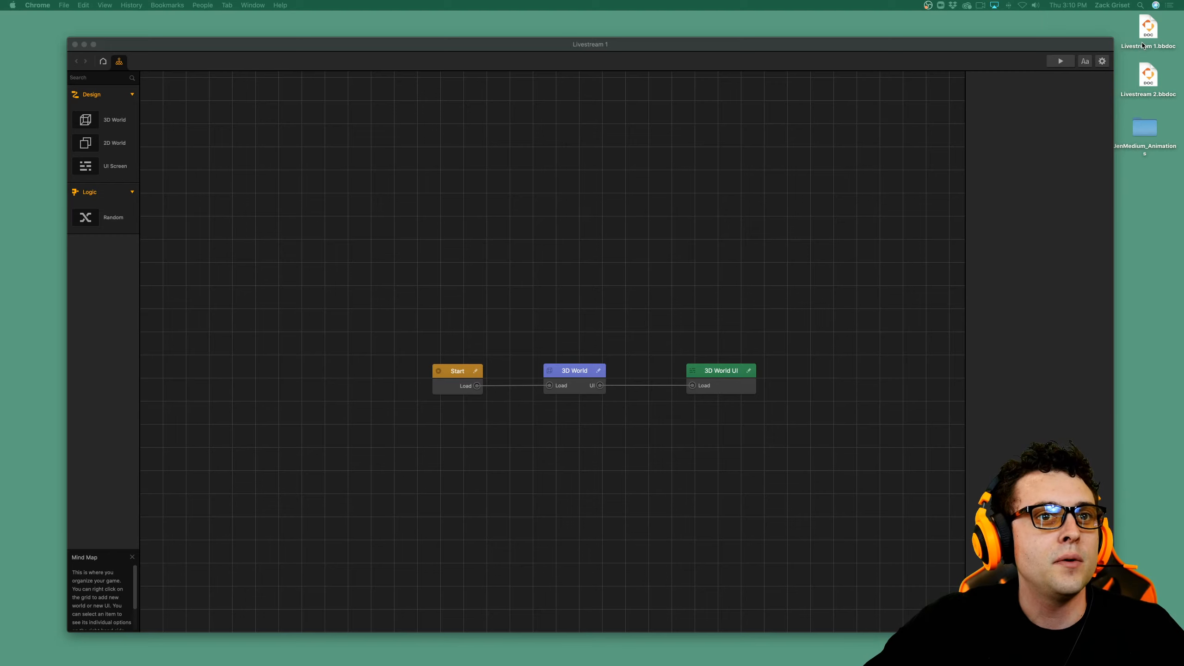
Open the 3D World from the mind map and switch to its scene 1.
{"action": "left_click", "coordinate": [770, 59]}
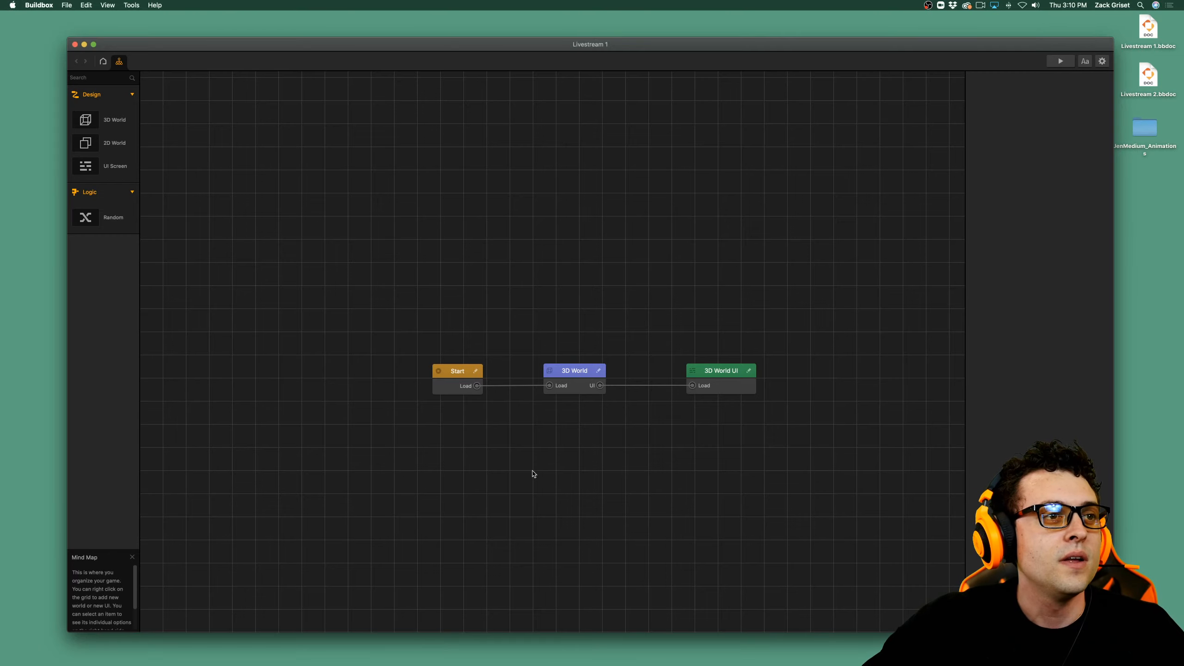
{"action": "left_click", "coordinate": [578, 379]}
{"action": "double_click", "coordinate": [579, 378]}
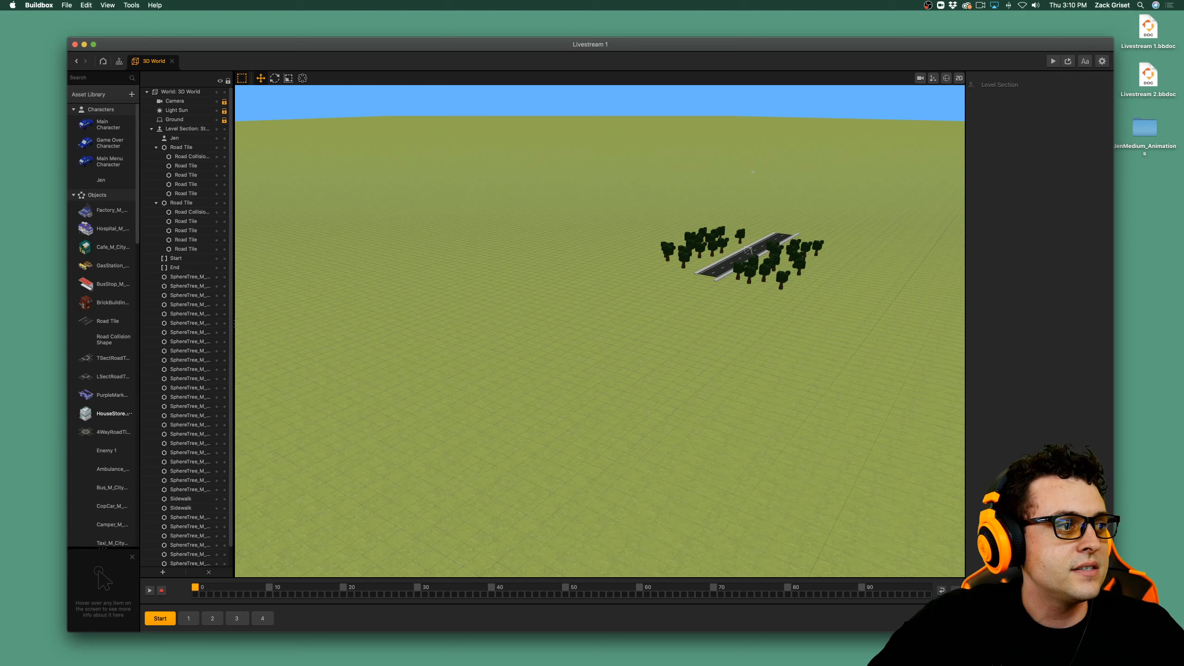
{"action": "left_click", "coordinate": [194, 619]}
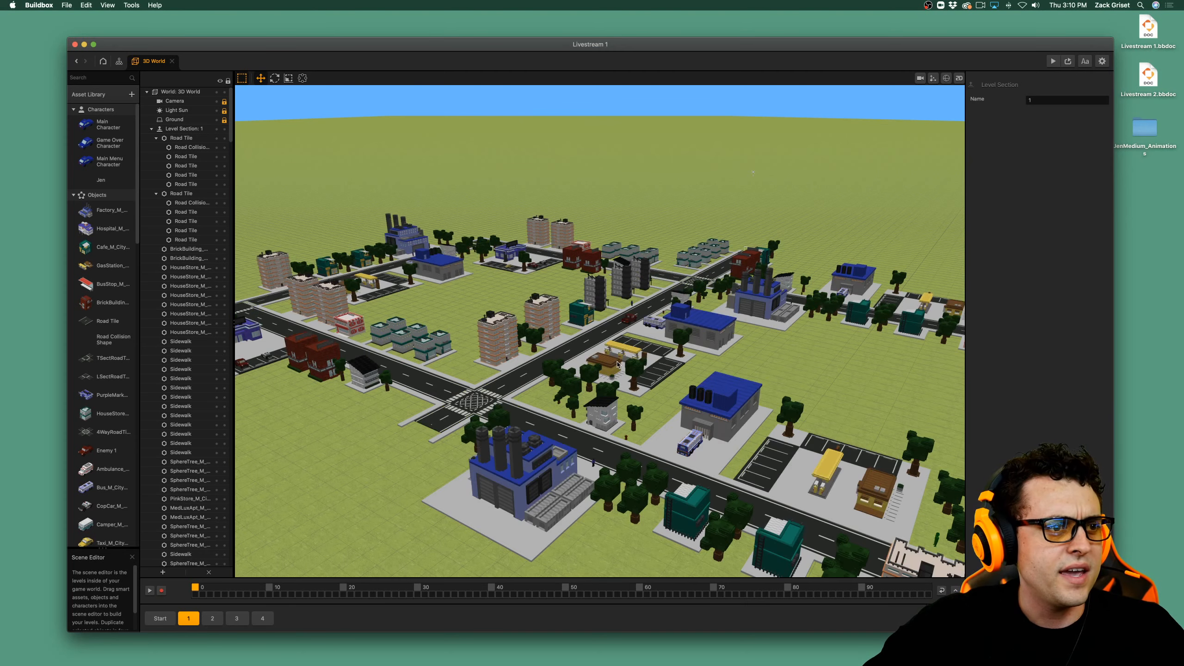
Examine the full city layout of scene 1 from a distance.
{"action": "scroll", "coordinate": [617, 364], "scroll_direction": "down", "scroll_amount": 2}
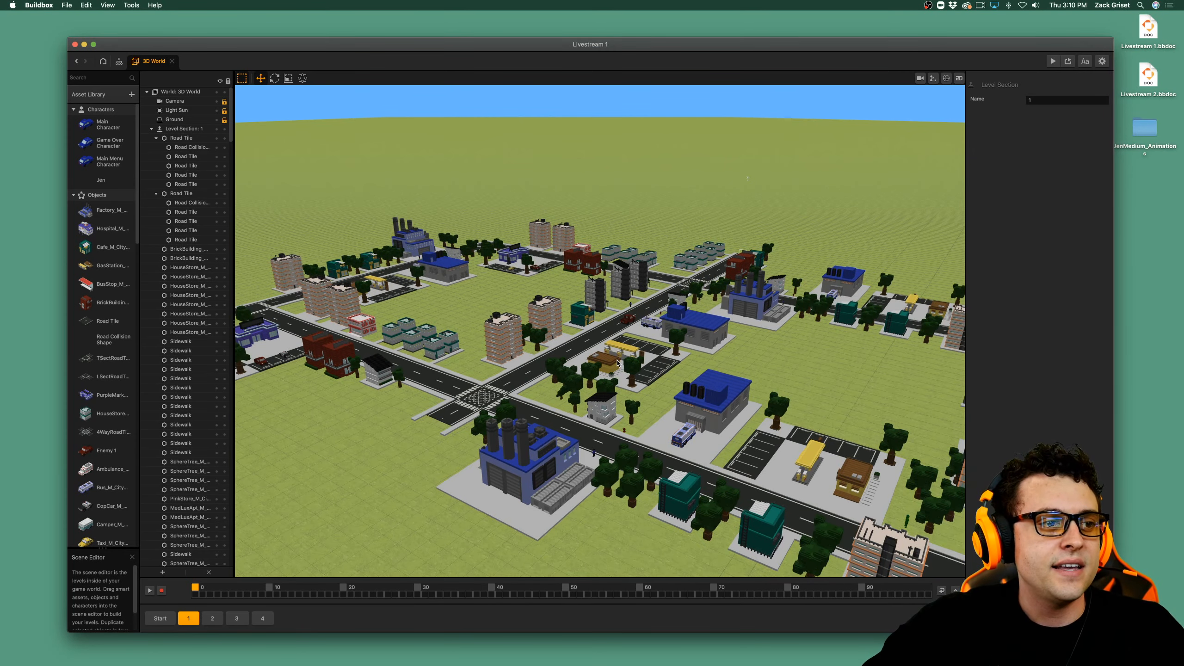
{"action": "scroll", "coordinate": [618, 364], "scroll_direction": "down", "scroll_amount": 3}
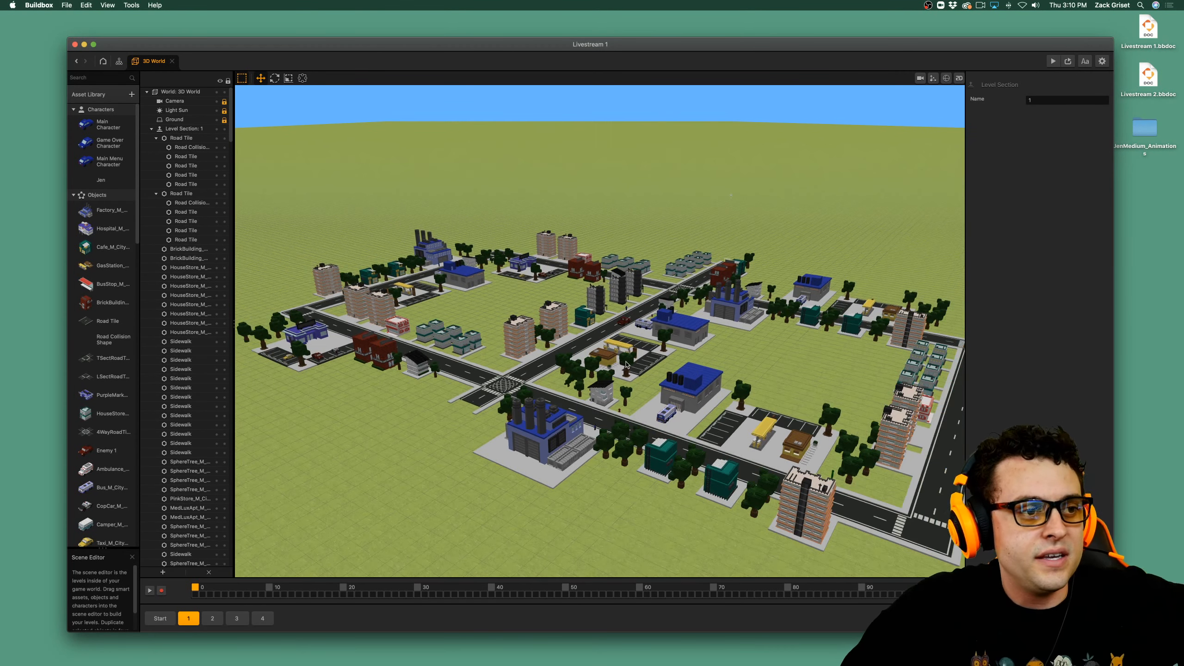
{"action": "scroll", "coordinate": [627, 364], "scroll_direction": "down", "scroll_amount": 2}
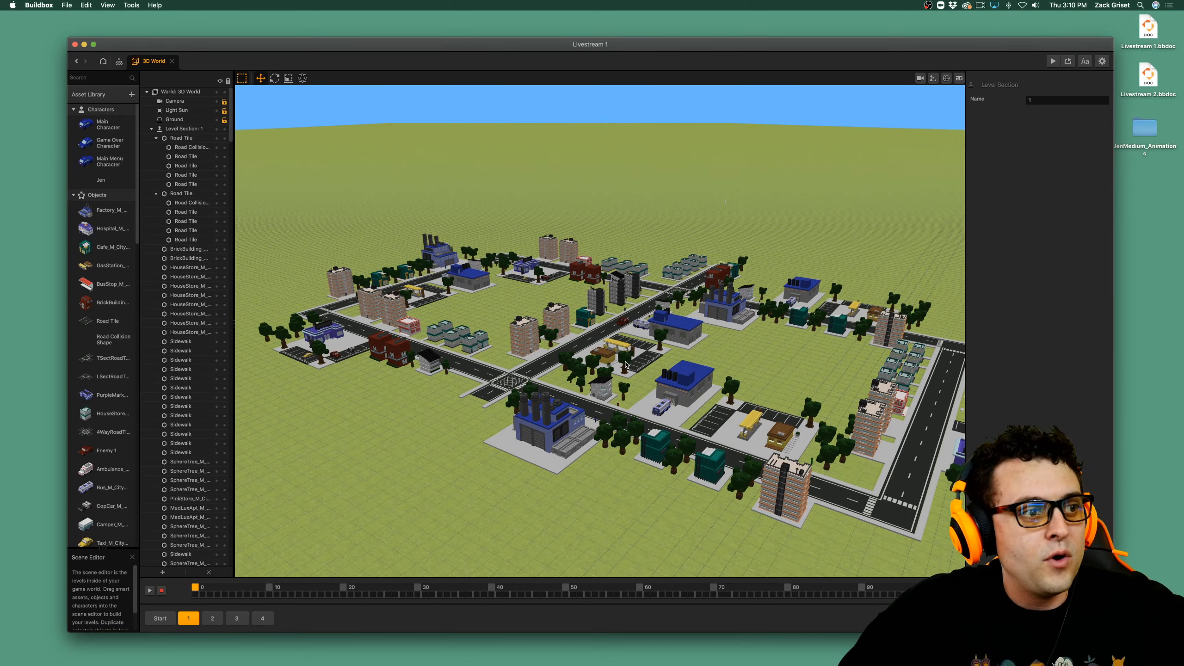
{"action": "scroll", "coordinate": [626, 364], "scroll_direction": "down", "scroll_amount": 1}
{"action": "scroll", "coordinate": [631, 363], "scroll_direction": "down", "scroll_amount": 1}
{"action": "scroll", "coordinate": [631, 364], "scroll_direction": "down", "scroll_amount": 1}
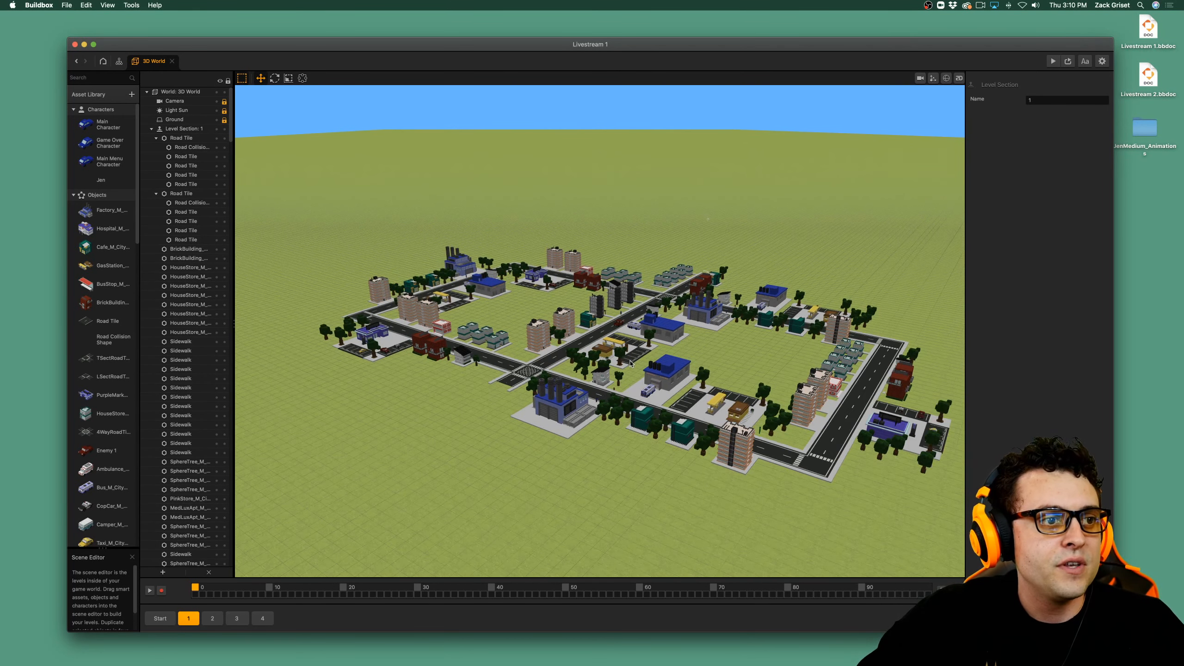
{"action": "scroll", "coordinate": [631, 364], "scroll_direction": "down", "scroll_amount": 1}
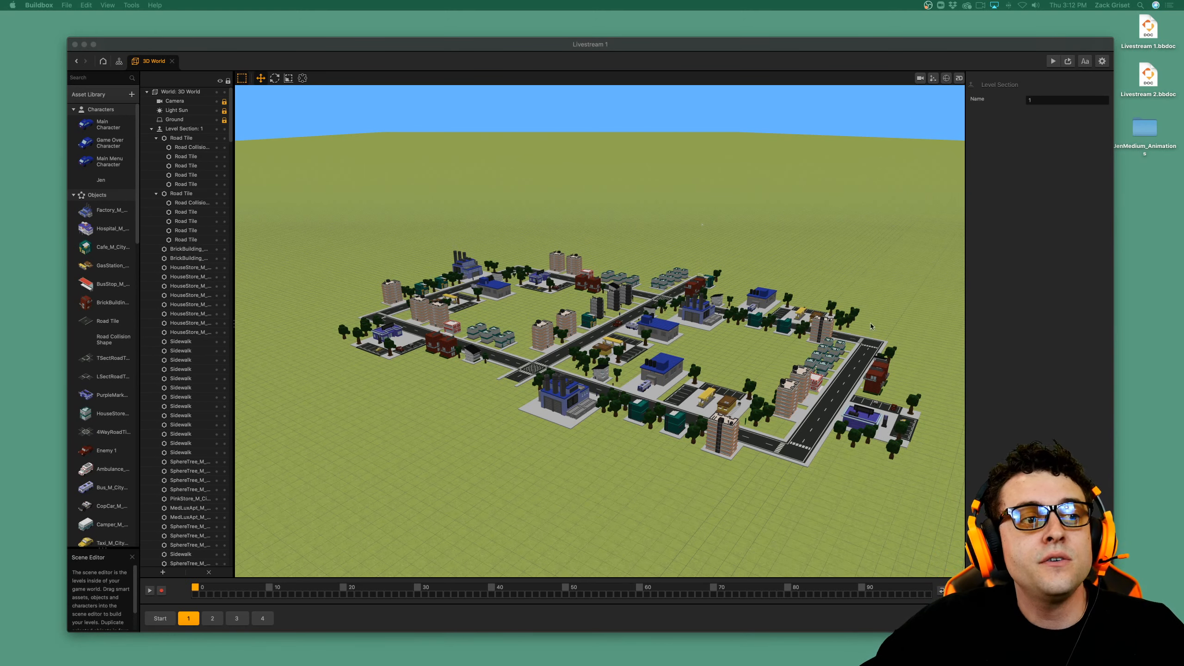
Browse the Asset Library's shapes and ready-made assets, then return to the scene.
{"action": "left_click", "coordinate": [117, 95]}
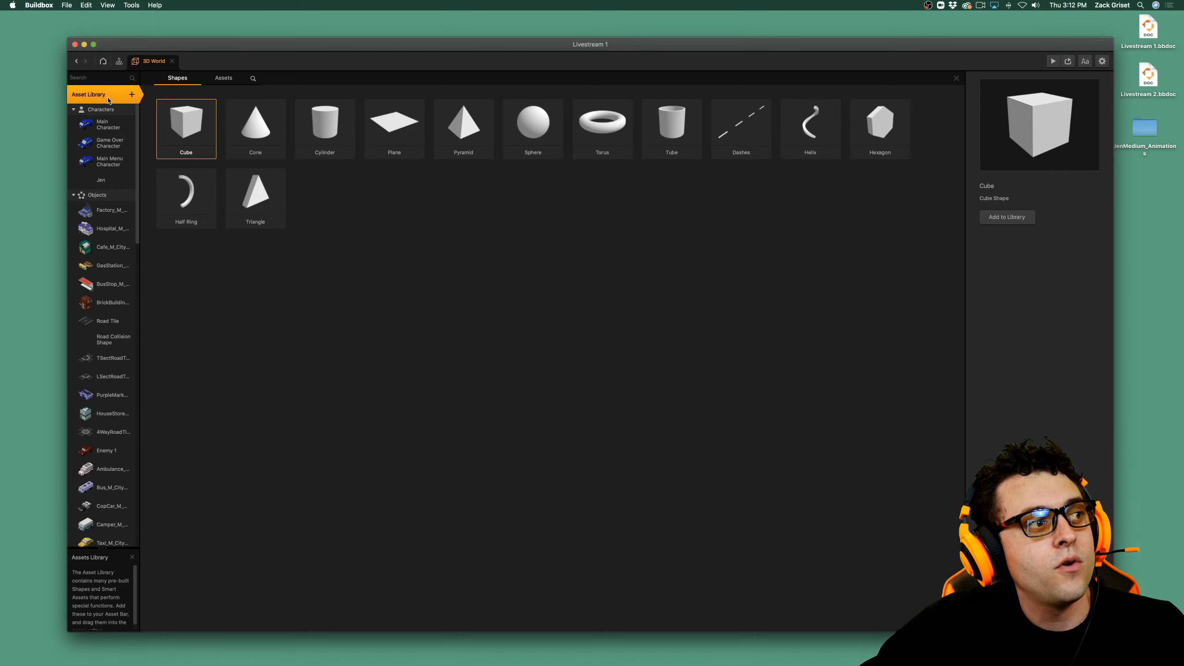
{"action": "left_click", "coordinate": [224, 78]}
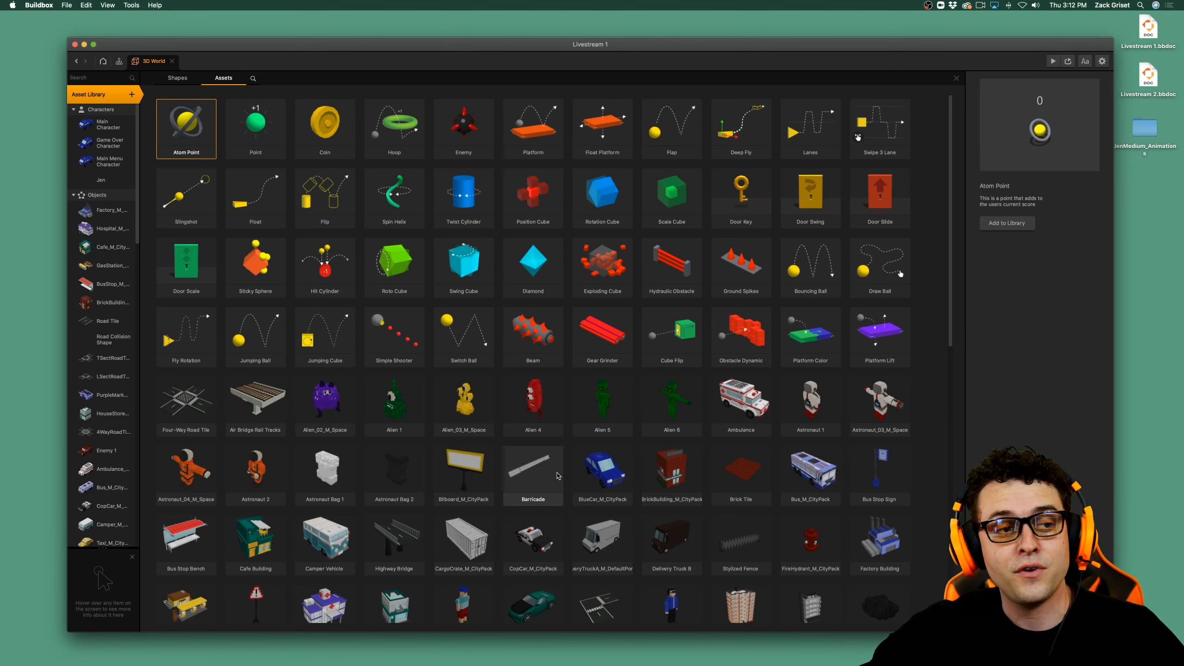
{"action": "scroll", "coordinate": [557, 477], "scroll_direction": "down", "scroll_amount": 2}
{"action": "scroll", "coordinate": [557, 480], "scroll_direction": "down", "scroll_amount": 10}
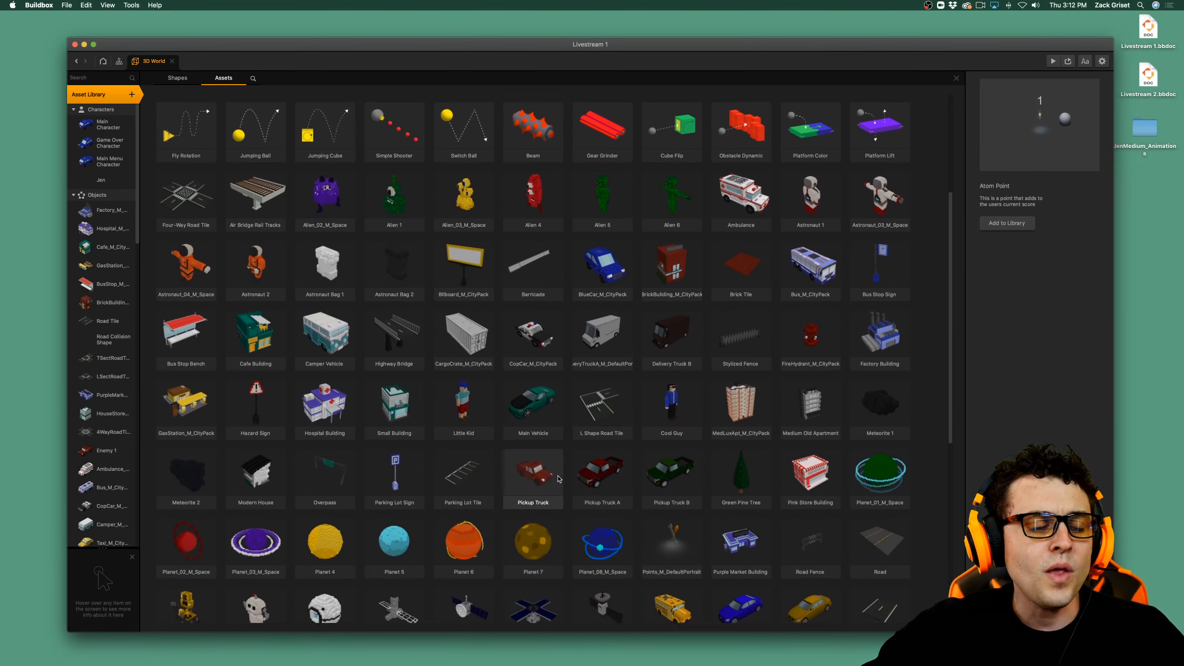
{"action": "scroll", "coordinate": [558, 480], "scroll_direction": "down", "scroll_amount": 6}
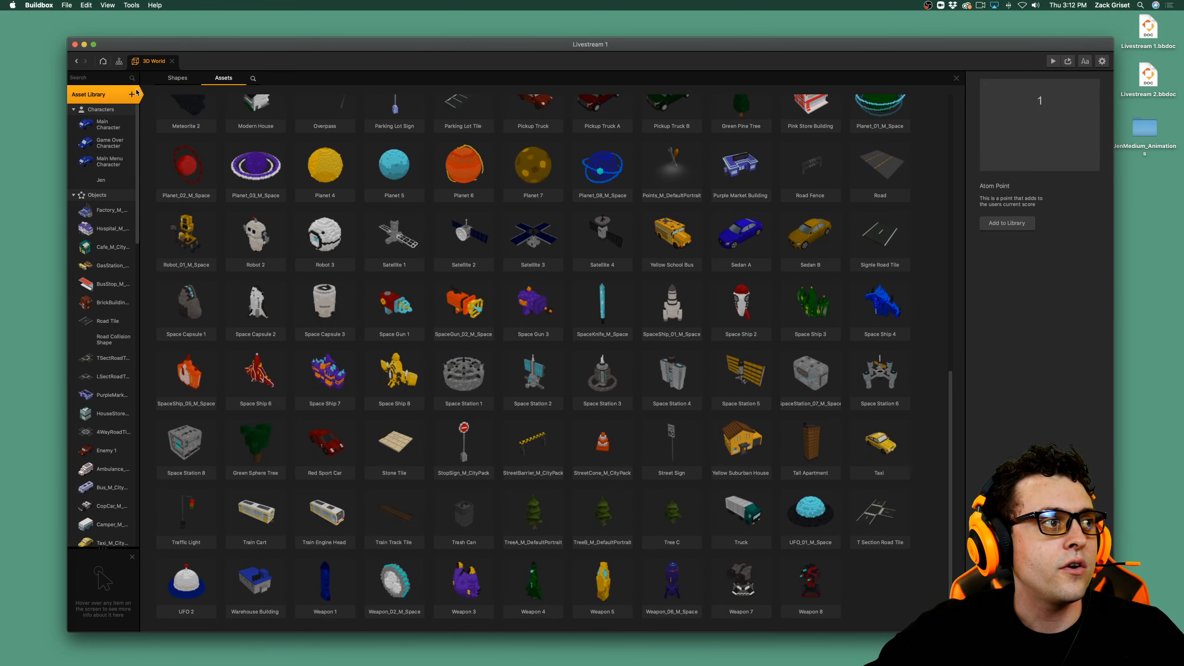
{"action": "left_click", "coordinate": [94, 95]}
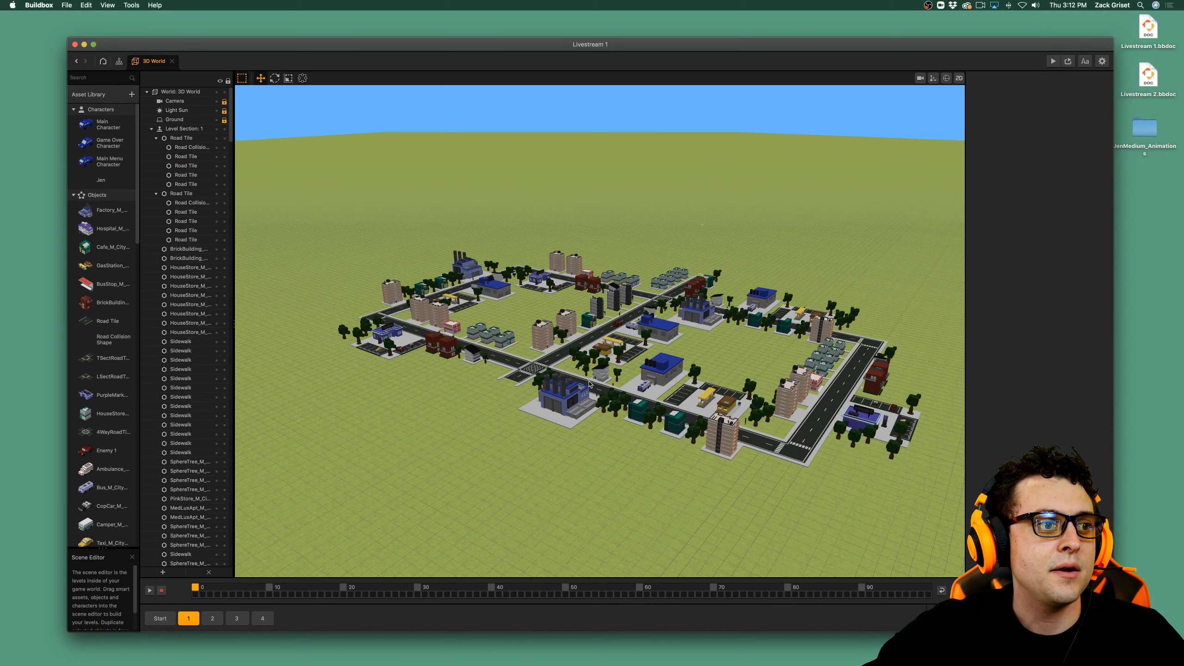
Examine the buildings, trees and roads around the city's main intersection up close.
{"action": "scroll", "coordinate": [589, 384], "scroll_direction": "up", "scroll_amount": 5}
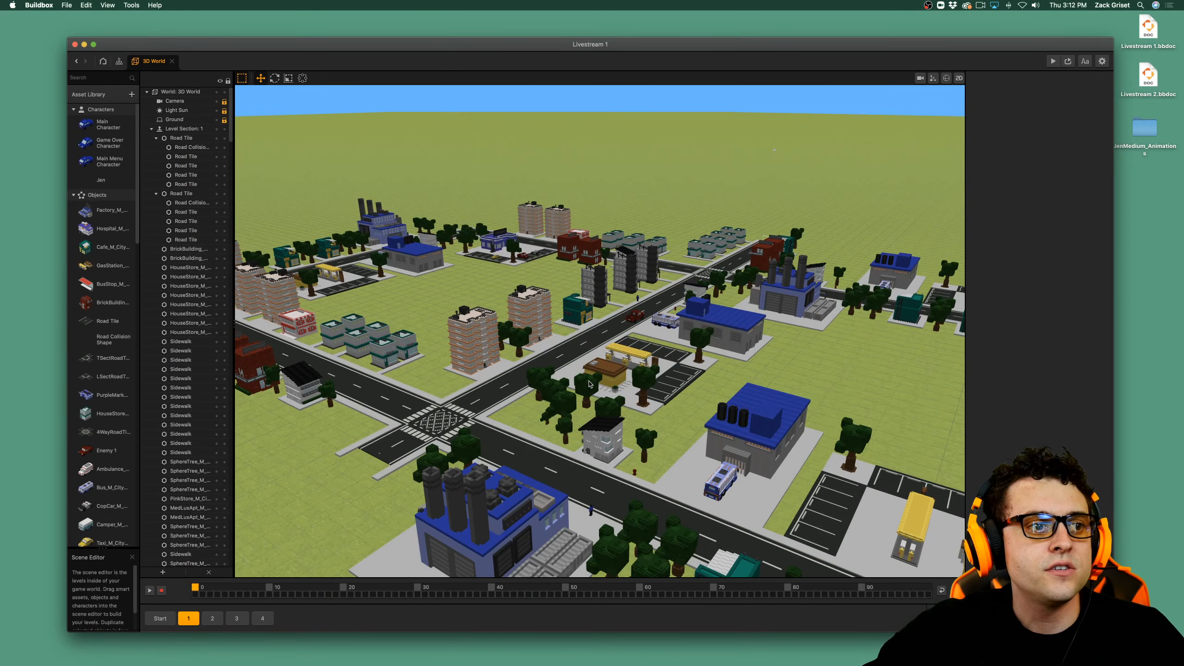
{"action": "scroll", "coordinate": [589, 384], "scroll_direction": "up", "scroll_amount": 3}
{"action": "scroll", "coordinate": [599, 388], "scroll_direction": "up", "scroll_amount": 2}
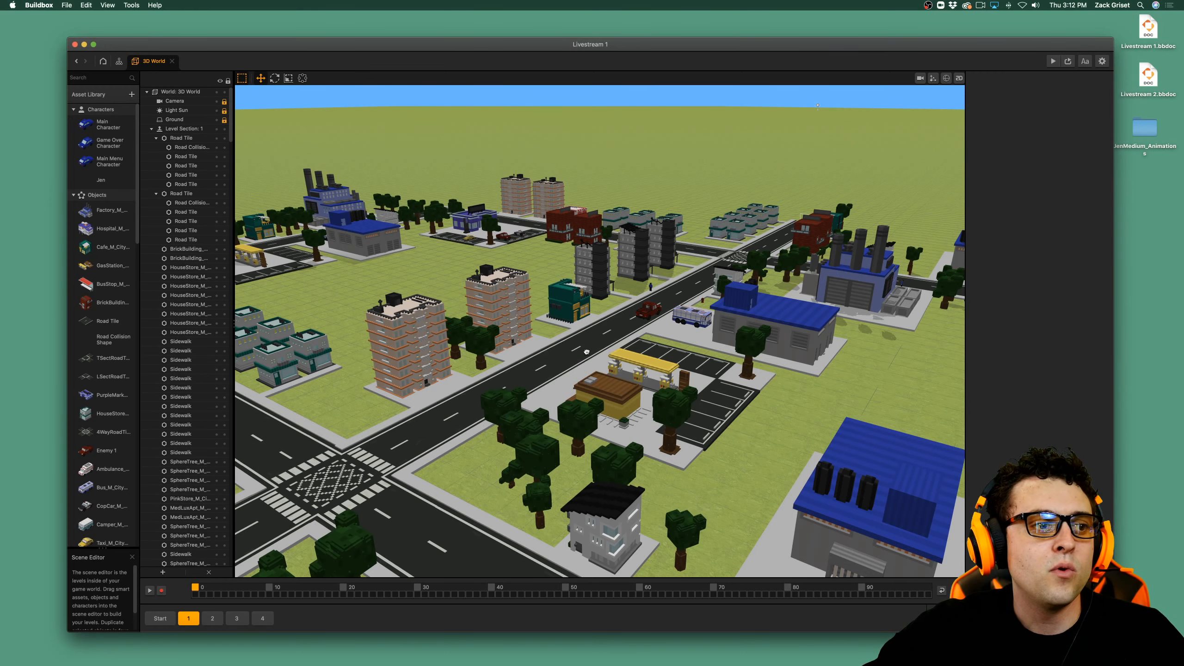
{"action": "left_click_drag", "start_coordinate": [591, 336], "coordinate": [591, 335]}
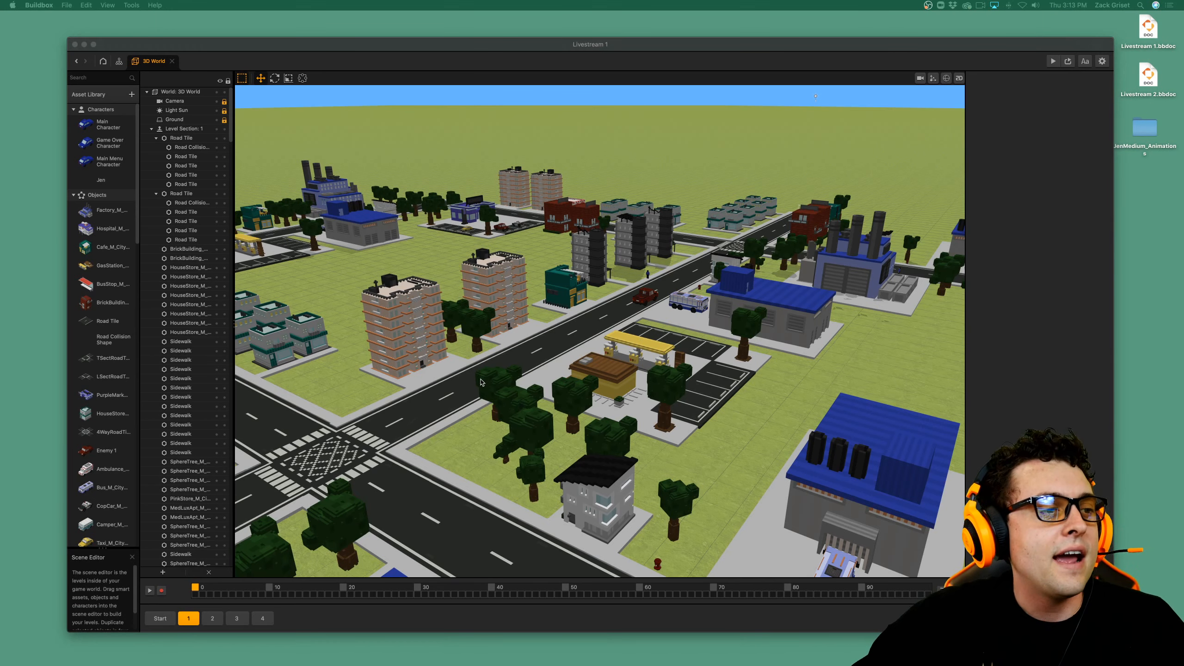
{"action": "scroll", "coordinate": [705, 483], "scroll_direction": "down", "scroll_amount": 1}
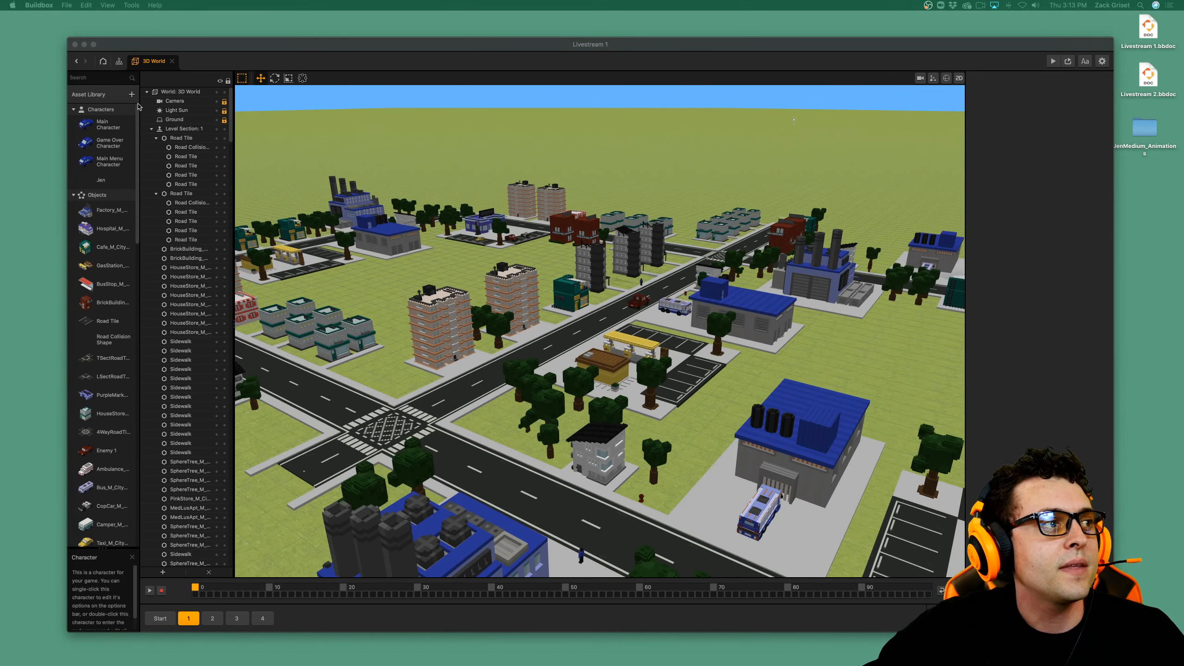
Search the Asset Library's assets for "tree", then clear the search.
{"action": "left_click", "coordinate": [129, 97]}
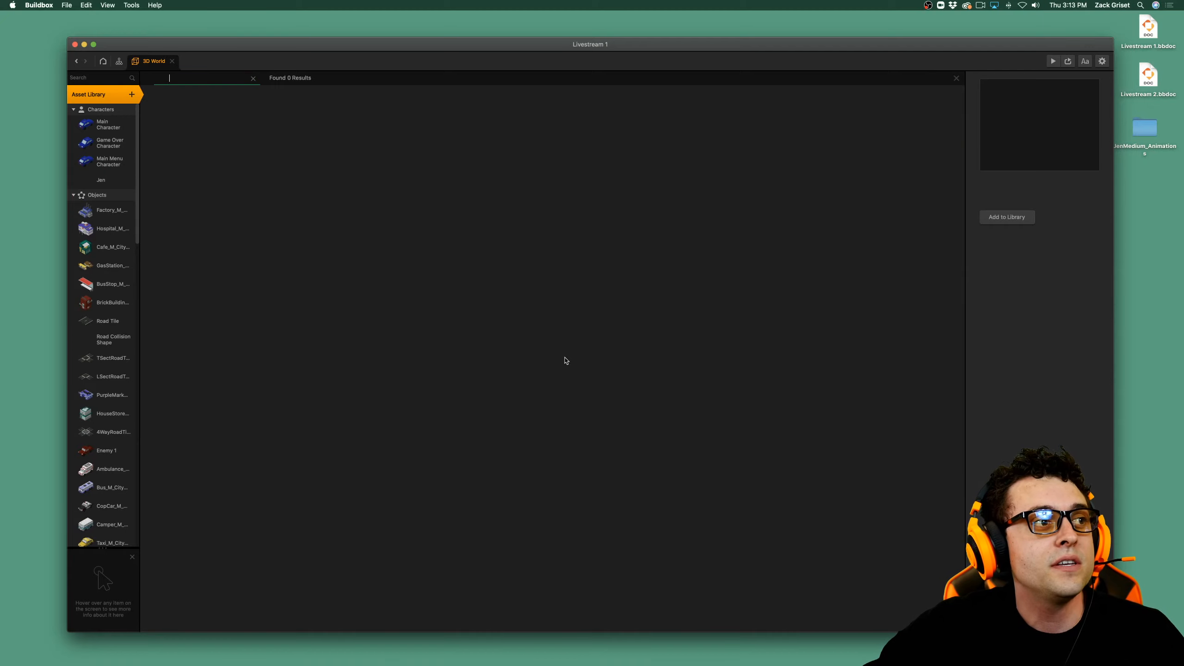
{"action": "left_click", "coordinate": [253, 80]}
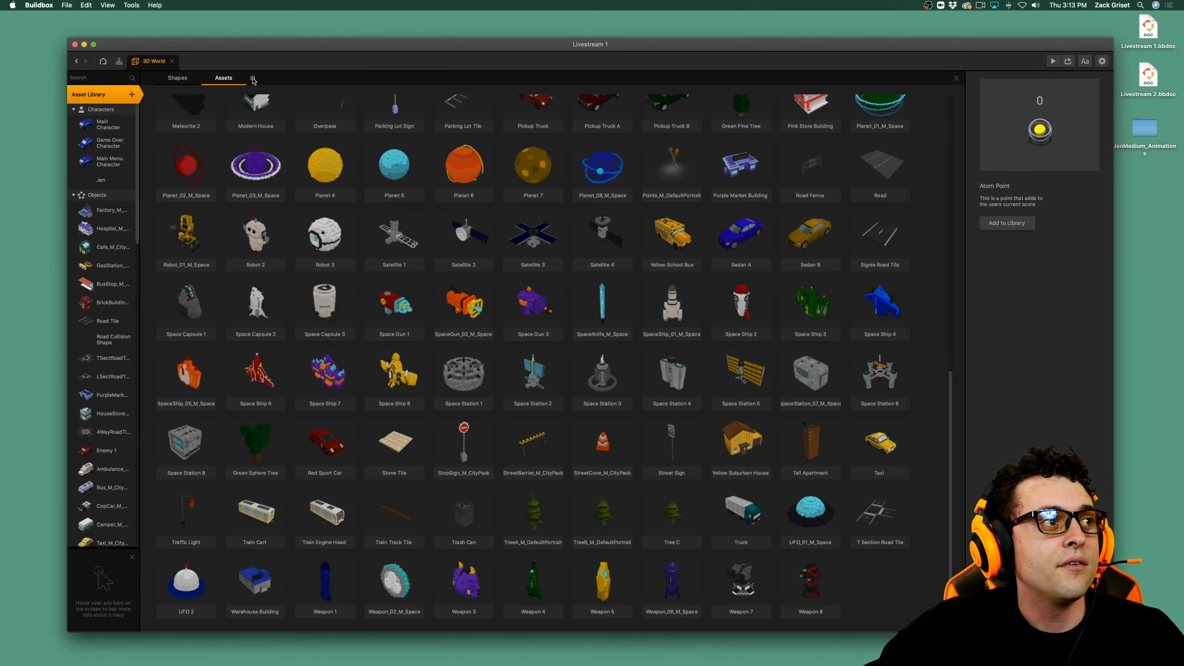
{"action": "scroll", "coordinate": [587, 465], "scroll_direction": "up", "scroll_amount": 5}
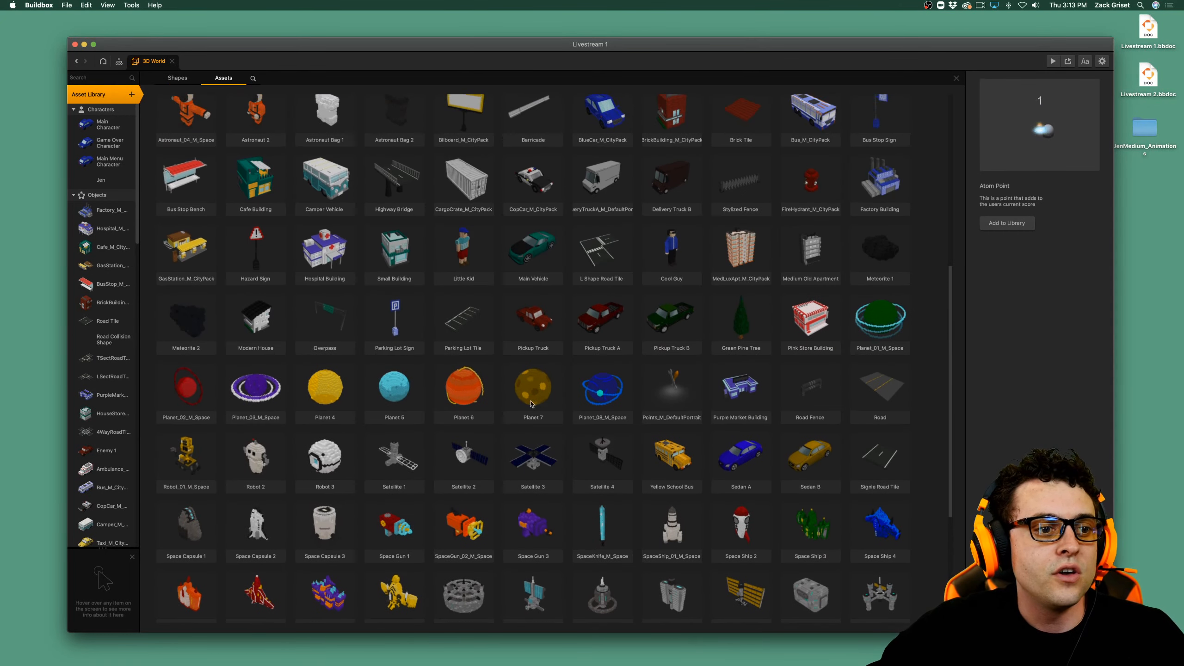
{"action": "left_click", "coordinate": [253, 78]}
{"action": "left_click", "coordinate": [254, 78]}
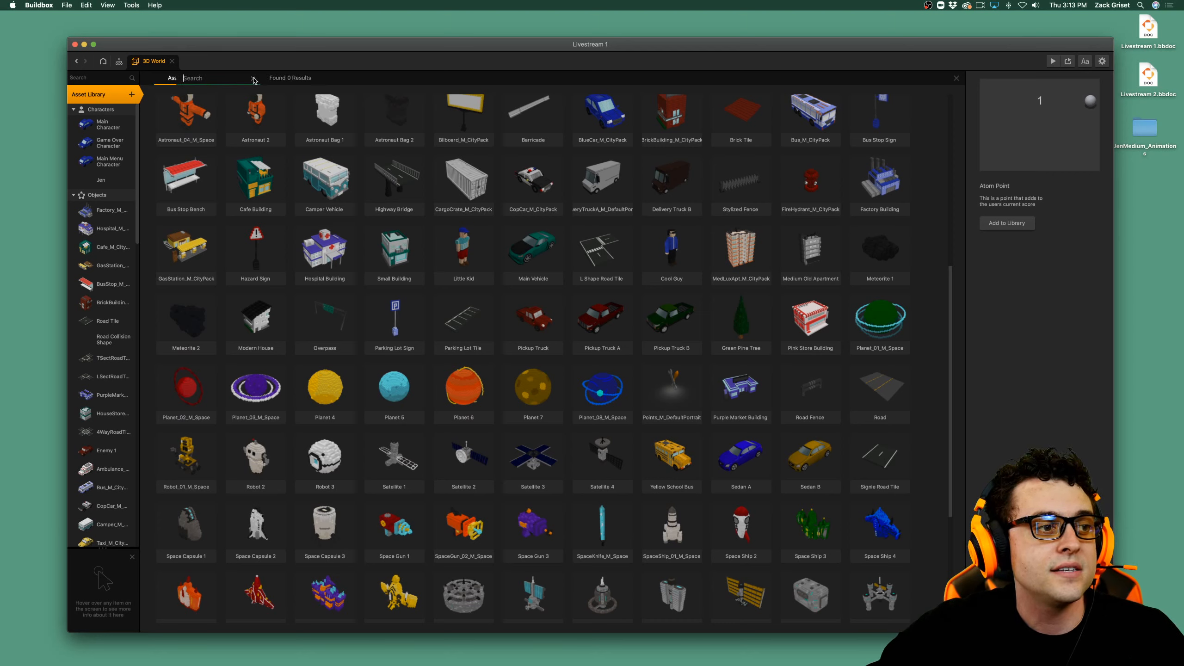
{"action": "left_click", "coordinate": [254, 79]}
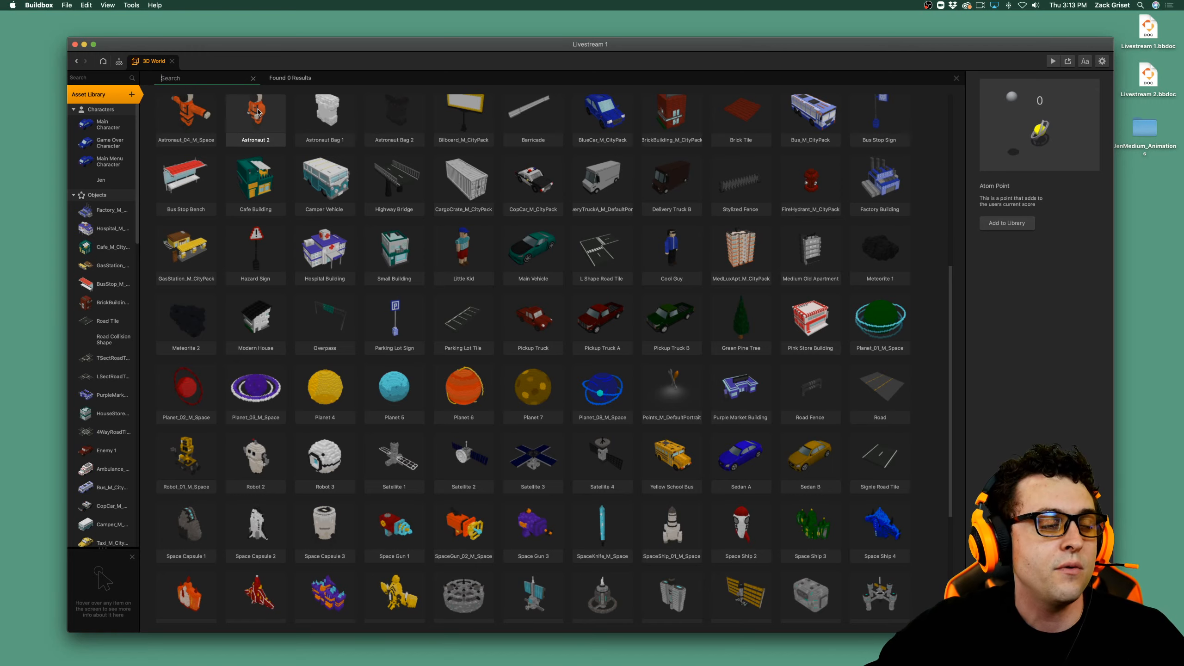
{"action": "type", "text": "tree"}
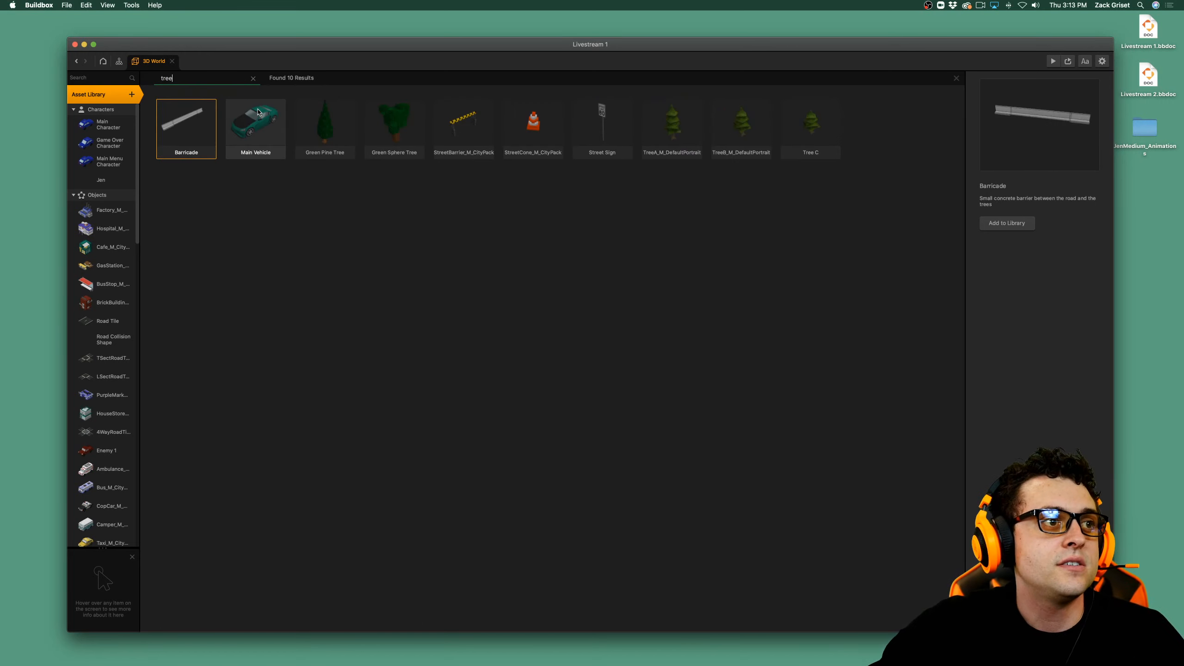
{"action": "left_click", "coordinate": [253, 80]}
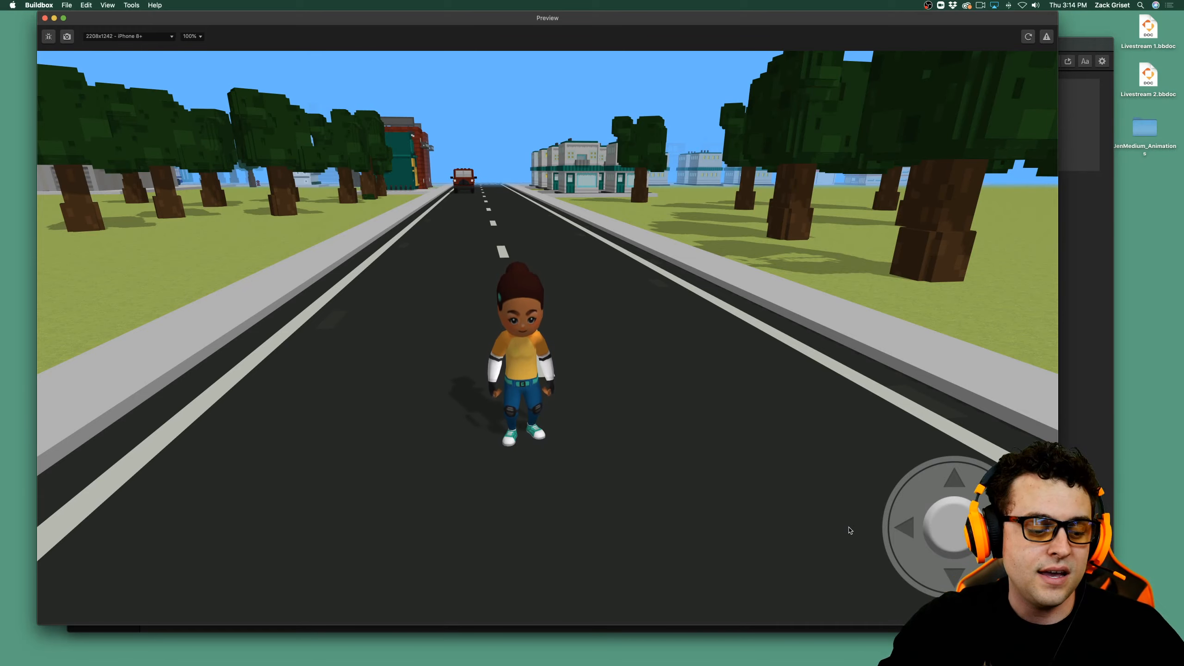
Play-test the character's movement in the preview by running her along the road up to the intersection.
{"action": "key", "text": "Up"}
{"action": "key", "text": "Down"}
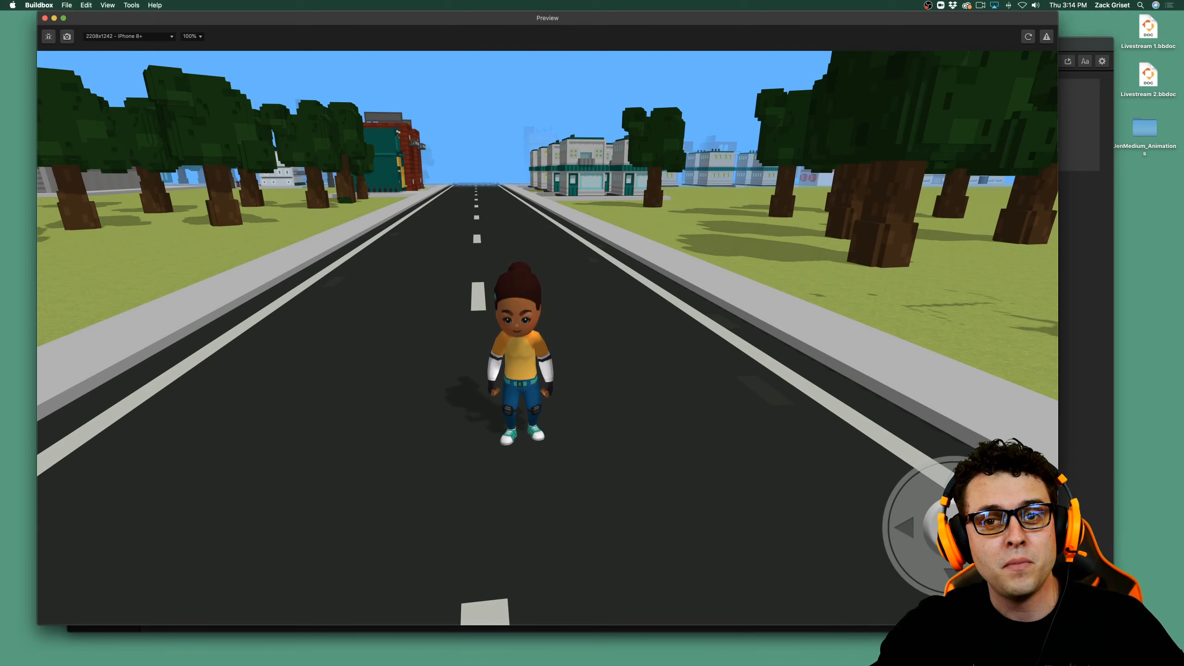
{"action": "key", "text": "Up"}
{"action": "key", "text": "Right"}
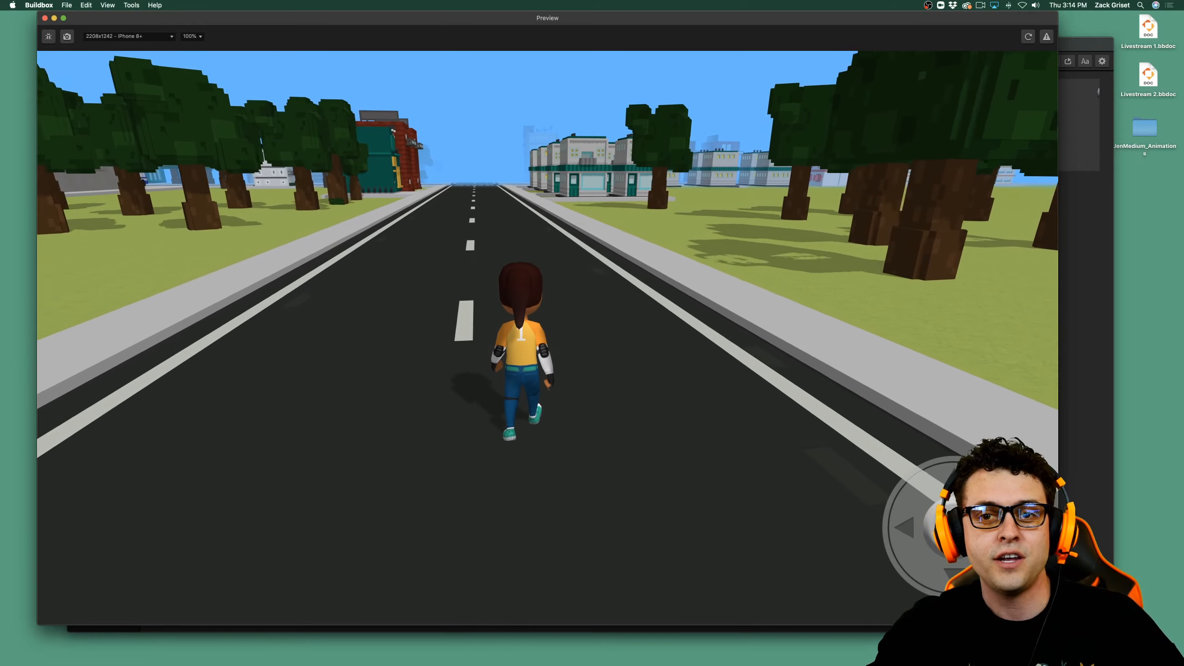
{"action": "key", "text": "Left"}
{"action": "key", "text": "Right"}
{"action": "key", "text": "Left"}
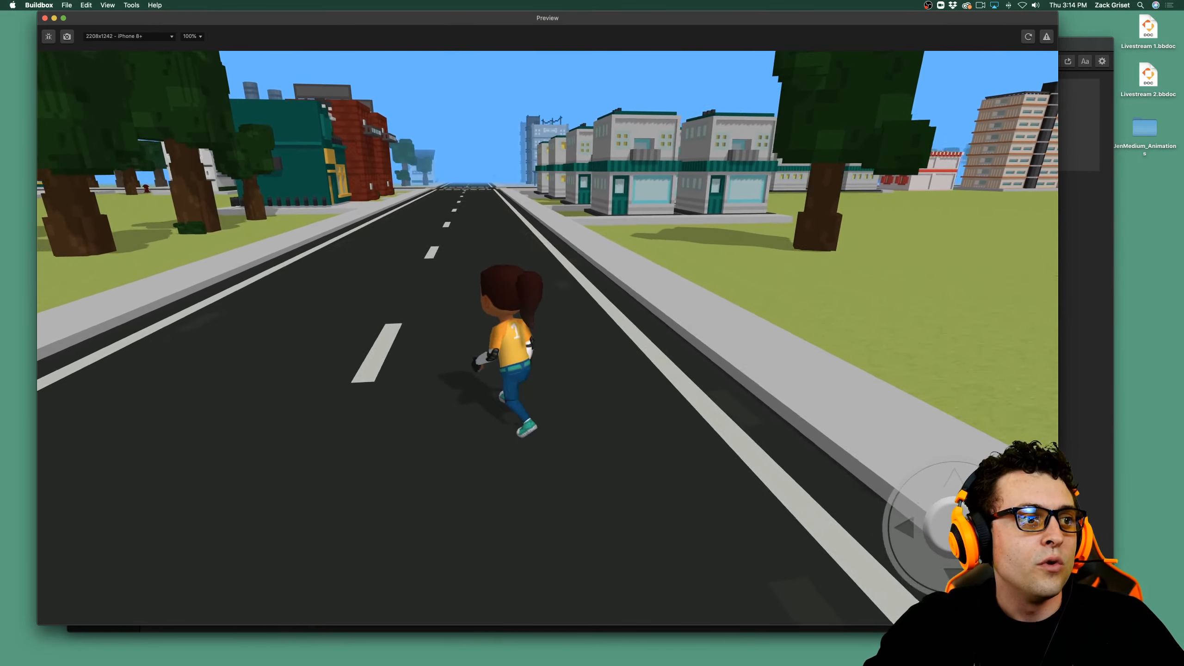
{"action": "key", "text": "Right"}
{"action": "key", "text": "Left"}
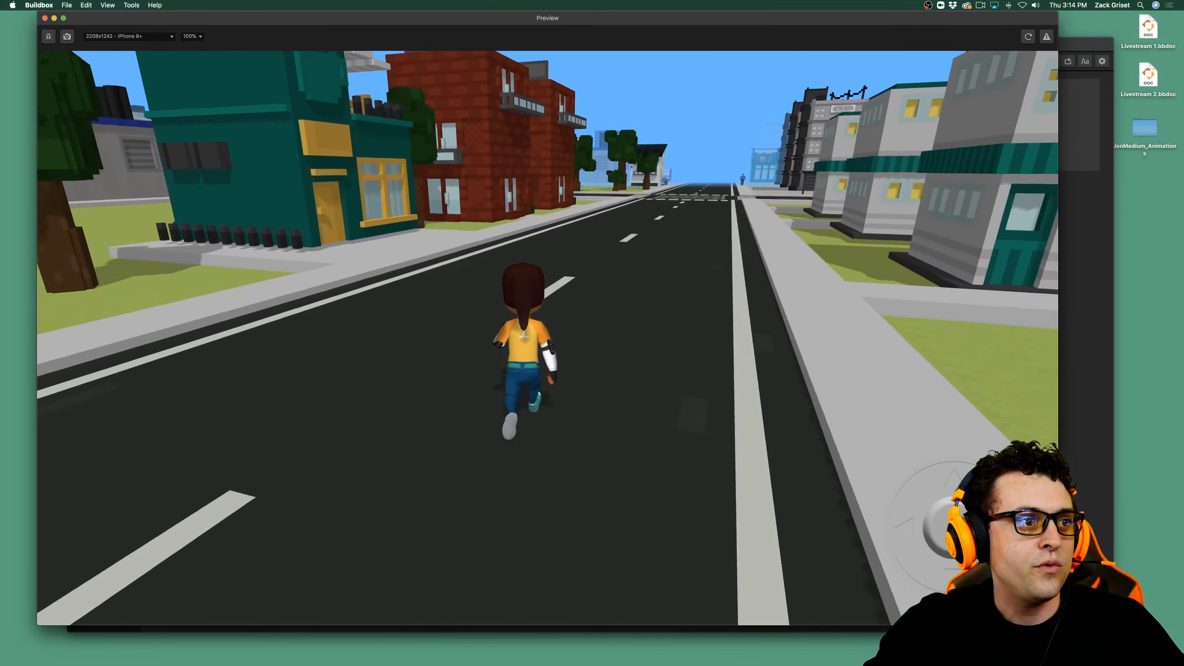
{"action": "key", "text": "Right"}
{"action": "key", "text": "Left"}
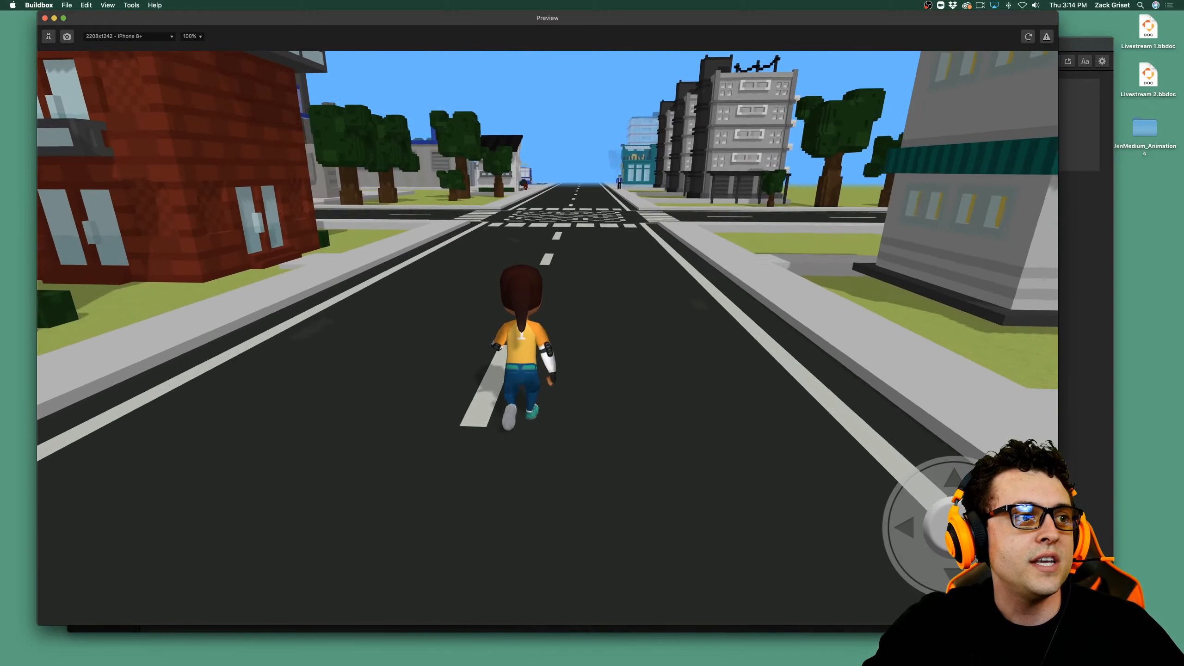
{"action": "key", "text": "Right"}
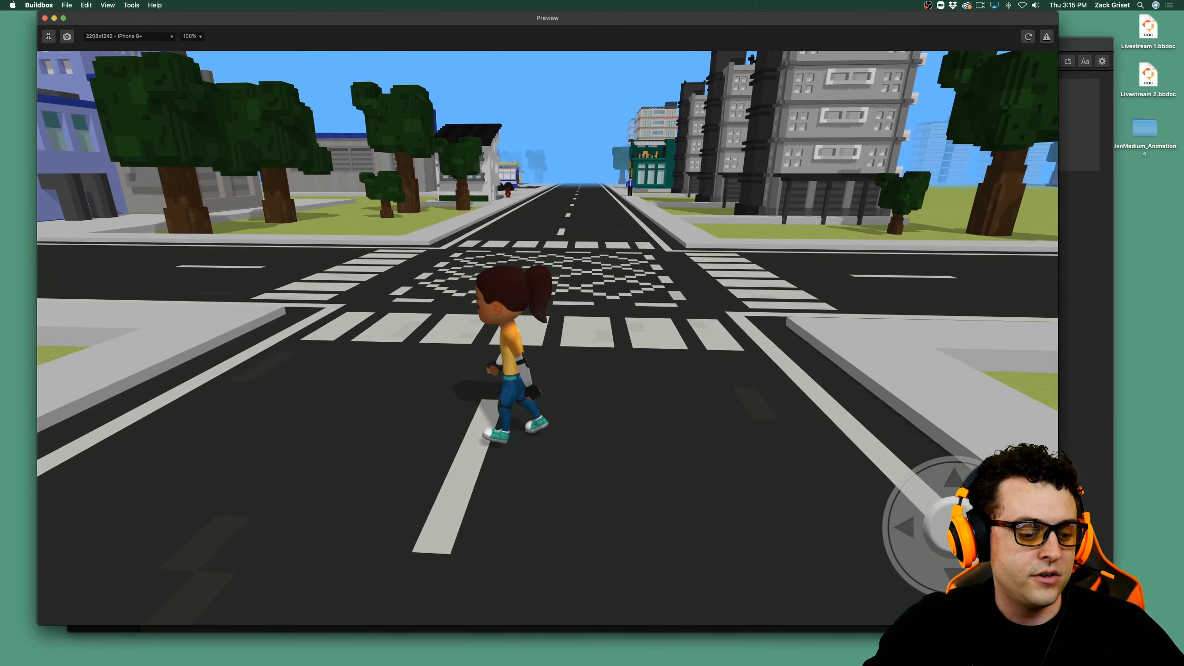
Play-test the character's turning by steering her left at the intersection and running her down the side street past the parked blue-and-white truck.
{"action": "key", "text": "Left"}
{"action": "key", "text": "Left"}
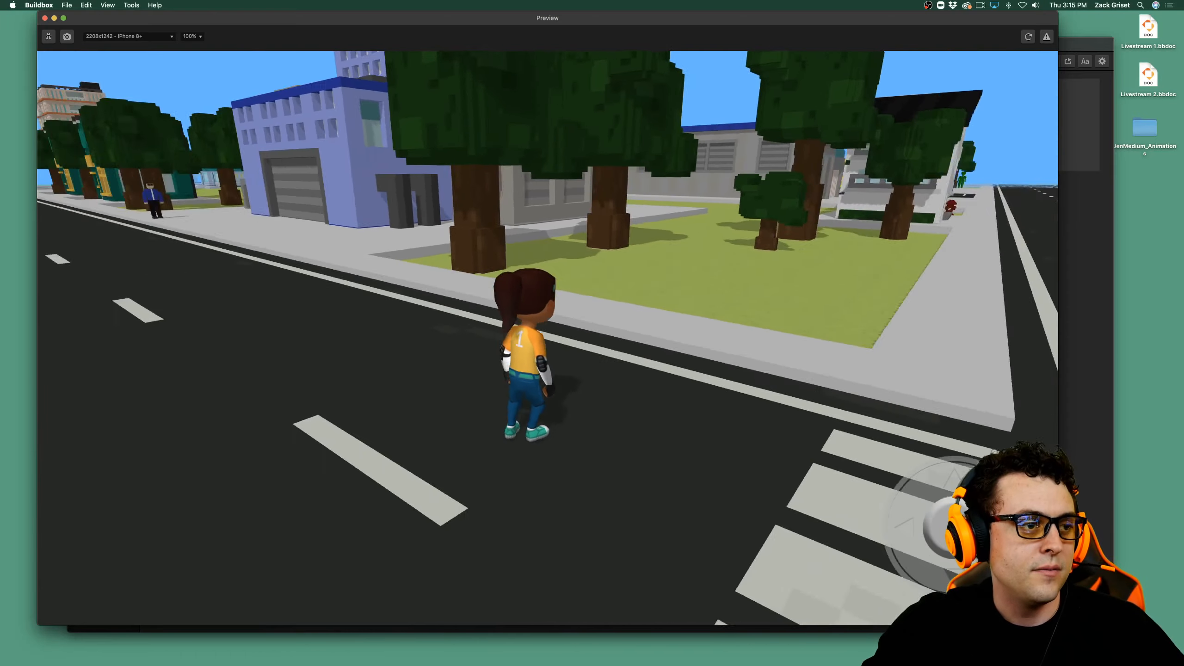
{"action": "key", "text": "Up"}
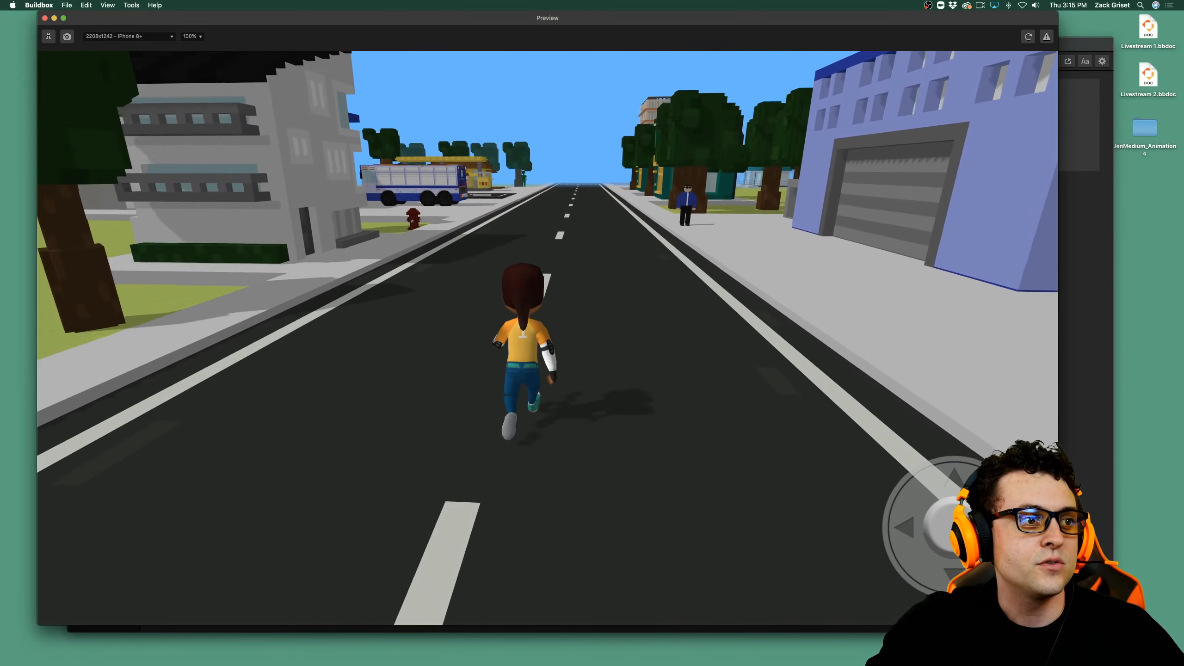
{"action": "key", "text": "Right"}
{"action": "key", "text": "Left"}
{"action": "key", "text": "Right"}
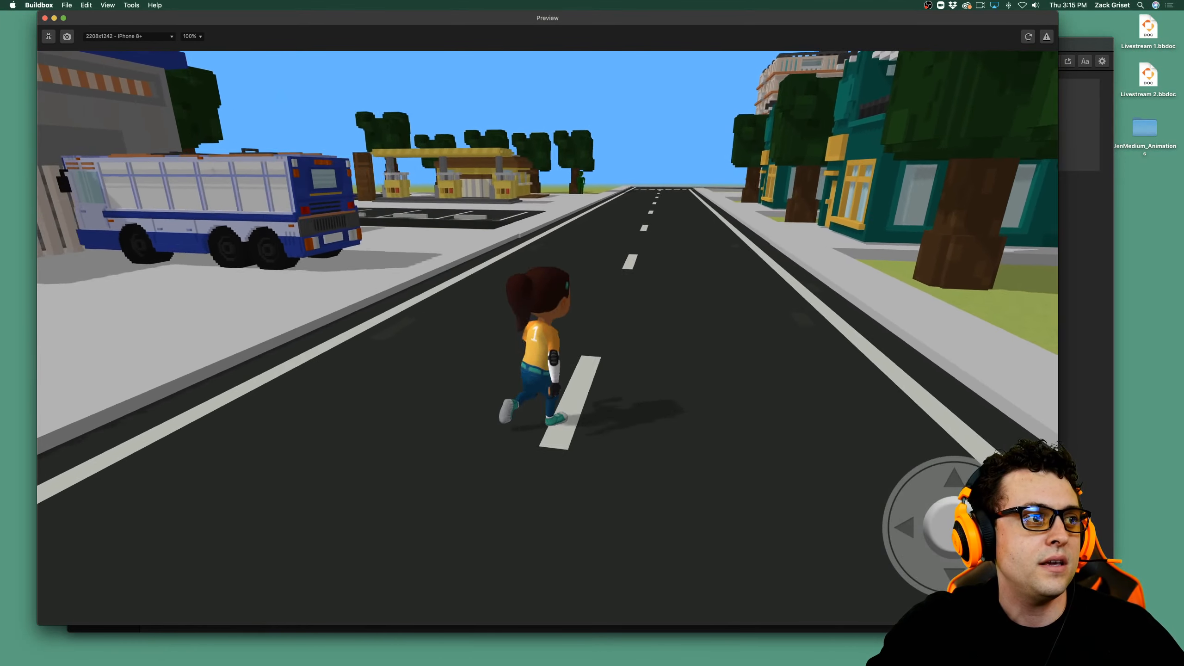
Run the character on past the gas station and the green figure to the crosswalk at the street's end.
{"action": "key", "text": "Right"}
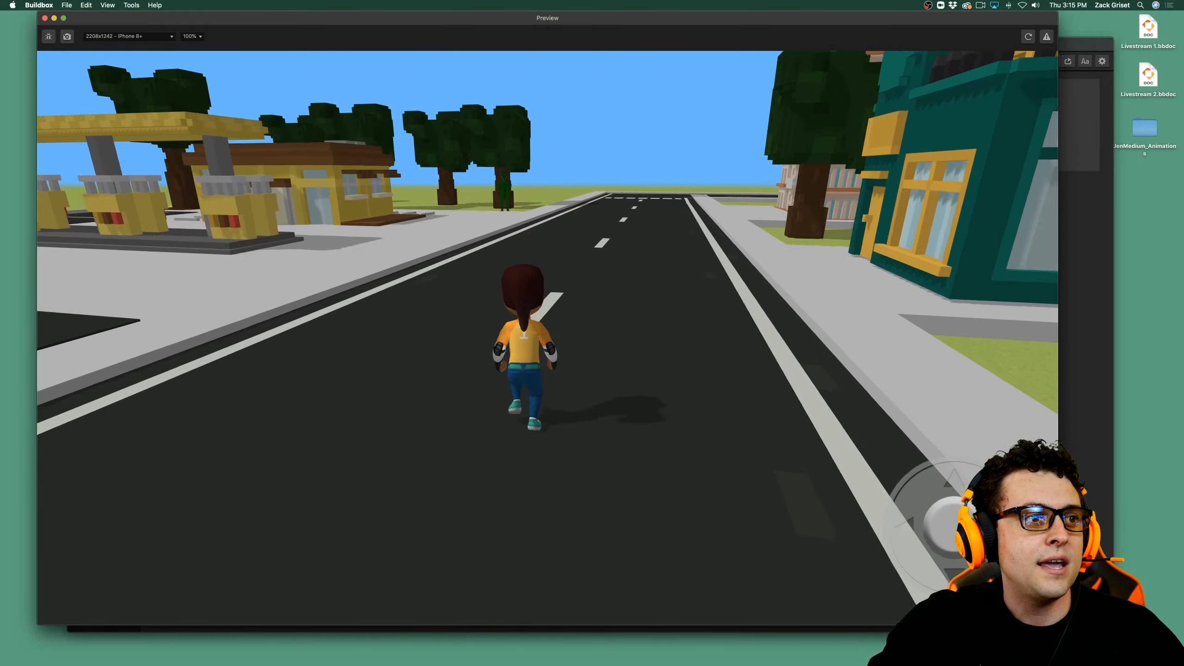
{"action": "key", "text": "Right"}
{"action": "key", "text": "Left"}
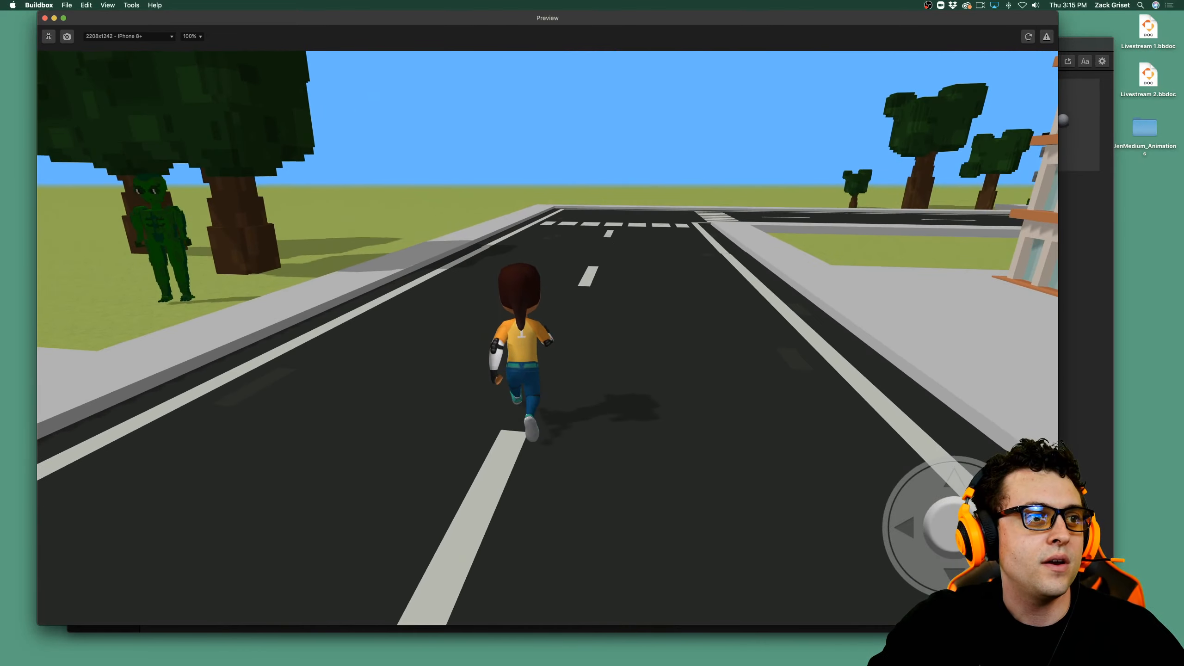
{"action": "key", "text": "Right"}
{"action": "key", "text": "Left"}
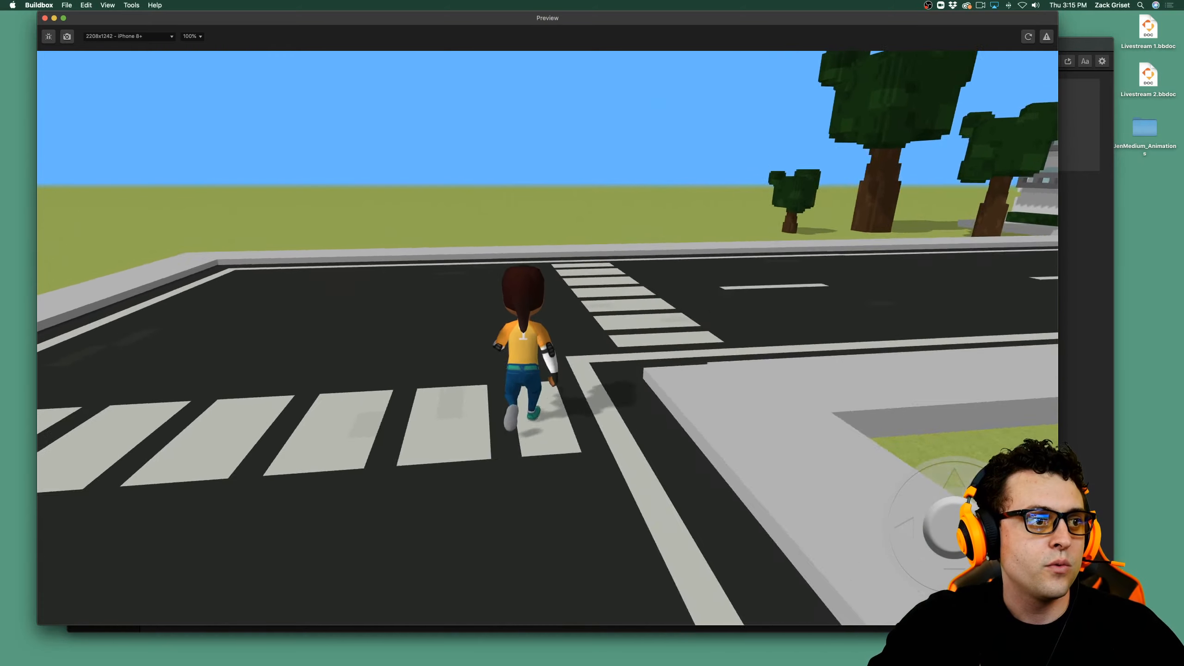
Run the character around the corner and down the next road past the purple building, testing turns toward and across the camera.
{"action": "key", "text": "Right"}
{"action": "key", "text": "Left"}
{"action": "key", "text": "Up"}
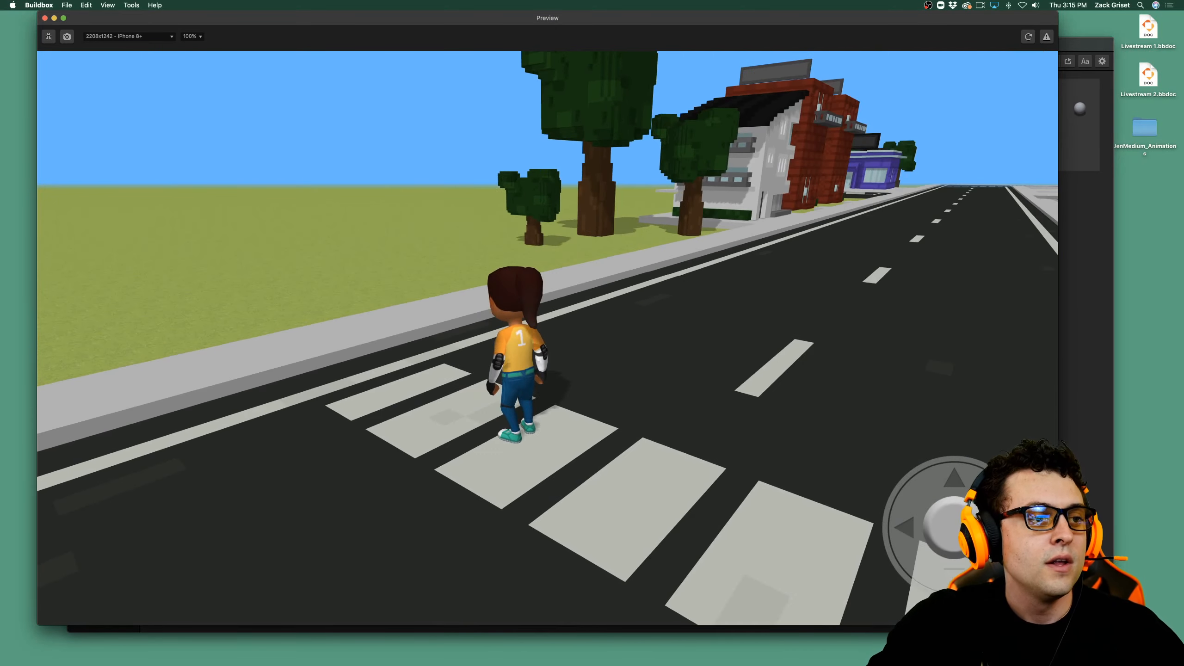
{"action": "key", "text": "Left"}
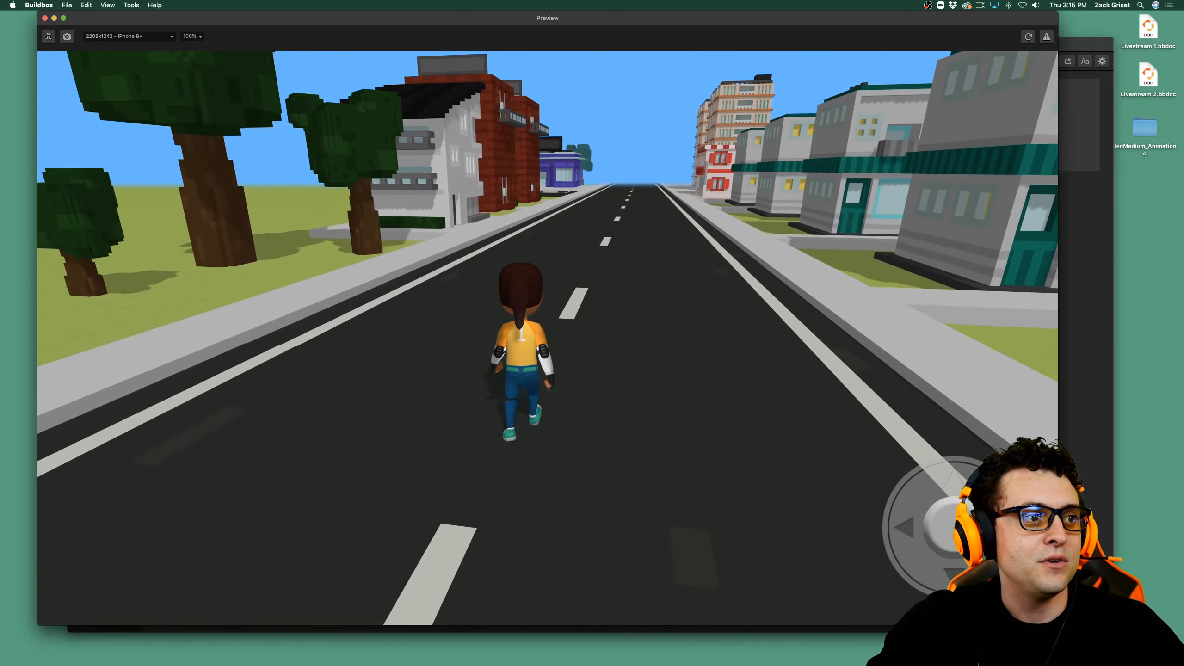
{"action": "key", "text": "Up"}
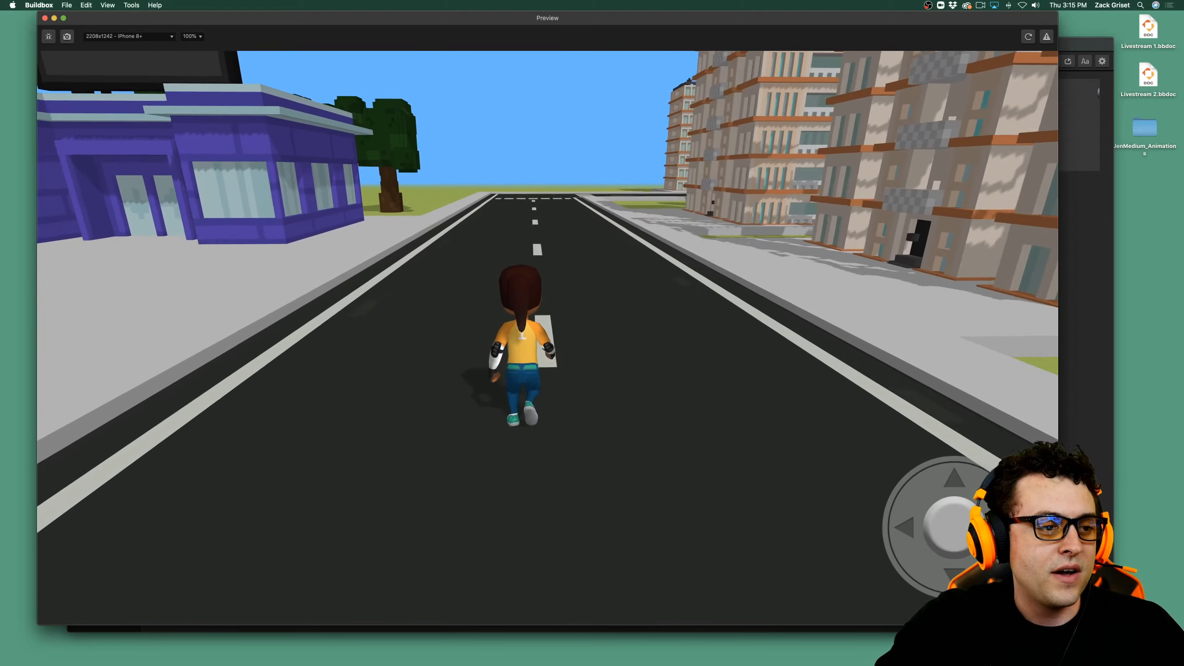
{"action": "key", "text": "Left"}
{"action": "key", "text": "Up"}
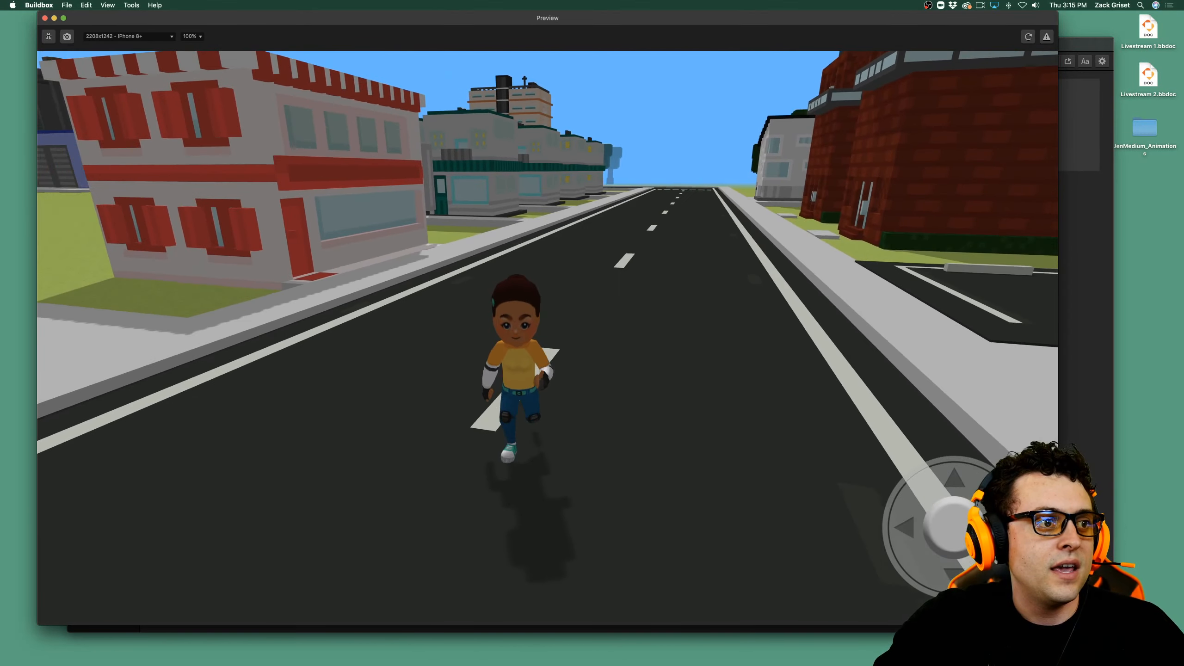
{"action": "key", "text": "Left"}
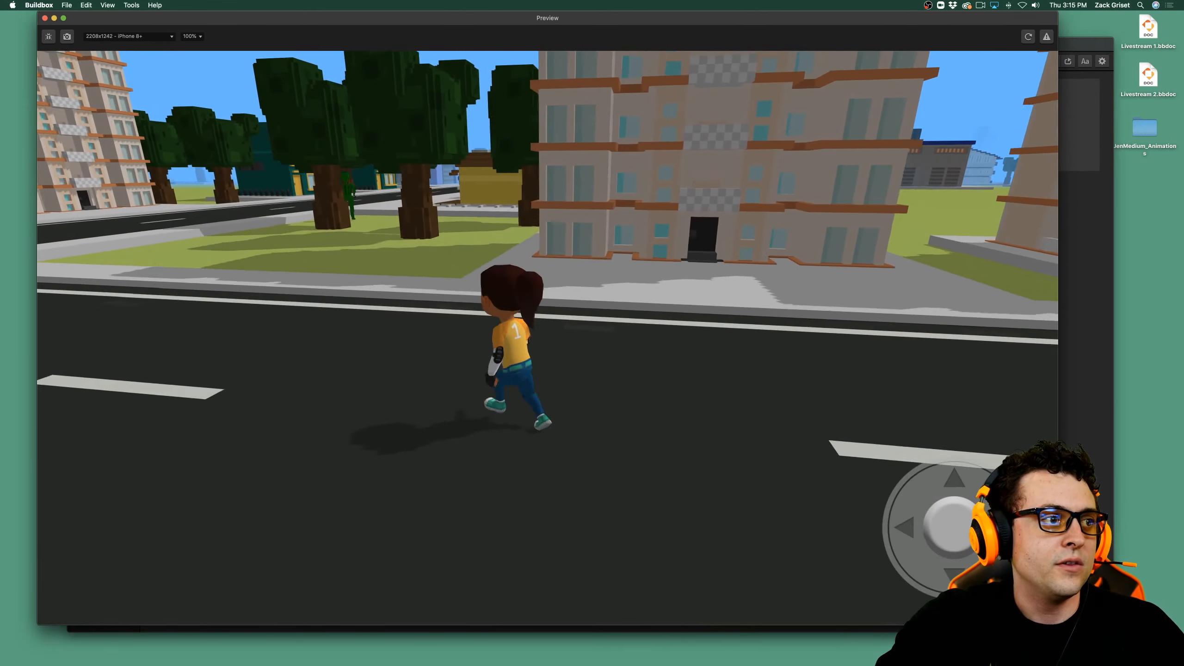
Bring the character around the crosswalk corner onto the gas station's street, and stop her facing the camera near the green buildings.
{"action": "key", "text": "Right"}
{"action": "key", "text": "Right"}
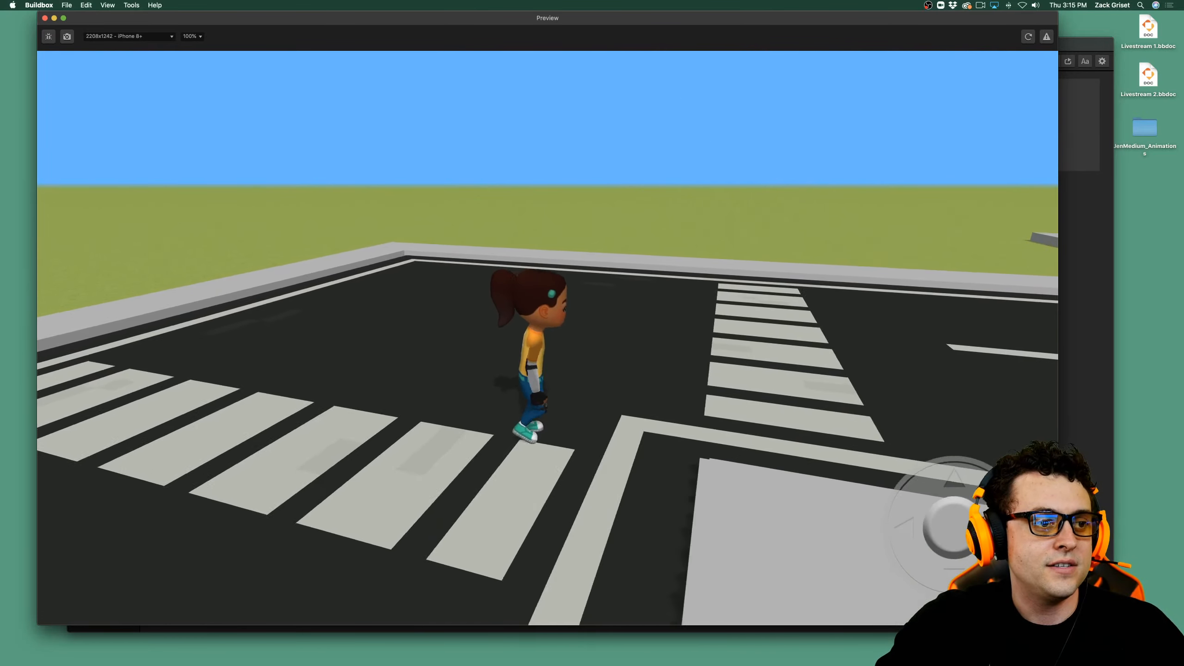
{"action": "key", "text": "Up"}
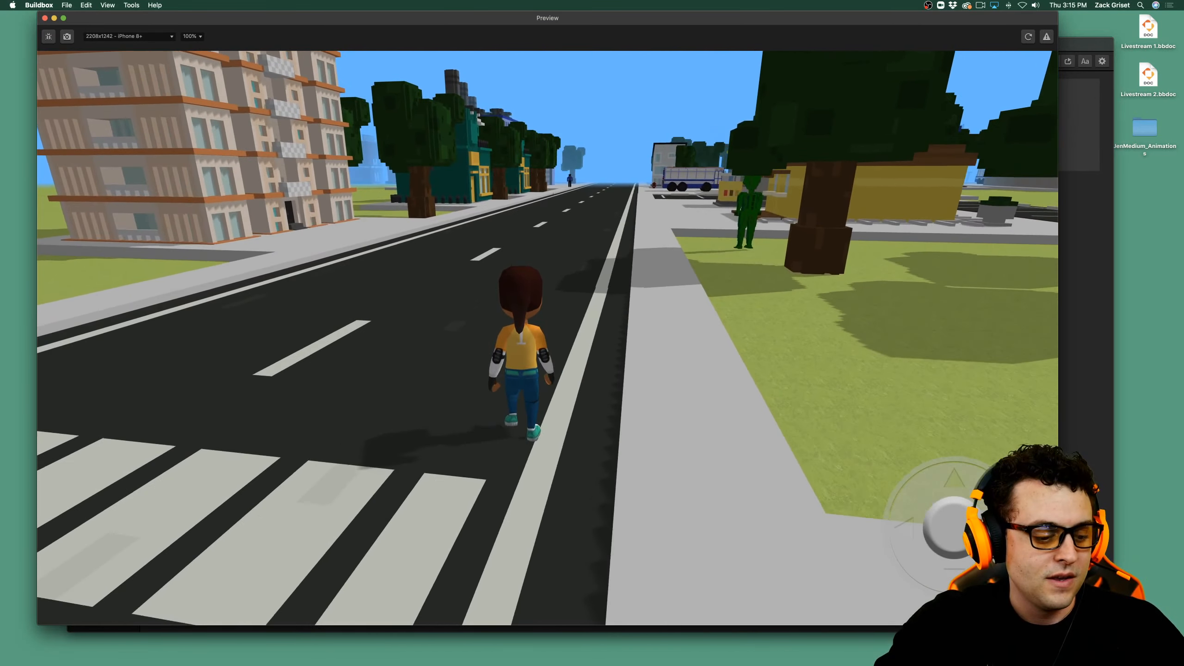
{"action": "key", "text": "Left"}
{"action": "key", "text": "Right"}
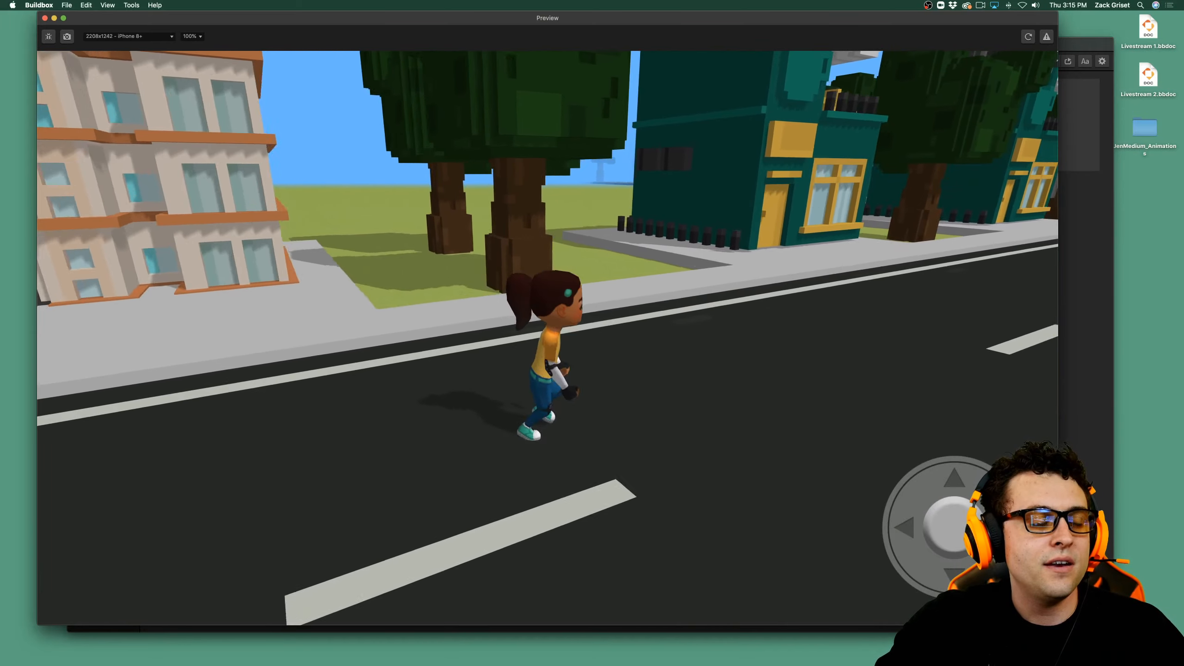
{"action": "key", "text": "Down"}
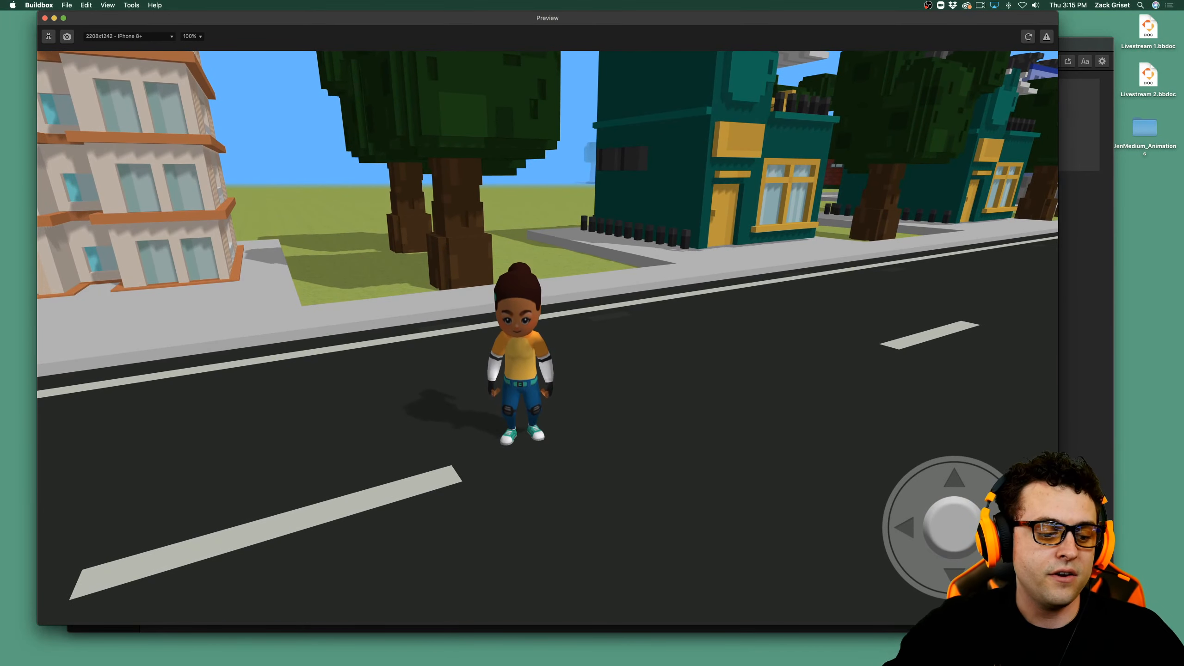
{"action": "key", "text": "space"}
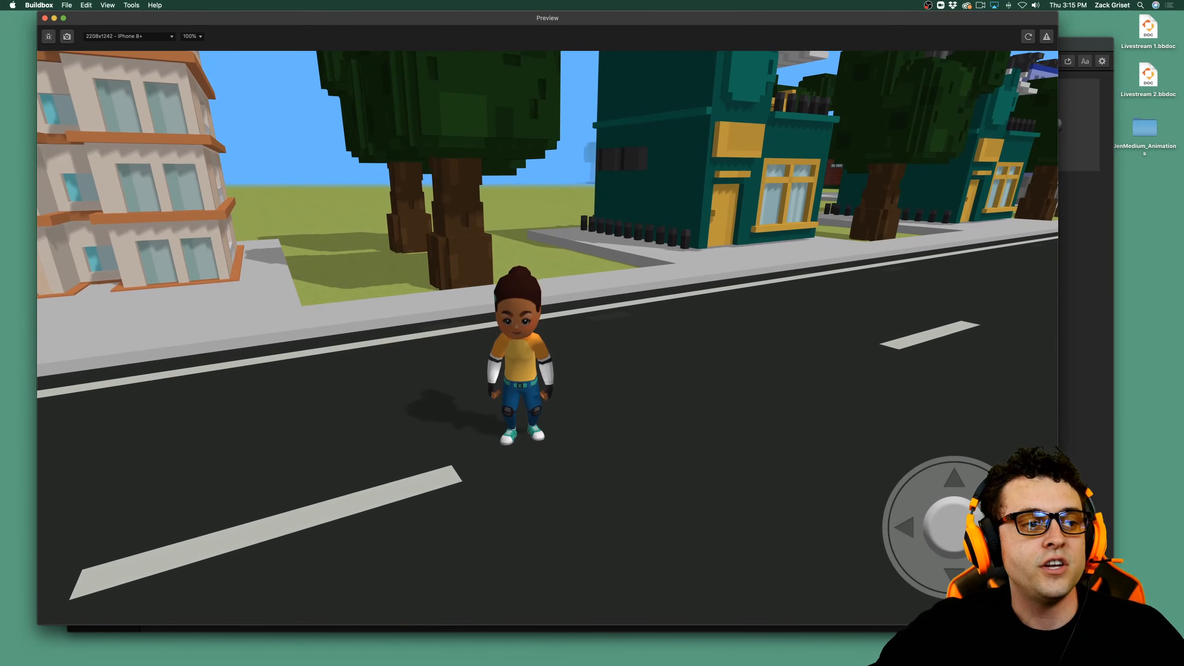
Close the game preview and the asset browser to return to the 3D World scene.
{"action": "left_click", "coordinate": [45, 17]}
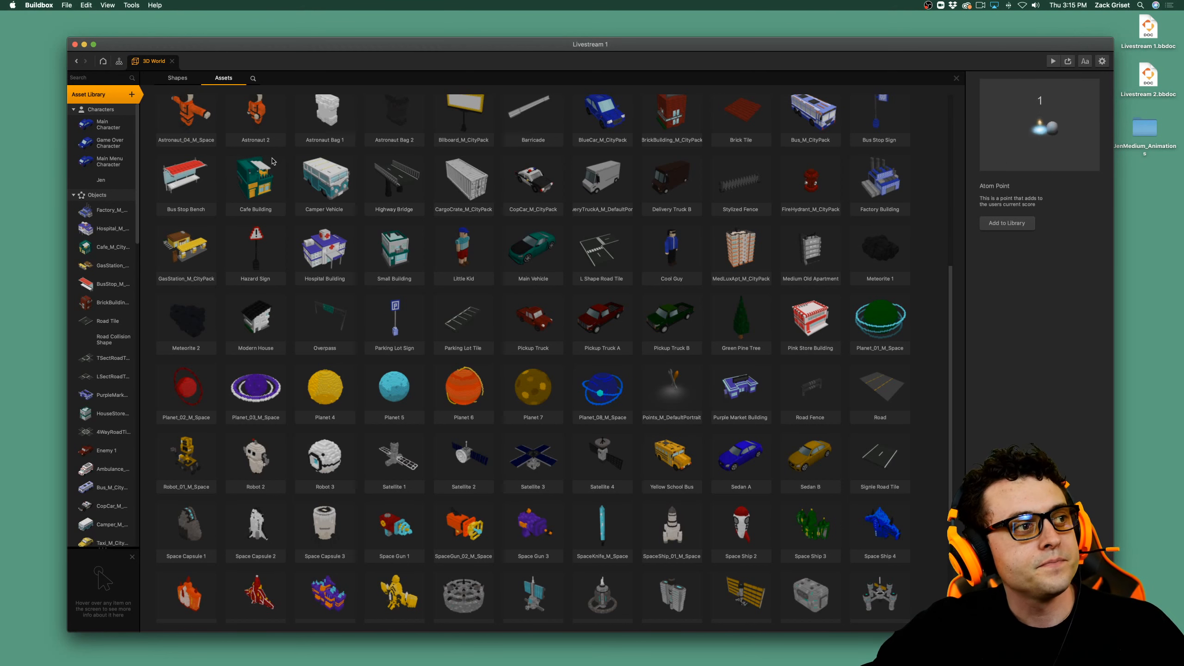
{"action": "left_click", "coordinate": [111, 99]}
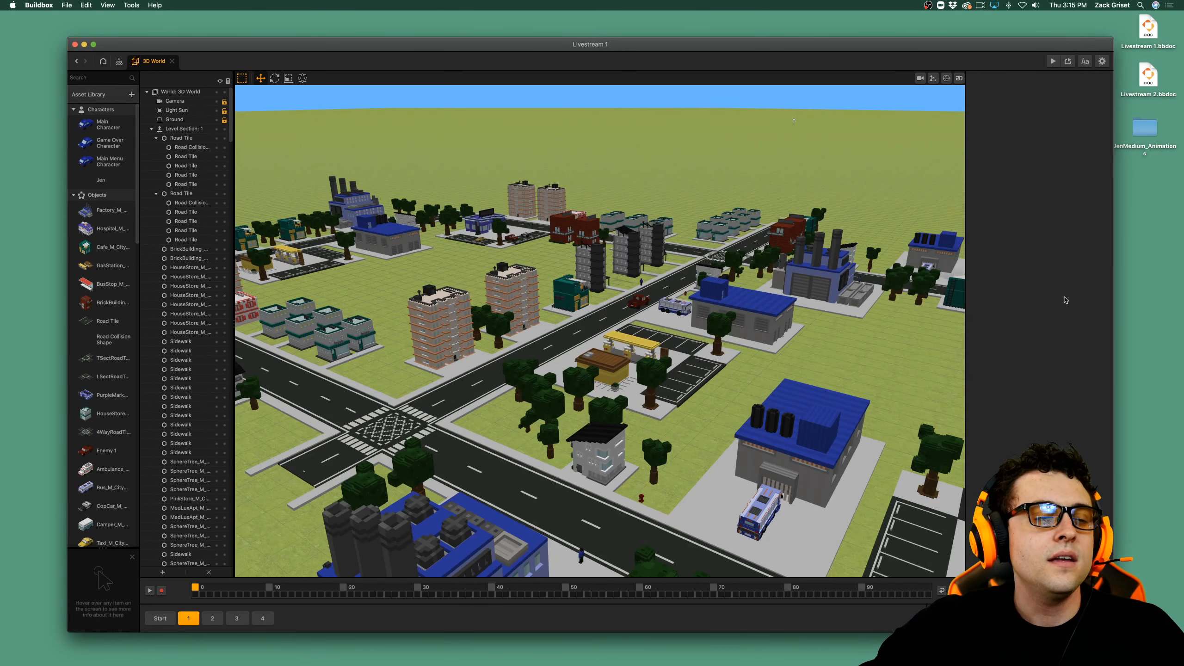
View the character model files in the JenMedium_Animations desktop folder, then close the folder.
{"action": "left_click", "coordinate": [1144, 131]}
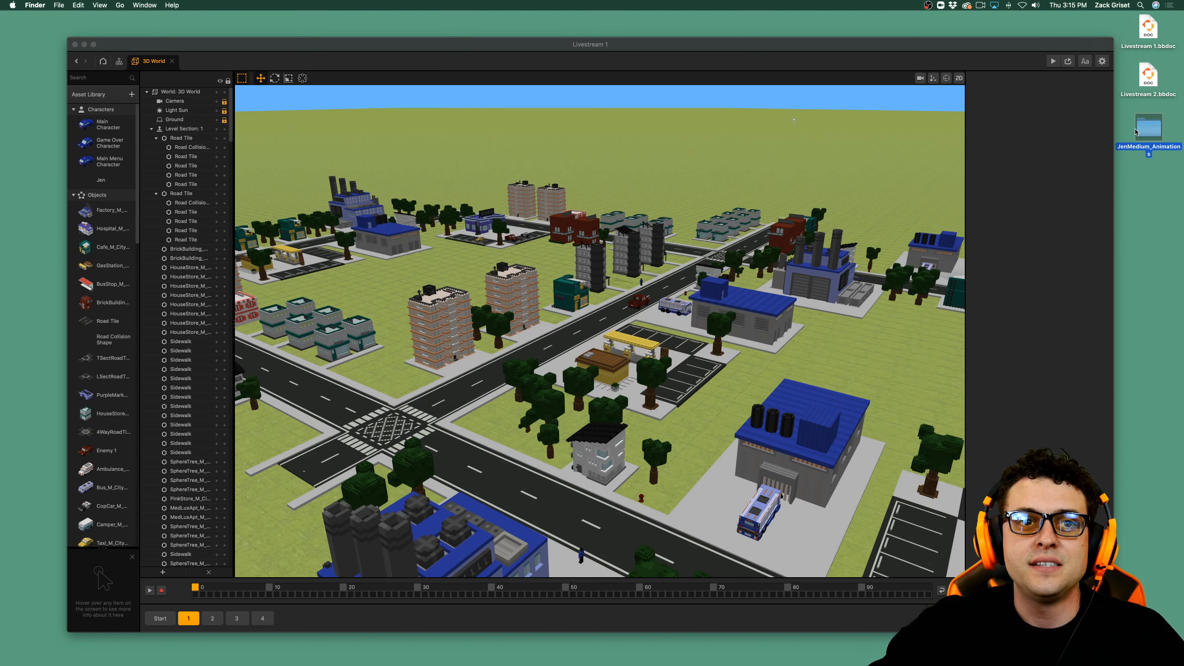
{"action": "double_click", "coordinate": [1137, 132]}
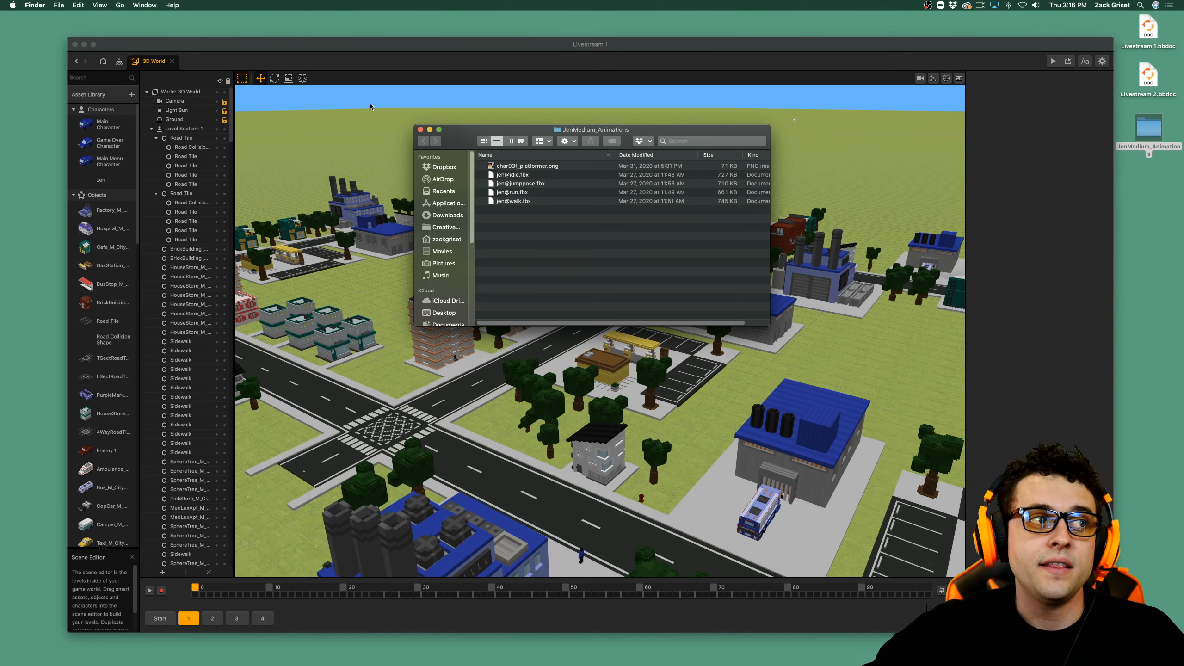
{"action": "left_click", "coordinate": [421, 130]}
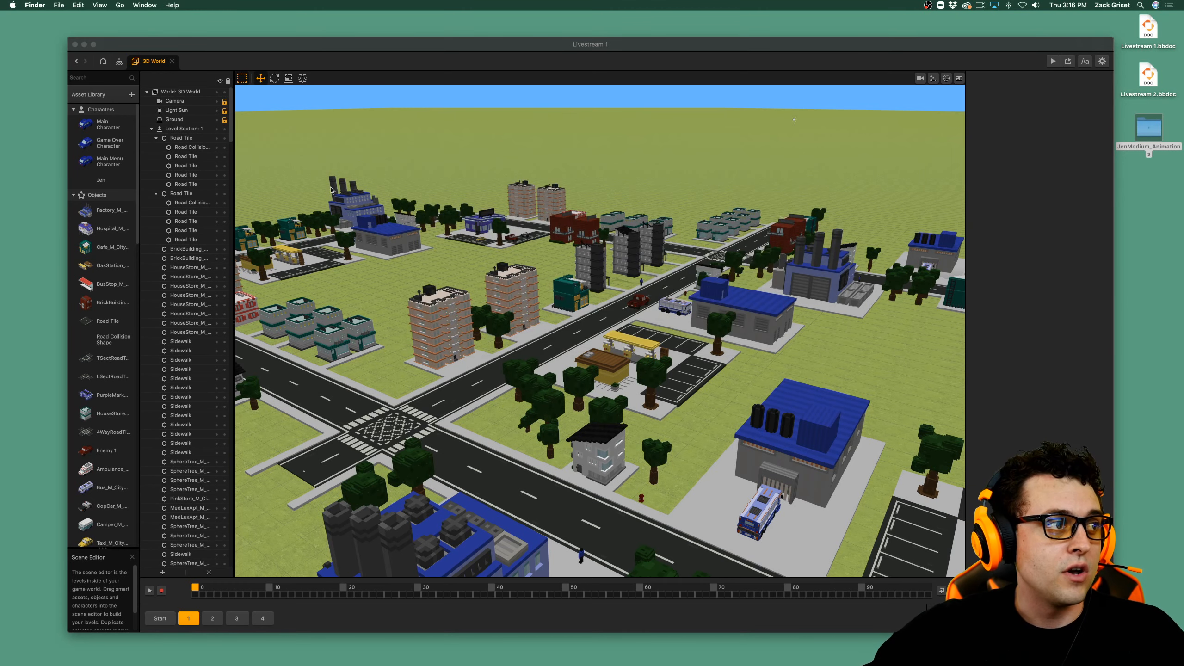
Delete the Jen character from the project's Asset Library and confirm the removal.
{"action": "left_click", "coordinate": [120, 182]}
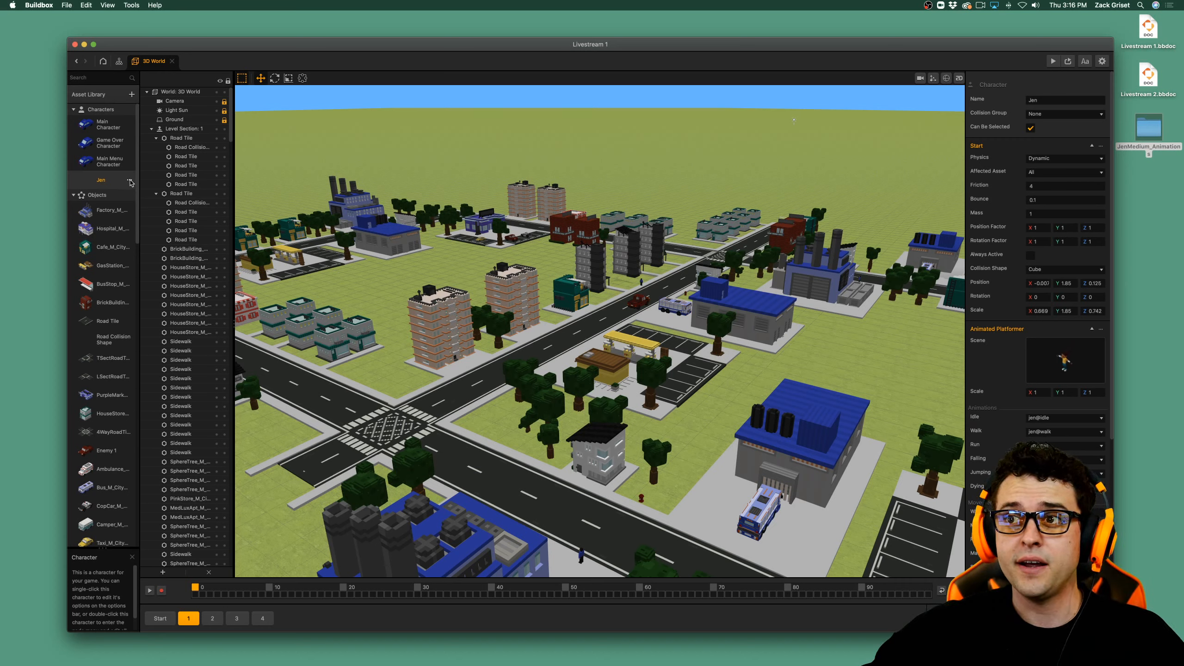
{"action": "left_click", "coordinate": [130, 180]}
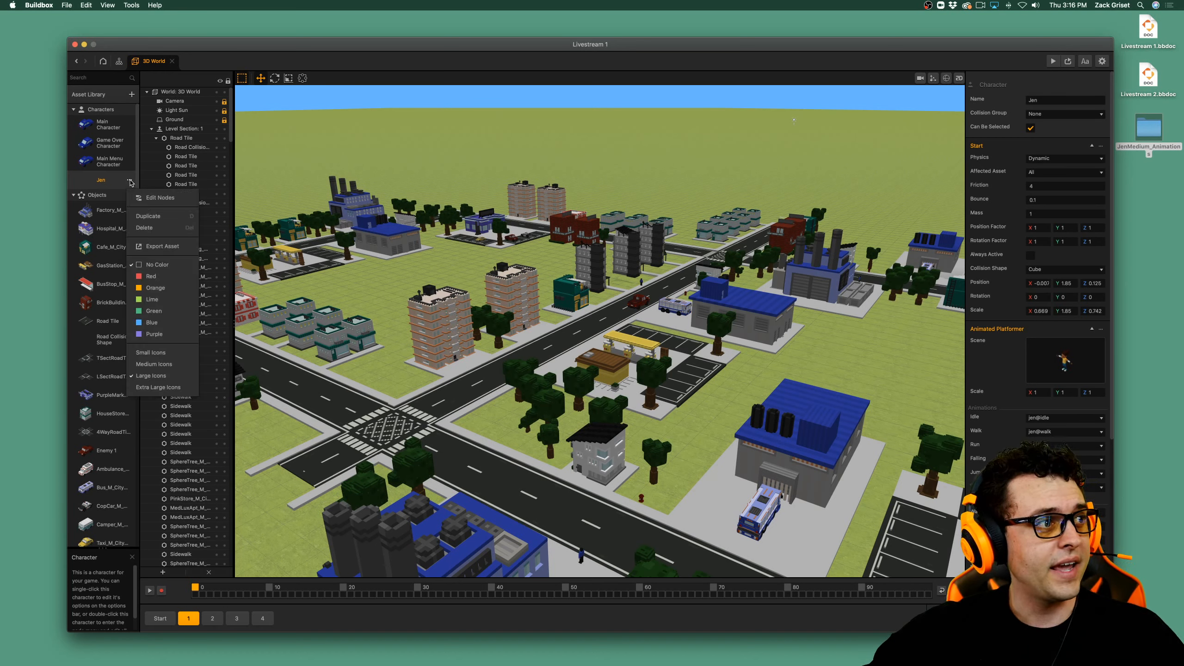
{"action": "left_click", "coordinate": [143, 228]}
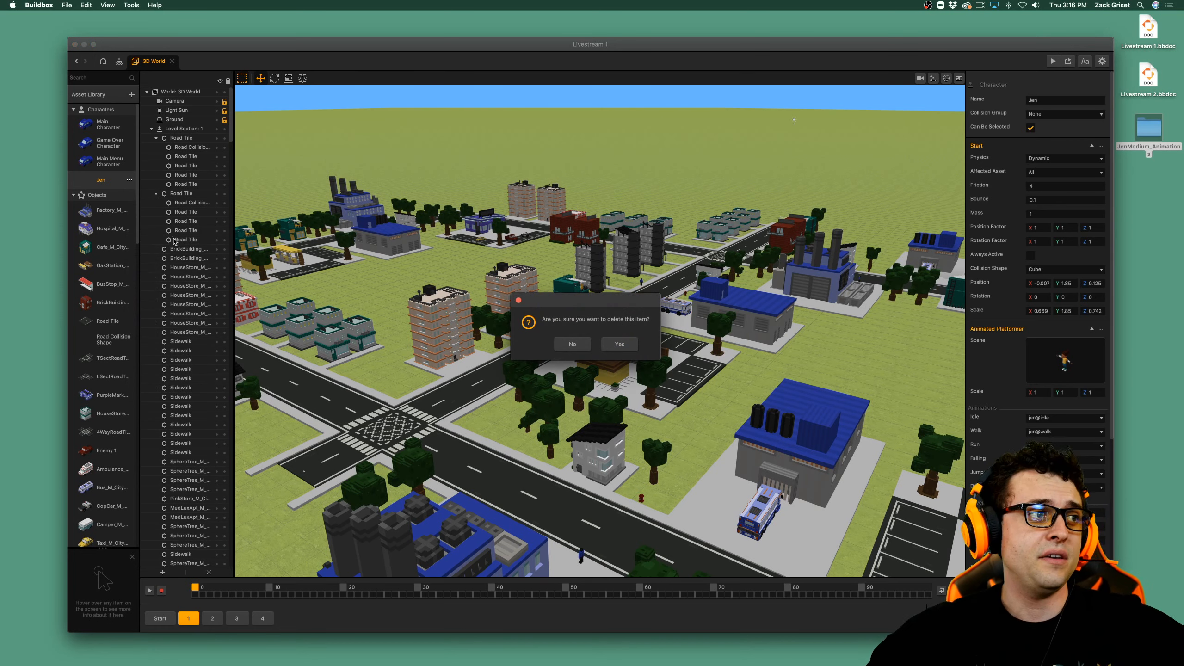
{"action": "left_click", "coordinate": [628, 350]}
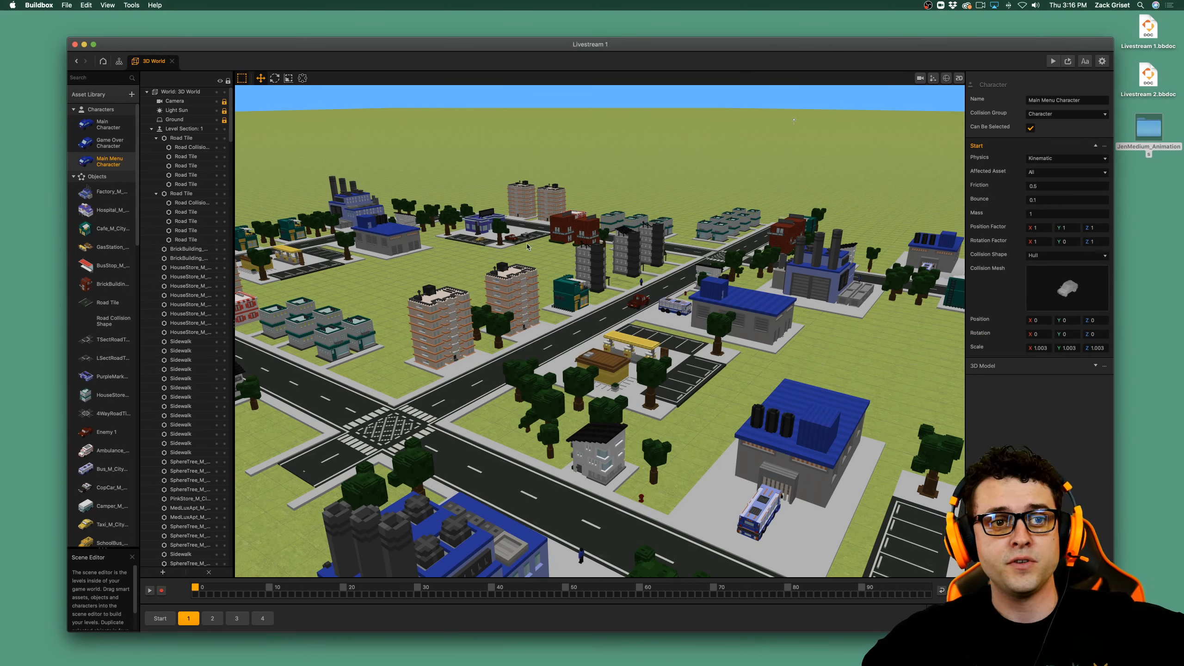
Switch the 3D World to the Start scene and locate its tree-lined road.
{"action": "left_click", "coordinate": [160, 619]}
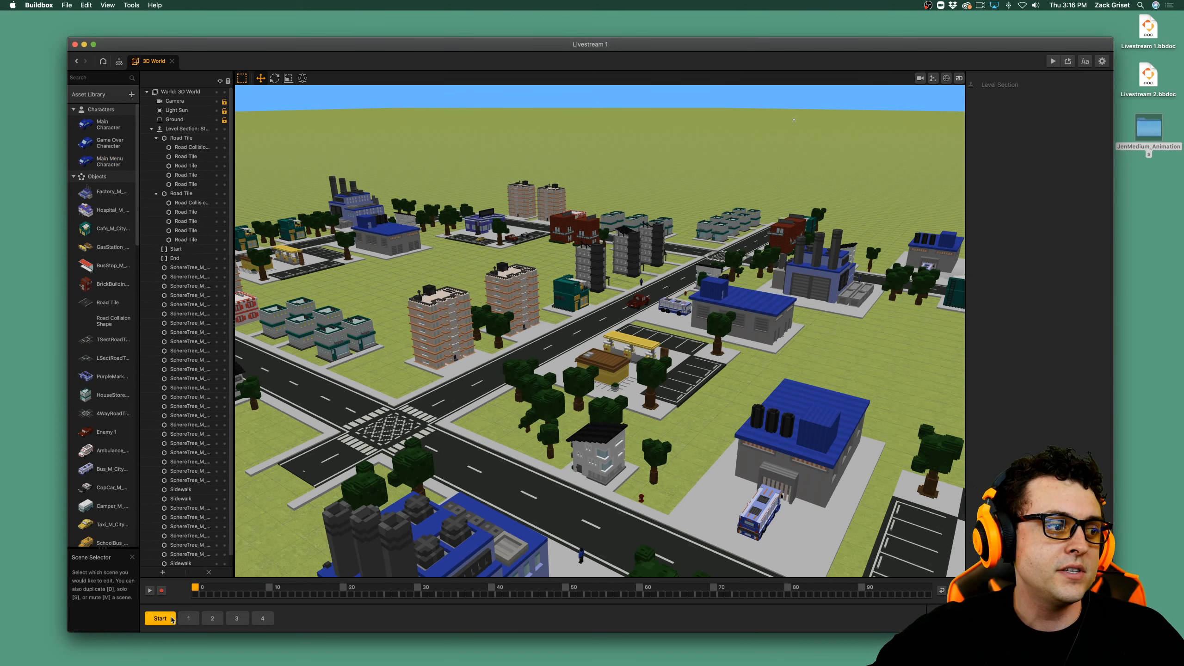
{"action": "scroll", "coordinate": [720, 273], "scroll_direction": "up", "scroll_amount": 5}
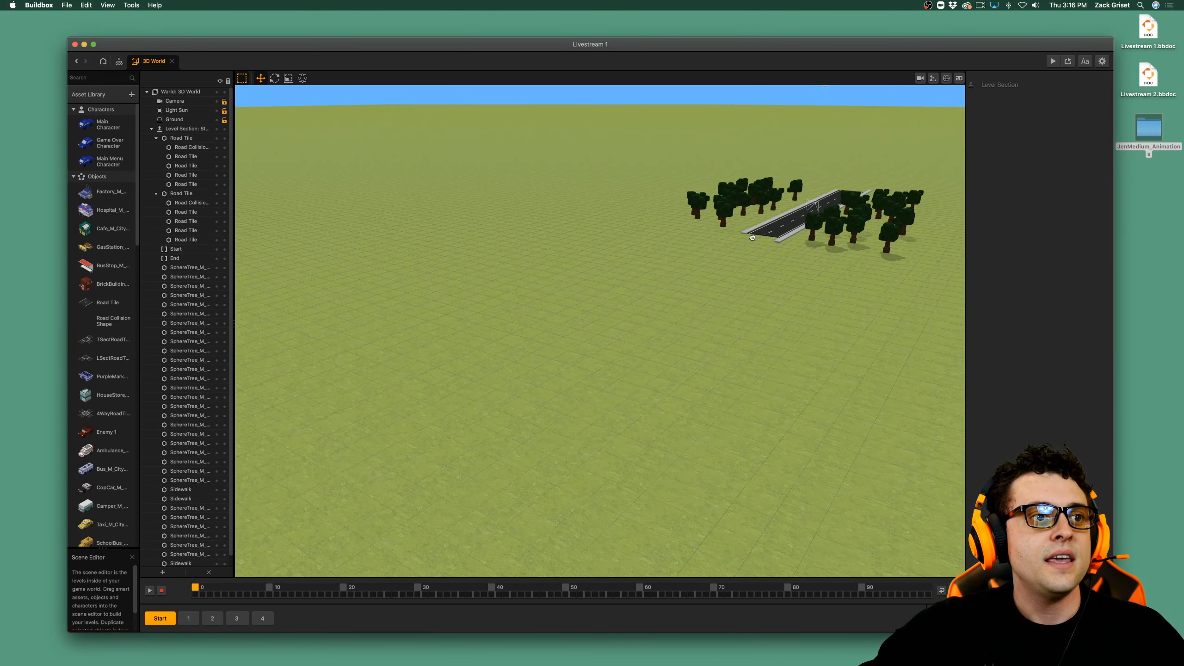
{"action": "left_click_drag", "start_coordinate": [621, 394], "coordinate": [270, 562]}
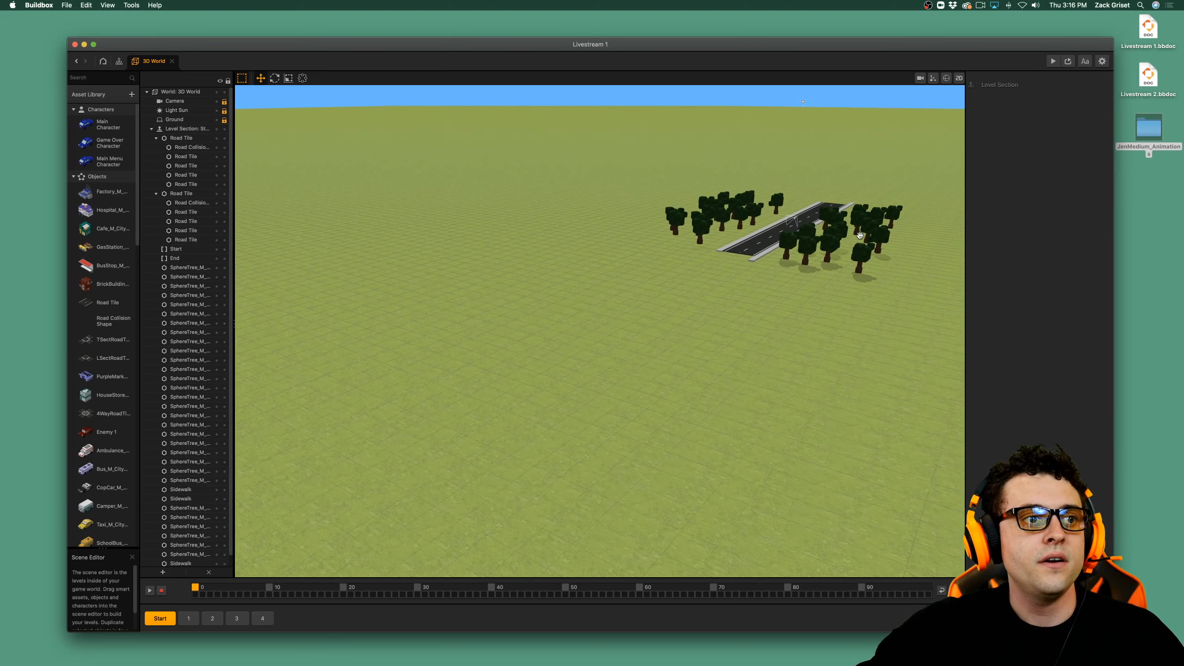
{"action": "left_click_drag", "start_coordinate": [662, 396], "coordinate": [354, 527]}
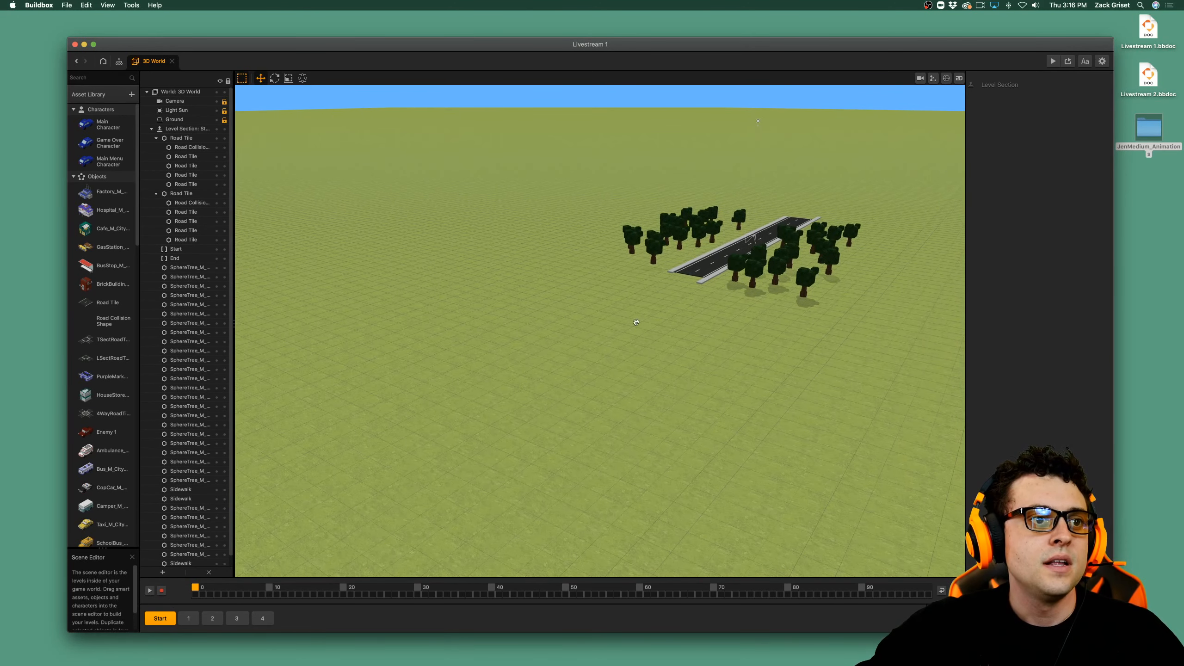
{"action": "left_click_drag", "start_coordinate": [634, 323], "coordinate": [155, 485]}
{"action": "left_click_drag", "start_coordinate": [771, 230], "coordinate": [763, 235]}
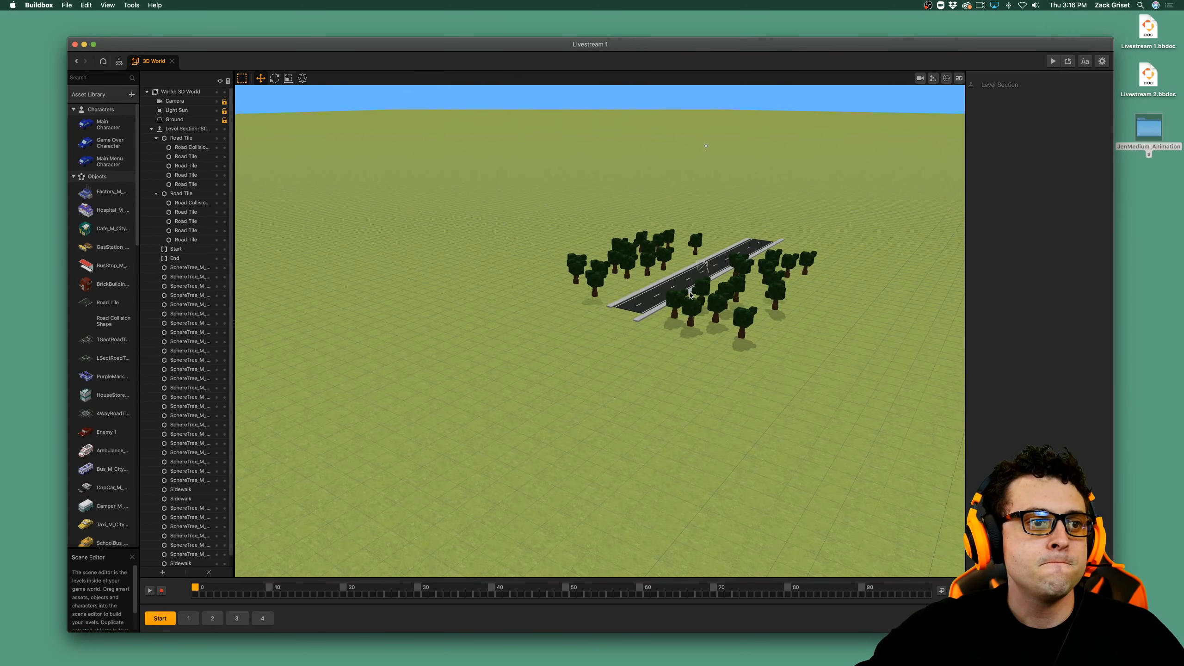
{"action": "right_click_drag", "start_coordinate": [695, 296], "coordinate": [812, 288]}
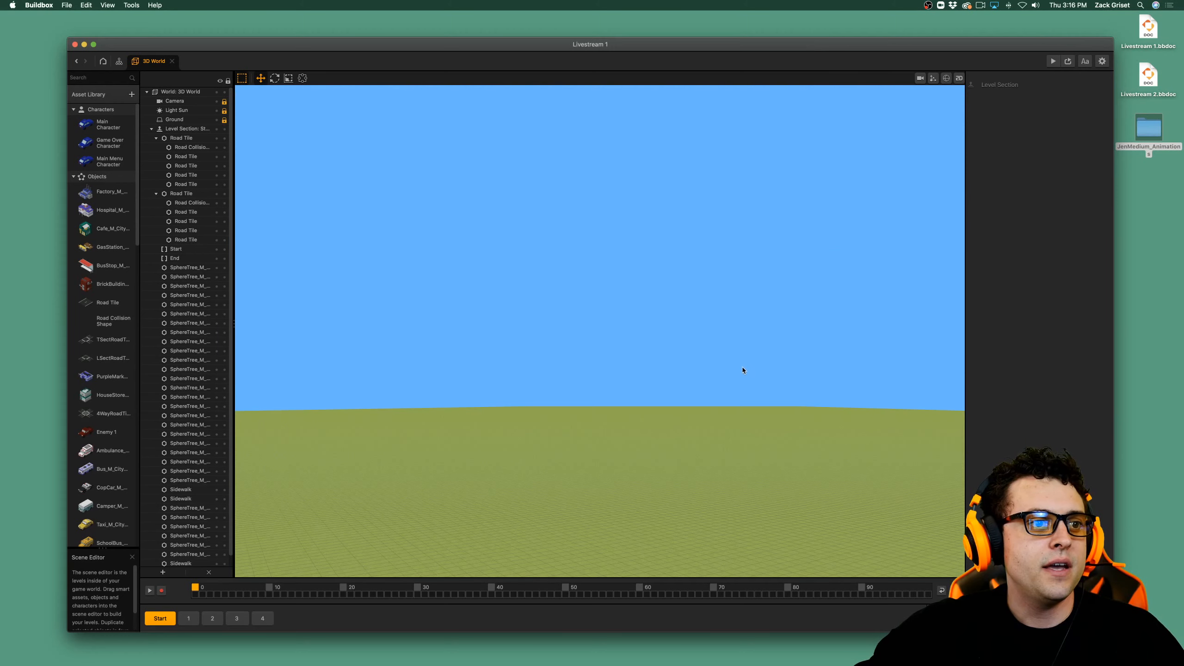
{"action": "right_click_drag", "start_coordinate": [743, 371], "coordinate": [757, 369]}
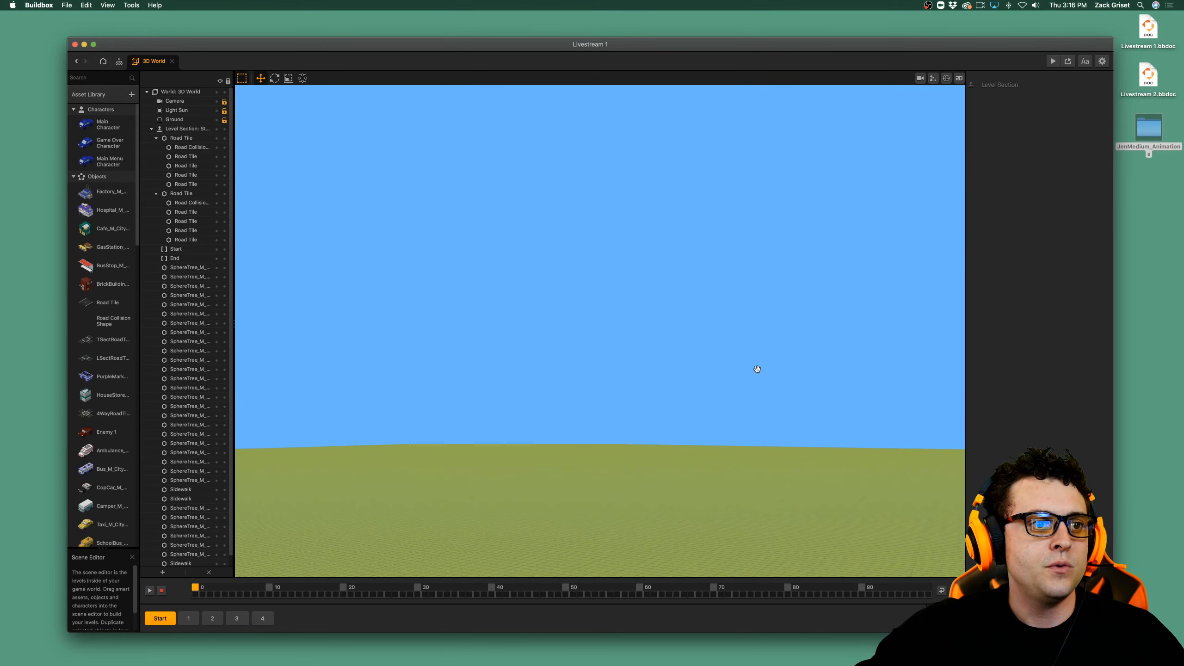
{"action": "scroll", "coordinate": [755, 370], "scroll_direction": "down", "scroll_amount": 10}
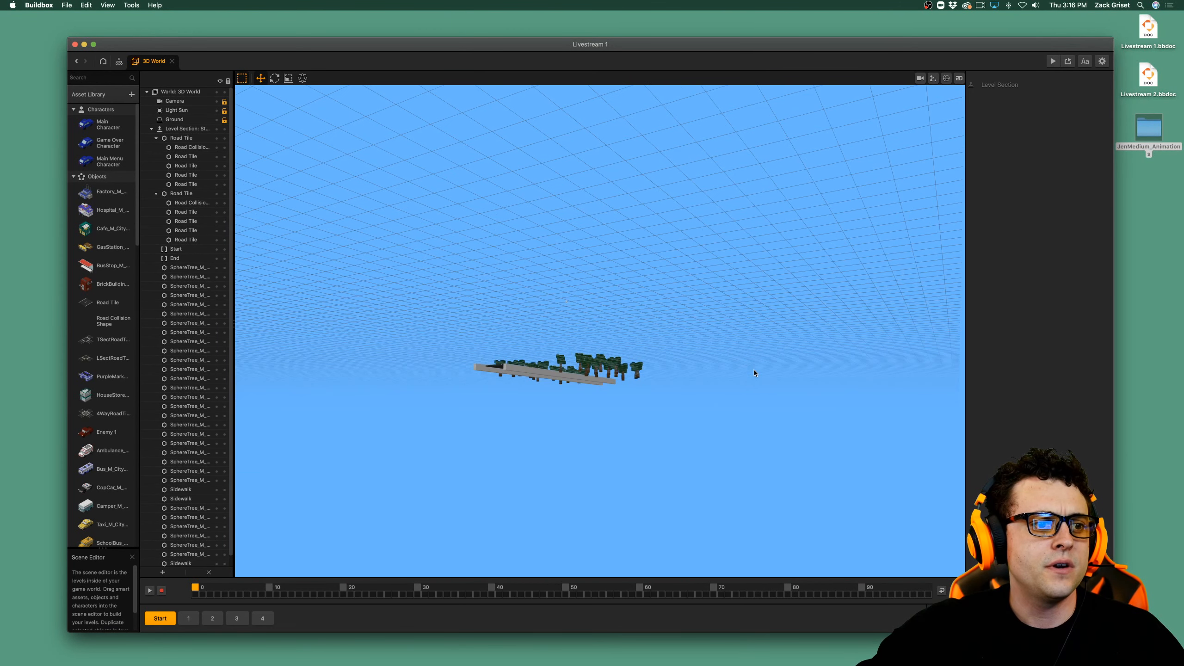
Examine the Start scene's trees and road section up close.
{"action": "scroll", "coordinate": [754, 370], "scroll_direction": "up", "scroll_amount": 5}
{"action": "scroll", "coordinate": [753, 371], "scroll_direction": "up", "scroll_amount": 4}
{"action": "middle_click_drag", "start_coordinate": [677, 466], "coordinate": [675, 384]}
{"action": "scroll", "coordinate": [656, 440], "scroll_direction": "up", "scroll_amount": 5}
{"action": "scroll", "coordinate": [659, 439], "scroll_direction": "down", "scroll_amount": 10}
{"action": "scroll", "coordinate": [666, 412], "scroll_direction": "up", "scroll_amount": 8}
{"action": "scroll", "coordinate": [675, 385], "scroll_direction": "up", "scroll_amount": 8}
{"action": "scroll", "coordinate": [676, 385], "scroll_direction": "down", "scroll_amount": 5}
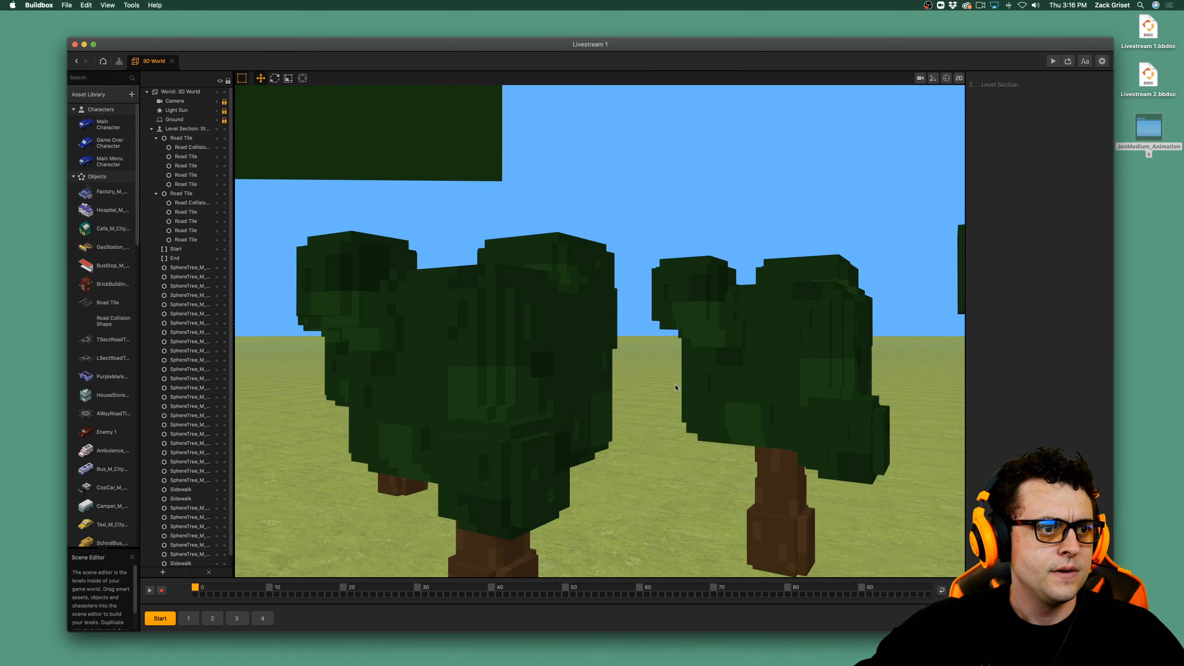
{"action": "scroll", "coordinate": [676, 387], "scroll_direction": "down", "scroll_amount": 6}
{"action": "middle_click_drag", "start_coordinate": [680, 388], "coordinate": [673, 392]}
{"action": "middle_click_drag", "start_coordinate": [560, 445], "coordinate": [647, 363]}
{"action": "scroll", "coordinate": [610, 414], "scroll_direction": "up", "scroll_amount": 8}
{"action": "scroll", "coordinate": [603, 416], "scroll_direction": "down", "scroll_amount": 10}
{"action": "scroll", "coordinate": [635, 419], "scroll_direction": "down", "scroll_amount": 5}
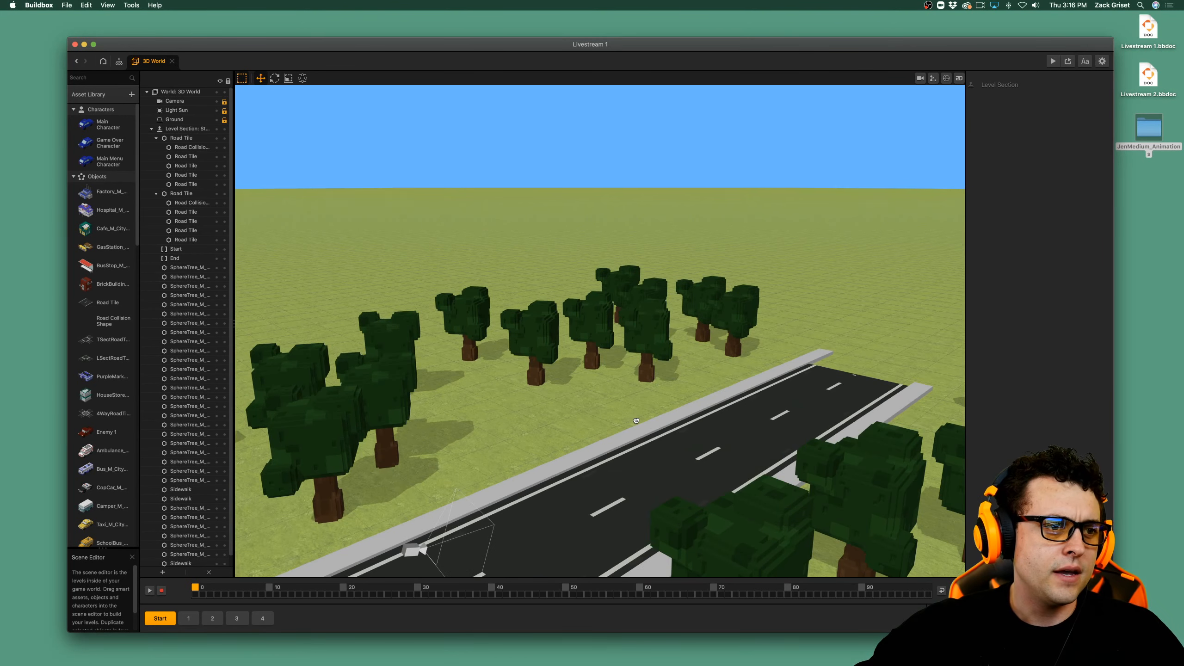
{"action": "scroll", "coordinate": [634, 421], "scroll_direction": "up", "scroll_amount": 6}
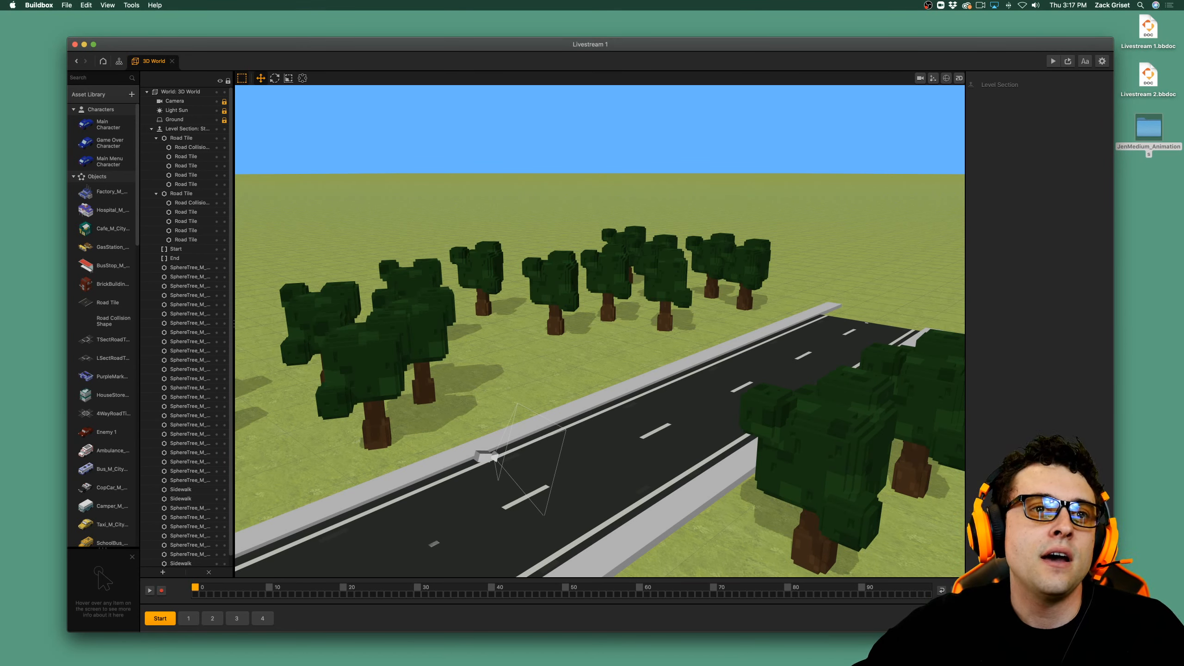
{"action": "double_click", "coordinate": [1151, 141]}
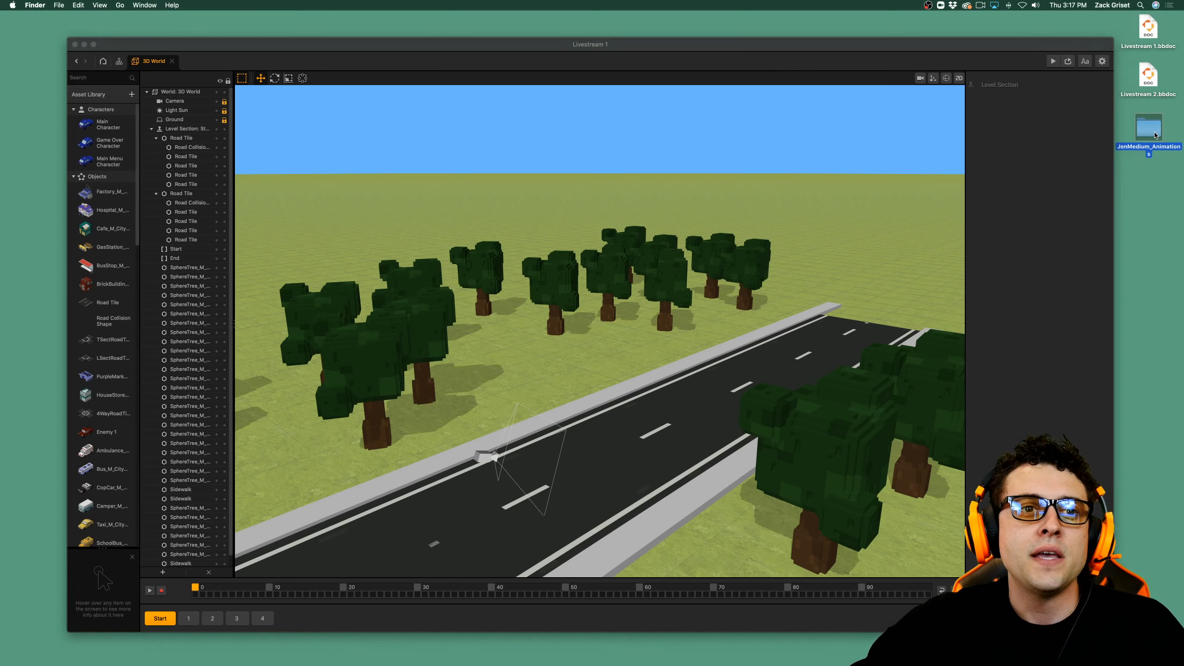
{"action": "left_click", "coordinate": [557, 178]}
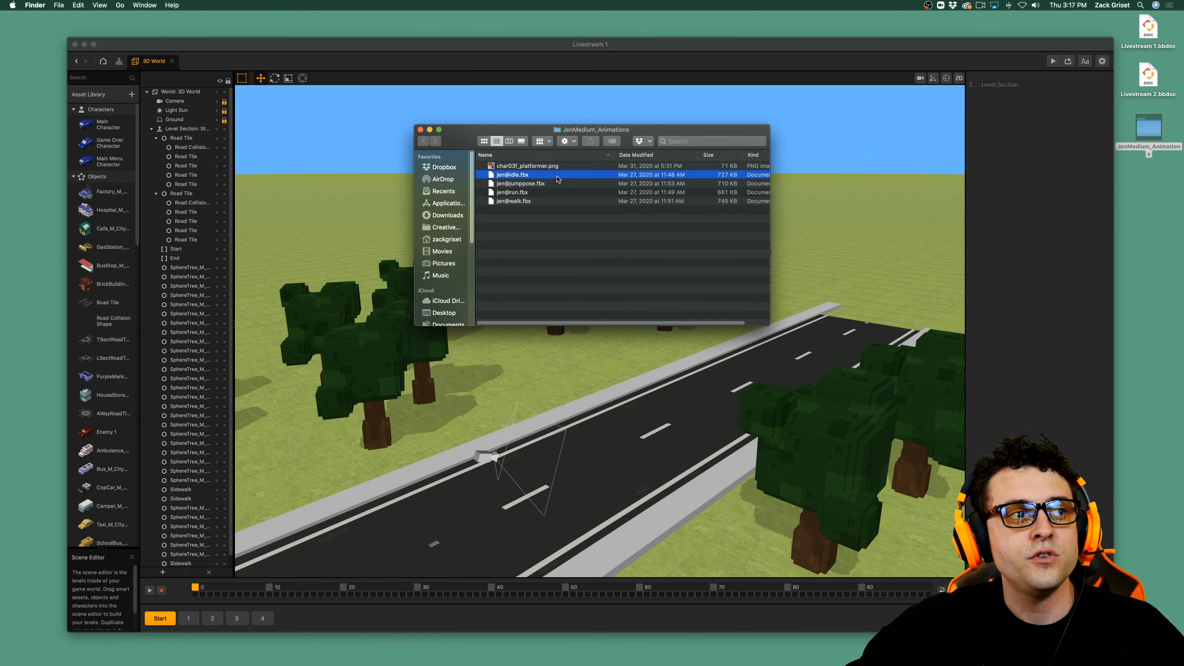
{"action": "left_click_drag", "start_coordinate": [528, 131], "coordinate": [809, 131]}
{"action": "left_click_drag", "start_coordinate": [819, 178], "coordinate": [458, 348]}
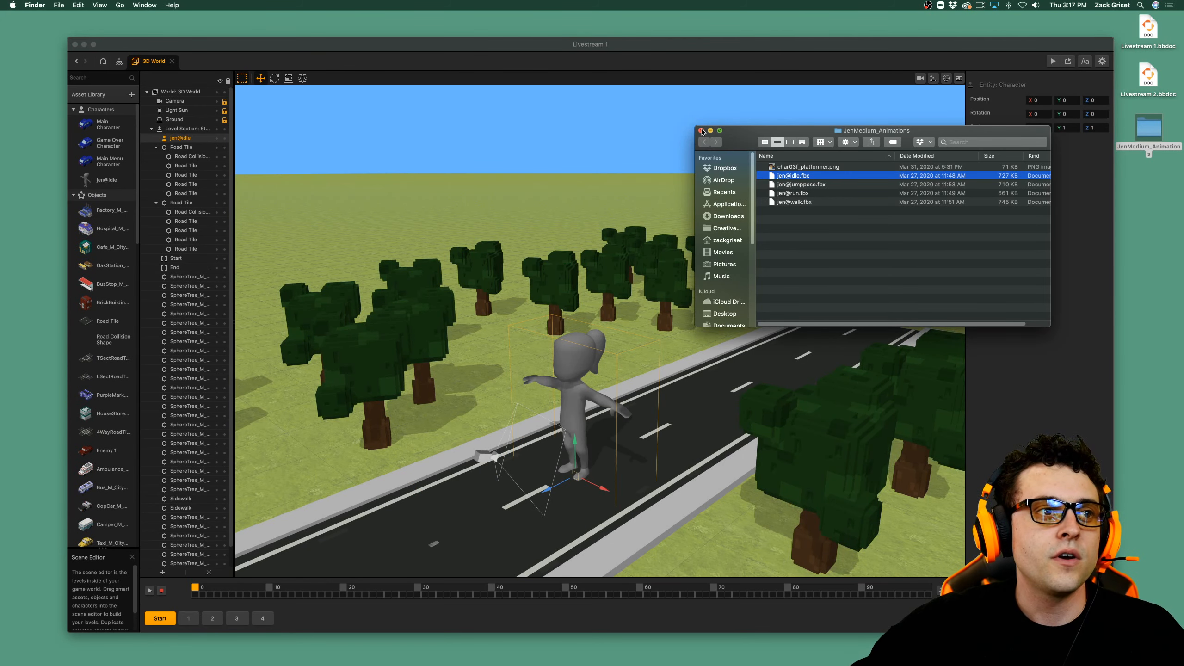
{"action": "left_click", "coordinate": [701, 131]}
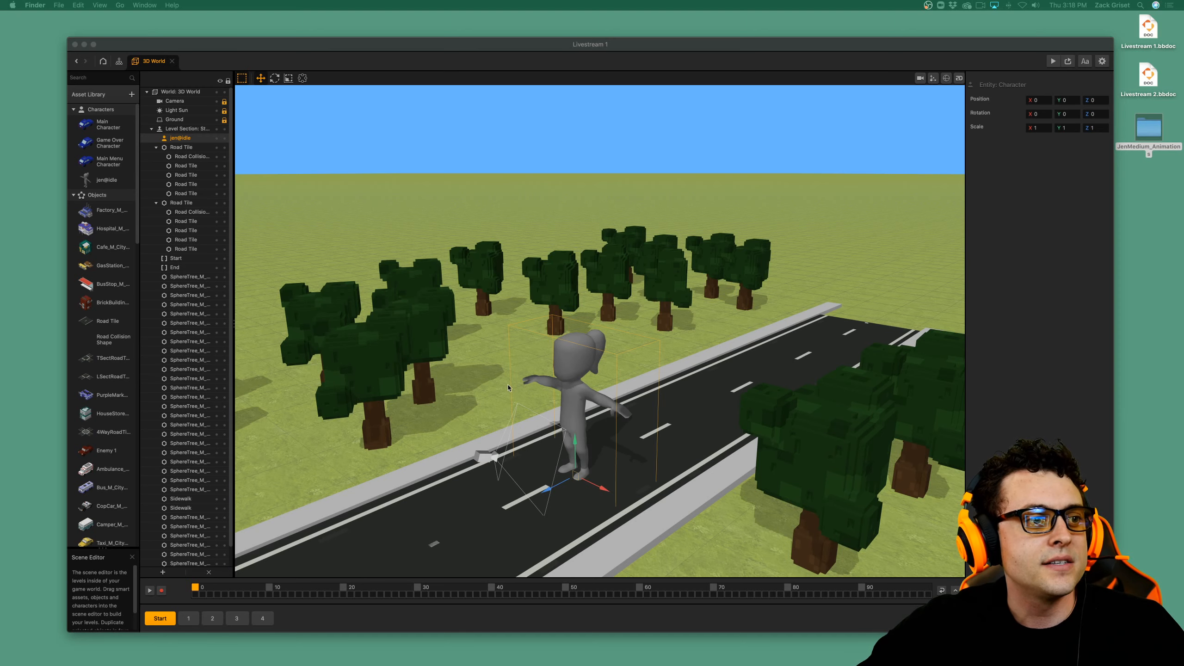
Scale the jen@idle character on the road to 0.3 in X, Y and Z.
{"action": "scroll", "coordinate": [539, 401], "scroll_direction": "up", "scroll_amount": 10}
{"action": "scroll", "coordinate": [541, 414], "scroll_direction": "down", "scroll_amount": 5}
{"action": "scroll", "coordinate": [543, 416], "scroll_direction": "down", "scroll_amount": 6}
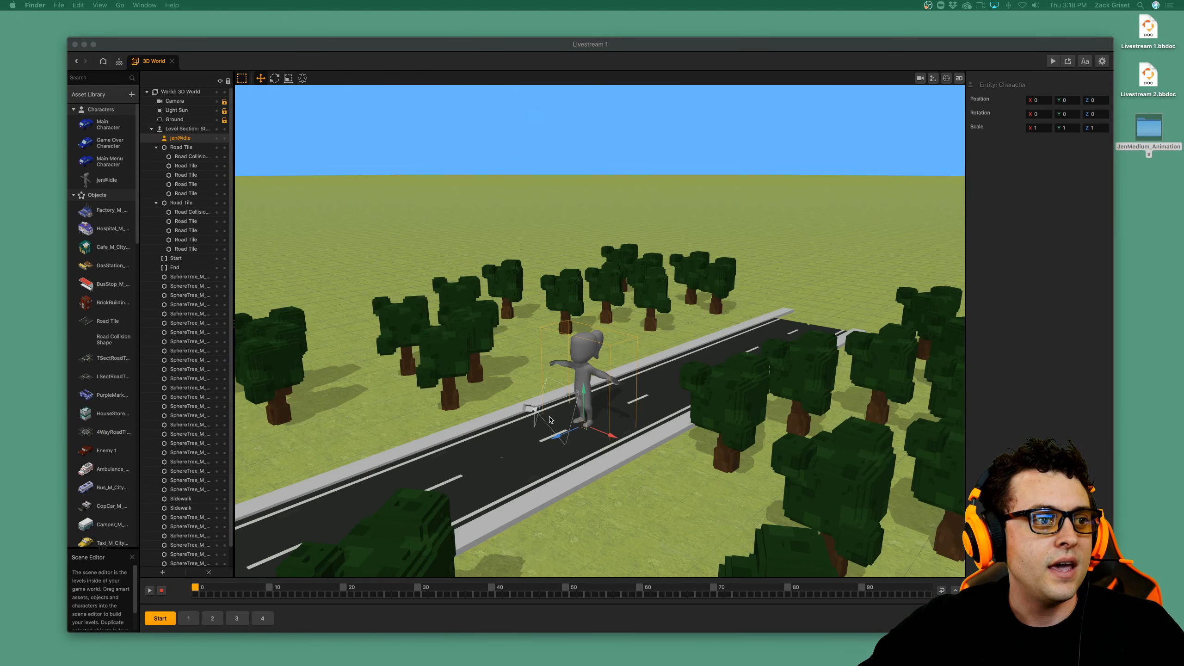
{"action": "scroll", "coordinate": [562, 418], "scroll_direction": "up", "scroll_amount": 3}
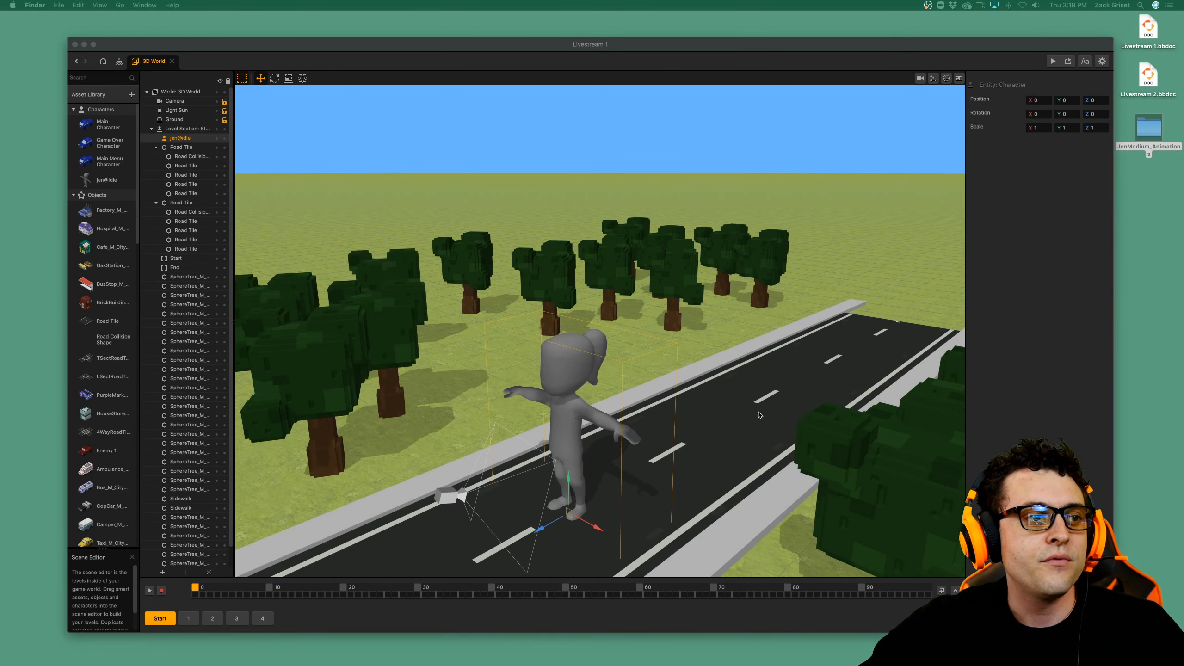
{"action": "left_click", "coordinate": [1039, 127]}
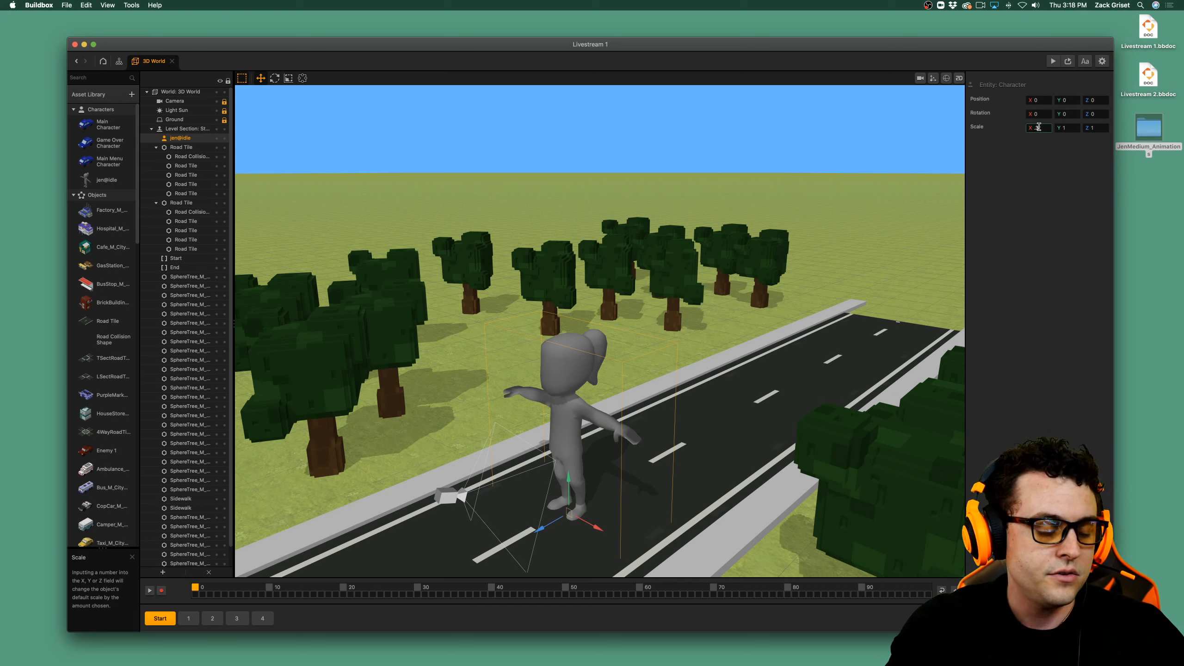
{"action": "key", "text": "Tab"}
{"action": "key", "text": "Tab"}
{"action": "type", "text": ".3"}
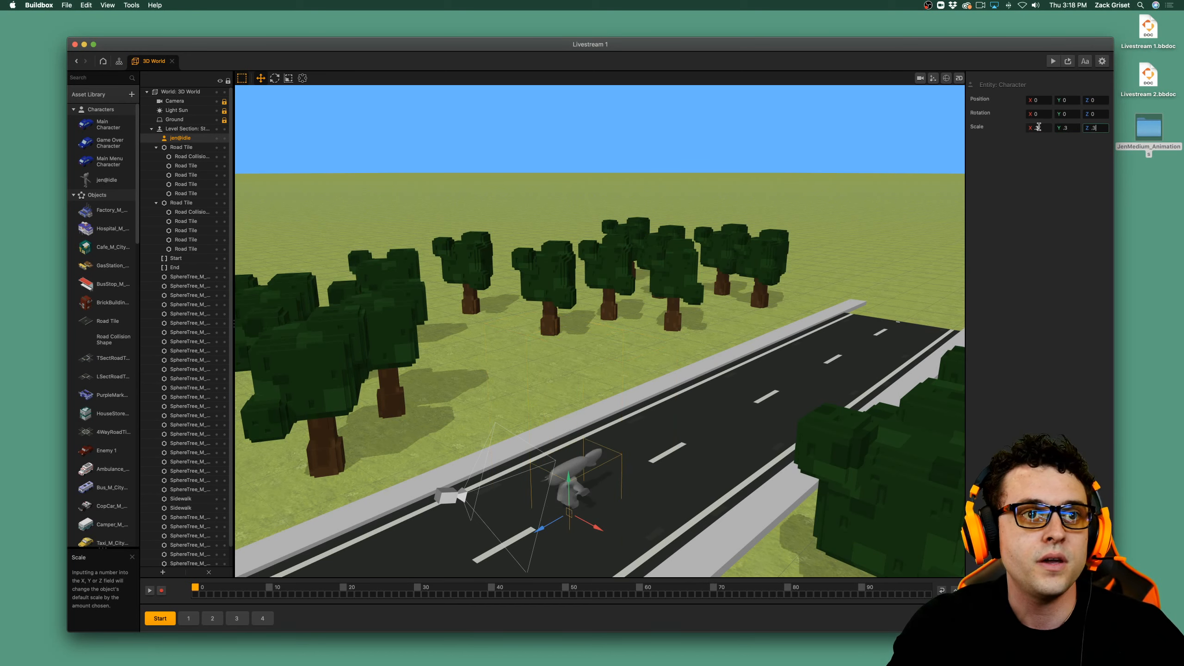
{"action": "key", "text": "Return"}
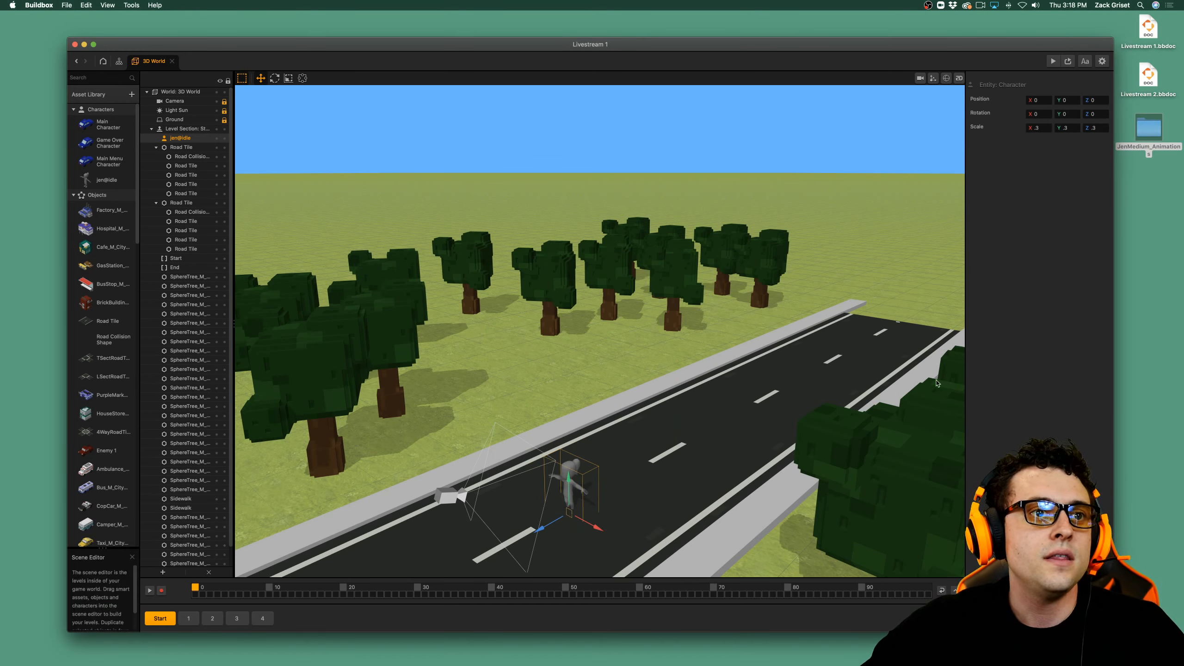
Raise the jen@idle character slightly off the road to a Y position of 0.1.
{"action": "scroll", "coordinate": [558, 494], "scroll_direction": "up", "scroll_amount": 5}
{"action": "scroll", "coordinate": [557, 493], "scroll_direction": "up", "scroll_amount": 2}
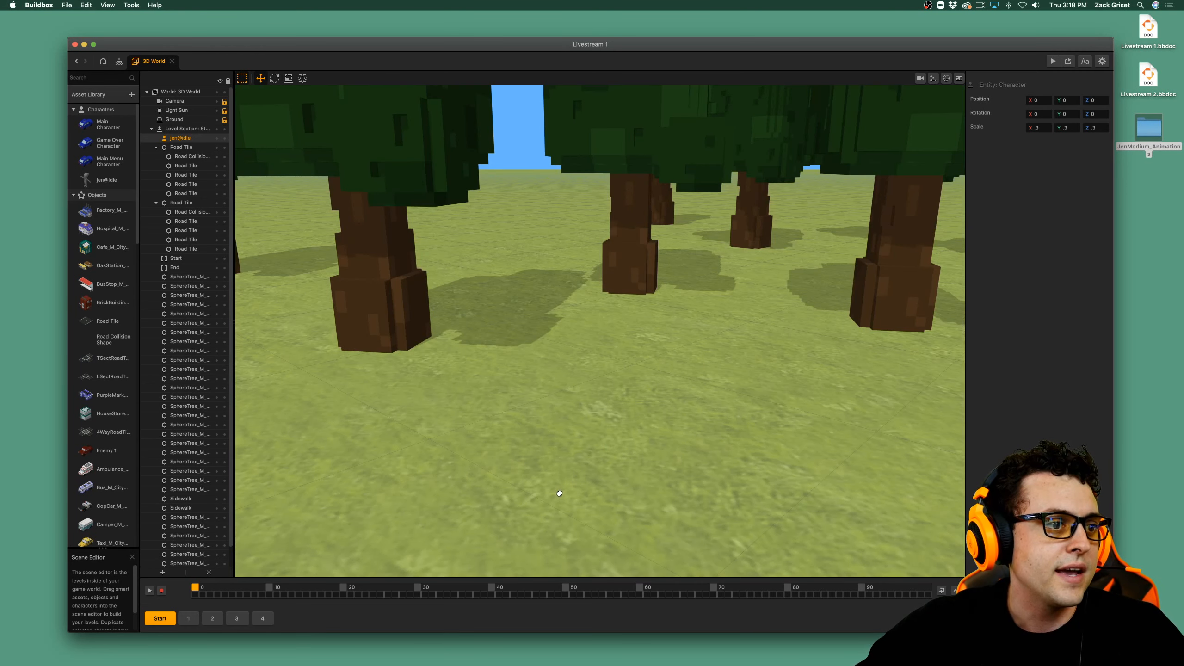
{"action": "scroll", "coordinate": [560, 491], "scroll_direction": "down", "scroll_amount": 8}
{"action": "left_click_drag", "start_coordinate": [561, 491], "coordinate": [610, 447]}
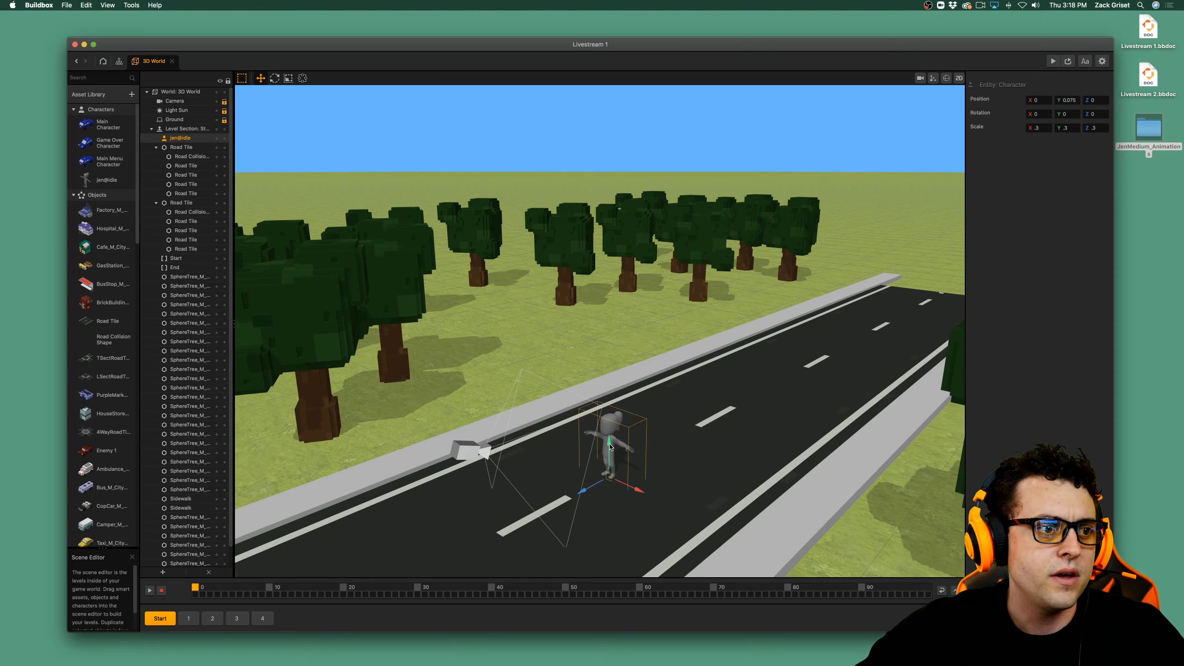
{"action": "left_click_drag", "start_coordinate": [610, 447], "coordinate": [609, 445]}
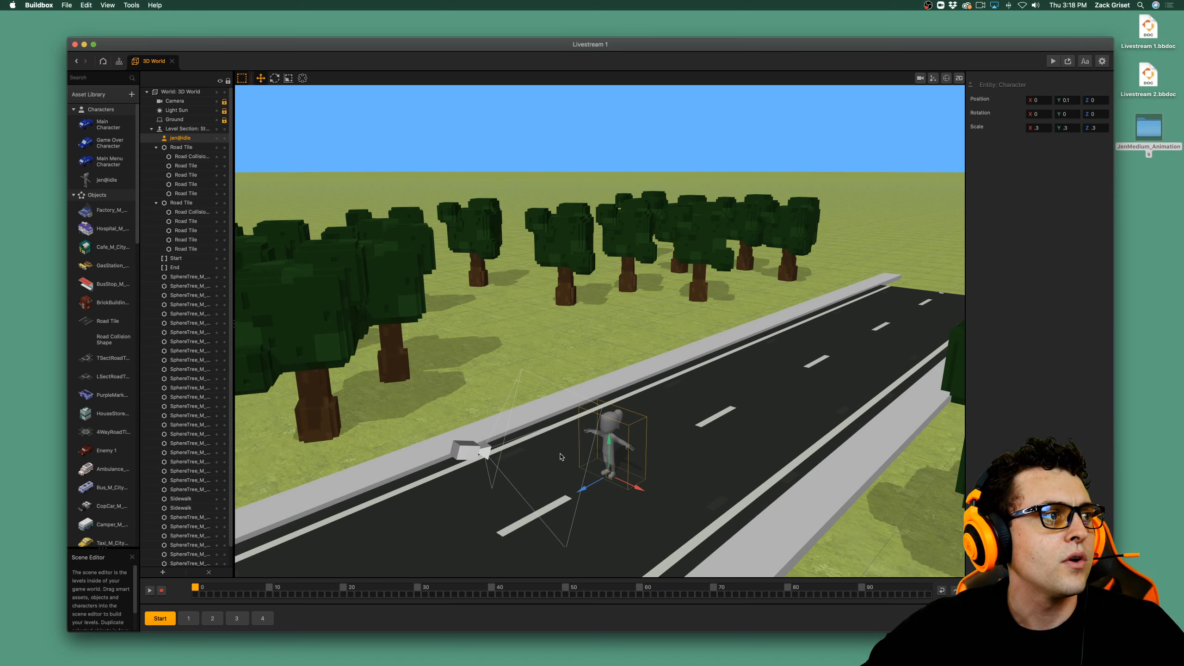
Open the jen@idle character's node map and examine its Start, animation and model nodes.
{"action": "left_click", "coordinate": [105, 180]}
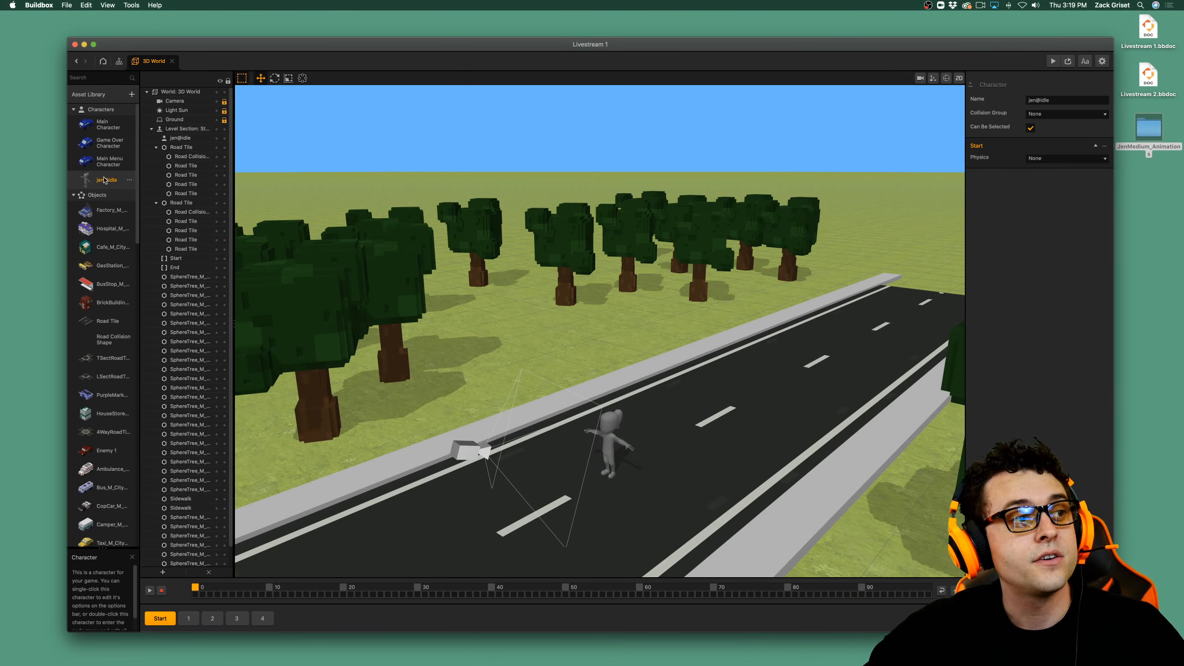
{"action": "double_click", "coordinate": [112, 184]}
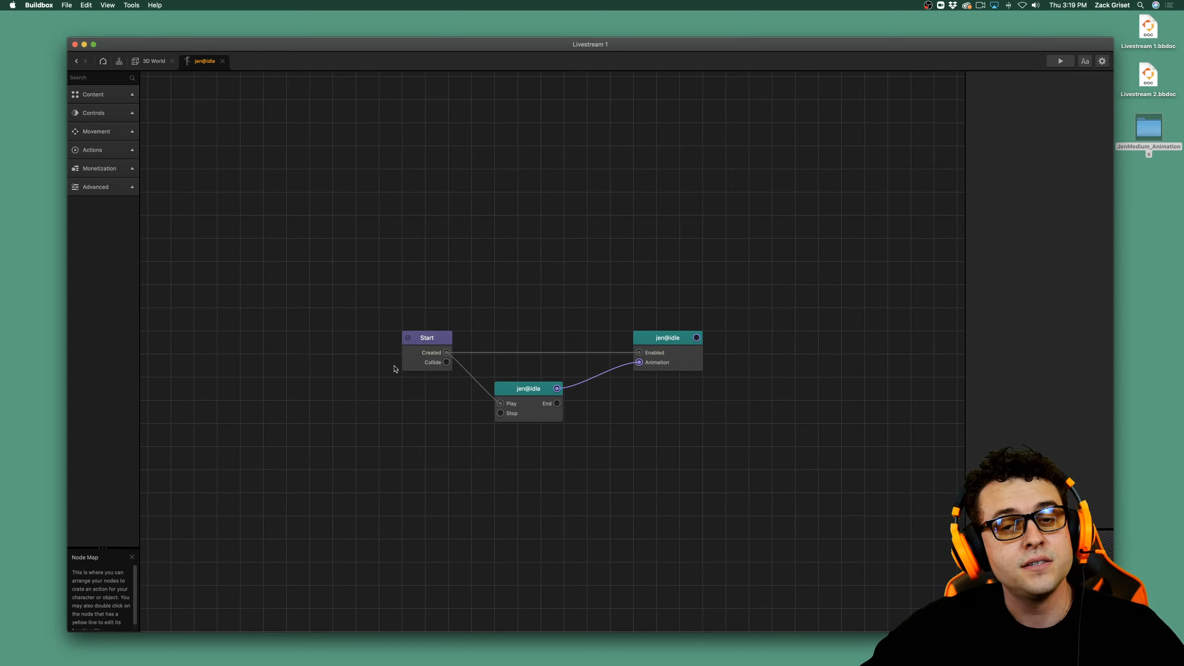
{"action": "left_click", "coordinate": [422, 363]}
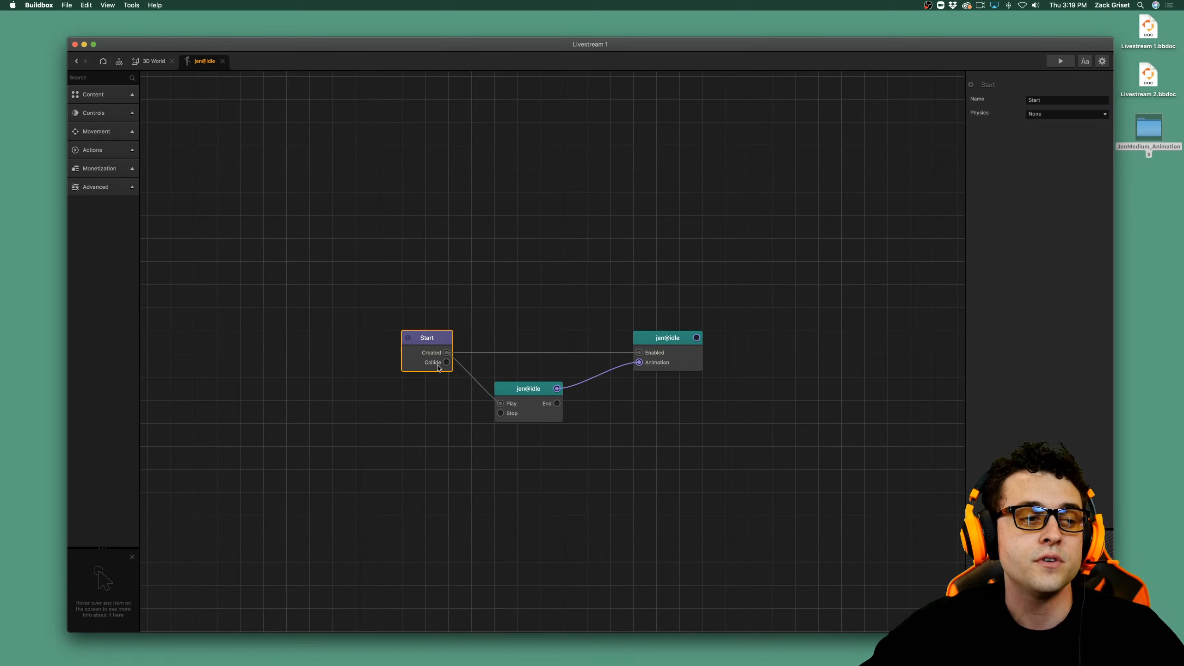
{"action": "left_click", "coordinate": [534, 400]}
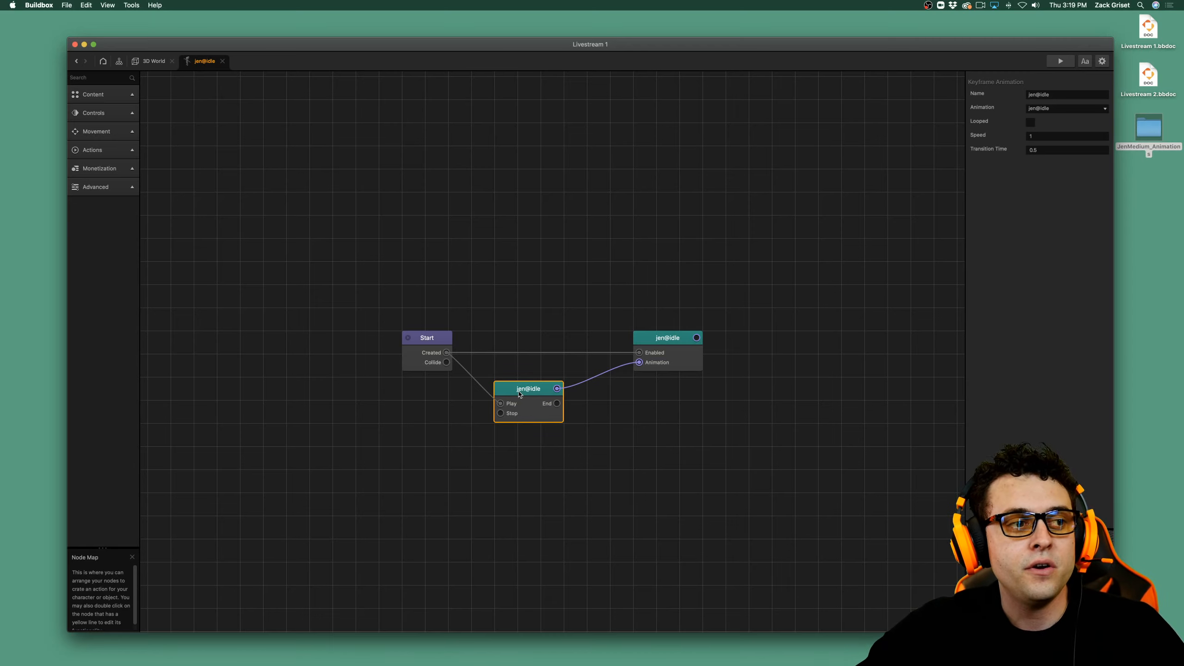
{"action": "left_click", "coordinate": [695, 365]}
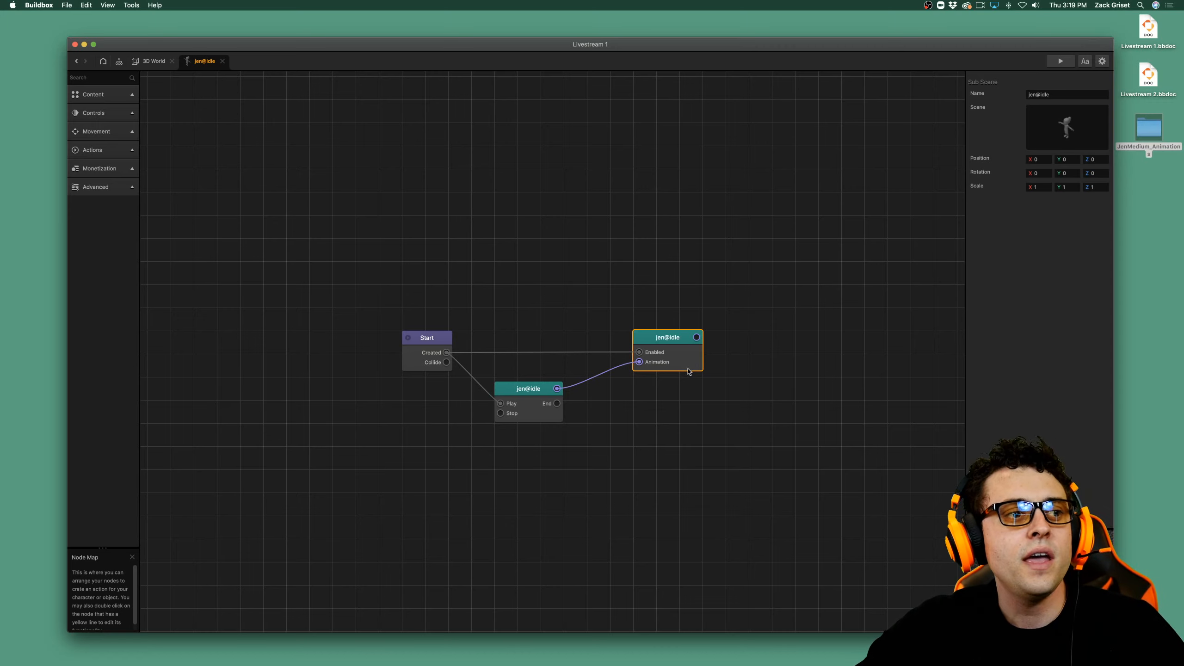
Preview the game, restart it once to watch the character's idle animation, and close the preview.
{"action": "left_click", "coordinate": [1052, 63]}
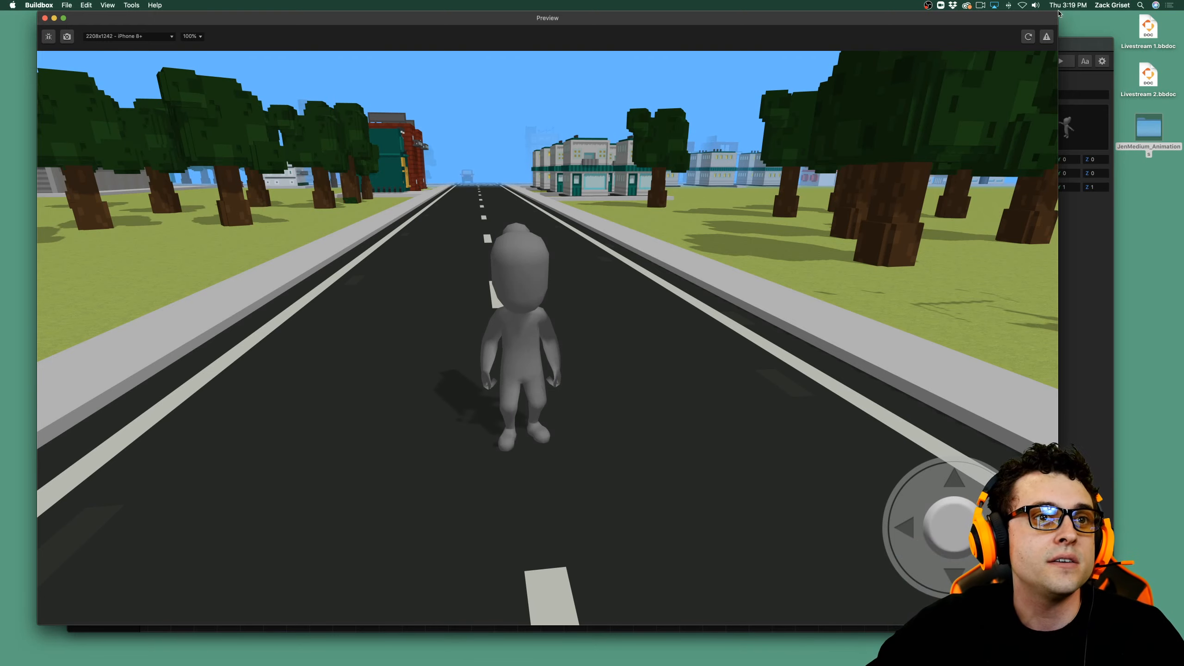
{"action": "left_click", "coordinate": [1030, 37]}
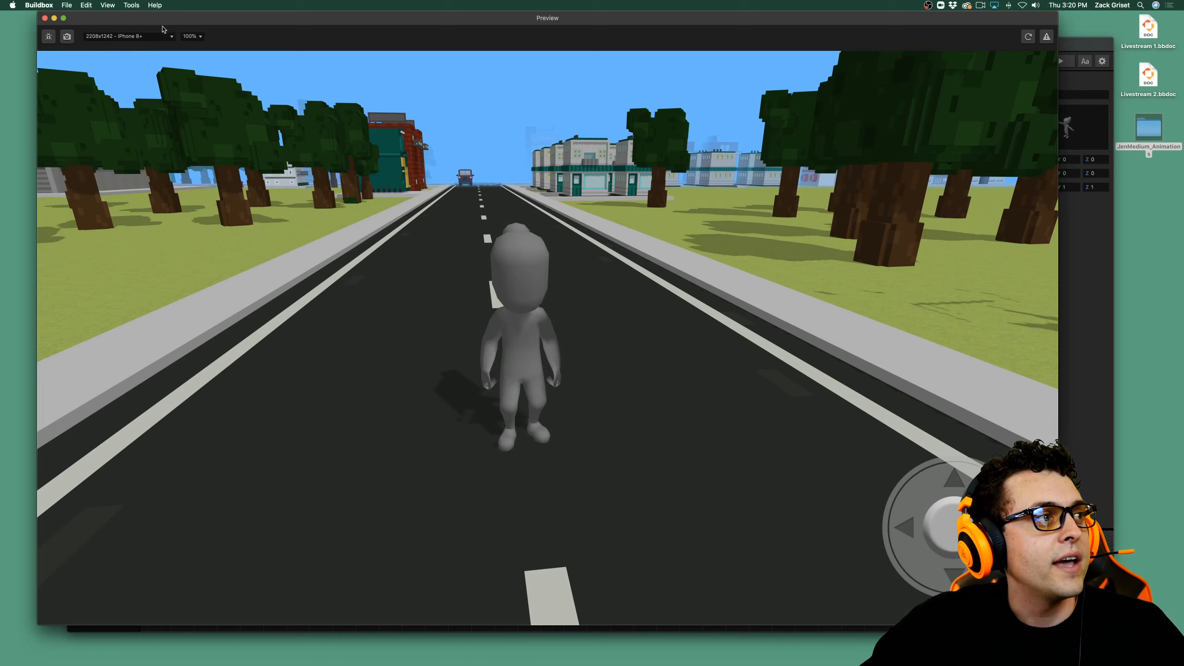
{"action": "left_click", "coordinate": [45, 18]}
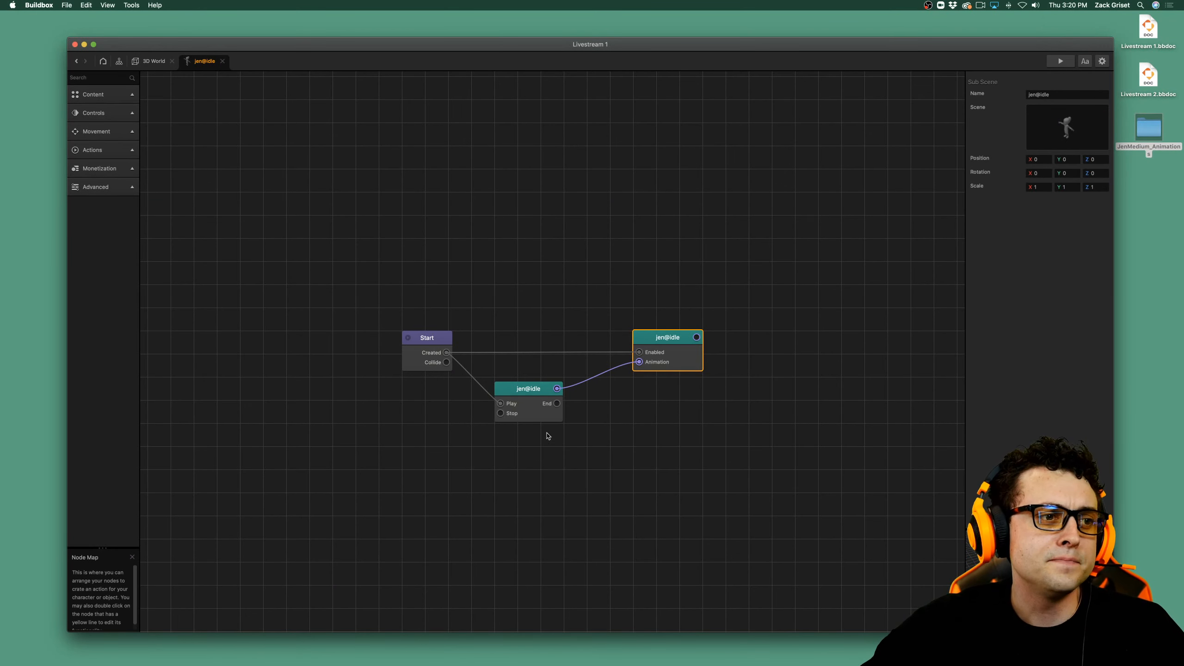
Make the jen@idle animation node looped and check the idle motion in a game preview.
{"action": "left_click", "coordinate": [535, 411]}
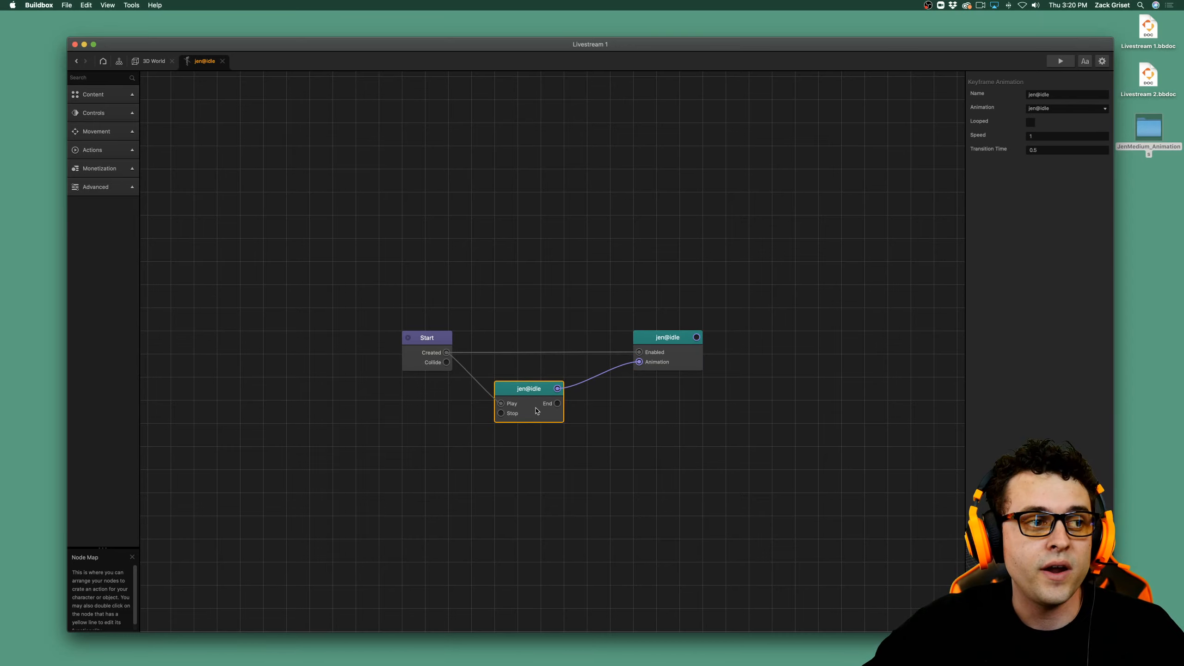
{"action": "left_click", "coordinate": [1030, 123]}
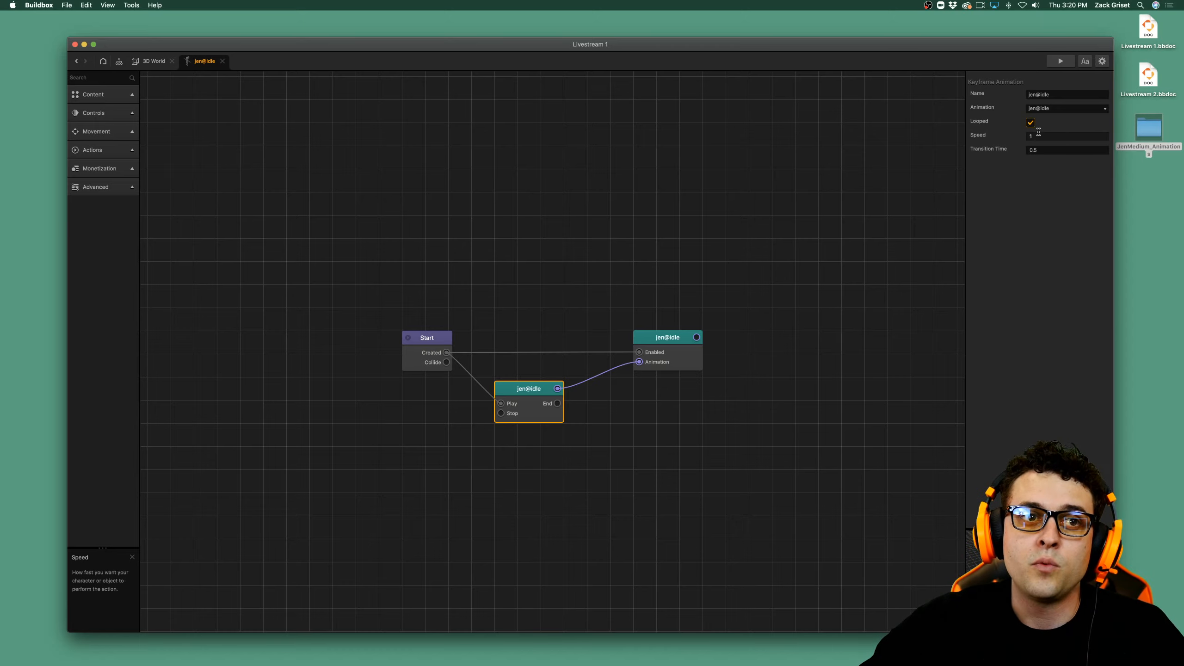
{"action": "left_click", "coordinate": [1060, 62]}
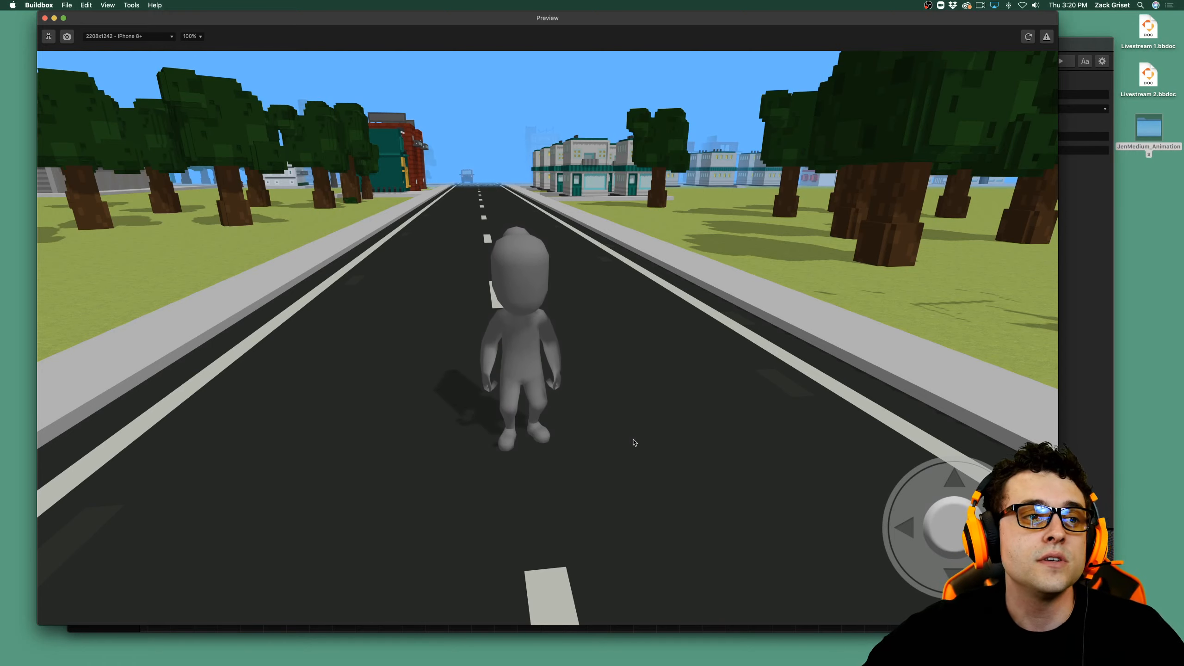
{"action": "left_click", "coordinate": [45, 17]}
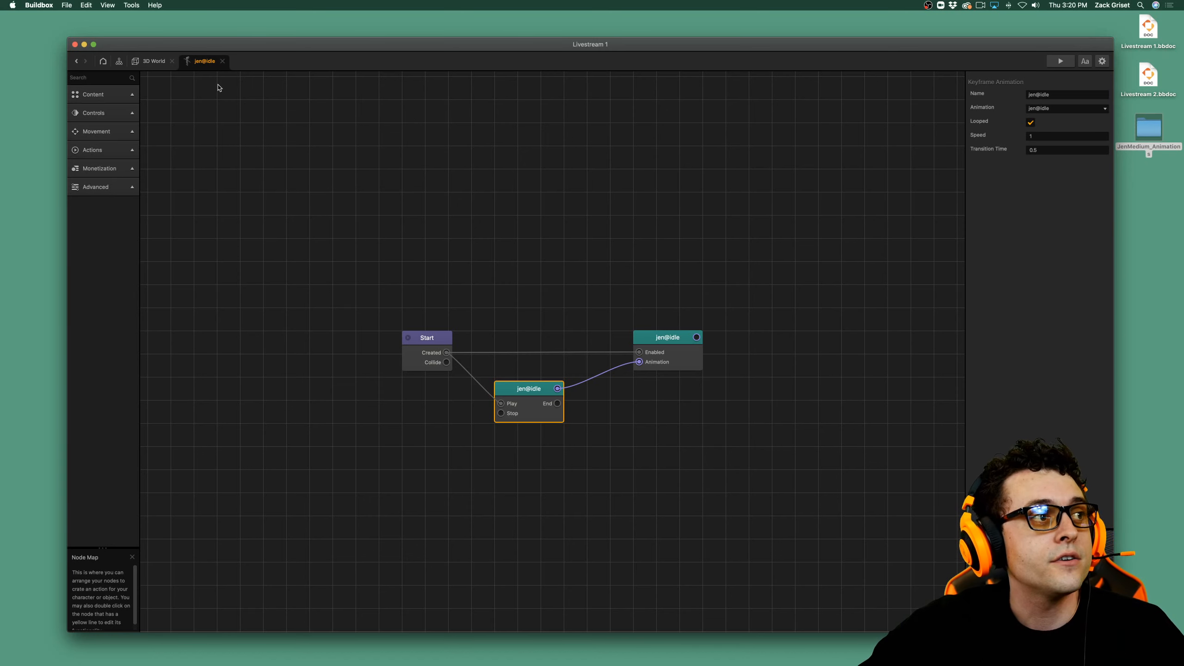
{"action": "left_click", "coordinate": [151, 66]}
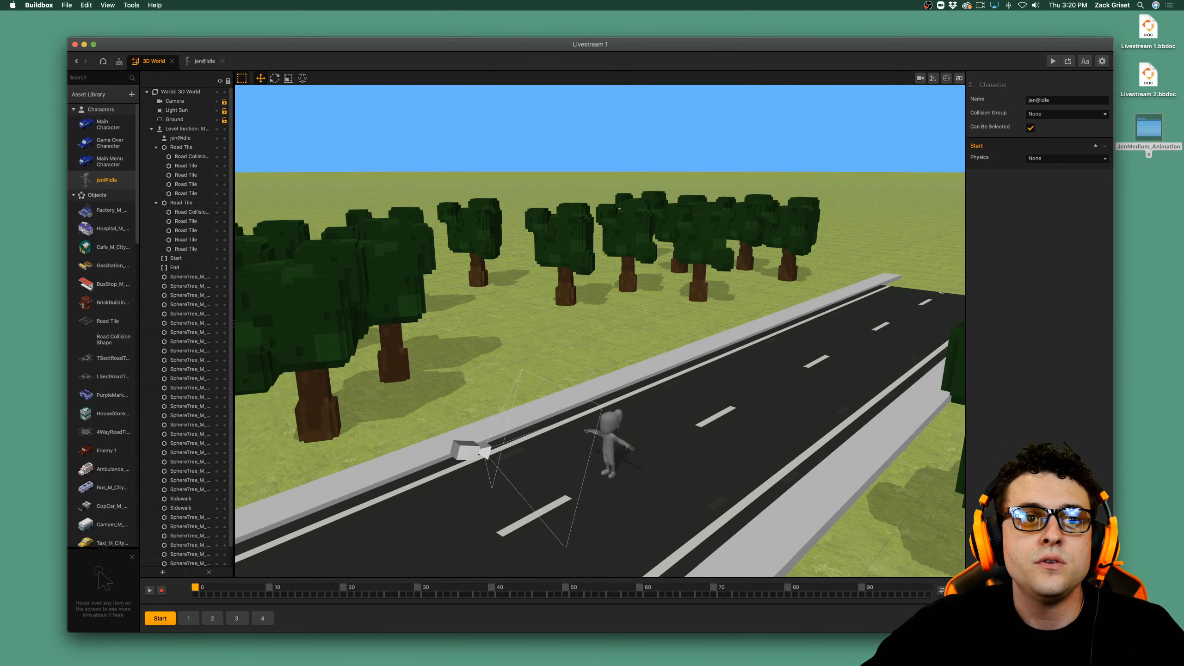
{"action": "double_click", "coordinate": [1149, 141]}
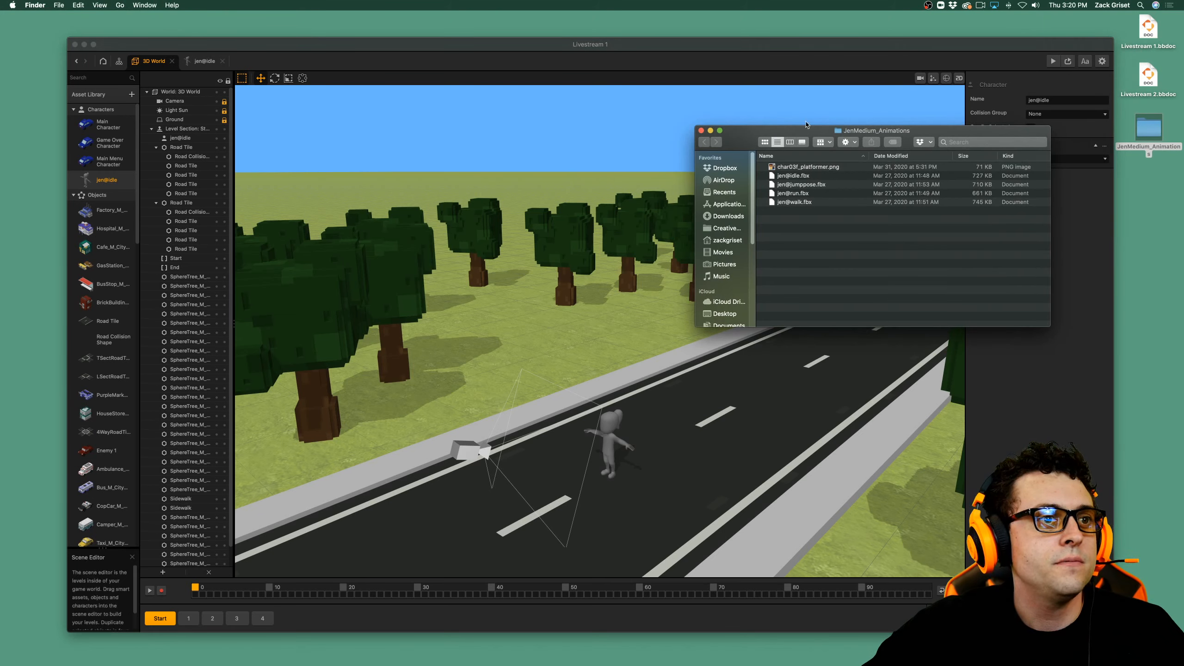
{"action": "left_click_drag", "start_coordinate": [803, 130], "coordinate": [920, 181]}
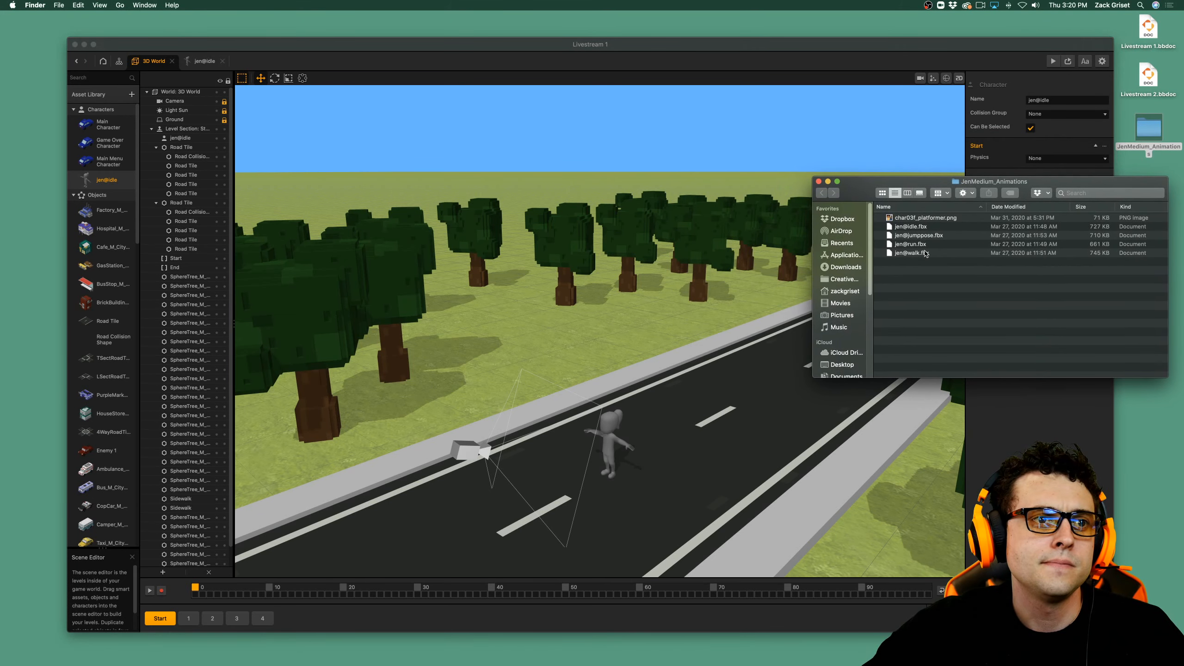
{"action": "left_click", "coordinate": [921, 237]}
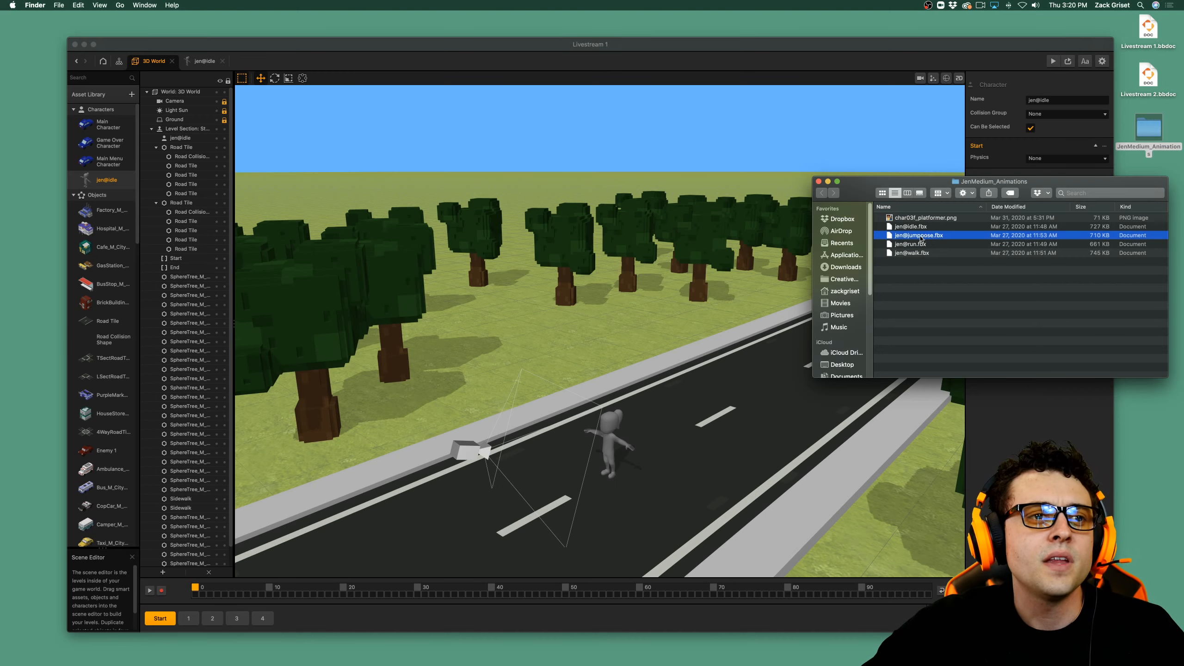
{"action": "left_click_drag", "start_coordinate": [925, 237], "coordinate": [620, 357]}
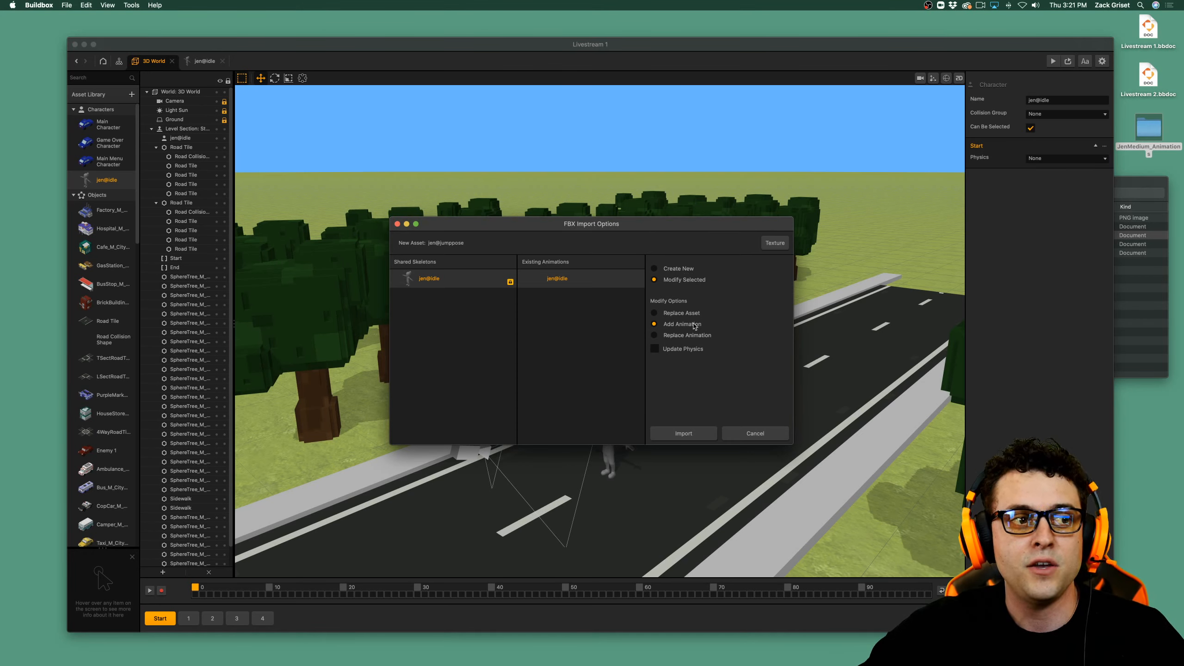
{"action": "left_click", "coordinate": [684, 433]}
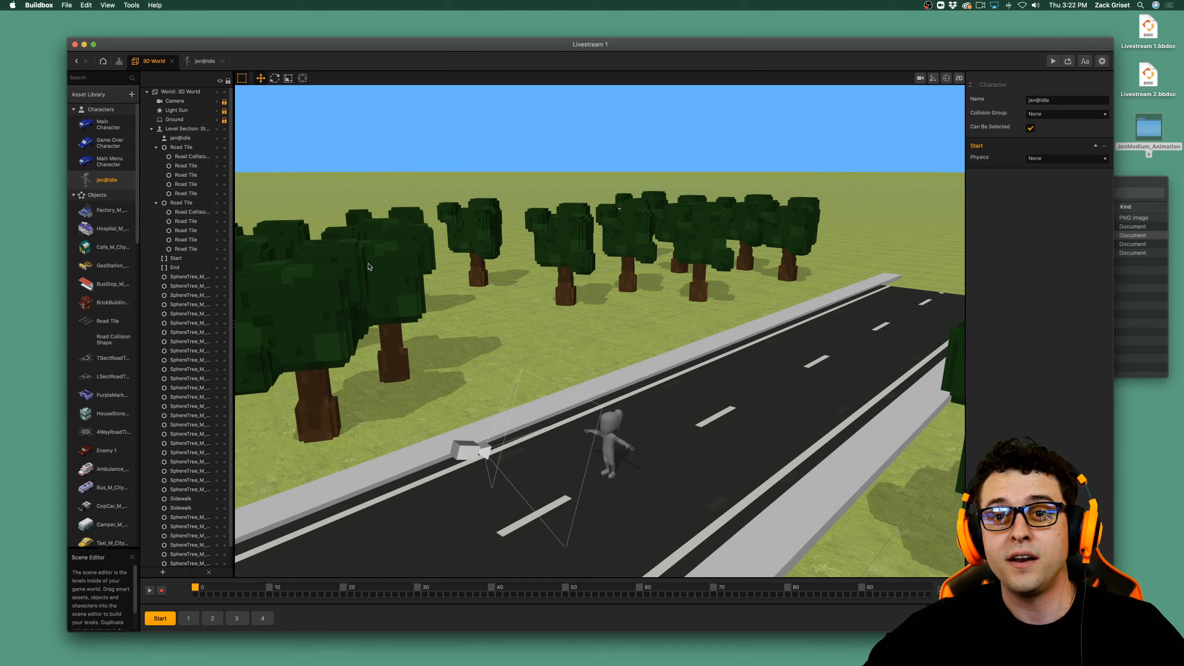
Add a Touch node to the jen@idle node map and connect the Start node's Created output to its Enabled input.
{"action": "double_click", "coordinate": [107, 180]}
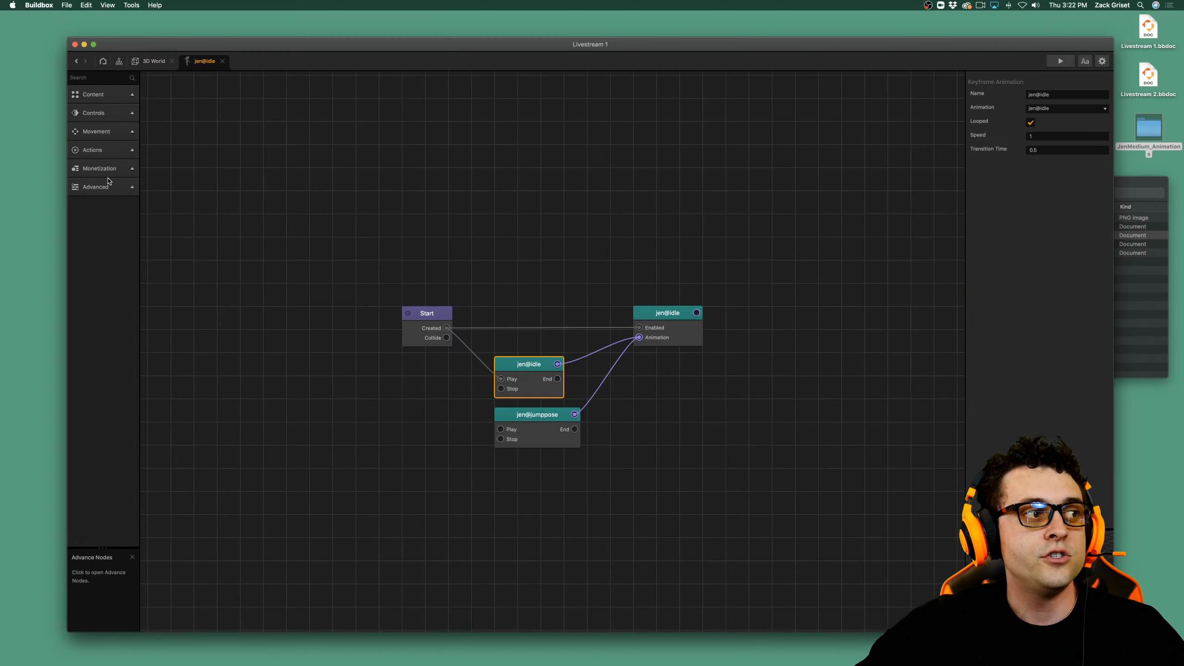
{"action": "left_click", "coordinate": [556, 431]}
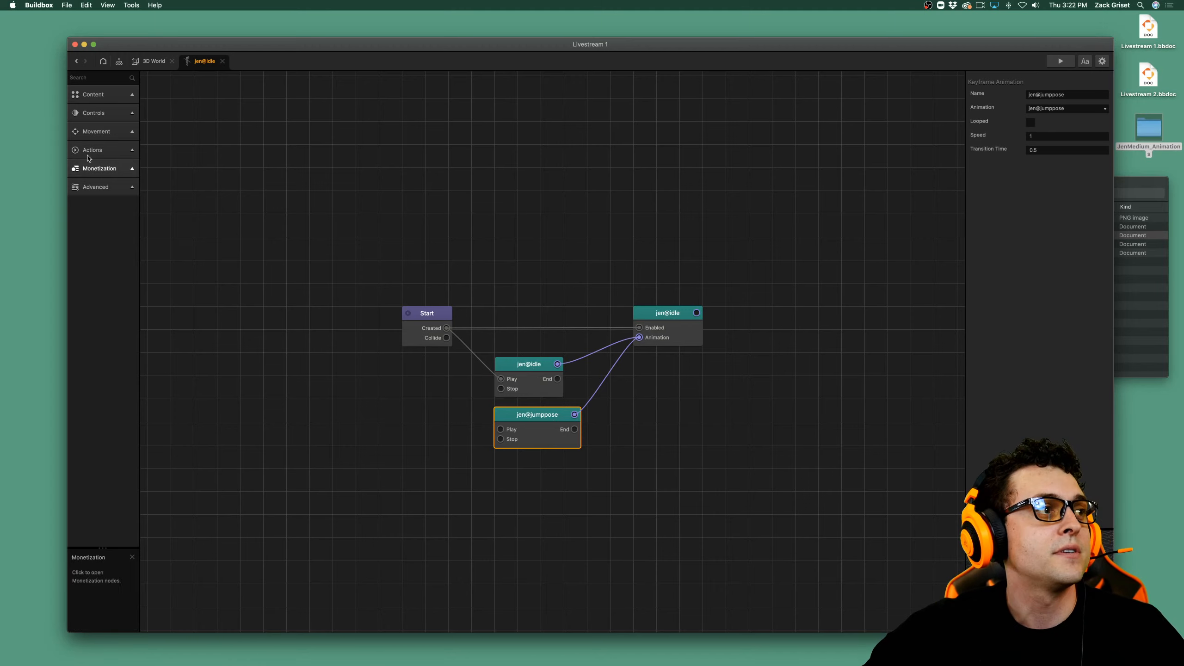
{"action": "left_click", "coordinate": [96, 113]}
{"action": "left_click_drag", "start_coordinate": [107, 141], "coordinate": [338, 398]}
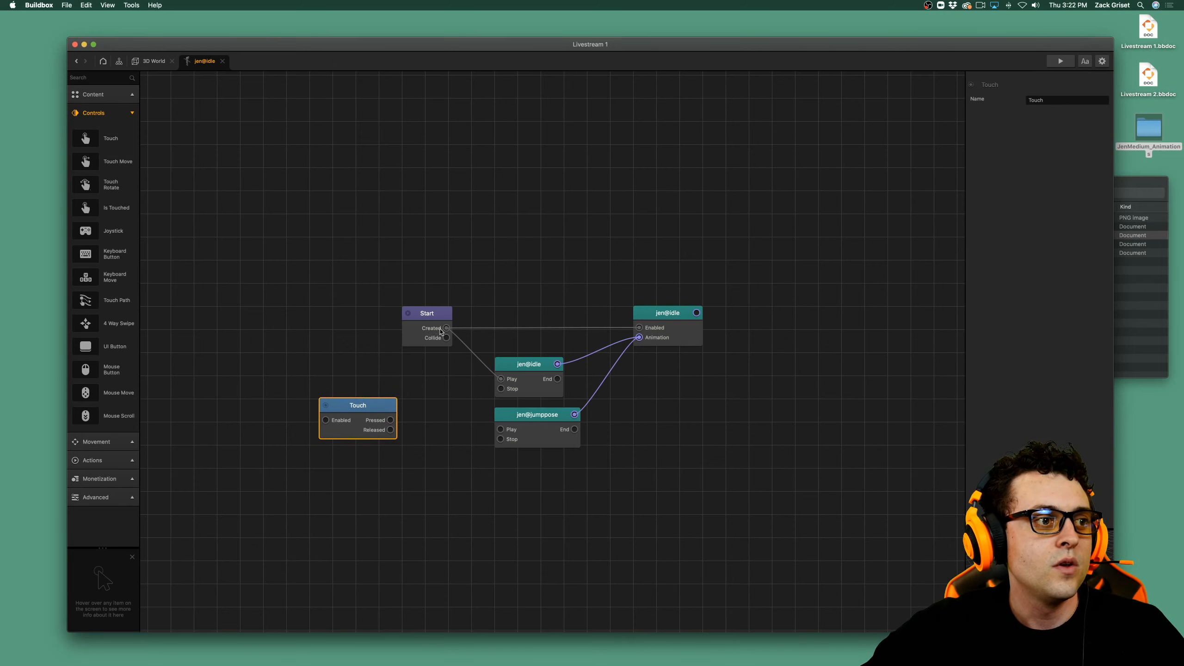
{"action": "left_click_drag", "start_coordinate": [446, 328], "coordinate": [326, 420]}
{"action": "left_click_drag", "start_coordinate": [277, 460], "coordinate": [325, 421]}
{"action": "left_click", "coordinate": [392, 402]}
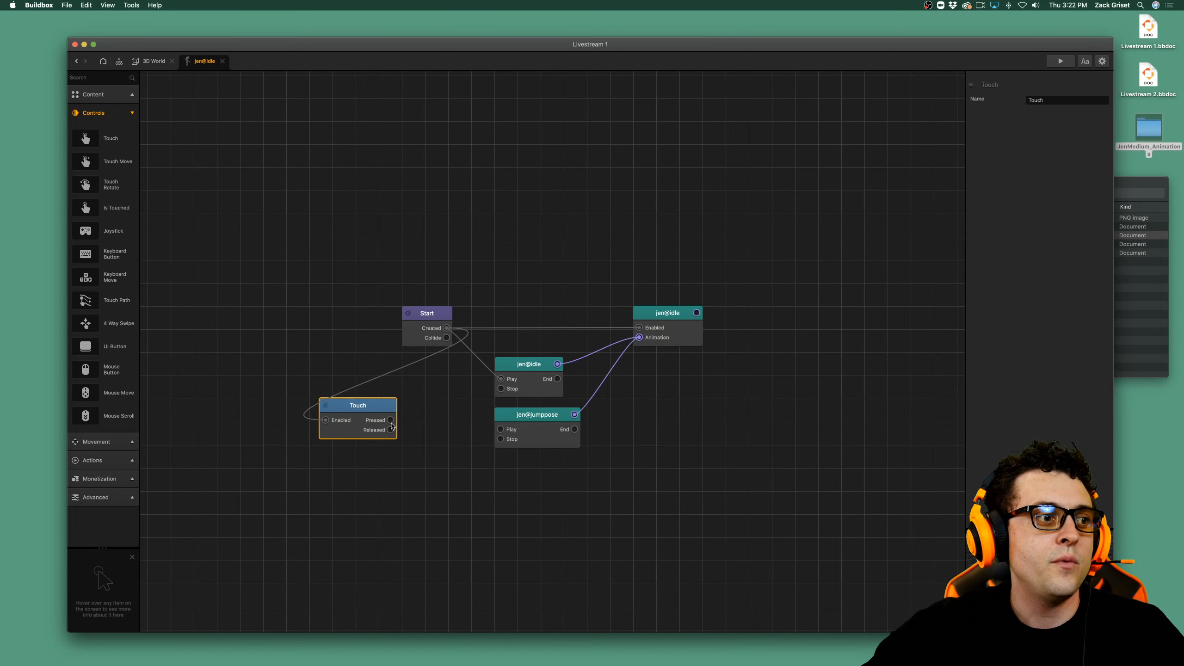
Add a Jump node and connect the Touch node's Pressed output to its Jump input and to jen@jumppose's Play input.
{"action": "left_click", "coordinate": [114, 113]}
{"action": "left_click", "coordinate": [118, 132]}
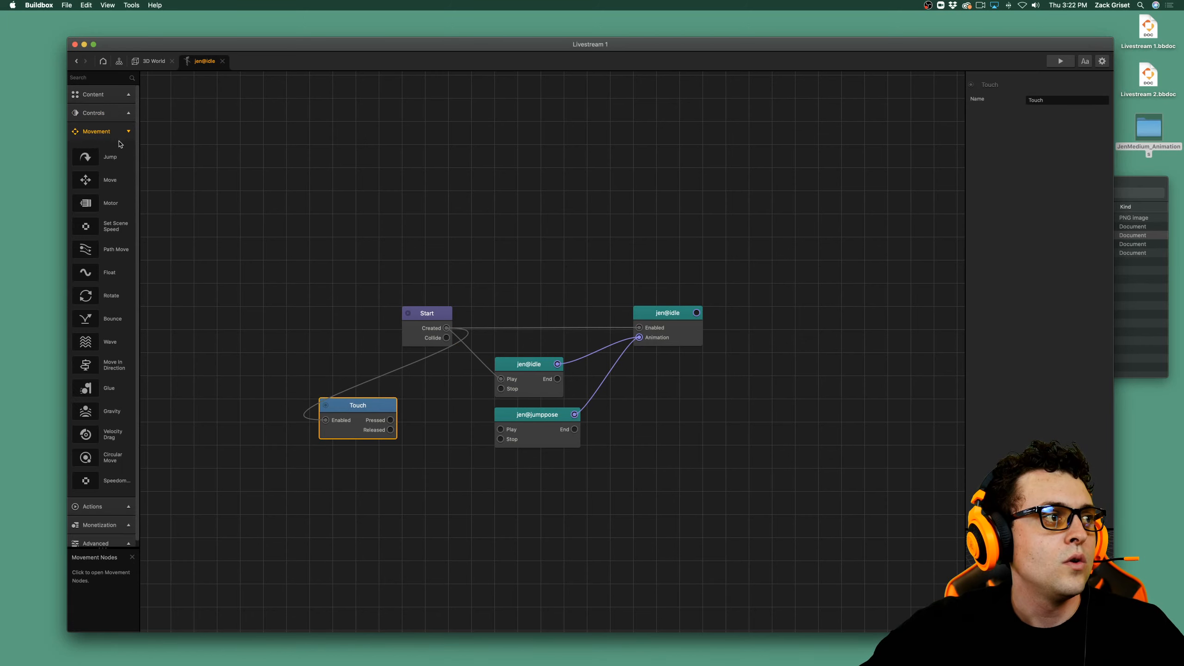
{"action": "left_click_drag", "start_coordinate": [87, 158], "coordinate": [390, 420]}
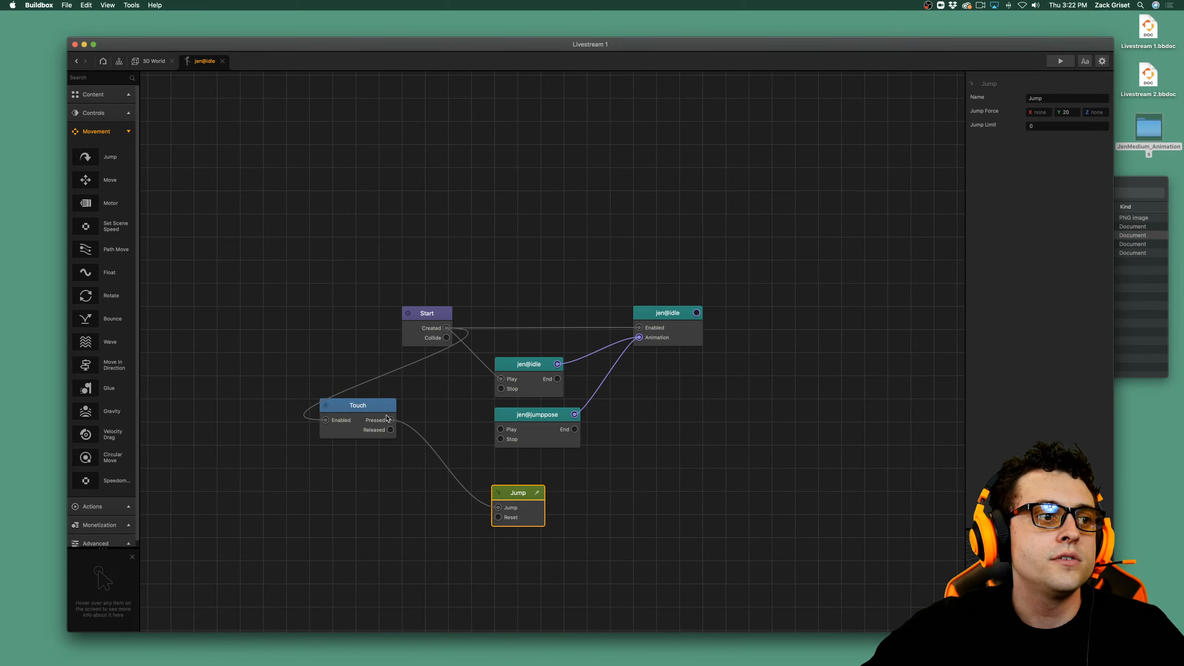
{"action": "left_click_drag", "start_coordinate": [391, 420], "coordinate": [502, 429]}
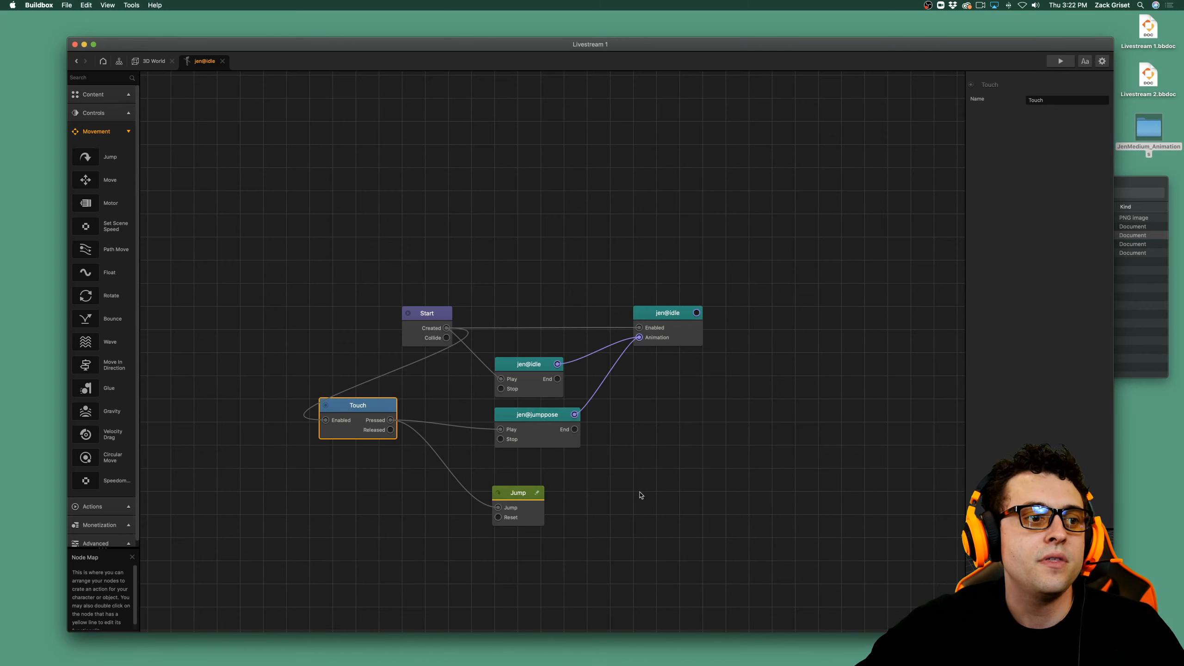
Set the Jump node's Y jump force to 9.
{"action": "left_click", "coordinate": [503, 503]}
{"action": "left_click_drag", "start_coordinate": [1072, 113], "coordinate": [1015, 112]}
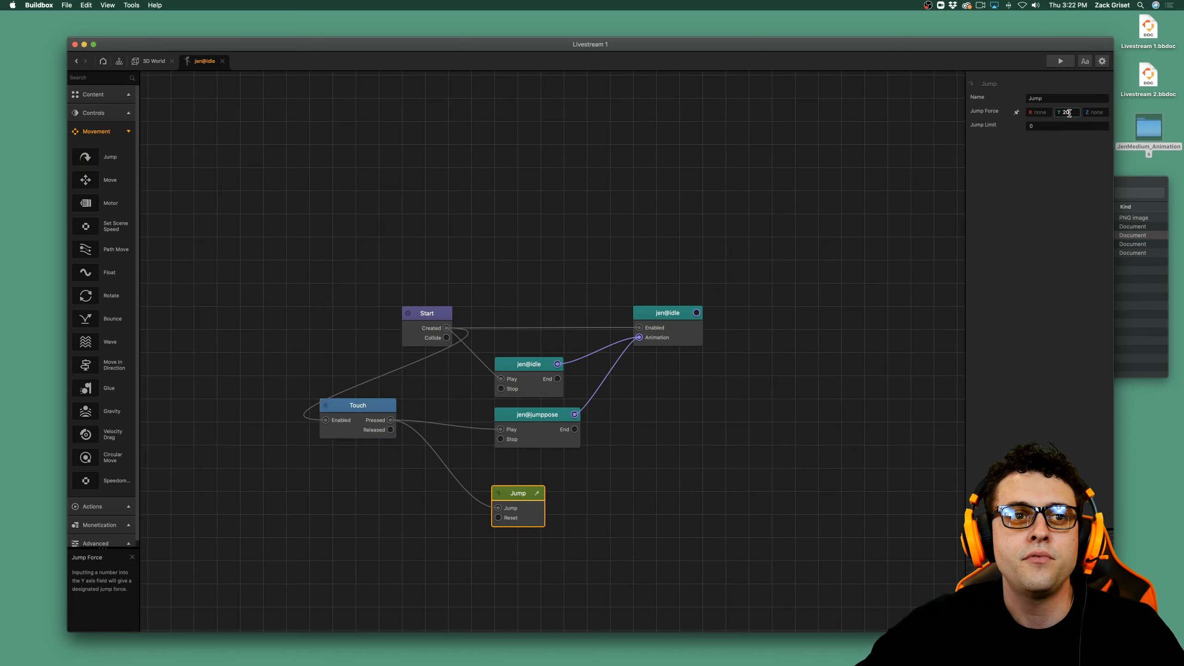
{"action": "type", "text": "2"}
{"action": "key", "text": "BackSpace"}
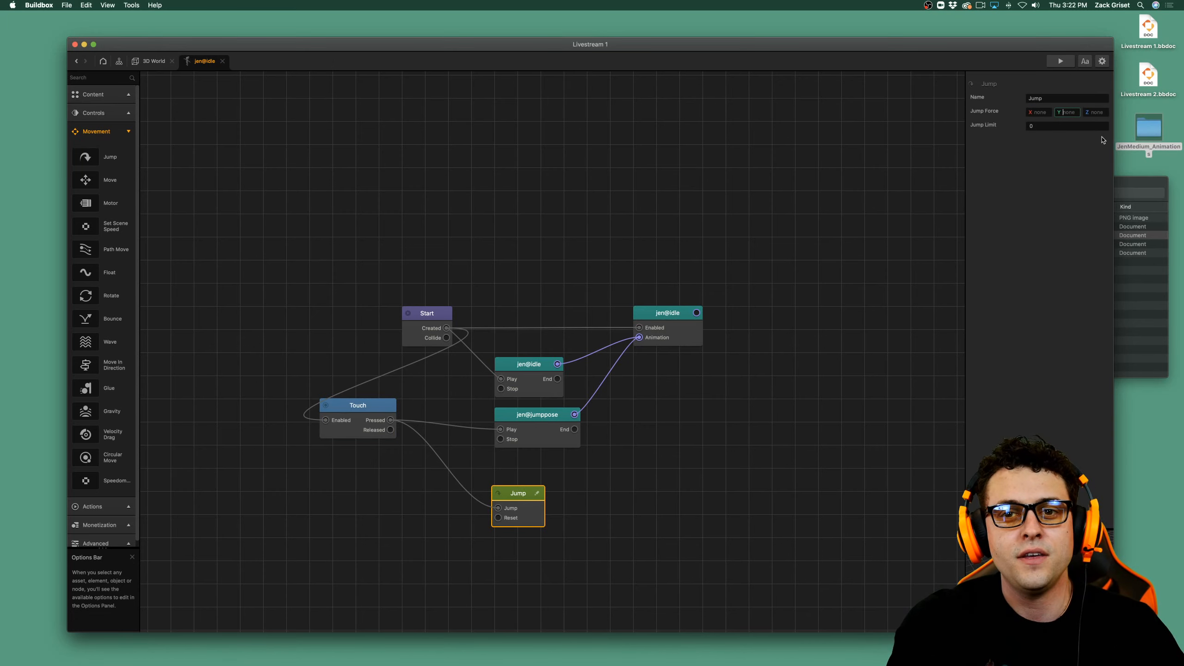
{"action": "type", "text": "9"}
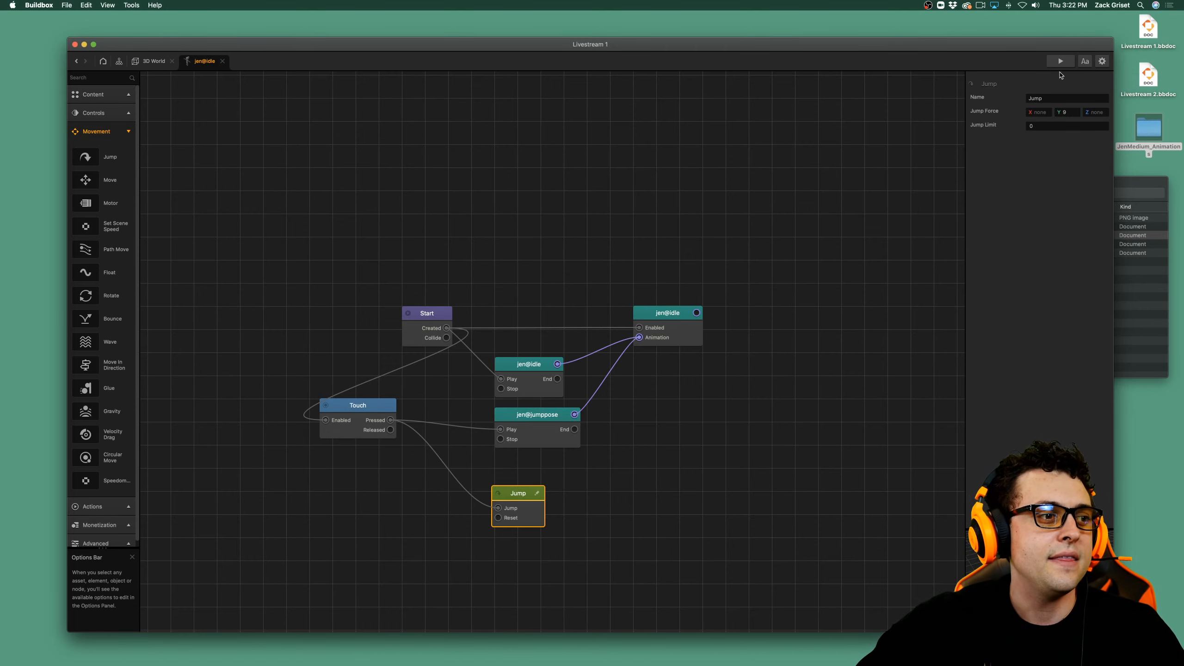
Preview the game, make the character jump once to check the jump pose, and close the preview.
{"action": "left_click", "coordinate": [1060, 61]}
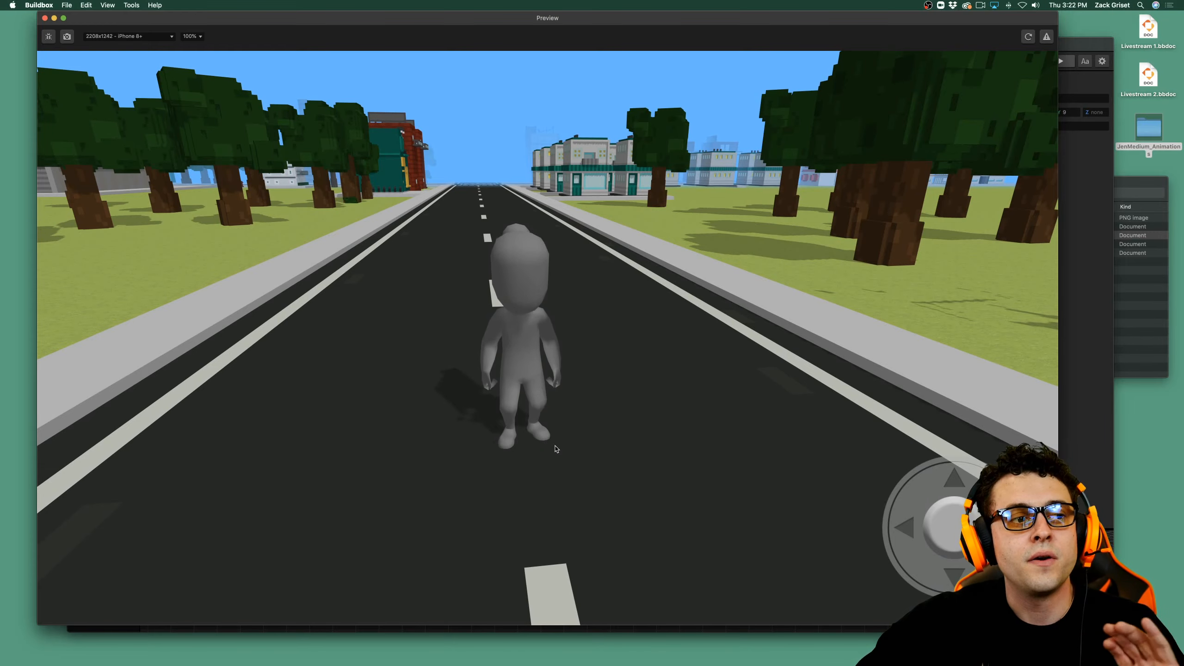
{"action": "left_click", "coordinate": [554, 449]}
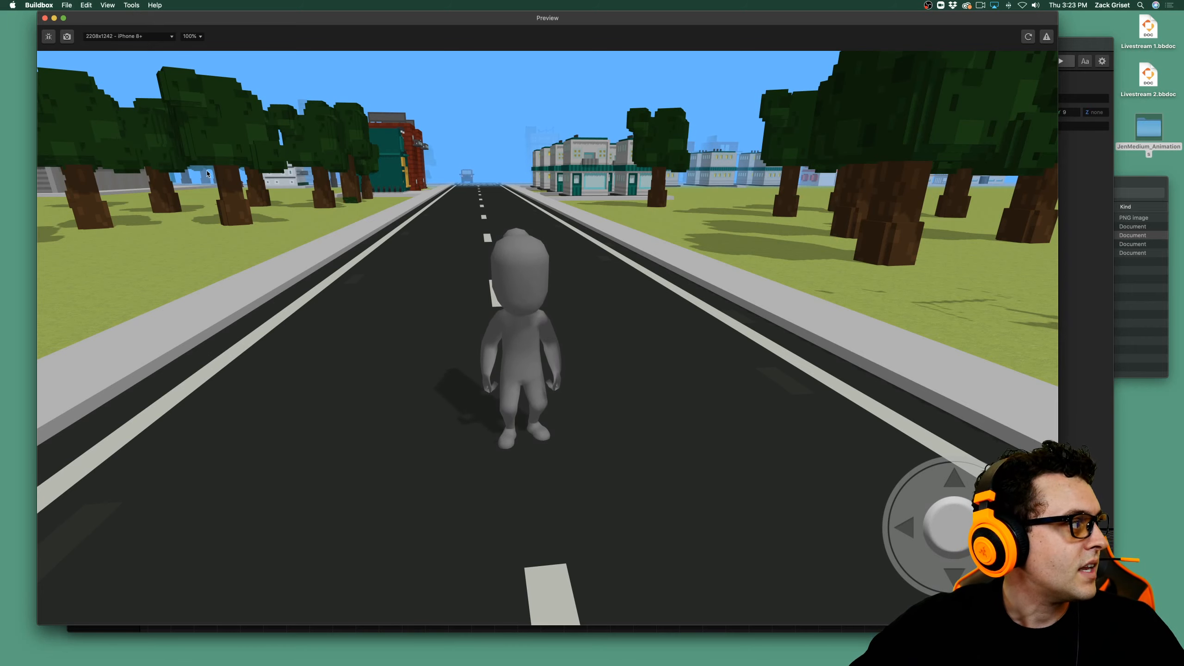
{"action": "left_click", "coordinate": [45, 19]}
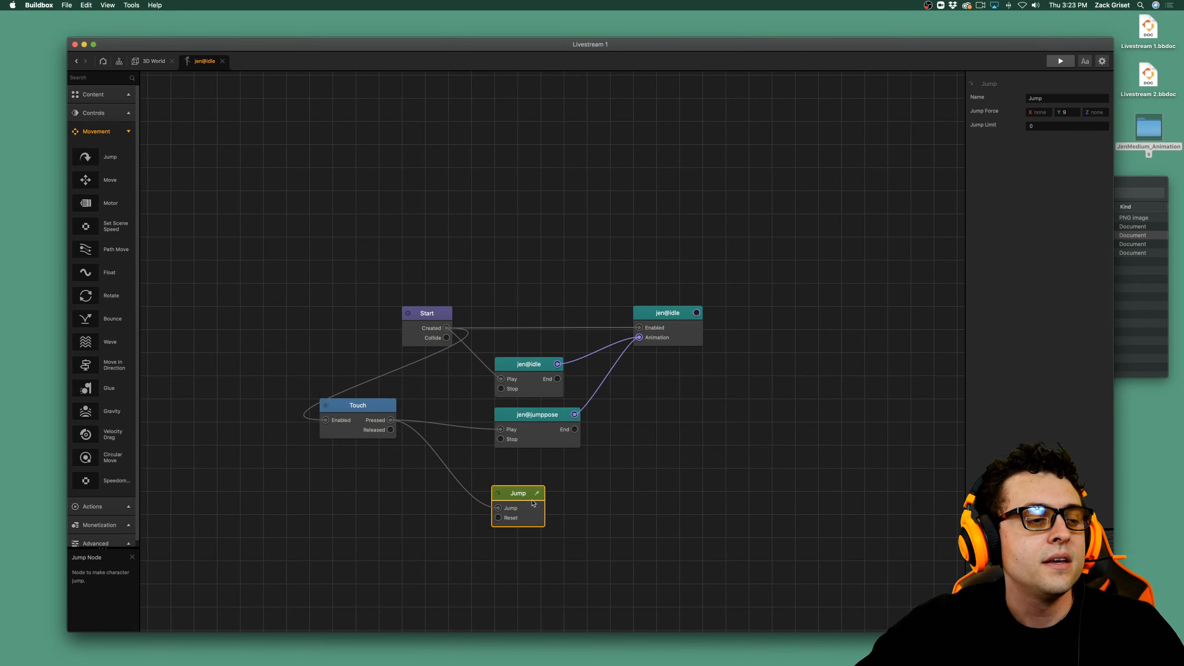
Add an If Collide node, enabled by Start's Created output, and connect its Collide output to the jen@idle animation's Play input.
{"action": "left_click_drag", "start_coordinate": [535, 436], "coordinate": [535, 444]}
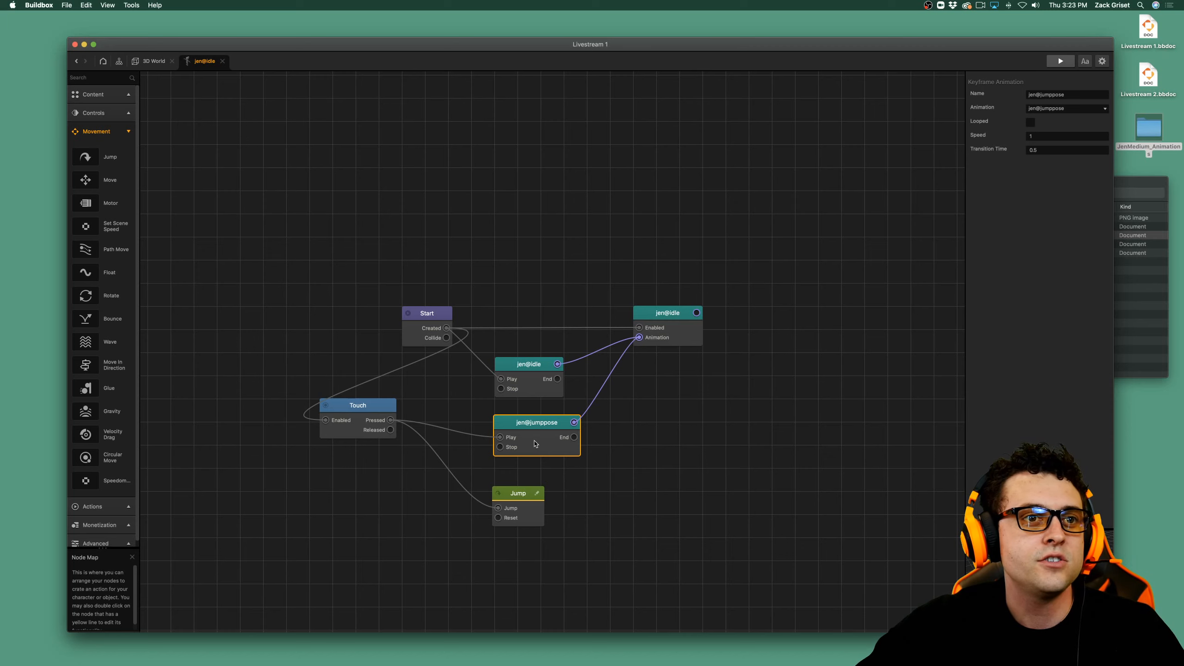
{"action": "left_click", "coordinate": [112, 133]}
{"action": "left_click", "coordinate": [93, 150]}
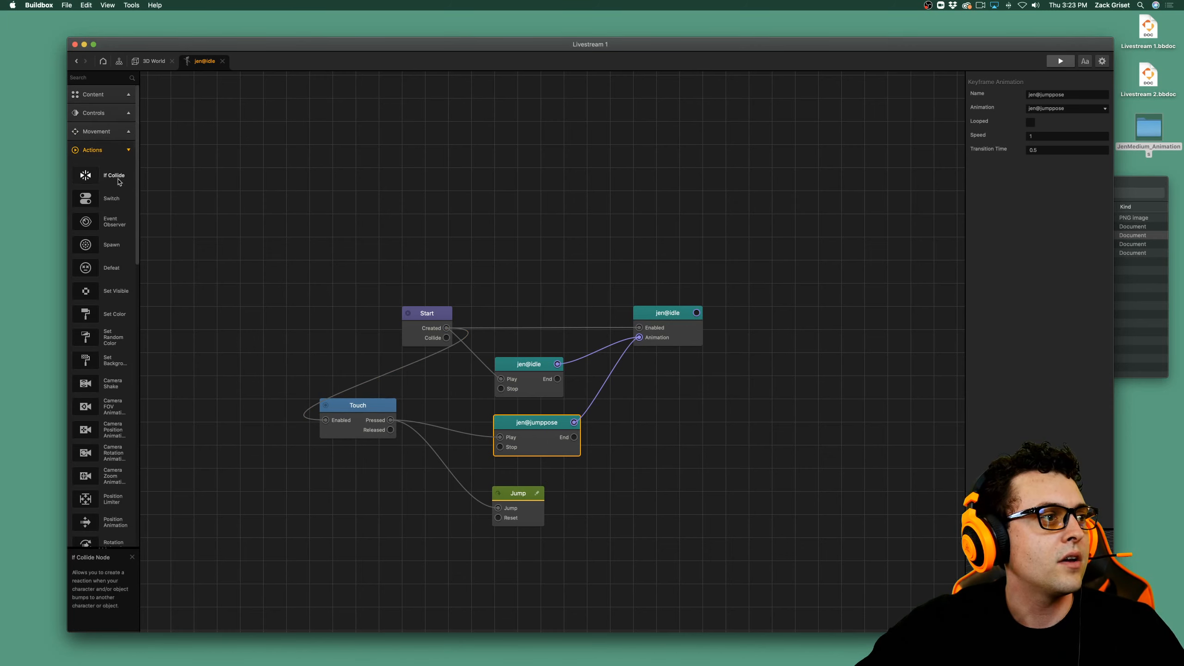
{"action": "left_click_drag", "start_coordinate": [117, 176], "coordinate": [446, 328]}
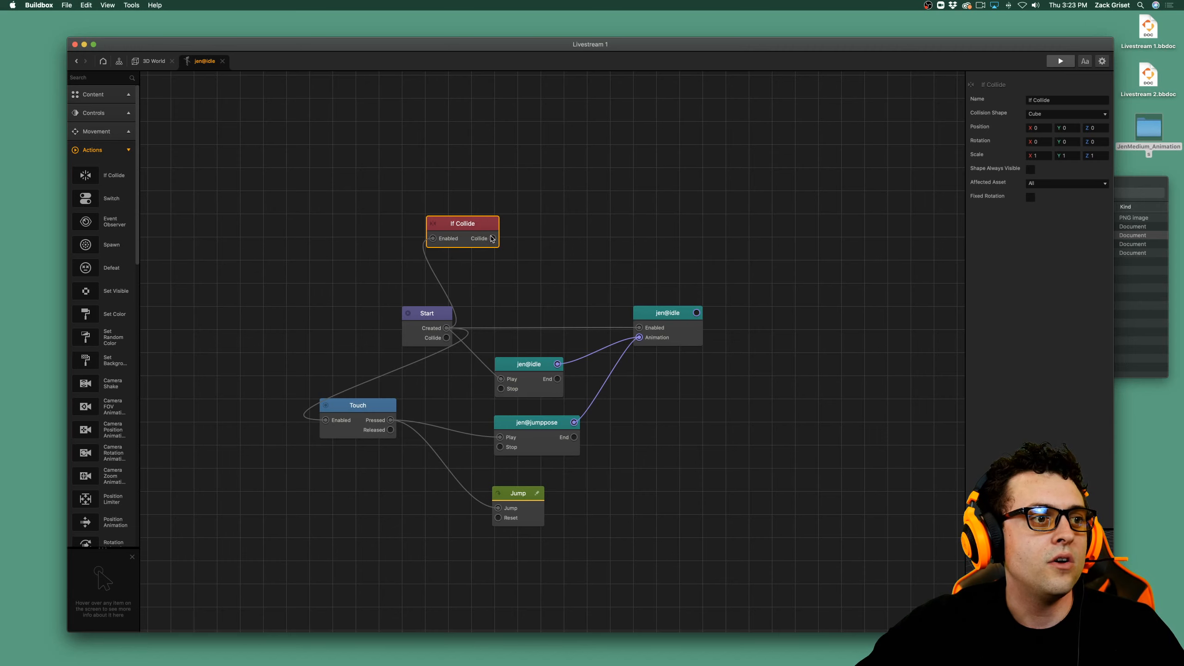
{"action": "left_click_drag", "start_coordinate": [492, 238], "coordinate": [501, 378]}
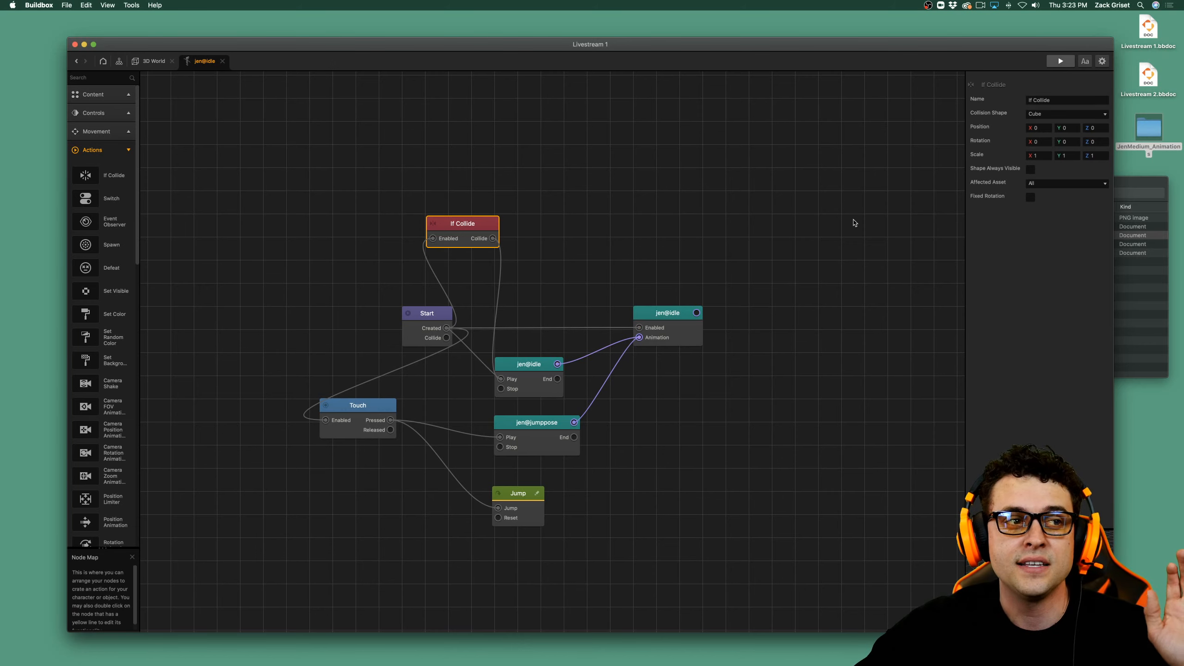
{"action": "left_click", "coordinate": [1058, 183]}
{"action": "left_click", "coordinate": [1058, 184]}
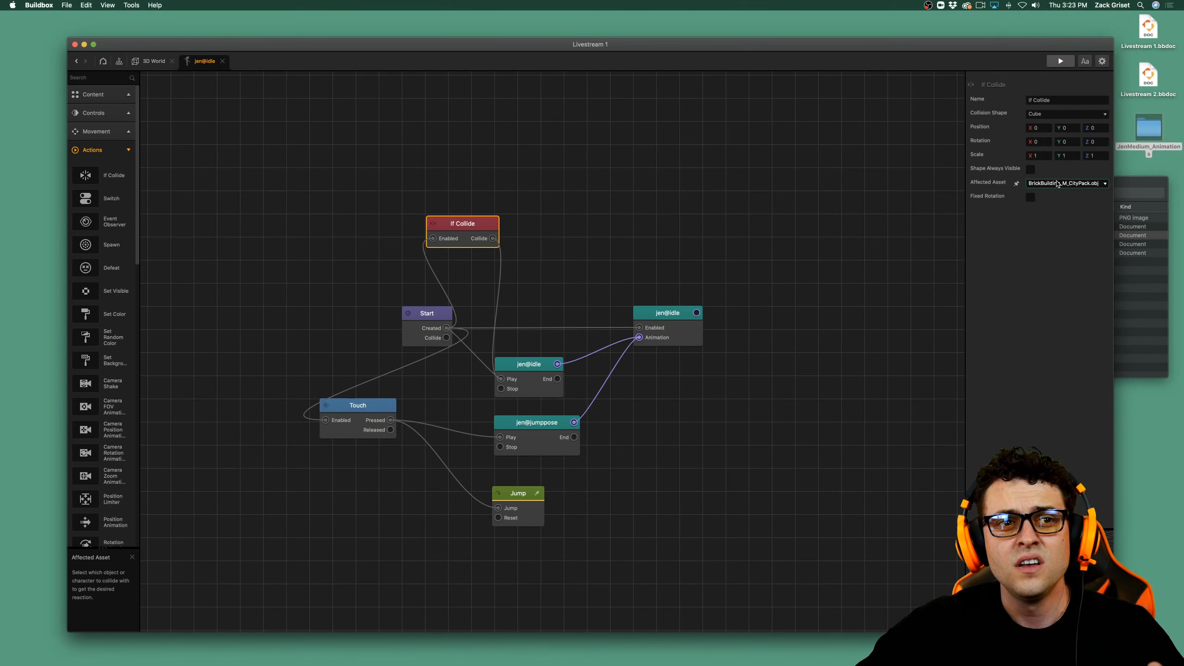
{"action": "left_click", "coordinate": [1058, 183]}
{"action": "left_click", "coordinate": [1042, 19]}
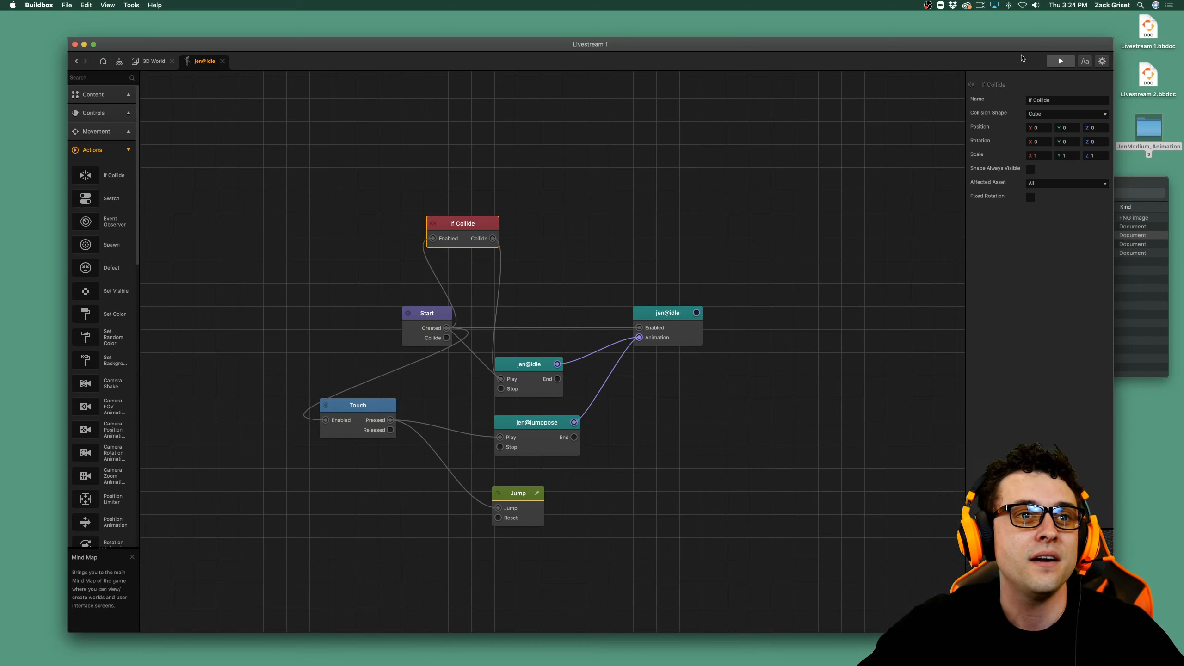
Preview the game, make the character jump twice to check the landing animation, and close the preview.
{"action": "left_click", "coordinate": [1061, 65]}
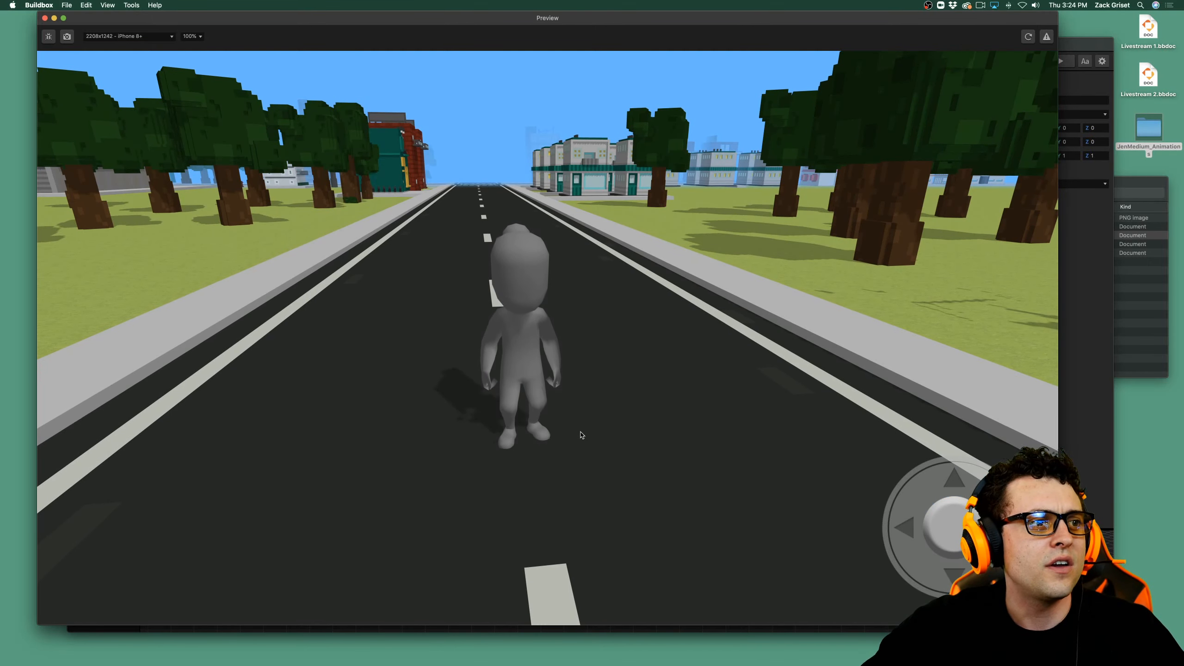
{"action": "left_click", "coordinate": [560, 437]}
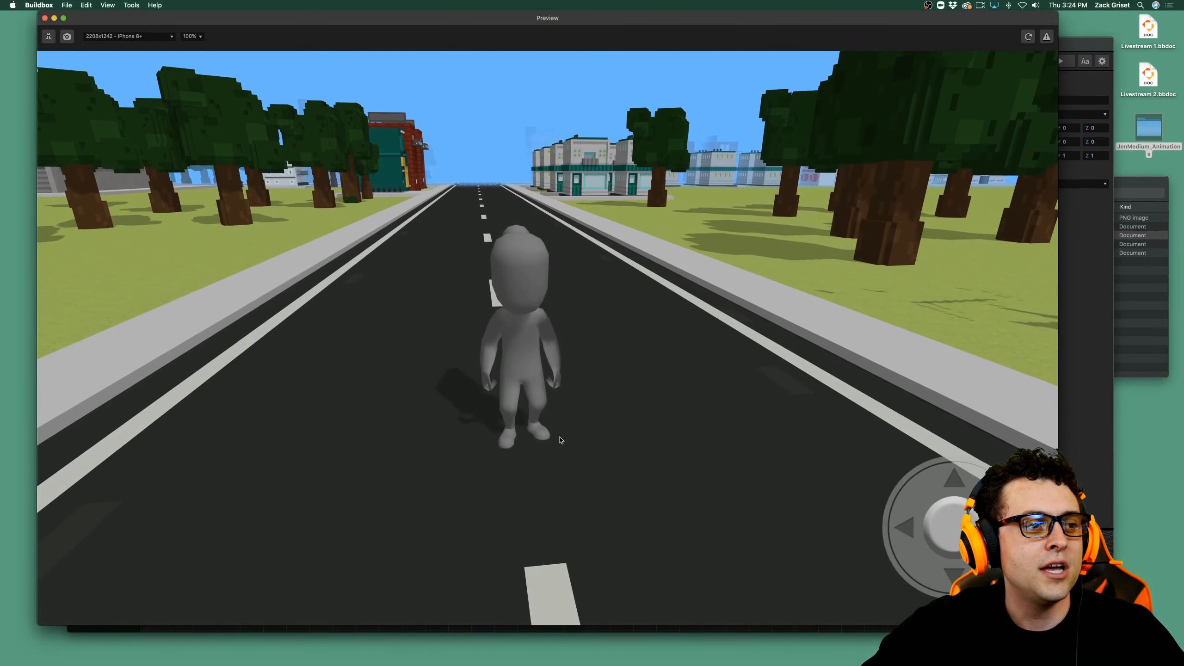
{"action": "left_click", "coordinate": [562, 438]}
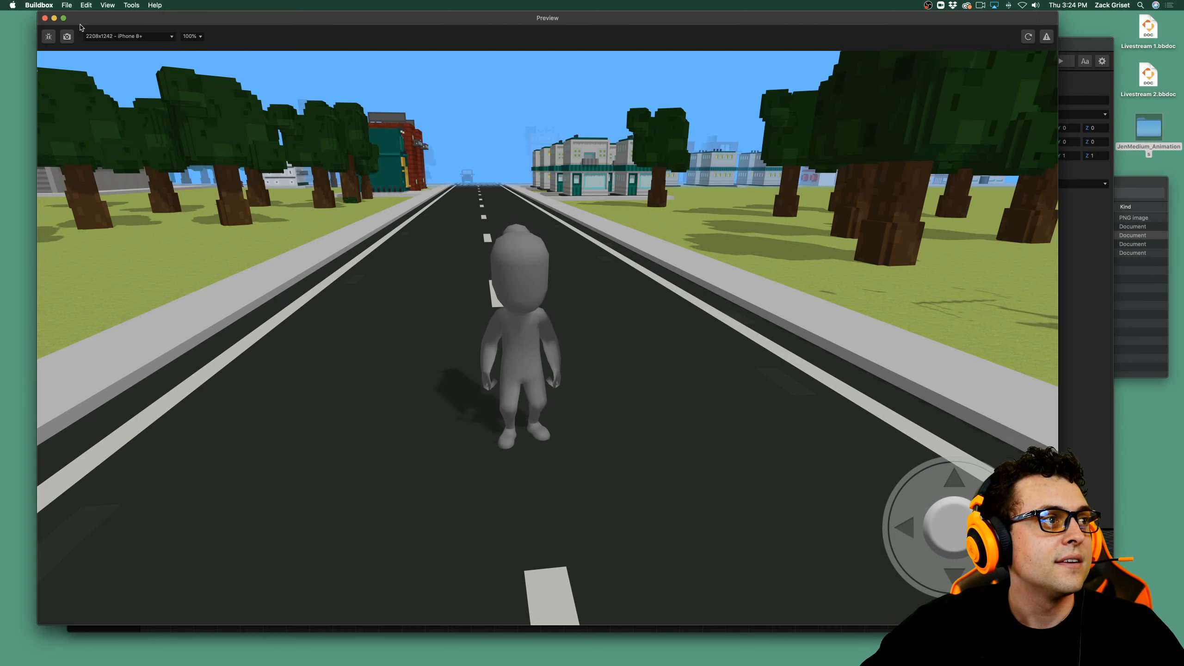
{"action": "left_click", "coordinate": [46, 18]}
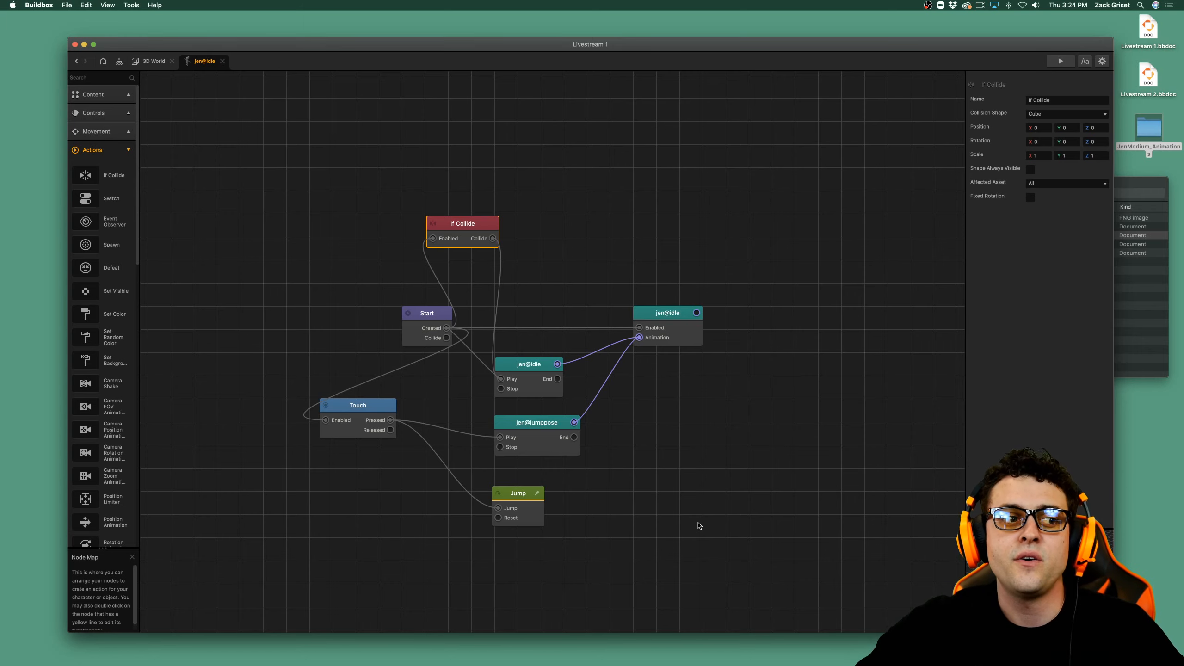
Delete every node except Start from the jen@idle node map.
{"action": "left_click", "coordinate": [529, 498]}
{"action": "key", "text": "Delete"}
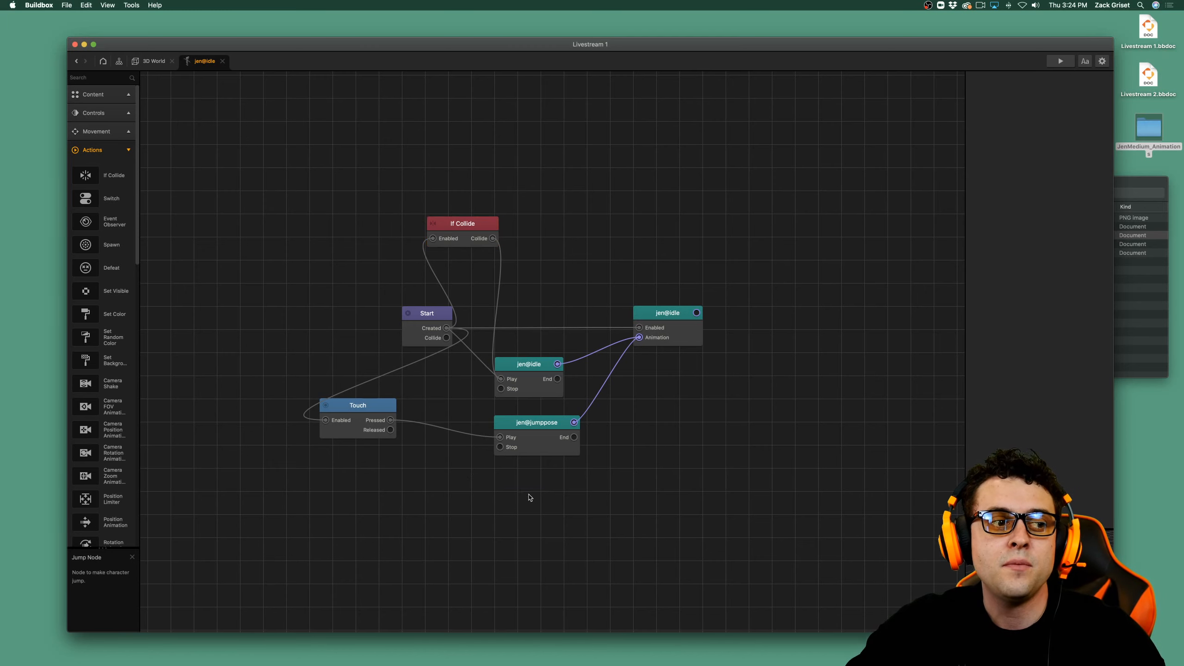
{"action": "left_click", "coordinate": [534, 443]}
{"action": "key", "text": "Delete"}
{"action": "left_click", "coordinate": [367, 428]}
{"action": "key", "text": "Delete"}
{"action": "left_click", "coordinate": [537, 385]}
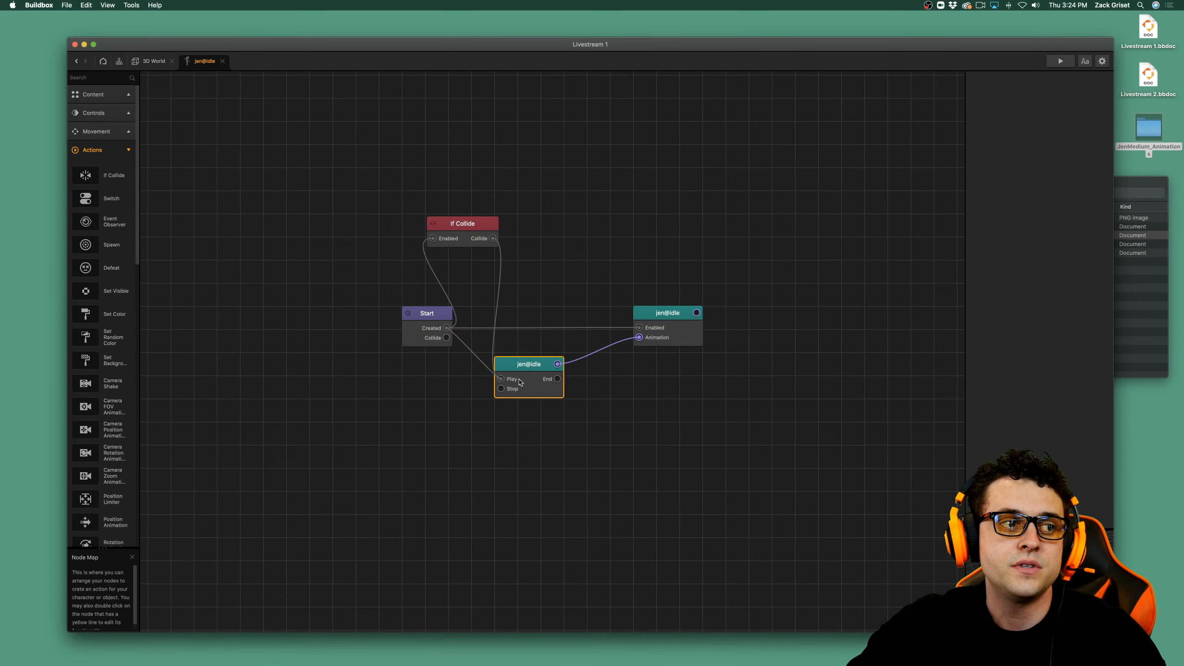
{"action": "key", "text": "Delete"}
{"action": "left_click", "coordinate": [666, 326]}
{"action": "key", "text": "Delete"}
{"action": "left_click", "coordinate": [463, 223]}
{"action": "key", "text": "Delete"}
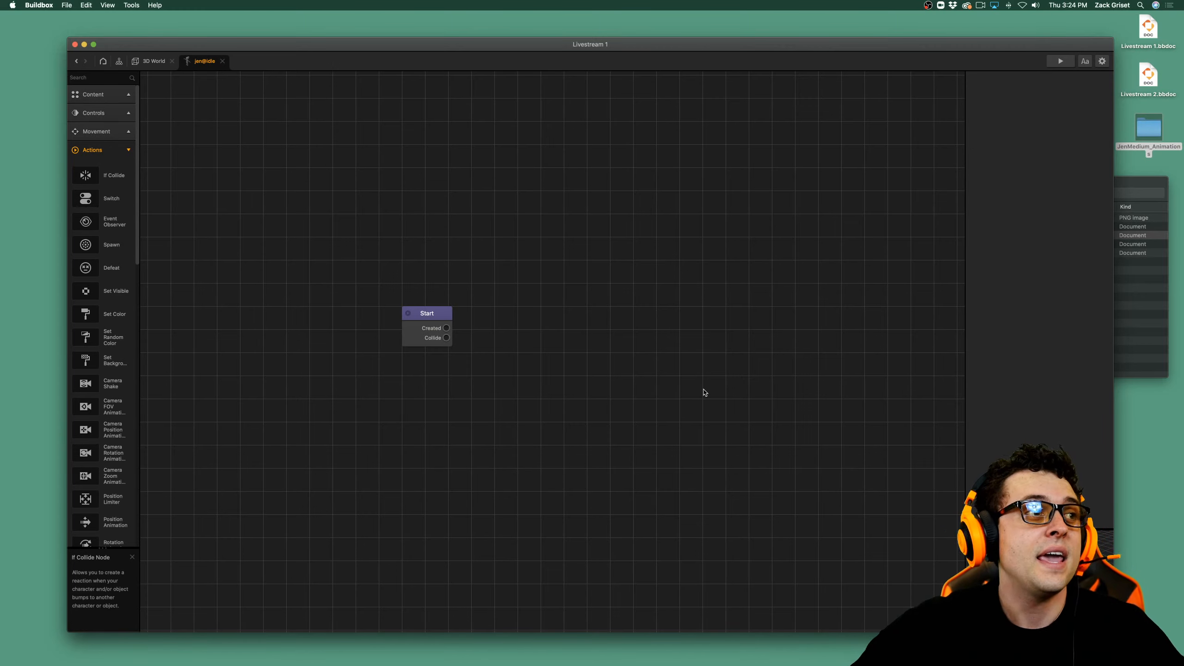
Review the animation files in the JenMedium_Animations folder and reopen the jen@idle character's node map.
{"action": "left_click", "coordinate": [154, 61]}
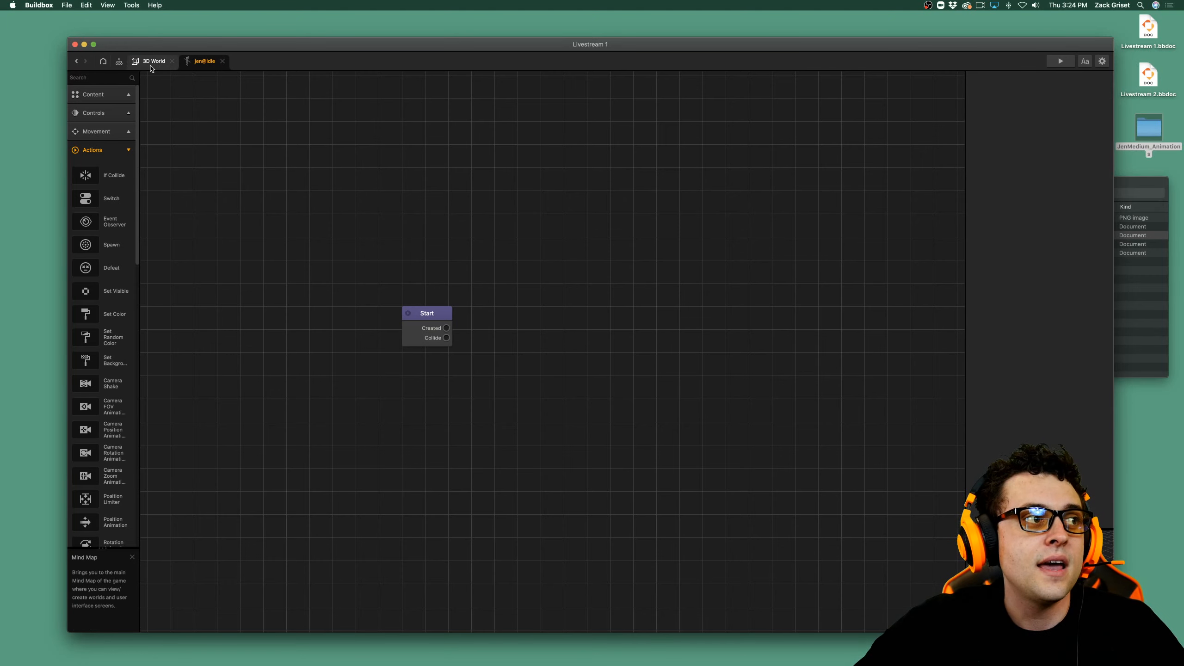
{"action": "left_click", "coordinate": [1119, 277]}
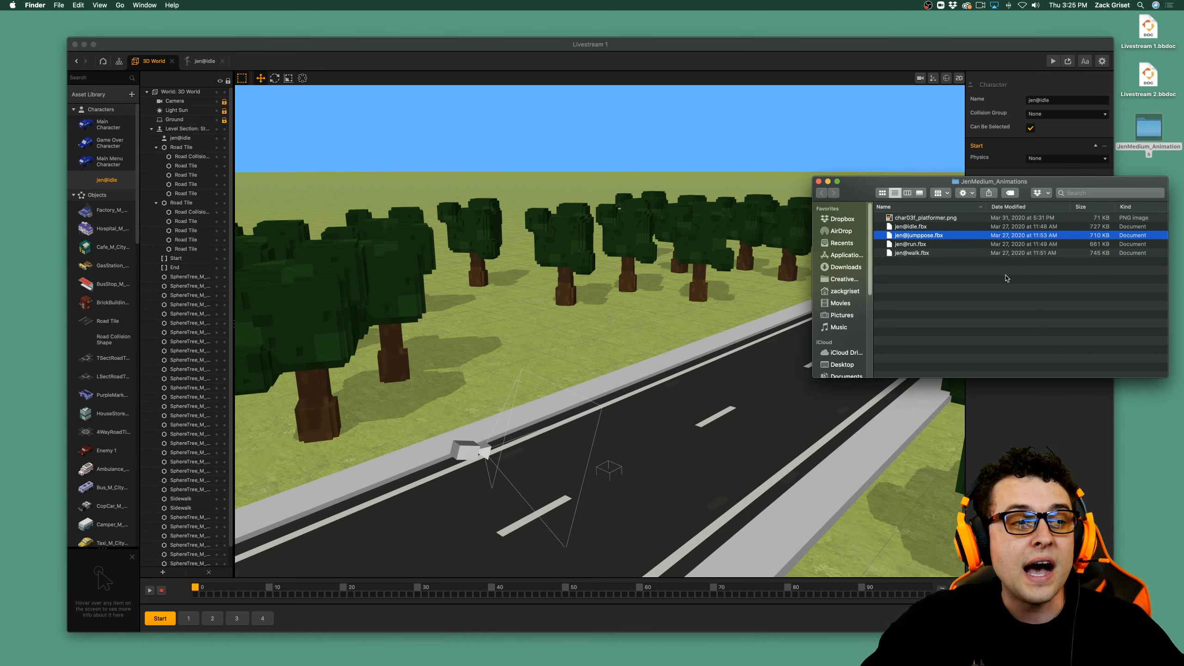
{"action": "left_click", "coordinate": [112, 181]}
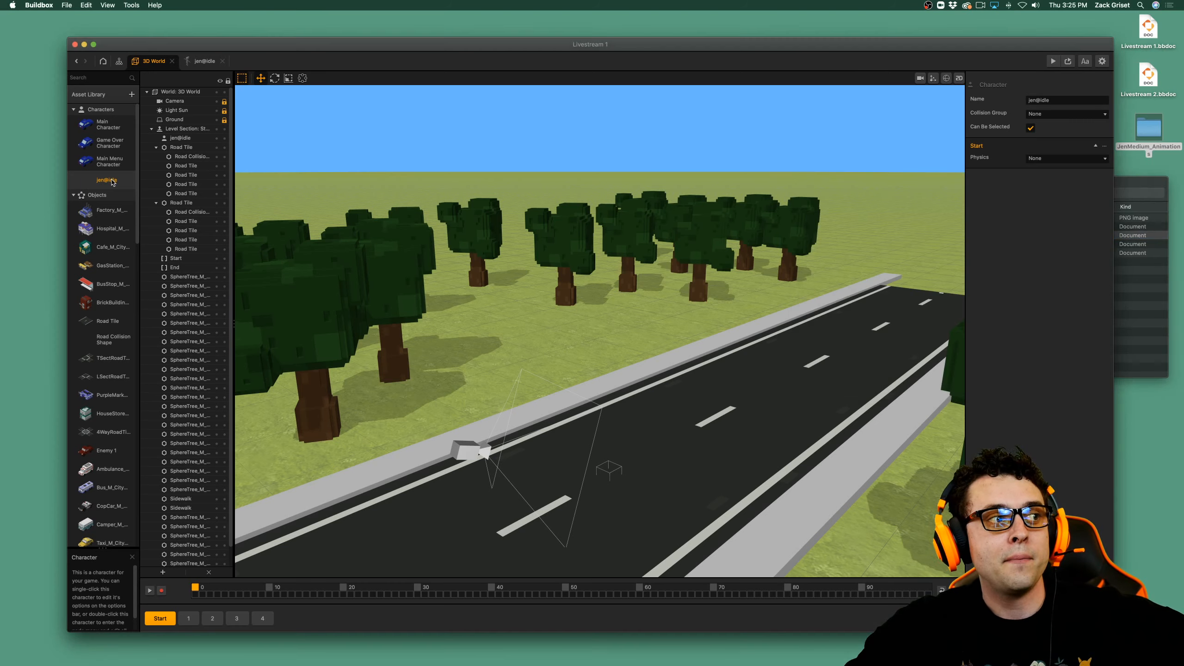
{"action": "double_click", "coordinate": [111, 181]}
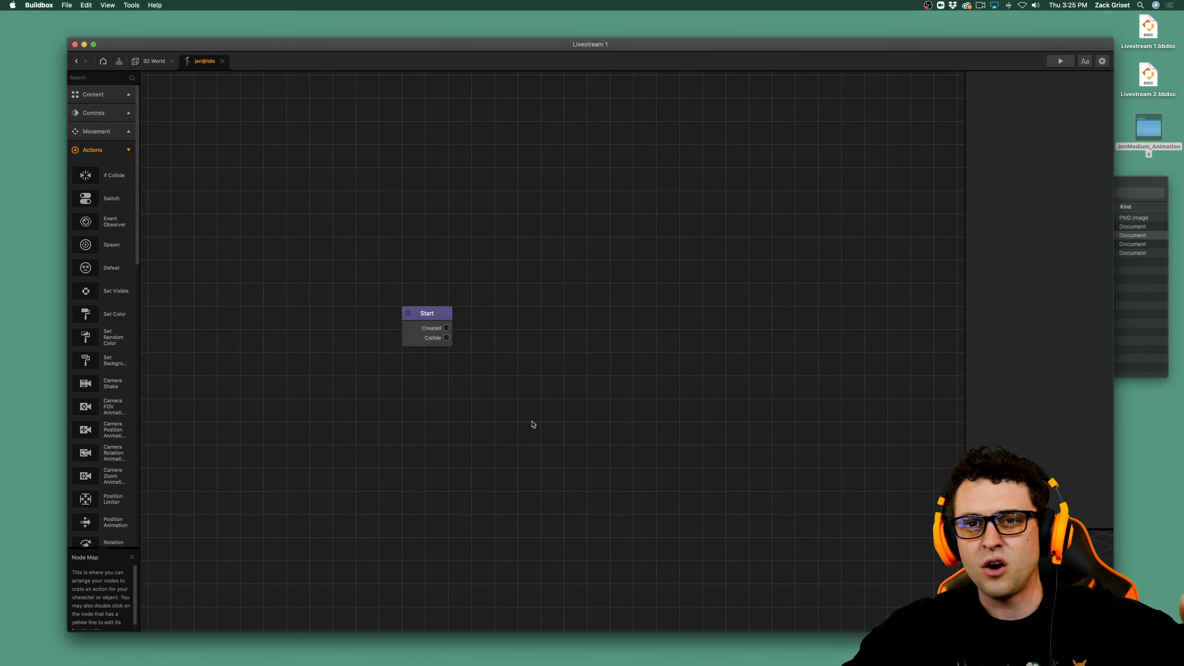
Return to the 3D World and rename the jen@idle character as Jen.
{"action": "left_click", "coordinate": [158, 65]}
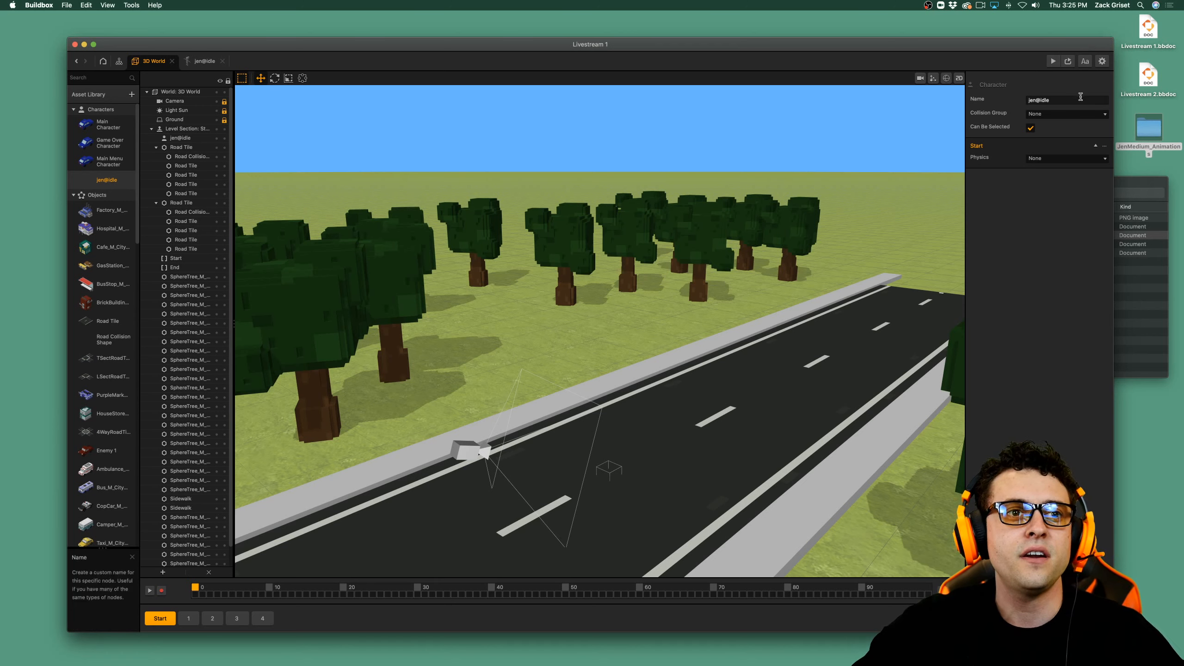
{"action": "left_click", "coordinate": [1079, 98]}
{"action": "key", "text": "BackSpace"}
{"action": "key", "text": "BackSpace"}
{"action": "key", "text": "BackSpace"}
{"action": "key", "text": "BackSpace"}
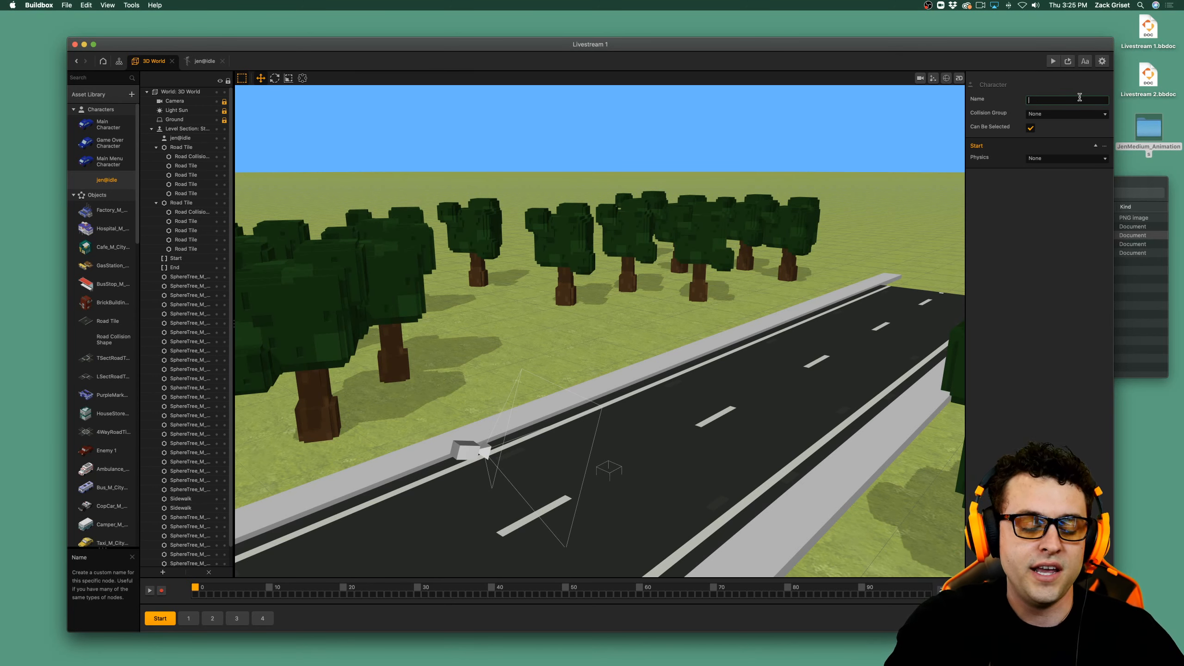
{"action": "type", "text": "Jen"}
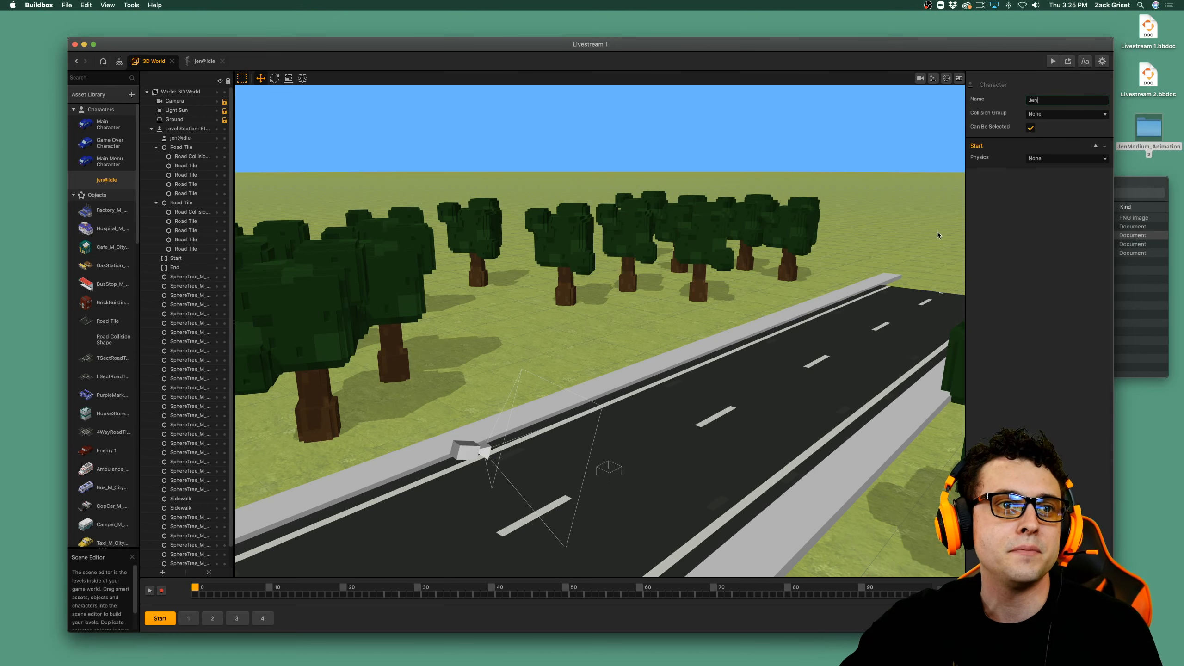
{"action": "left_click", "coordinate": [1060, 181]}
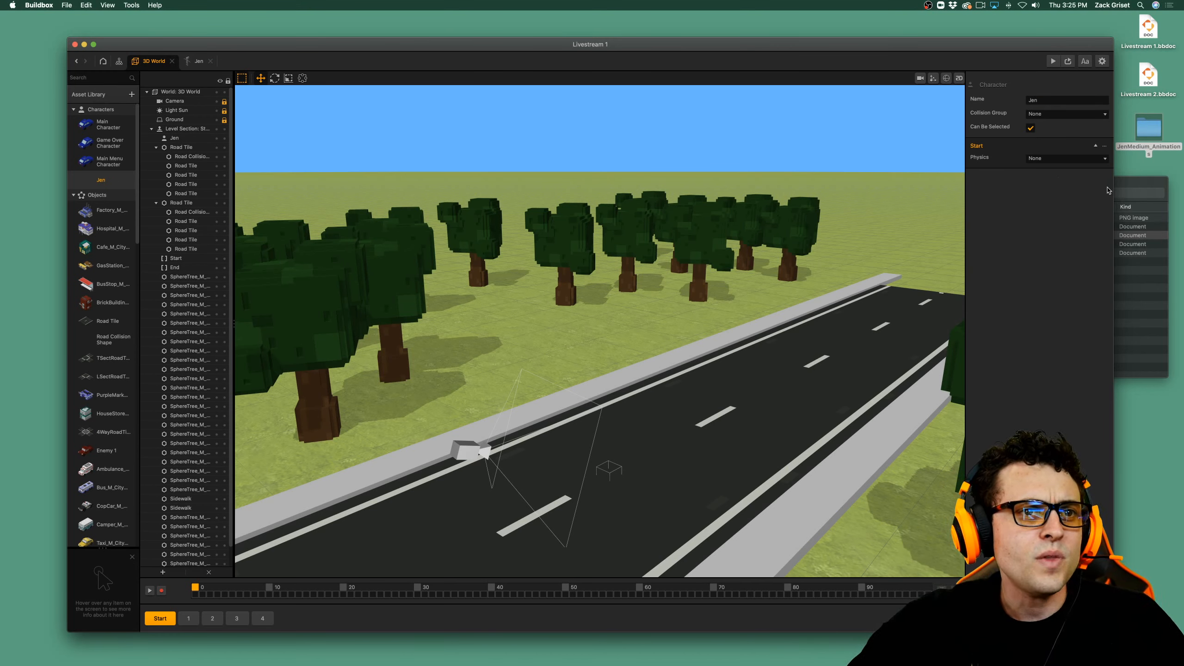
Set Jen's Physics to Kinematic and add the Animated Platformer component to the character.
{"action": "left_click", "coordinate": [1085, 161]}
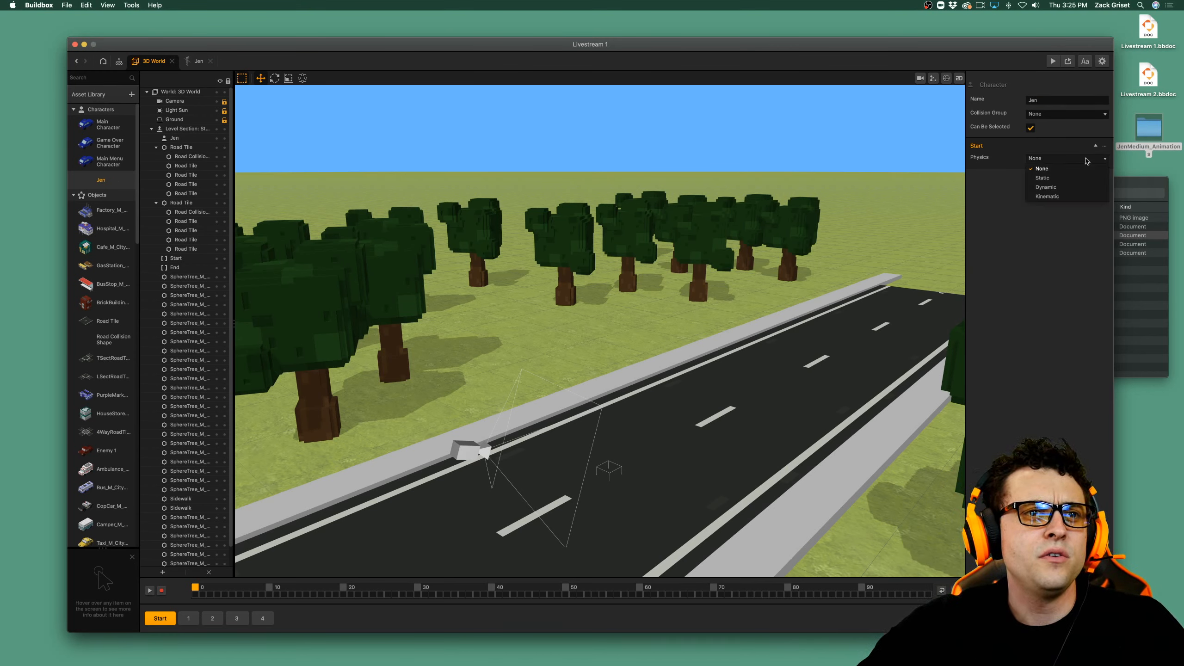
{"action": "left_click", "coordinate": [1077, 197]}
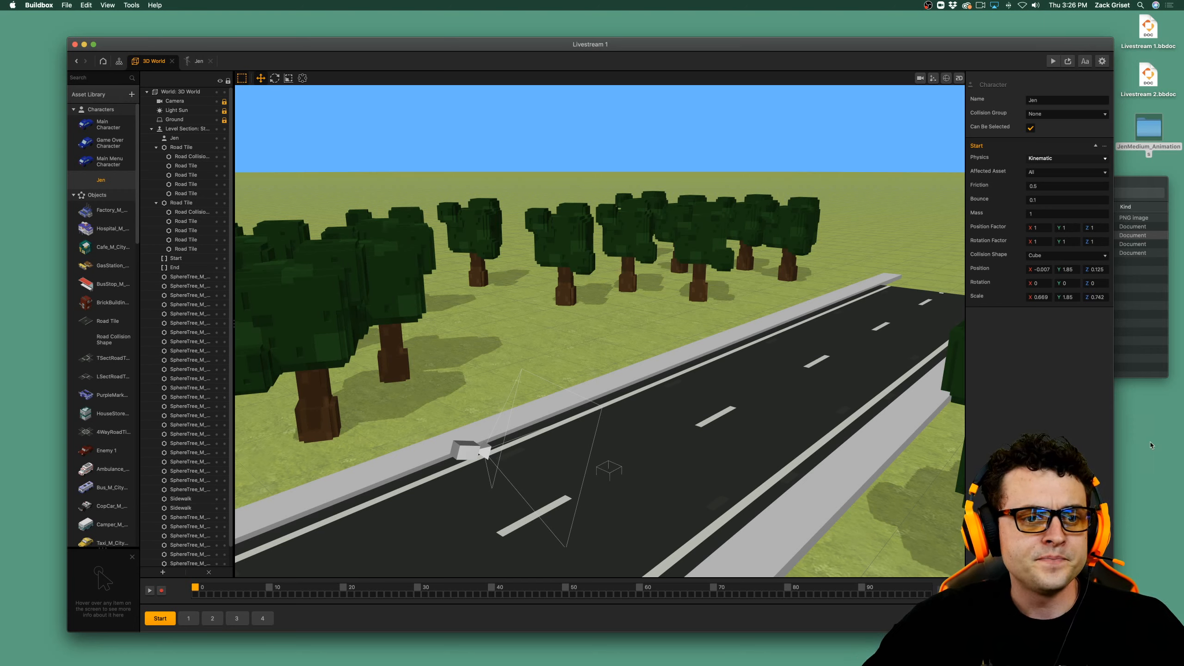
{"action": "left_click", "coordinate": [1040, 623]}
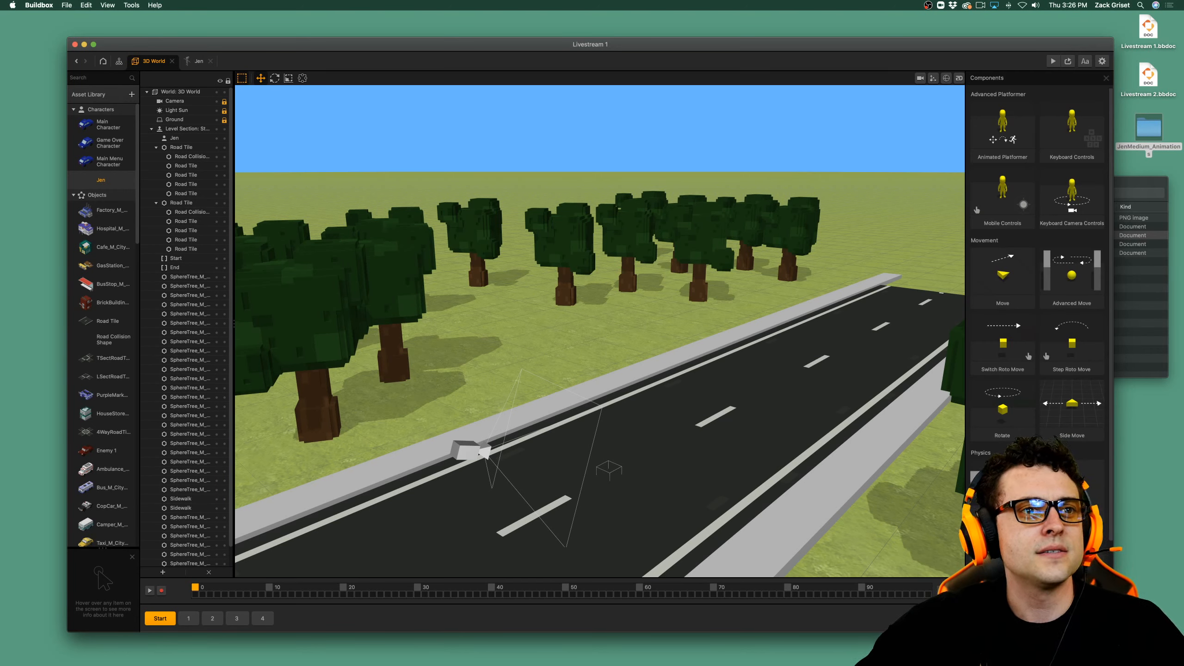
{"action": "left_click", "coordinate": [1016, 136]}
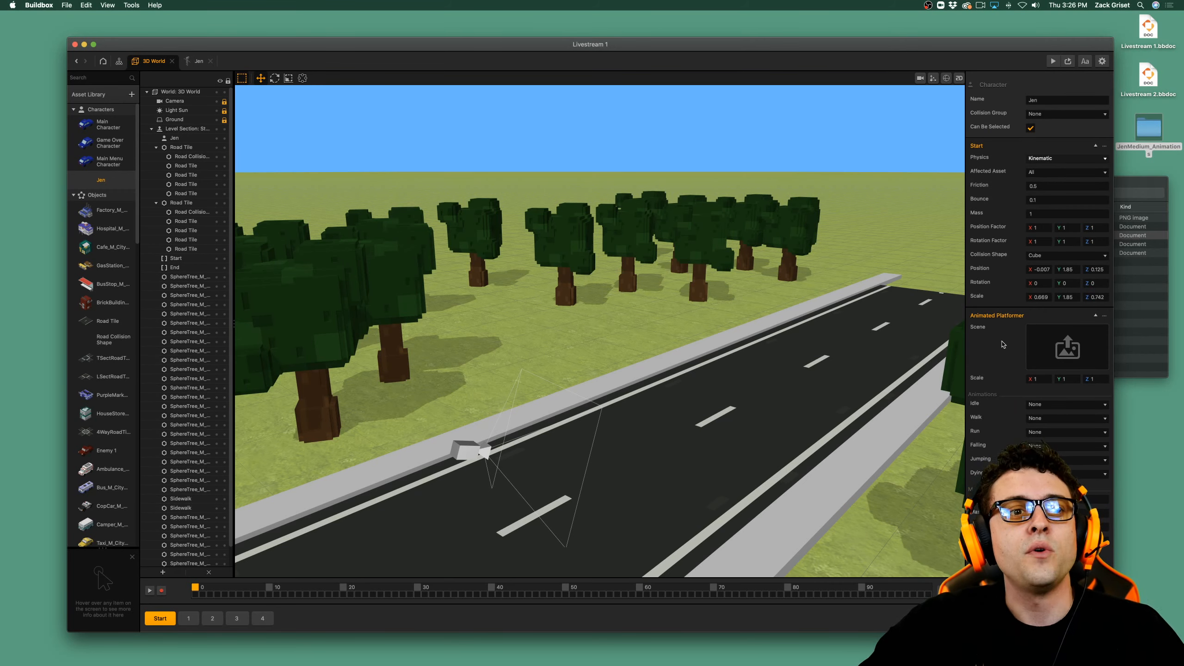
{"action": "scroll", "coordinate": [675, 486], "scroll_direction": "down", "scroll_amount": 5}
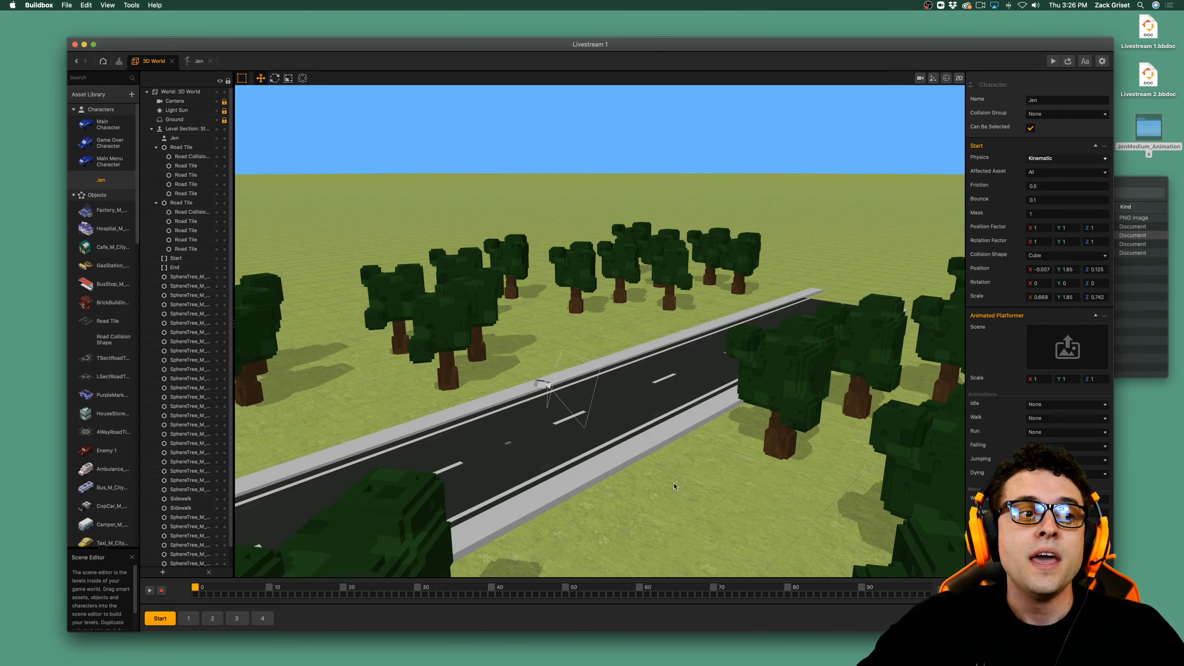
Open the Sub Scene Manager for the Animated Platformer's Scene and reposition its window.
{"action": "scroll", "coordinate": [674, 486], "scroll_direction": "up", "scroll_amount": 5}
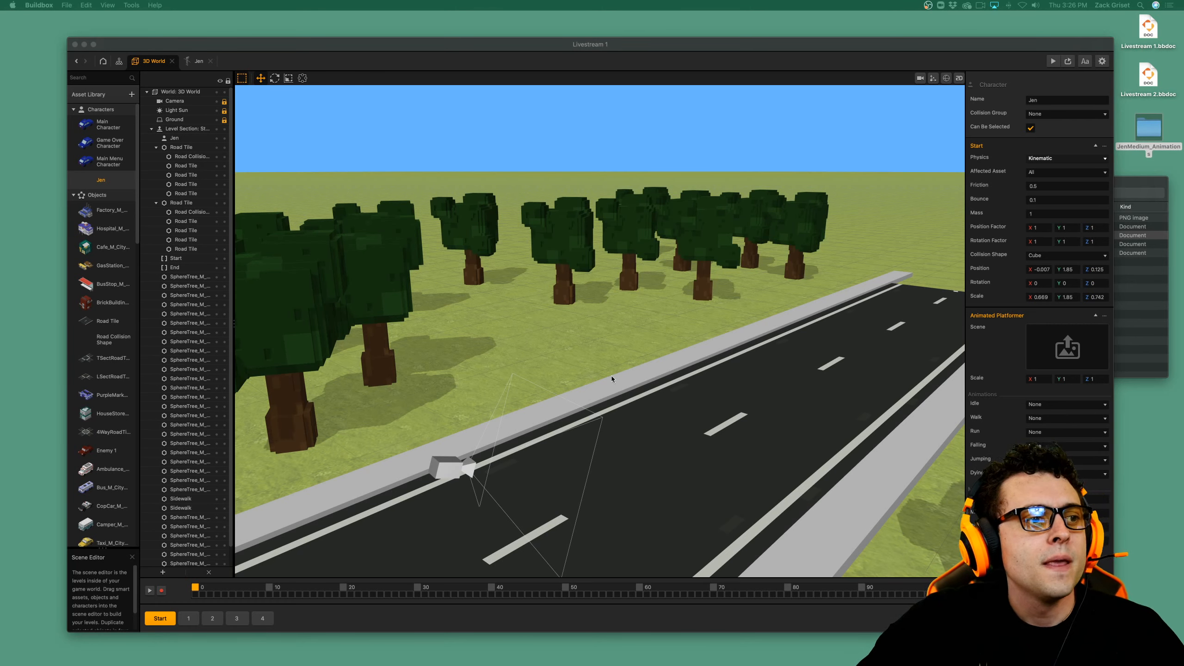
{"action": "left_click", "coordinate": [1065, 360]}
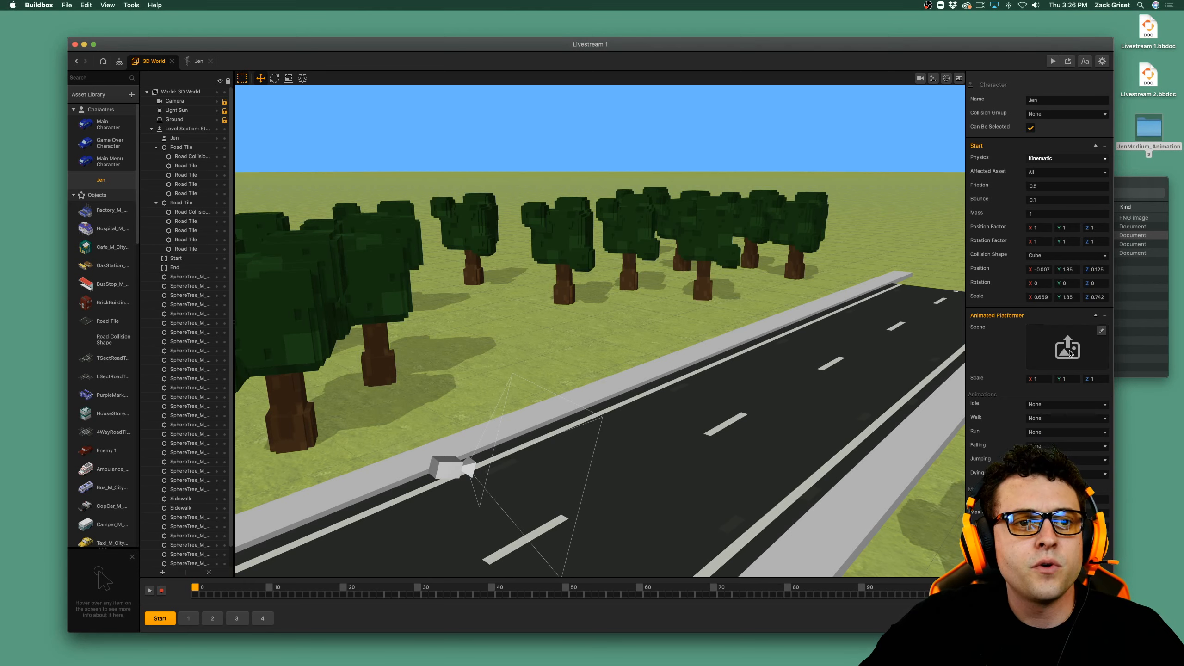
{"action": "mouse_move", "coordinate": [1104, 339]}
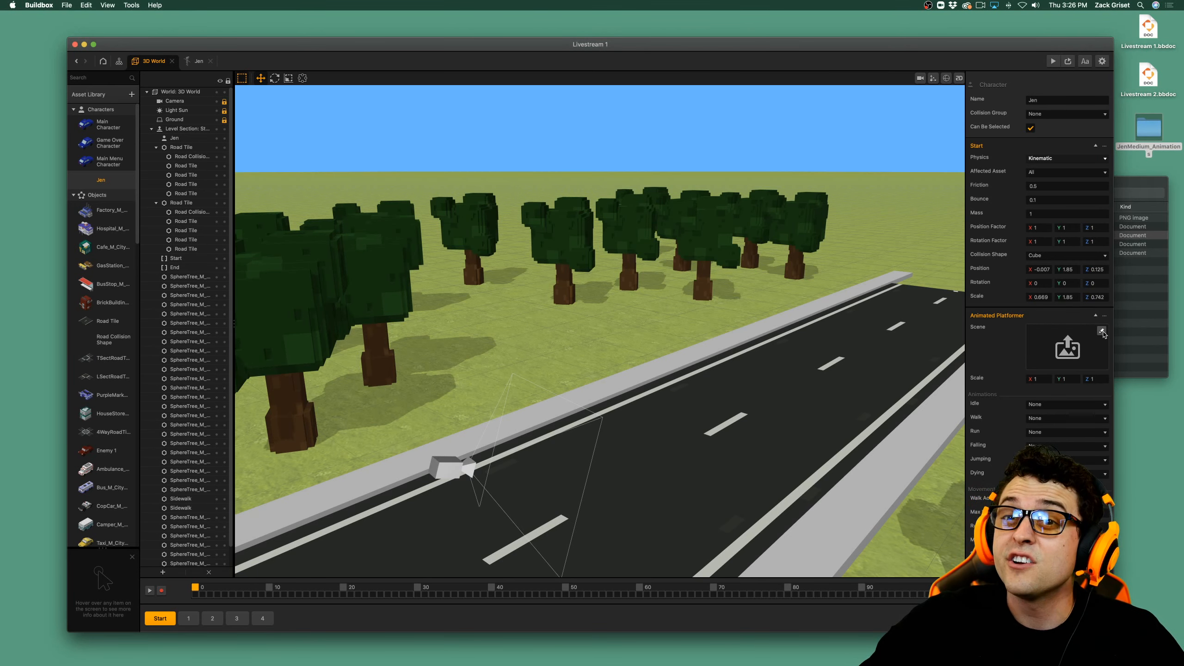
{"action": "left_click", "coordinate": [1102, 331]}
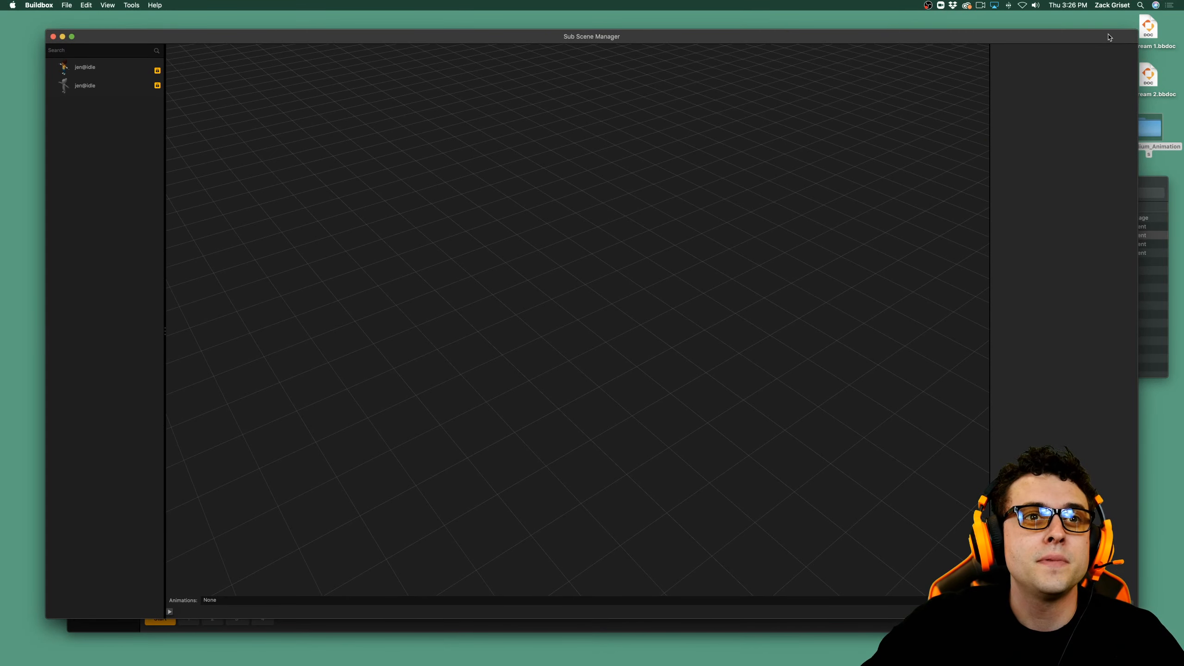
{"action": "left_click_drag", "start_coordinate": [1138, 30], "coordinate": [1080, 80]}
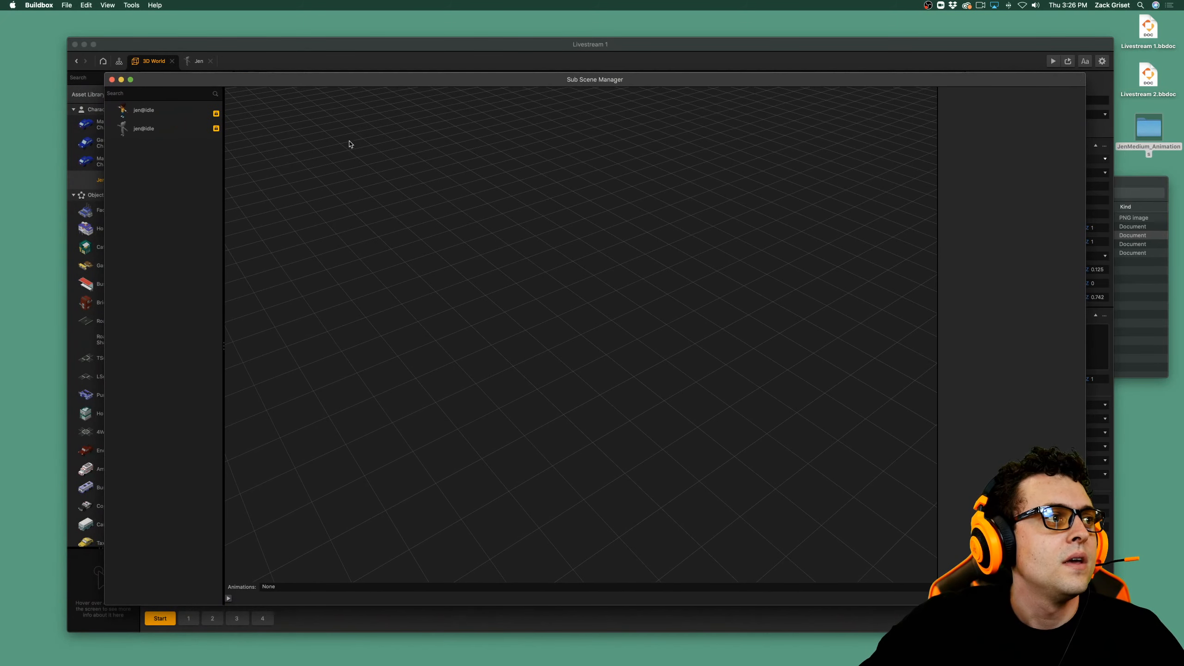
{"action": "left_click_drag", "start_coordinate": [251, 82], "coordinate": [249, 35]}
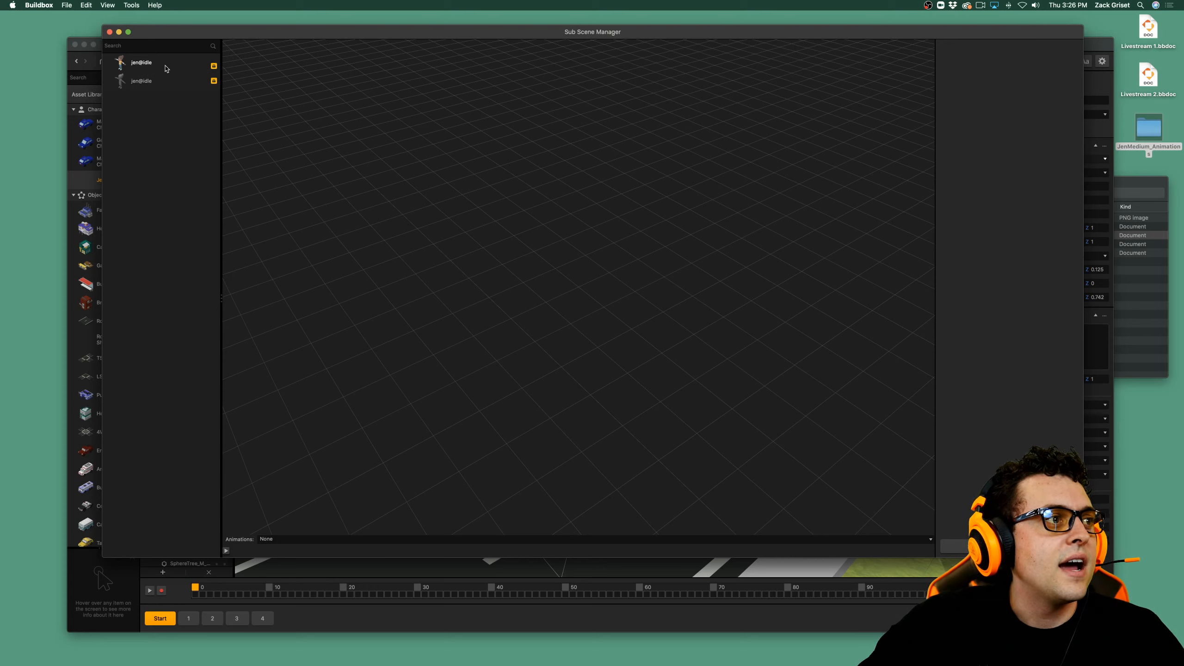
Inspect both jen@idle sub scenes and toggle the yellow marker off for the textured one.
{"action": "left_click", "coordinate": [174, 80]}
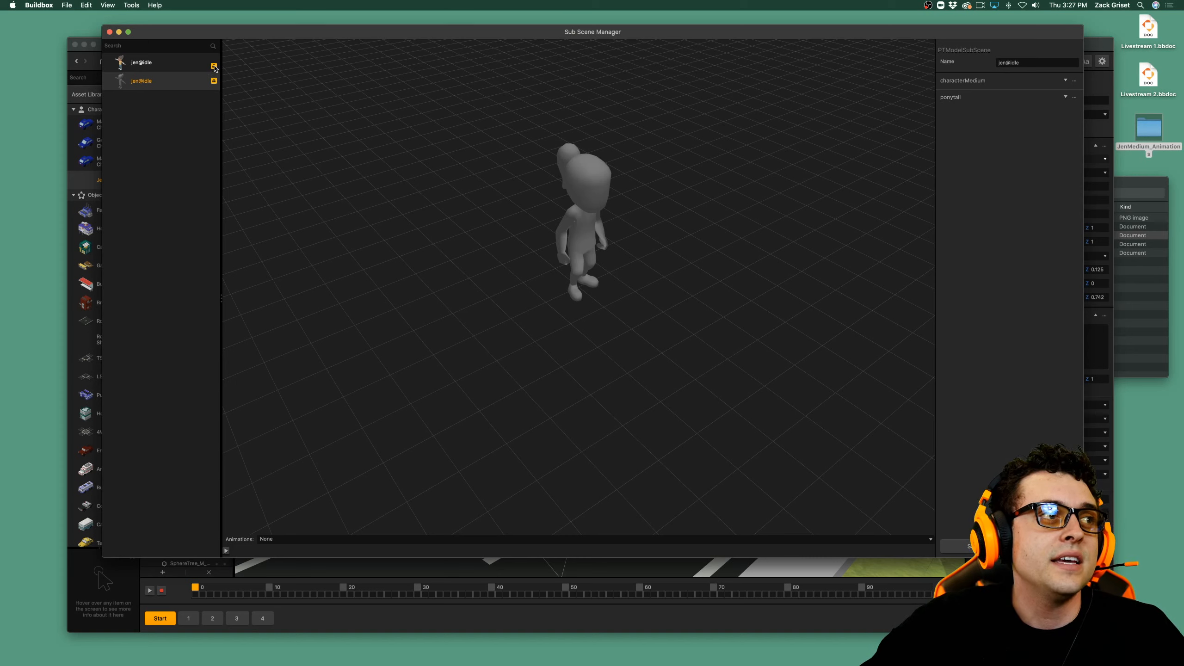
{"action": "left_click", "coordinate": [214, 67]}
{"action": "left_click", "coordinate": [215, 66]}
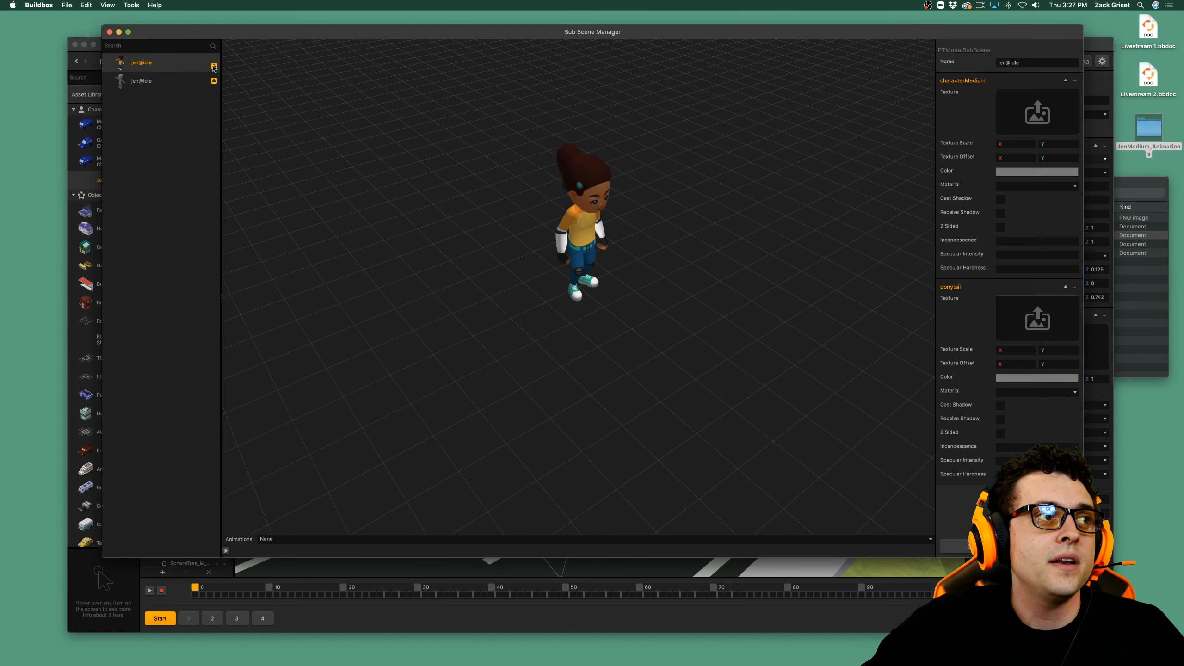
{"action": "left_click", "coordinate": [214, 66]}
{"action": "left_click", "coordinate": [215, 66]}
{"action": "left_click", "coordinate": [215, 65]}
{"action": "left_click", "coordinate": [215, 66]}
{"action": "left_click", "coordinate": [216, 64]}
{"action": "left_click", "coordinate": [216, 64]}
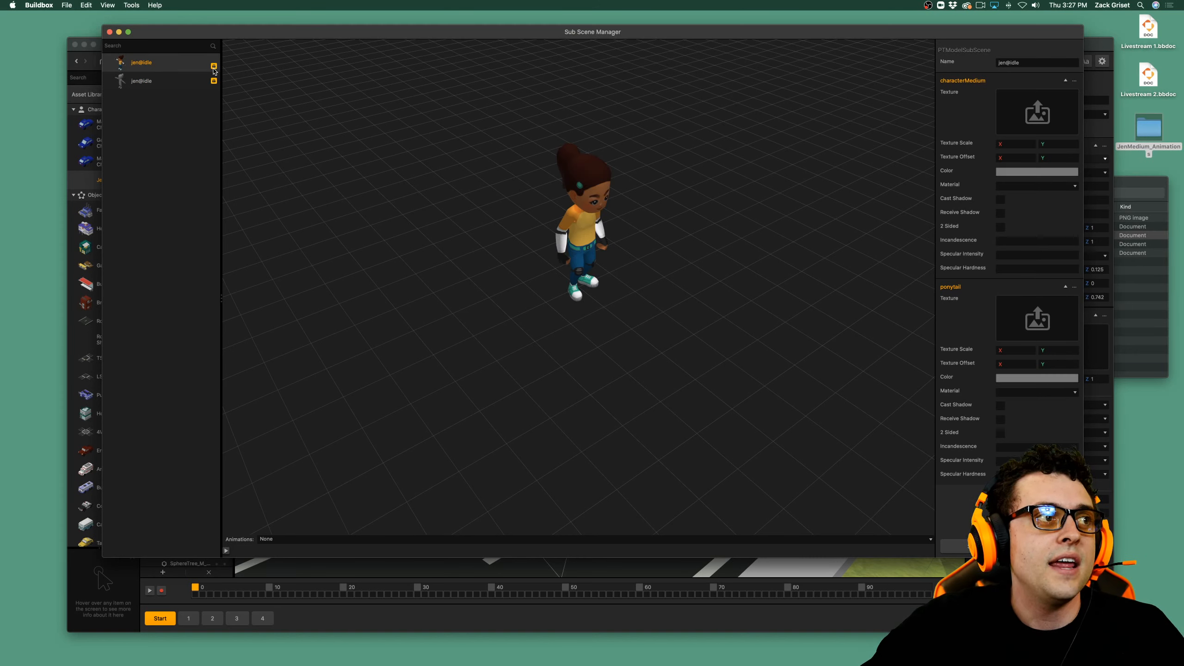
{"action": "left_click", "coordinate": [215, 80]}
{"action": "left_click", "coordinate": [215, 81]}
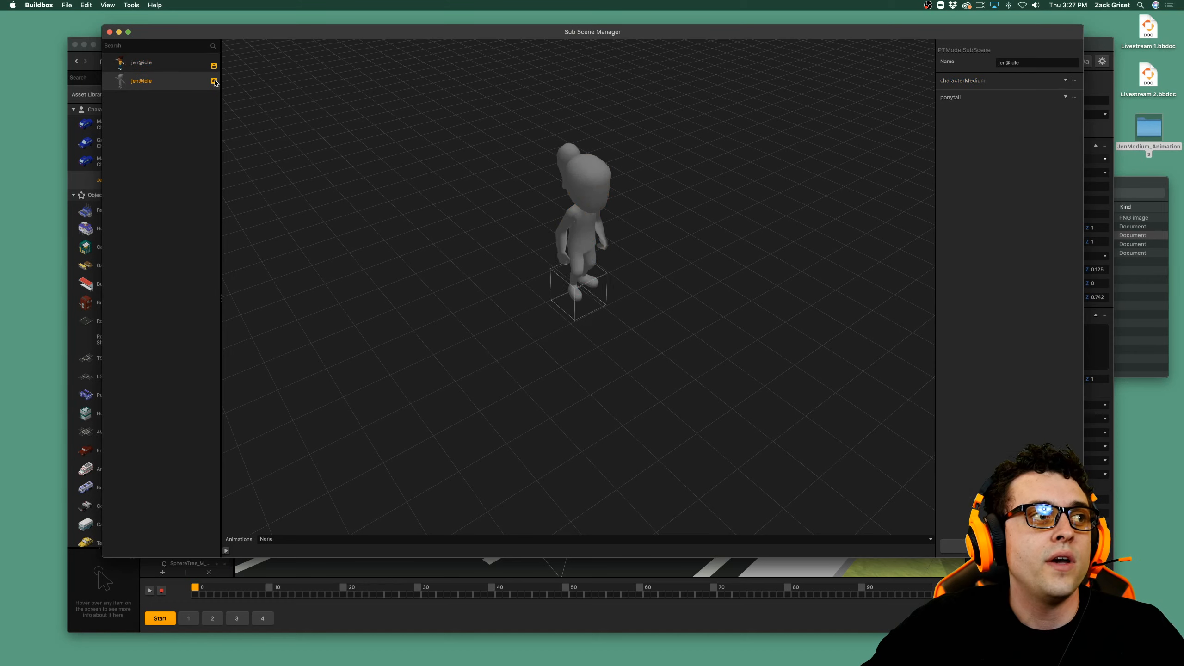
{"action": "left_click", "coordinate": [215, 66]}
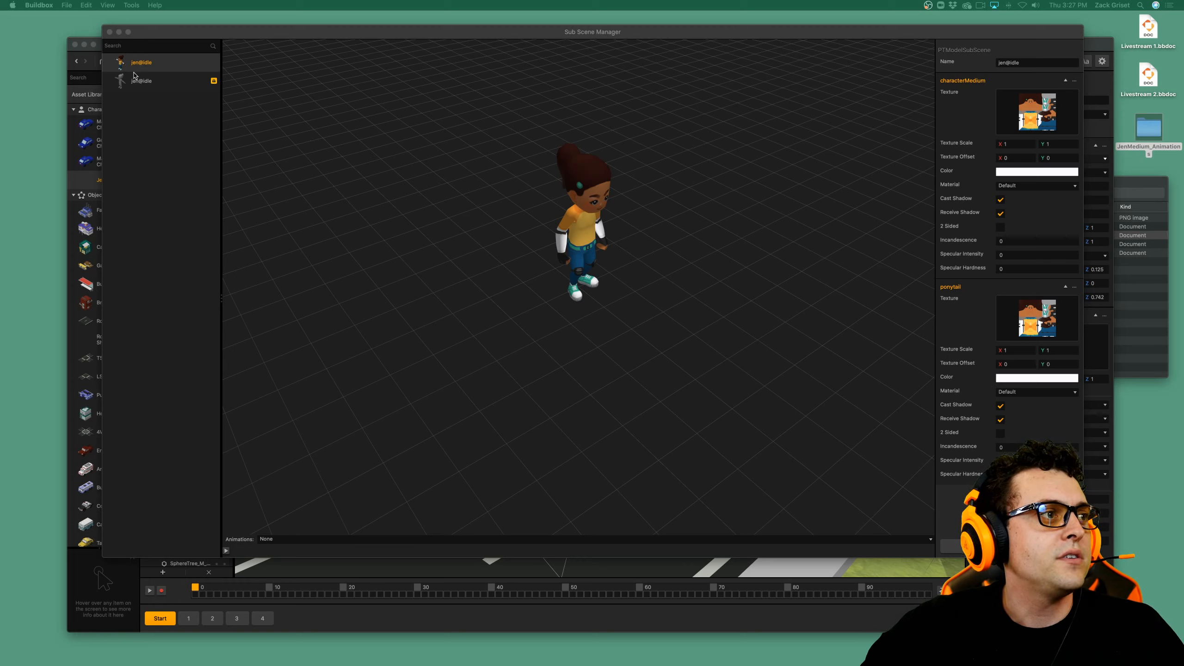
Preview the jen@idle animation on the untextured jen@idle sub scene from a closer side view.
{"action": "left_click", "coordinate": [139, 80]}
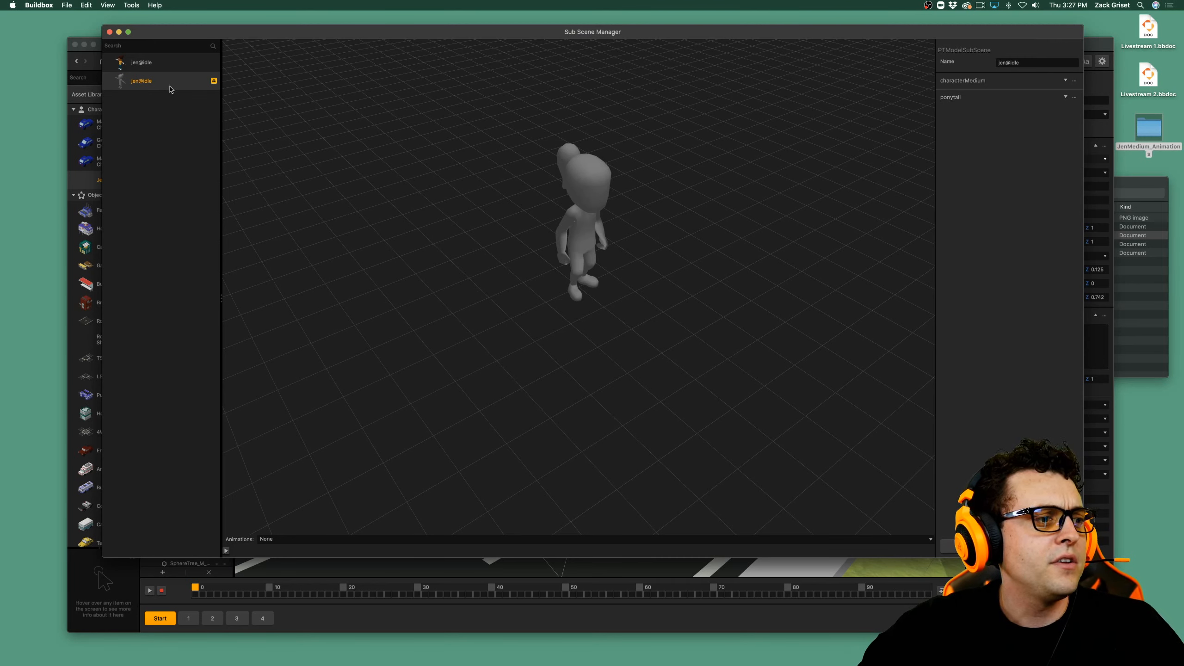
{"action": "left_click", "coordinate": [312, 539]}
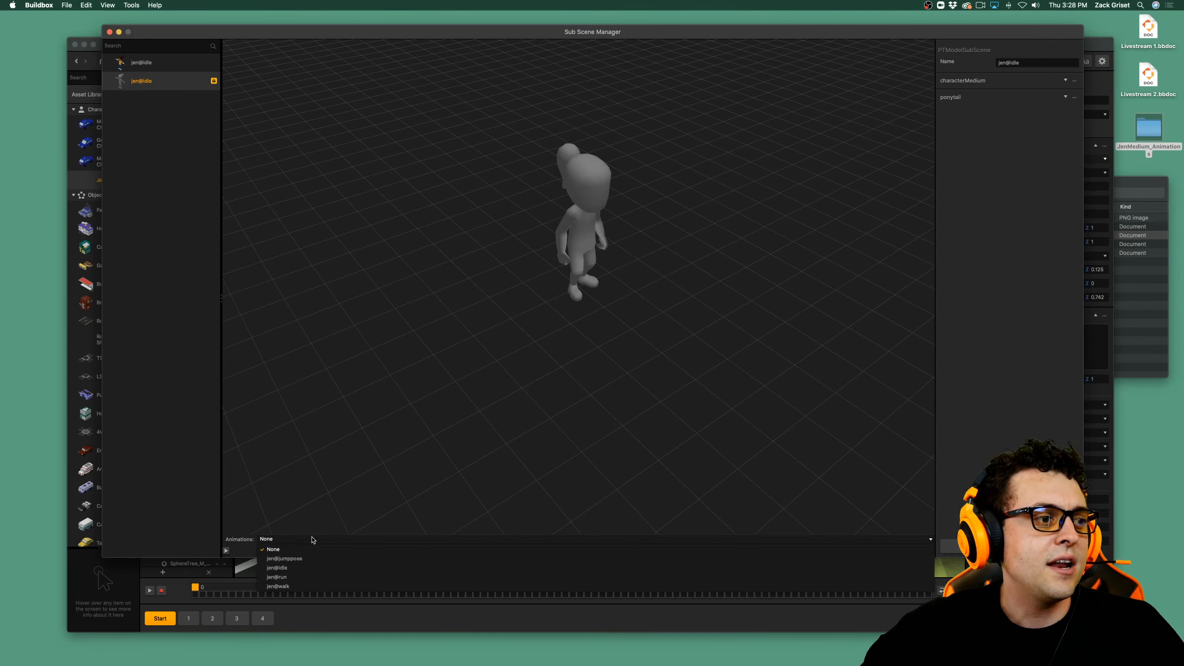
{"action": "left_click", "coordinate": [312, 568]}
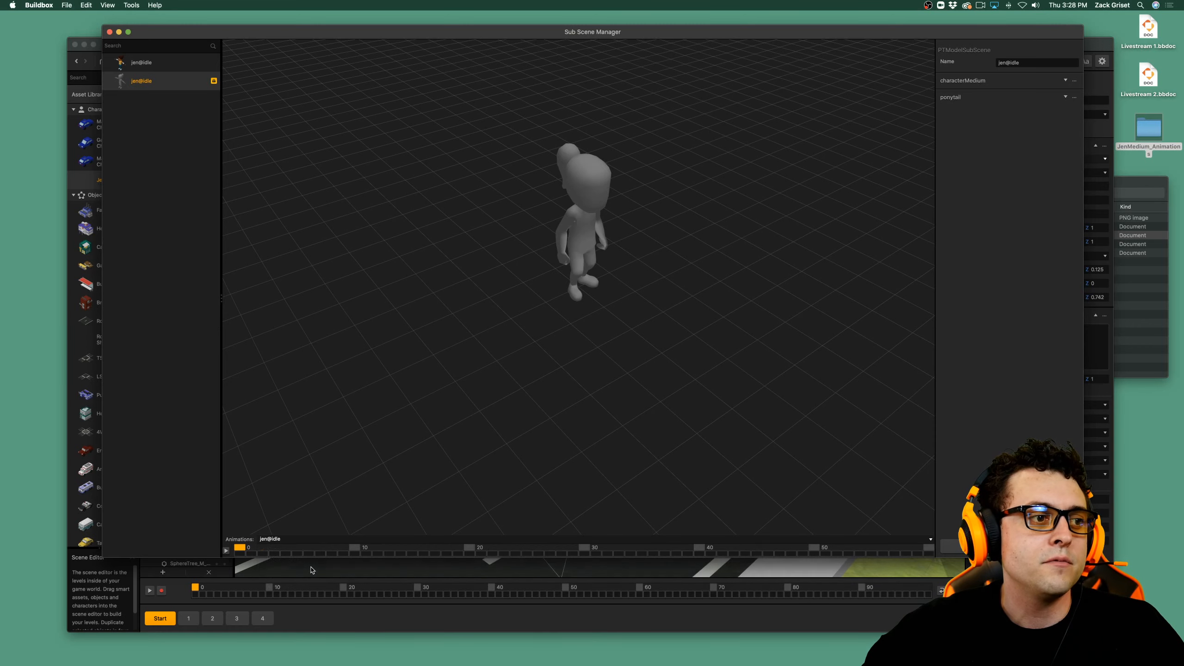
{"action": "left_click", "coordinate": [226, 551]}
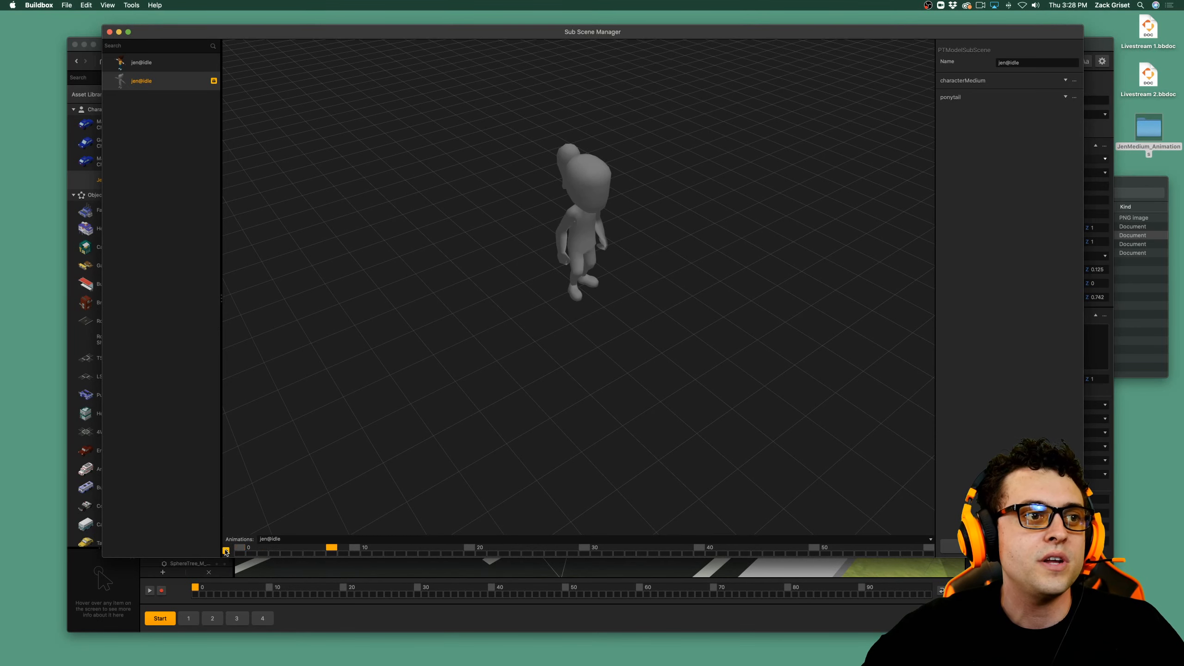
{"action": "scroll", "coordinate": [567, 300], "scroll_direction": "up", "scroll_amount": 3}
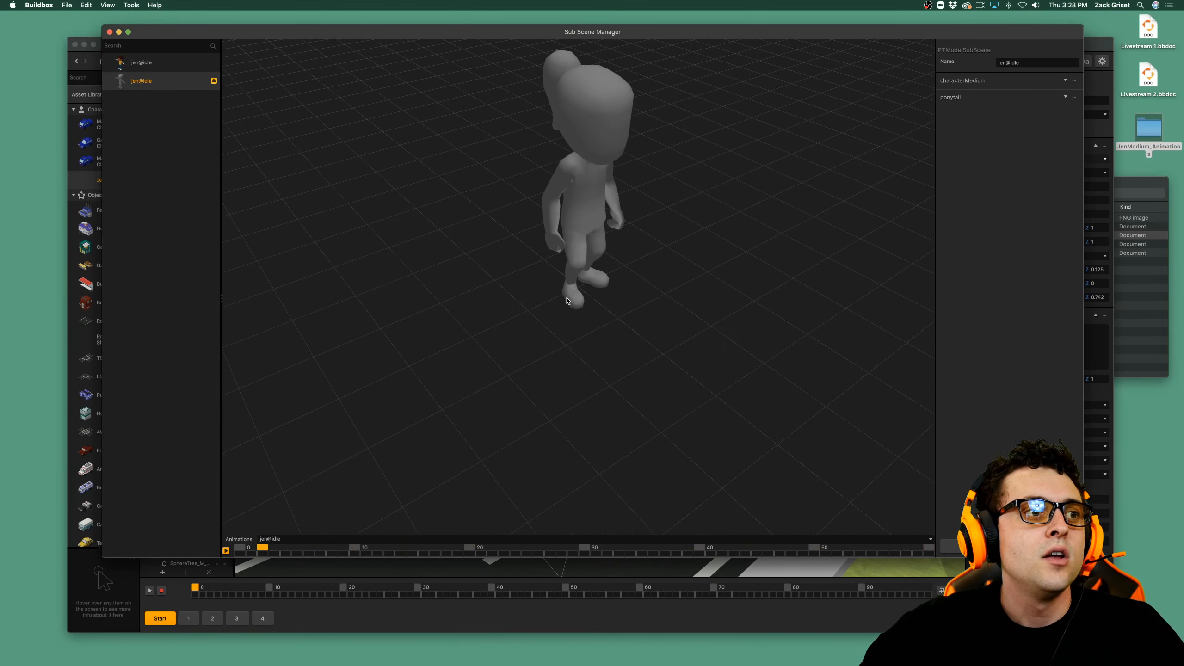
{"action": "left_click_drag", "start_coordinate": [554, 338], "coordinate": [558, 388]}
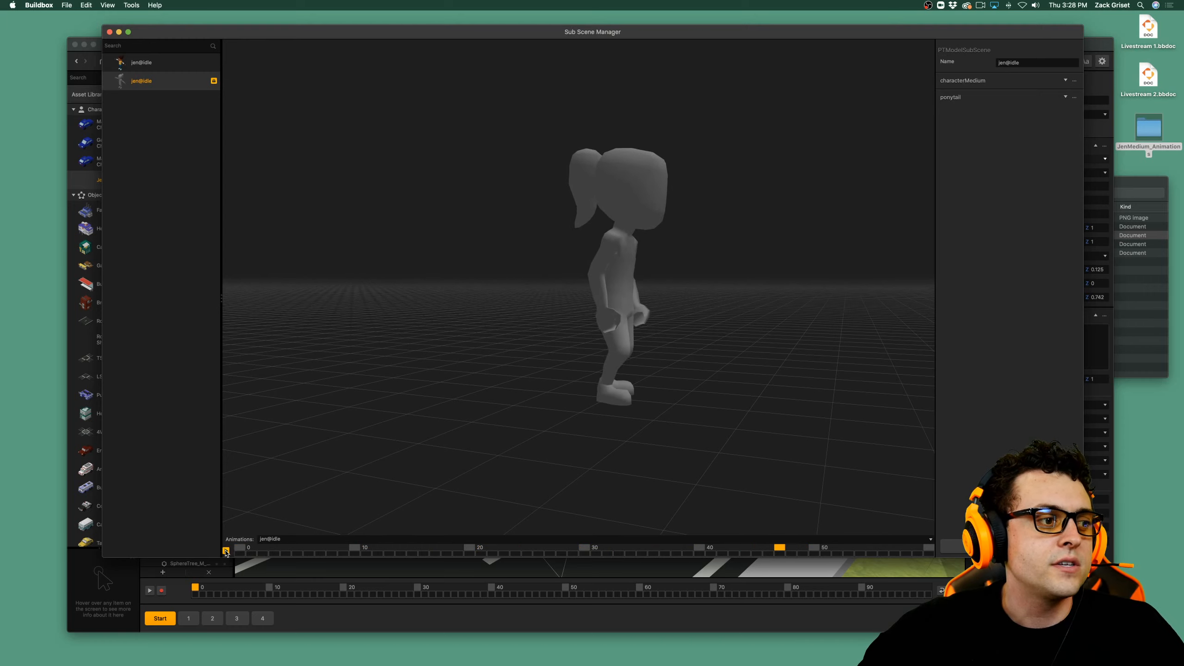
Preview the jen@run animation on the untextured sub scene, then return the animation selection to None.
{"action": "left_click", "coordinate": [269, 539]}
{"action": "left_click", "coordinate": [299, 584]}
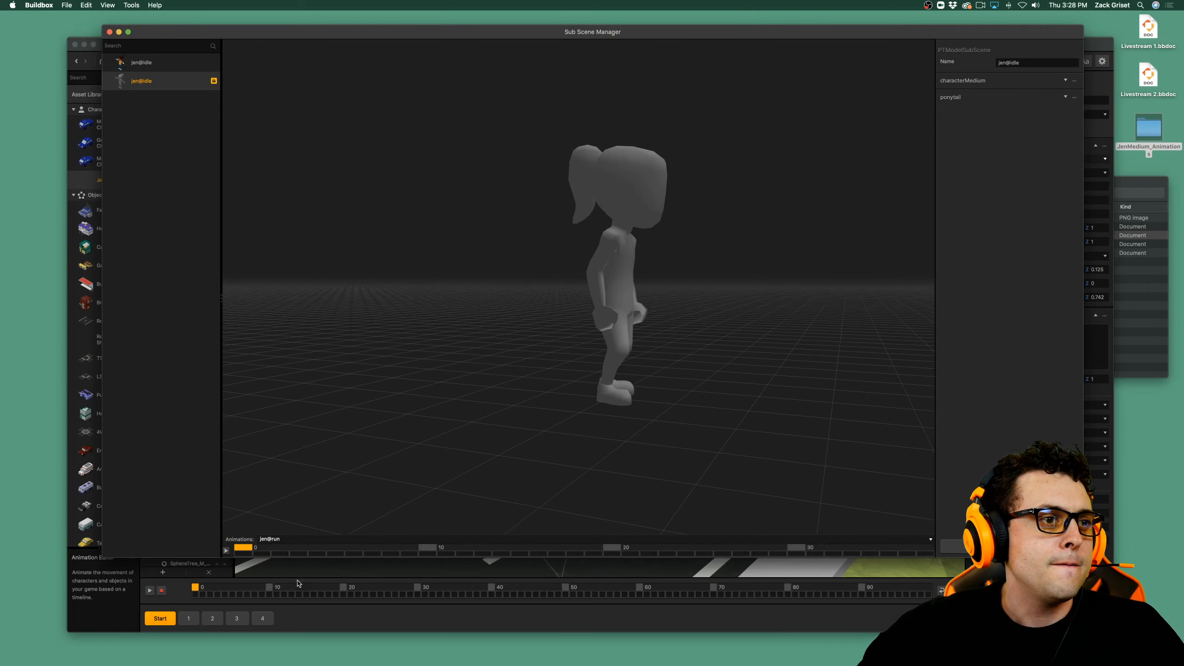
{"action": "left_click", "coordinate": [226, 551]}
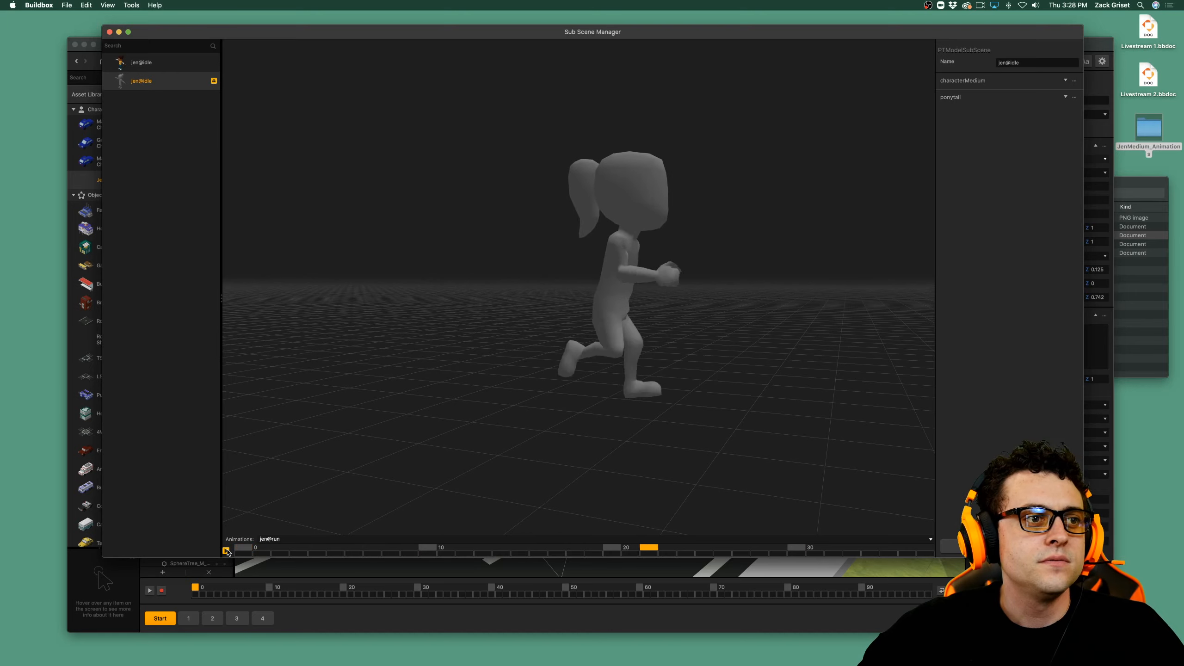
{"action": "left_click", "coordinate": [226, 551]}
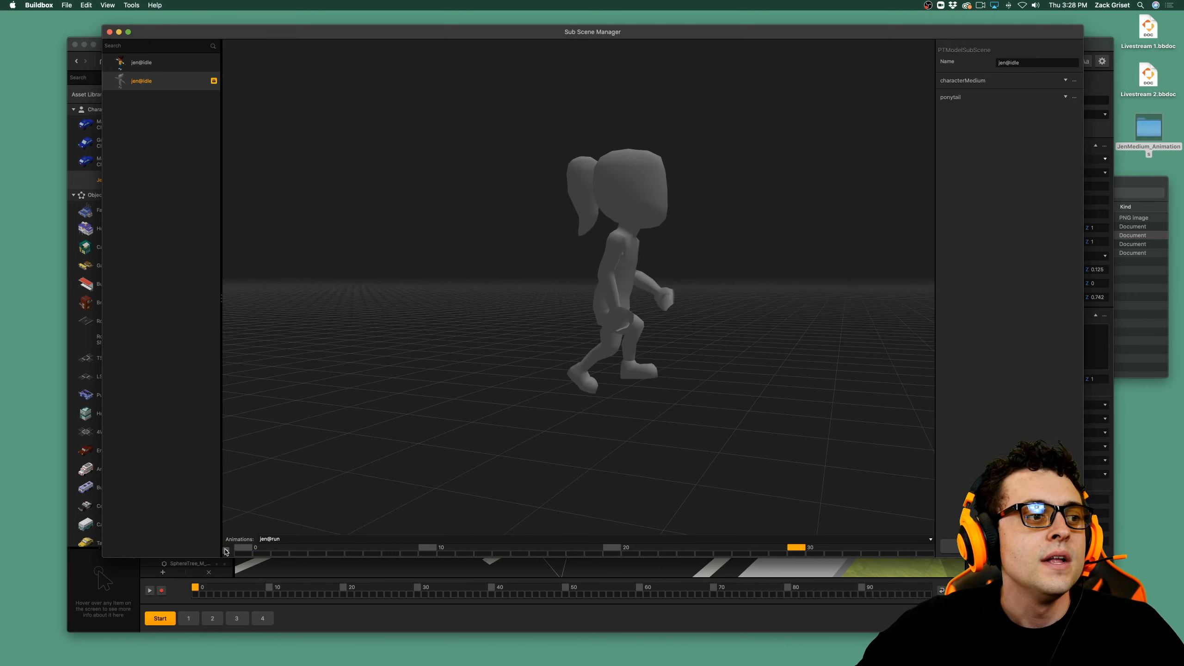
{"action": "left_click", "coordinate": [270, 539]}
{"action": "left_click", "coordinate": [293, 552]}
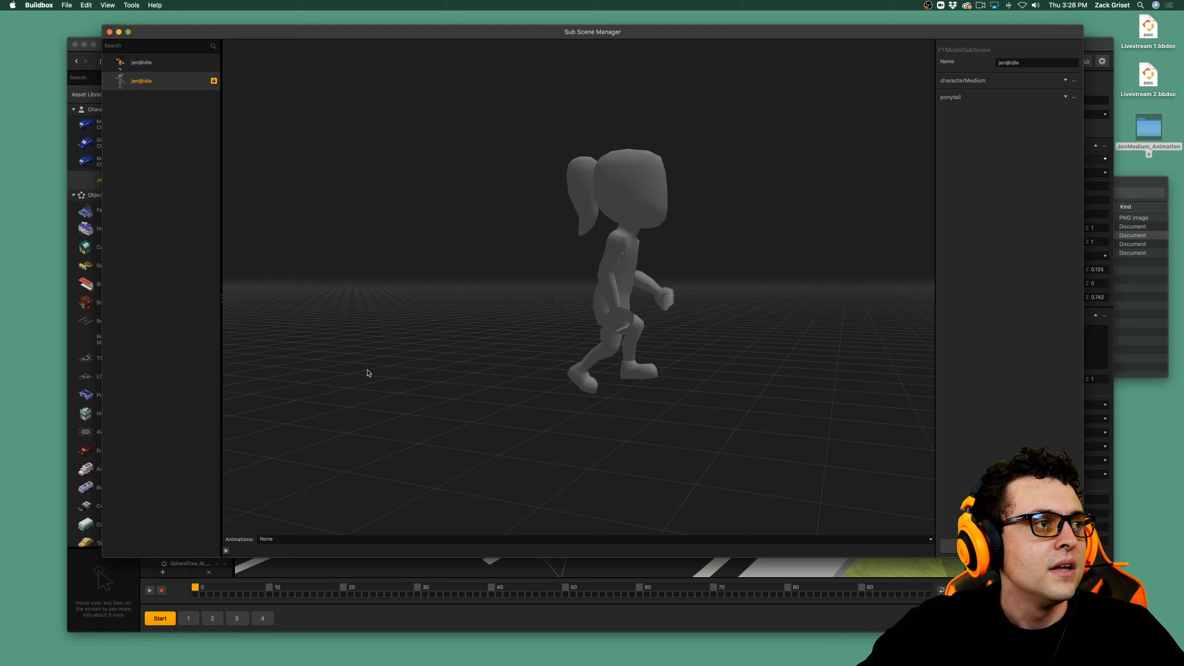
Assign the untextured jen@idle sub scene as the Animated Platformer's Scene.
{"action": "left_click", "coordinate": [173, 87]}
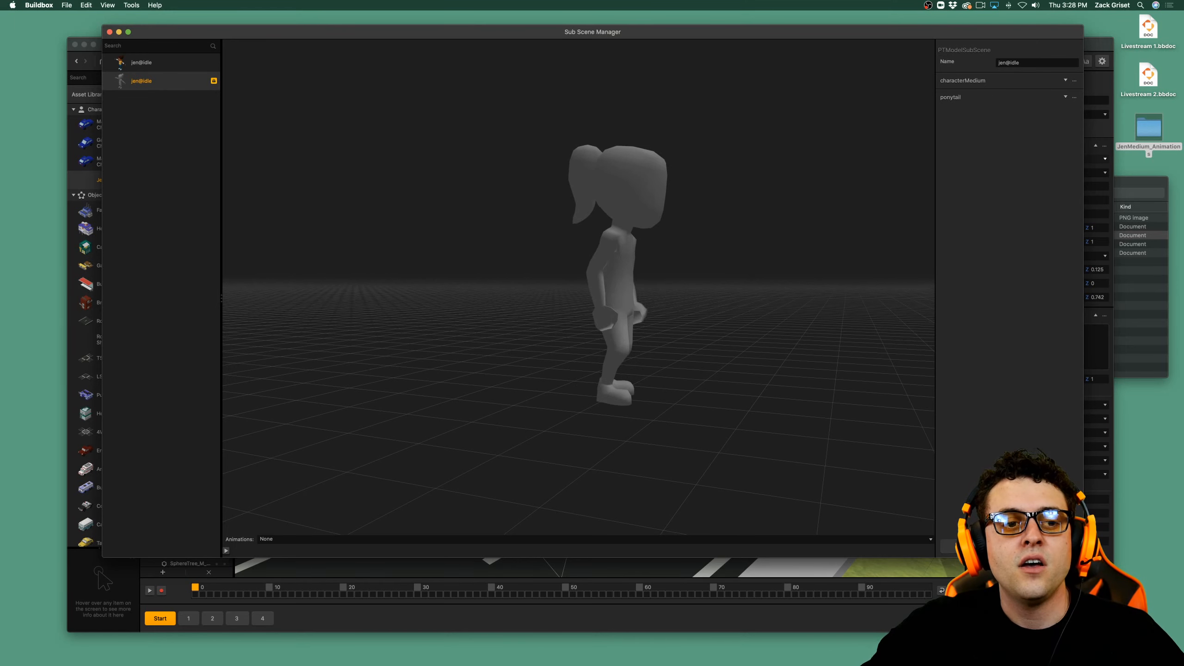
{"action": "left_click", "coordinate": [1009, 546]}
{"action": "mouse_move", "coordinate": [1099, 347]}
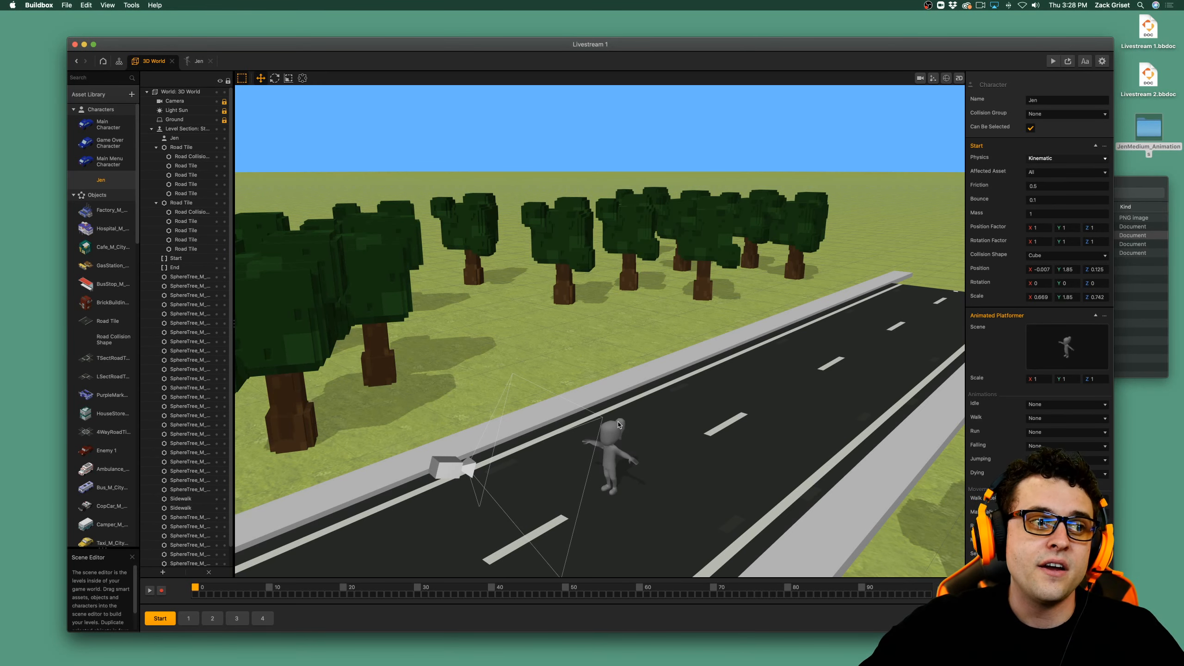
Examine the Jen model standing on the road in the 3D World from several viewpoints.
{"action": "scroll", "coordinate": [618, 423], "scroll_direction": "up", "scroll_amount": 5}
{"action": "scroll", "coordinate": [619, 423], "scroll_direction": "down", "scroll_amount": 5}
{"action": "middle_click_drag", "start_coordinate": [619, 429], "coordinate": [616, 415]}
{"action": "scroll", "coordinate": [617, 415], "scroll_direction": "up", "scroll_amount": 10}
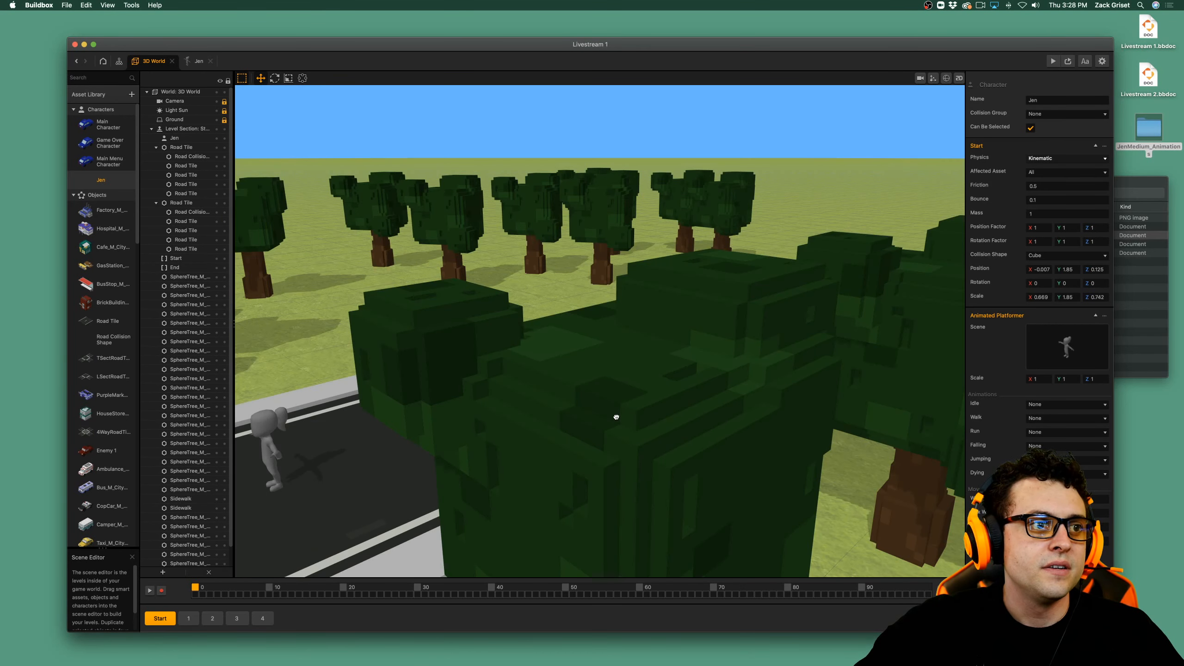
{"action": "key", "text": "a"}
{"action": "right_click_drag", "start_coordinate": [625, 418], "coordinate": [619, 417]}
{"action": "key", "text": "s"}
{"action": "key", "text": "d"}
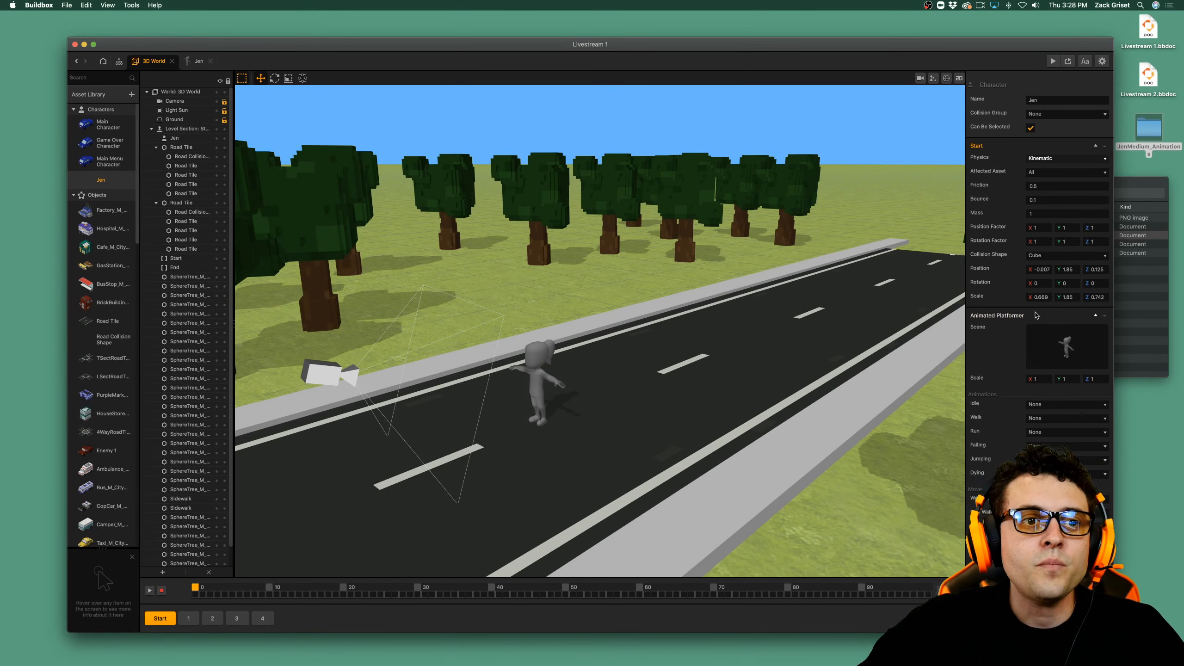
Close the JenMedium_Animations folder and set the Animated Platformer's Jumping animation to jen@jumppose.
{"action": "left_click", "coordinate": [1142, 310]}
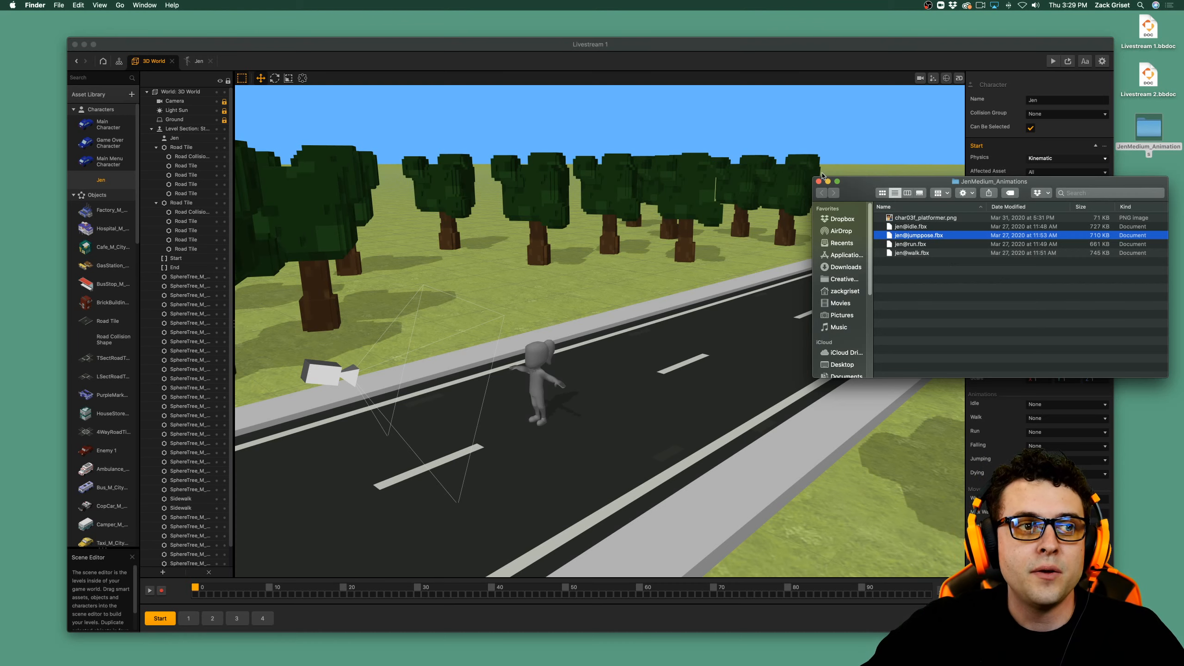
{"action": "left_click", "coordinate": [819, 182]}
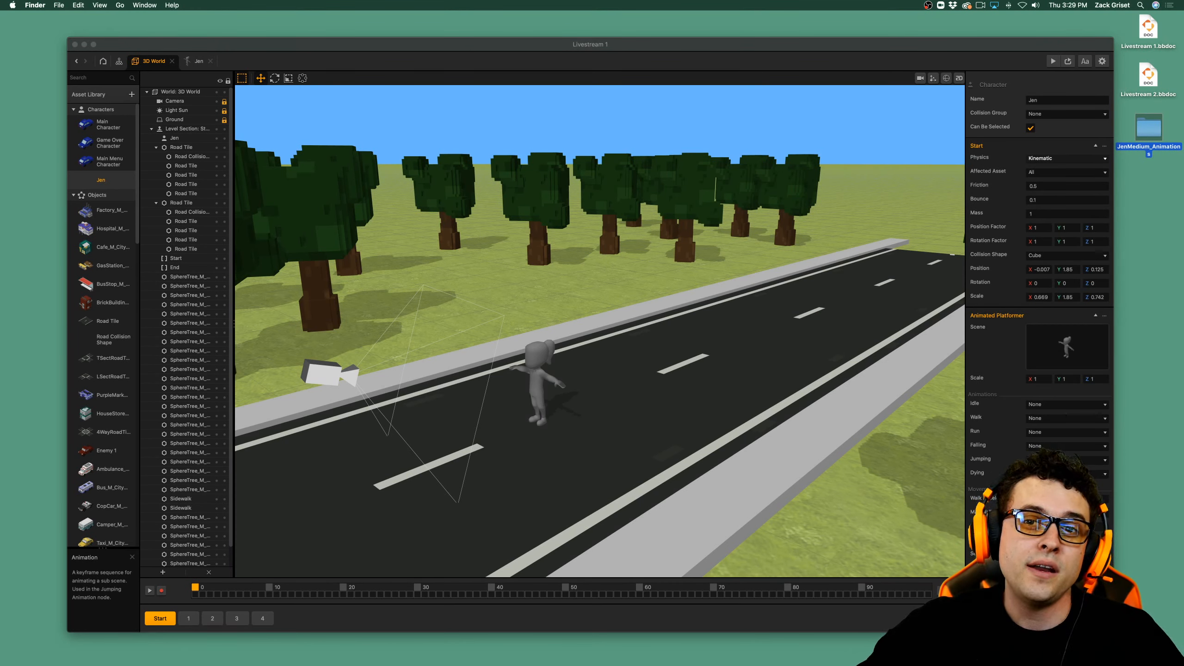
{"action": "left_click", "coordinate": [1068, 461]}
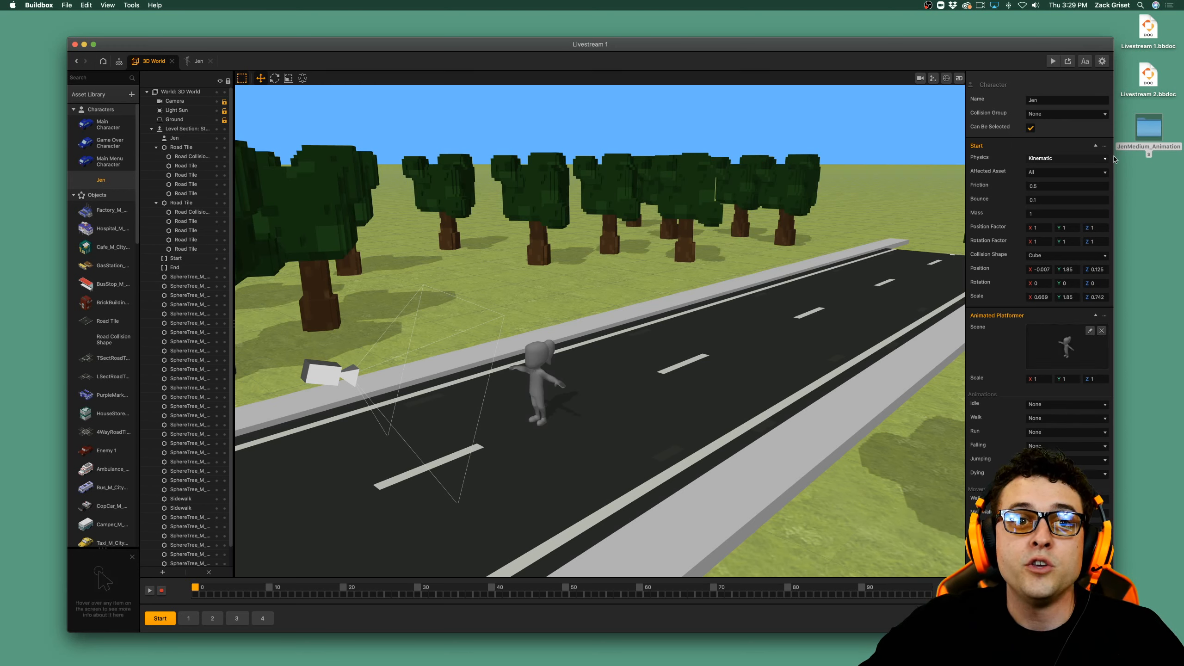
{"action": "double_click", "coordinate": [1149, 129]}
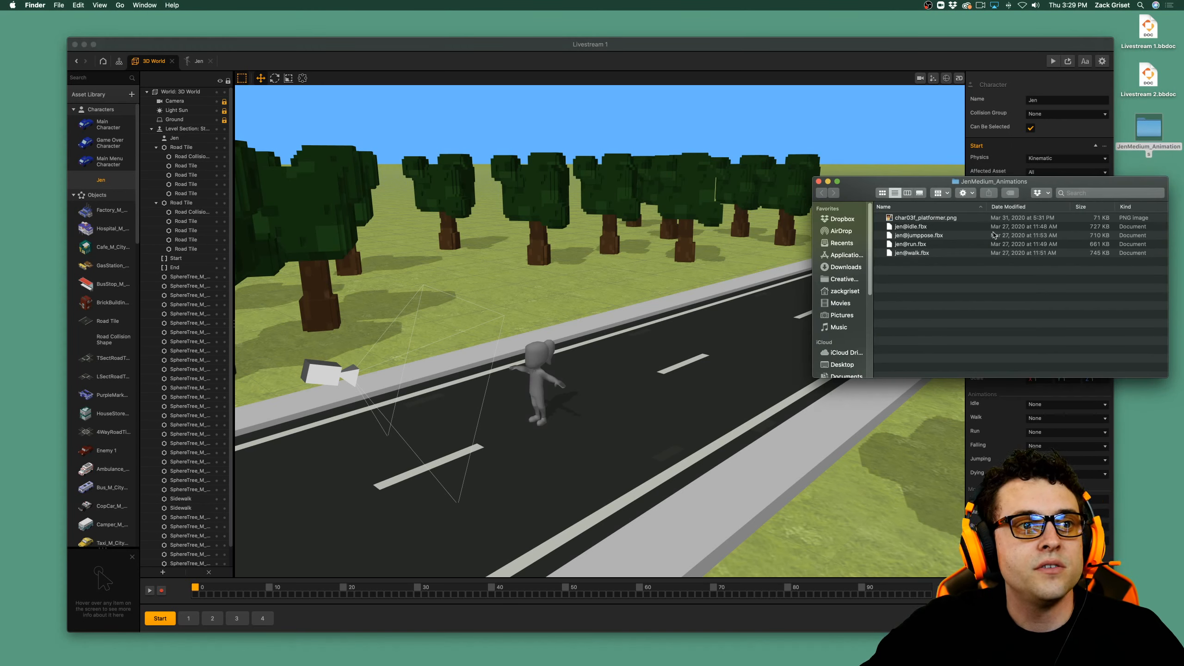
{"action": "left_click", "coordinate": [948, 245]}
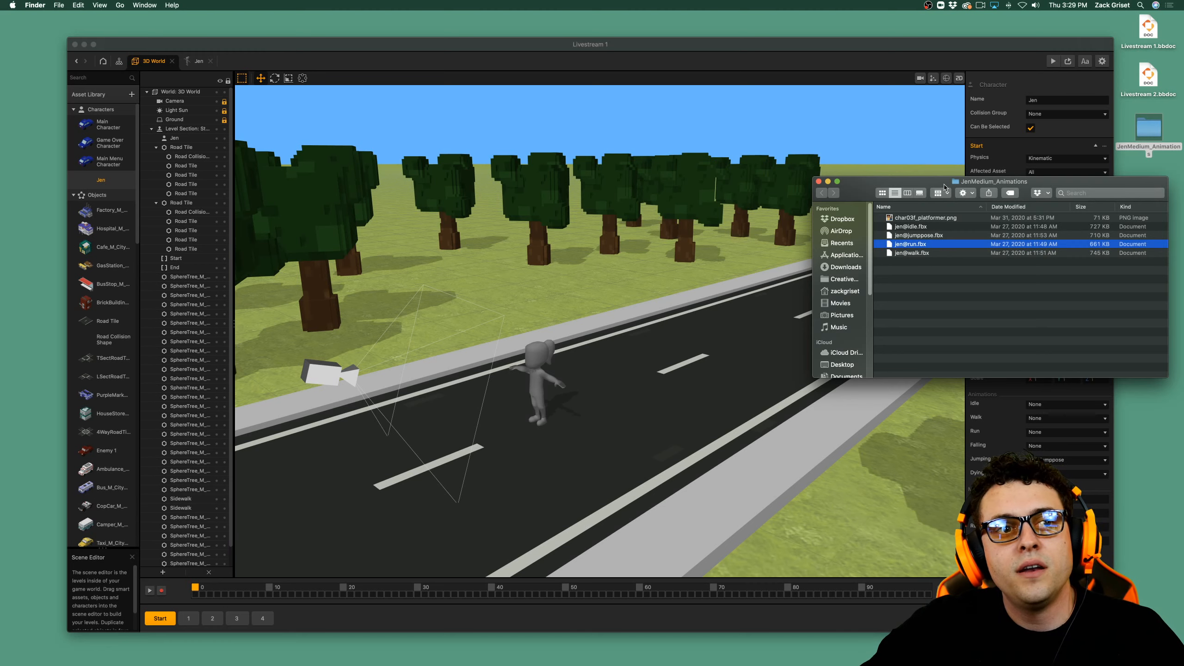
{"action": "left_click_drag", "start_coordinate": [944, 186], "coordinate": [699, 186]}
{"action": "left_click", "coordinate": [691, 254]}
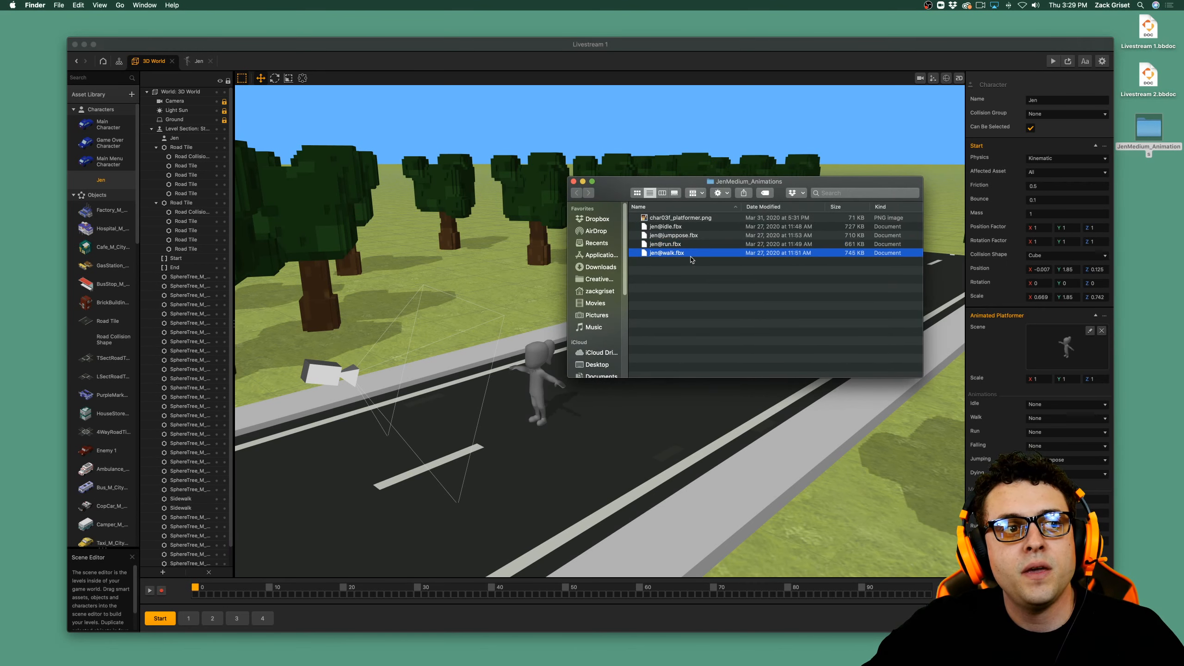
{"action": "left_click_drag", "start_coordinate": [692, 255], "coordinate": [1083, 365]}
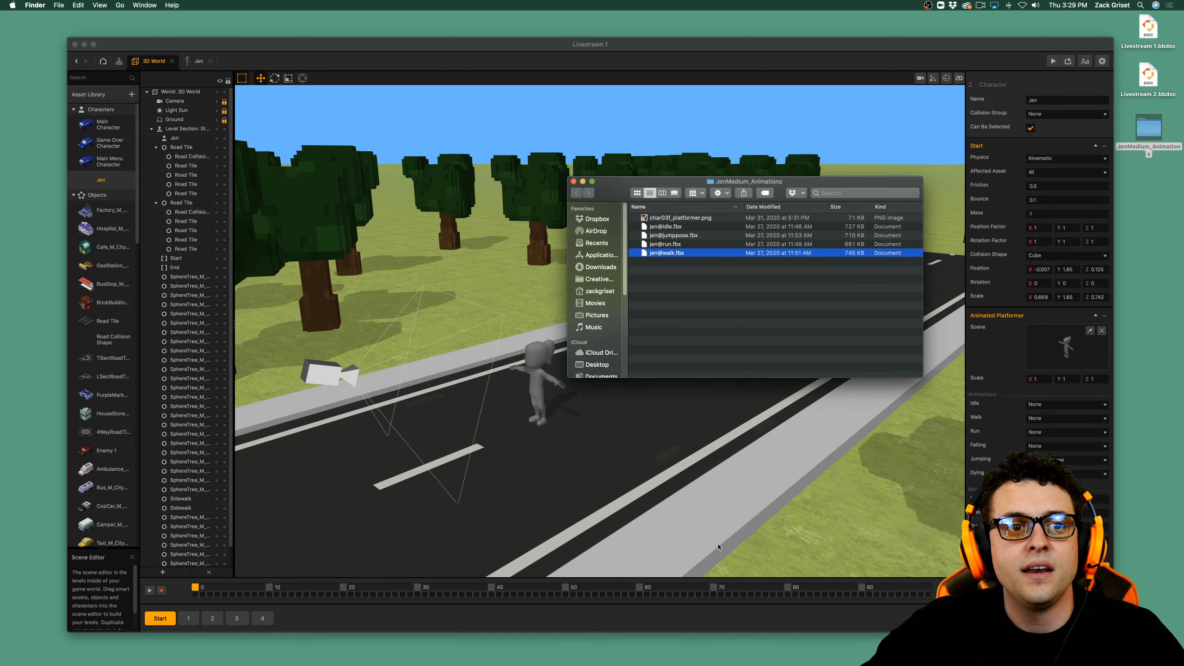
{"action": "left_click", "coordinate": [573, 182]}
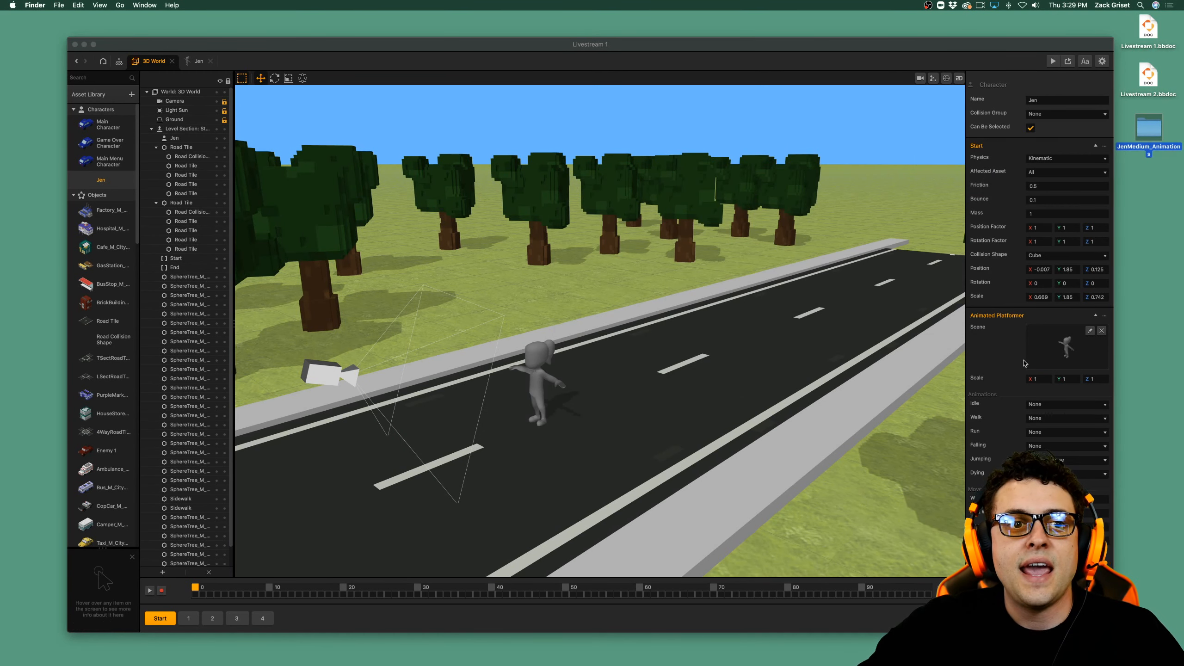
Set the Animated Platformer's Run animation to jen@run, Walk to jen@walk and Idle to jen@idle, and save the project.
{"action": "left_click", "coordinate": [1071, 435]}
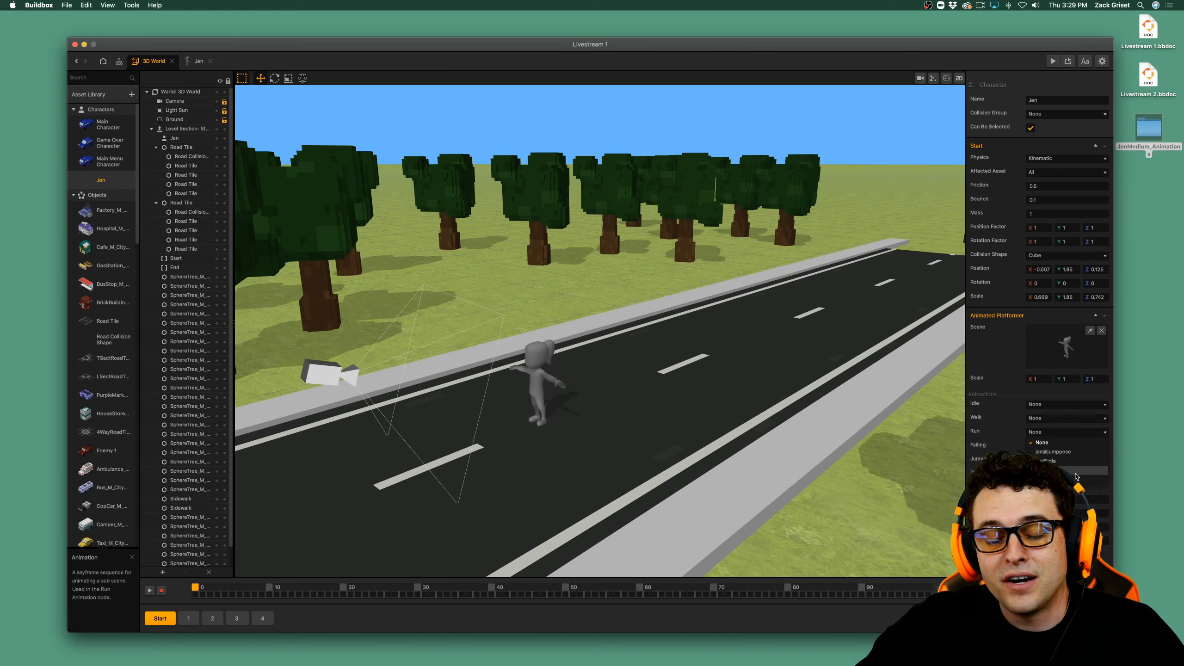
{"action": "left_click", "coordinate": [1039, 434]}
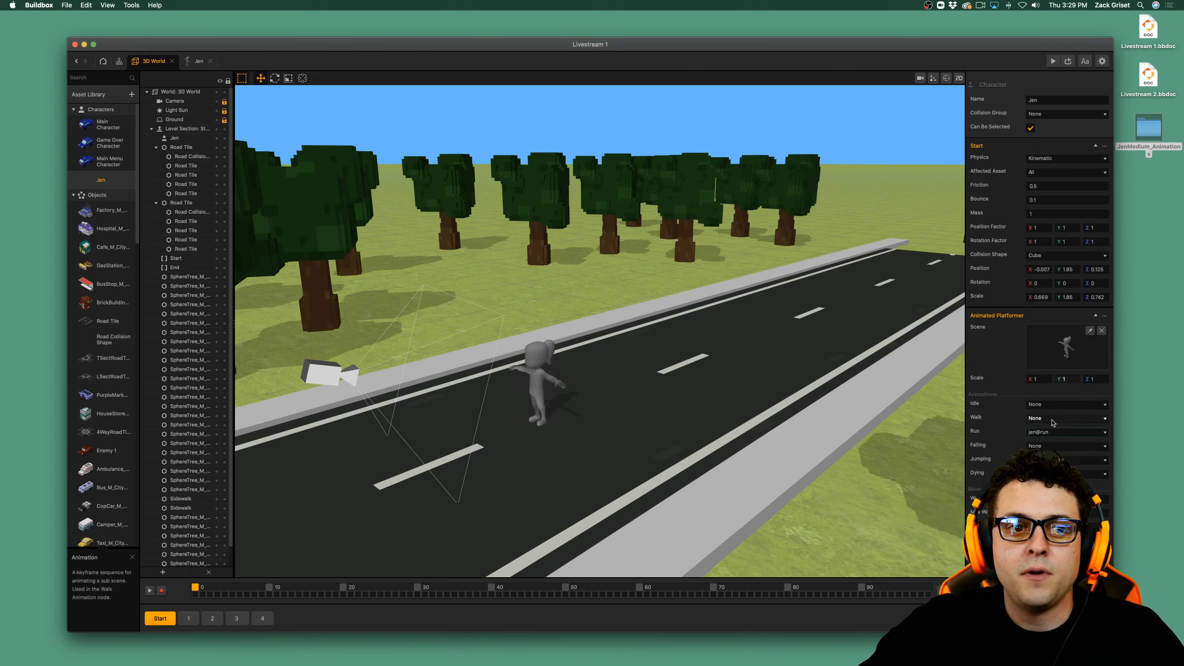
{"action": "left_click", "coordinate": [1067, 464]}
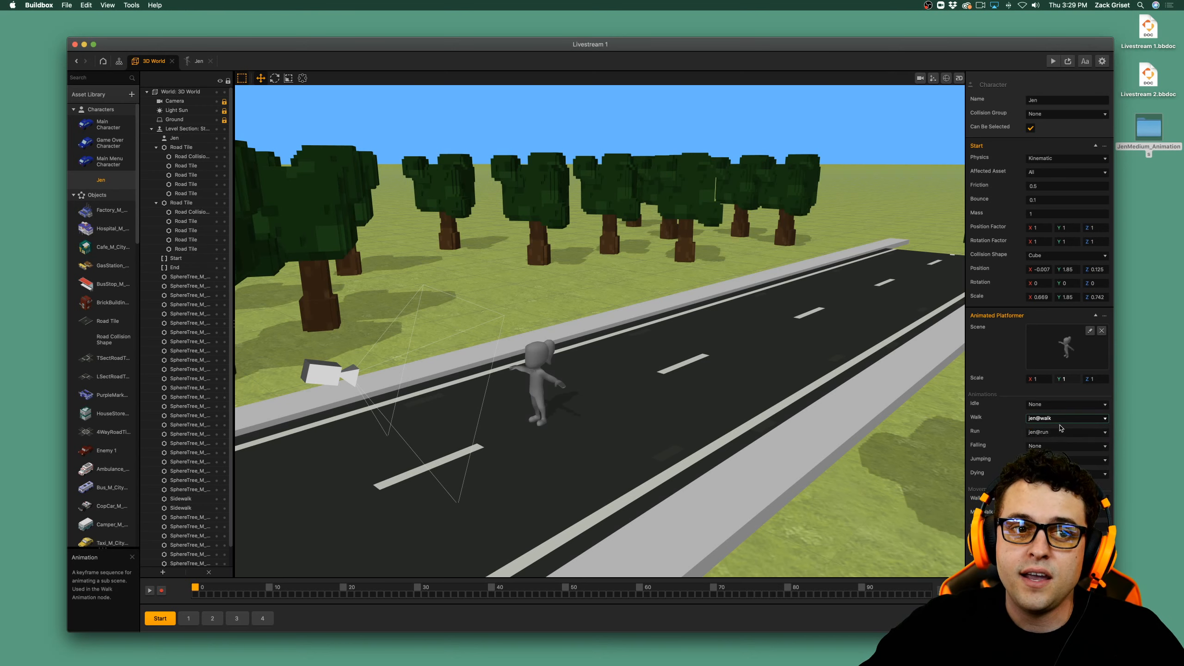
{"action": "left_click", "coordinate": [1065, 405]}
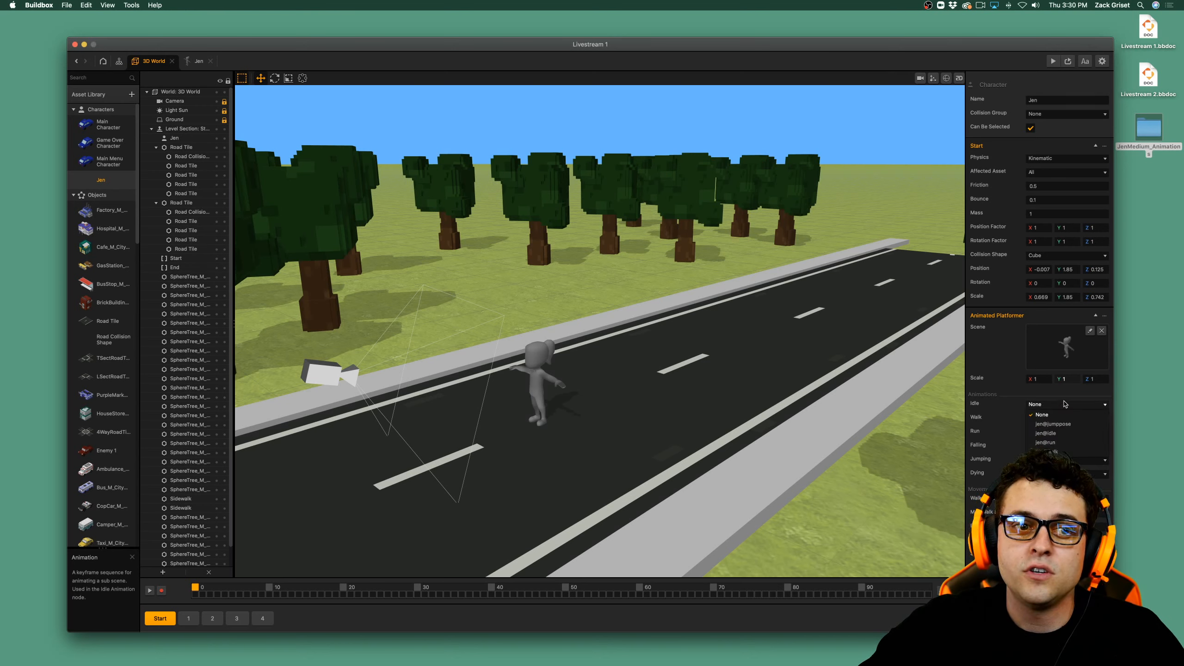
{"action": "left_click", "coordinate": [1069, 435]}
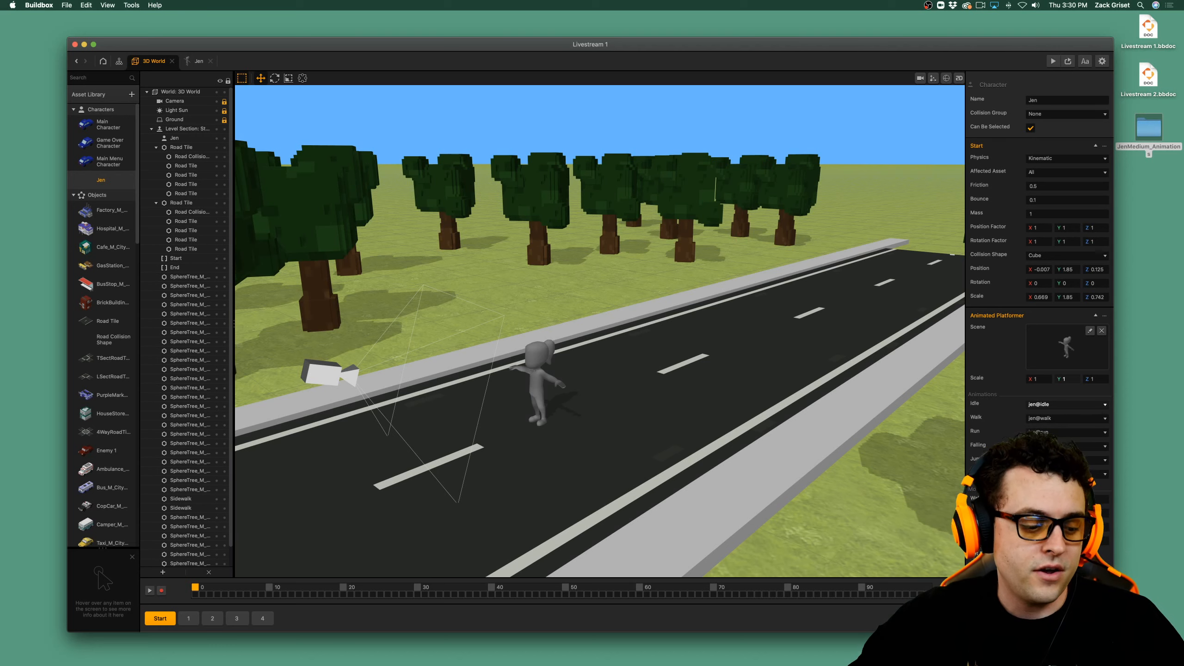
{"action": "key", "text": "super+s"}
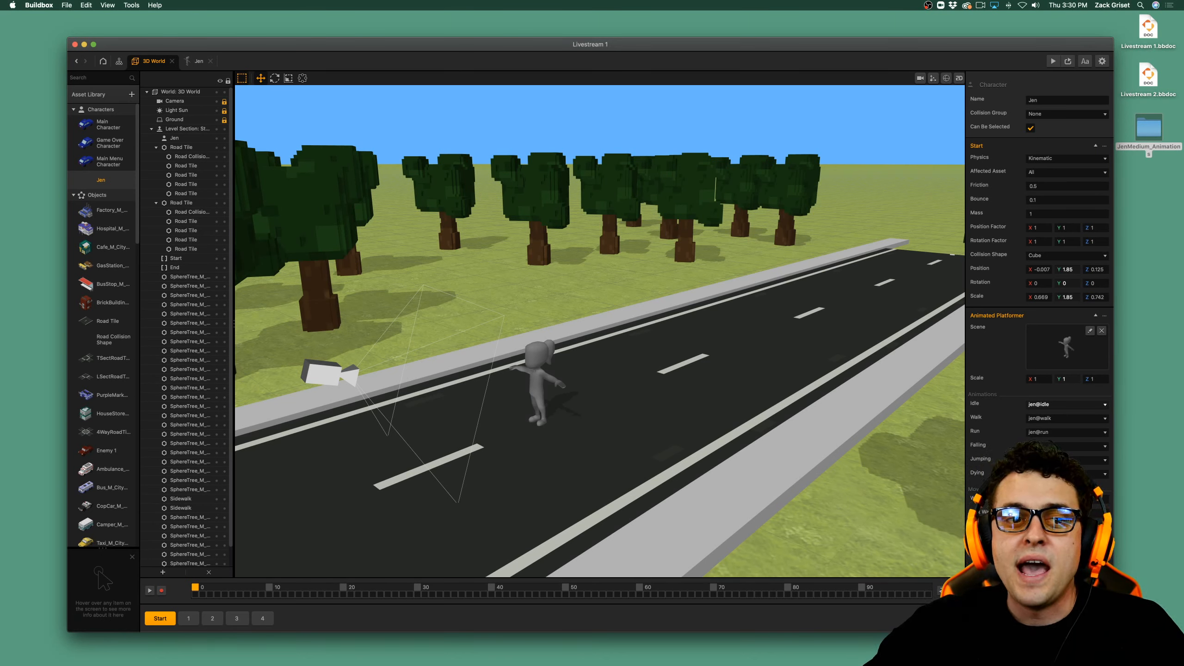
{"action": "left_click", "coordinate": [1040, 620]}
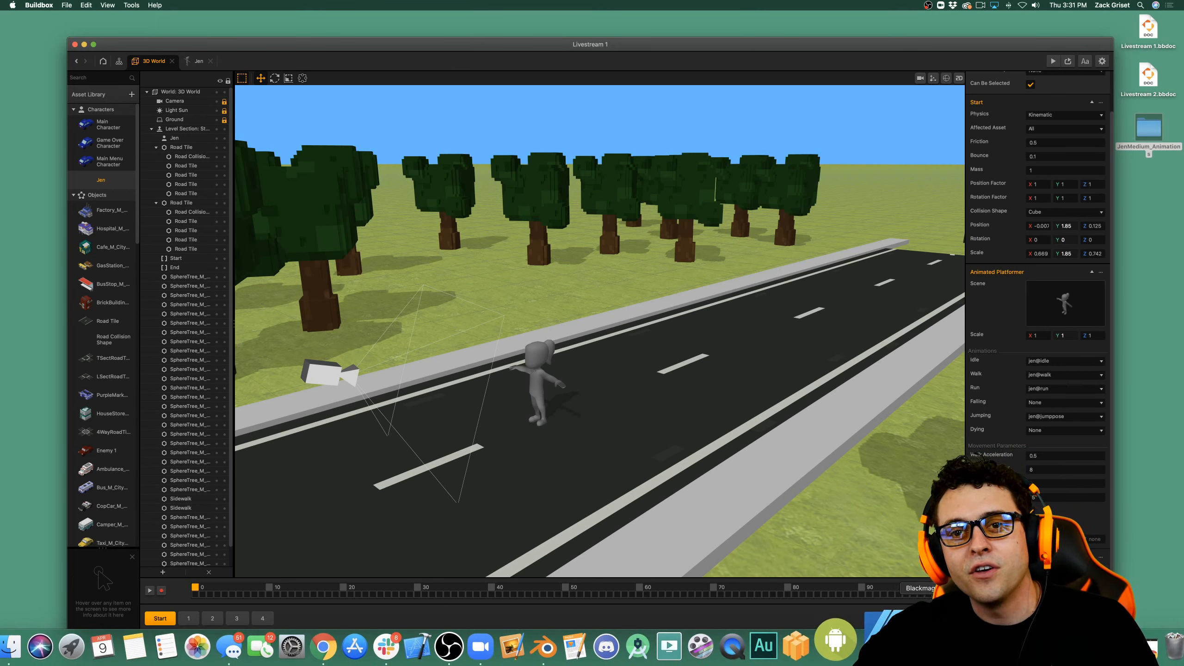
Open Jen's node graph, move the Animated Platformer and Platformer Keyboard Controls groups farther apart, and return to the 3D World.
{"action": "double_click", "coordinate": [101, 180]}
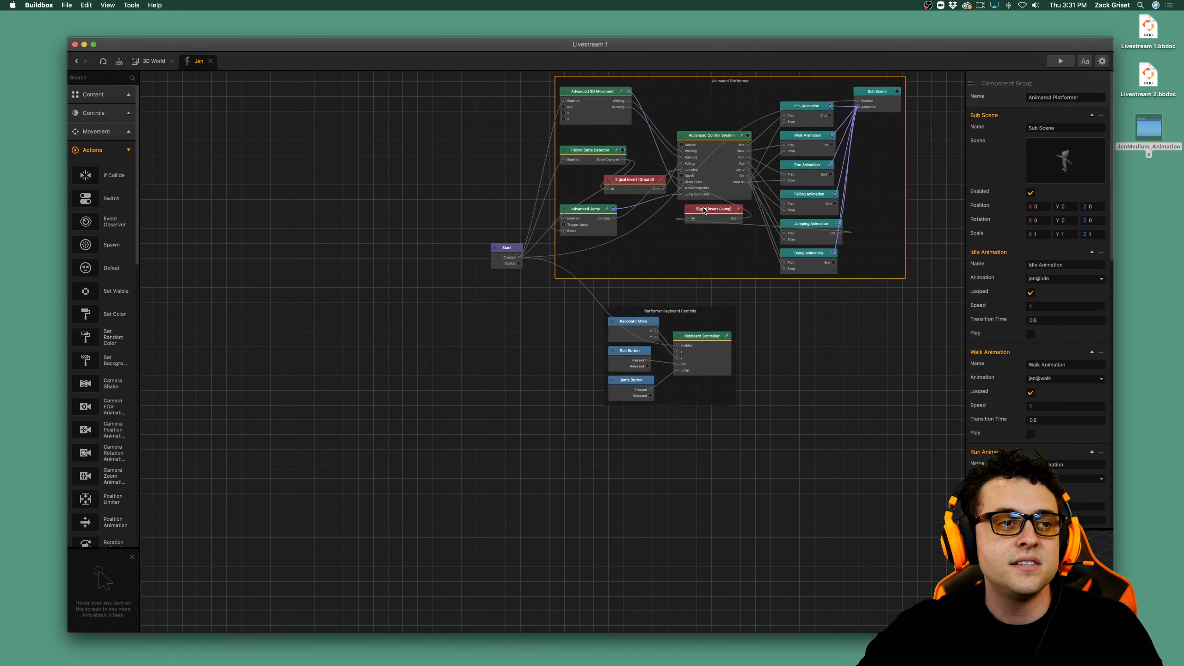
{"action": "scroll", "coordinate": [704, 211], "scroll_direction": "down", "scroll_amount": 3}
{"action": "middle_click_drag", "start_coordinate": [696, 251], "coordinate": [620, 316]}
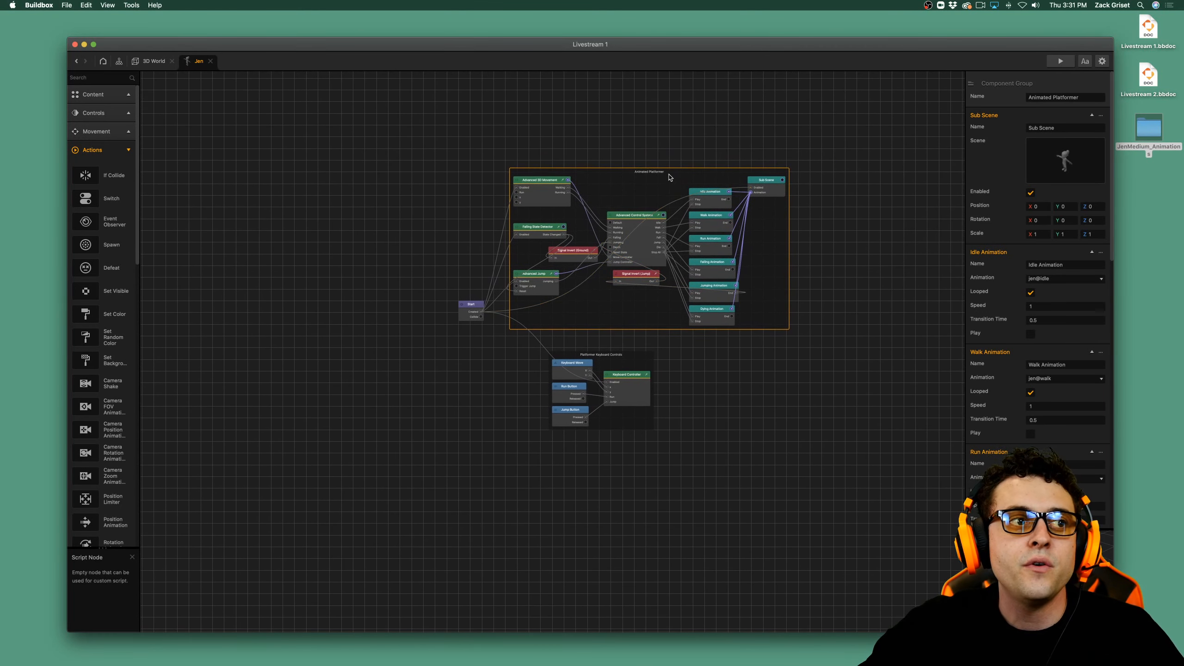
{"action": "left_click_drag", "start_coordinate": [670, 177], "coordinate": [765, 143]}
{"action": "left_click_drag", "start_coordinate": [601, 354], "coordinate": [677, 392]}
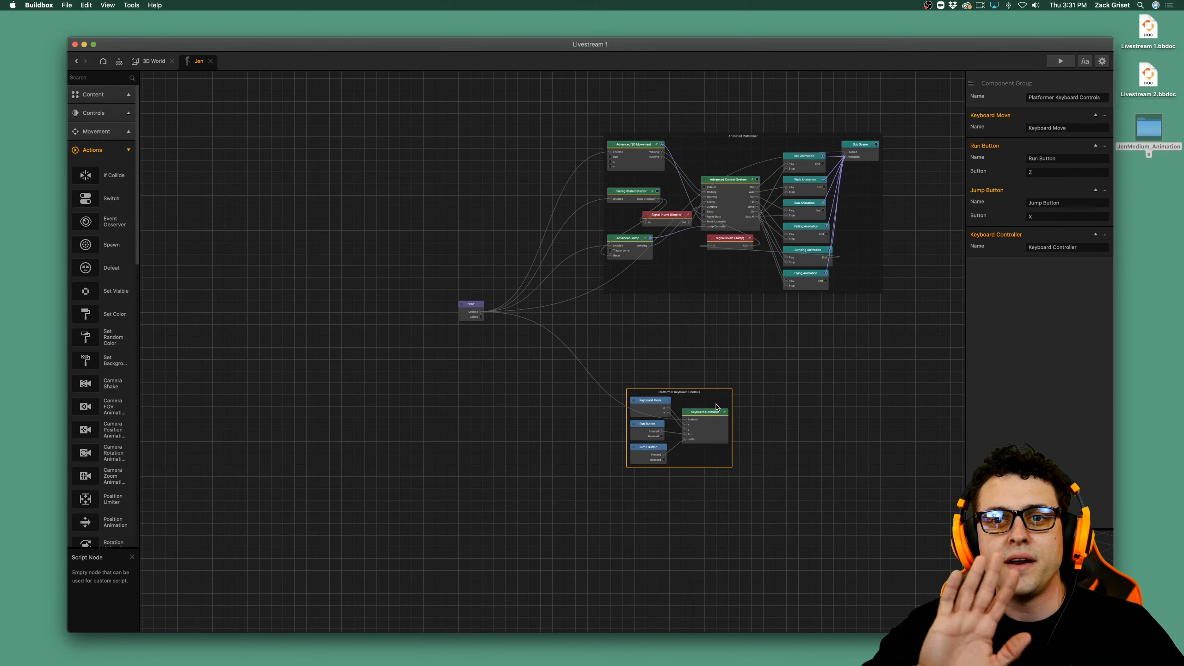
{"action": "left_click", "coordinate": [154, 61]}
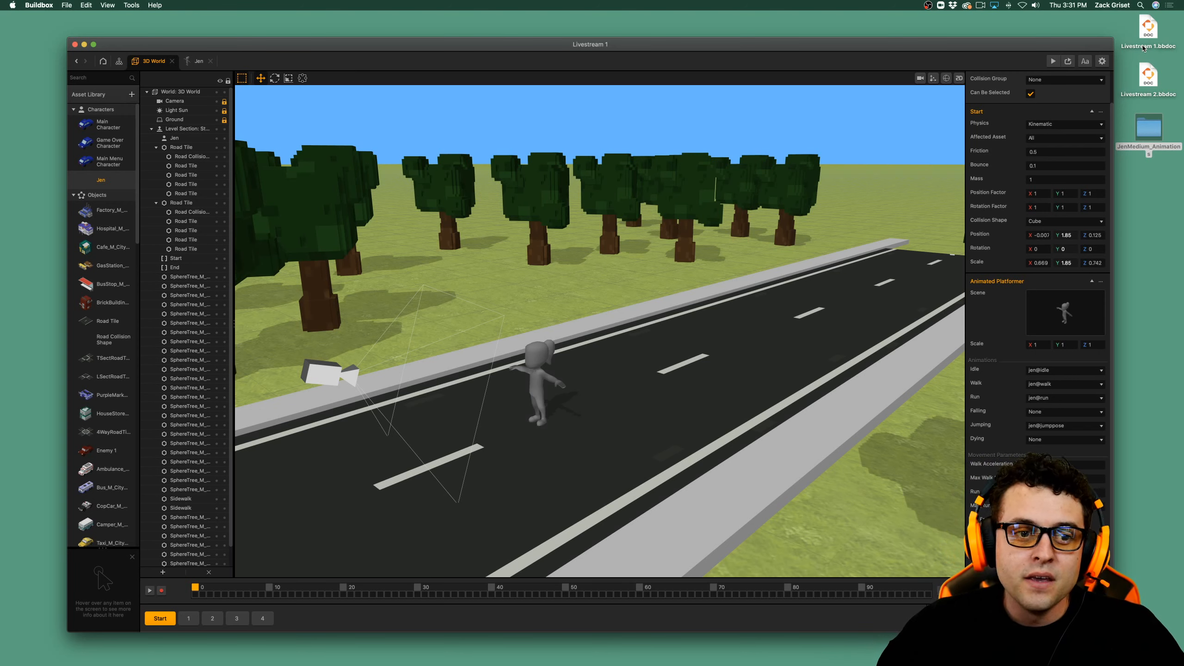
Preview the game and walk Jen back and forth across the road to check her idle and walk animations.
{"action": "scroll", "coordinate": [1040, 526], "scroll_direction": "down", "scroll_amount": 1}
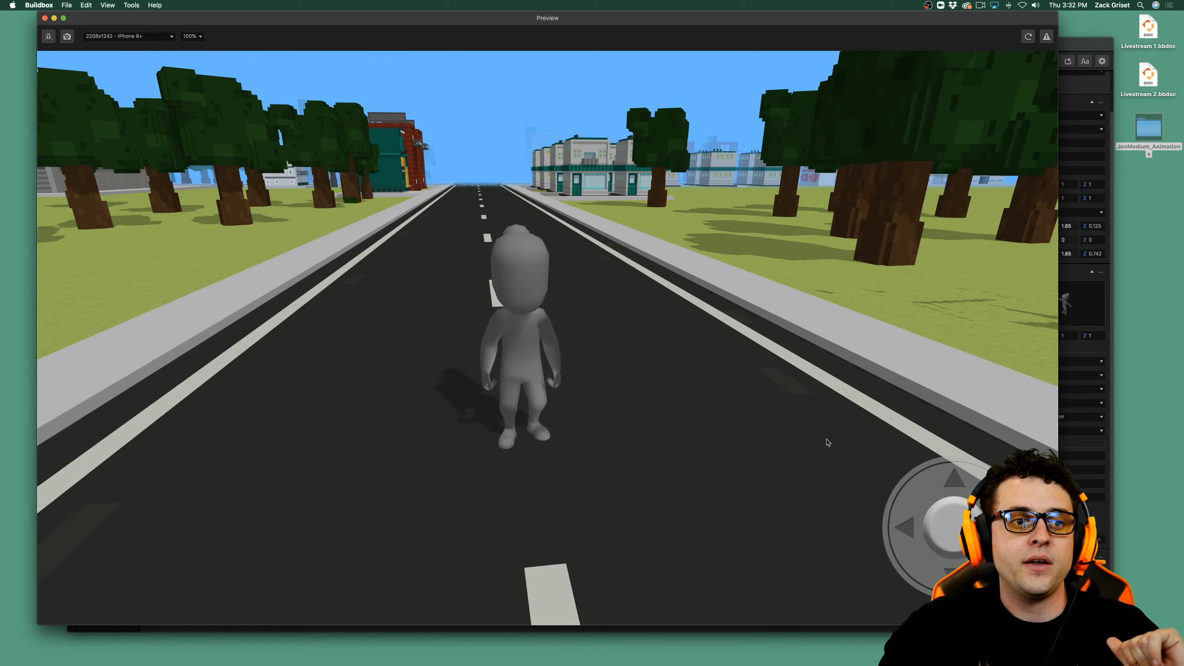
{"action": "key", "text": "w"}
{"action": "key", "text": "d"}
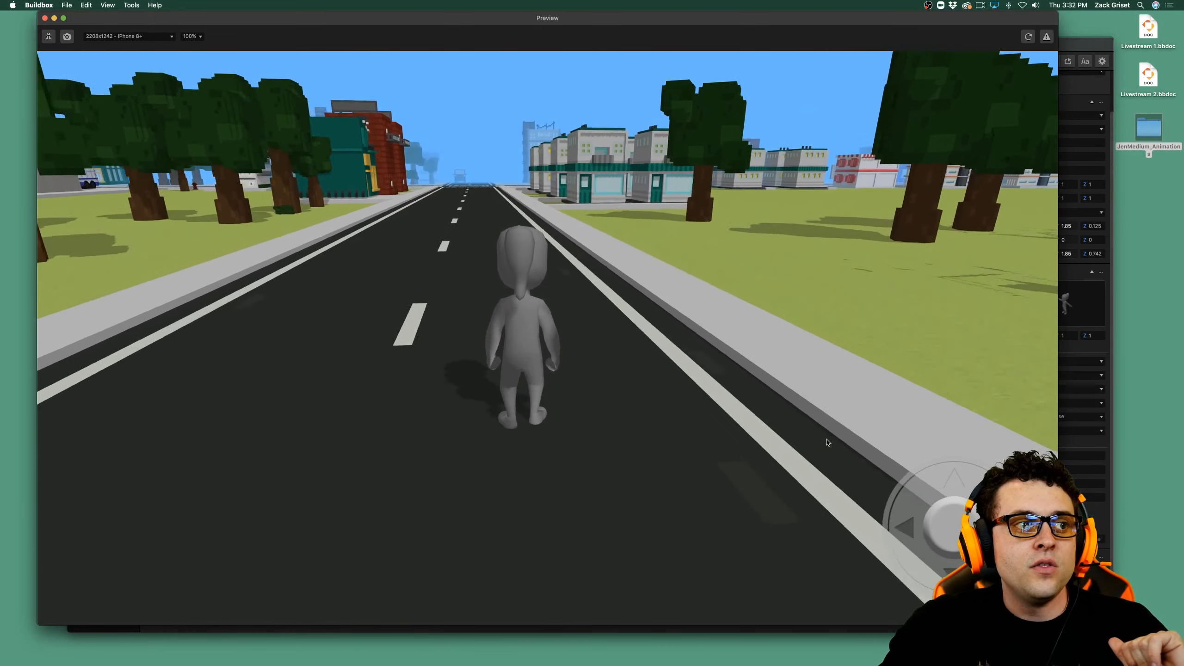
{"action": "key", "text": "a"}
{"action": "key", "text": "s"}
{"action": "key", "text": "a"}
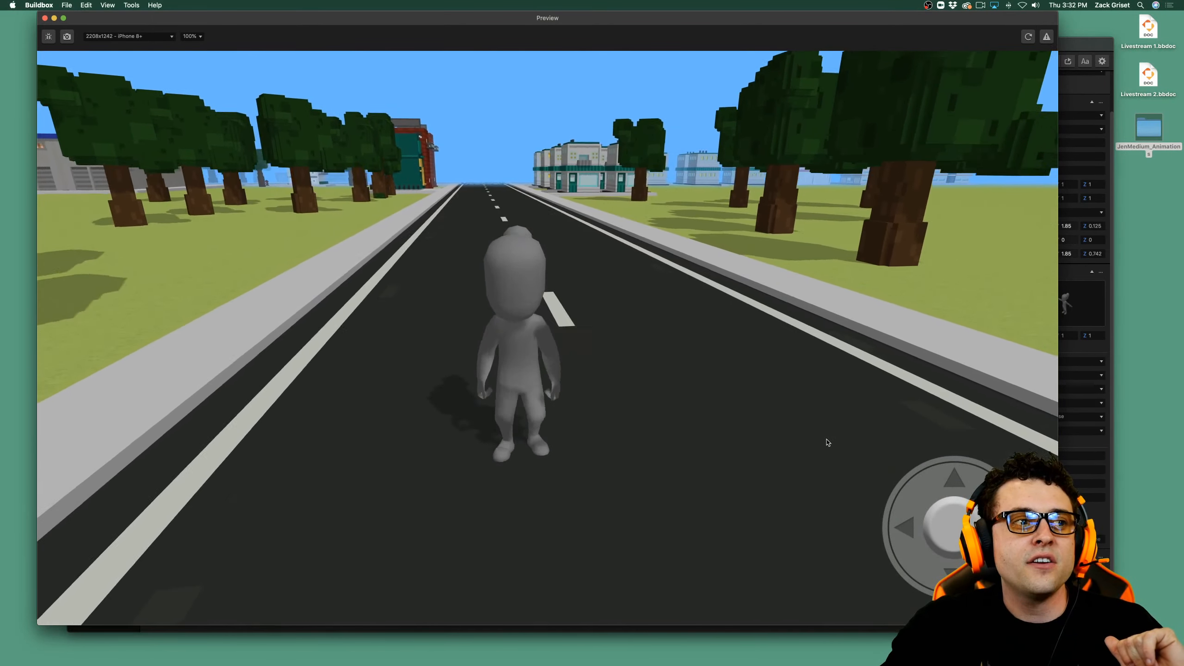
{"action": "key", "text": "w"}
{"action": "key", "text": "d"}
{"action": "key", "text": "a"}
{"action": "key", "text": "d"}
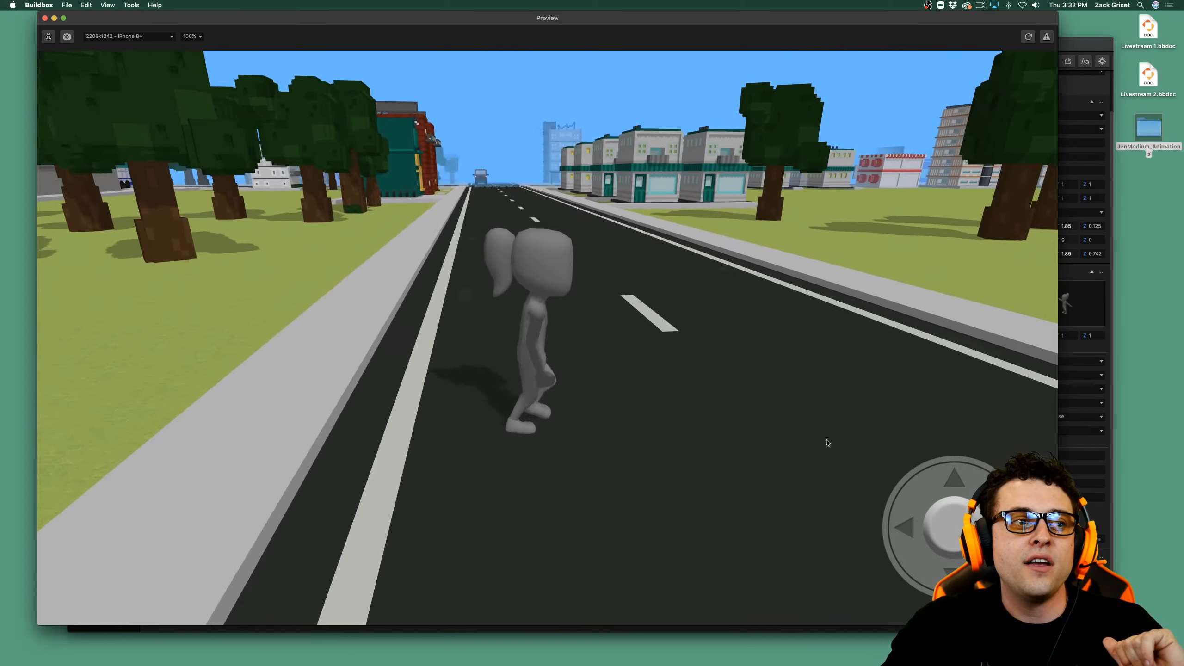
{"action": "key", "text": "s"}
{"action": "key", "text": "a"}
{"action": "key", "text": "d"}
{"action": "key", "text": "a"}
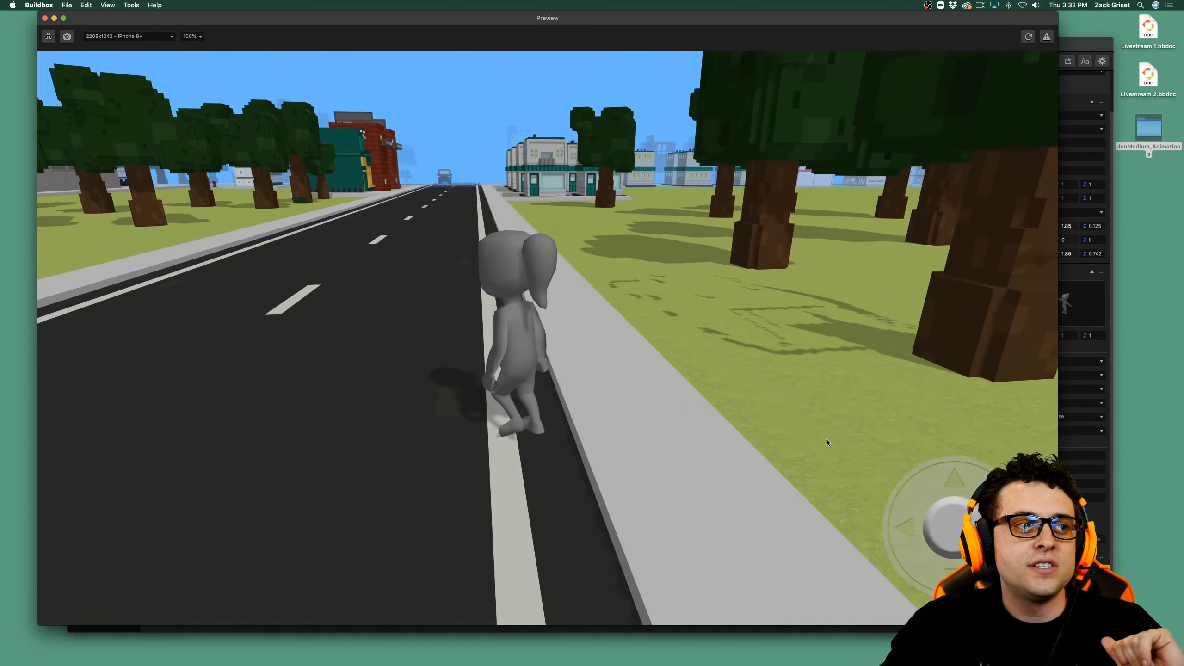
{"action": "key", "text": "s"}
{"action": "key", "text": "d"}
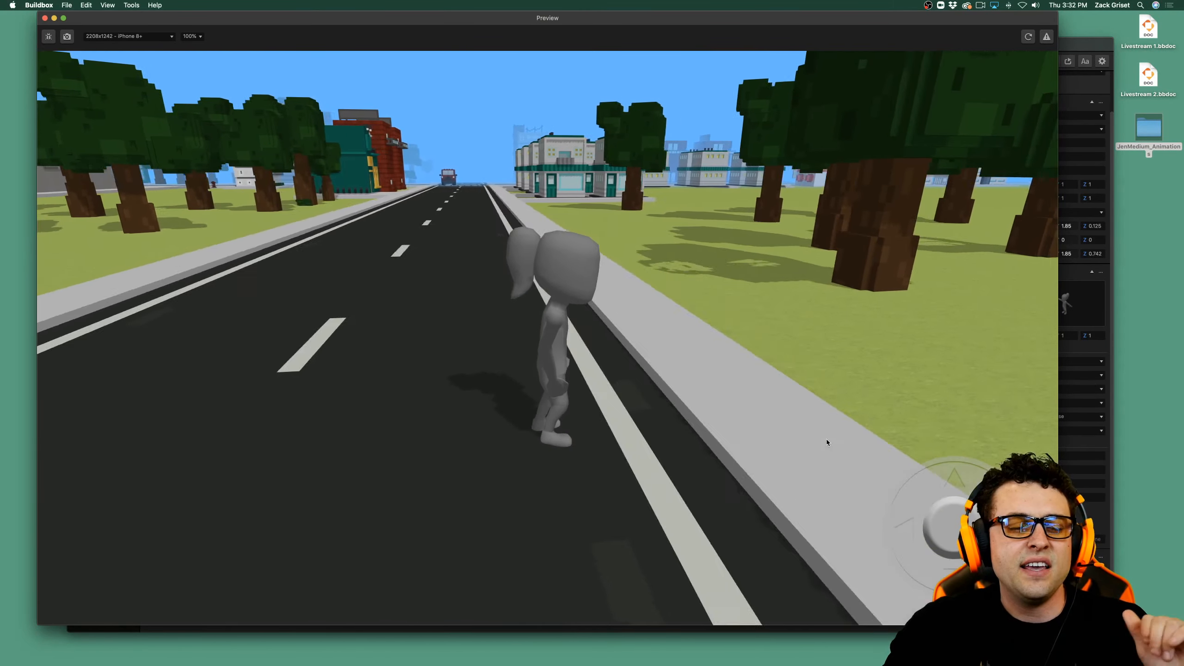
{"action": "key", "text": "w"}
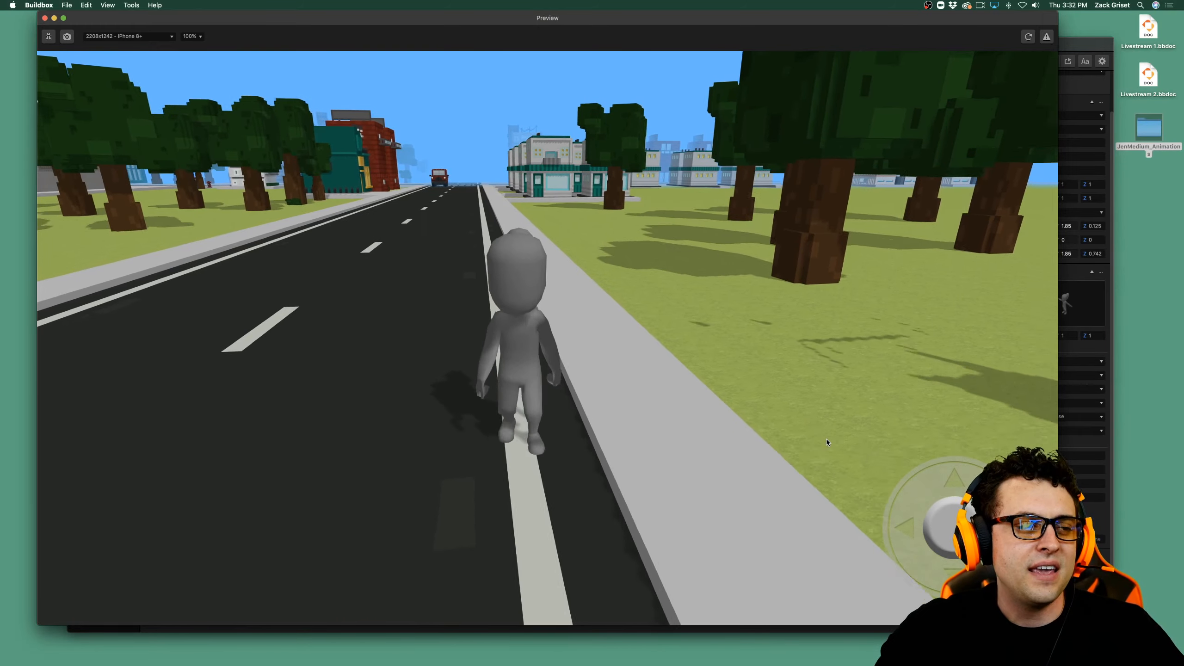
Run Jen down the street past the red truck and the crossing to check her run animation, and close the preview.
{"action": "key", "text": "w"}
{"action": "key", "text": "d"}
{"action": "key", "text": "a"}
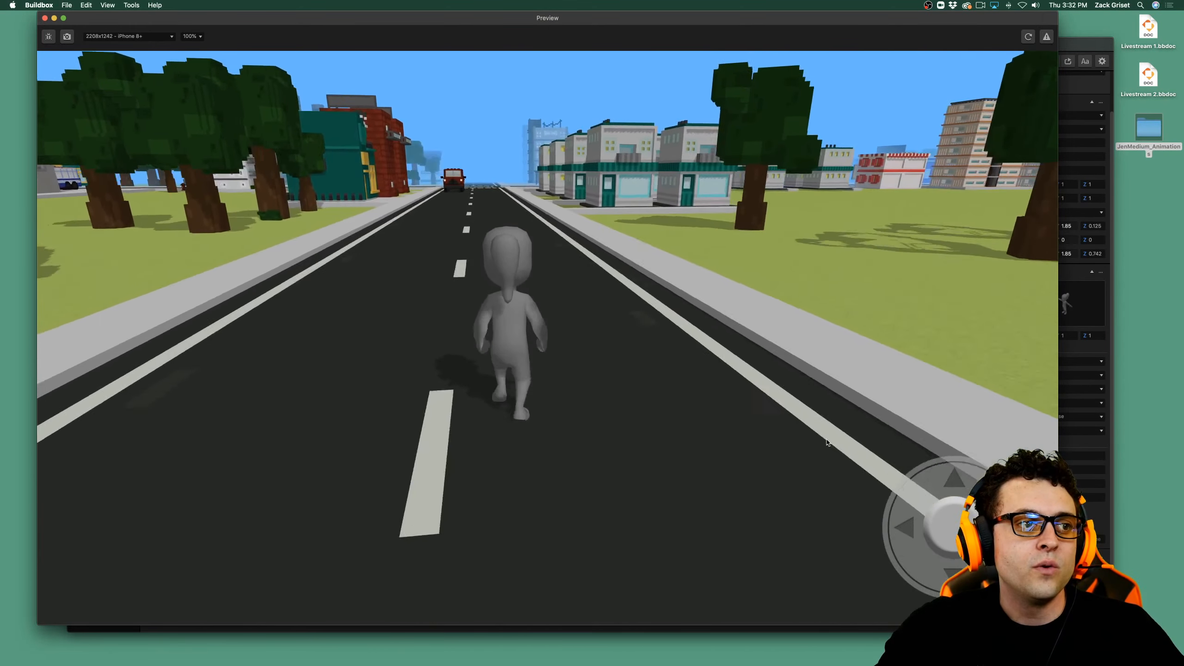
{"action": "key", "text": "d"}
{"action": "key", "text": "w"}
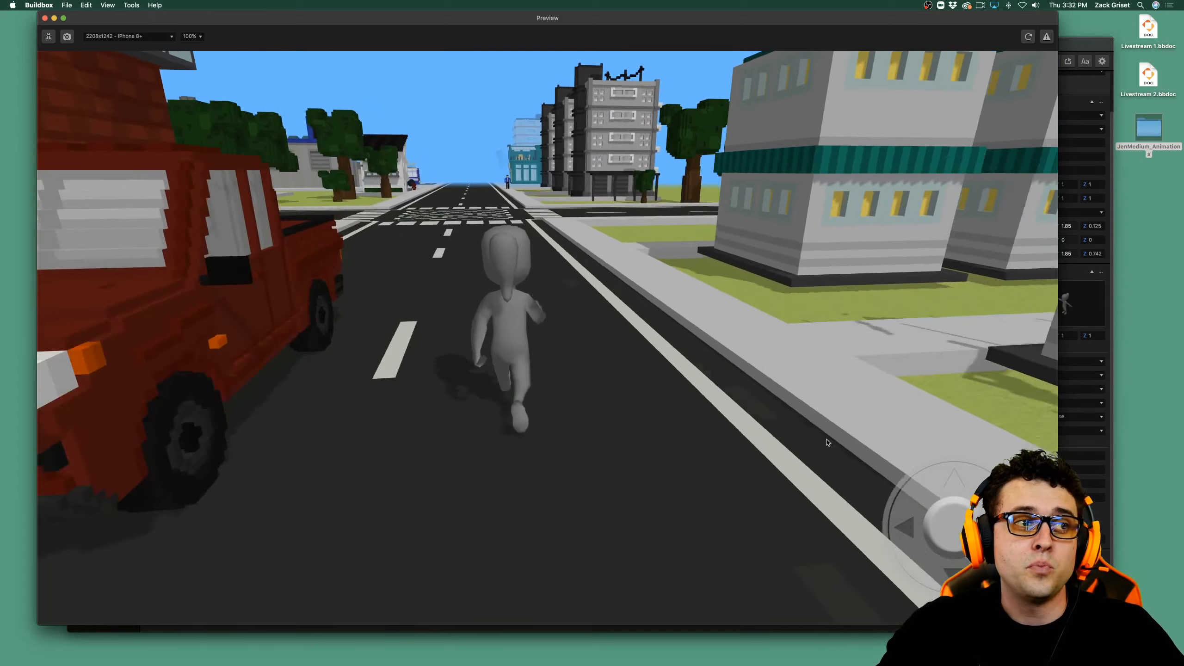
{"action": "key", "text": "a"}
{"action": "key", "text": "w"}
{"action": "key", "text": "d"}
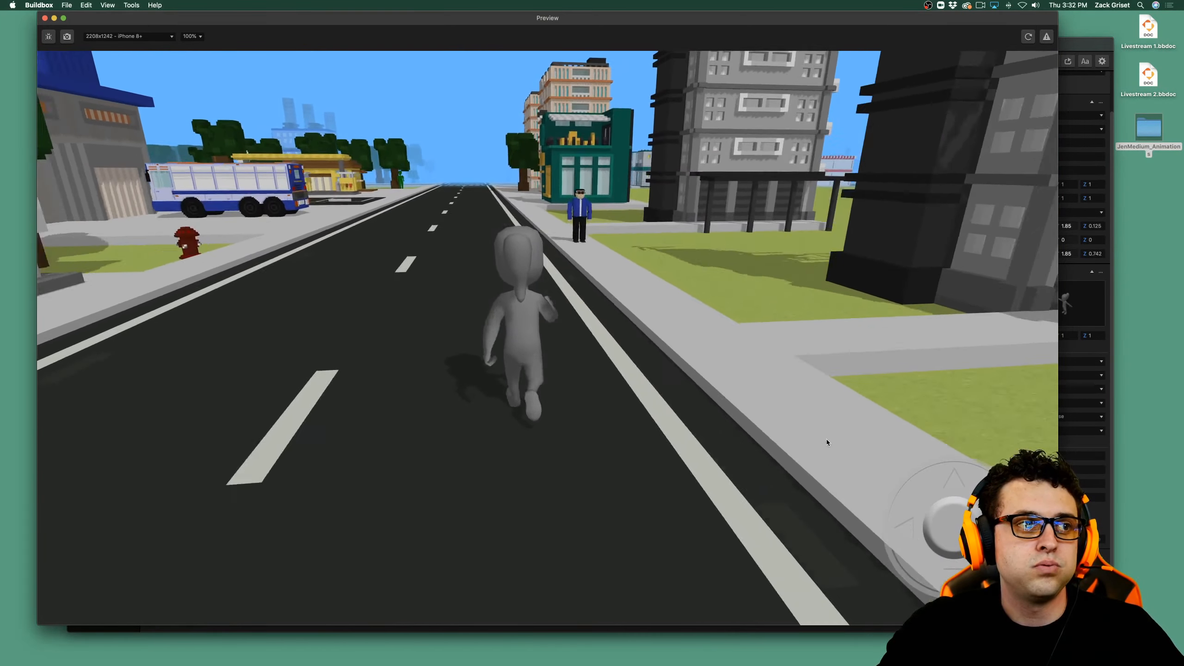
{"action": "key", "text": "a"}
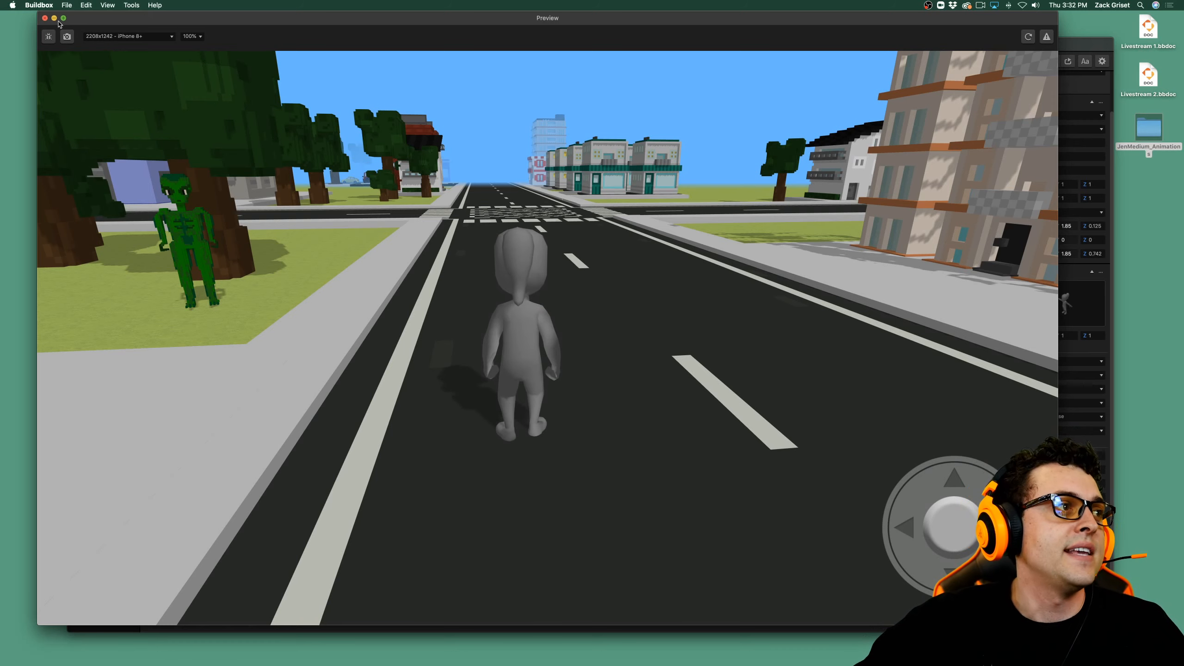
{"action": "left_click", "coordinate": [45, 18]}
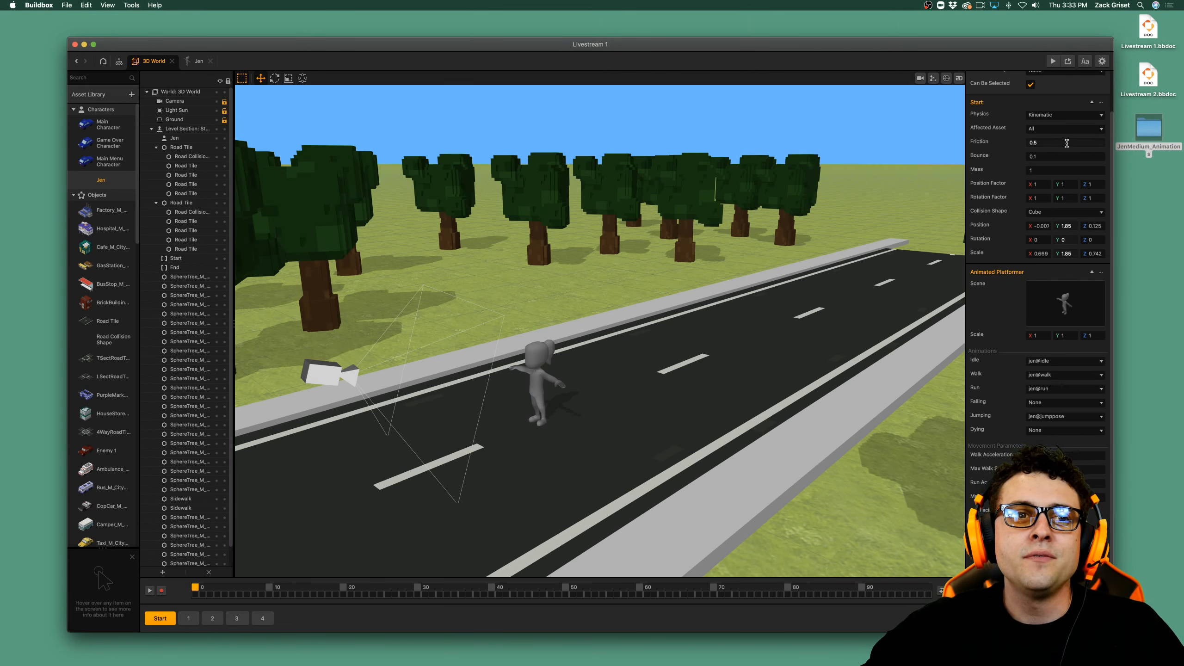
Set the Jen character's Friction to 4.
{"action": "left_click", "coordinate": [1063, 142]}
{"action": "key", "text": "BackSpace"}
{"action": "key", "text": "BackSpace"}
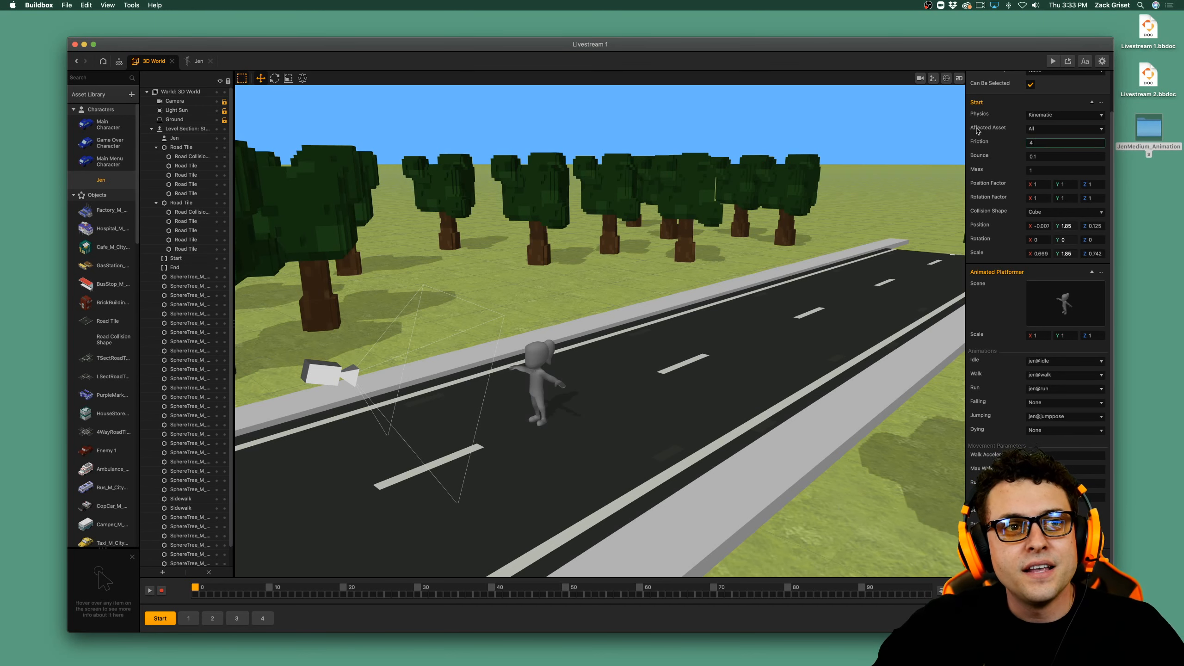
{"action": "left_click", "coordinate": [1013, 144]}
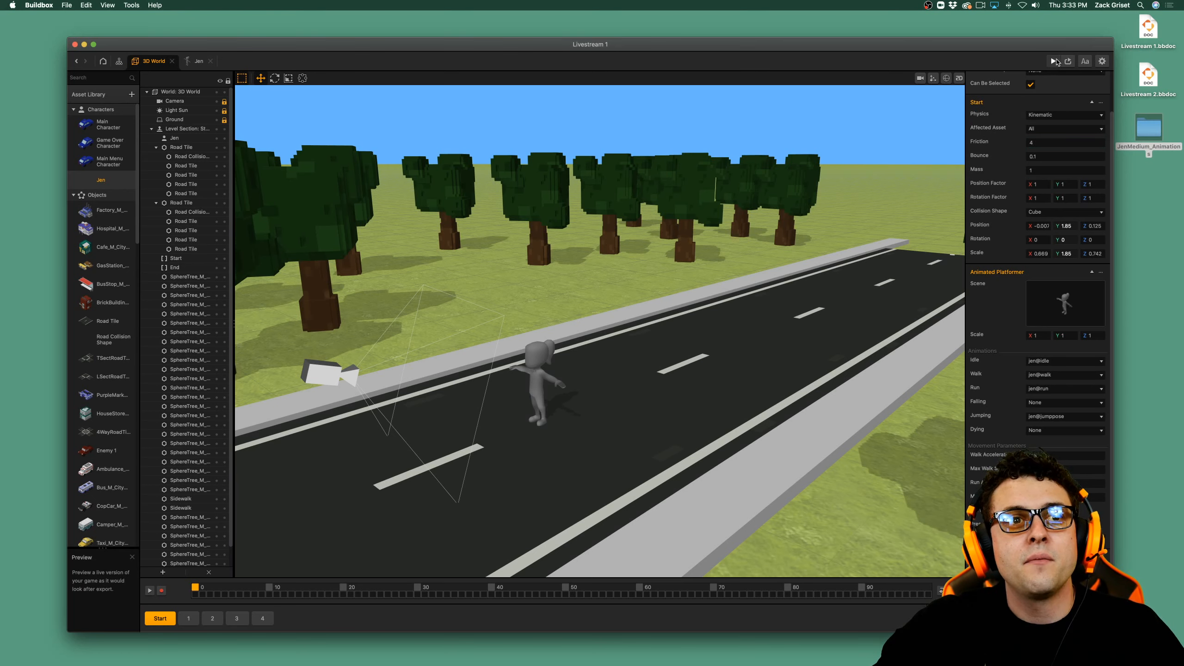
Preview the game again and walk Jen in every direction on the road to test the new friction.
{"action": "left_click", "coordinate": [1055, 61]}
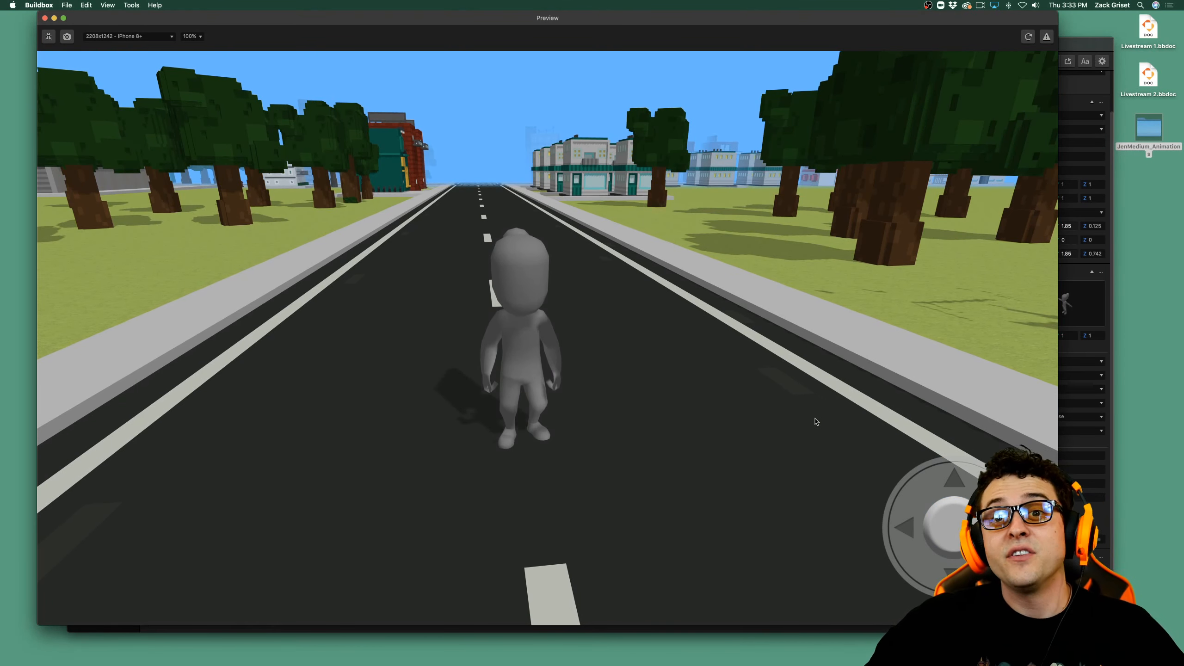
{"action": "key", "text": "Up"}
{"action": "key", "text": "Right"}
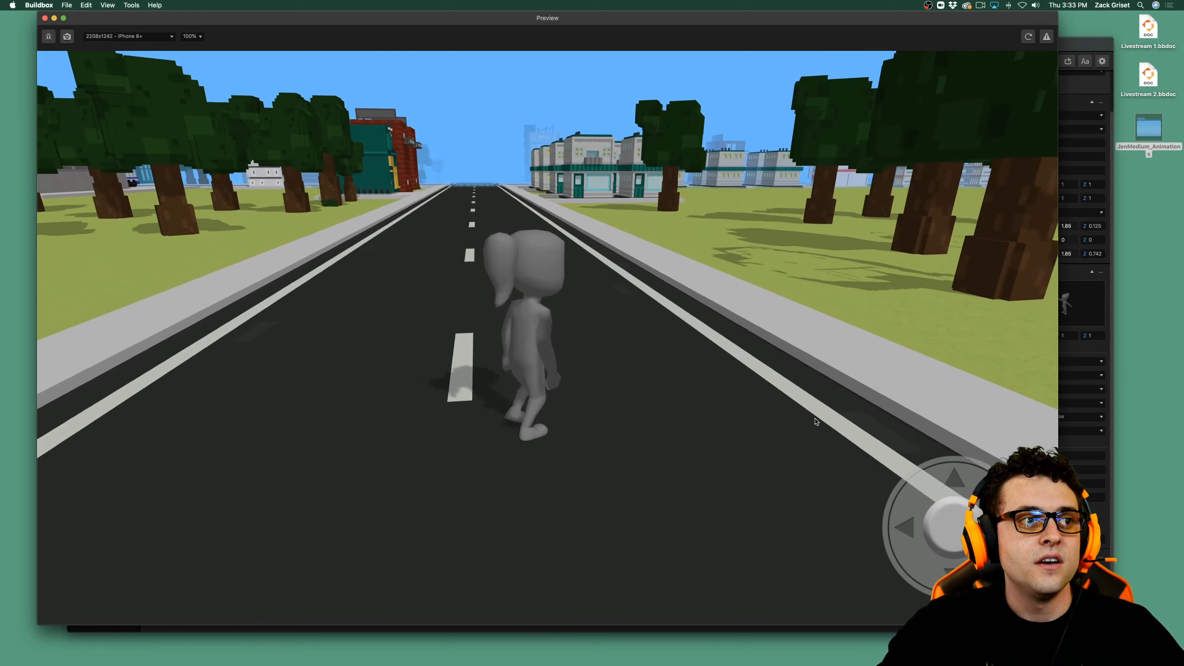
{"action": "key", "text": "Left"}
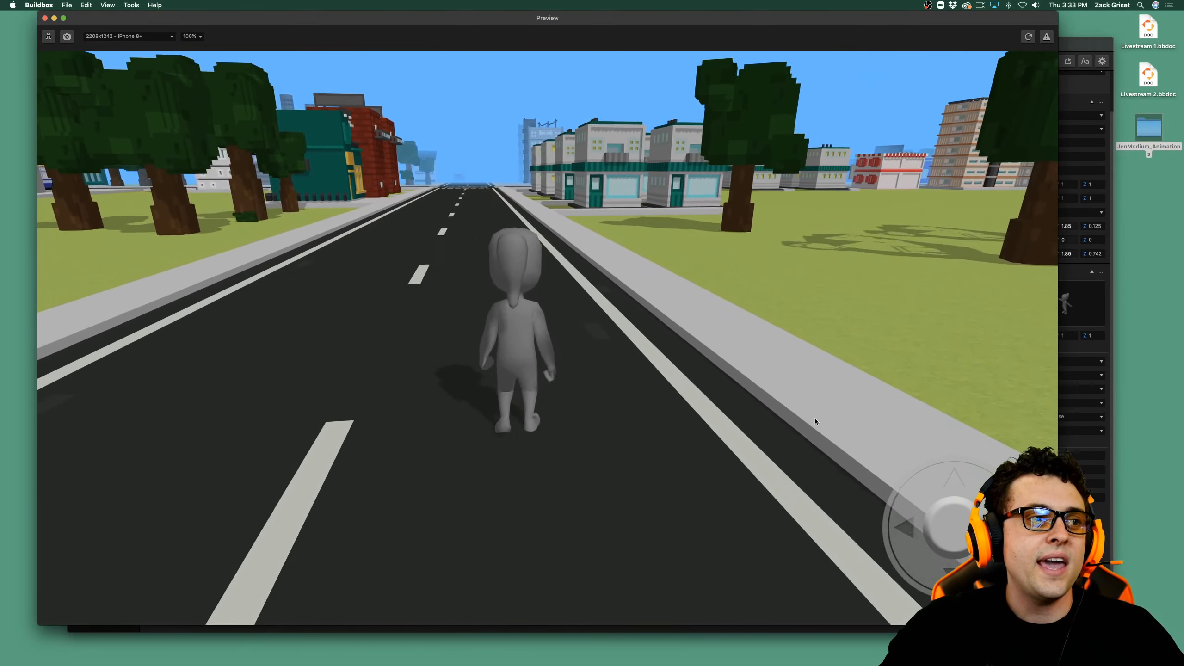
{"action": "key", "text": "Down"}
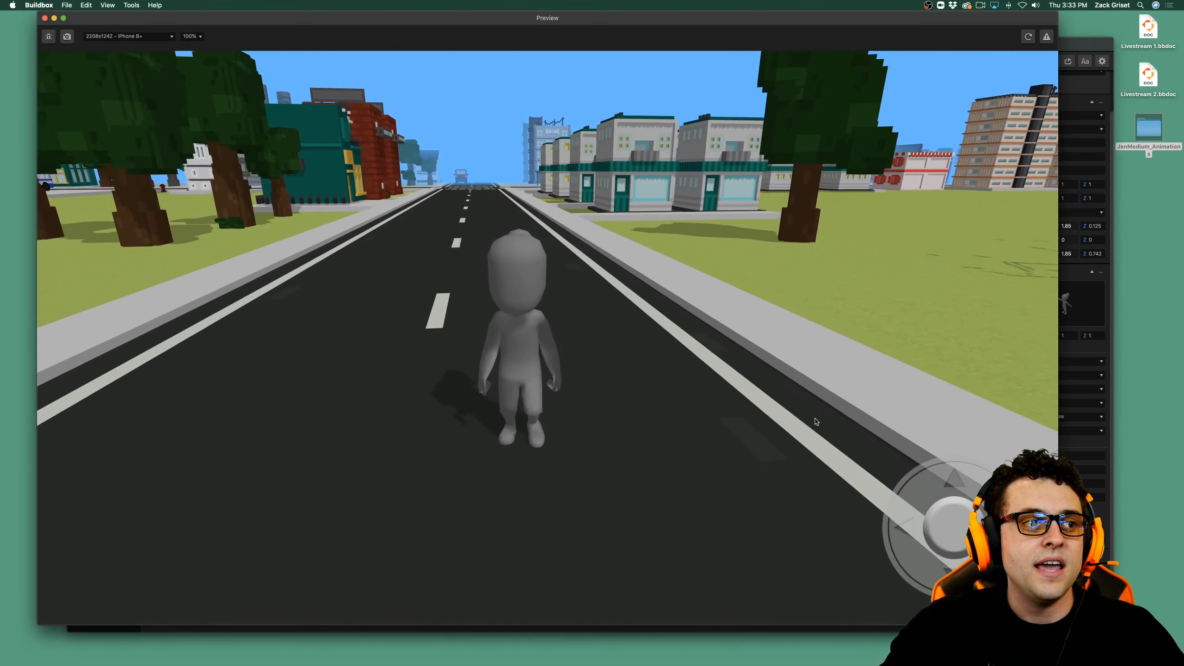
{"action": "key", "text": "Up"}
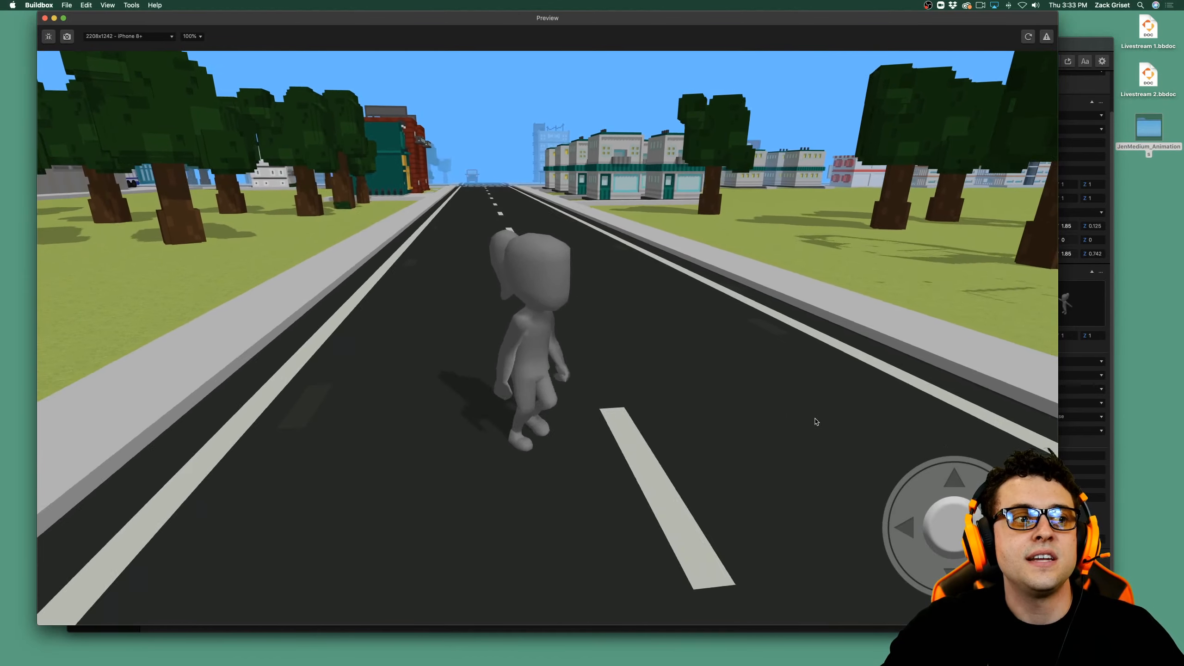
{"action": "key", "text": "Down"}
{"action": "key", "text": "Up"}
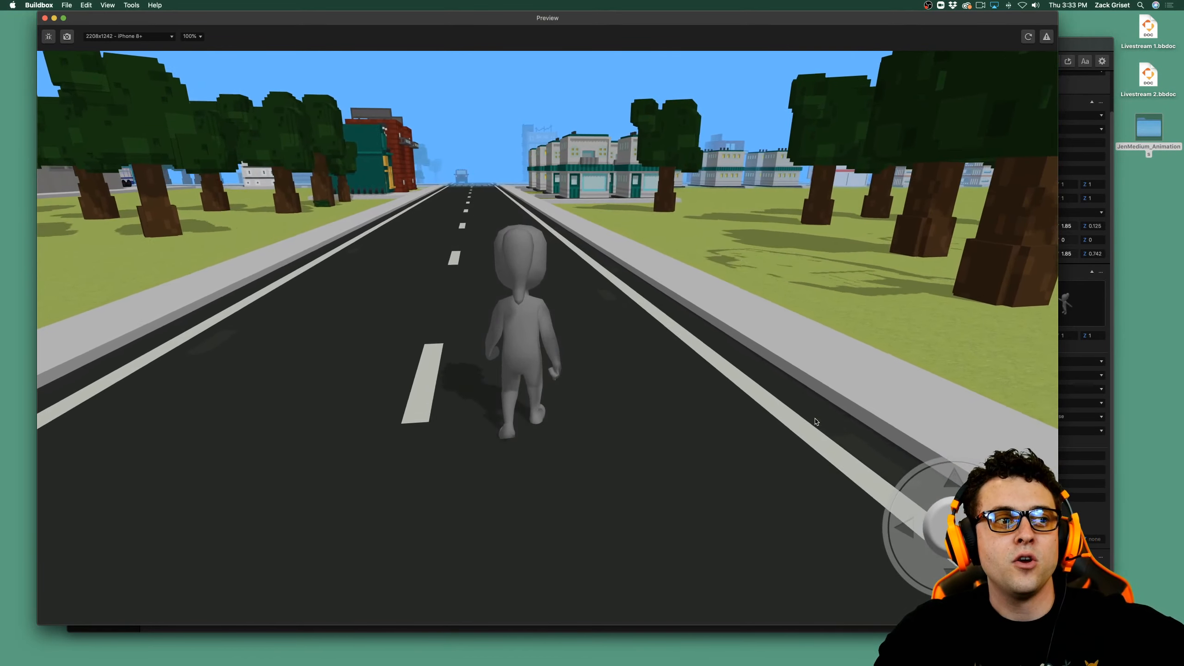
{"action": "key", "text": "Left"}
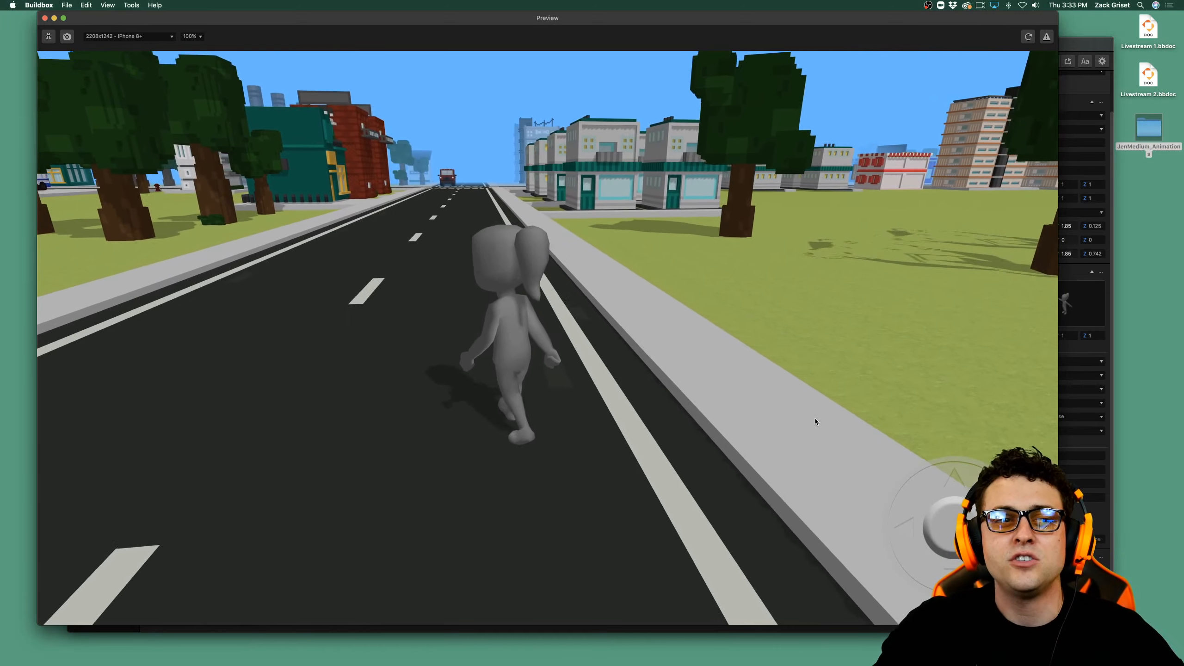
{"action": "key", "text": "Up"}
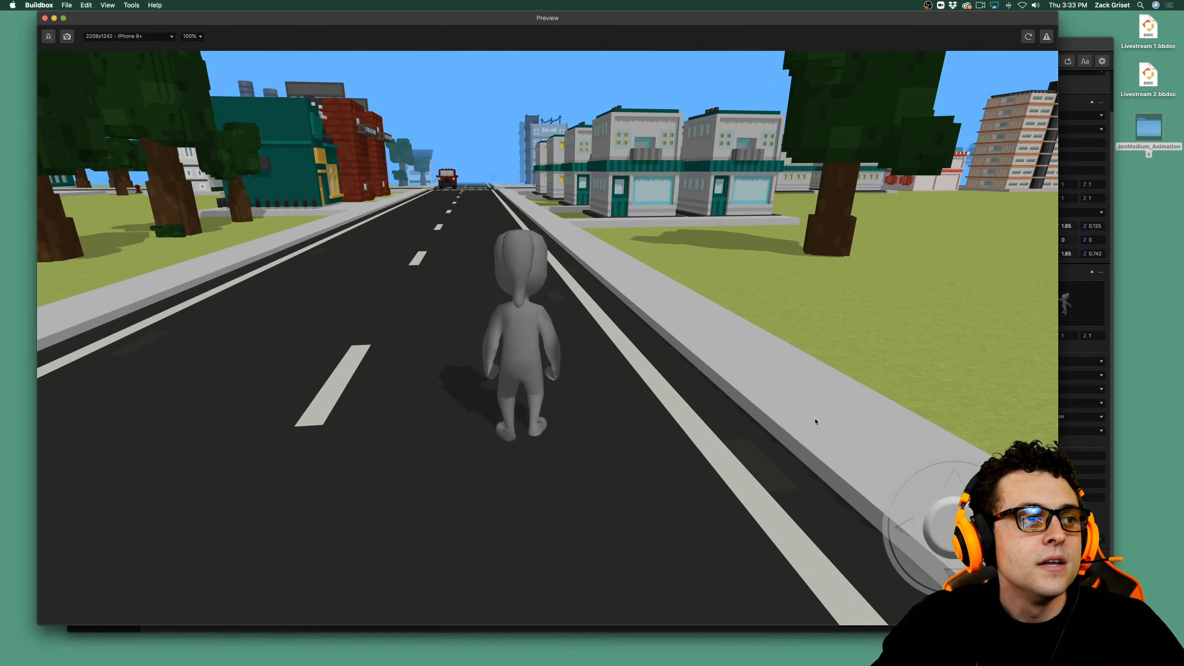
Move Jen through the crosswalk intersection, make her jump near the side street, and walk her farther along the road.
{"action": "key", "text": "Up"}
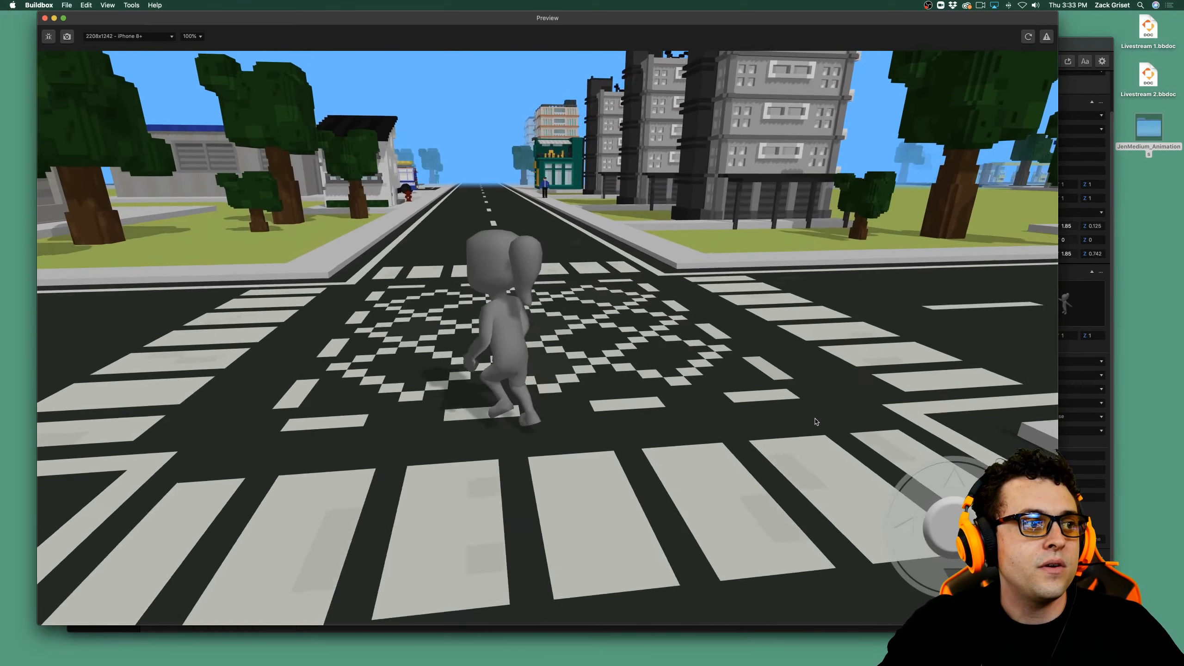
{"action": "key", "text": "Left"}
{"action": "key", "text": "Right"}
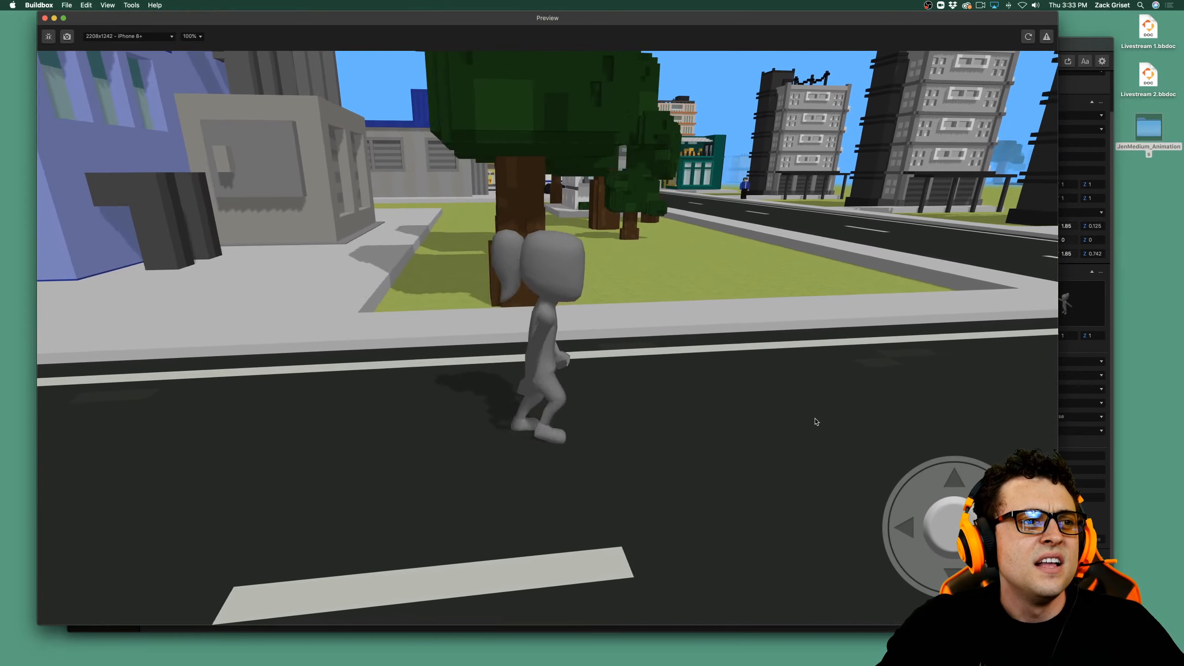
{"action": "key", "text": "space"}
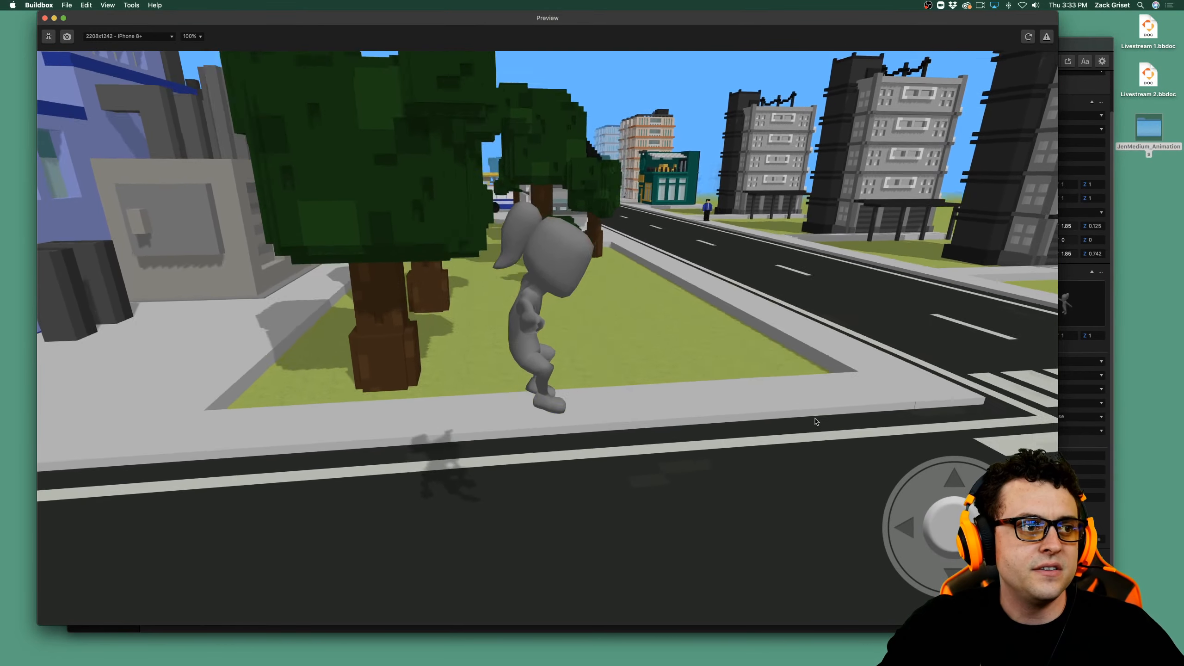
{"action": "key", "text": "Right"}
{"action": "key", "text": "Up"}
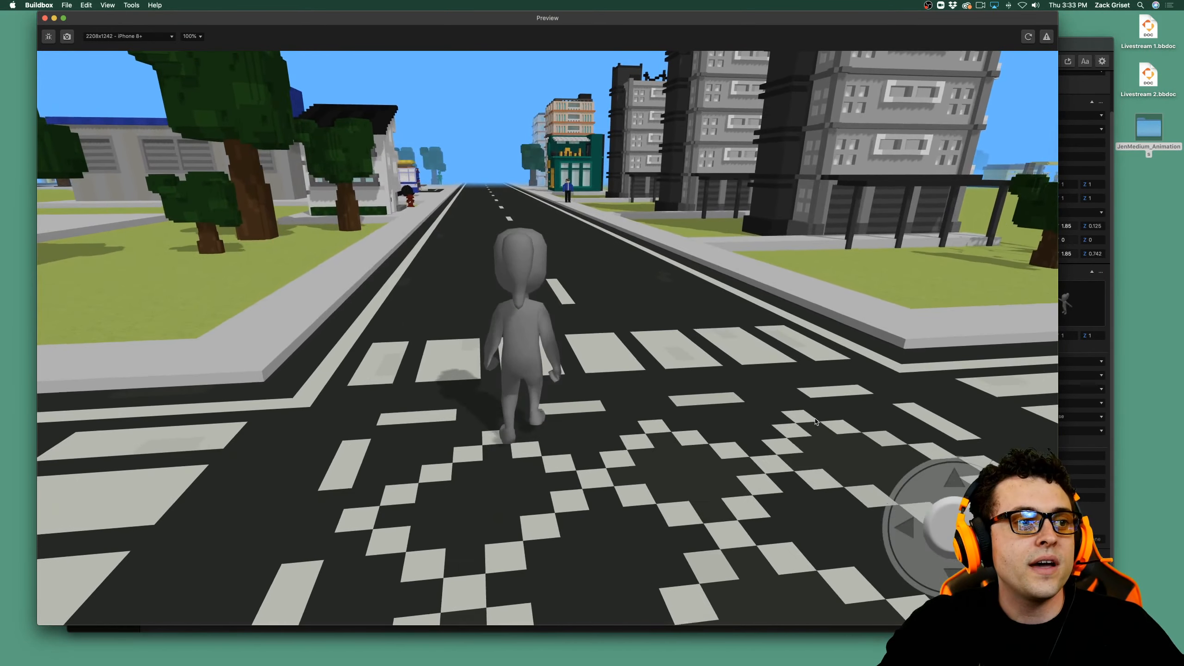
{"action": "key", "text": "Up"}
{"action": "key", "text": "Down"}
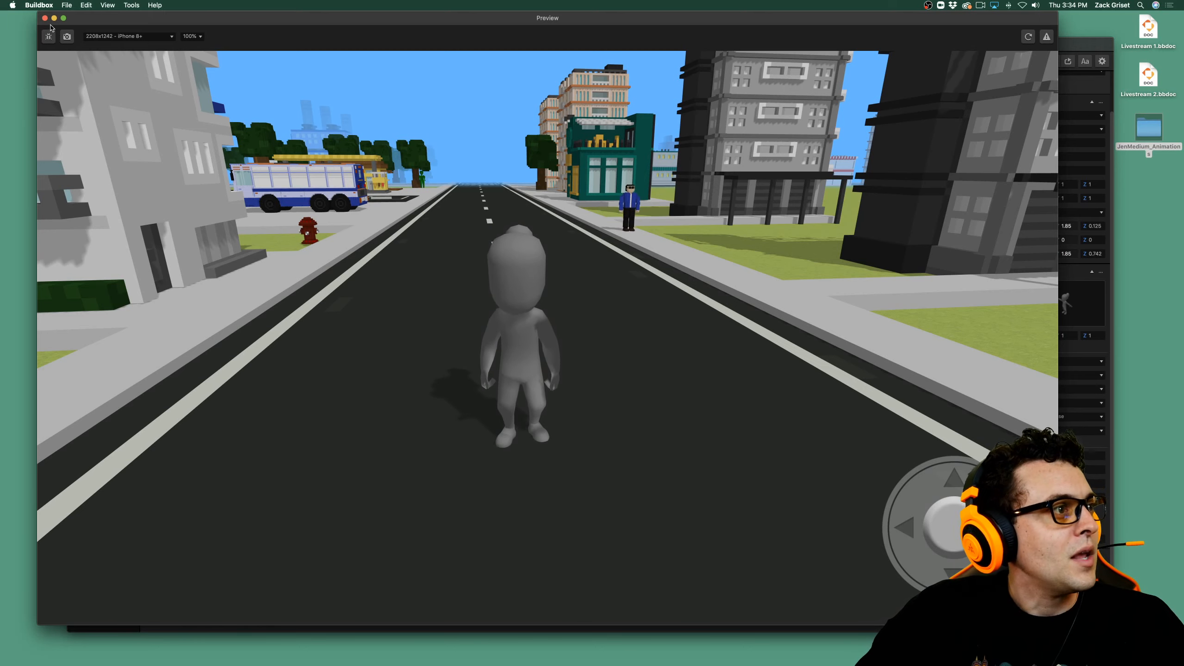
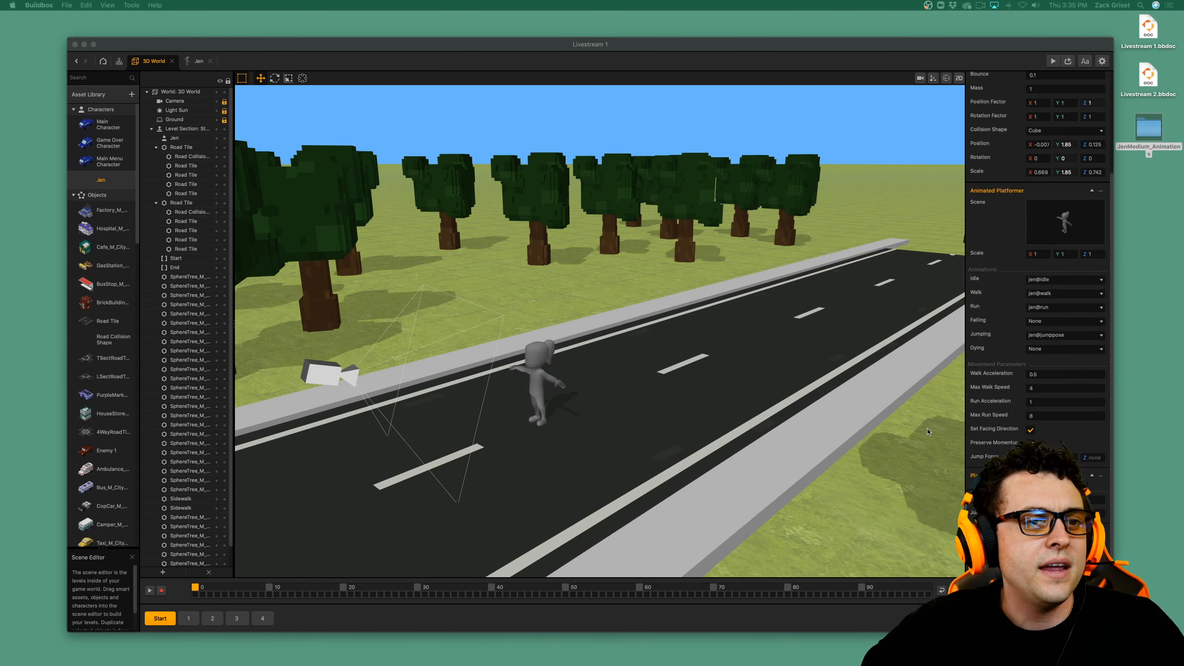
Preview the game, walk Jen along the road in every direction, and close the preview.
{"action": "left_click", "coordinate": [1053, 61]}
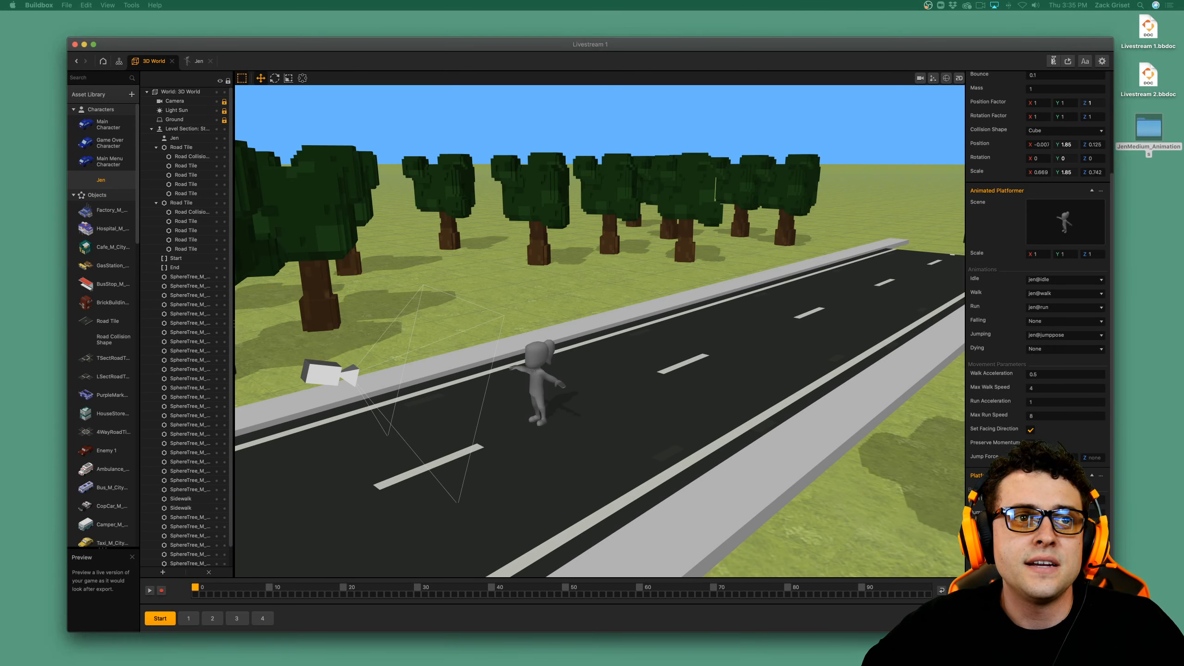
{"action": "left_click", "coordinate": [1053, 61]}
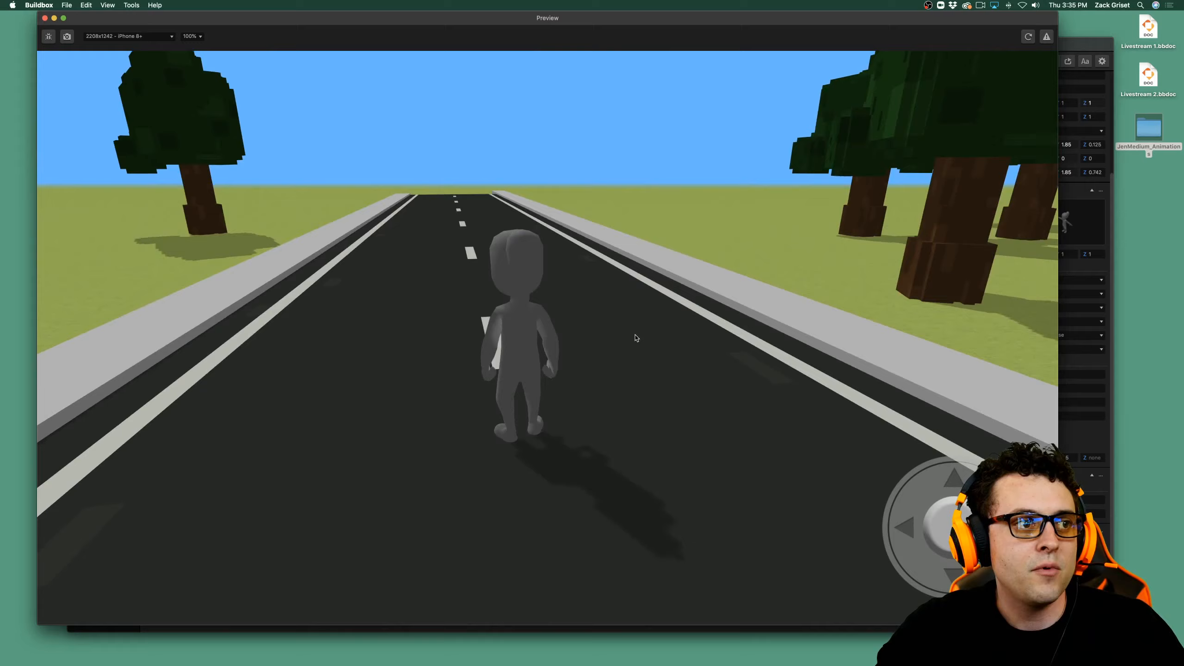
{"action": "key", "text": "Left"}
{"action": "key", "text": "Up"}
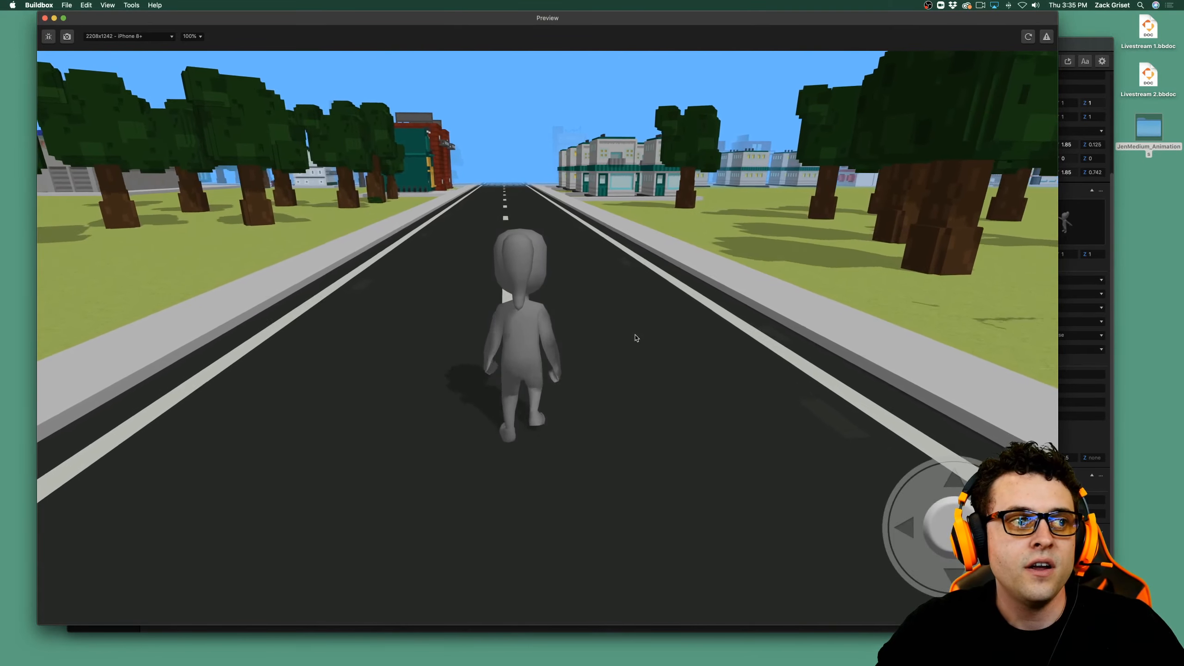
{"action": "key", "text": "Left"}
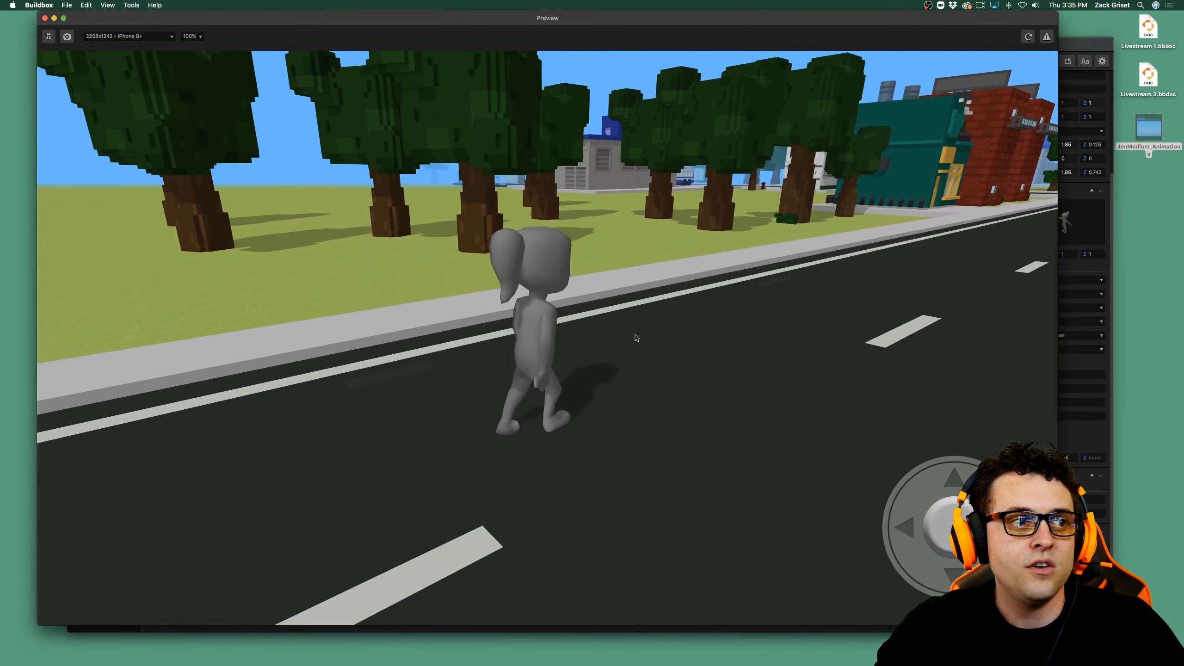
{"action": "key", "text": "Right"}
{"action": "key", "text": "Up"}
{"action": "key", "text": "Right"}
{"action": "key", "text": "Down"}
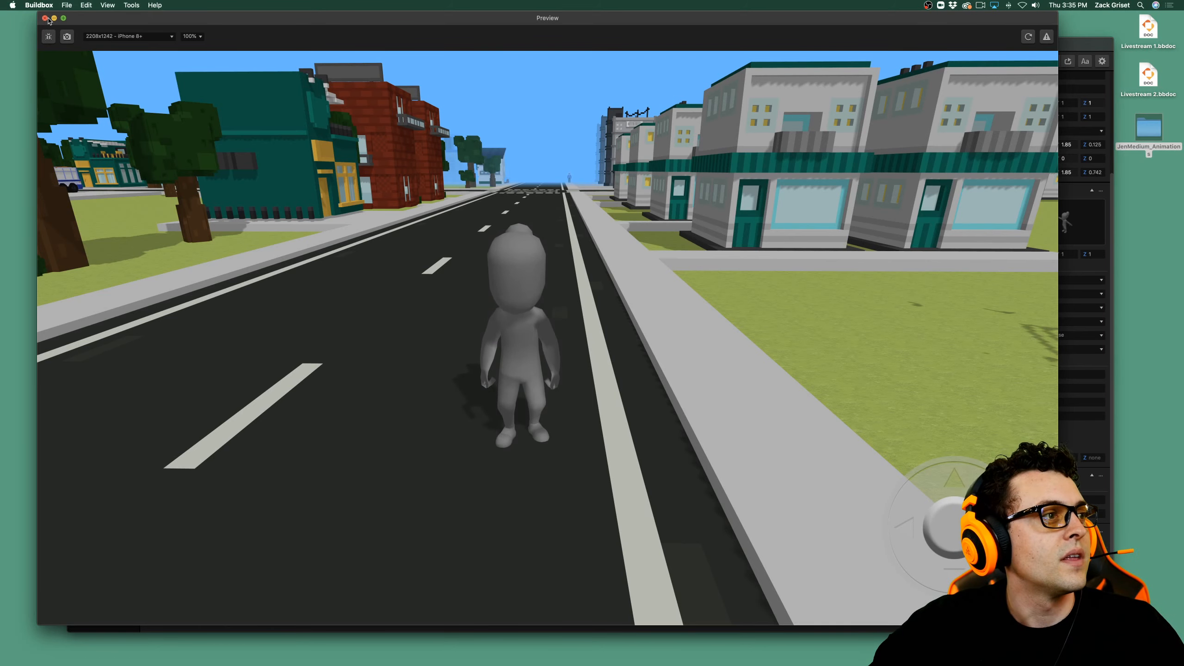
{"action": "left_click", "coordinate": [45, 18]}
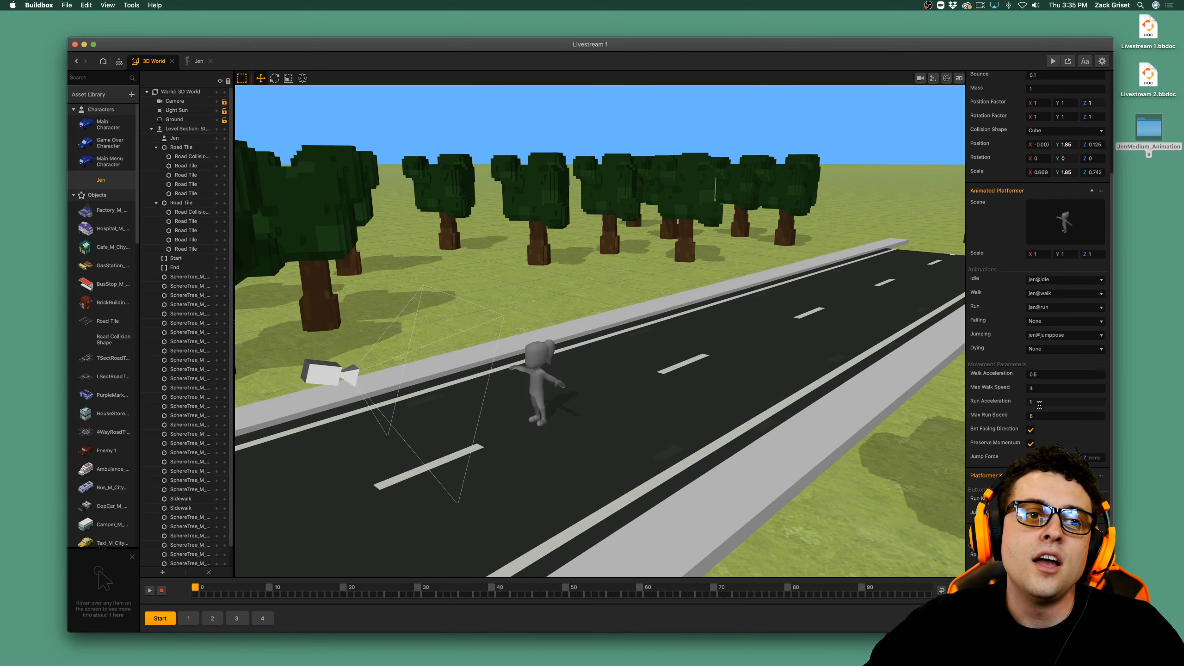
Open Jen's Animated Platformer scene for editing and expand the characterMedium and ponytail settings of jen@walk.
{"action": "mouse_move", "coordinate": [1086, 208]}
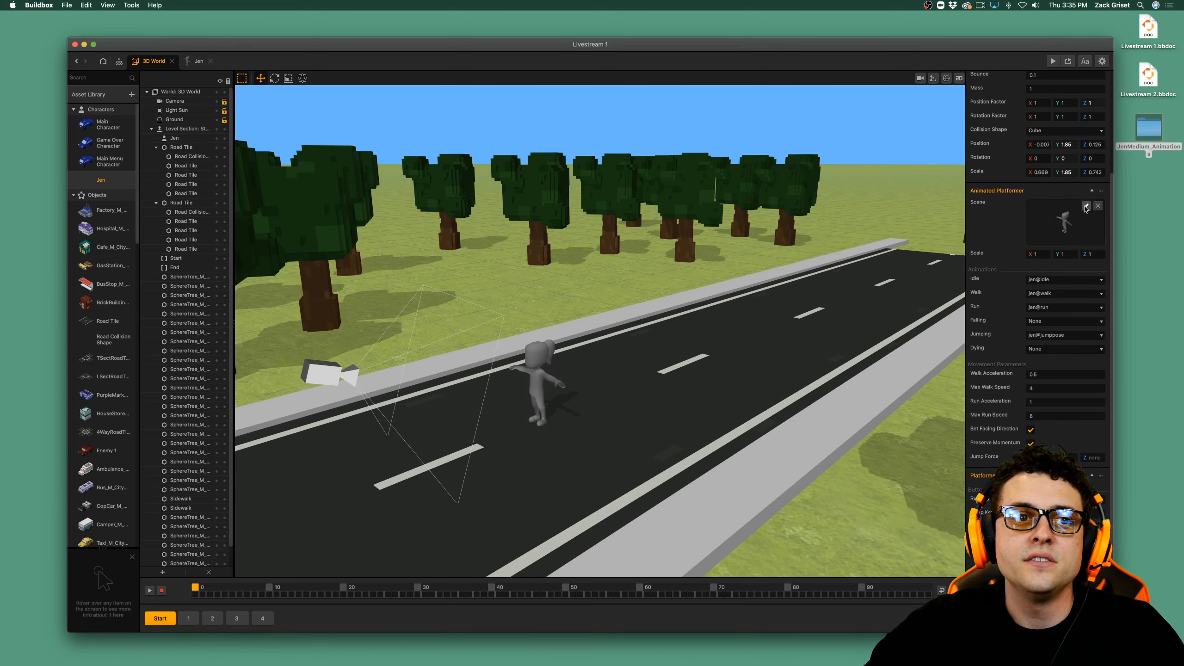
{"action": "left_click", "coordinate": [1085, 207]}
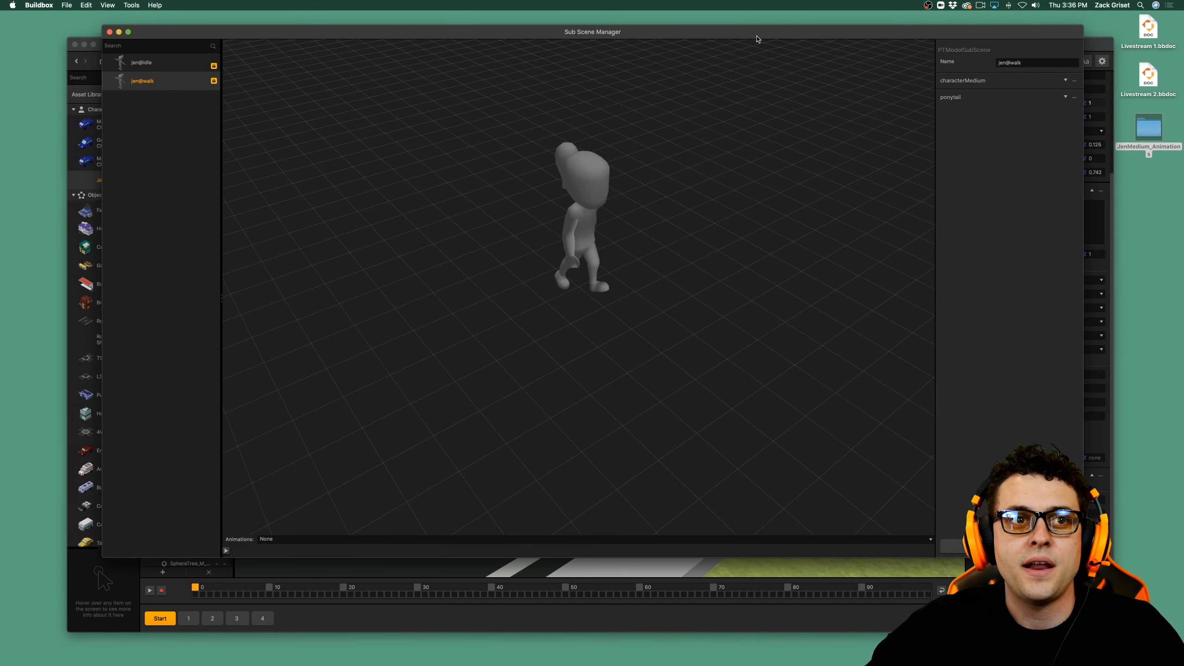
{"action": "left_click_drag", "start_coordinate": [759, 39], "coordinate": [757, 37]}
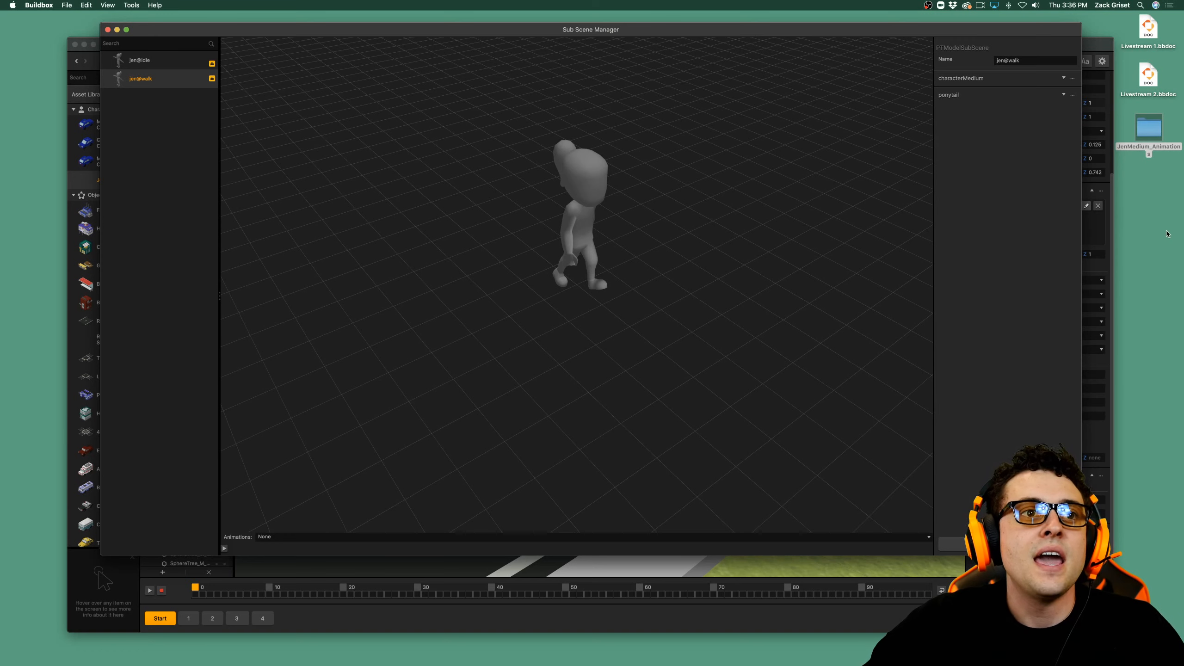
{"action": "left_click", "coordinate": [1064, 79]}
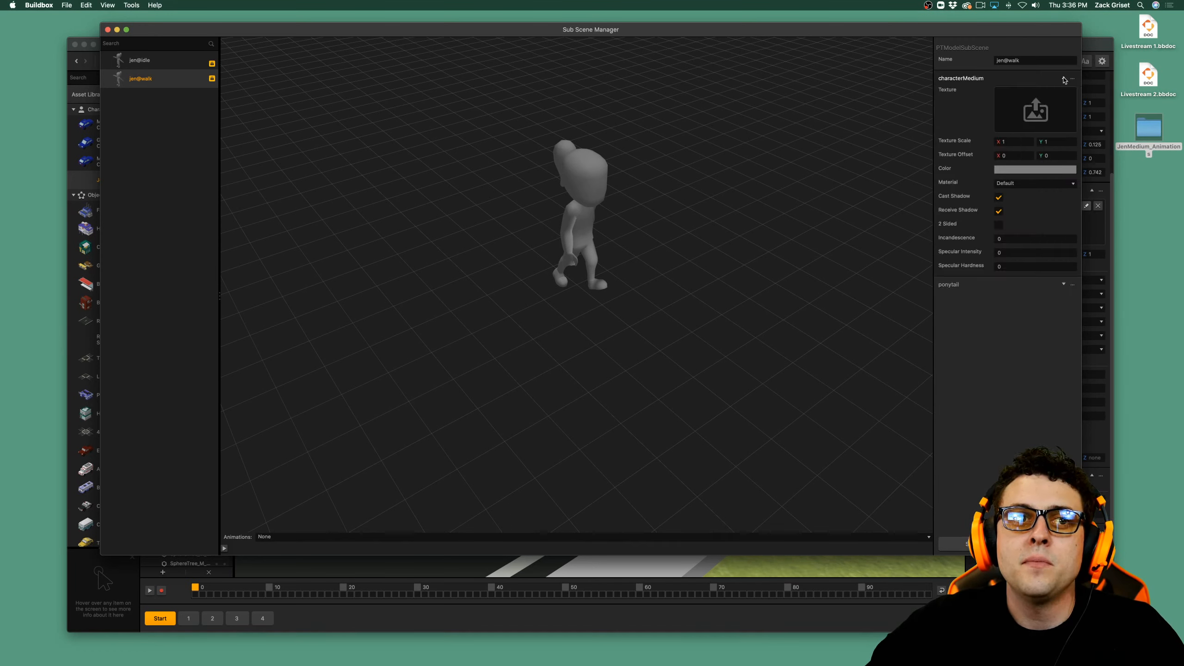
{"action": "left_click", "coordinate": [1064, 284]}
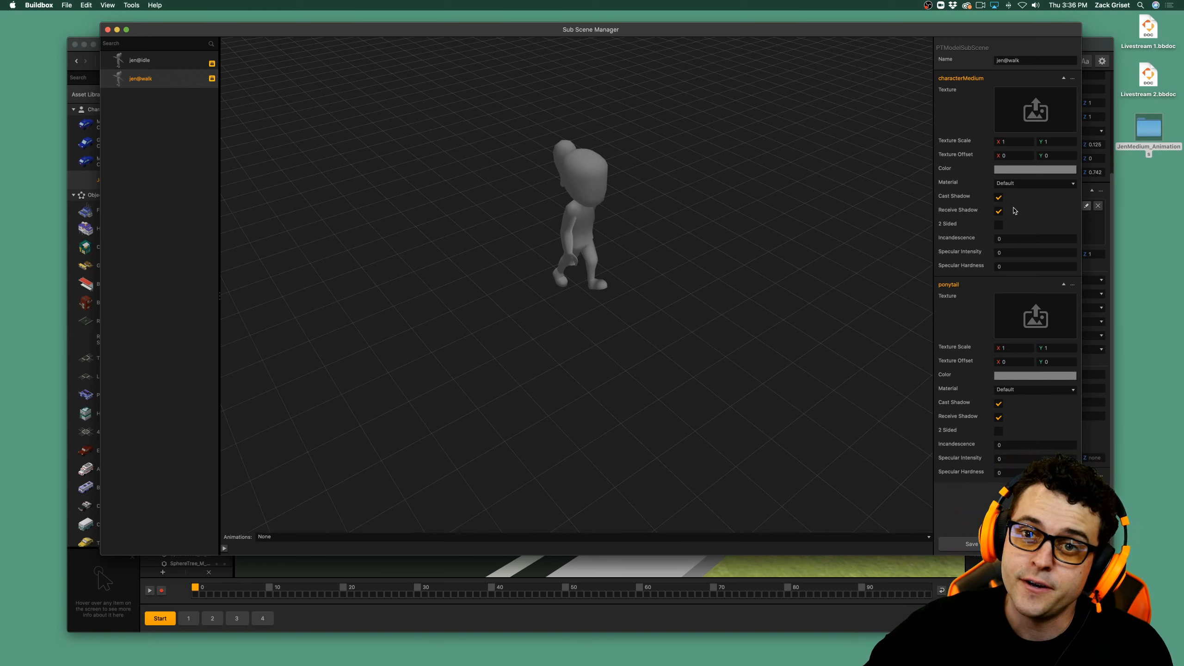
Apply char03f_platformer.png from the JenMedium_Animations folder as the texture of both characterMedium and ponytail.
{"action": "double_click", "coordinate": [1146, 130]}
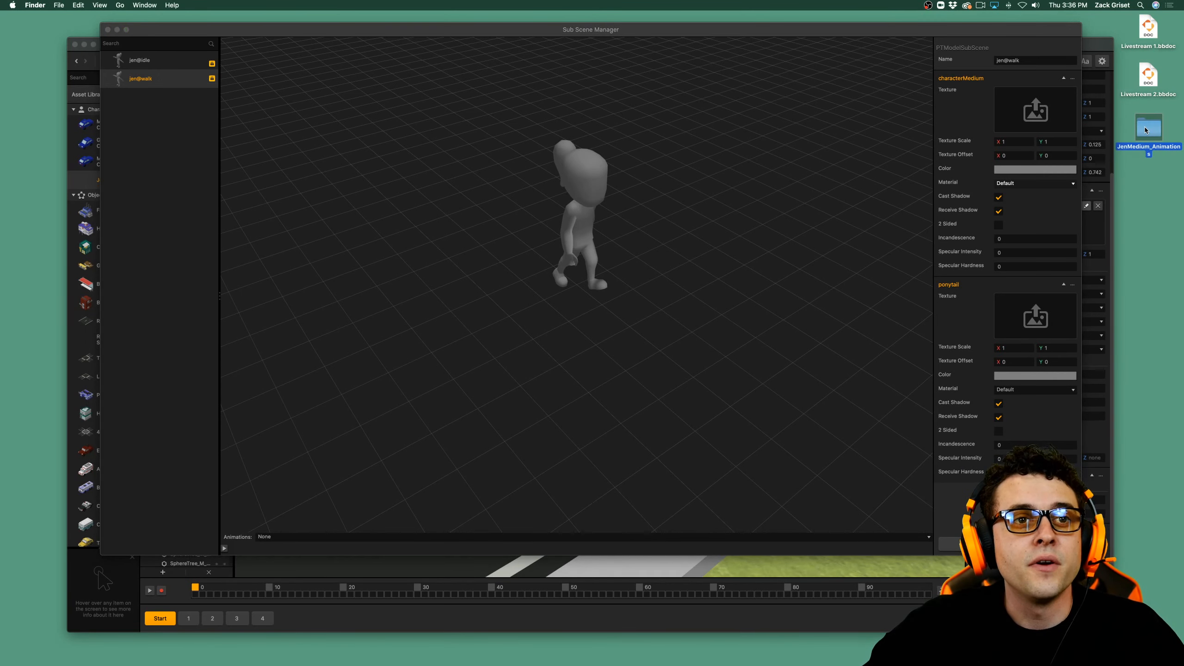
{"action": "left_click", "coordinate": [692, 217]}
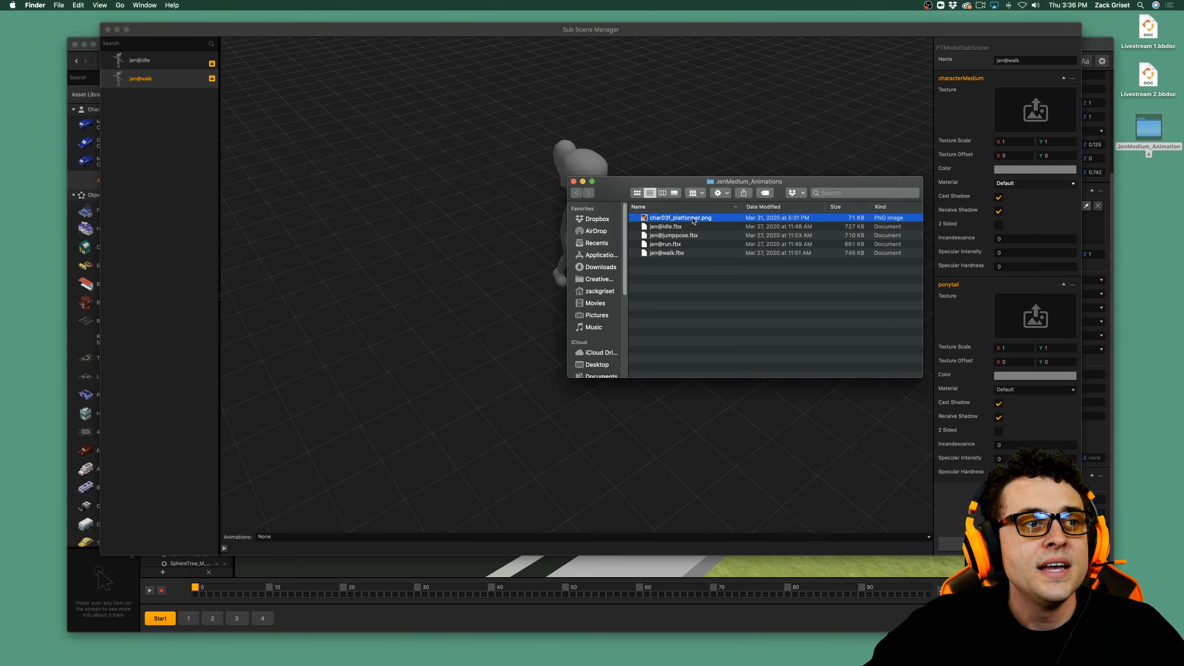
{"action": "left_click_drag", "start_coordinate": [693, 220], "coordinate": [1035, 111]}
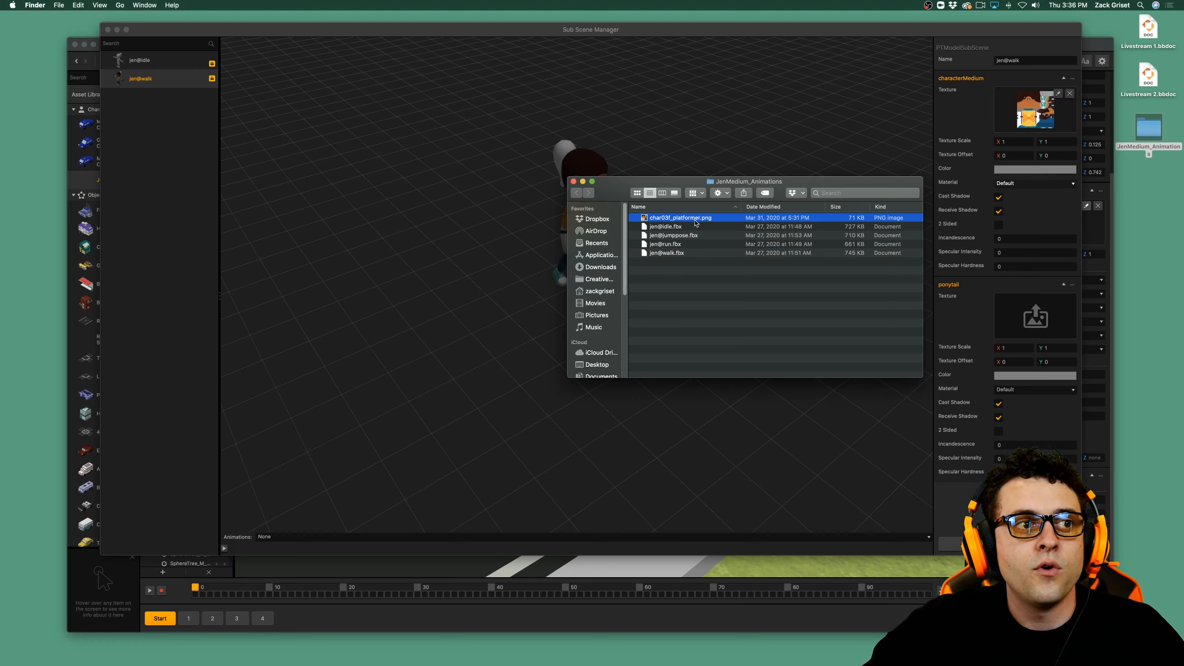
{"action": "left_click_drag", "start_coordinate": [695, 223], "coordinate": [1014, 303]}
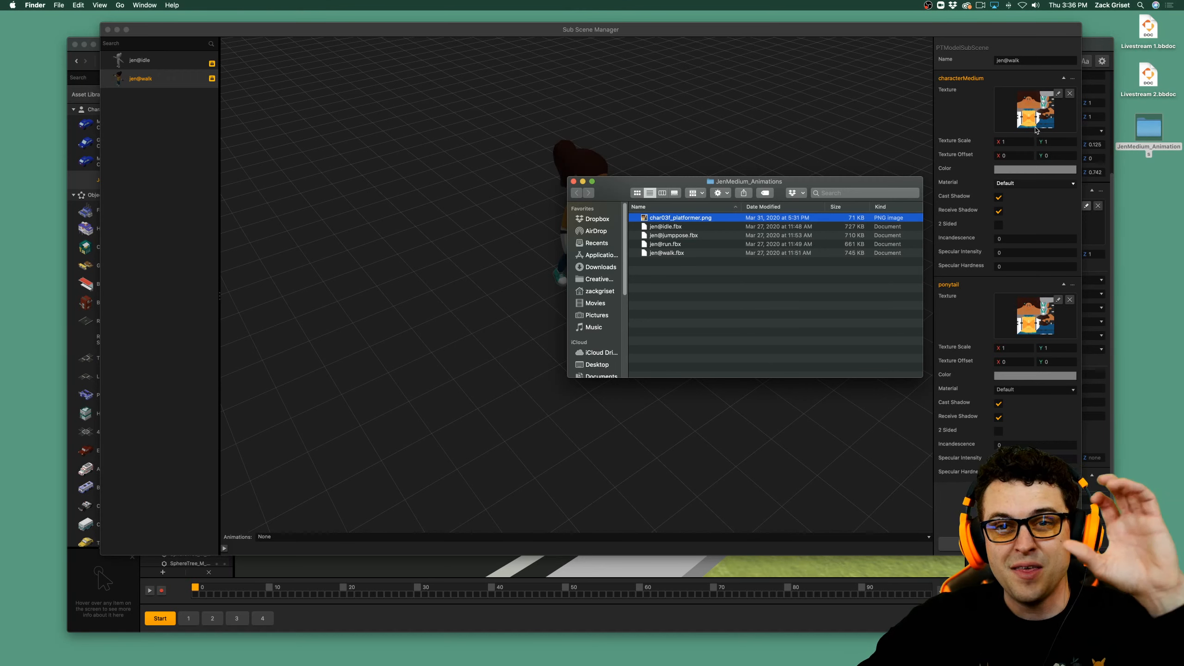
{"action": "left_click", "coordinate": [574, 181]}
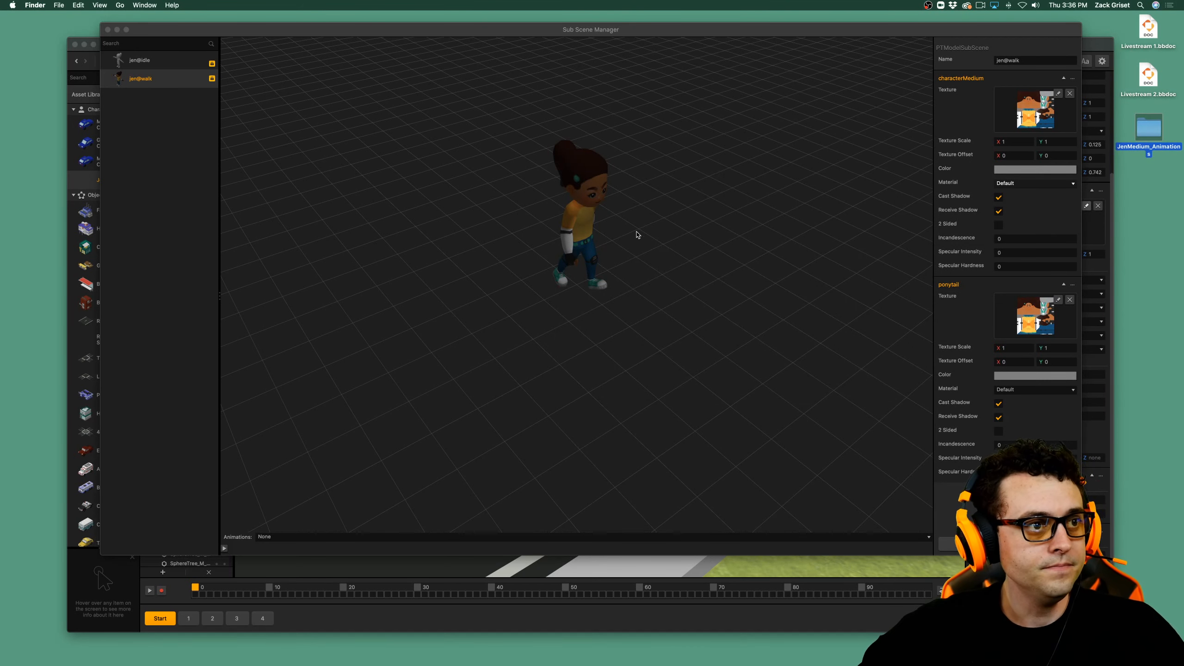
{"action": "key", "text": "space"}
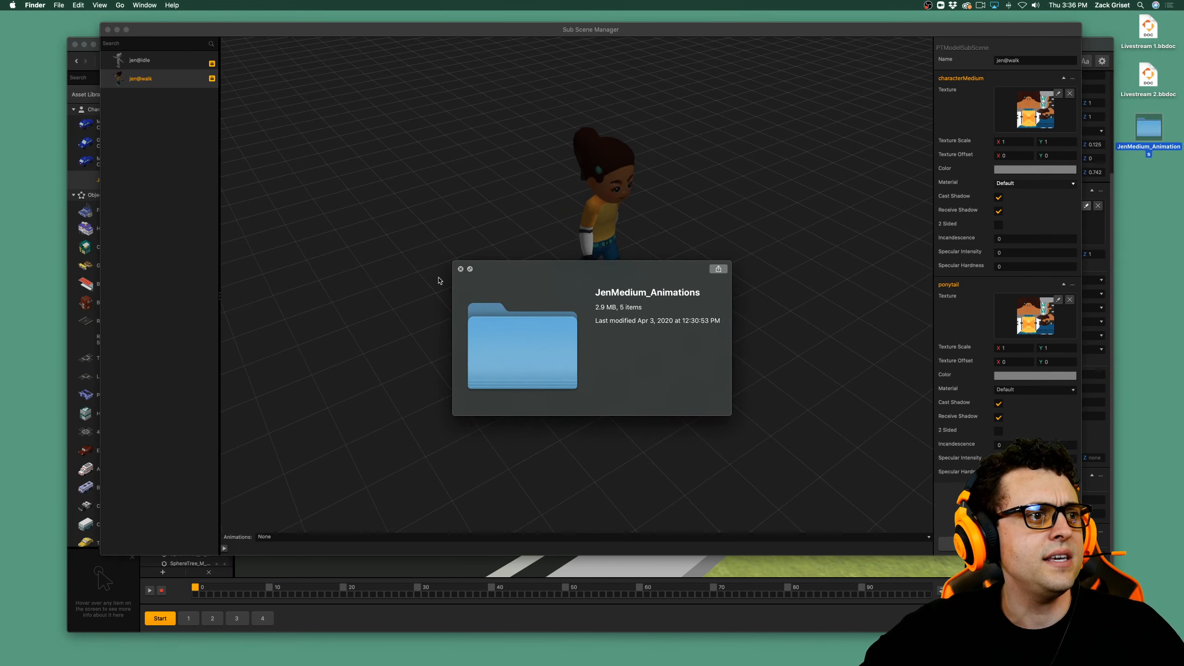
{"action": "left_click", "coordinate": [461, 266]}
Set the Color of both characterMedium and ponytail to white so the texture shows at full brightness.
{"action": "left_click", "coordinate": [608, 215]}
{"action": "middle_click_drag", "start_coordinate": [672, 257], "coordinate": [624, 309]}
{"action": "scroll", "coordinate": [610, 314], "scroll_direction": "up", "scroll_amount": 4}
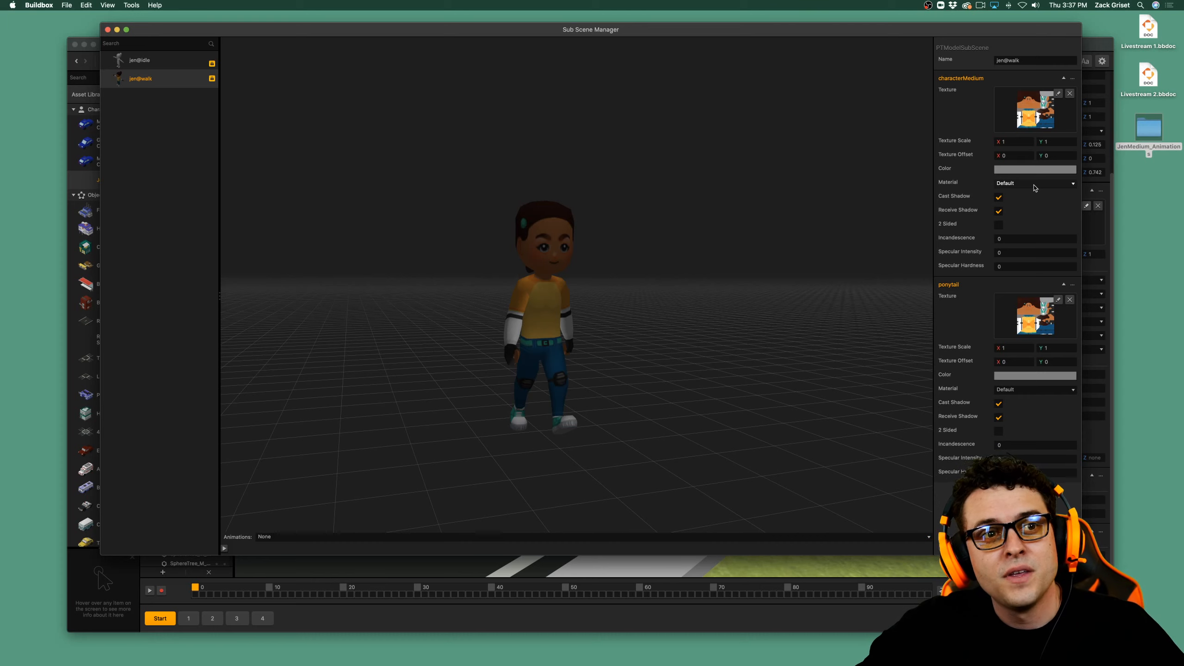
{"action": "left_click", "coordinate": [1033, 170]}
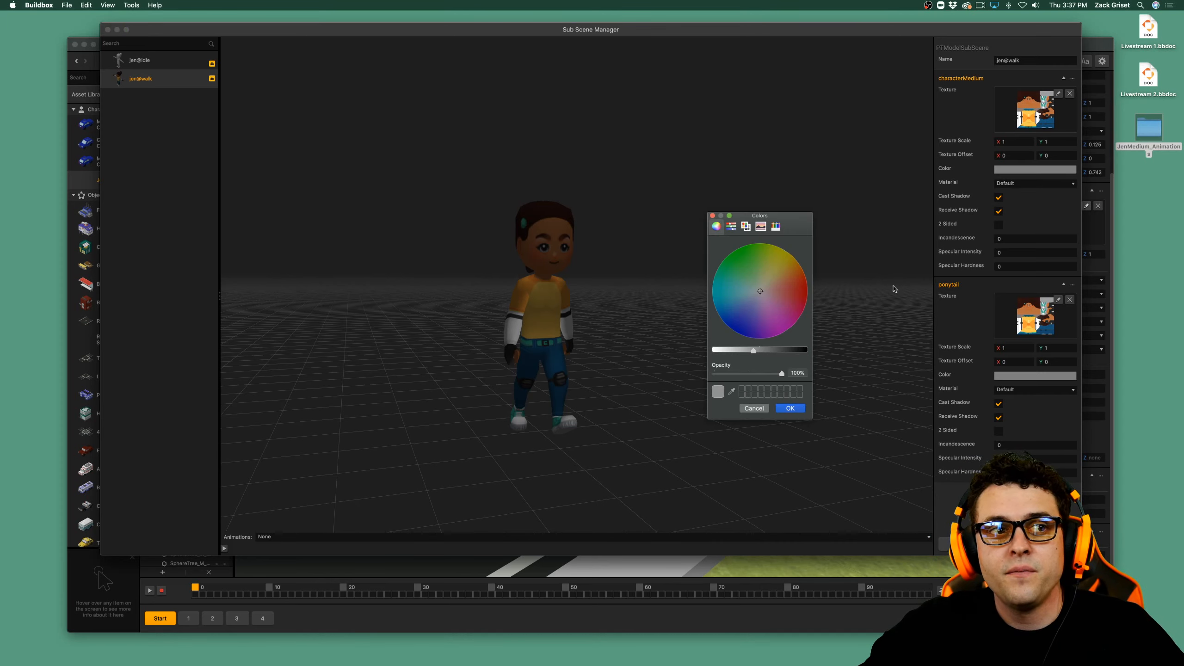
{"action": "left_click_drag", "start_coordinate": [753, 350], "coordinate": [712, 350]}
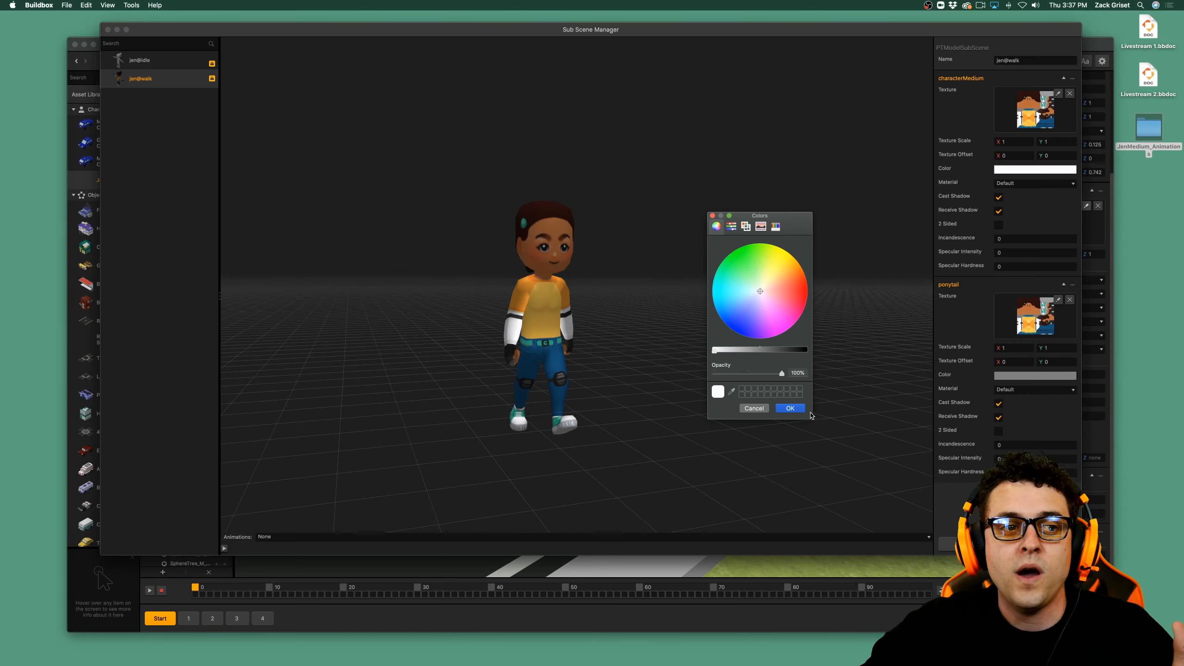
{"action": "left_click", "coordinate": [784, 408]}
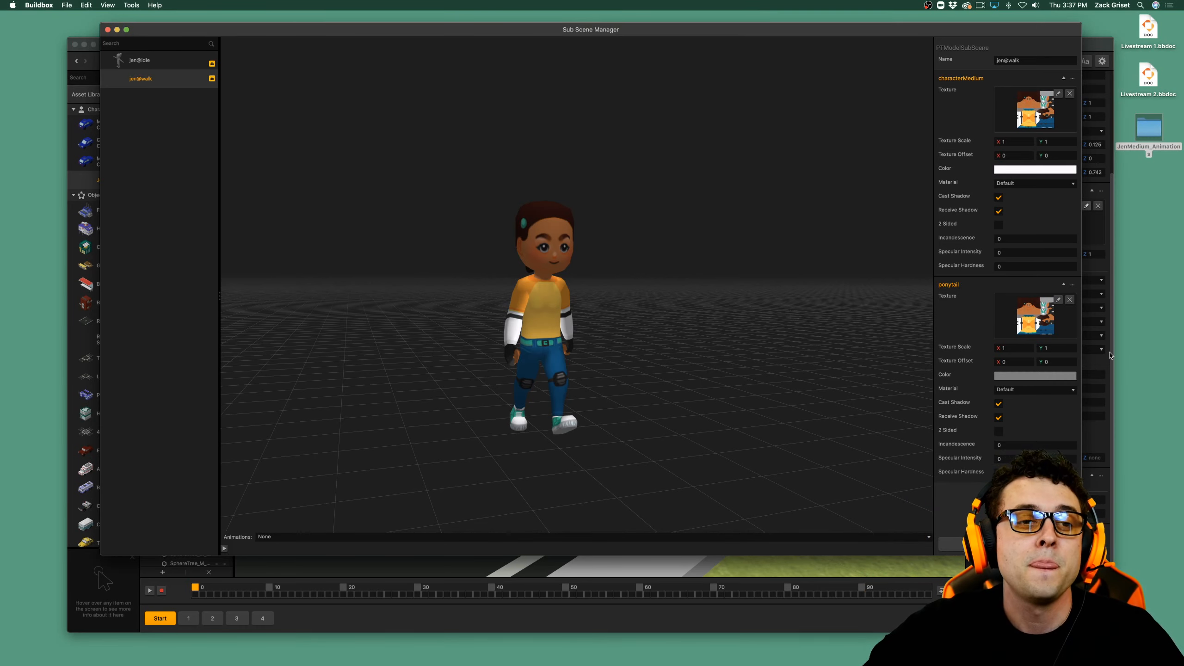
{"action": "left_click", "coordinate": [1030, 375]}
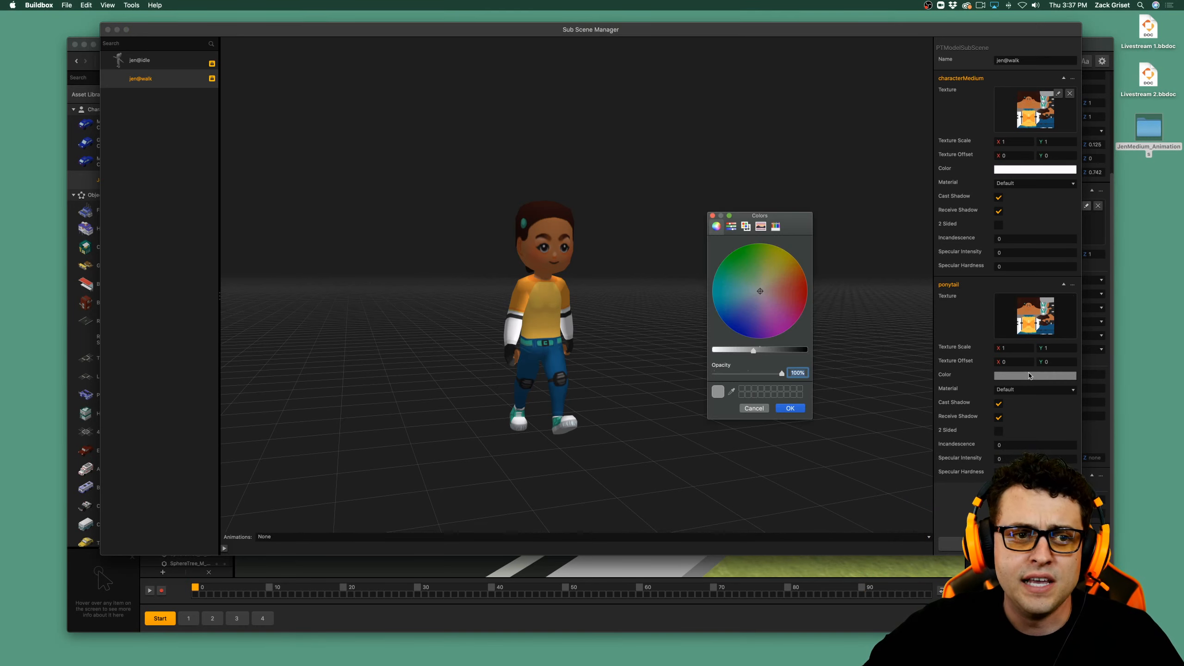
{"action": "left_click_drag", "start_coordinate": [753, 349], "coordinate": [713, 351]}
{"action": "left_click", "coordinate": [764, 408]}
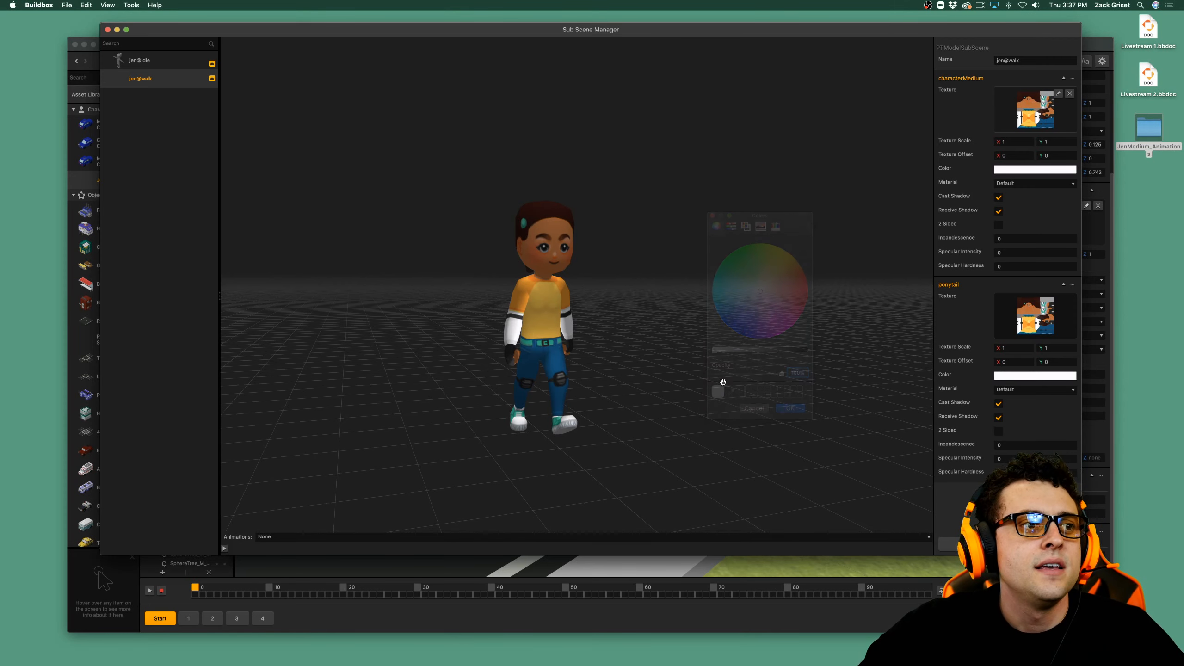
Play the jen@run animation on the textured model from the side, stop it, and close the Sub Scene Manager.
{"action": "left_click_drag", "start_coordinate": [630, 376], "coordinate": [679, 379]}
{"action": "left_click", "coordinate": [317, 538]}
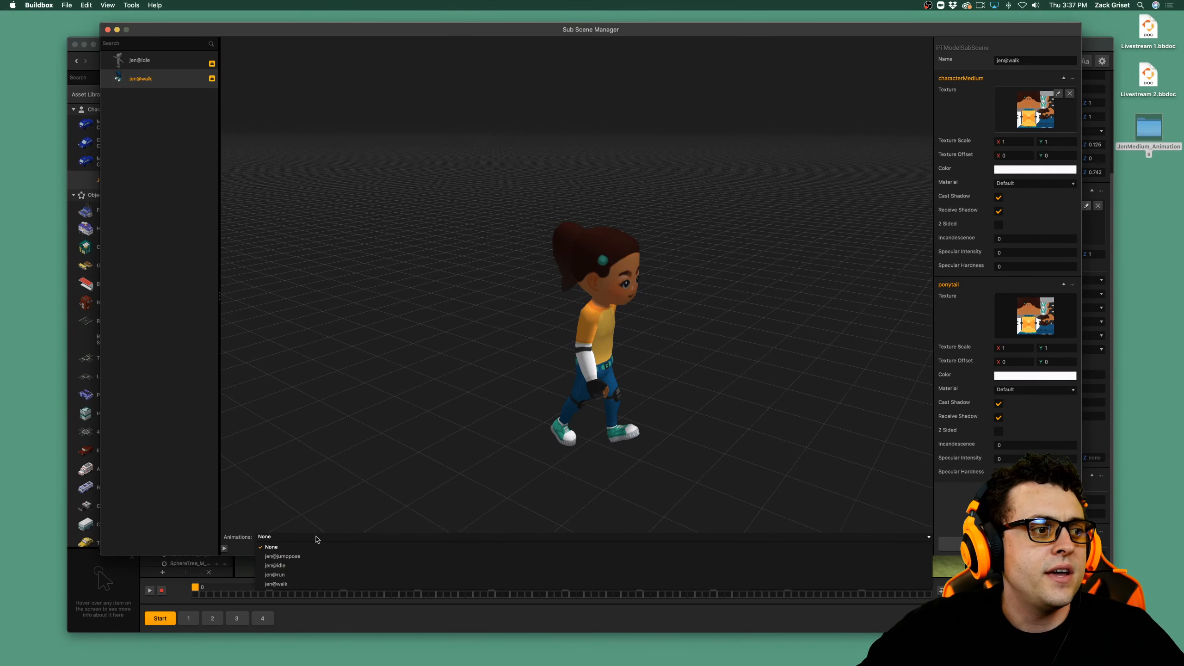
{"action": "left_click", "coordinate": [315, 575]}
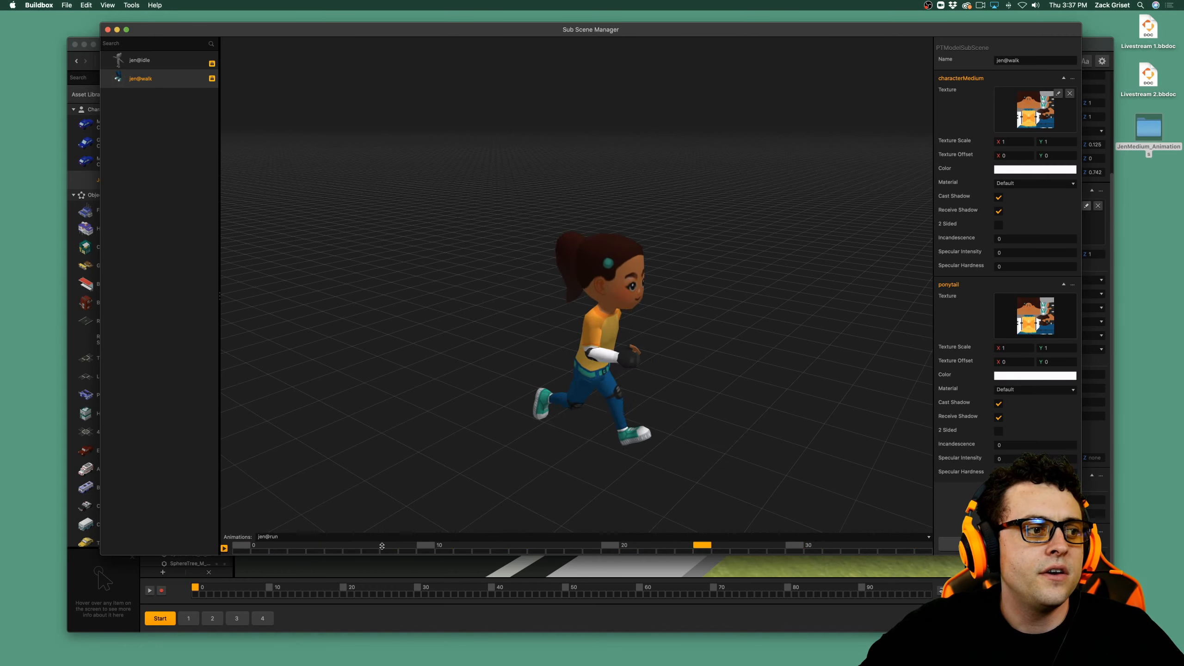
{"action": "left_click", "coordinate": [224, 549]}
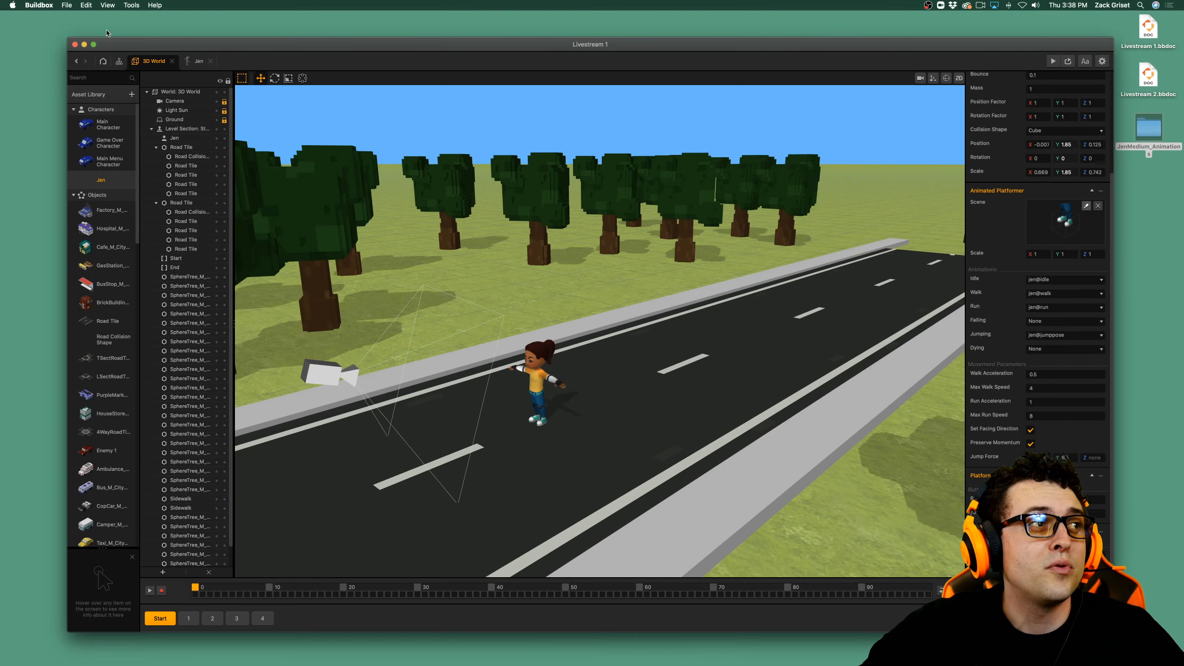
{"action": "left_click", "coordinate": [108, 30]}
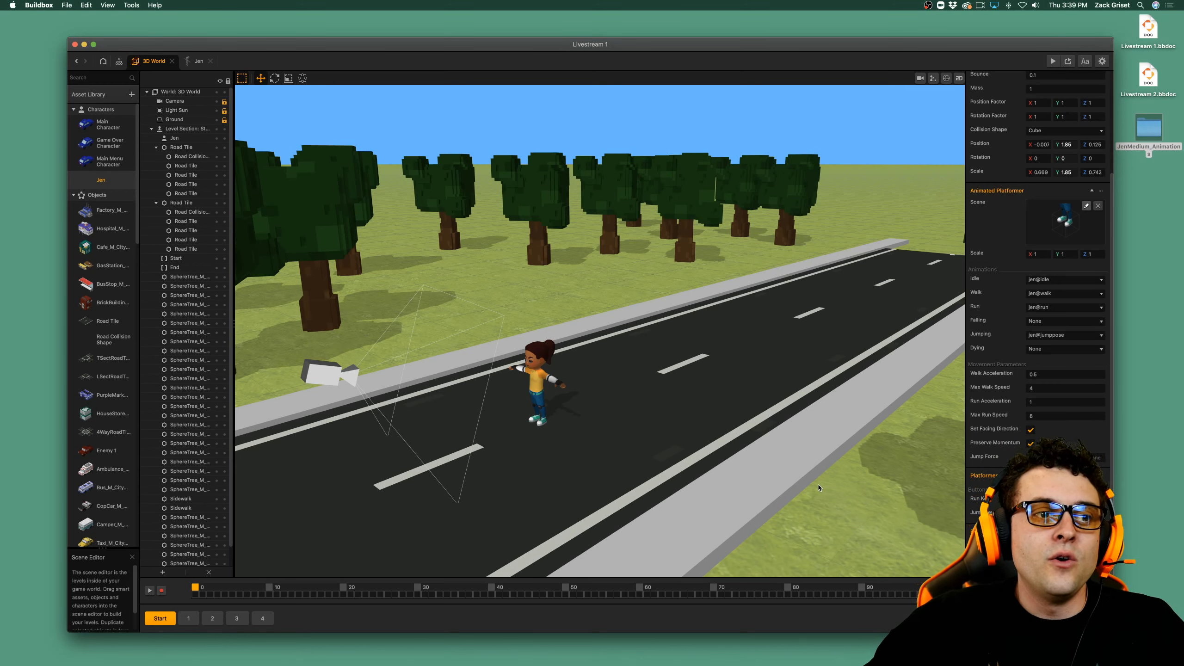
Save the project and preview the game, walking the textured Jen toward the camera, sideways and up the road.
{"action": "key", "text": "super+s"}
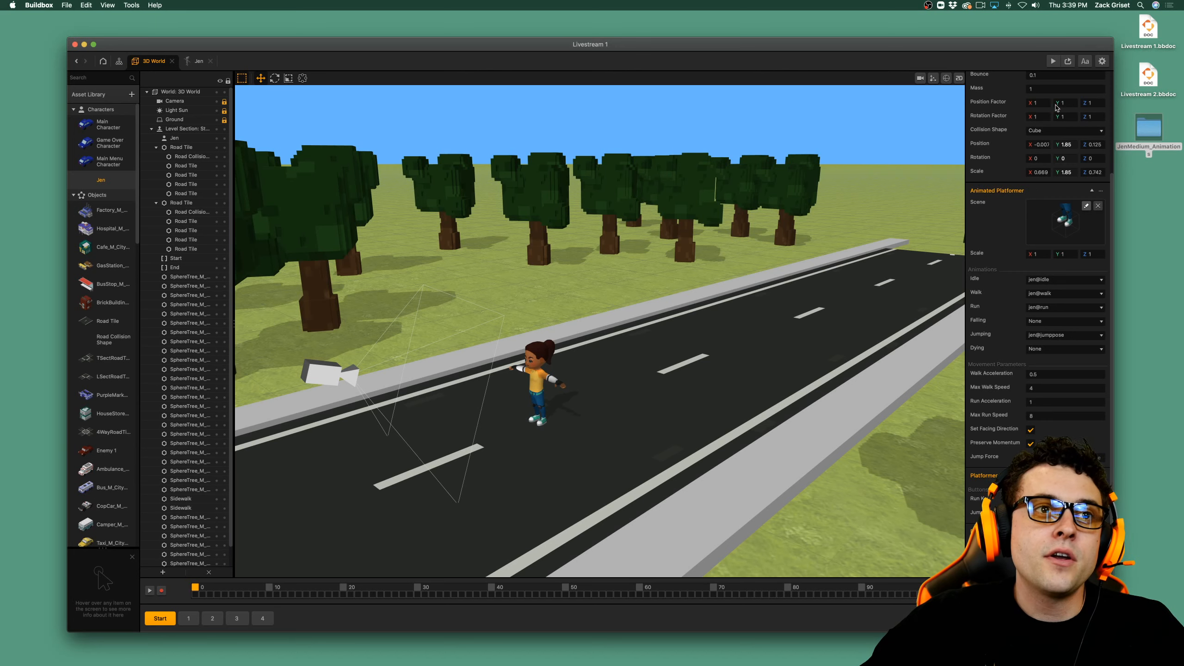
{"action": "left_click", "coordinate": [1052, 62]}
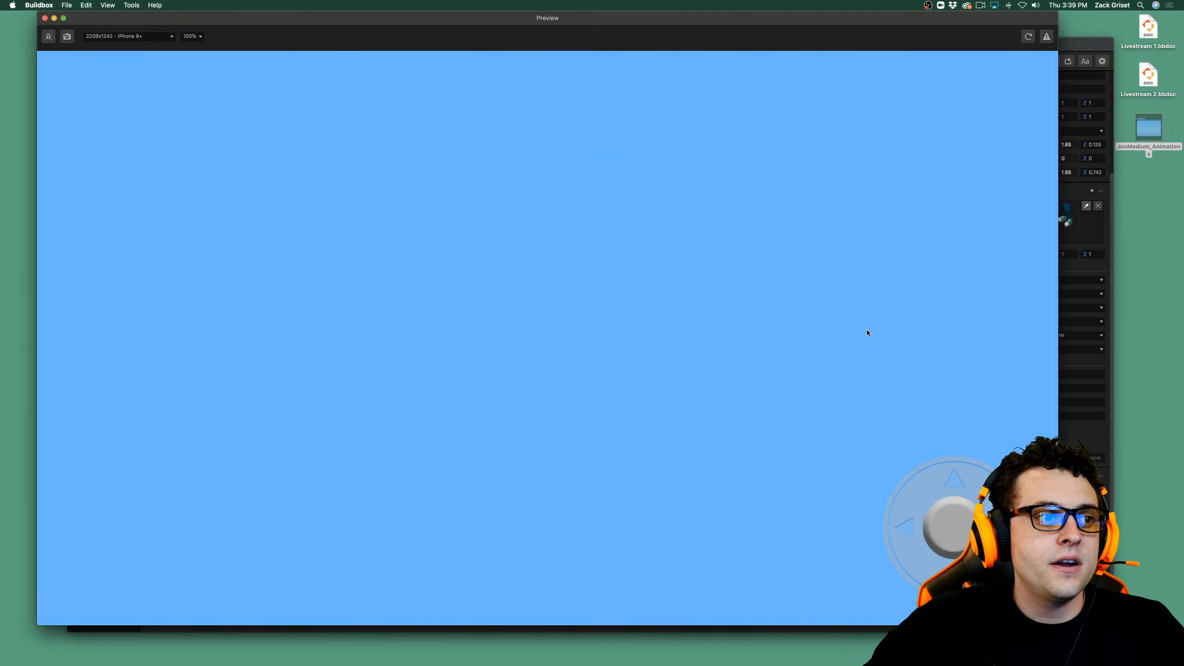
{"action": "key", "text": "Down"}
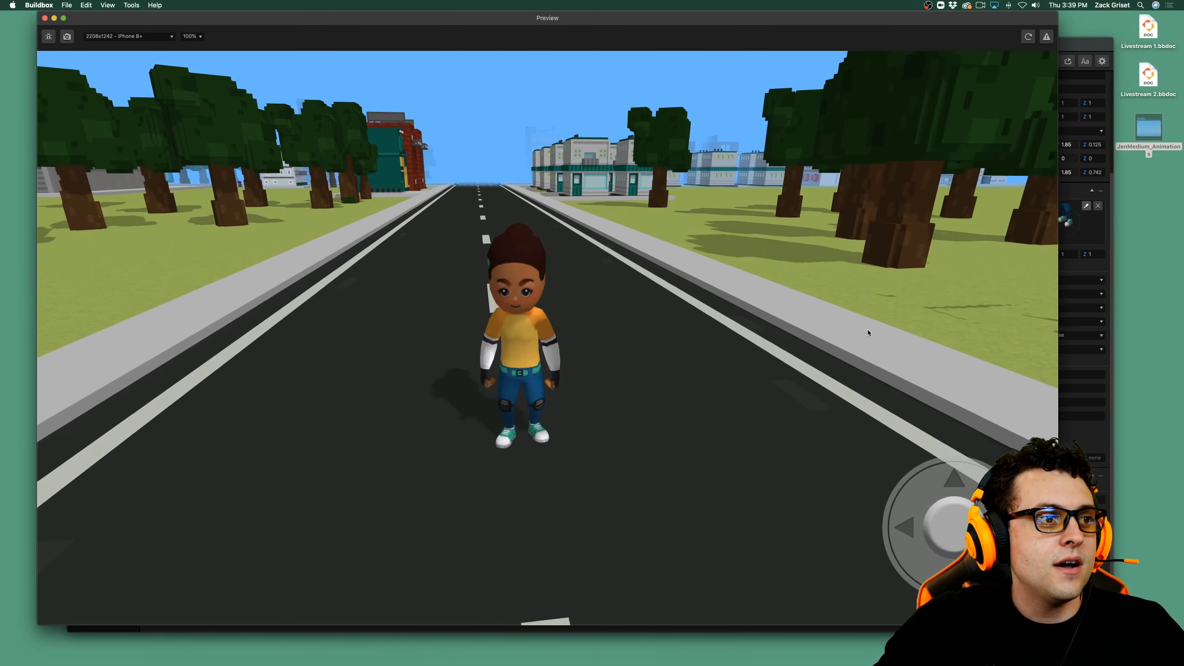
{"action": "key", "text": "Up"}
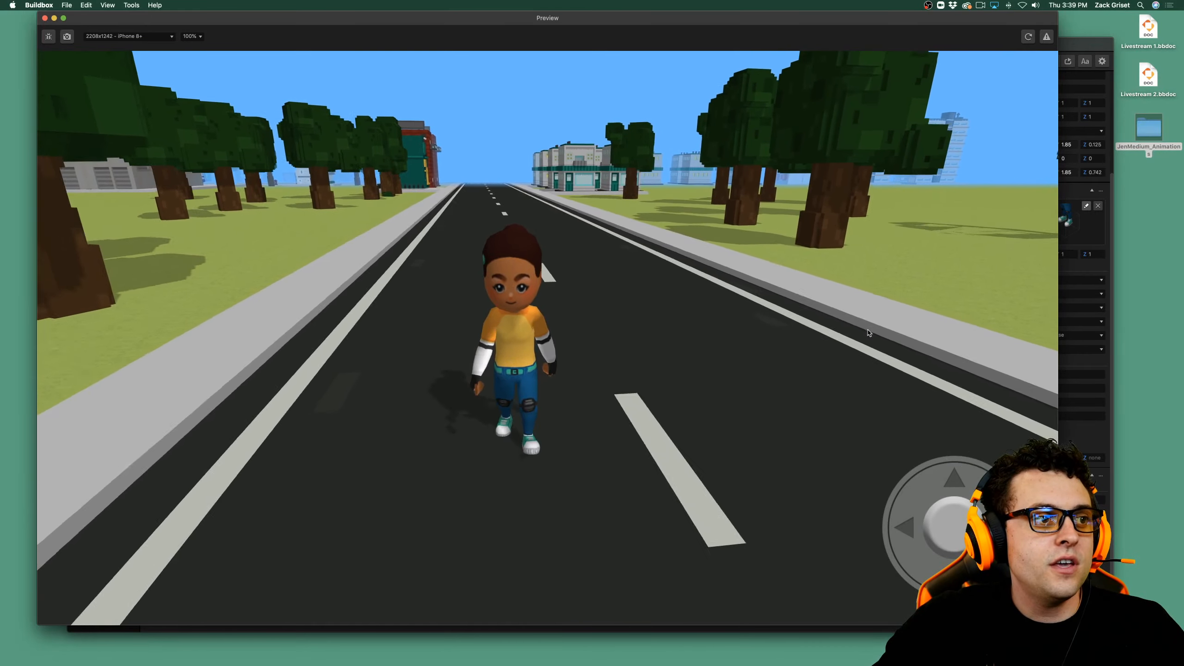
{"action": "key", "text": "Down"}
{"action": "key", "text": "Left"}
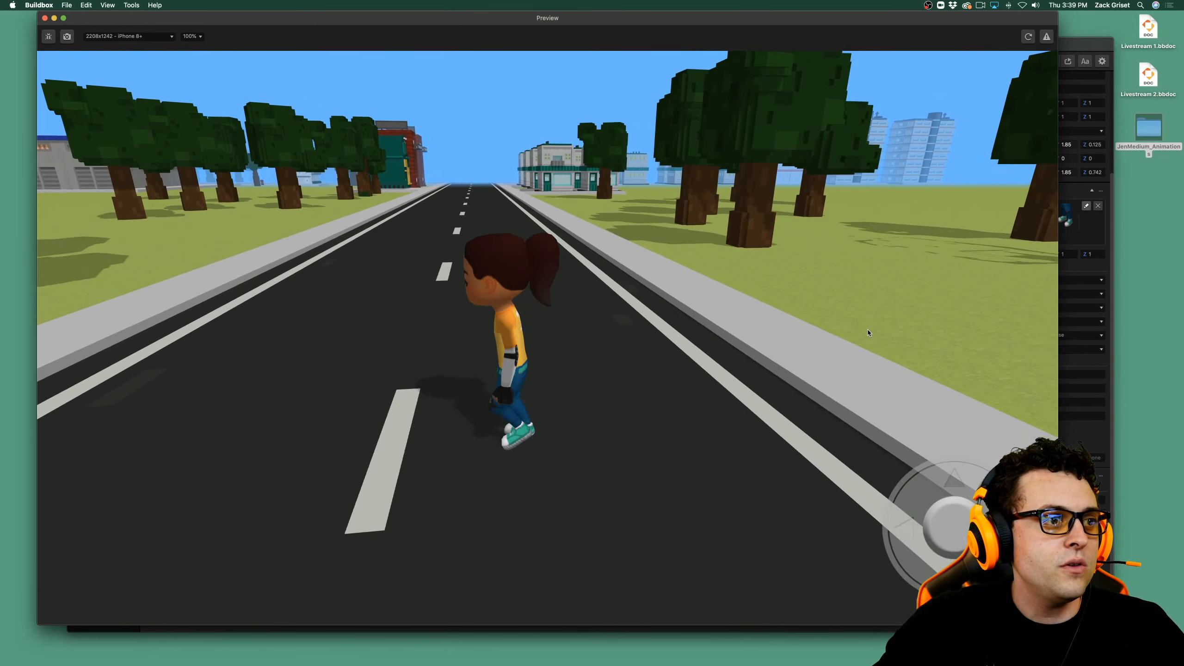
{"action": "key", "text": "Up"}
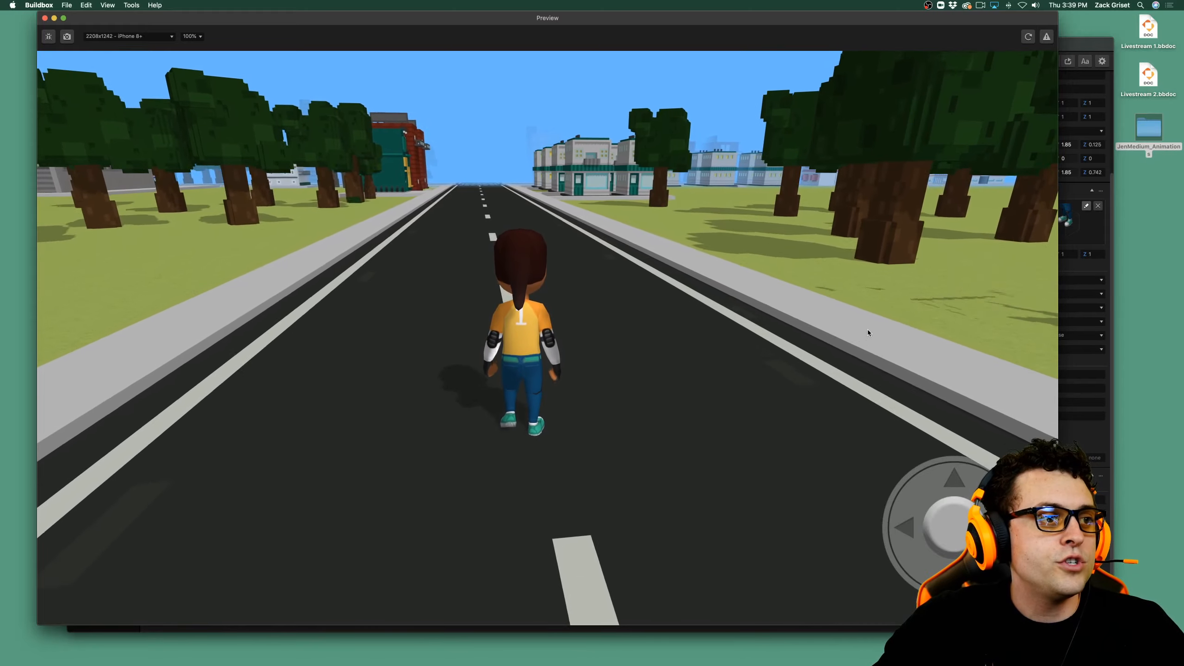
Run Jen up the street toward the buildings, steering her both ways to check the textured run animation.
{"action": "key", "text": "shift"}
{"action": "key", "text": "Left"}
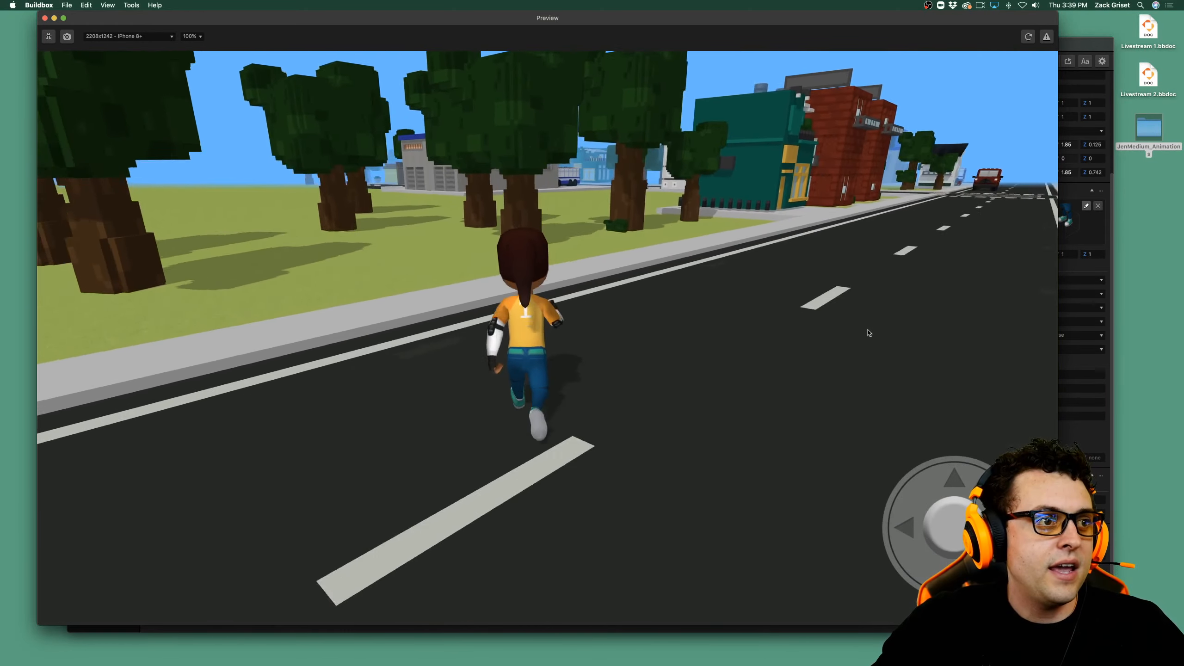
{"action": "key", "text": "Right"}
{"action": "key", "text": "Up"}
{"action": "key", "text": "Right"}
{"action": "key", "text": "Left"}
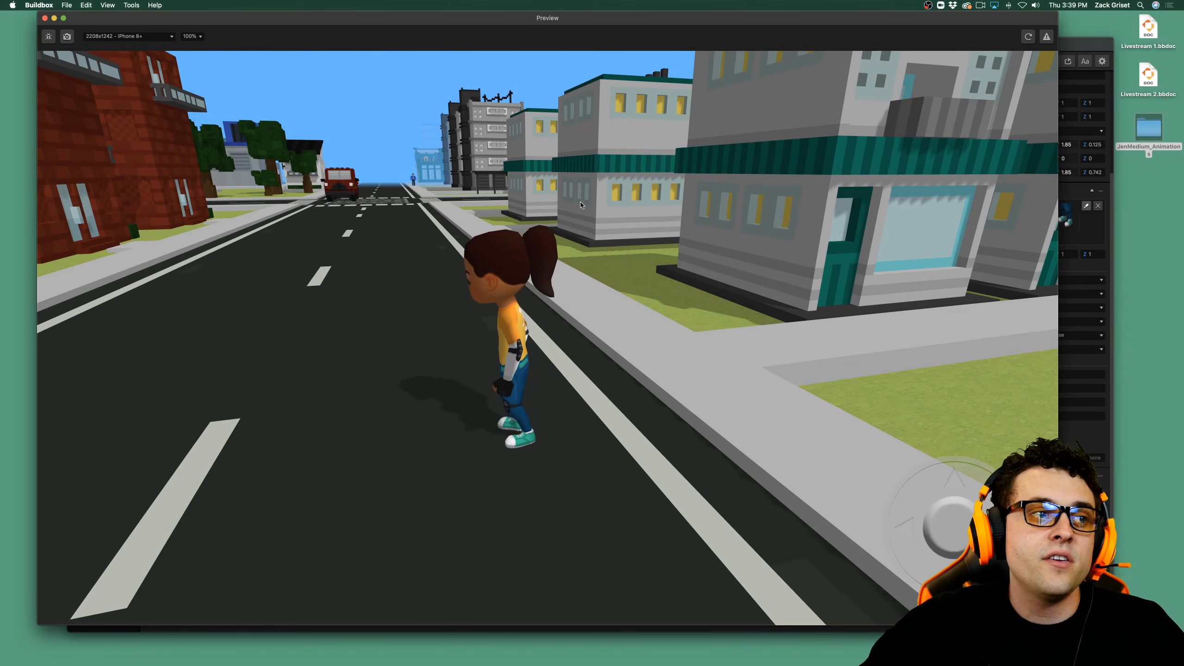
Close the preview, open the 3D World UI screen from the mind map, and delete its existing joystick.
{"action": "left_click", "coordinate": [45, 17]}
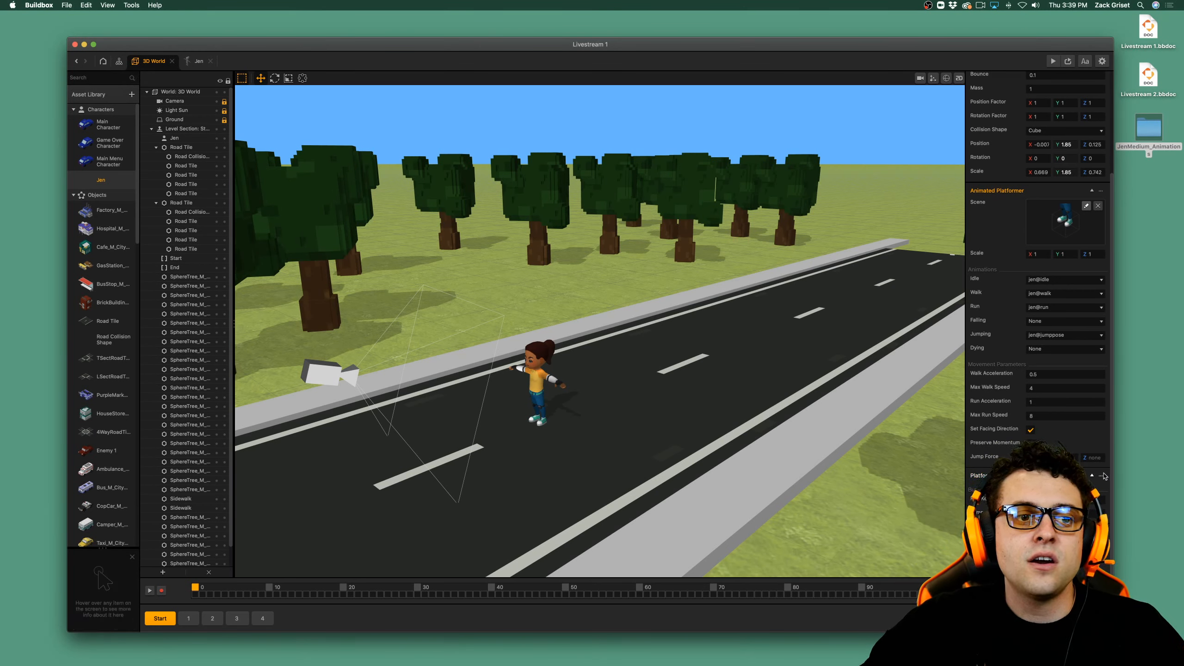
{"action": "left_click", "coordinate": [118, 61]}
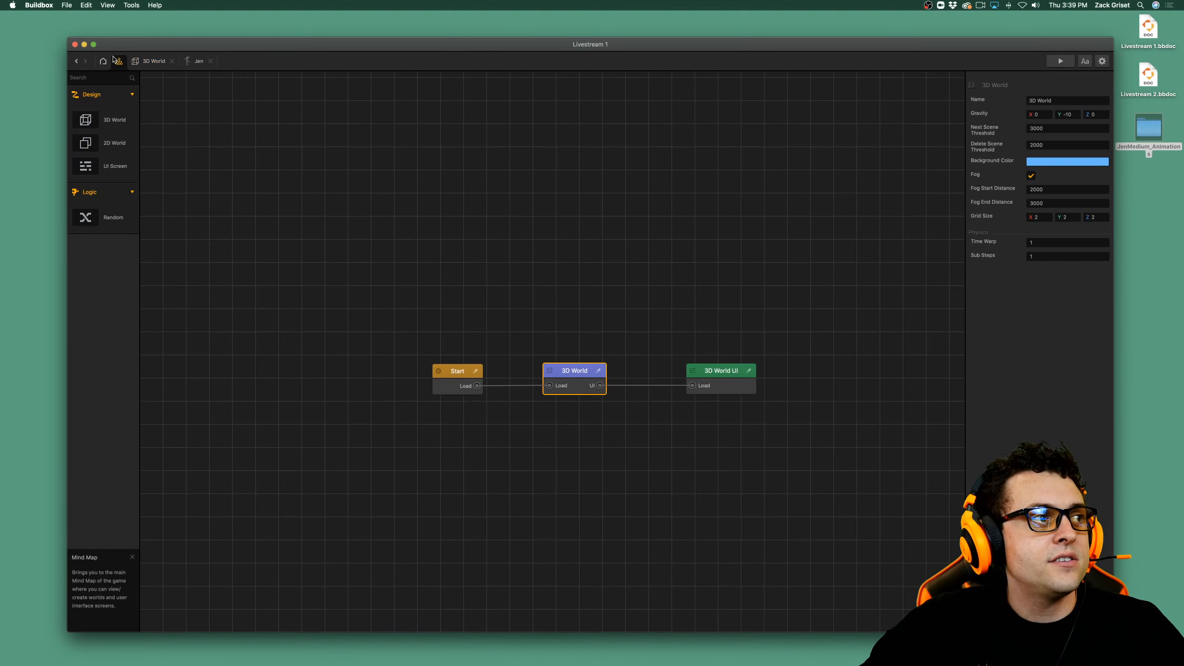
{"action": "left_click", "coordinate": [734, 383]}
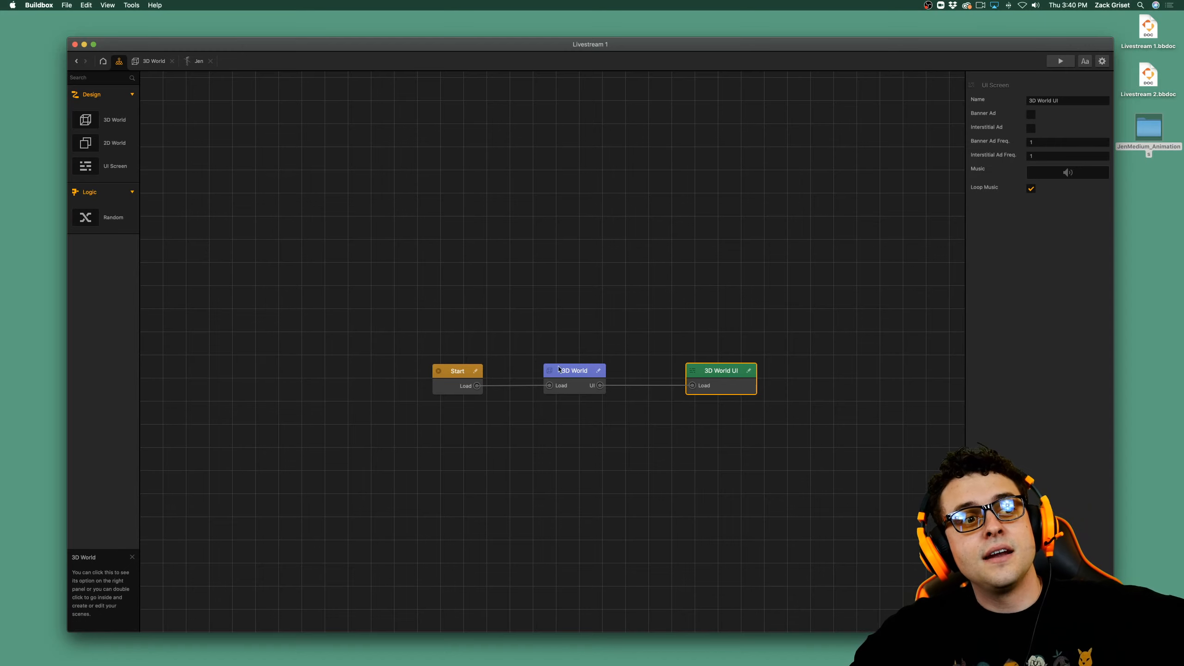
{"action": "double_click", "coordinate": [725, 373]}
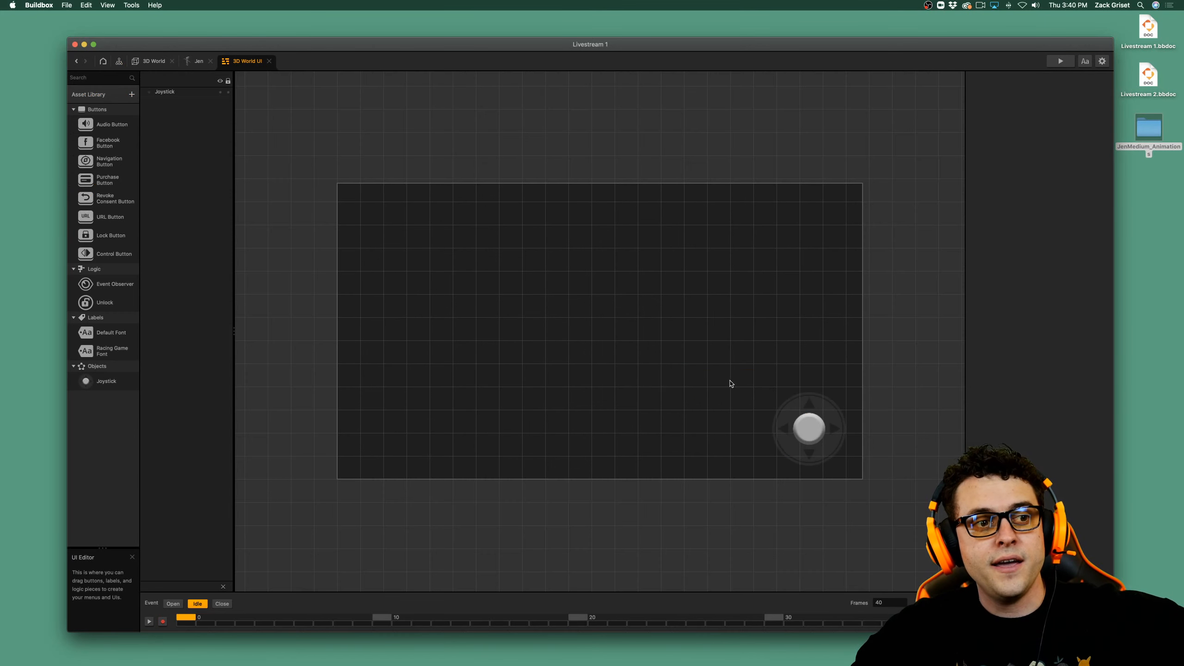
{"action": "left_click", "coordinate": [800, 427]}
{"action": "key", "text": "Delete"}
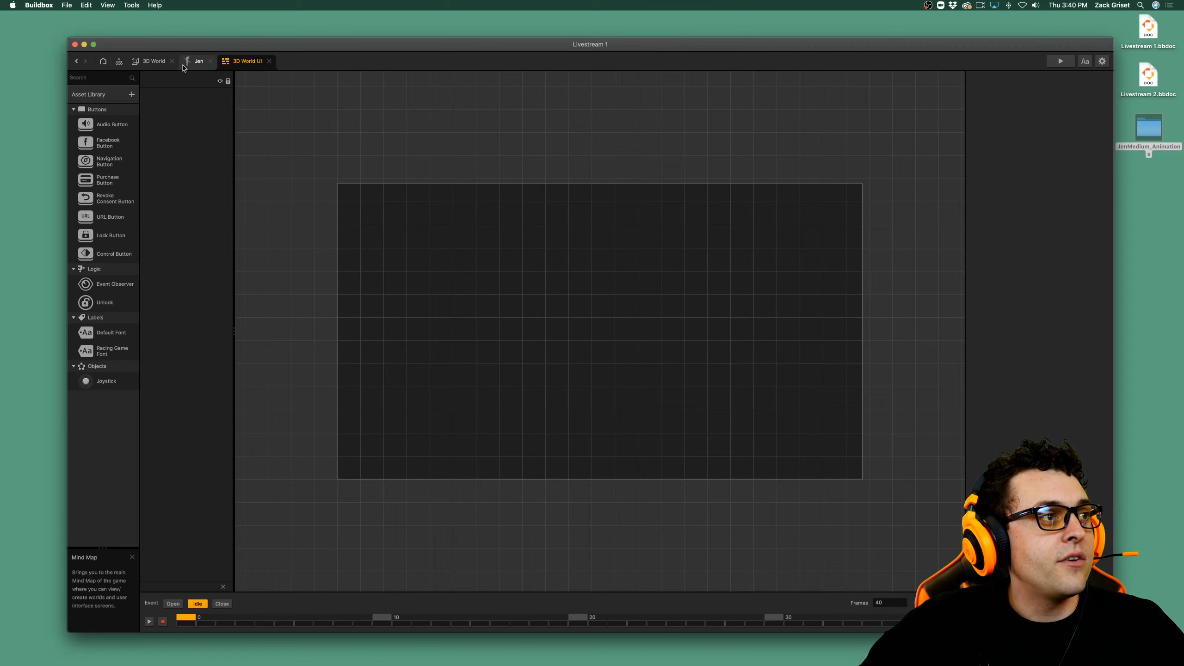
Add the Keyboard Camera Controls component to Jen in the 3D World.
{"action": "left_click", "coordinate": [154, 61]}
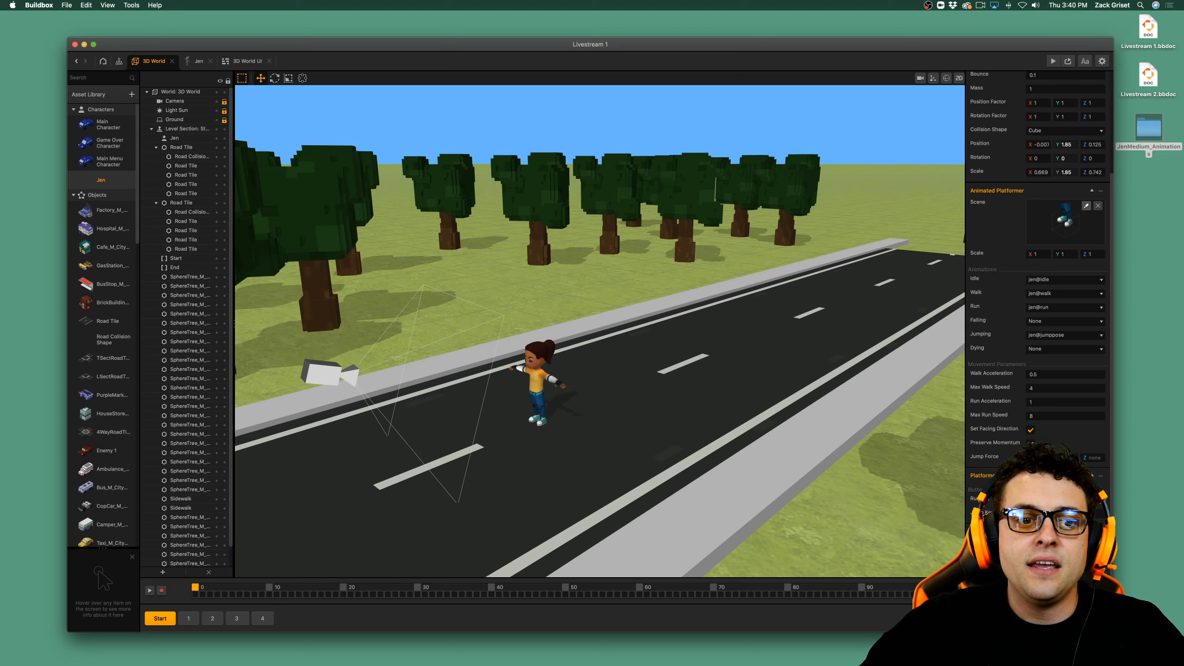
{"action": "left_click", "coordinate": [1038, 621]}
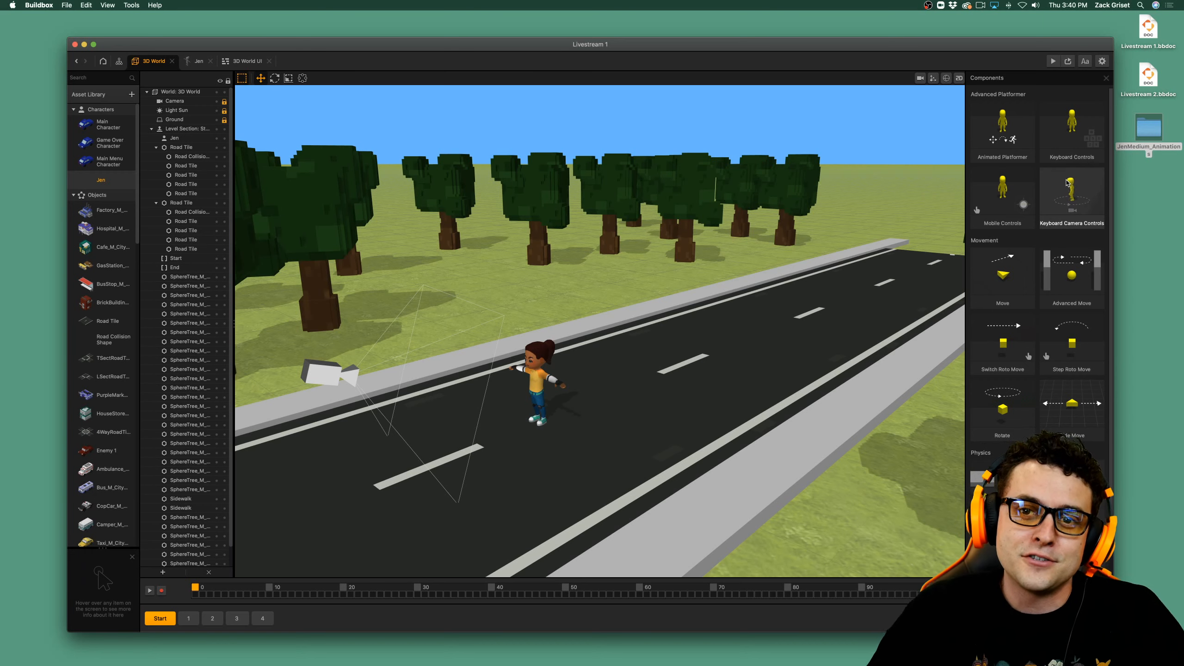
{"action": "left_click", "coordinate": [1093, 182]}
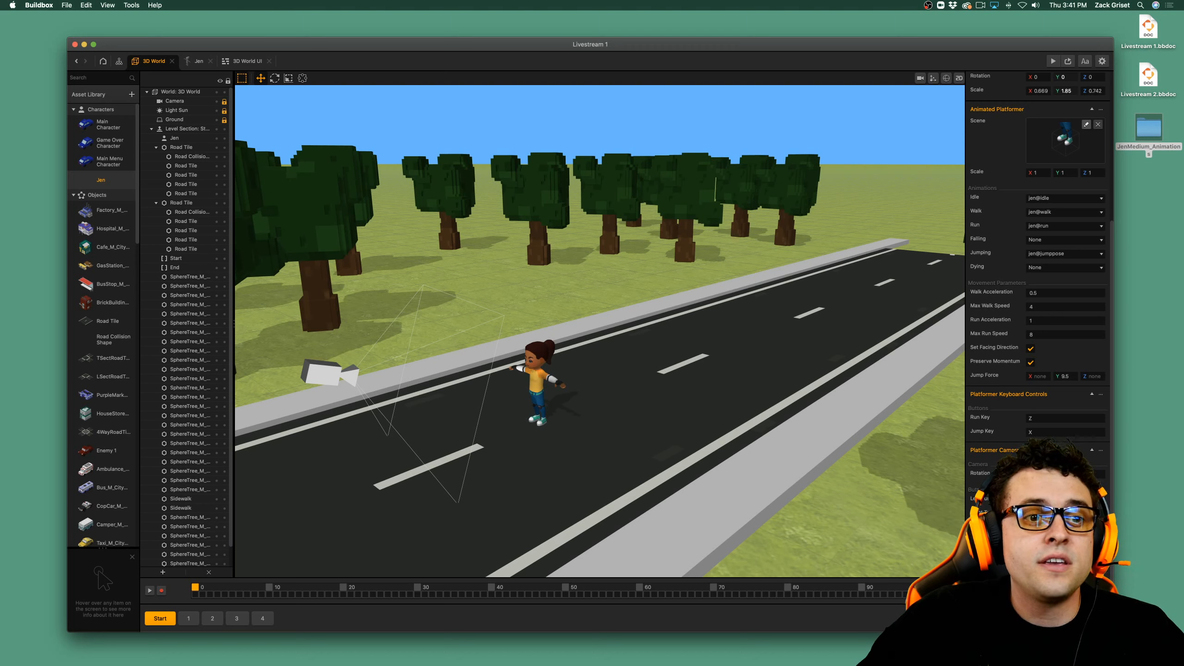
{"action": "scroll", "coordinate": [1118, 550], "scroll_direction": "up", "scroll_amount": 3}
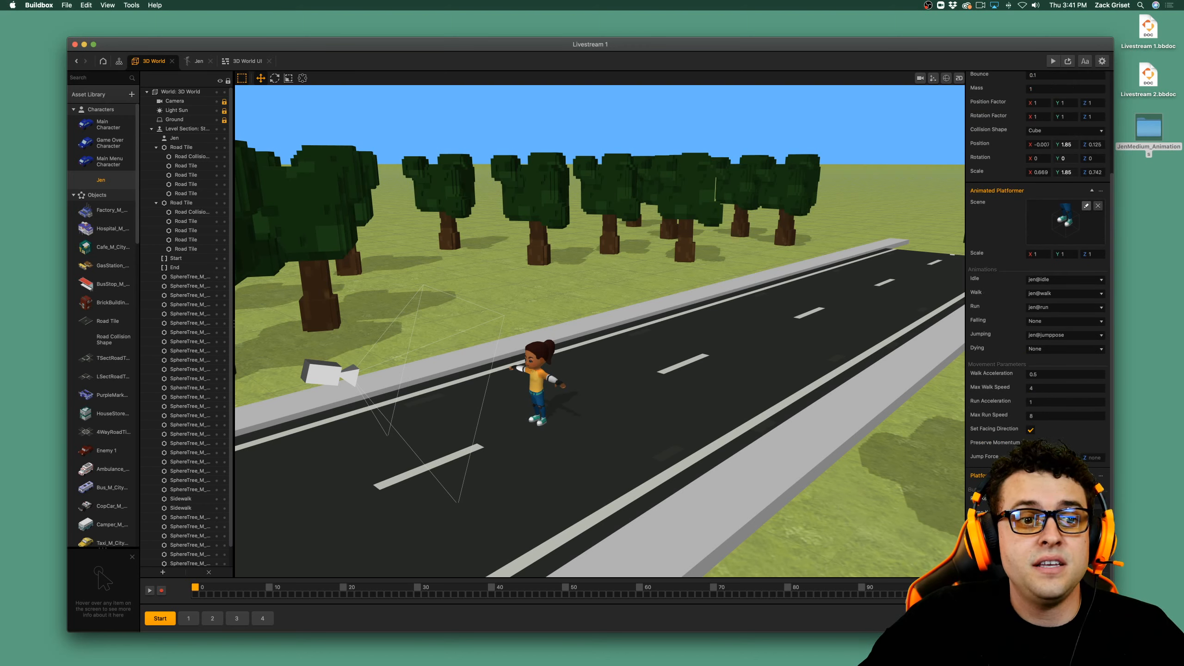
{"action": "scroll", "coordinate": [1004, 201], "scroll_direction": "down", "scroll_amount": 4}
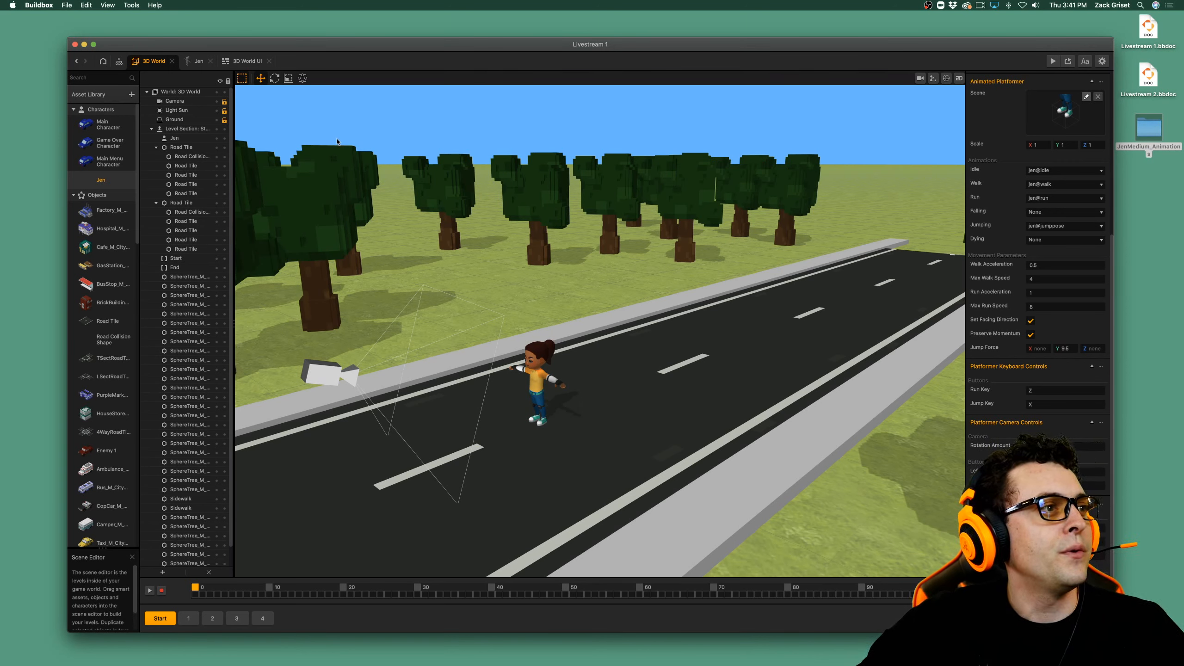
Add the Joystick UI asset to the asset library of the 3D World UI screen and select the new copy.
{"action": "left_click", "coordinate": [256, 64]}
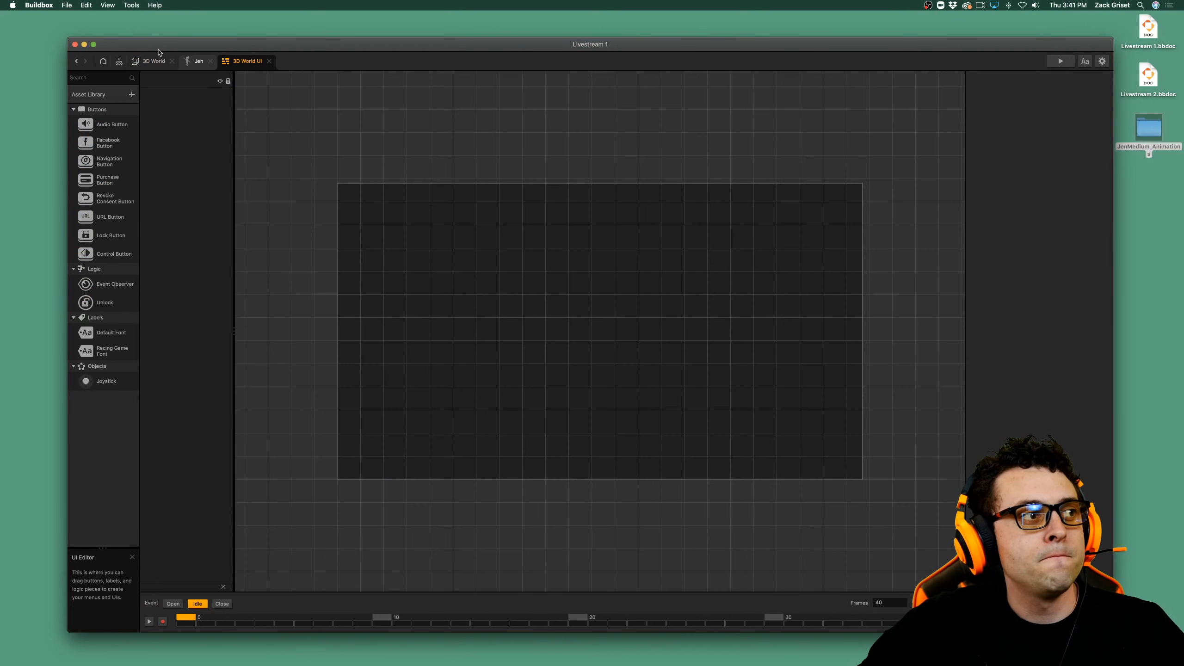
{"action": "left_click", "coordinate": [110, 97]}
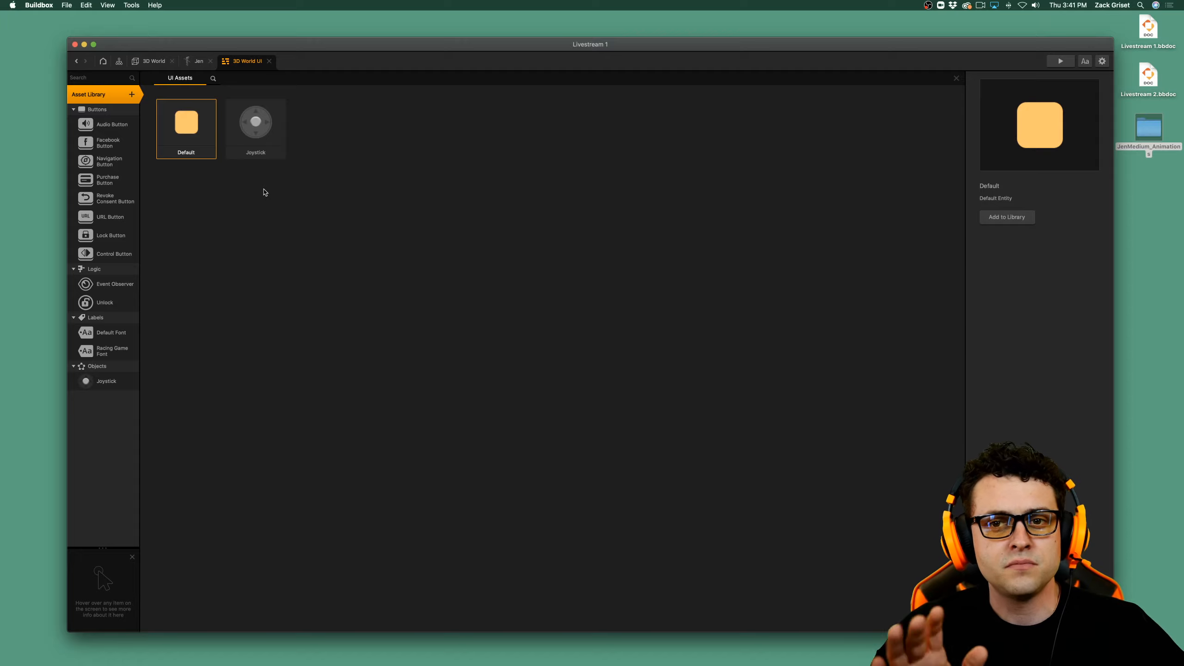
{"action": "left_click", "coordinate": [259, 134]}
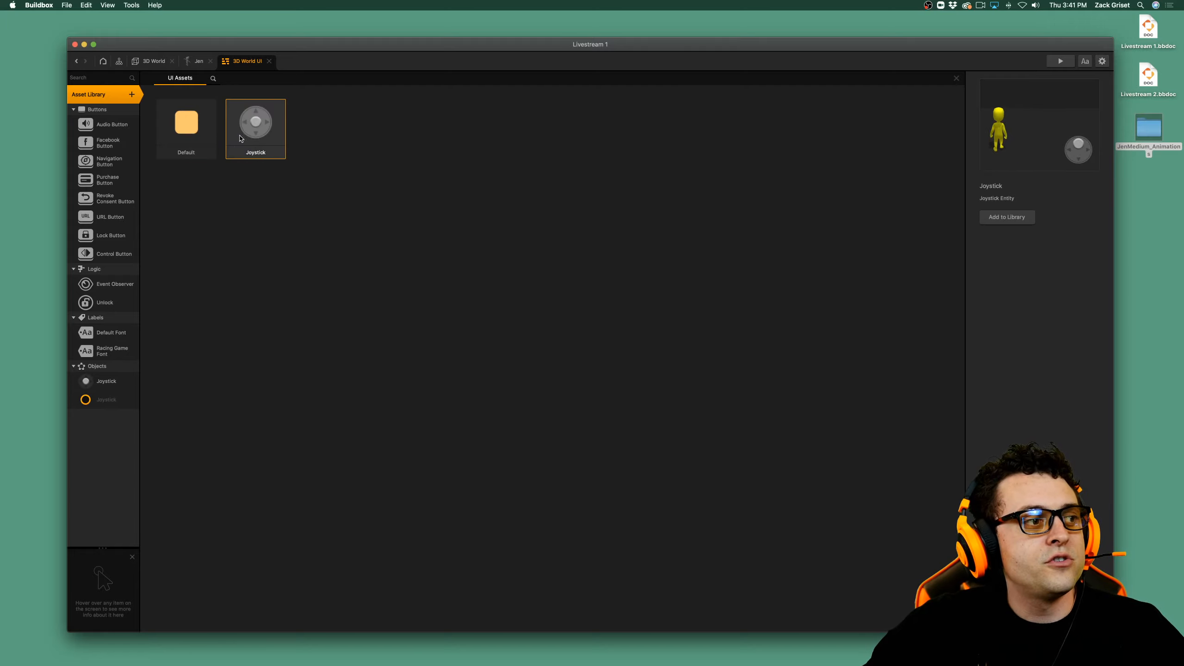
{"action": "left_click", "coordinate": [123, 99]}
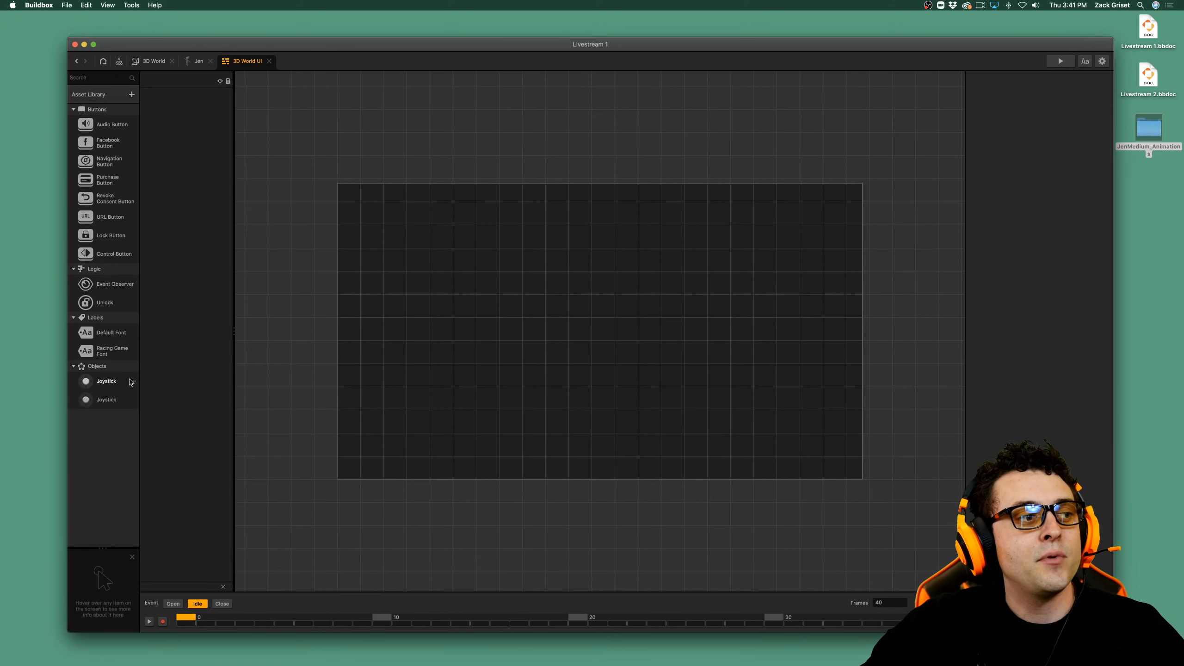
{"action": "left_click", "coordinate": [111, 400]}
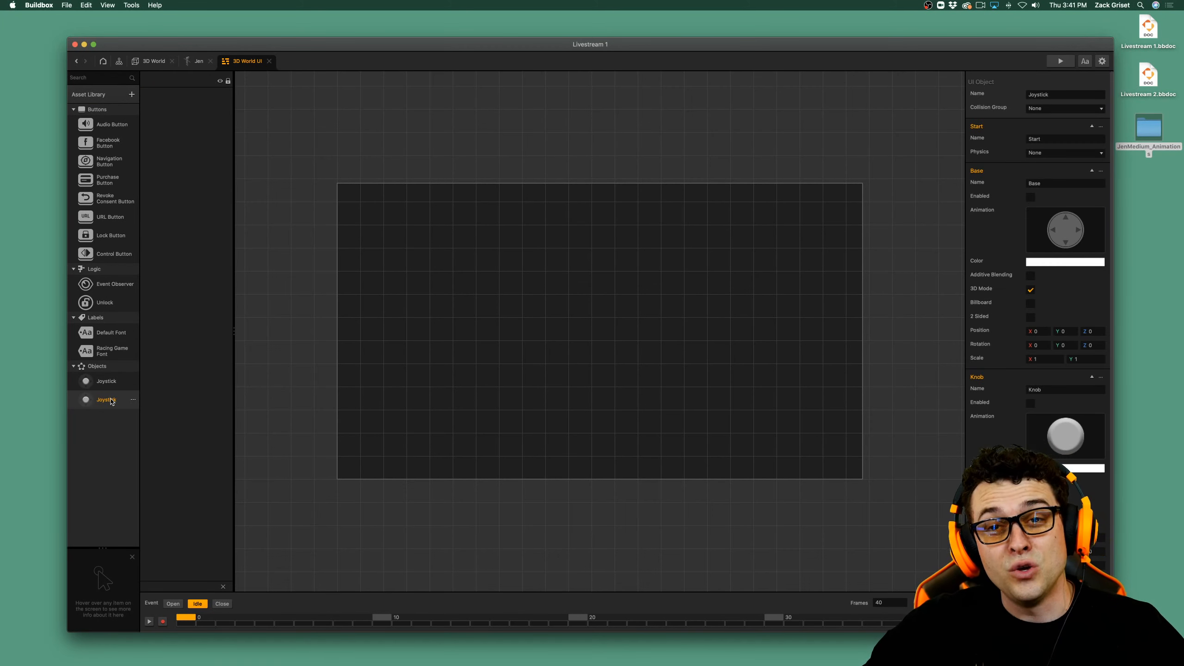
Place the new joystick in the lower-left corner of the UI screen at about X 139, Y 133.
{"action": "left_click", "coordinate": [112, 368]}
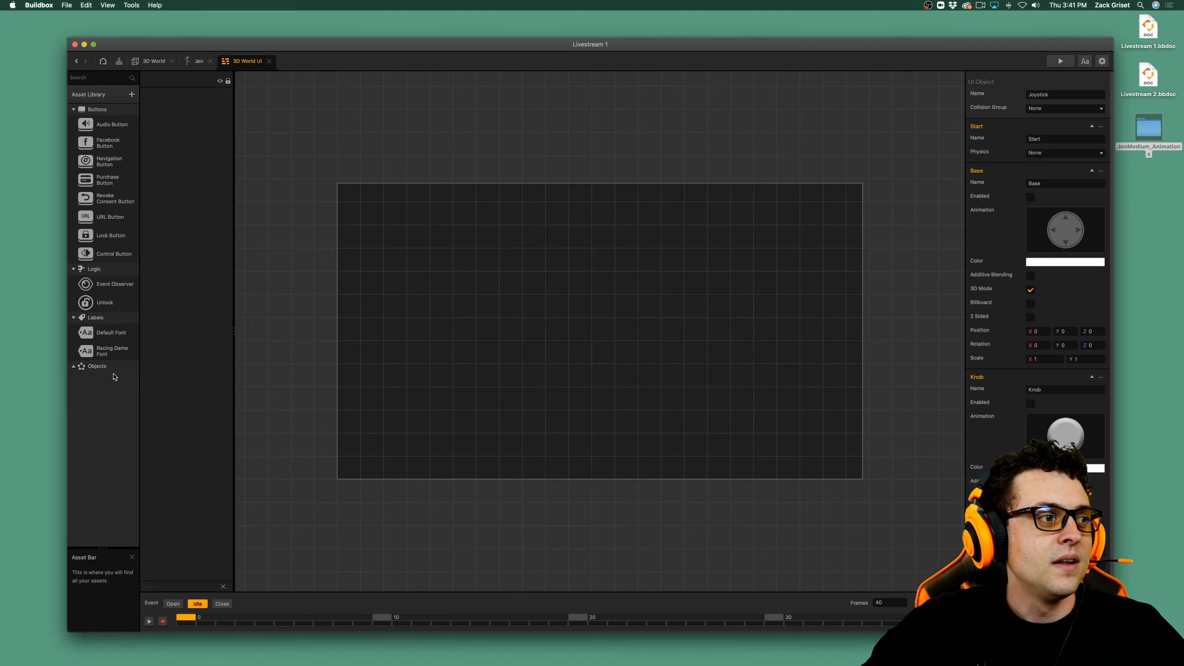
{"action": "left_click", "coordinate": [74, 367]}
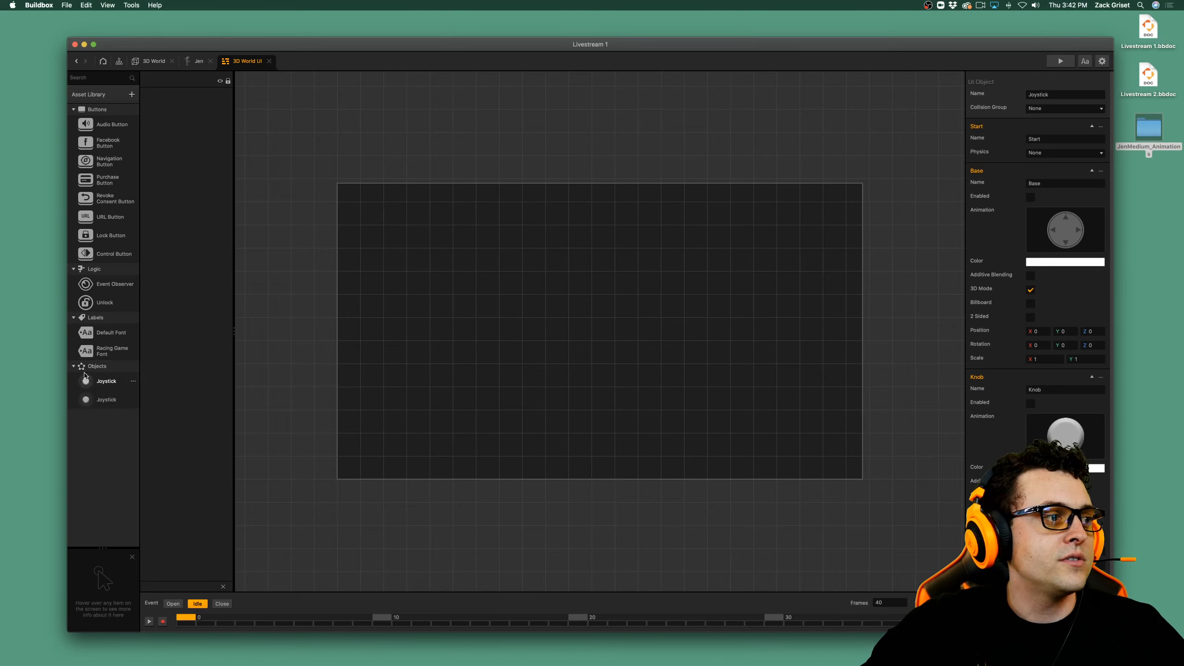
{"action": "left_click", "coordinate": [107, 387]}
{"action": "left_click", "coordinate": [107, 400]}
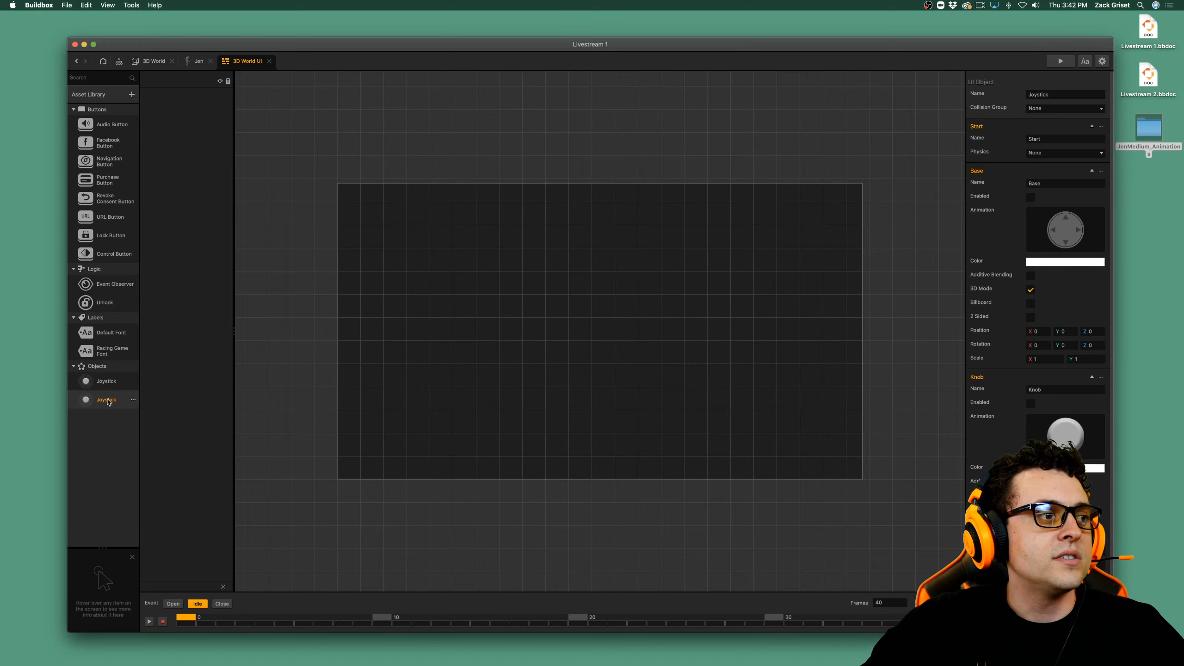
{"action": "left_click_drag", "start_coordinate": [200, 317], "coordinate": [785, 414]}
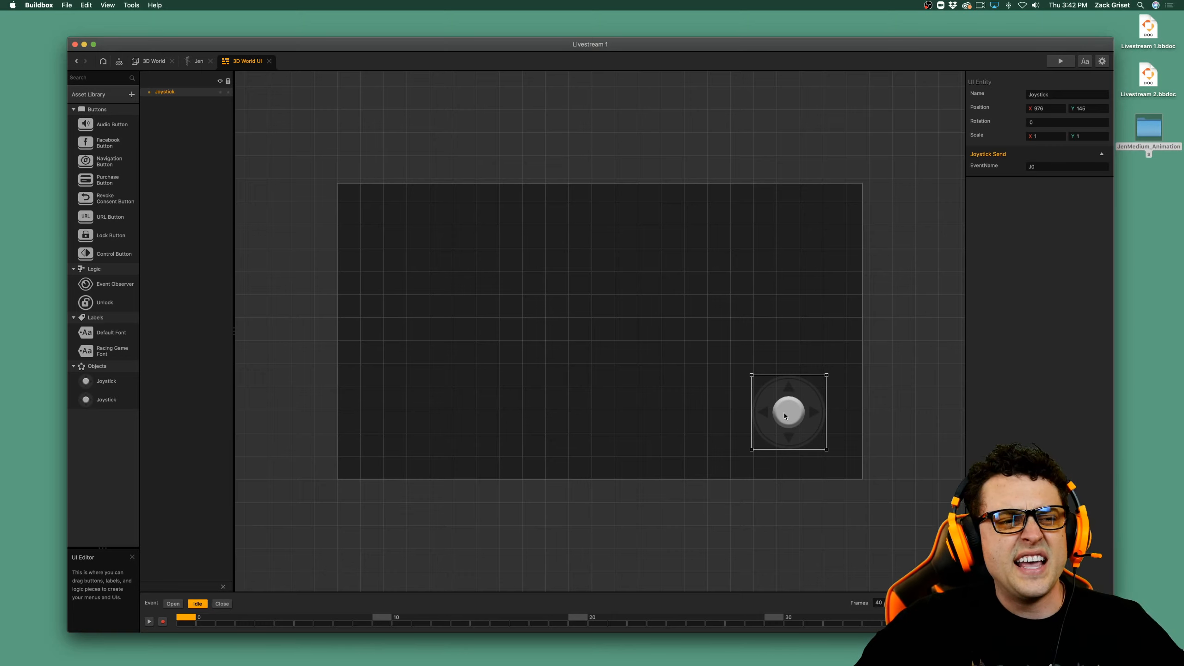
{"action": "left_click_drag", "start_coordinate": [785, 415], "coordinate": [777, 412]}
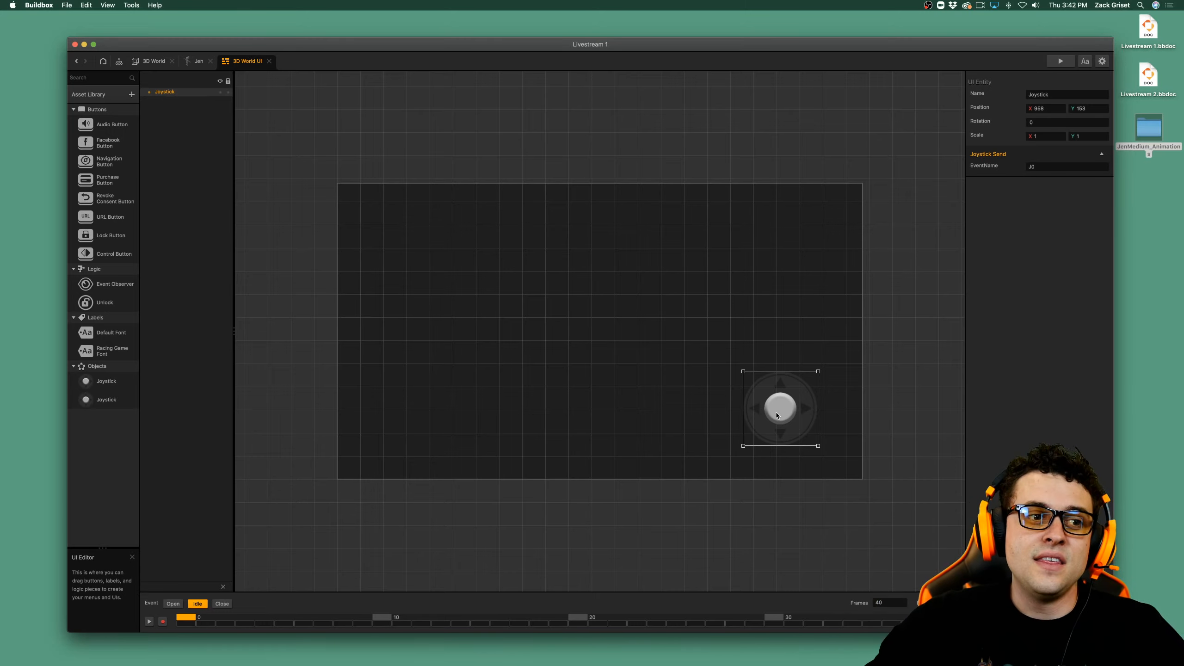
{"action": "left_click_drag", "start_coordinate": [776, 417], "coordinate": [396, 431]}
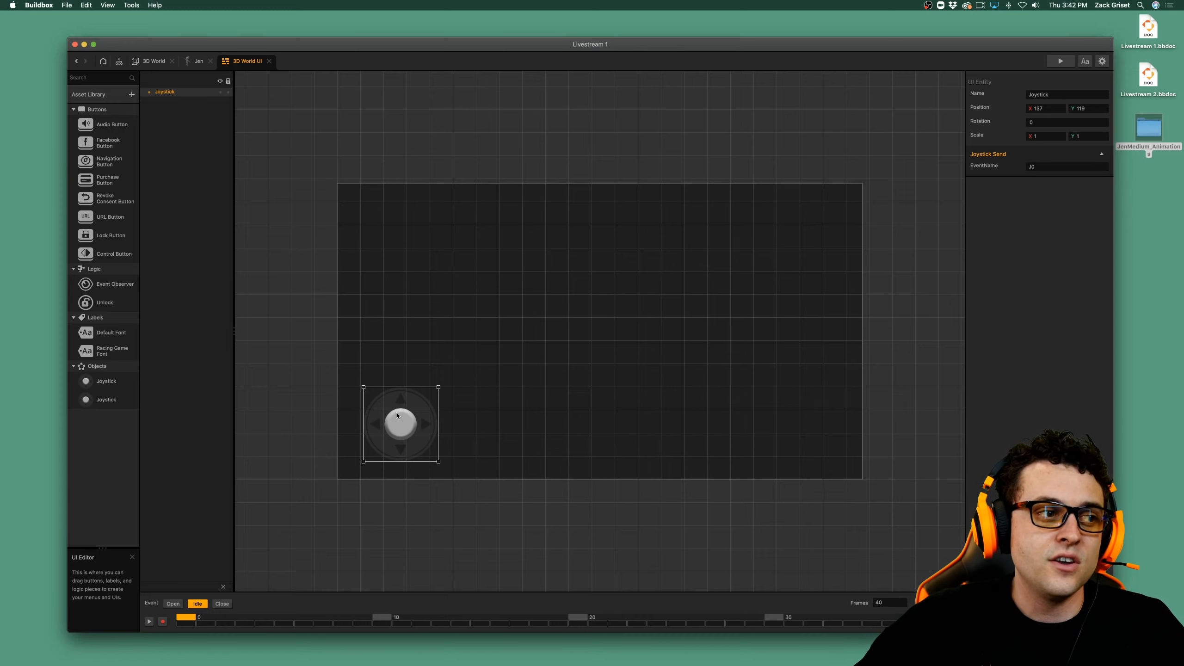
{"action": "left_click_drag", "start_coordinate": [397, 415], "coordinate": [399, 408]}
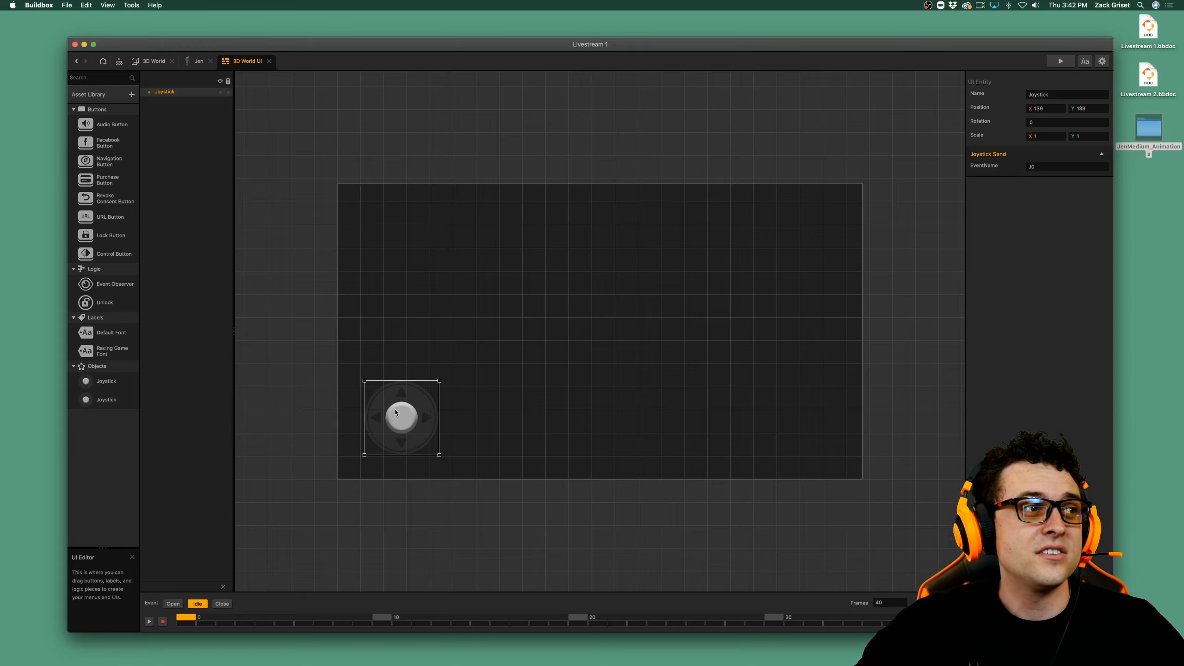
Set the joystick's Joystick Send EventName to Joystick, return to the 3D World, and save the project.
{"action": "left_click", "coordinate": [155, 63]}
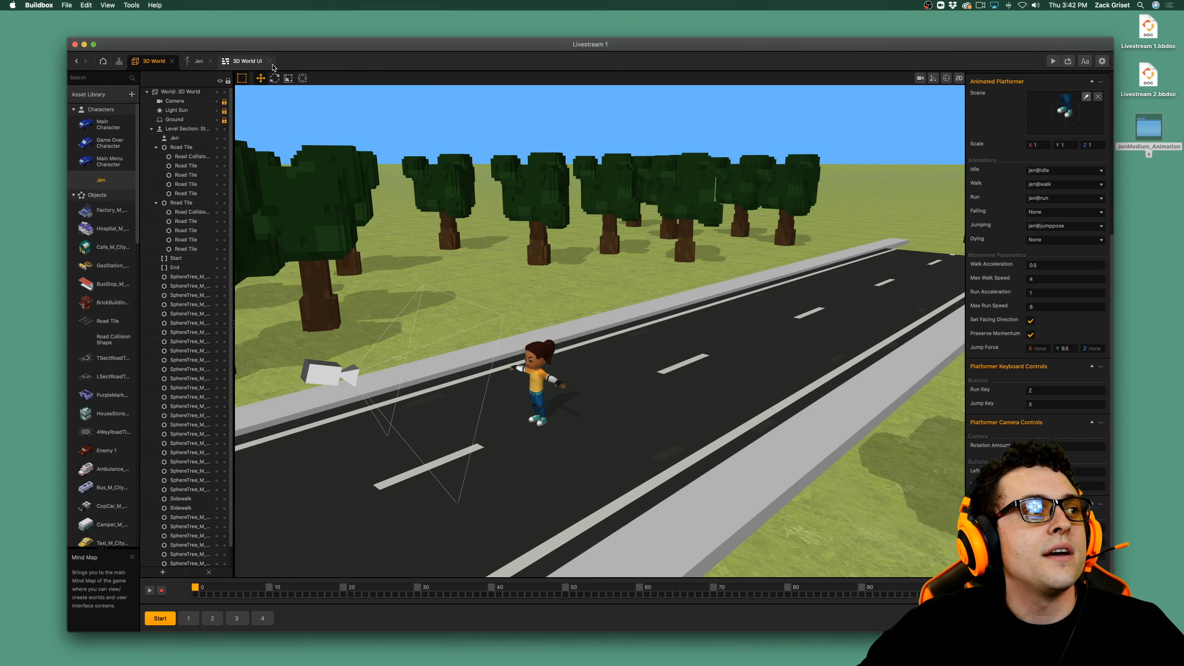
{"action": "left_click", "coordinate": [245, 61]}
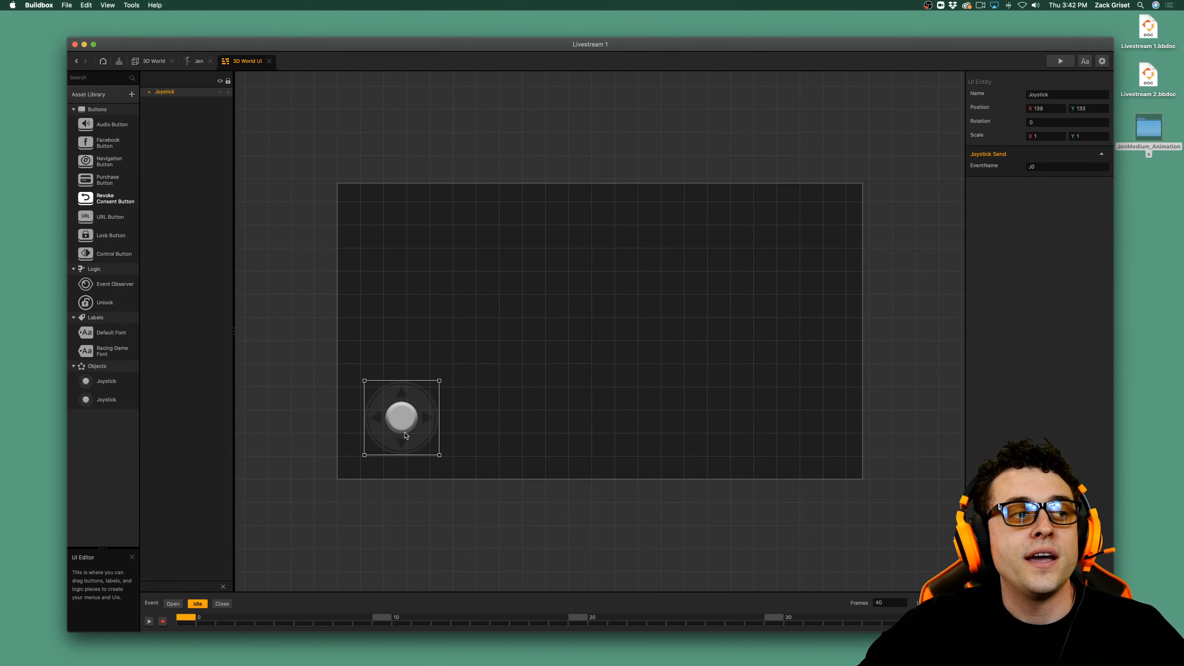
{"action": "left_click", "coordinate": [1063, 167]}
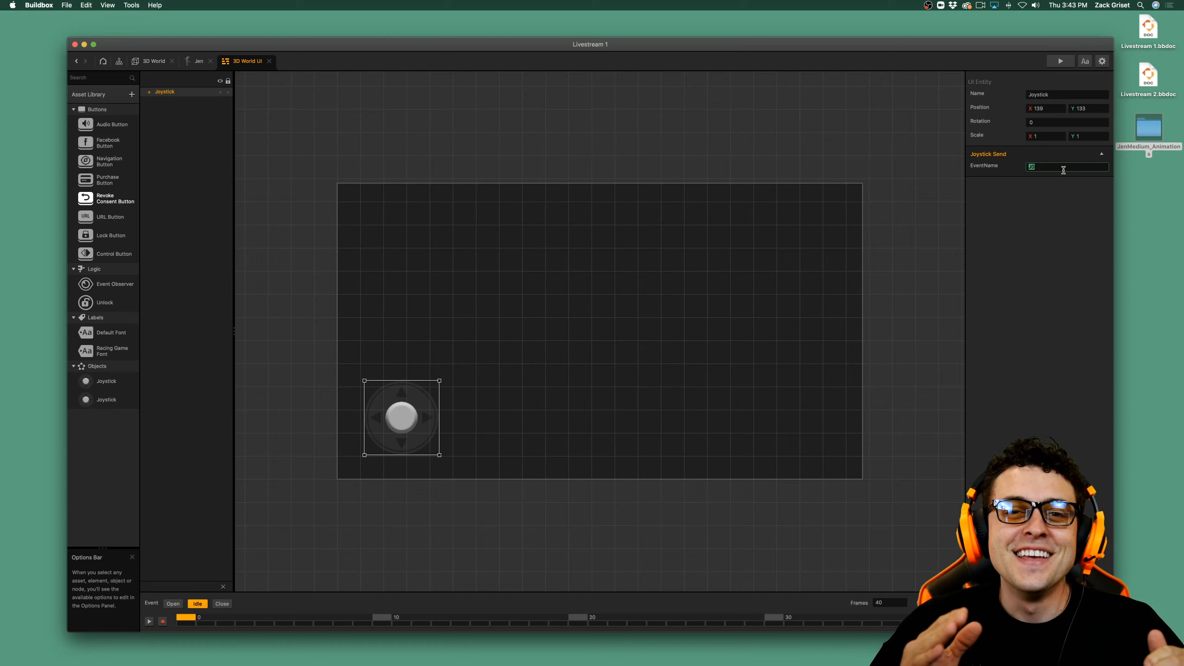
{"action": "type", "text": "J"}
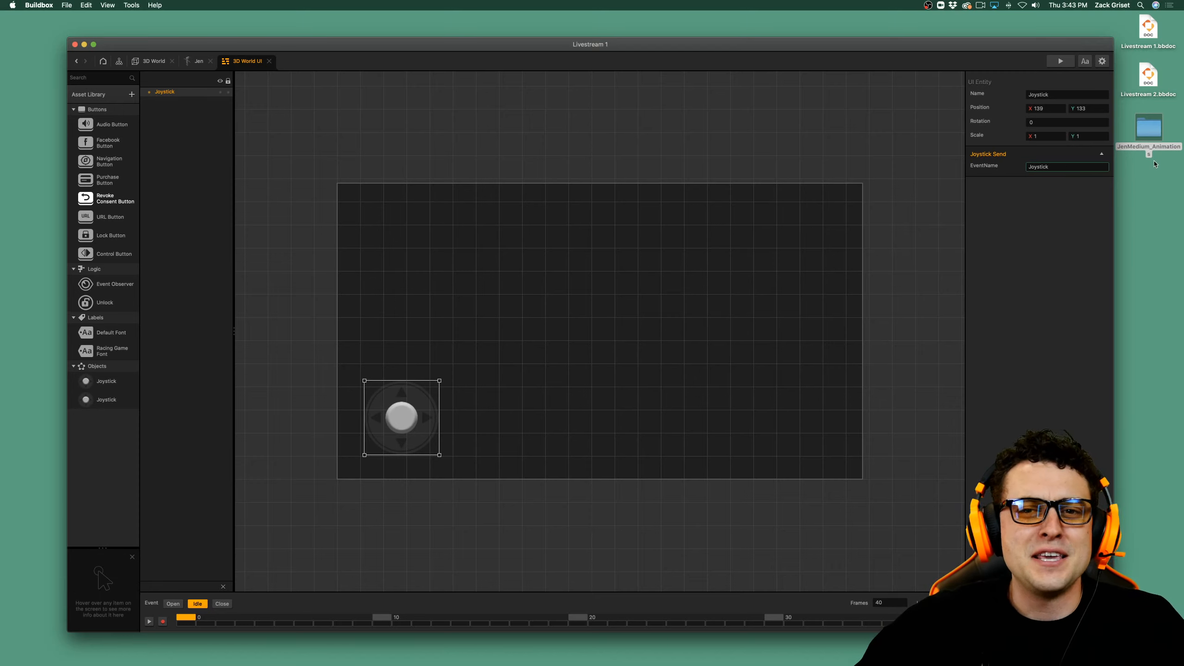
{"action": "left_click", "coordinate": [1043, 240]}
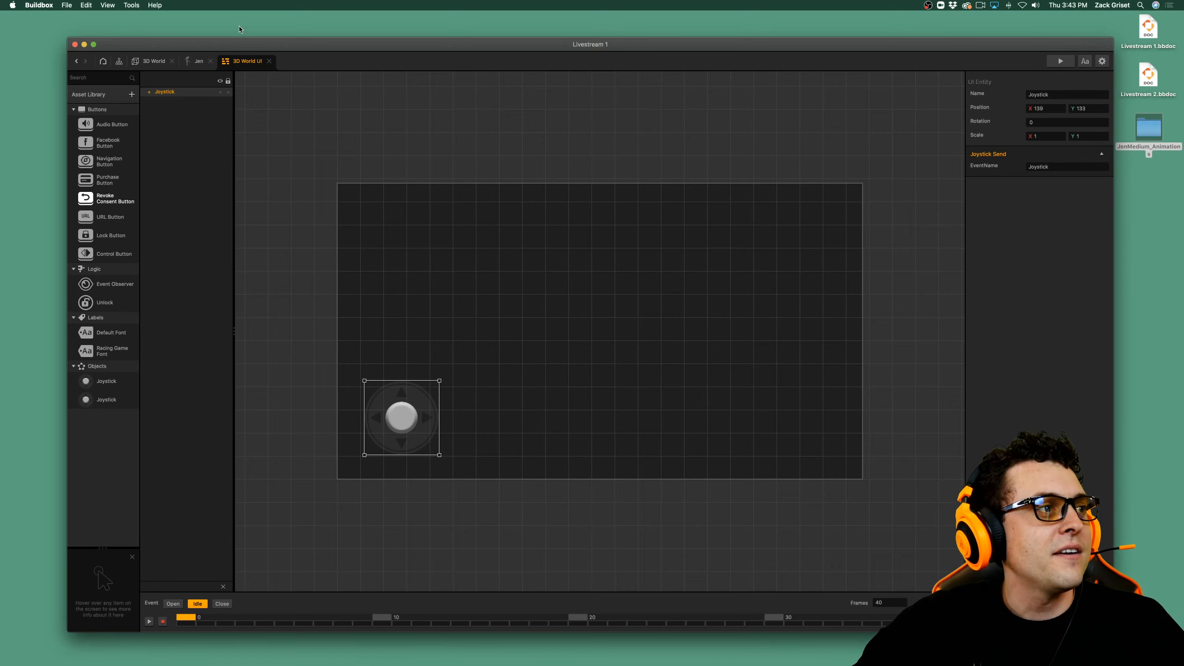
{"action": "left_click", "coordinate": [152, 61]}
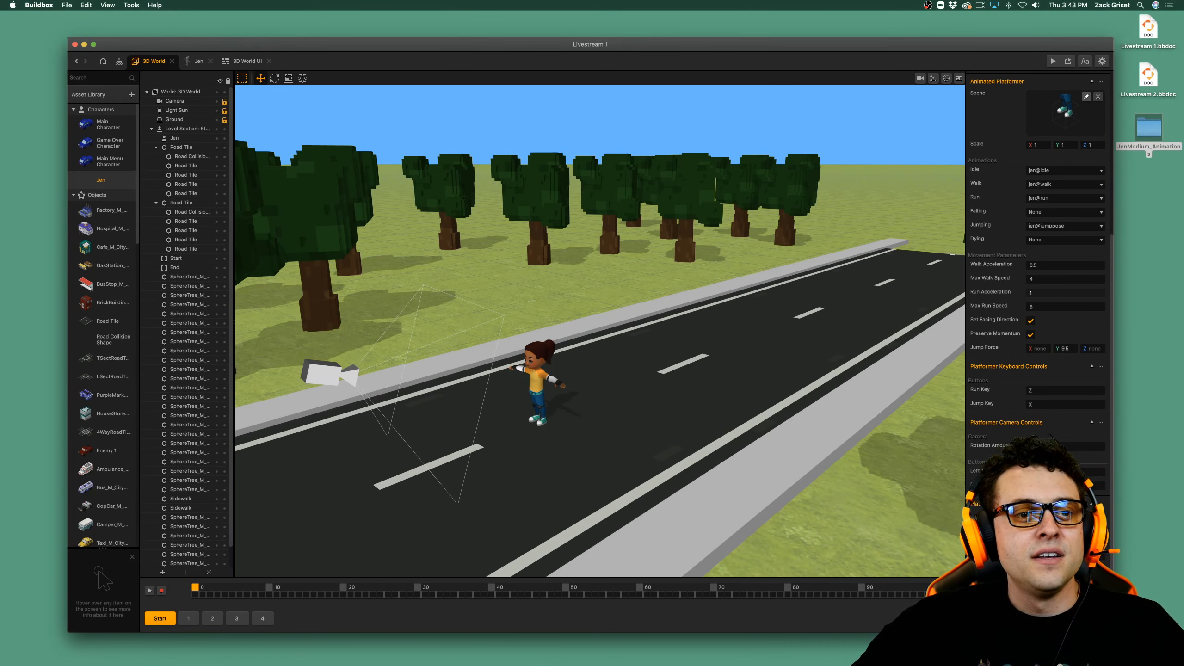
{"action": "key", "text": "super+s"}
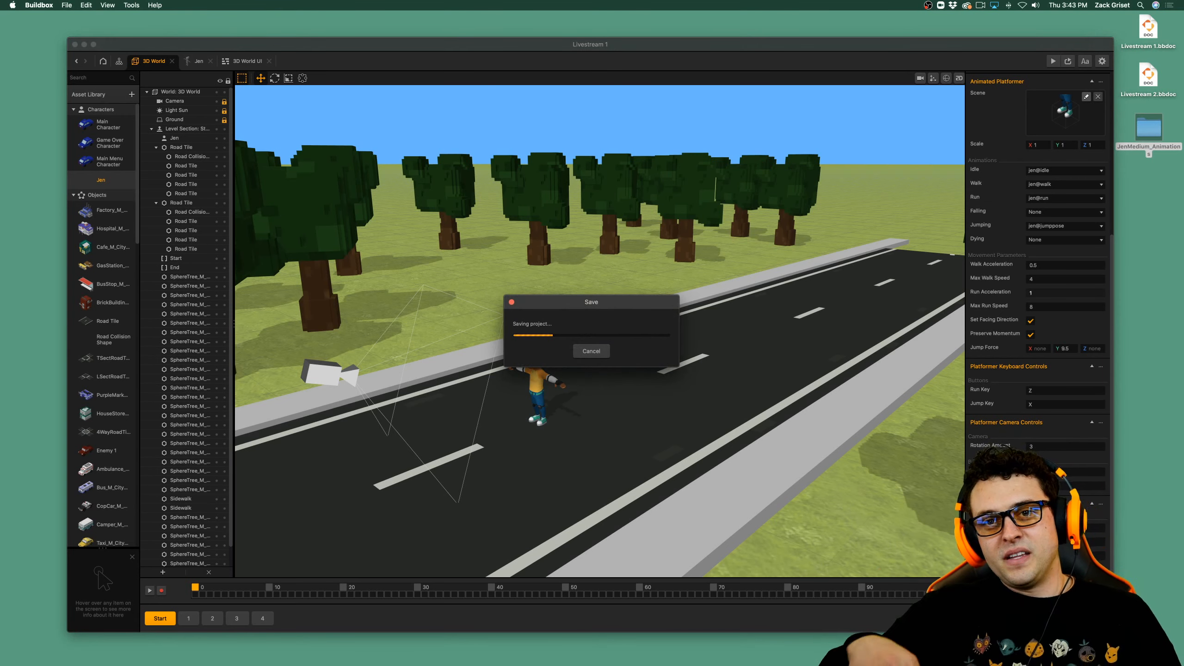
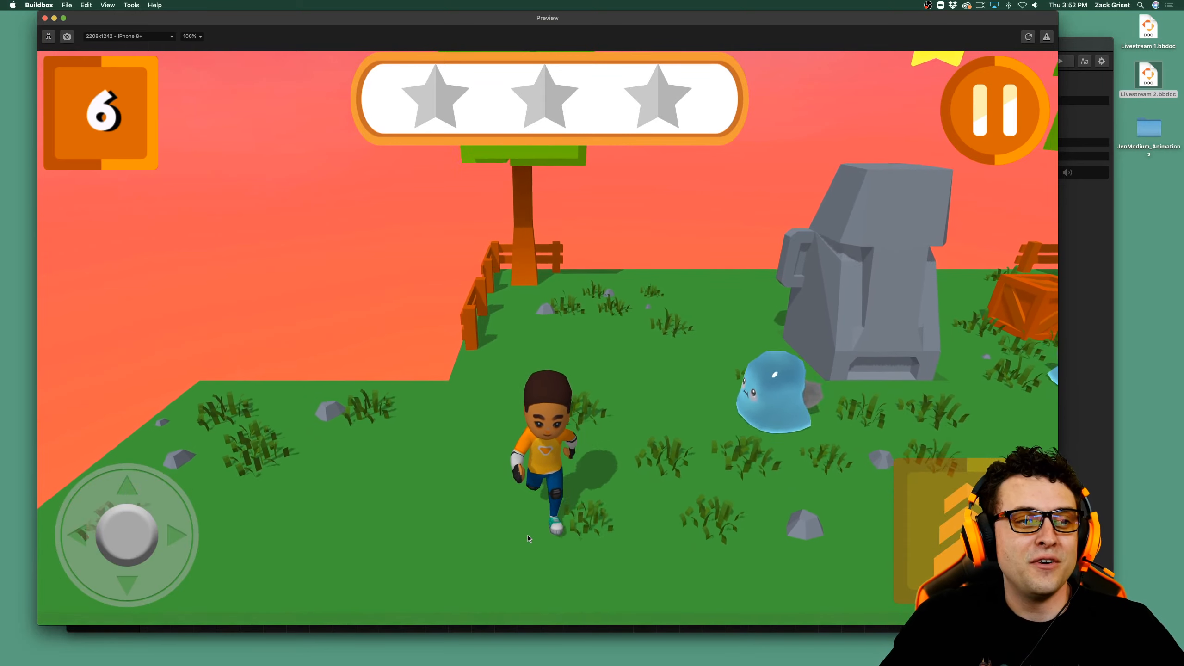
Test Jen's running and jumping in the preview around the blue slimes, stone statue and wooden crate.
{"action": "key", "text": "Right"}
{"action": "key", "text": "Up"}
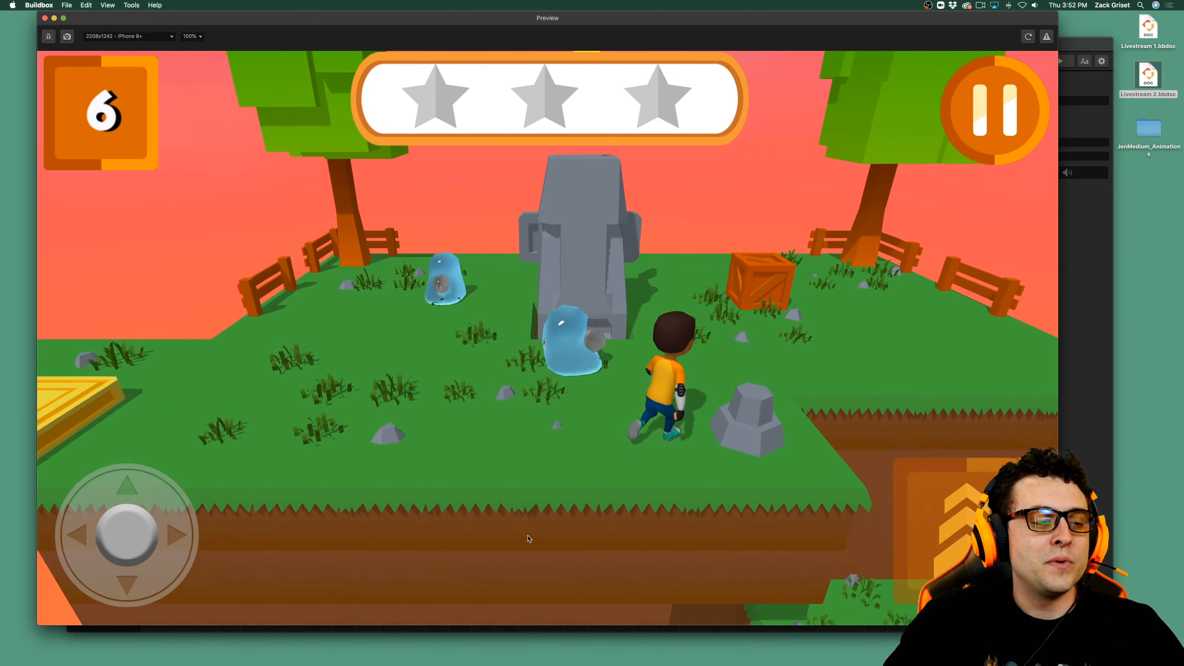
{"action": "key", "text": "Right"}
{"action": "key", "text": "Left"}
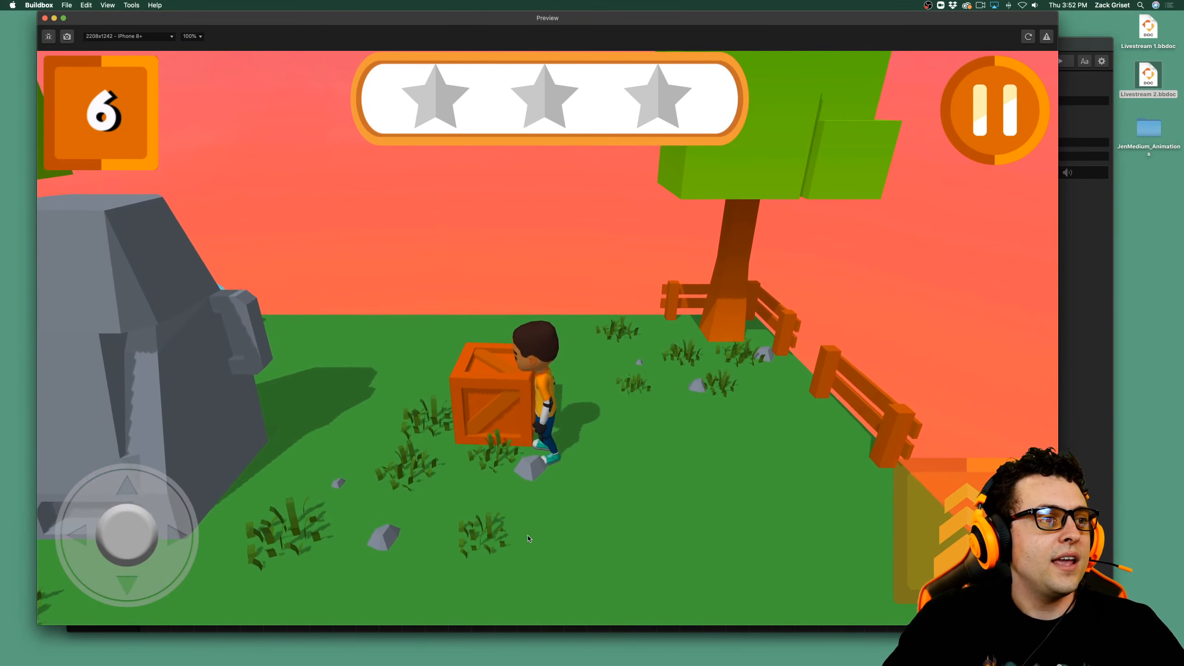
{"action": "key", "text": "Right"}
{"action": "key", "text": "Up"}
{"action": "key", "text": "Down"}
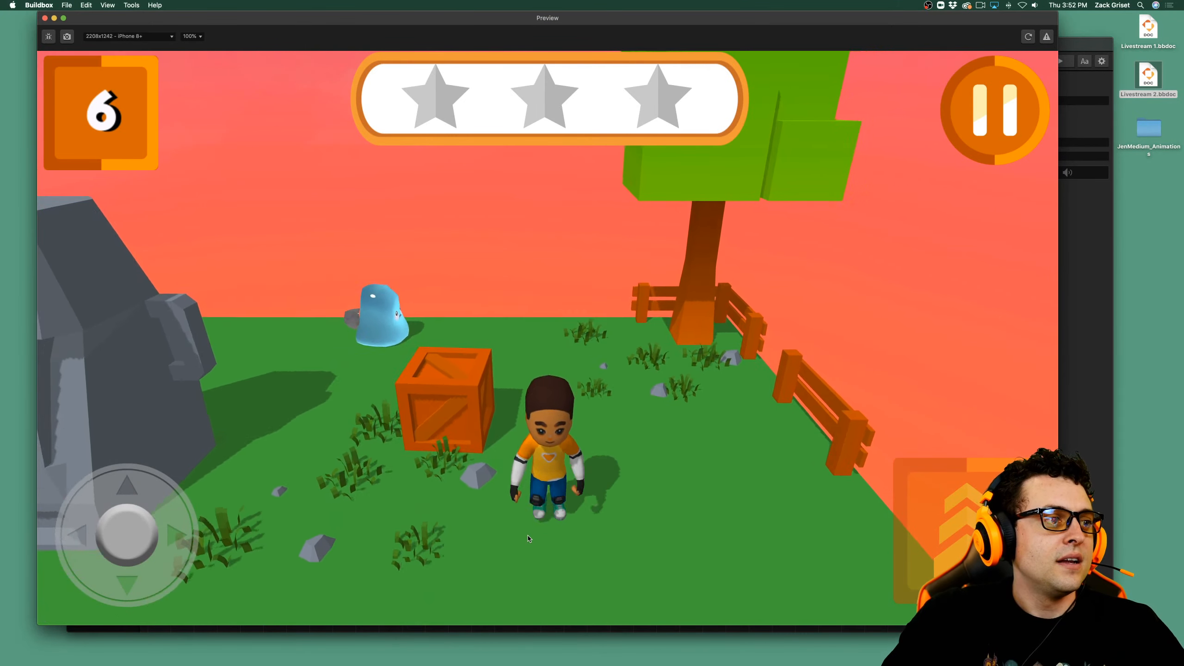
{"action": "key", "text": "Left"}
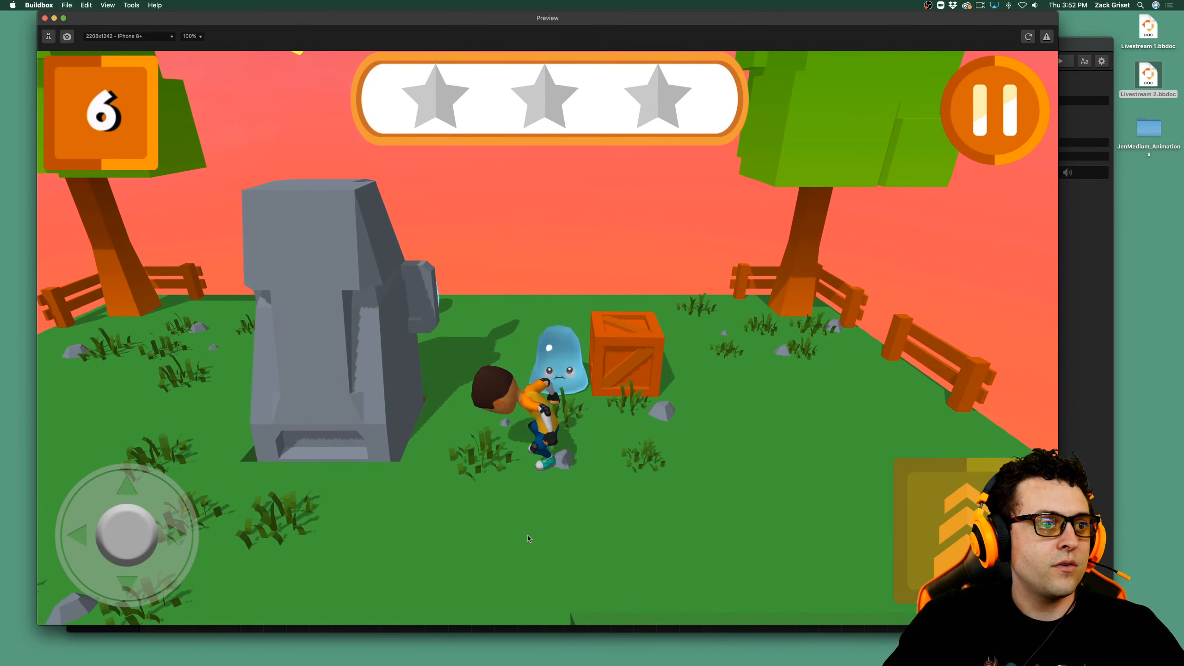
{"action": "key", "text": "space"}
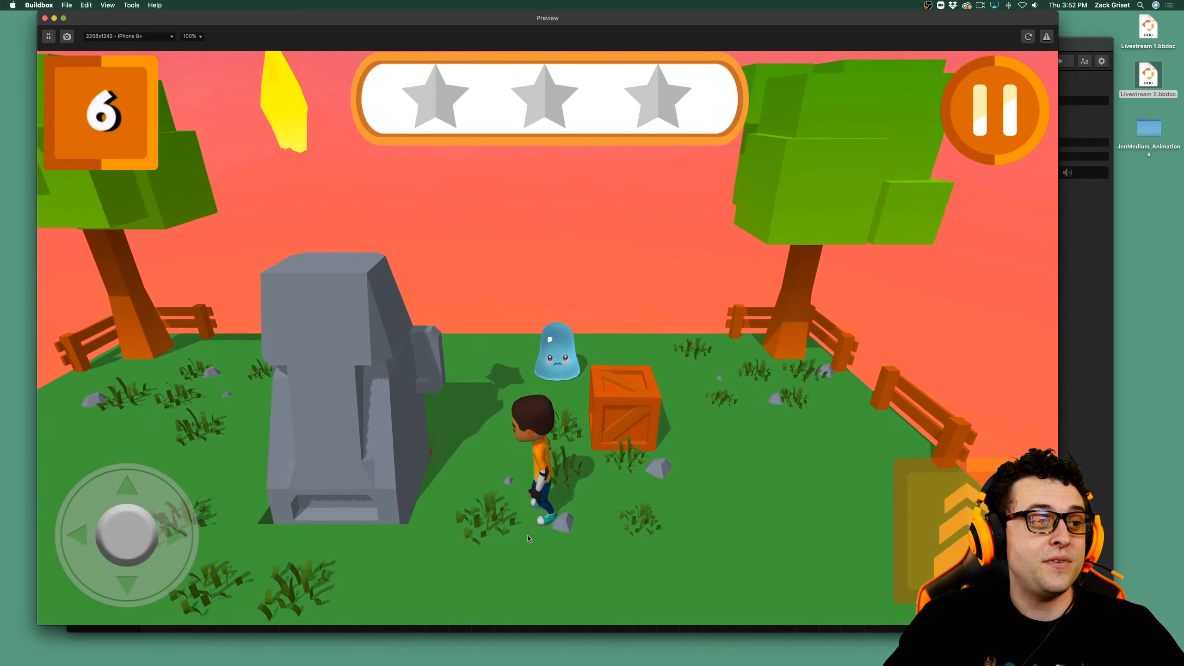
{"action": "key", "text": "space"}
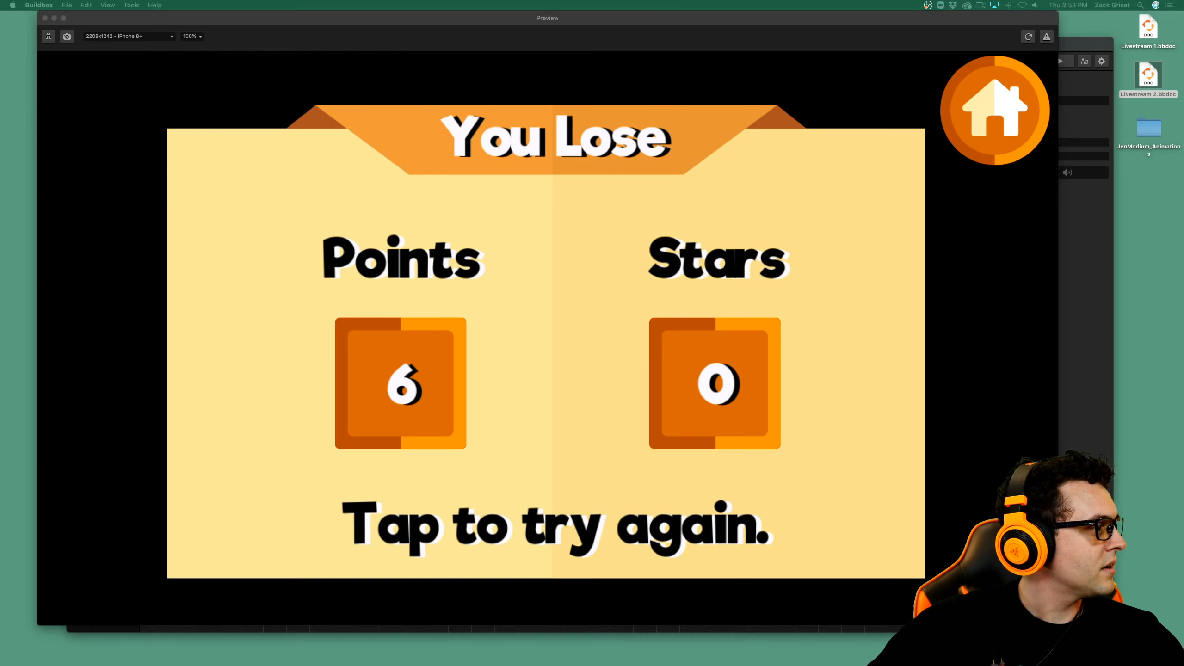
Retry the lost level, close the preview, launch a fresh one and walk Jen toward the grassy ledges.
{"action": "left_click", "coordinate": [362, 306]}
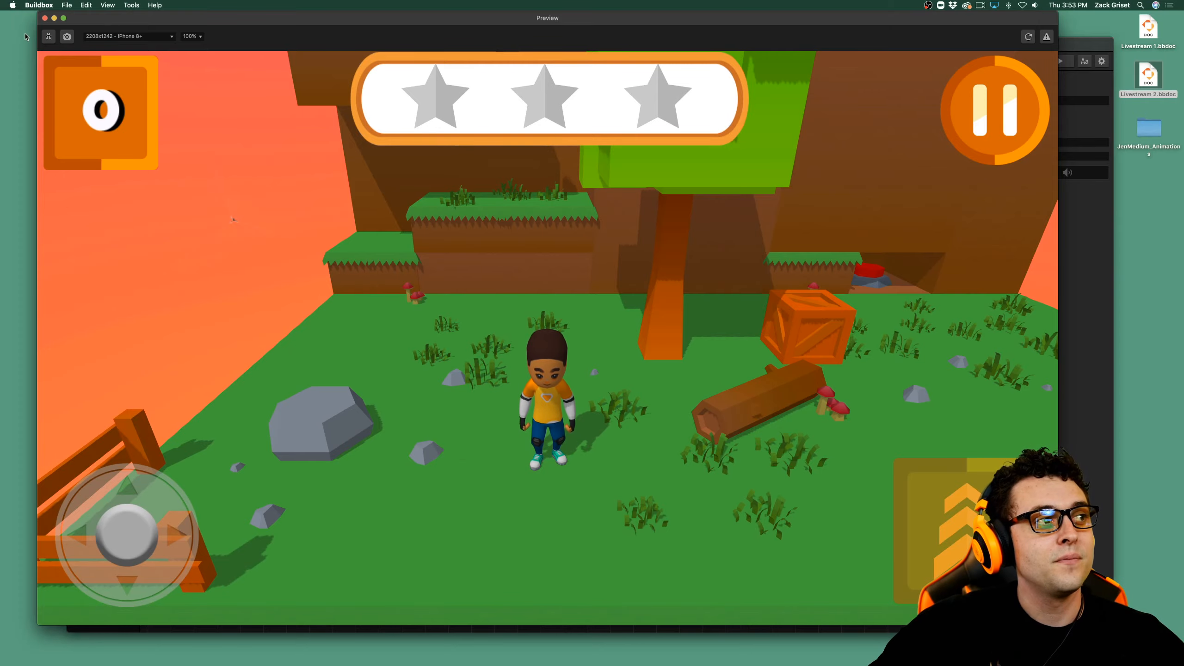
{"action": "left_click", "coordinate": [45, 18]}
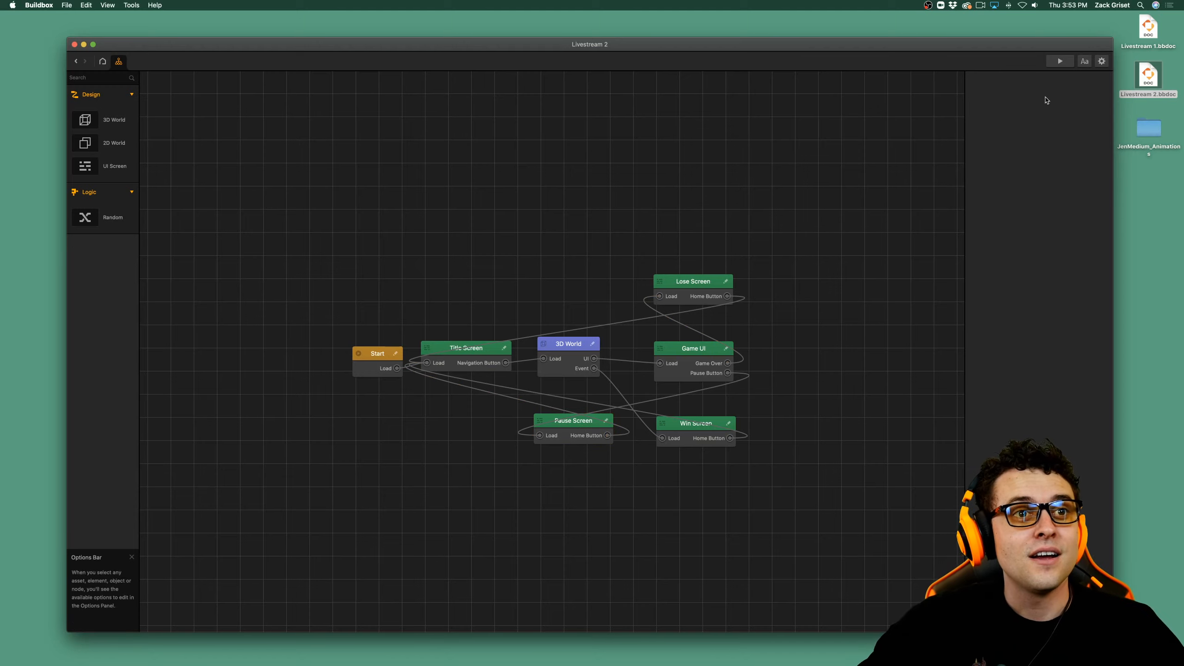
{"action": "left_click", "coordinate": [1058, 68]}
{"action": "left_click", "coordinate": [588, 488]}
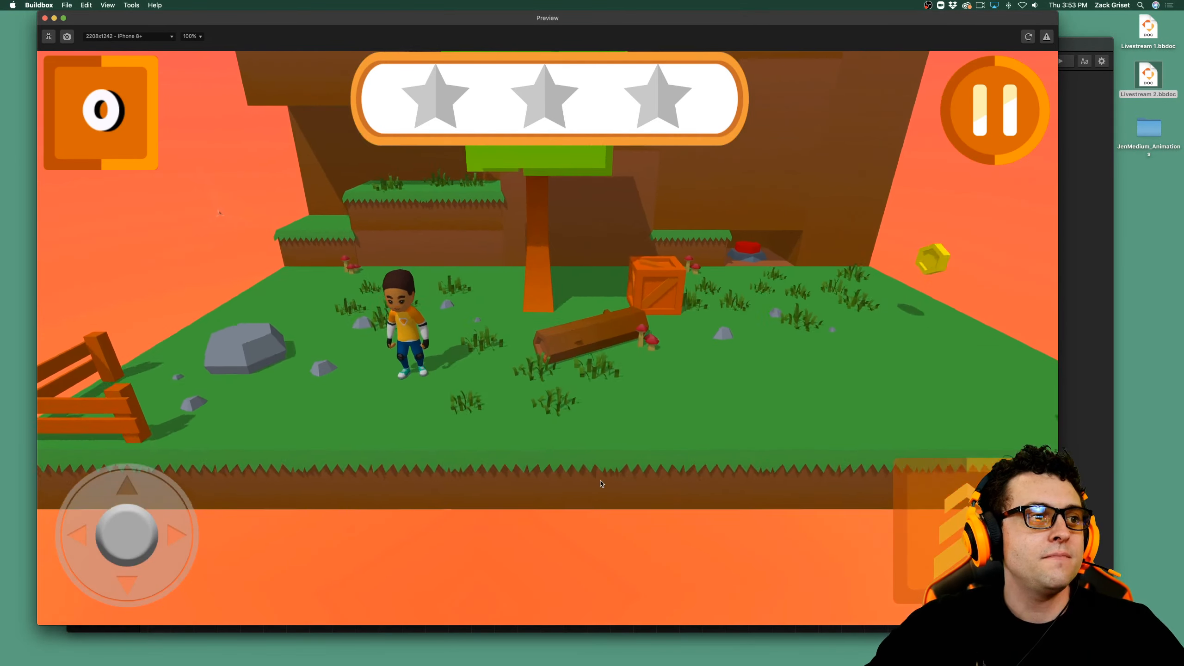
{"action": "key", "text": "w"}
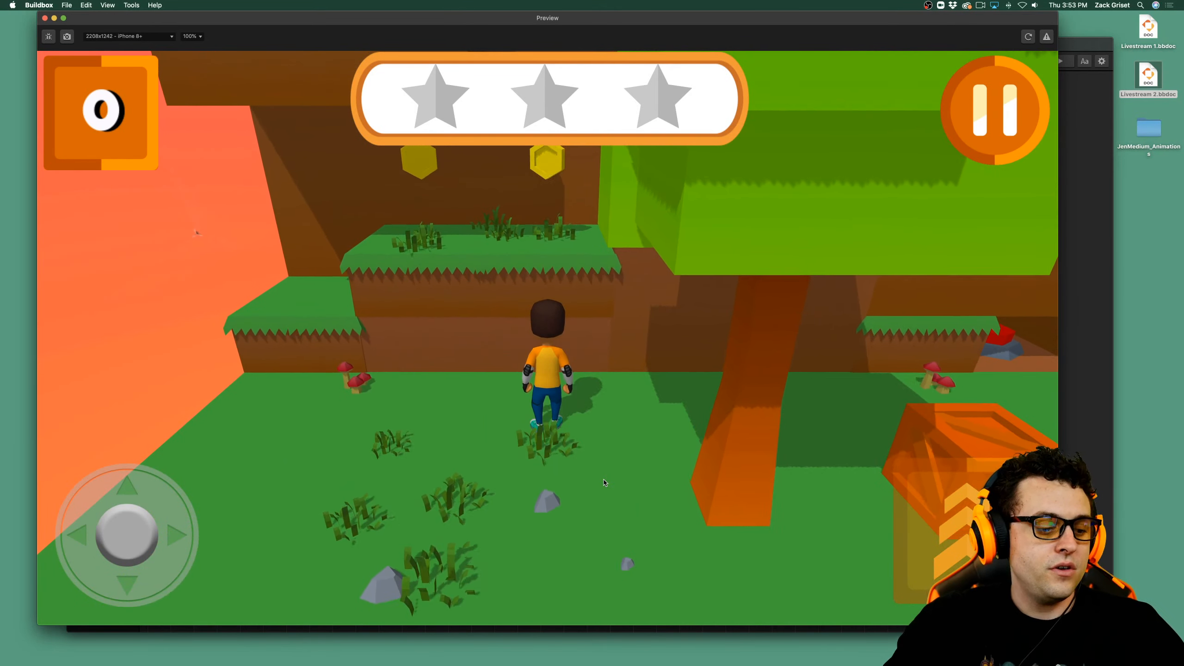
{"action": "key", "text": "super+space"}
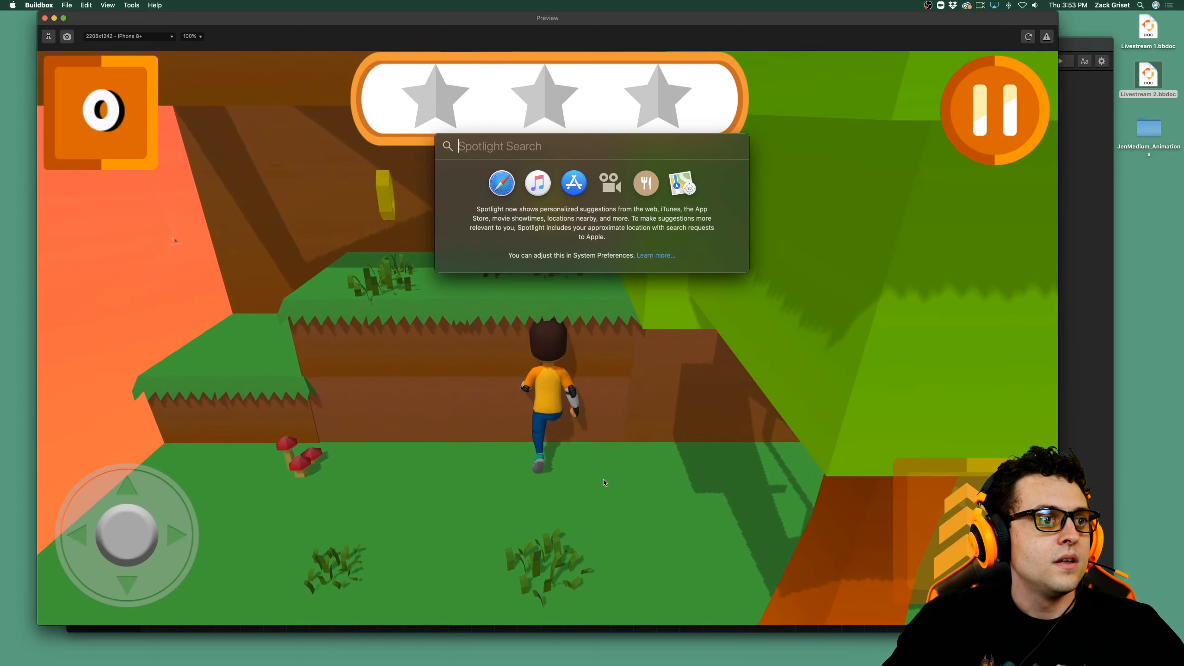
{"action": "key", "text": "Escape"}
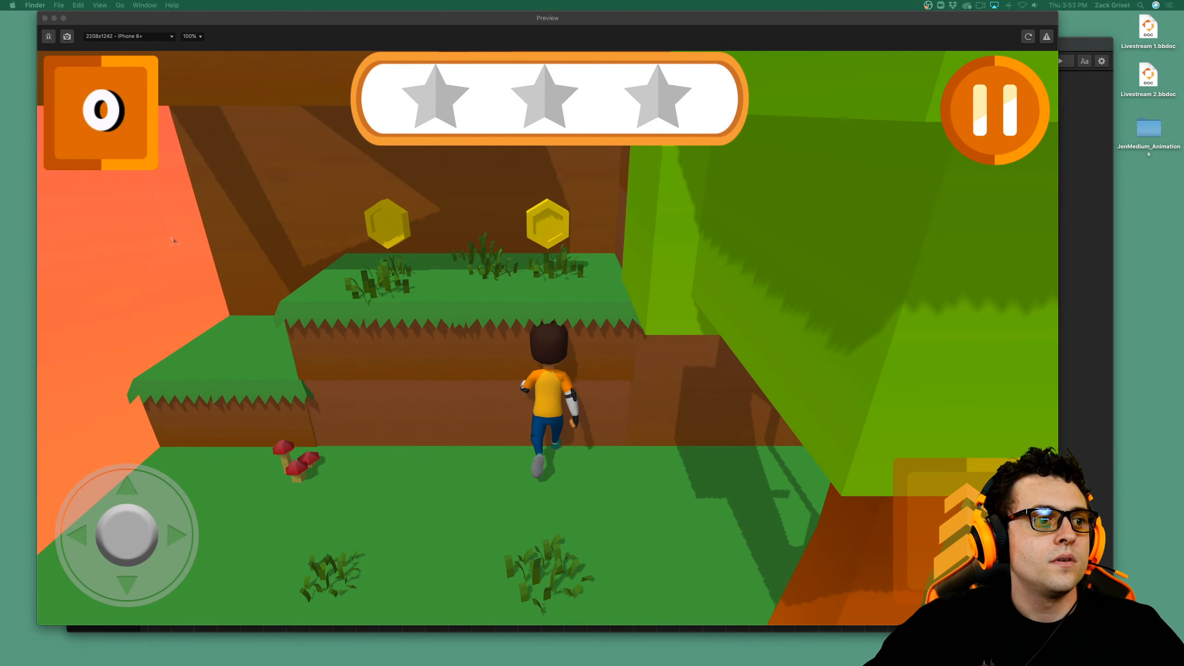
{"action": "left_click", "coordinate": [942, 299]}
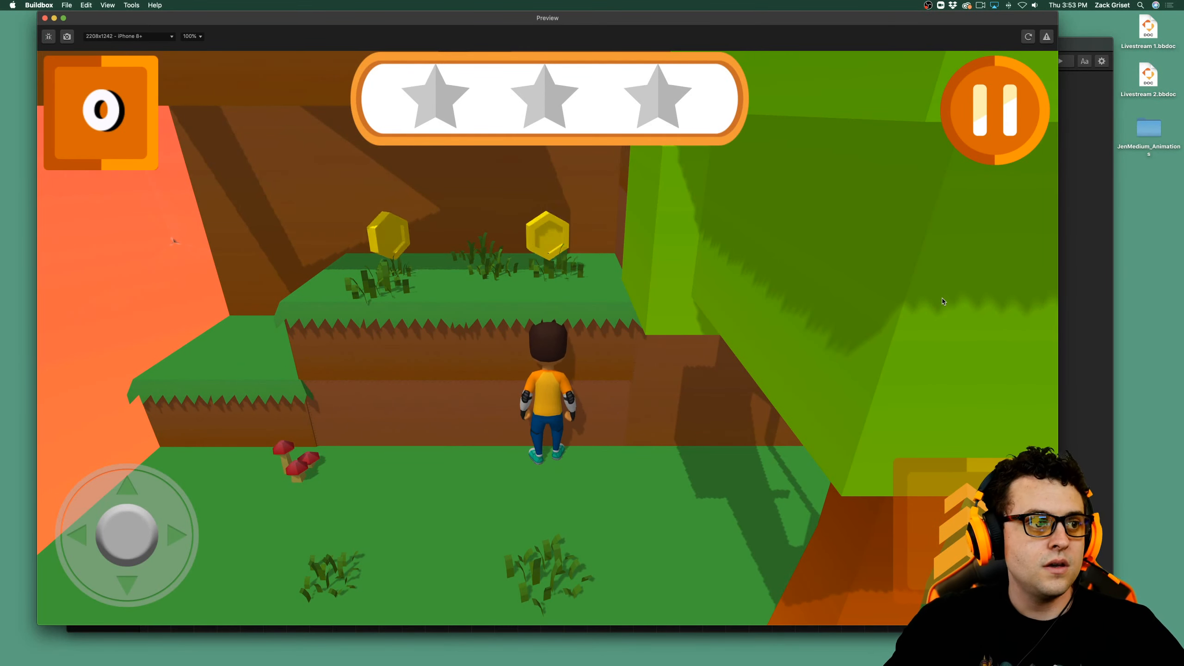
Run Jen forward against the ledge, reload the preview and start the level again.
{"action": "key", "text": "Up"}
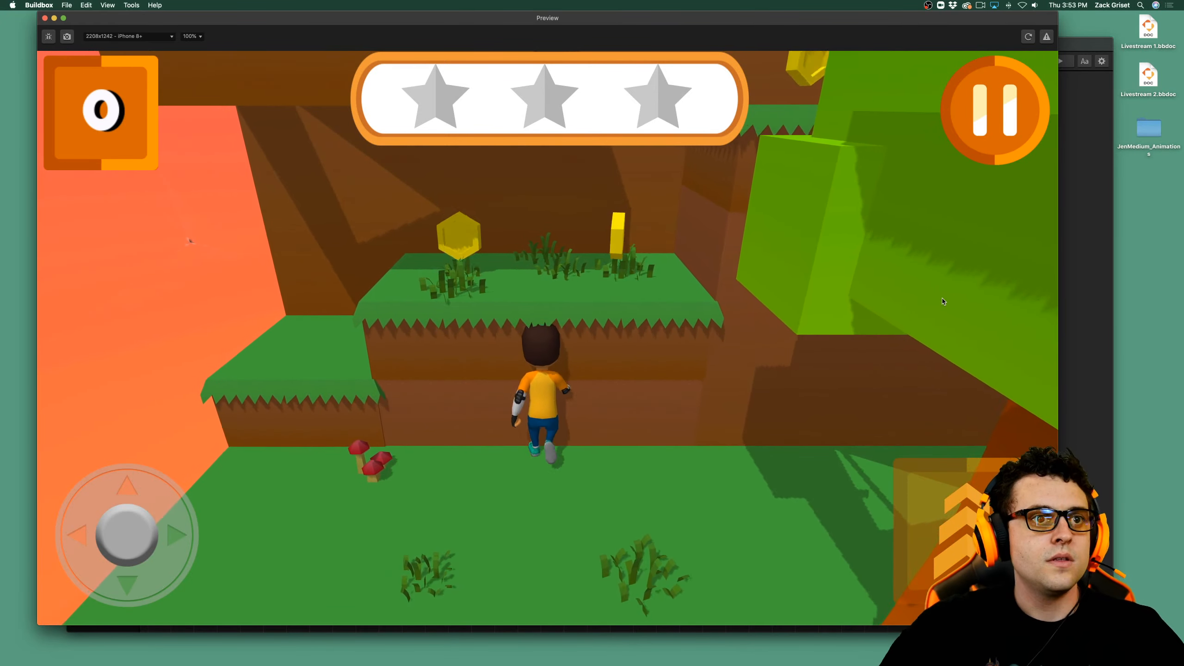
{"action": "left_click", "coordinate": [1028, 37]}
{"action": "left_click", "coordinate": [593, 461]}
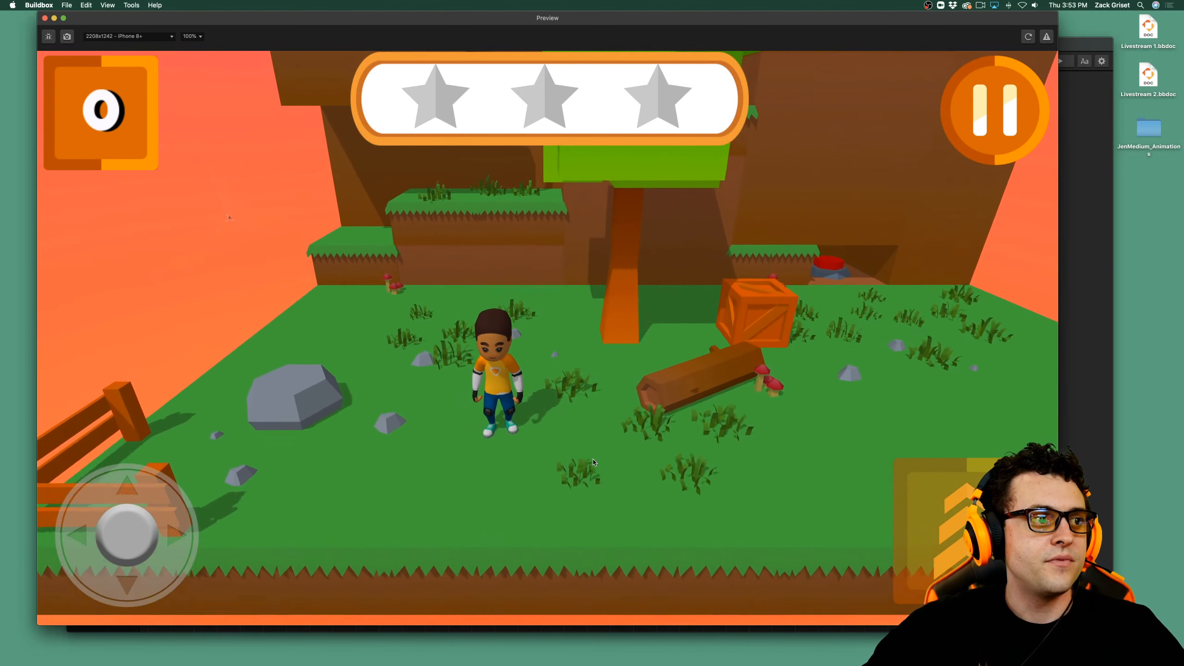
Test Jen's jumps by climbing the grassy ledges beside the tree and collecting the coins on them.
{"action": "key", "text": "space"}
{"action": "key", "text": "Left"}
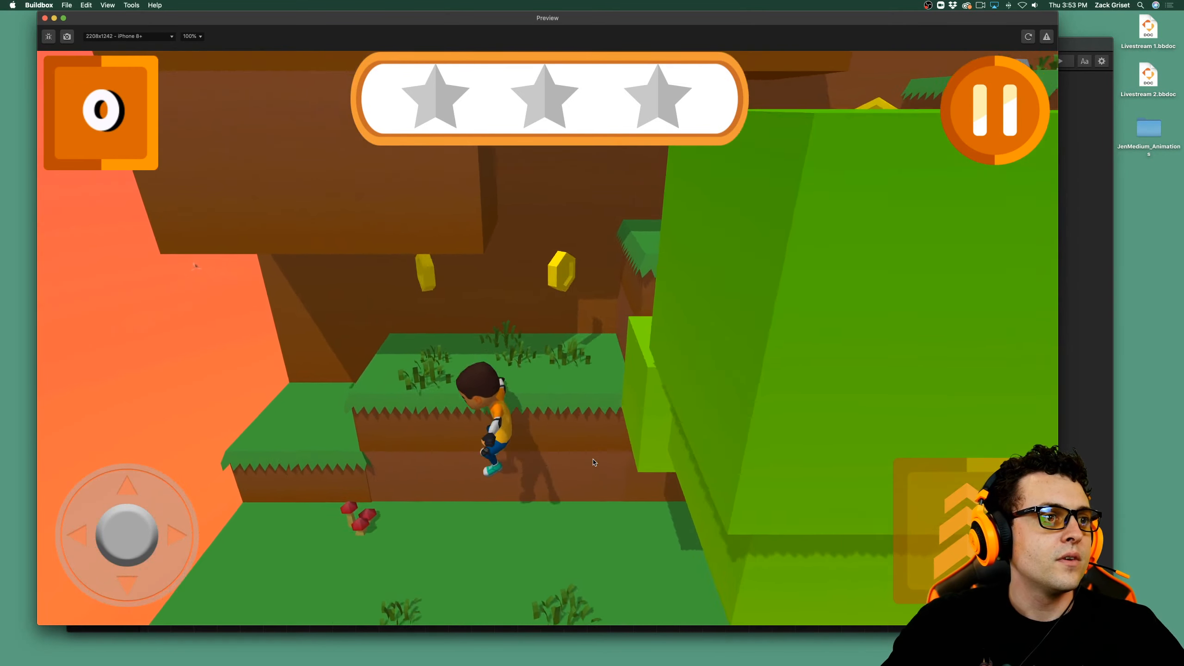
{"action": "key", "text": "Up"}
{"action": "key", "text": "space"}
{"action": "key", "text": "Right"}
{"action": "key", "text": "space"}
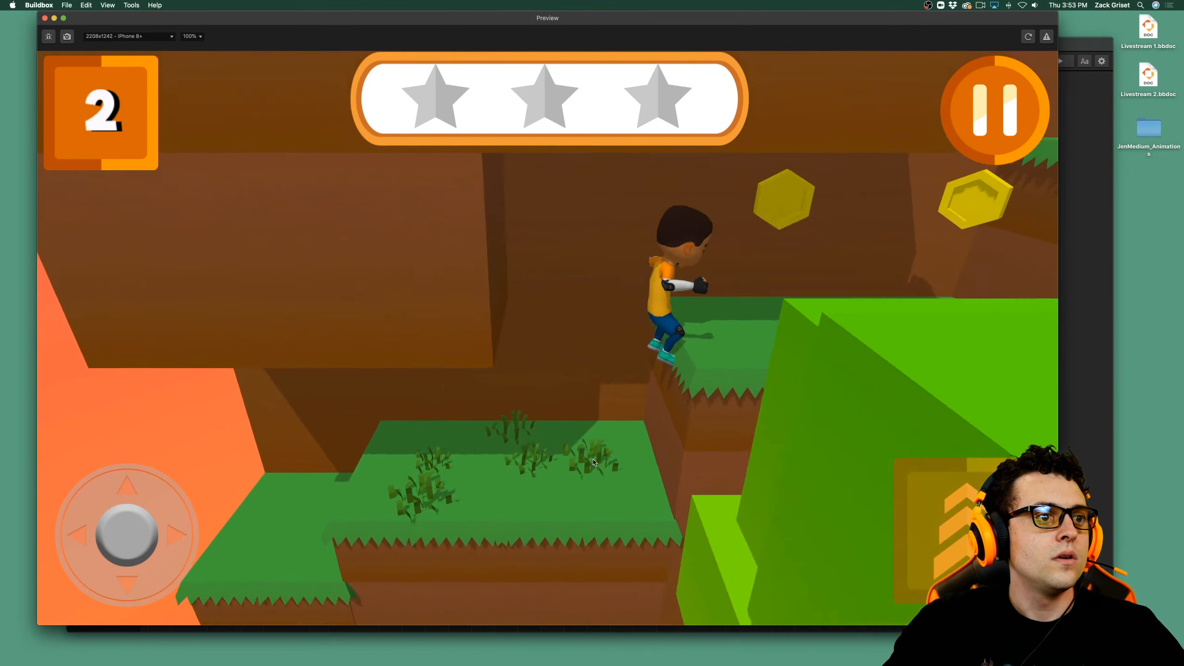
{"action": "key", "text": "Up"}
{"action": "key", "text": "Right"}
{"action": "key", "text": "space"}
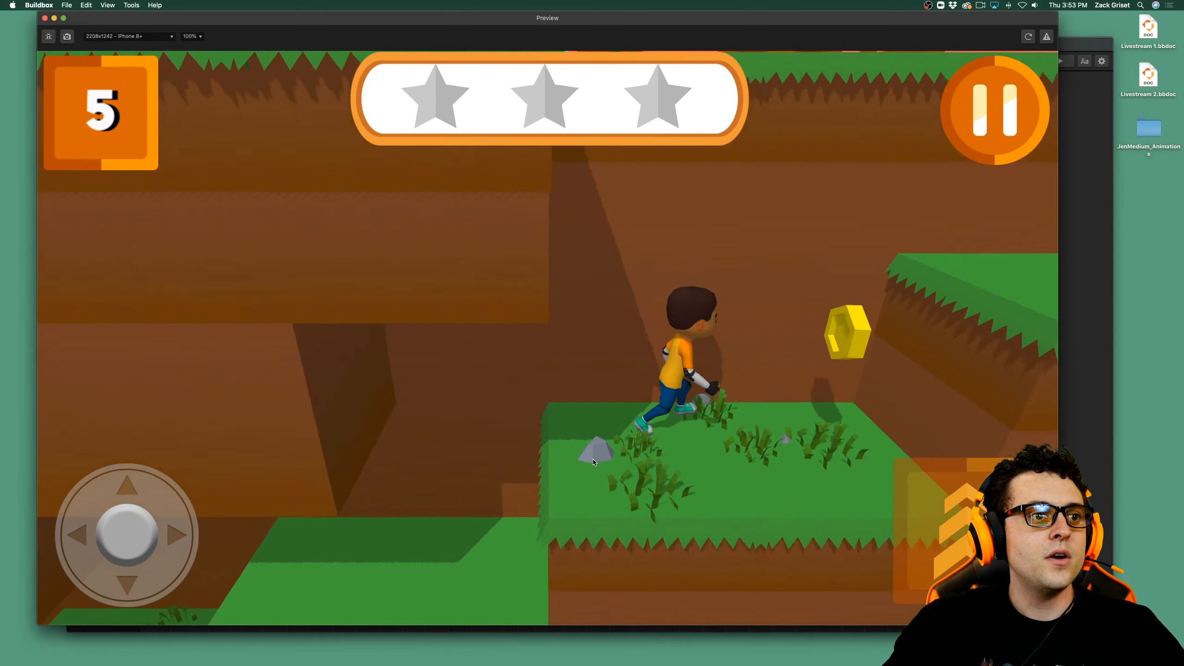
Jump Jen across to the area with the stone statue and attack the blue slime beside the crate.
{"action": "key", "text": "space"}
{"action": "key", "text": "space"}
{"action": "key", "text": "Up"}
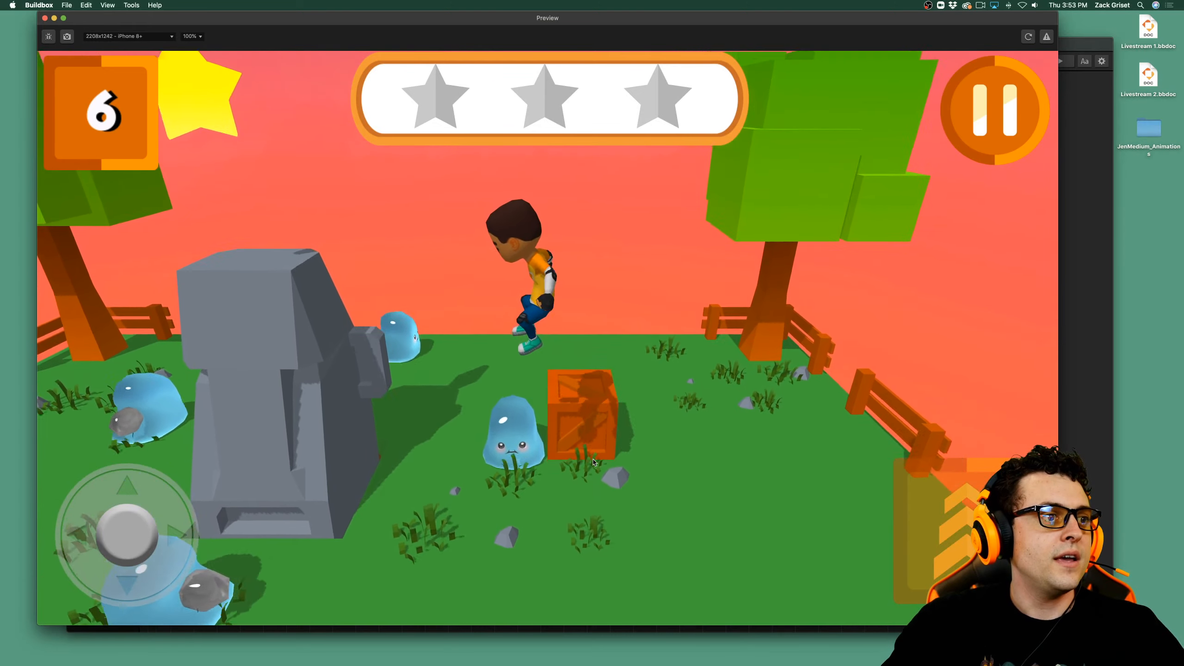
{"action": "key", "text": "Up"}
{"action": "key", "text": "space"}
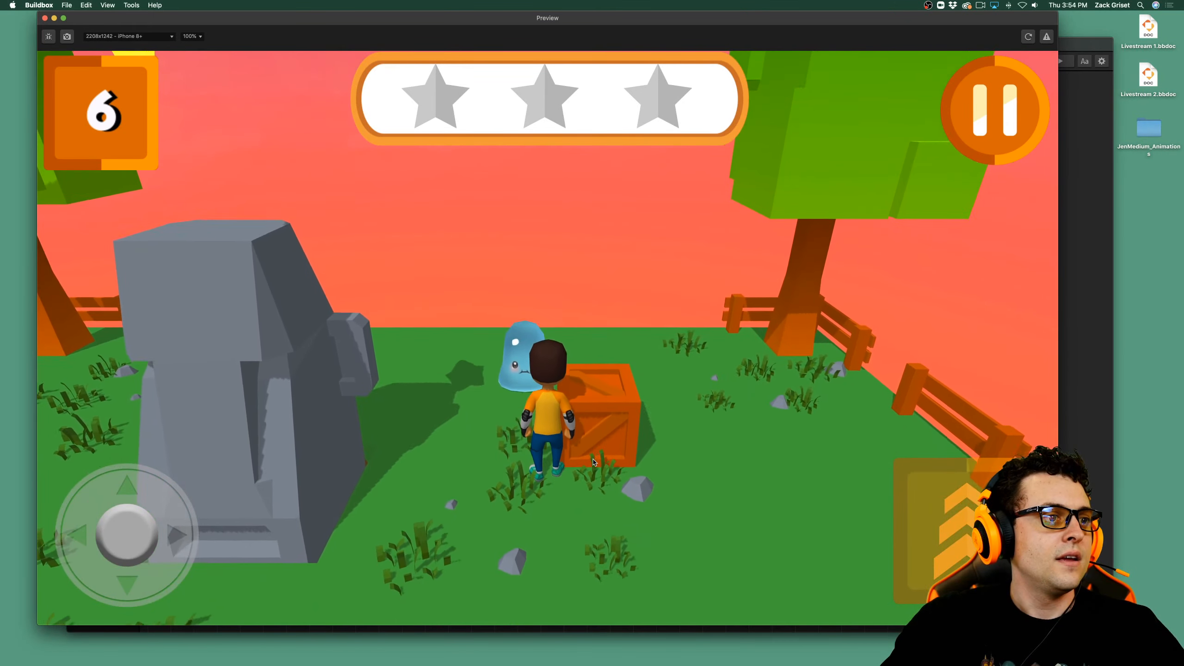
{"action": "key", "text": "Left"}
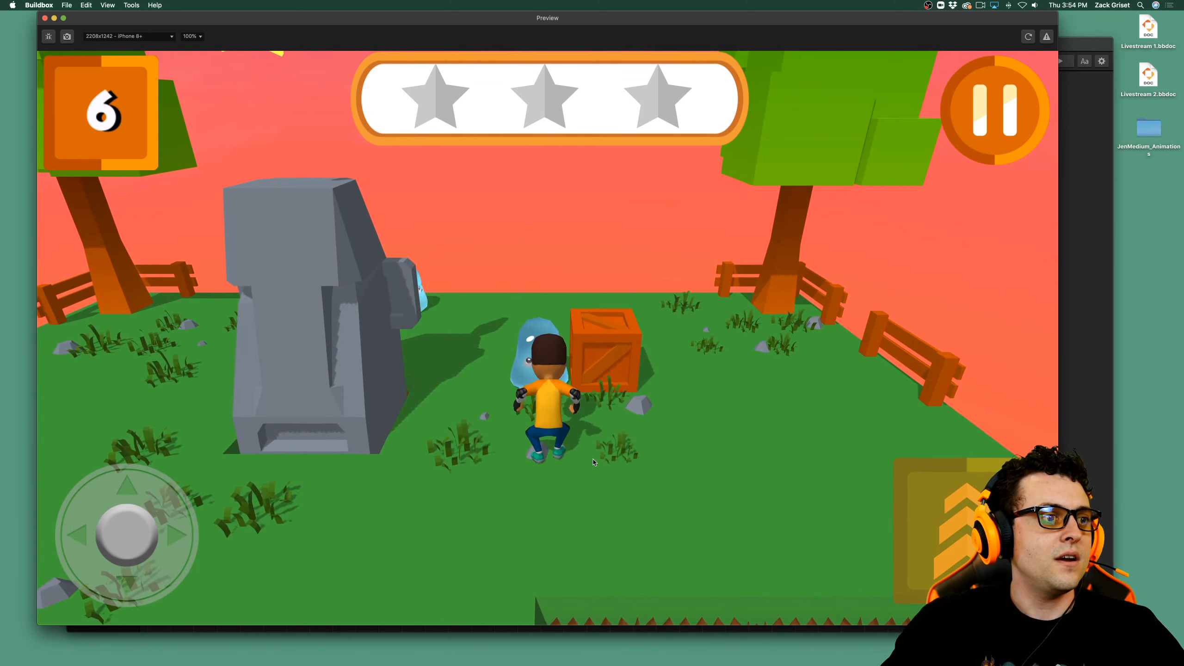
{"action": "key", "text": "Up"}
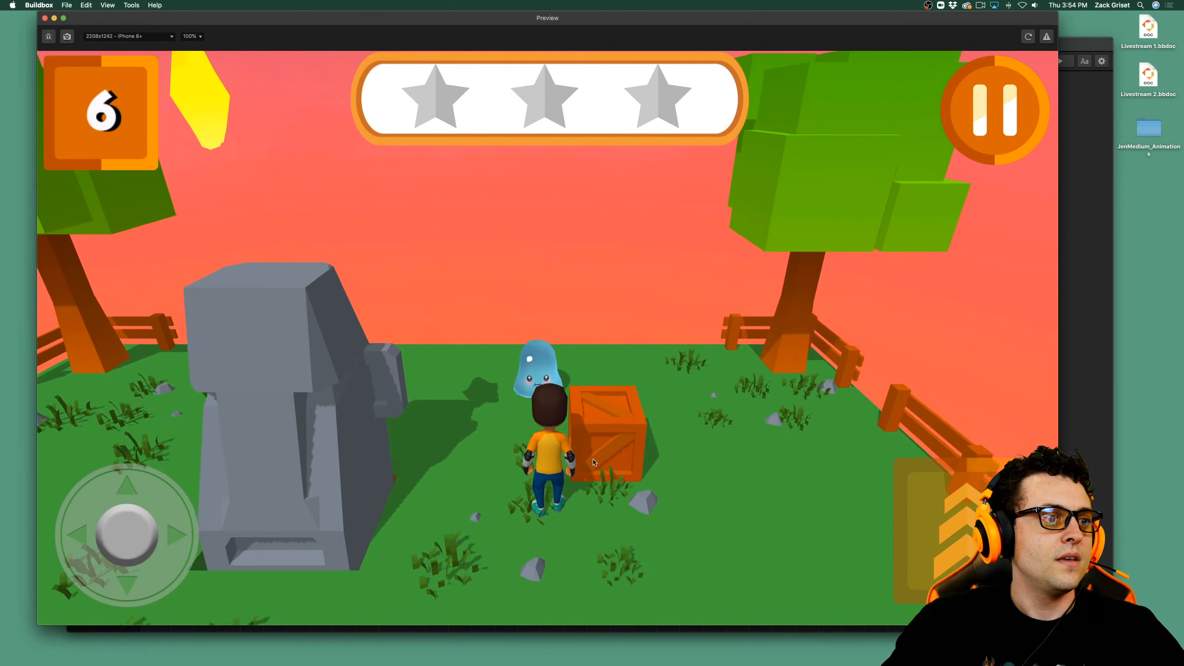
{"action": "key", "text": "space"}
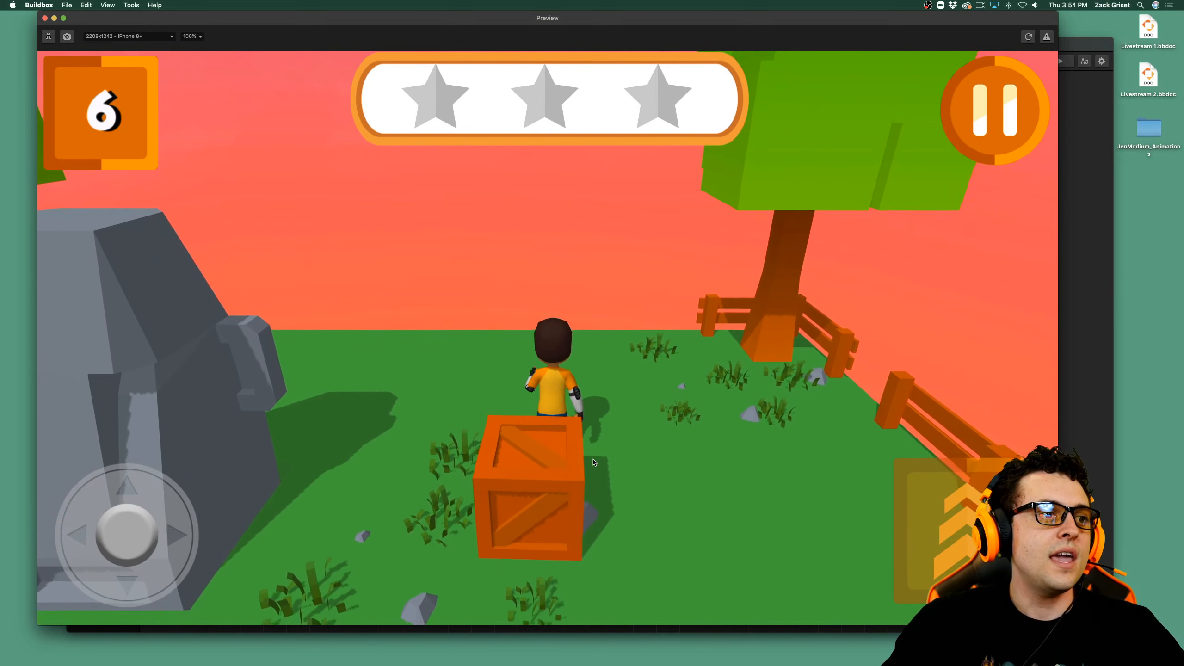
Test running and jumping in all directions around the wooden crate and behind the stone statue.
{"action": "key", "text": "Left"}
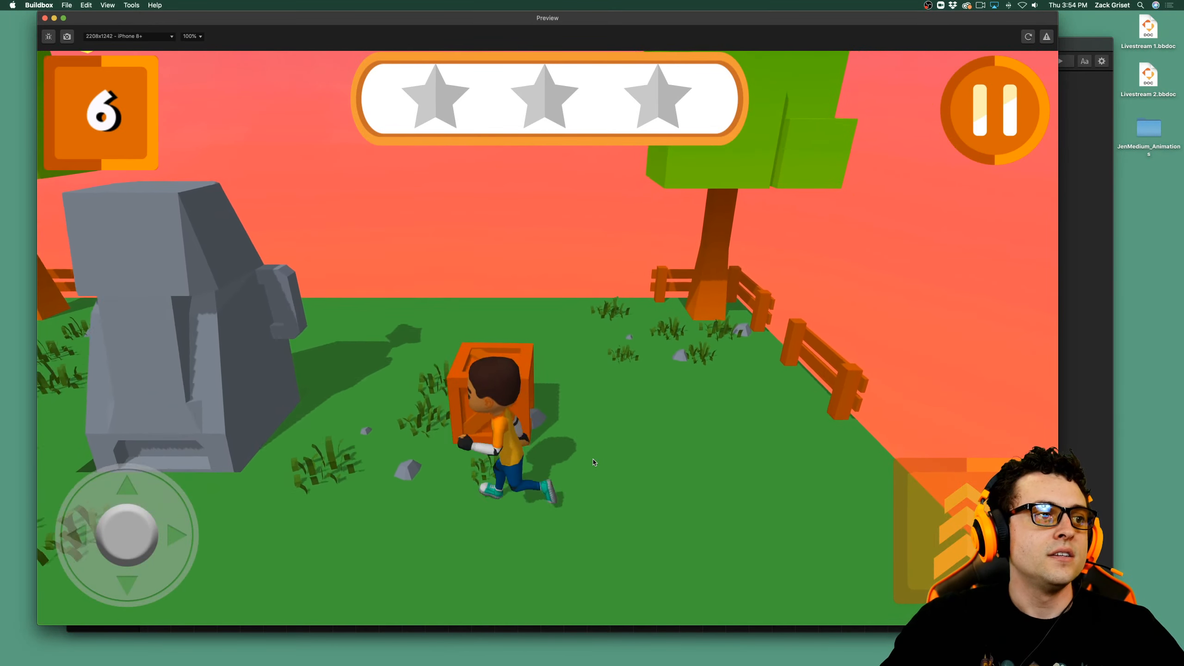
{"action": "key", "text": "Up"}
{"action": "key", "text": "space"}
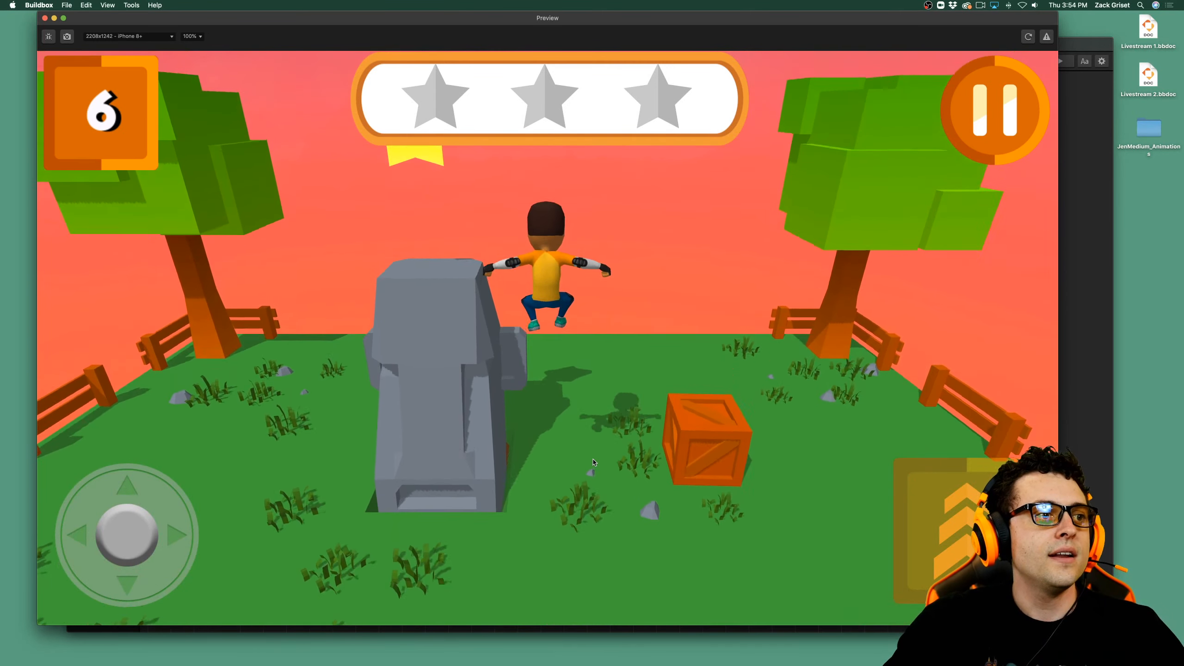
{"action": "key", "text": "Up"}
{"action": "key", "text": "Left"}
{"action": "key", "text": "space"}
{"action": "key", "text": "Right"}
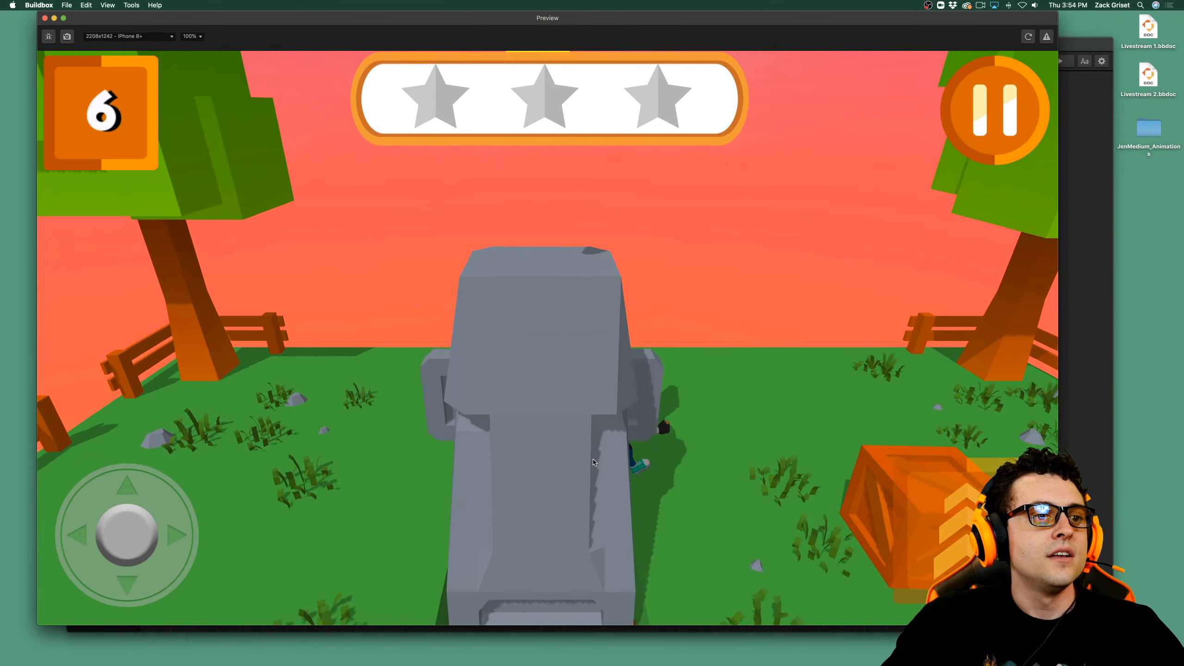
{"action": "key", "text": "Up"}
{"action": "key", "text": "Right"}
{"action": "key", "text": "Down"}
{"action": "key", "text": "Left"}
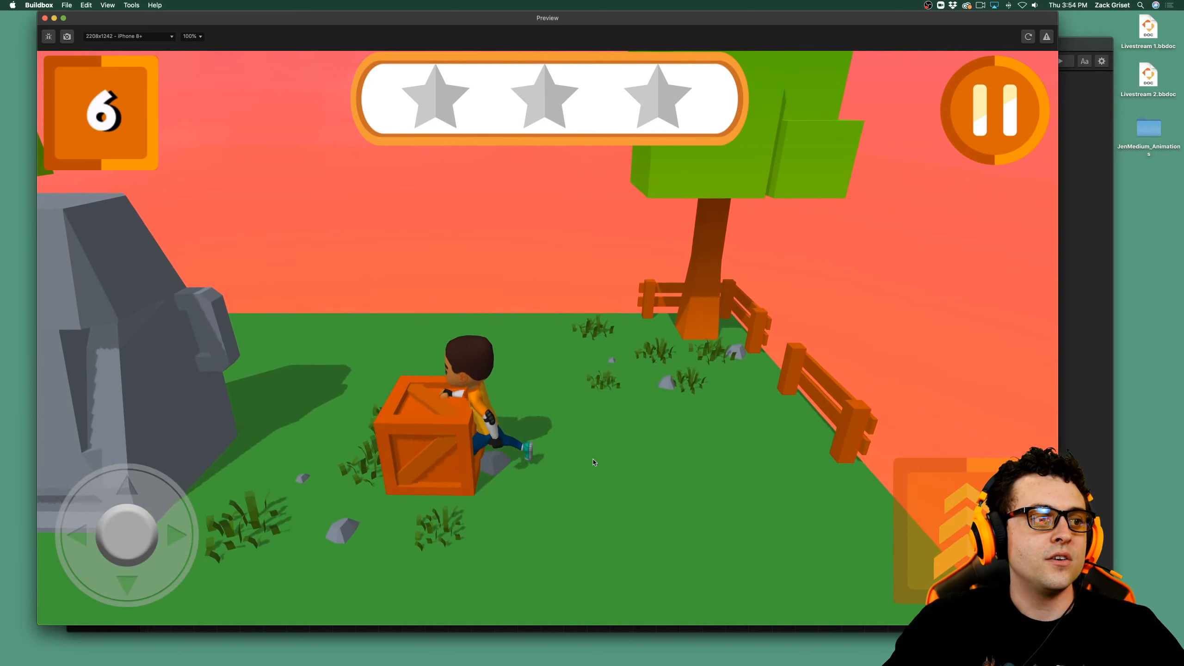
Push the crate against the stone statue and jump Jen up over both to collect the first star.
{"action": "key", "text": "Left"}
{"action": "key", "text": "space"}
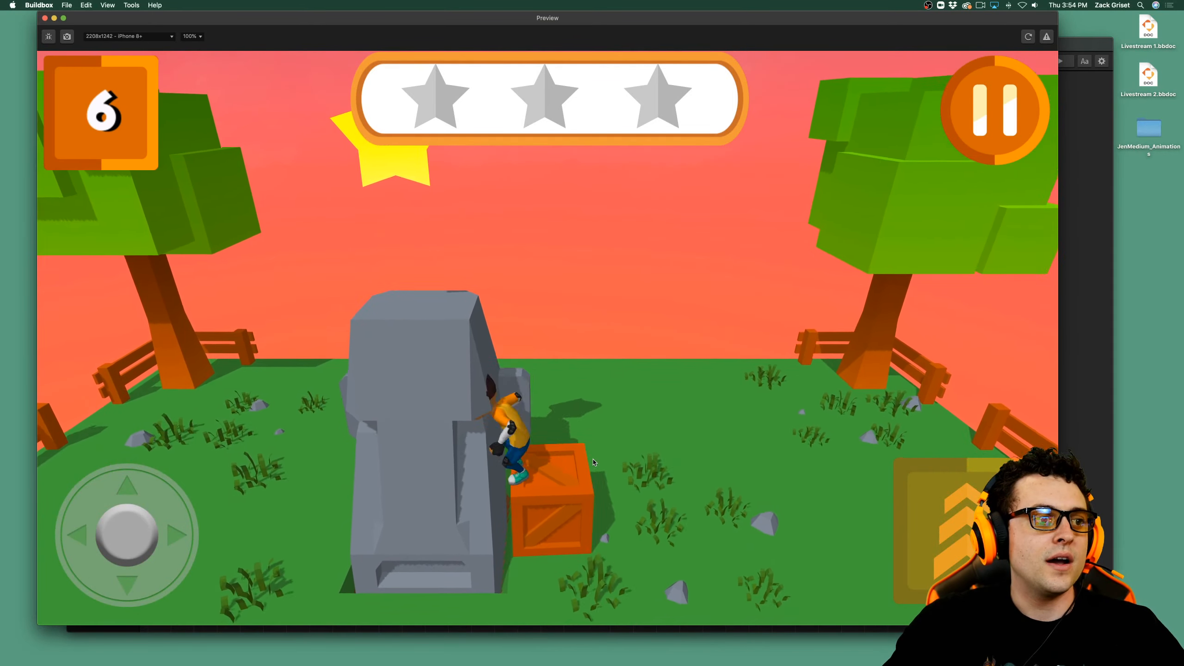
{"action": "key", "text": "space"}
{"action": "key", "text": "Left"}
{"action": "key", "text": "space"}
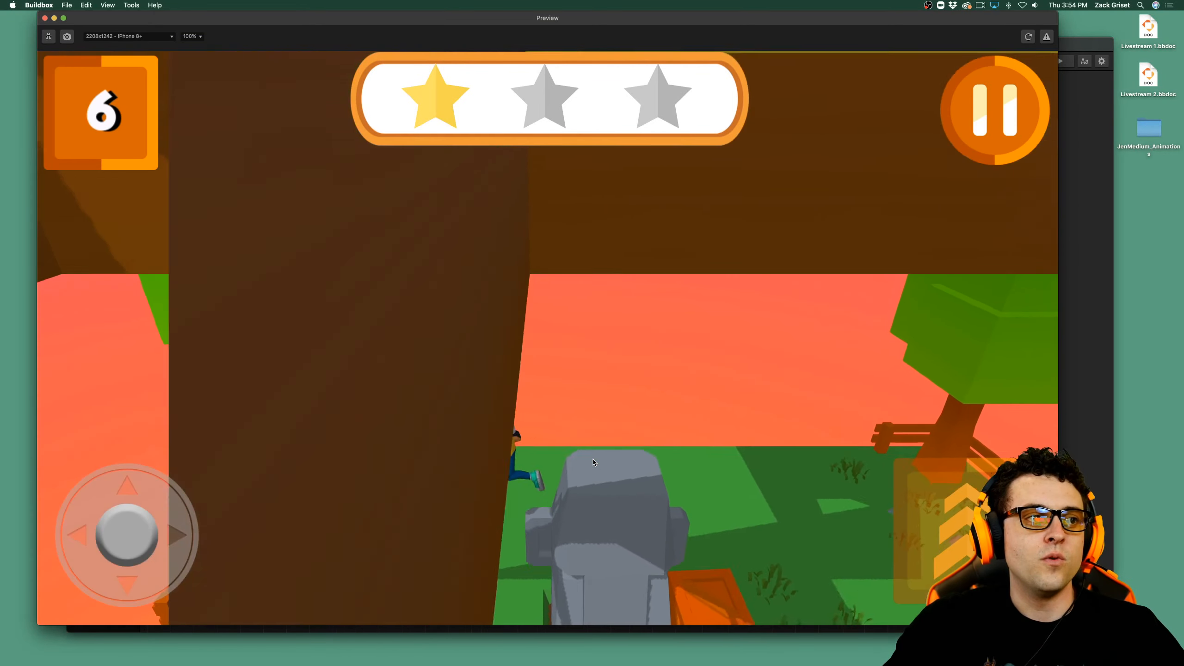
Bring Jen down to the grass and ride the yellow moving platform upward.
{"action": "key", "text": "Down"}
{"action": "key", "text": "Left"}
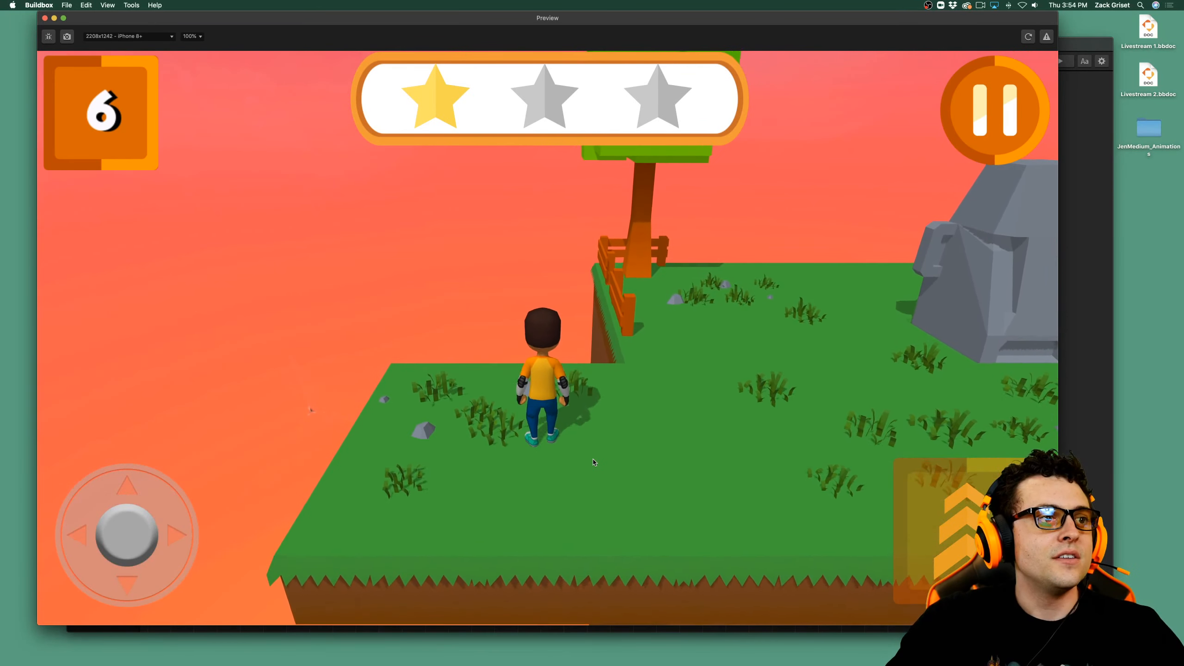
{"action": "key", "text": "Right"}
{"action": "key", "text": "Down"}
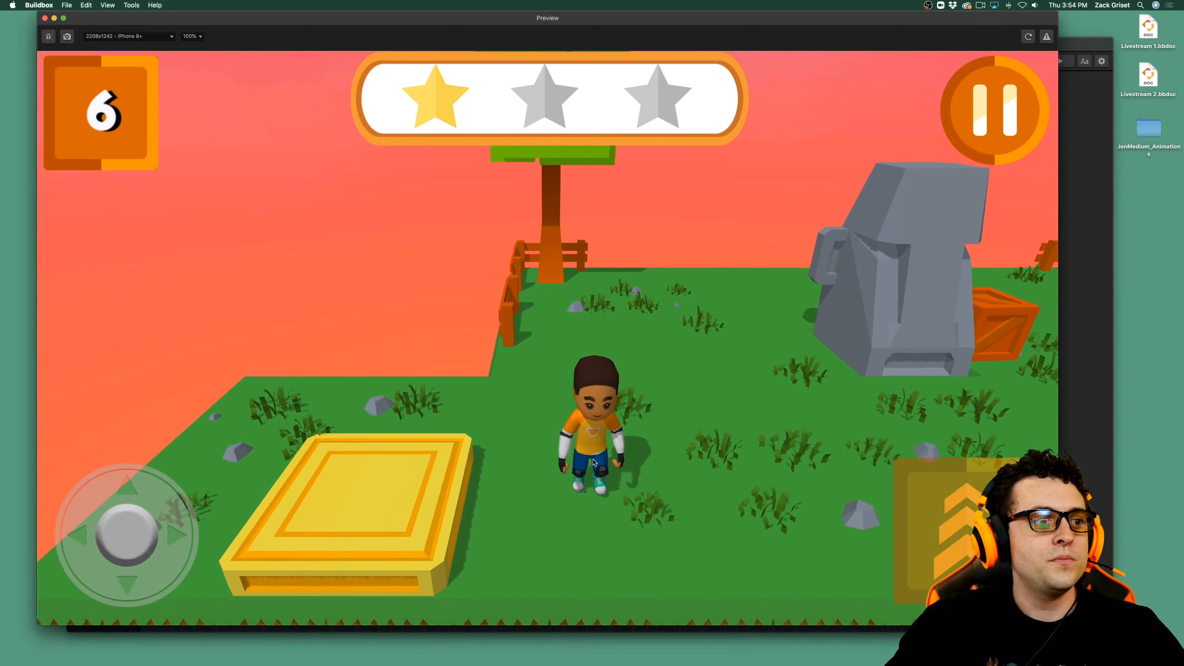
{"action": "key", "text": "Left"}
{"action": "key", "text": "Left"}
{"action": "key", "text": "Up"}
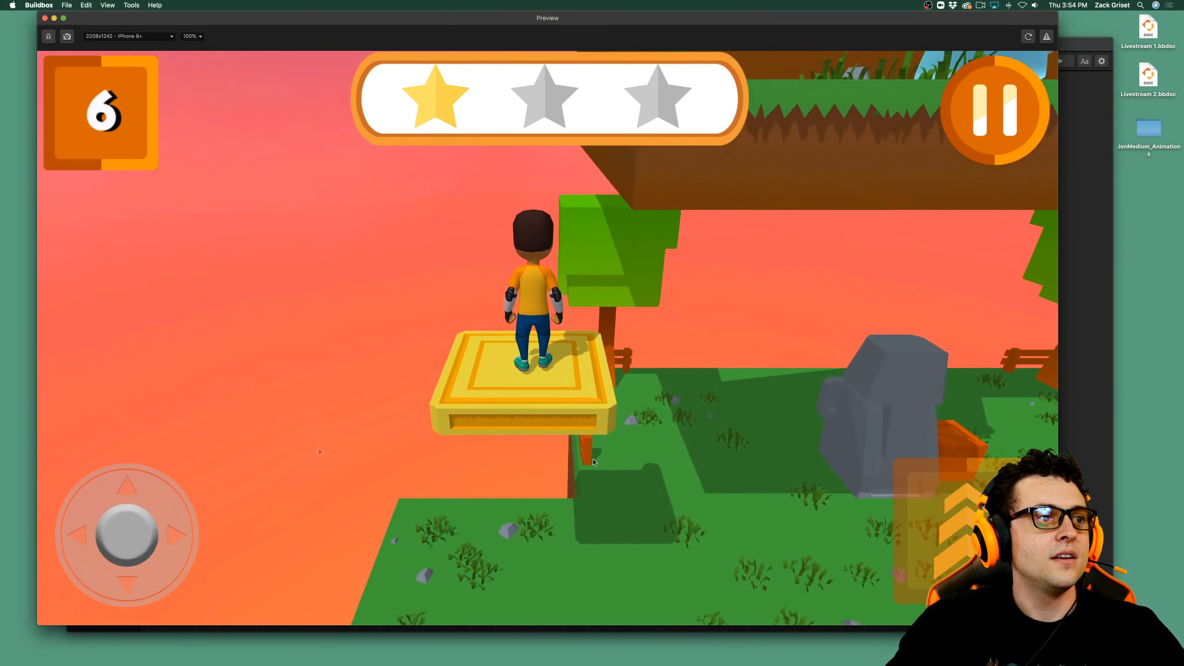
Jump Jen past the slime on the upper ledge, collect the coins and cross the yellow platforms.
{"action": "key", "text": "Right"}
{"action": "key", "text": "Right"}
{"action": "key", "text": "space"}
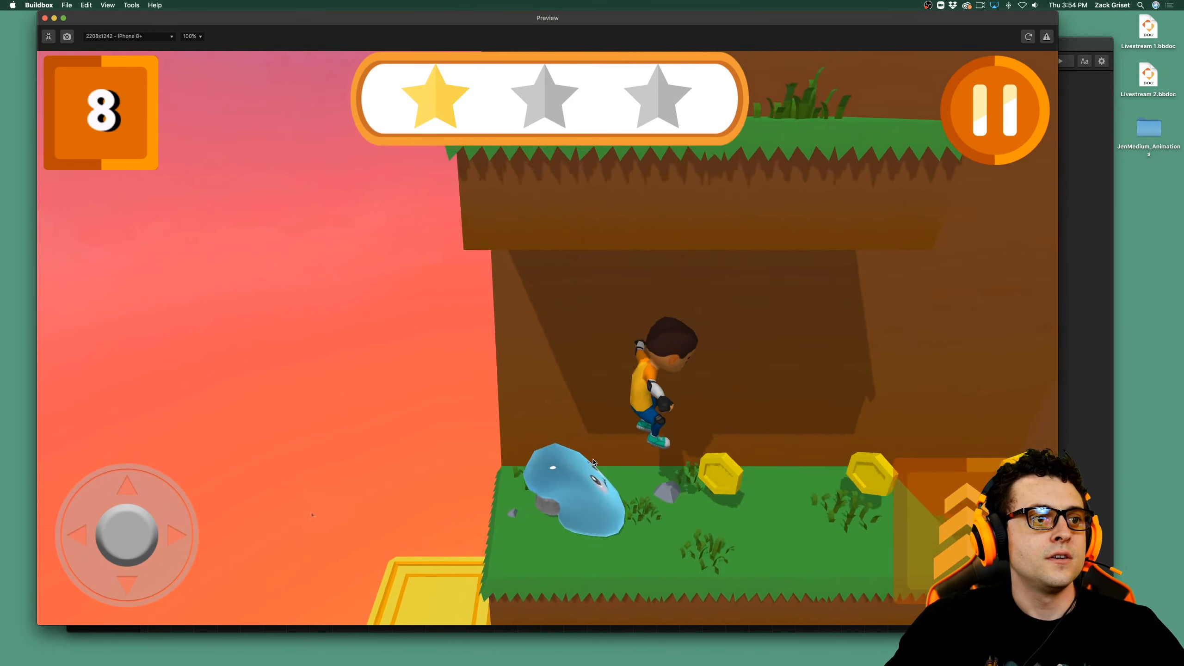
{"action": "key", "text": "Right"}
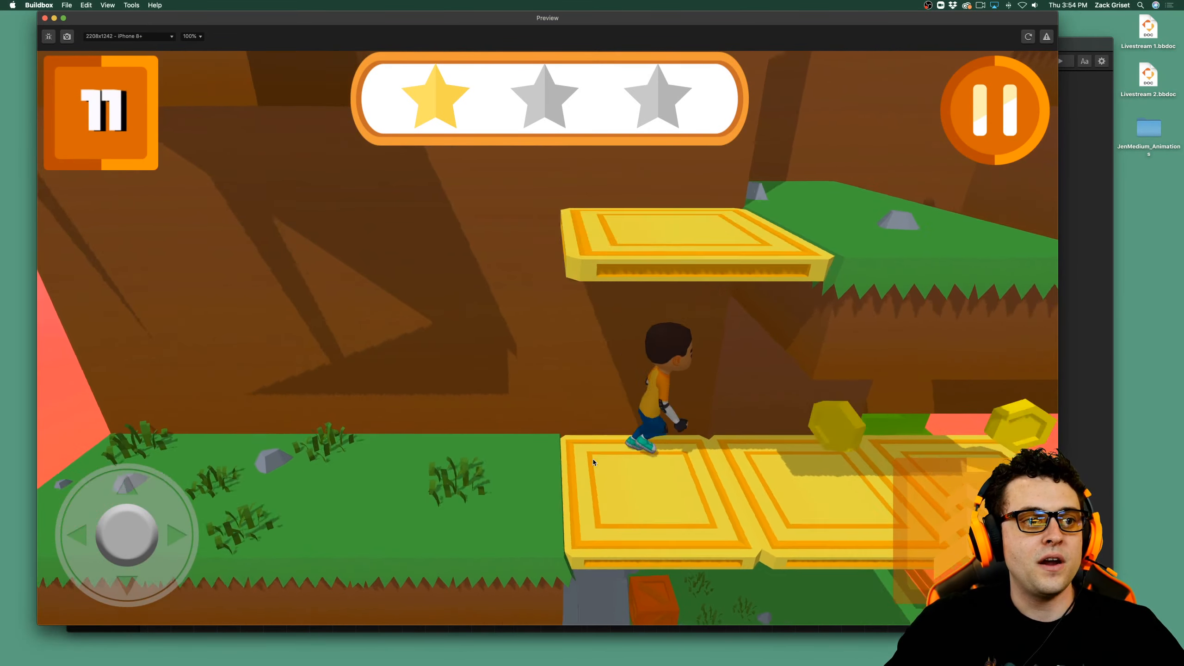
{"action": "key", "text": "space"}
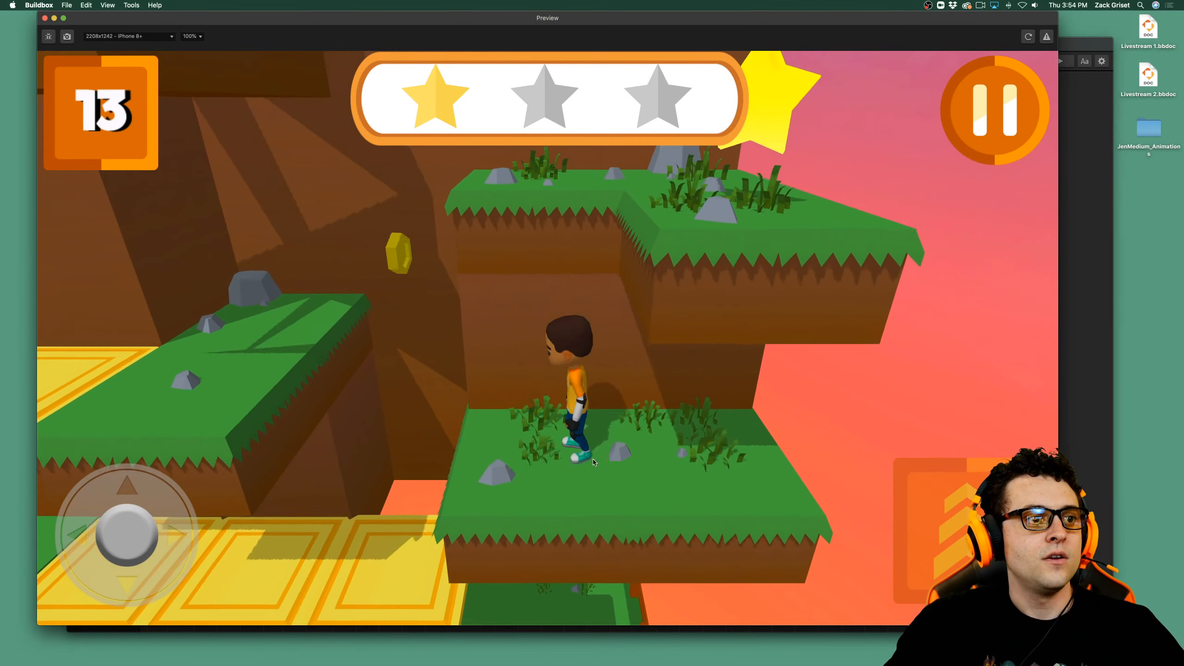
Jump Jen between the grass blocks under the overhang to collect the coin and the second star.
{"action": "key", "text": "Left"}
{"action": "key", "text": "space"}
{"action": "key", "text": "Up"}
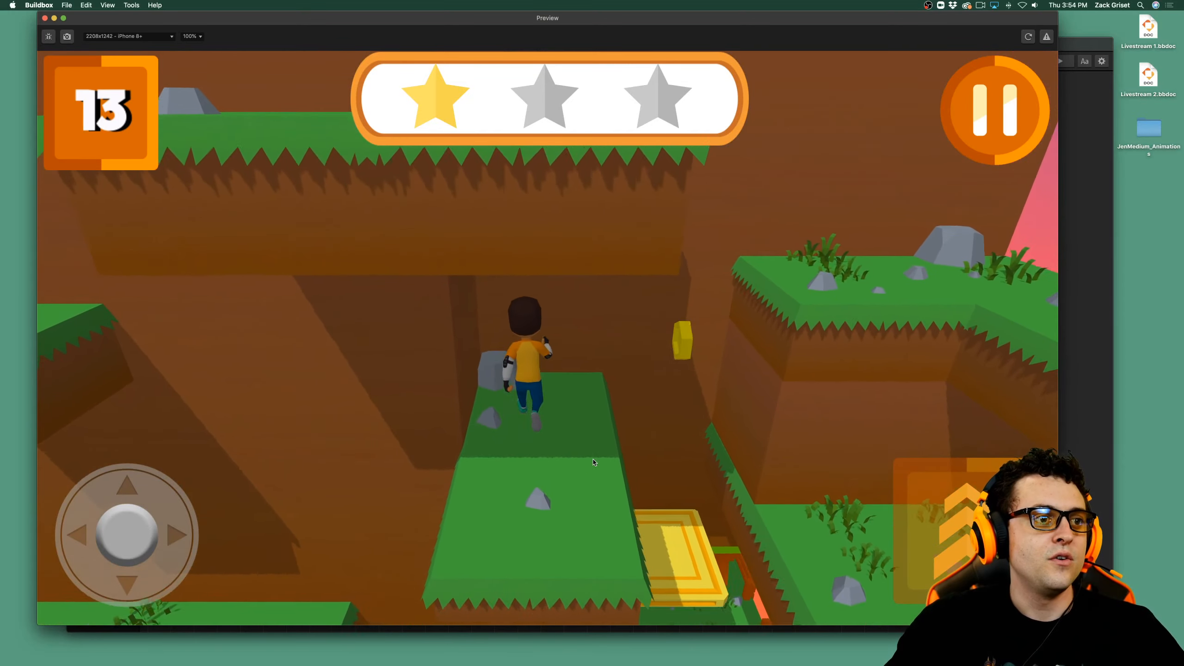
{"action": "key", "text": "Right"}
{"action": "key", "text": "space"}
{"action": "key", "text": "Down"}
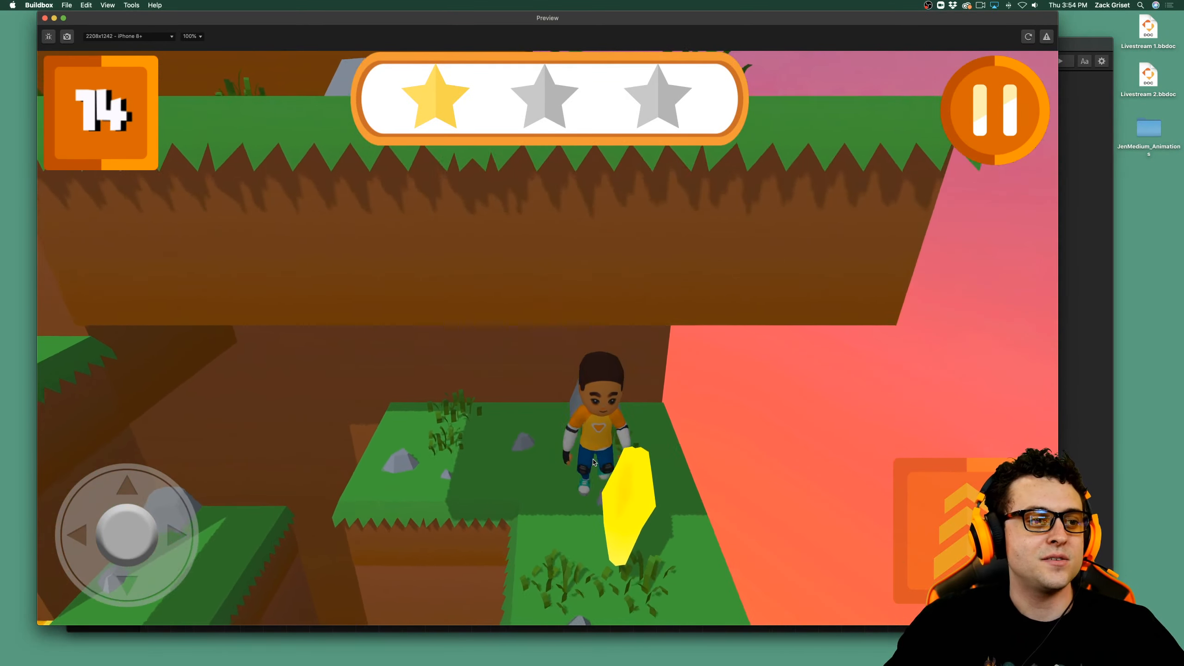
{"action": "key", "text": "Up"}
{"action": "key", "text": "Left"}
{"action": "key", "text": "Up"}
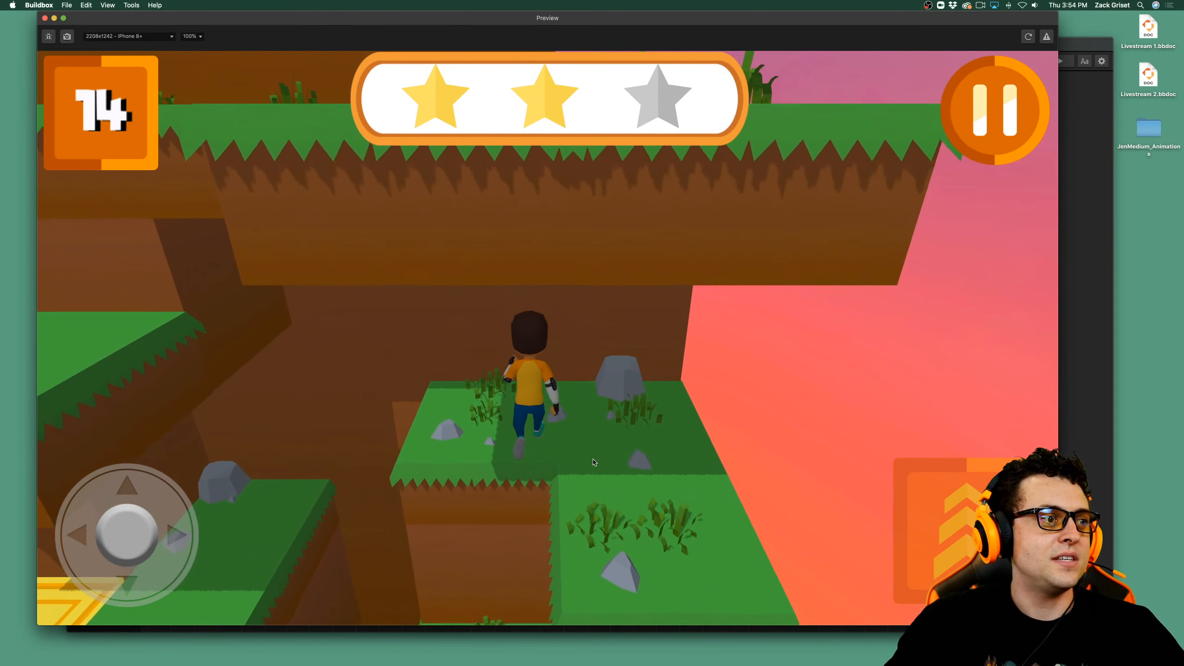
Jump Jen off the second-star ledge and bring her back to the grass near the stone statue.
{"action": "key", "text": "Right"}
{"action": "key", "text": "Down"}
{"action": "key", "text": "Left"}
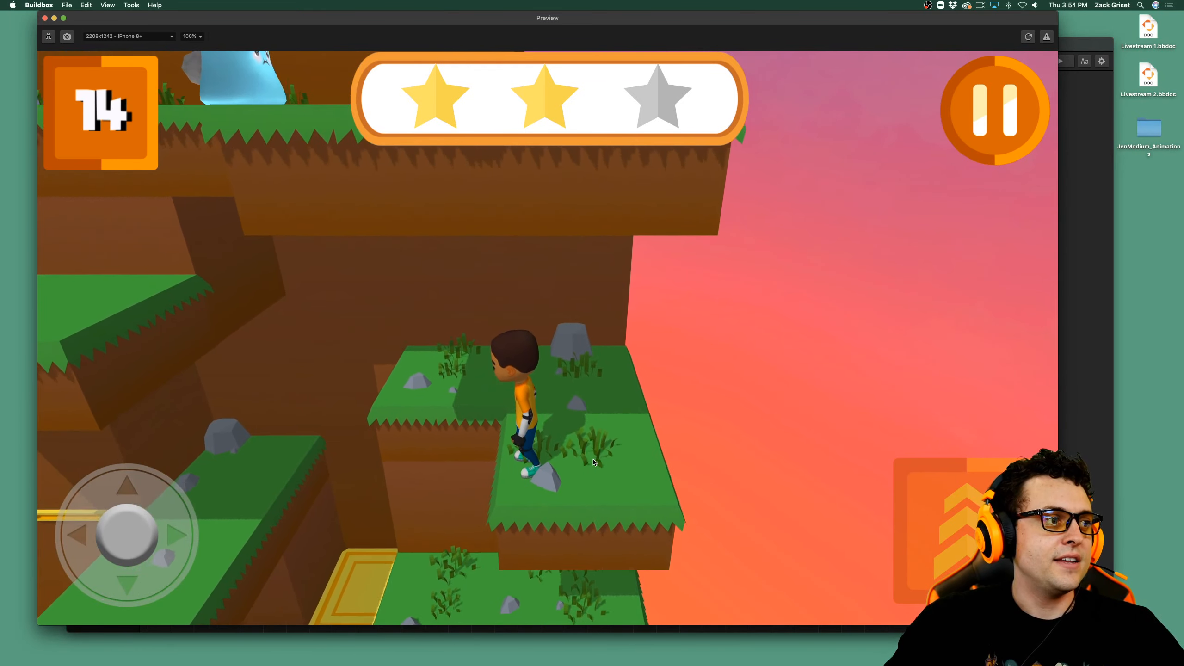
{"action": "key", "text": "Up"}
{"action": "key", "text": "Left"}
{"action": "key", "text": "space"}
{"action": "key", "text": "Up"}
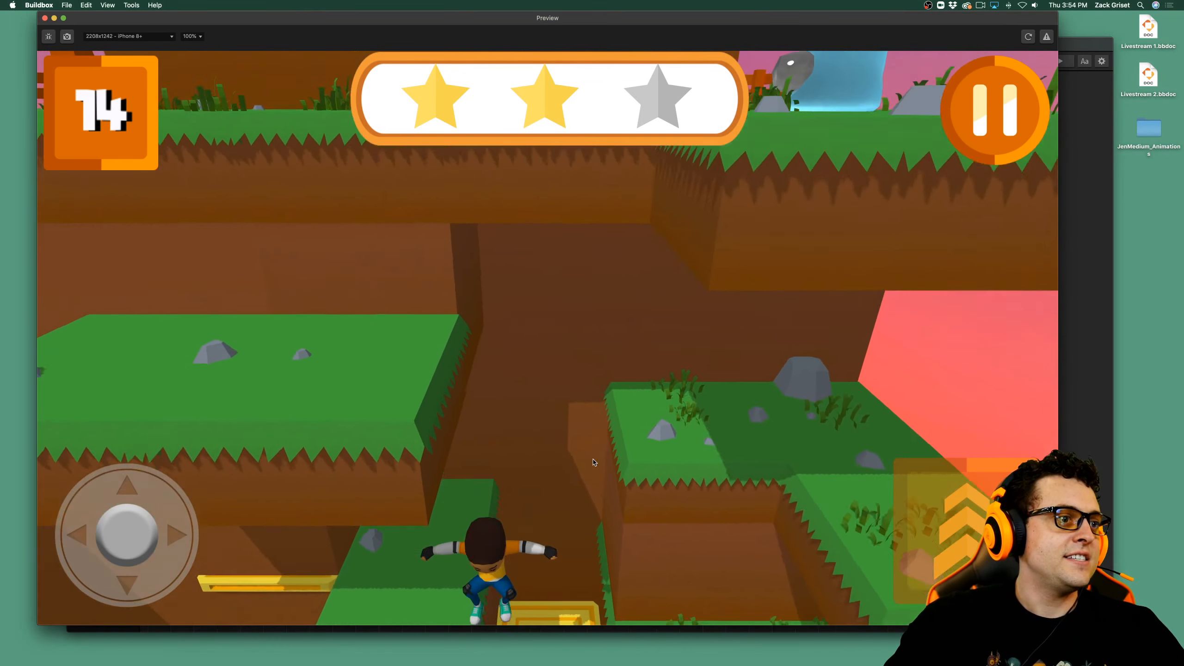
{"action": "key", "text": "Left"}
{"action": "key", "text": "Down"}
{"action": "key", "text": "Left"}
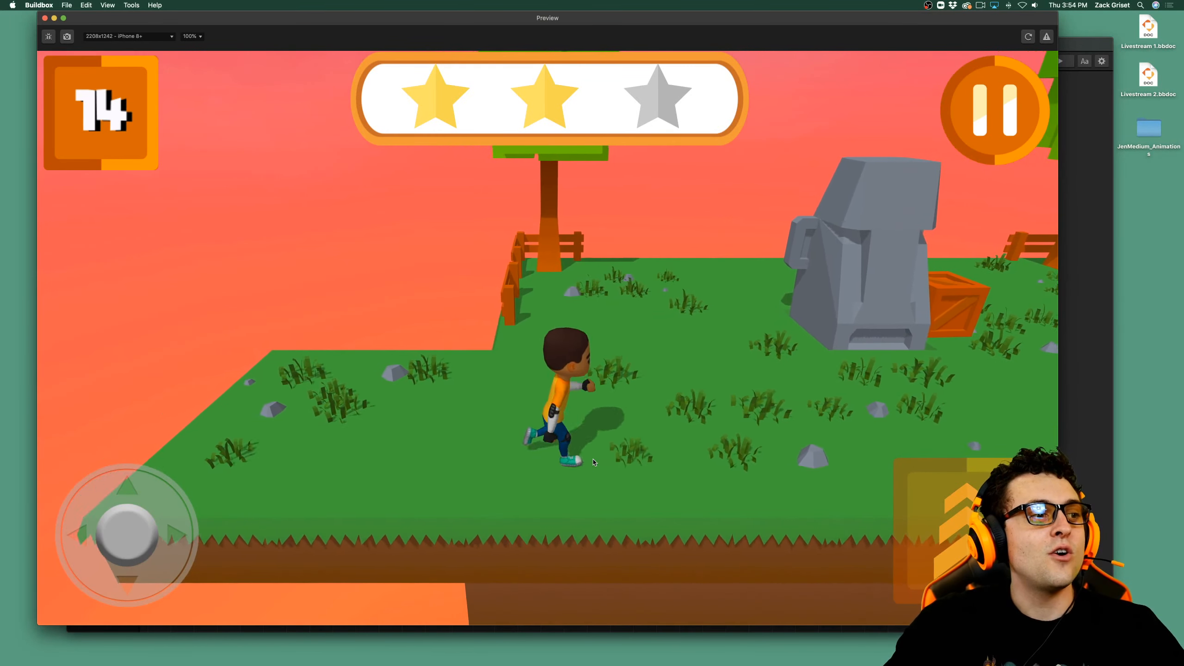
Ride the yellow moving platform up from the statue area and run onto the grass ledge.
{"action": "key", "text": "Left"}
{"action": "key", "text": "Down"}
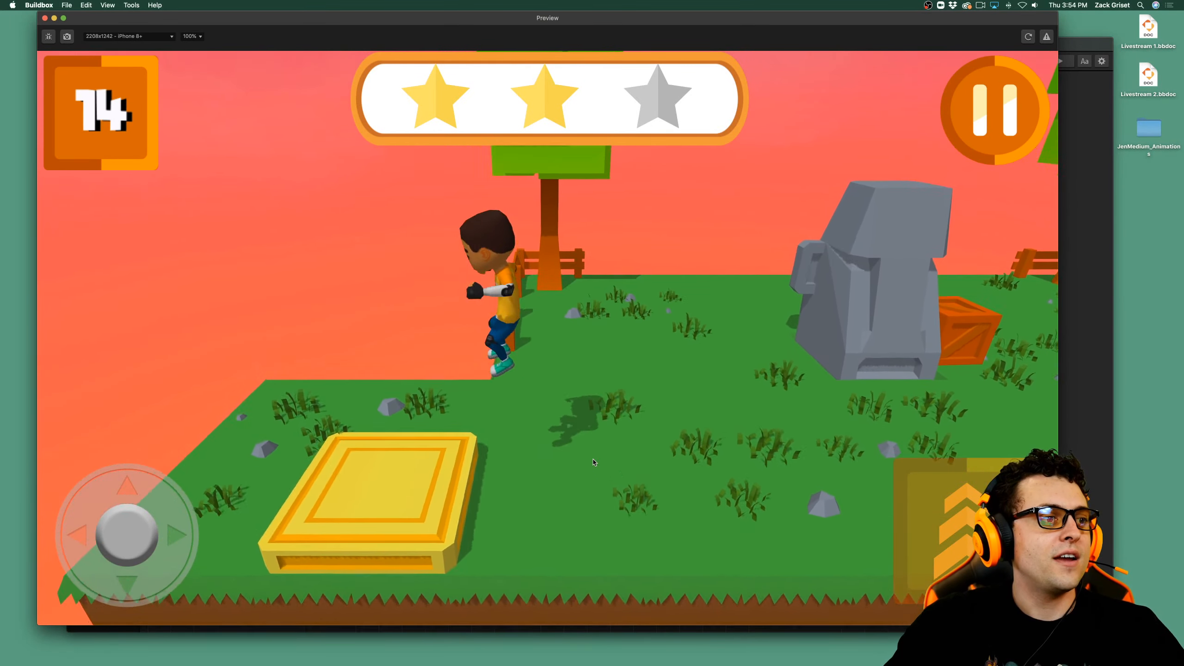
{"action": "key", "text": "Left"}
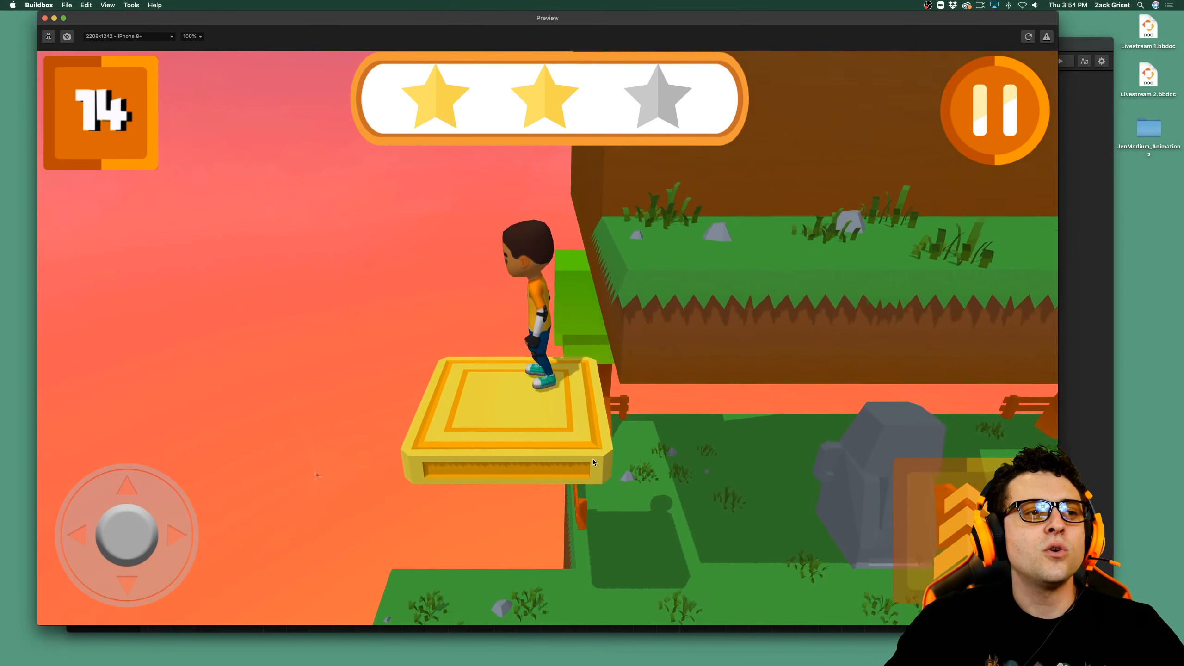
{"action": "key", "text": "Right"}
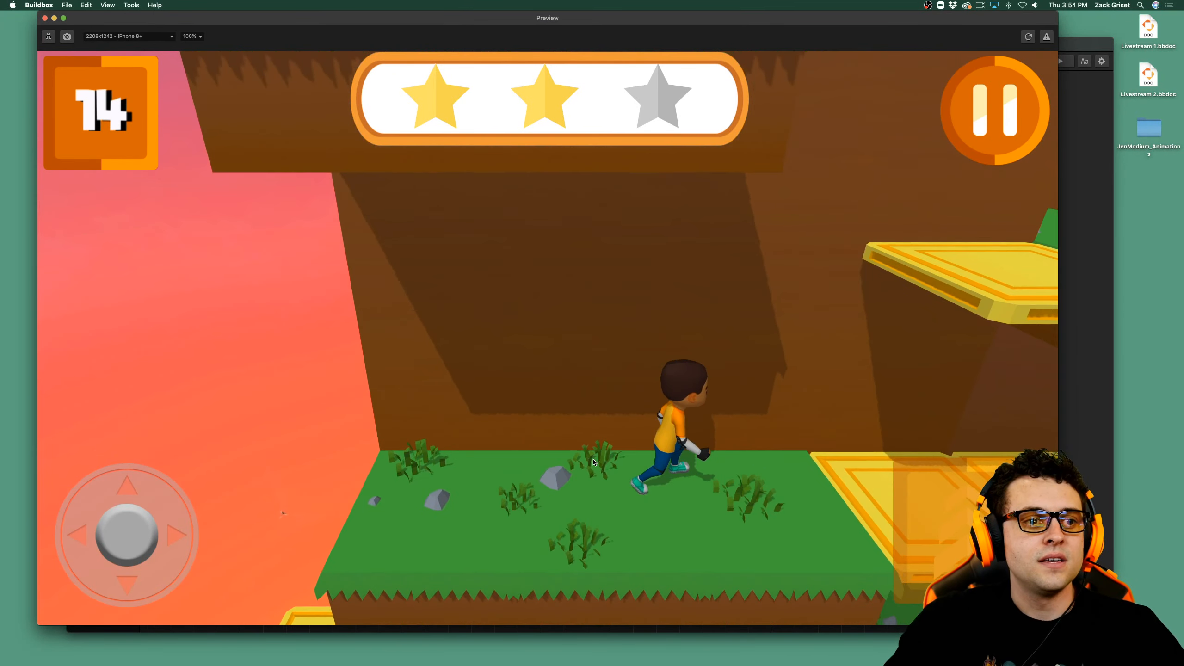
Cross the row of yellow platforms and jump Jen toward the grass ledge on the far side.
{"action": "key", "text": "space"}
{"action": "key", "text": "Left"}
{"action": "key", "text": "Right"}
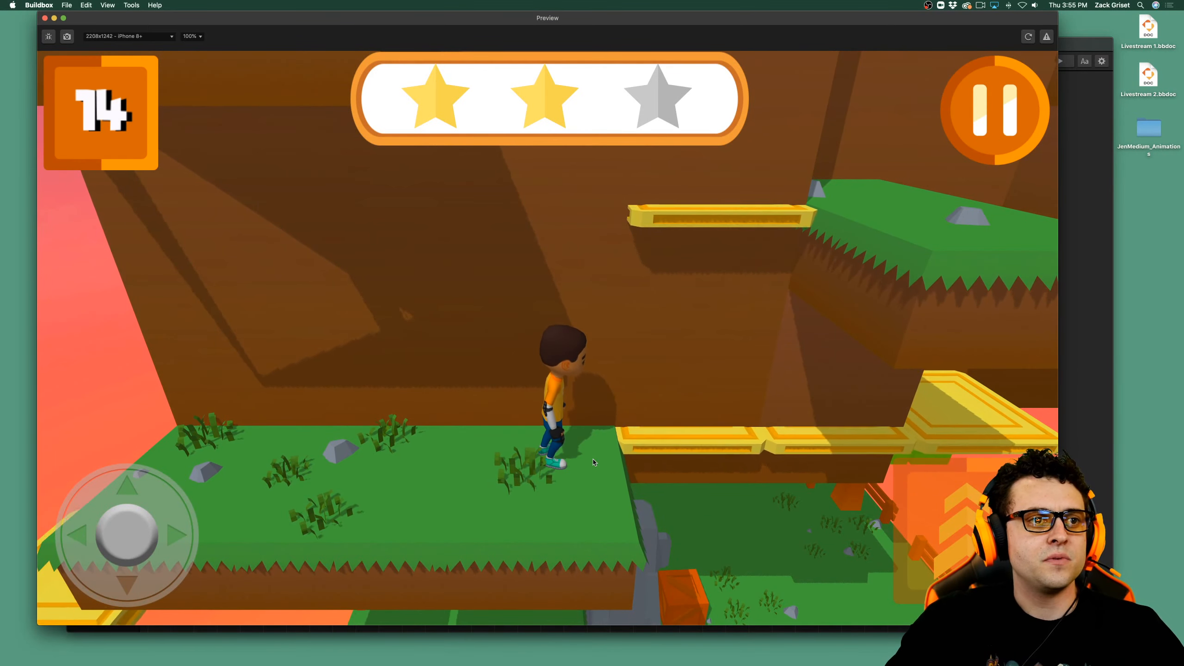
{"action": "key", "text": "Right"}
{"action": "key", "text": "space"}
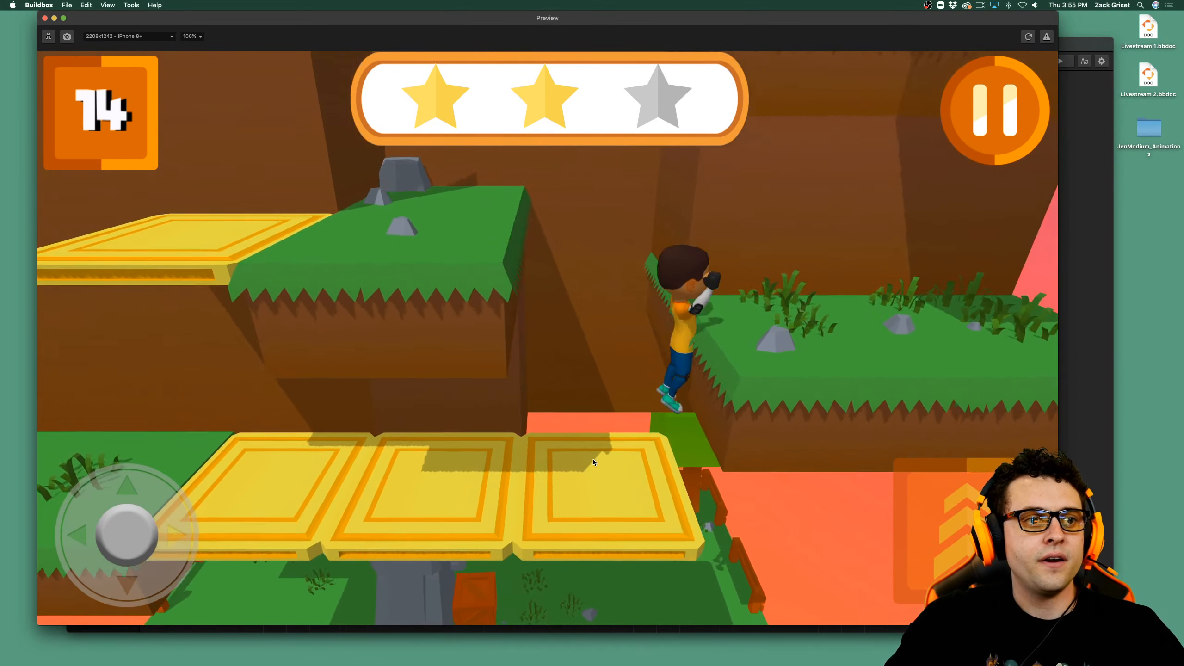
Jump Jen back to the small middle grass block and cross the yellow moving platform to the outer grass ledge.
{"action": "key", "text": "Left"}
{"action": "key", "text": "space"}
{"action": "key", "text": "Down"}
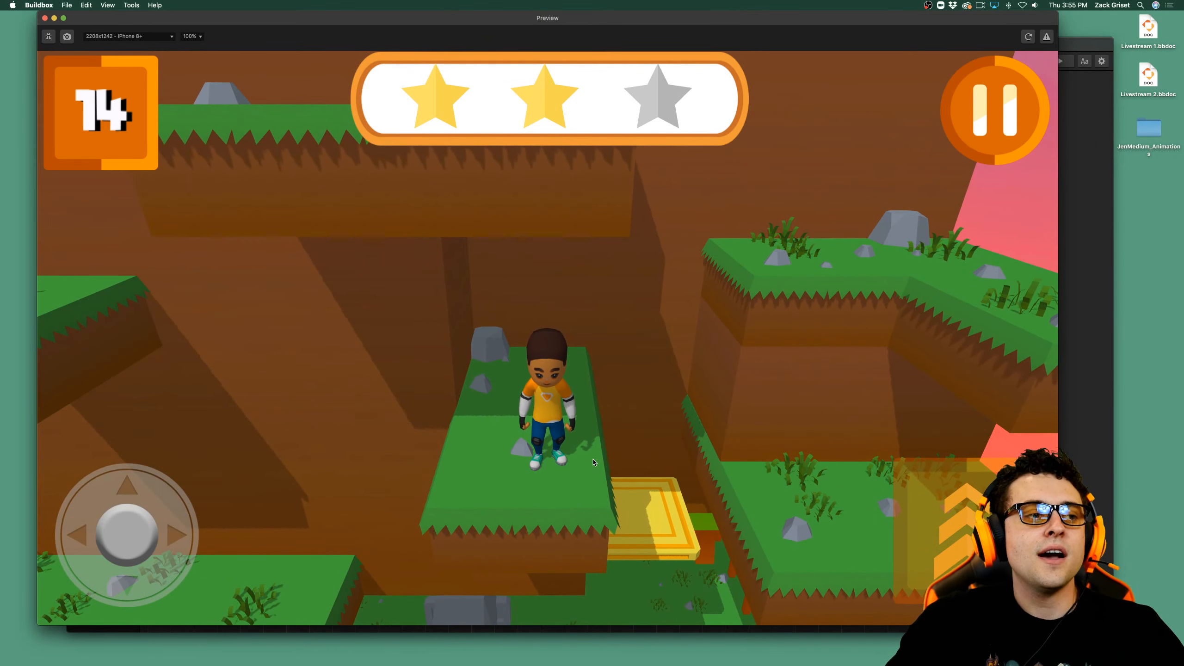
{"action": "key", "text": "Left"}
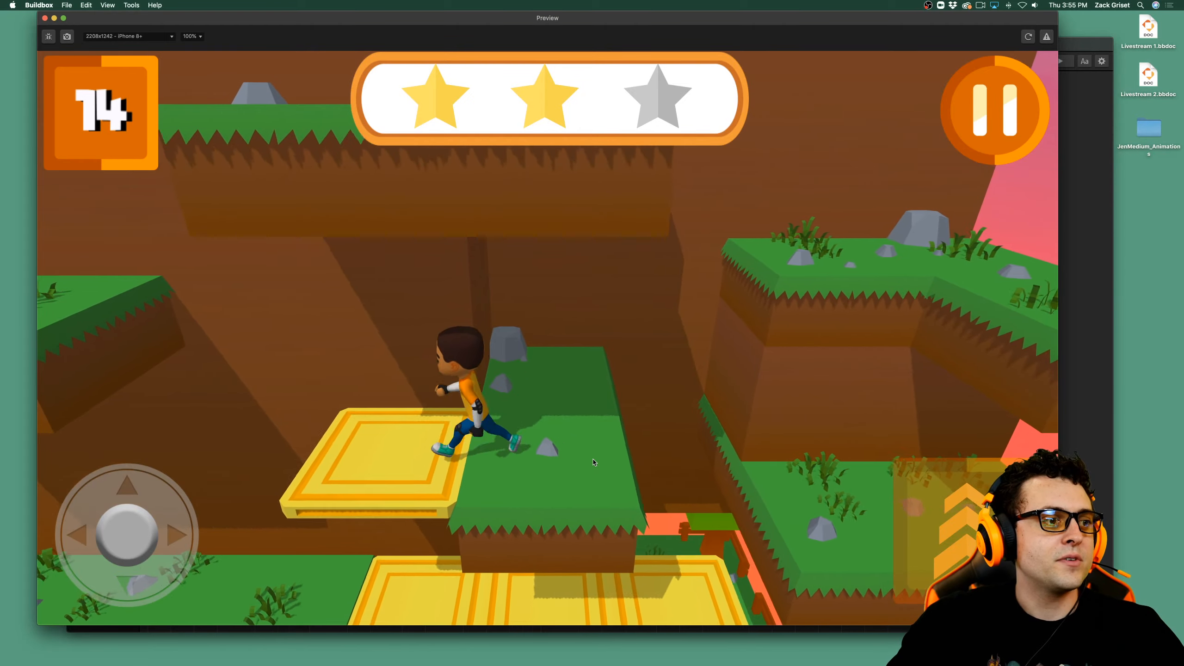
{"action": "key", "text": "space"}
{"action": "key", "text": "Right"}
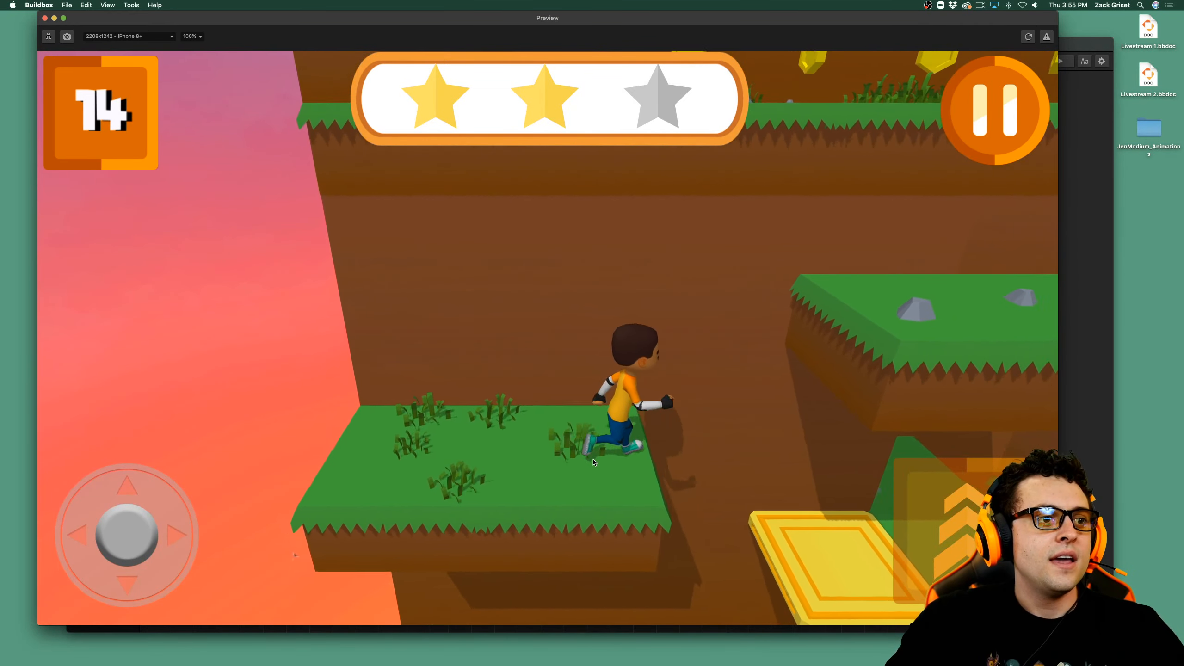
Climb Jen to the upper terrace with the slime and run along it collecting coins.
{"action": "key", "text": "space"}
{"action": "key", "text": "Up"}
{"action": "key", "text": "space"}
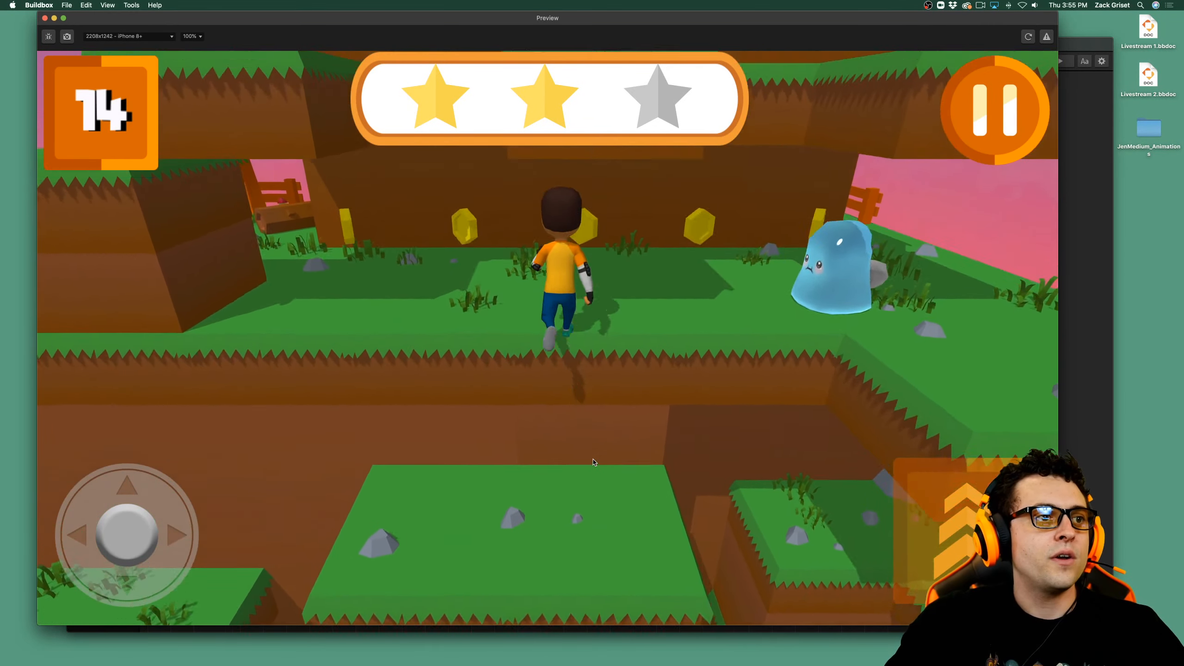
{"action": "key", "text": "Left"}
{"action": "key", "text": "Left"}
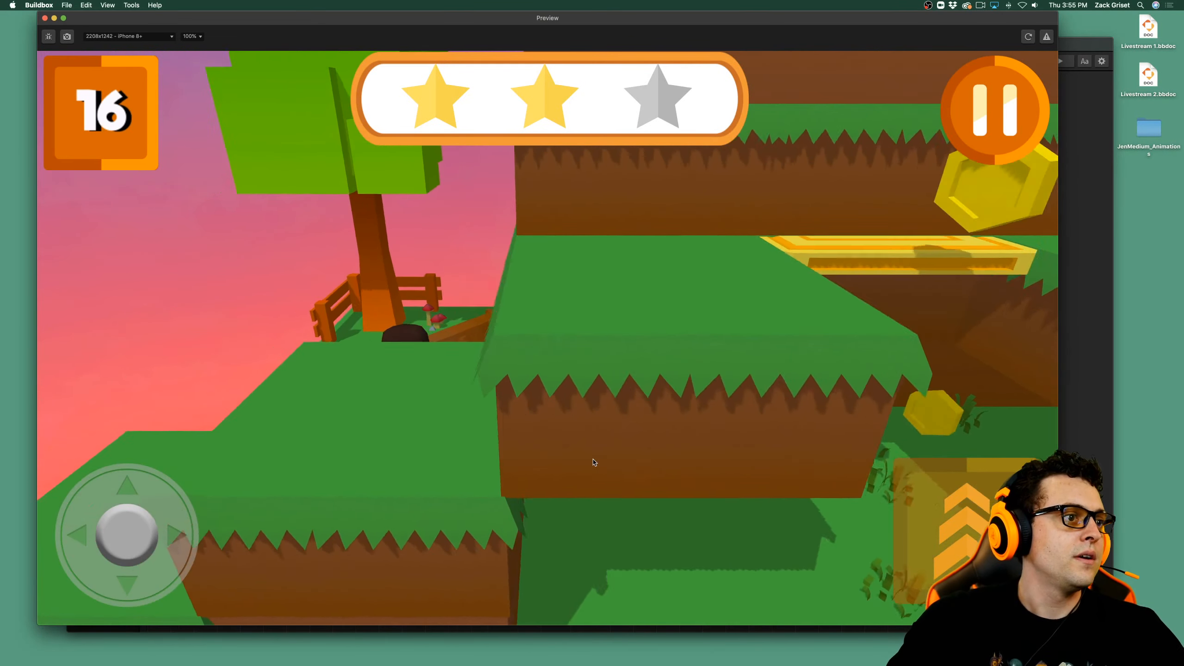
Climb the grass steps beside the tree and cross the yellow platforms to collect the coins above the slime.
{"action": "key", "text": "Down"}
{"action": "key", "text": "space"}
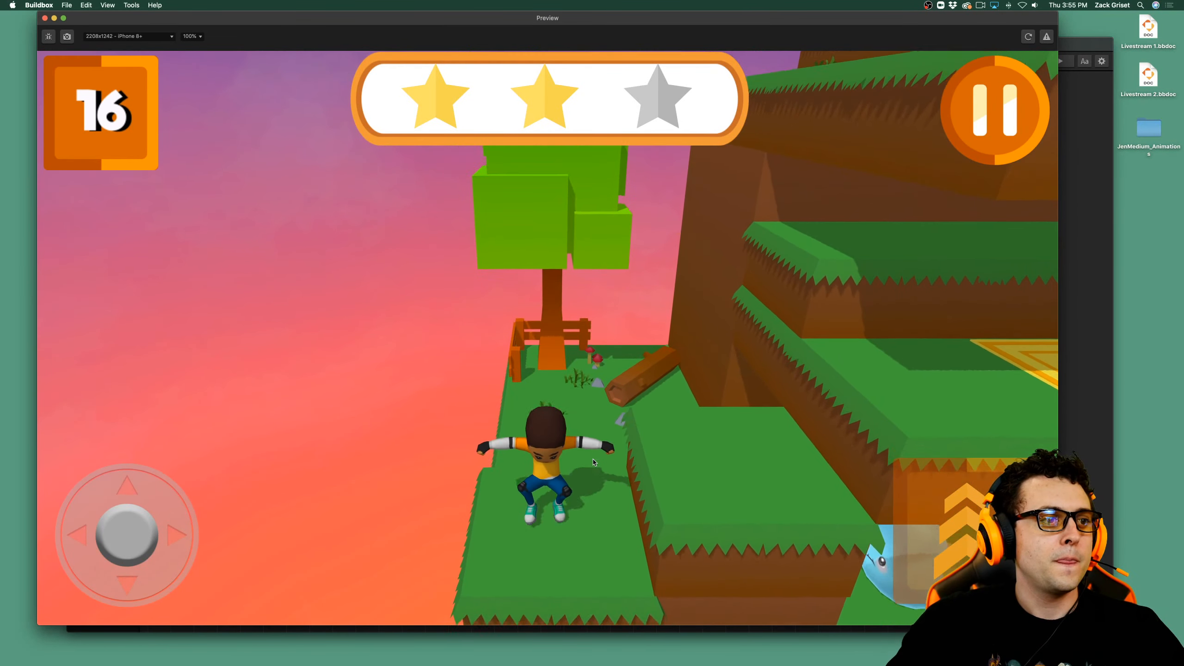
{"action": "key", "text": "Right"}
{"action": "key", "text": "space"}
{"action": "key", "text": "space"}
{"action": "key", "text": "Right"}
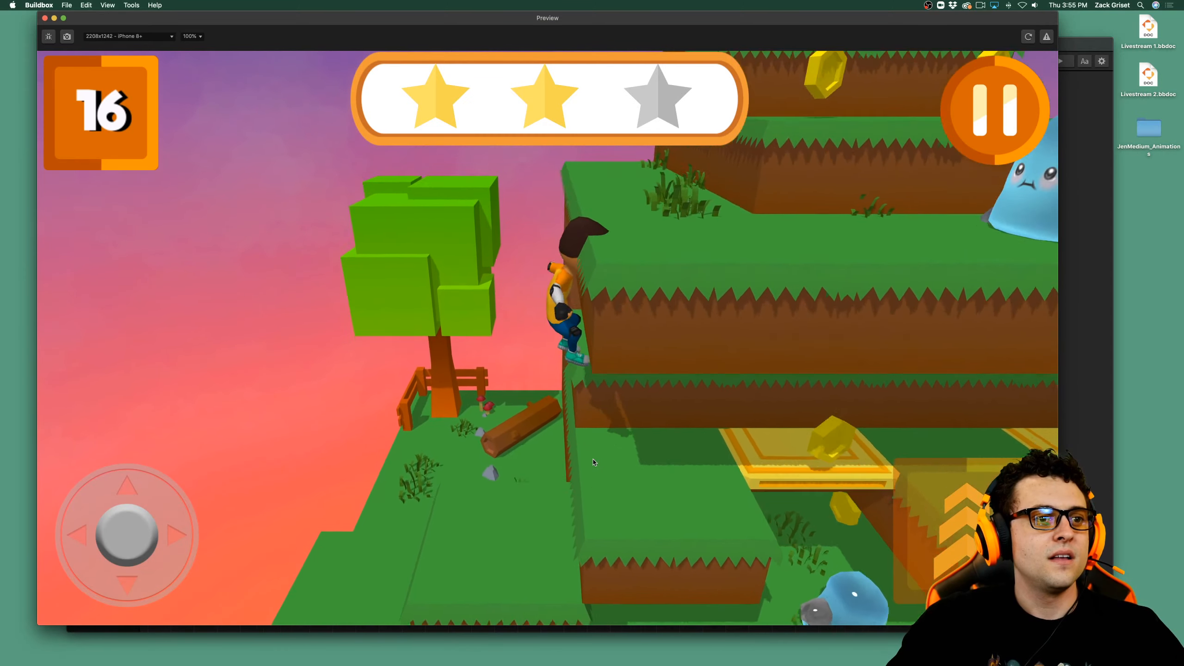
{"action": "key", "text": "Right"}
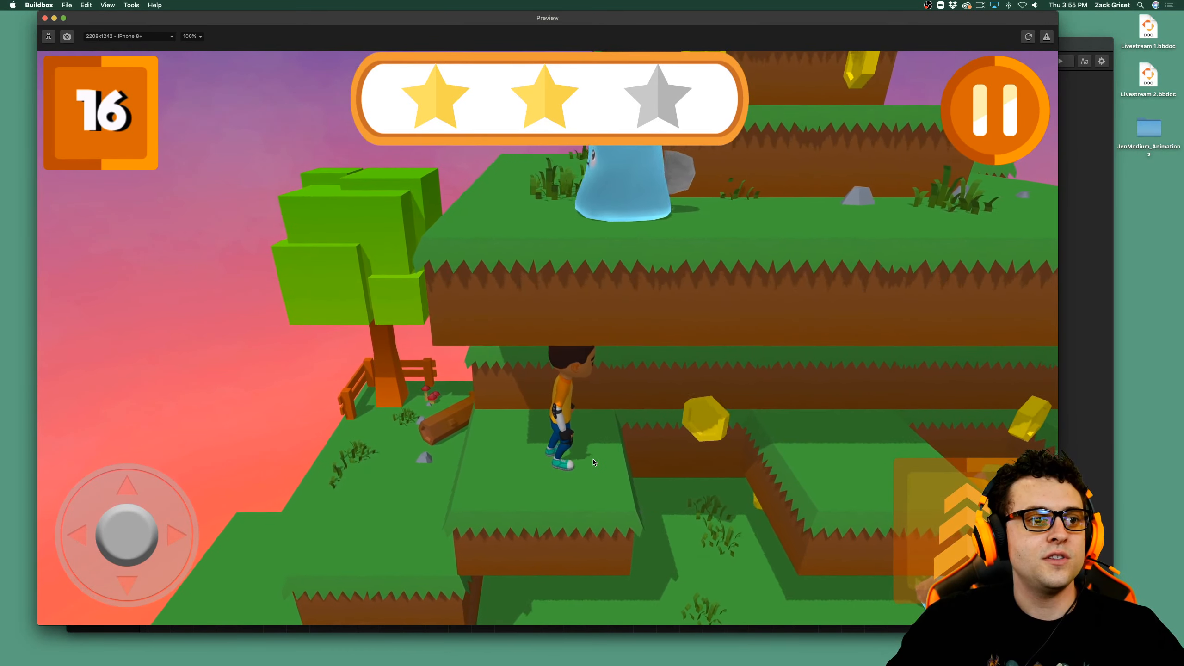
{"action": "key", "text": "Right"}
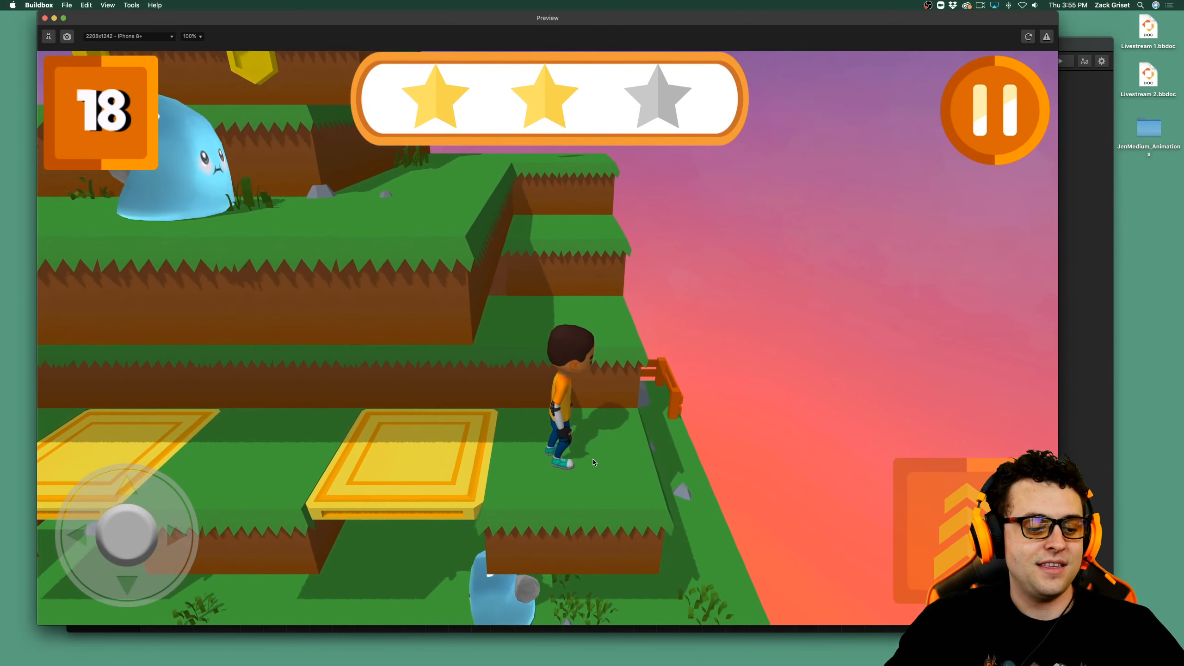
Jump Jen up the narrow grass steps at the cliff edge and collect the coin at their top.
{"action": "key", "text": "Up"}
{"action": "key", "text": "space"}
{"action": "key", "text": "Up"}
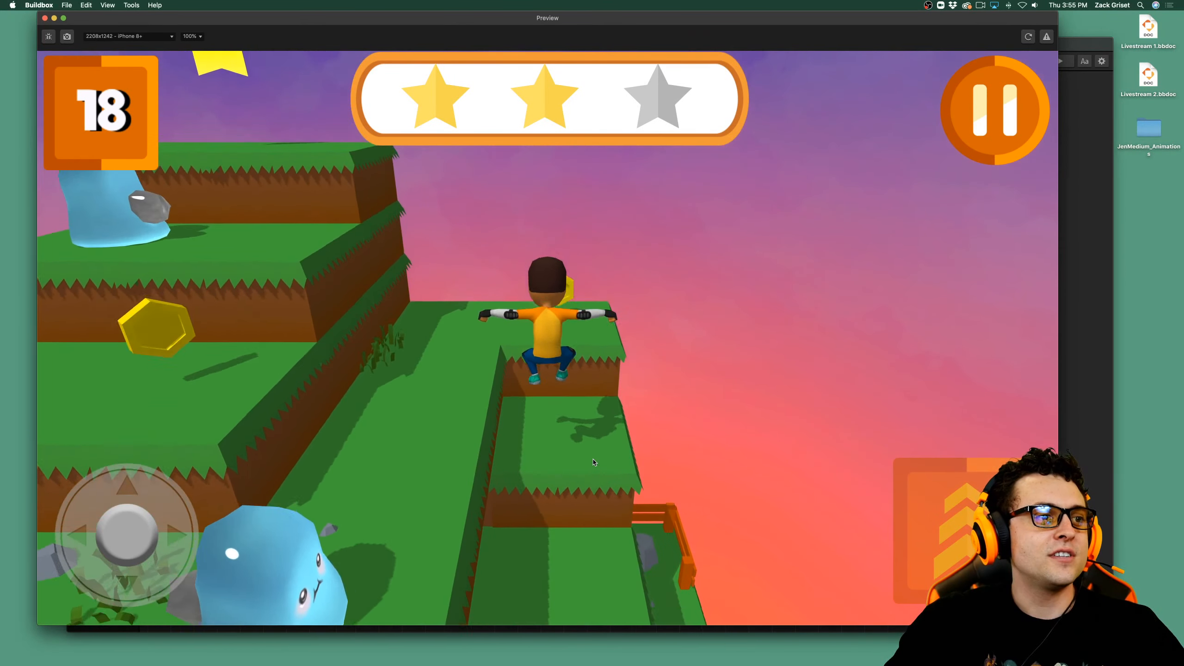
{"action": "key", "text": "space"}
{"action": "key", "text": "Up"}
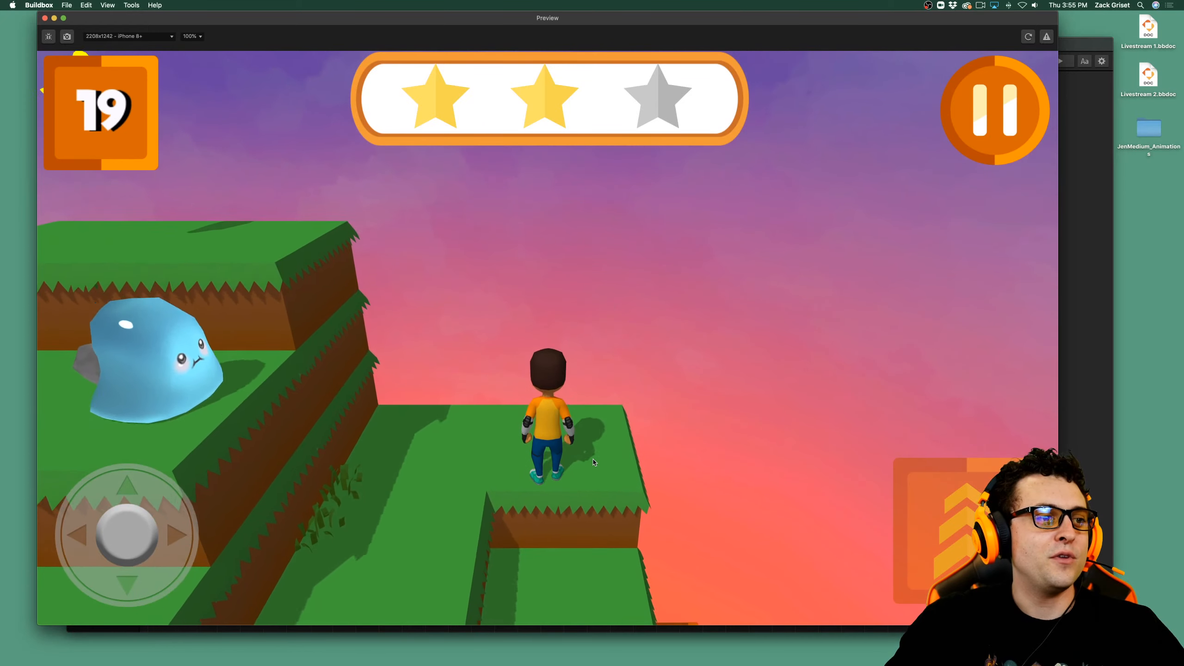
Move Jen onto the wide grass tier below the upper slime and collect its two coins.
{"action": "key", "text": "Left"}
{"action": "key", "text": "Down"}
{"action": "key", "text": "Left"}
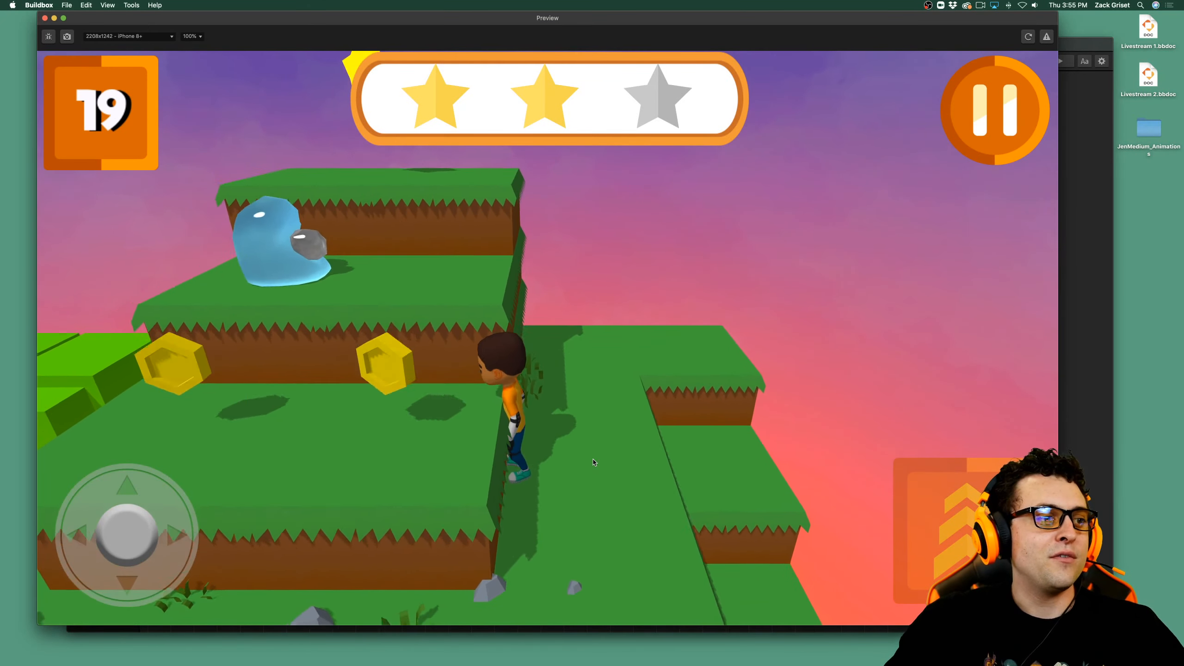
{"action": "key", "text": "space"}
{"action": "key", "text": "Left"}
{"action": "key", "text": "Up"}
{"action": "key", "text": "Left"}
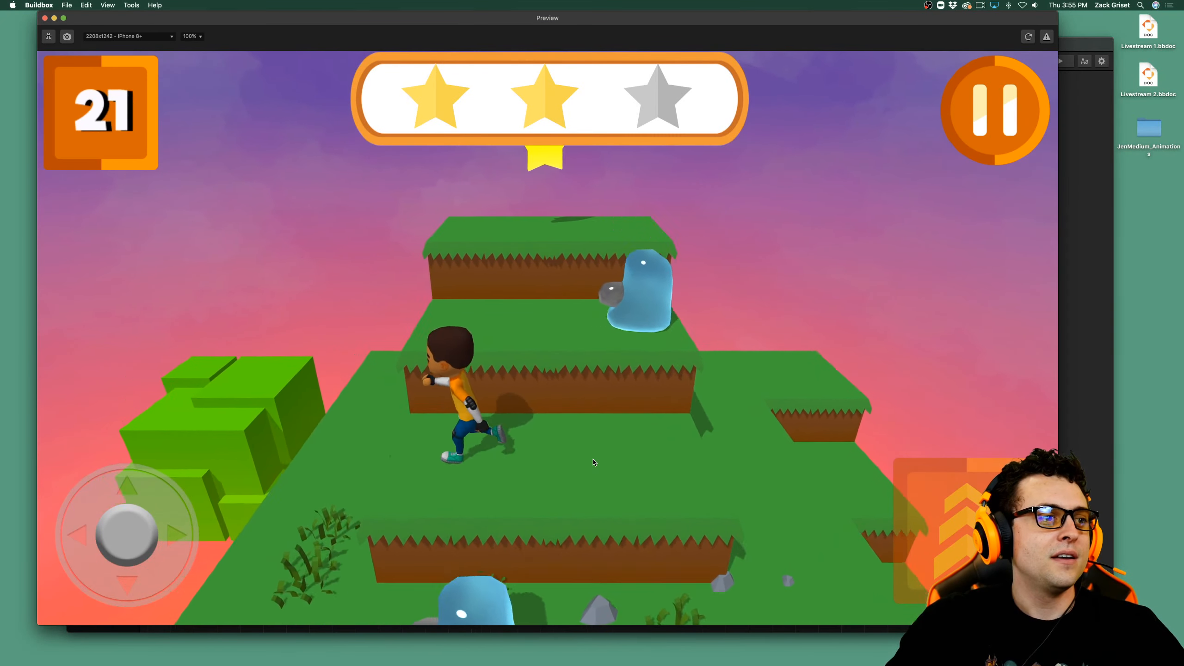
Jump Jen past the slime to the summit, collect the third star and finish the level.
{"action": "key", "text": "Up"}
{"action": "key", "text": "space"}
{"action": "key", "text": "Left"}
{"action": "key", "text": "Up"}
{"action": "key", "text": "space"}
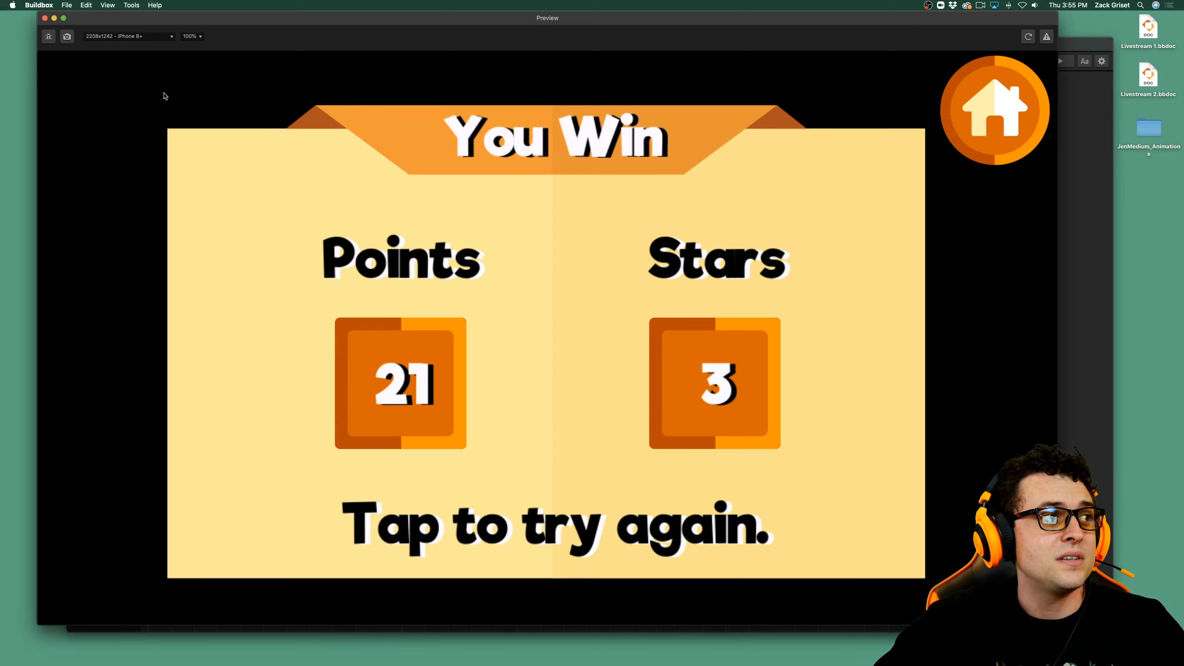
Leave the win screen, close the preview and open the 3D World scene for editing.
{"action": "left_click", "coordinate": [492, 489]}
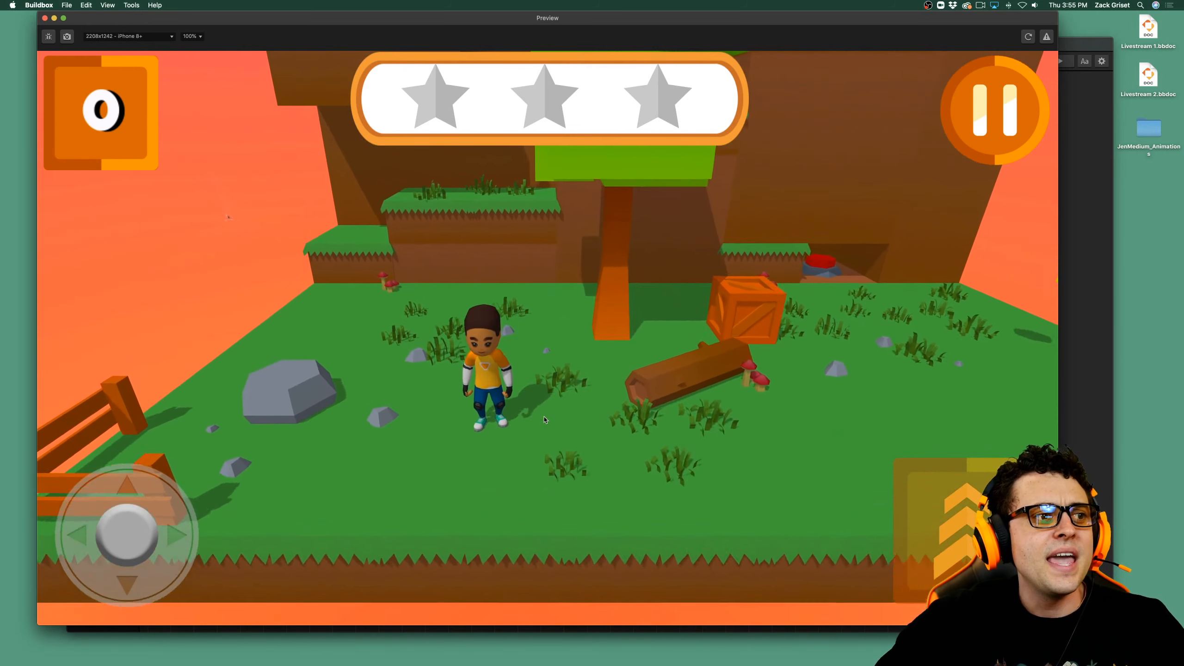
{"action": "left_click", "coordinate": [45, 18]}
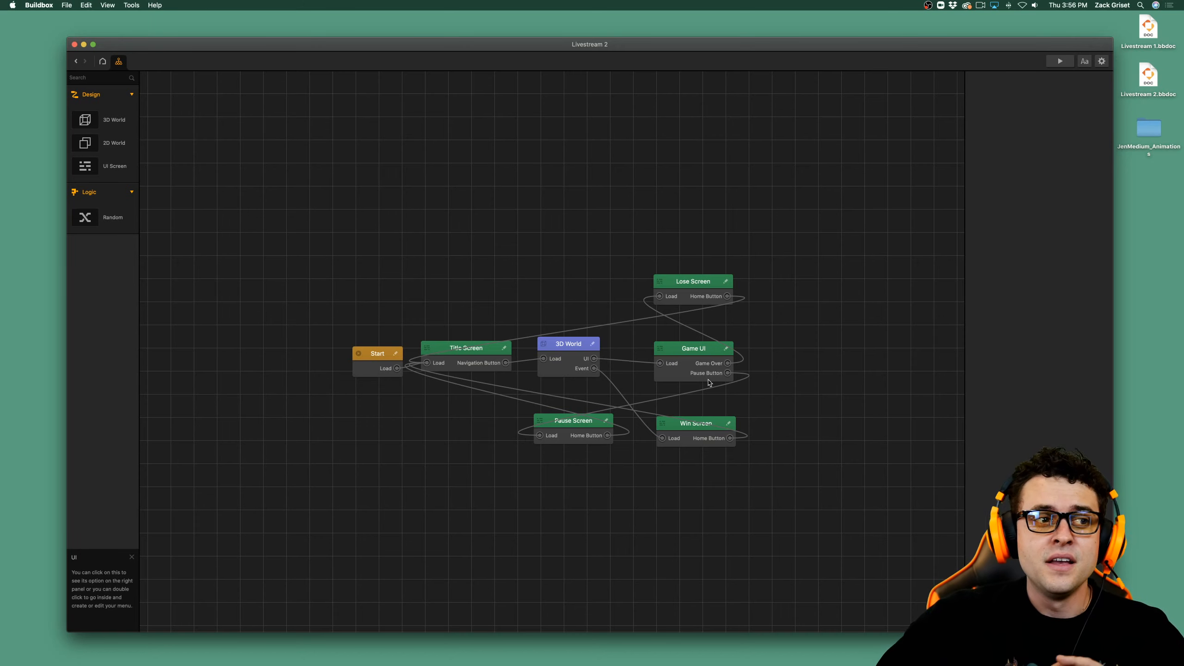
{"action": "left_click", "coordinate": [561, 355]}
{"action": "double_click", "coordinate": [560, 354]}
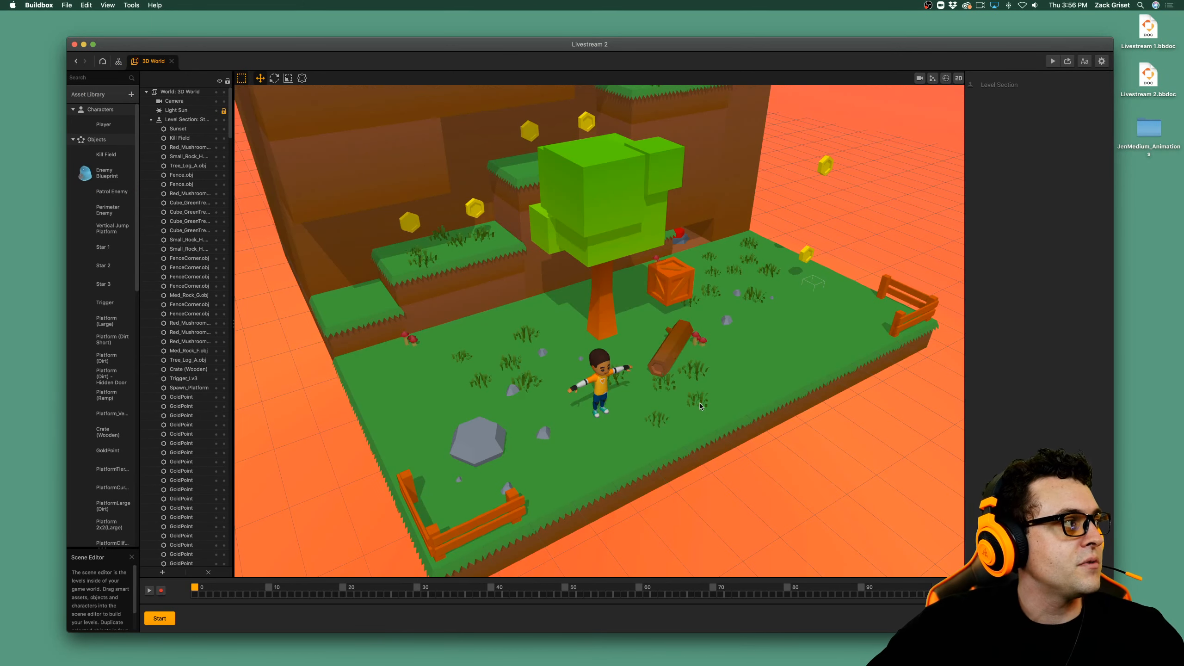
Move the green tree near Jen to the far corner of the starting platform, at about X -17.9, Z -9.9.
{"action": "scroll", "coordinate": [641, 355], "scroll_direction": "down", "scroll_amount": 10}
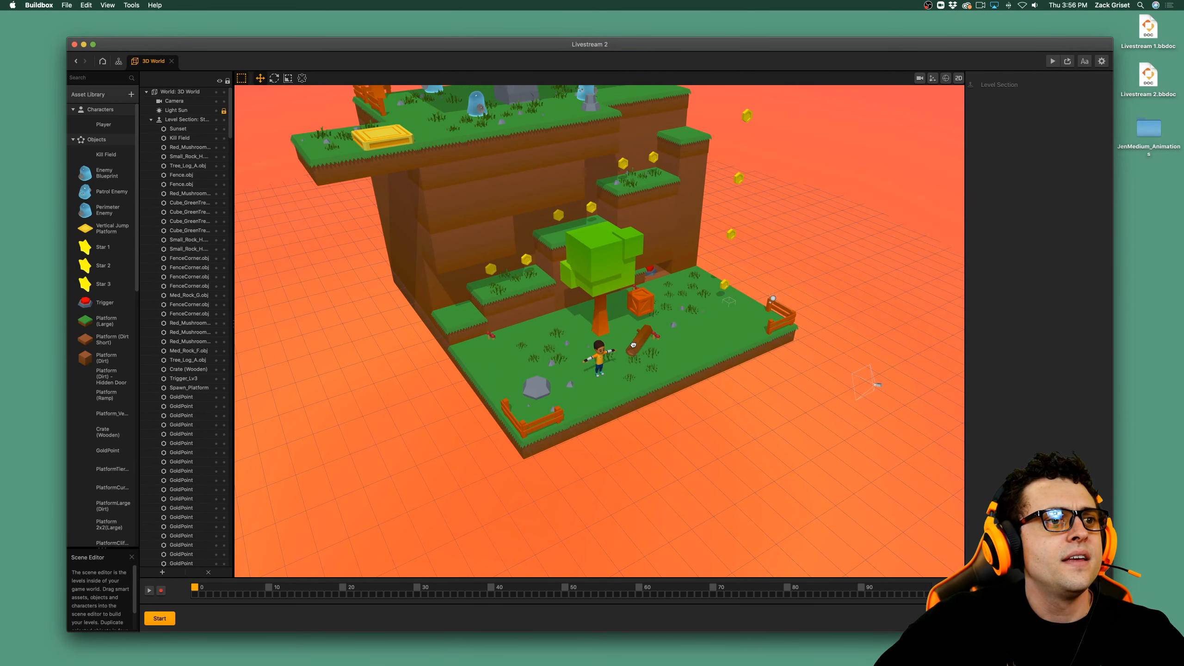
{"action": "scroll", "coordinate": [637, 343], "scroll_direction": "up", "scroll_amount": 3}
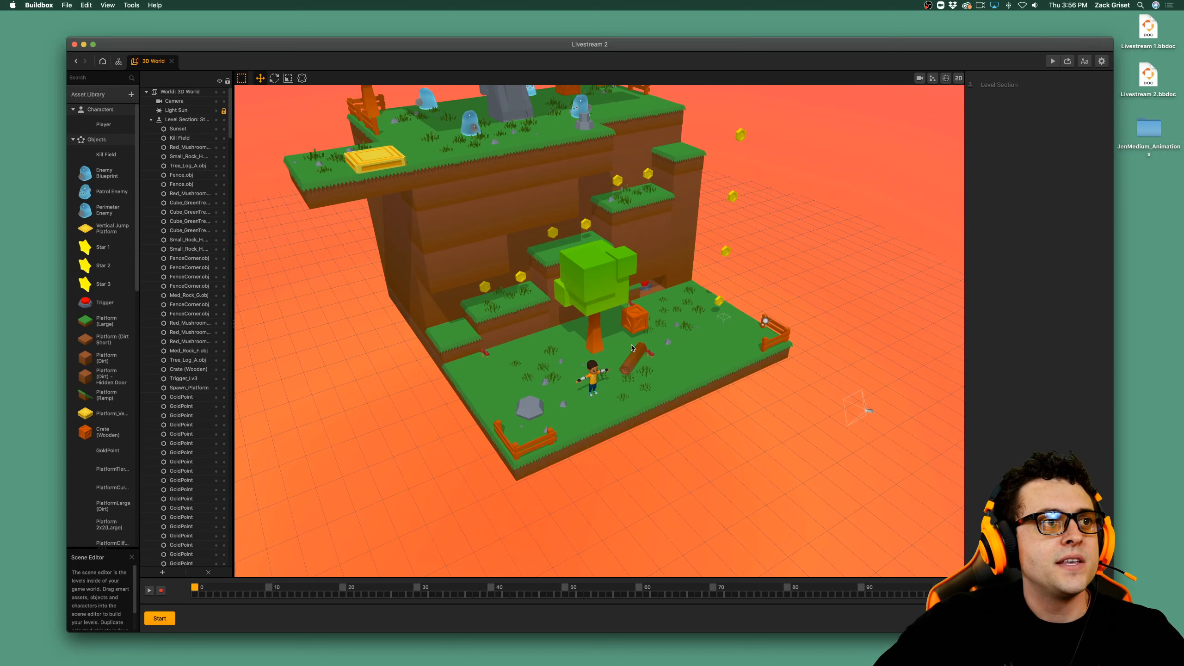
{"action": "scroll", "coordinate": [594, 298], "scroll_direction": "down", "scroll_amount": 3}
{"action": "left_click", "coordinate": [594, 299]}
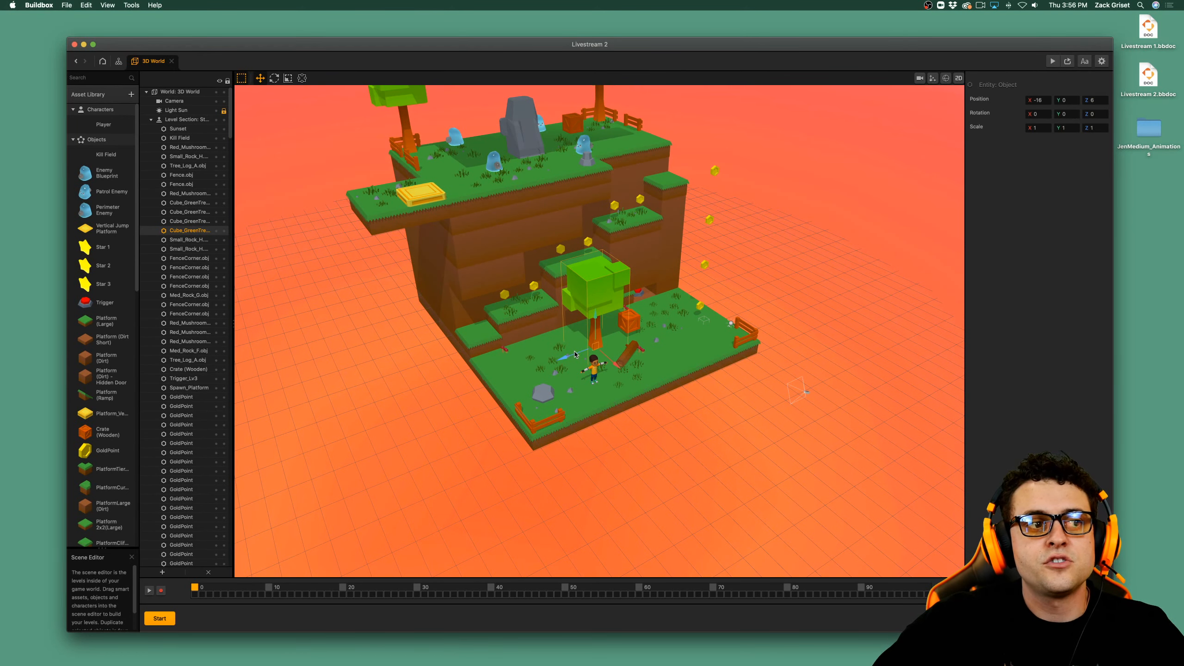
{"action": "left_click_drag", "start_coordinate": [575, 355], "coordinate": [711, 327]}
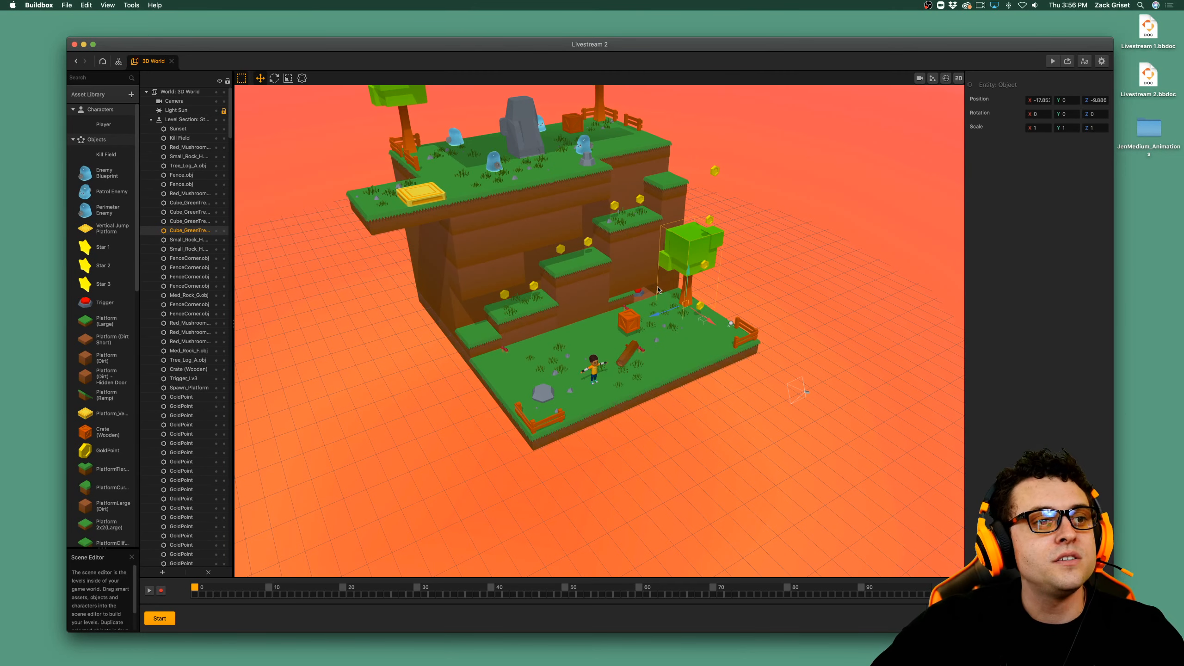
Duplicate the relocated green tree at the far corner of the starting platform.
{"action": "scroll", "coordinate": [648, 296], "scroll_direction": "up", "scroll_amount": 3}
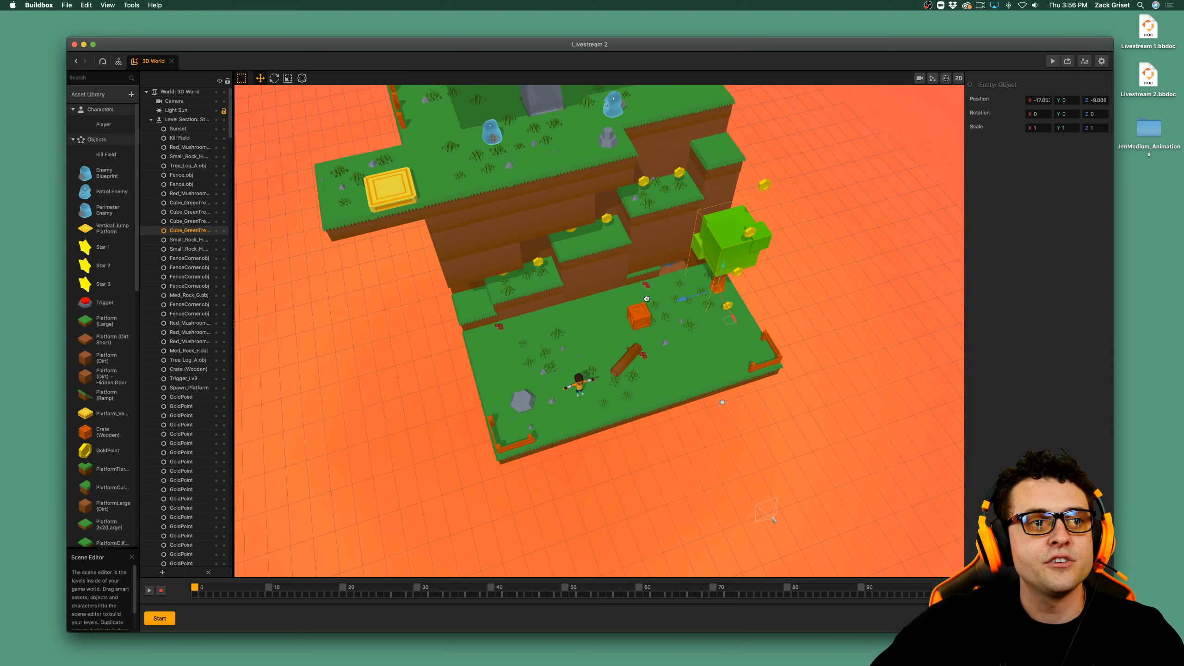
{"action": "right_click_drag", "start_coordinate": [647, 298], "coordinate": [660, 322]}
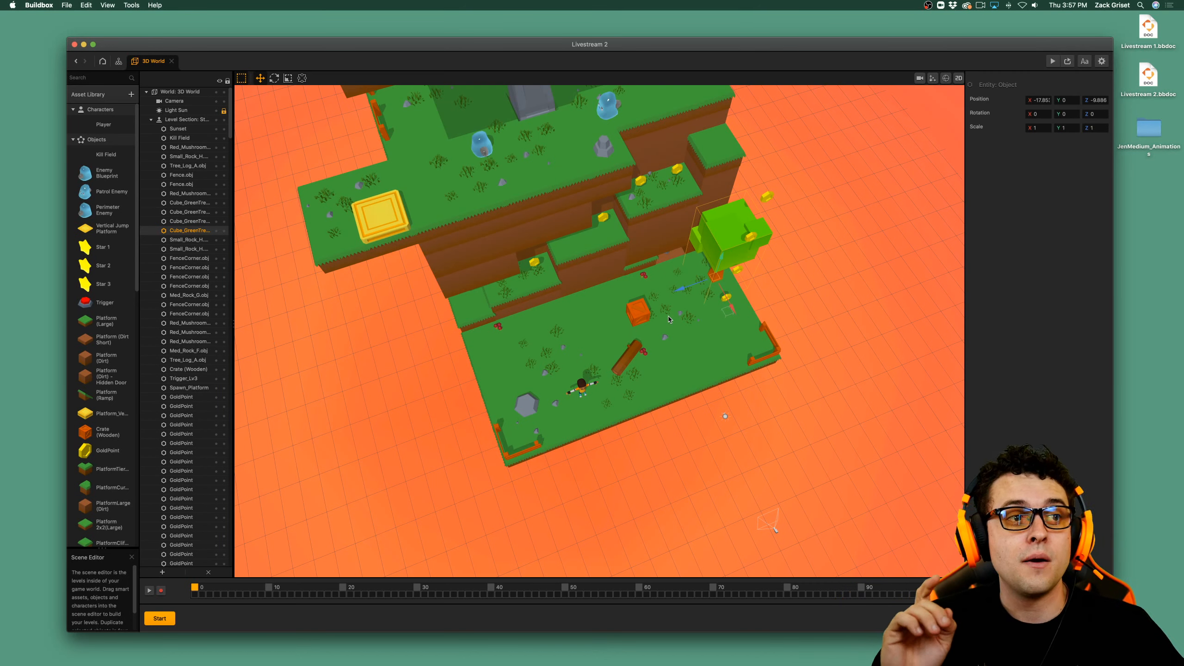
{"action": "key", "text": "super+d"}
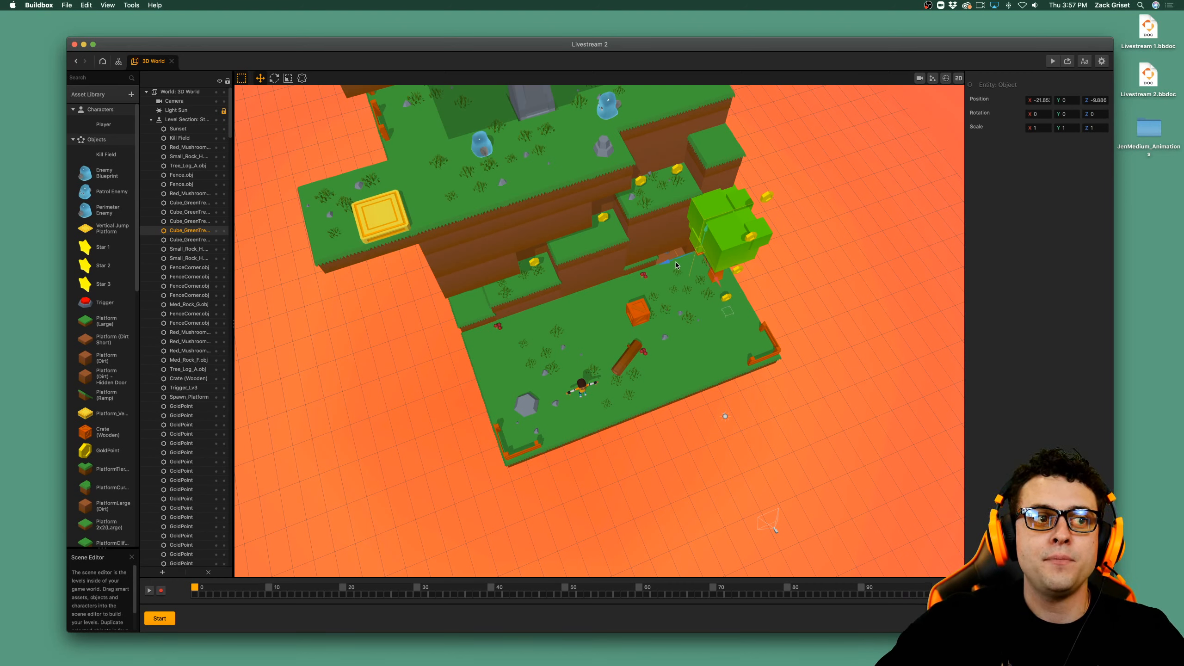
Move the duplicated green tree to the middle of the starting platform, at about X -16.9, Z 6.7.
{"action": "left_click_drag", "start_coordinate": [579, 292], "coordinate": [606, 366]}
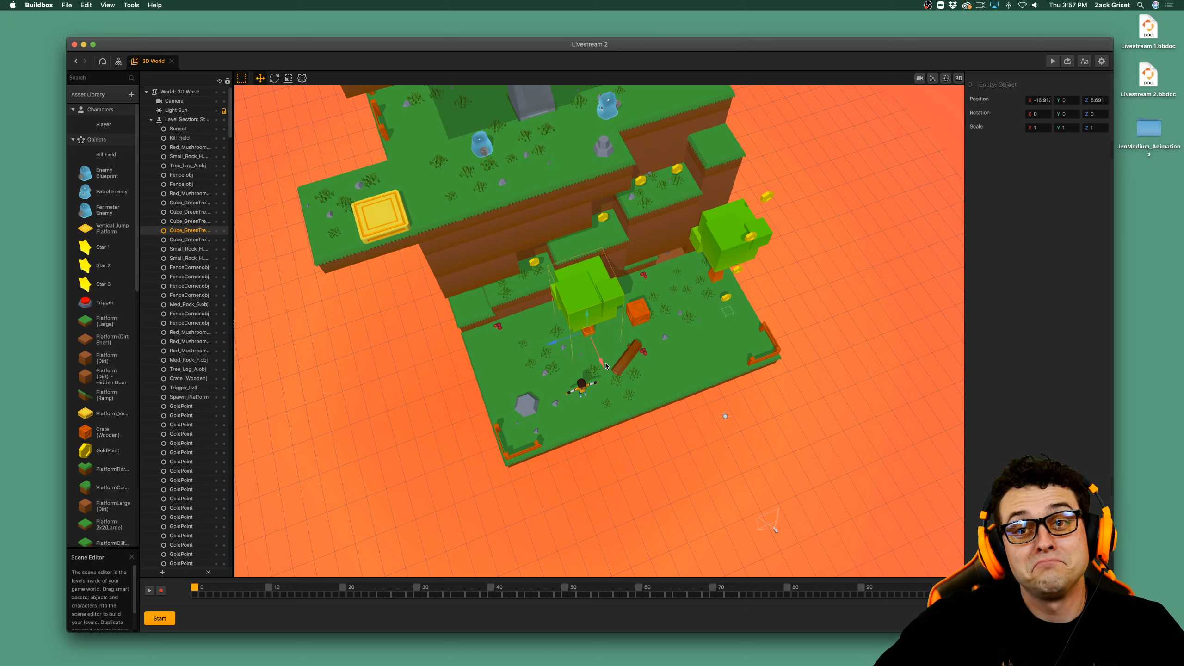
{"action": "scroll", "coordinate": [604, 360], "scroll_direction": "down", "scroll_amount": 3}
{"action": "scroll", "coordinate": [604, 353], "scroll_direction": "down", "scroll_amount": 5}
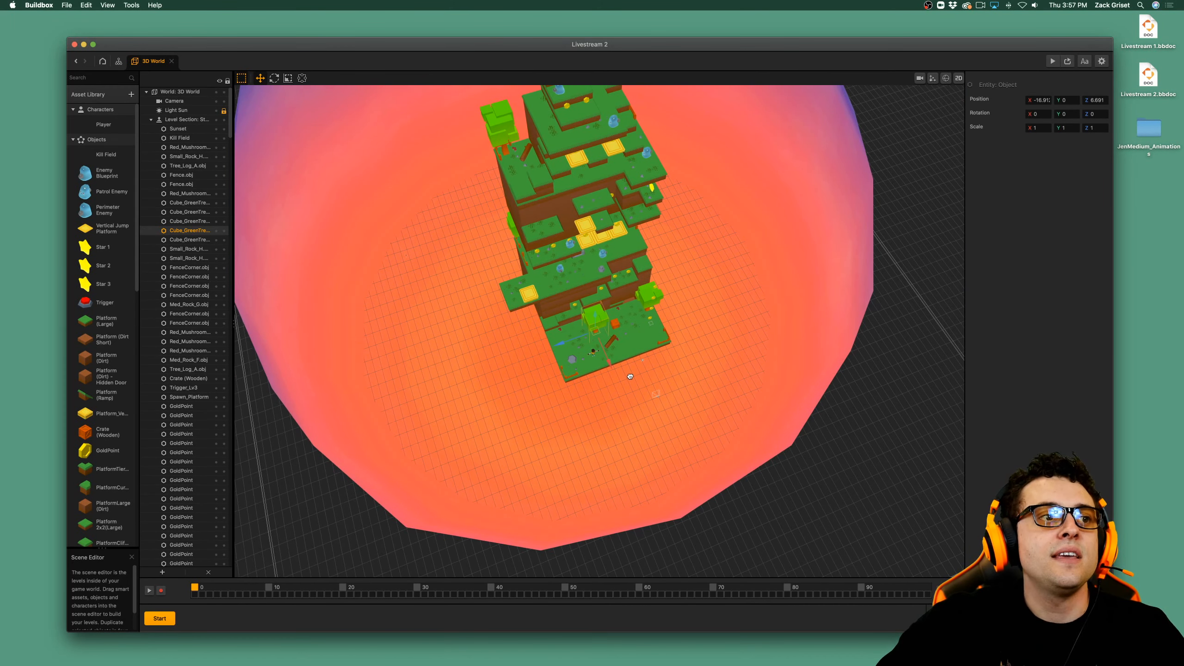
{"action": "scroll", "coordinate": [620, 354], "scroll_direction": "up", "scroll_amount": 3}
{"action": "middle_click_drag", "start_coordinate": [620, 366], "coordinate": [630, 423]}
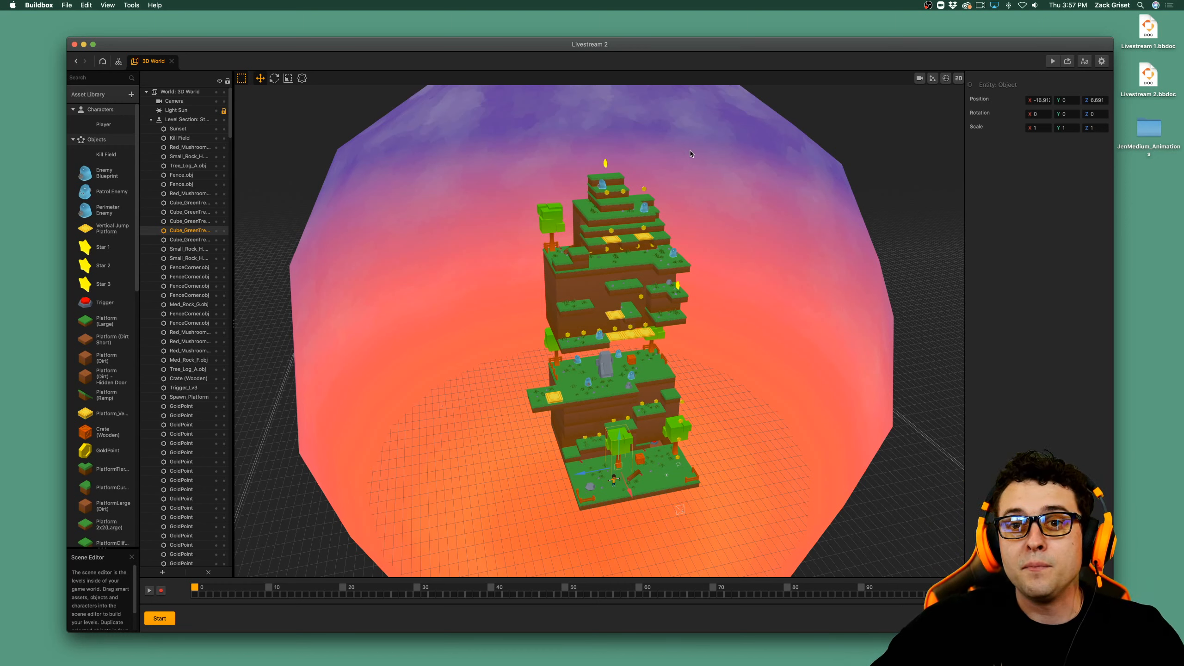
Preview the game to check the placed tree near Jen on the starting platform, and close the preview.
{"action": "left_click", "coordinate": [1053, 62]}
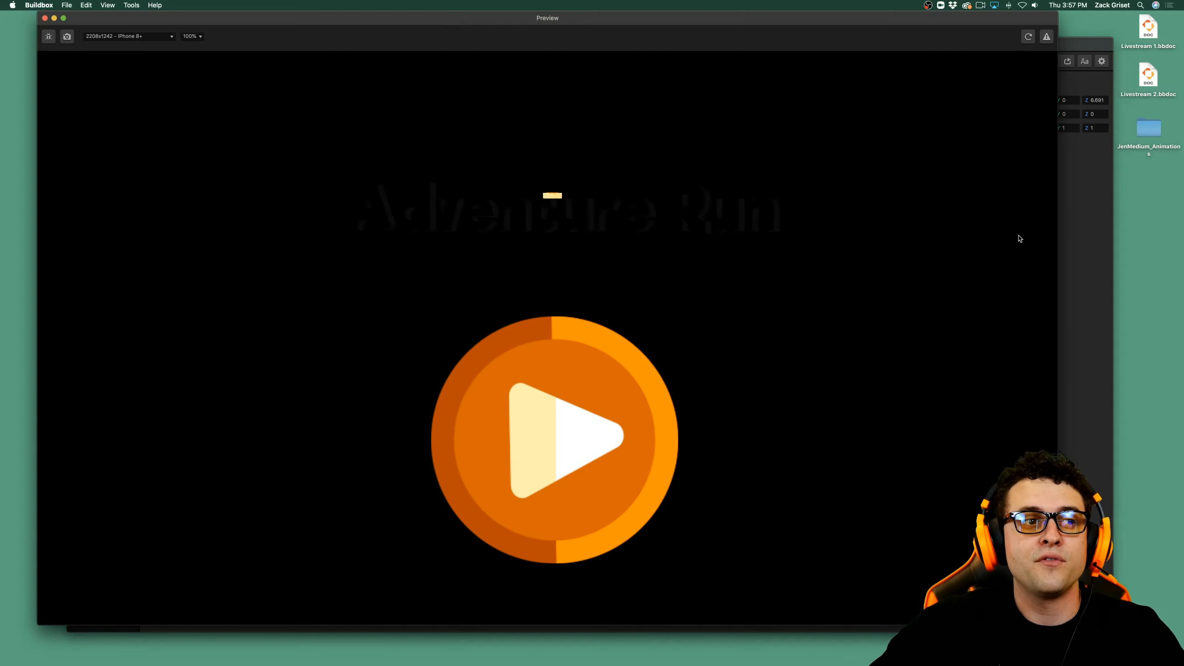
{"action": "left_click", "coordinate": [492, 476]}
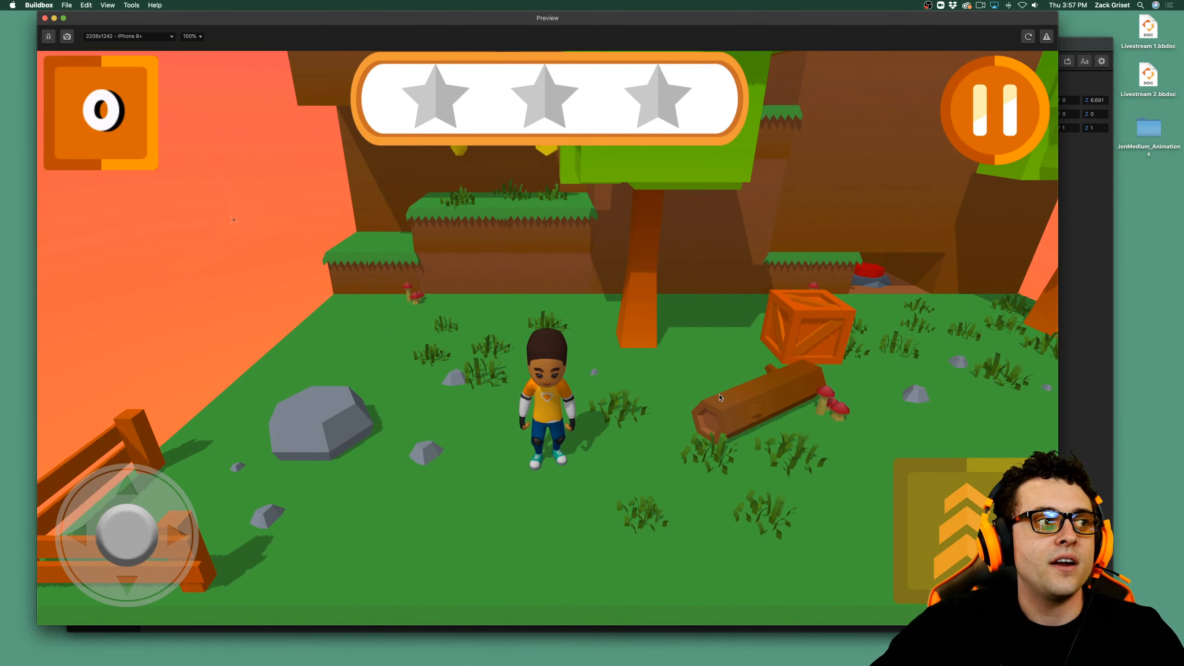
{"action": "left_click", "coordinate": [44, 19]}
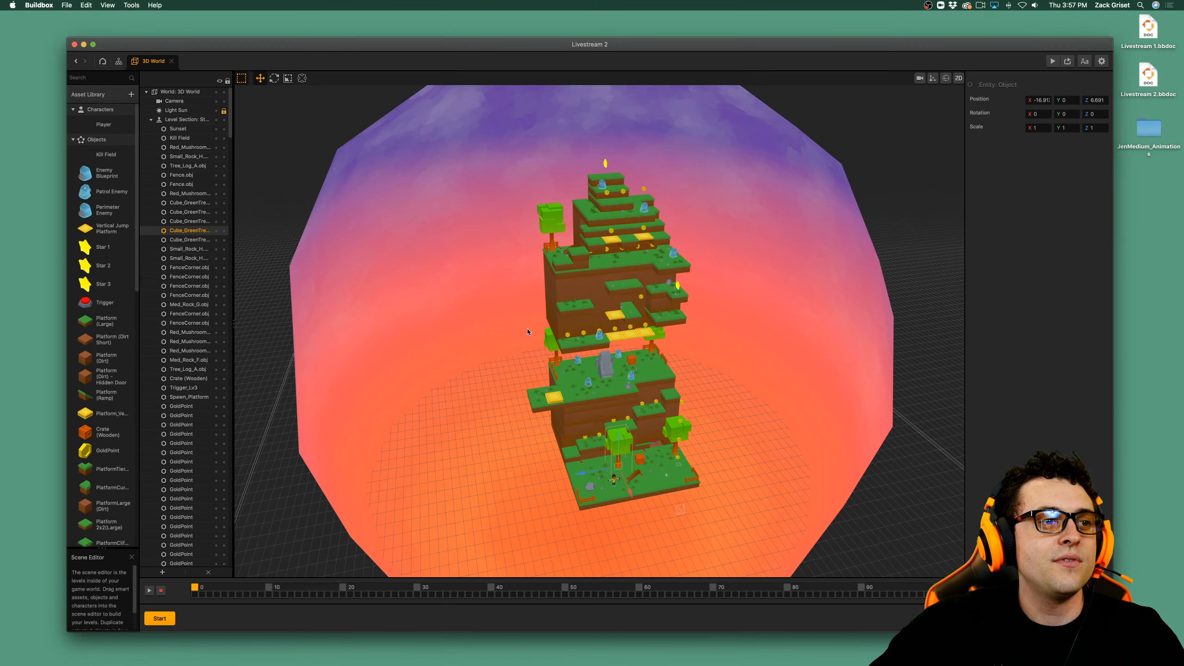
Zoom the game camera out until it frames the whole starting platform and the ledges above, and leave the camera view.
{"action": "left_click", "coordinate": [919, 78]}
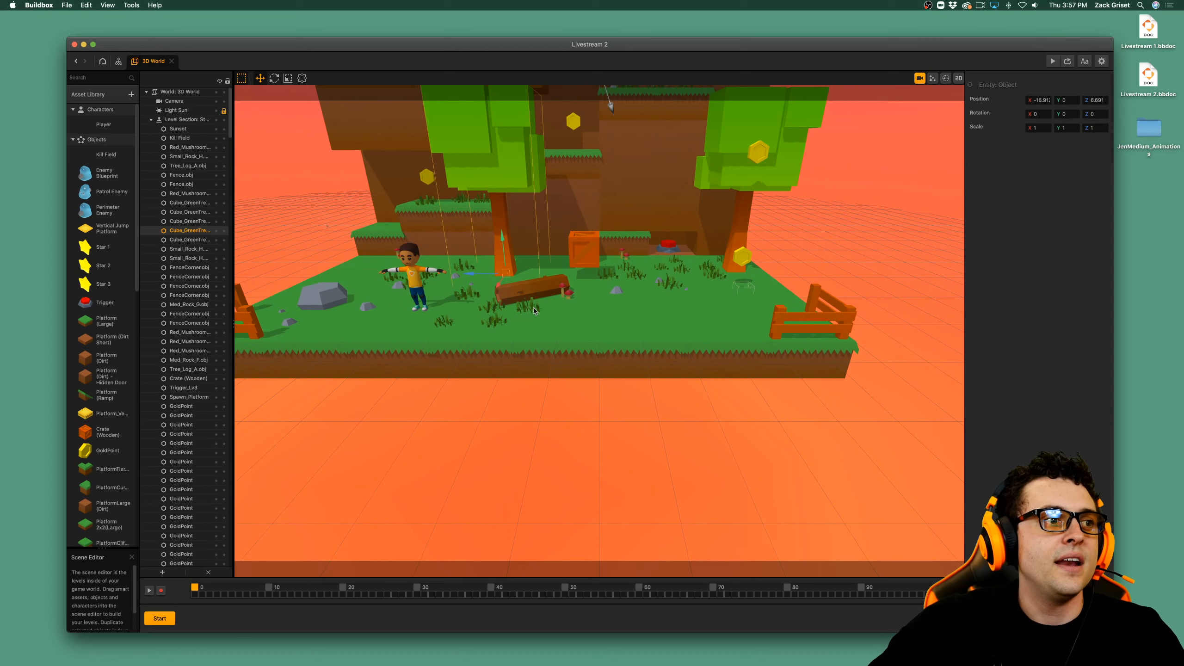
{"action": "scroll", "coordinate": [535, 310], "scroll_direction": "down", "scroll_amount": 8}
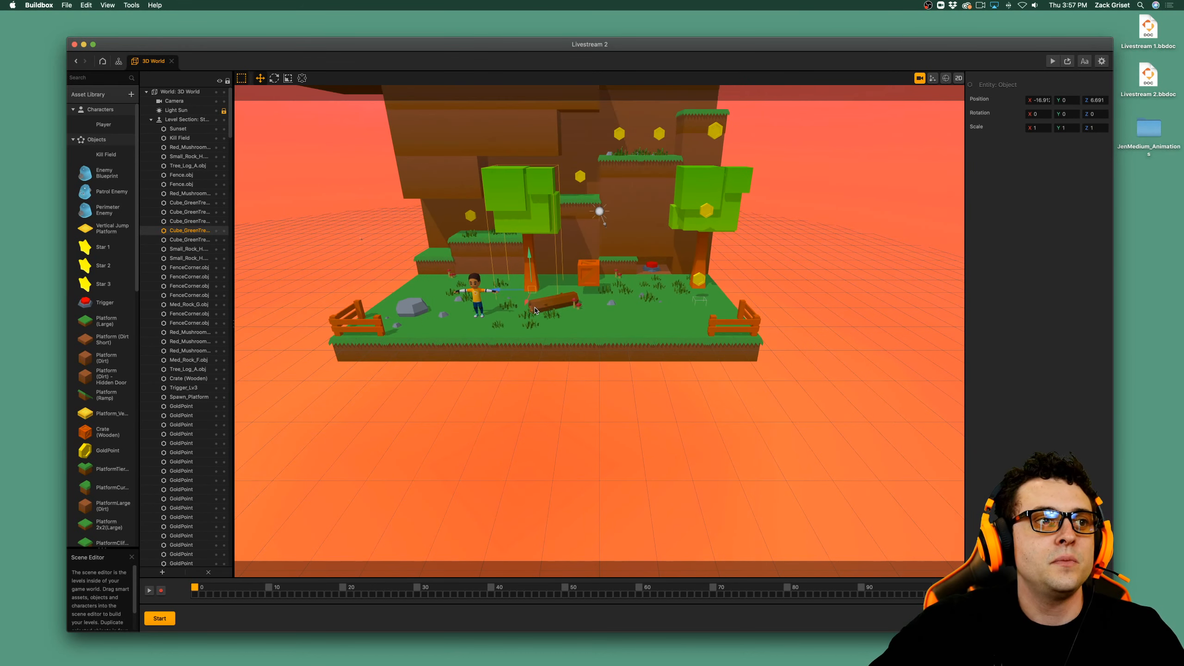
{"action": "scroll", "coordinate": [534, 311], "scroll_direction": "down", "scroll_amount": 2}
{"action": "scroll", "coordinate": [535, 310], "scroll_direction": "down", "scroll_amount": 2}
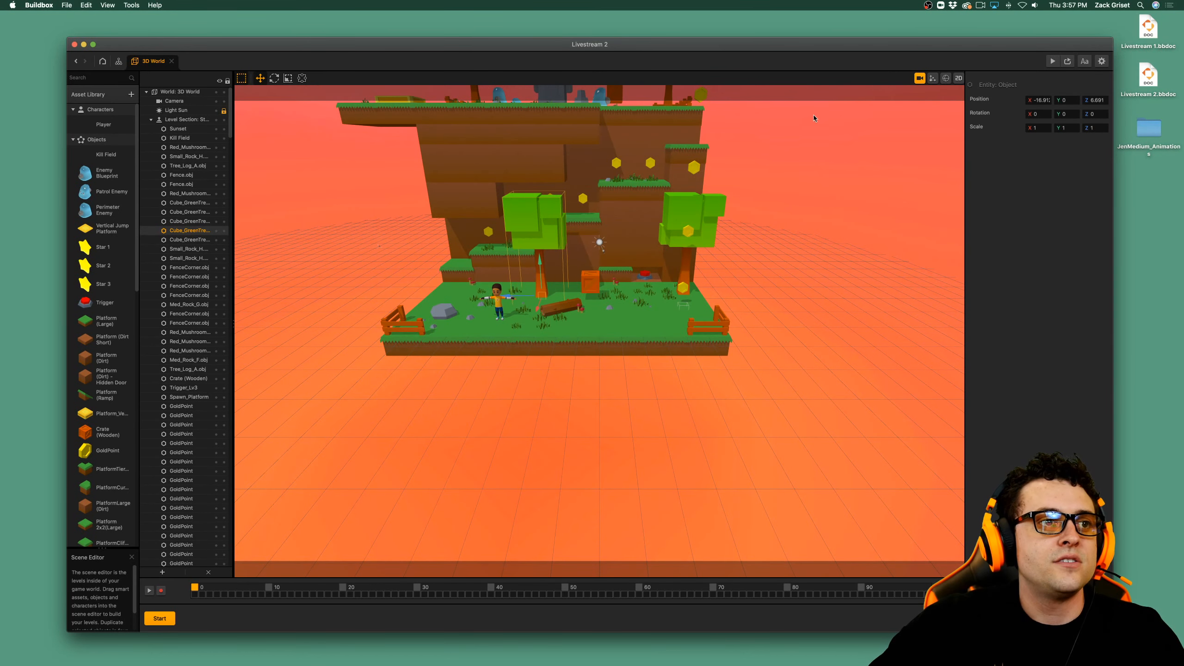
{"action": "left_click", "coordinate": [920, 78]}
Play-test the wider camera by starting the game and jumping Jen up the first ledges while collecting coins.
{"action": "left_click", "coordinate": [1053, 61]}
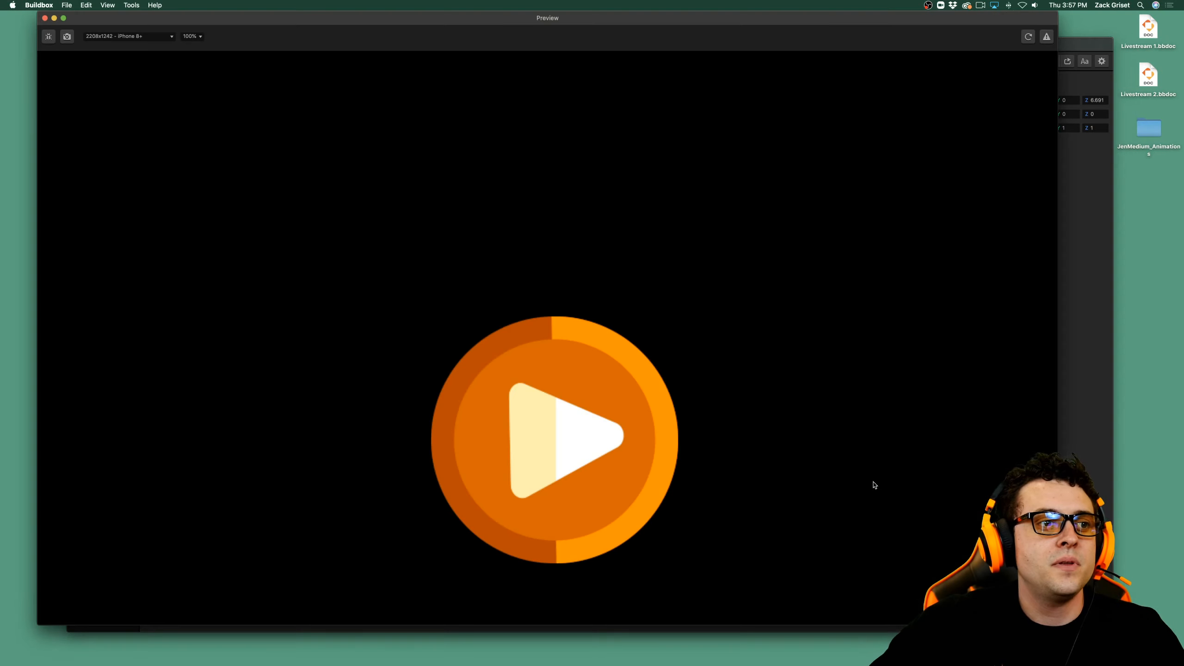
{"action": "left_click", "coordinate": [613, 385]}
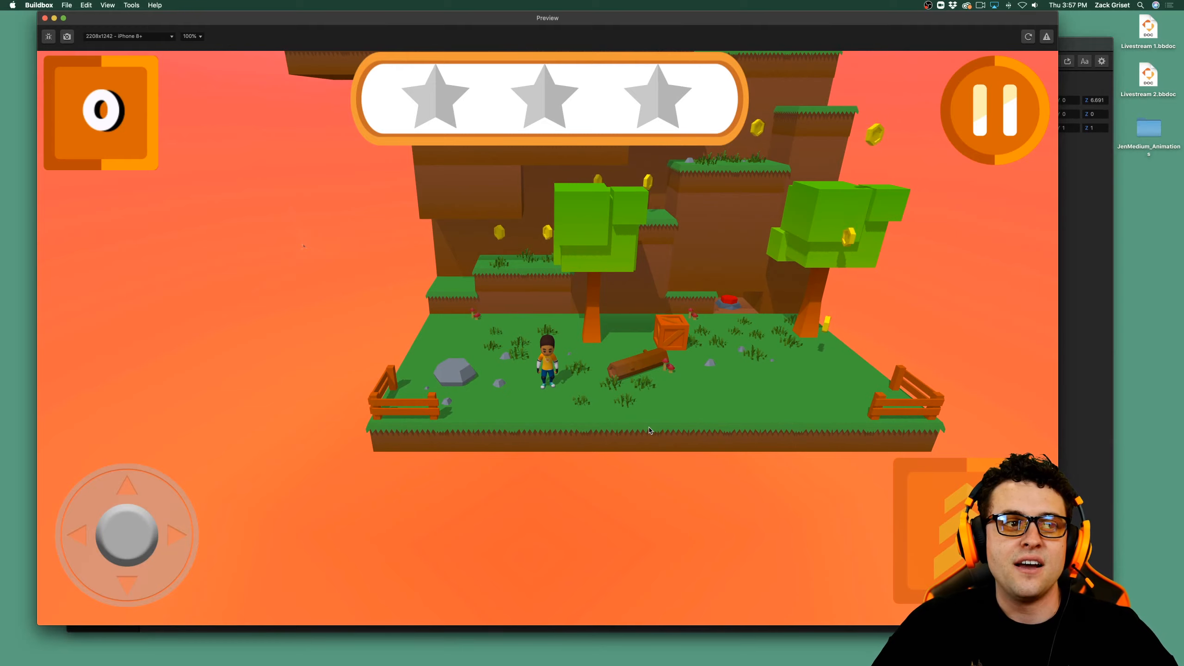
{"action": "key", "text": "Up"}
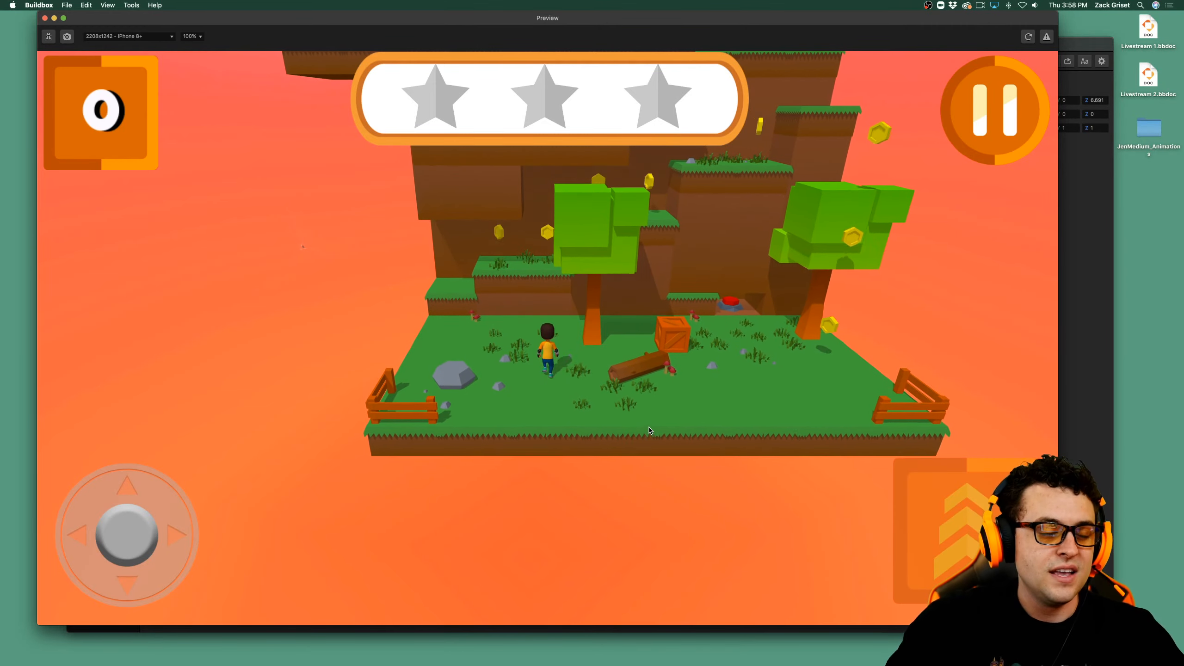
{"action": "key", "text": "space"}
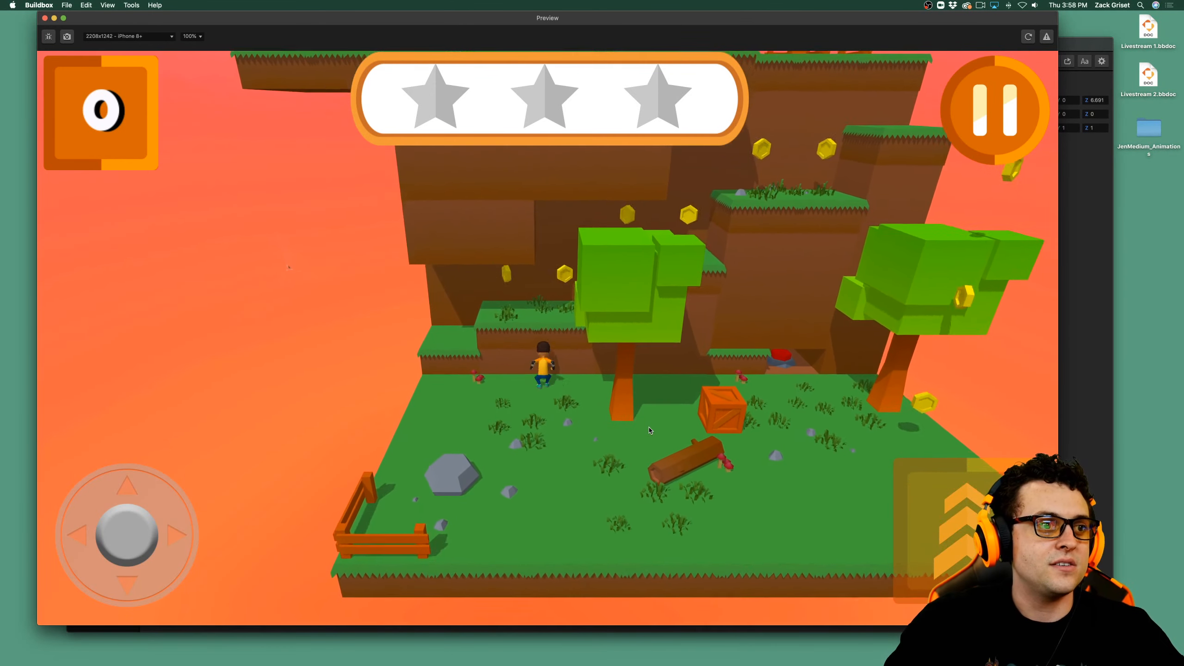
{"action": "key", "text": "Left"}
{"action": "key", "text": "Right"}
{"action": "key", "text": "space"}
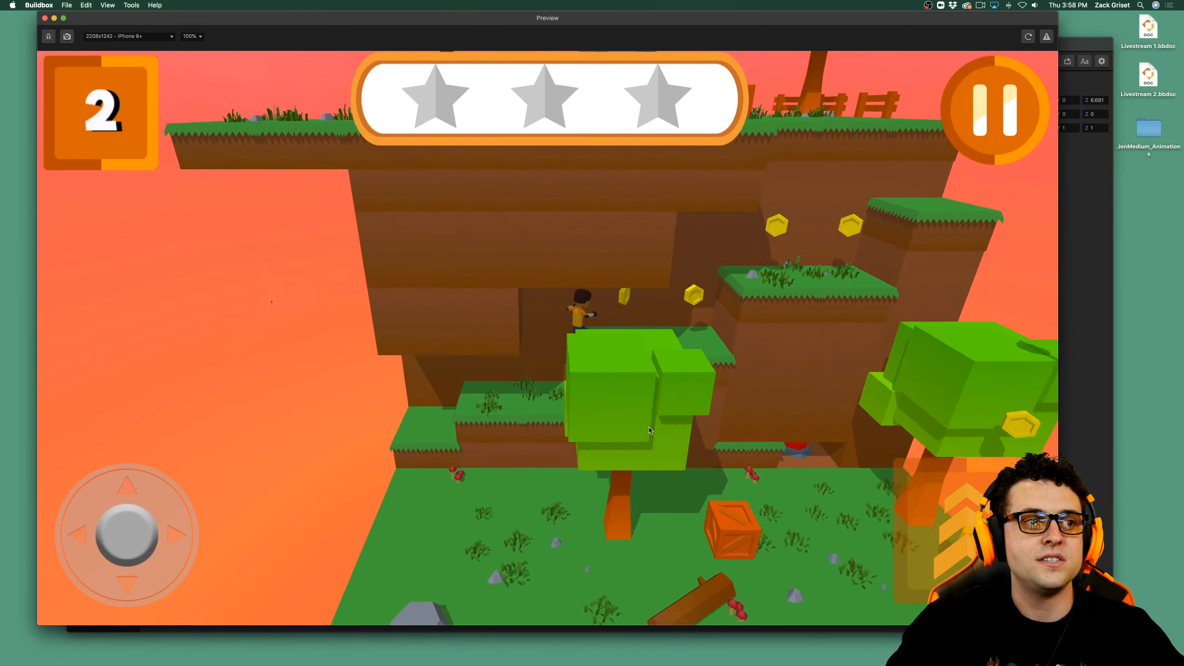
{"action": "key", "text": "Right"}
{"action": "key", "text": "space"}
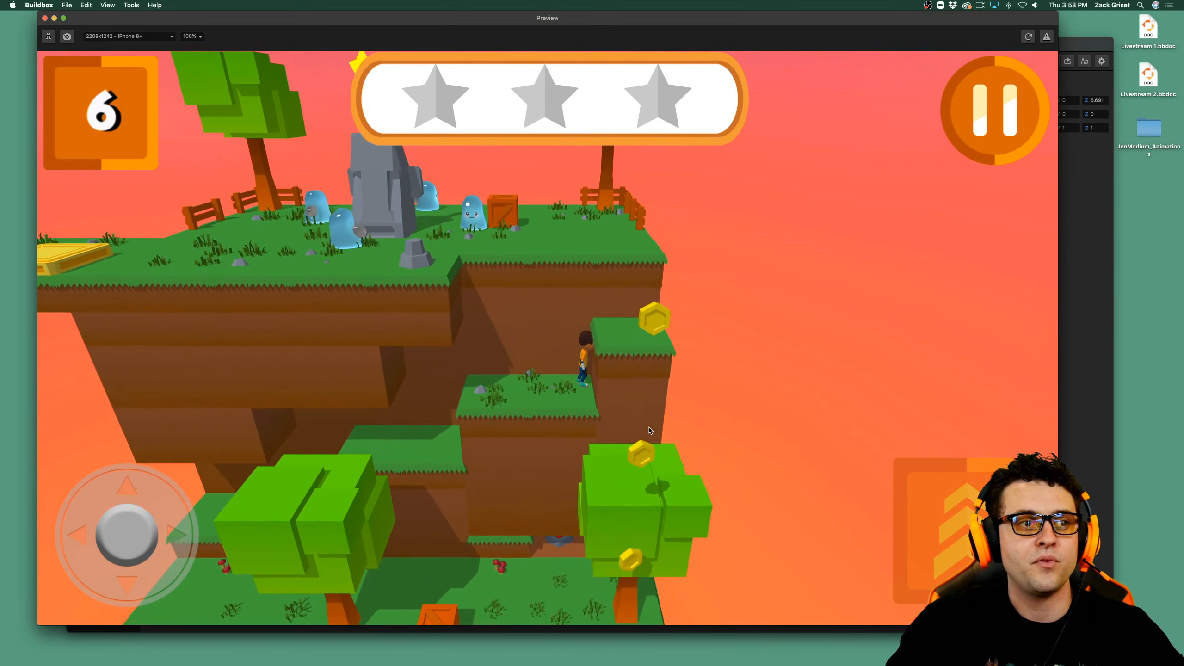
Jump Jen from the upper ledges toward the corner tree and collect the coin above its crown.
{"action": "key", "text": "space"}
{"action": "key", "text": "Right"}
{"action": "key", "text": "Down"}
{"action": "key", "text": "space"}
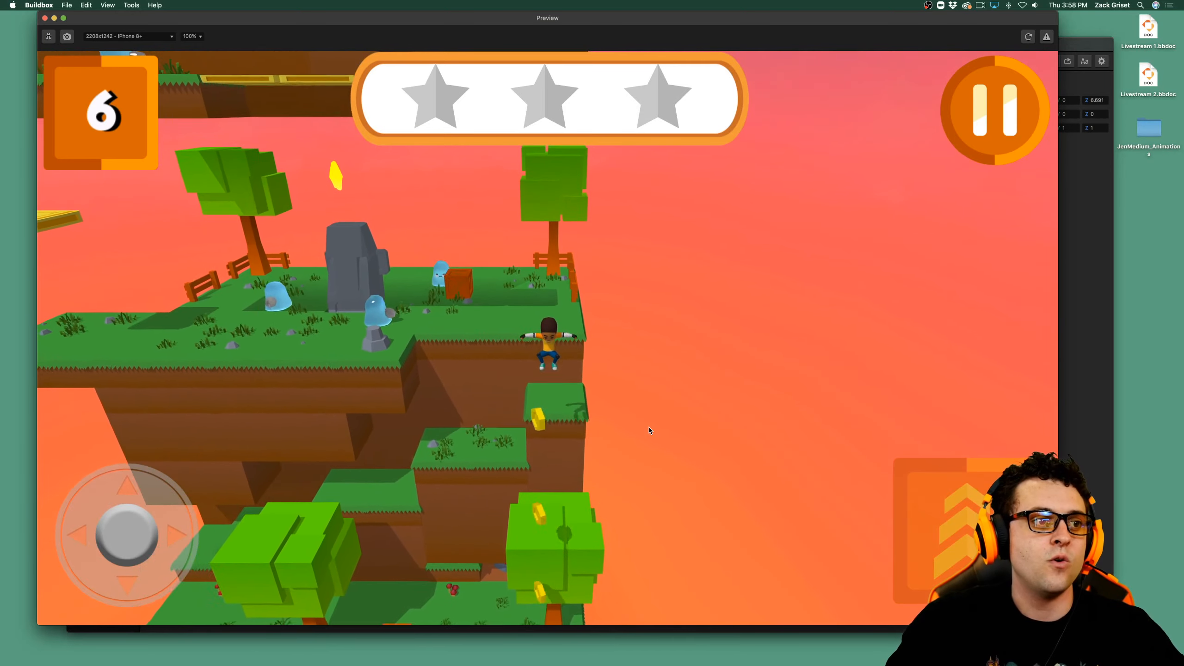
{"action": "key", "text": "Up"}
{"action": "key", "text": "space"}
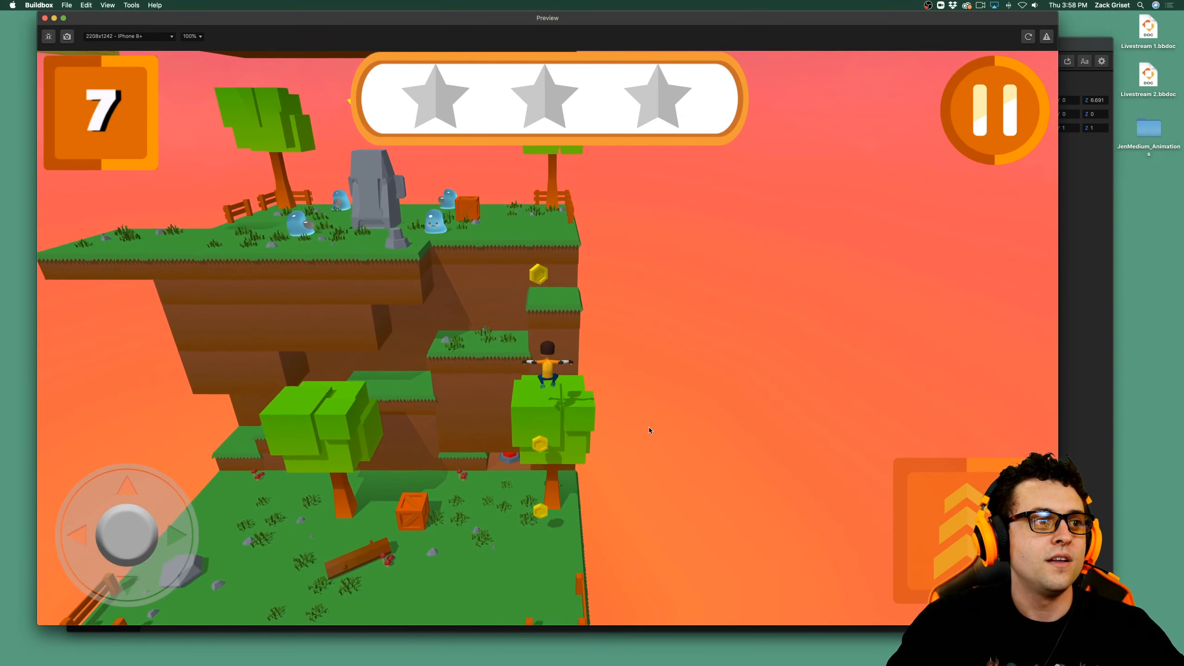
Drop Jen from the corner tree to the starting platform, collecting the two lower coins, and close the preview.
{"action": "key", "text": "Down"}
{"action": "key", "text": "Left"}
{"action": "key", "text": "Up"}
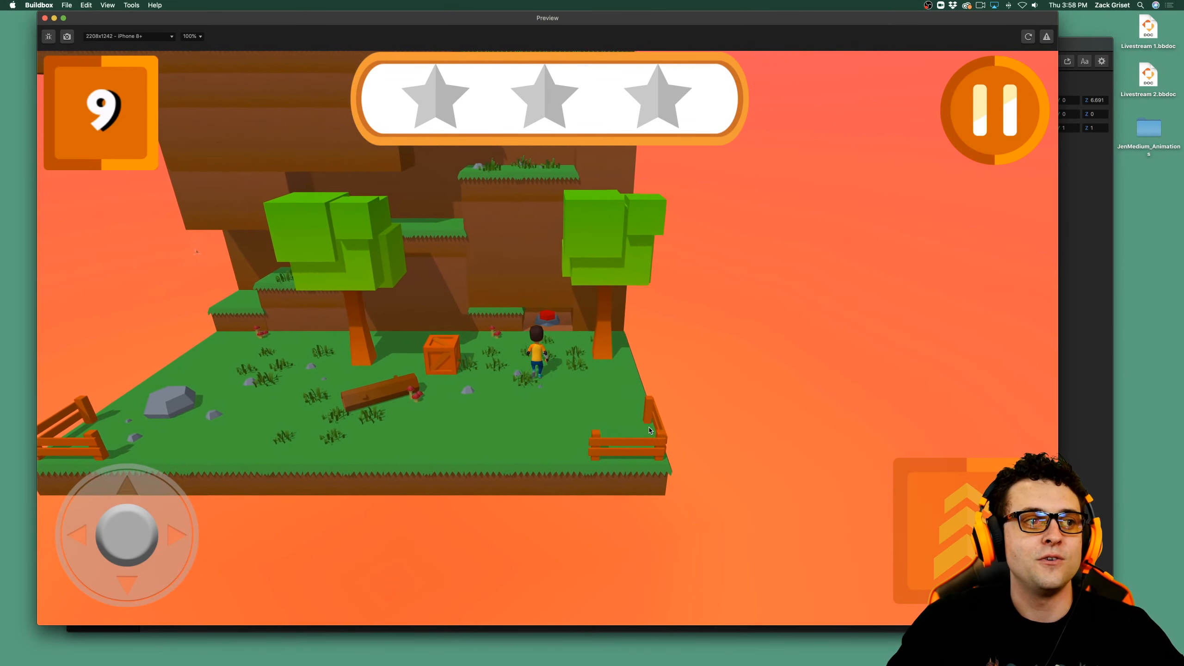
{"action": "key", "text": "Down"}
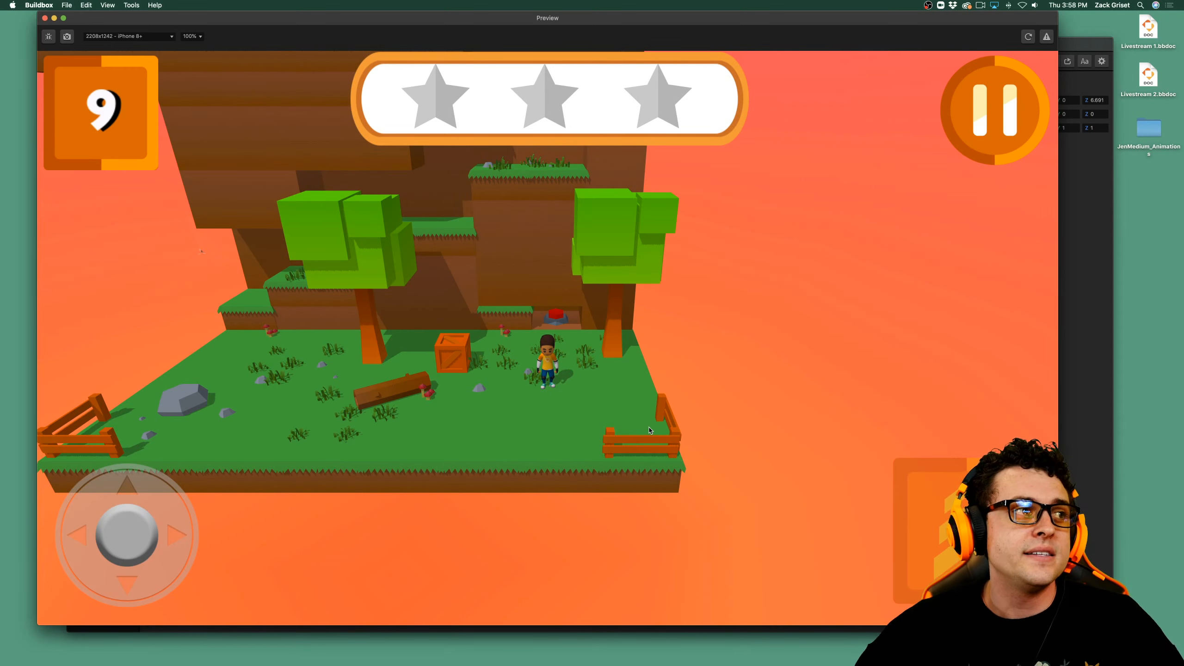
{"action": "left_click", "coordinate": [45, 19]}
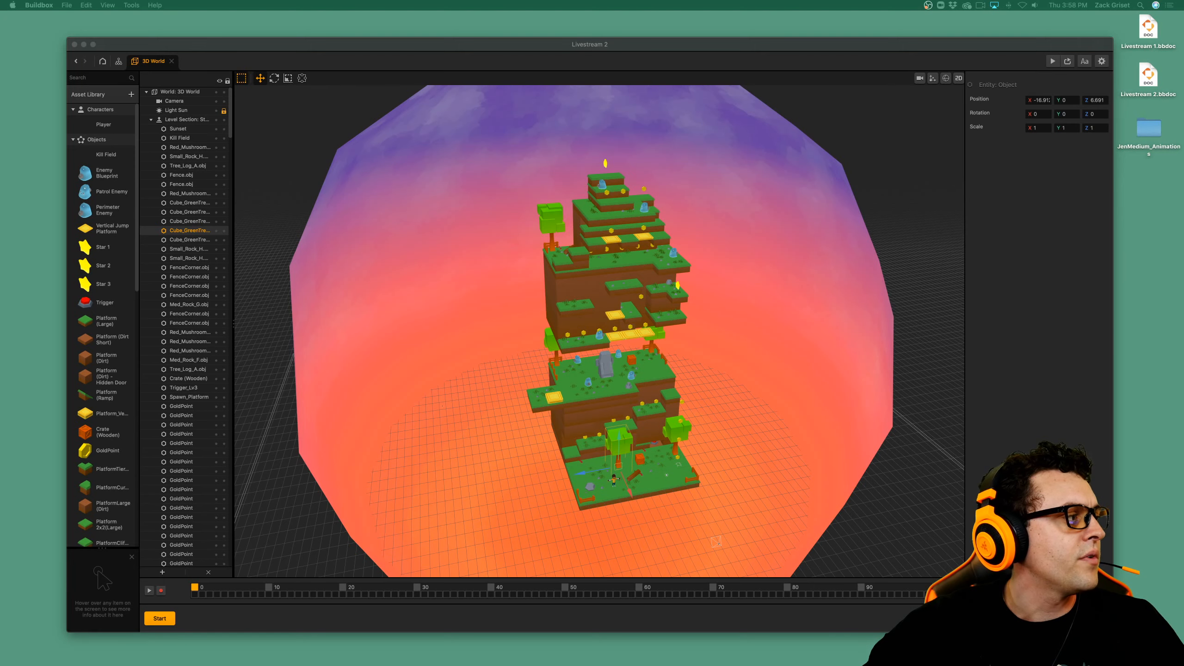
Switch to Chrome, enlarge the window with the YouTube video "FREE 3D GAME TEMPLATE!" and look over its page.
{"action": "left_click_drag", "start_coordinate": [494, 235], "coordinate": [532, 223]}
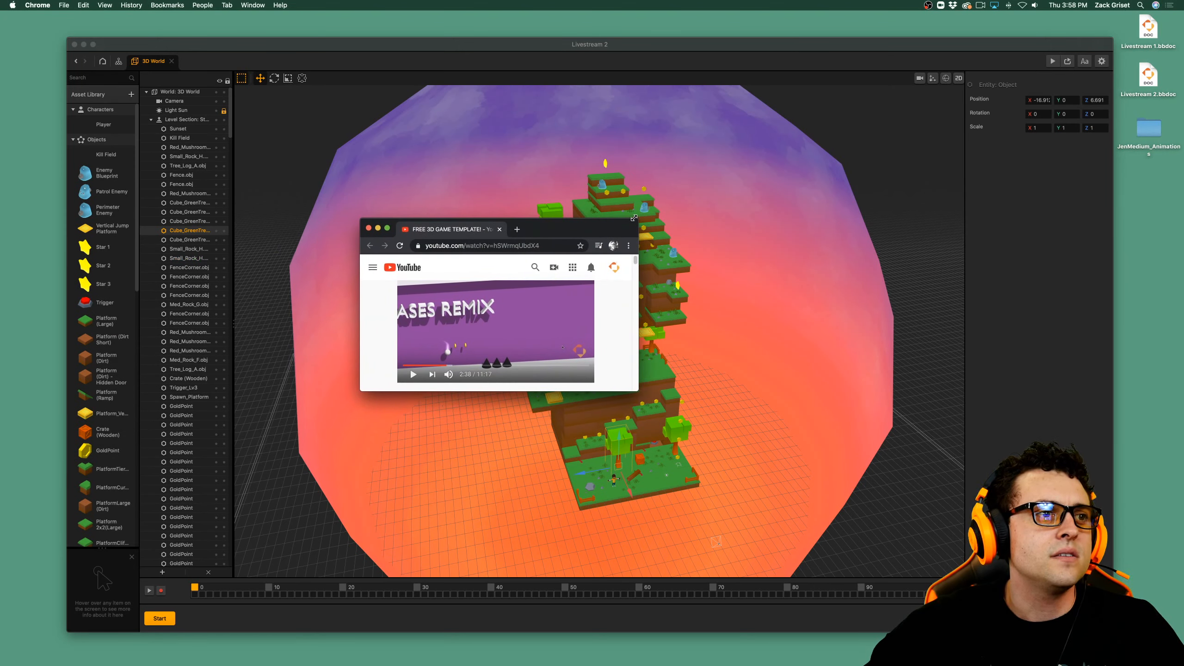
{"action": "left_click_drag", "start_coordinate": [634, 218], "coordinate": [803, 41]}
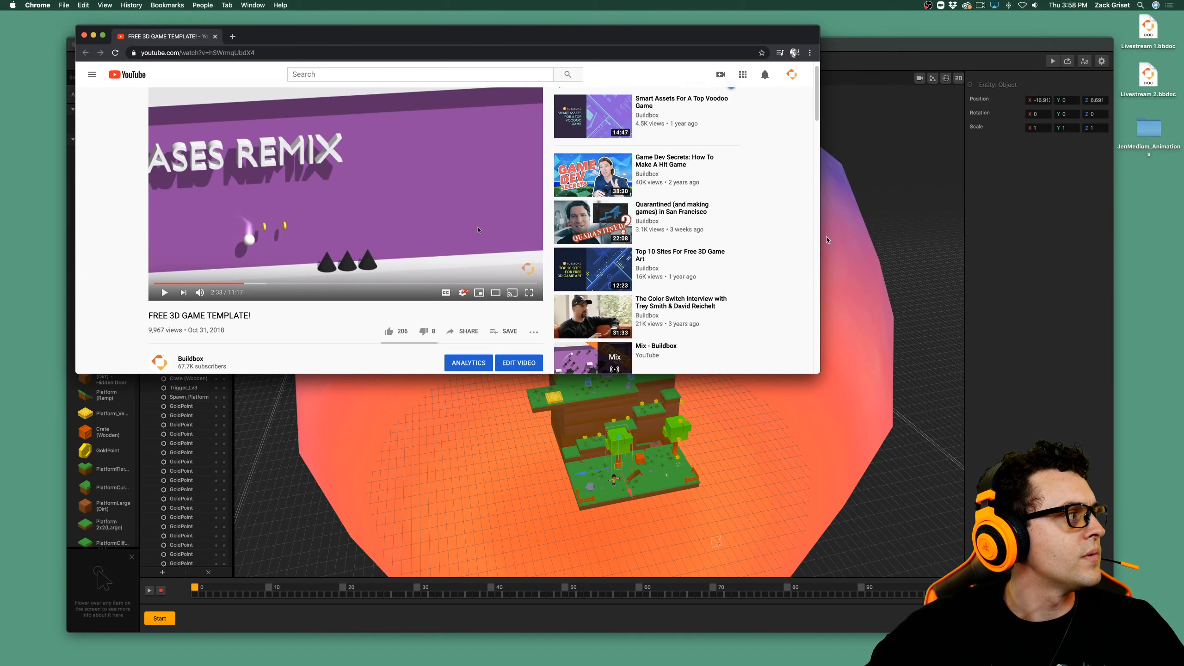
{"action": "scroll", "coordinate": [796, 350], "scroll_direction": "down", "scroll_amount": 10}
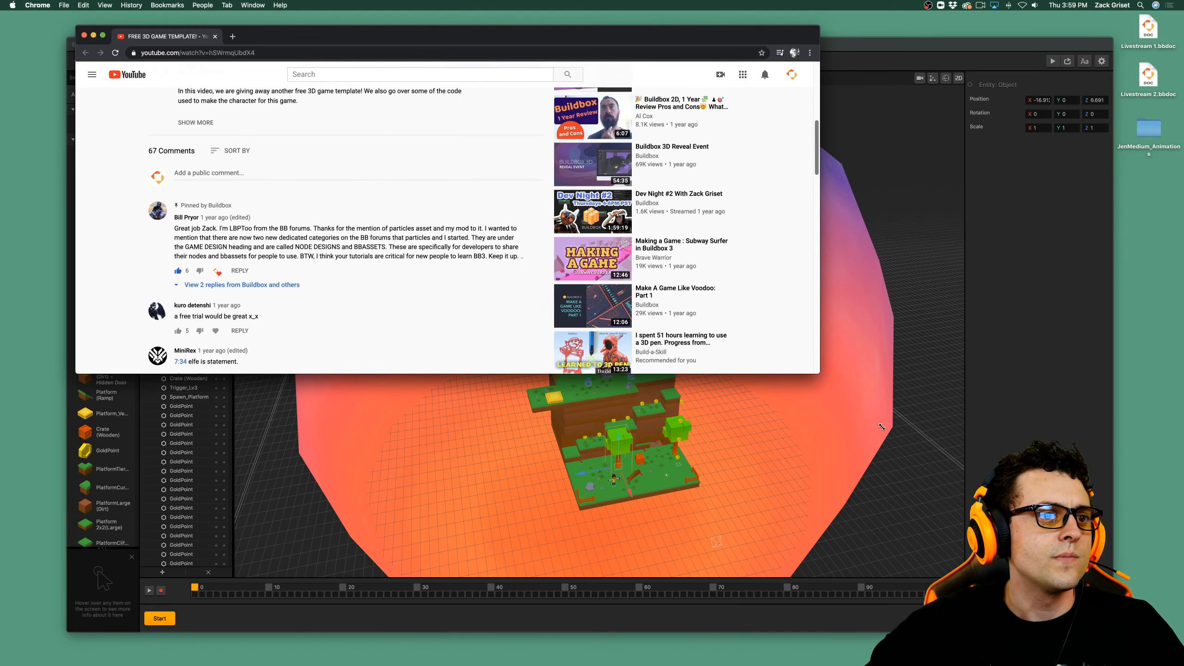
{"action": "left_click_drag", "start_coordinate": [820, 373], "coordinate": [1025, 516]}
{"action": "scroll", "coordinate": [370, 376], "scroll_direction": "up", "scroll_amount": 10}
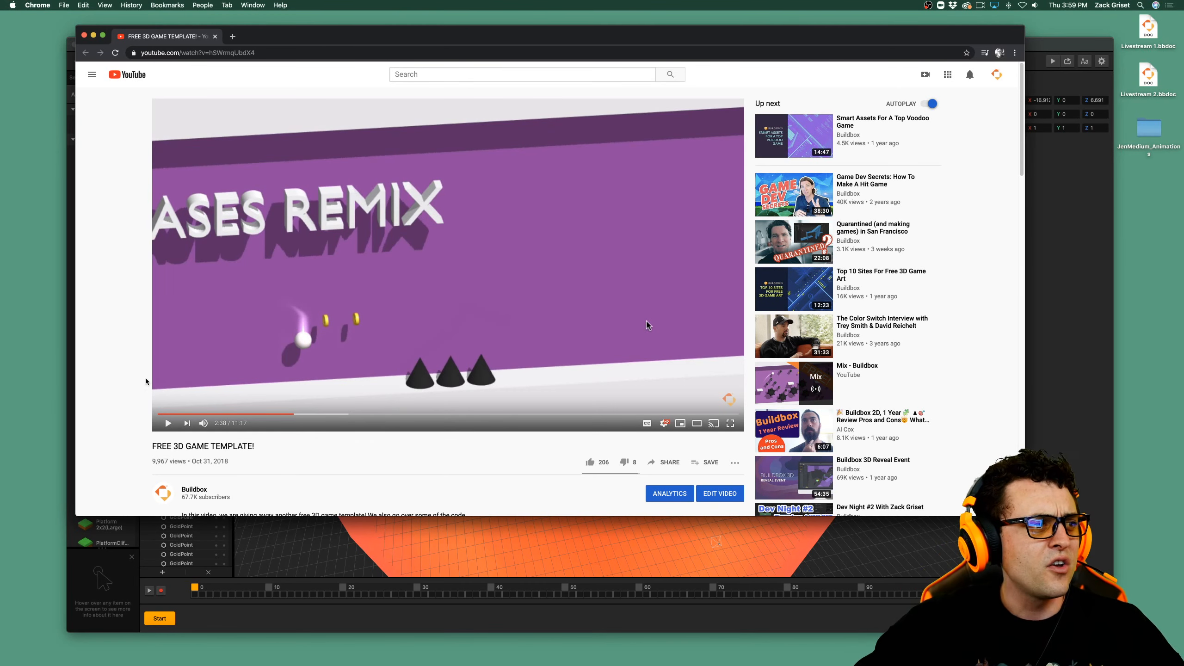
Mute the video, play it to the Explosion node settings, pause it there and close the browser window.
{"action": "left_click", "coordinate": [203, 423]}
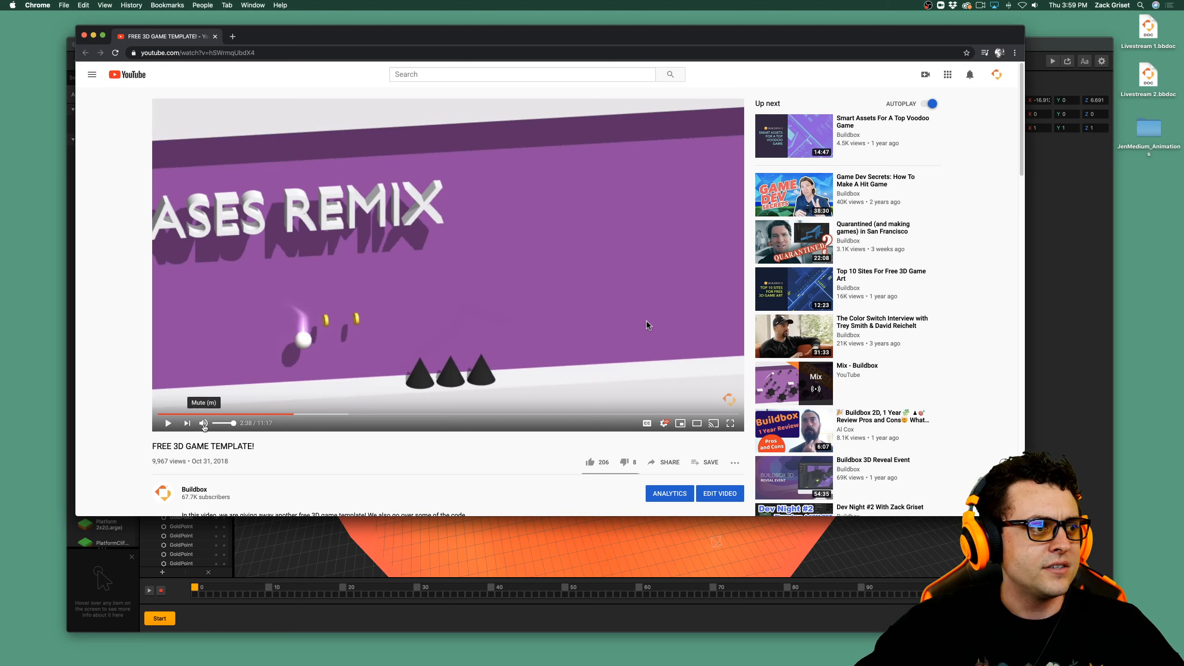
{"action": "left_click", "coordinate": [169, 424]}
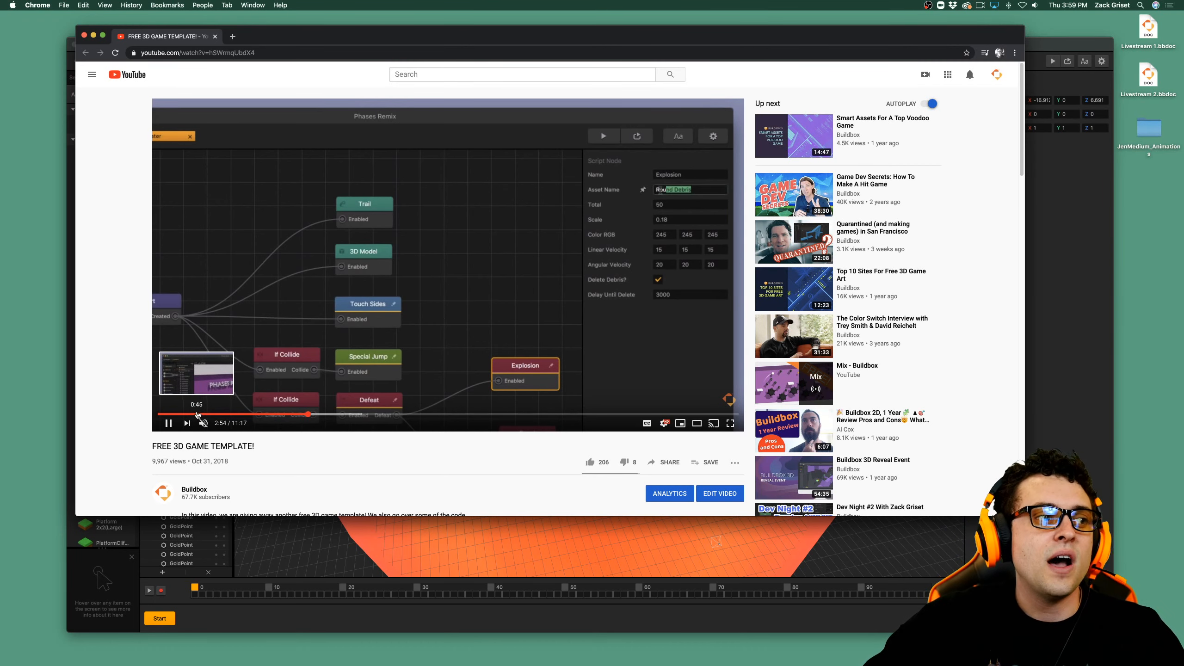
{"action": "left_click", "coordinate": [168, 432]}
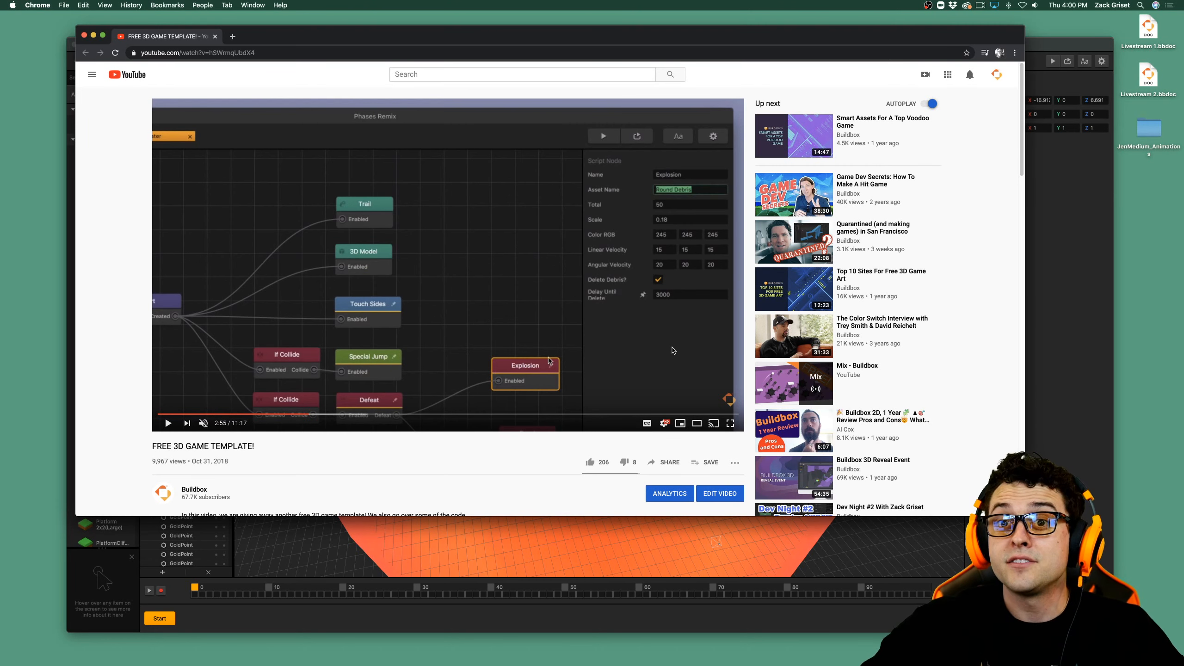
{"action": "left_click", "coordinate": [84, 36]}
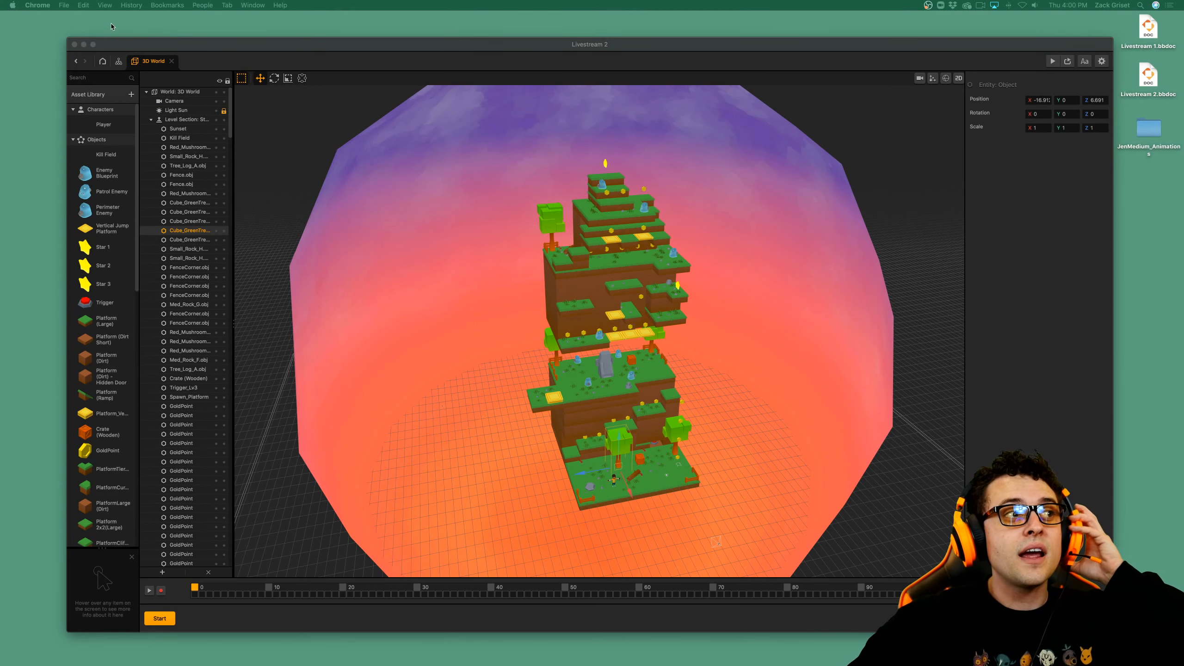
Return to the Buildbox home screen and examine the available templates and tutorials.
{"action": "left_click", "coordinate": [101, 63]}
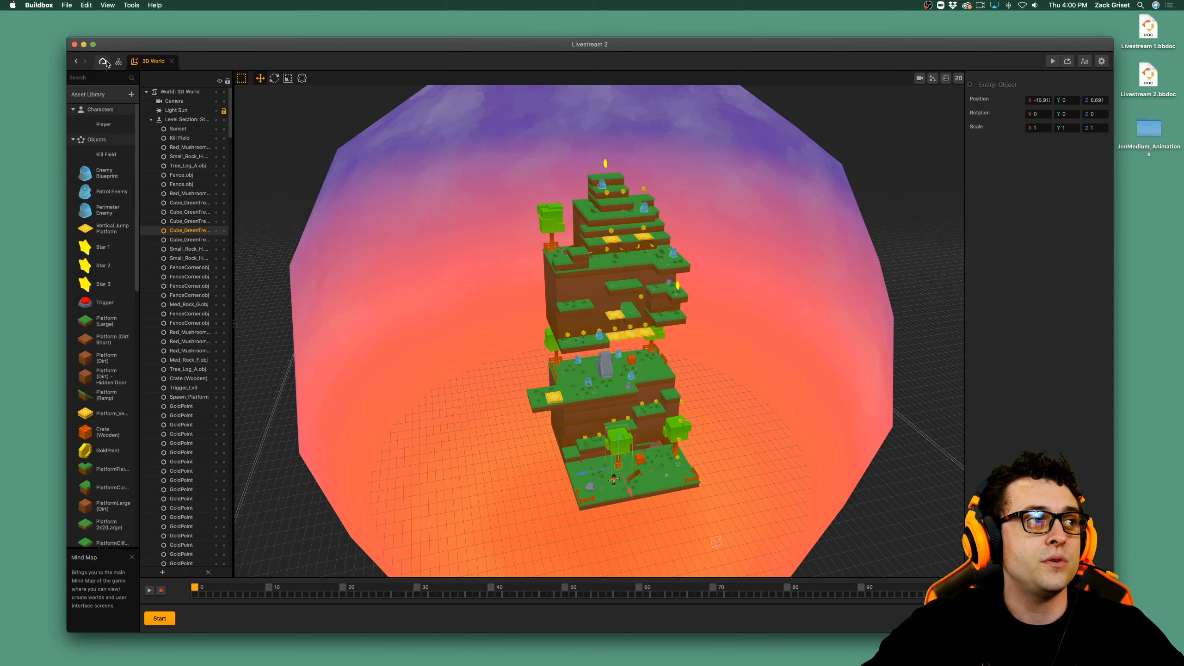
{"action": "left_click", "coordinate": [104, 62]}
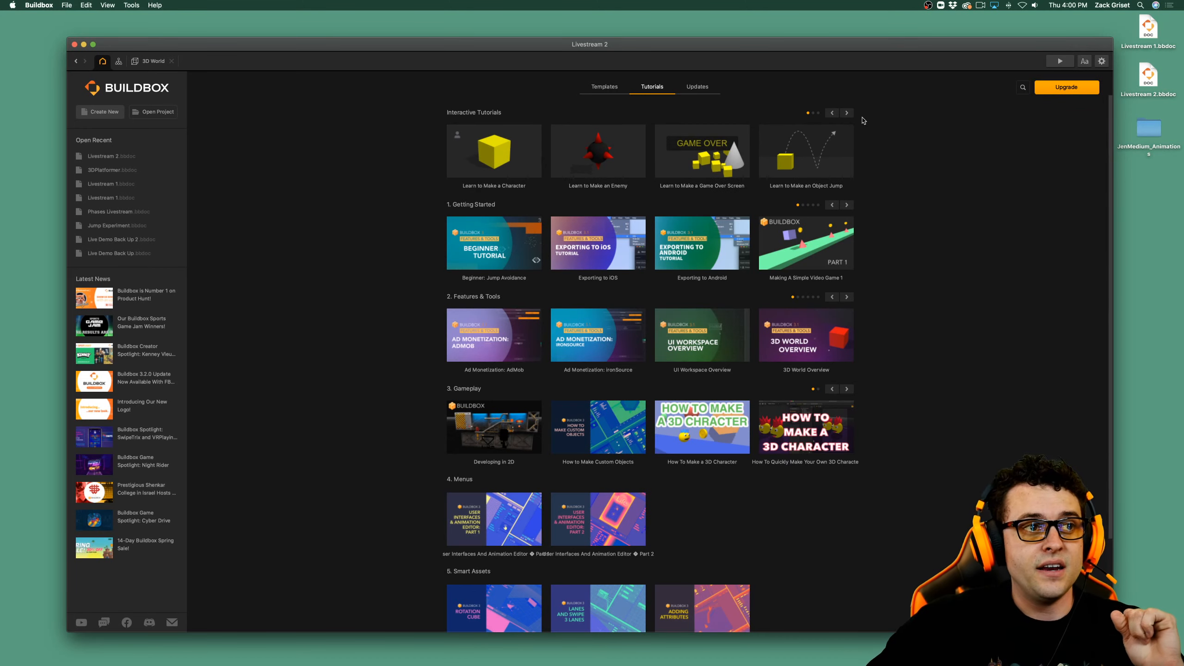
{"action": "left_click", "coordinate": [606, 87]}
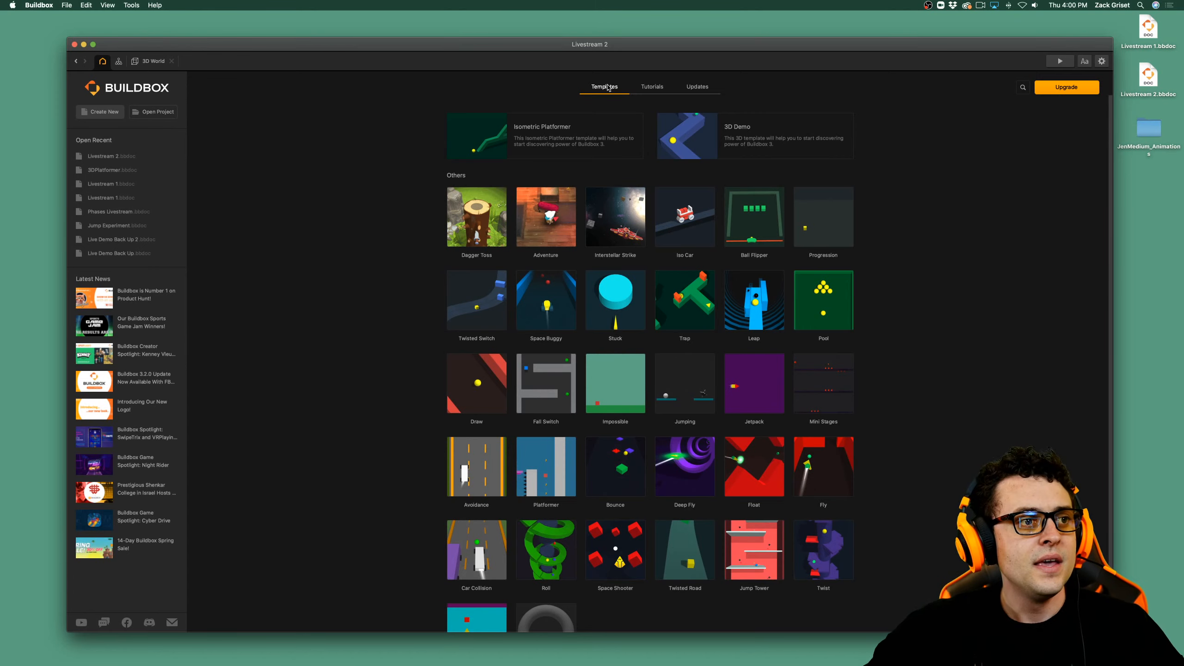
{"action": "scroll", "coordinate": [788, 513], "scroll_direction": "down", "scroll_amount": 3}
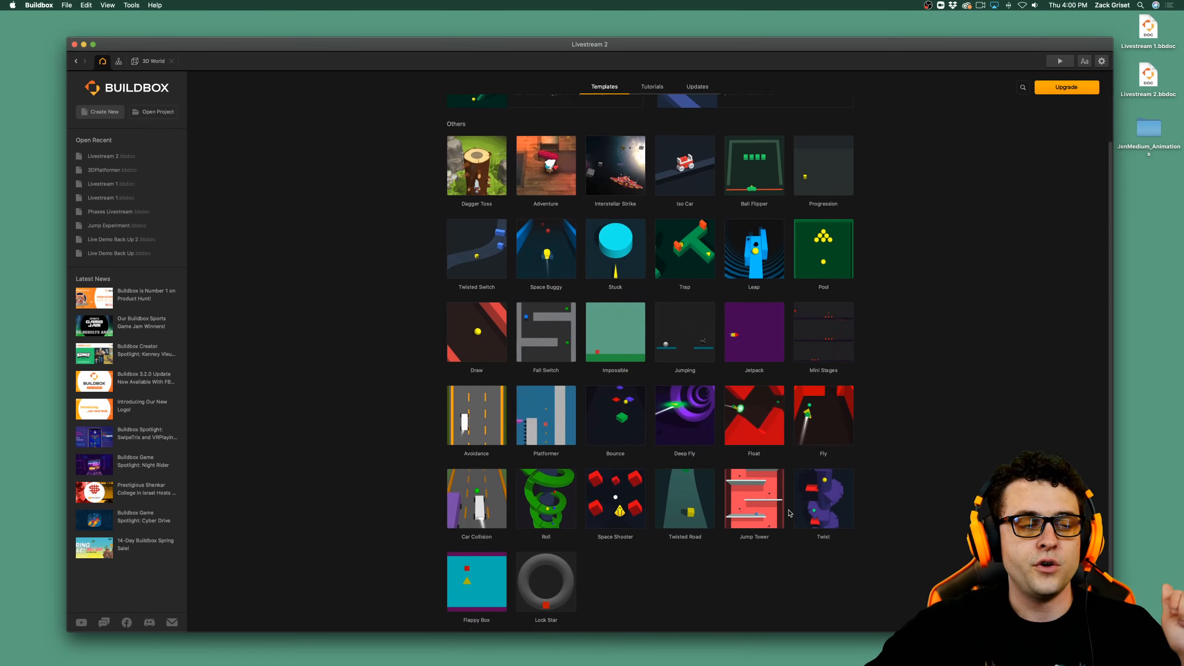
{"action": "scroll", "coordinate": [727, 434], "scroll_direction": "up", "scroll_amount": 3}
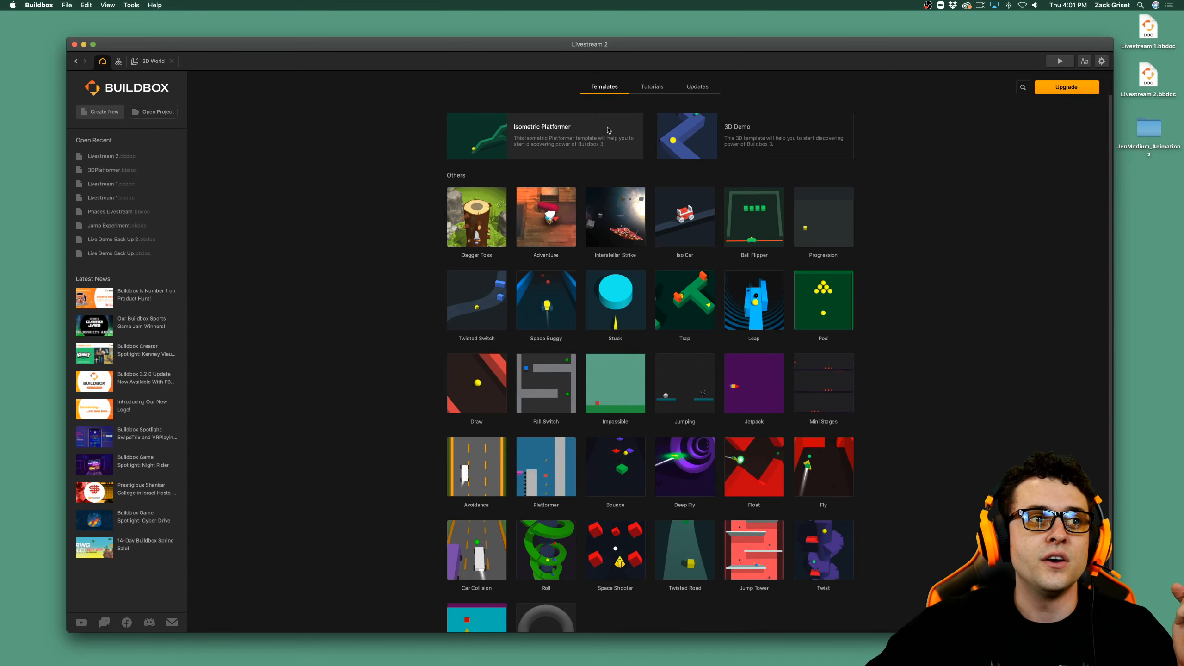
{"action": "left_click", "coordinate": [648, 91]}
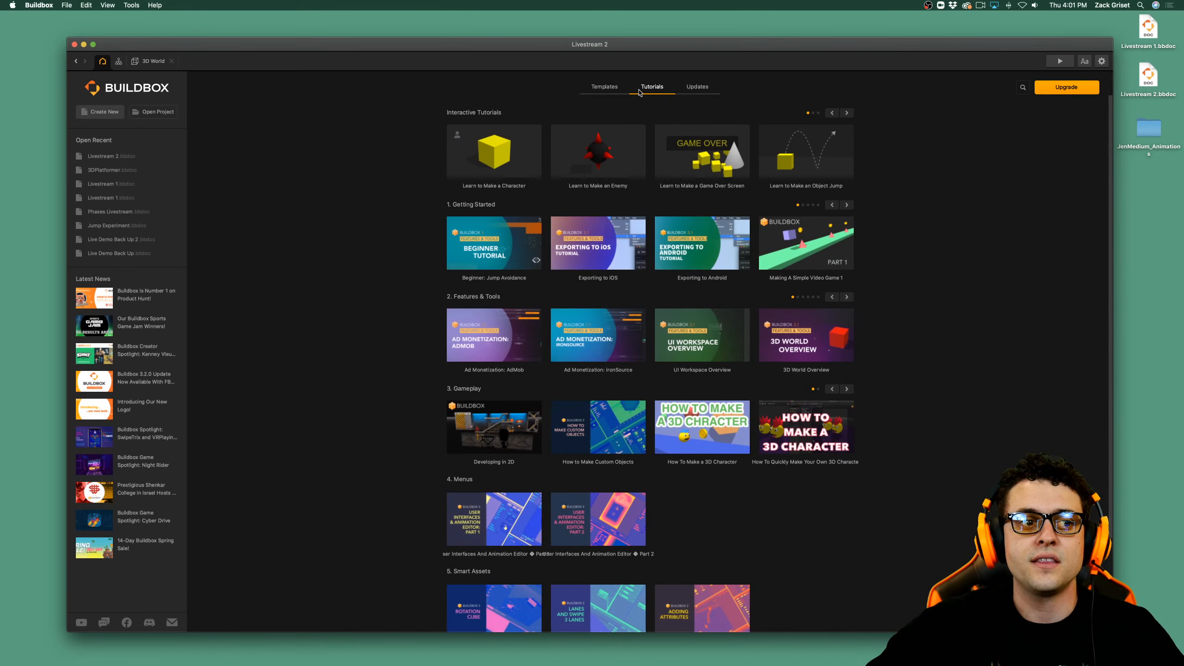
{"action": "left_click", "coordinate": [615, 92]}
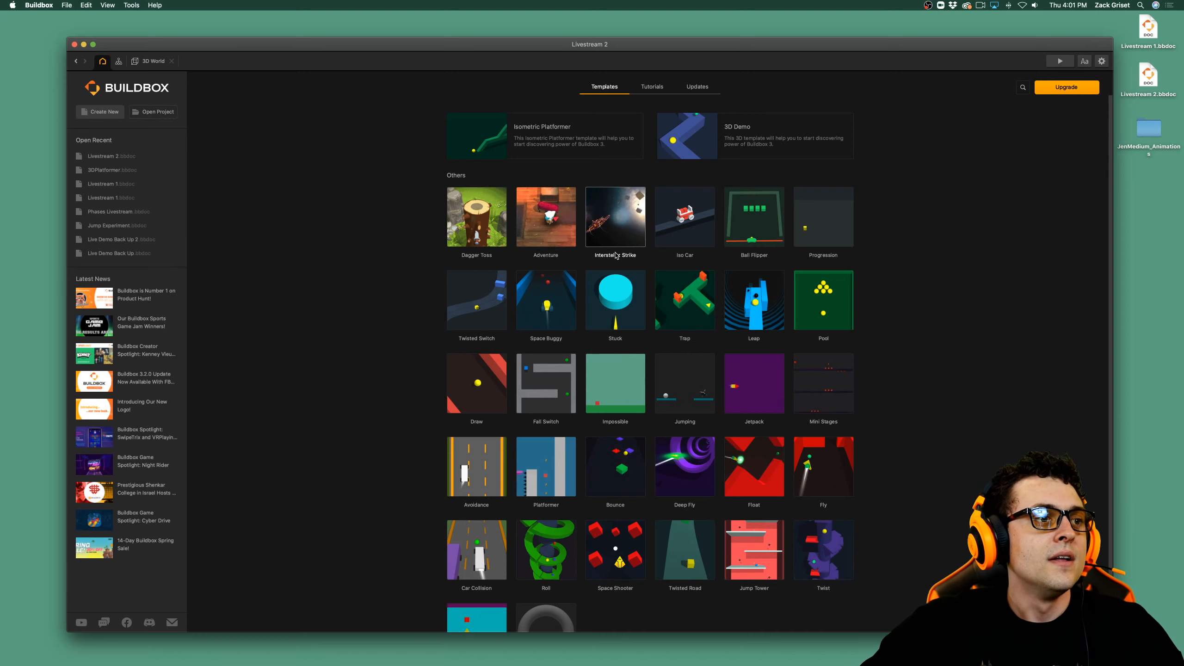
Create a new 3D game from scratch, saving the changes to the current project, and open its 3D World scene.
{"action": "left_click", "coordinate": [105, 113]}
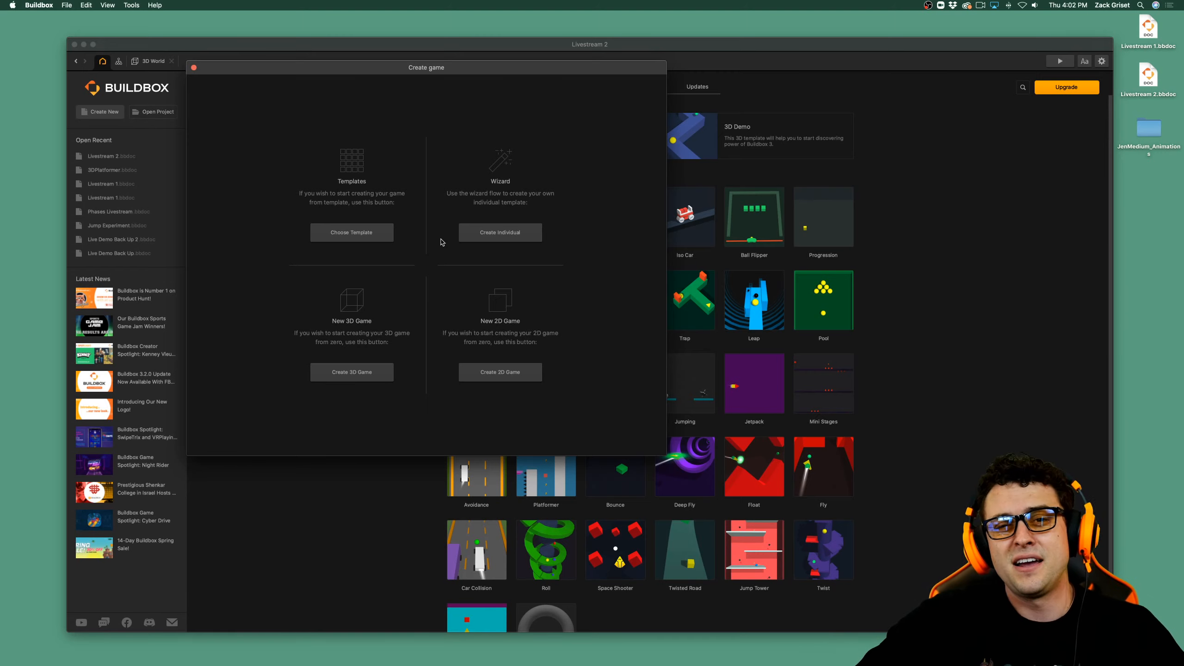
{"action": "left_click", "coordinate": [374, 373]}
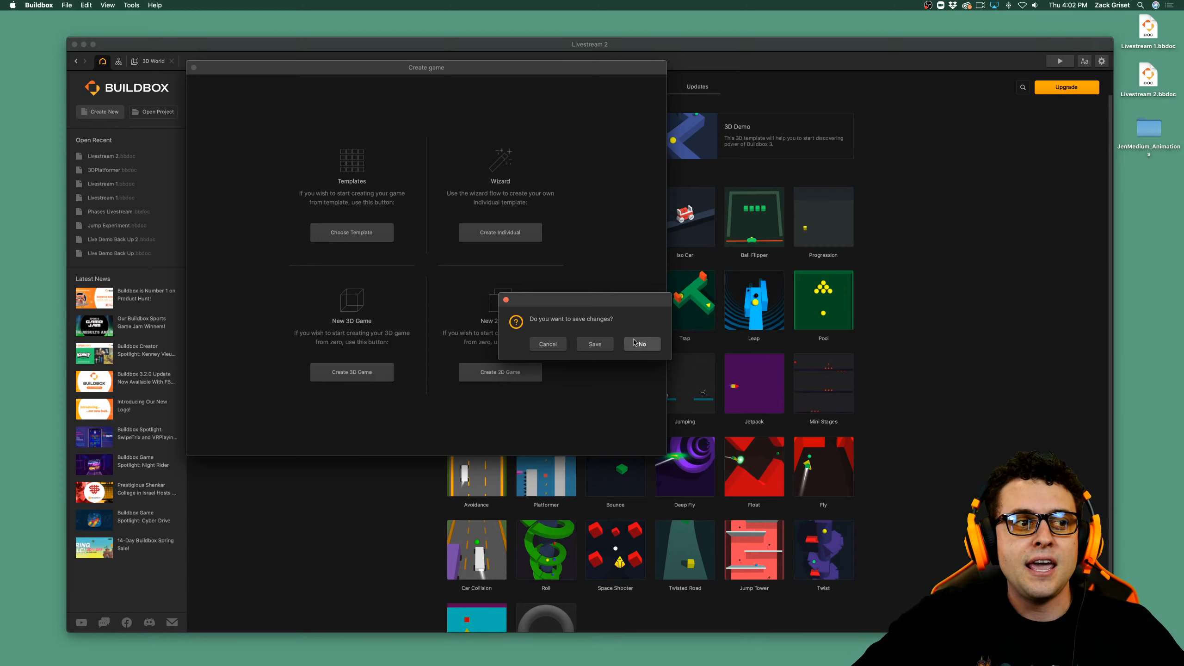
{"action": "left_click", "coordinate": [596, 345]}
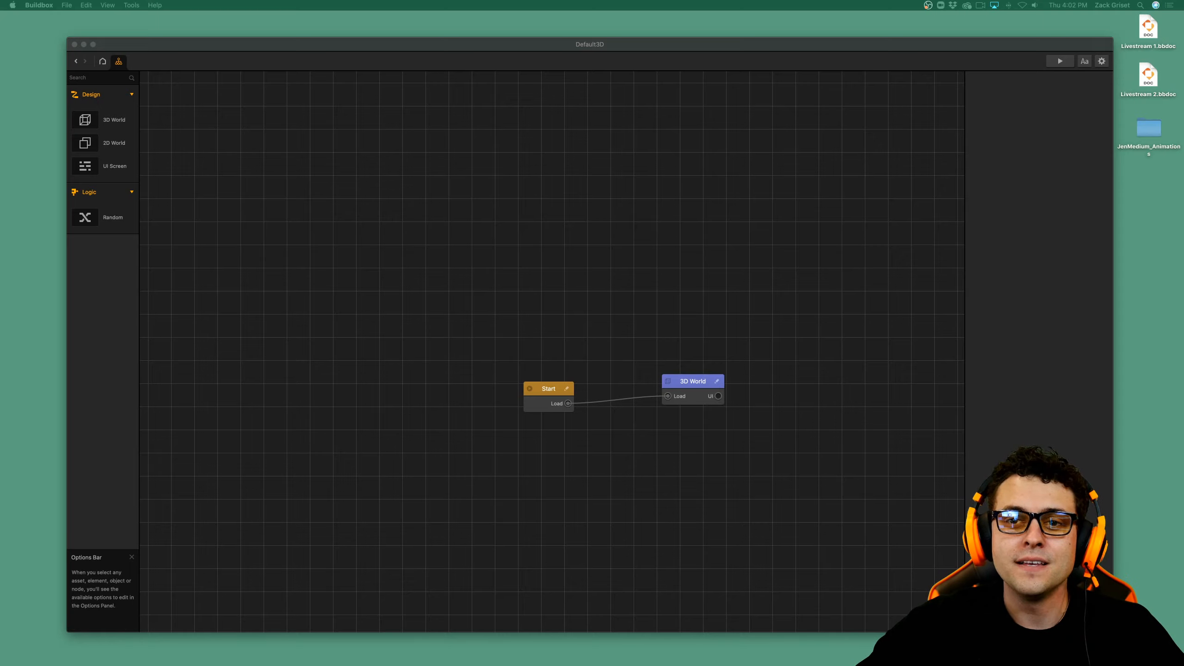
{"action": "left_click", "coordinate": [551, 386]}
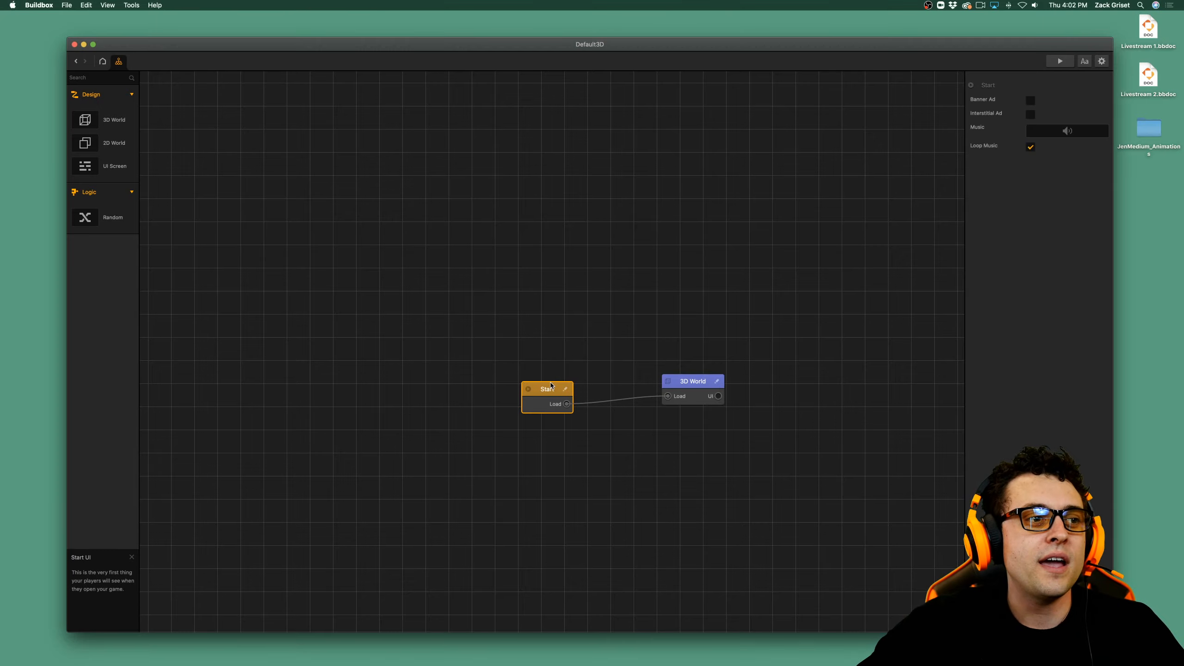
{"action": "double_click", "coordinate": [697, 380]}
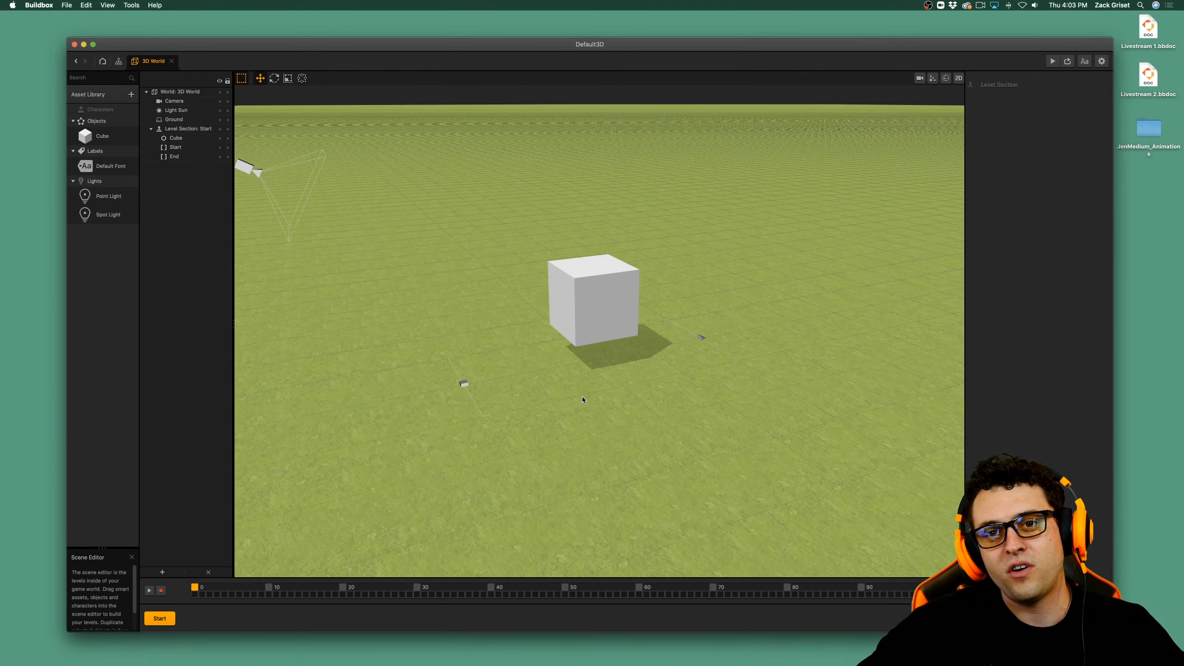
Set the ground type of the 3D World to No Ground.
{"action": "scroll", "coordinate": [590, 401], "scroll_direction": "down", "scroll_amount": 5}
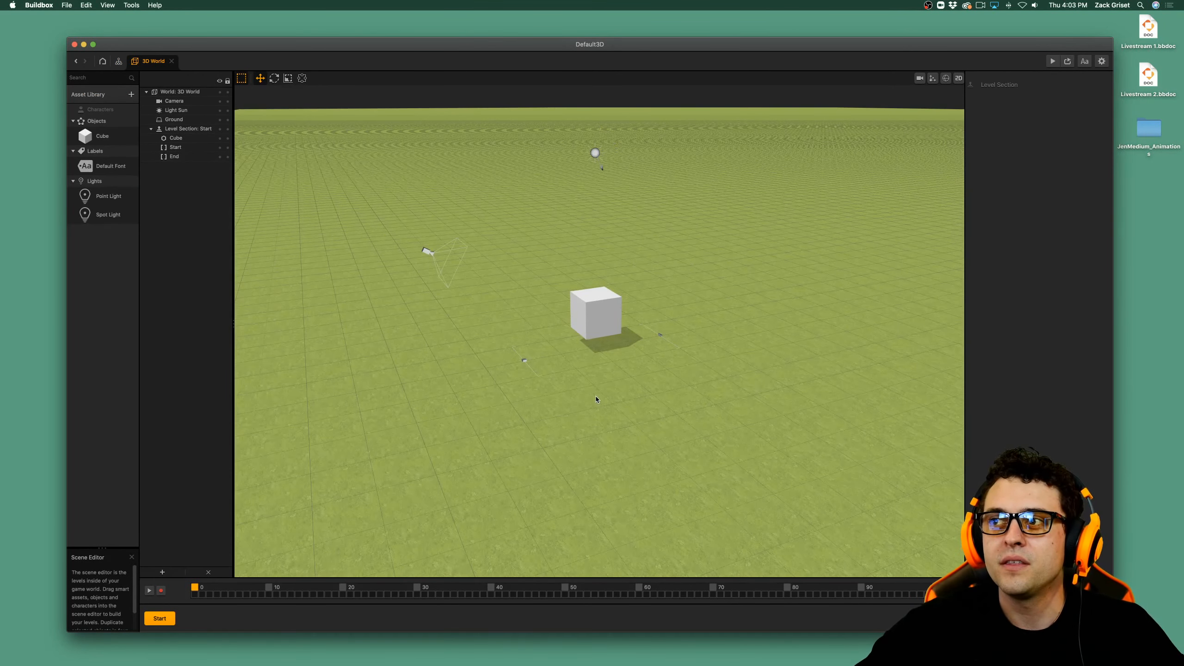
{"action": "scroll", "coordinate": [592, 374], "scroll_direction": "down", "scroll_amount": 3}
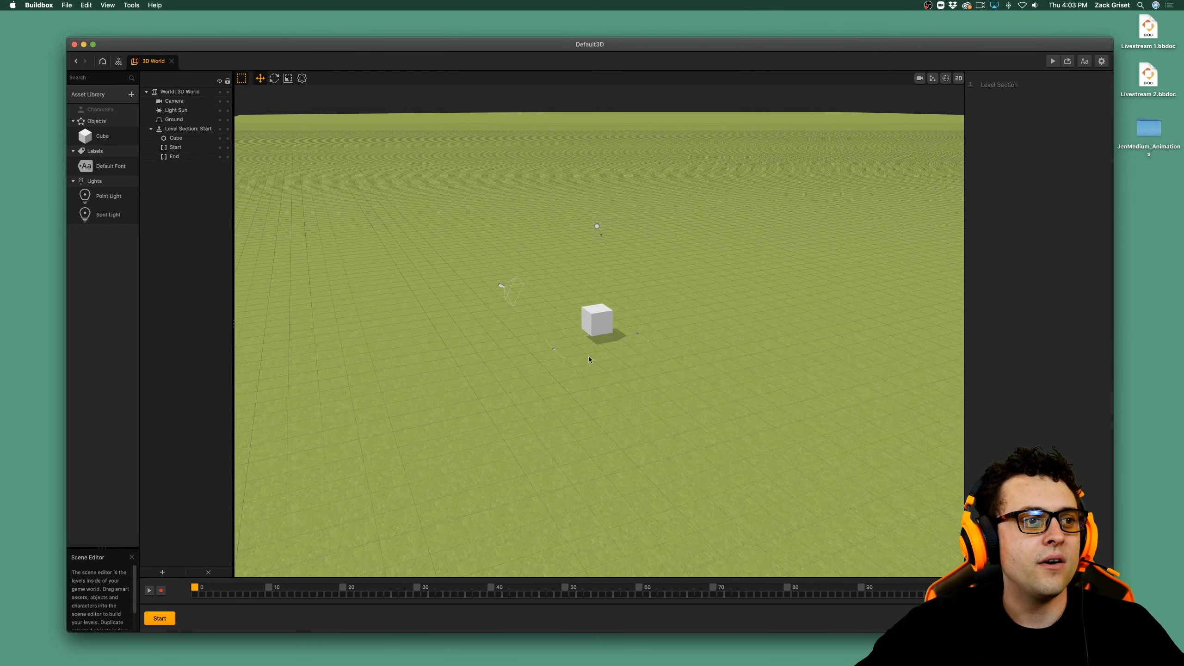
{"action": "left_click", "coordinate": [598, 327]}
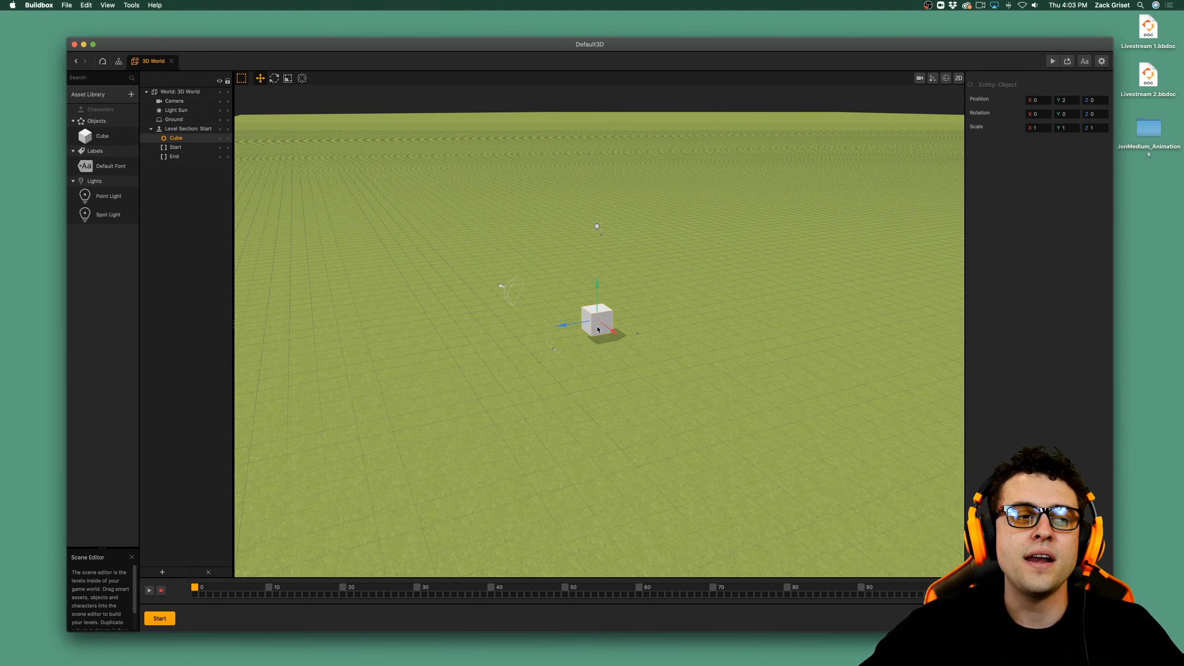
{"action": "left_click", "coordinate": [598, 380]}
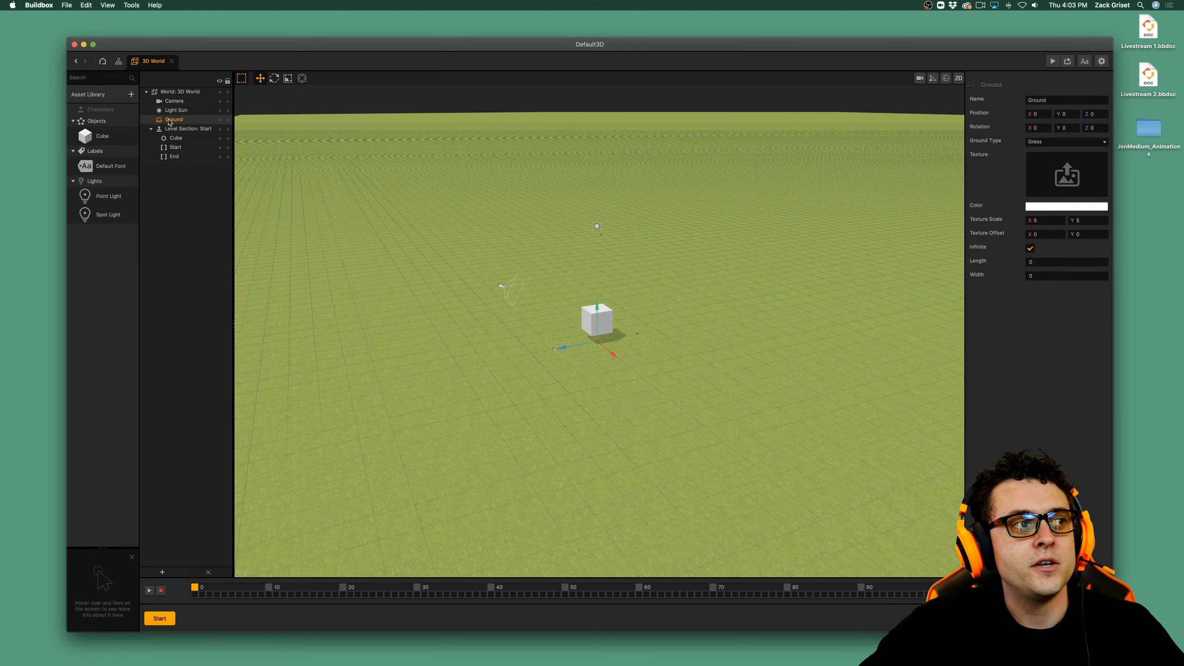
{"action": "left_click", "coordinate": [1086, 143]}
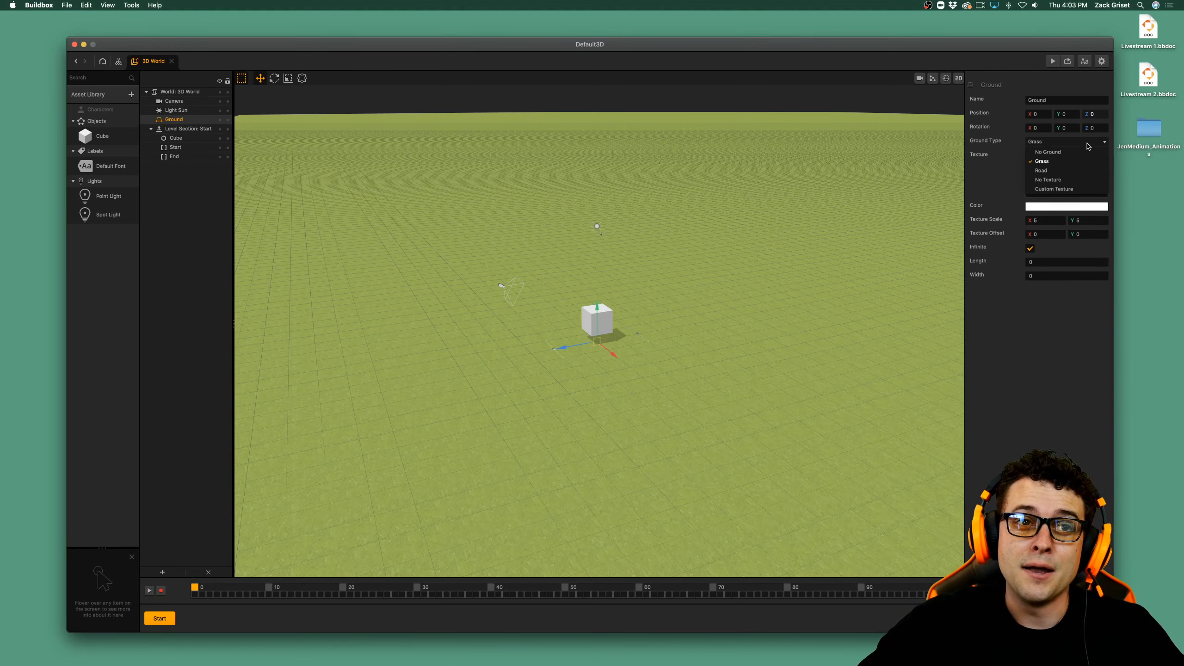
{"action": "left_click", "coordinate": [1067, 153]}
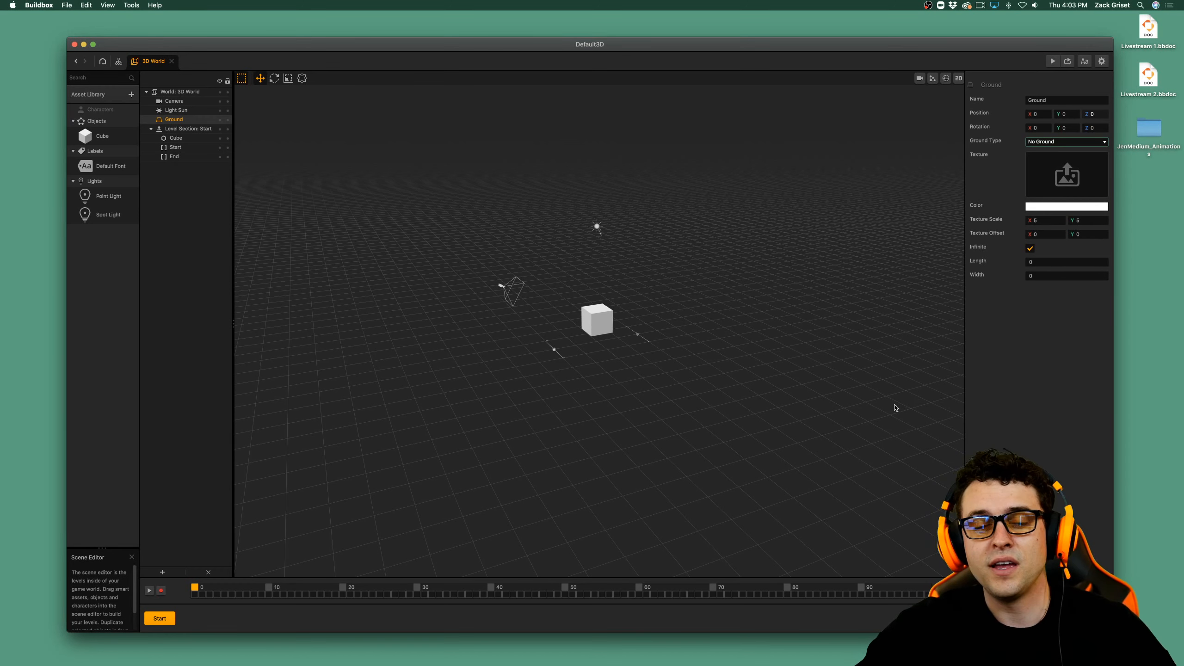
Set the cube's Y position to 0.
{"action": "scroll", "coordinate": [619, 376], "scroll_direction": "up", "scroll_amount": 3}
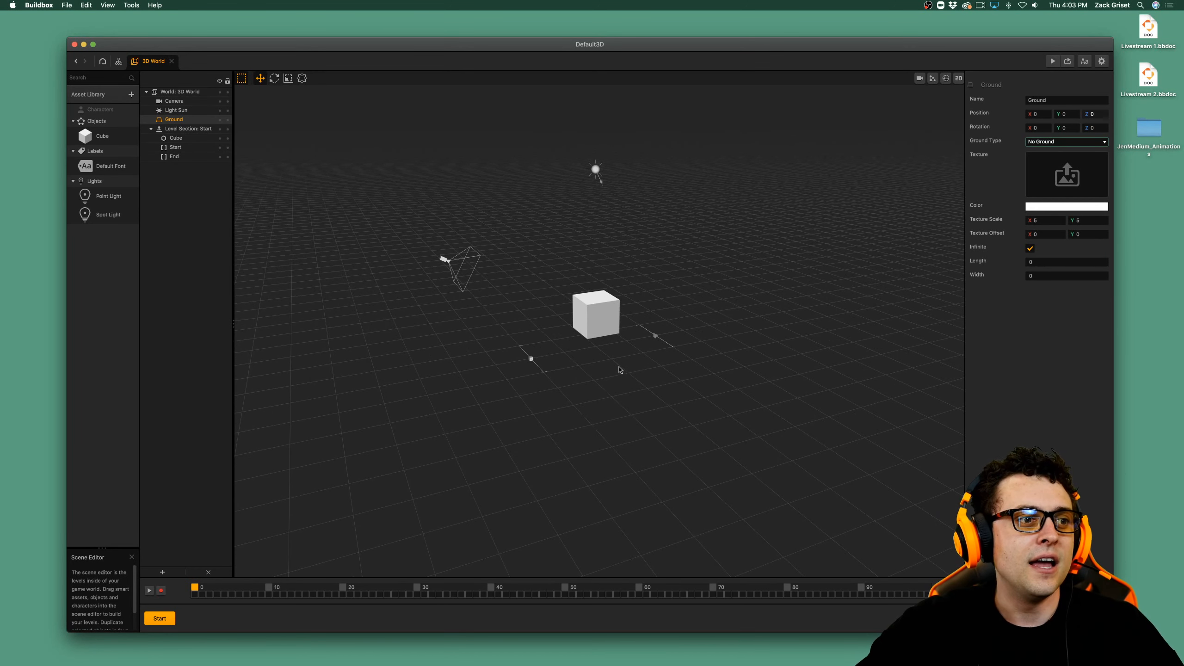
{"action": "scroll", "coordinate": [620, 371], "scroll_direction": "up", "scroll_amount": 3}
{"action": "right_click_drag", "start_coordinate": [616, 400], "coordinate": [636, 424]}
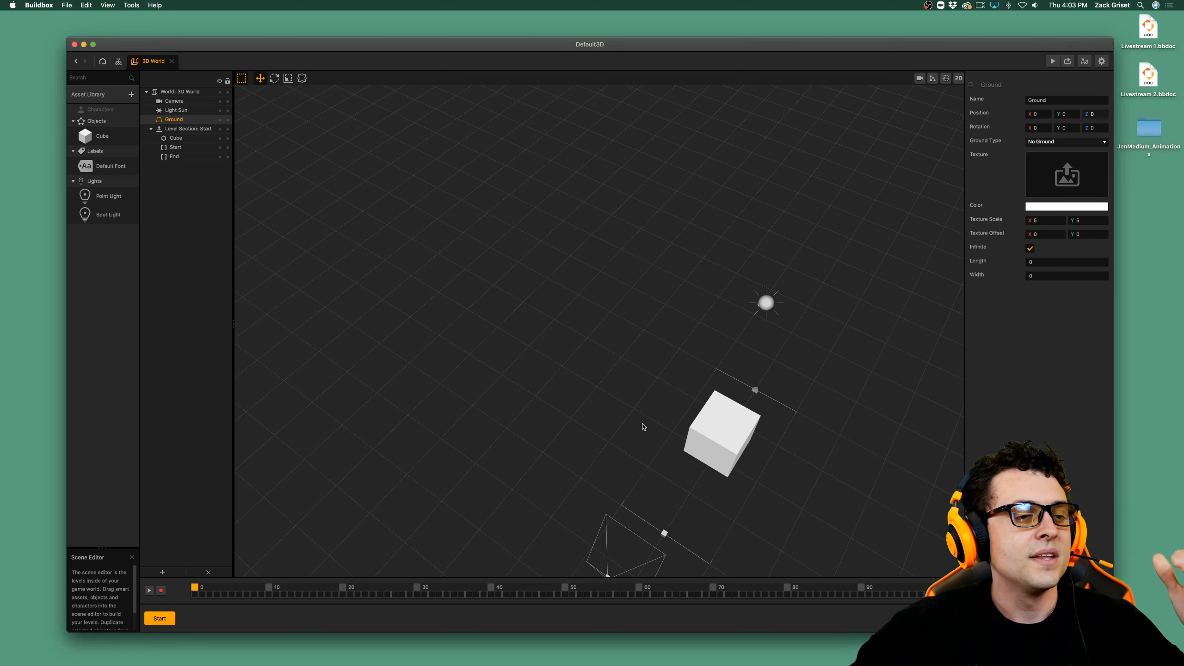
{"action": "left_click", "coordinate": [705, 432]}
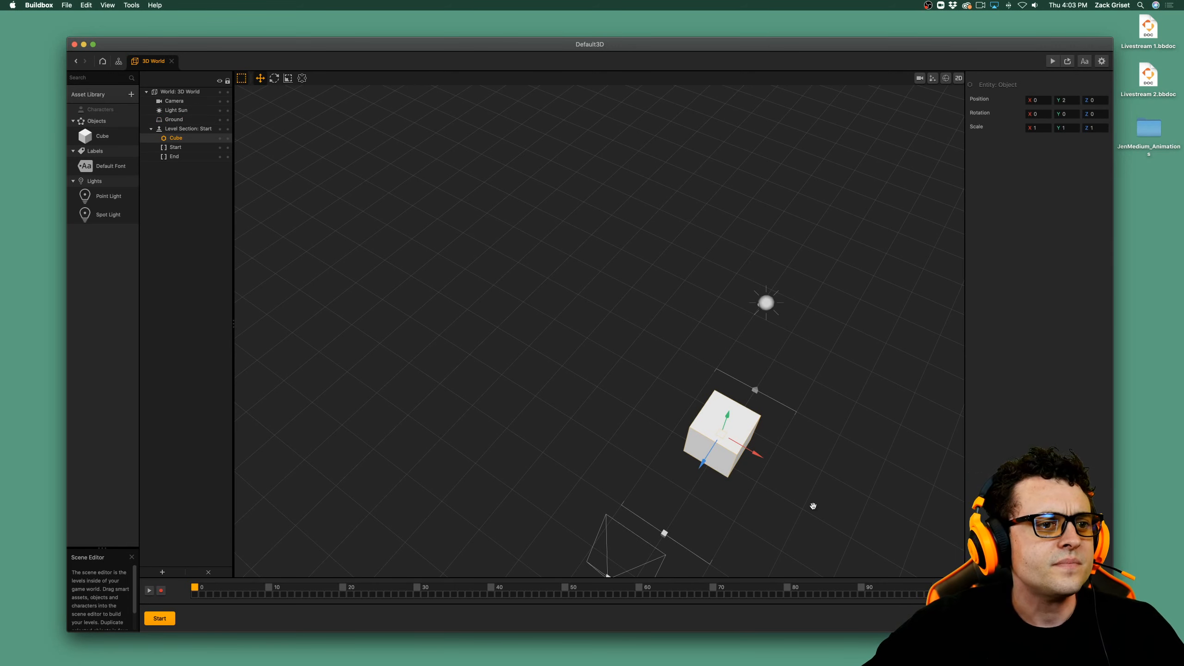
{"action": "middle_click_drag", "start_coordinate": [813, 506], "coordinate": [748, 428]}
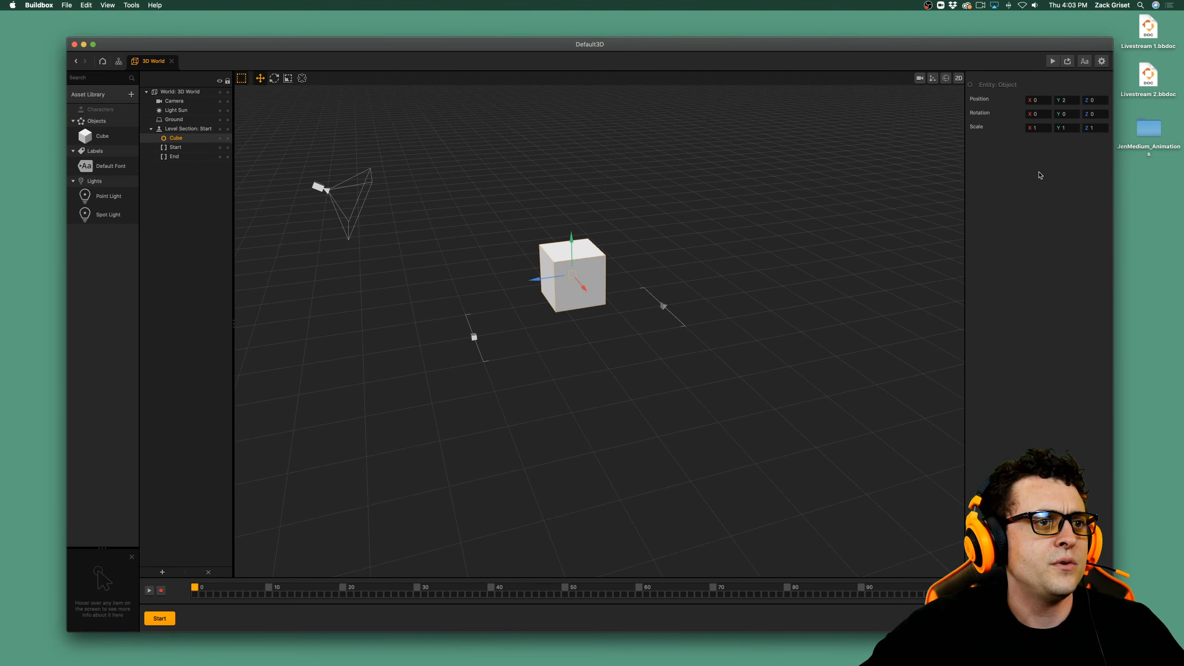
{"action": "left_click", "coordinate": [1067, 100]}
{"action": "type", "text": "0"}
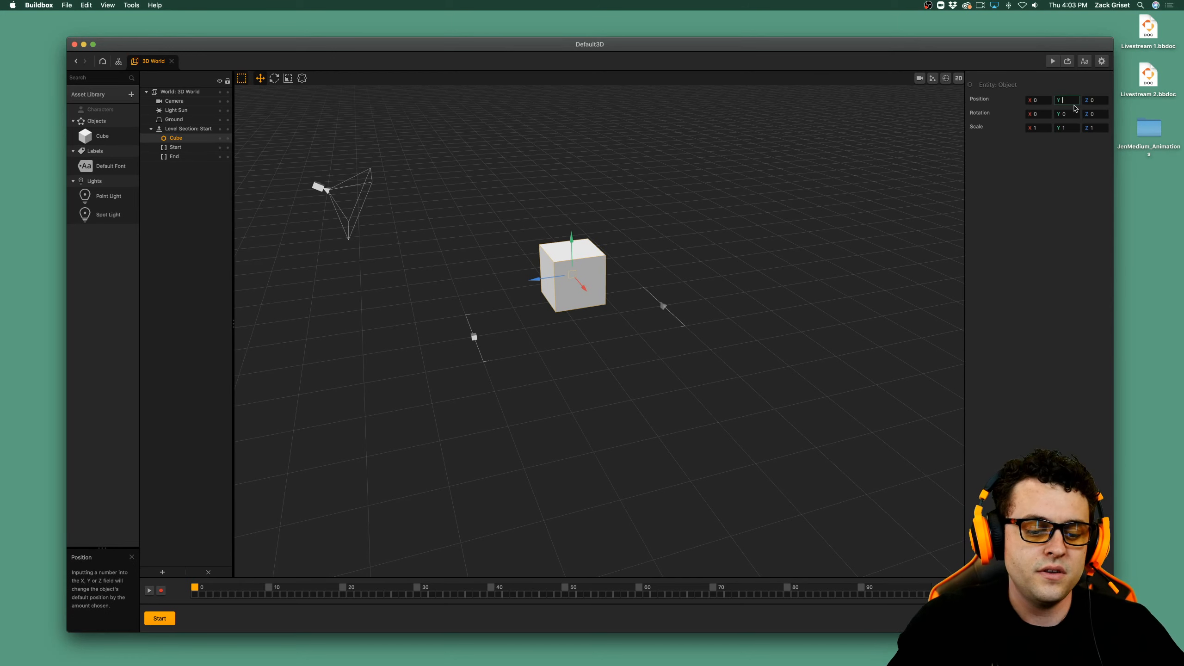
{"action": "key", "text": "Tab"}
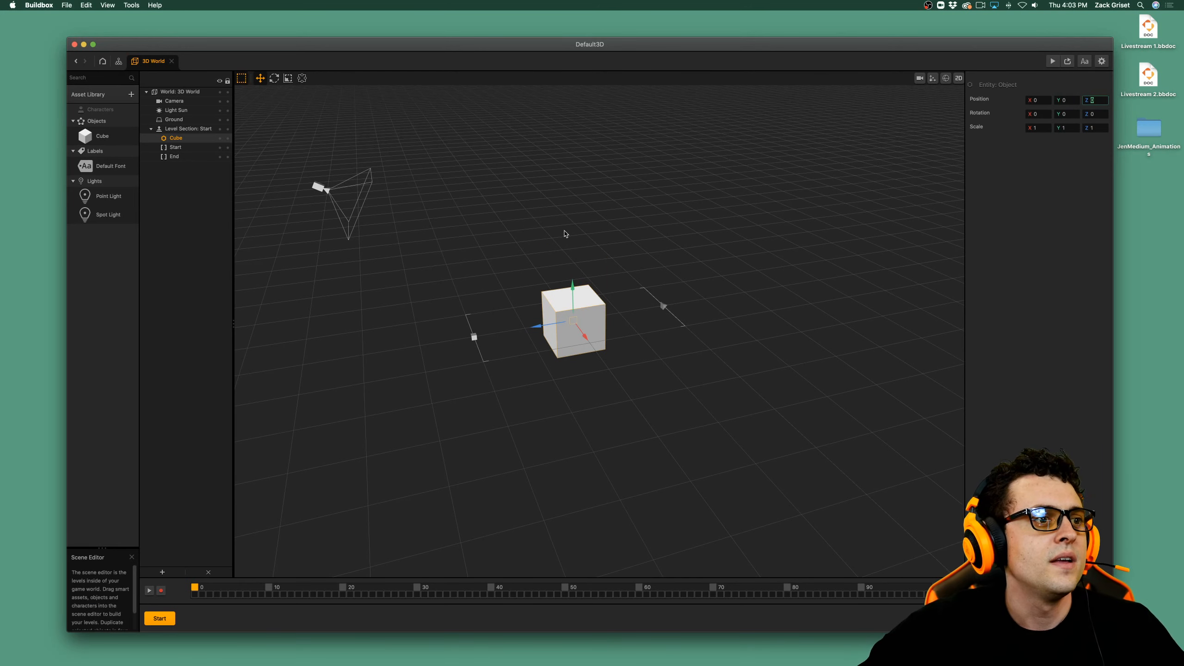
Scale the cube into a long flat slab: X 2, Y 0.5 and about 9 in Z.
{"action": "left_click", "coordinate": [287, 79]}
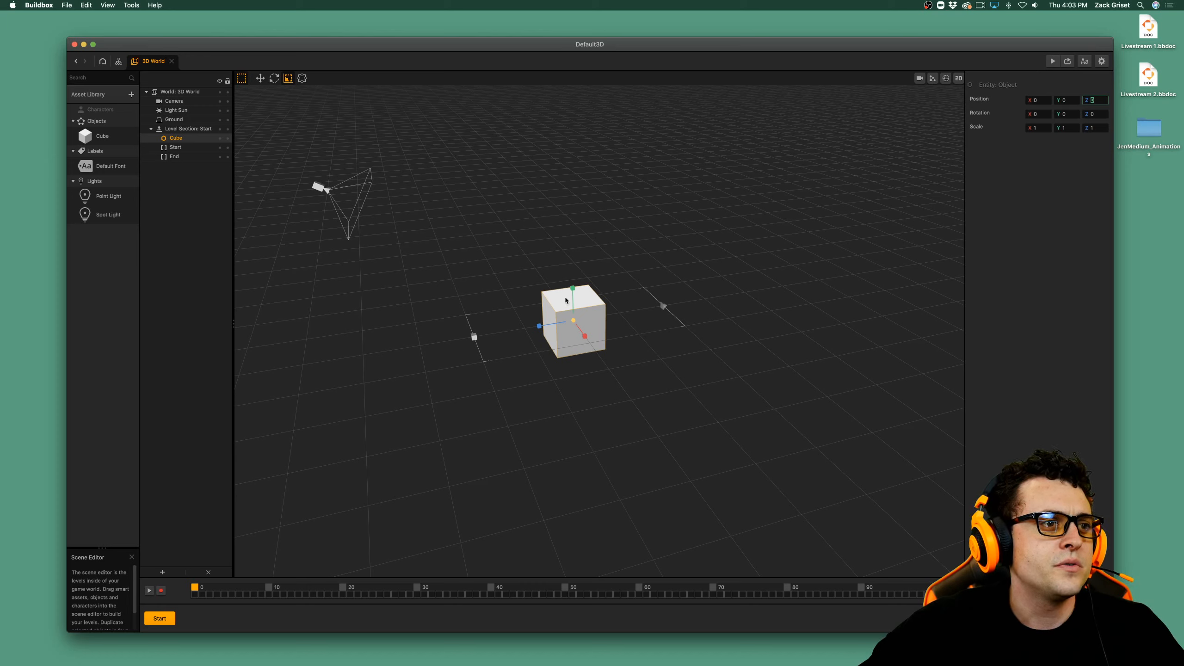
{"action": "left_click_drag", "start_coordinate": [573, 289], "coordinate": [574, 301]}
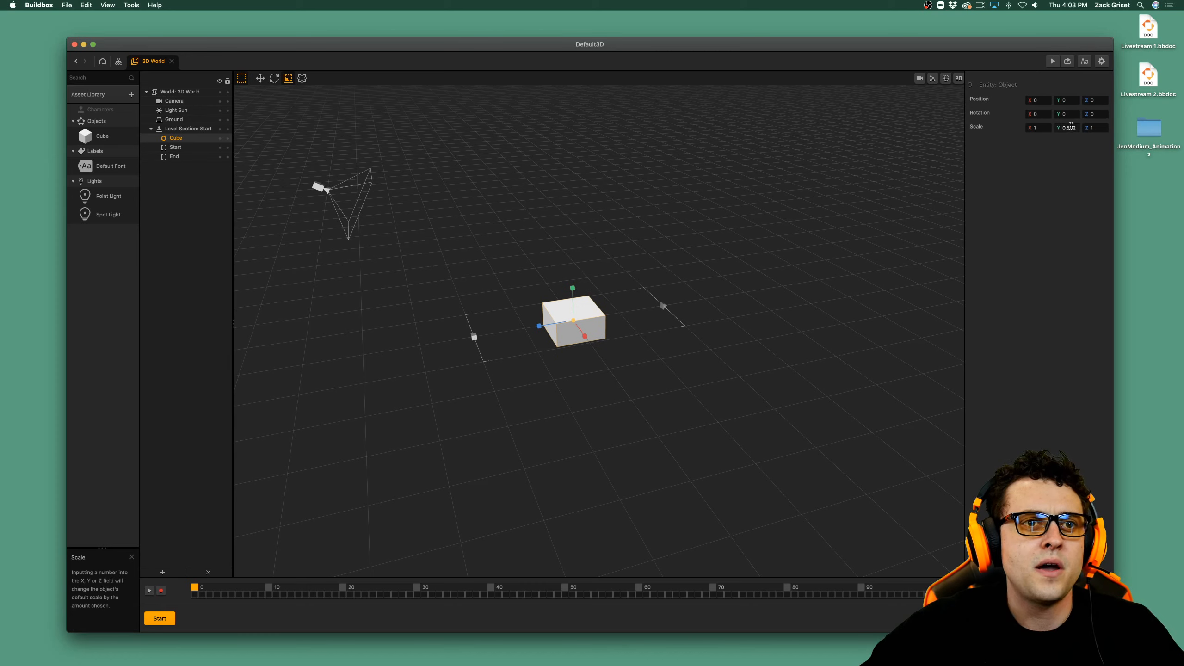
{"action": "left_click", "coordinate": [1071, 127]}
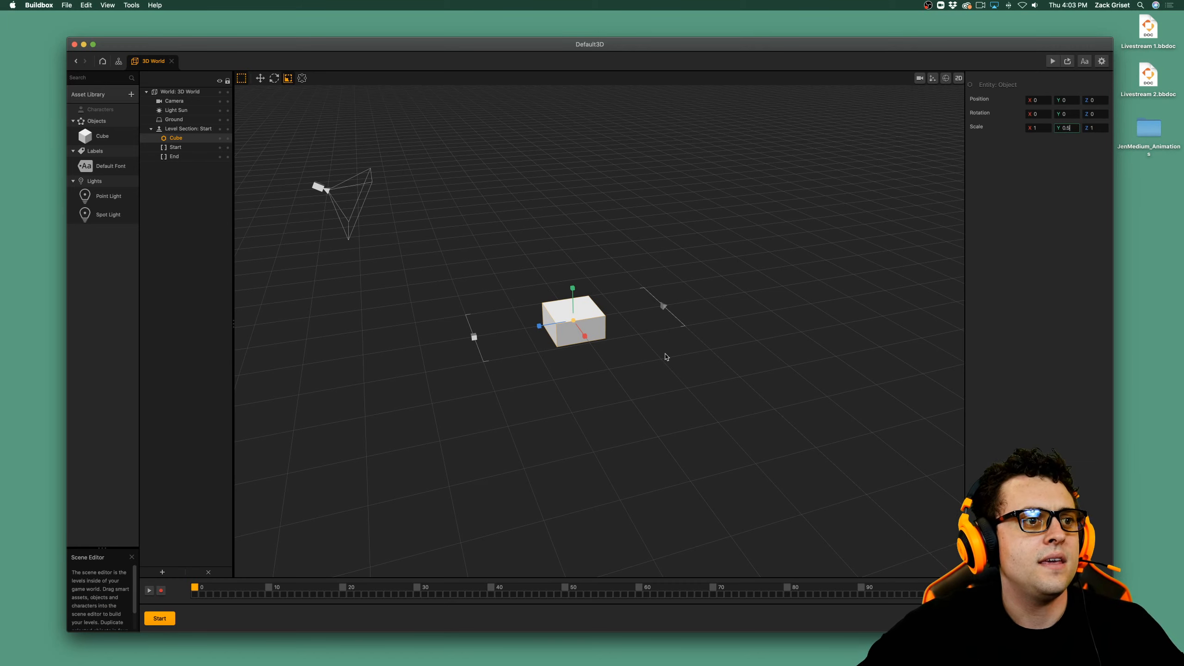
{"action": "left_click", "coordinate": [1047, 125]}
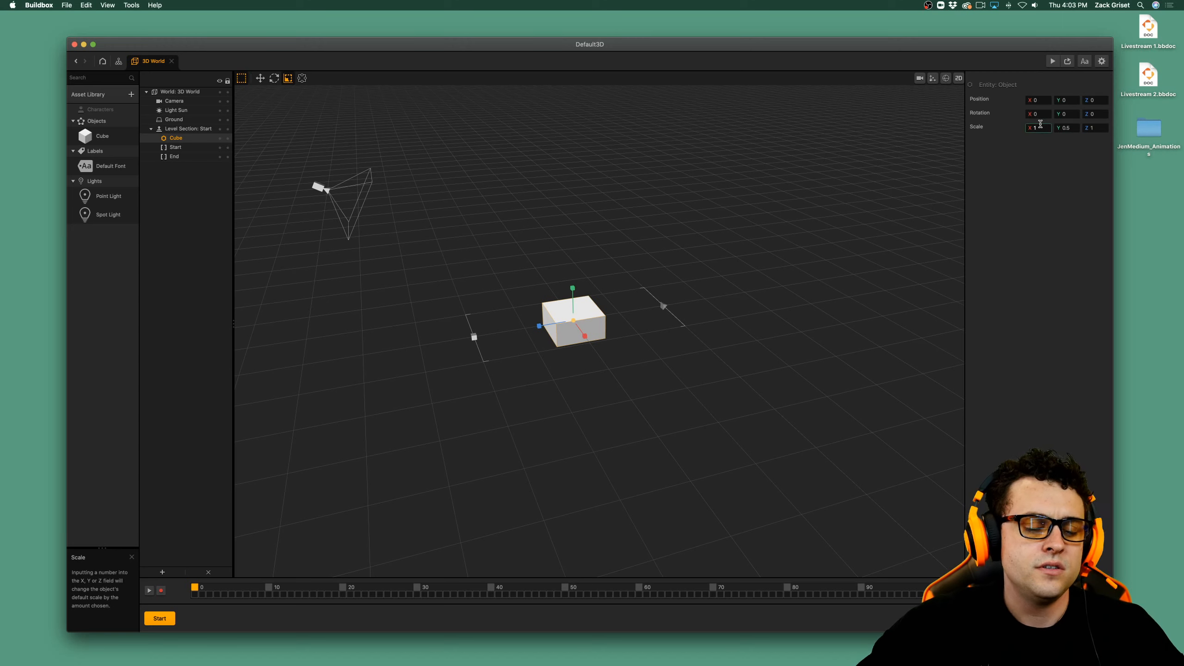
{"action": "key", "text": "Tab"}
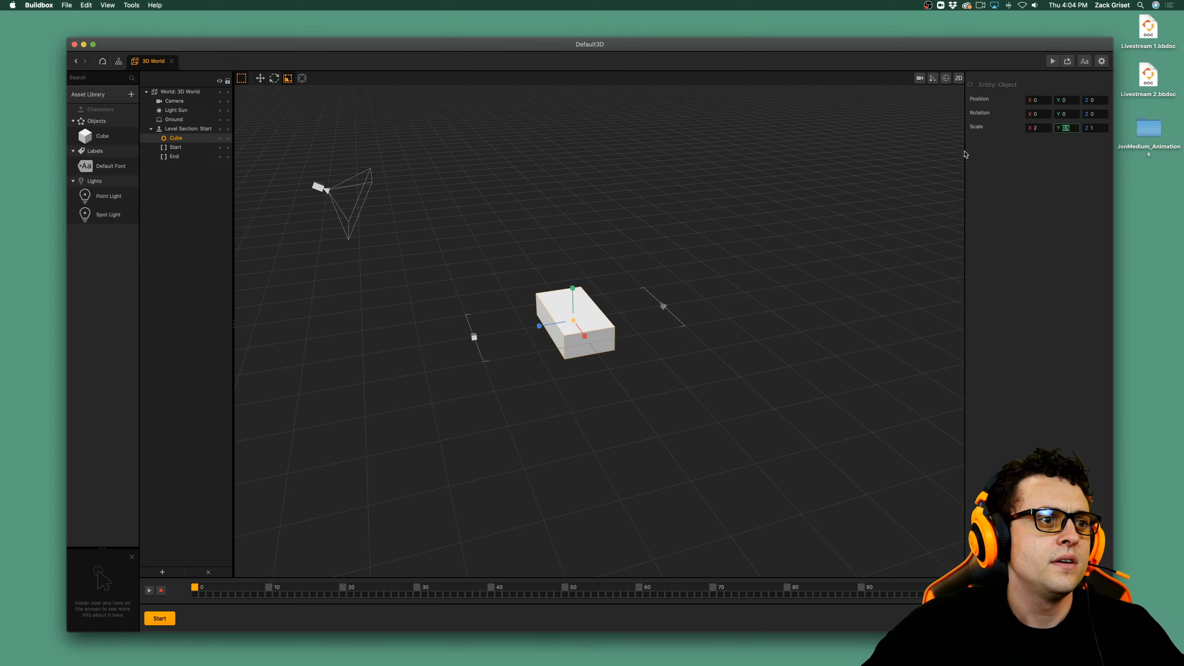
{"action": "right_click_drag", "start_coordinate": [542, 446], "coordinate": [573, 478]}
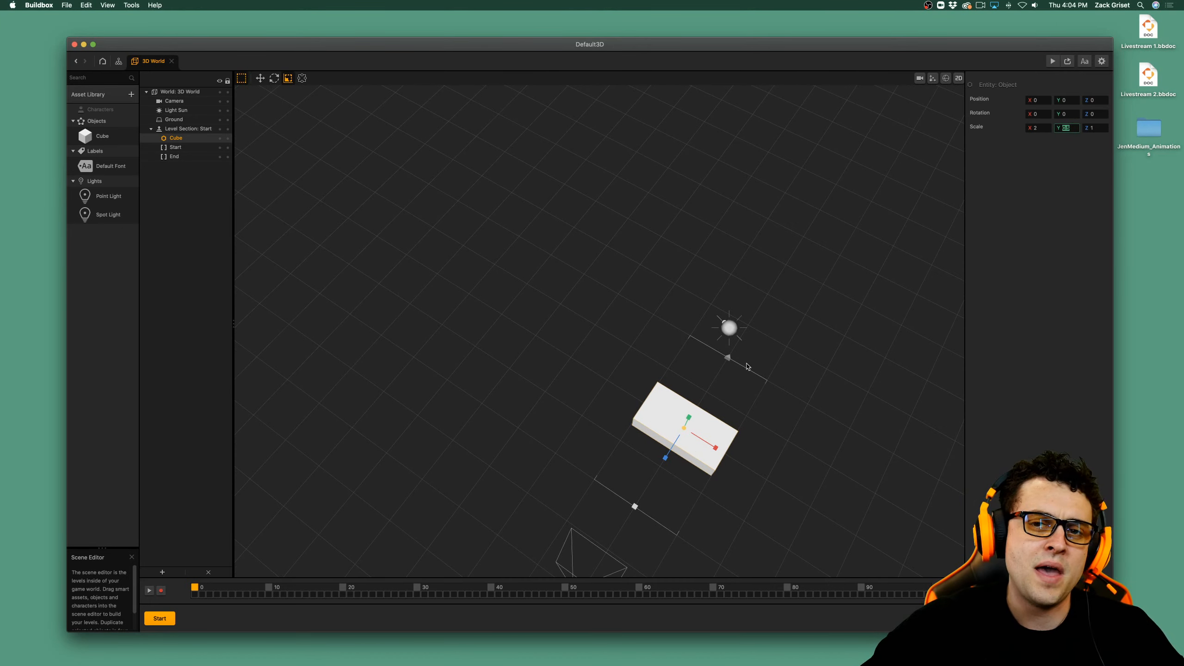
{"action": "right_click_drag", "start_coordinate": [725, 404], "coordinate": [679, 415]}
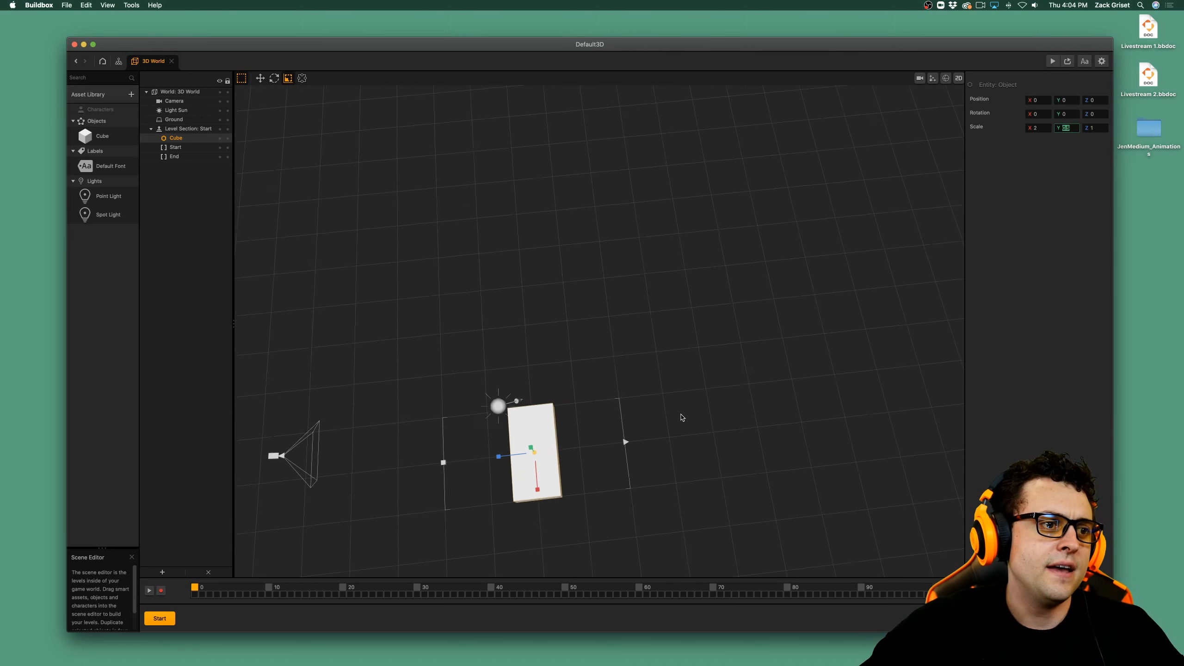
{"action": "left_click_drag", "start_coordinate": [492, 459], "coordinate": [170, 510]}
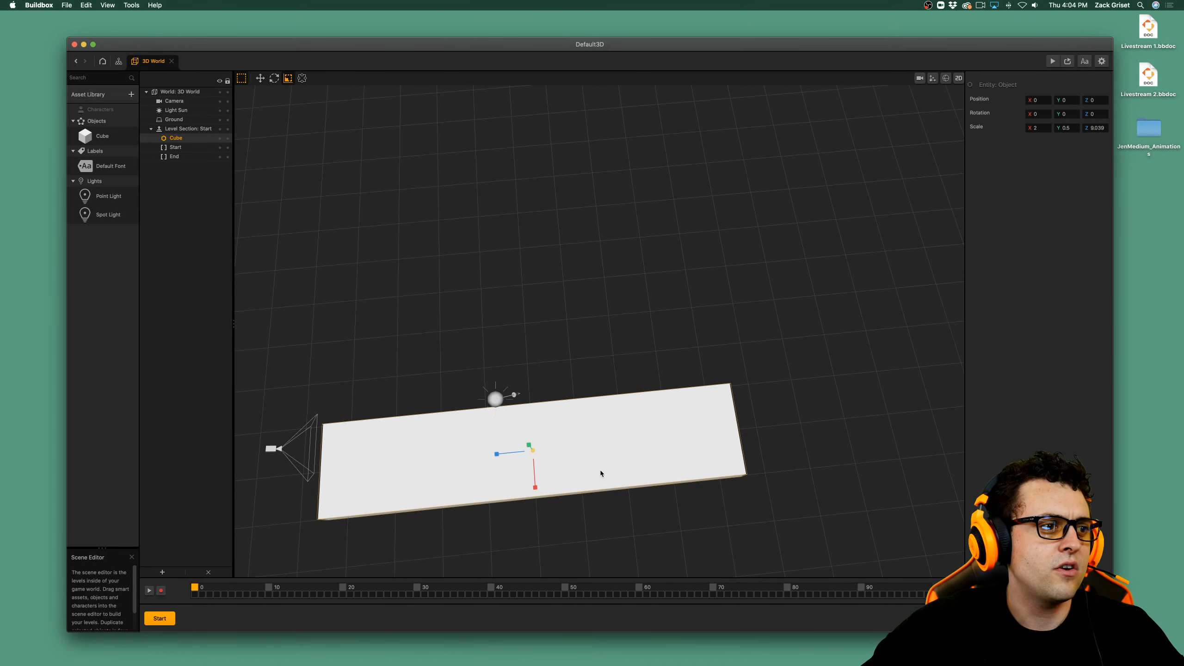
Move the level section's End marker along the Z axis to about -8.49, near the far edge of the slab.
{"action": "scroll", "coordinate": [600, 474], "scroll_direction": "down", "scroll_amount": 3}
{"action": "middle_click_drag", "start_coordinate": [590, 475], "coordinate": [513, 264]}
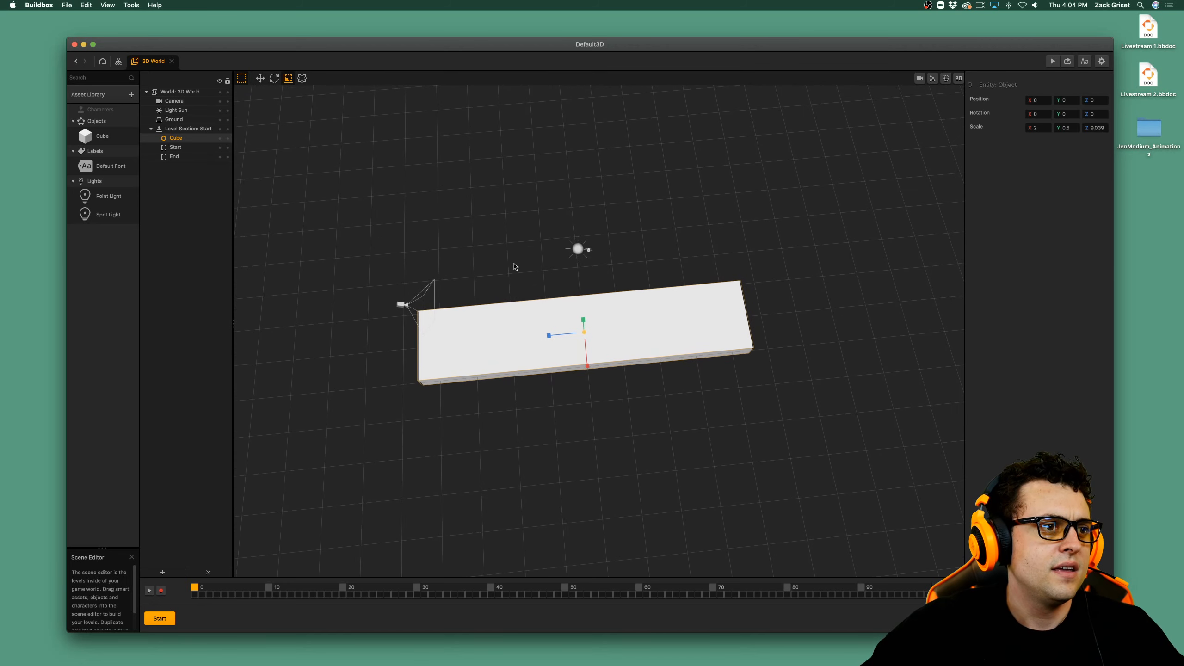
{"action": "left_click", "coordinate": [180, 156]}
{"action": "left_click", "coordinate": [177, 148]}
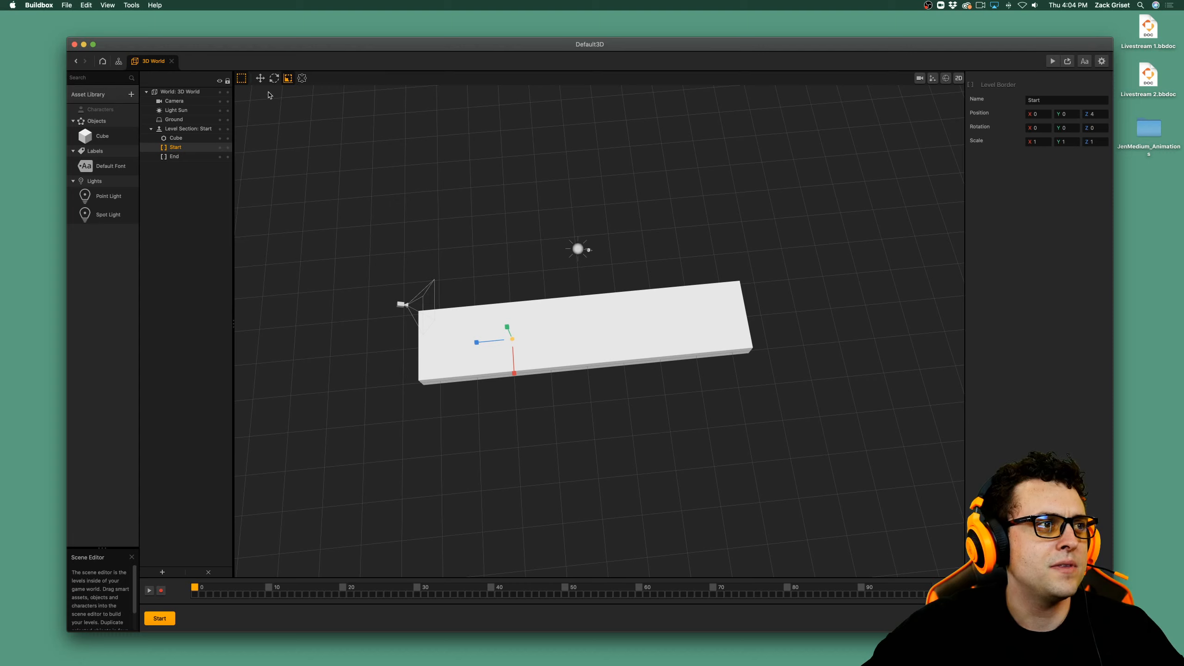
{"action": "left_click", "coordinate": [274, 78]}
{"action": "left_click", "coordinate": [260, 79]}
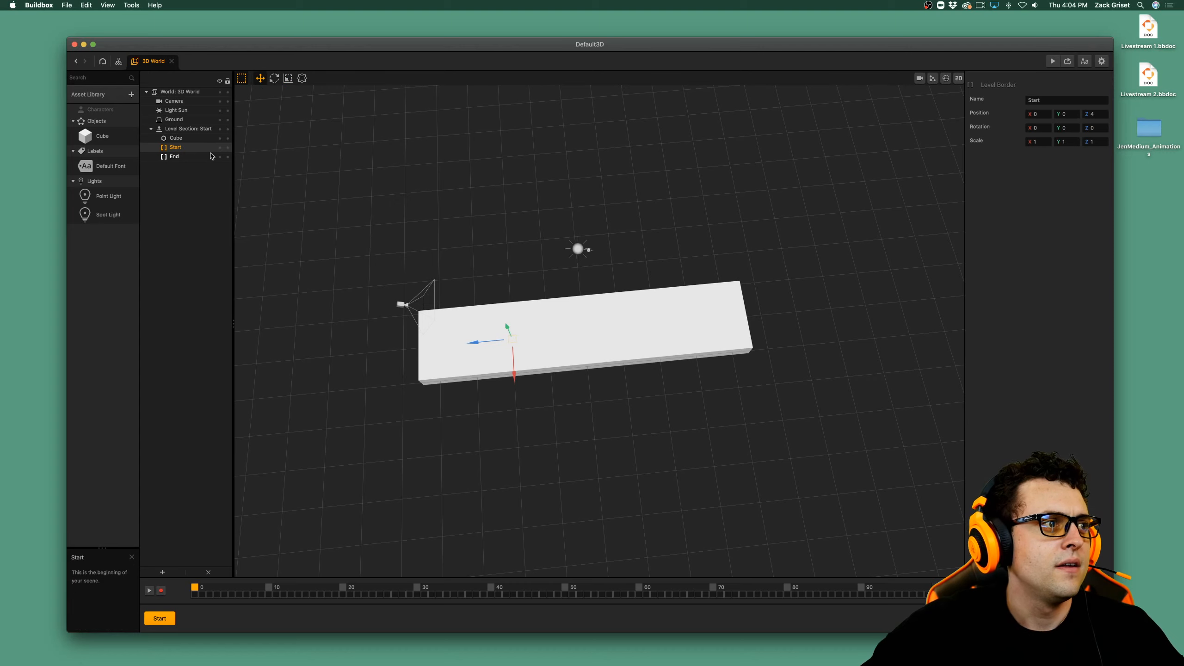
{"action": "left_click", "coordinate": [626, 322]}
{"action": "left_click_drag", "start_coordinate": [625, 322], "coordinate": [703, 334]}
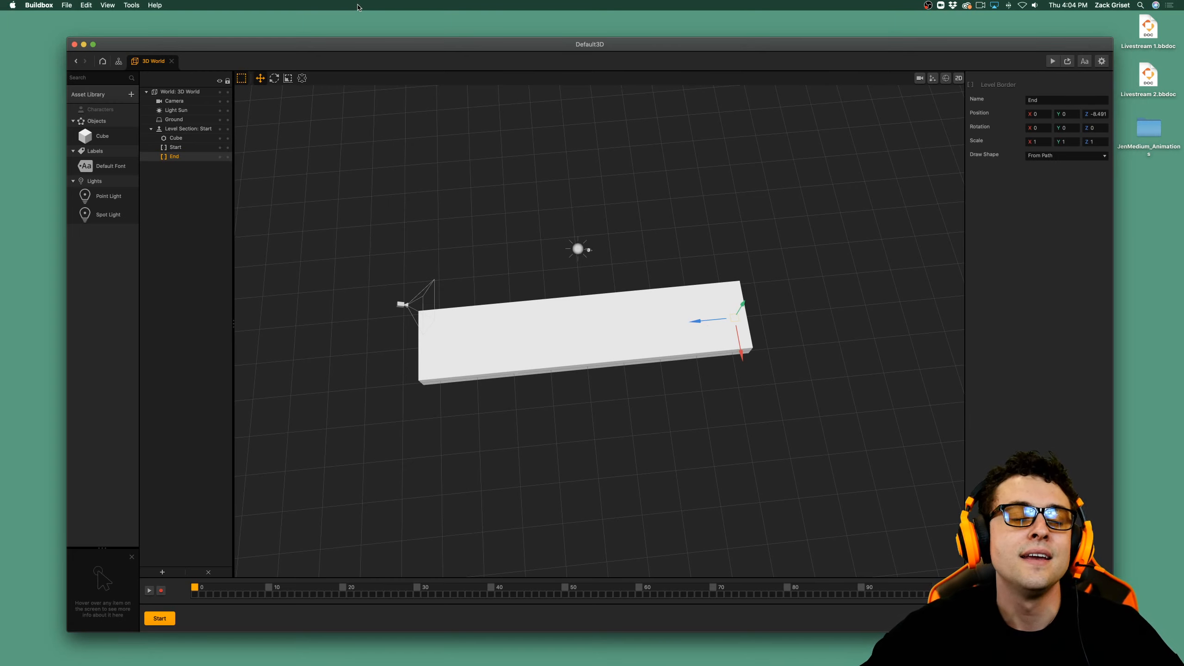
Rename the Cube object in the asset library as Platform.
{"action": "left_click", "coordinate": [101, 140]}
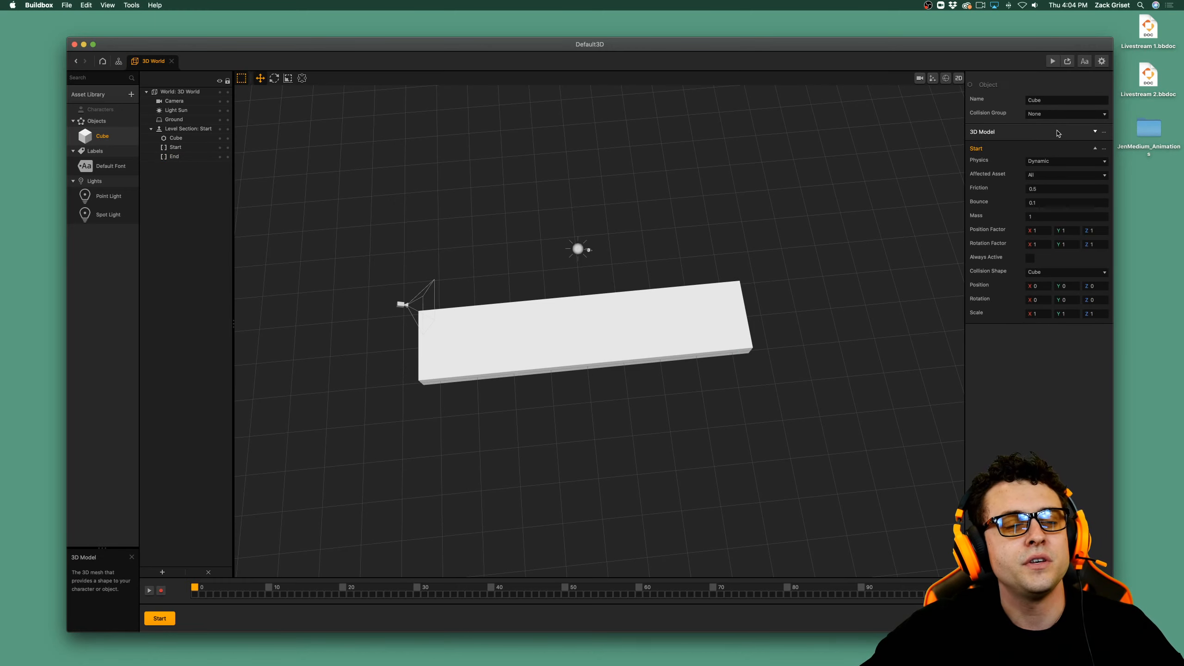
{"action": "left_click", "coordinate": [1065, 100]}
{"action": "type", "text": "C"}
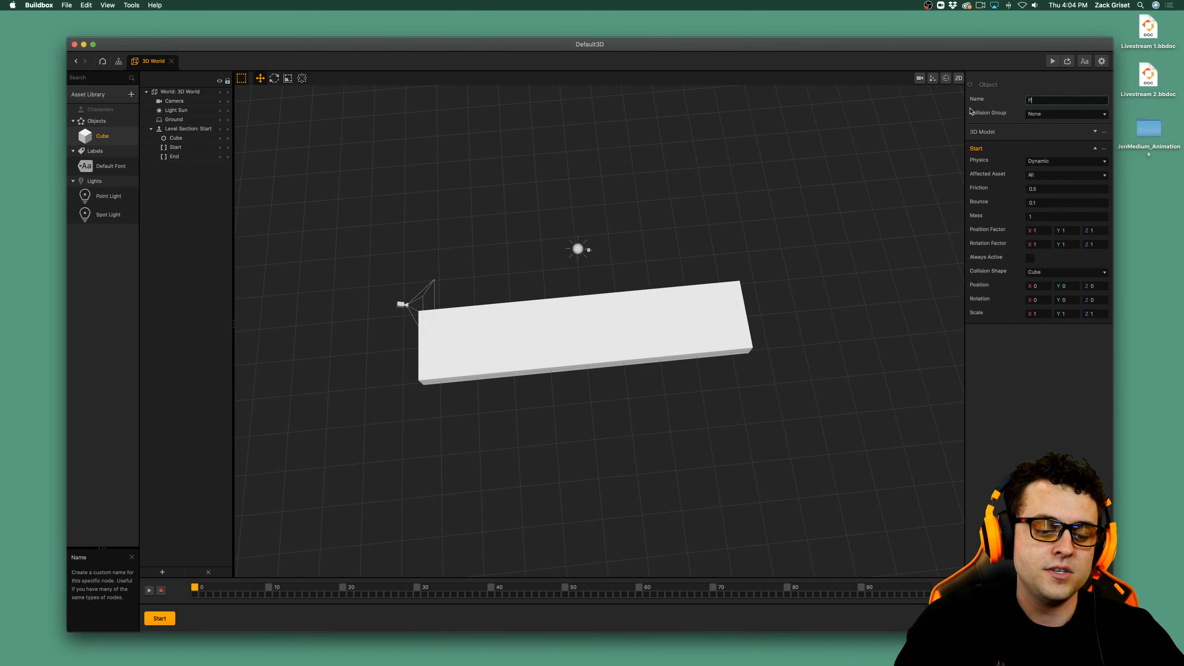
{"action": "type", "text": "latform"}
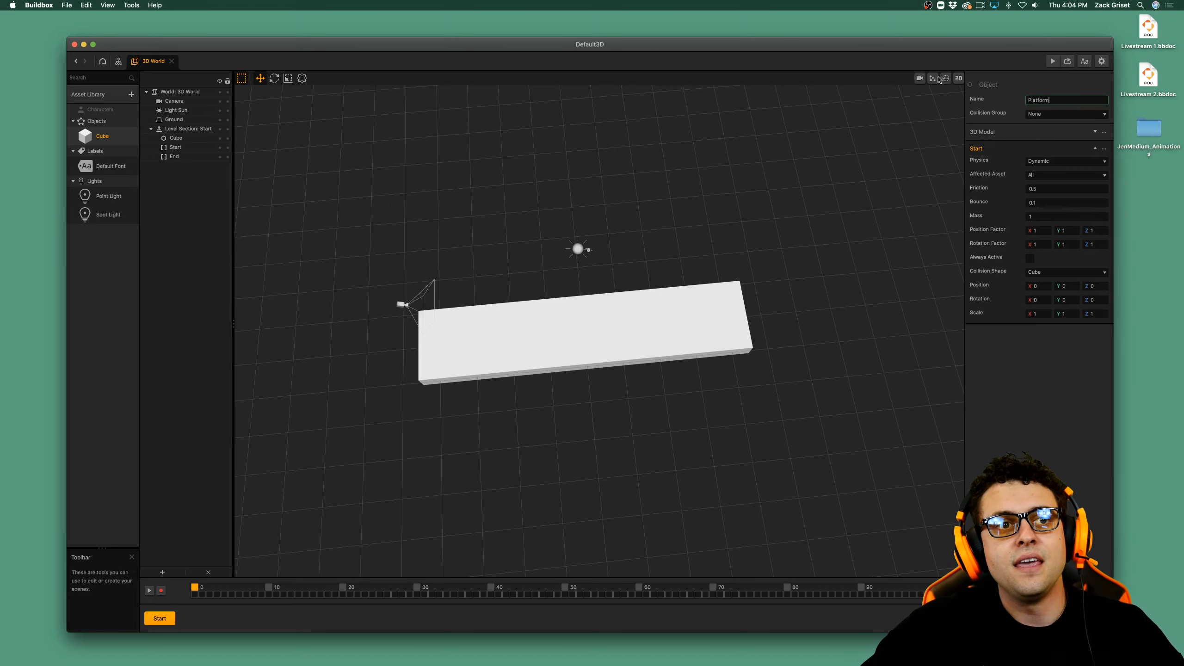
{"action": "key", "text": "Return"}
Assign the Platform object to the Platform collision group and expand its 3D Model settings.
{"action": "left_click", "coordinate": [1045, 116]}
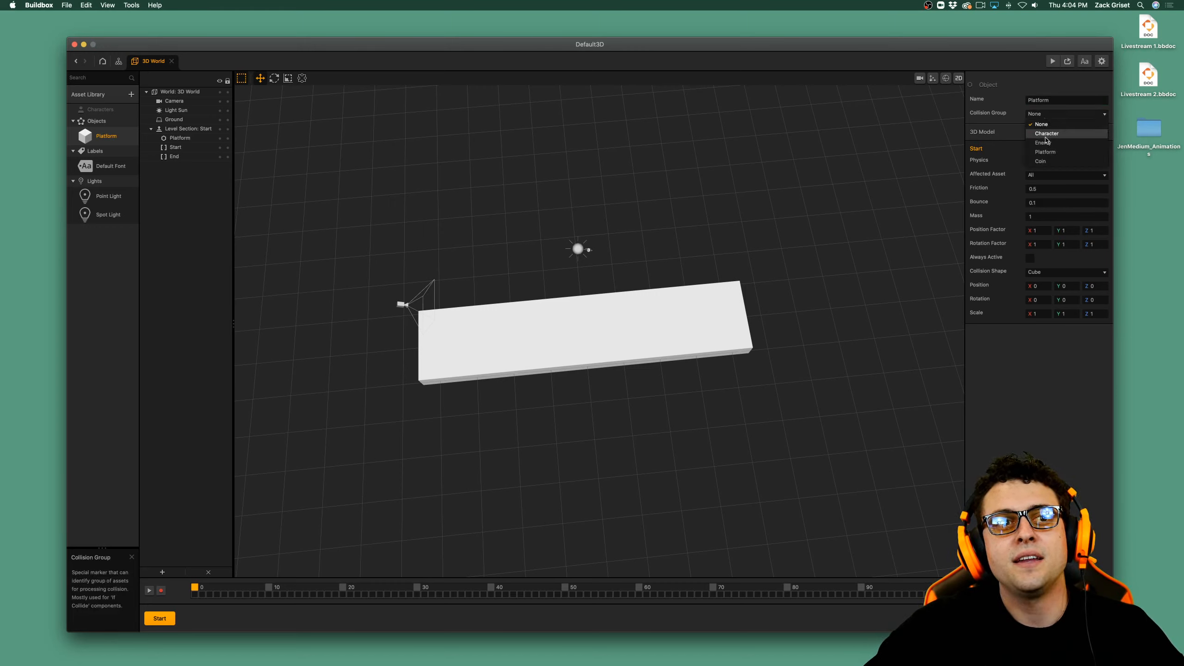
{"action": "left_click", "coordinate": [1043, 160]}
{"action": "left_click", "coordinate": [1055, 114]}
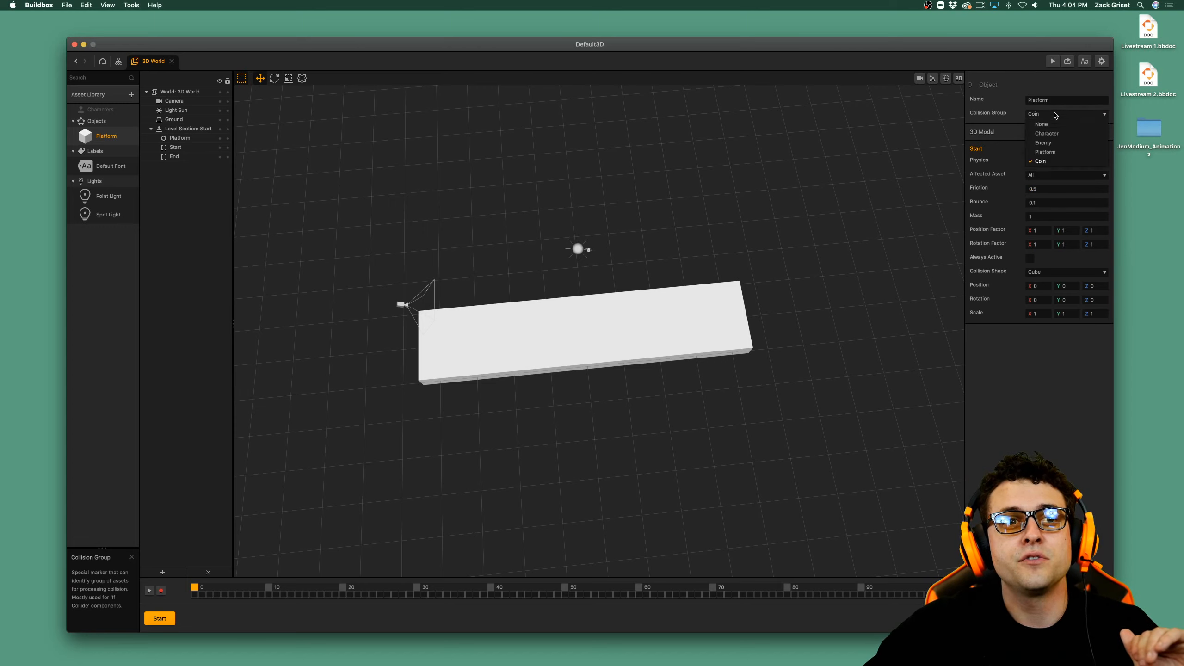
{"action": "left_click", "coordinate": [1057, 153]}
{"action": "left_click", "coordinate": [1054, 132]}
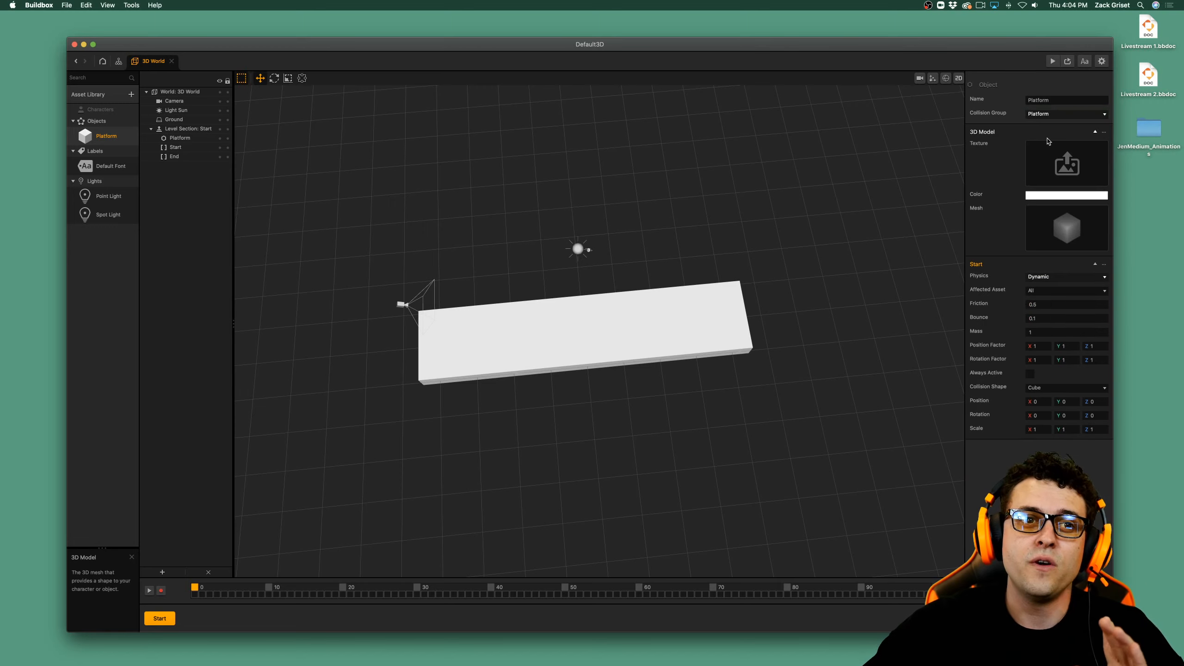
Collapse the Platform's 3D Model settings and preview the game to see how the platform behaves.
{"action": "left_click", "coordinate": [1095, 132]}
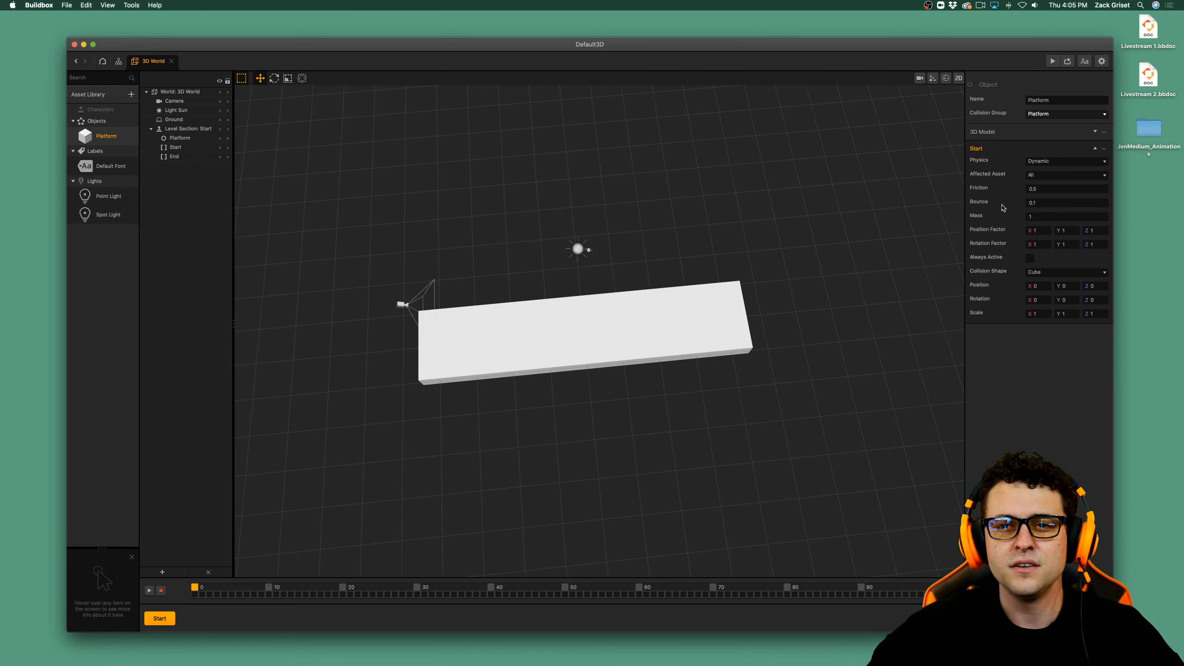
{"action": "left_click", "coordinate": [1052, 61]}
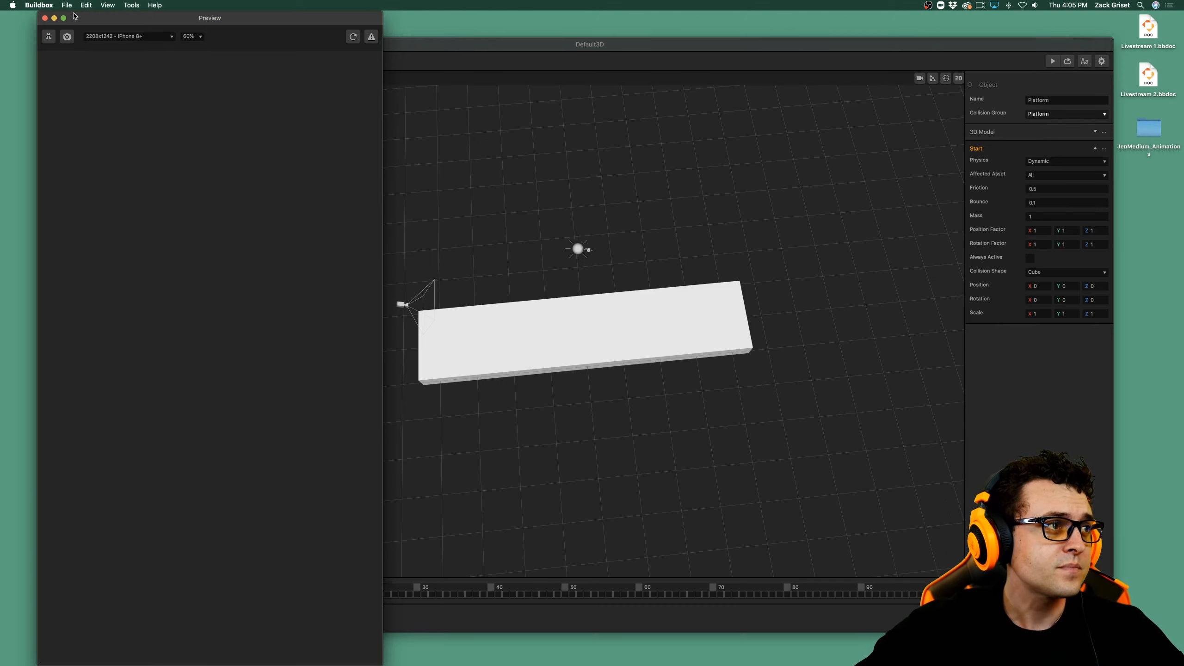
{"action": "left_click", "coordinate": [45, 17]}
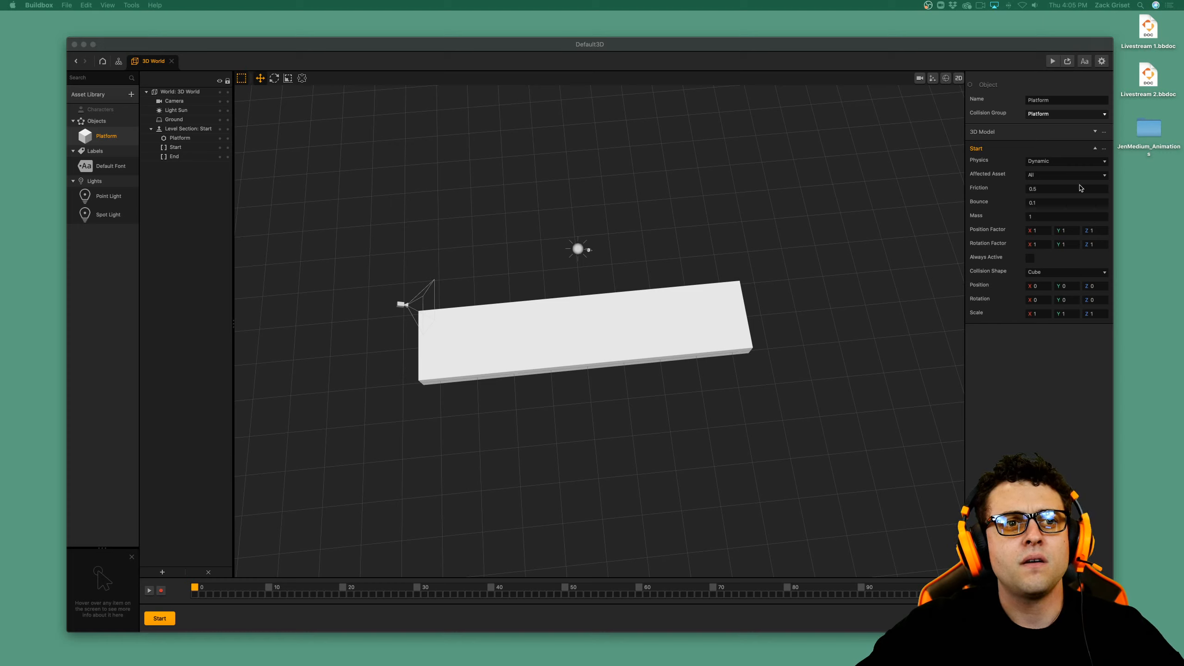
Set the Platform object's physics type to Static.
{"action": "left_click", "coordinate": [1076, 163]}
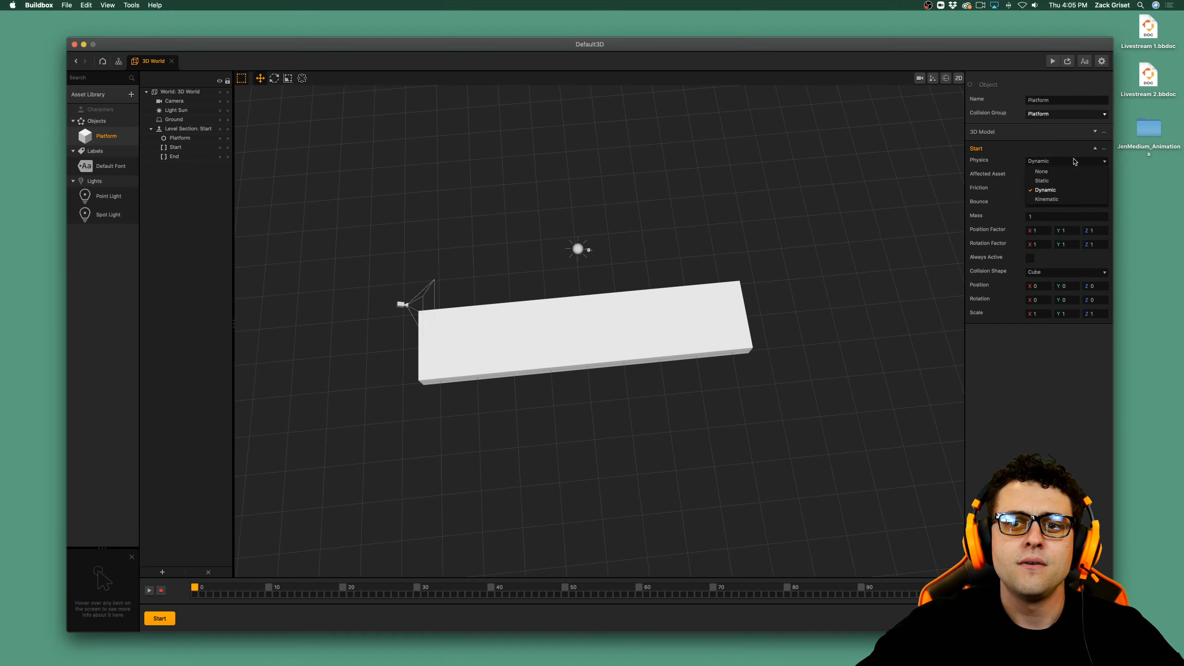
{"action": "left_click", "coordinate": [1076, 166]}
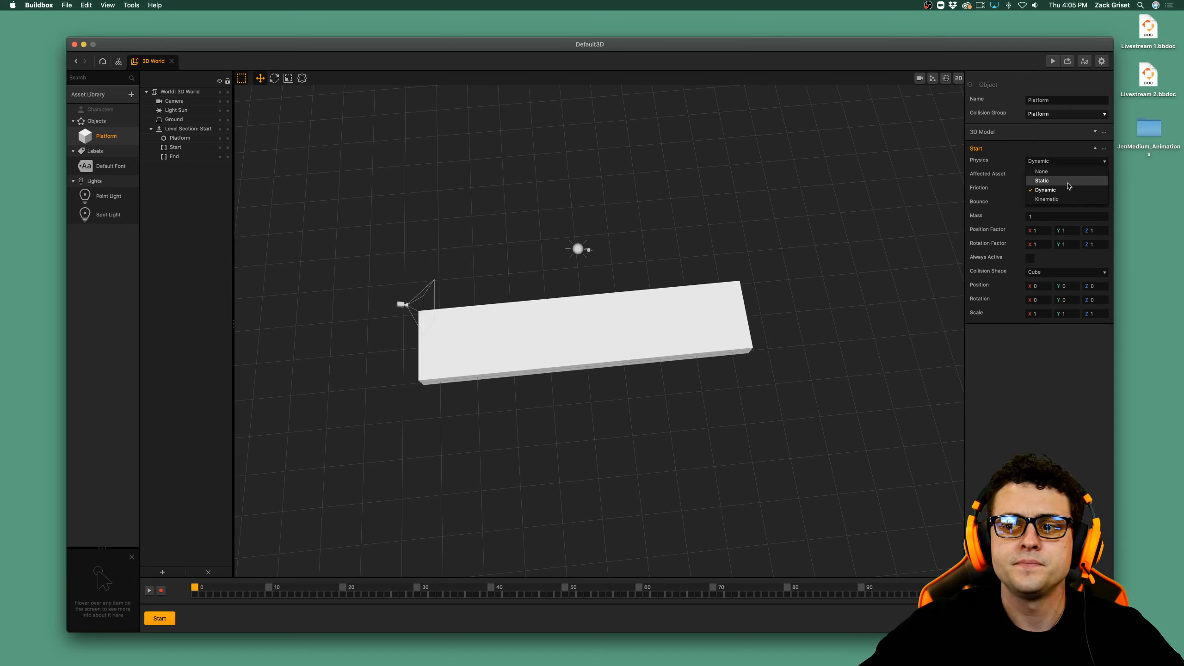
{"action": "left_click", "coordinate": [1068, 183]}
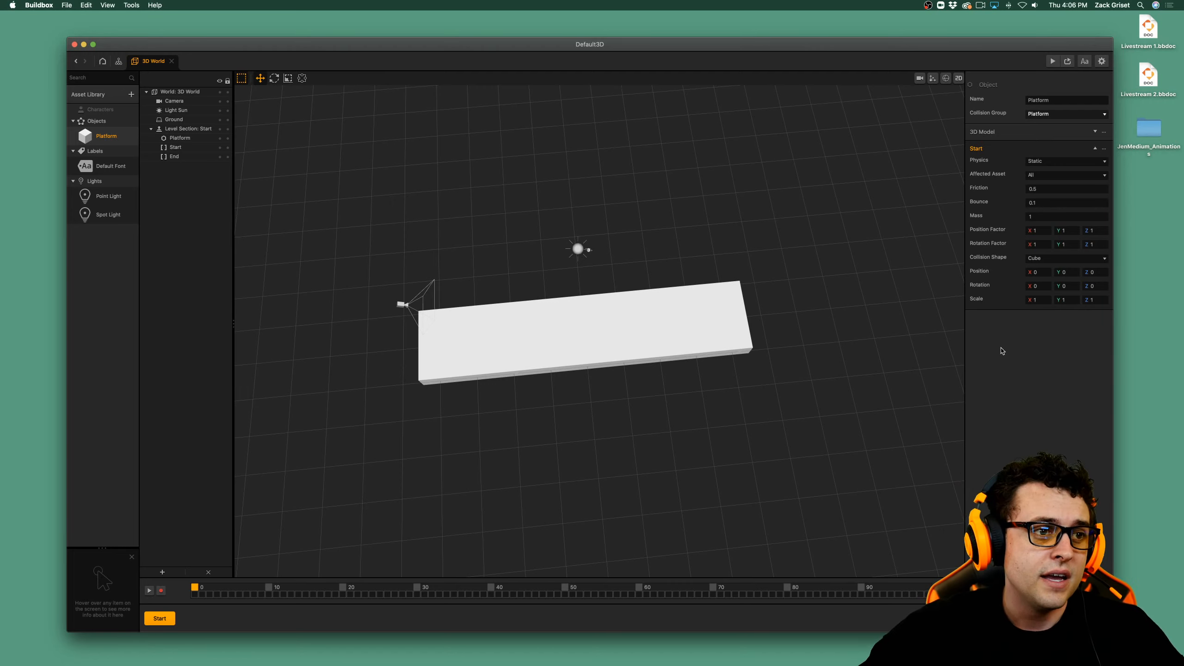
Preview the game again to check the static platform, and close the preview.
{"action": "left_click_drag", "start_coordinate": [648, 374], "coordinate": [633, 395]}
{"action": "scroll", "coordinate": [633, 395], "scroll_direction": "down", "scroll_amount": 2}
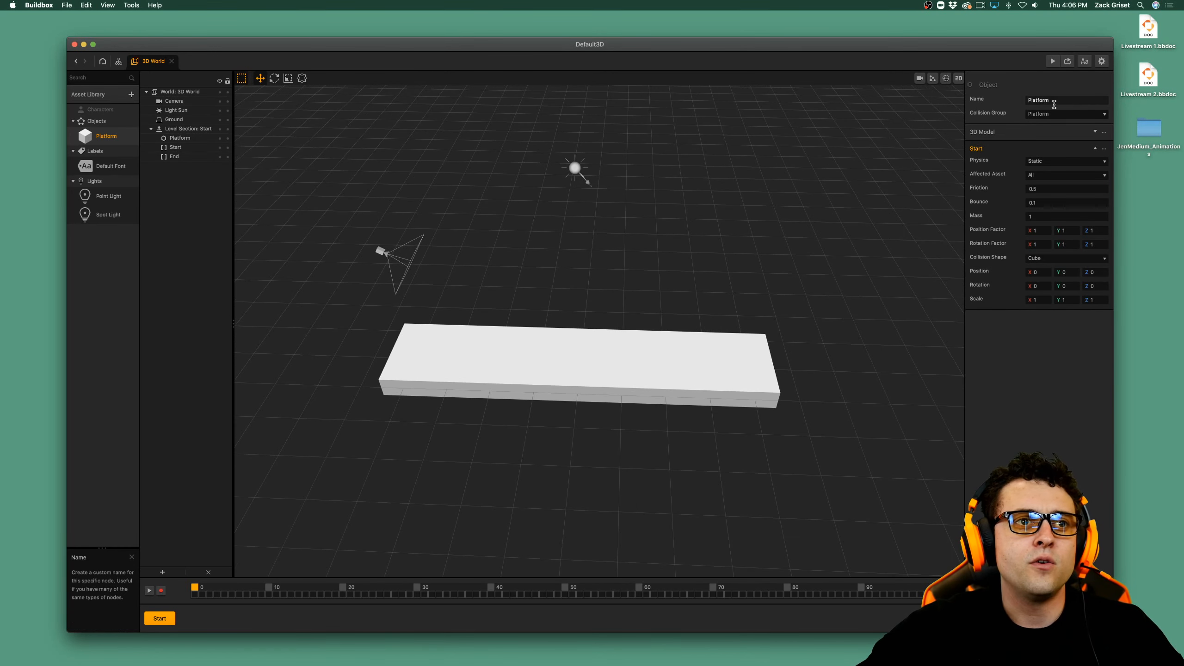
{"action": "left_click", "coordinate": [1050, 61]}
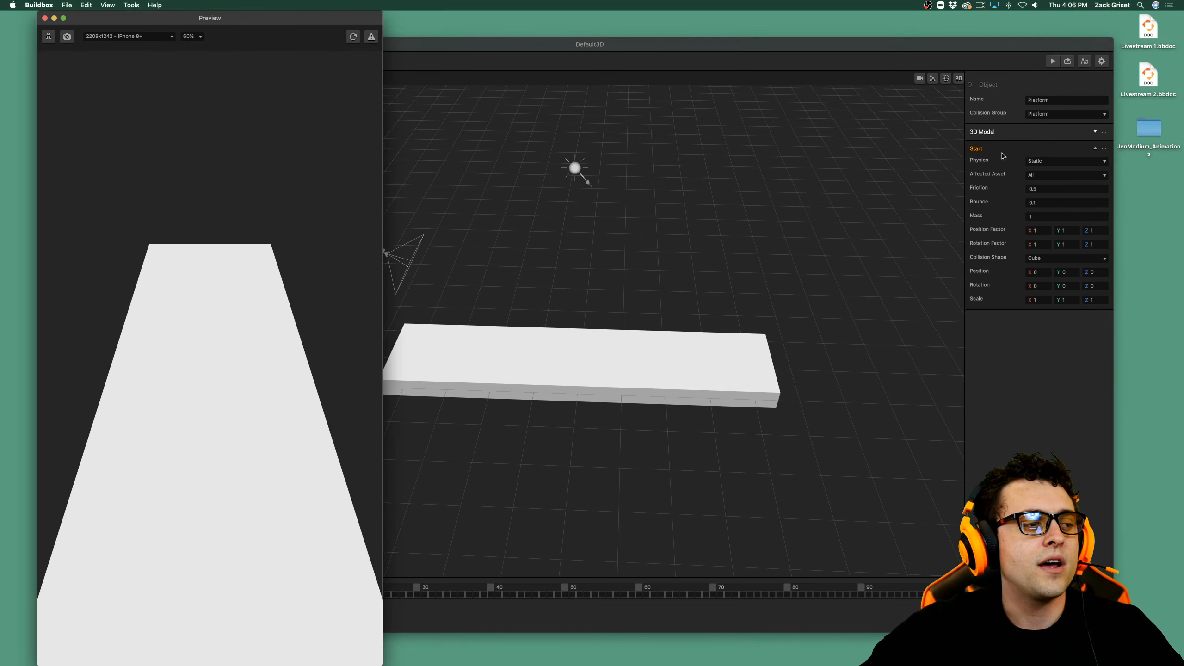
{"action": "left_click", "coordinate": [45, 18]}
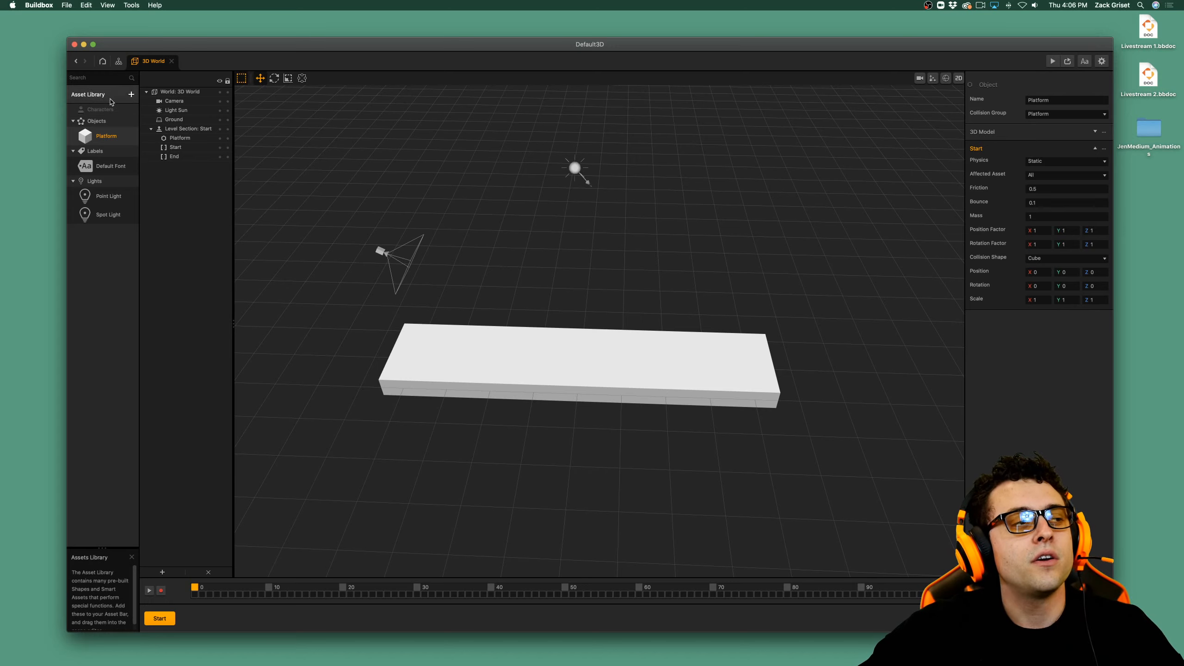
Add the Sphere shape to the asset library and return to the 3D world scene.
{"action": "left_click", "coordinate": [112, 100]}
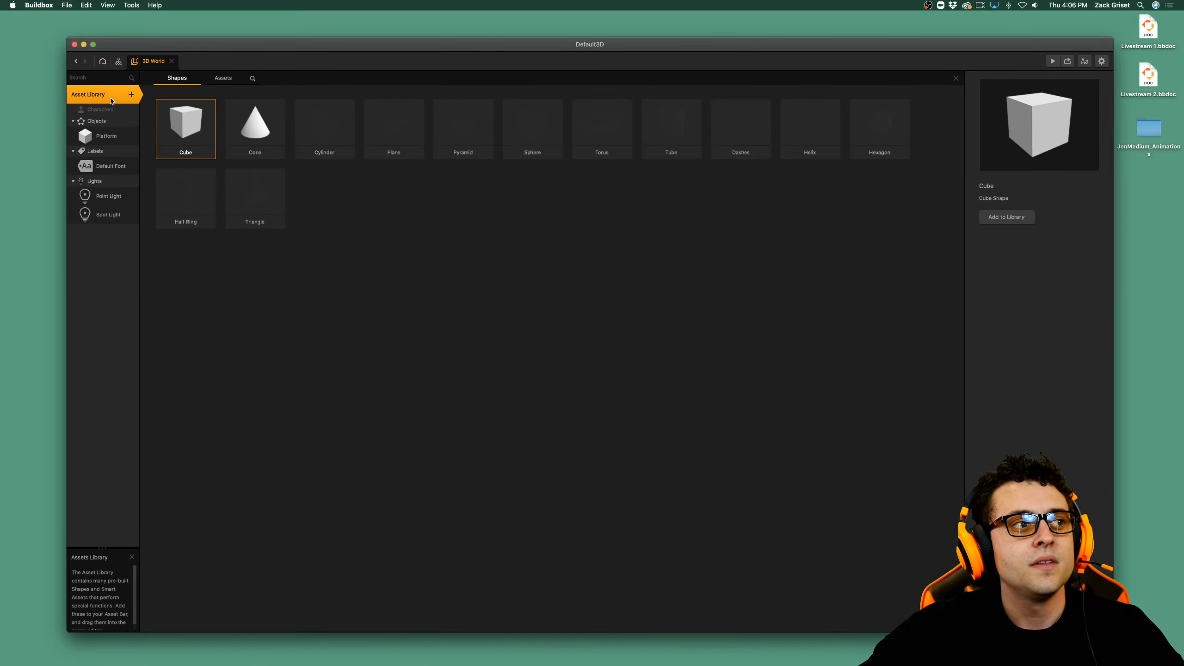
{"action": "double_click", "coordinate": [541, 139]}
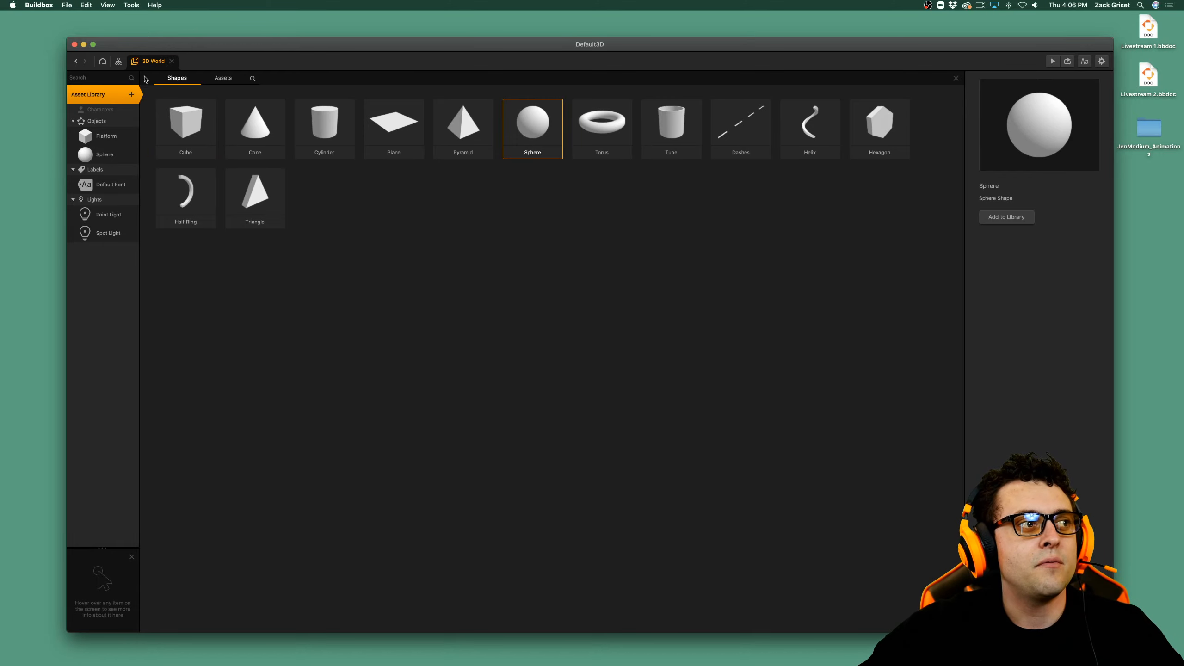
{"action": "left_click", "coordinate": [117, 94]}
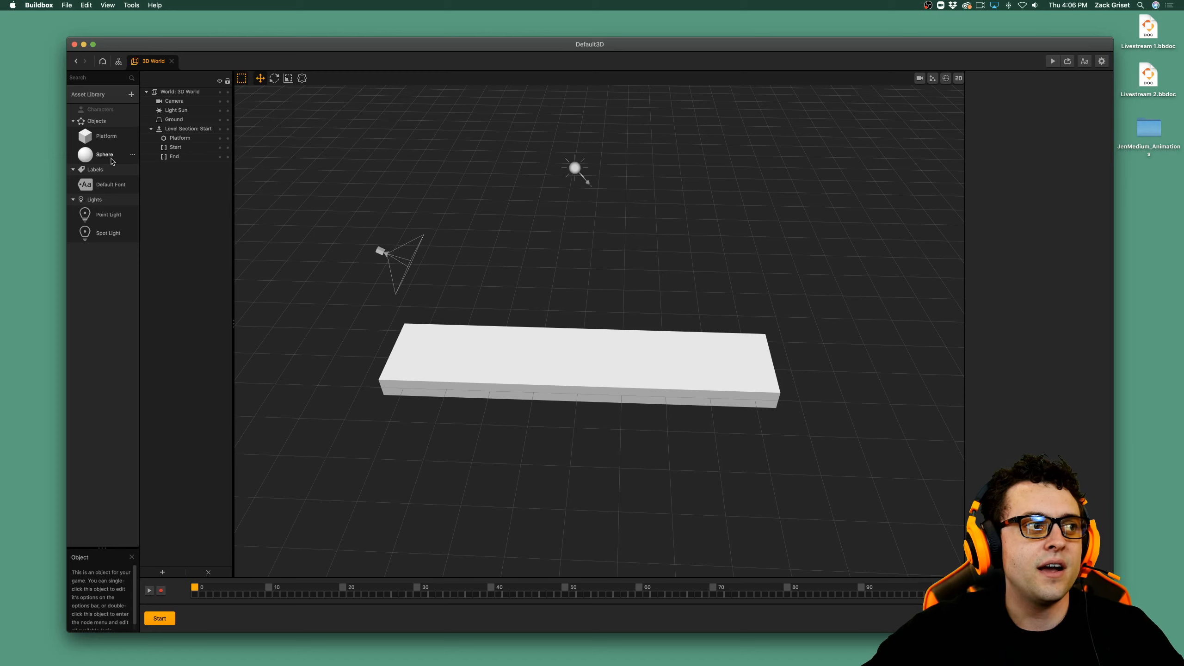
Turn the Sphere object into a character asset and rename it Main Character.
{"action": "left_click", "coordinate": [111, 158]}
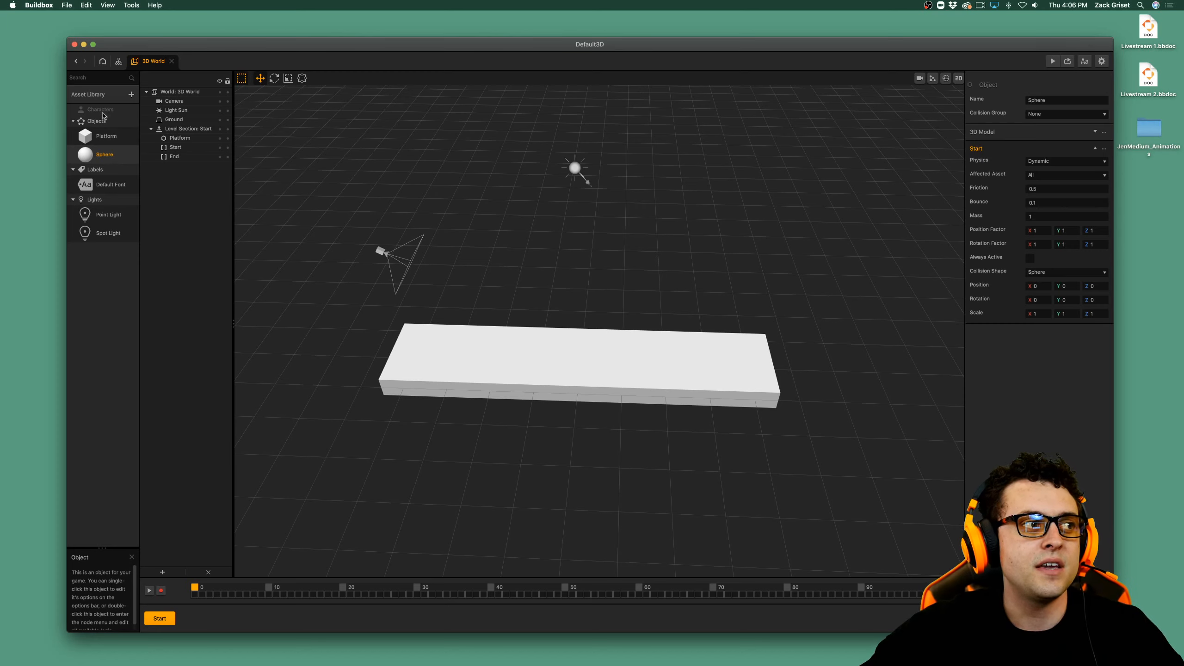
{"action": "left_click_drag", "start_coordinate": [103, 155], "coordinate": [104, 116]}
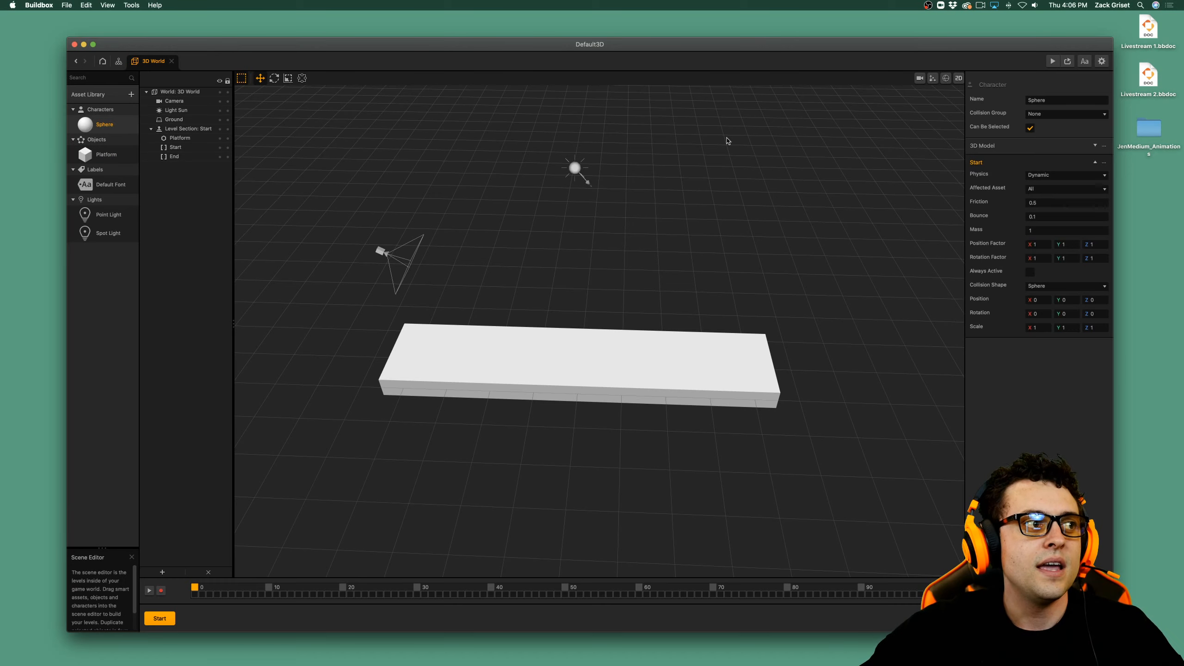
{"action": "double_click", "coordinate": [1072, 99]}
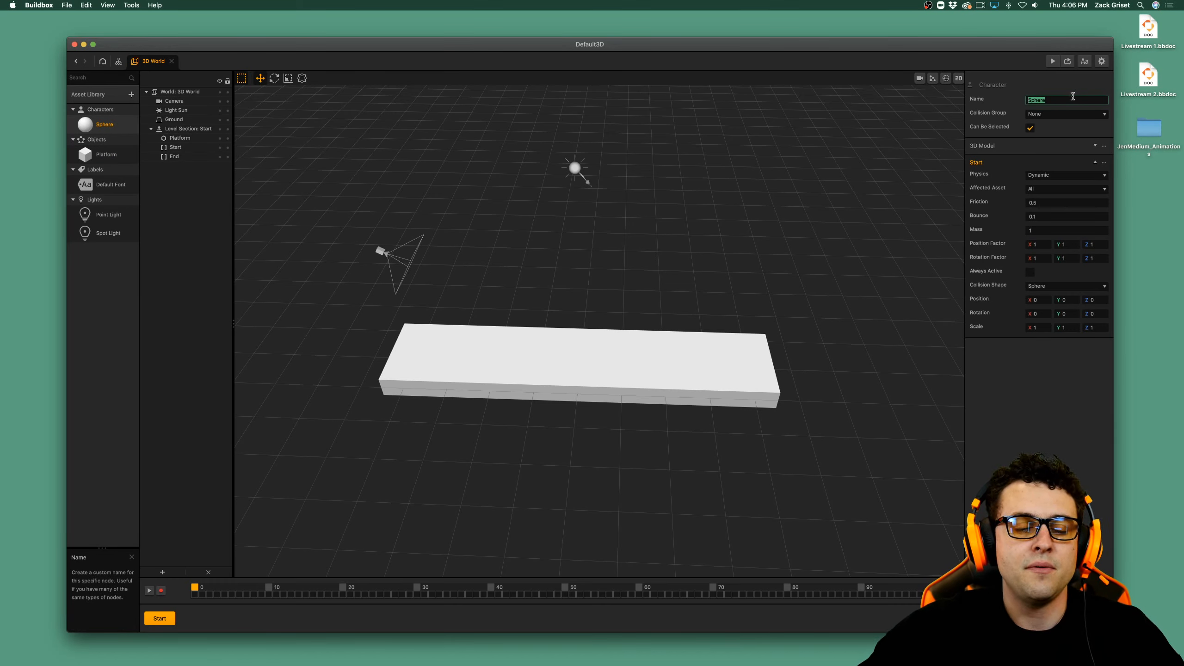
{"action": "type", "text": "Main Cha"}
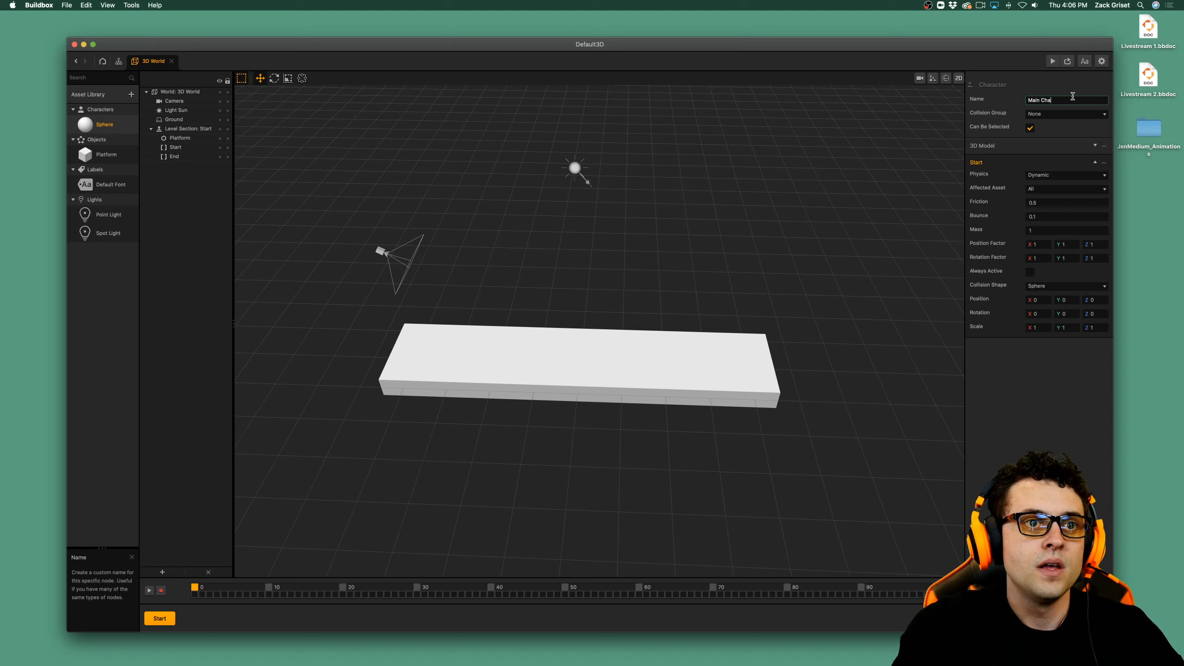
{"action": "type", "text": "racter"}
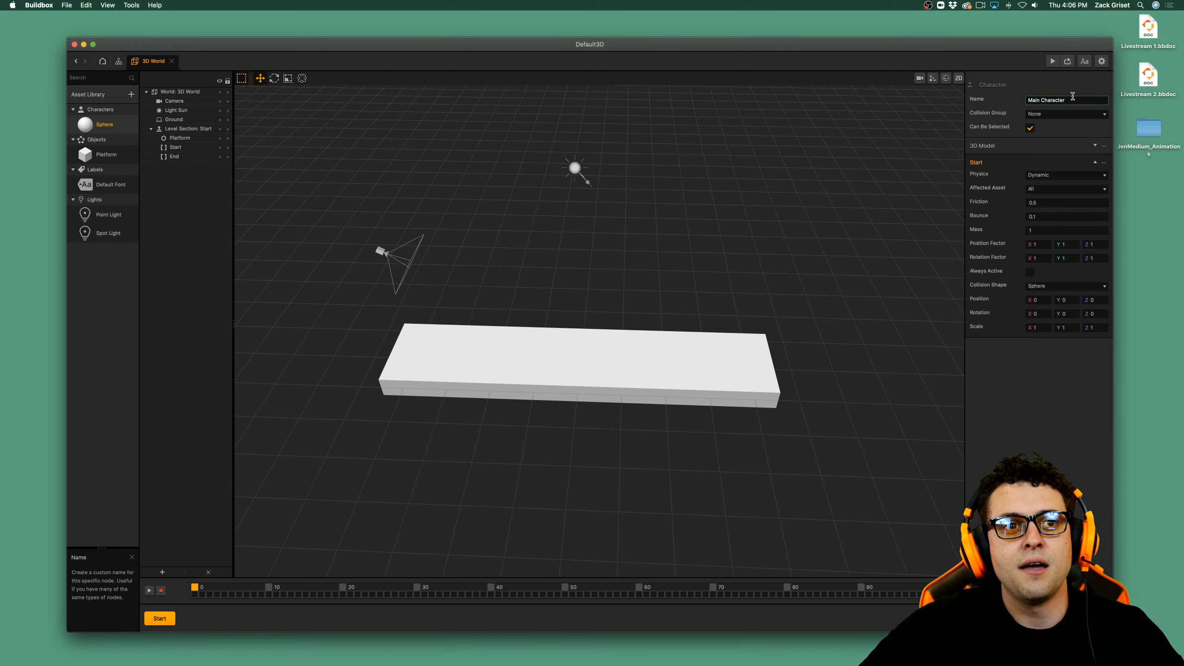
{"action": "key", "text": "Return"}
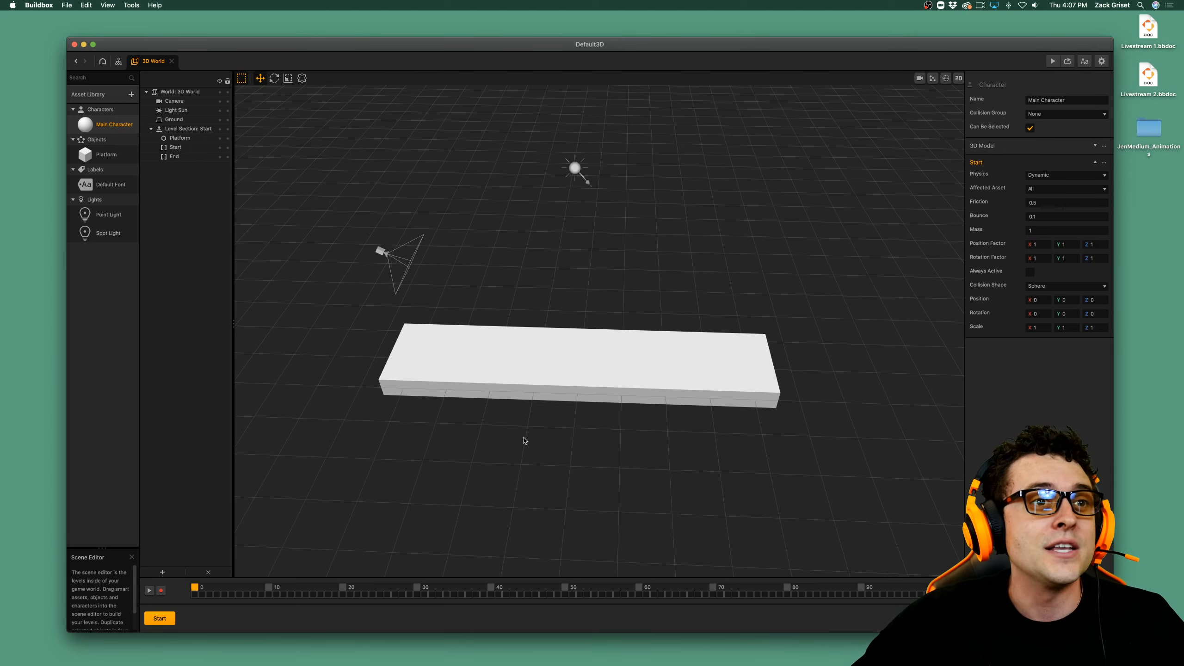
Place the Main Character in the scene above the platform, at position X 0, Y 4, Z 0.
{"action": "left_click_drag", "start_coordinate": [108, 130], "coordinate": [514, 368]}
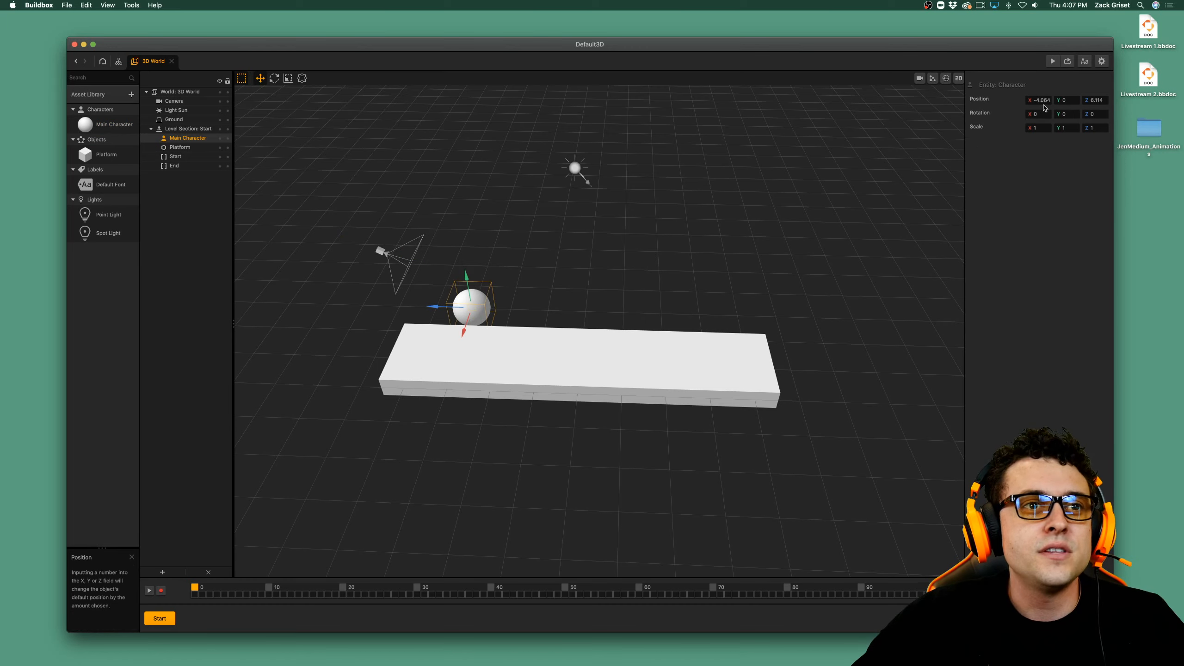
{"action": "left_click", "coordinate": [1049, 100]}
{"action": "left_click_drag", "start_coordinate": [1049, 99], "coordinate": [1023, 99]}
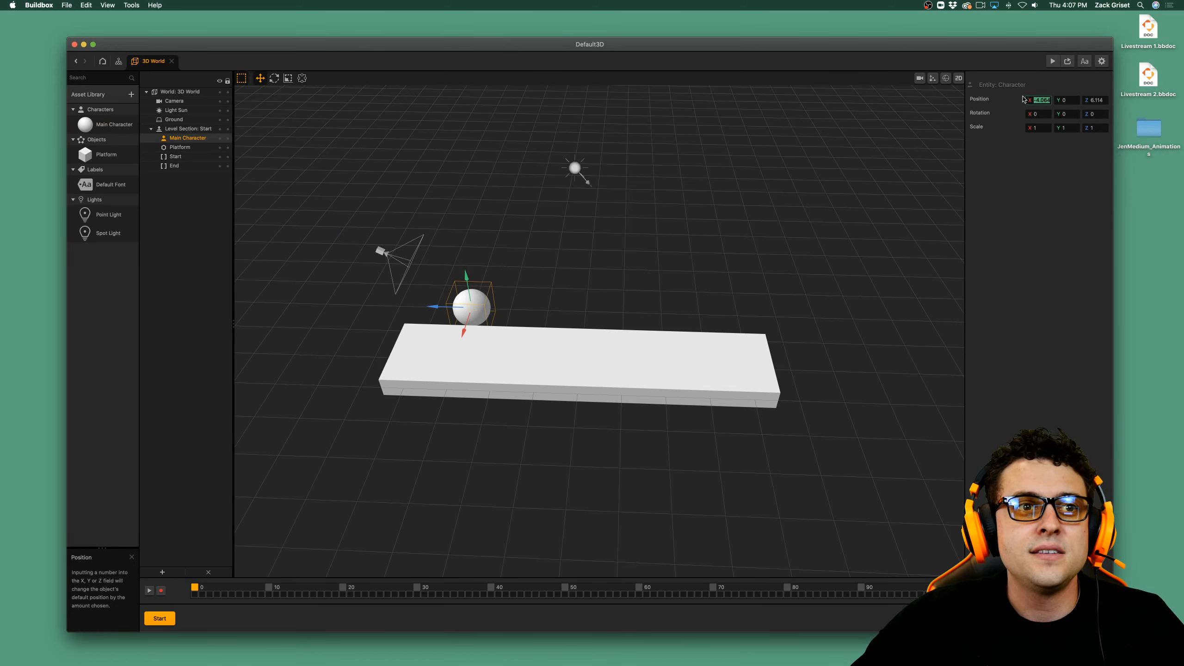
{"action": "key", "text": "BackSpace"}
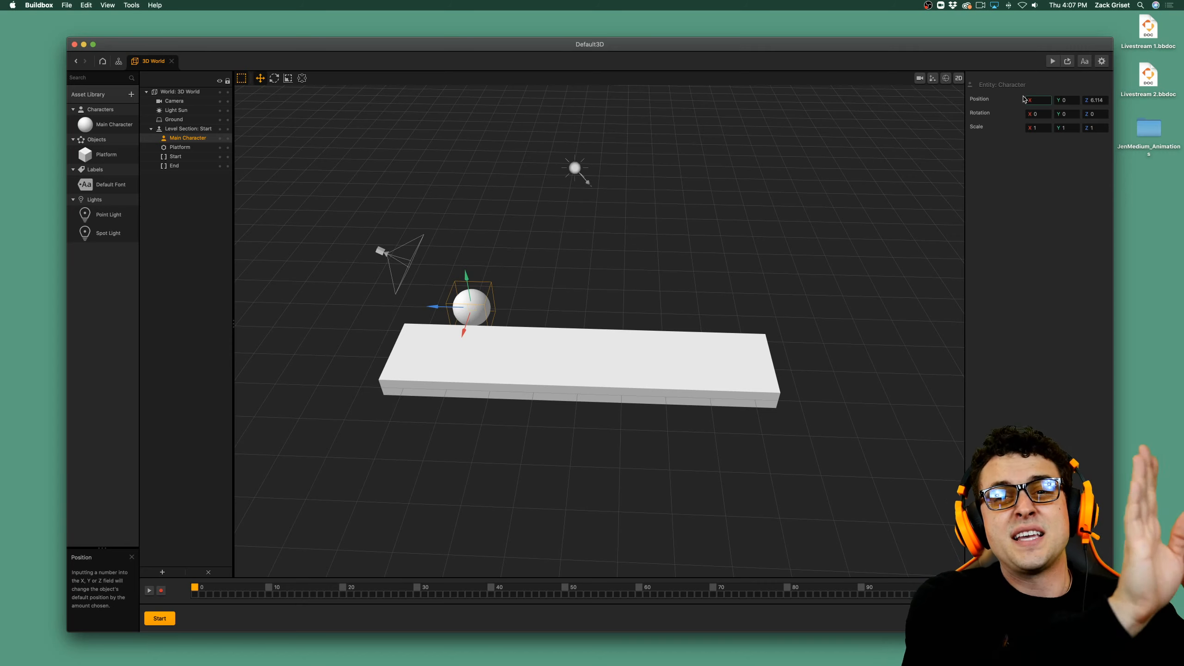
{"action": "type", "text": "0"}
{"action": "key", "text": "Tab"}
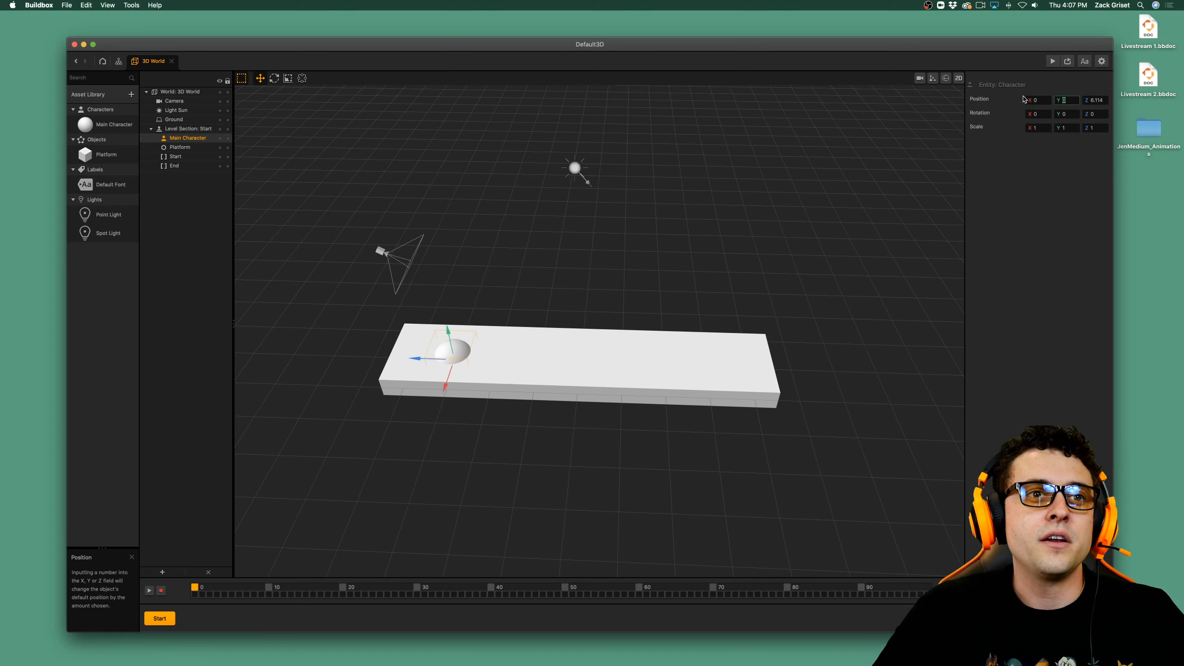
{"action": "key", "text": "Tab"}
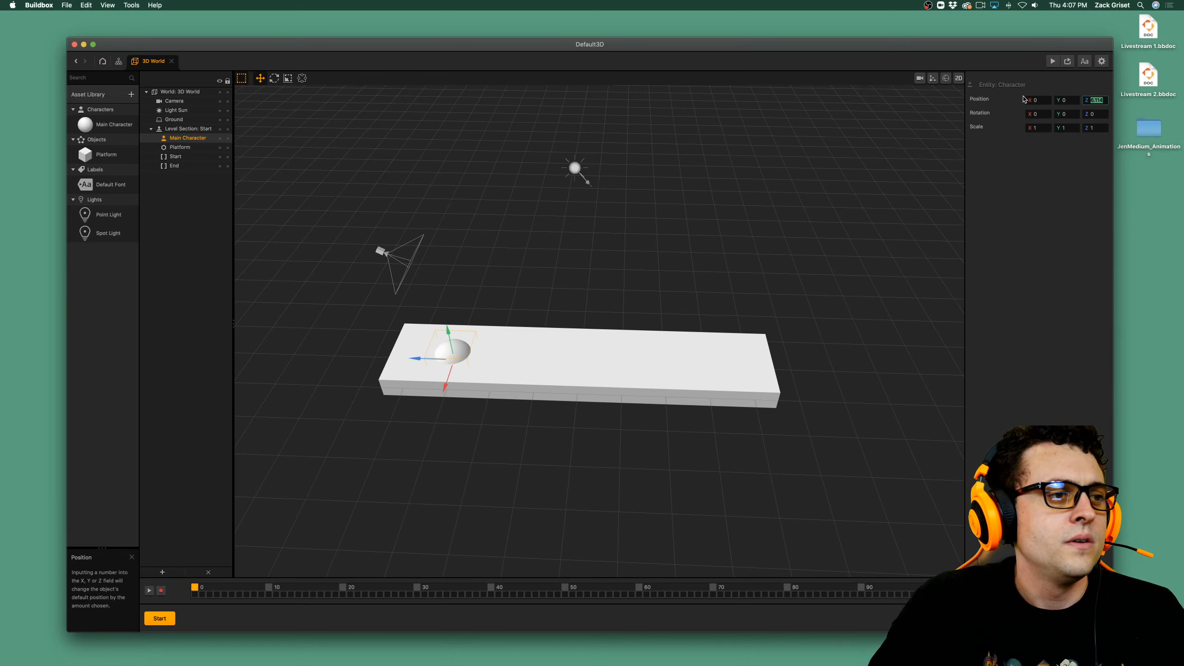
{"action": "key", "text": "BackSpace"}
{"action": "type", "text": "0"}
{"action": "key", "text": "Tab"}
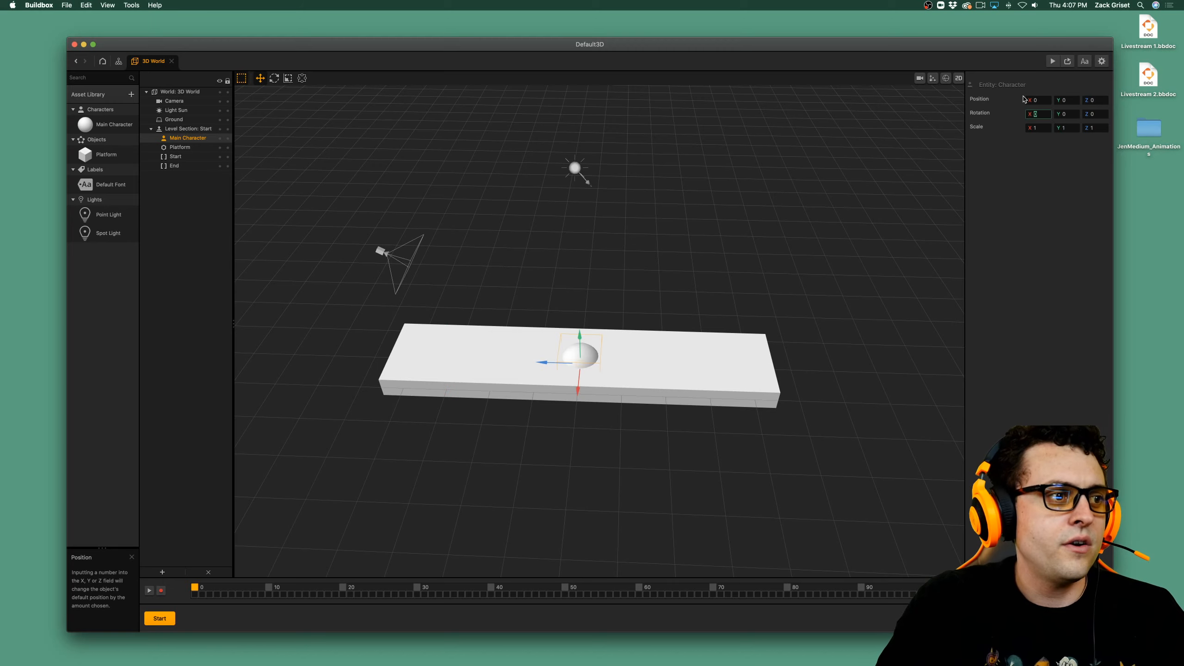
{"action": "left_click", "coordinate": [1073, 102]}
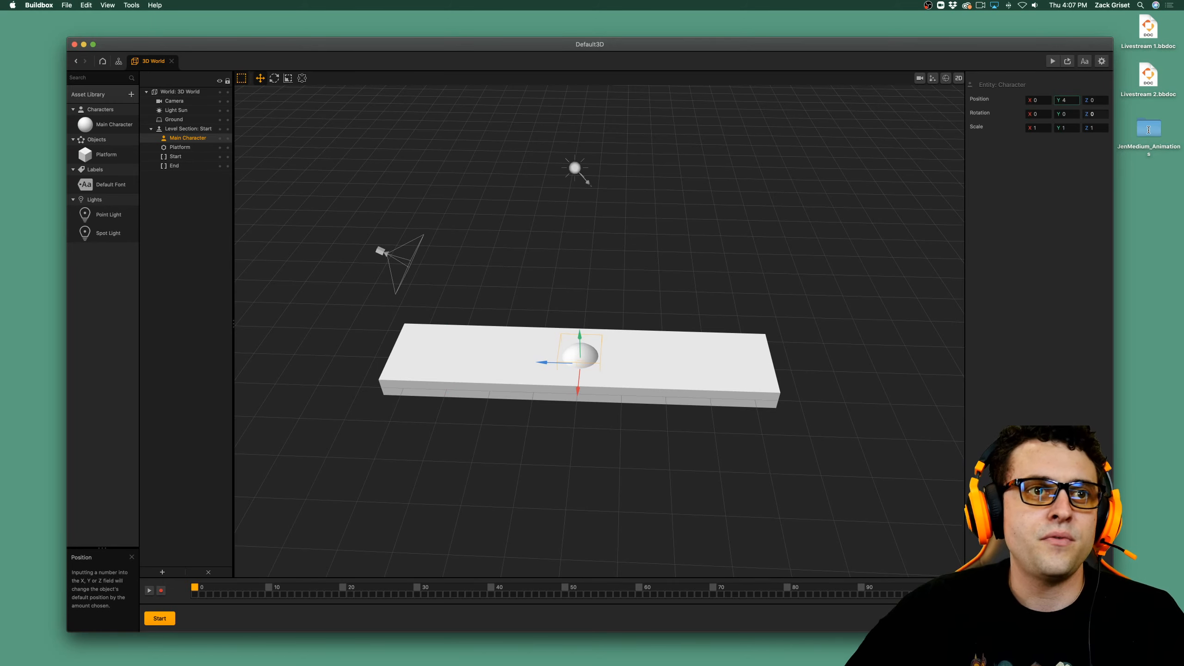
{"action": "type", "text": "4"}
{"action": "key", "text": "Return"}
Scale the placed Main Character sphere uniformly to 0.5 in X, Y and Z.
{"action": "left_click", "coordinate": [1039, 127]}
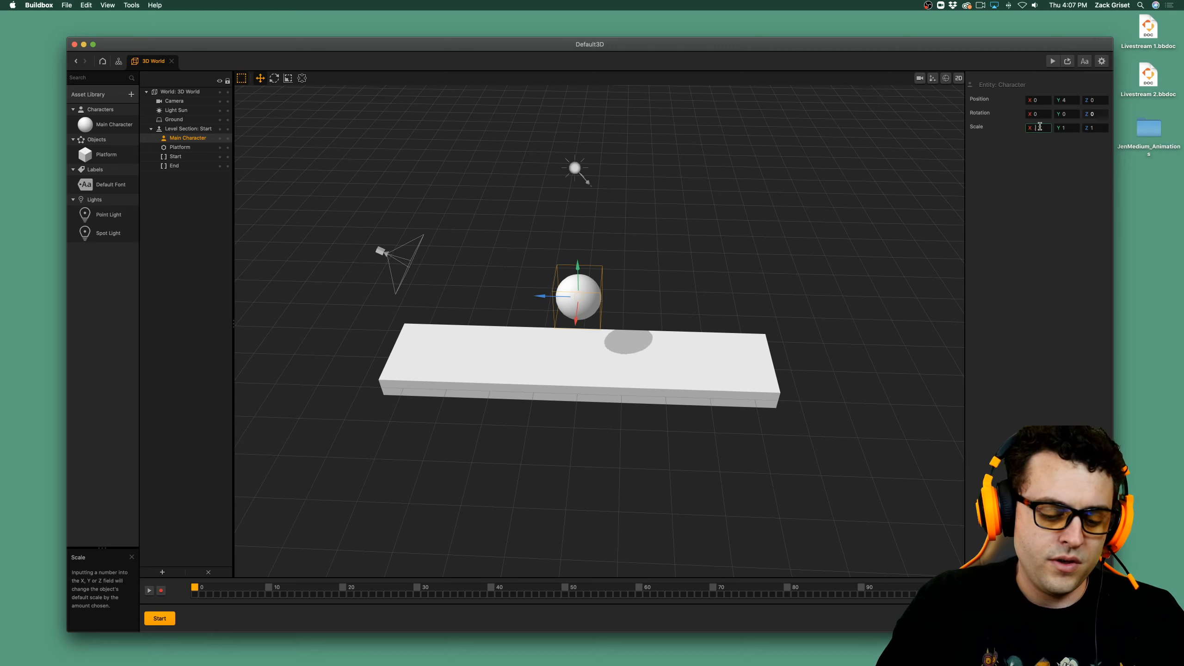
{"action": "type", "text": ".5"}
{"action": "key", "text": "Tab"}
{"action": "type", "text": ".5"}
{"action": "key", "text": "Tab"}
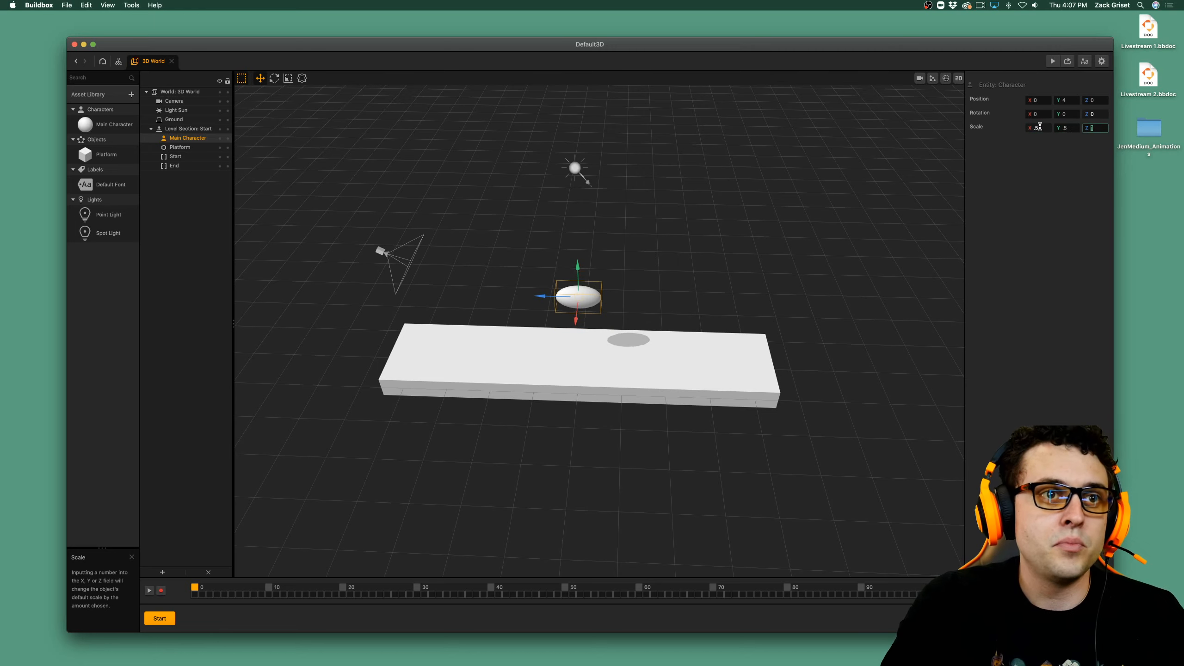
{"action": "type", "text": ".5"}
{"action": "key", "text": "Return"}
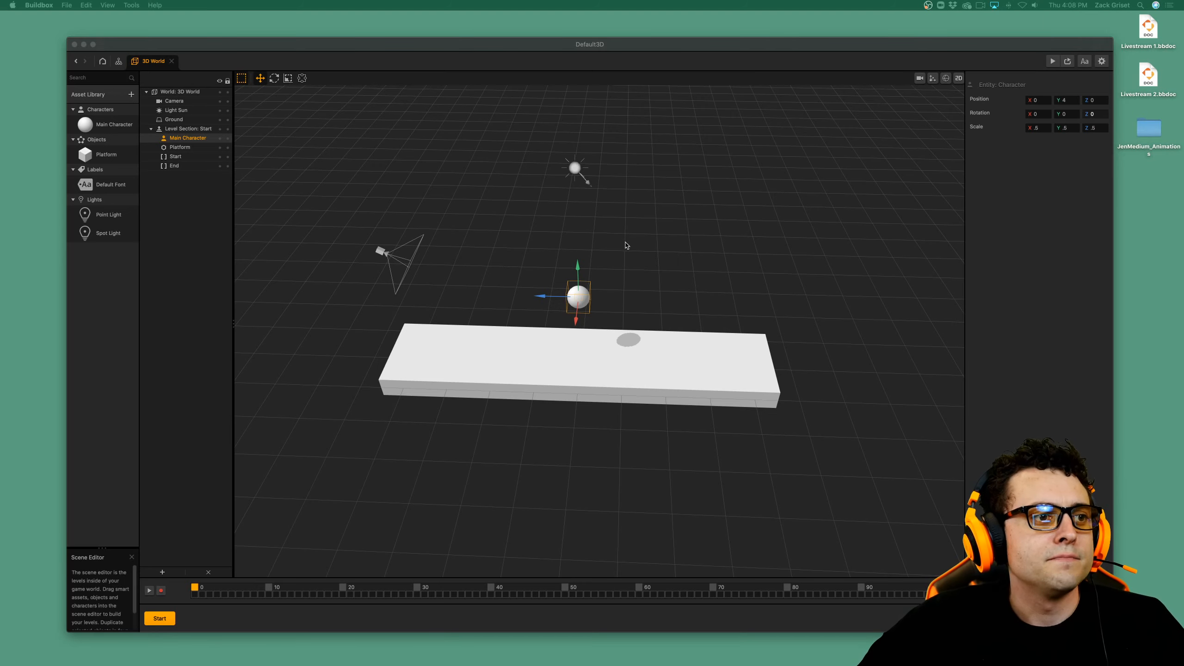
{"action": "left_click", "coordinate": [629, 263]}
{"action": "left_click", "coordinate": [576, 296]}
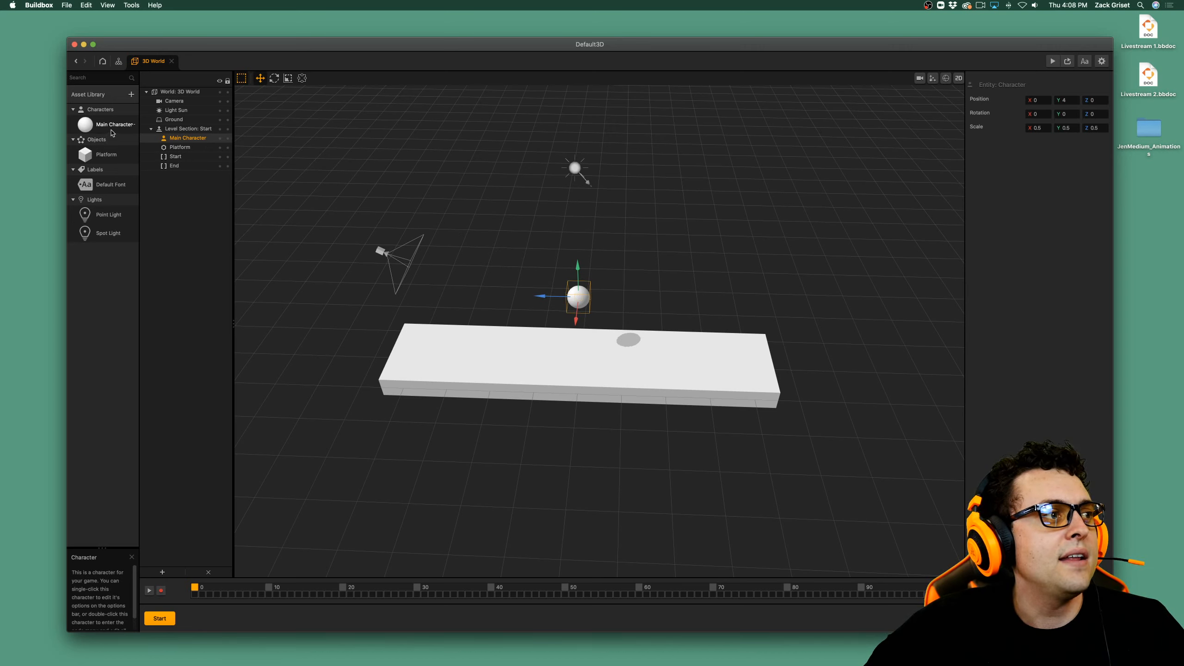
Show the Main Character asset's settings and preview the game to see the ball on the platform.
{"action": "left_click", "coordinate": [113, 126]}
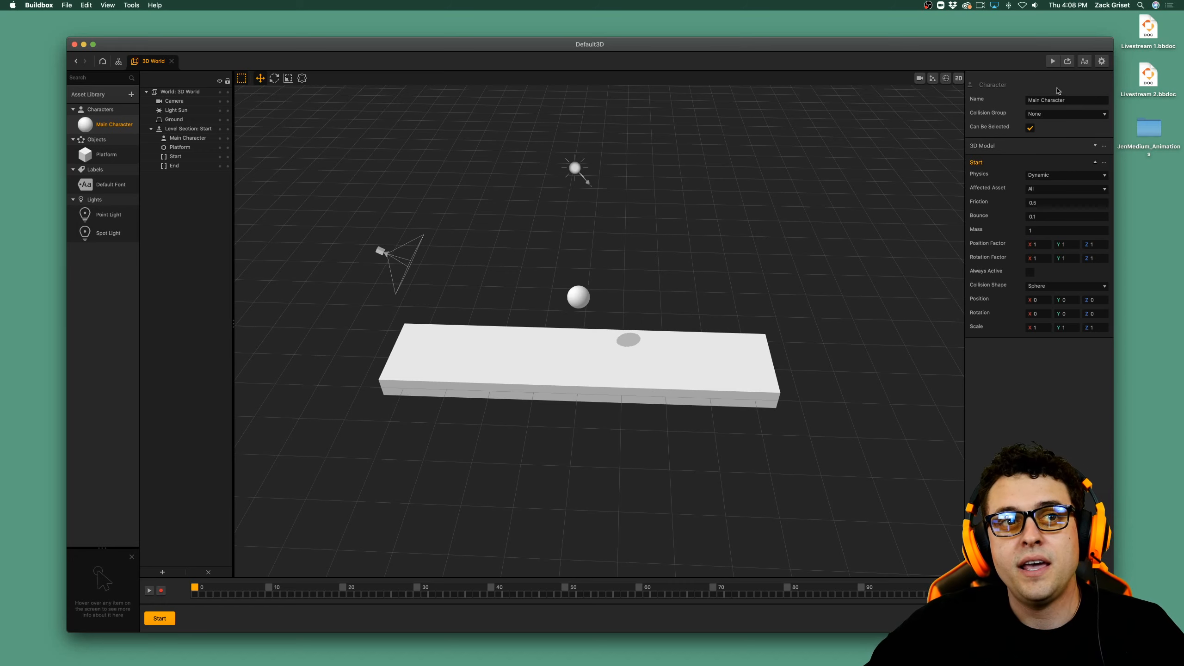
{"action": "left_click", "coordinate": [1053, 62]}
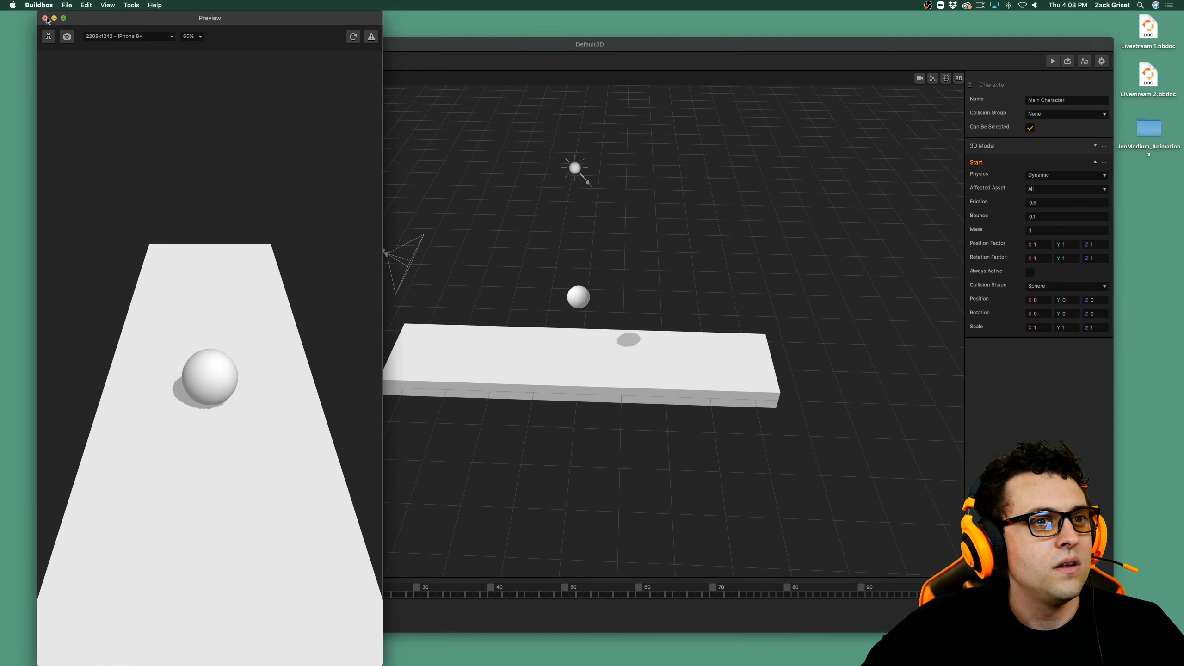
{"action": "left_click", "coordinate": [45, 18]}
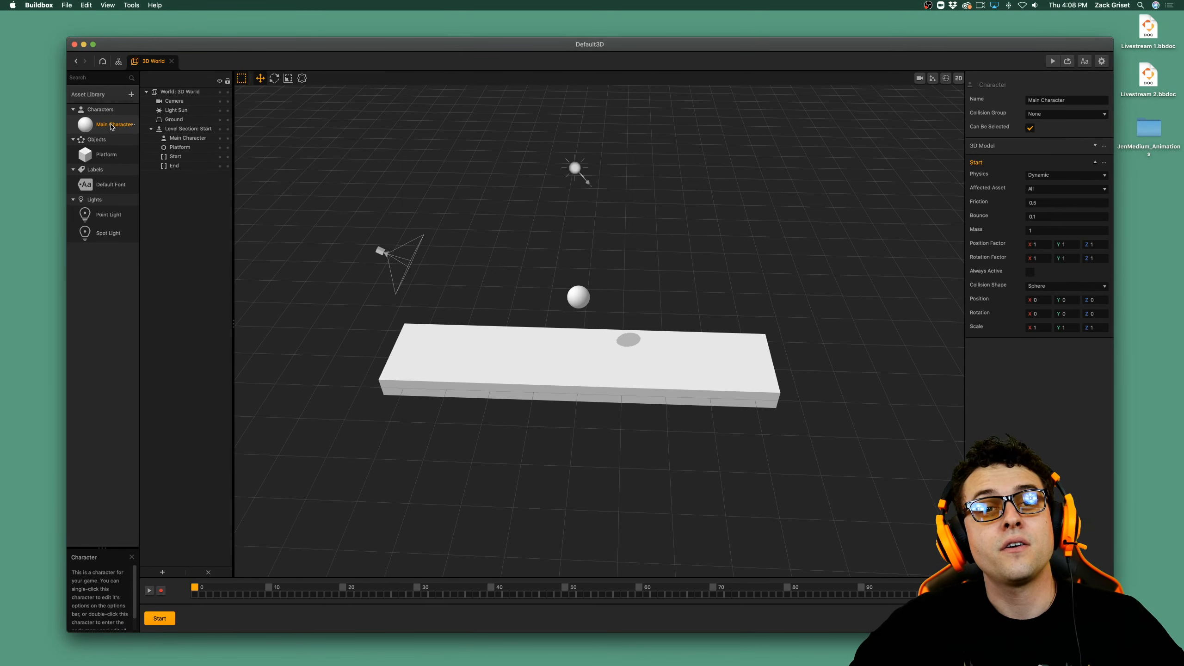
Open the Main Character's node map to work on its Start and 3D Model nodes.
{"action": "double_click", "coordinate": [111, 125]}
{"action": "scroll", "coordinate": [347, 235], "scroll_direction": "up", "scroll_amount": 5}
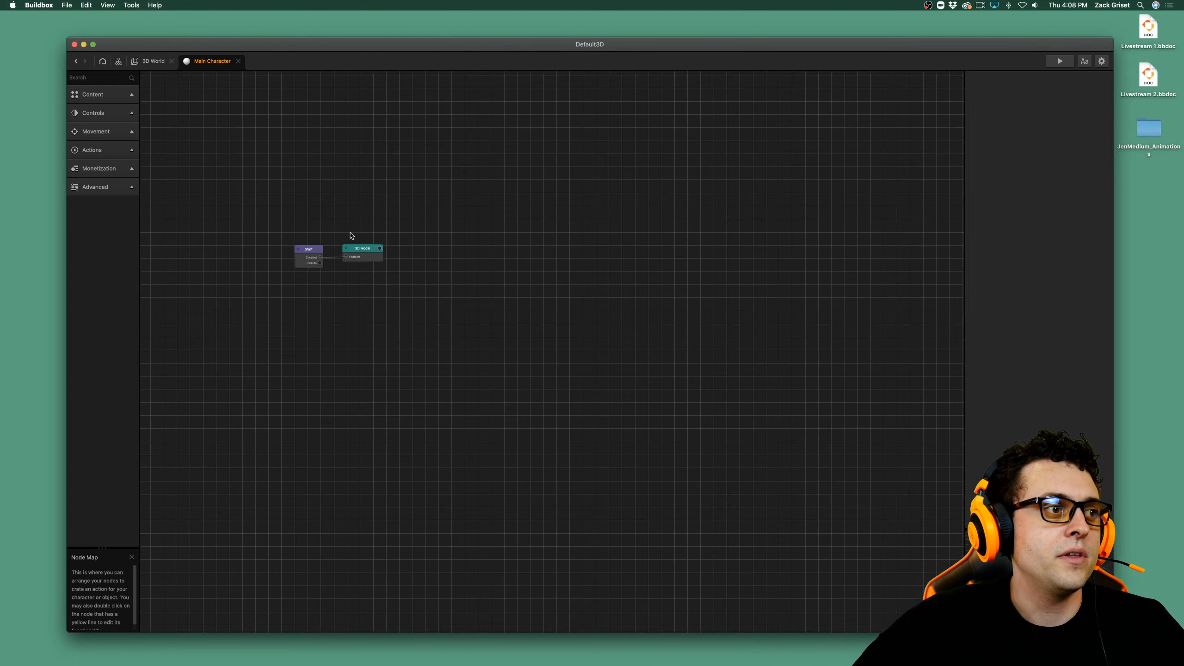
{"action": "left_click_drag", "start_coordinate": [344, 242], "coordinate": [566, 267]}
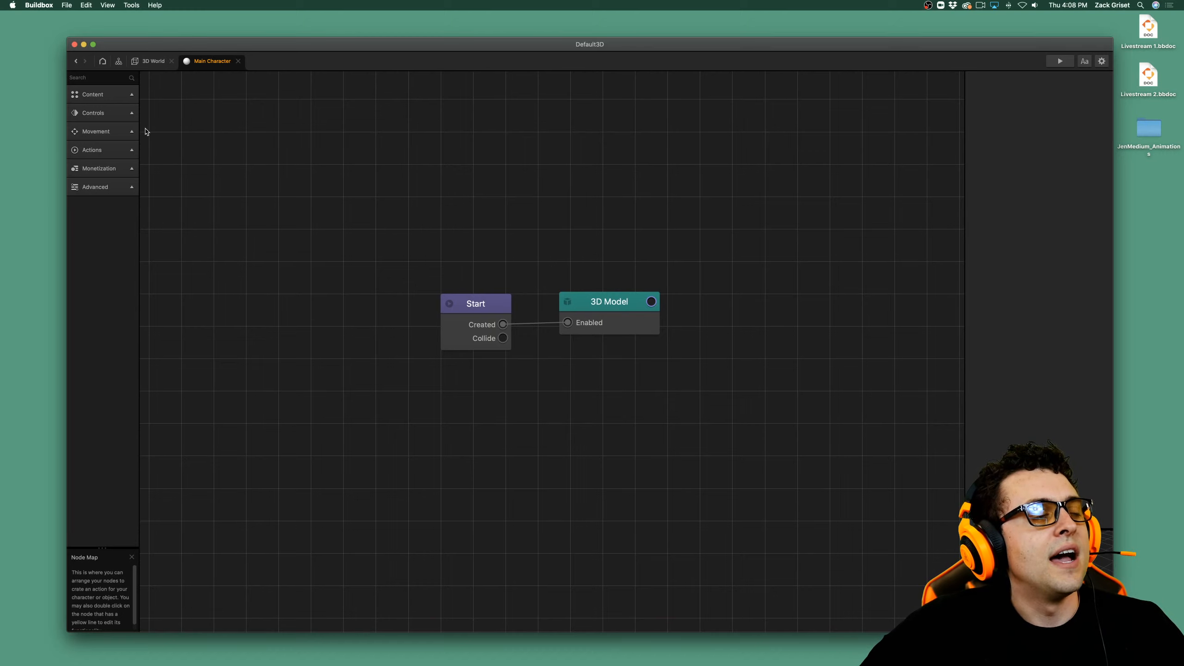
{"action": "mouse_move", "coordinate": [116, 117]}
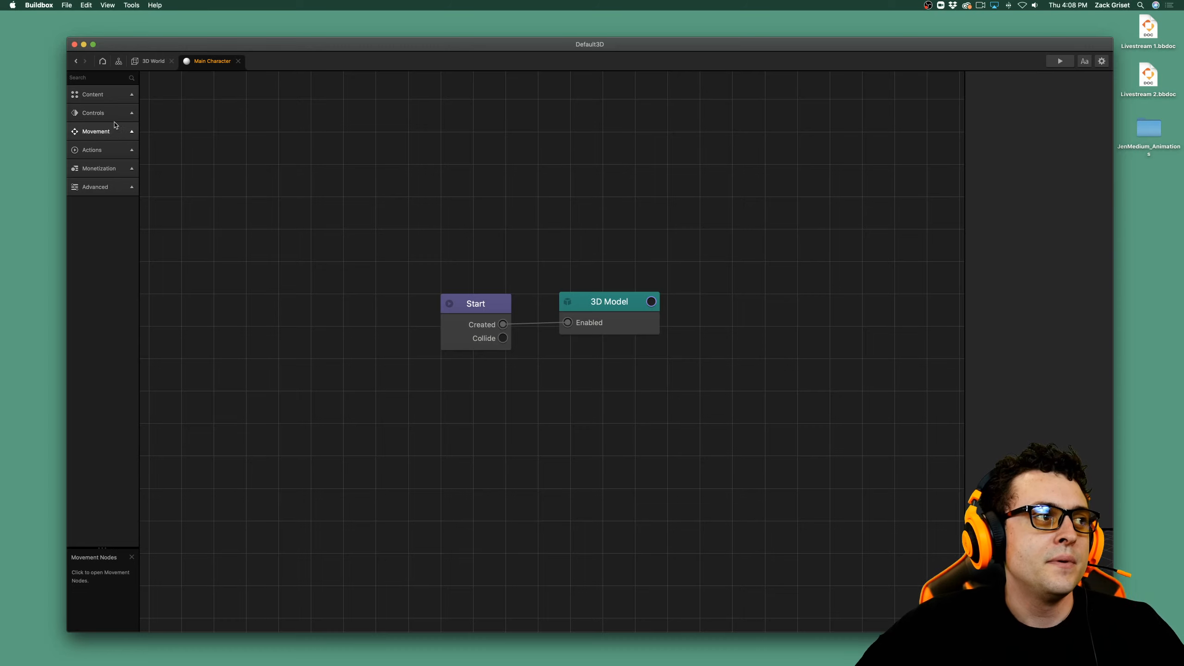
Add a Jump movement node and an If Collide action node below the Main Character's Start and 3D Model nodes.
{"action": "left_click", "coordinate": [116, 131]}
{"action": "left_click_drag", "start_coordinate": [124, 163], "coordinate": [689, 443]}
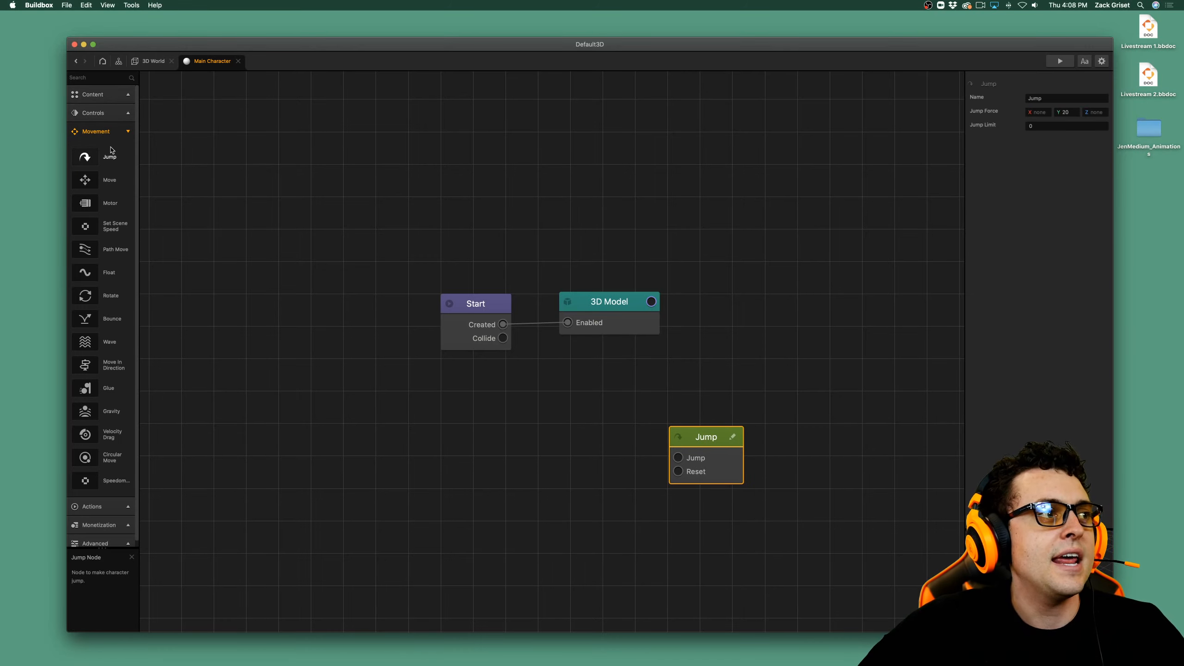
{"action": "left_click", "coordinate": [112, 132]}
{"action": "left_click", "coordinate": [98, 150]}
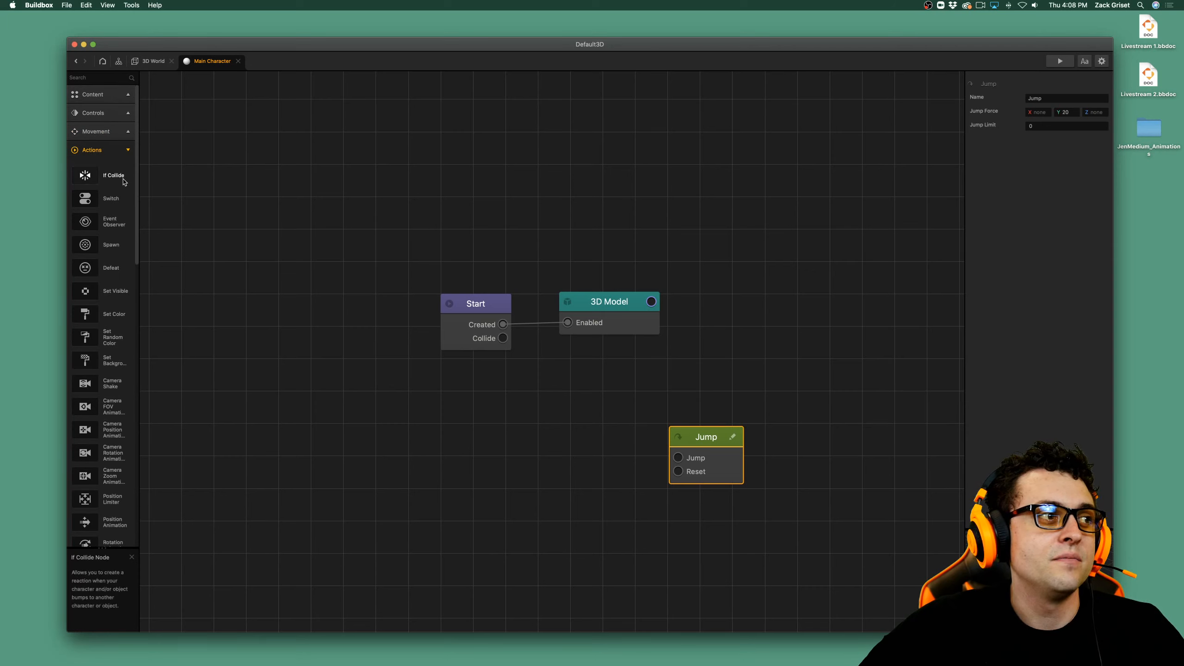
{"action": "left_click_drag", "start_coordinate": [122, 178], "coordinate": [499, 444]}
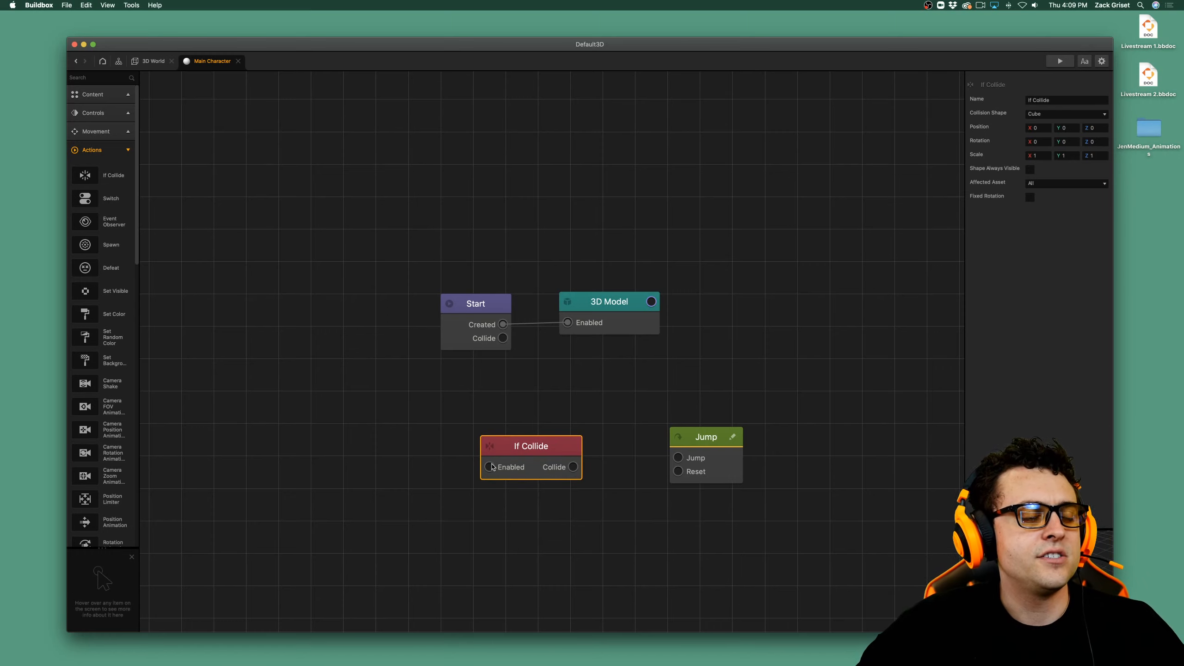
Connect Start's Created output to If Collide's Enabled and its Collide output to Jump, and set If Collide's affected asset to Platform.
{"action": "left_click_drag", "start_coordinate": [503, 325], "coordinate": [489, 467]}
{"action": "left_click", "coordinate": [561, 475]}
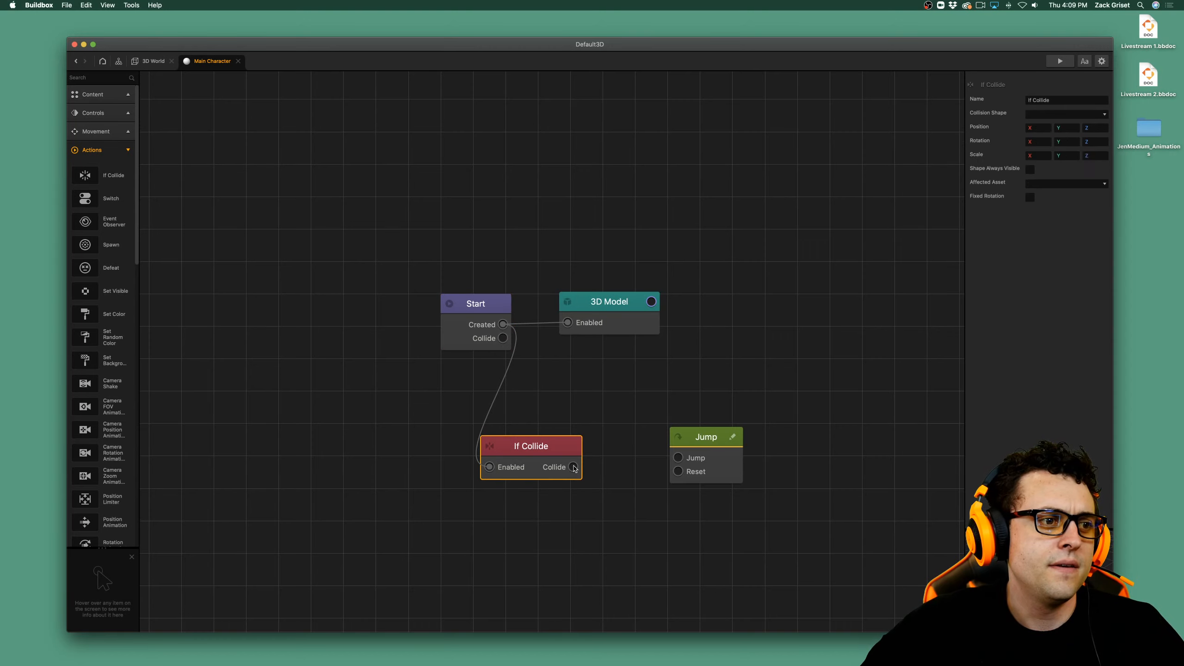
{"action": "left_click_drag", "start_coordinate": [574, 467], "coordinate": [677, 459]}
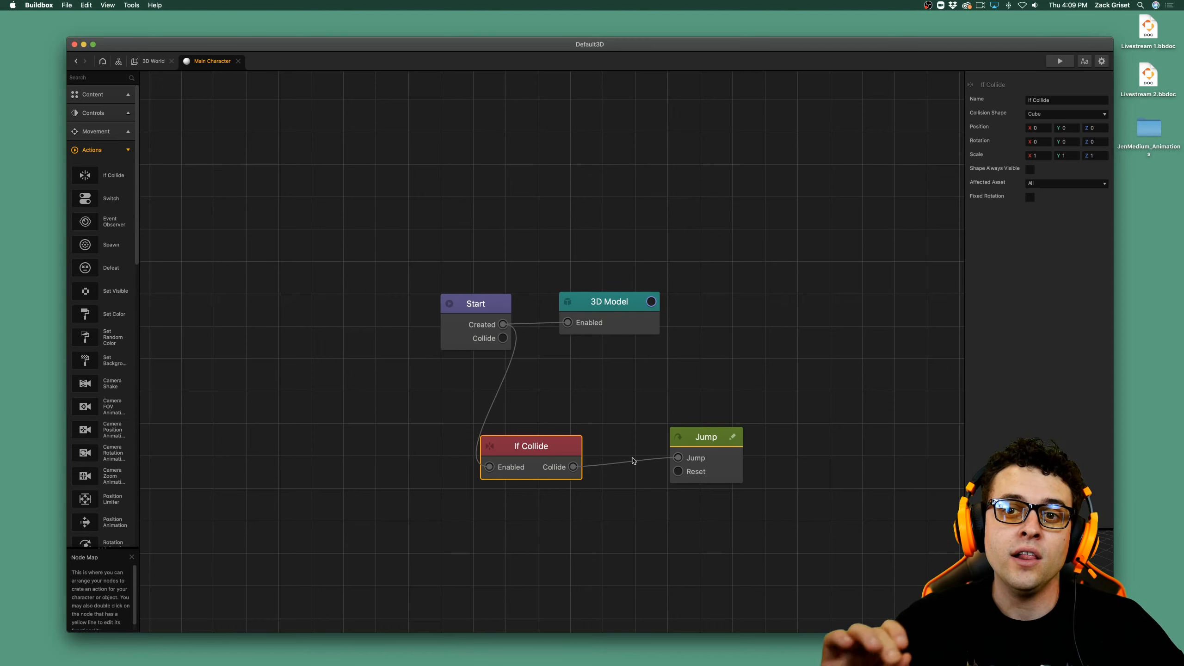
{"action": "left_click", "coordinate": [1074, 186]}
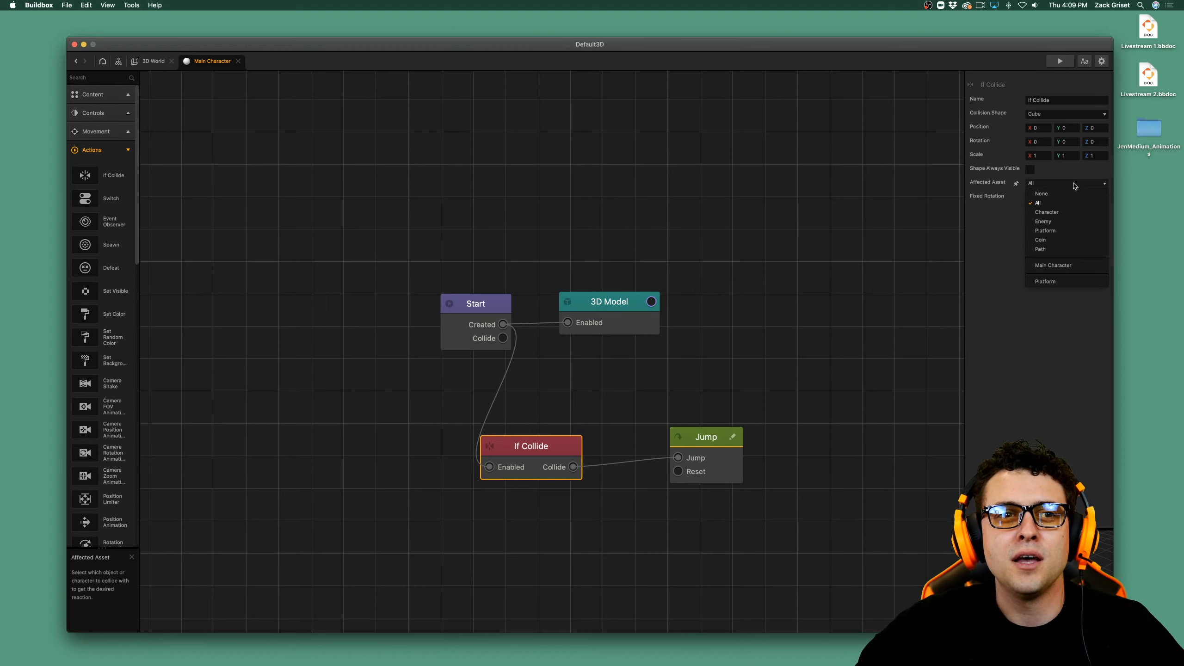
{"action": "left_click", "coordinate": [1064, 234]}
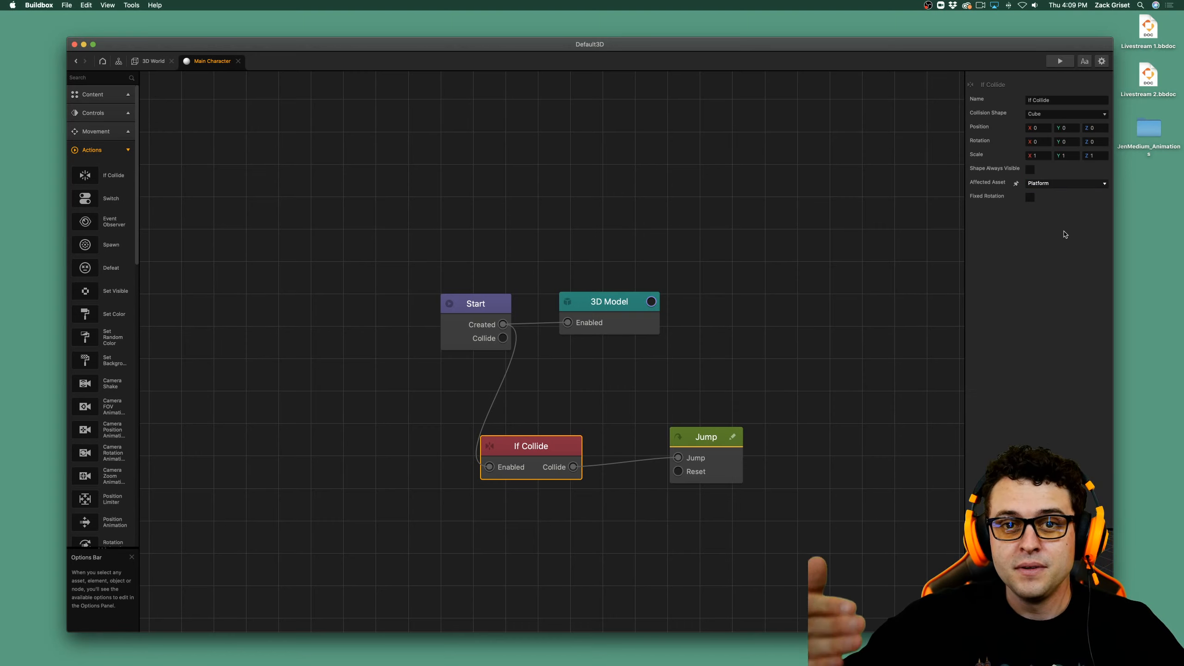
Set the Jump node's Y jump force to 10.
{"action": "left_click", "coordinate": [716, 477]}
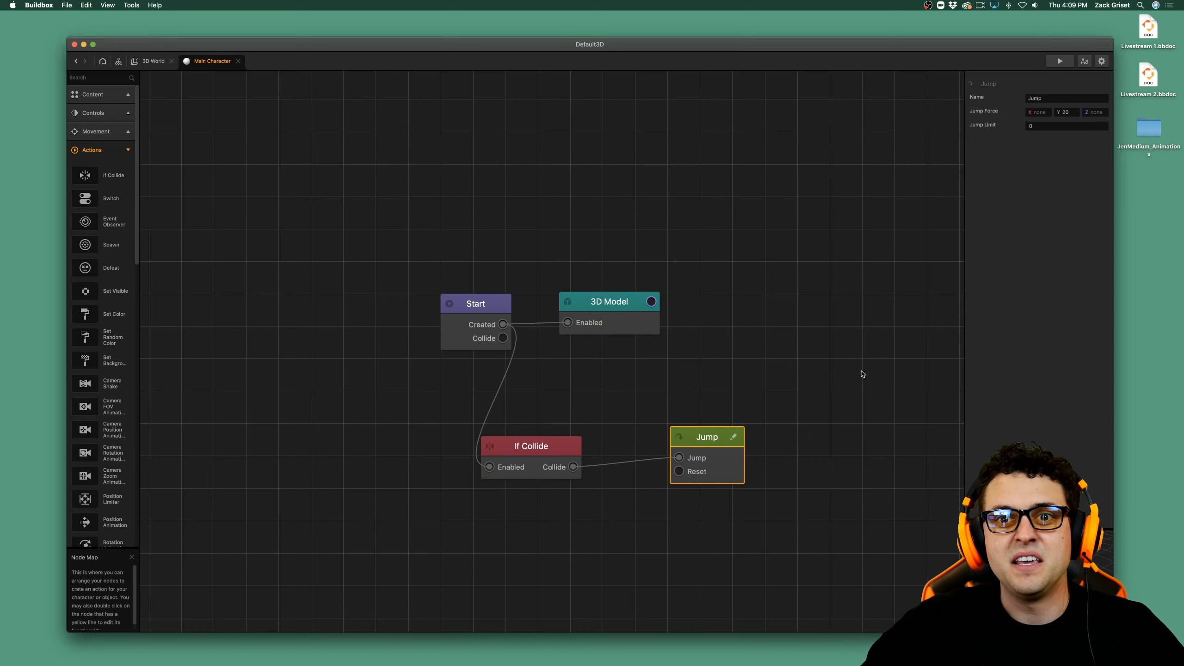
{"action": "left_click", "coordinate": [1072, 112]}
{"action": "type", "text": "20"}
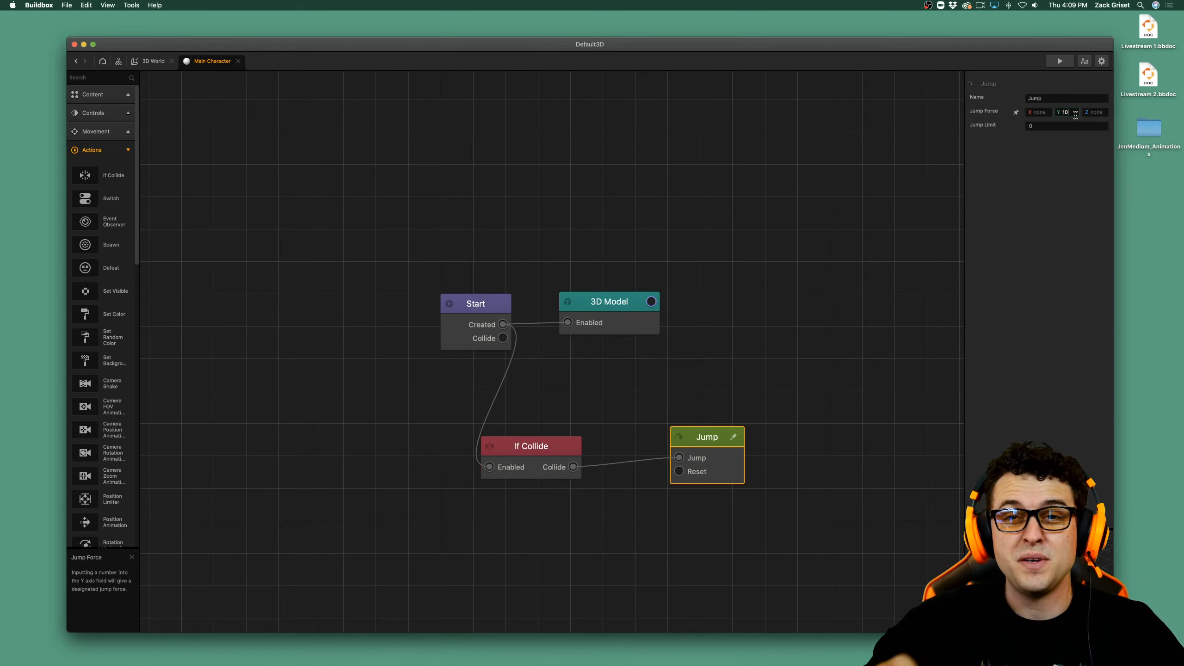
{"action": "left_click", "coordinate": [1078, 160]}
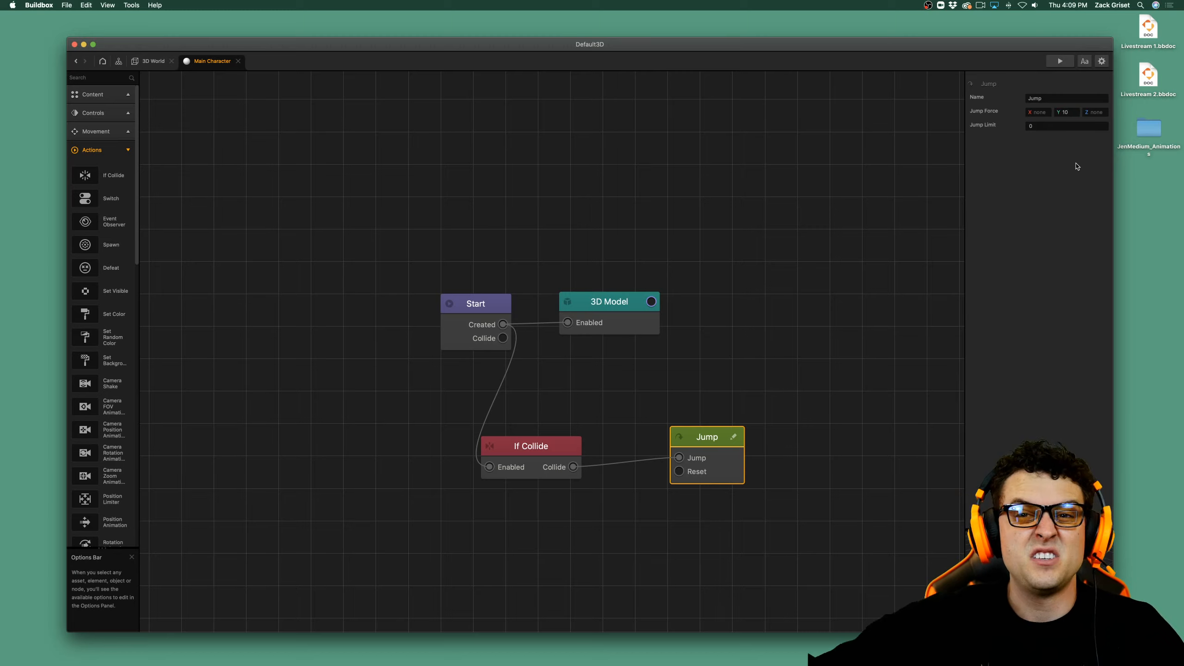
{"action": "mouse_move", "coordinate": [982, 126]}
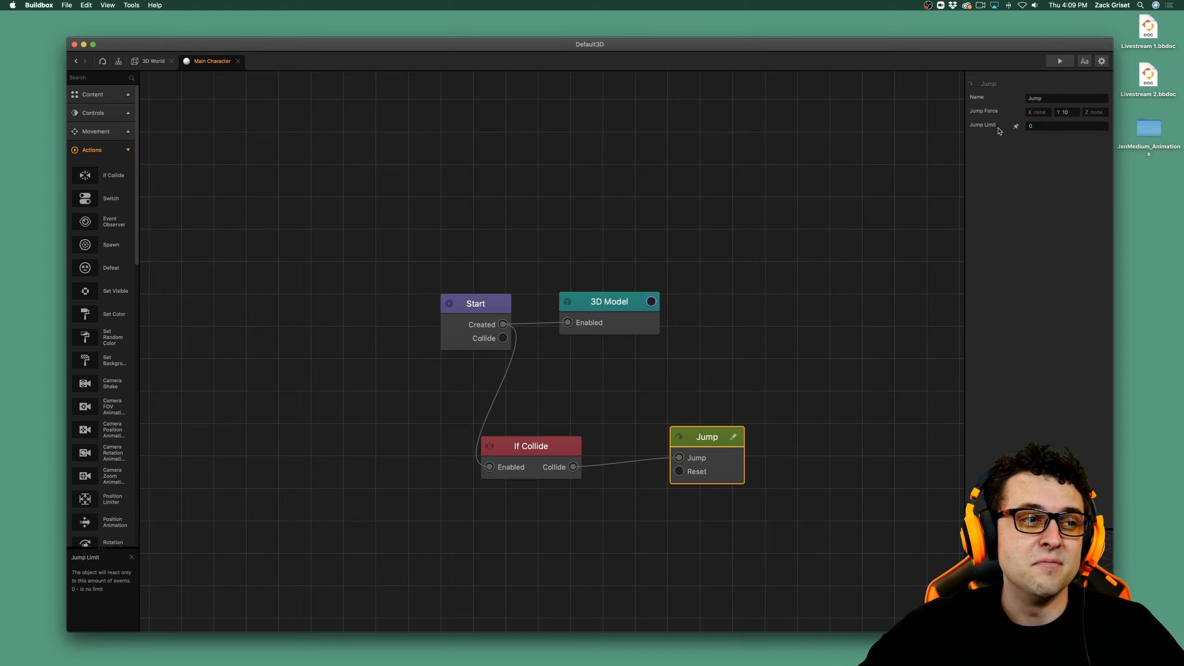
Preview the ball's jump, check the 3D World node's gravity settings in the mind map, and preview the game again.
{"action": "left_click", "coordinate": [1061, 61]}
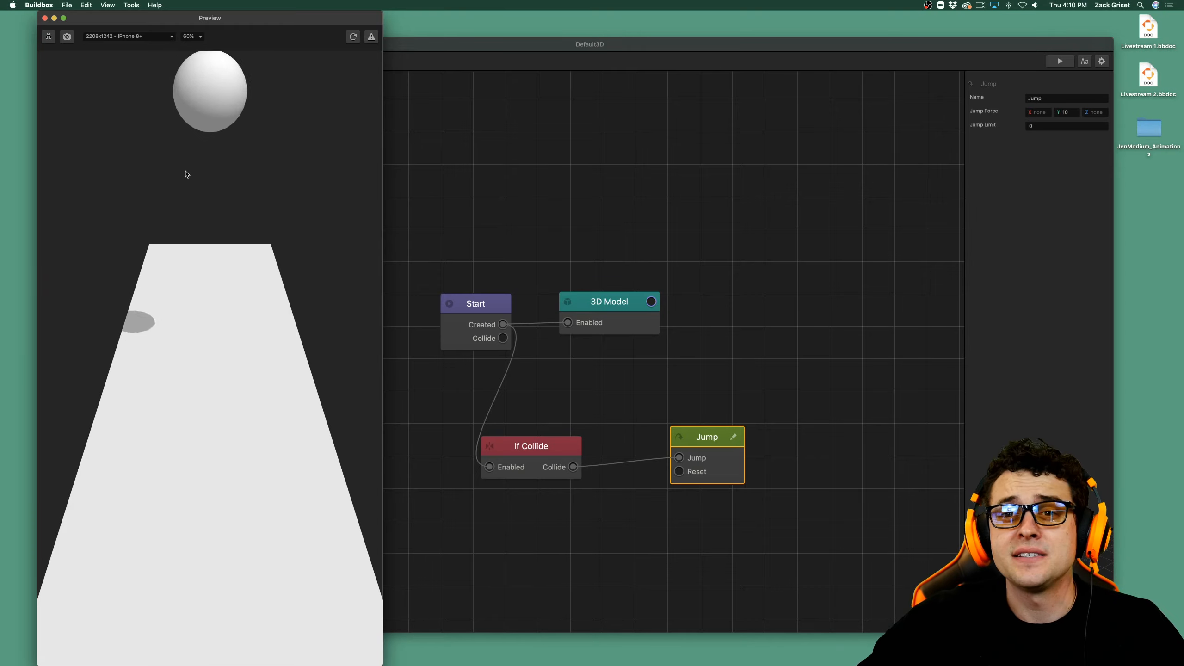
{"action": "left_click", "coordinate": [45, 18]}
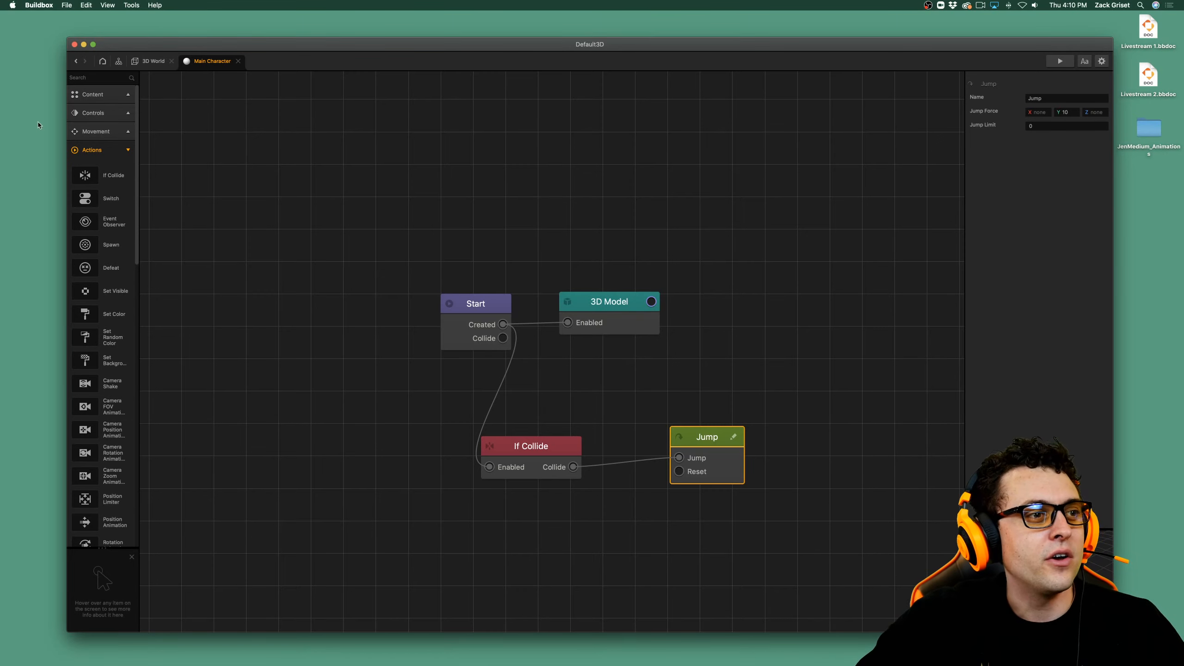
{"action": "left_click", "coordinate": [153, 61]}
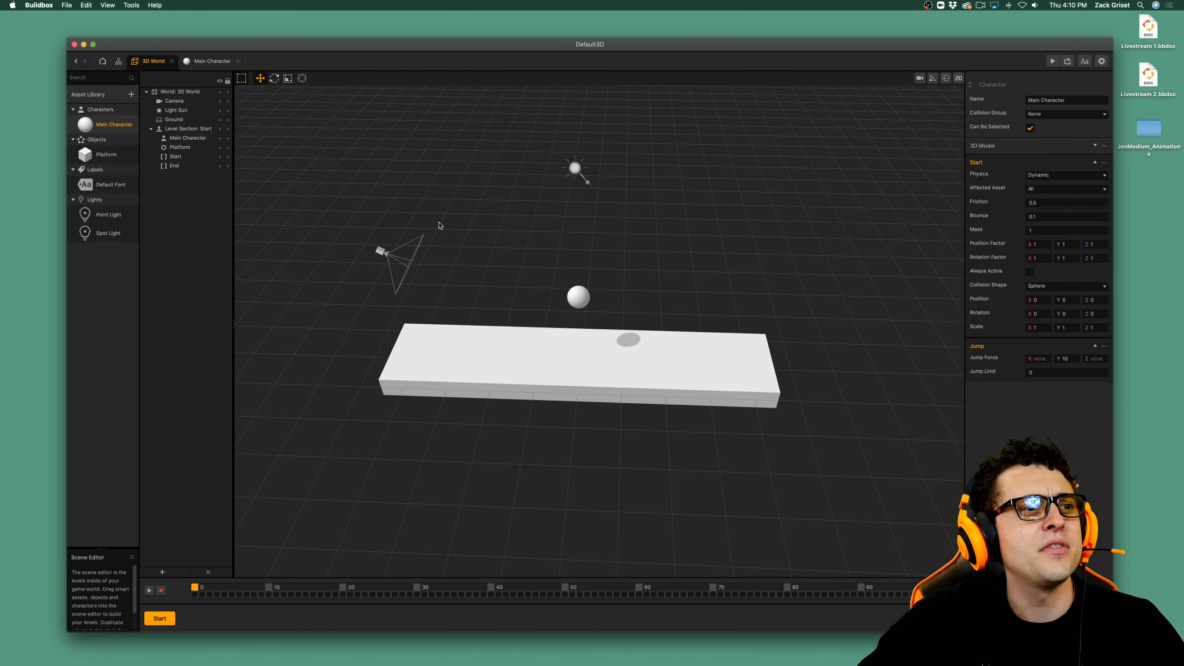
{"action": "left_click", "coordinate": [118, 61]}
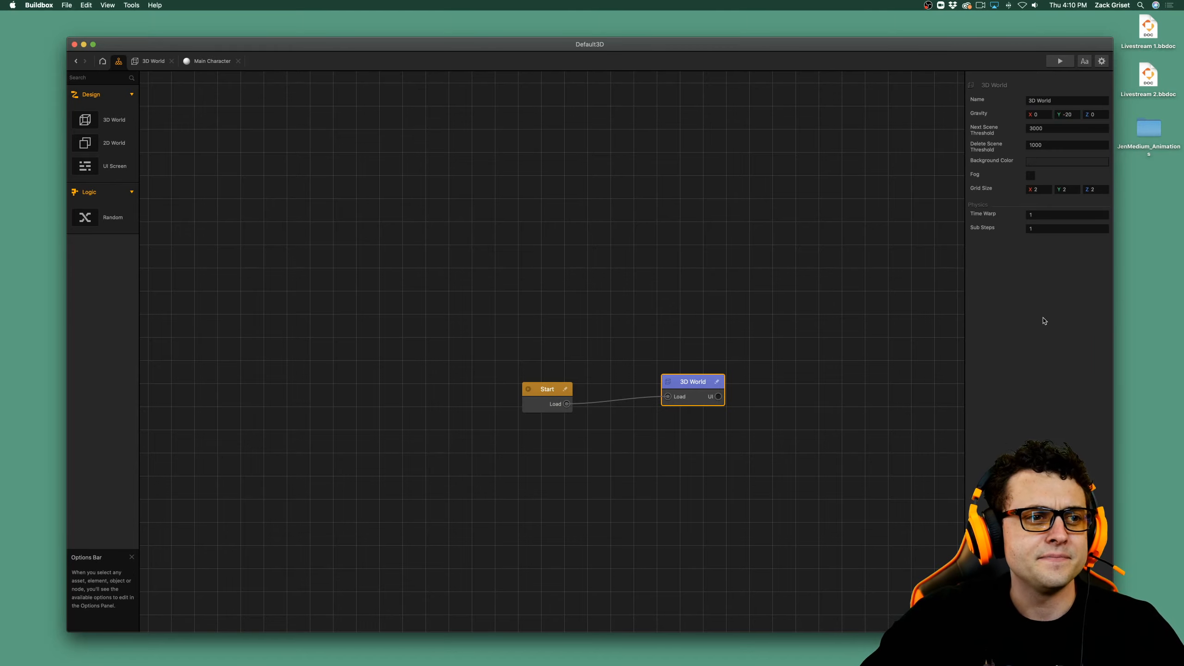
{"action": "left_click", "coordinate": [1060, 62]}
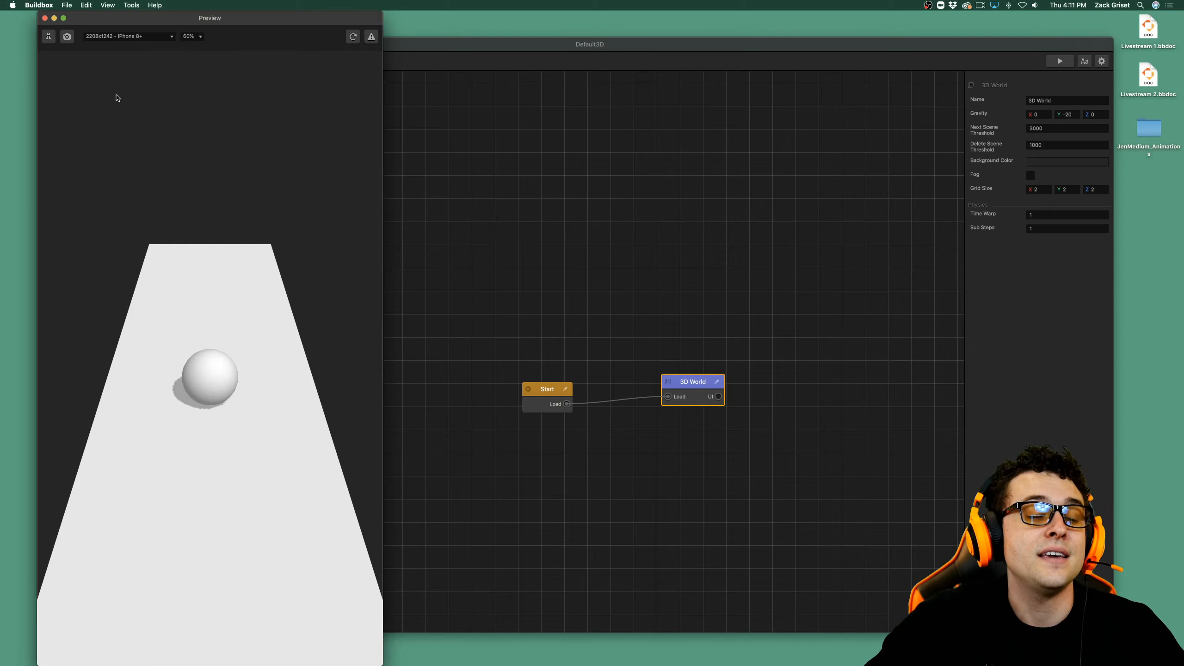
{"action": "left_click", "coordinate": [45, 18]}
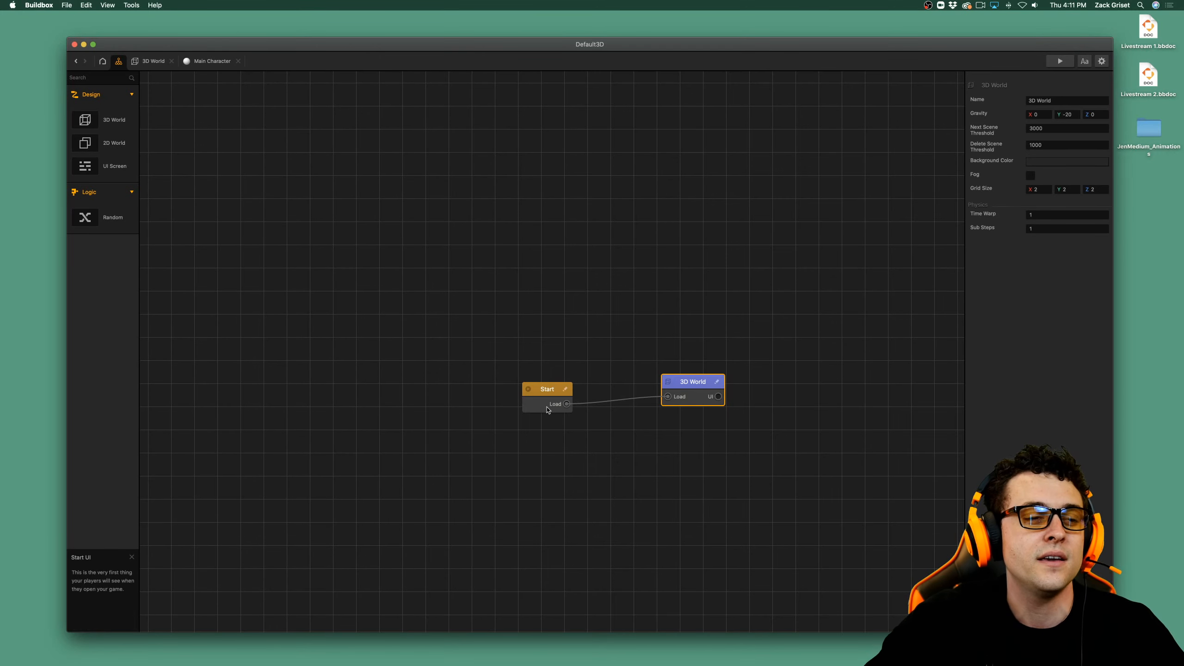
Reopen the Main Character's node map from the 3D World and set the Jump node's Y jump force to 15.
{"action": "double_click", "coordinate": [687, 399]}
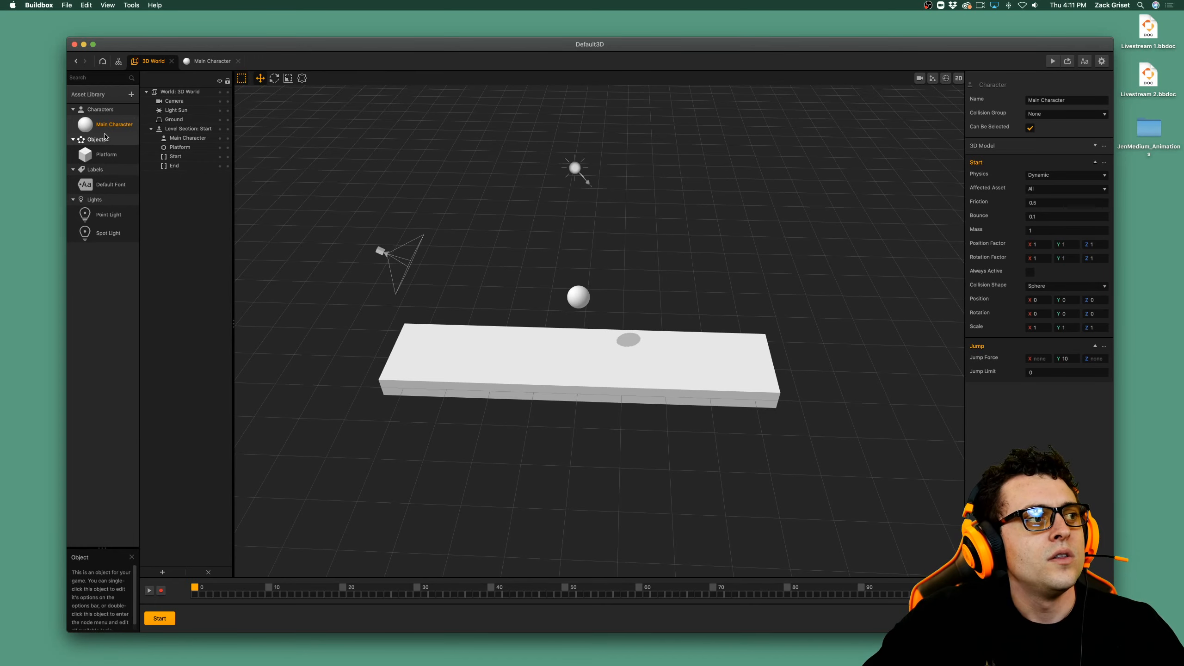
{"action": "double_click", "coordinate": [112, 124]}
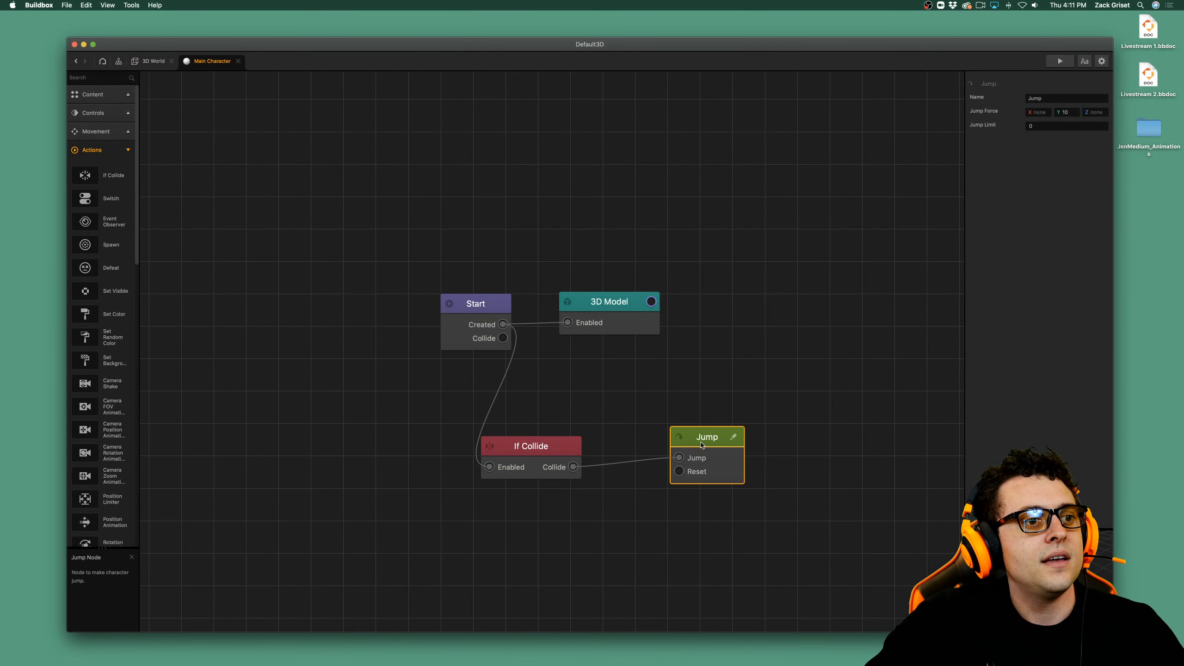
{"action": "left_click", "coordinate": [1070, 113]}
{"action": "key", "text": "BackSpace"}
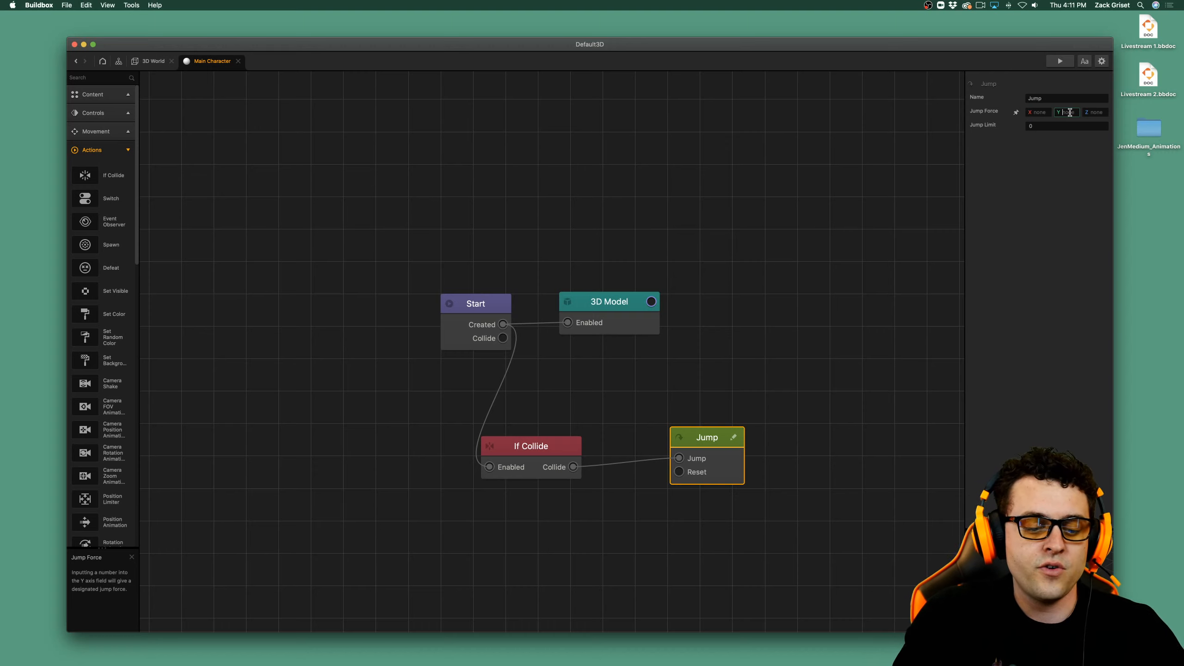
{"action": "type", "text": "15"}
{"action": "key", "text": "Tab"}
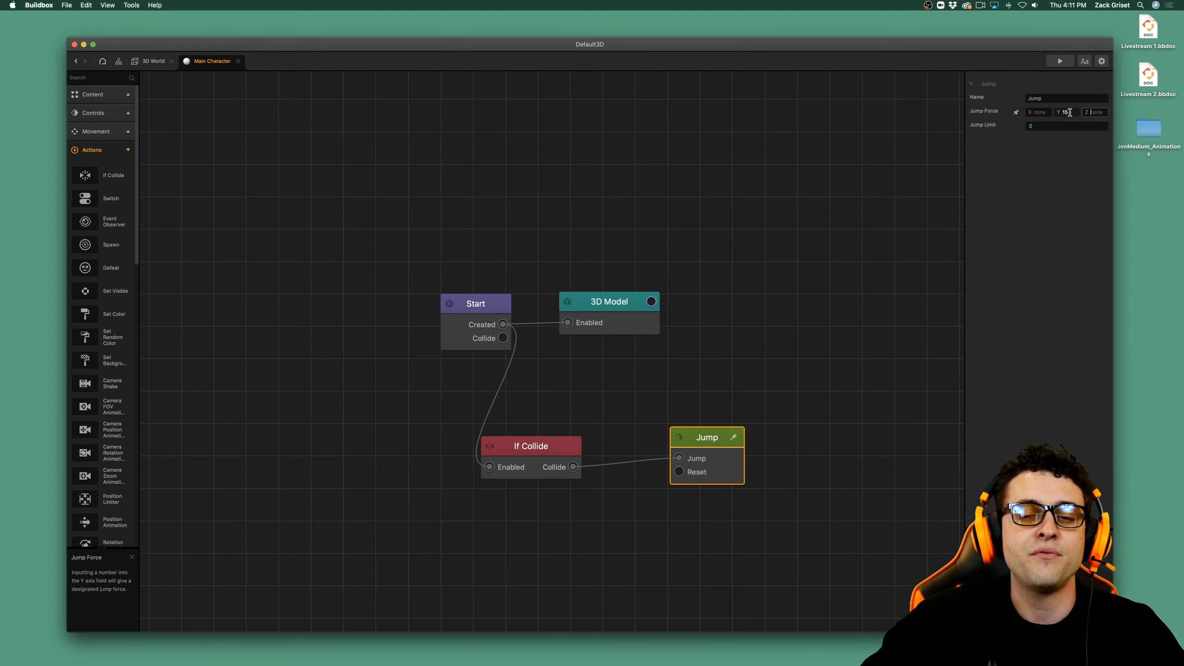
{"action": "left_click", "coordinate": [1083, 227]}
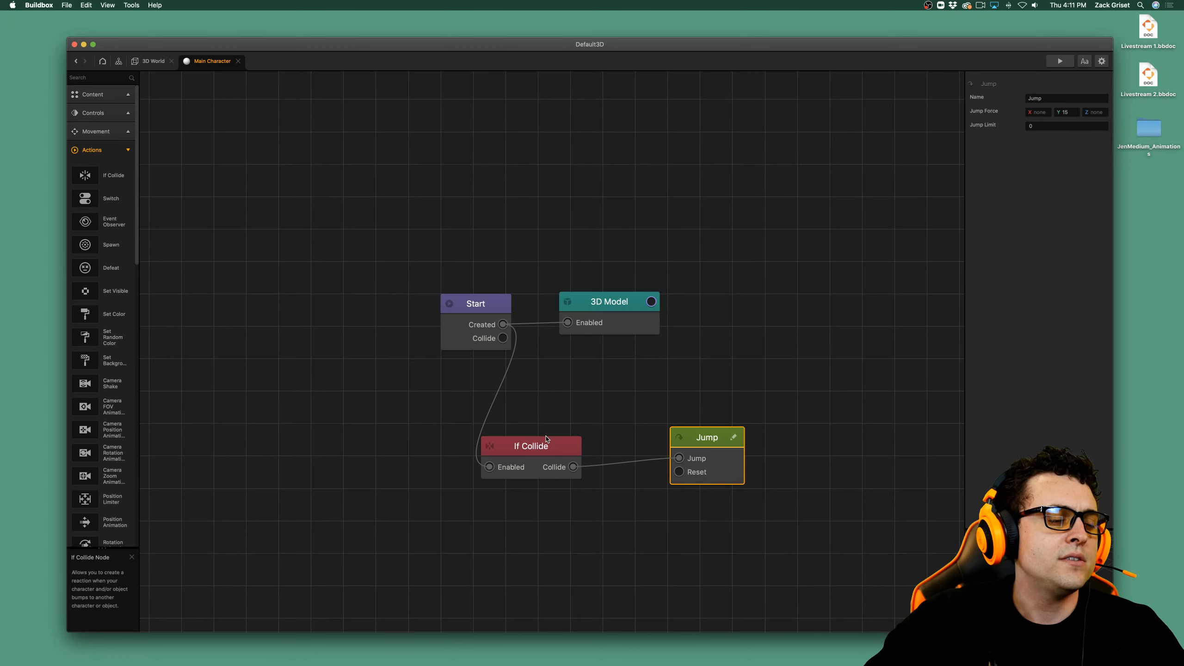
Turn on the display of collision shapes in the 3D World scene and examine those of the Main Character sphere.
{"action": "left_click", "coordinate": [154, 61]}
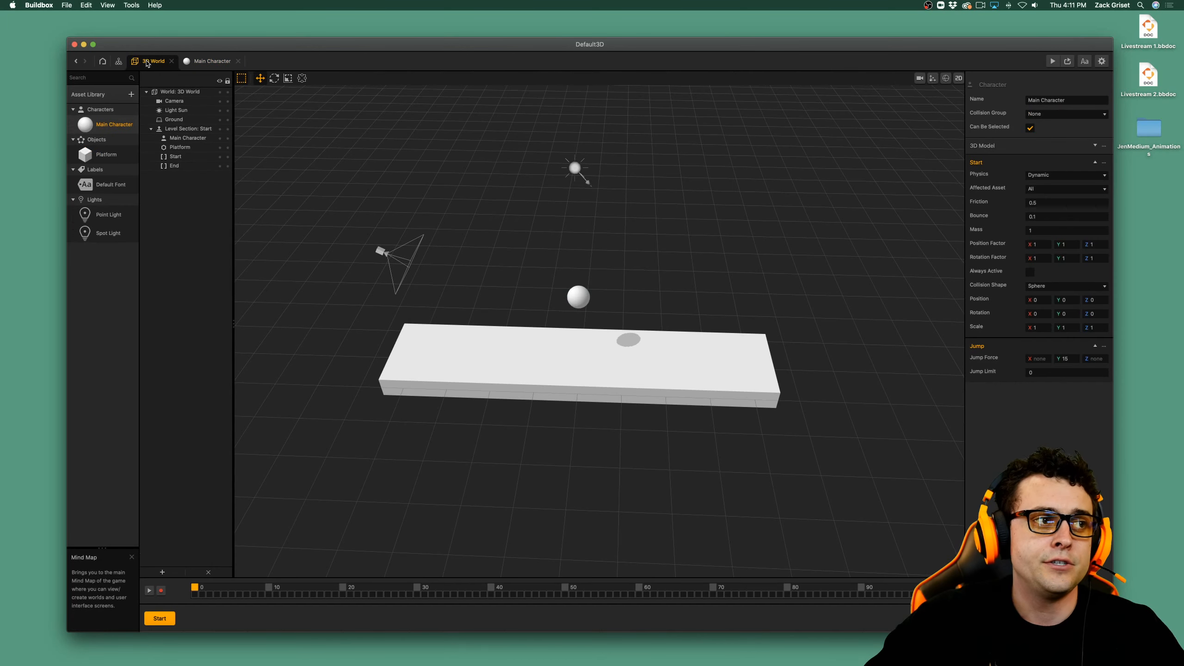
{"action": "left_click", "coordinate": [577, 296]}
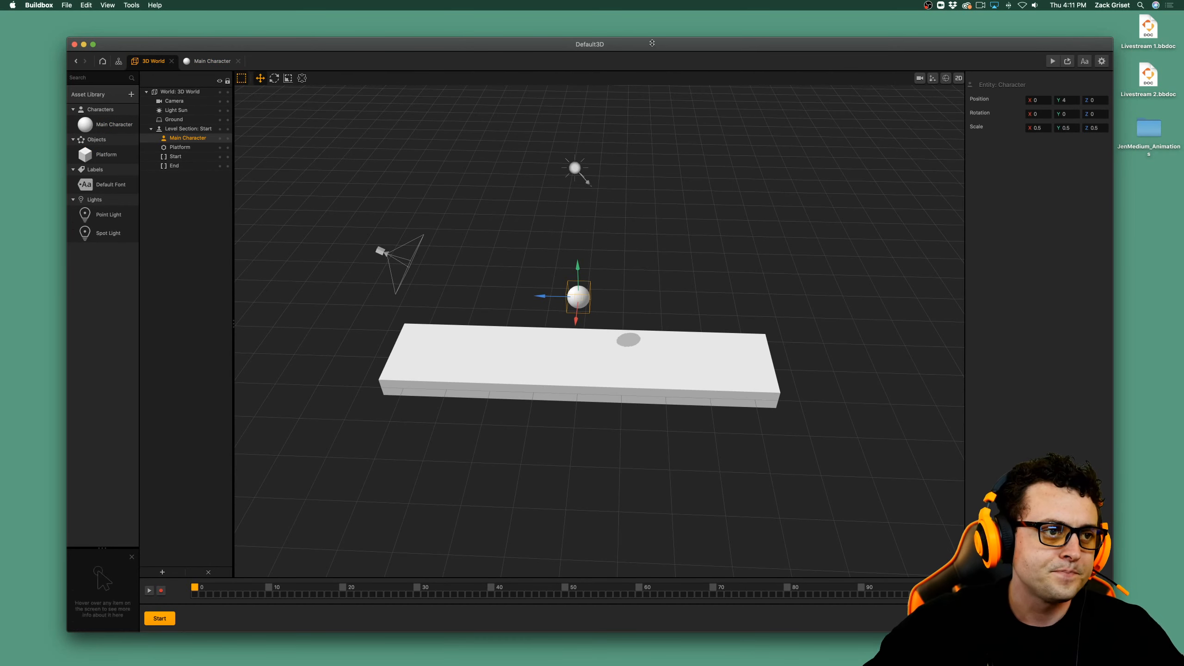
{"action": "scroll", "coordinate": [502, 329], "scroll_direction": "up", "scroll_amount": 8}
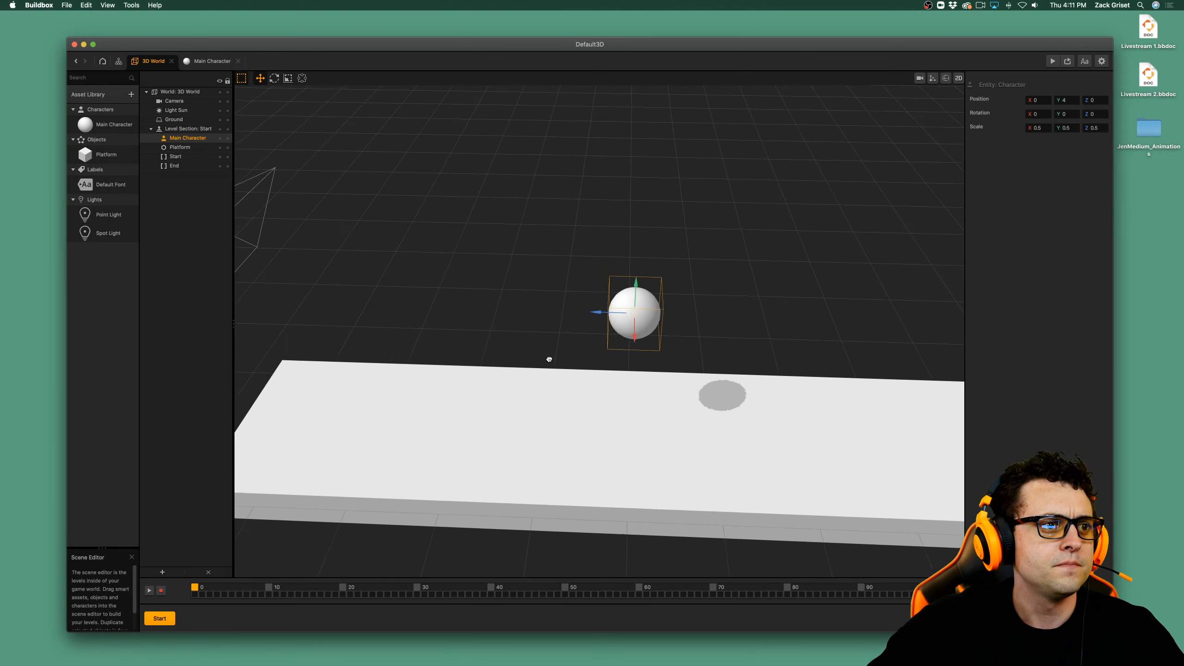
{"action": "scroll", "coordinate": [618, 338], "scroll_direction": "down", "scroll_amount": 2}
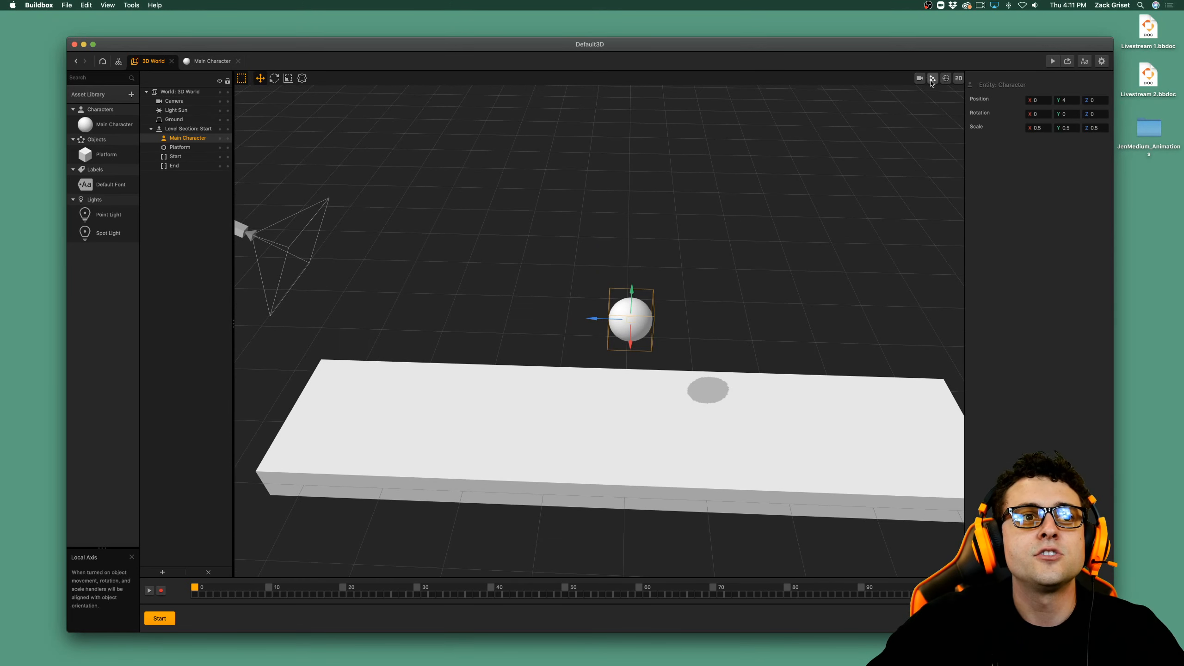
{"action": "left_click", "coordinate": [945, 78]}
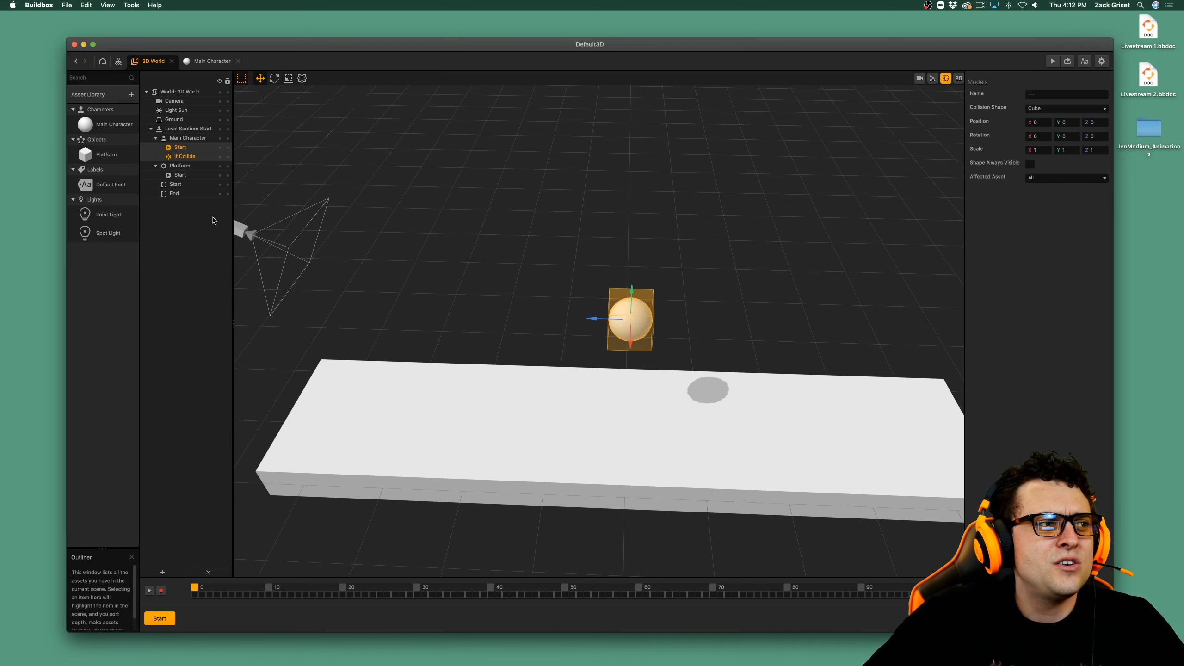
{"action": "left_click", "coordinate": [198, 139]}
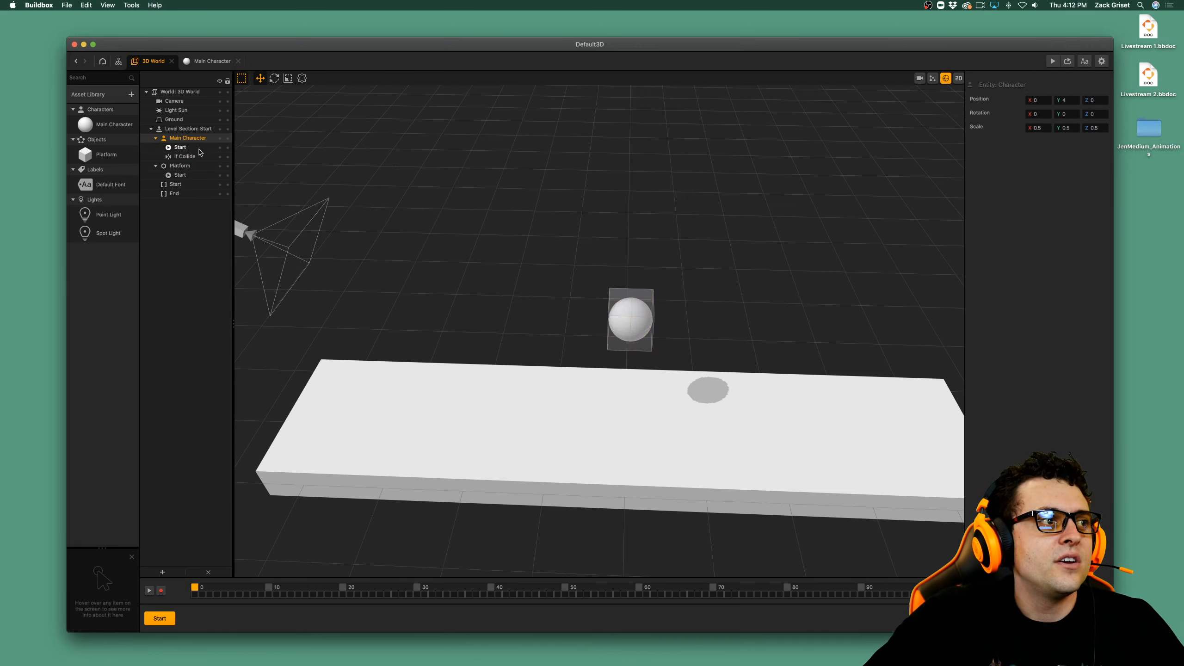
{"action": "right_click", "coordinate": [114, 124]}
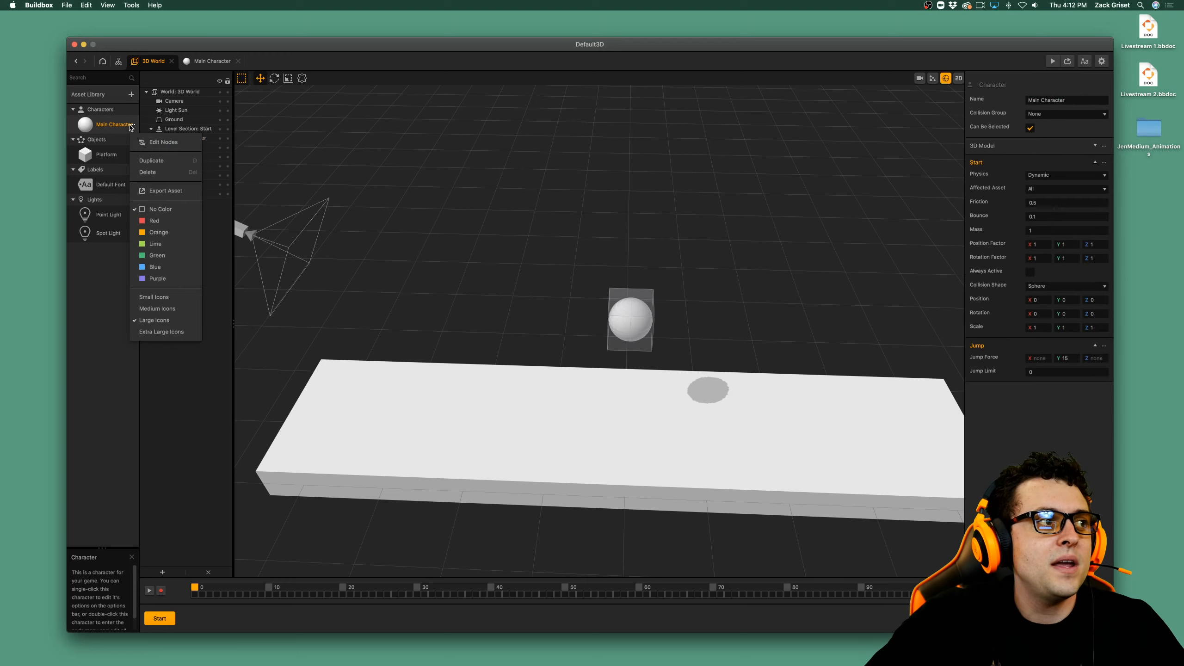
{"action": "left_click", "coordinate": [107, 272]}
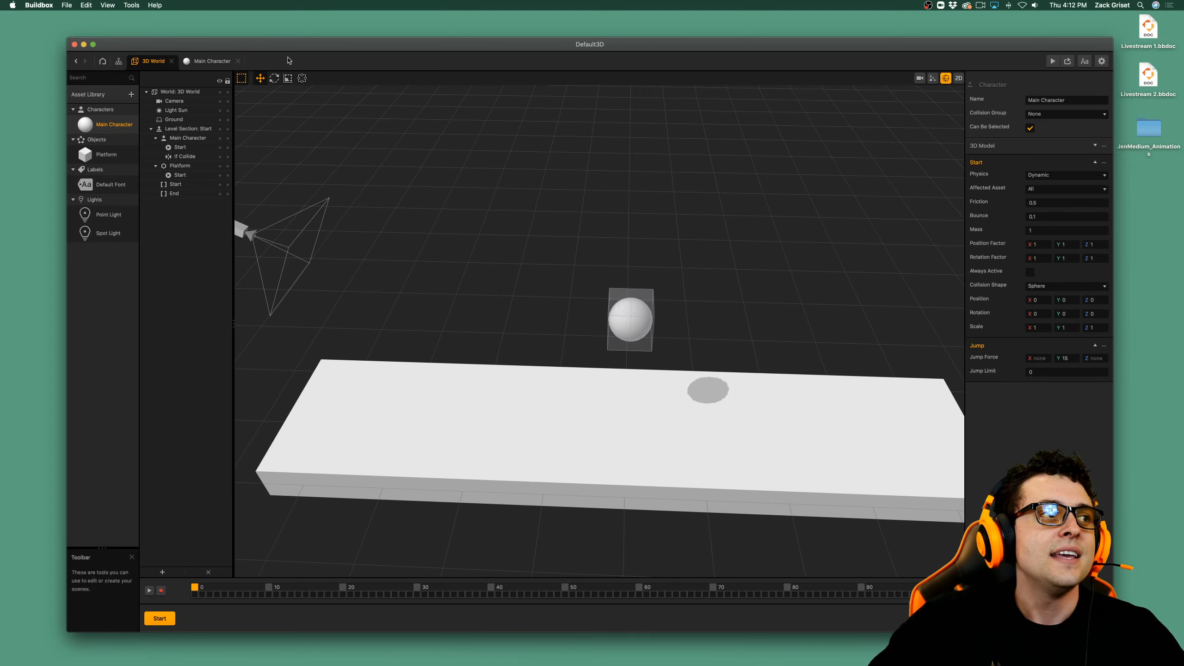
Set the Main Character's If Collide collision shape to Sphere and return to the 3D World scene.
{"action": "left_click", "coordinate": [187, 60]}
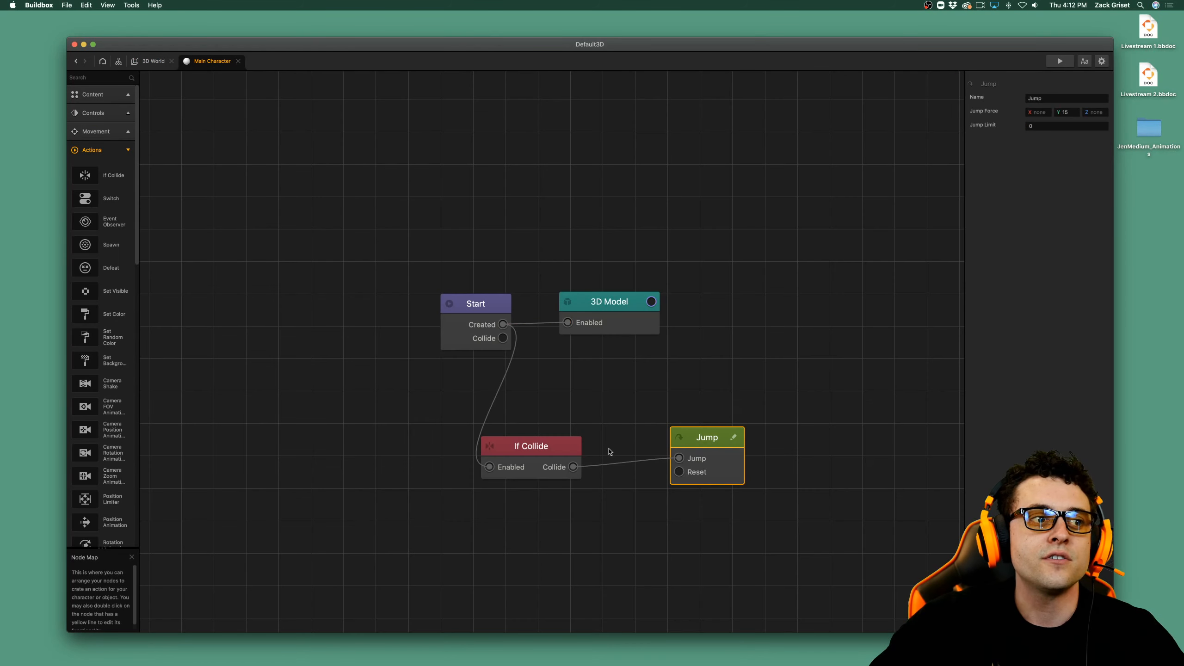
{"action": "left_click", "coordinate": [541, 455]}
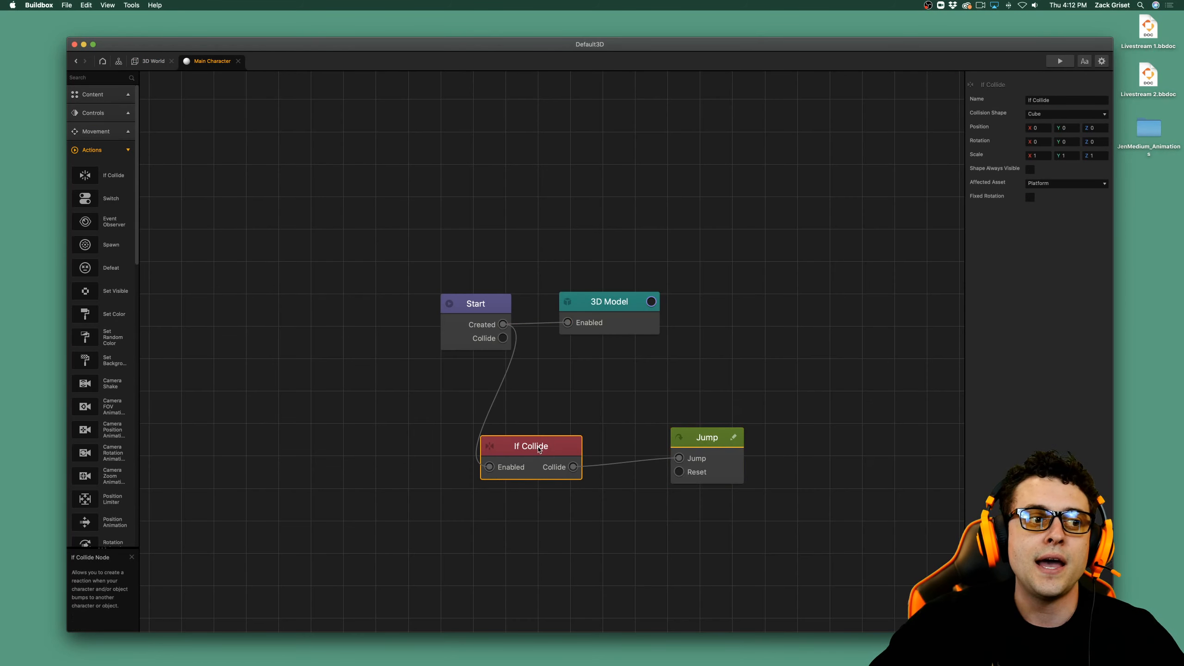
{"action": "left_click", "coordinate": [1058, 115]}
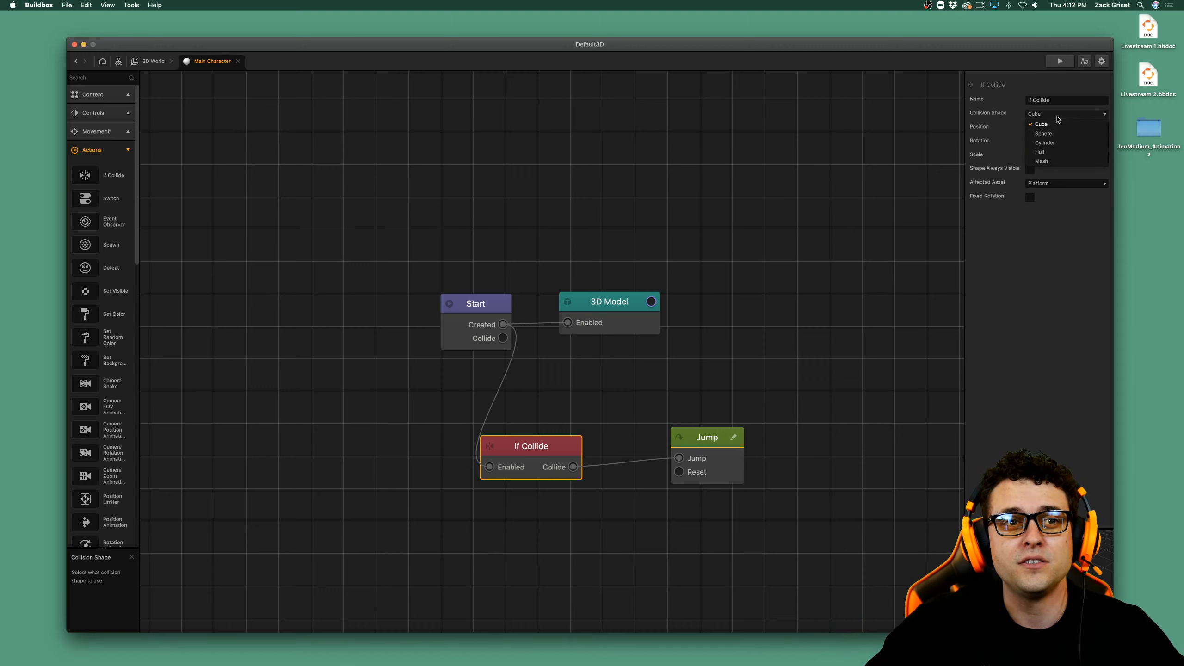
{"action": "left_click", "coordinate": [1044, 133]}
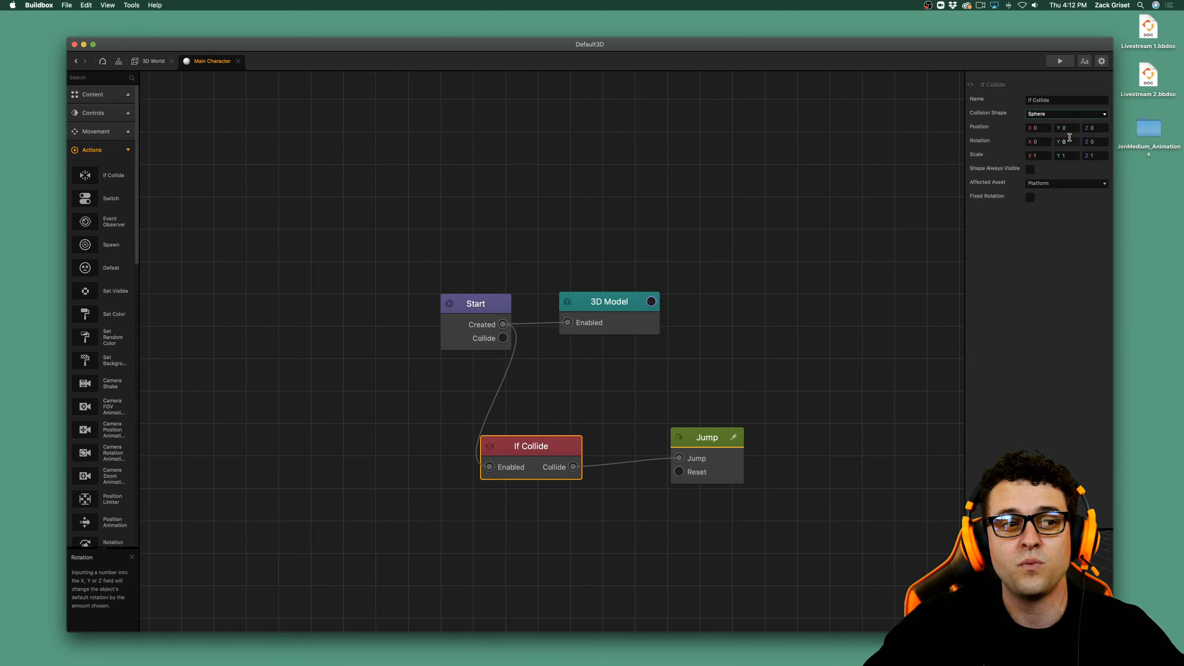
{"action": "left_click", "coordinate": [154, 61]}
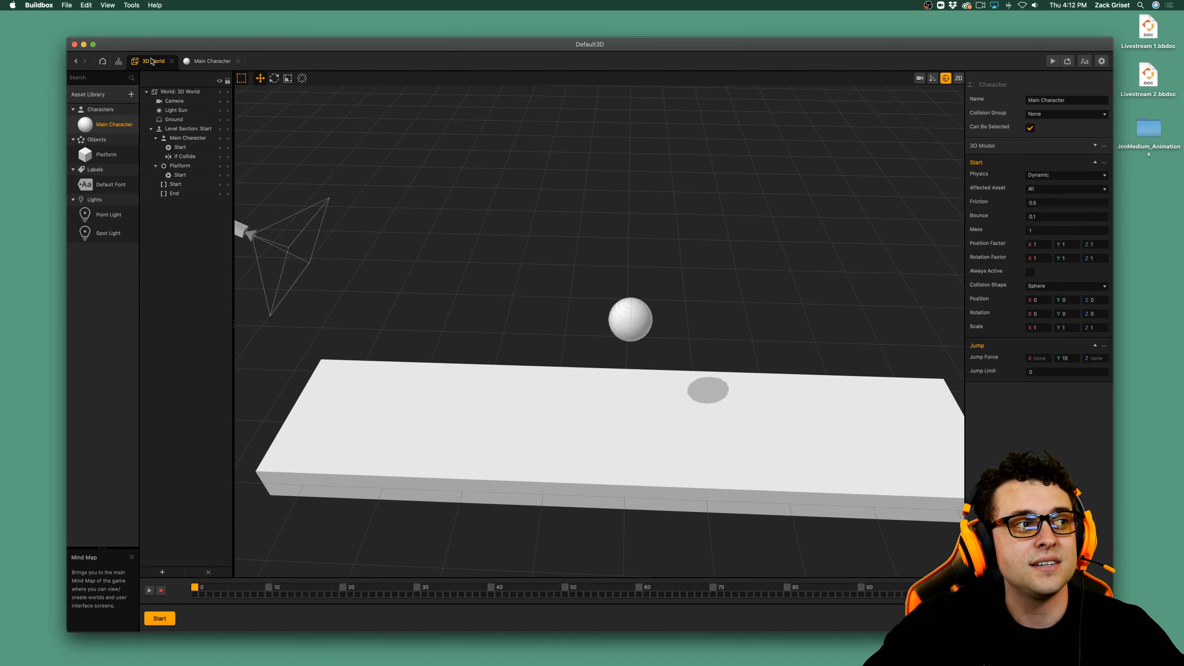
Scale the Main Character's Start collision sphere down uniformly to about 0.943 on all axes in the 3D World scene.
{"action": "scroll", "coordinate": [655, 323], "scroll_direction": "up", "scroll_amount": 3}
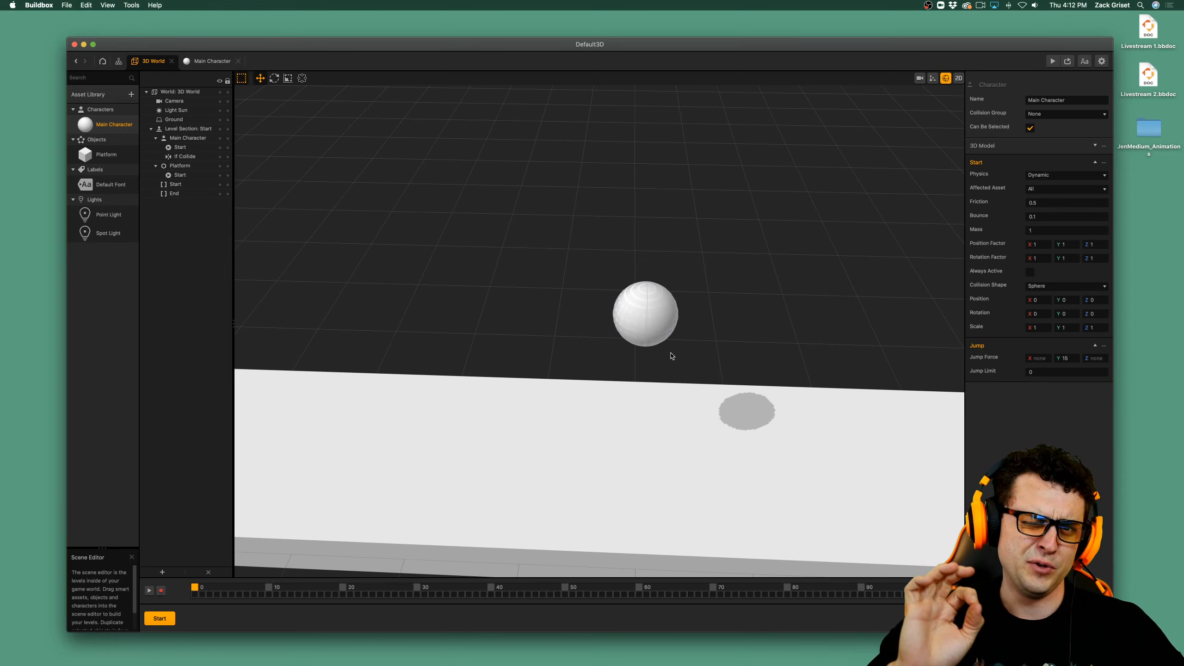
{"action": "left_click", "coordinate": [192, 157]}
{"action": "left_click", "coordinate": [193, 149]}
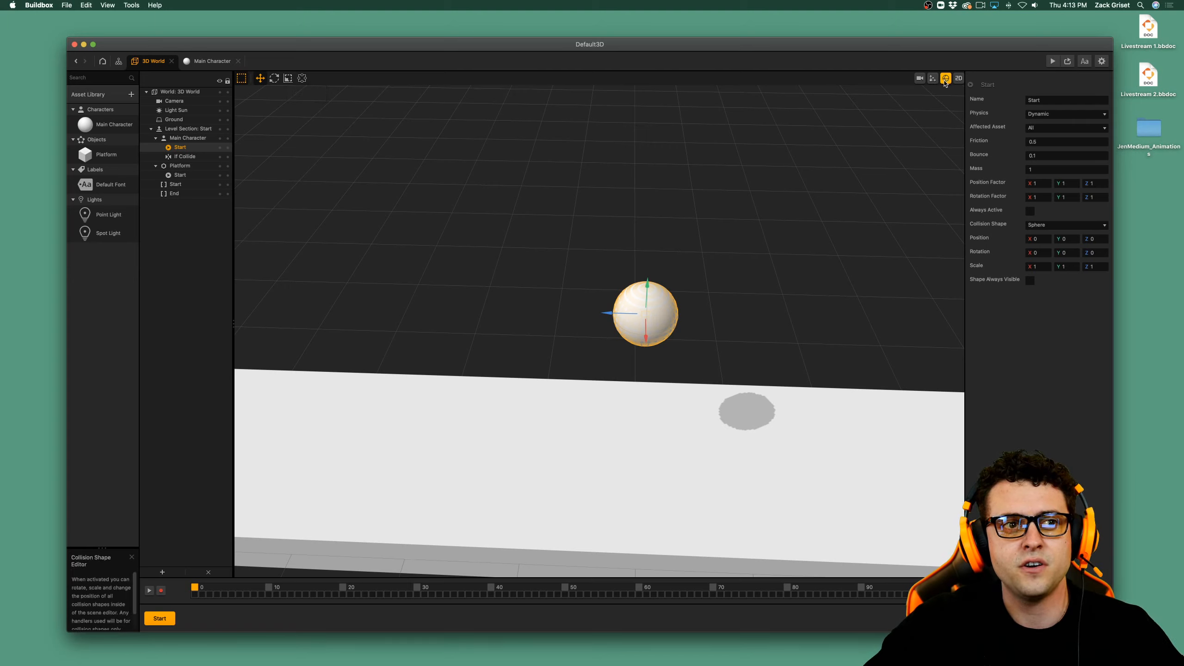
{"action": "left_click", "coordinate": [289, 77]}
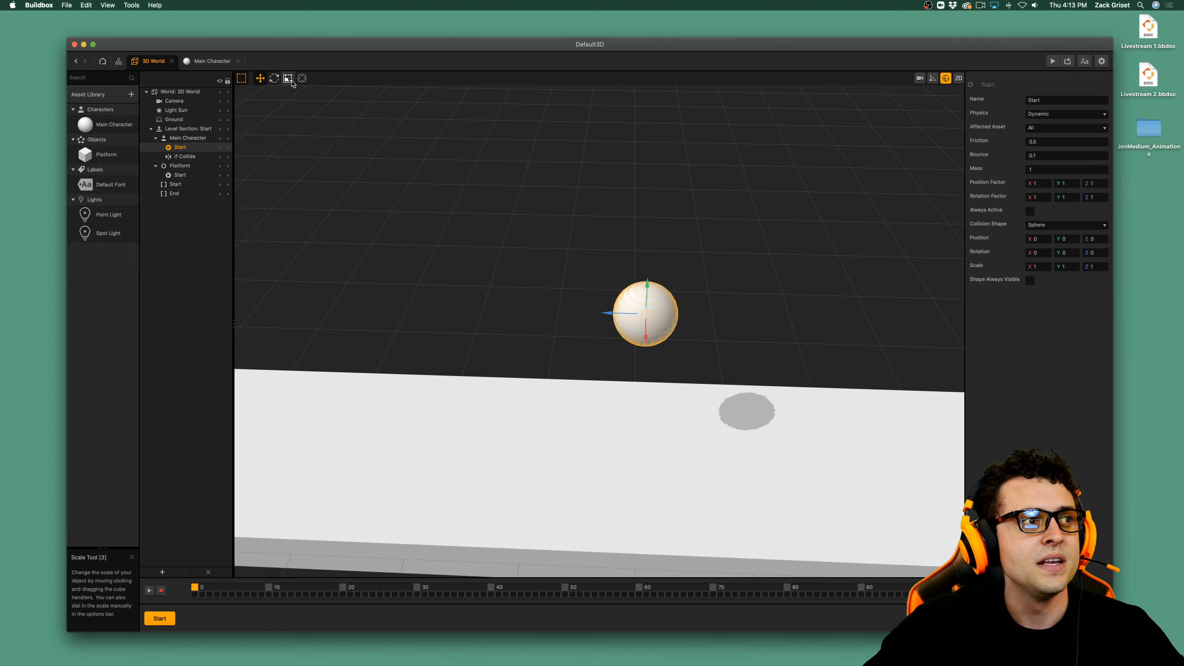
{"action": "scroll", "coordinate": [687, 328], "scroll_direction": "up", "scroll_amount": 5}
{"action": "middle_click_drag", "start_coordinate": [691, 362], "coordinate": [641, 345]}
{"action": "scroll", "coordinate": [616, 340], "scroll_direction": "up", "scroll_amount": 5}
{"action": "scroll", "coordinate": [641, 345], "scroll_direction": "down", "scroll_amount": 3}
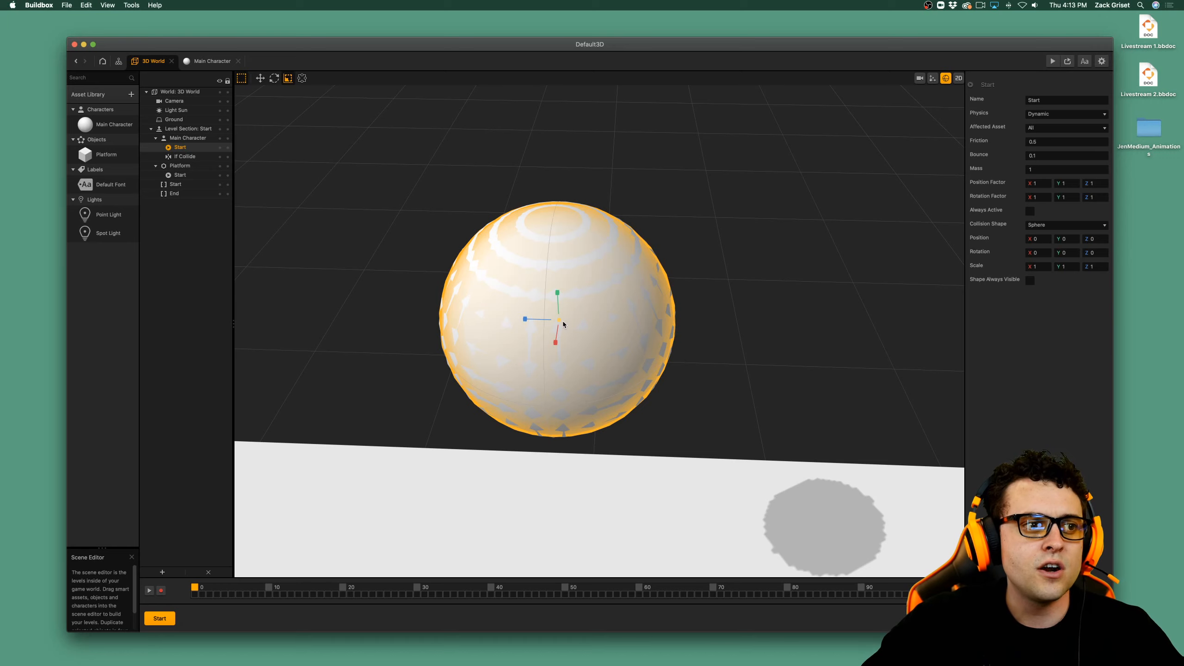
{"action": "left_click_drag", "start_coordinate": [563, 324], "coordinate": [559, 323]}
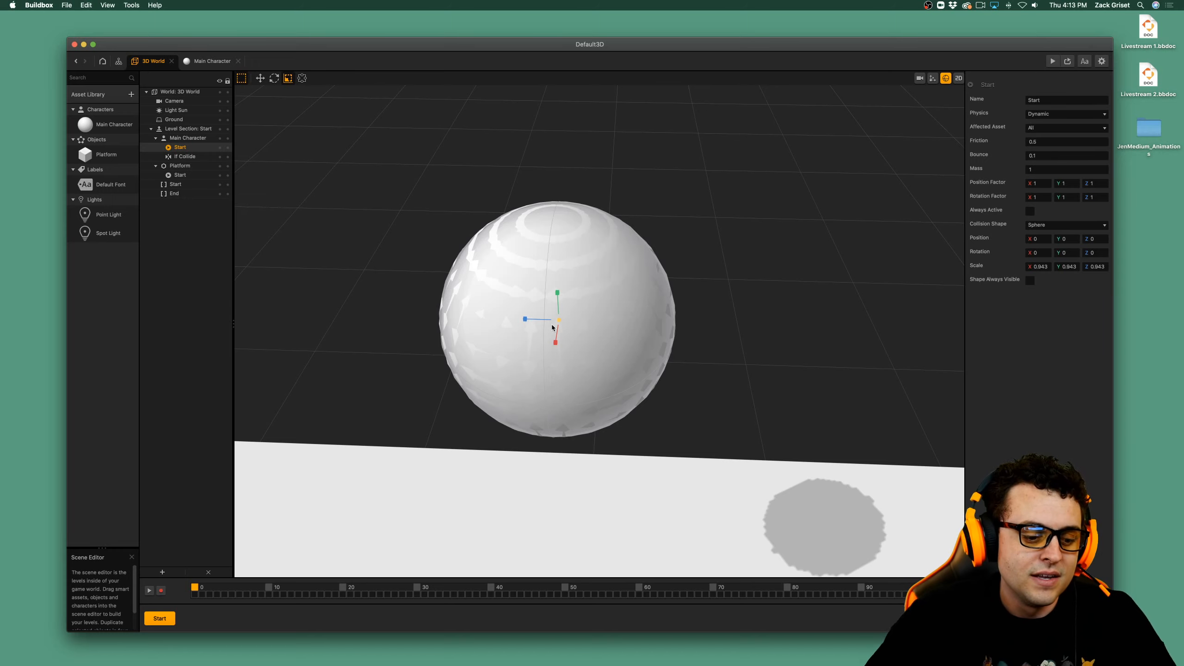
Save the project to the Desktop as "Phases BBDOC".
{"action": "key", "text": "super+s"}
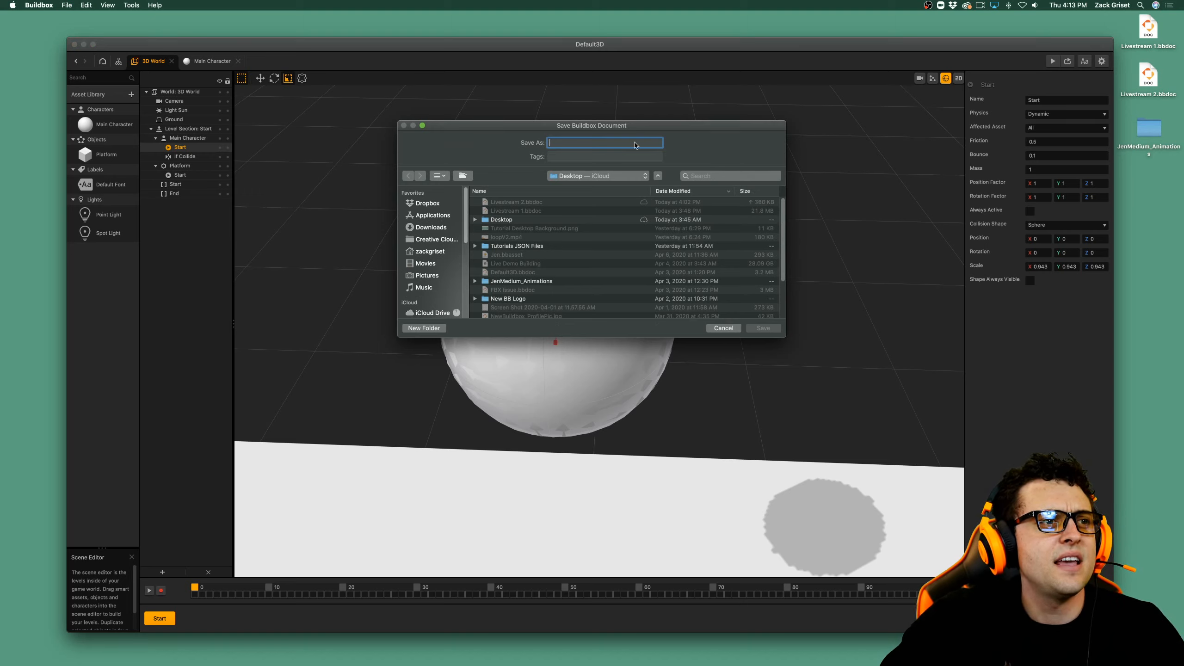
{"action": "type", "text": "Phase"}
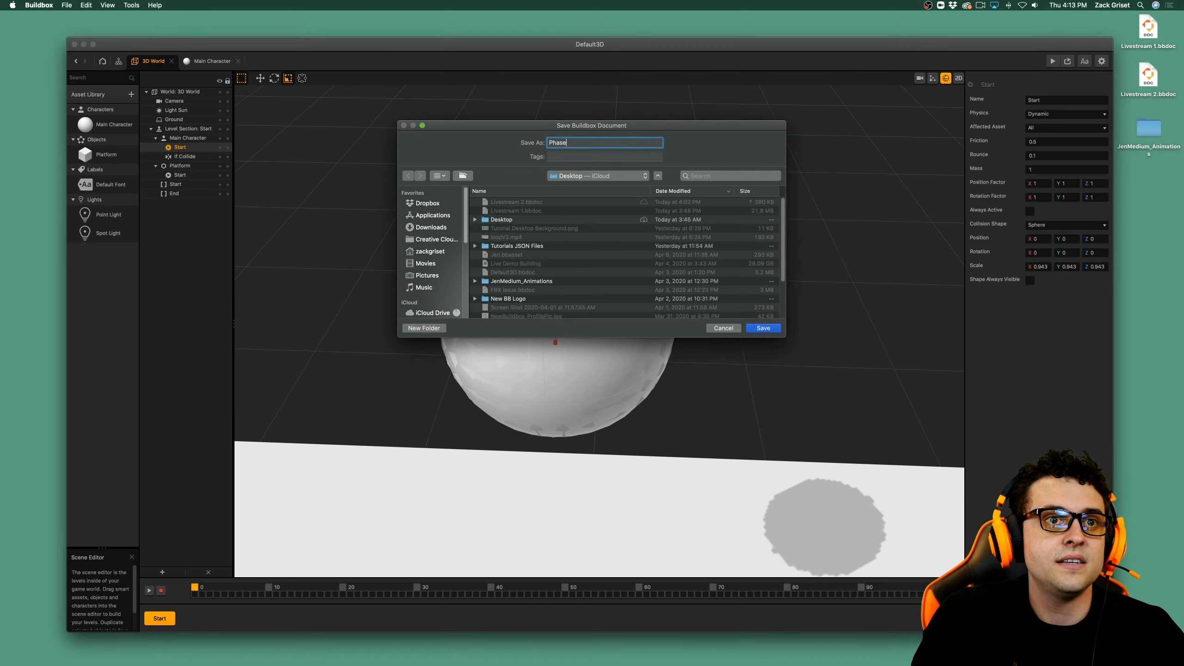
{"action": "type", "text": "s BBDOC"}
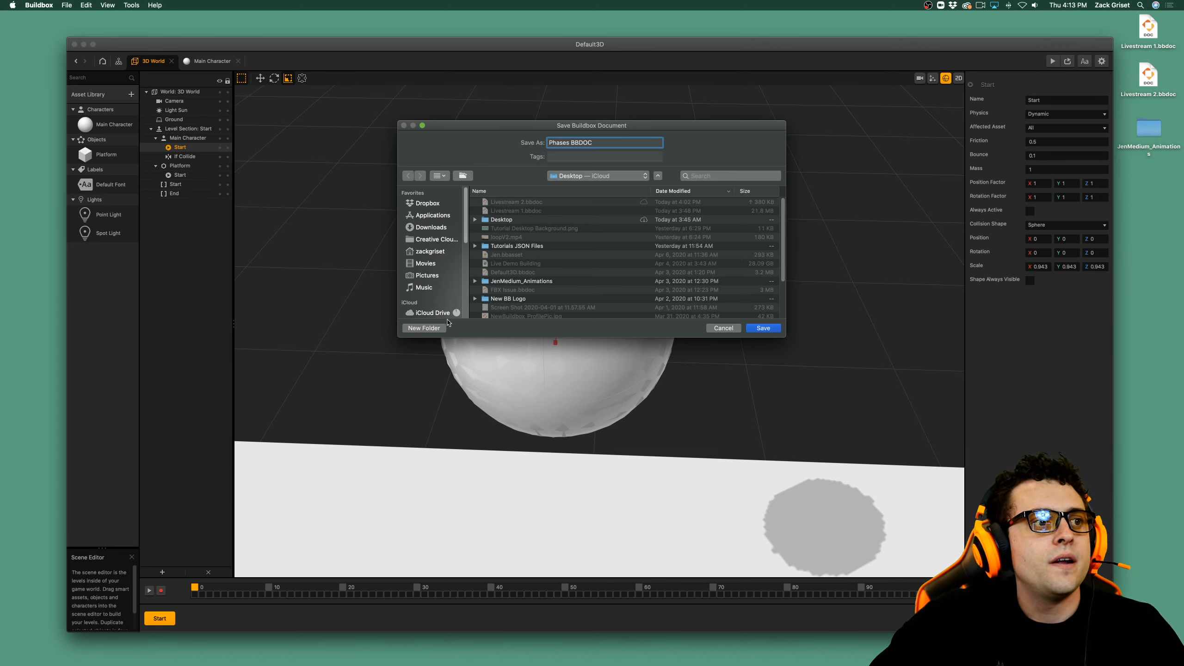
{"action": "scroll", "coordinate": [431, 243], "scroll_direction": "down", "scroll_amount": 3}
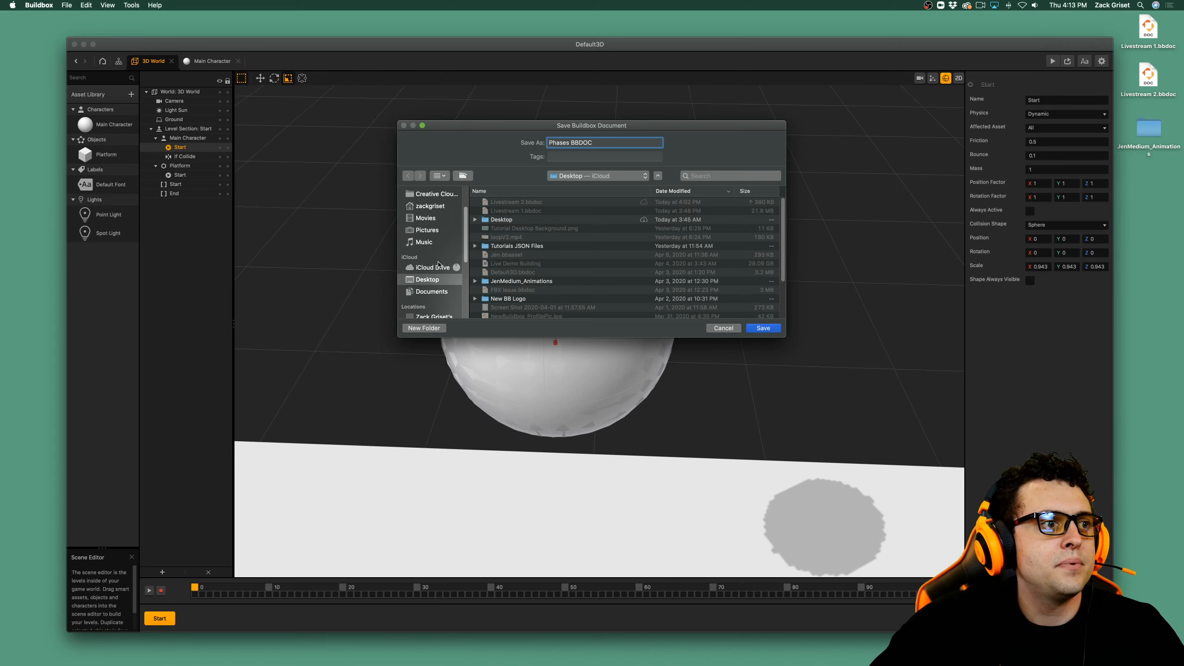
{"action": "left_click", "coordinate": [761, 330]}
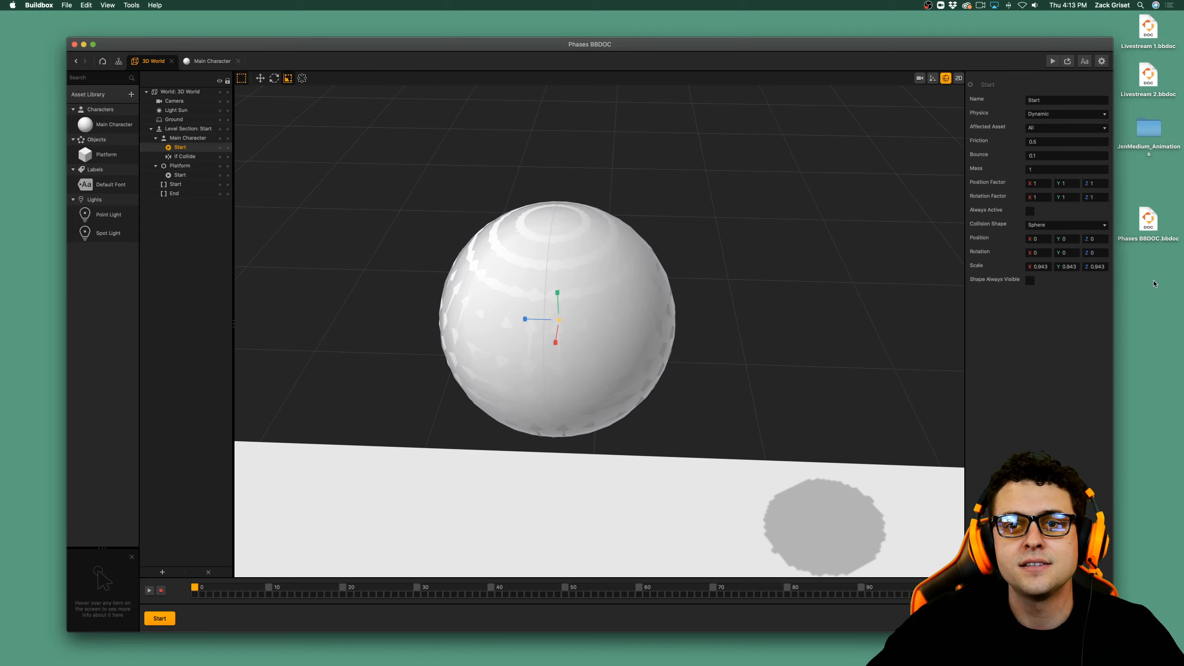
Preview the ball's jump and turn off the display of collision shapes in the 3D World scene.
{"action": "left_click", "coordinate": [1053, 62]}
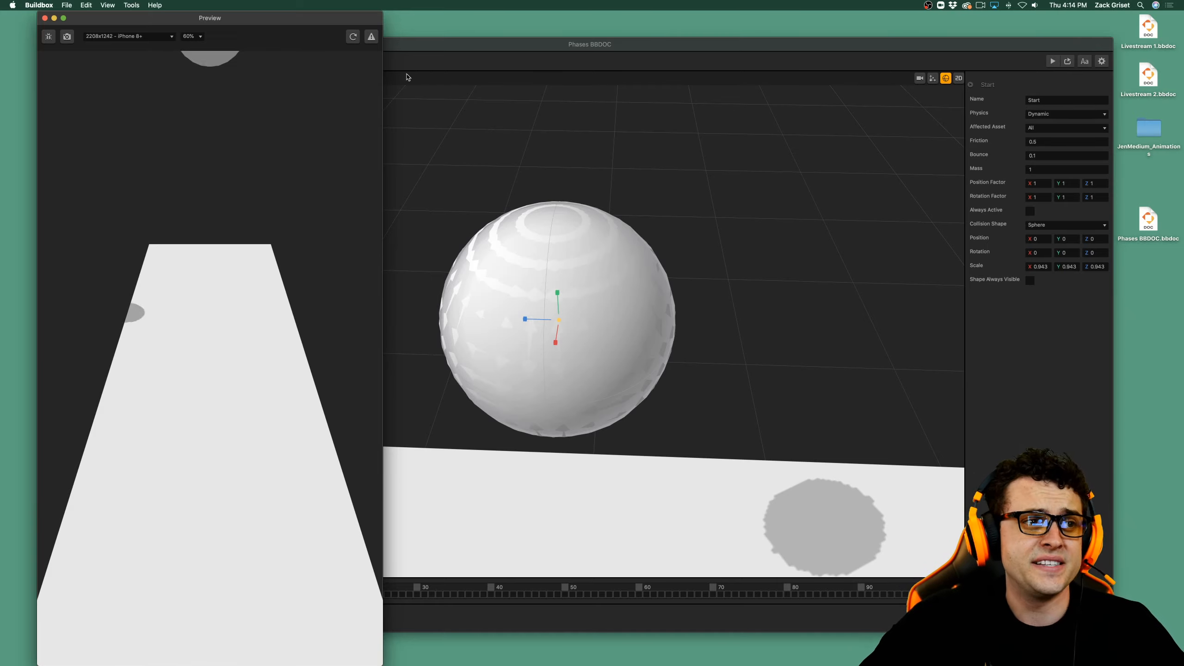
{"action": "left_click", "coordinate": [45, 18]}
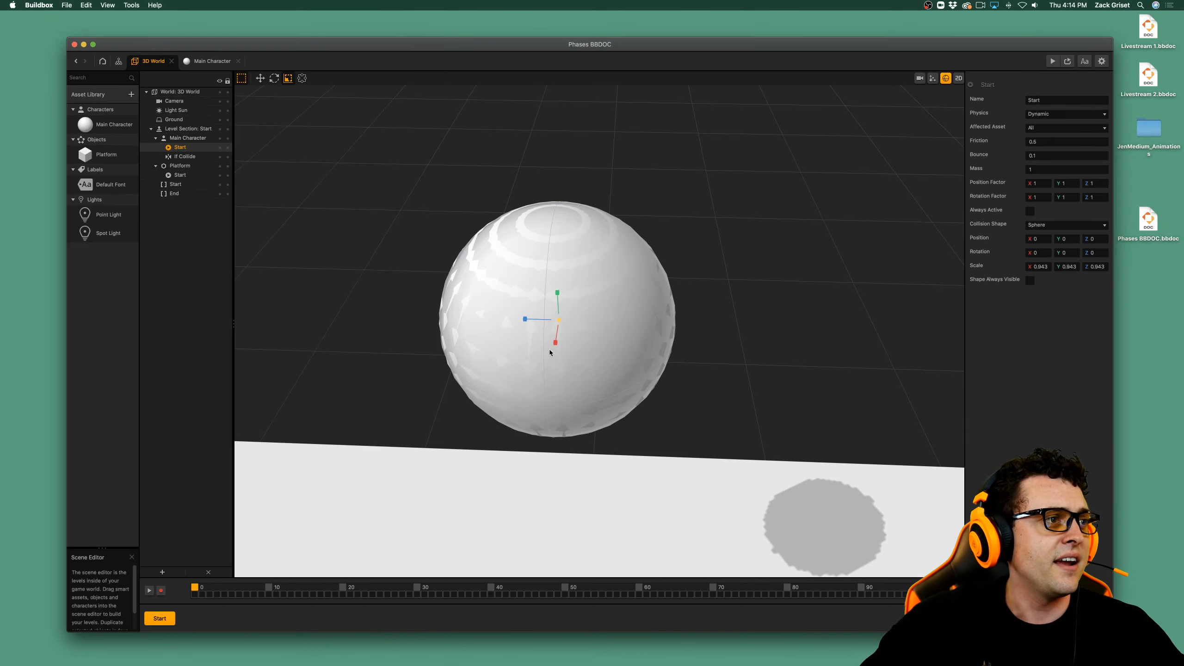
{"action": "left_click", "coordinate": [944, 80]}
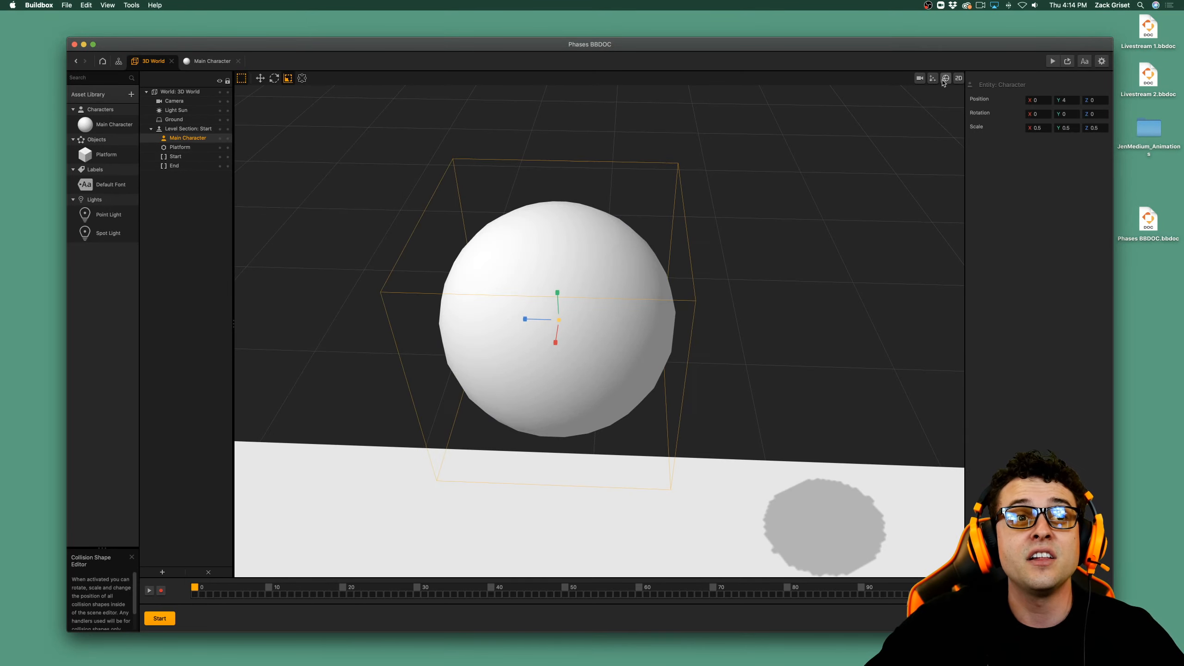
Move the game camera beside the long edge of the platform, at about X 18.36 and Z -0.97.
{"action": "scroll", "coordinate": [738, 367], "scroll_direction": "up", "scroll_amount": 3}
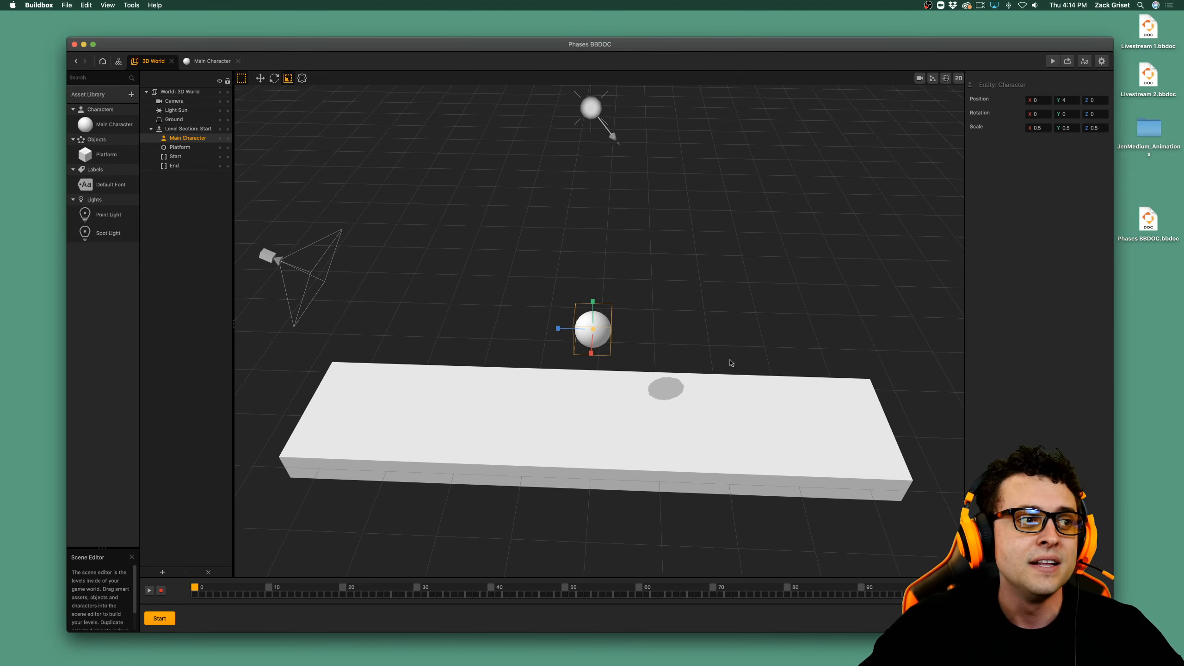
{"action": "scroll", "coordinate": [701, 357], "scroll_direction": "down", "scroll_amount": 3}
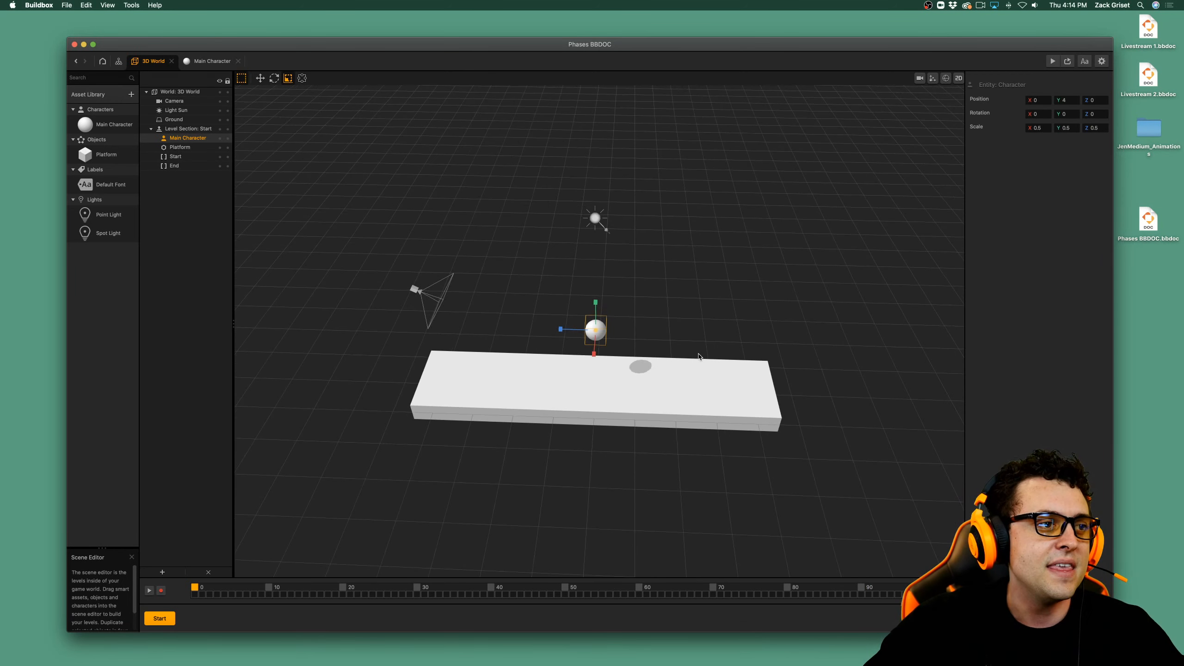
{"action": "left_click", "coordinate": [420, 290]}
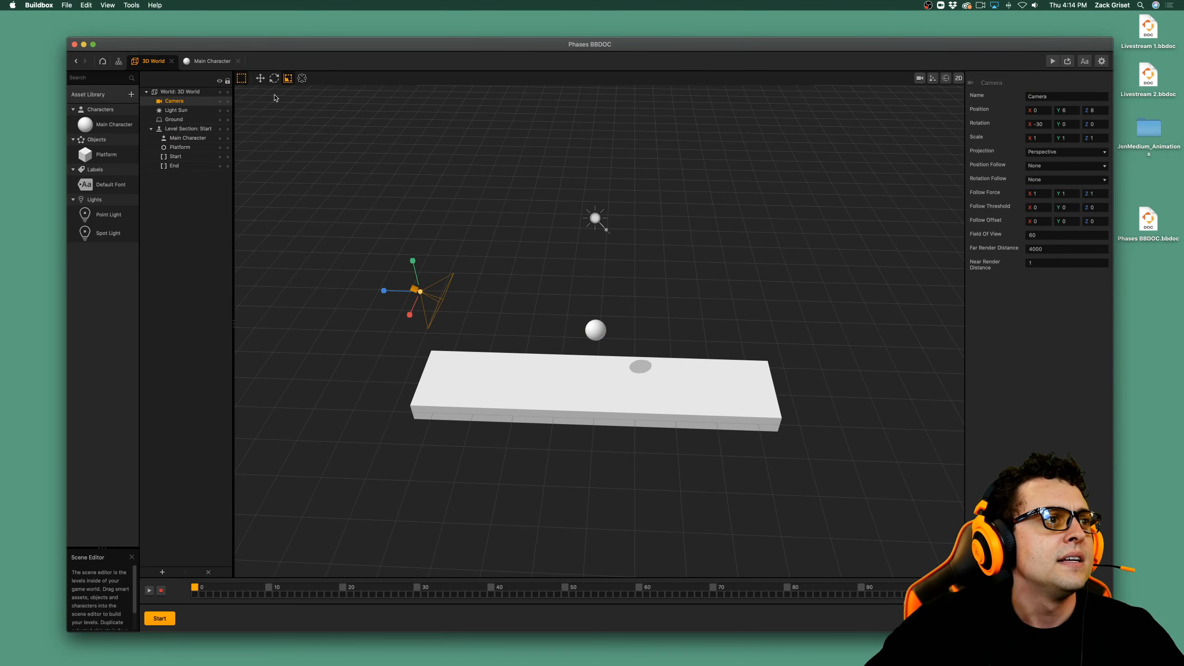
{"action": "left_click", "coordinate": [260, 78]}
{"action": "scroll", "coordinate": [472, 306], "scroll_direction": "down", "scroll_amount": 3}
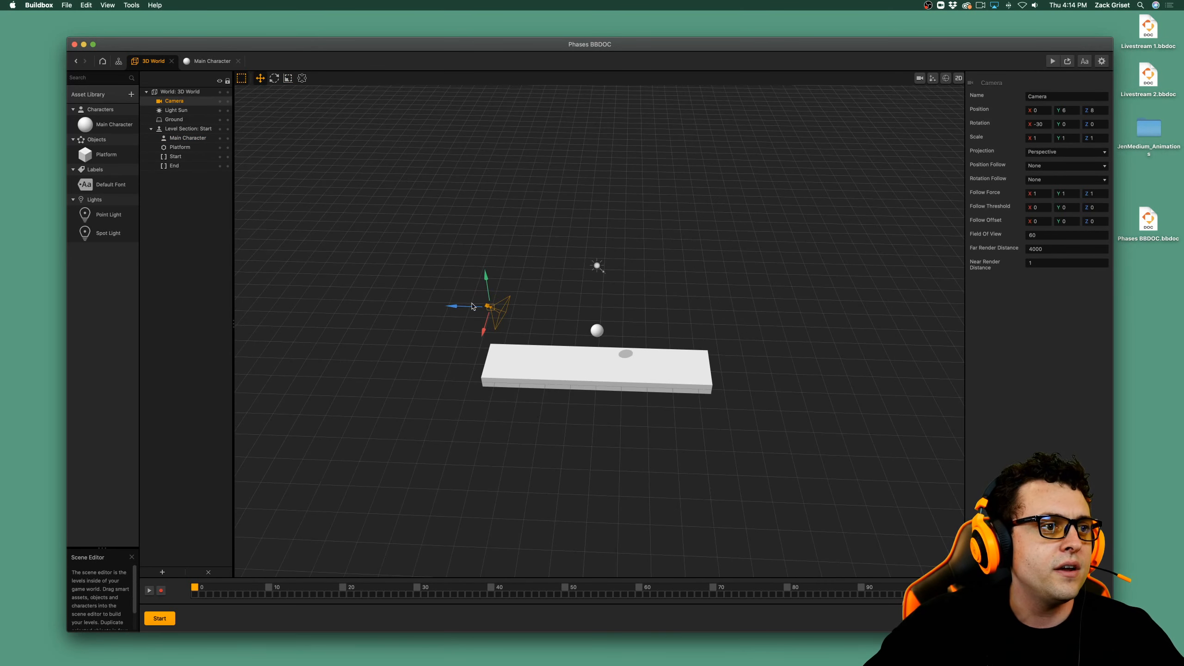
{"action": "left_click_drag", "start_coordinate": [471, 307], "coordinate": [439, 585]}
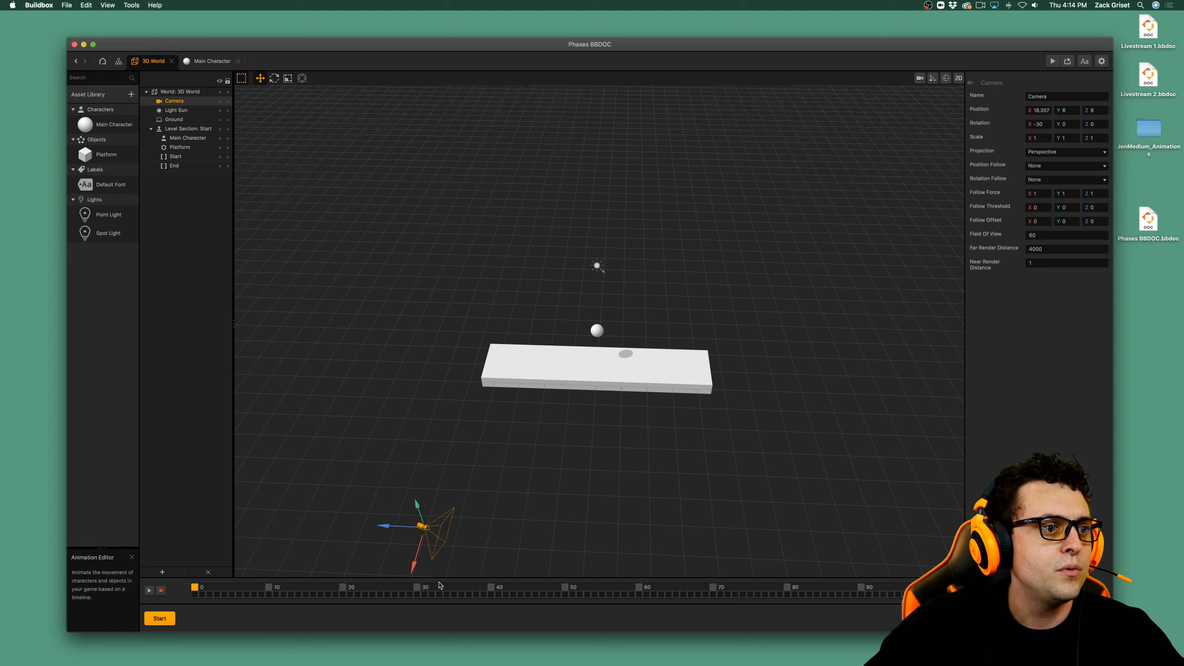
{"action": "left_click_drag", "start_coordinate": [401, 526], "coordinate": [573, 553]}
Rotate the camera toward the platform's long side and set its Y rotation to exactly 90.
{"action": "left_click", "coordinate": [274, 78]}
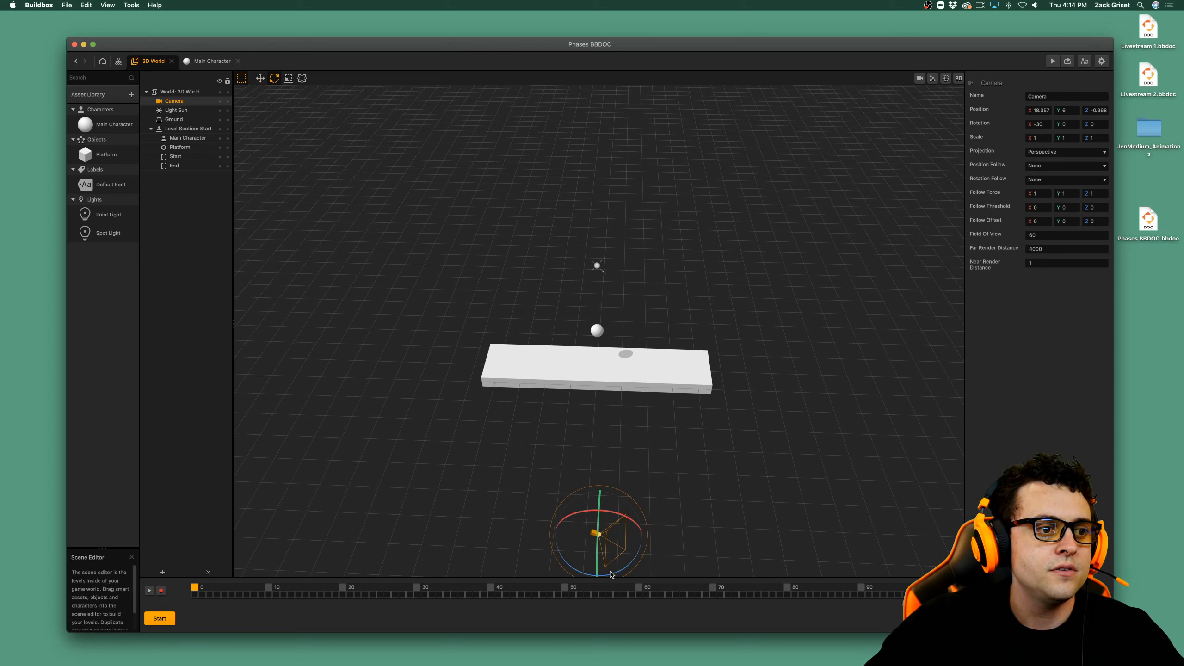
{"action": "left_click_drag", "start_coordinate": [612, 574], "coordinate": [749, 497]}
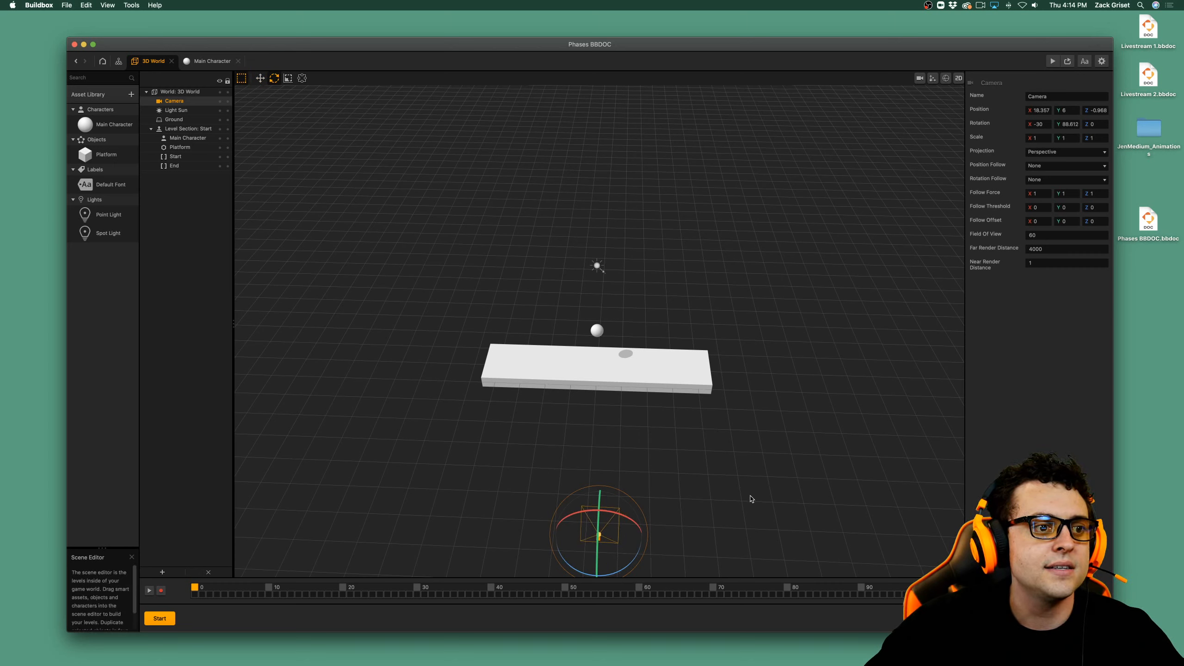
{"action": "left_click", "coordinate": [1068, 124]}
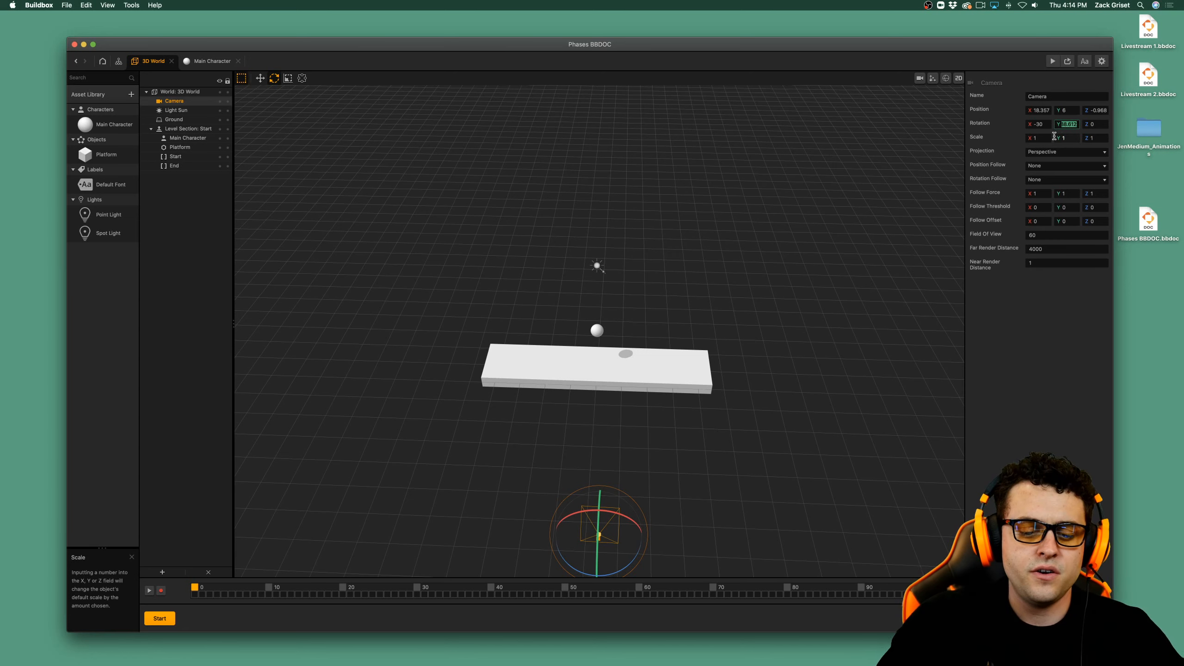
{"action": "key", "text": "BackSpace"}
{"action": "type", "text": "90"}
{"action": "key", "text": "Tab"}
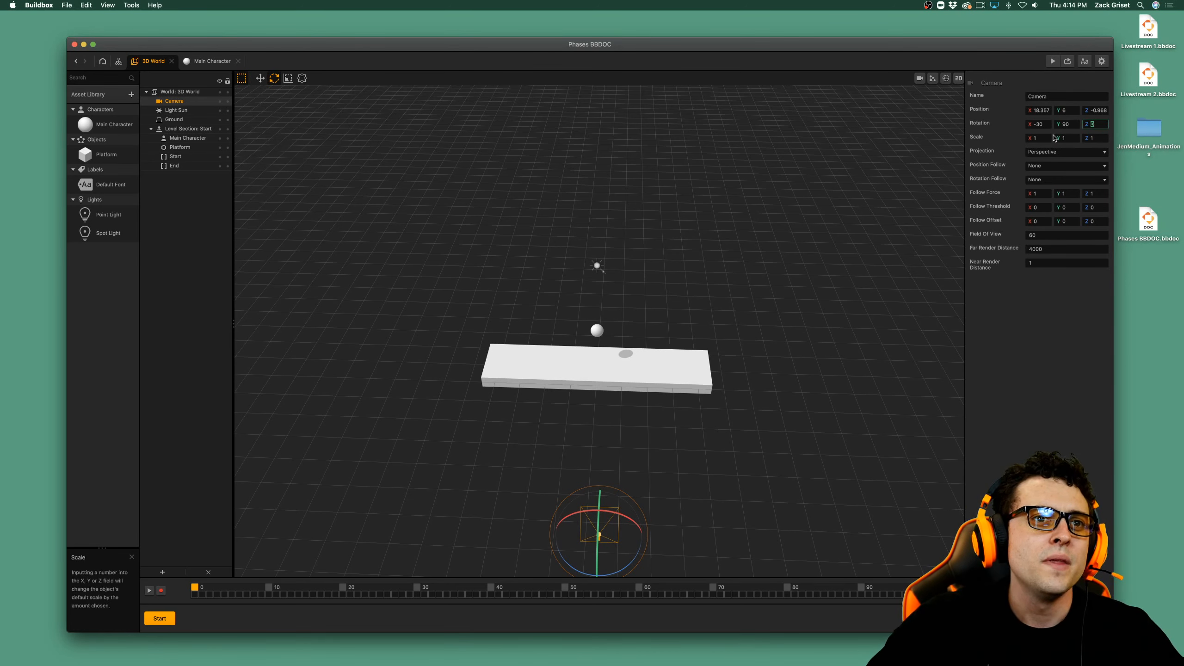
Set the camera's X rotation to 0 and check the scene through the game camera view.
{"action": "left_click", "coordinate": [1039, 125]}
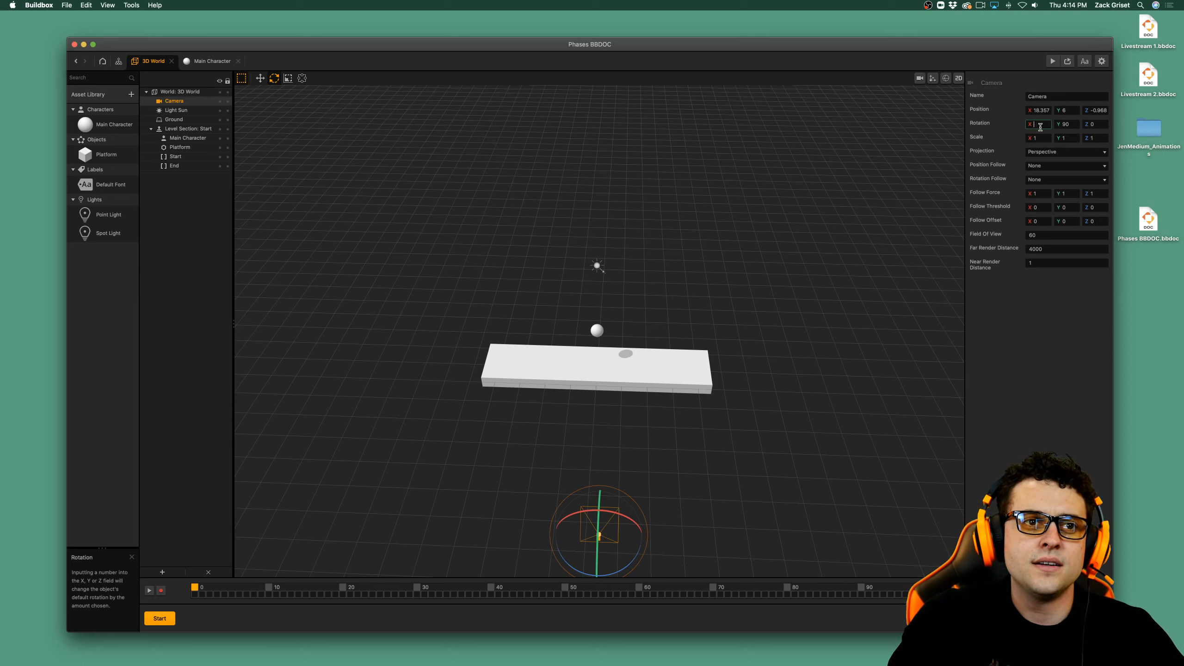
{"action": "type", "text": "0"}
{"action": "key", "text": "Tab"}
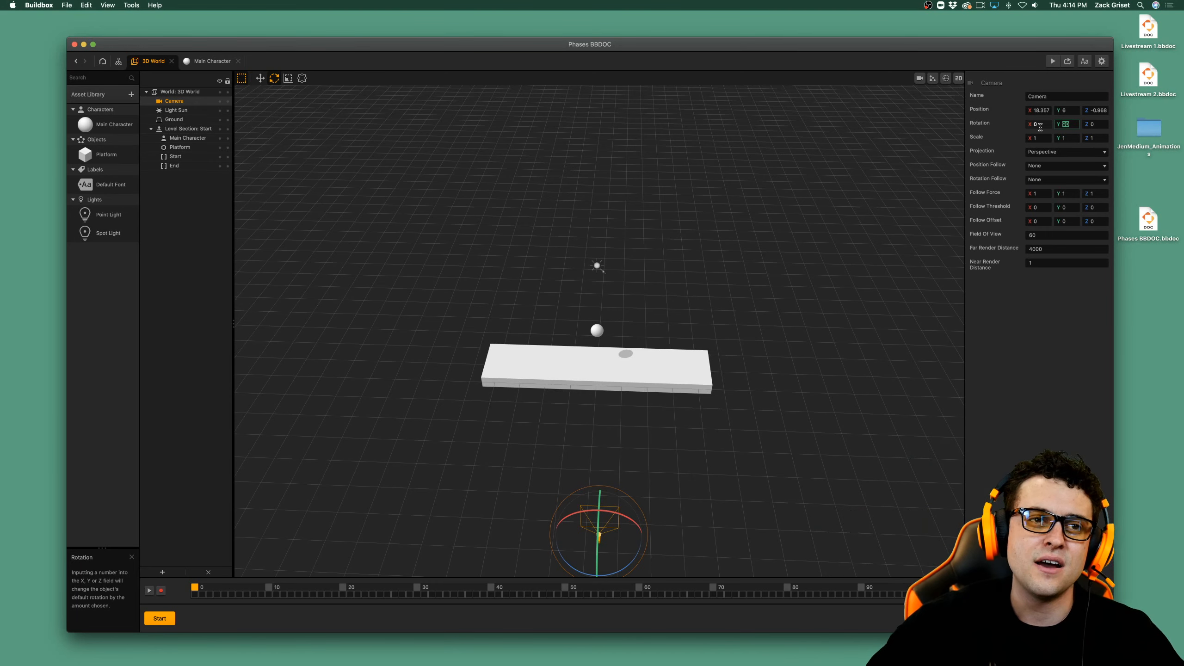
{"action": "left_click", "coordinate": [1033, 351]}
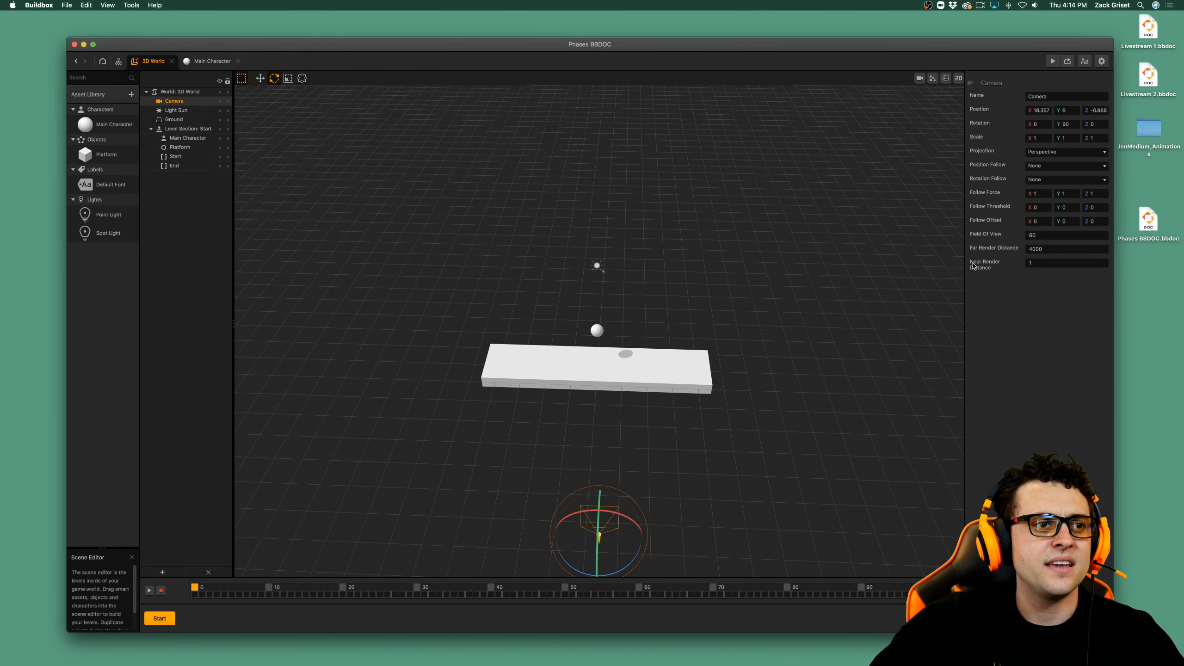
{"action": "left_click", "coordinate": [919, 78]}
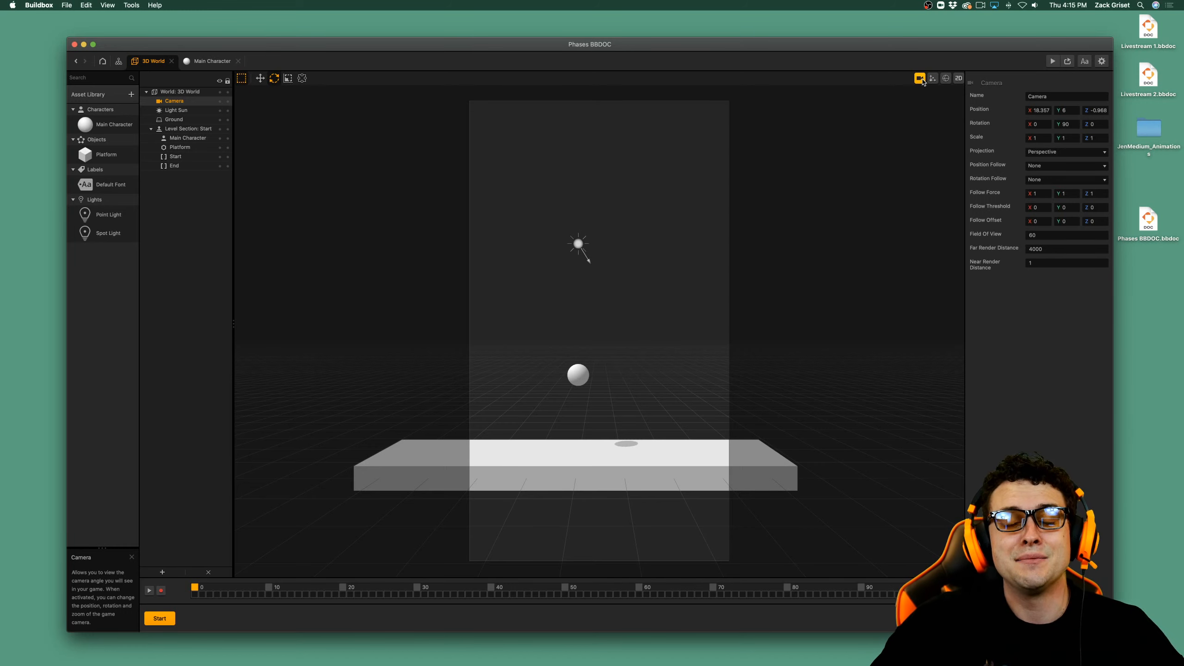
{"action": "left_click", "coordinate": [920, 78]}
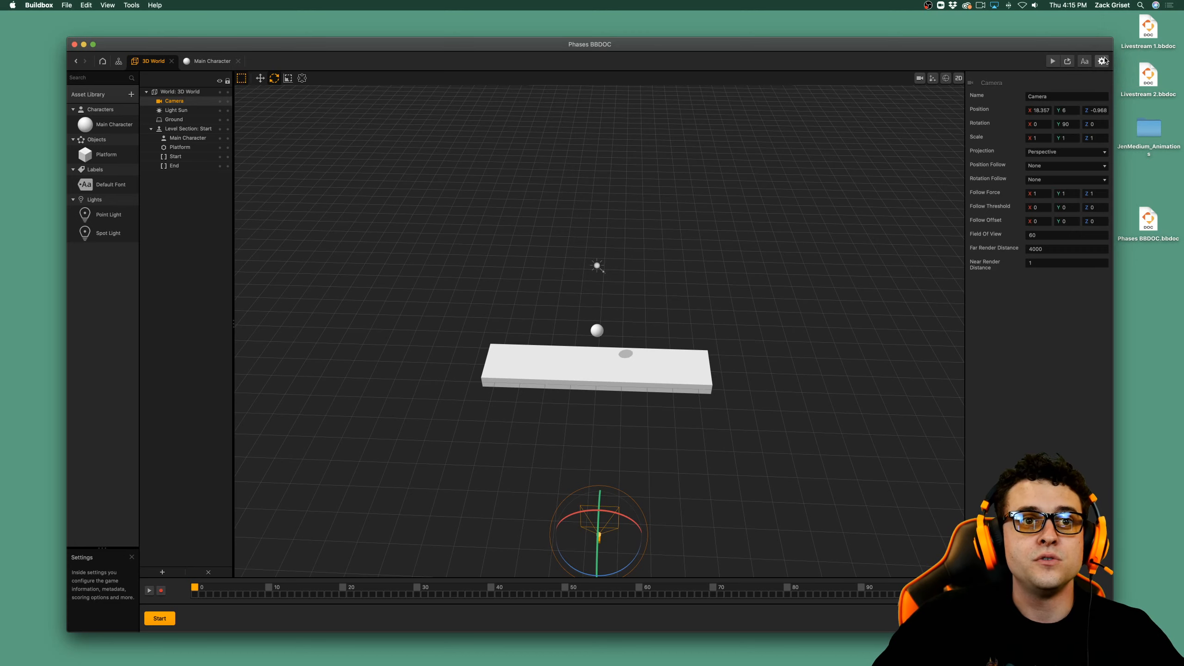
Set the game's orientation to Landscape in the project settings.
{"action": "left_click", "coordinate": [1102, 61]}
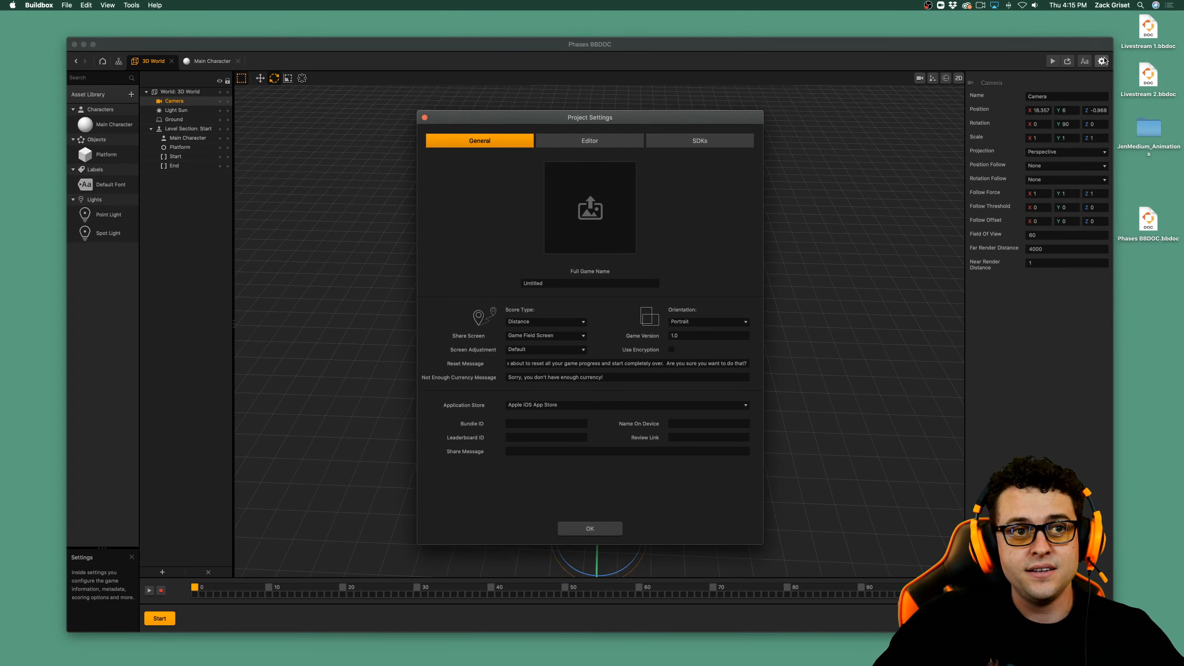
{"action": "left_click", "coordinate": [710, 321]}
{"action": "left_click", "coordinate": [700, 332]}
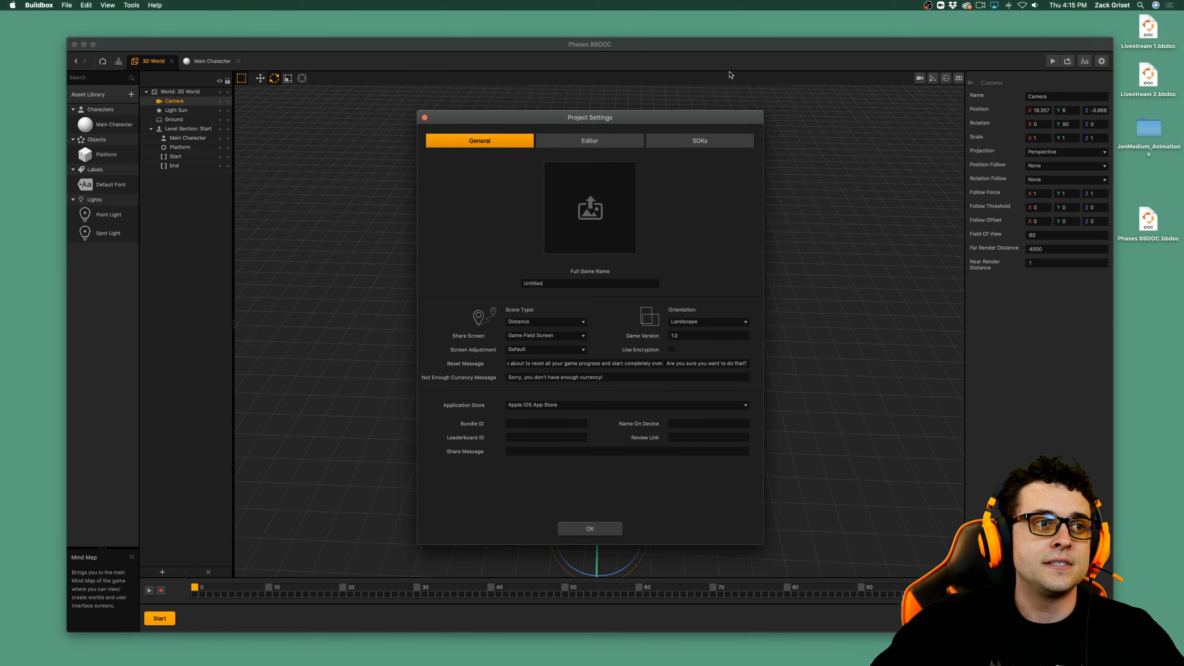
Add the Facebook analytics SDK for iOS in the project settings and return to the general settings.
{"action": "left_click", "coordinate": [710, 145]}
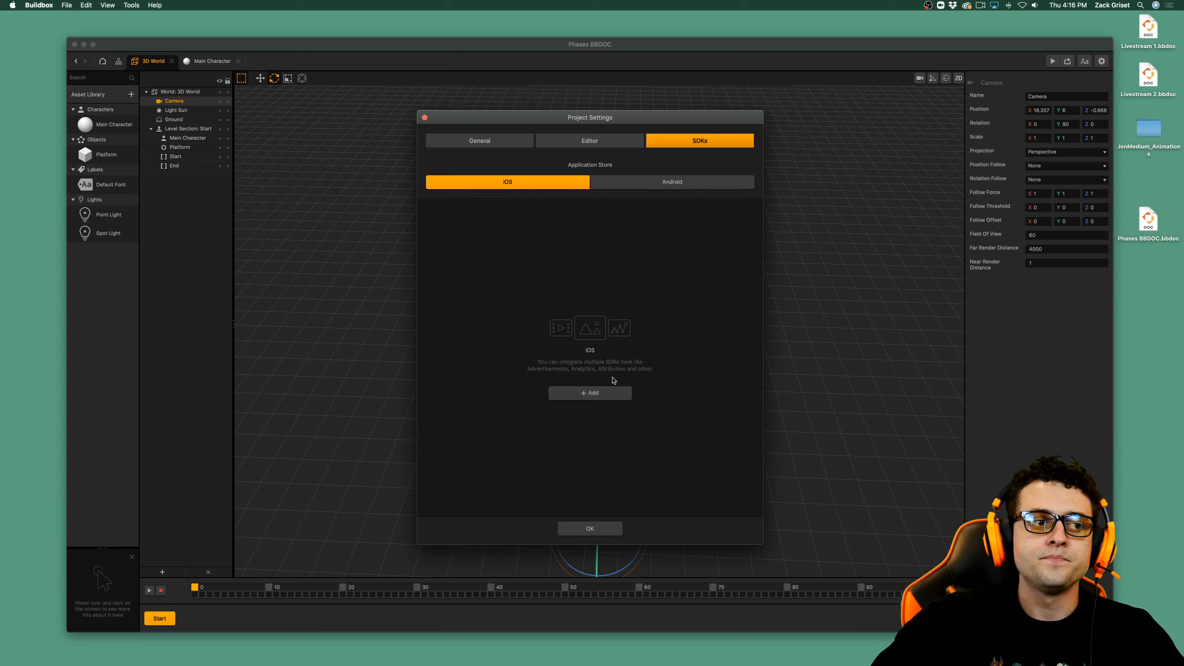
{"action": "left_click", "coordinate": [608, 395]}
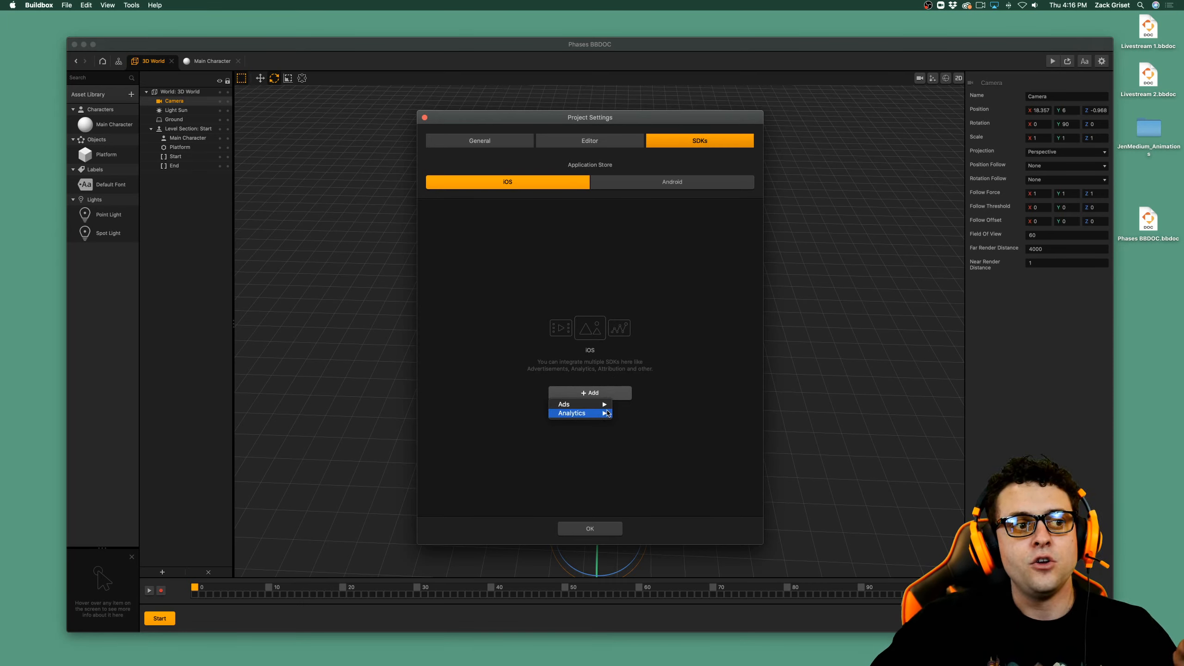
{"action": "mouse_move", "coordinate": [600, 413]}
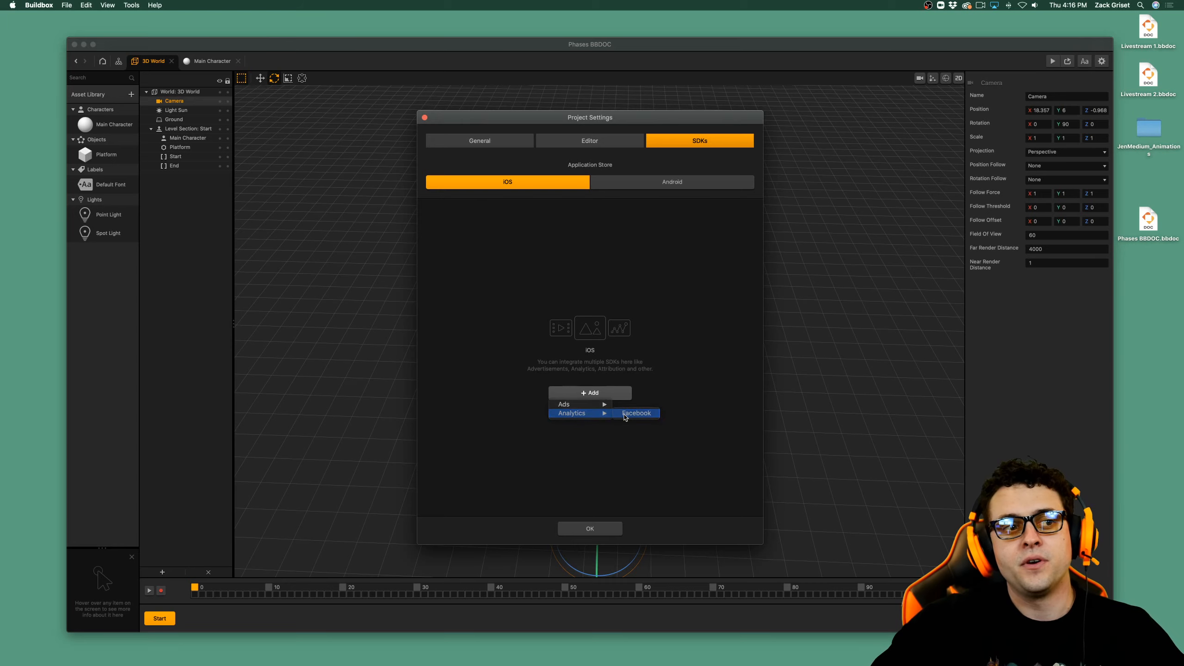
{"action": "left_click", "coordinate": [635, 413]}
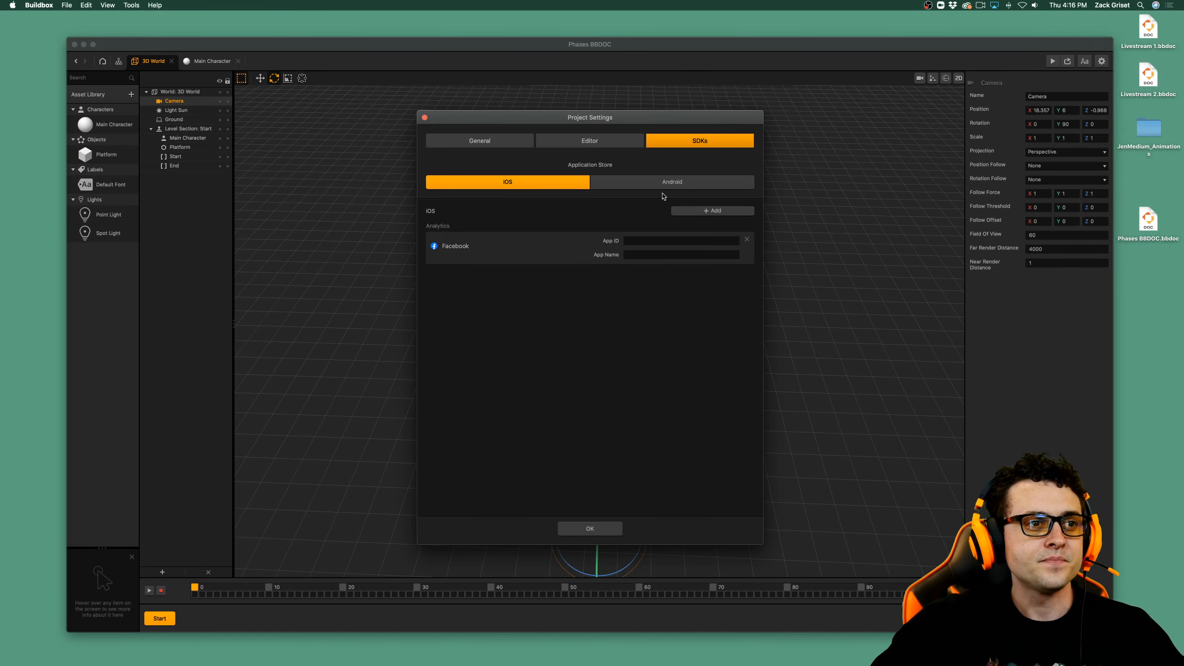
{"action": "left_click", "coordinate": [443, 144]}
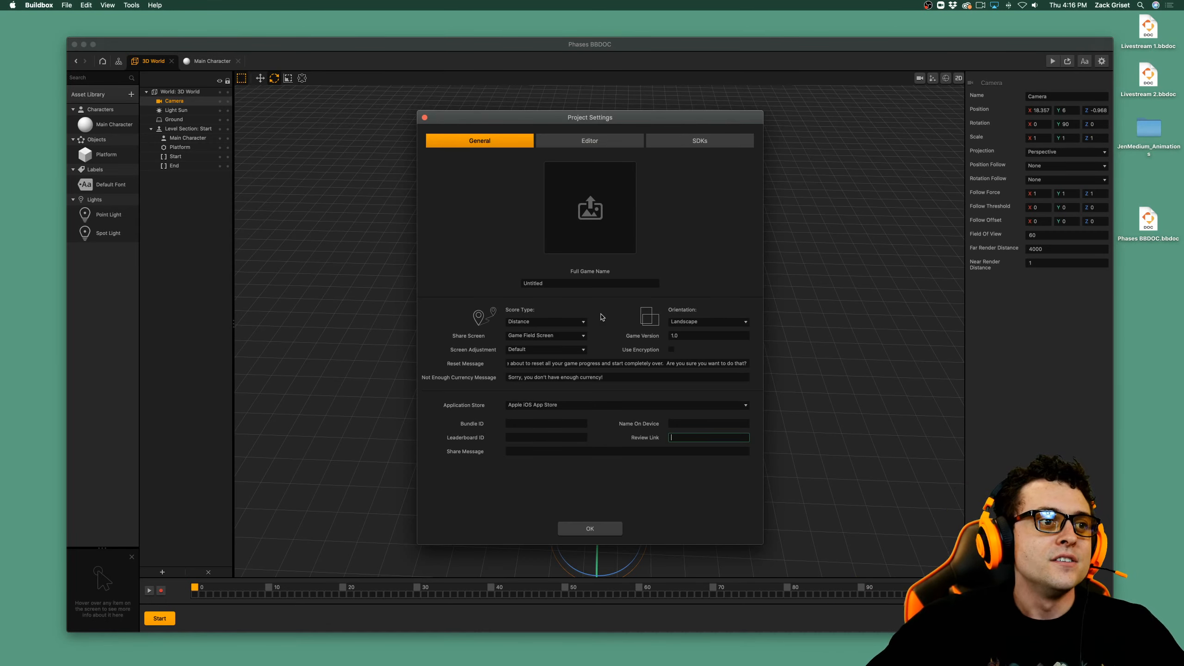
{"action": "left_click", "coordinate": [747, 251]}
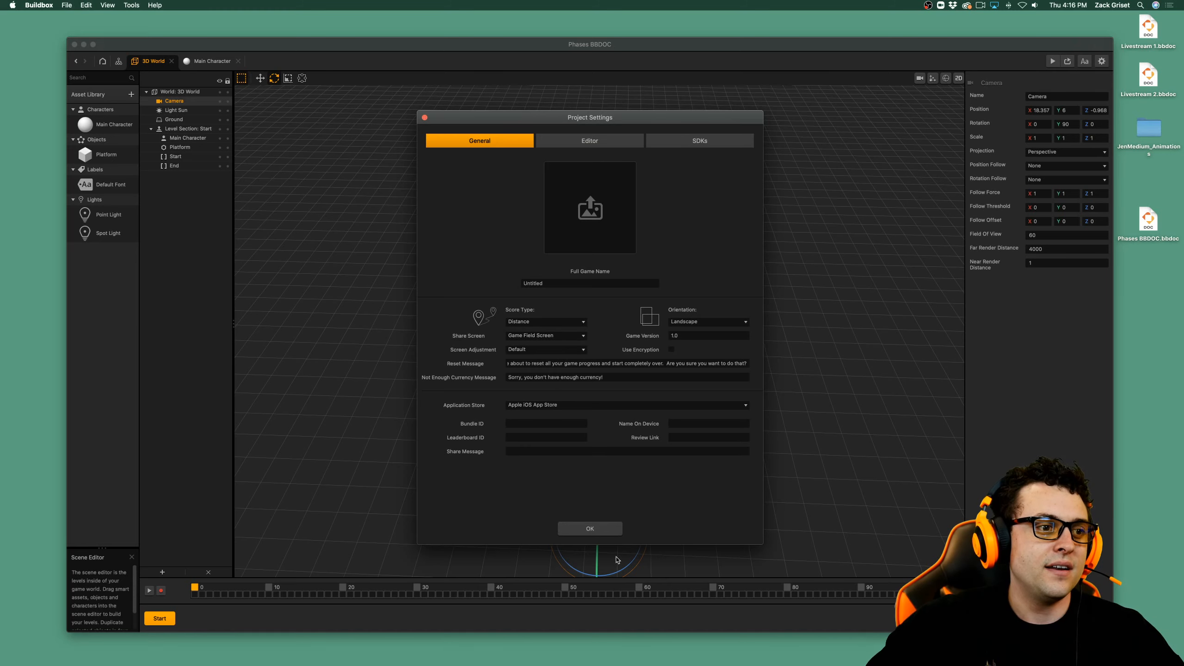
Confirm the project settings, clear the scene selection and save the project.
{"action": "left_click", "coordinate": [590, 529]}
{"action": "left_click", "coordinate": [862, 360]}
{"action": "key", "text": "super+s"}
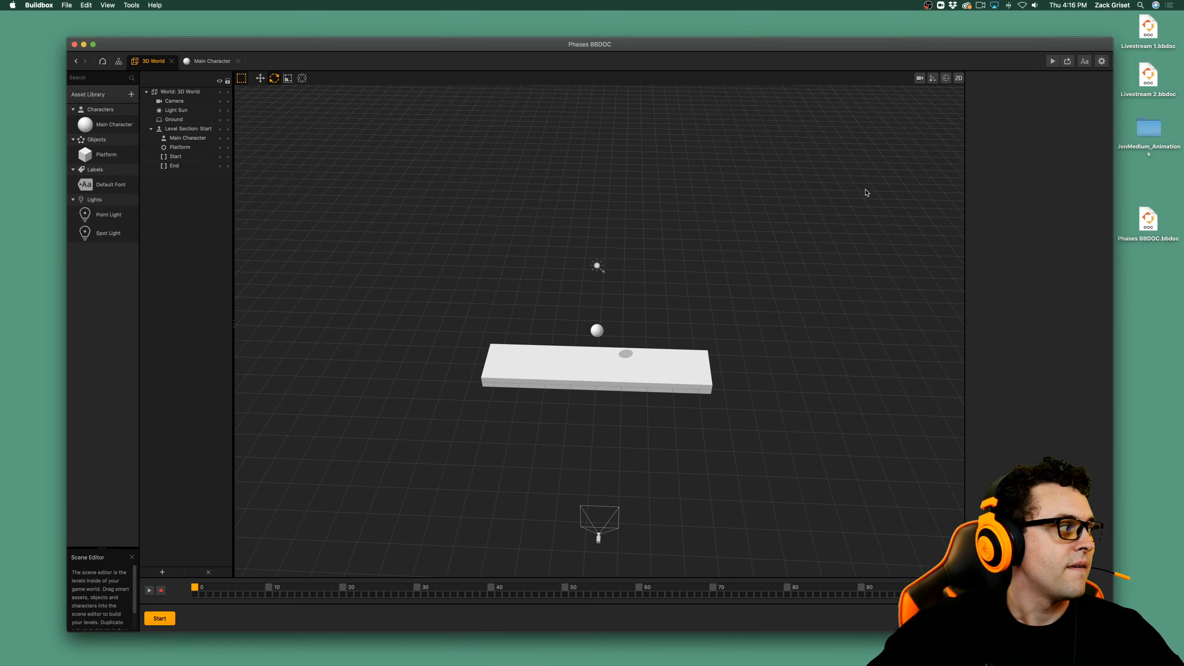
Preview the game to check the sphere jumping on the platform from the side, and close the preview.
{"action": "left_click", "coordinate": [1054, 62]}
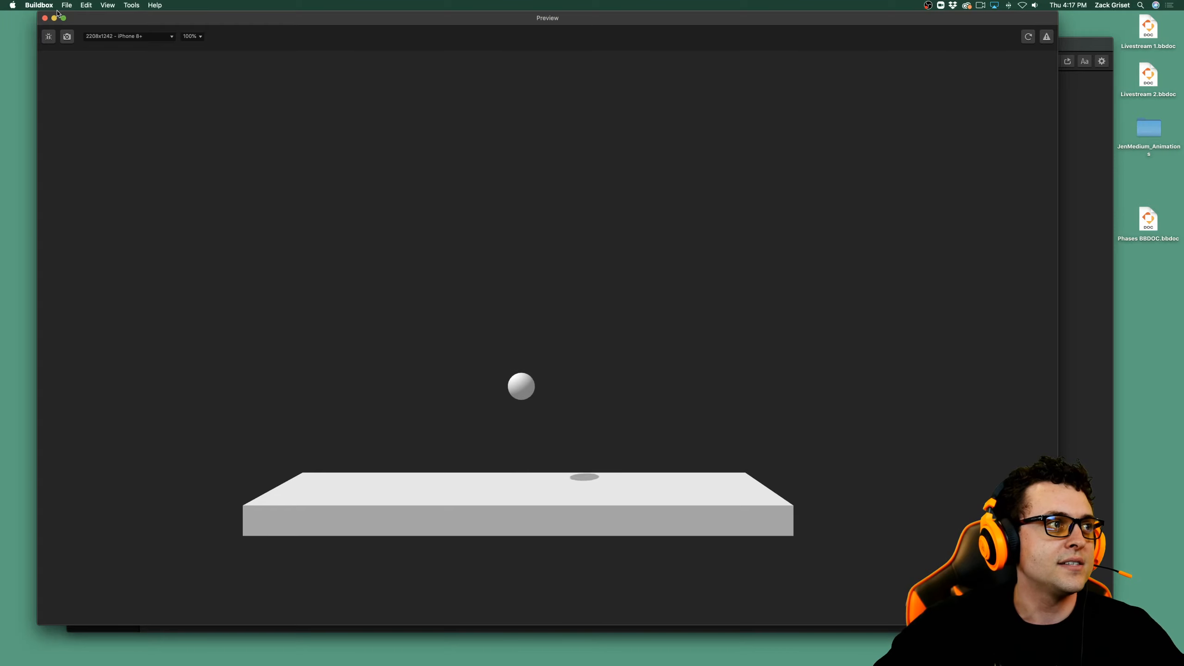
{"action": "left_click_drag", "start_coordinate": [104, 21], "coordinate": [126, 29]}
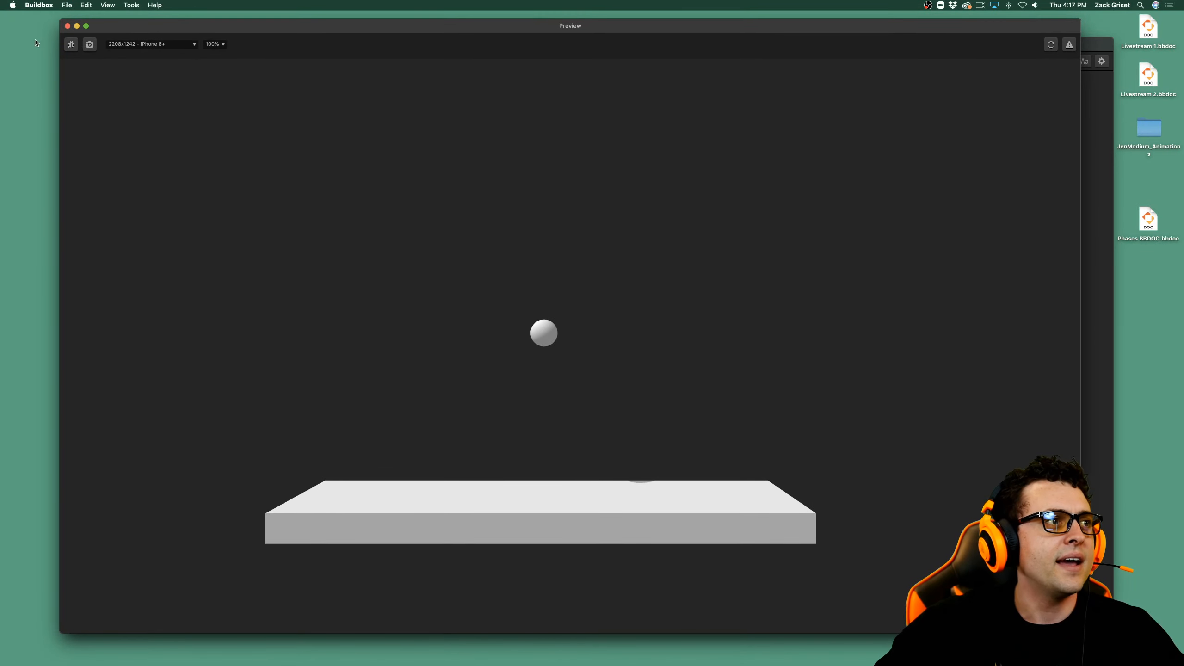
{"action": "left_click", "coordinate": [67, 25]}
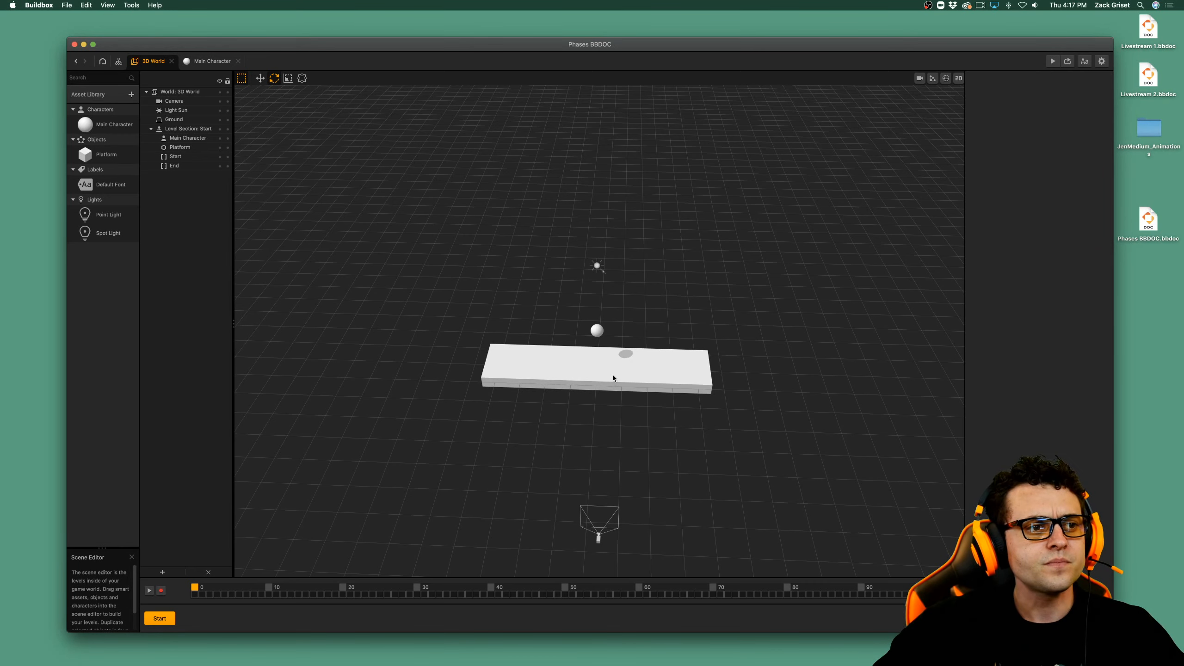
Place another Platform cube on the long platform at about Z -2.5 and tilt it about -45 degrees around X.
{"action": "scroll", "coordinate": [612, 374], "scroll_direction": "up", "scroll_amount": 3}
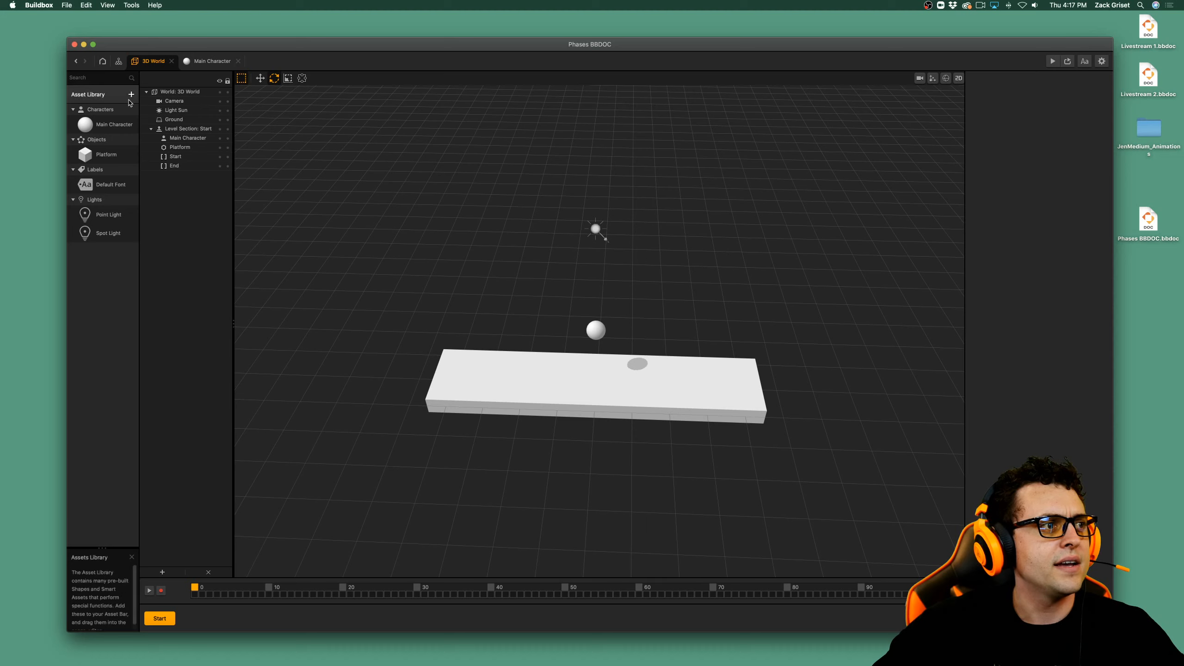
{"action": "left_click", "coordinate": [112, 154]}
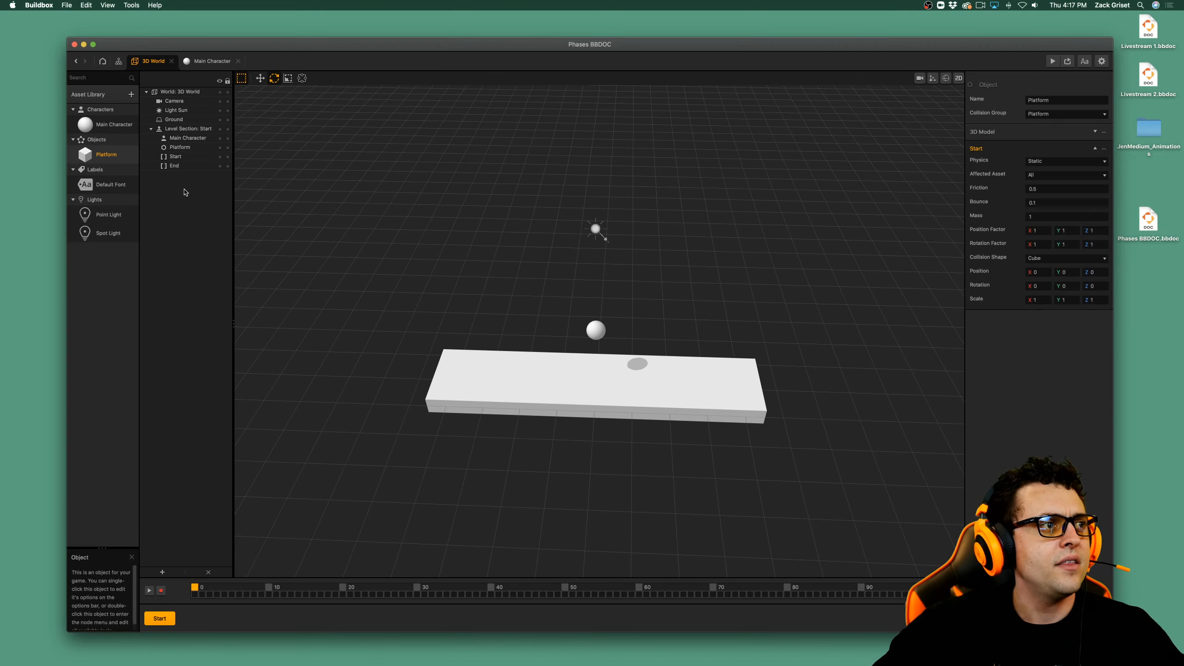
{"action": "left_click_drag", "start_coordinate": [185, 192], "coordinate": [652, 396]}
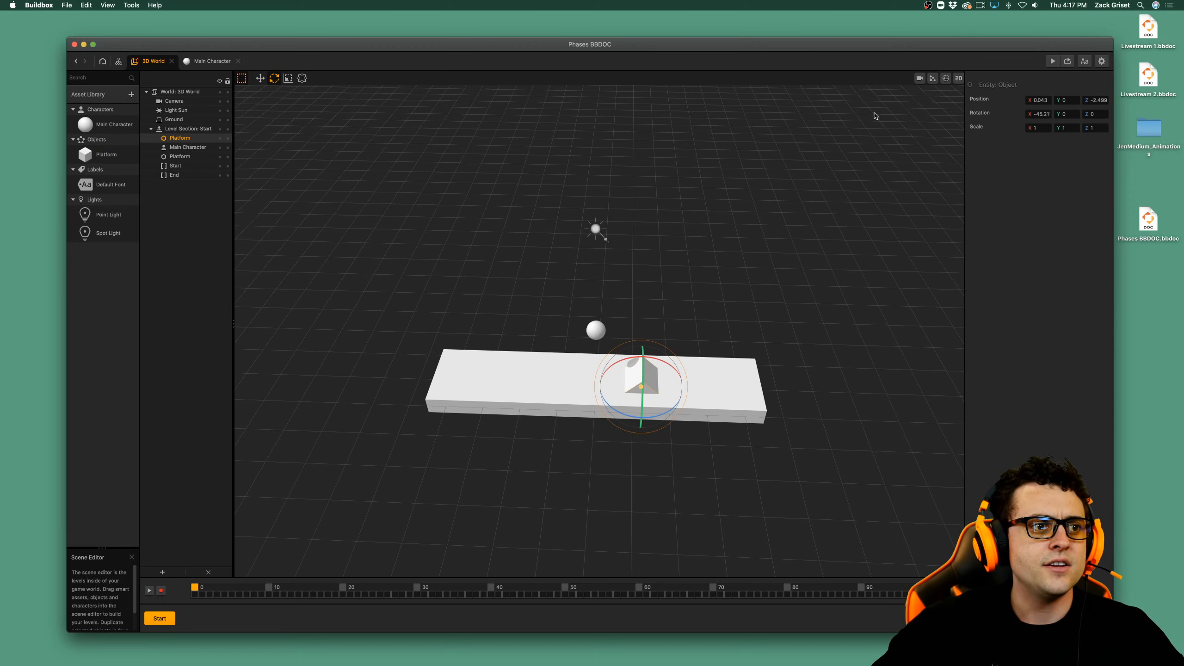
Open the Main Character's node map from the asset library.
{"action": "left_click", "coordinate": [115, 125]}
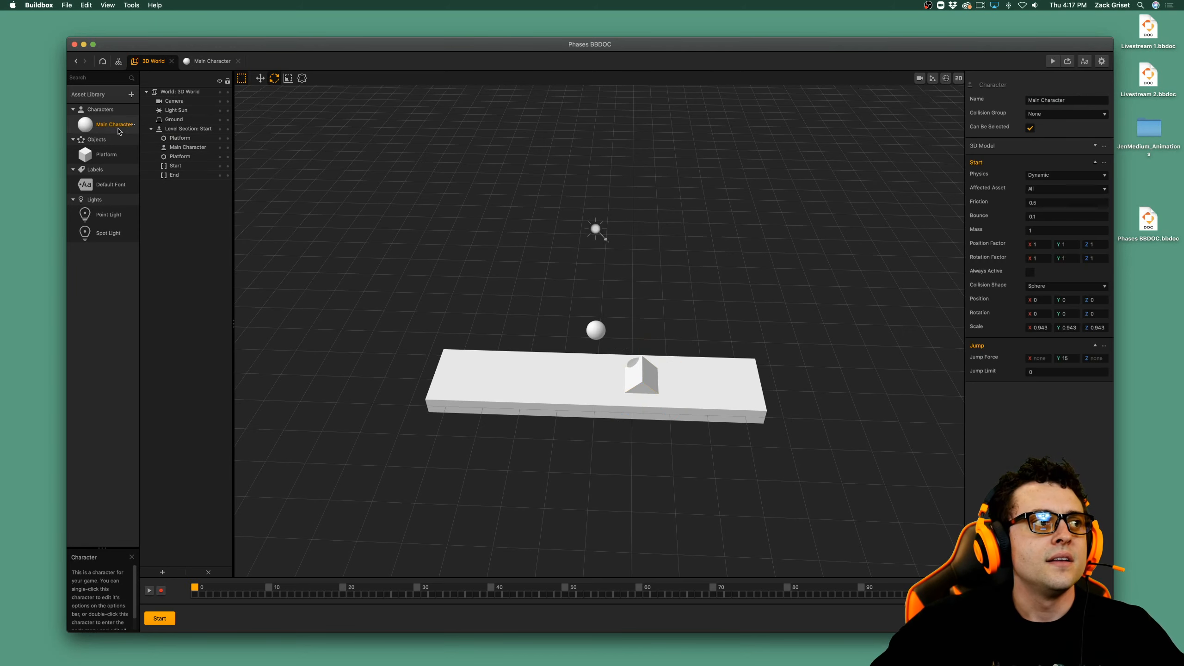
{"action": "double_click", "coordinate": [118, 130]}
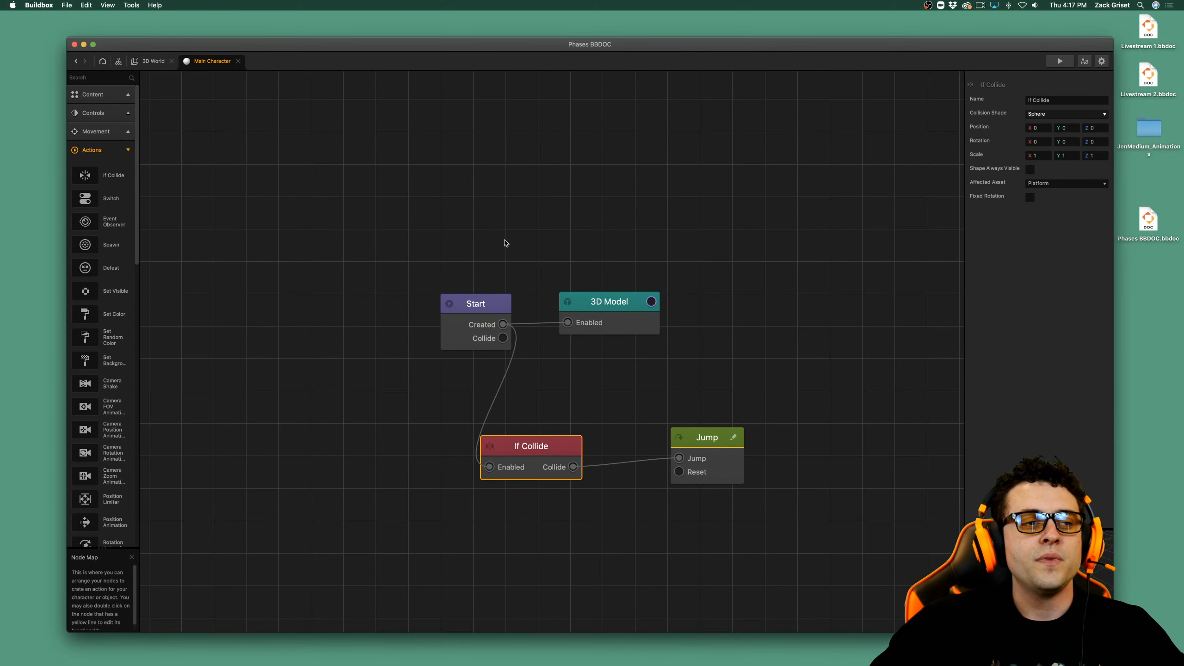
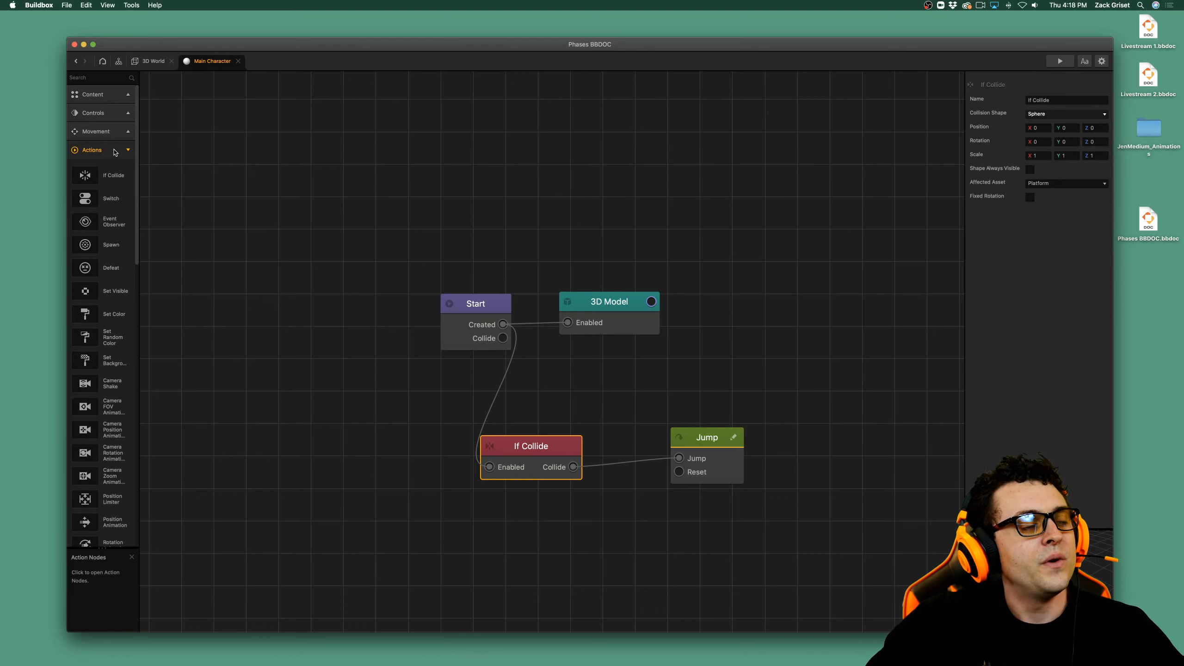
Add two UI Button nodes above the Start node, both enabled by its Created output, and spread the nodes apart.
{"action": "left_click", "coordinate": [115, 150]}
{"action": "left_click", "coordinate": [107, 113]}
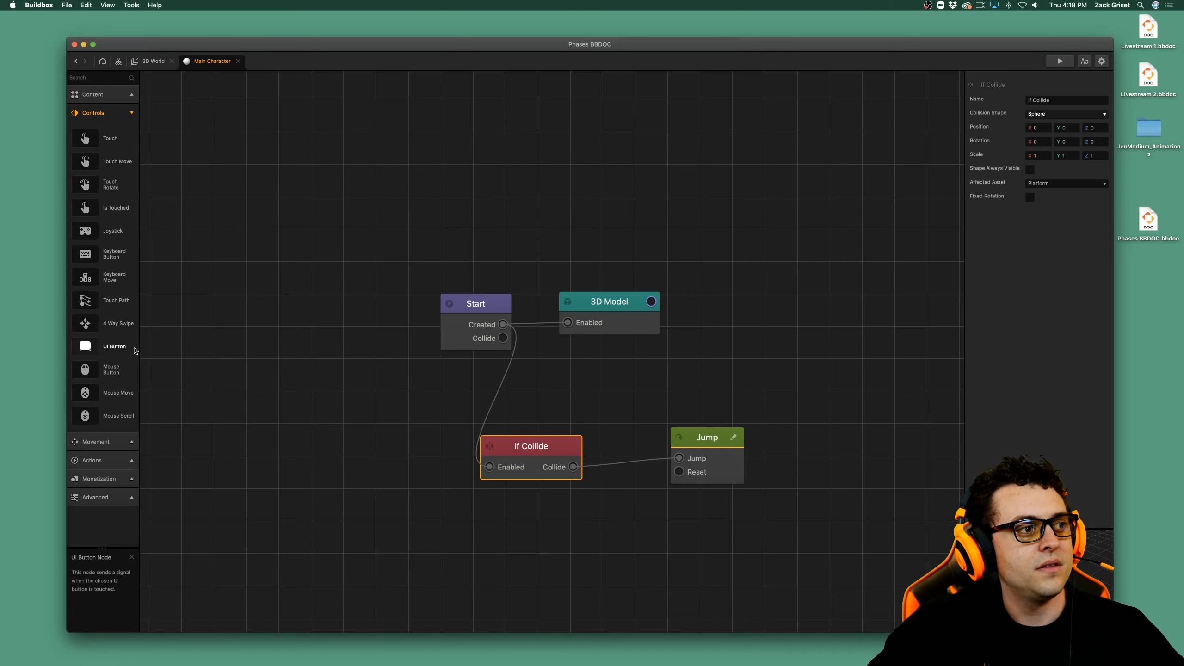
{"action": "left_click_drag", "start_coordinate": [134, 351], "coordinate": [503, 324]}
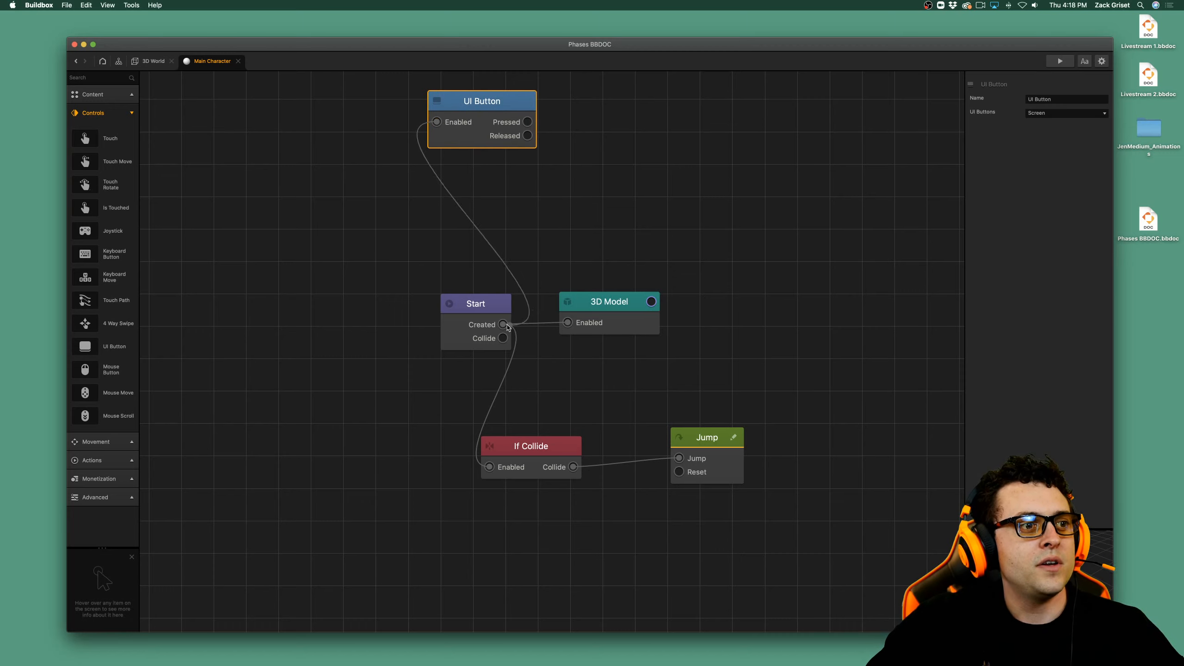
{"action": "key", "text": "super+d"}
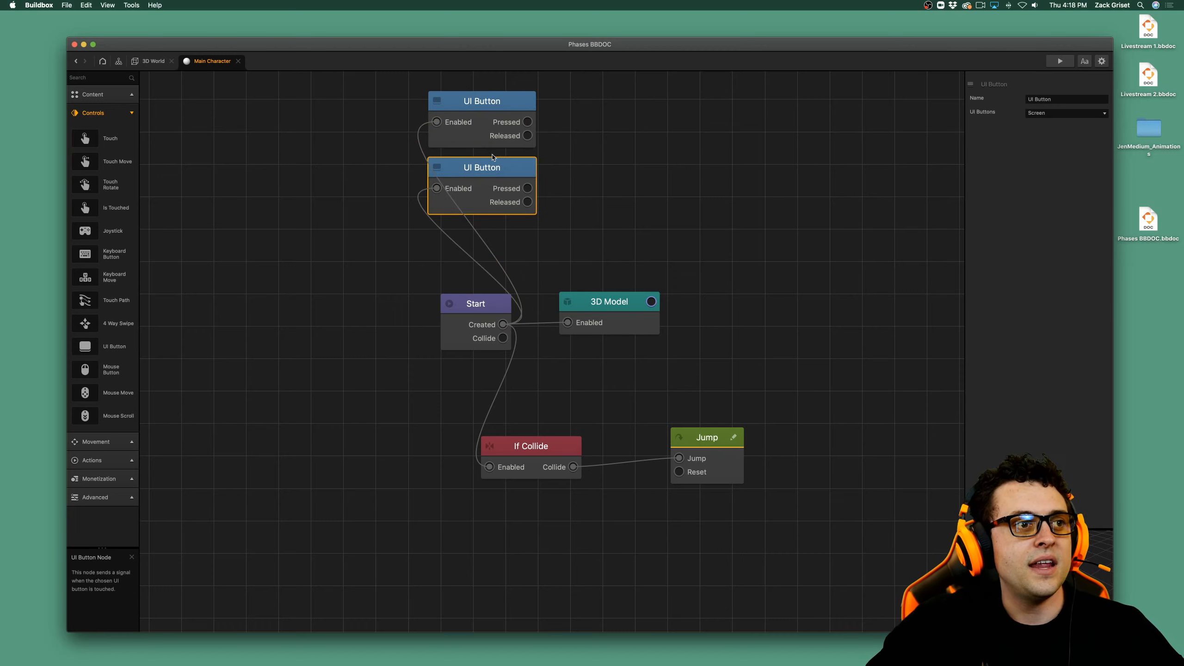
{"action": "scroll", "coordinate": [668, 274], "scroll_direction": "down", "scroll_amount": 3}
{"action": "left_click_drag", "start_coordinate": [538, 296], "coordinate": [367, 289]}
{"action": "left_click", "coordinate": [539, 156]}
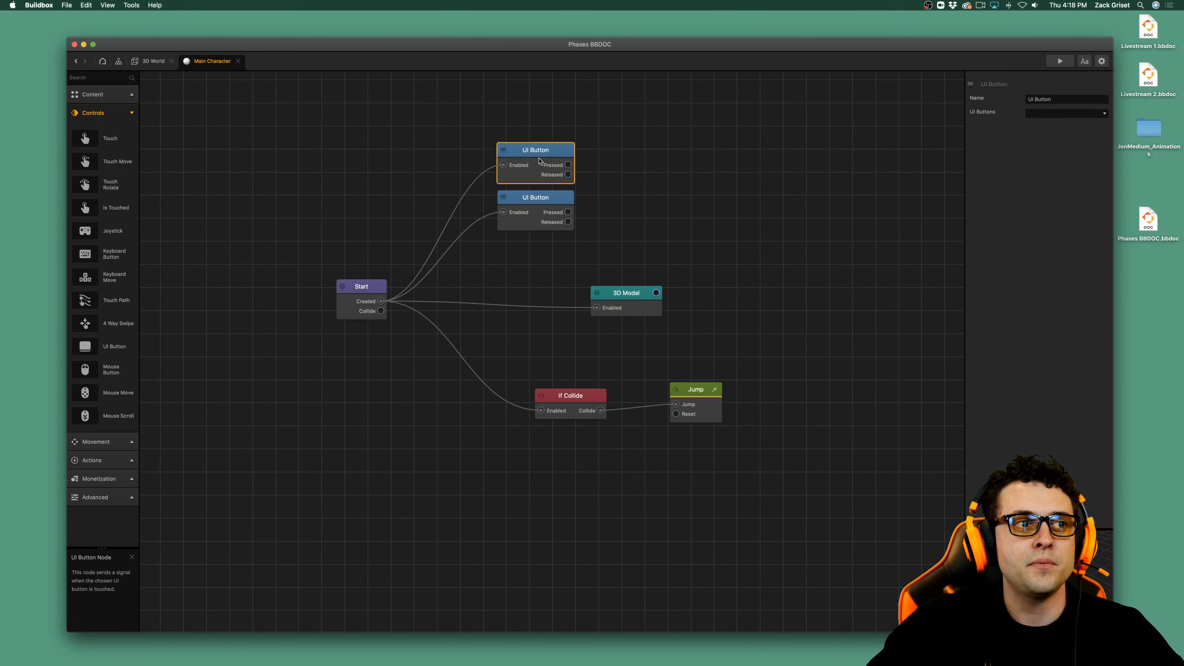
{"action": "left_click_drag", "start_coordinate": [540, 155], "coordinate": [539, 141]}
Rename the upper UI Button node Move Left and the lower one Move Right.
{"action": "left_click", "coordinate": [1042, 99]}
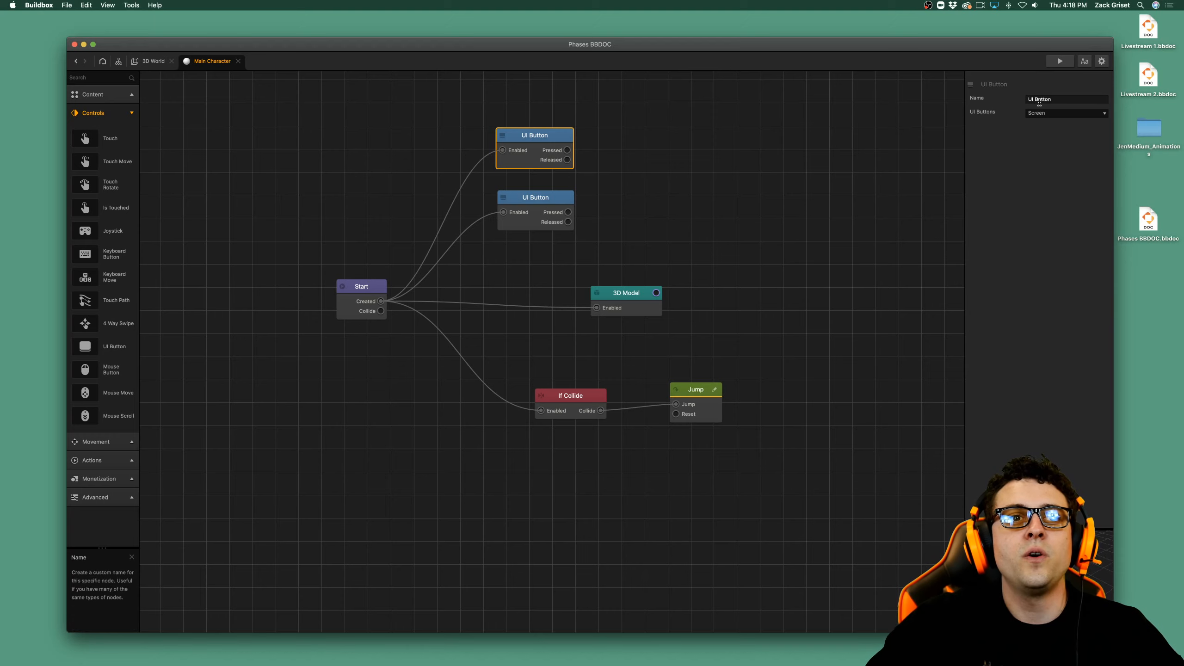
{"action": "left_click_drag", "start_coordinate": [1059, 99], "coordinate": [1012, 97]}
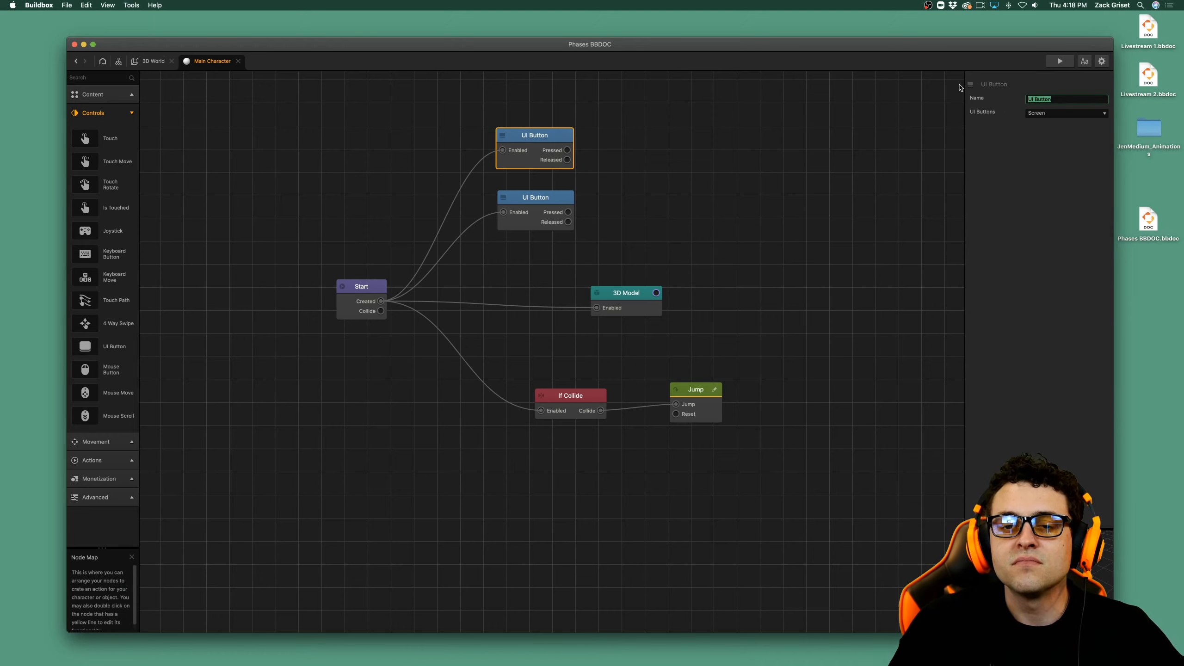
{"action": "type", "text": "Left"}
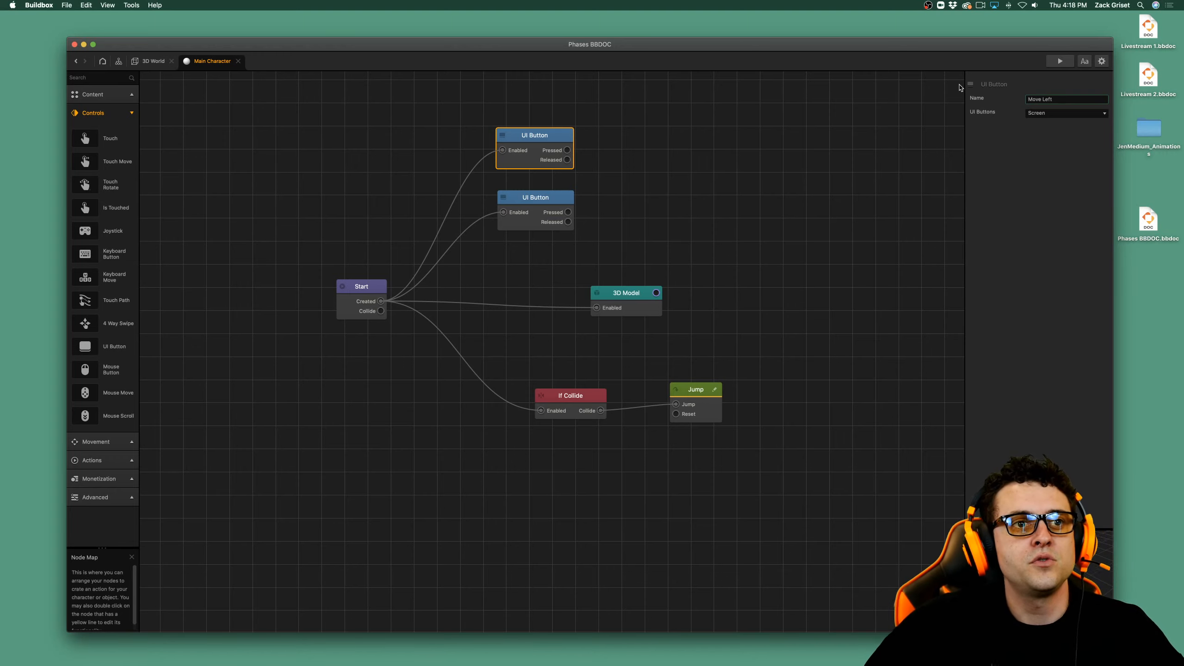
{"action": "left_click", "coordinate": [536, 206]}
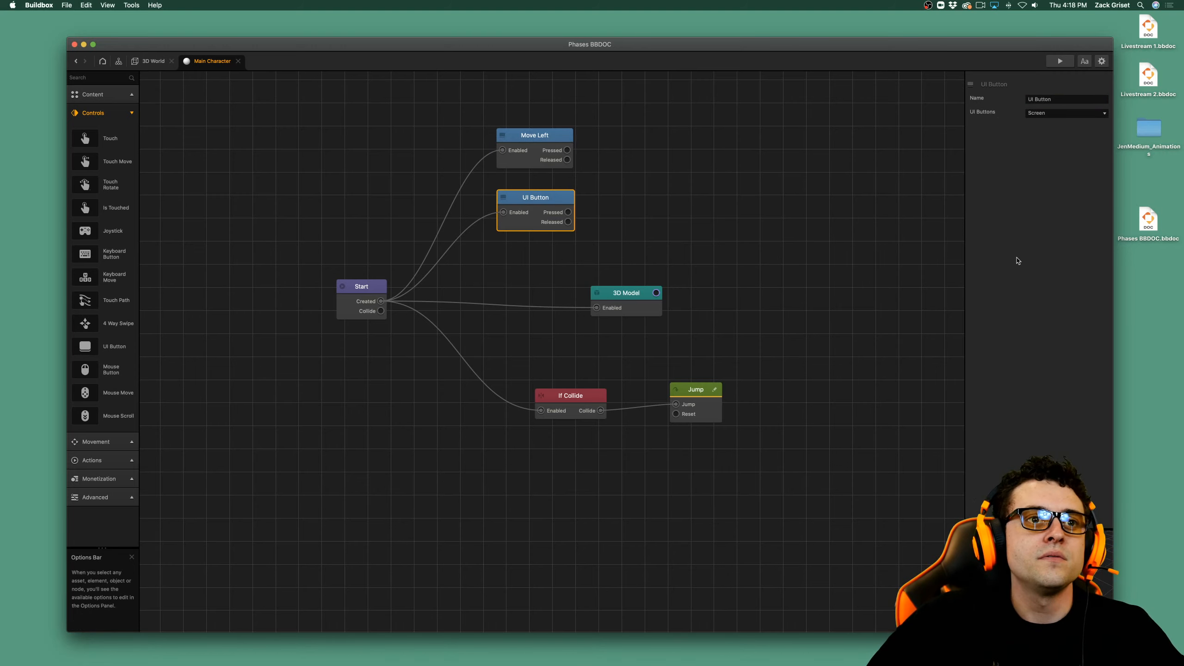
{"action": "left_click_drag", "start_coordinate": [1094, 97], "coordinate": [1019, 101]}
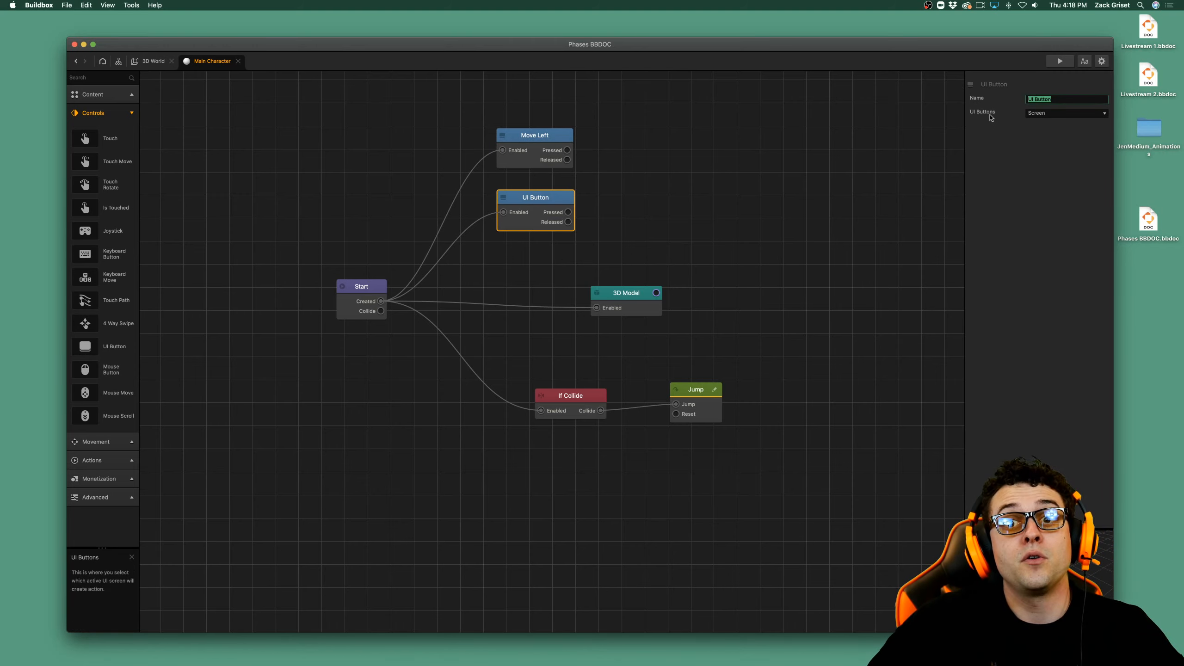
{"action": "type", "text": "Move Right"}
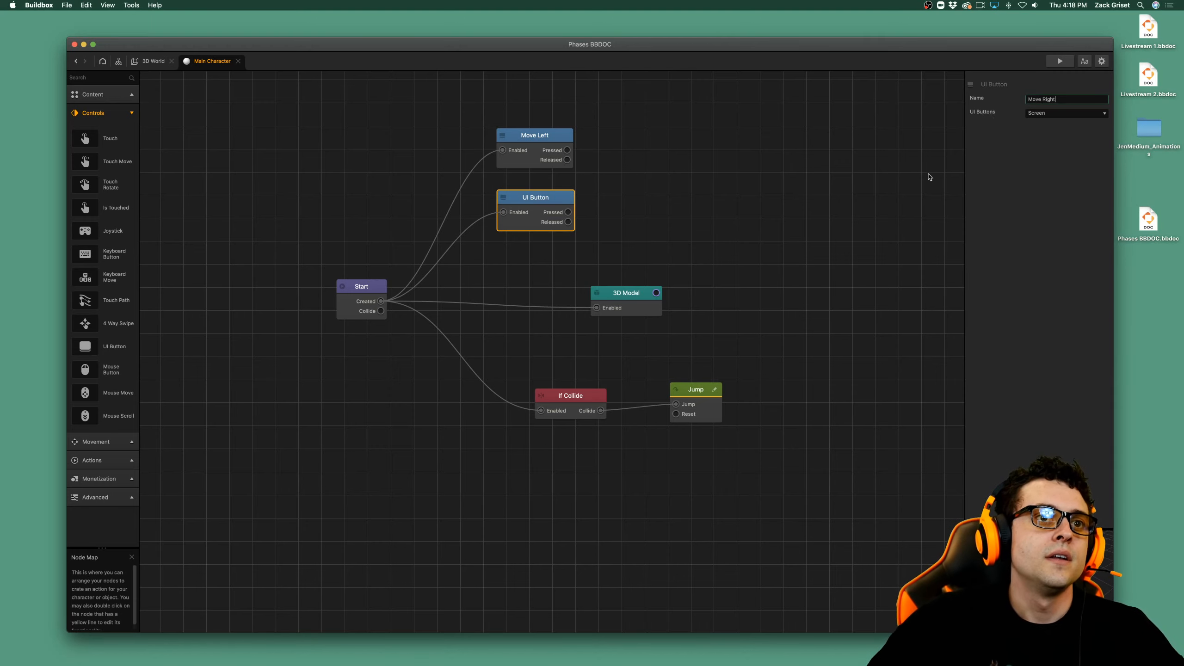
{"action": "left_click", "coordinate": [1041, 150]}
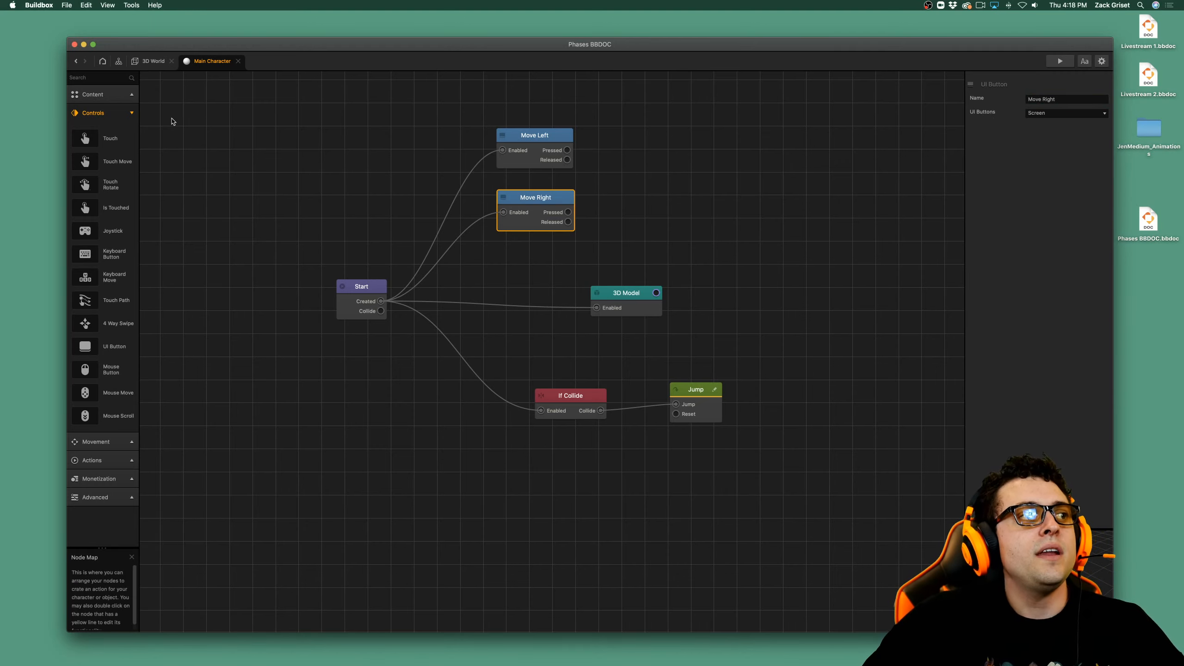
Add two Move nodes, one fed by the Pressed output of the Move Left button and one by that of Move Right.
{"action": "left_click", "coordinate": [126, 114]}
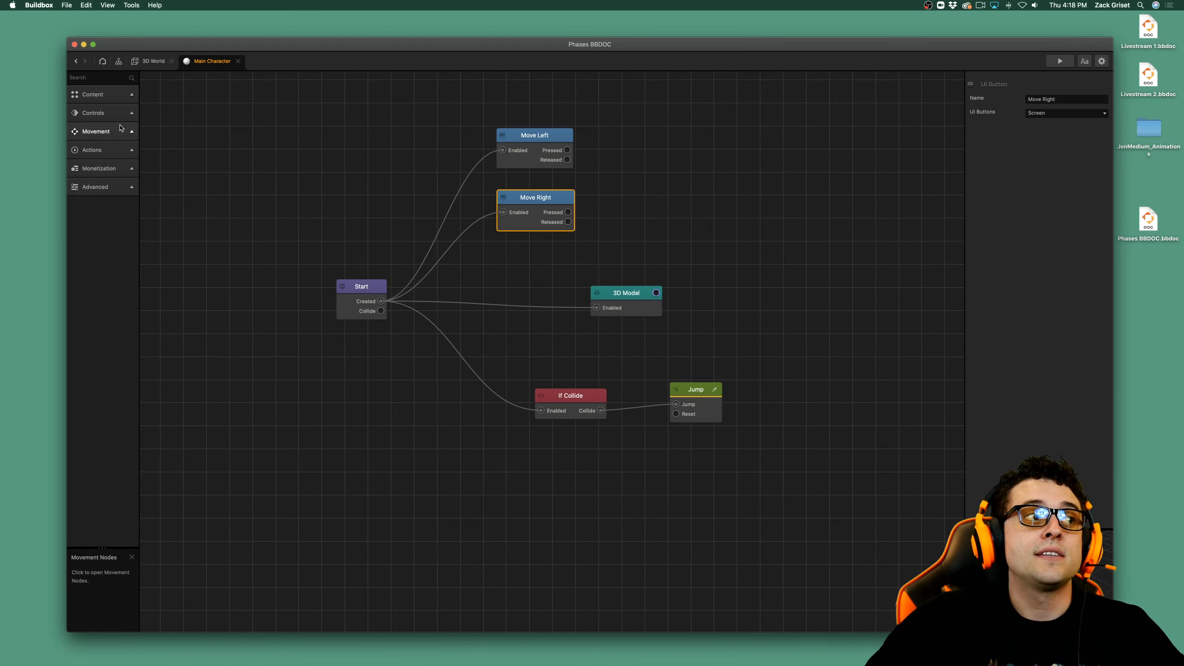
{"action": "left_click", "coordinate": [119, 131]}
{"action": "left_click_drag", "start_coordinate": [93, 180], "coordinate": [567, 150]}
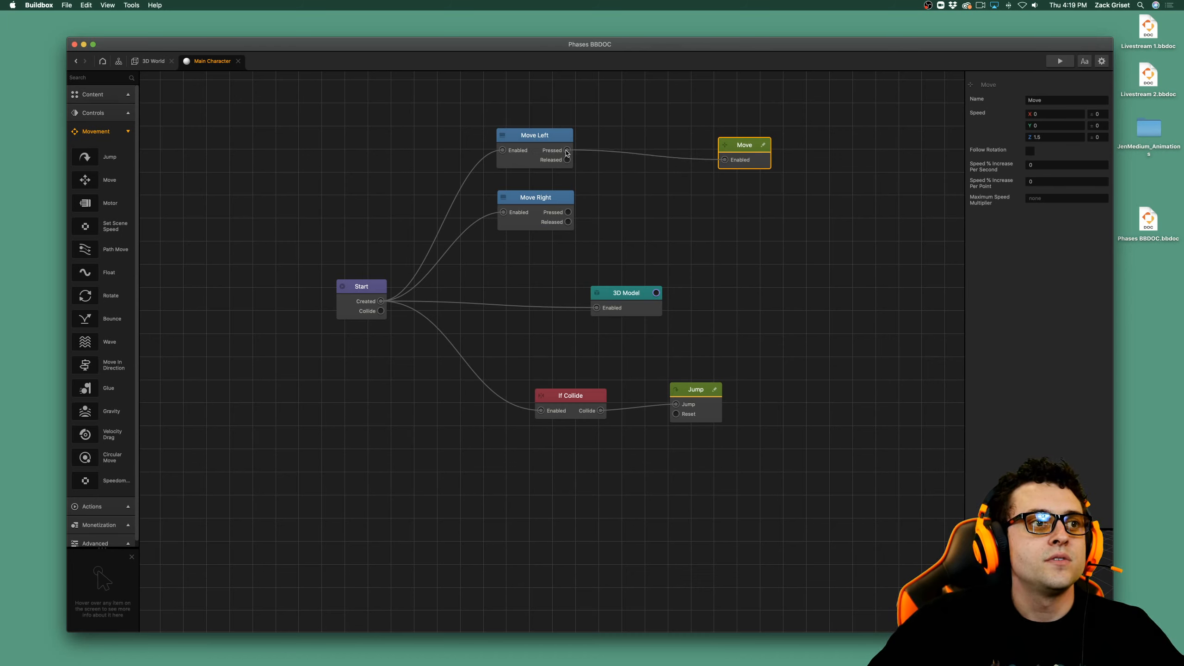
{"action": "left_click_drag", "start_coordinate": [759, 165], "coordinate": [748, 202], "text": "alt"}
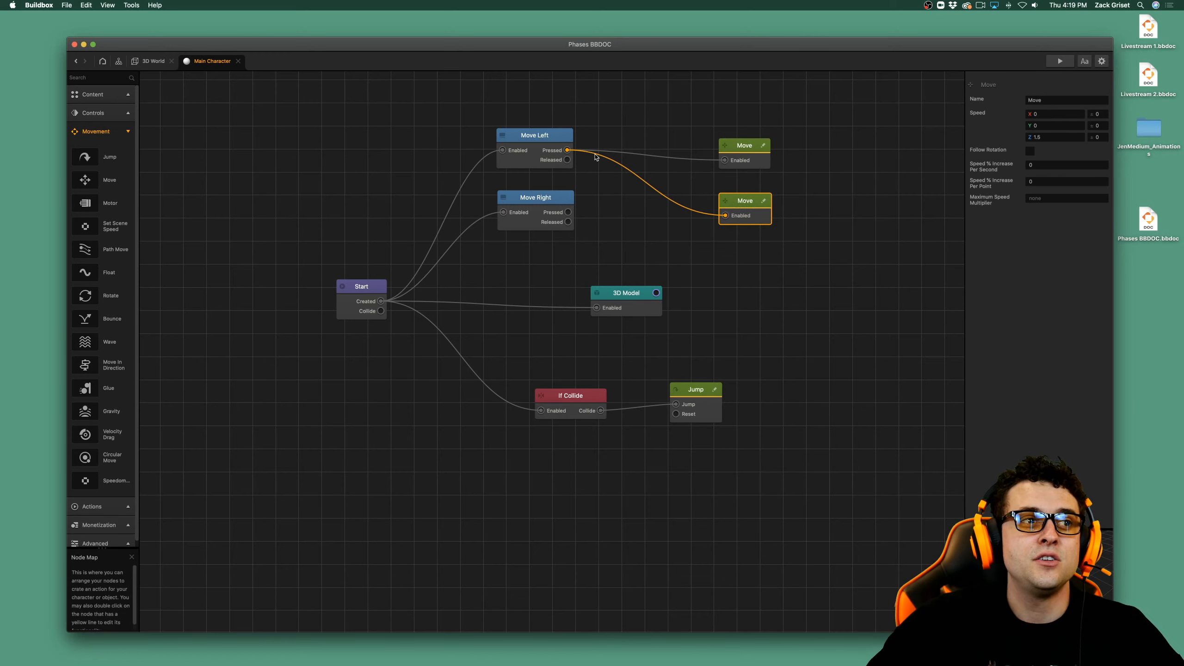
{"action": "left_click_drag", "start_coordinate": [593, 166], "coordinate": [569, 216]}
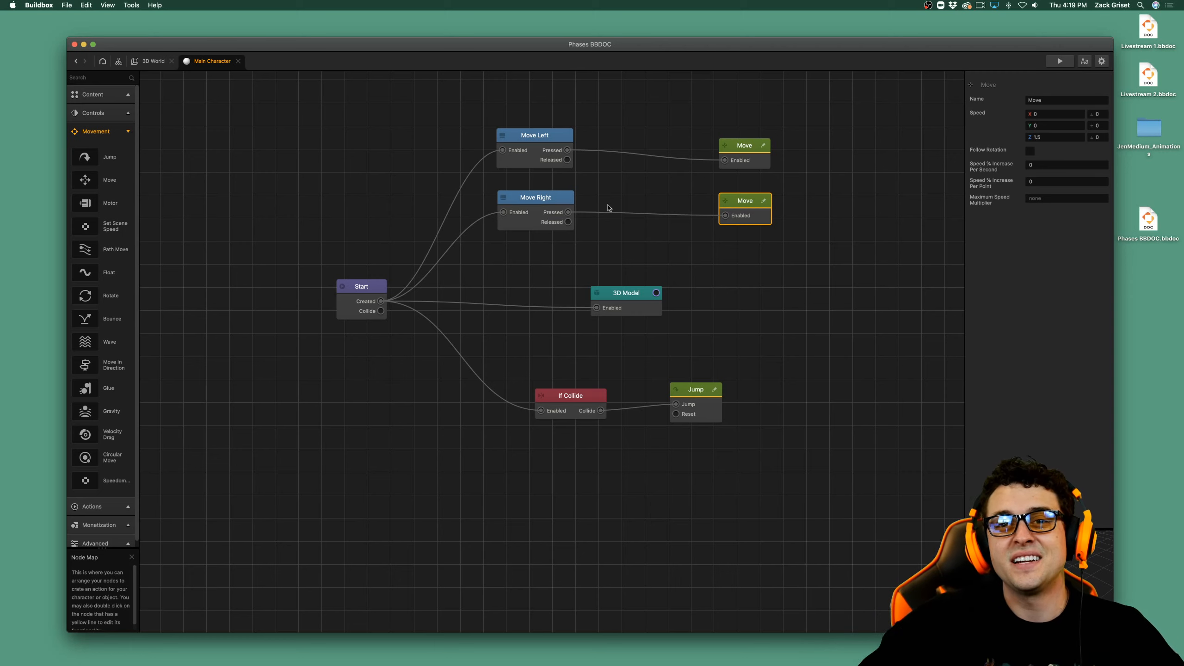
Rename the two Move nodes Move Left and Move Right to match their buttons, and test the game in the preview.
{"action": "left_click", "coordinate": [734, 158]}
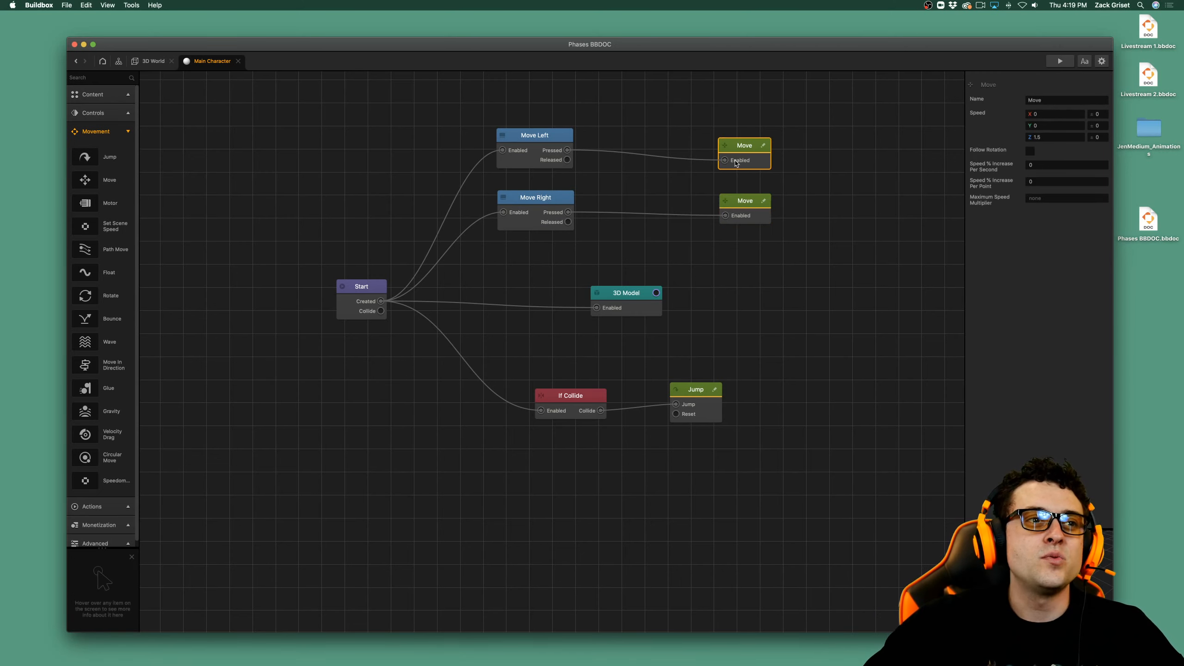
{"action": "left_click", "coordinate": [1032, 100]}
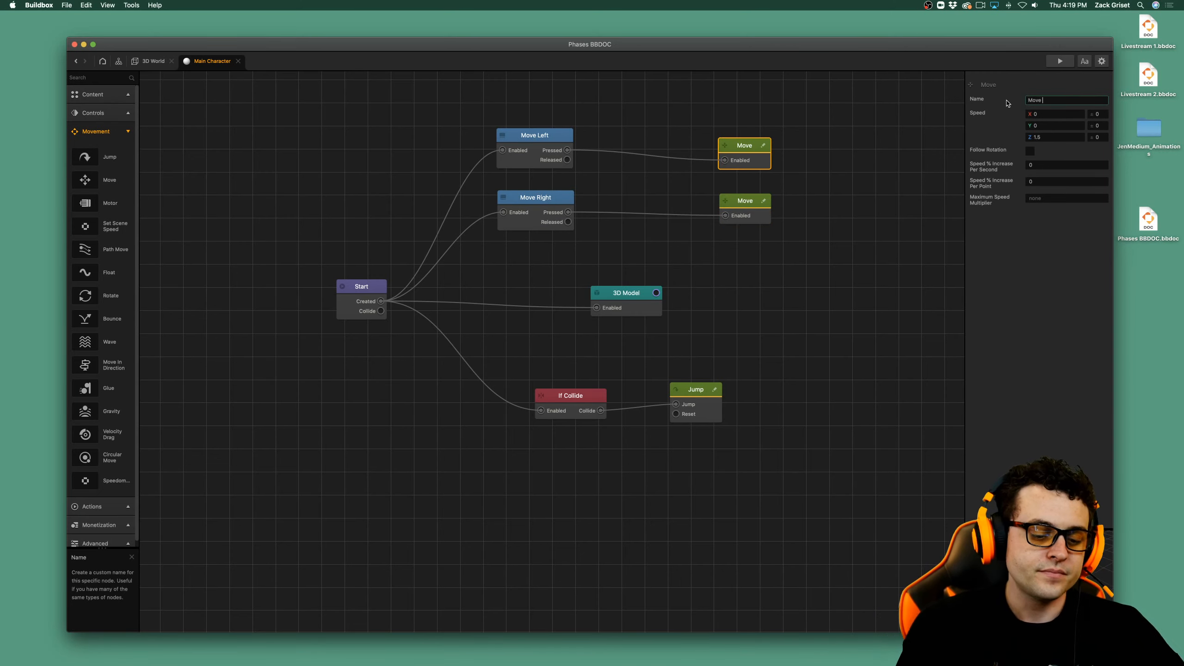
{"action": "type", "text": "Left"}
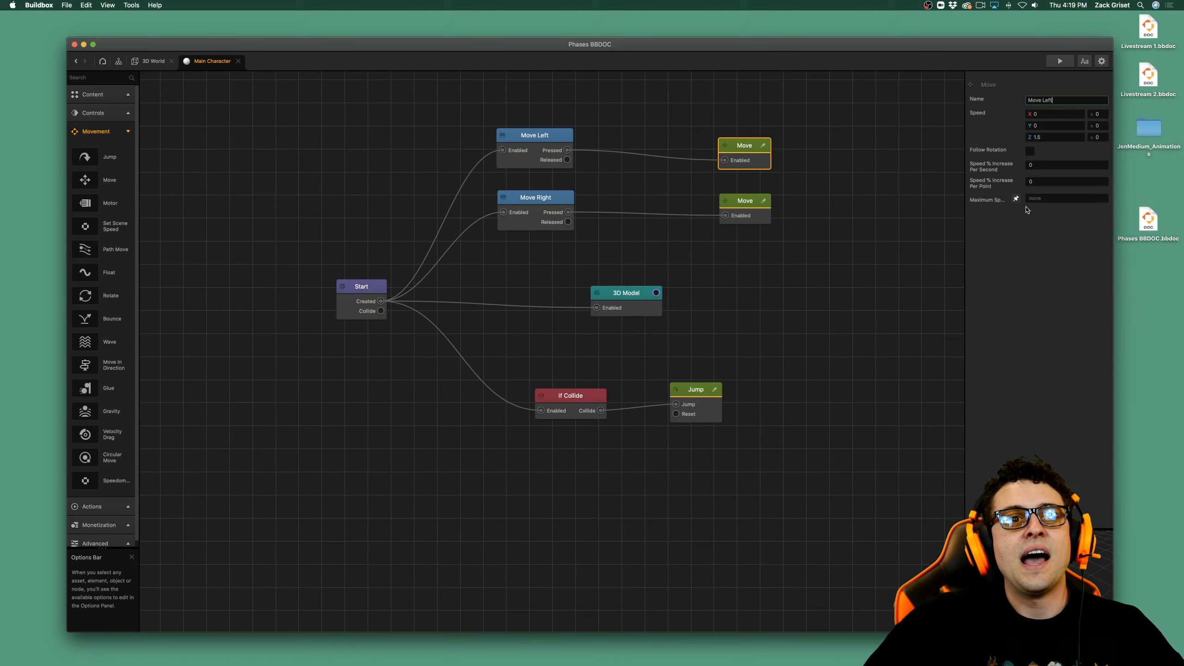
{"action": "key", "text": "Return"}
{"action": "left_click", "coordinate": [763, 211]}
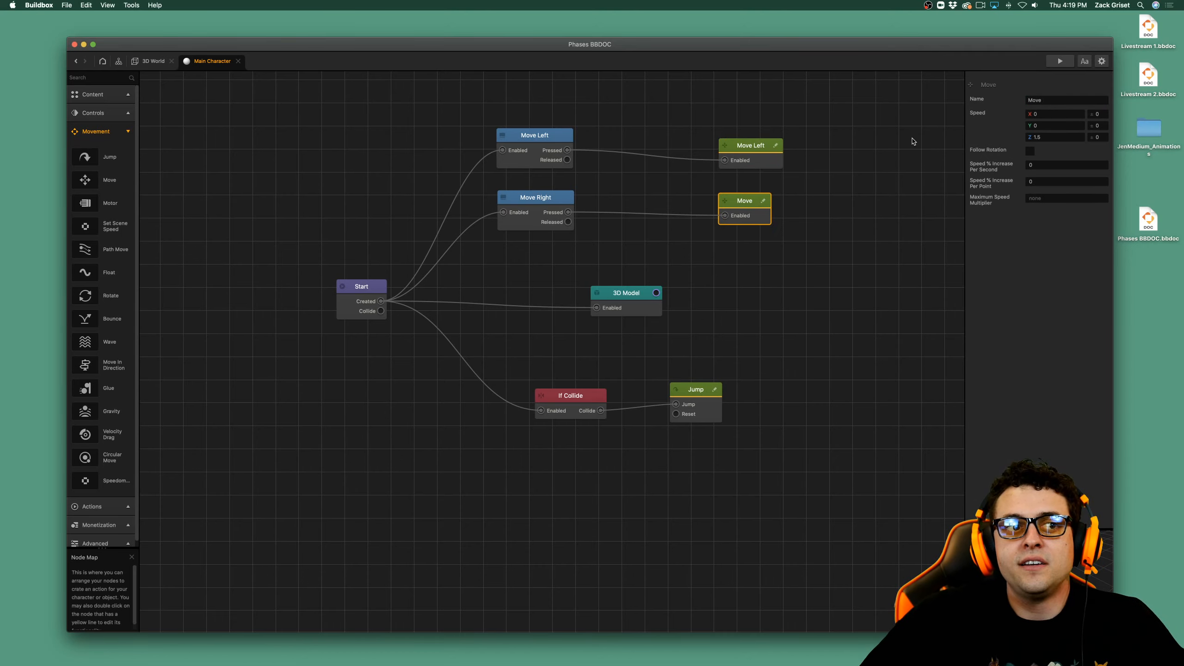
{"action": "left_click", "coordinate": [1081, 100]}
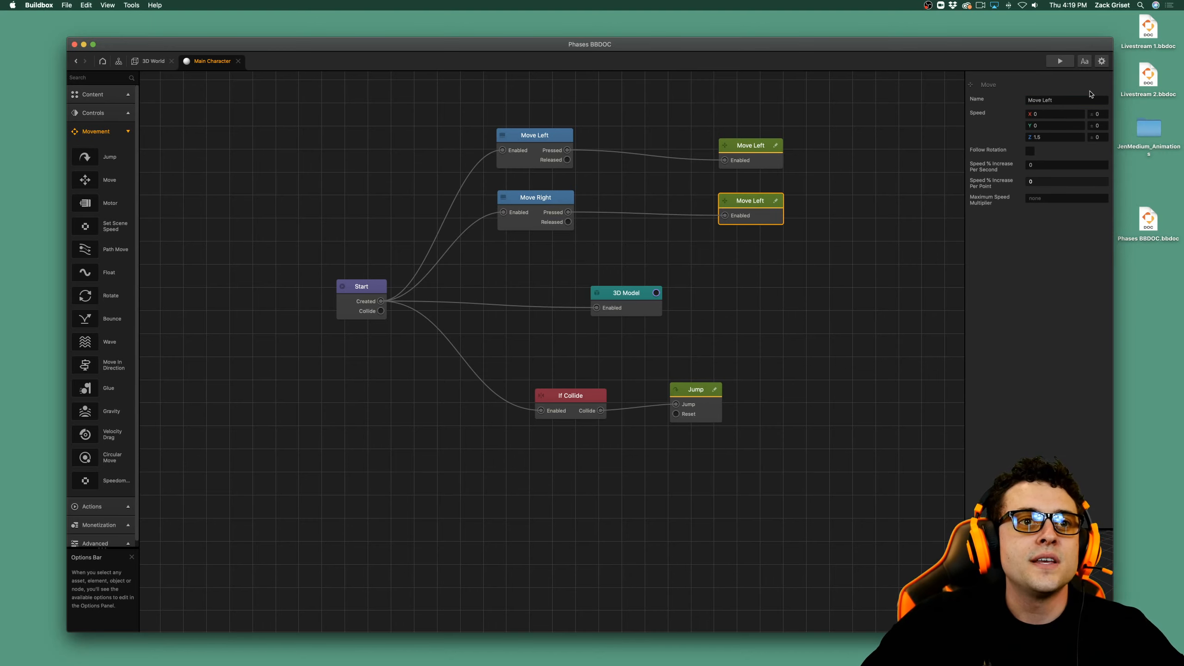
{"action": "left_click", "coordinate": [1081, 100]}
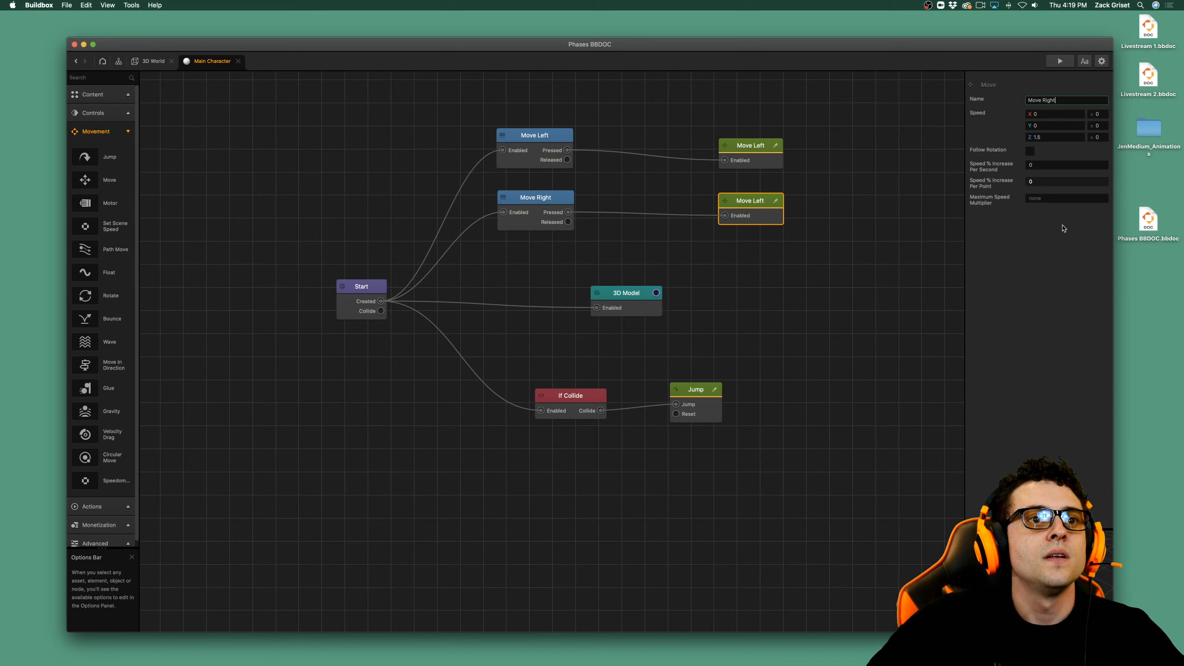
{"action": "key", "text": "Return"}
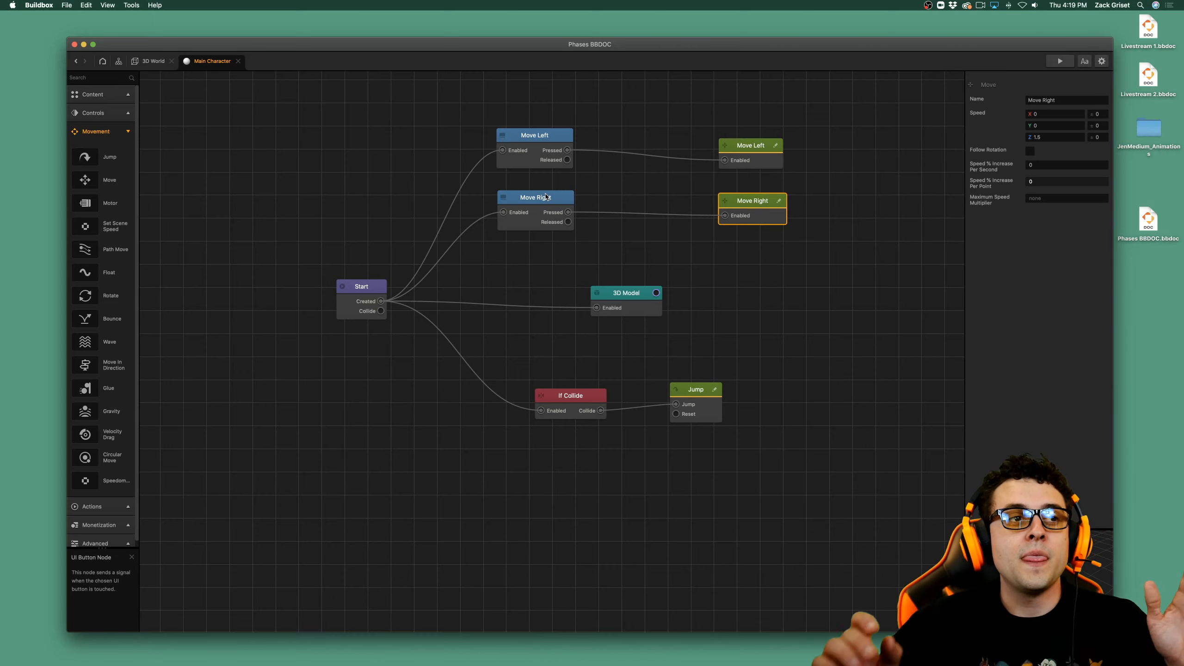
{"action": "left_click", "coordinate": [1060, 61]}
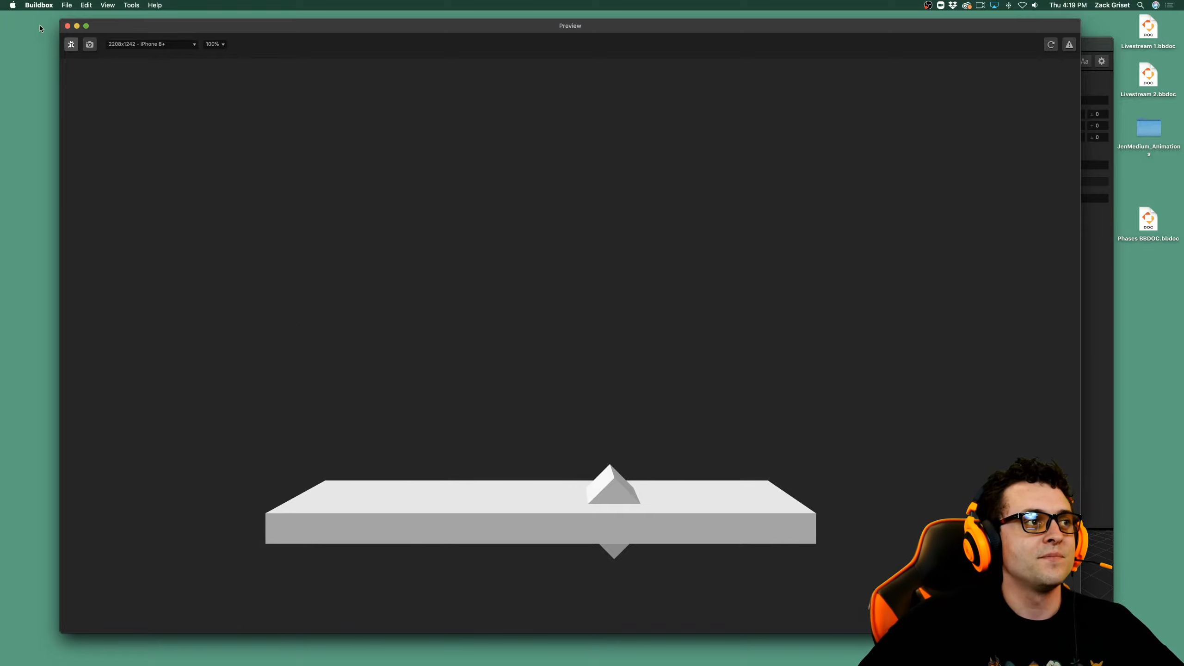
{"action": "left_click", "coordinate": [67, 26]}
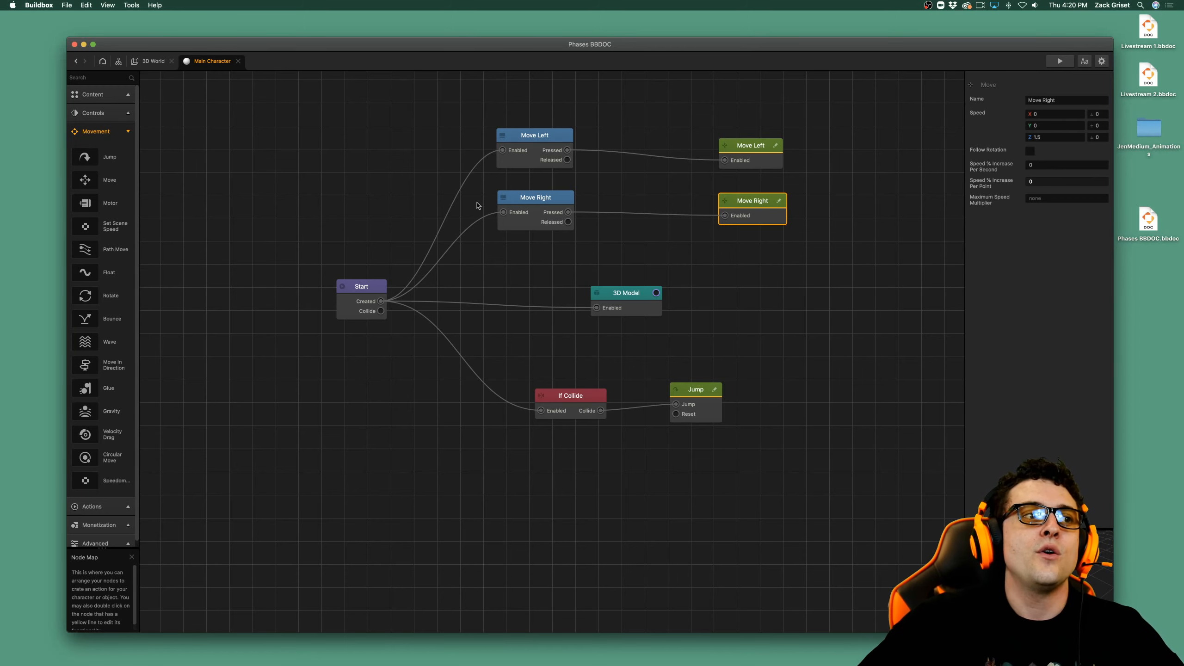
Set UI Buttons to None on the Move Right and Move Left button nodes, and check the game in the preview.
{"action": "left_click", "coordinate": [513, 205]}
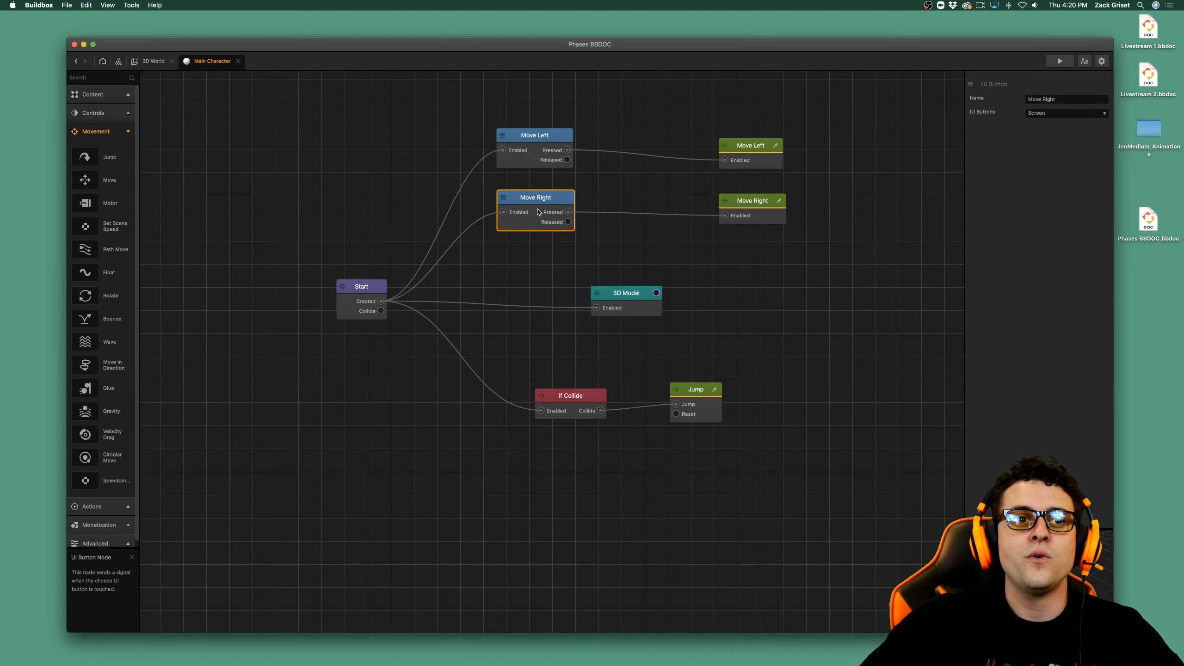
{"action": "left_click", "coordinate": [1073, 117]}
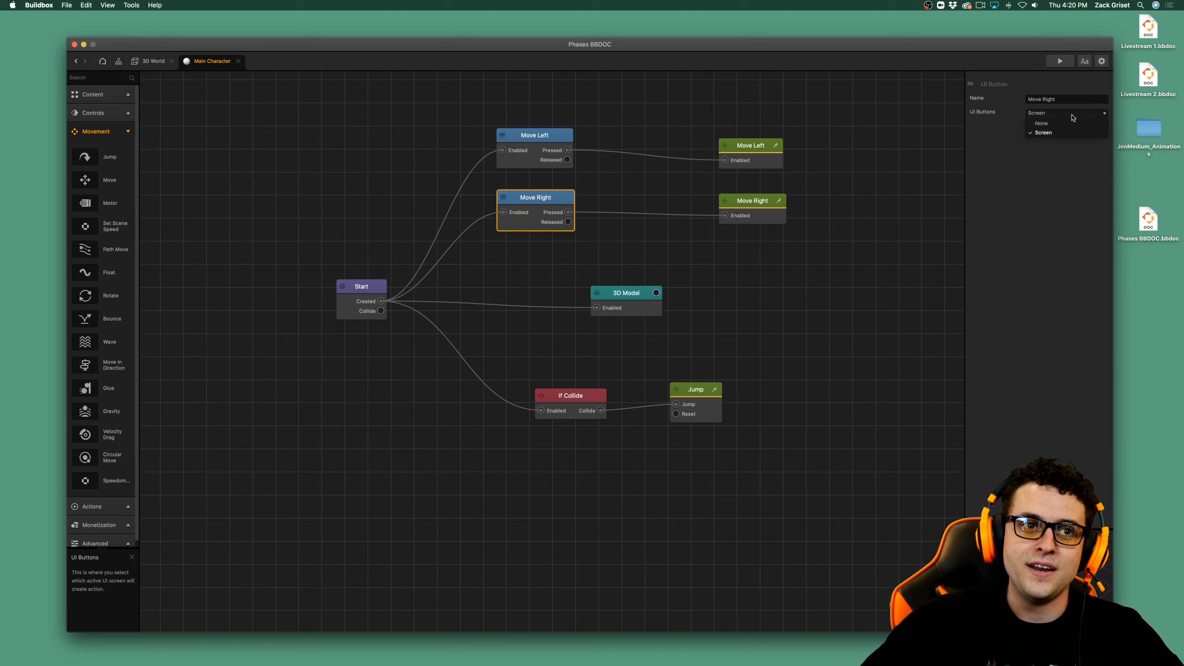
{"action": "left_click", "coordinate": [1071, 124]}
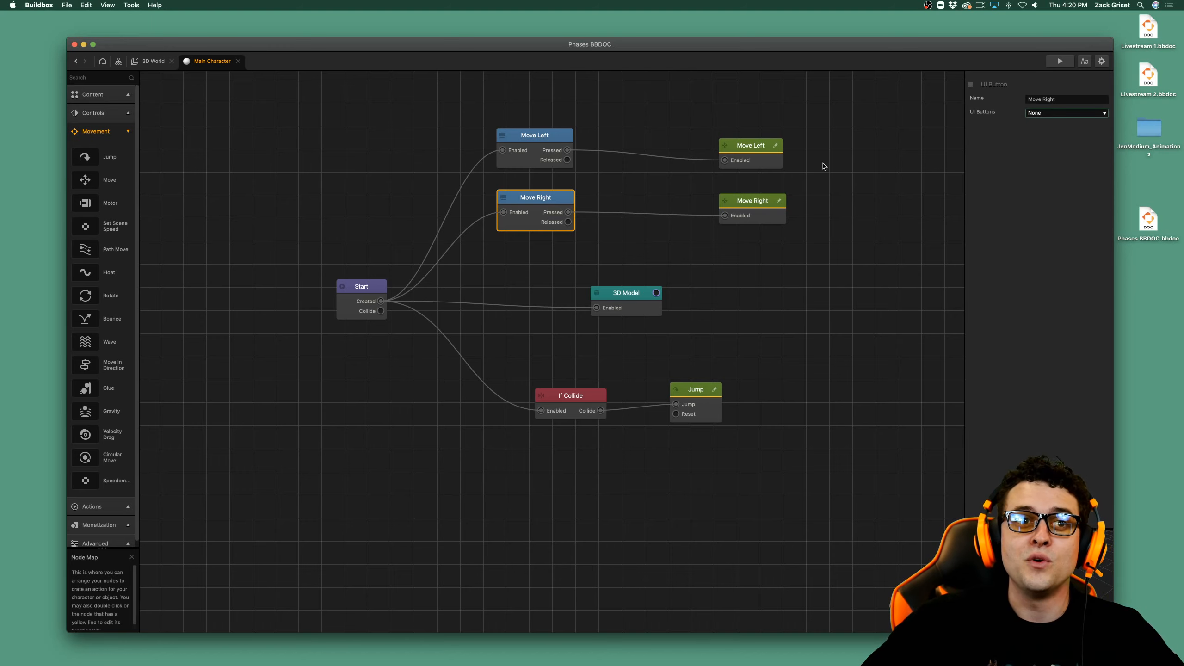
{"action": "left_click", "coordinate": [547, 142]}
{"action": "left_click", "coordinate": [1066, 117]}
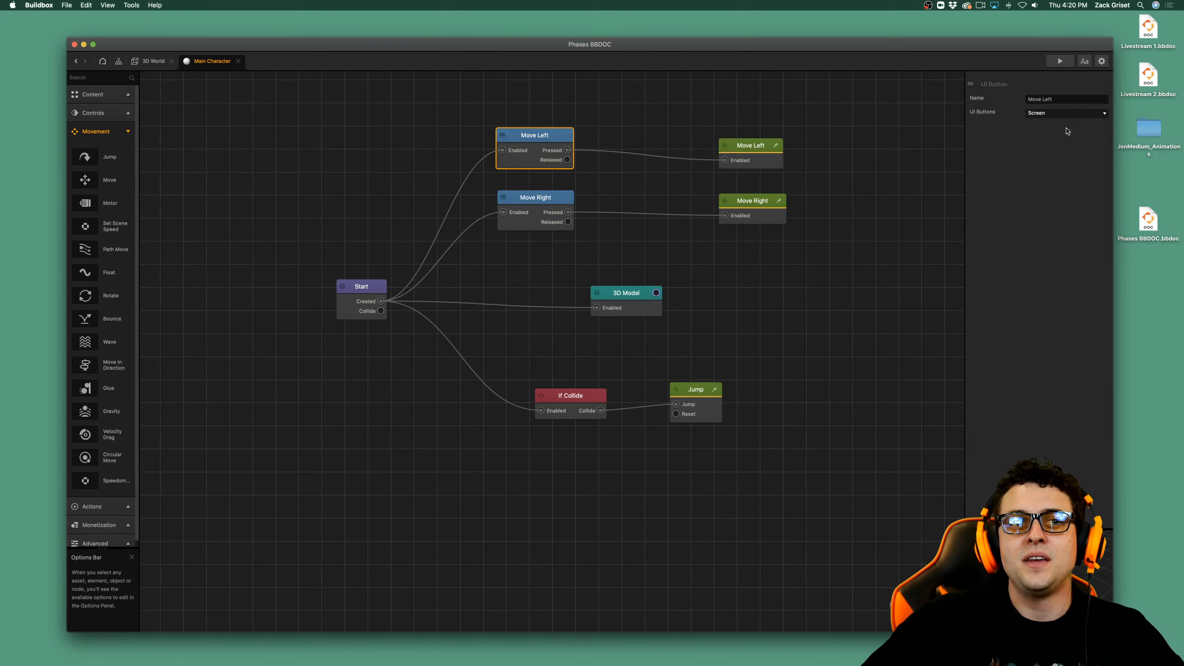
{"action": "left_click", "coordinate": [1045, 123]}
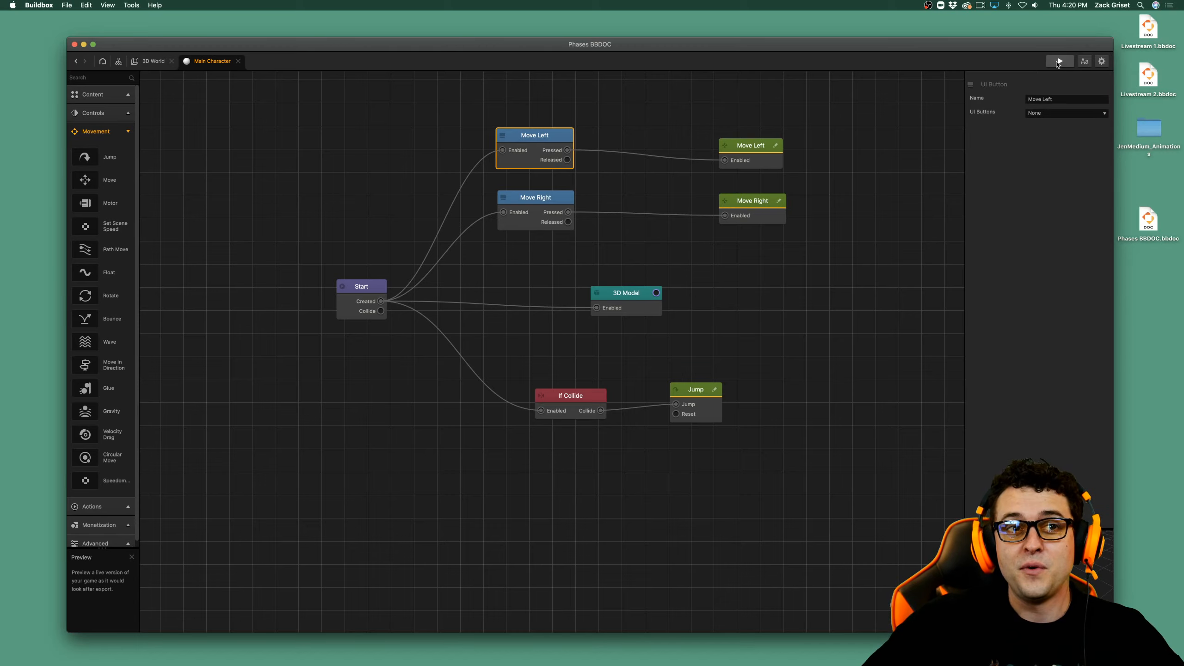
{"action": "left_click", "coordinate": [1055, 61]}
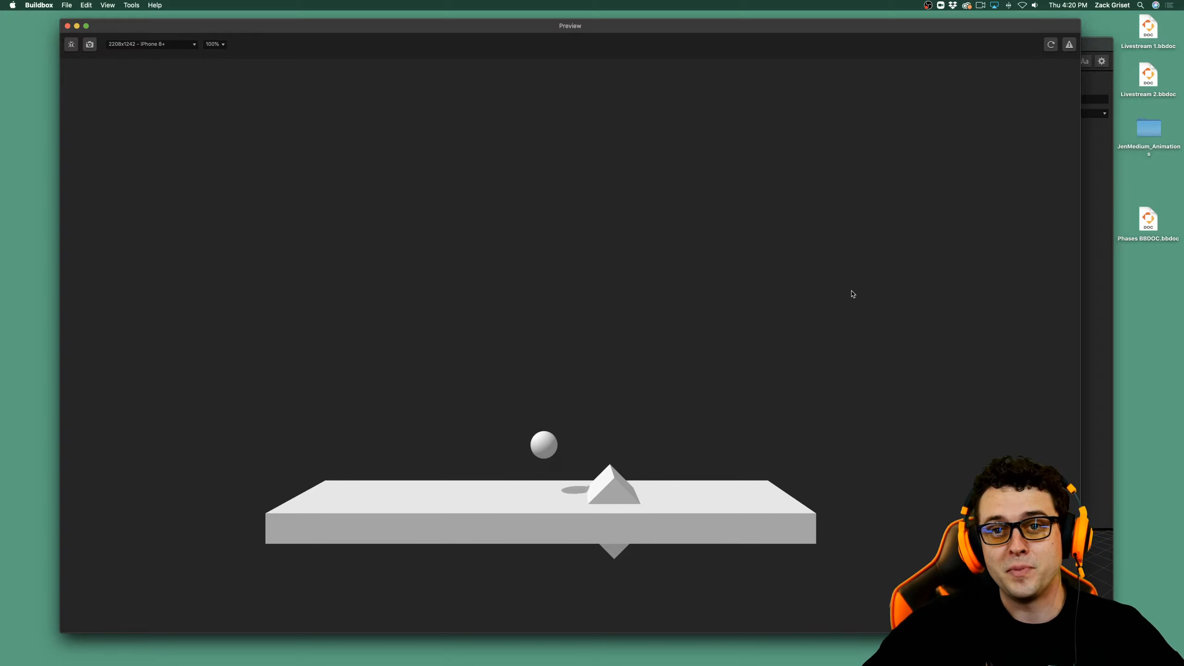
{"action": "left_click", "coordinate": [67, 26]}
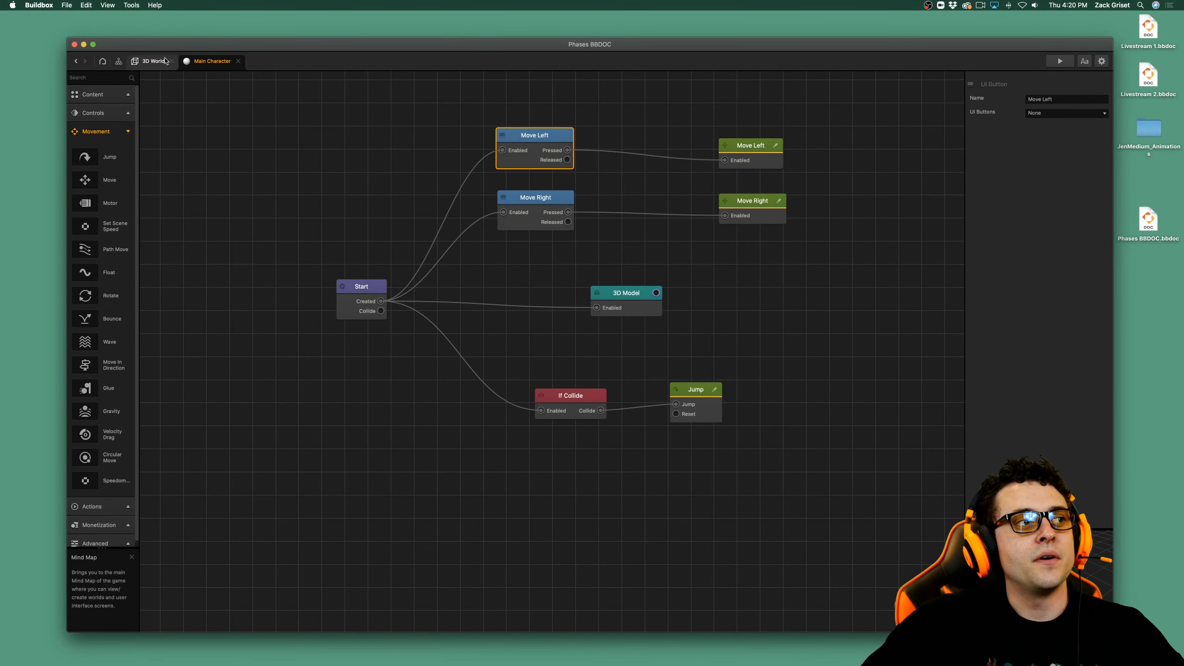
Open the game's Mind Map and add two UI Screen nodes, one beside the 3D World node and one above it.
{"action": "left_click", "coordinate": [119, 61]}
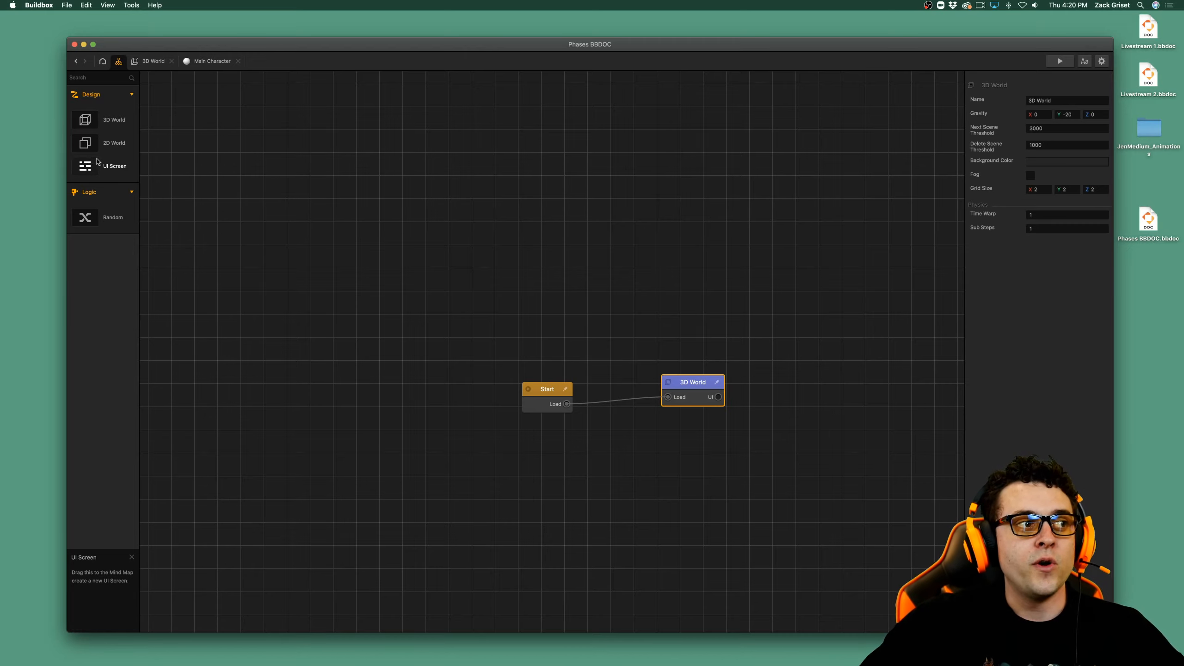
{"action": "left_click_drag", "start_coordinate": [117, 171], "coordinate": [835, 367]}
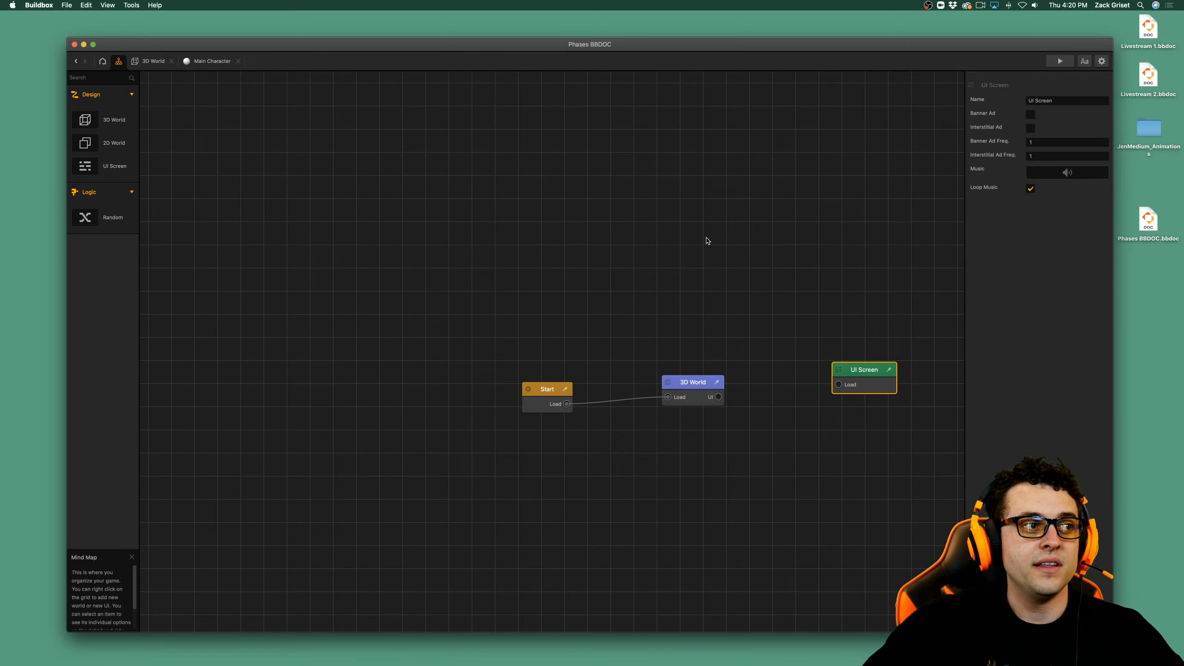
{"action": "right_click", "coordinate": [749, 255]}
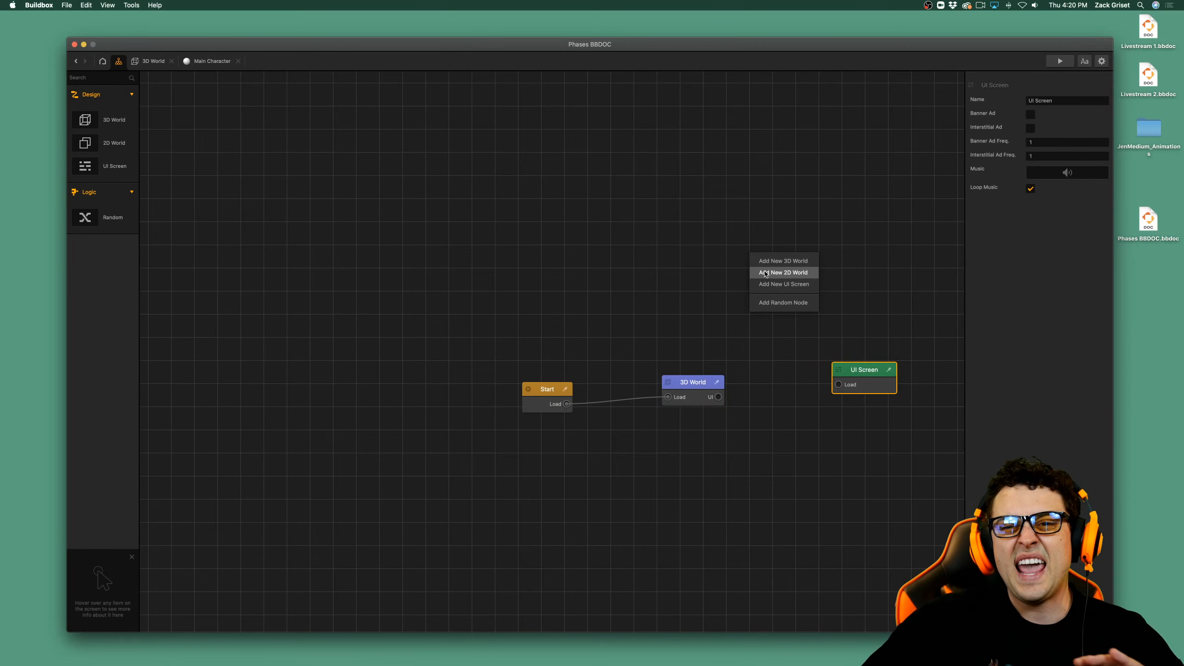
{"action": "left_click", "coordinate": [787, 286]}
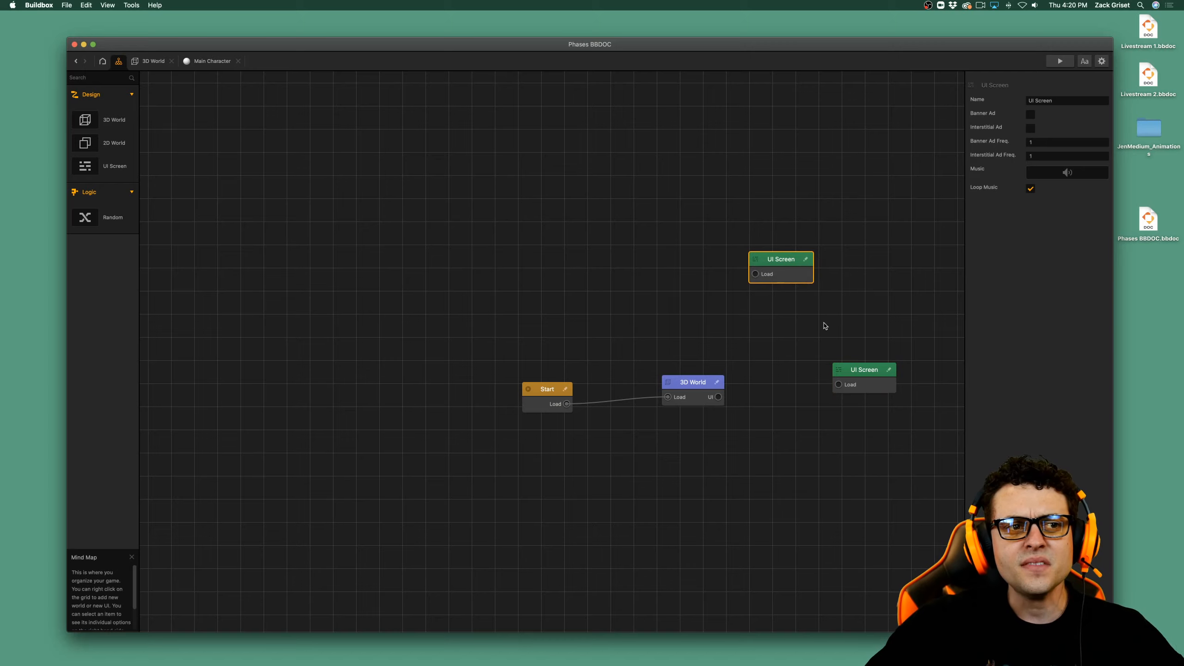
Delete the UI Screen node beside the 3D World node and rename the remaining one 3D World UI.
{"action": "left_click", "coordinate": [861, 371]}
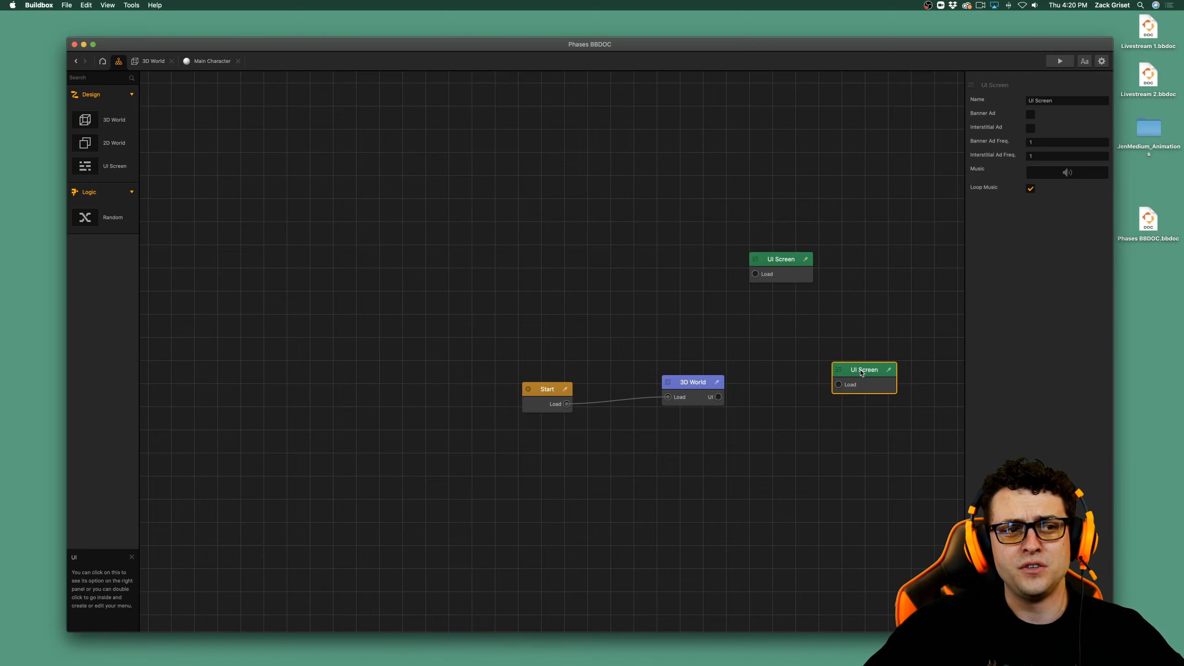
{"action": "key", "text": "Delete"}
{"action": "left_click", "coordinate": [772, 278]}
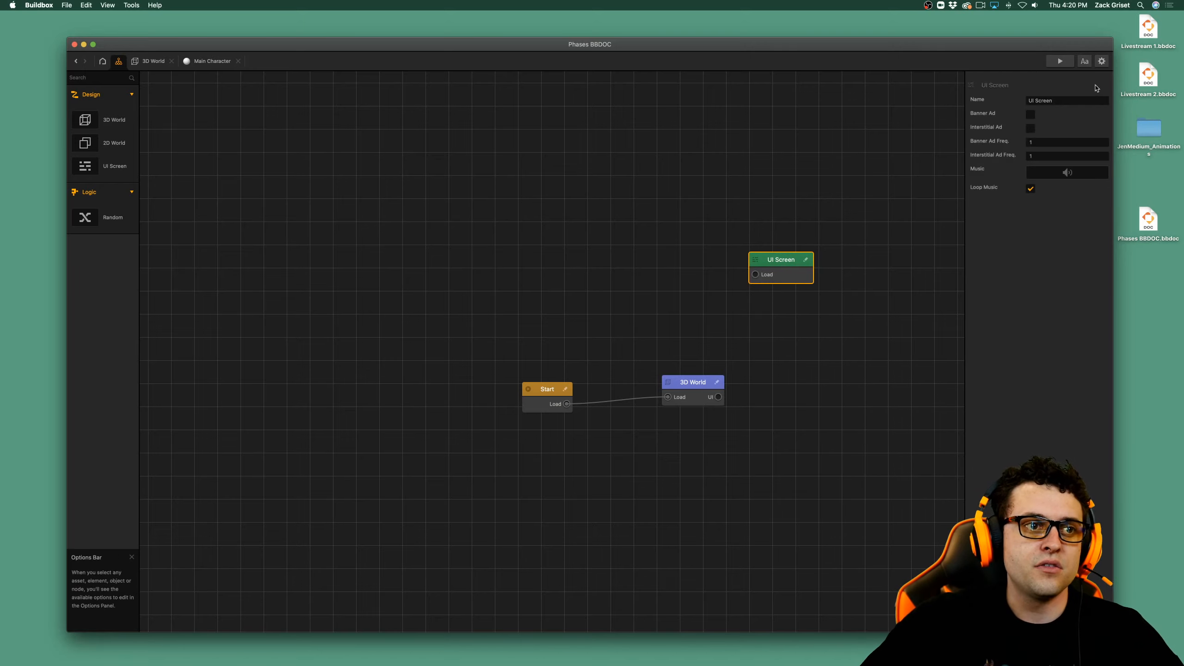
{"action": "left_click", "coordinate": [1080, 98]}
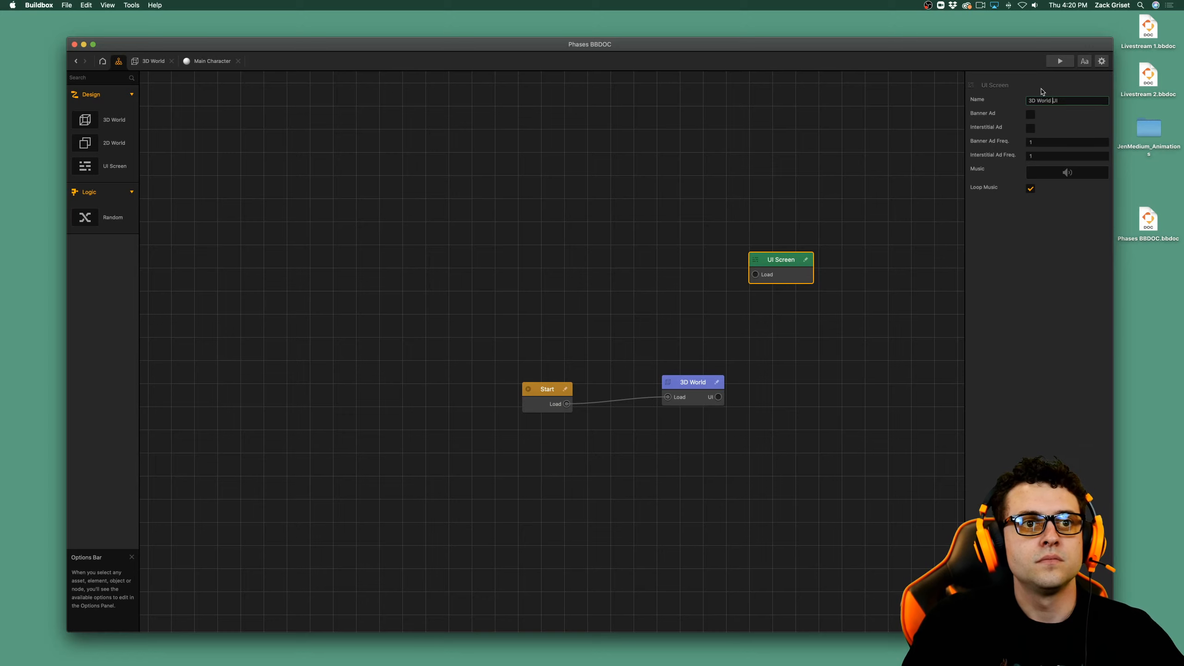
{"action": "key", "text": "Return"}
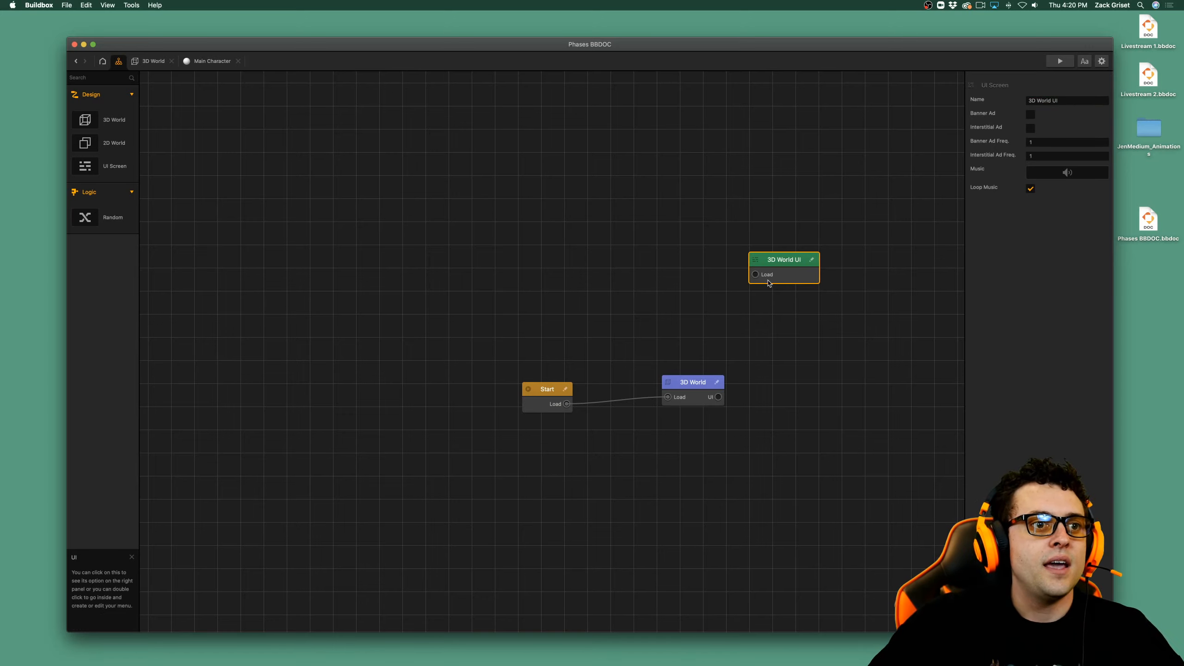
Connect the Load input of the 3D World UI node to the UI output of 3D World, and place the node beside 3D World.
{"action": "left_click_drag", "start_coordinate": [756, 278], "coordinate": [718, 397]}
{"action": "left_click_drag", "start_coordinate": [787, 266], "coordinate": [801, 383]}
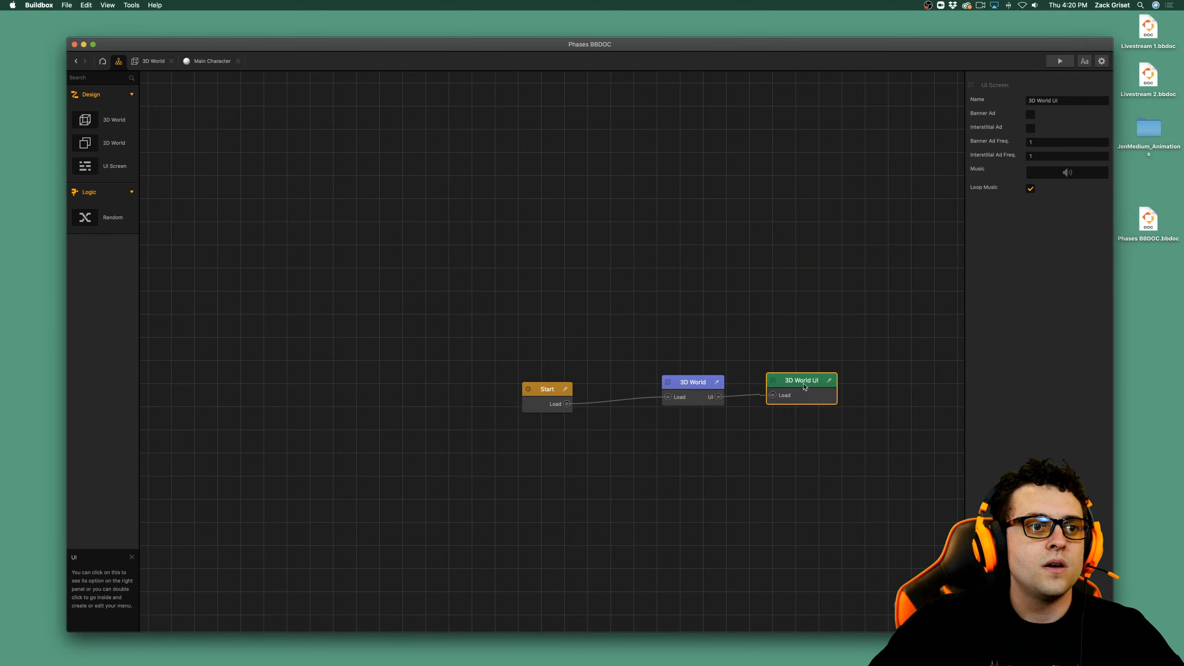
{"action": "double_click", "coordinate": [801, 384]}
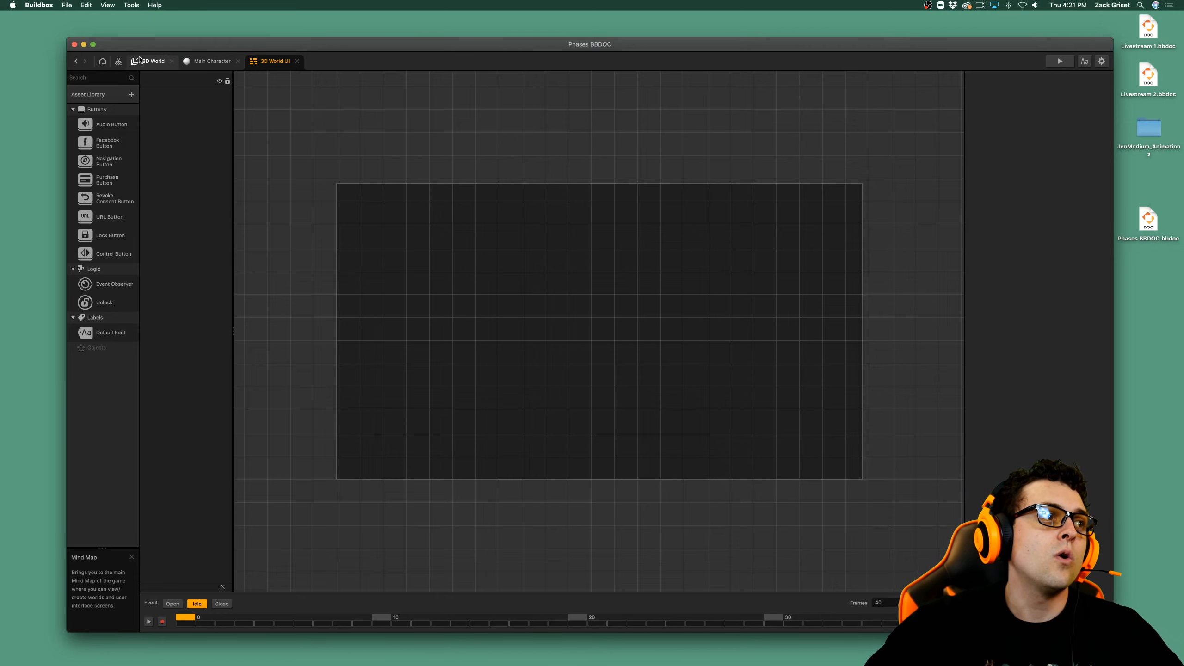
{"action": "left_click", "coordinate": [118, 61]}
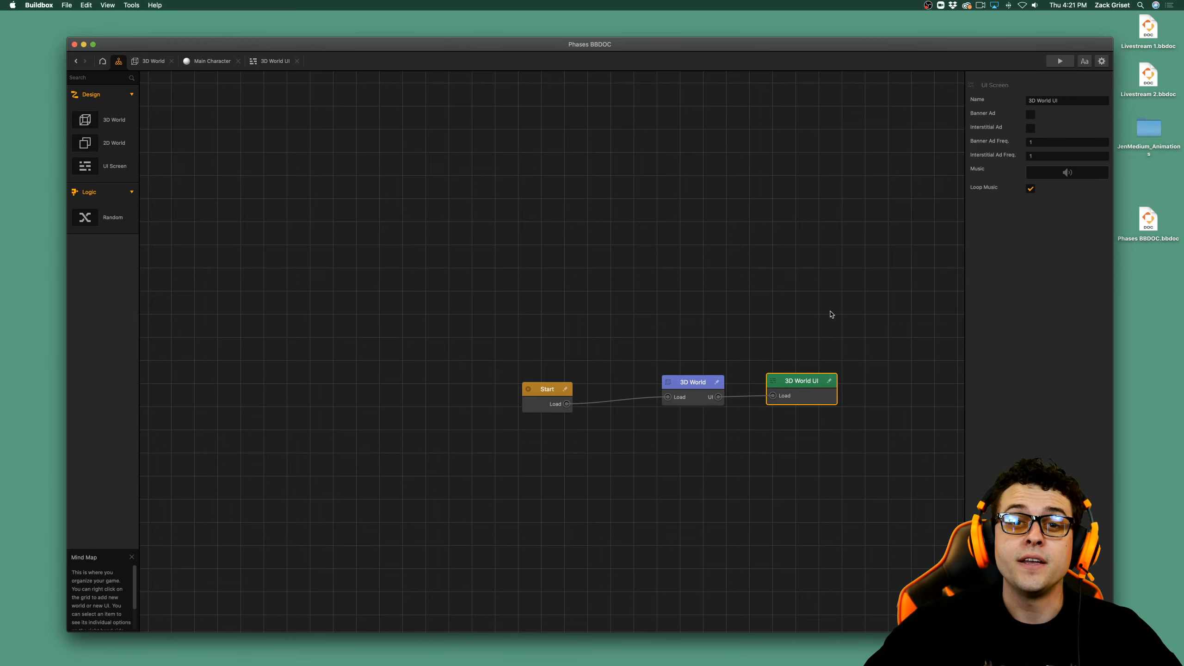
In the 3D World UI screen, add a Control Button stretched over the left half and duplicate it onto the right half.
{"action": "left_click", "coordinate": [829, 381]}
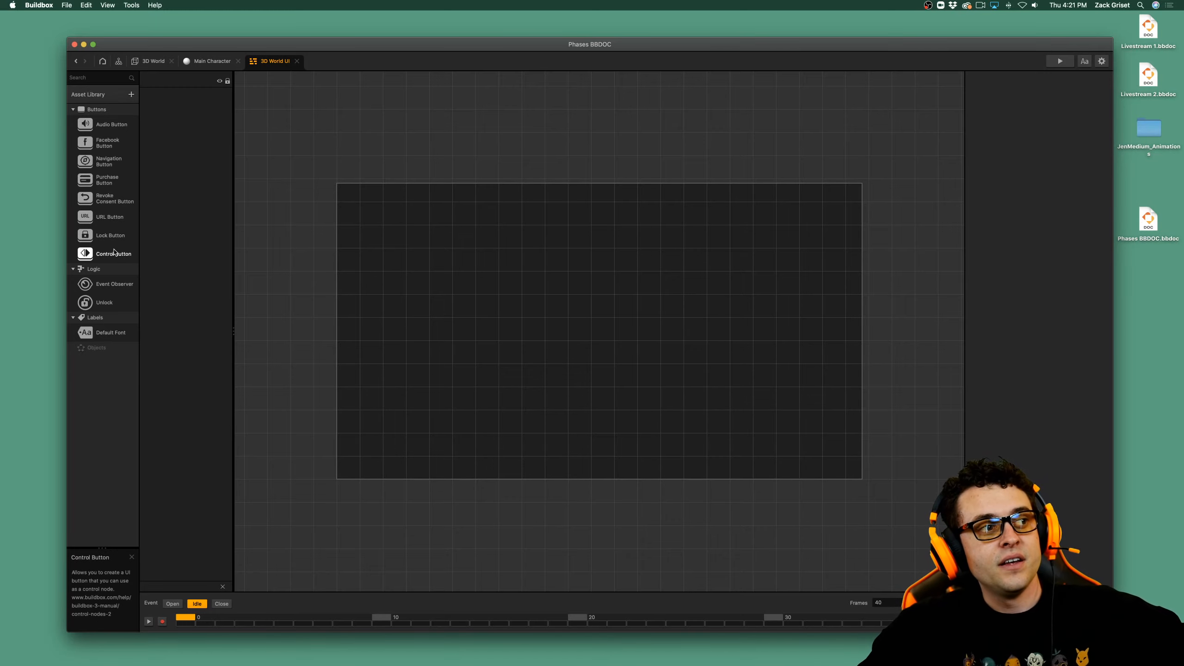
{"action": "left_click_drag", "start_coordinate": [114, 253], "coordinate": [311, 138]}
{"action": "left_click_drag", "start_coordinate": [620, 350], "coordinate": [605, 514]}
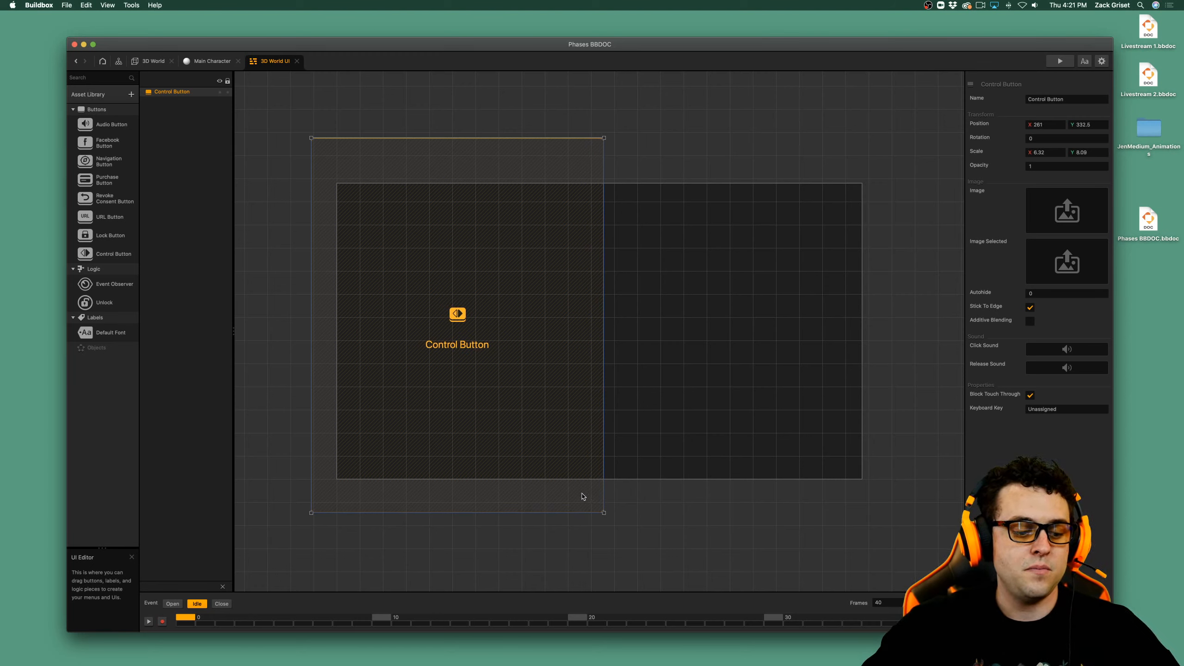
{"action": "key", "text": "super+d"}
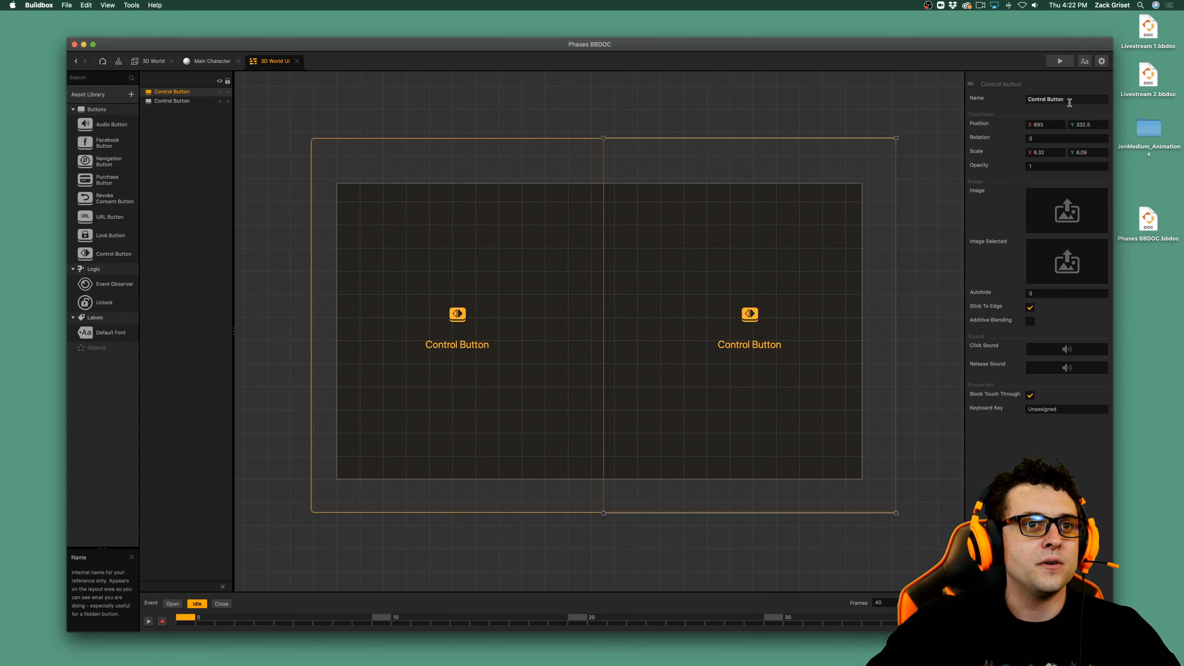
Rename the control button on the left half Move Left Button.
{"action": "left_click", "coordinate": [434, 393]}
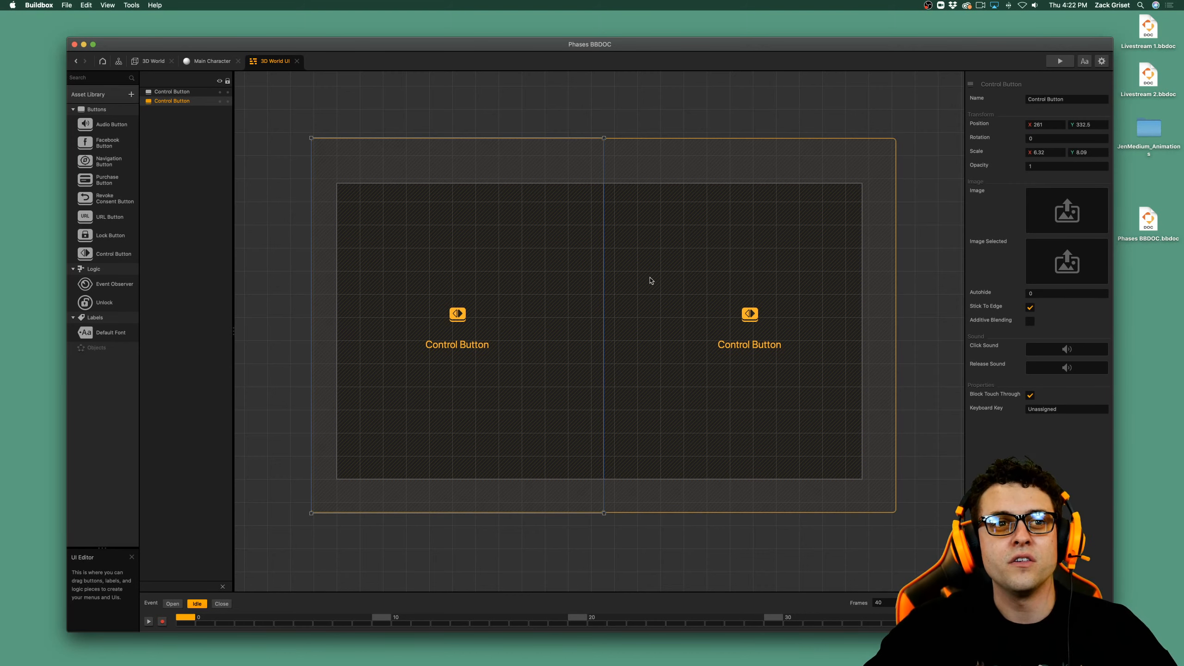
{"action": "left_click", "coordinate": [1051, 99]}
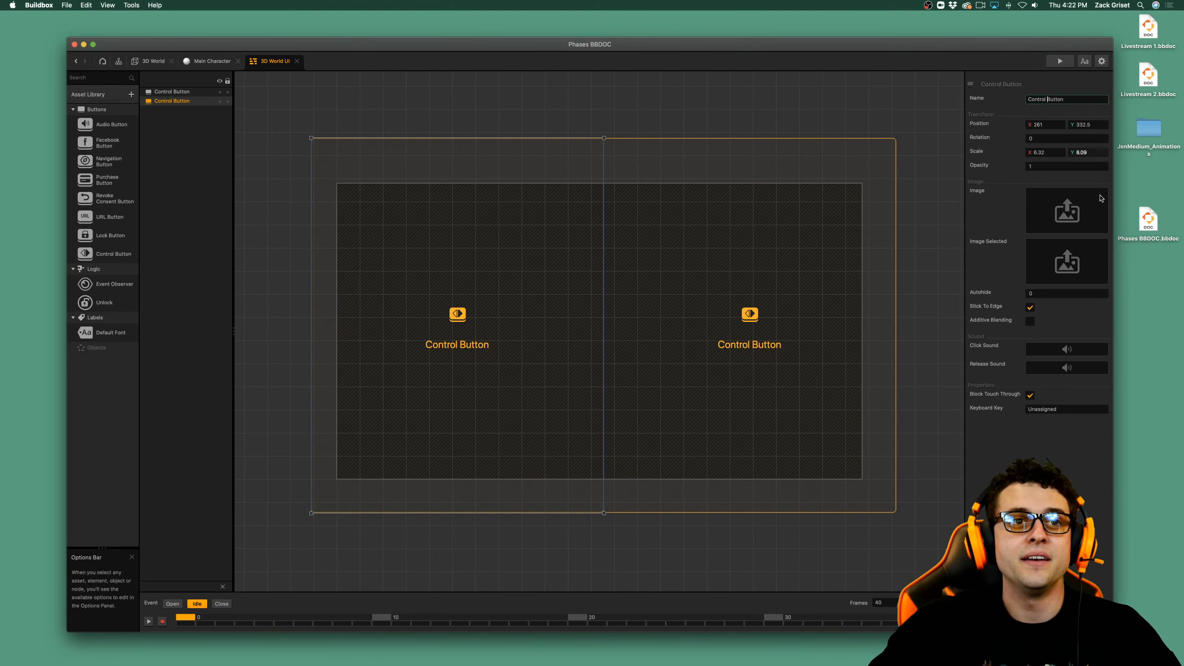
{"action": "key", "text": "BackSpace"}
{"action": "key", "text": "BackSpace"}
{"action": "key", "text": "BackSpace"}
{"action": "key", "text": "BackSpace"}
{"action": "key", "text": "BackSpace"}
{"action": "key", "text": "BackSpace"}
{"action": "key", "text": "BackSpace"}
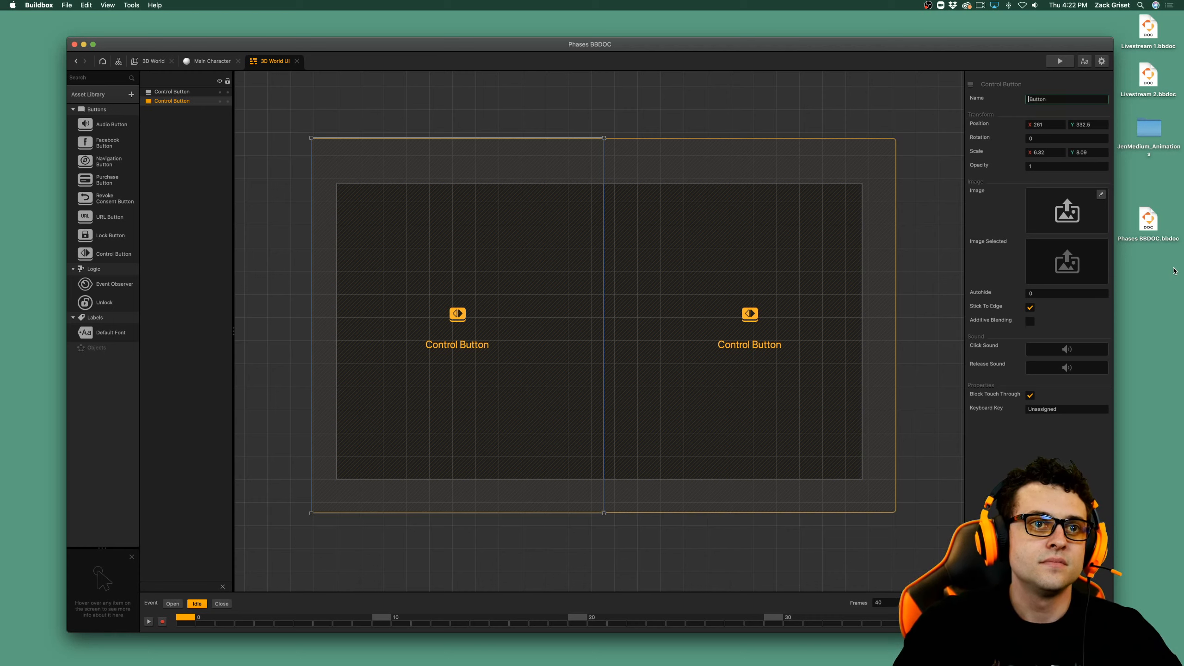
{"action": "type", "text": "Move Le"}
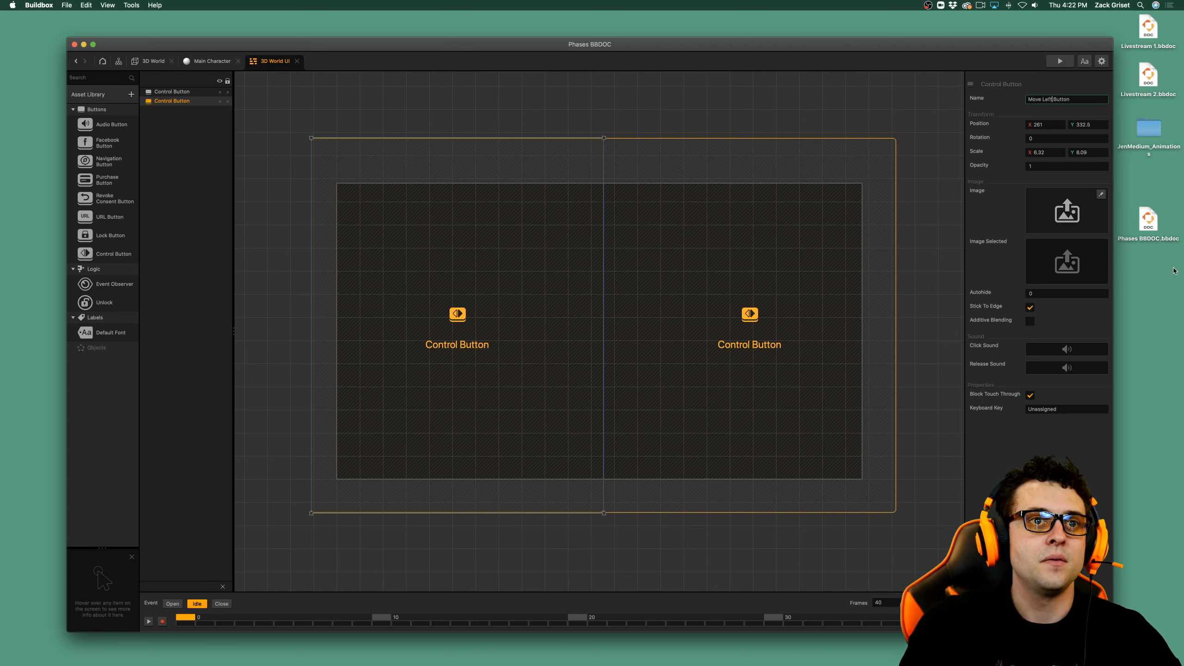
{"action": "type", "text": "ft"}
{"action": "key", "text": "Return"}
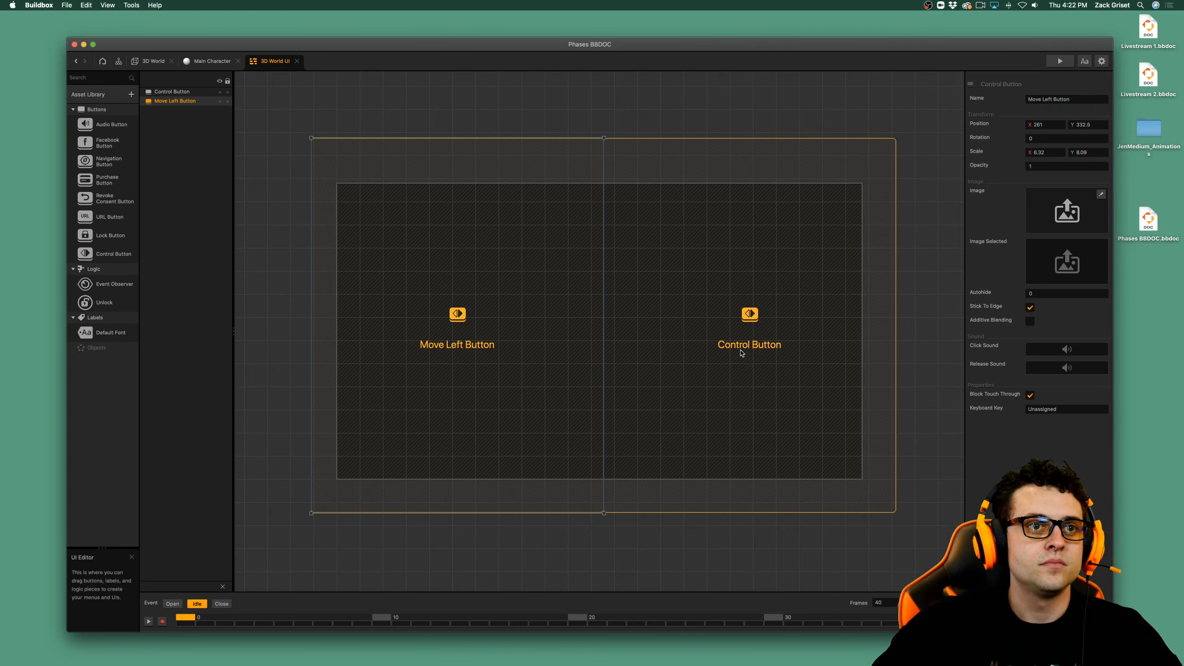
Rename the control button on the right half Move Right Button and save the project.
{"action": "left_click", "coordinate": [746, 343]}
{"action": "left_click", "coordinate": [1037, 99]}
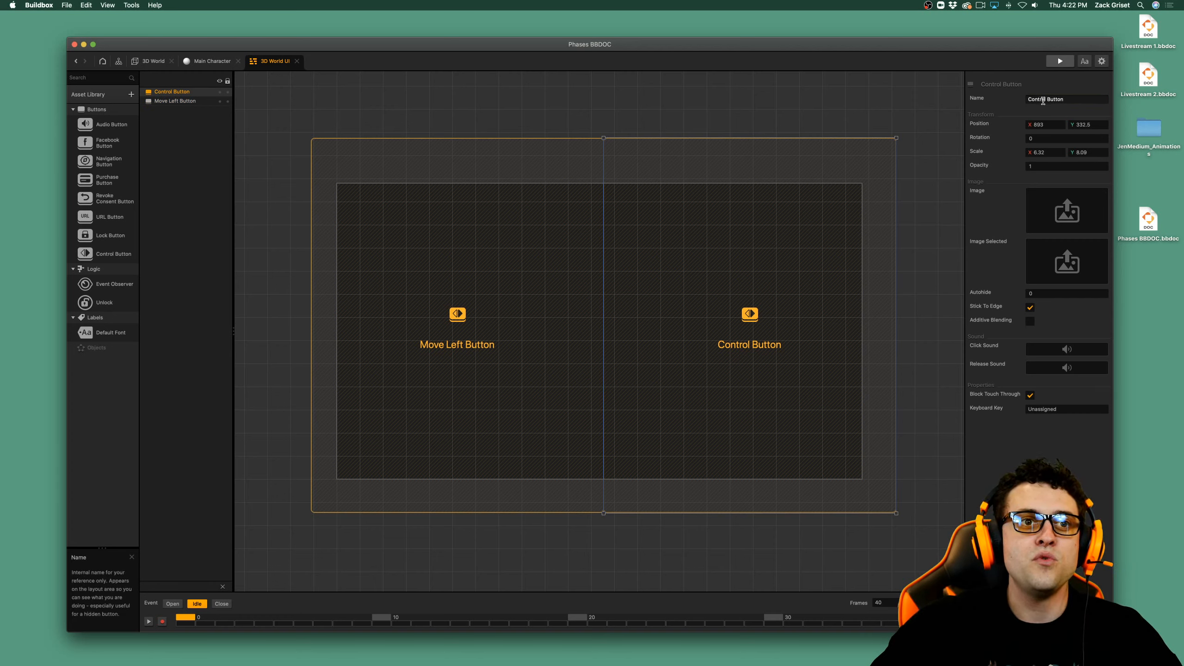
{"action": "key", "text": "BackSpace"}
{"action": "key", "text": "BackSpace"}
{"action": "key", "text": "BackSpace"}
{"action": "key", "text": "BackSpace"}
{"action": "key", "text": "BackSpace"}
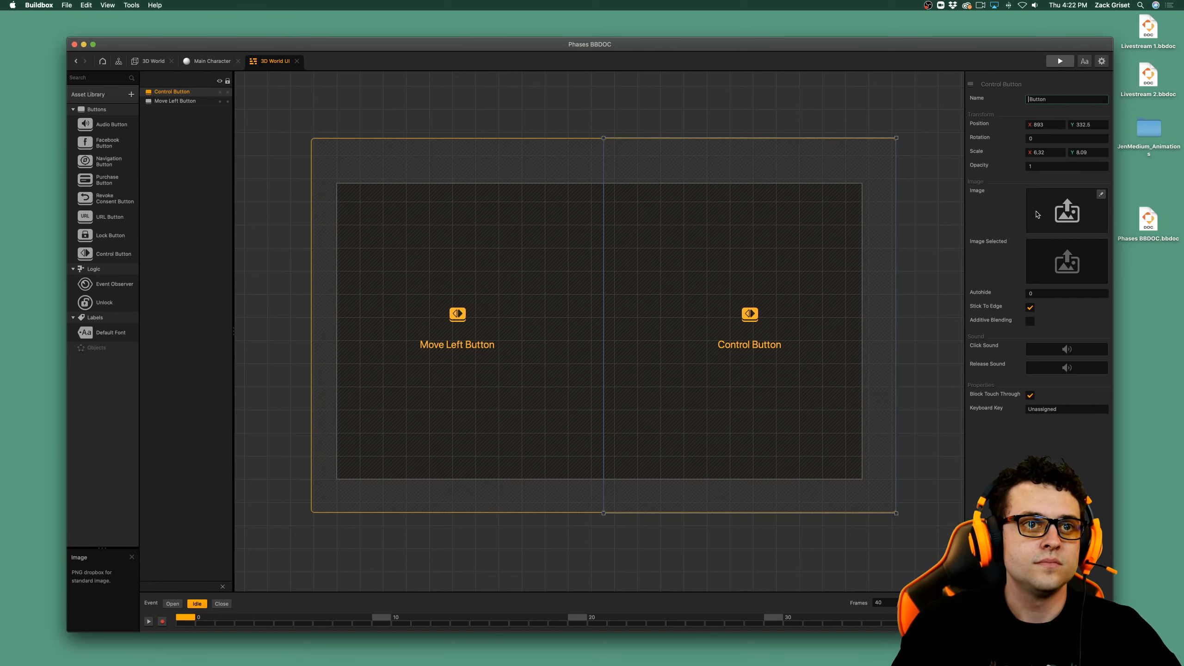
{"action": "type", "text": "Move R"}
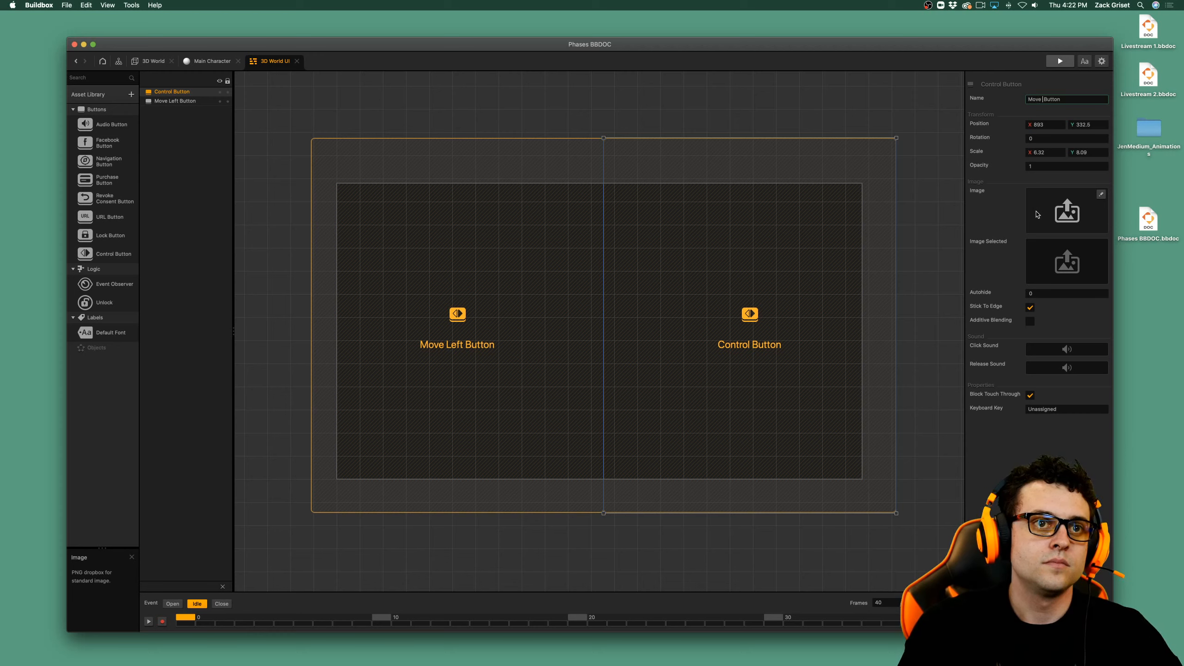
{"action": "type", "text": "ight"}
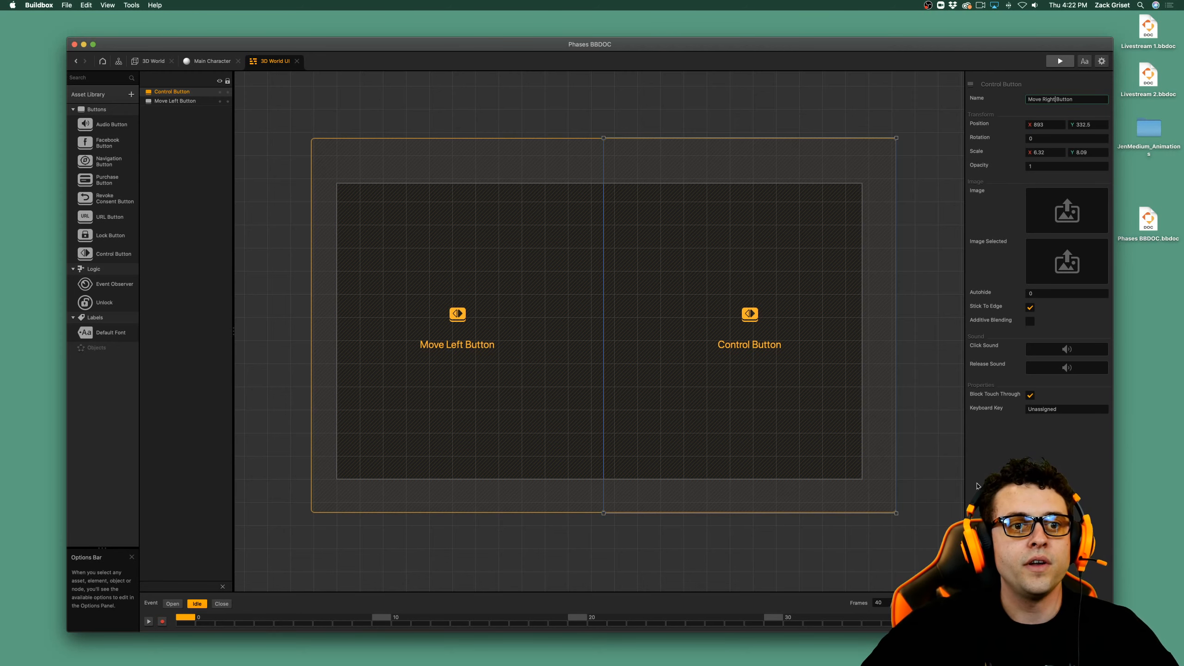
{"action": "key", "text": "Return"}
{"action": "key", "text": "super+s"}
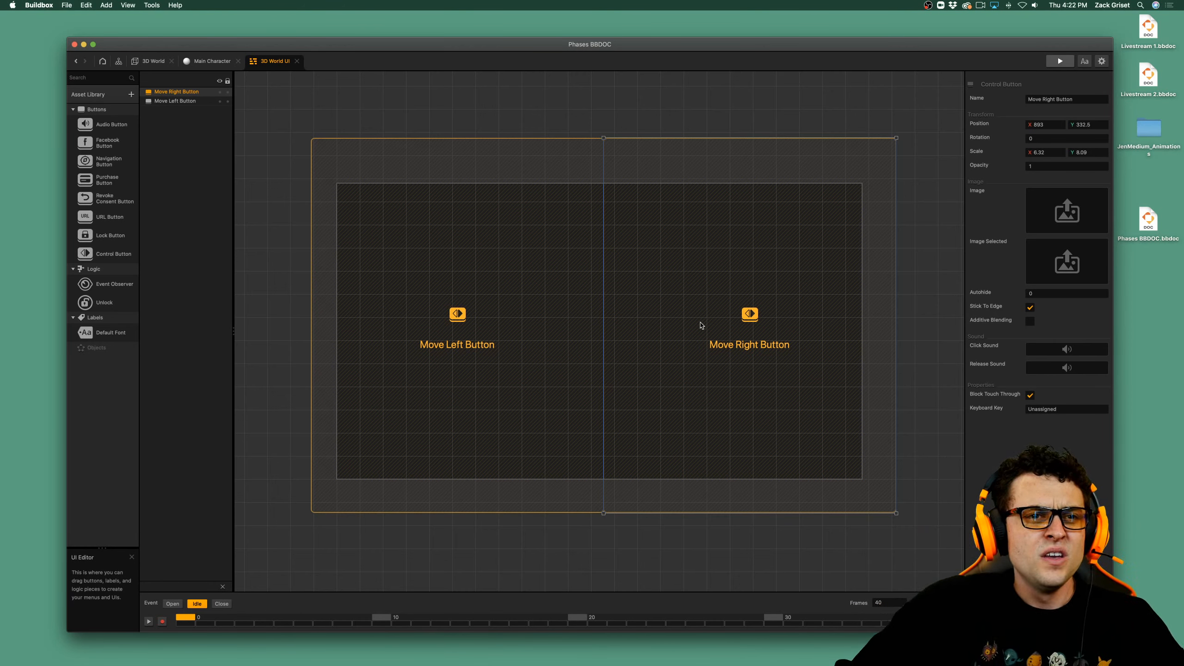
{"action": "left_click", "coordinate": [394, 113]}
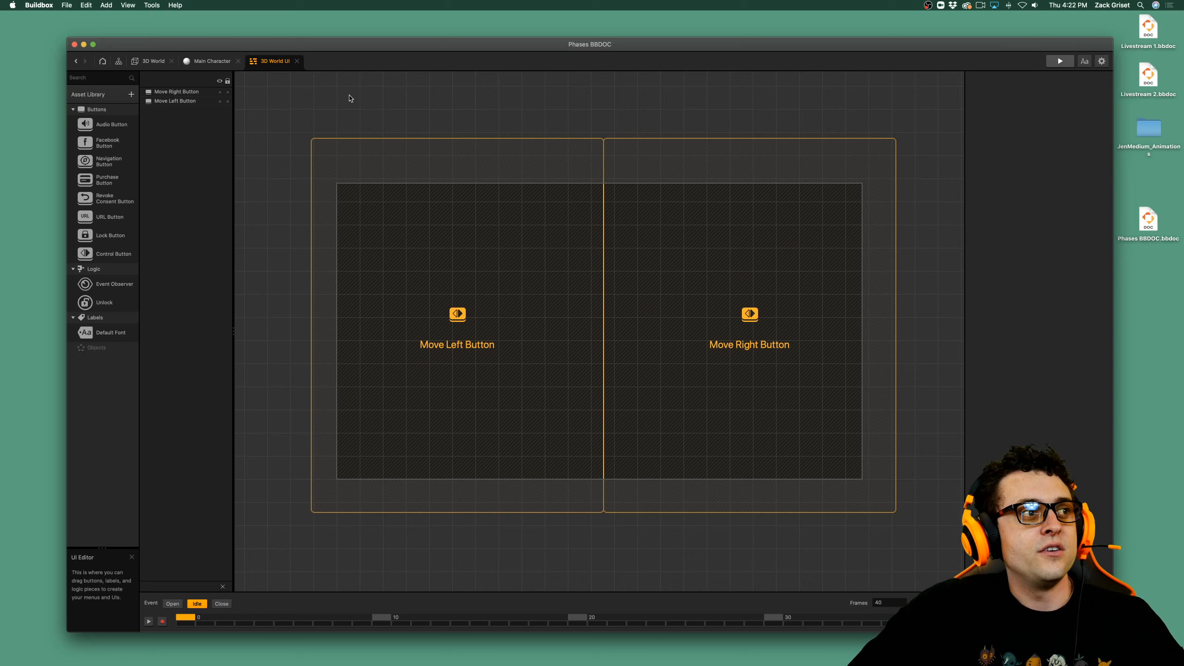
Open the Main Character's node map and try to assign a UI button to the Move Left node.
{"action": "left_click", "coordinate": [205, 61]}
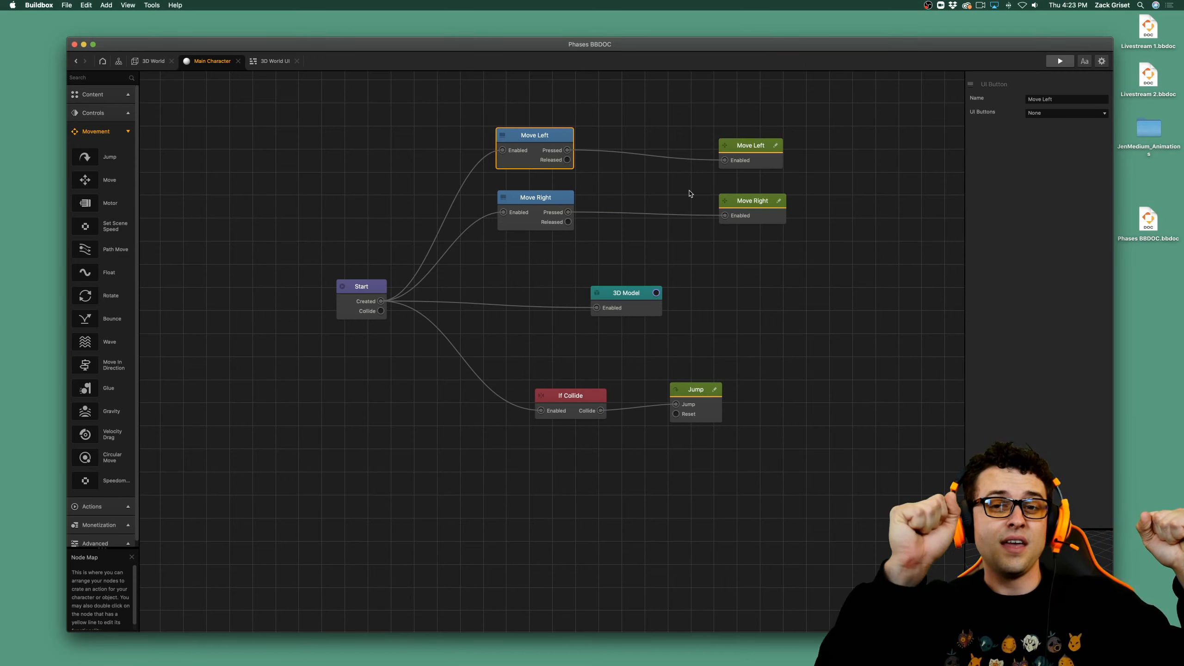
{"action": "left_click", "coordinate": [1052, 114]}
{"action": "left_click", "coordinate": [1041, 179]}
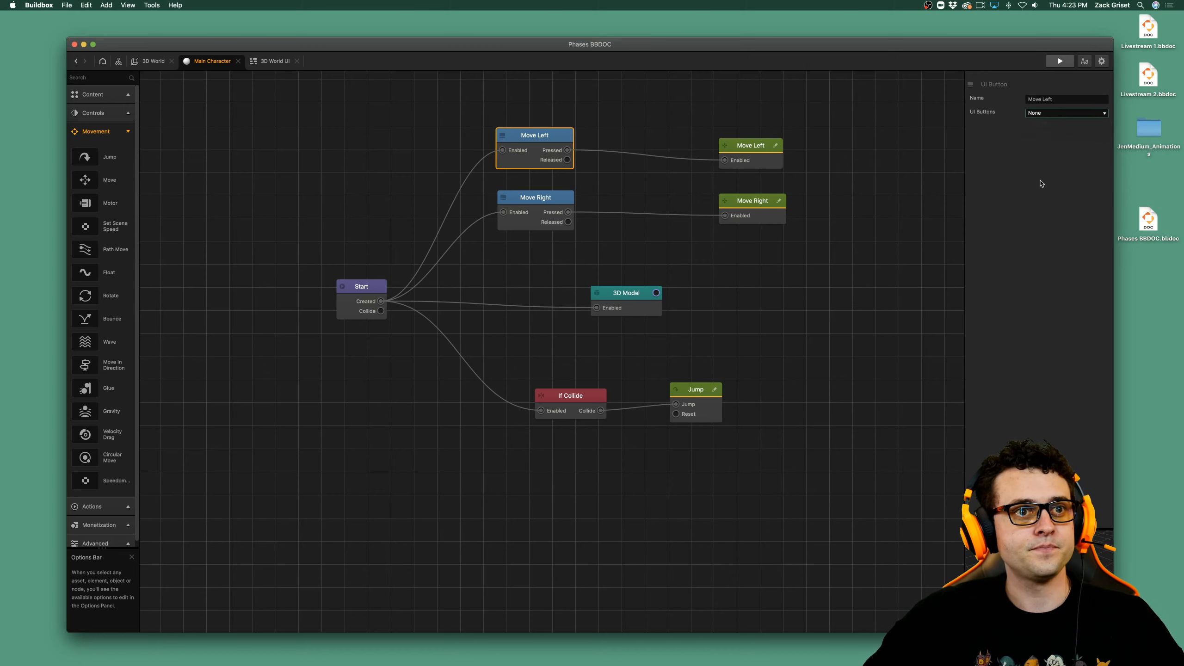
{"action": "left_click", "coordinate": [780, 274]}
{"action": "left_click", "coordinate": [559, 216]}
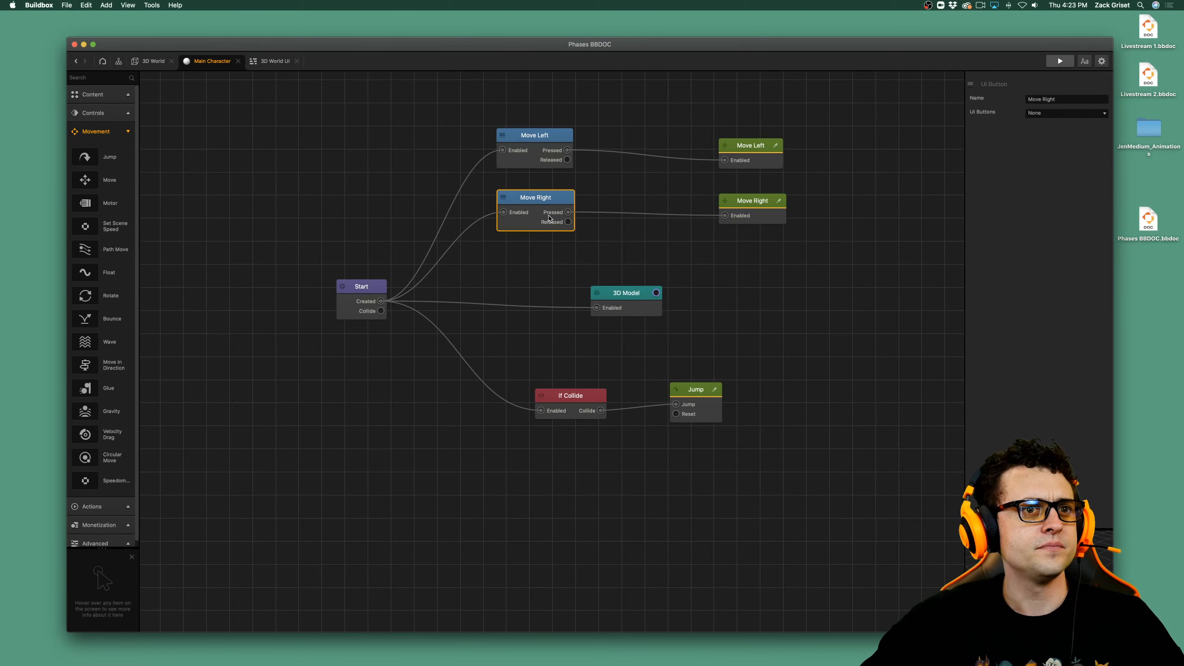
Check the buttons in the 3D World UI screen, and close and reopen the Main Character's node map from the 3D World.
{"action": "left_click", "coordinate": [154, 63]}
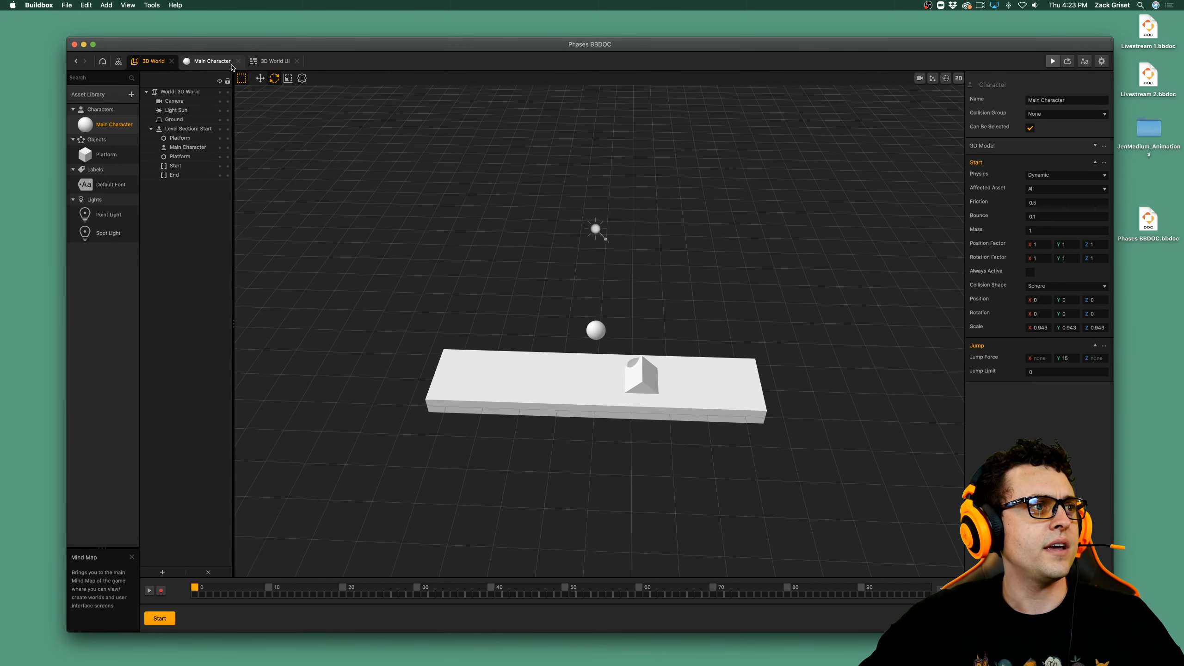
{"action": "left_click", "coordinate": [273, 62]}
{"action": "left_click", "coordinate": [538, 378]}
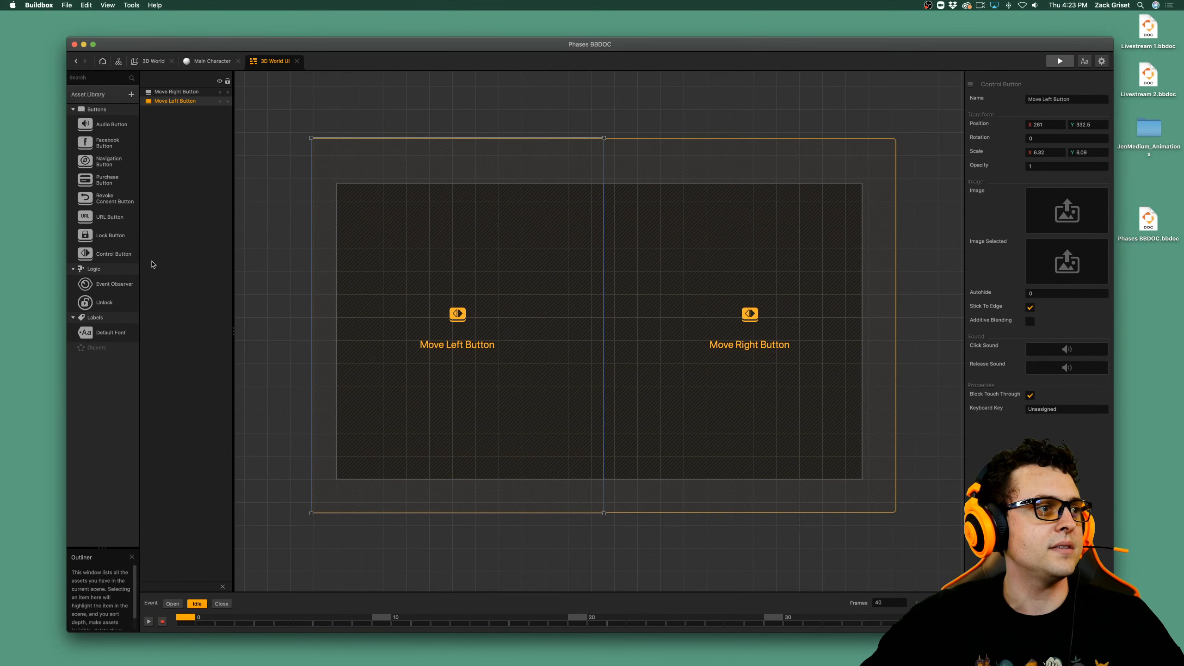
{"action": "left_click", "coordinate": [154, 61]}
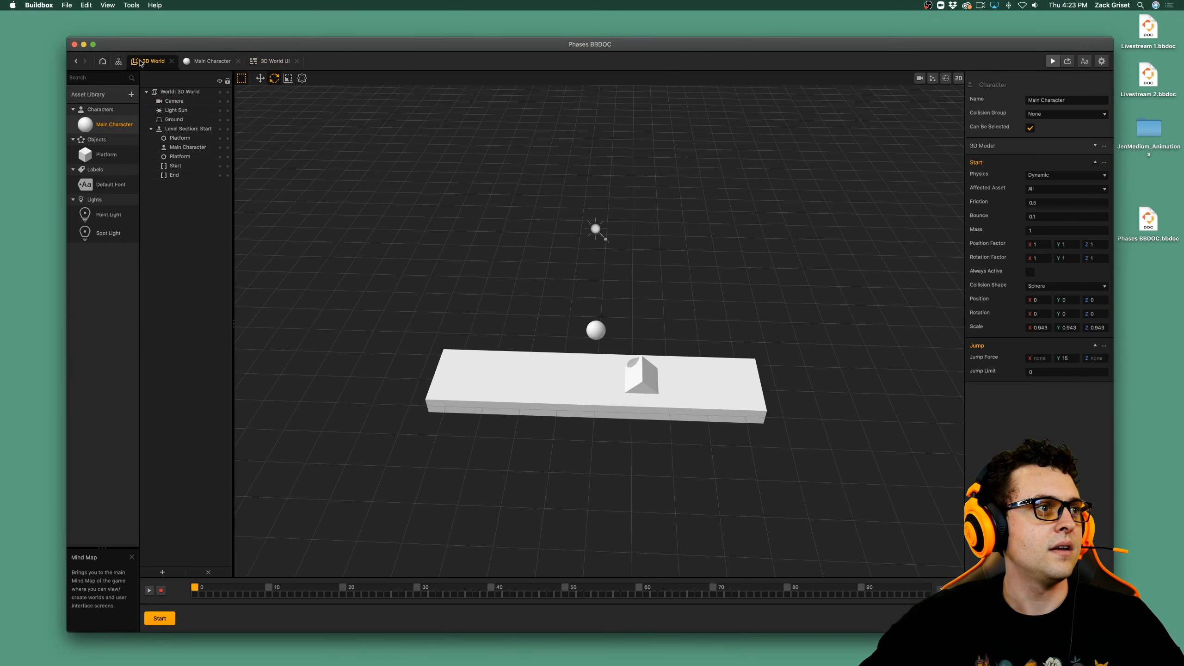
{"action": "left_click", "coordinate": [238, 61]}
{"action": "double_click", "coordinate": [104, 125]}
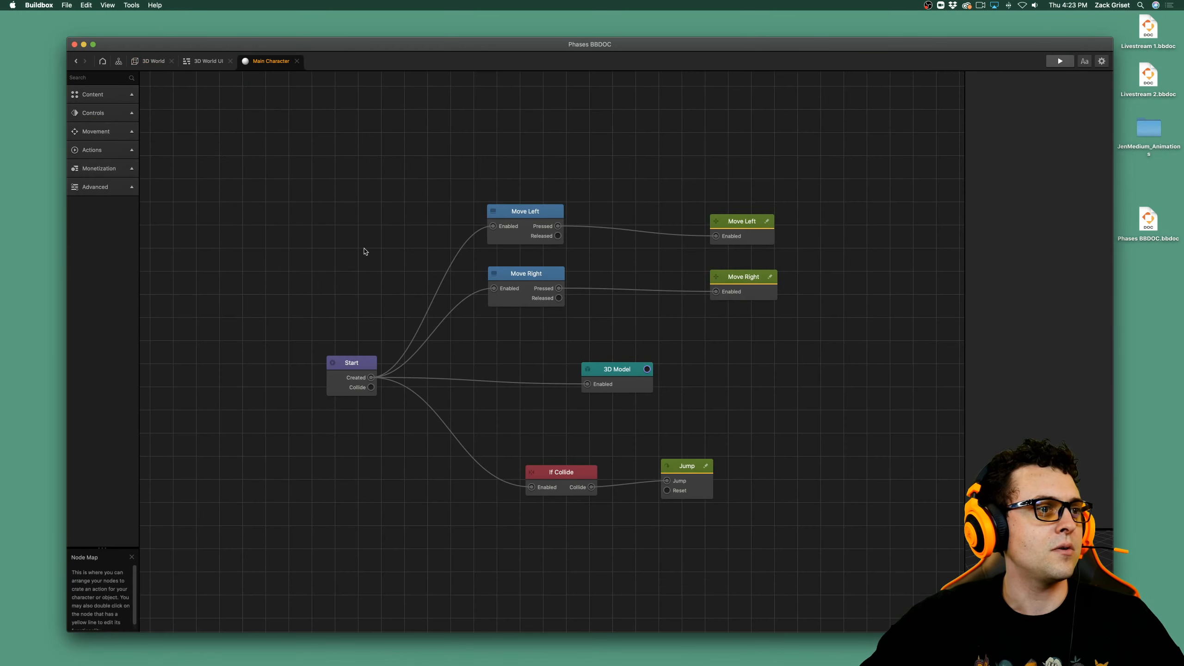
Set UI Buttons to Move Left Button on the Move Left node and Move Right Button on the Move Right node, and save.
{"action": "left_click", "coordinate": [526, 211]}
{"action": "left_click", "coordinate": [1089, 114]}
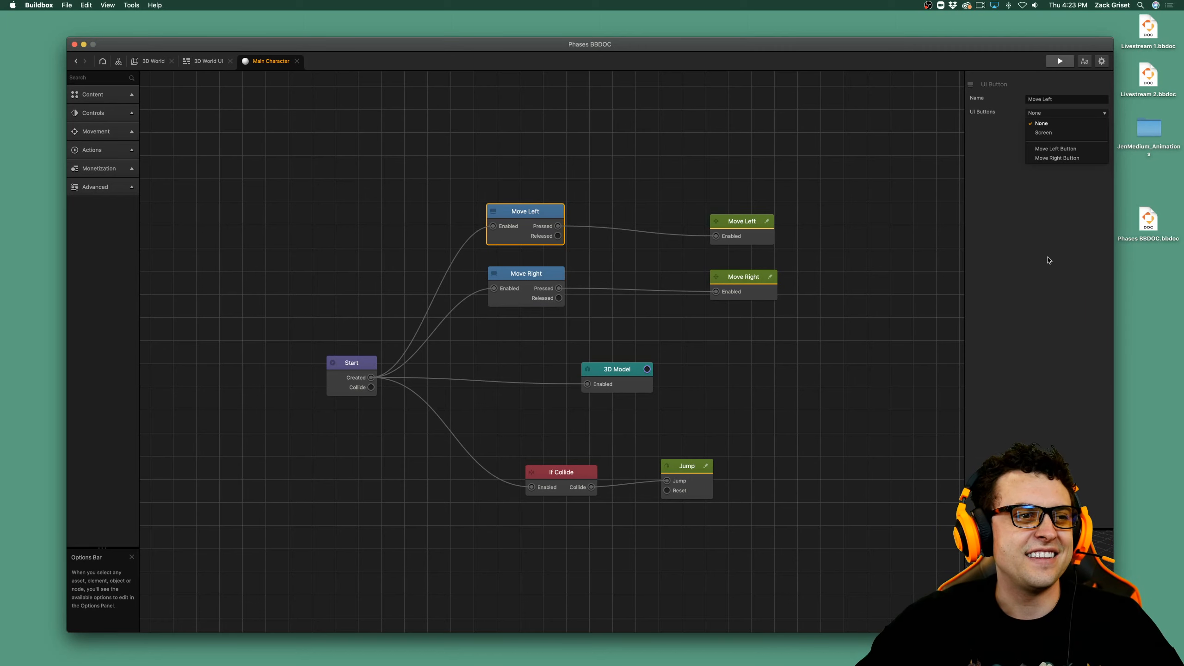
{"action": "left_click", "coordinate": [1056, 149]}
{"action": "left_click", "coordinate": [526, 280]}
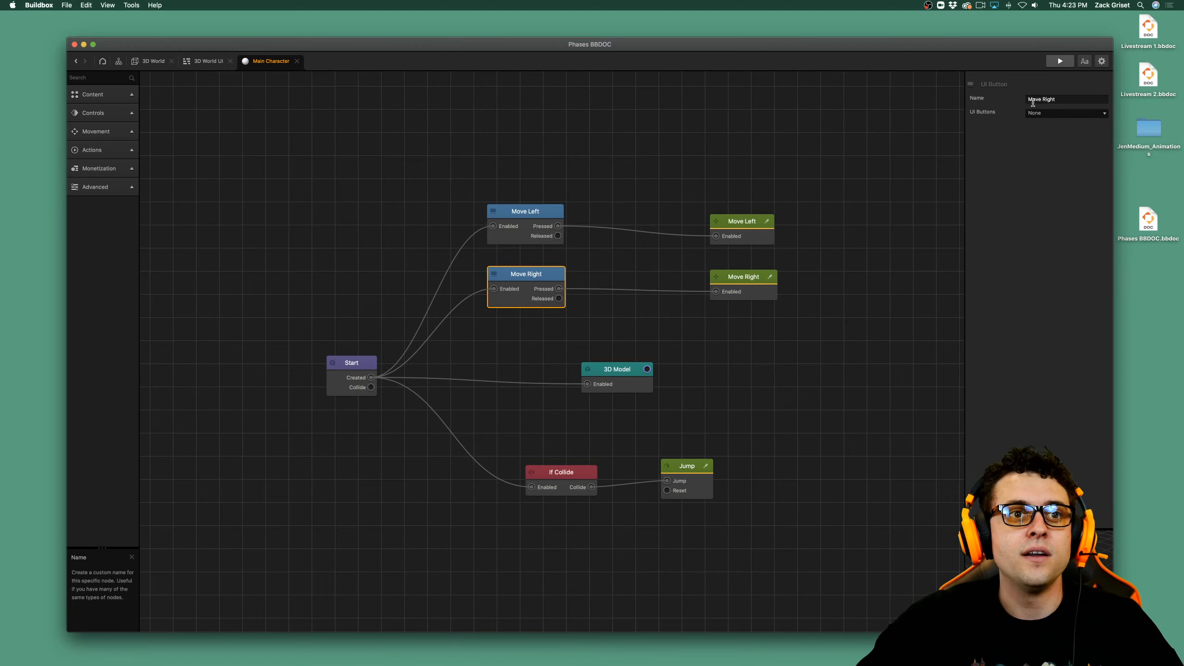
{"action": "left_click", "coordinate": [1054, 113]}
{"action": "left_click", "coordinate": [1055, 159]}
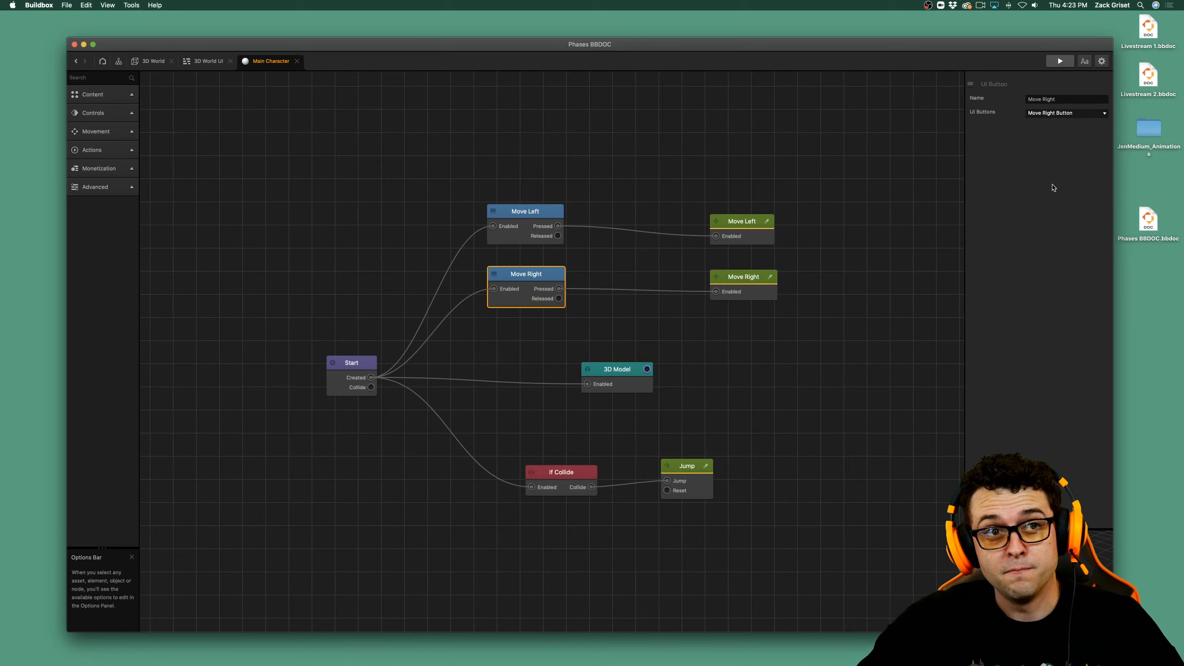
{"action": "key", "text": "cmd+s"}
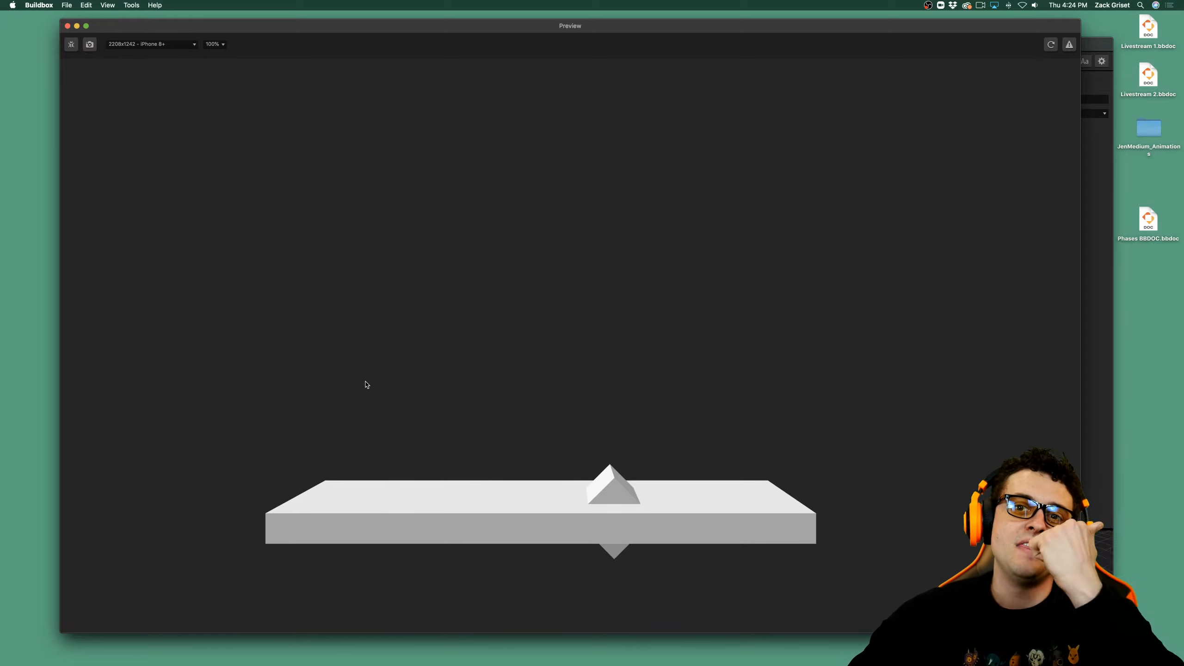
Close the preview and set the Z speed to 8 on both the Move Right and Move Left movement nodes.
{"action": "left_click", "coordinate": [68, 26]}
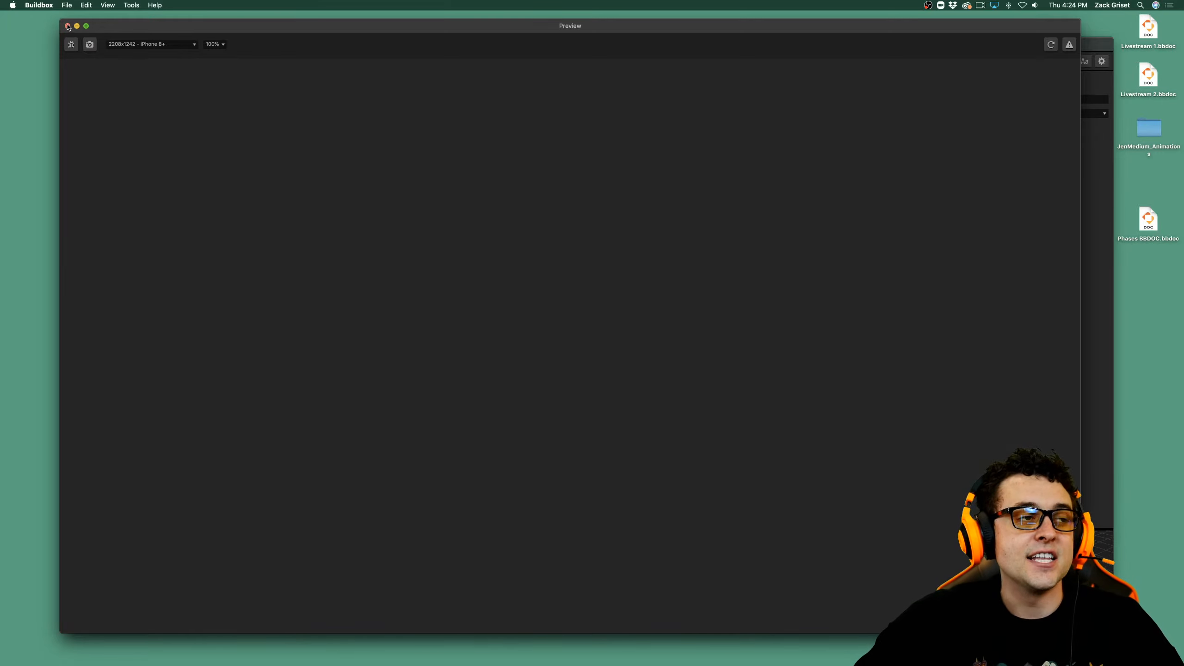
{"action": "left_click", "coordinate": [746, 238]}
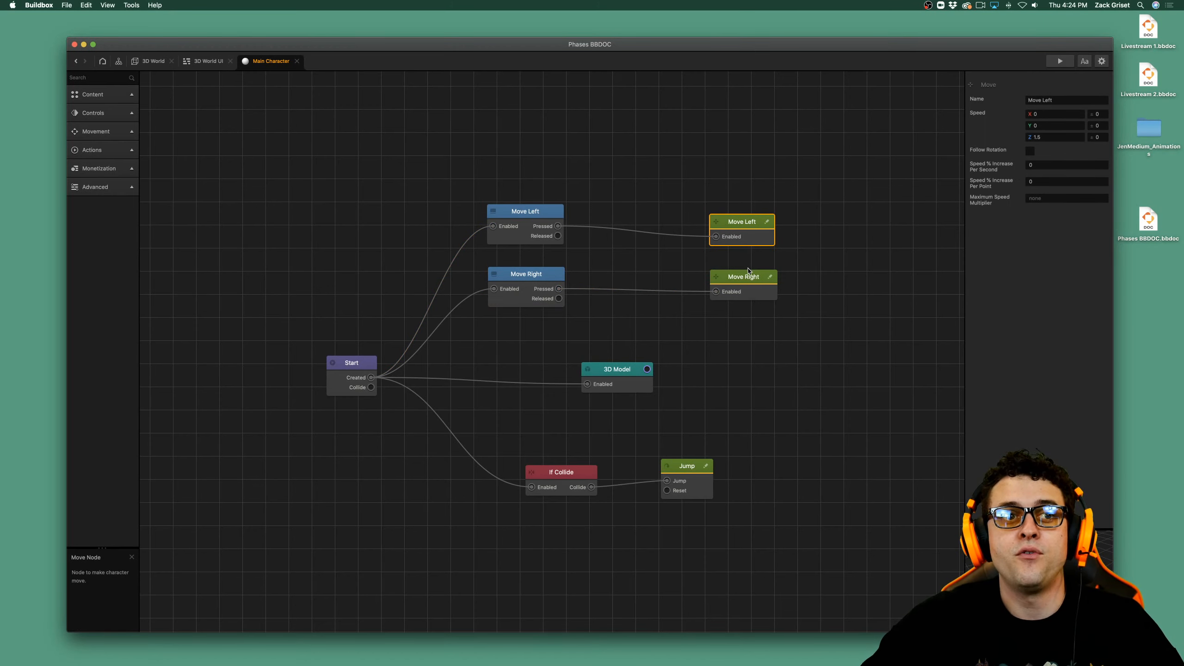
{"action": "left_click", "coordinate": [753, 282]}
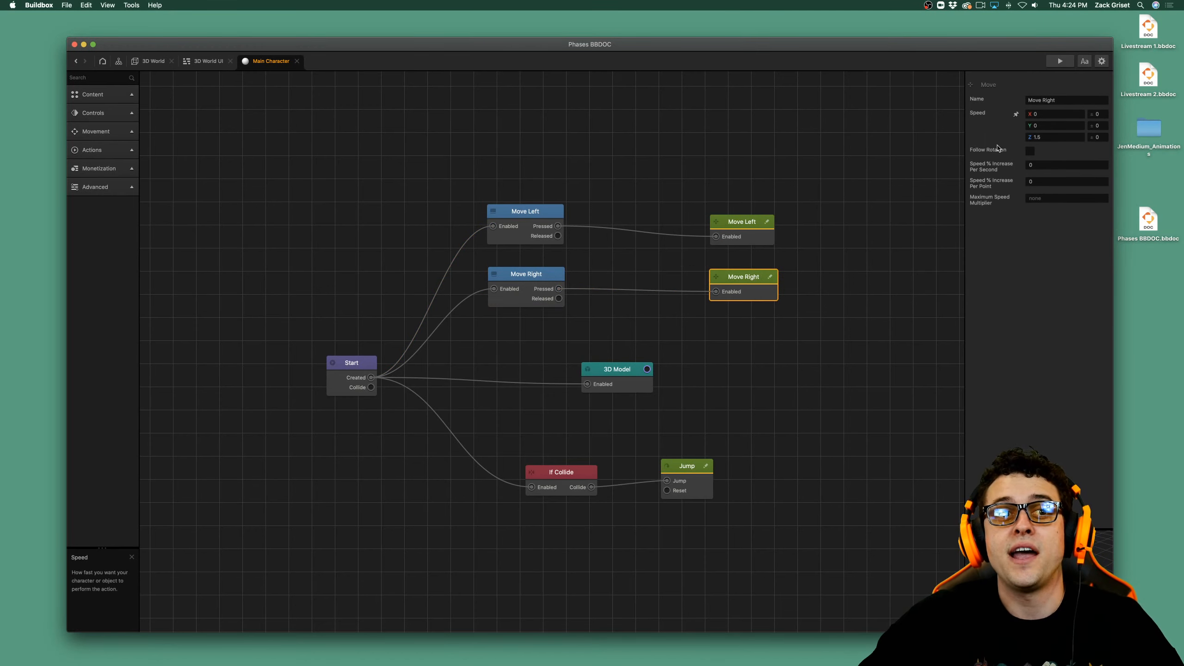
{"action": "left_click", "coordinate": [1073, 137]}
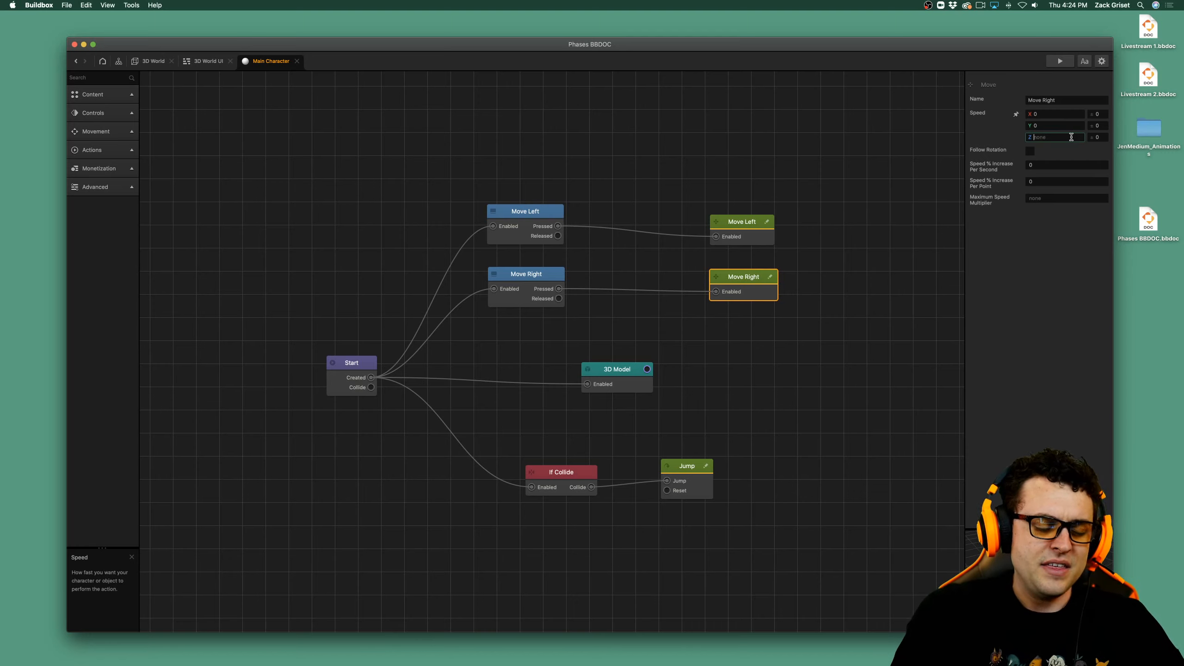
{"action": "type", "text": "8"}
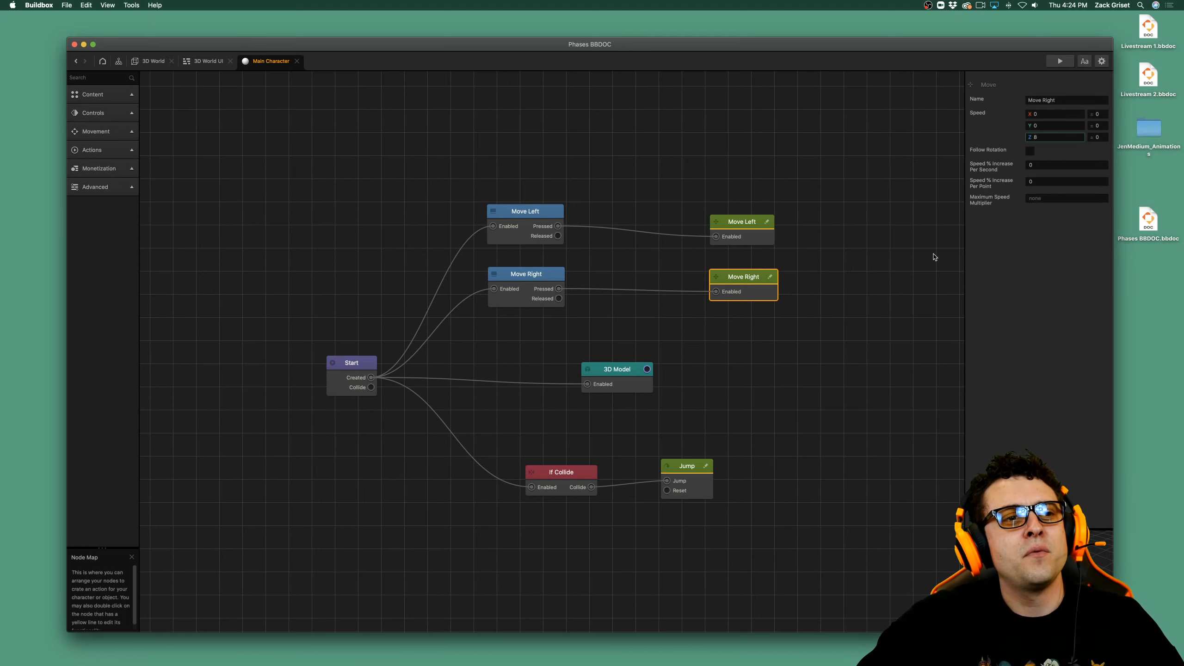
{"action": "left_click", "coordinate": [933, 257]}
{"action": "left_click", "coordinate": [764, 239]}
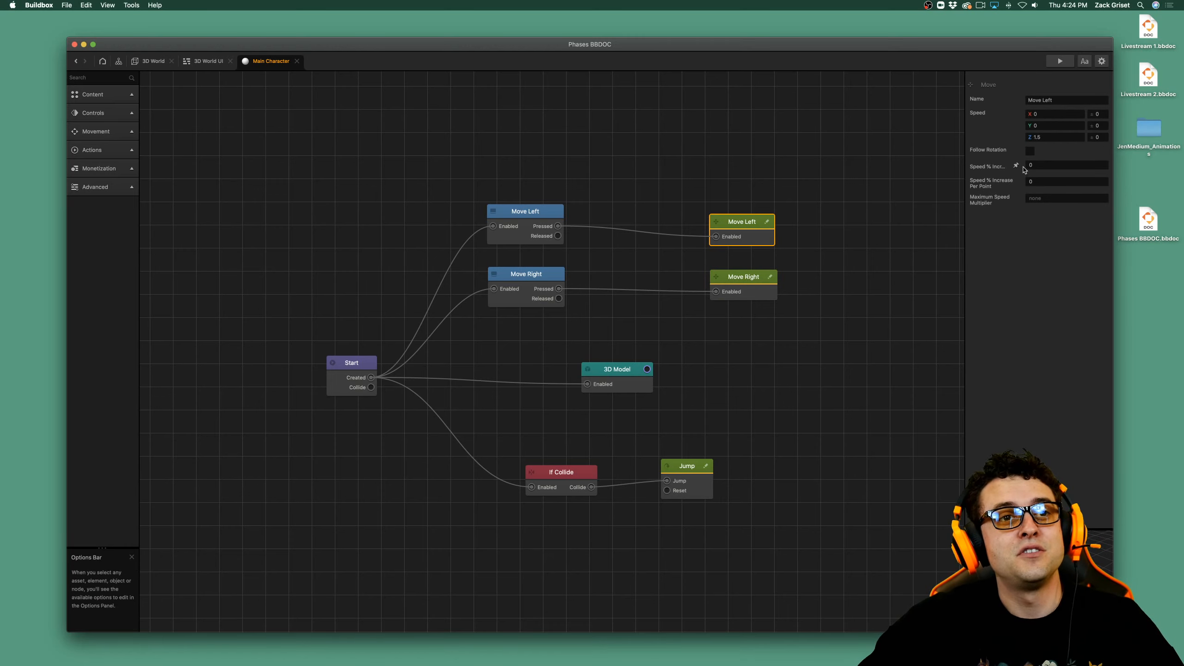
{"action": "left_click", "coordinate": [1055, 137]}
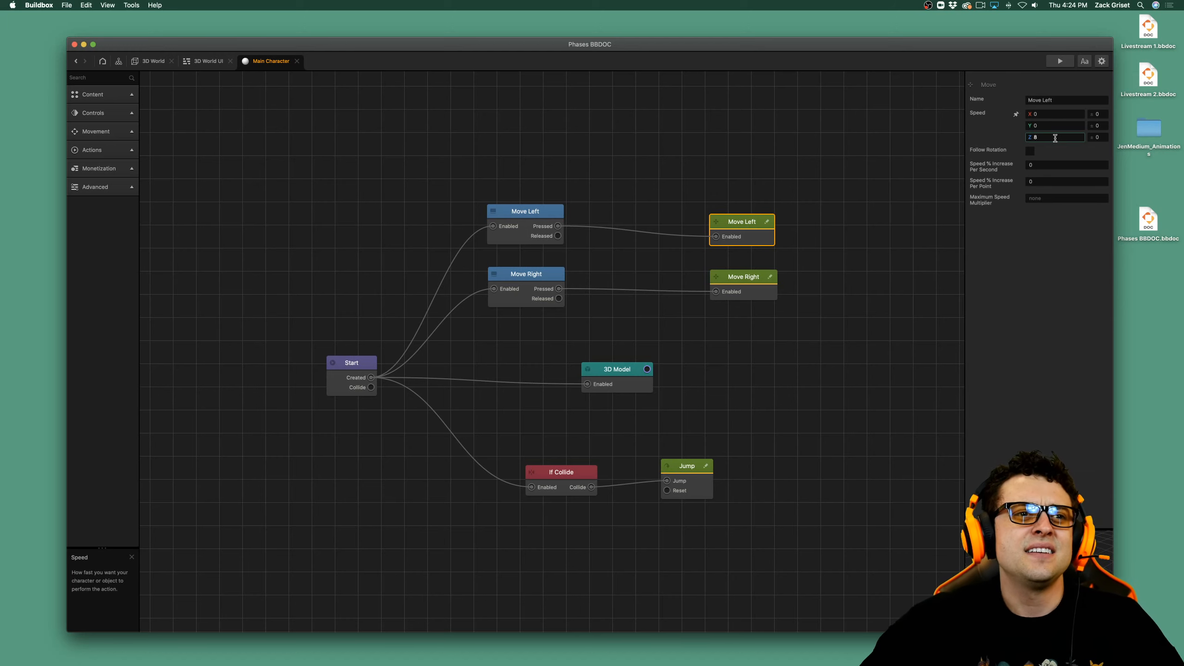
Set the Move Left movement node's Z speed to -8 and try the game in the preview.
{"action": "left_click", "coordinate": [748, 282]}
{"action": "left_click", "coordinate": [752, 239]}
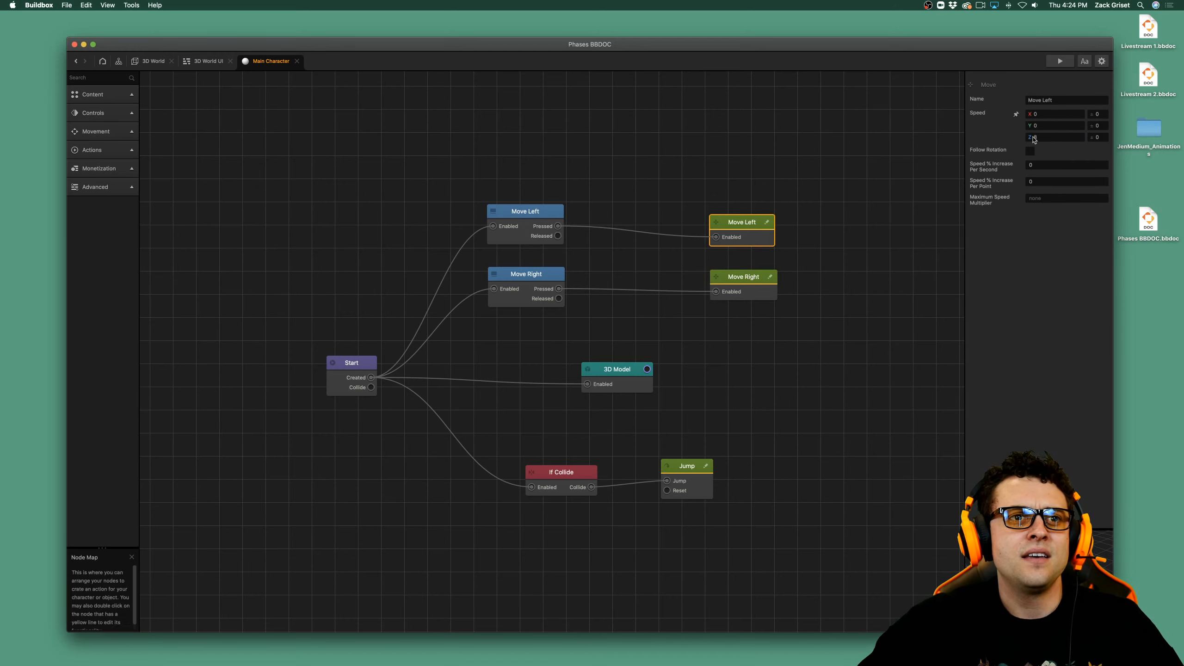
{"action": "left_click", "coordinate": [1033, 137]}
{"action": "type", "text": "-"}
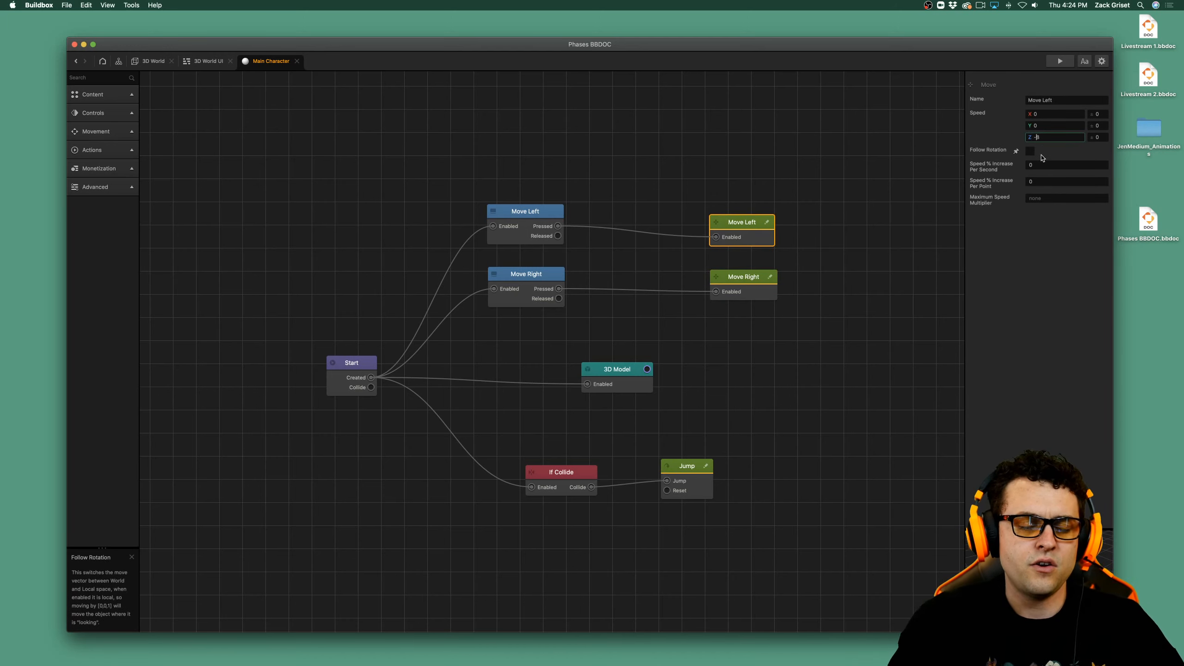
{"action": "left_click", "coordinate": [1100, 252]}
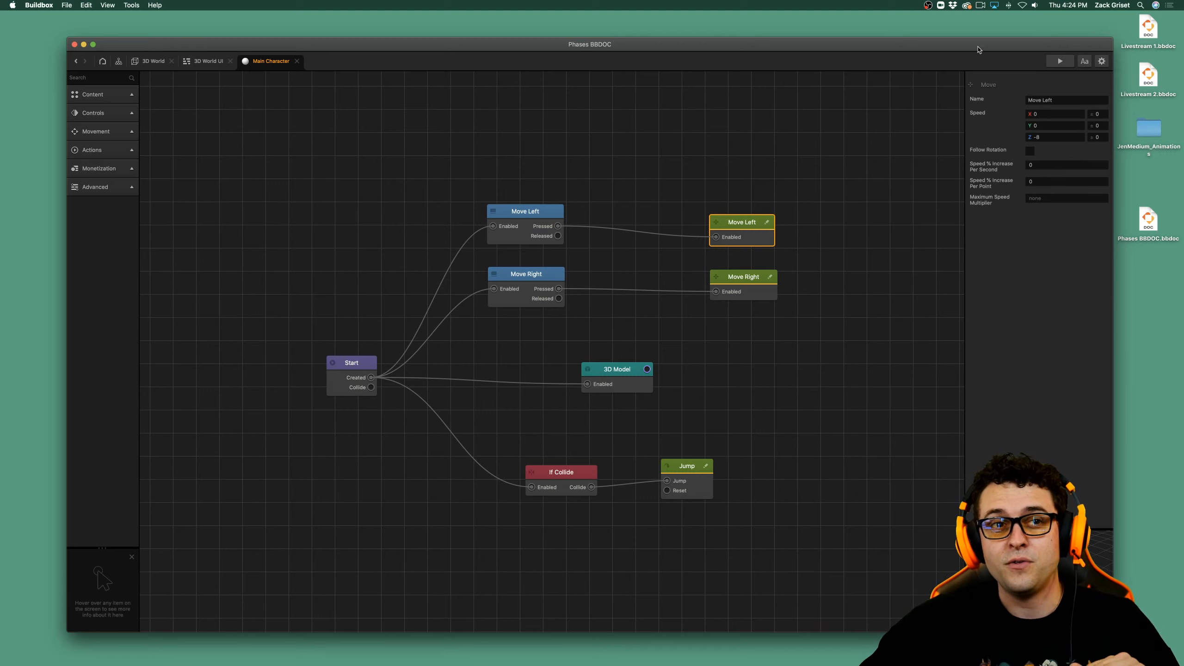
{"action": "left_click", "coordinate": [1058, 61]}
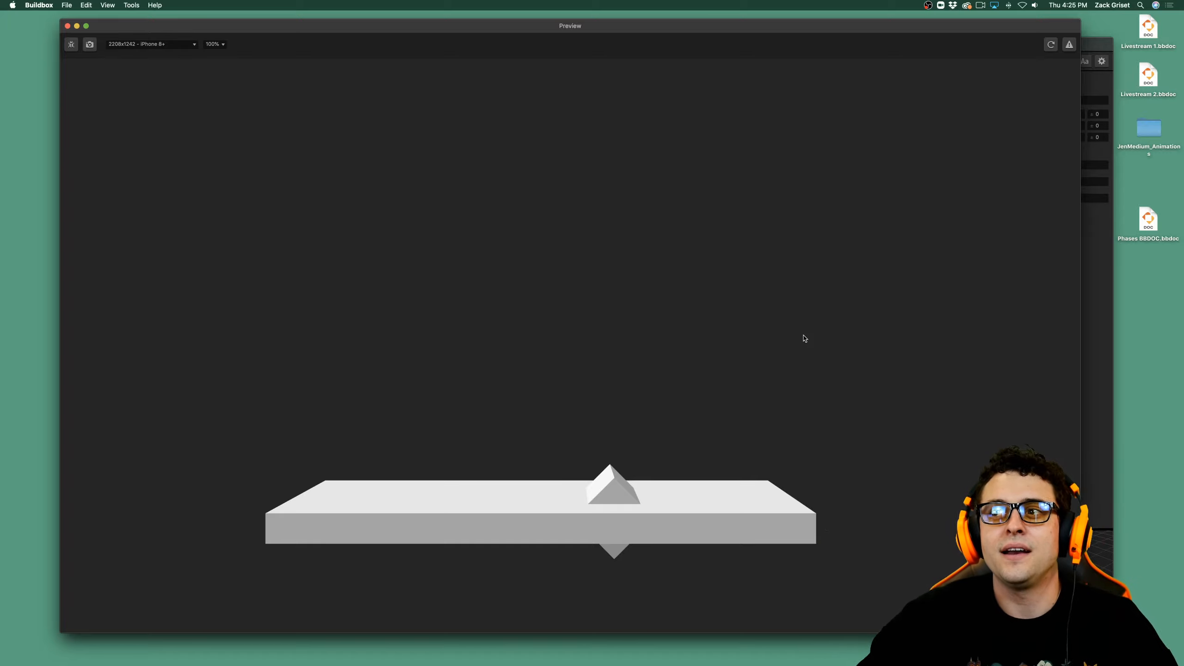
{"action": "left_click", "coordinate": [68, 26]}
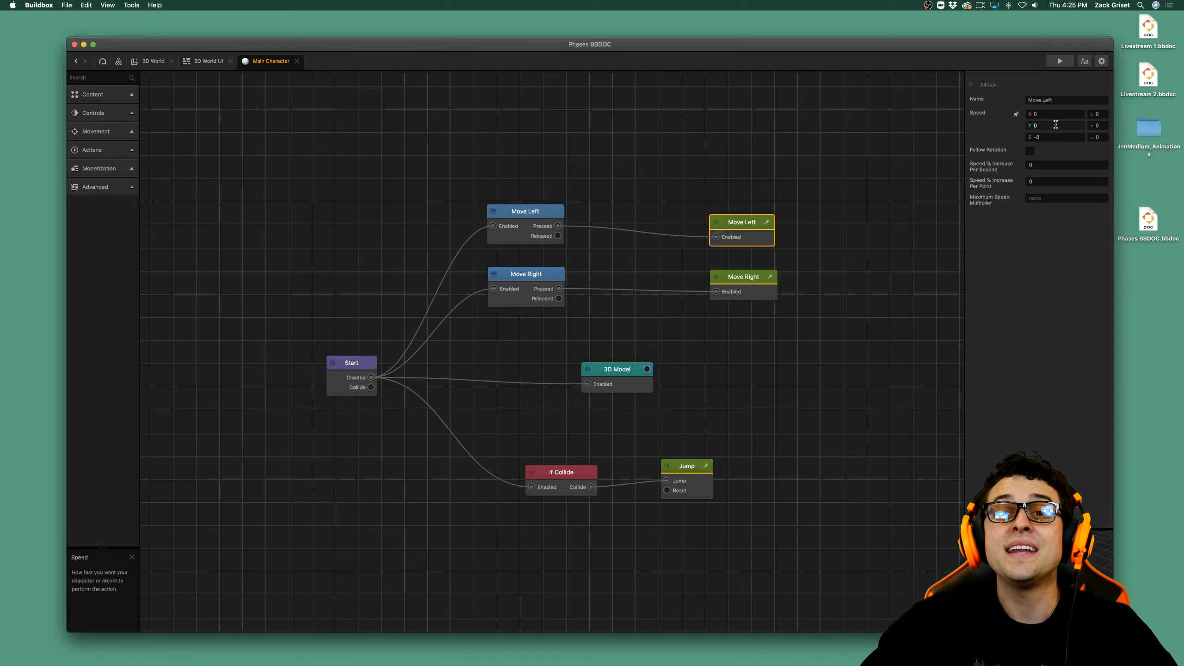
Clear the X and Y speeds of the Move Left movement node and set its Z speed to 8.
{"action": "left_click", "coordinate": [1056, 125]}
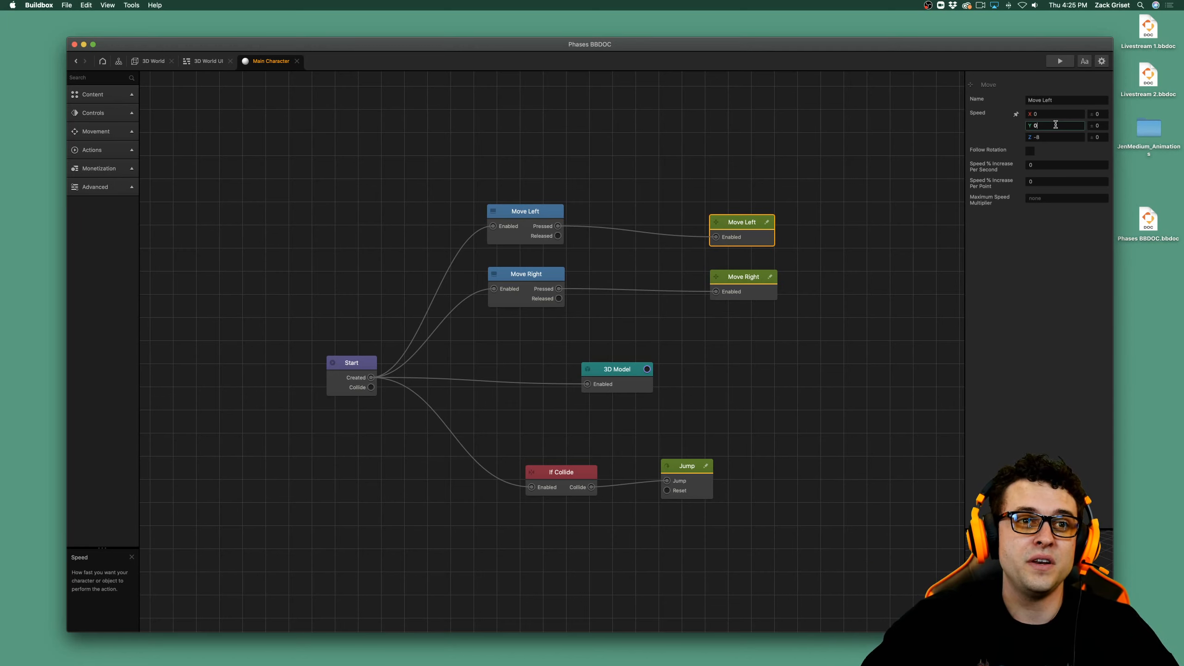
{"action": "left_click", "coordinate": [1065, 112]}
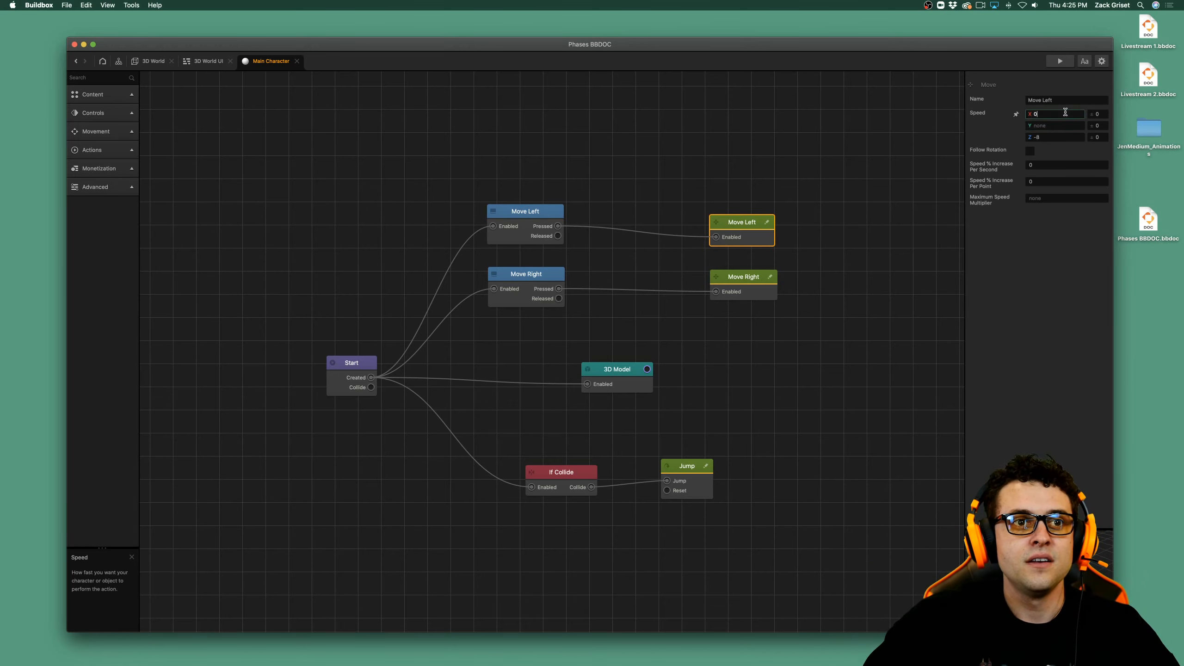
{"action": "left_click", "coordinate": [1053, 136]}
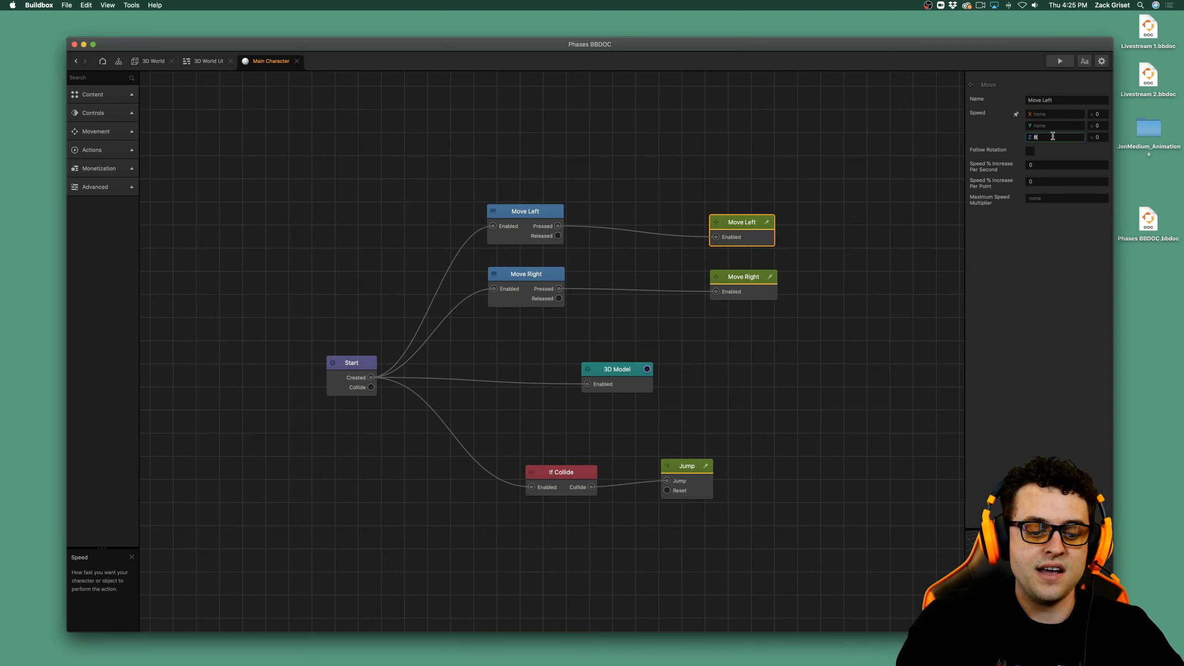
{"action": "left_click", "coordinate": [993, 315]}
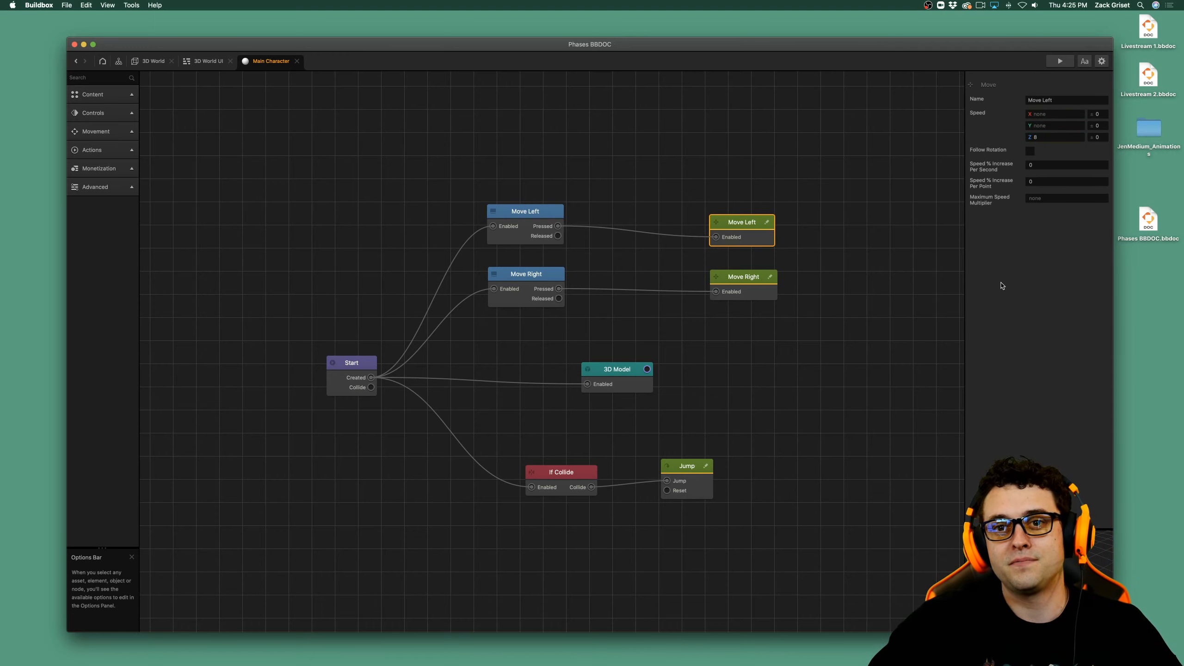
Set the Move Right movement node's Z speed to -8, clear its X and Y speeds, and save the project.
{"action": "left_click", "coordinate": [746, 279]}
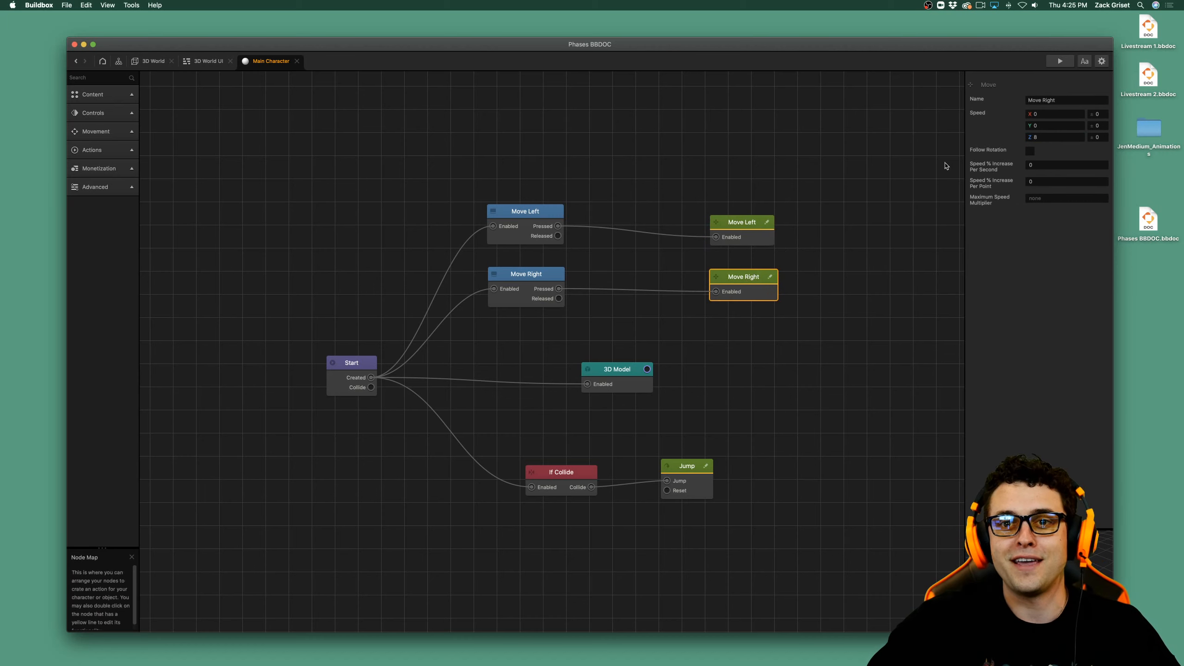
{"action": "left_click", "coordinate": [1037, 135]}
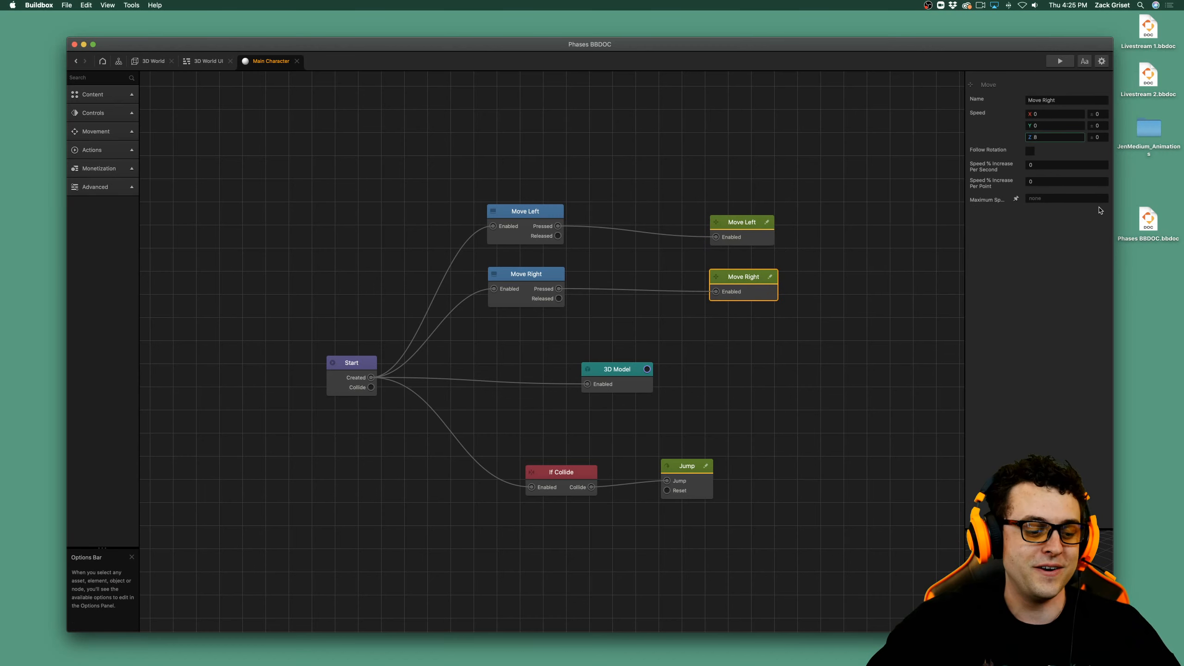
{"action": "type", "text": "-"}
{"action": "key", "text": "Return"}
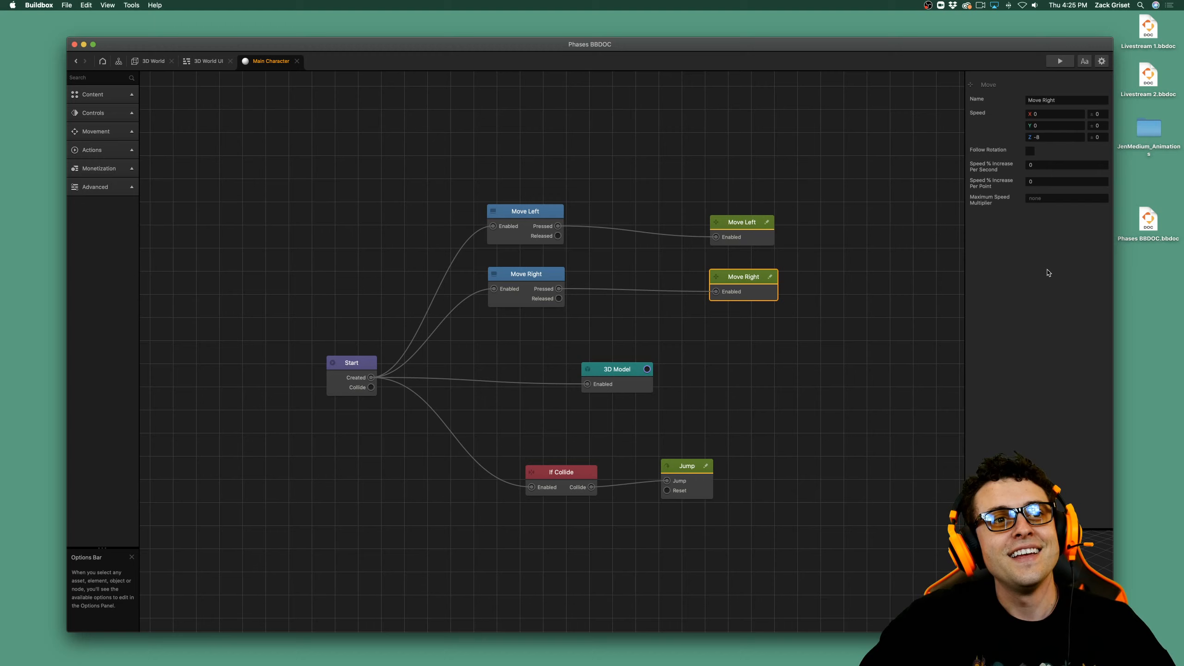
{"action": "left_click", "coordinate": [1054, 115]}
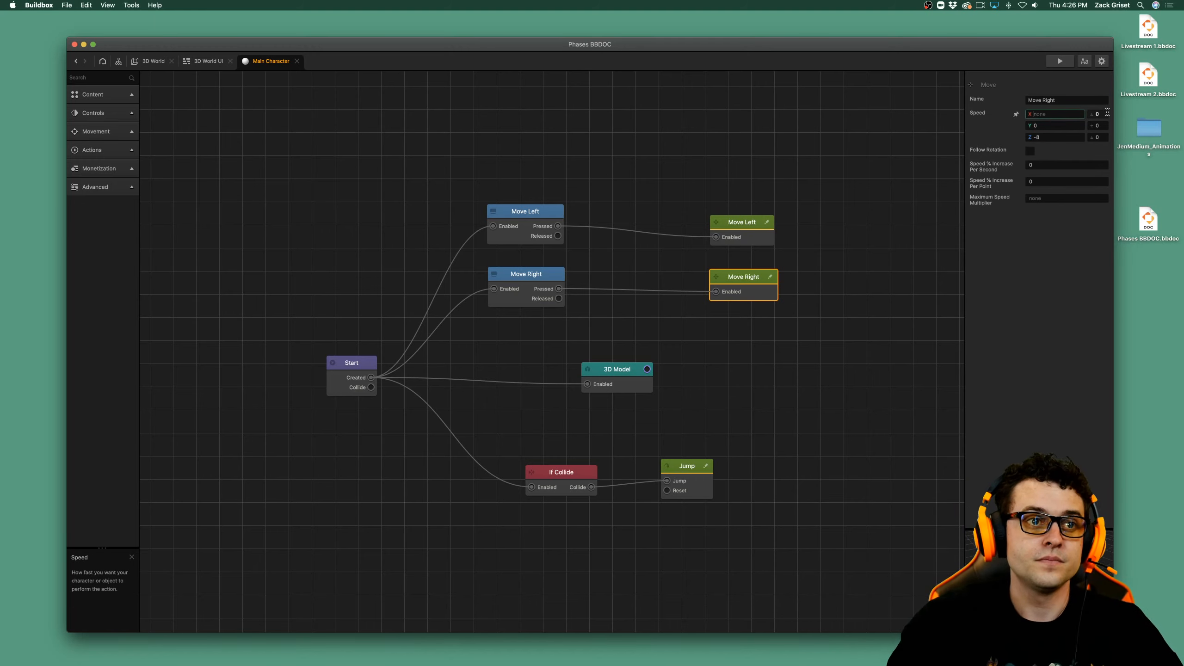
{"action": "key", "text": "Return"}
{"action": "left_click", "coordinate": [1067, 126]}
{"action": "key", "text": "BackSpace"}
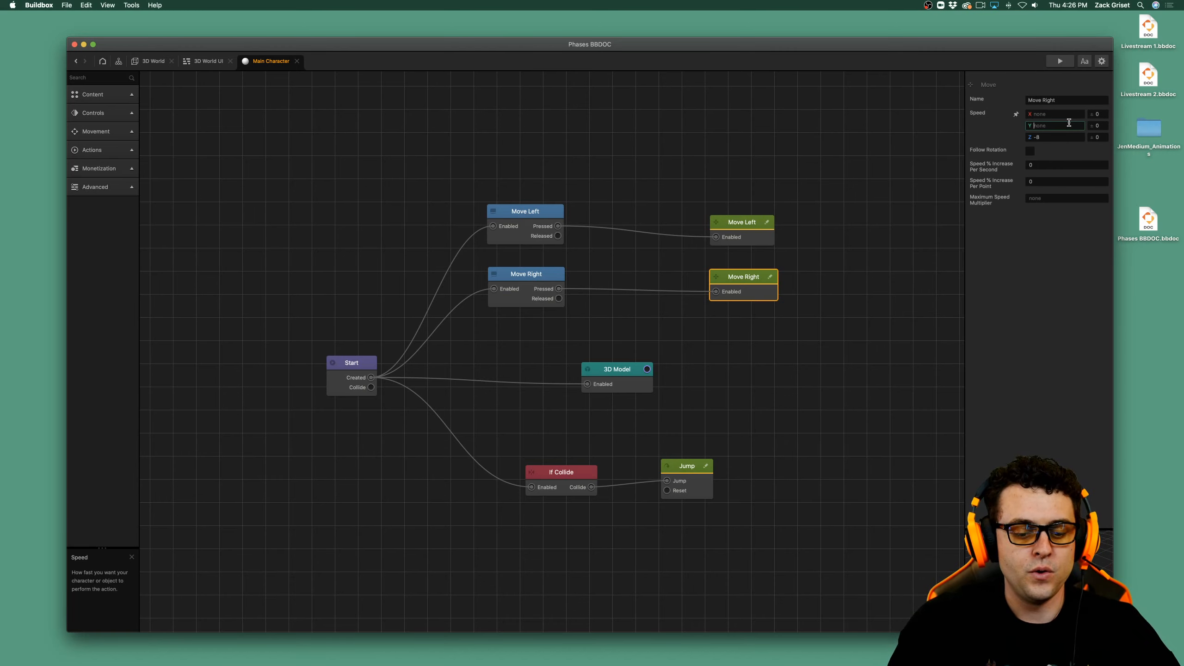
{"action": "key", "text": "super+s"}
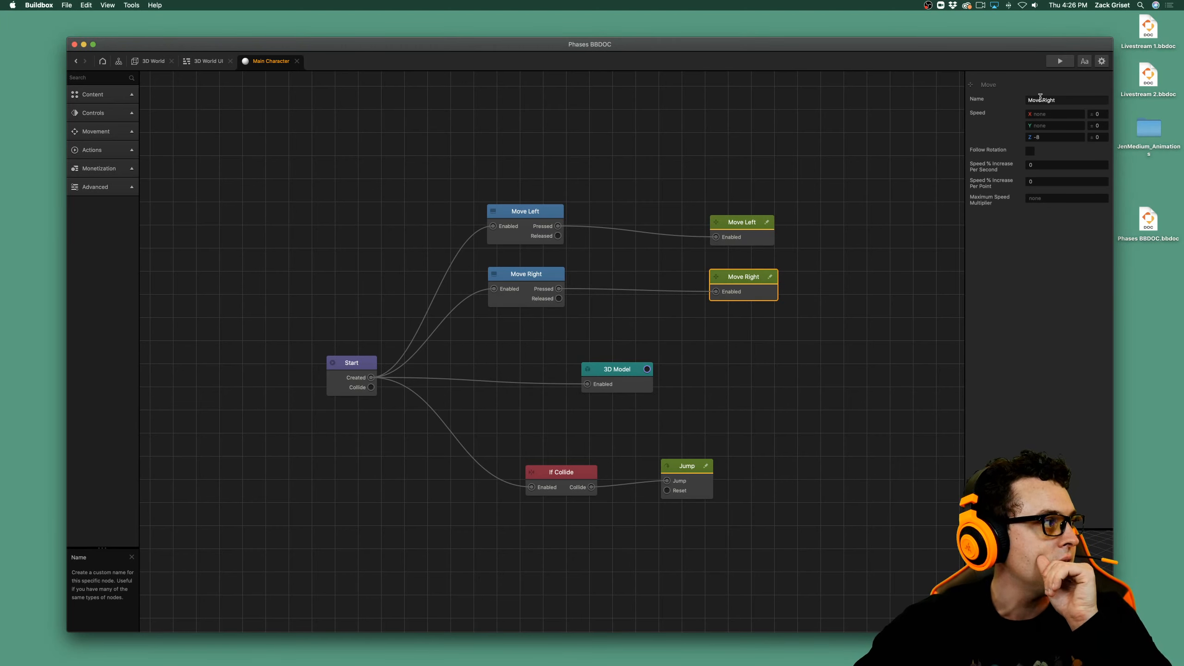
Preview the game, steer the jumping sphere left and right with the two control buttons, and close the preview.
{"action": "left_click", "coordinate": [1061, 61]}
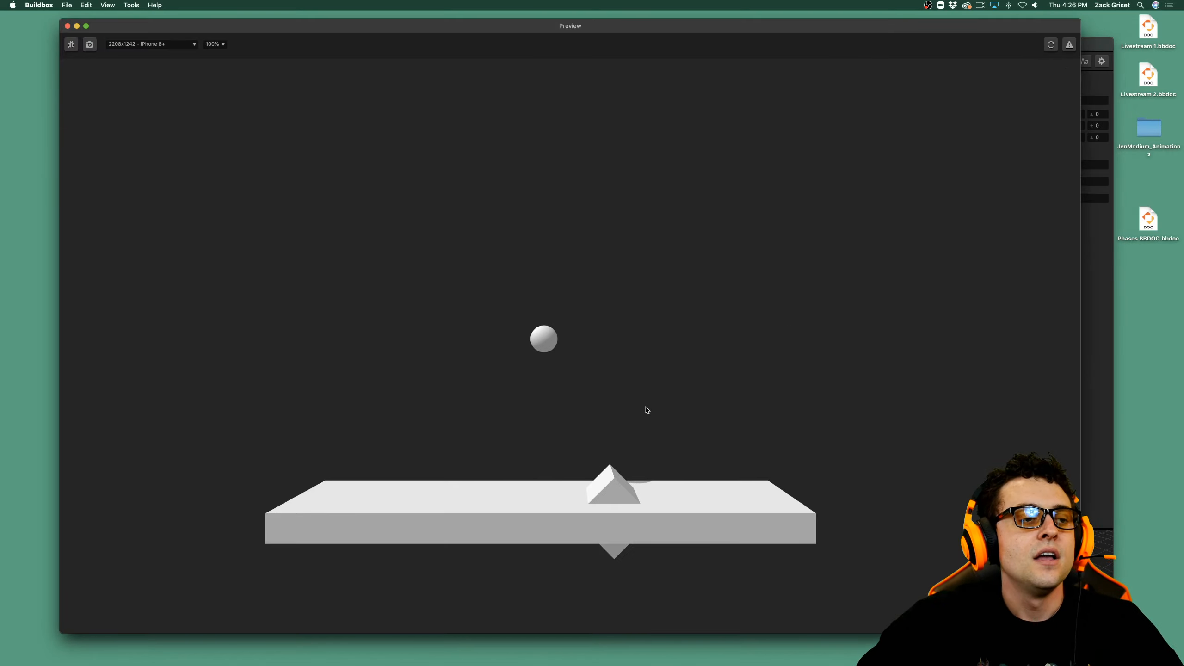
{"action": "key", "text": "Left"}
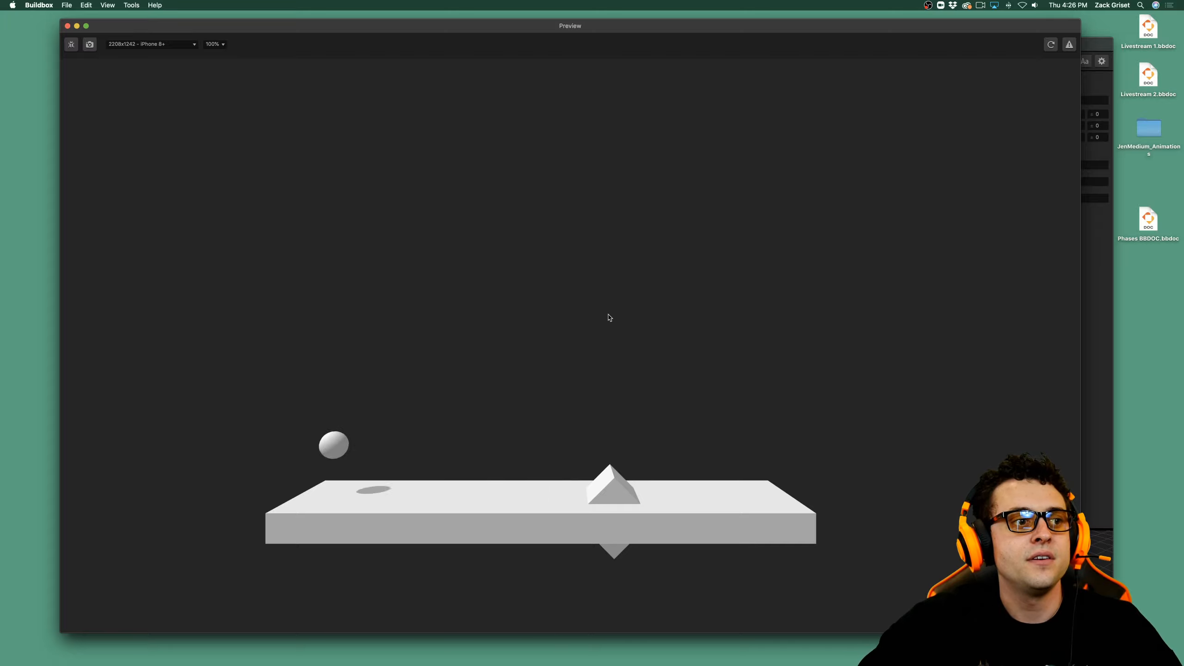
{"action": "left_click", "coordinate": [653, 316]}
{"action": "left_click", "coordinate": [313, 298]}
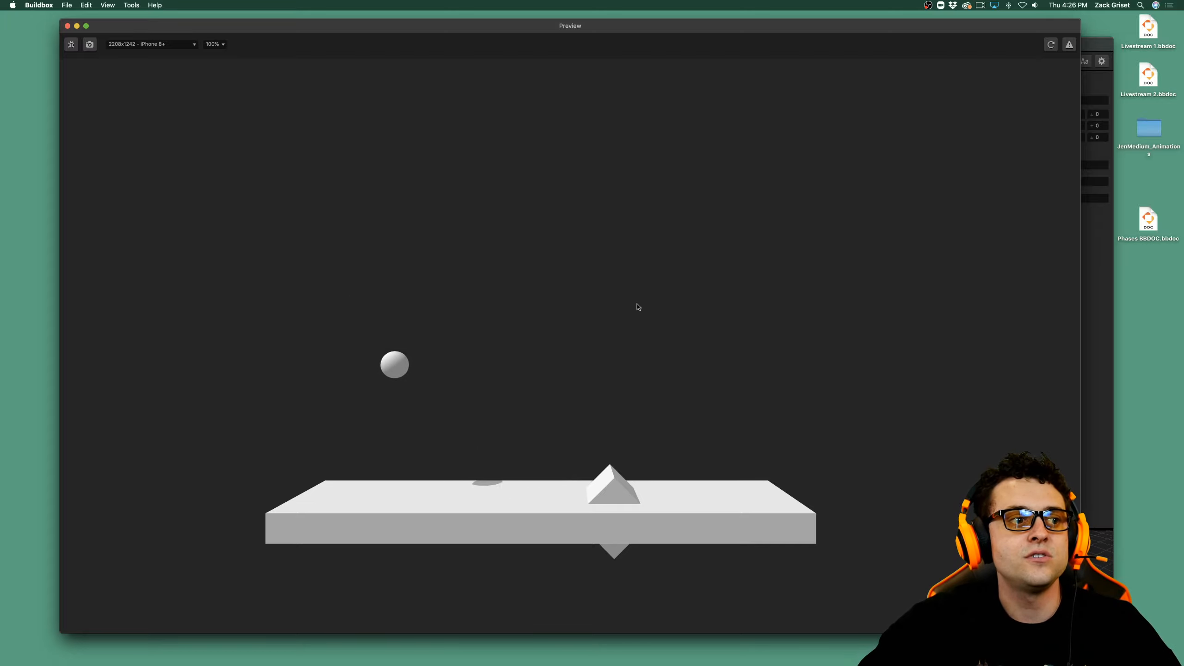
{"action": "left_click", "coordinate": [728, 298]}
{"action": "left_click", "coordinate": [342, 303]}
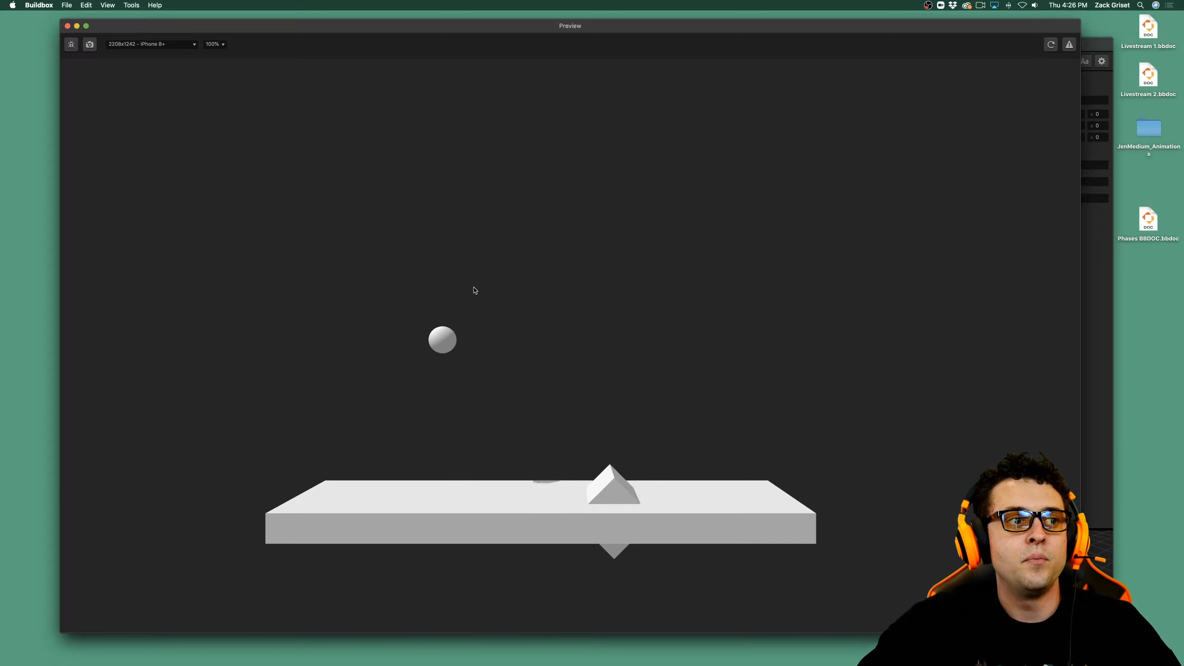
{"action": "left_click", "coordinate": [833, 269]}
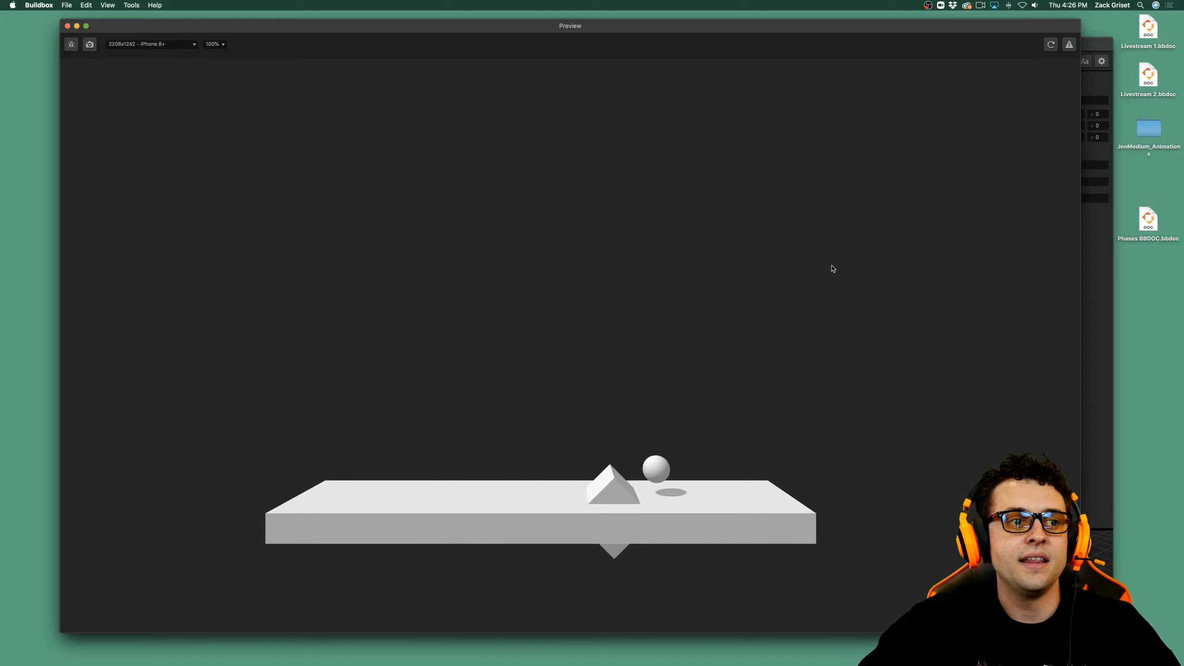
{"action": "left_click", "coordinate": [455, 284]}
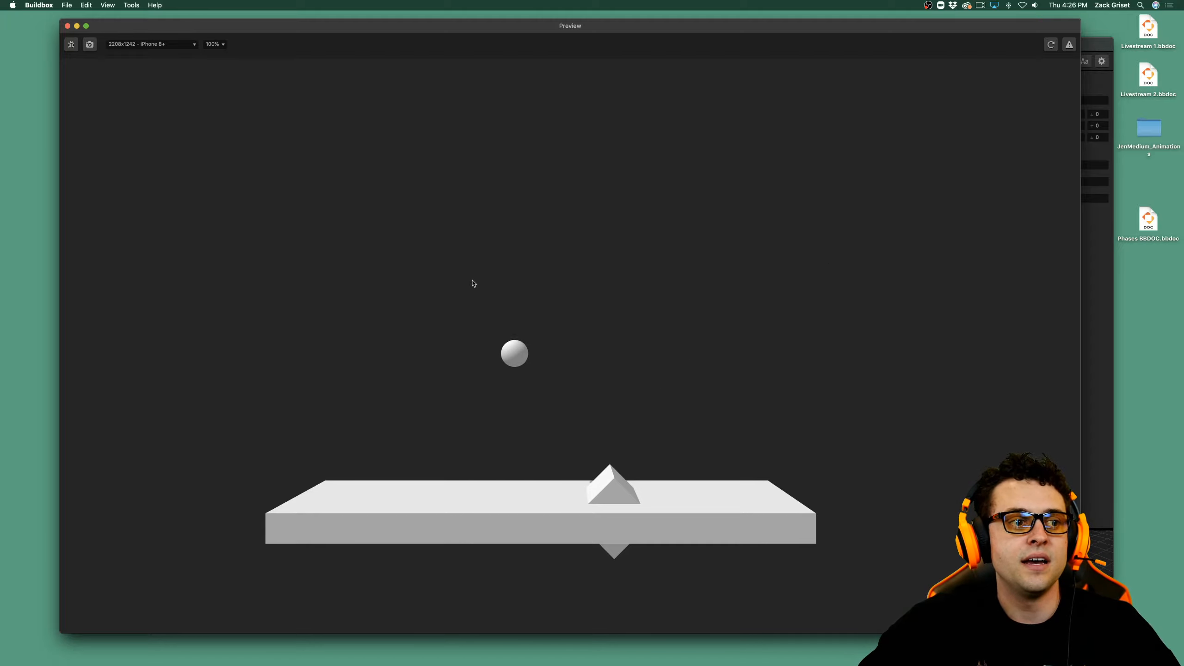
{"action": "left_click", "coordinate": [690, 264]}
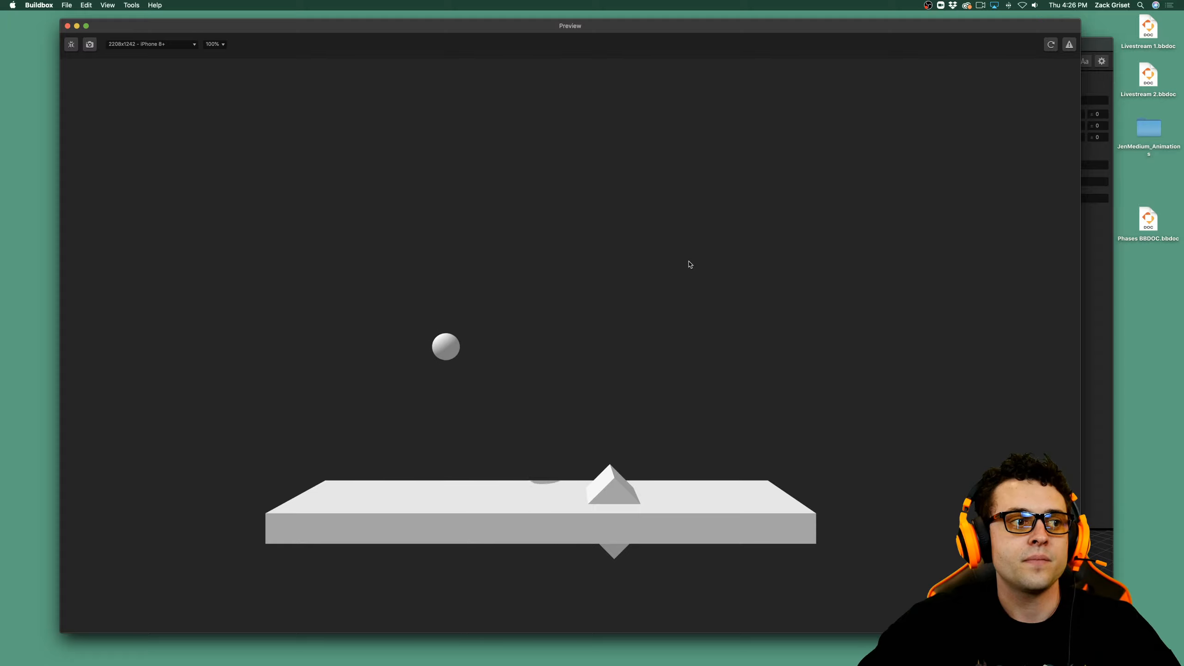
{"action": "left_click", "coordinate": [470, 300]}
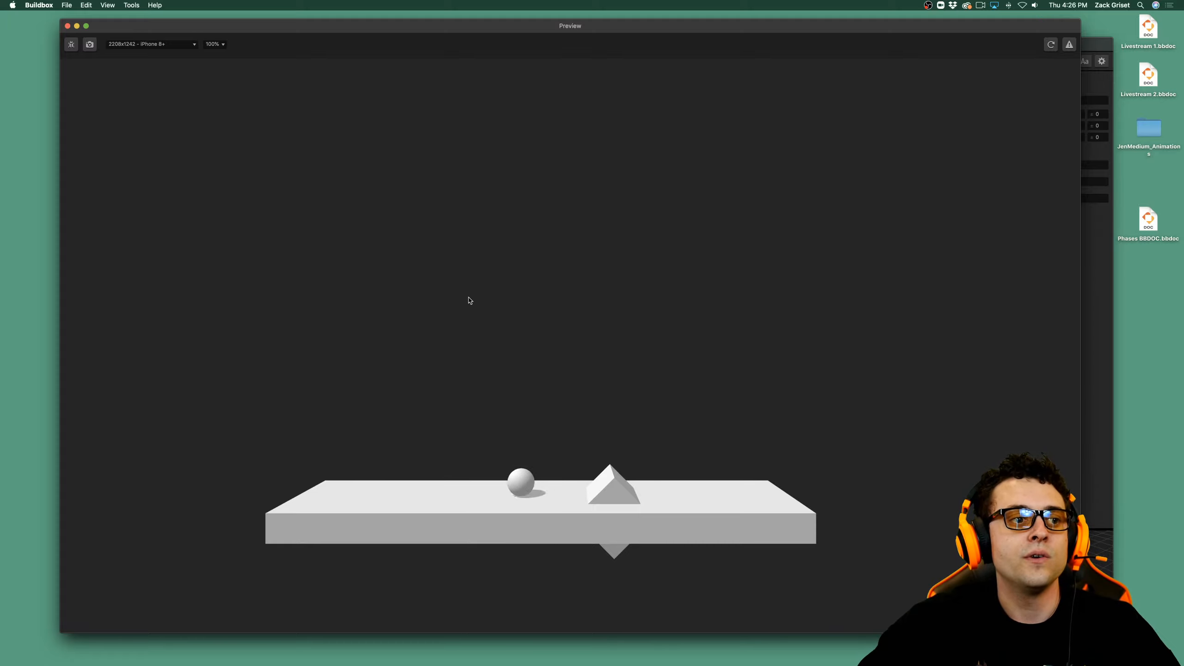
{"action": "left_click", "coordinate": [768, 332]}
{"action": "left_click", "coordinate": [520, 336]}
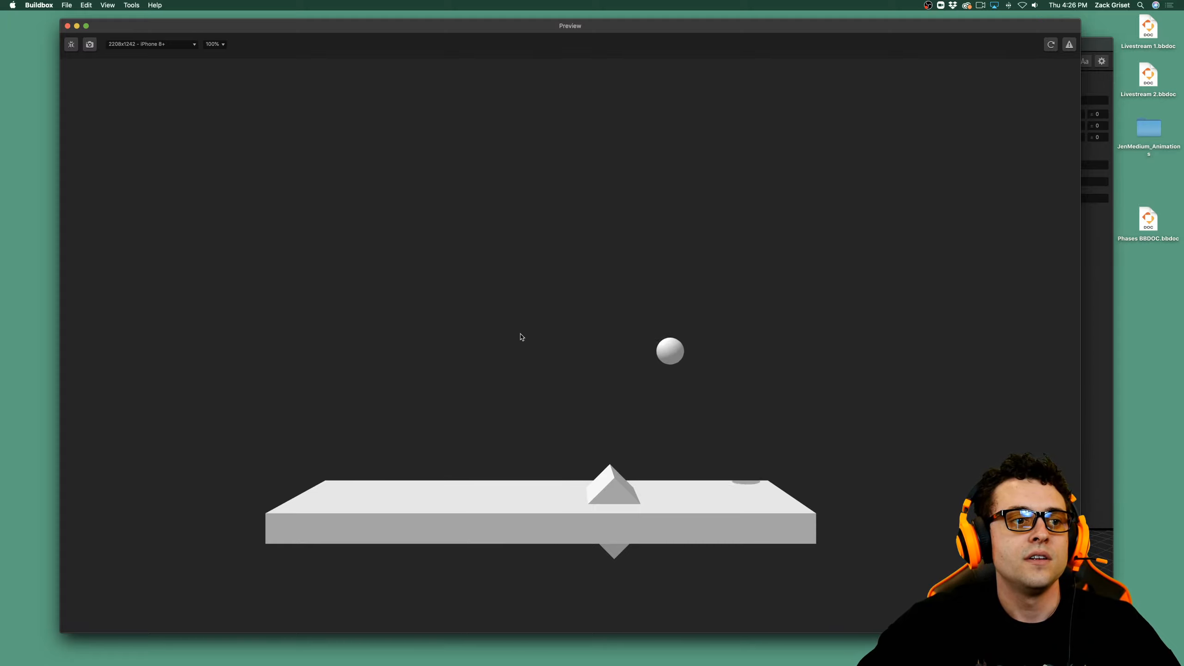
{"action": "left_click", "coordinate": [648, 325]}
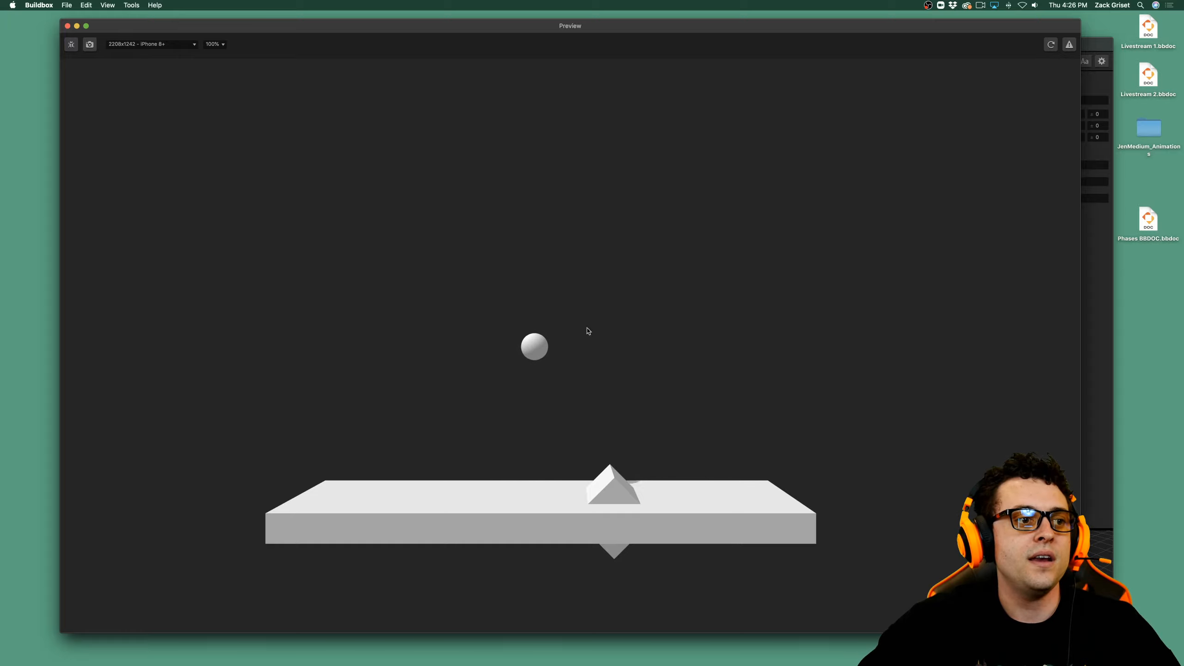
{"action": "left_click", "coordinate": [473, 332]}
{"action": "left_click", "coordinate": [484, 329]}
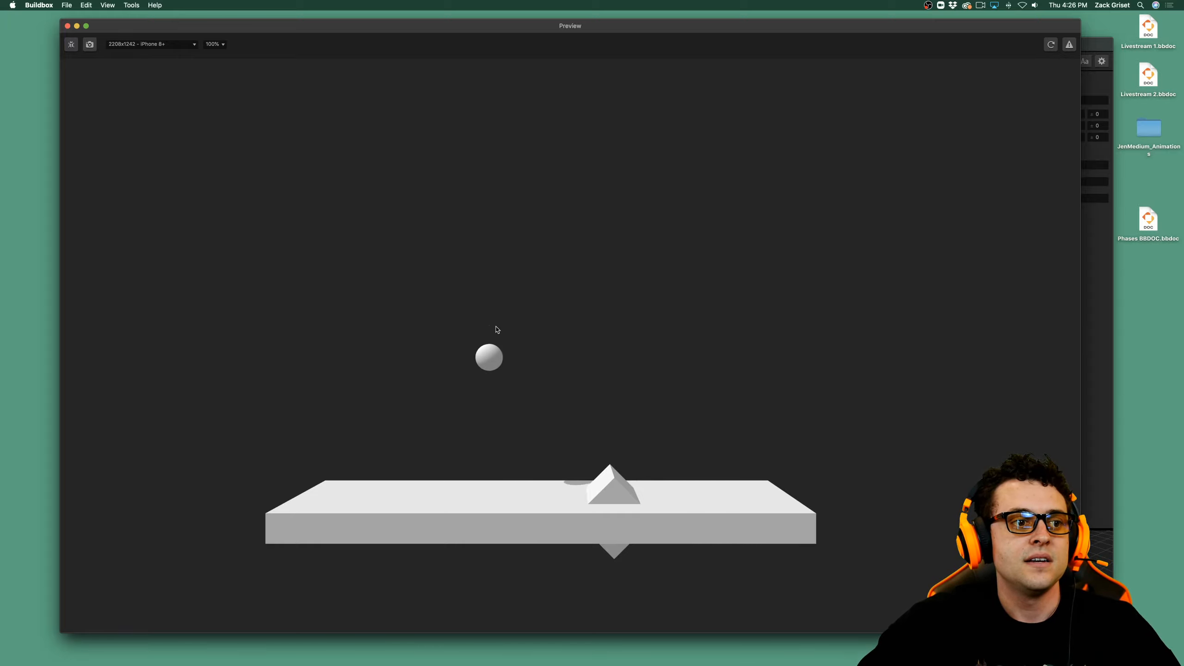
{"action": "left_click", "coordinate": [586, 327]}
{"action": "left_click", "coordinate": [431, 339]}
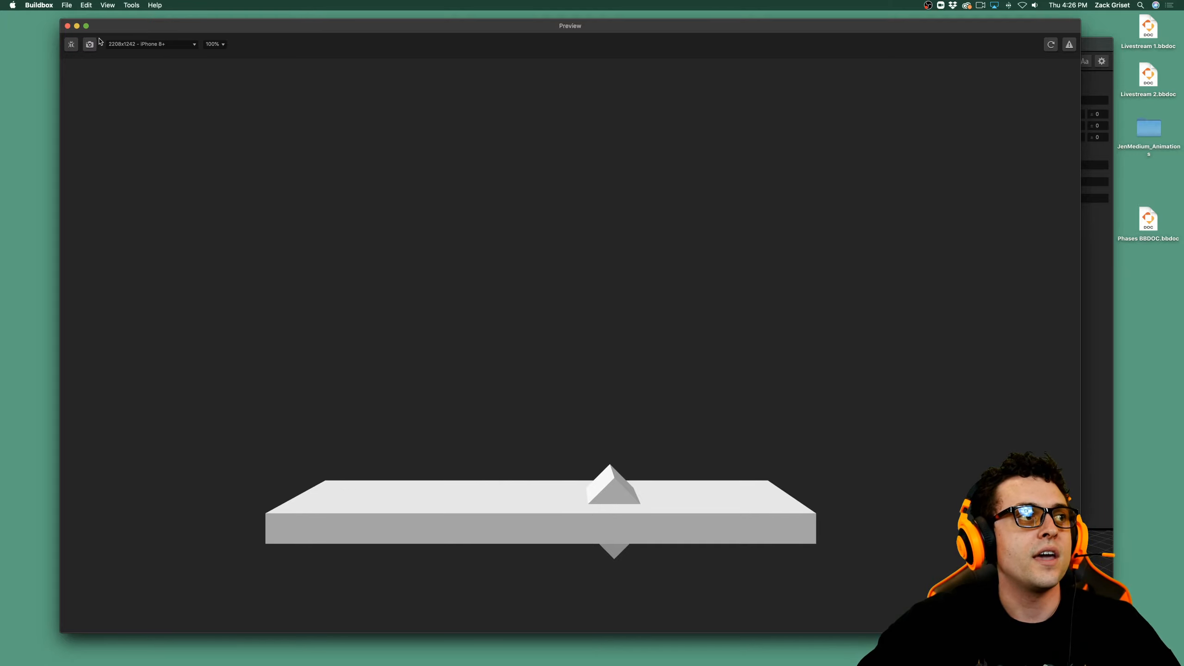
{"action": "left_click", "coordinate": [67, 26]}
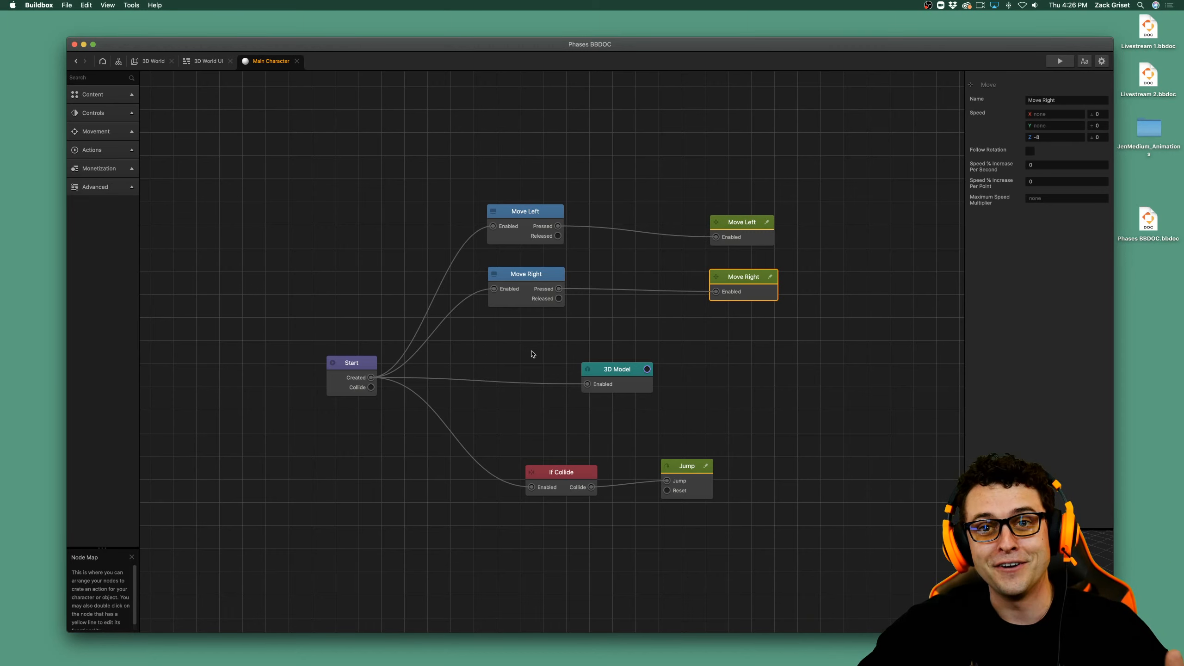
Duplicate the Move Left movement node, connect the copy to the Move Left button's Released output, and configure it as "Stop Moving Left" with Z speed 0.
{"action": "left_click_drag", "start_coordinate": [739, 224], "coordinate": [743, 161]}
{"action": "key", "text": "super+d"}
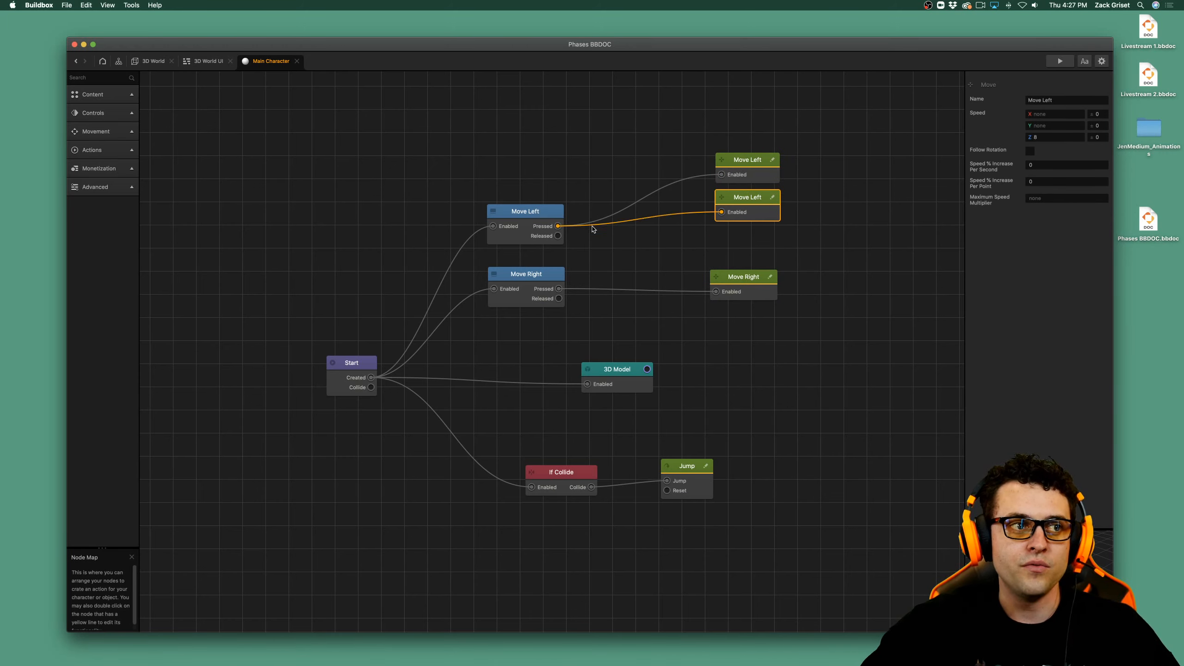
{"action": "left_click_drag", "start_coordinate": [589, 226], "coordinate": [558, 237]}
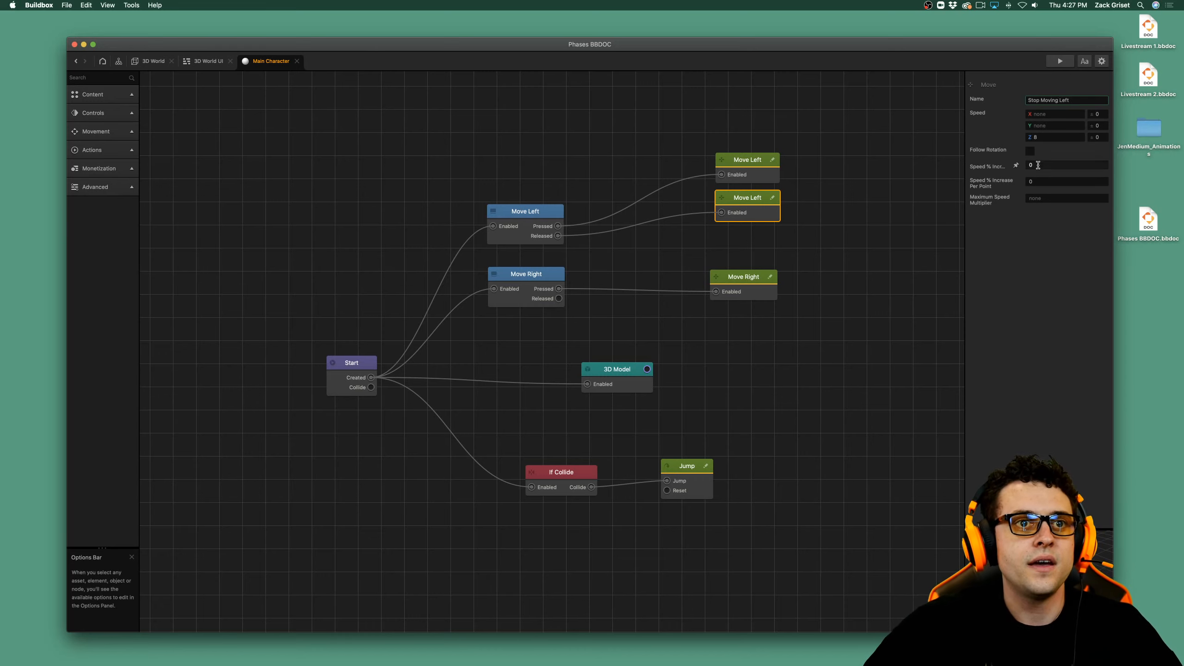
{"action": "left_click", "coordinate": [1045, 250]}
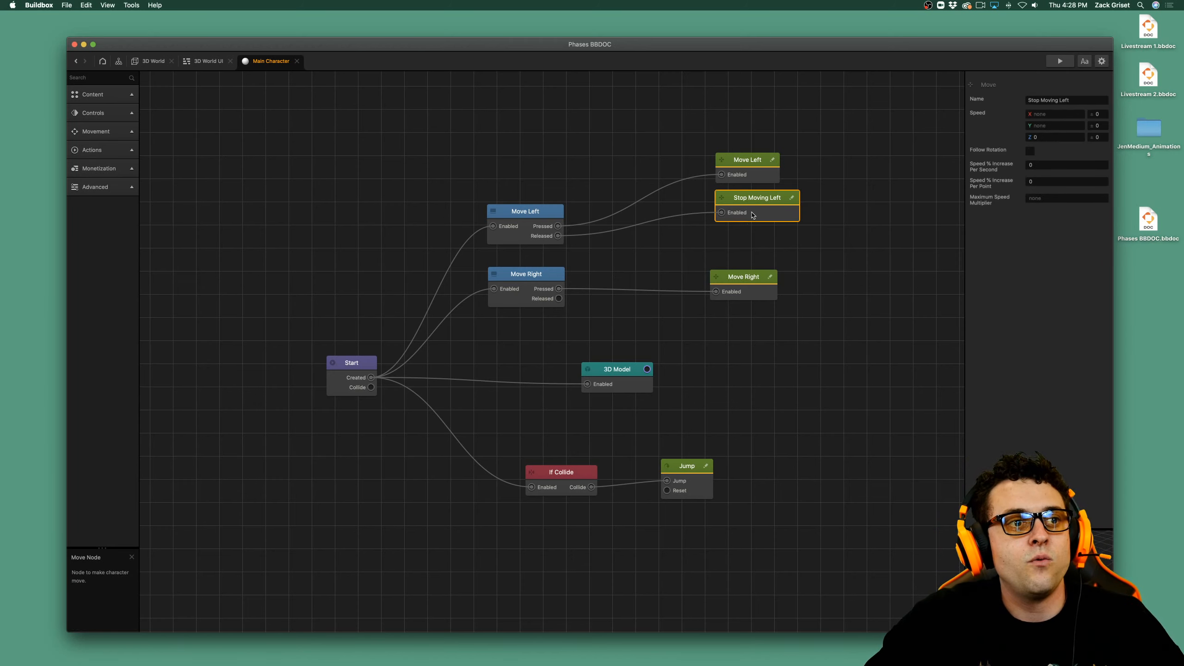
Duplicate the Stop Moving Left node, connect the copy to the Move Right button's Released output, and place it below the Move Right movement node.
{"action": "key", "text": "super+d"}
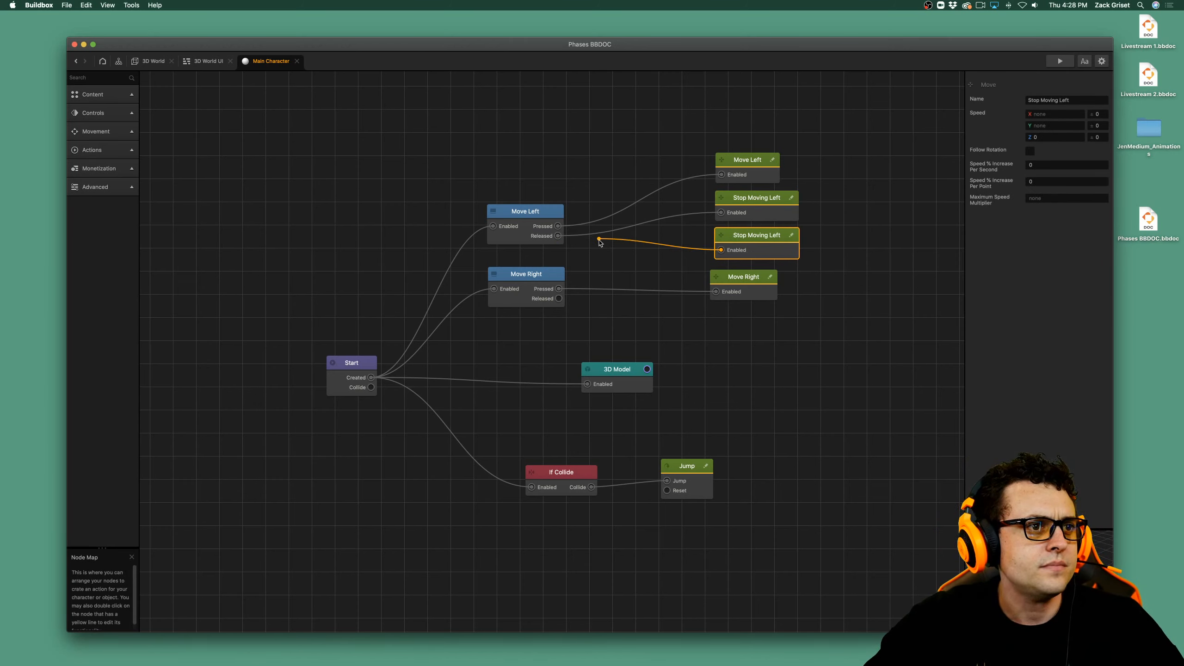
{"action": "left_click_drag", "start_coordinate": [599, 242], "coordinate": [559, 299]}
{"action": "left_click_drag", "start_coordinate": [766, 246], "coordinate": [759, 330]}
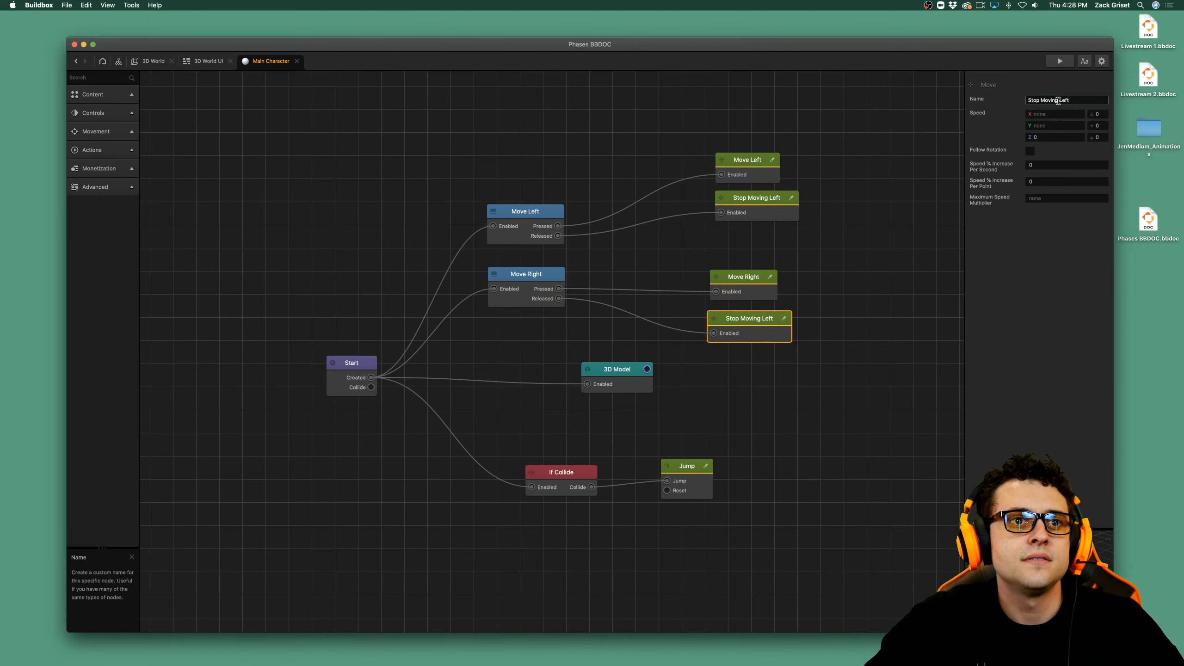
Rename the copied stop node below Move Right as "Stop Moving Right" and save the project.
{"action": "key", "text": "Delete"}
{"action": "key", "text": "Delete"}
{"action": "key", "text": "Delete"}
{"action": "key", "text": "Delete"}
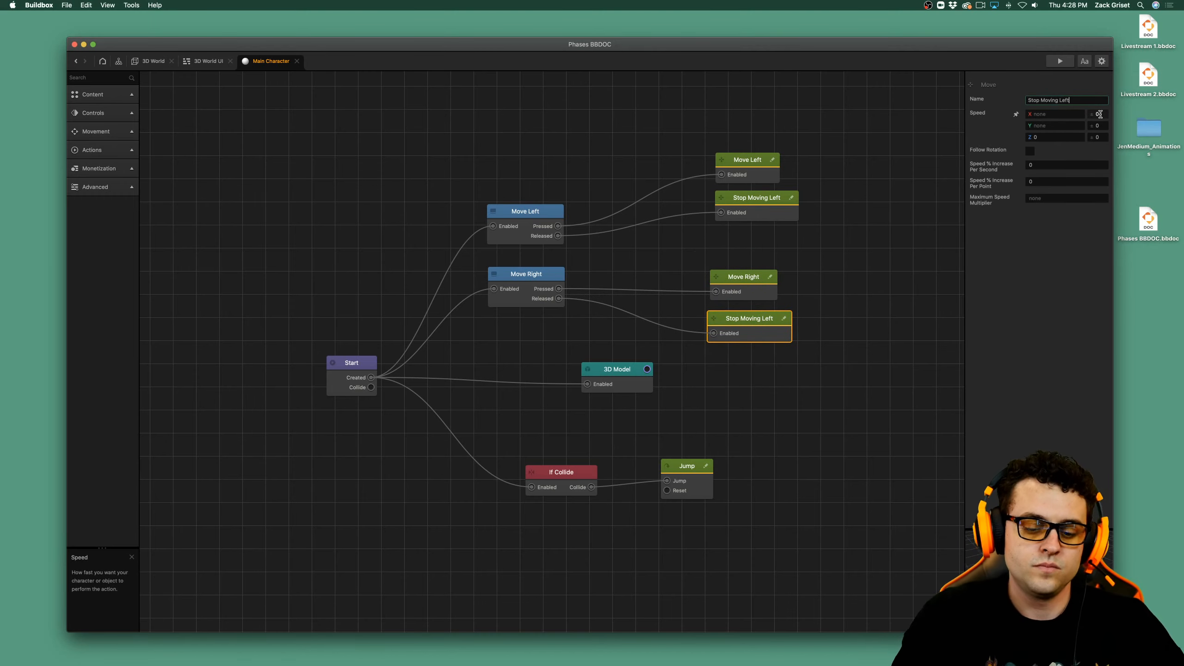
{"action": "type", "text": "Right"}
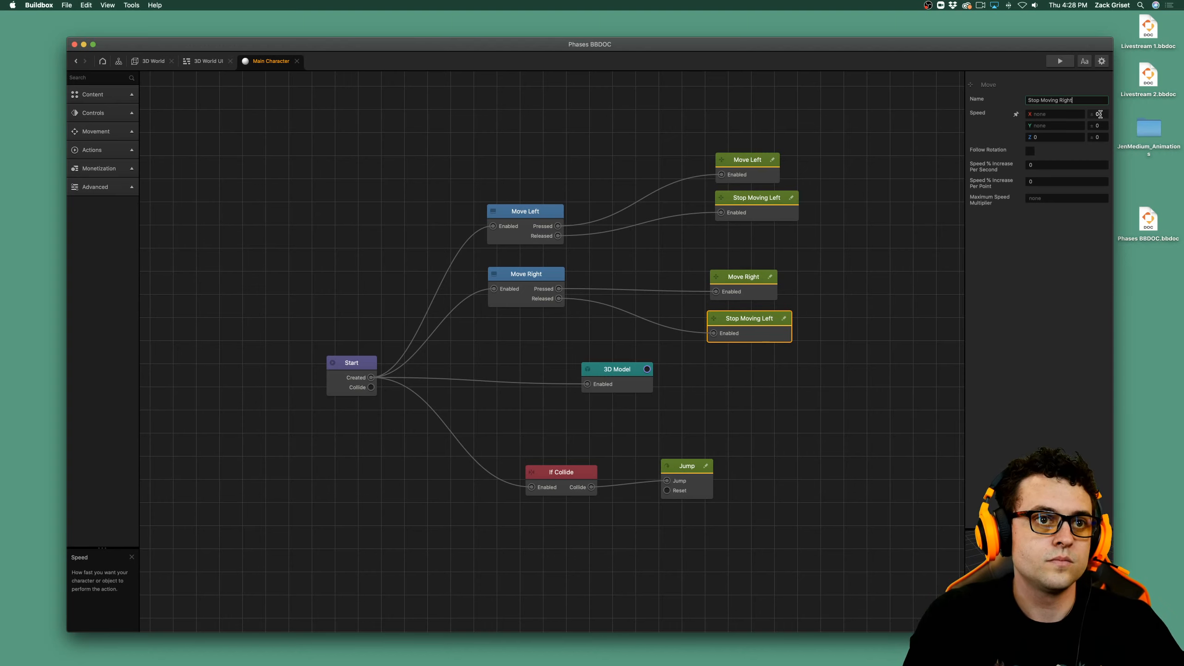
{"action": "left_click", "coordinate": [1065, 263]}
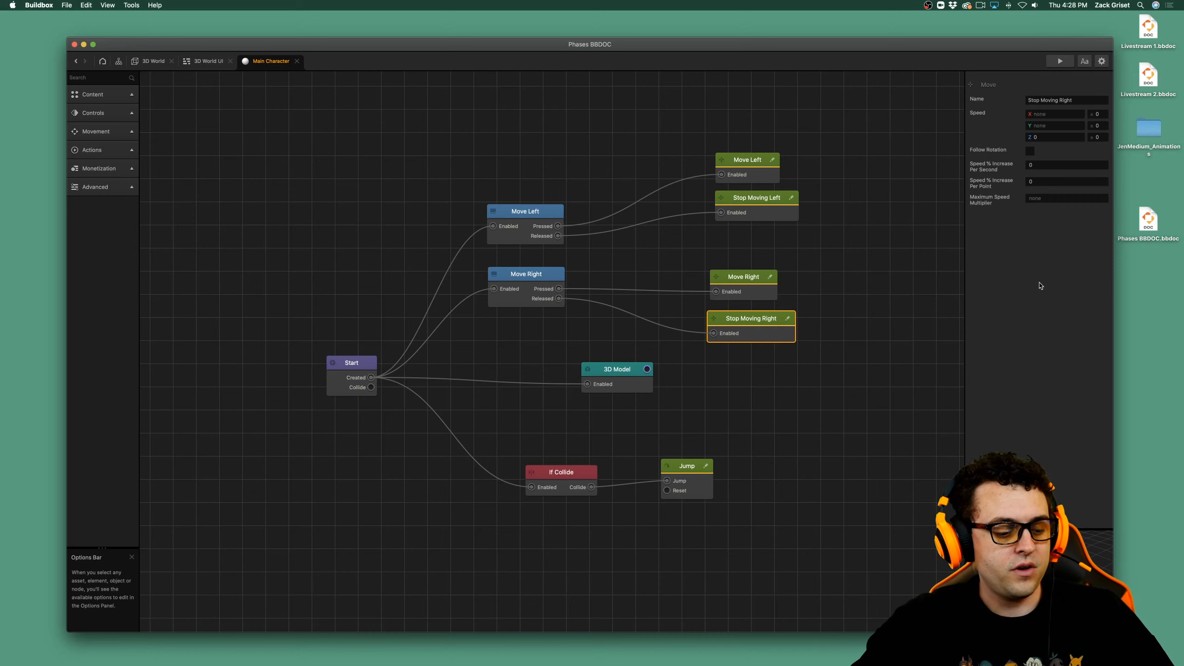
{"action": "key", "text": "super+s"}
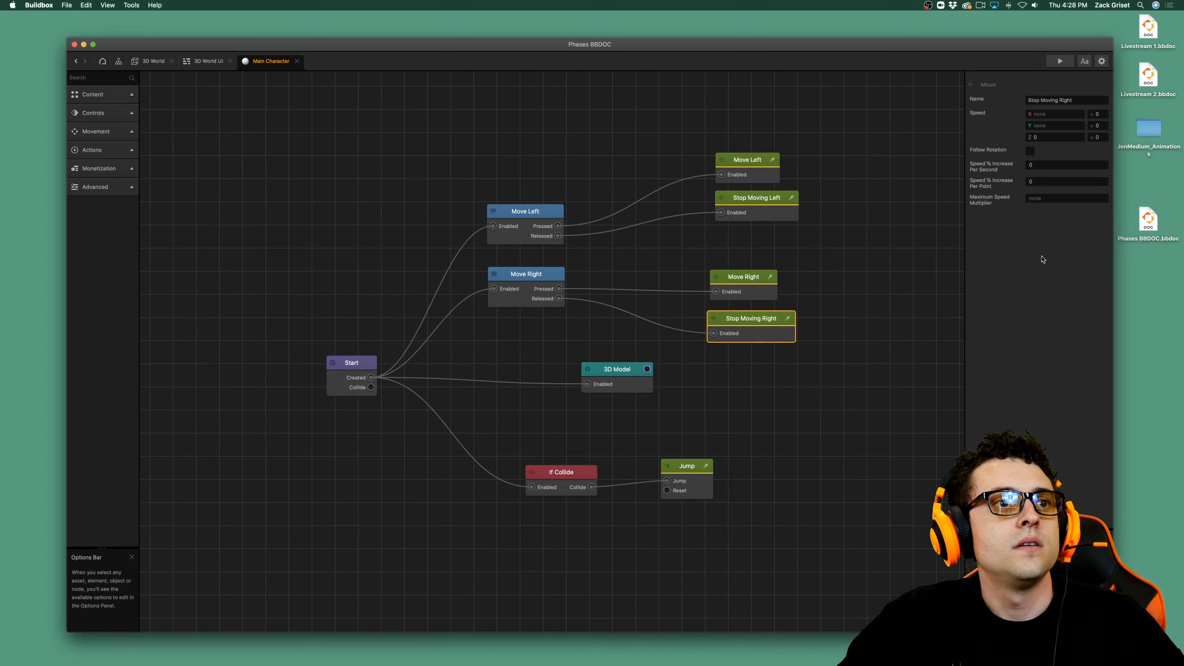
Preview the game, close the preview, and check the speeds of the Stop Moving Left, Stop Moving Right and Move Right movement nodes.
{"action": "left_click", "coordinate": [1057, 61]}
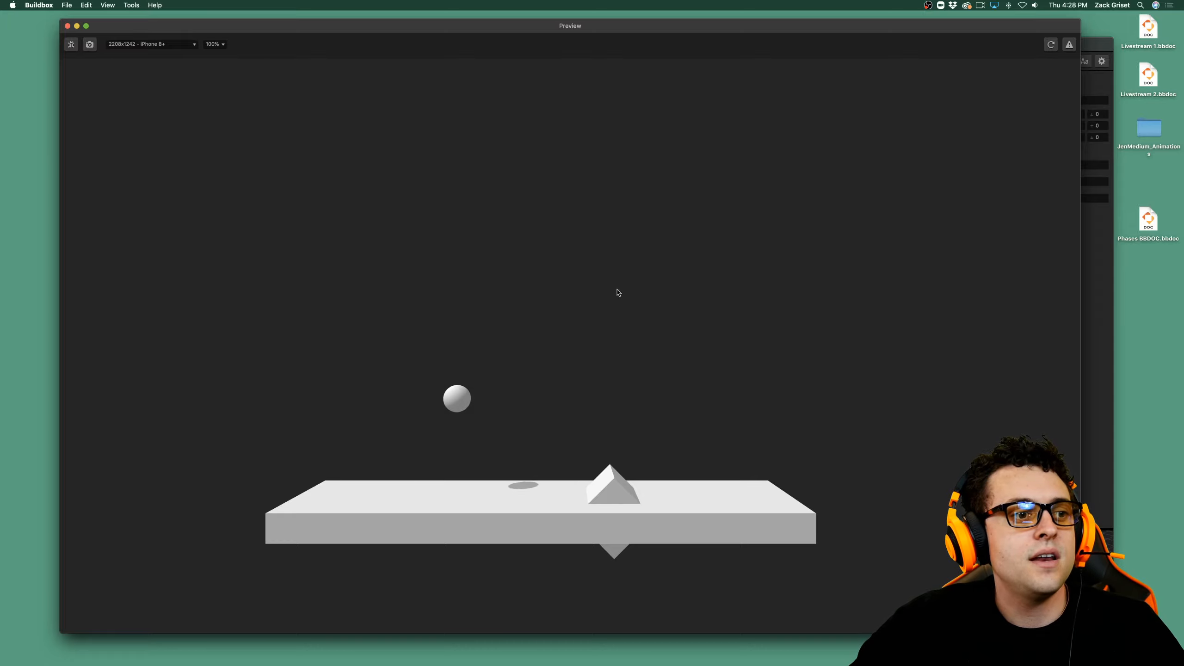
{"action": "left_click", "coordinate": [67, 26]}
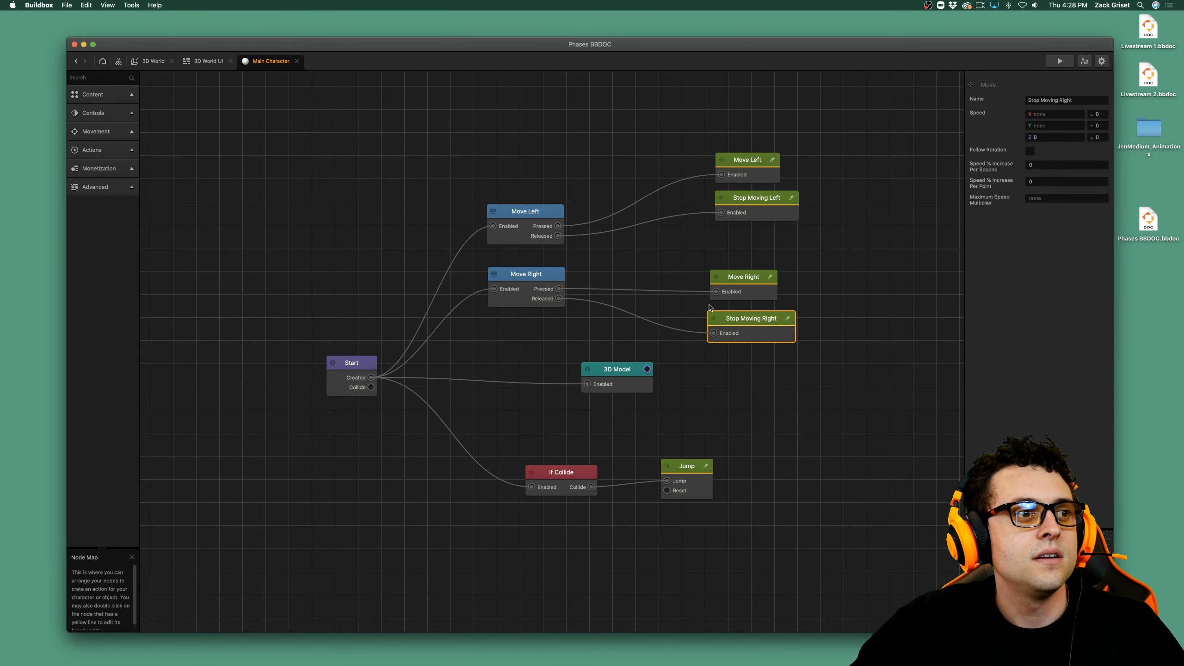
{"action": "left_click", "coordinate": [757, 215]}
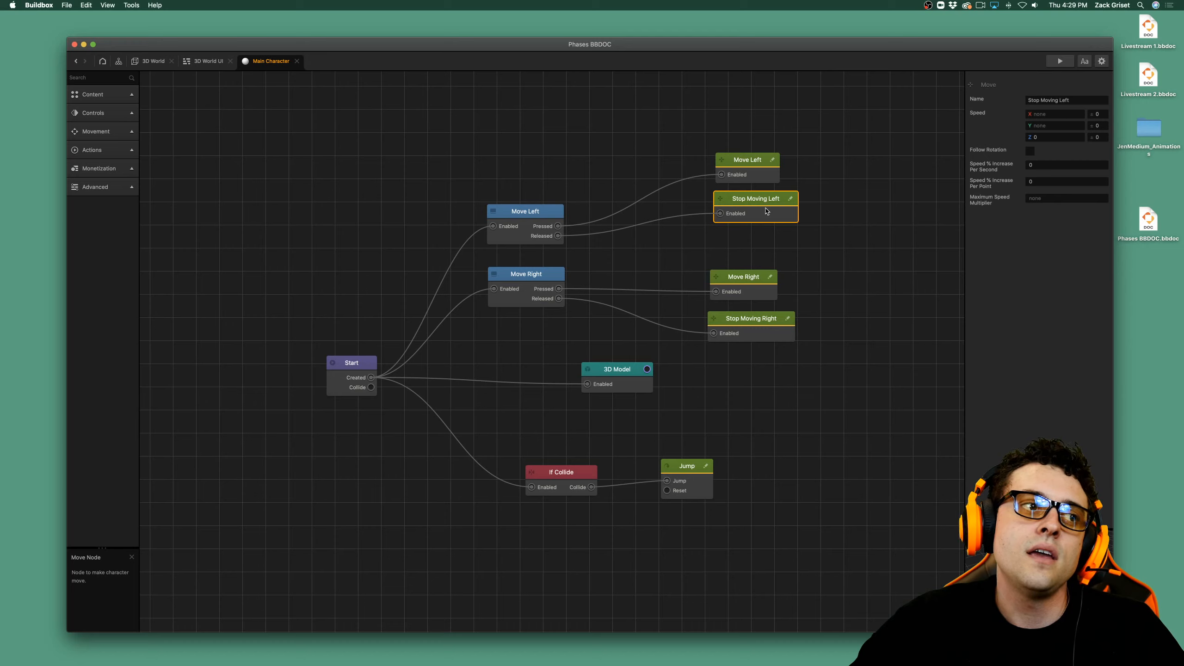
{"action": "left_click", "coordinate": [757, 320]}
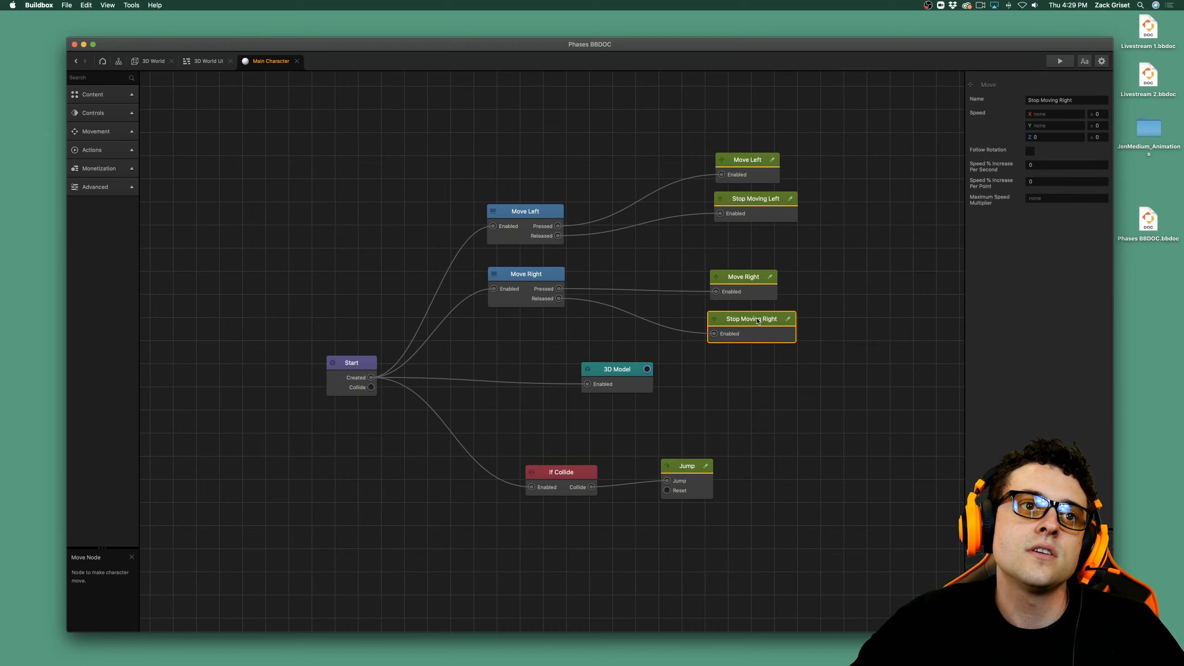
{"action": "left_click", "coordinate": [762, 293]}
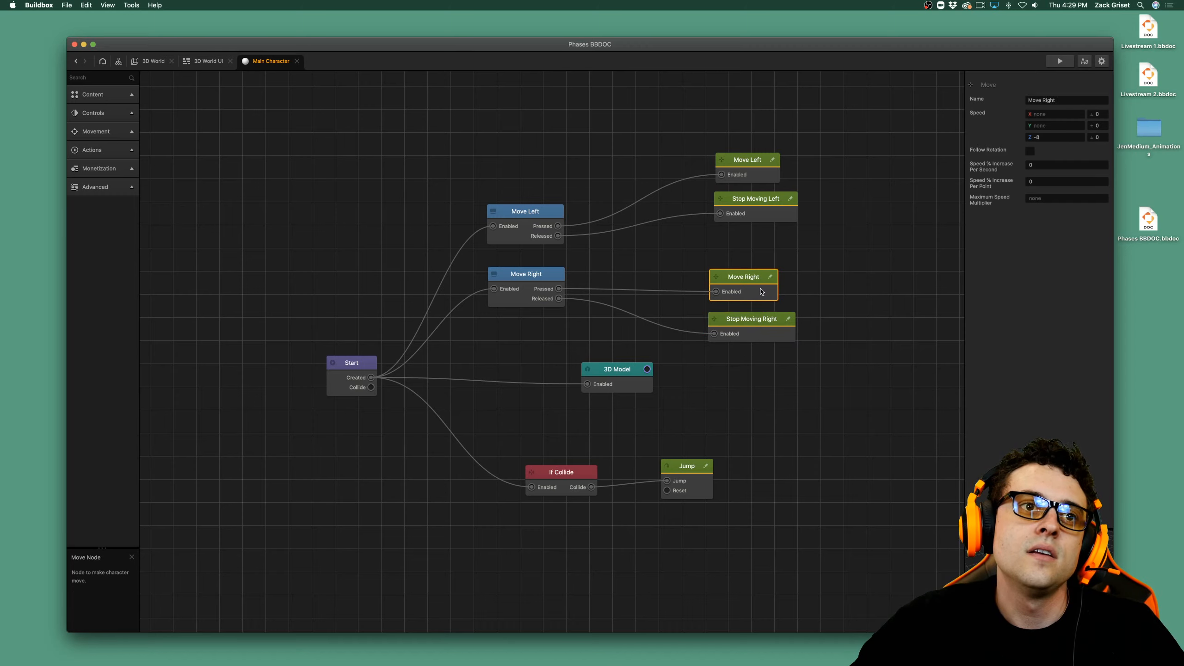
Preview the game again to test how the sphere responds to the controls, and close the preview.
{"action": "left_click", "coordinate": [1059, 61]}
{"action": "key", "text": "space"}
{"action": "key", "text": "Right"}
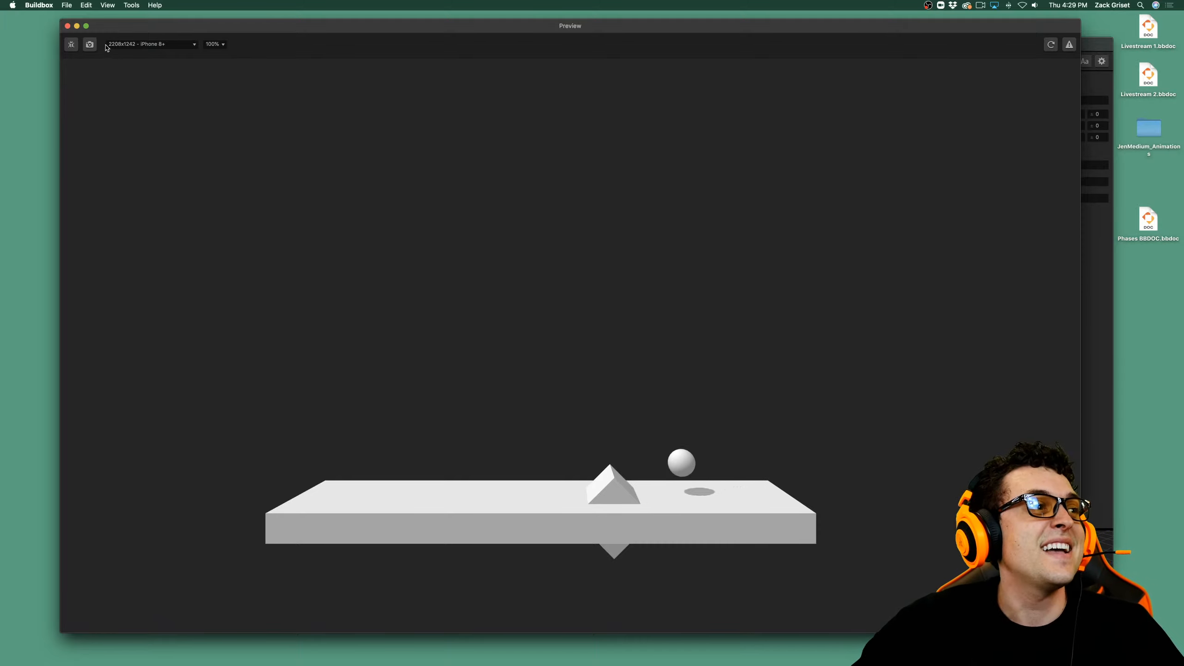
{"action": "left_click", "coordinate": [68, 25]}
Examine the movement node speeds, the two control buttons in the 3D World UI, and the Move Right node's UI button assignment.
{"action": "left_click", "coordinate": [526, 276]}
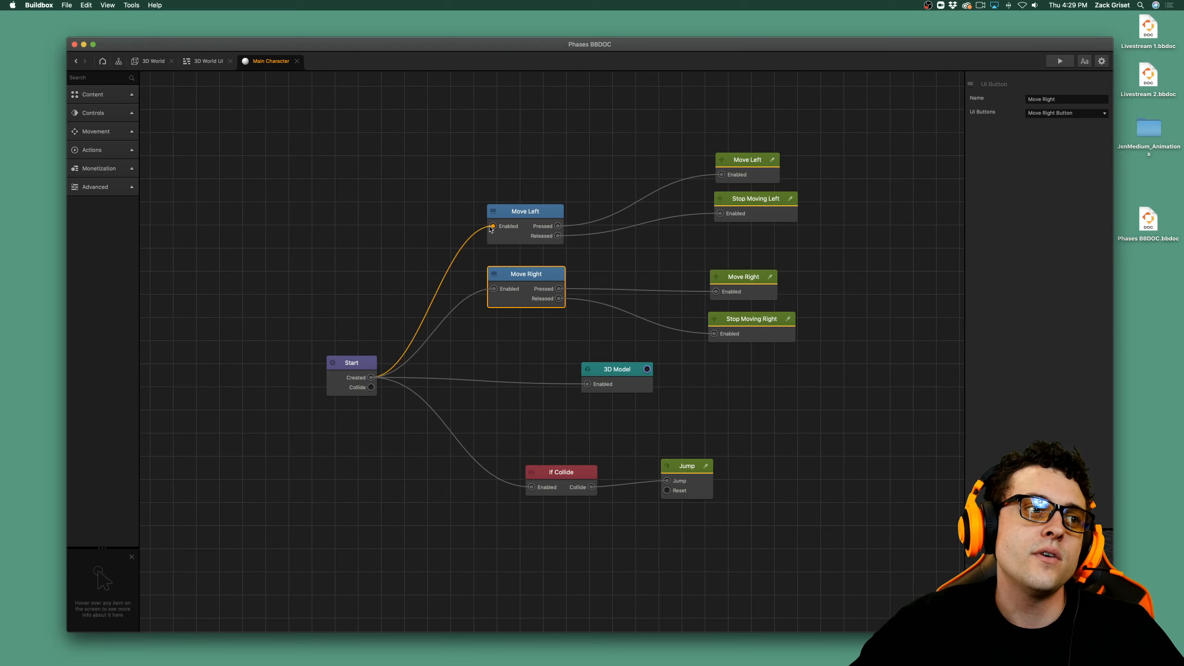
{"action": "left_click", "coordinate": [739, 330]}
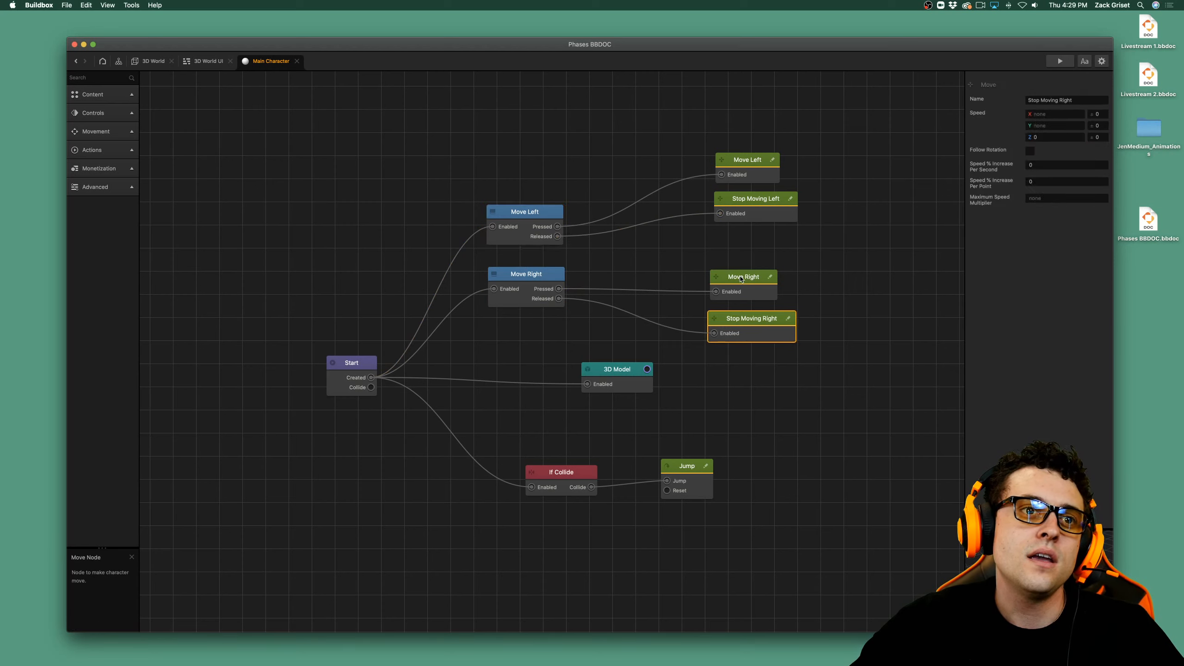
{"action": "left_click", "coordinate": [741, 279]}
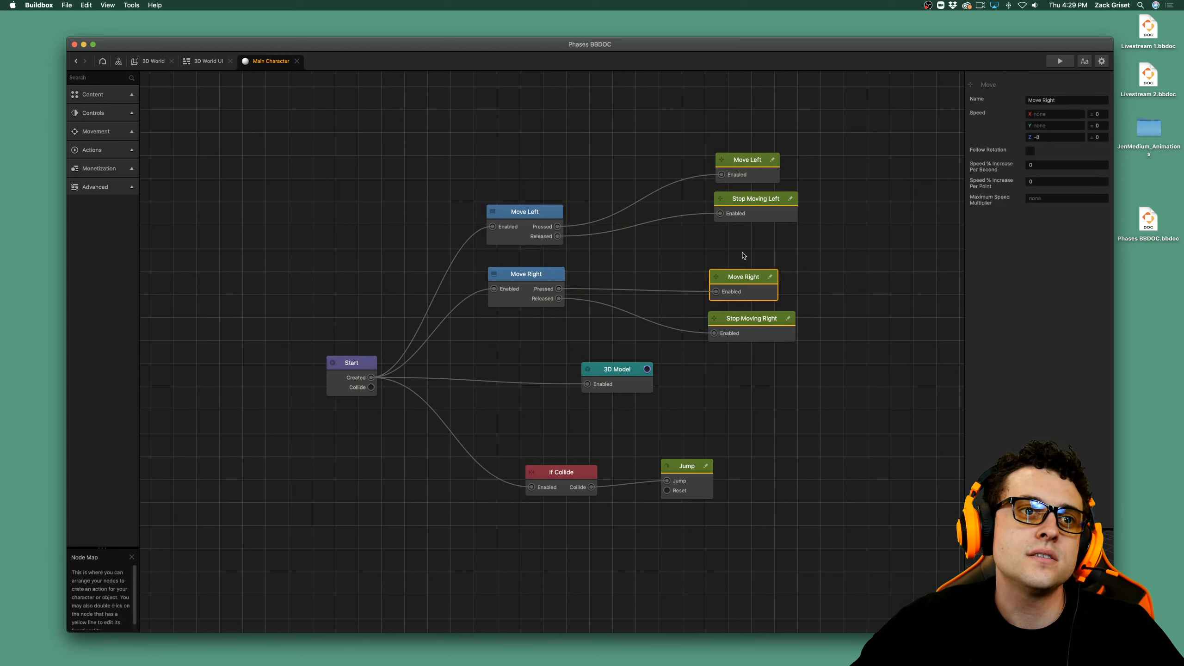
{"action": "left_click", "coordinate": [755, 217]}
{"action": "left_click", "coordinate": [753, 173]}
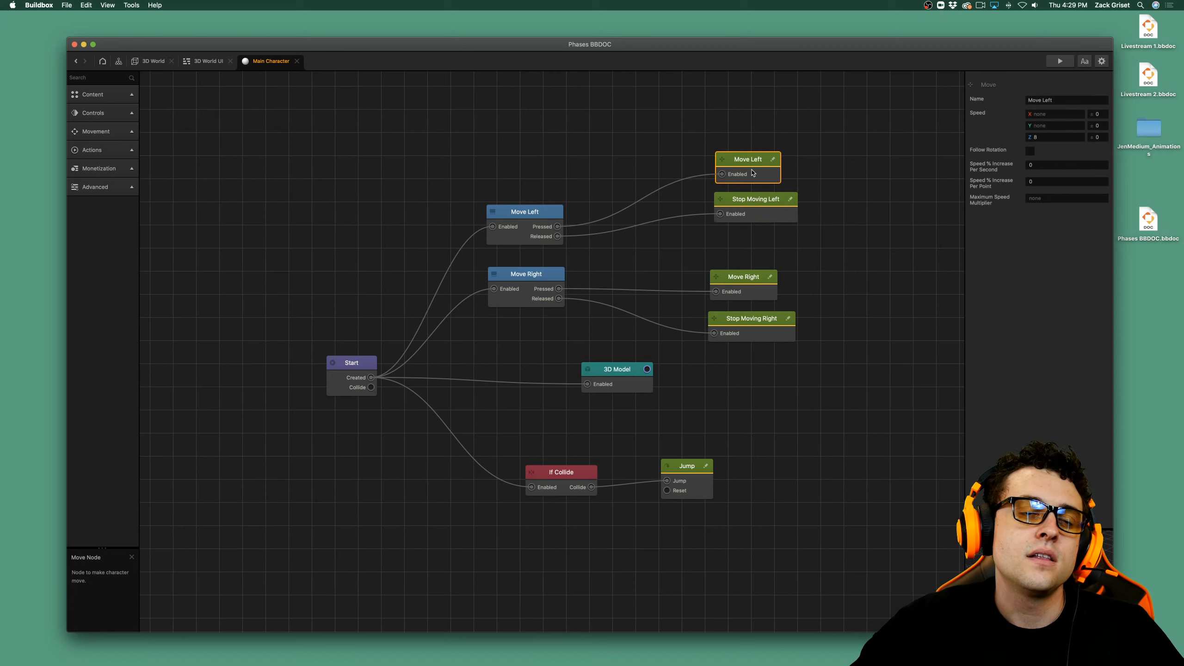
{"action": "left_click", "coordinate": [757, 222]}
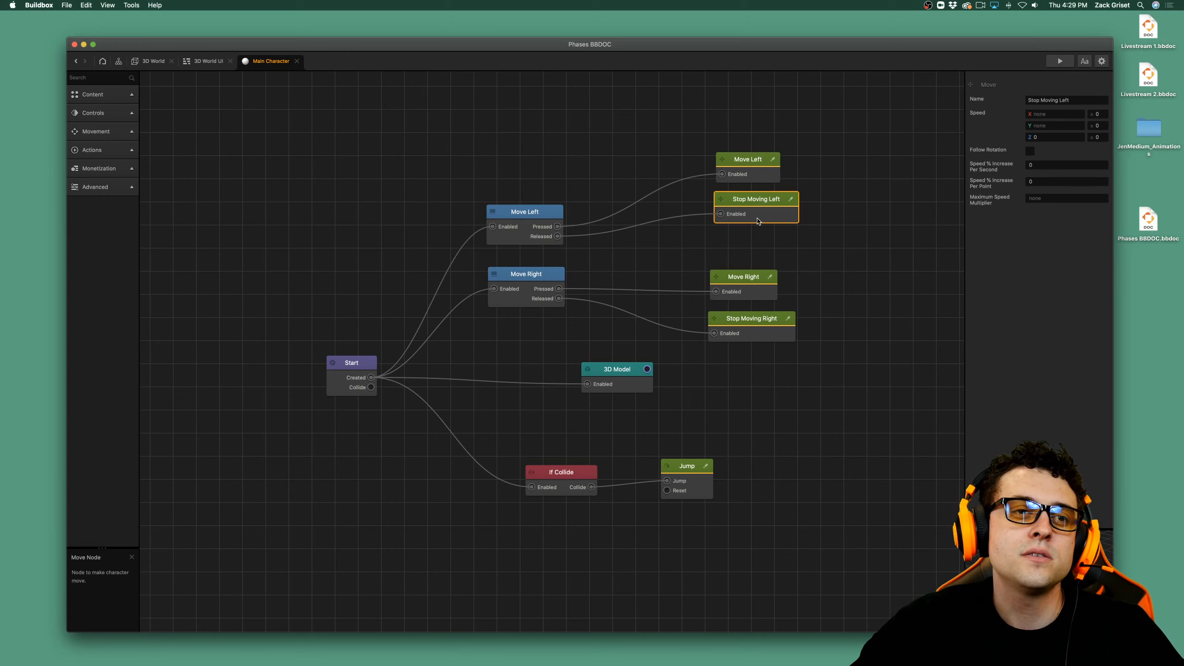
{"action": "left_click", "coordinate": [196, 61]}
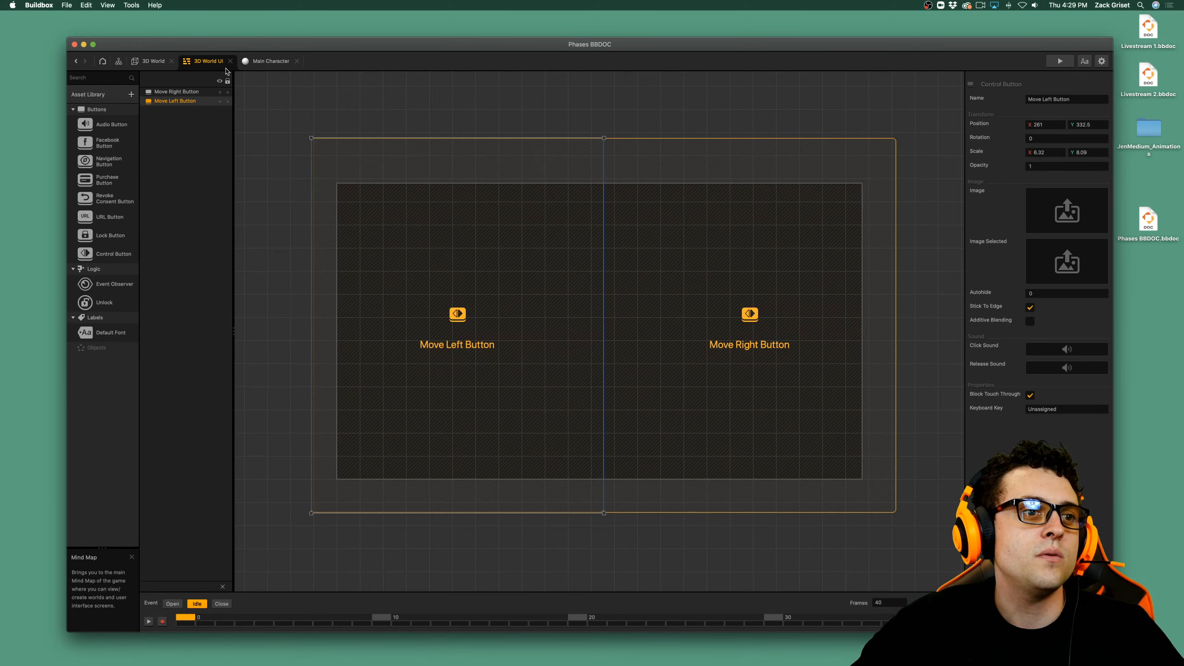
{"action": "left_click", "coordinate": [756, 440]}
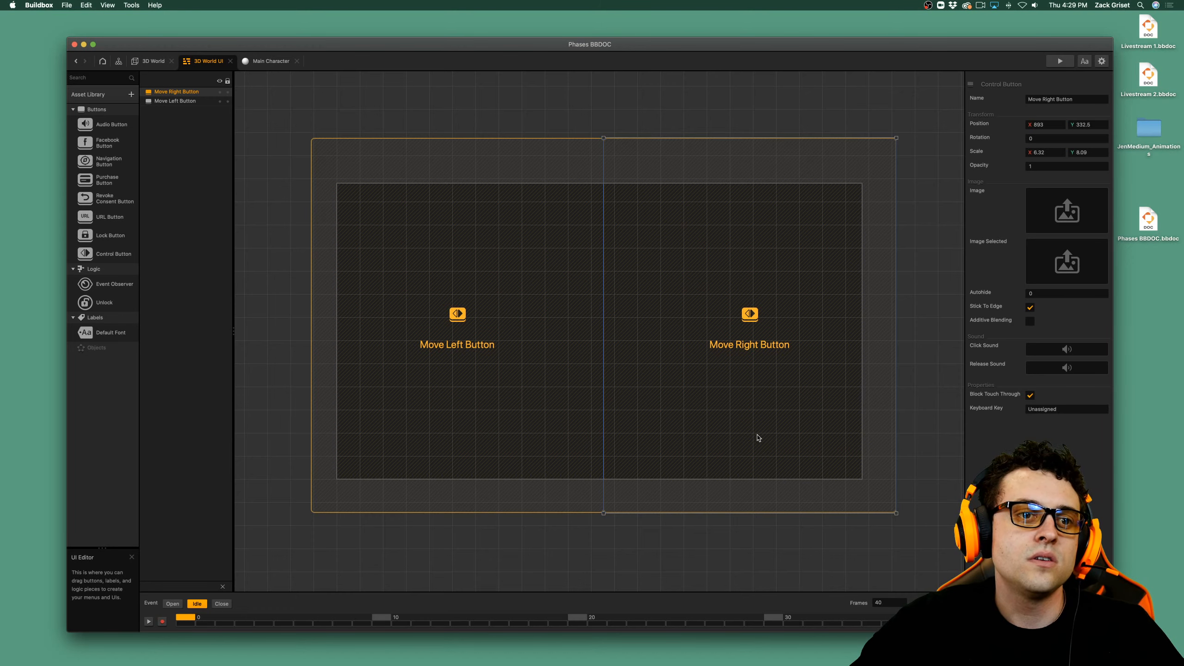
{"action": "left_click", "coordinate": [275, 61]}
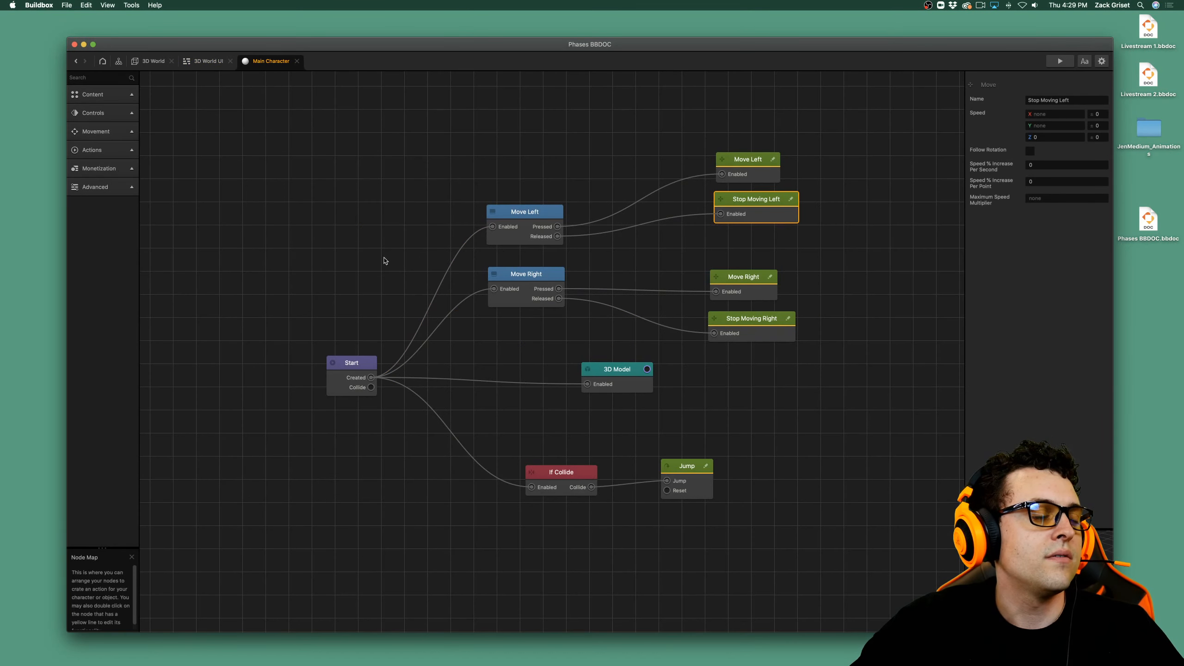
{"action": "left_click", "coordinate": [524, 298]}
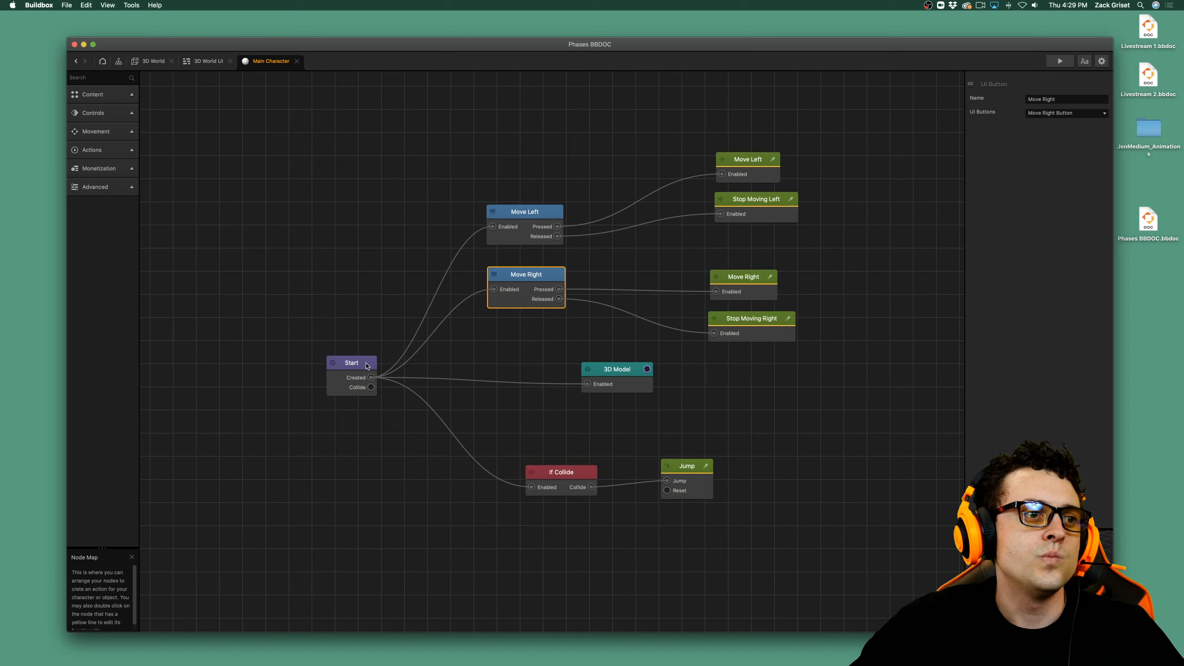
{"action": "left_click", "coordinate": [424, 211]}
Save the project, run the game preview once more, and close it.
{"action": "key", "text": "super+s"}
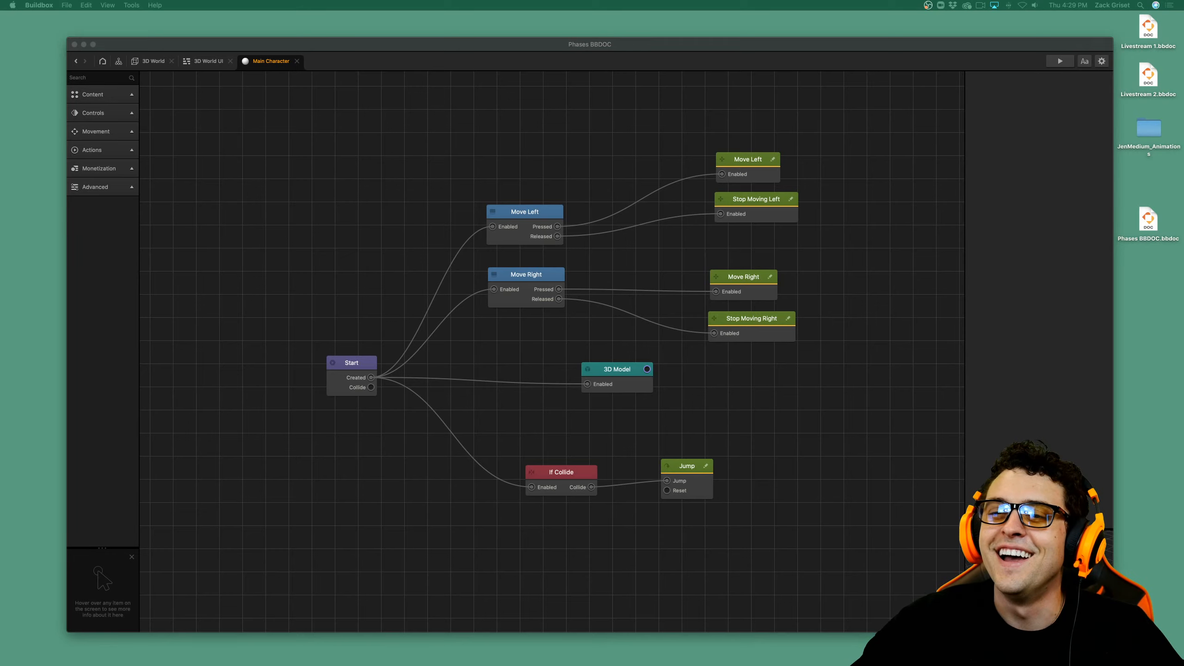
{"action": "left_click", "coordinate": [1059, 61]}
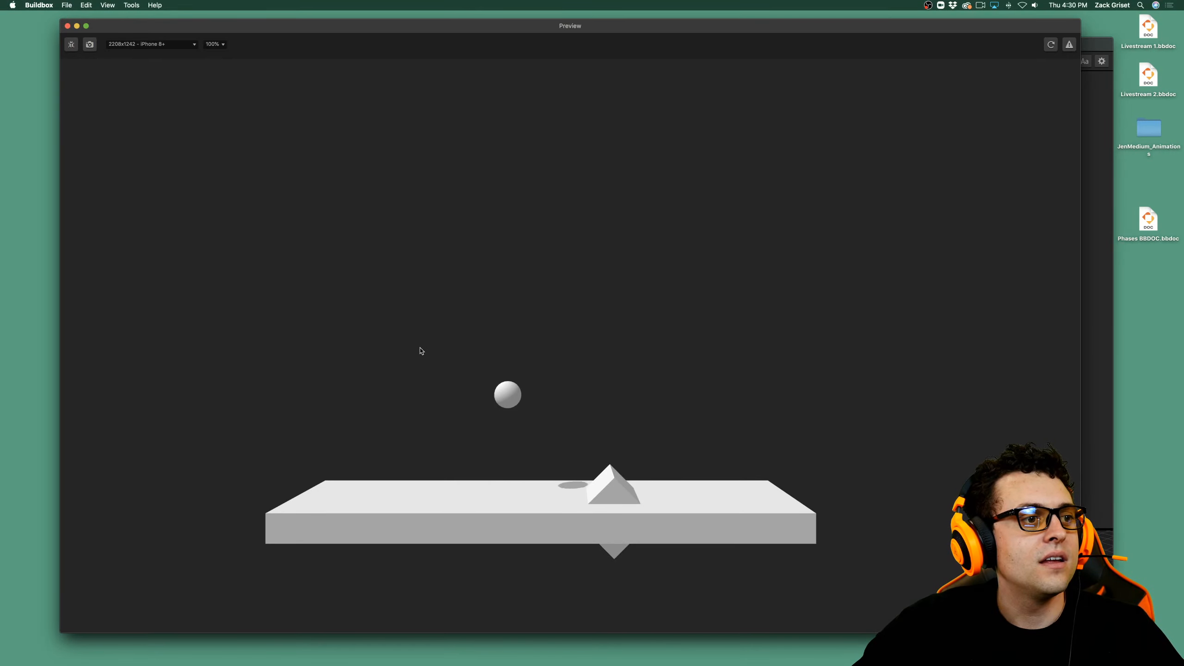
{"action": "left_click", "coordinate": [68, 26]}
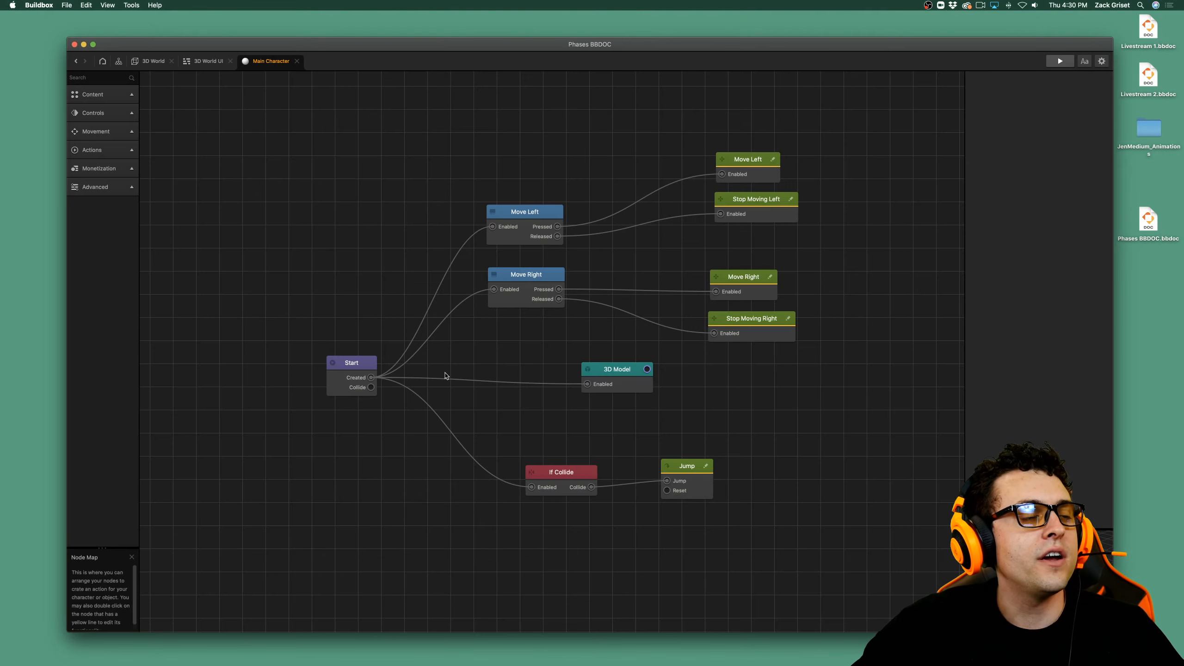
Add a Keyboard Button node above the Move Left button node in the main character's node map and duplicate it.
{"action": "scroll", "coordinate": [655, 335], "scroll_direction": "down", "scroll_amount": 2}
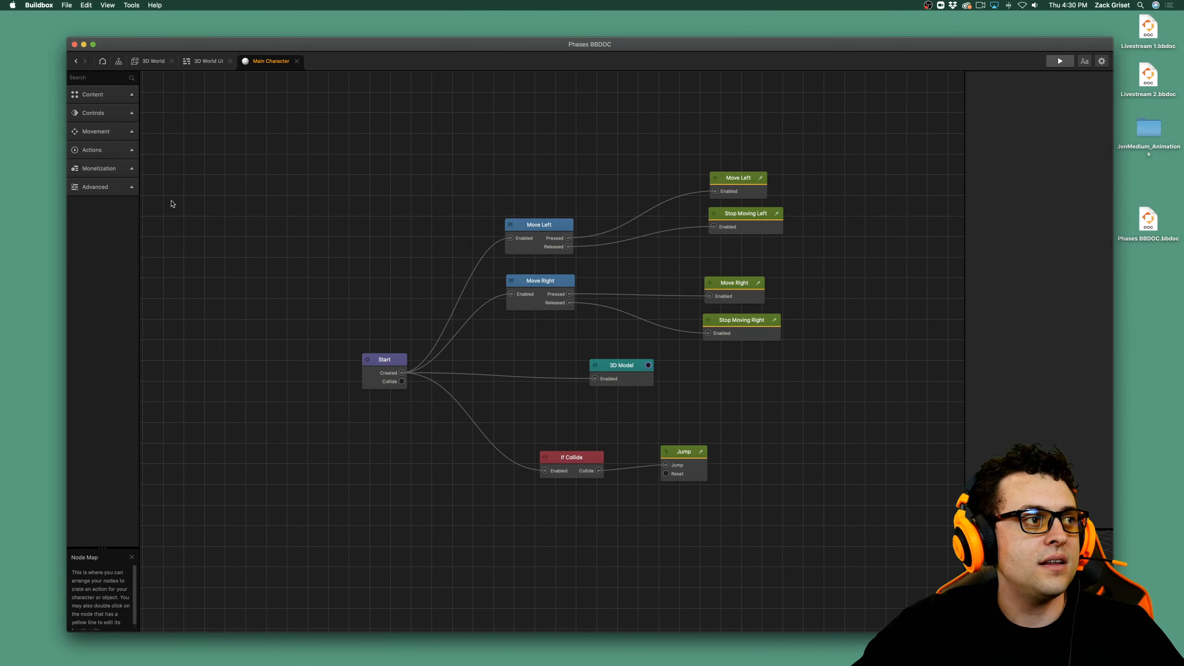
{"action": "left_click", "coordinate": [92, 114]}
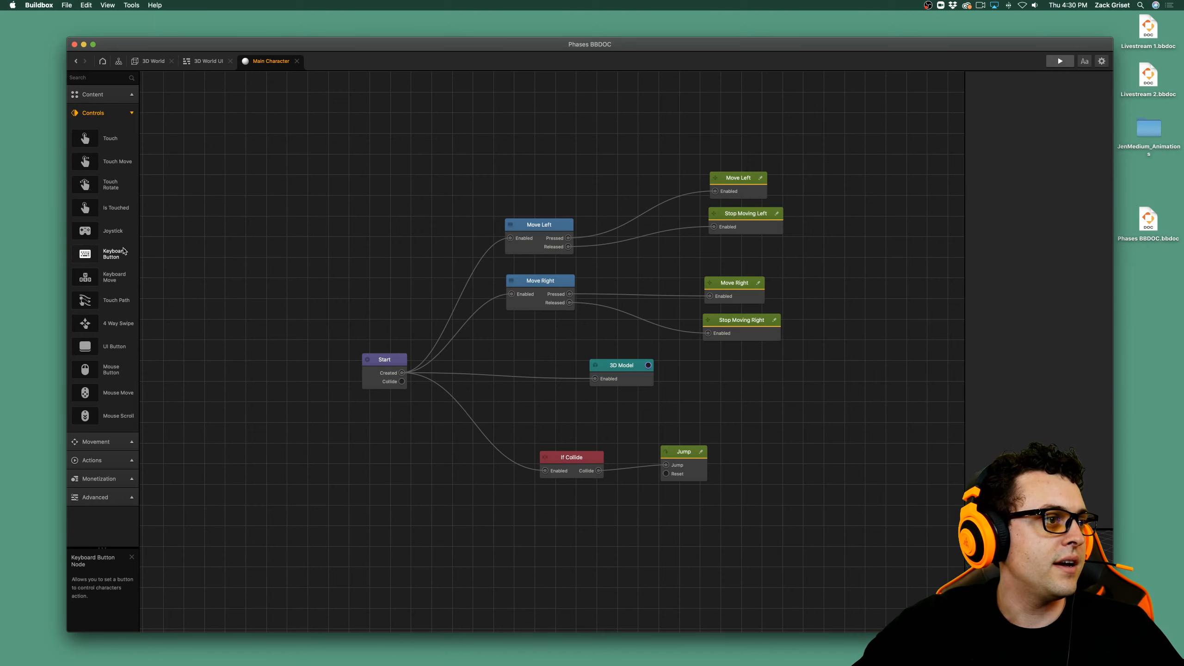
{"action": "left_click_drag", "start_coordinate": [123, 251], "coordinate": [527, 128]}
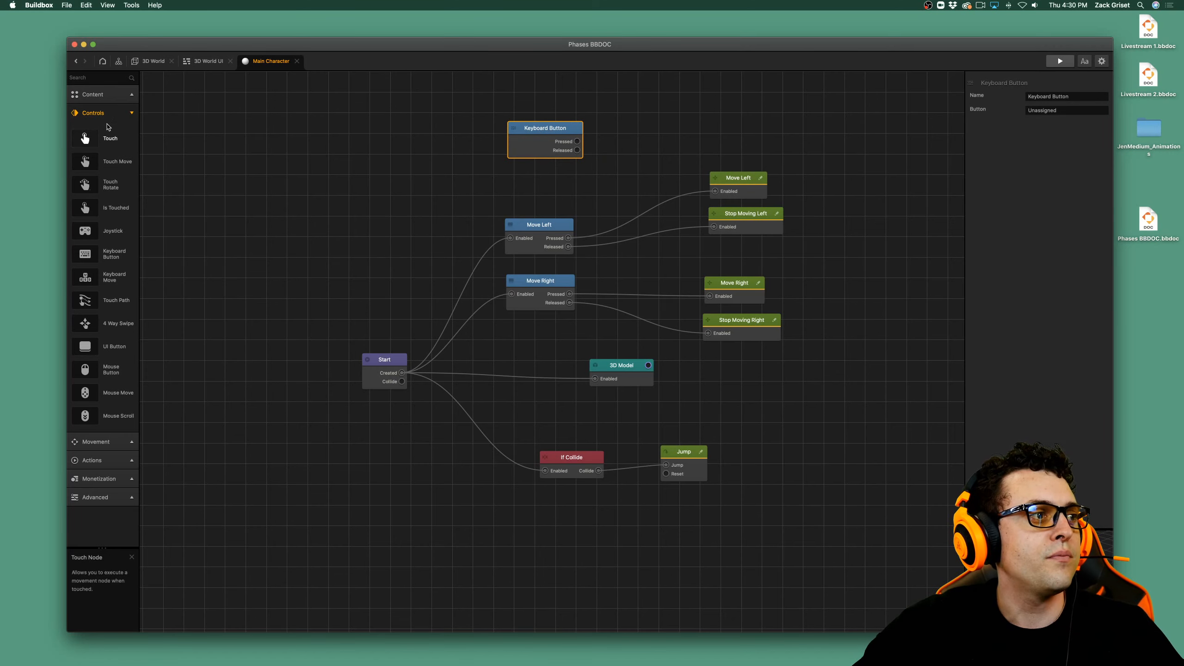
{"action": "left_click_drag", "start_coordinate": [555, 127], "coordinate": [549, 99]}
{"action": "key", "text": "super+d"}
{"action": "left_click", "coordinate": [95, 113]}
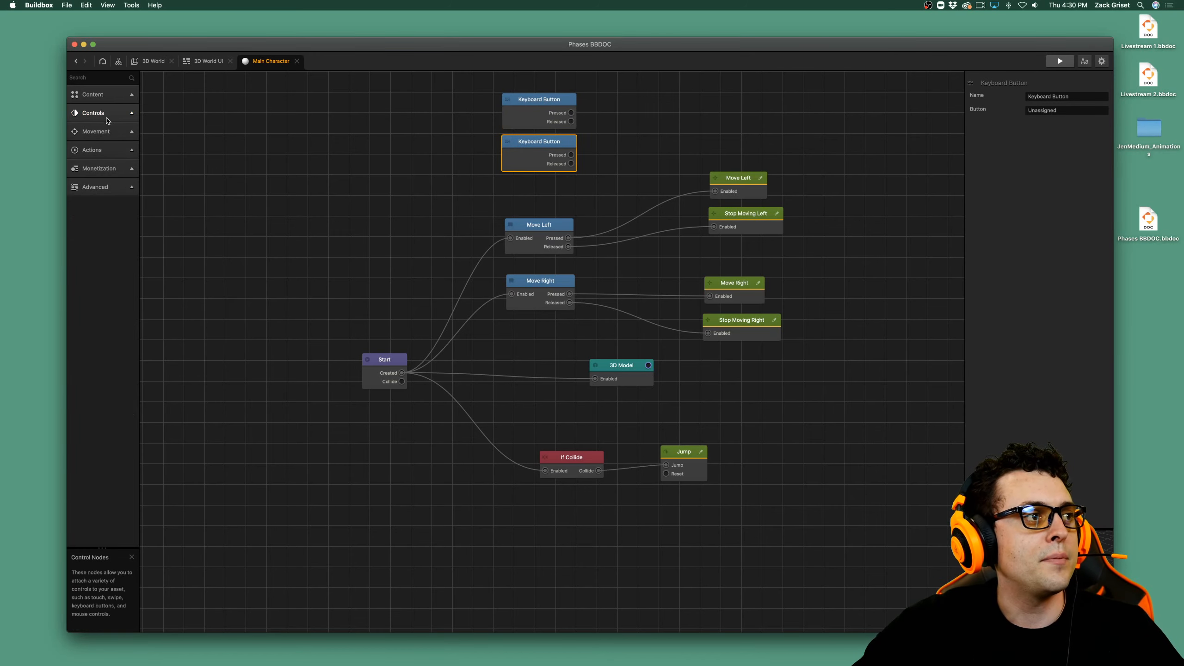
Rename the upper Keyboard Button node to Left Keyboard Button.
{"action": "left_click", "coordinate": [573, 116]}
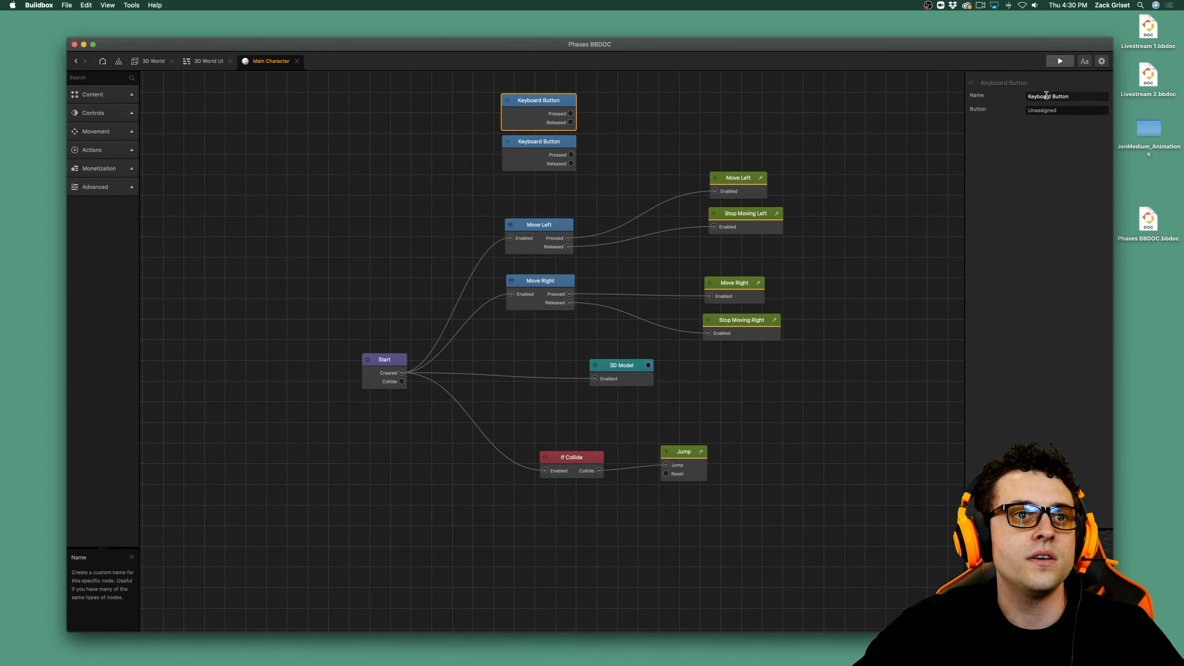
{"action": "left_click", "coordinate": [1050, 96]}
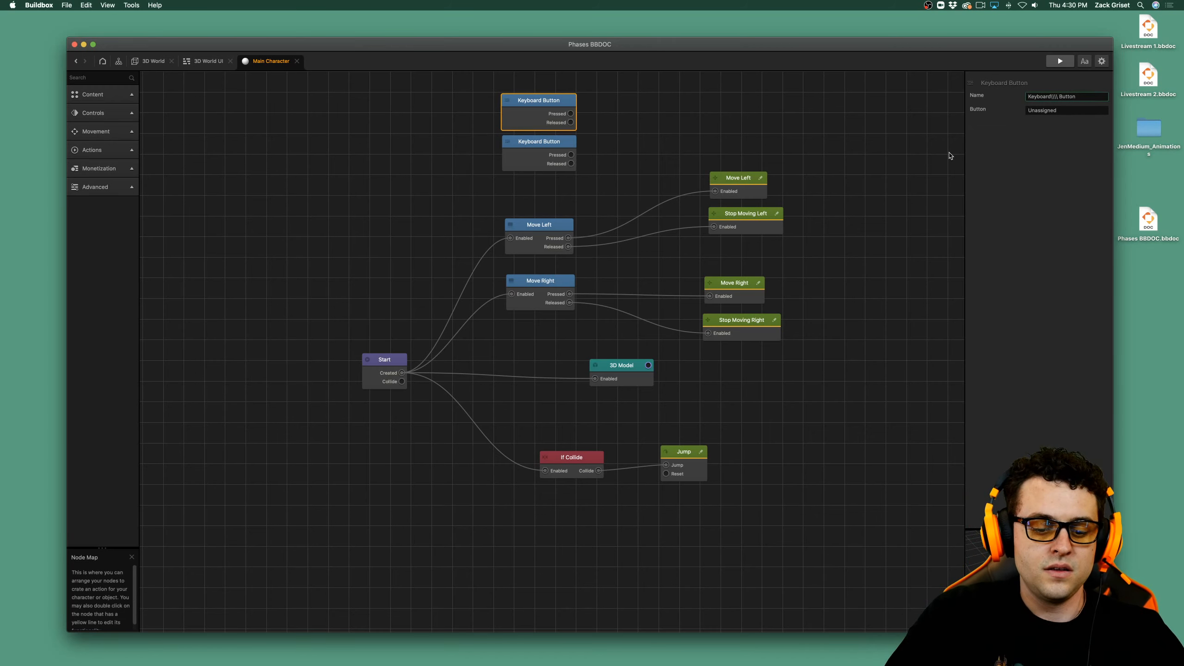
{"action": "key", "text": "BackSpace"}
{"action": "key", "text": "BackSpace"}
{"action": "key", "text": "BackSpace"}
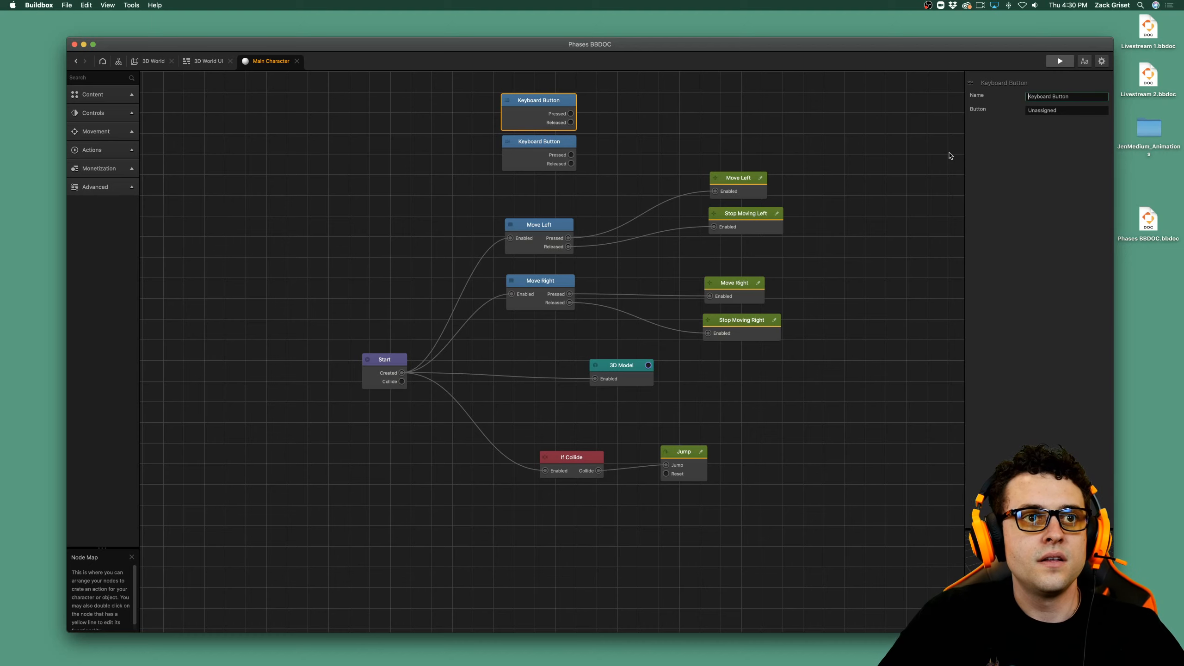
{"action": "type", "text": "Left"}
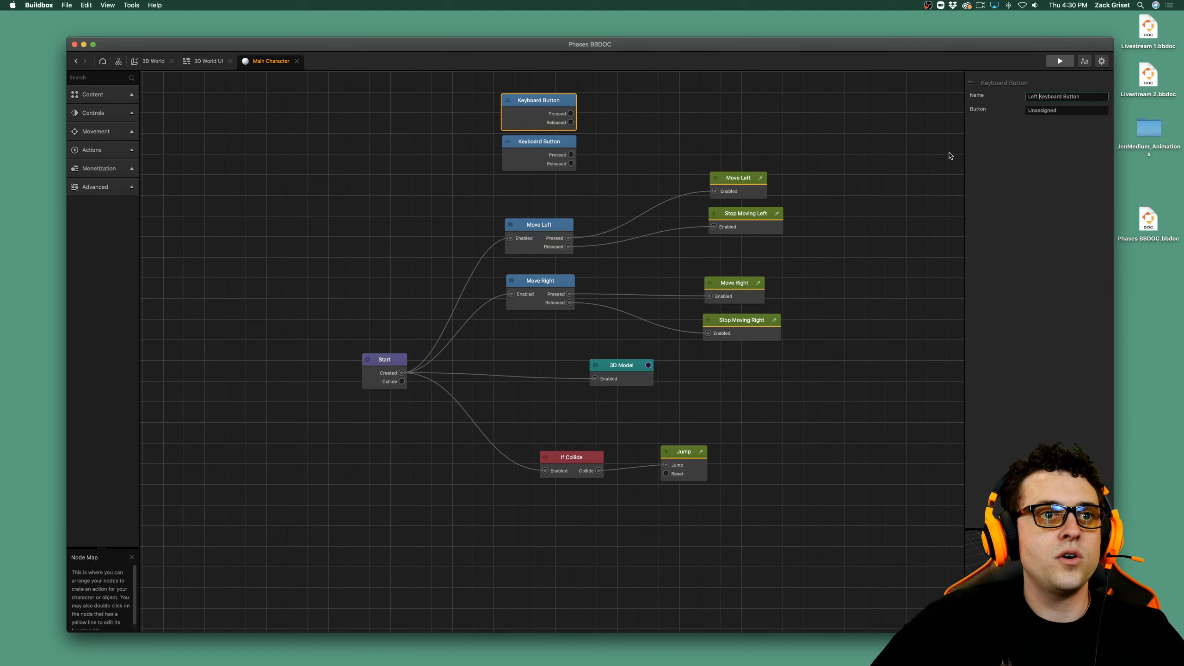
Rename the lower Keyboard Button node to Right Keyboard Button.
{"action": "left_click", "coordinate": [560, 149]}
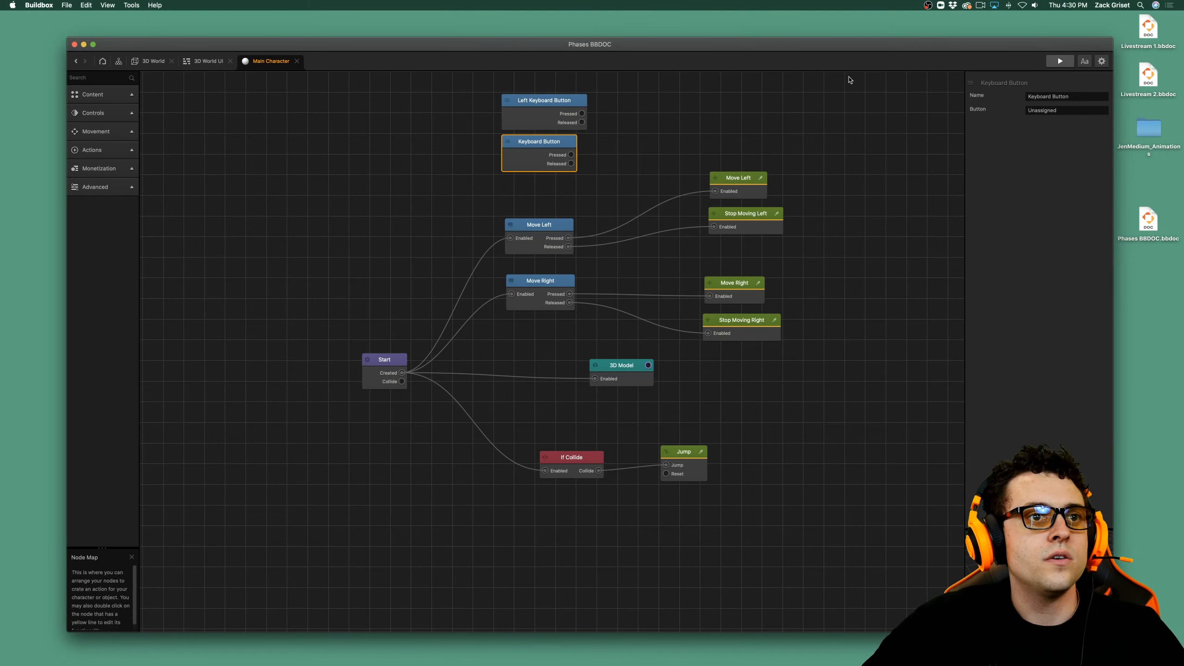
{"action": "left_click", "coordinate": [1030, 96]}
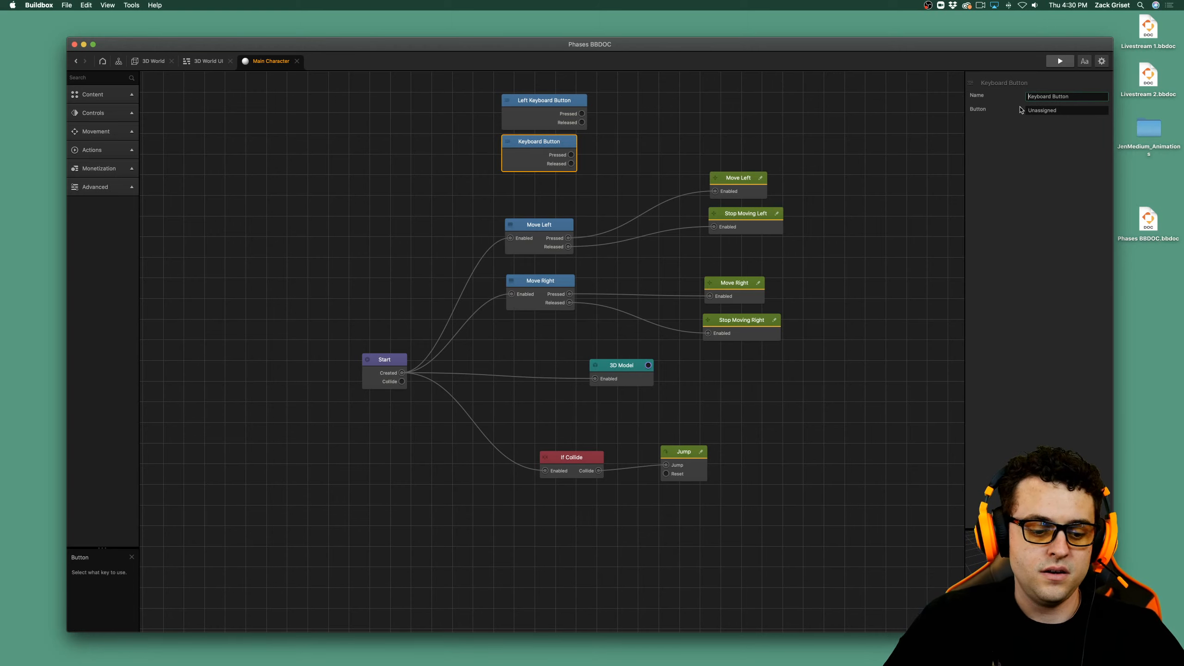
{"action": "type", "text": "Right"}
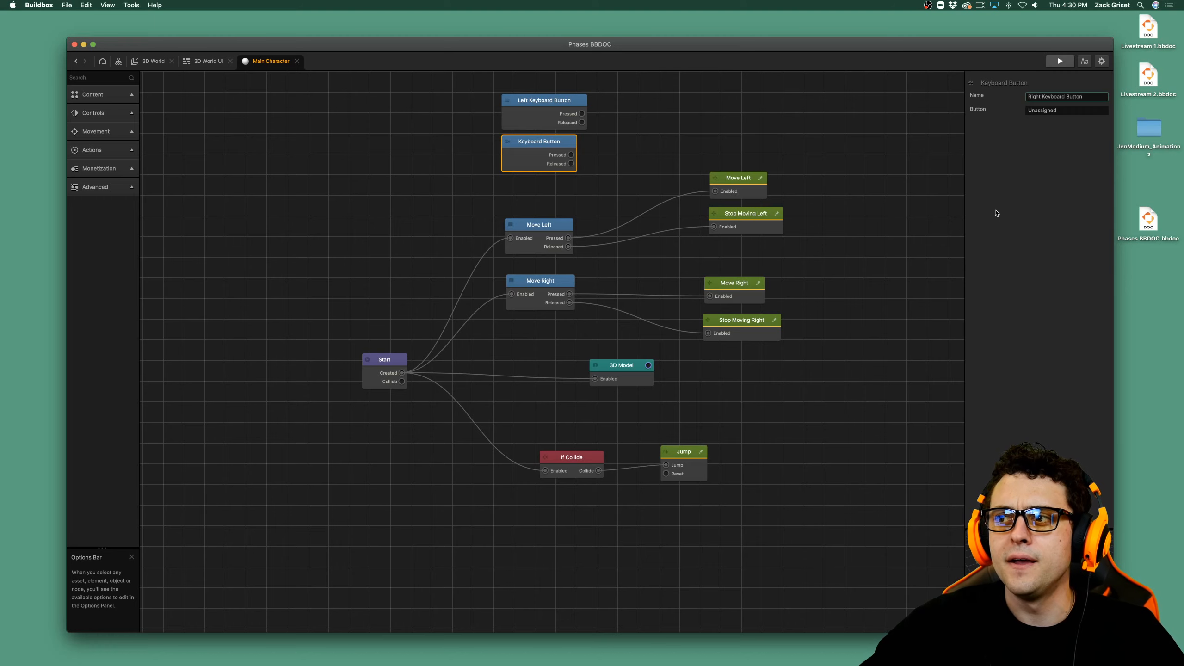
{"action": "key", "text": "Return"}
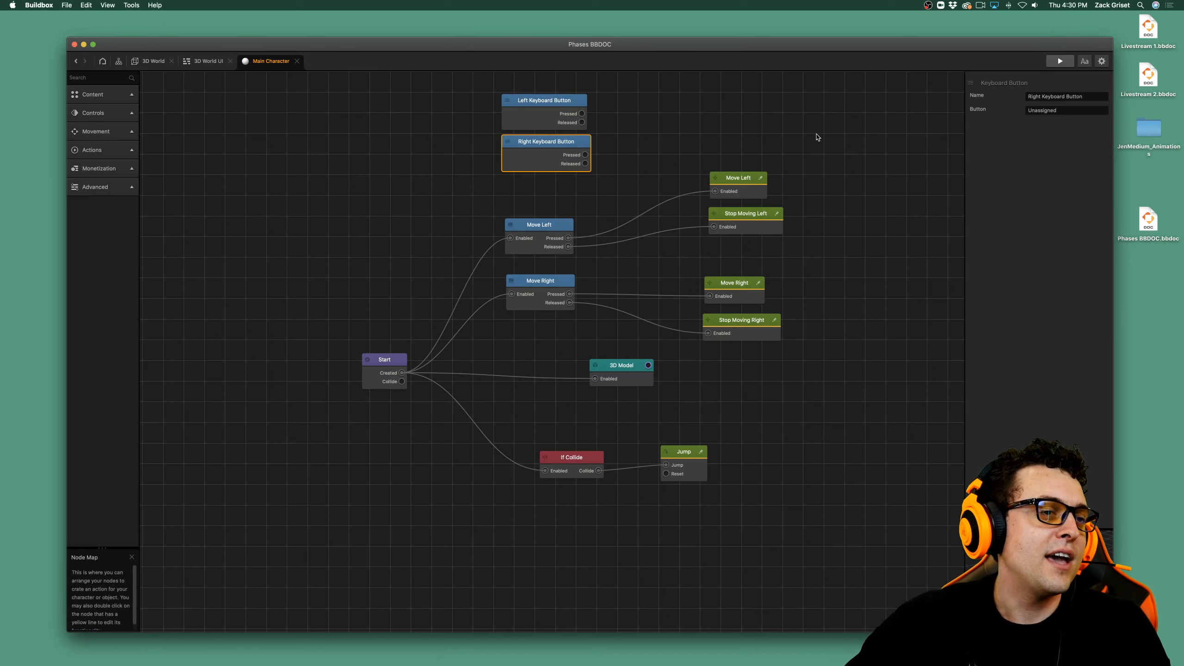
Save the current project and open the recent project Phases Livestream.bbdoc.
{"action": "left_click", "coordinate": [756, 233]}
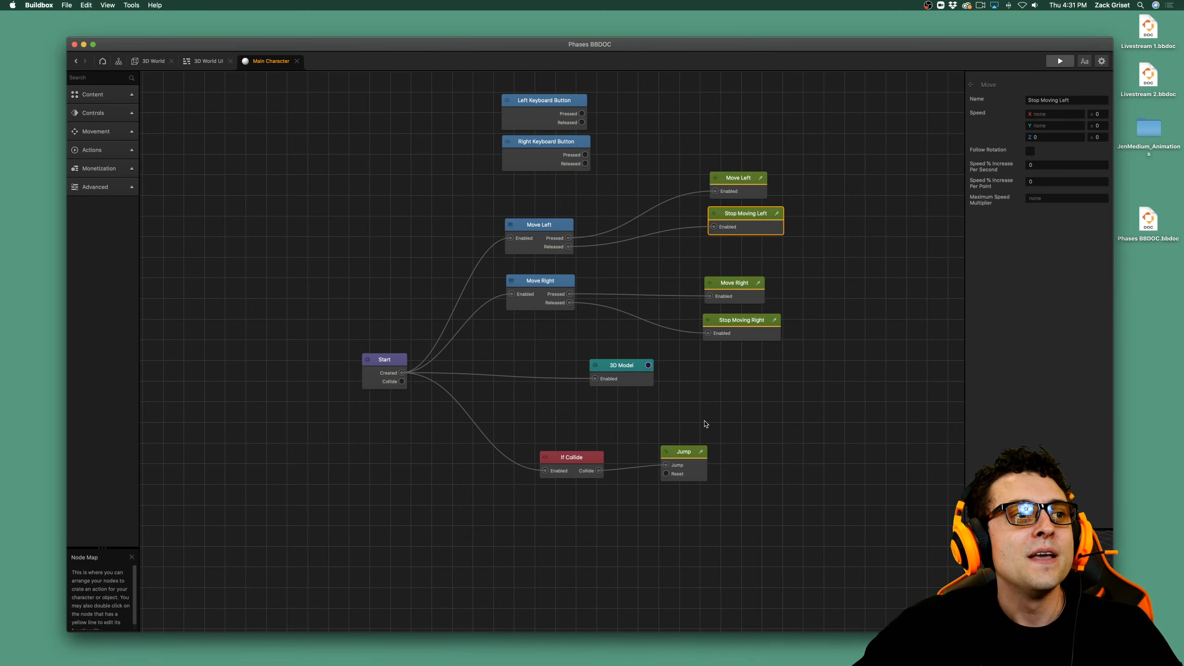
{"action": "key", "text": "super+s"}
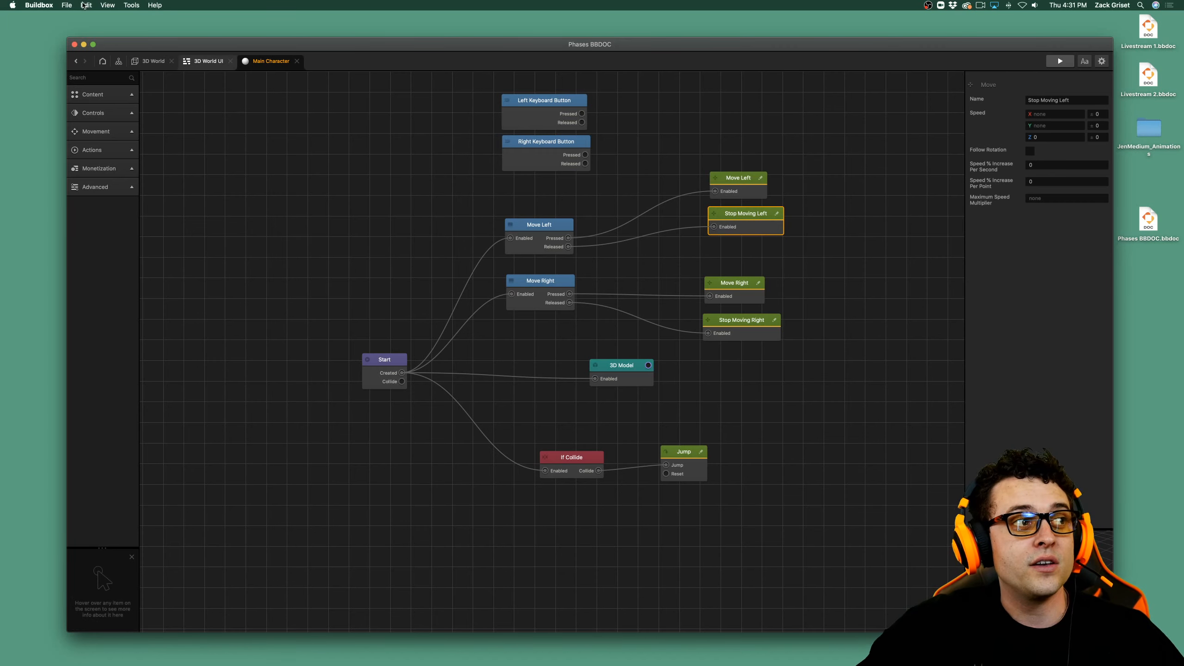
{"action": "left_click", "coordinate": [67, 4]}
{"action": "mouse_move", "coordinate": [80, 35]}
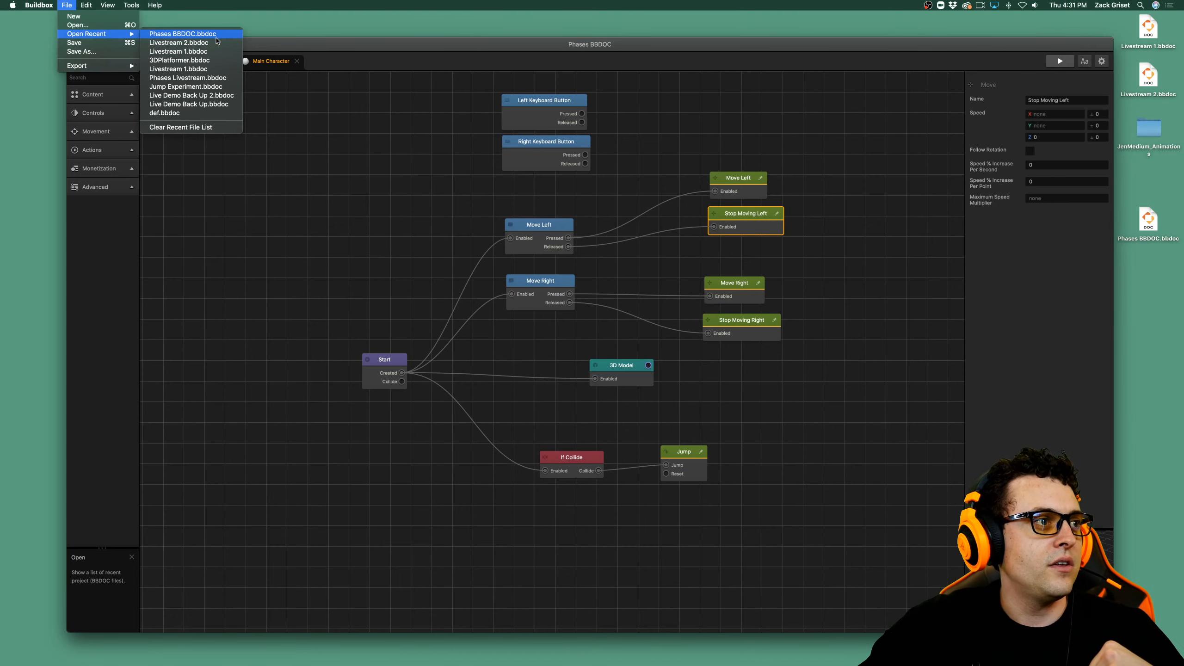
{"action": "left_click", "coordinate": [217, 78]}
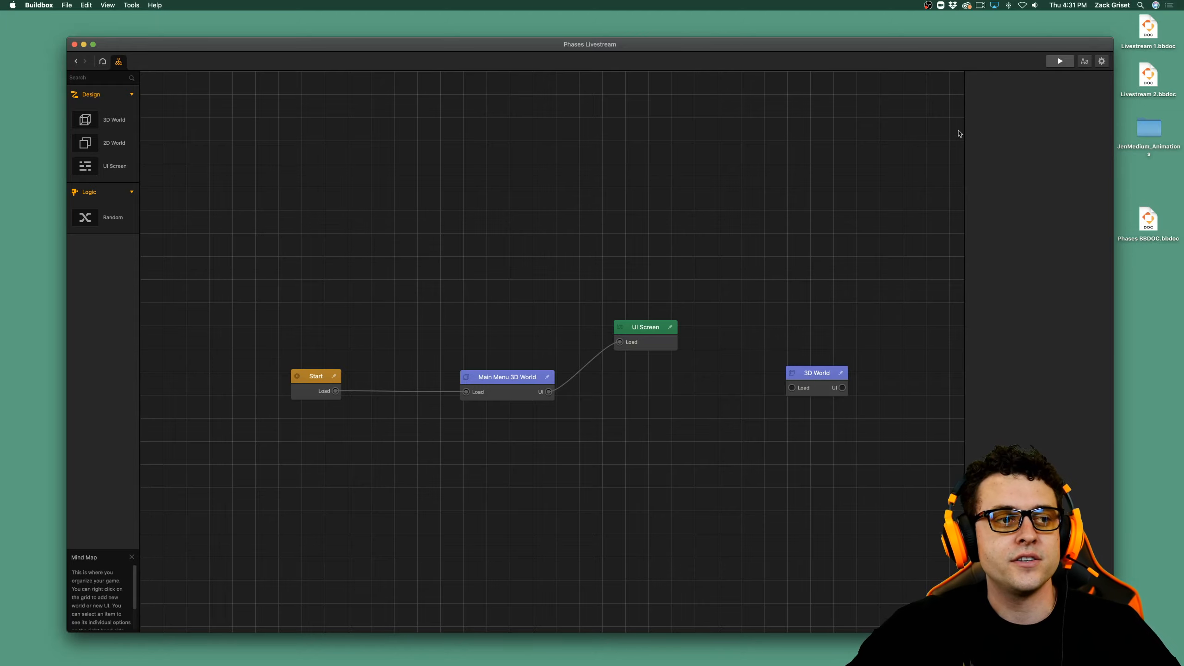
Preview the game's main menu, close the preview, and open the Play Button object's node map from Main Menu 3D World.
{"action": "left_click", "coordinate": [1059, 62]}
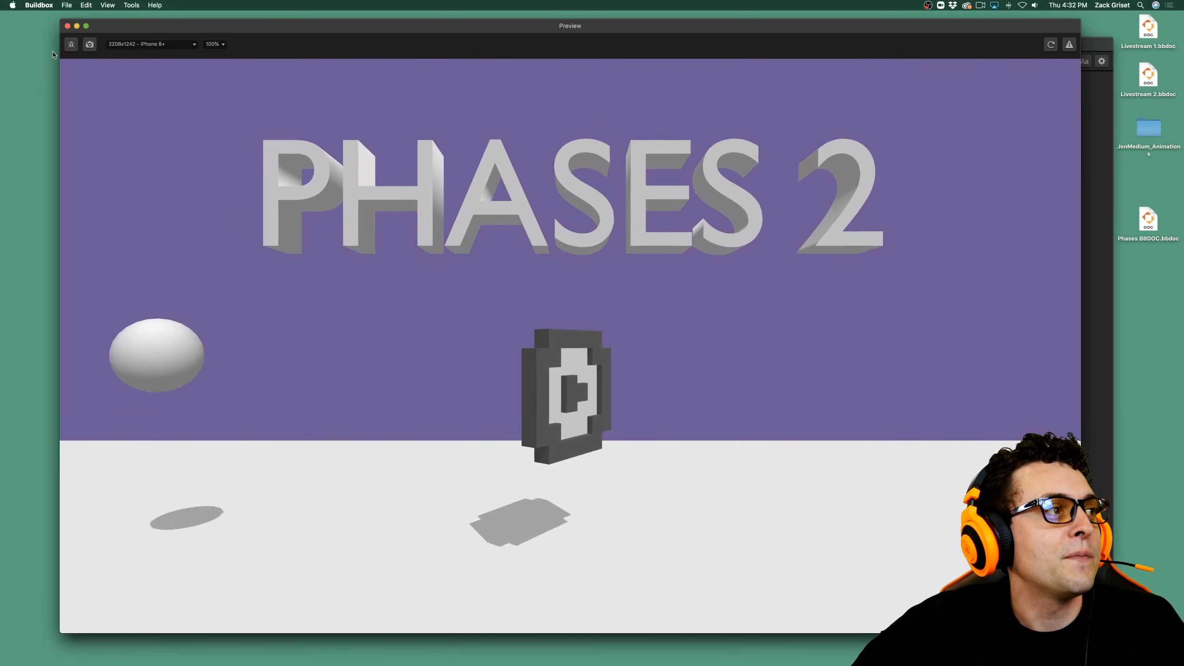
{"action": "left_click", "coordinate": [67, 26]}
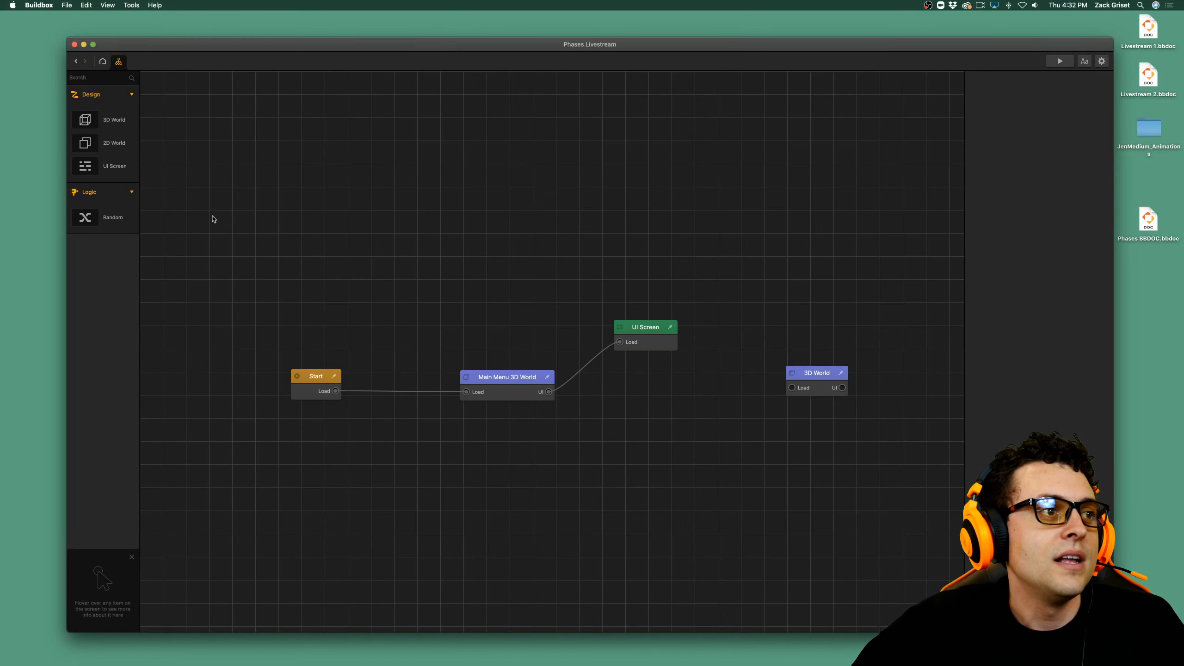
{"action": "double_click", "coordinate": [487, 379]}
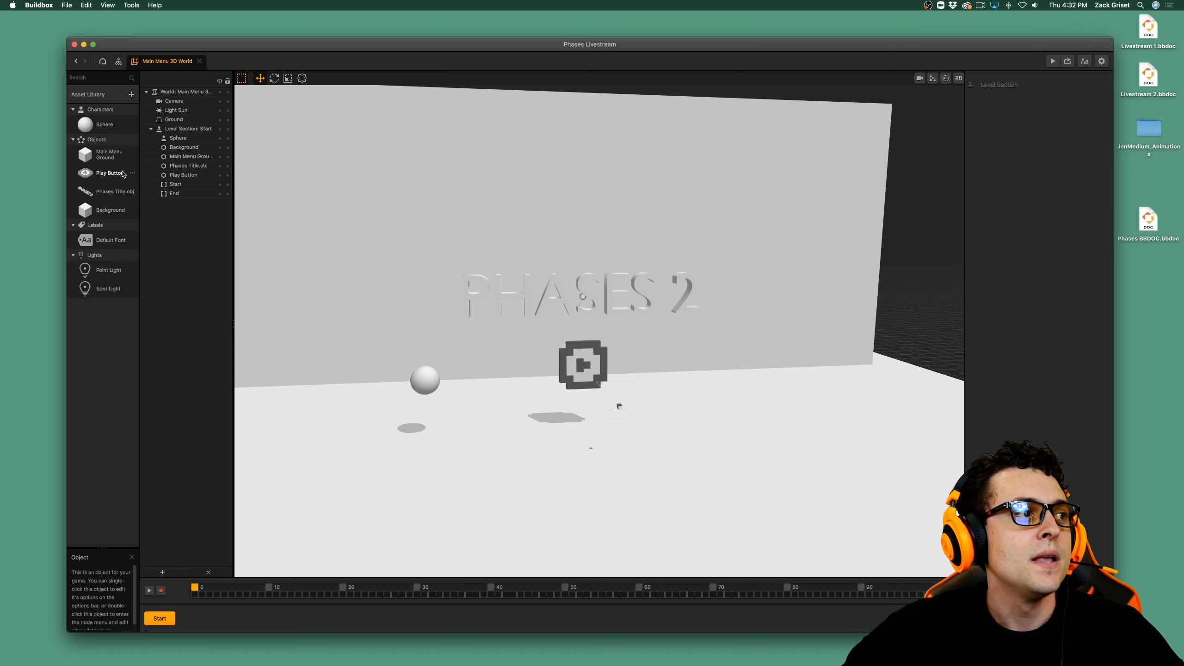
{"action": "left_click", "coordinate": [121, 175]}
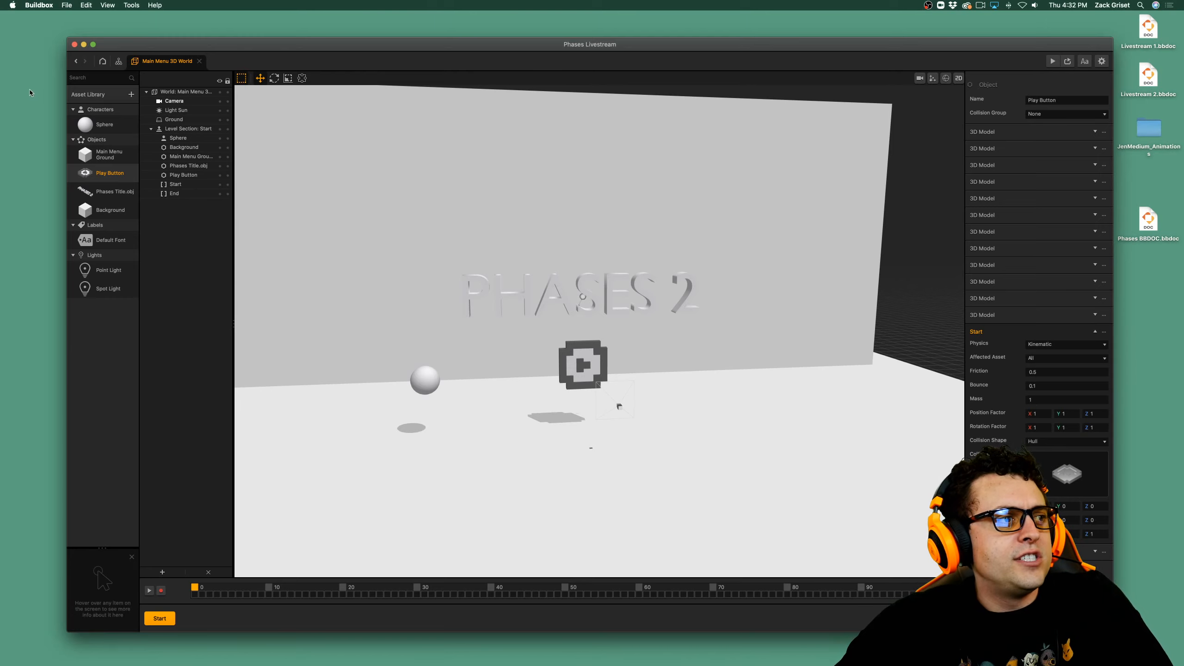
{"action": "double_click", "coordinate": [108, 174]}
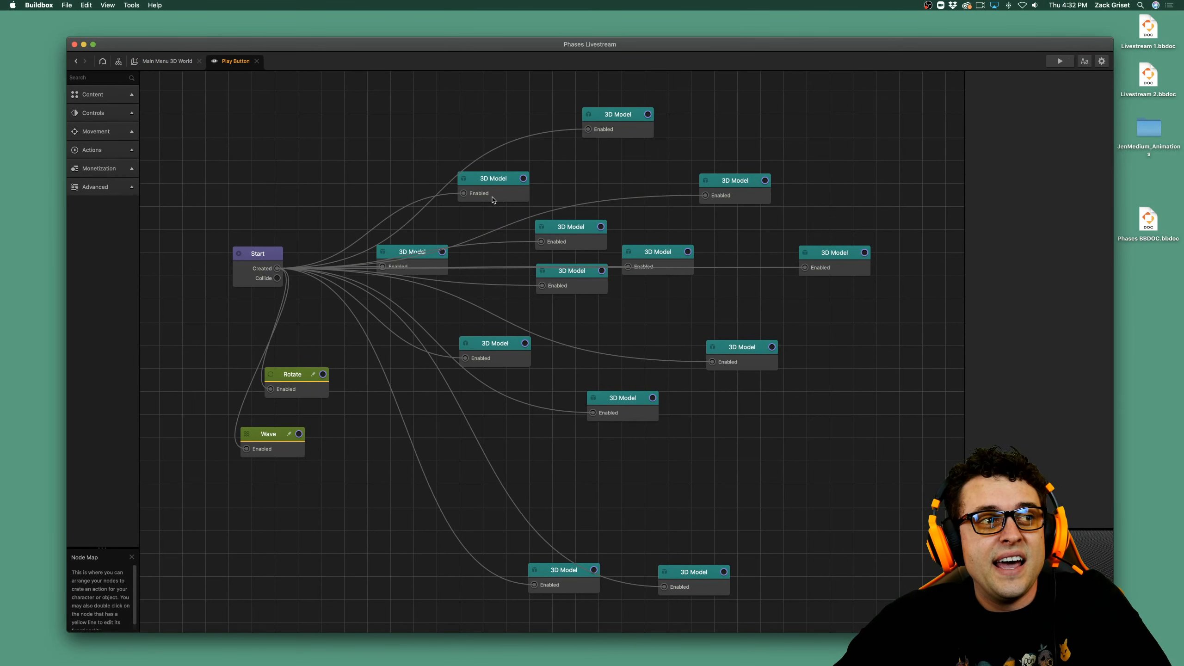
Try a bluish-purple color on the uppermost 3D Model node and cancel the color change.
{"action": "left_click", "coordinate": [616, 136]}
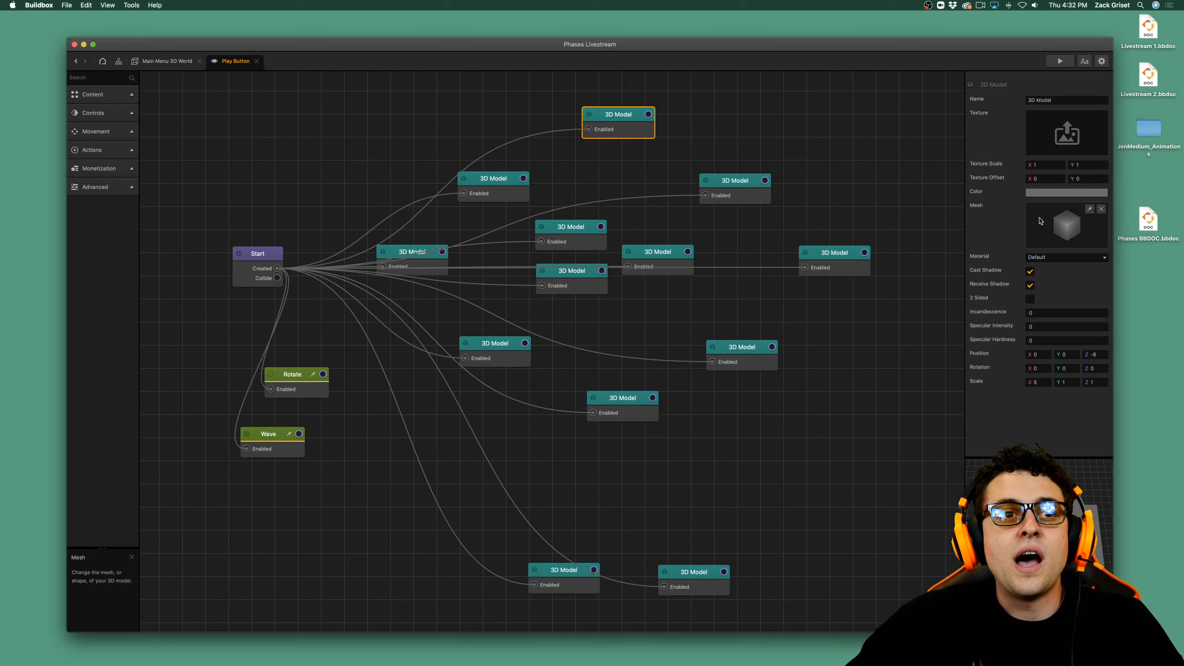
{"action": "left_click", "coordinate": [625, 124]}
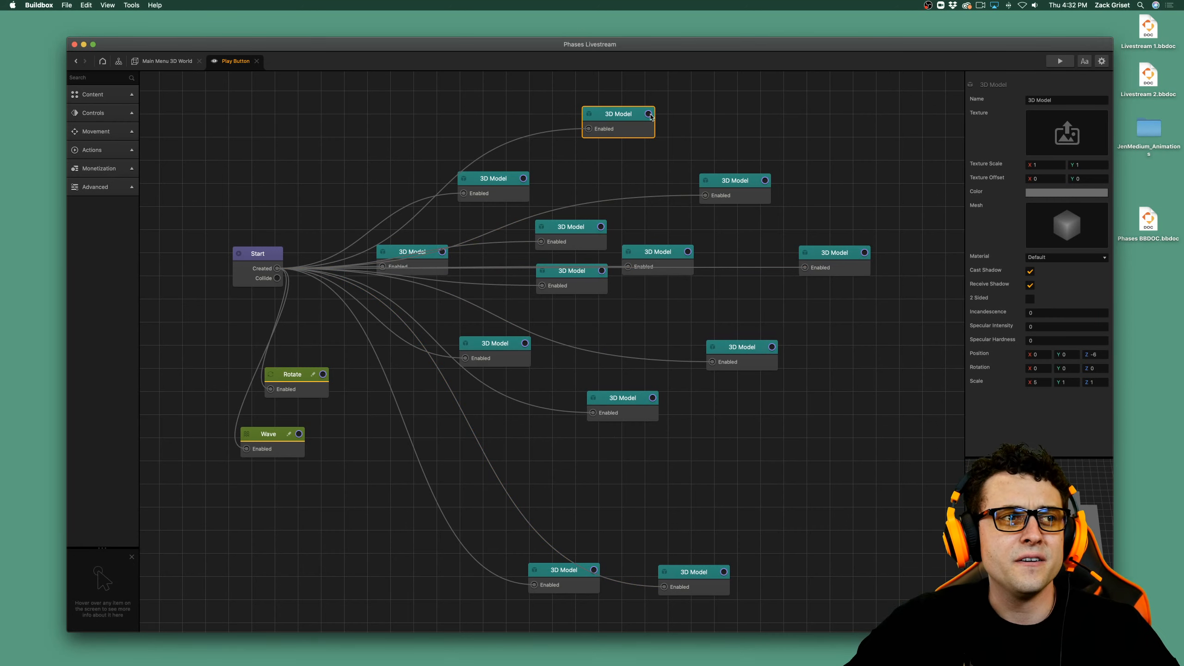
{"action": "left_click", "coordinate": [1034, 193]}
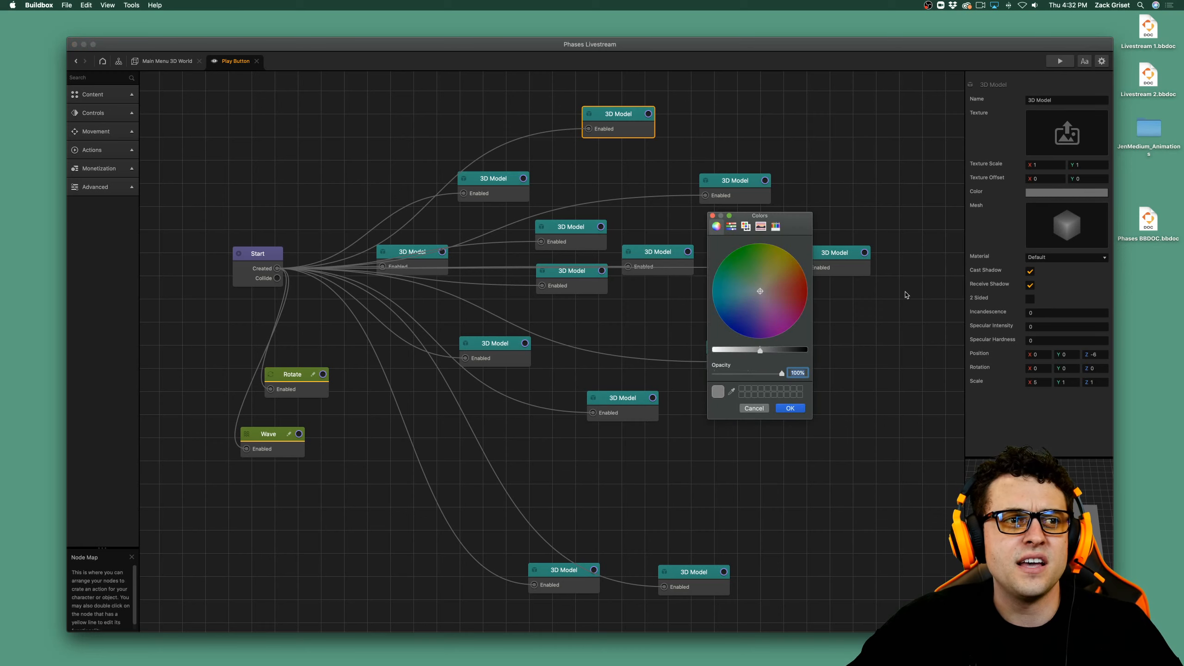
{"action": "left_click", "coordinate": [750, 317]}
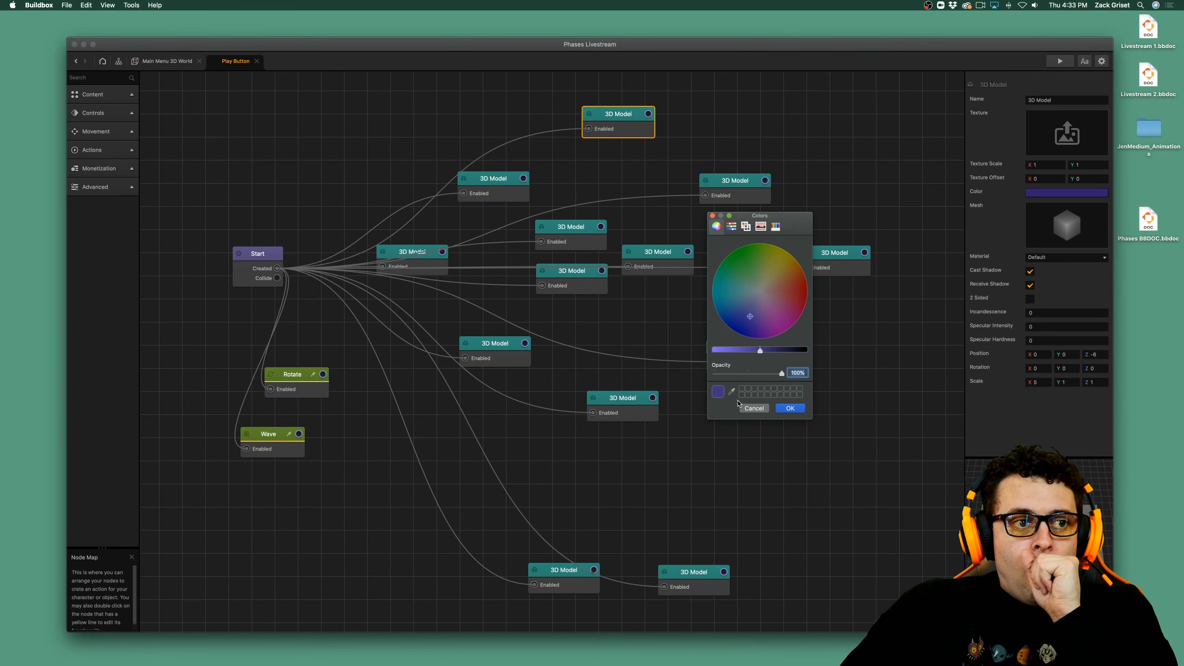
{"action": "left_click", "coordinate": [754, 408]}
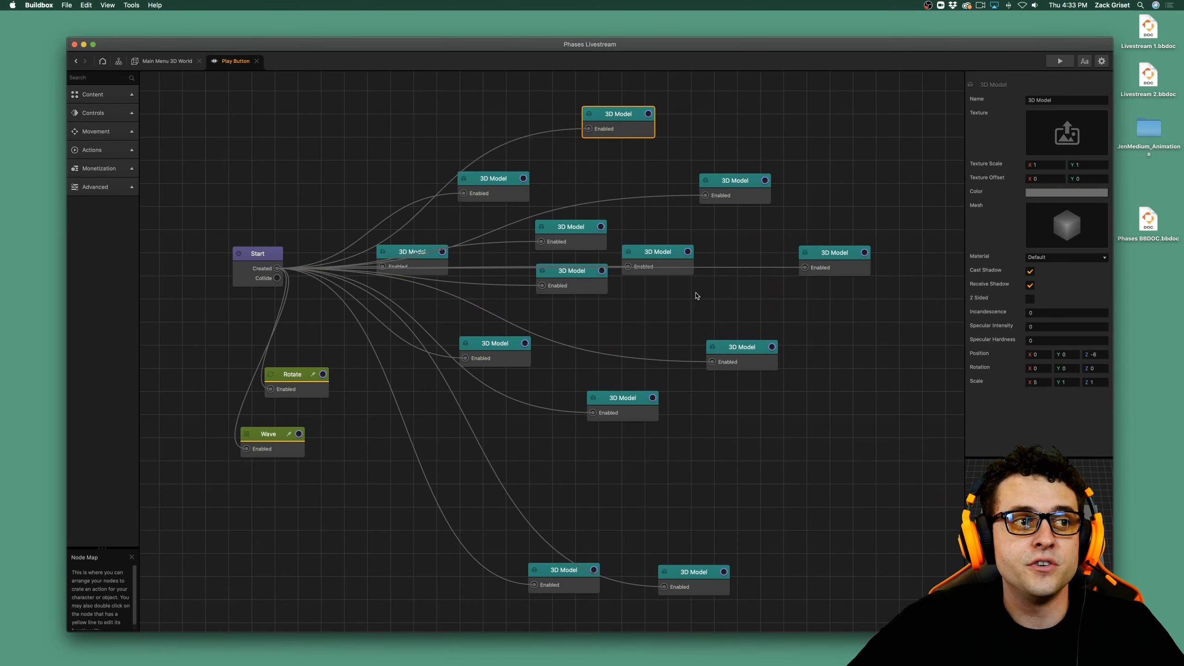
Examine the settings of several 3D Model nodes and the Wave and Rotate nodes, and check the play button in the game preview.
{"action": "left_click", "coordinate": [656, 257]}
{"action": "left_click", "coordinate": [572, 229]}
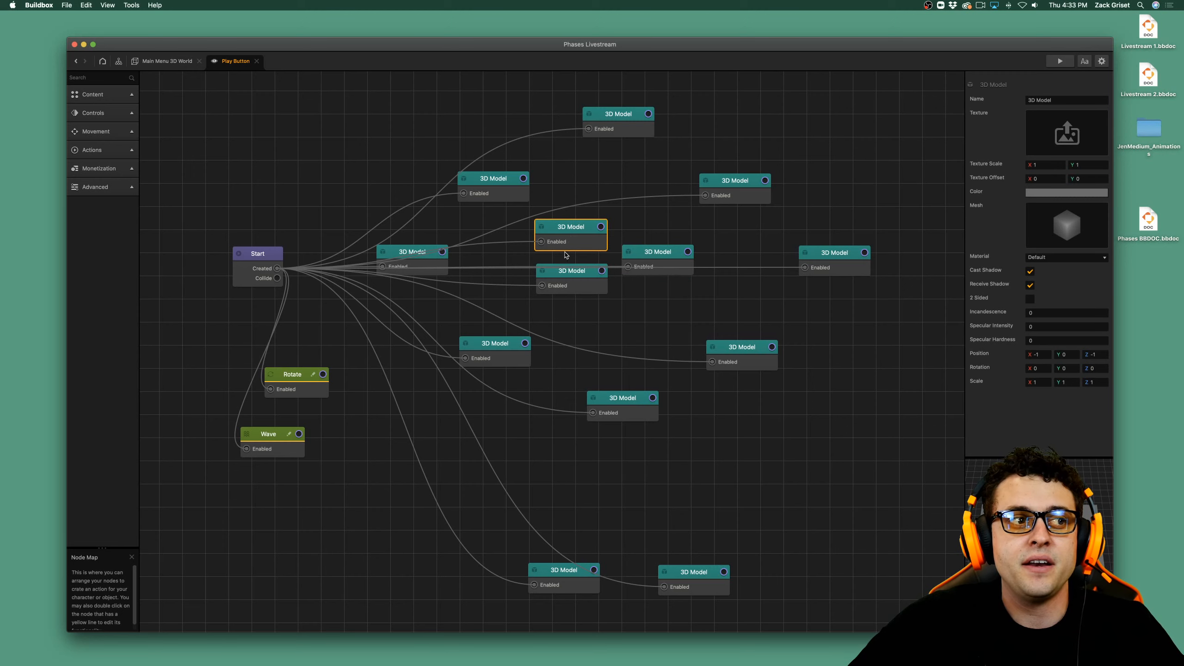
{"action": "left_click", "coordinate": [558, 290]}
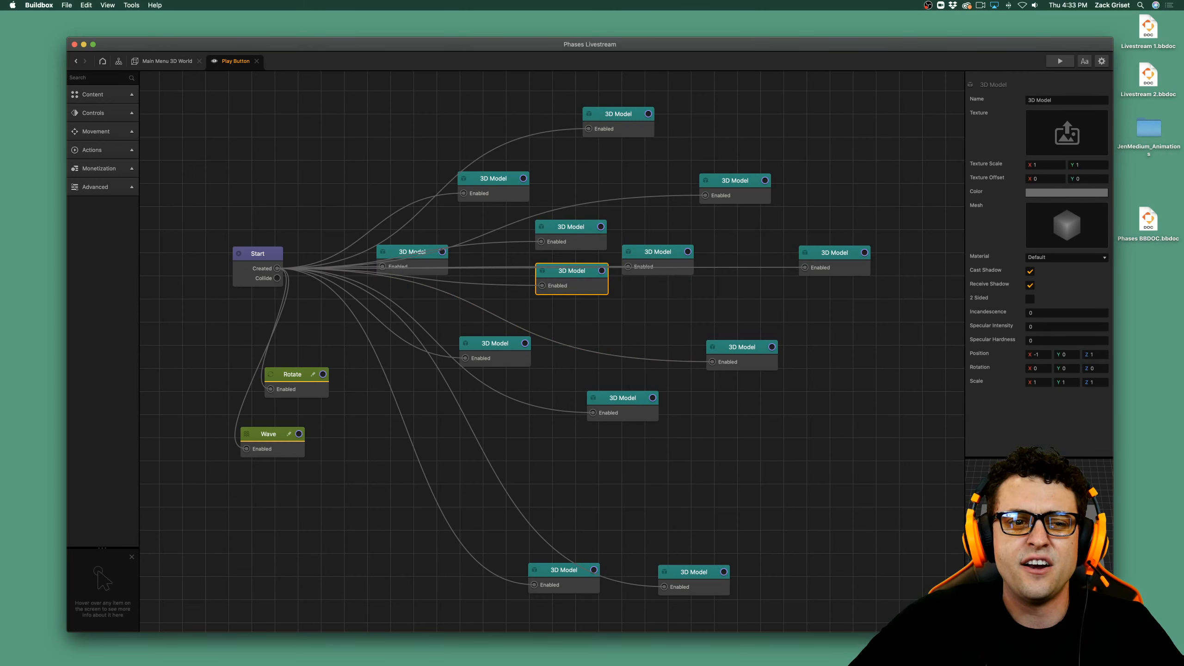
{"action": "left_click", "coordinate": [690, 585]}
{"action": "left_click", "coordinate": [567, 586]}
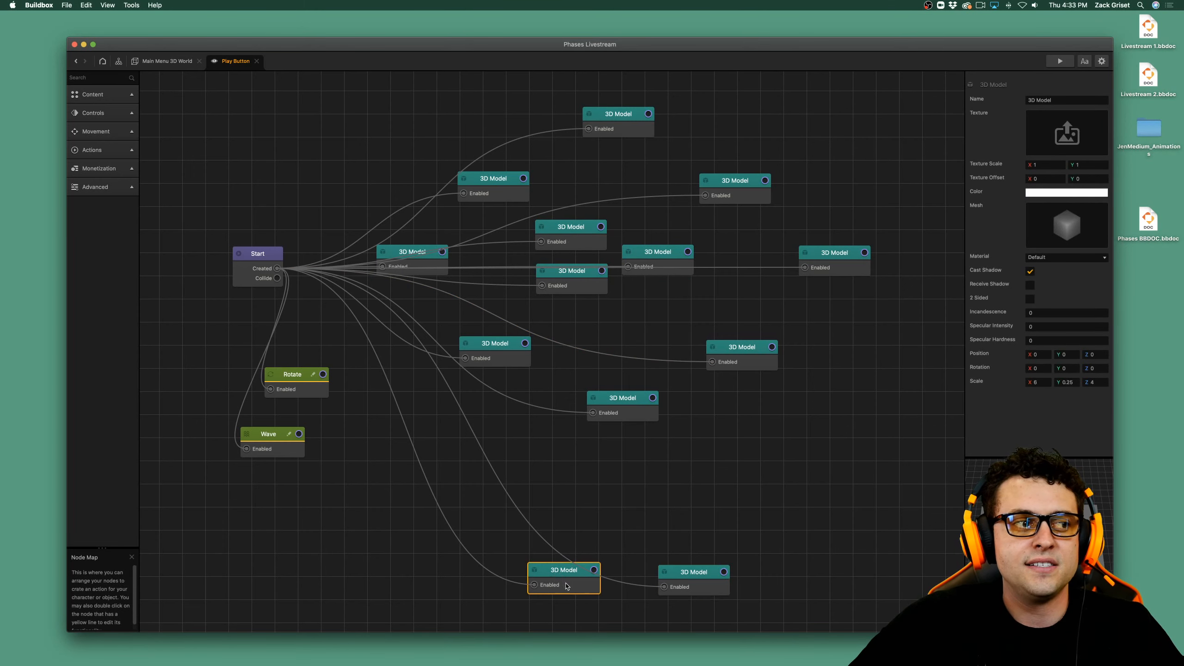
{"action": "left_click", "coordinate": [281, 450]}
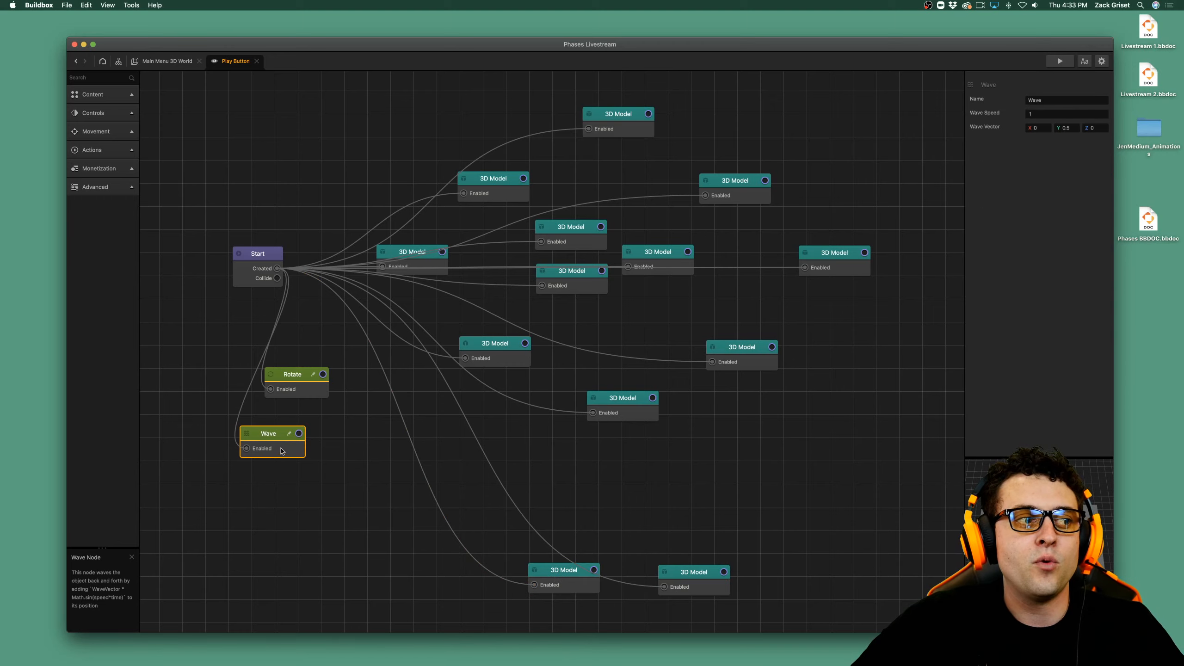
{"action": "left_click", "coordinate": [297, 388]}
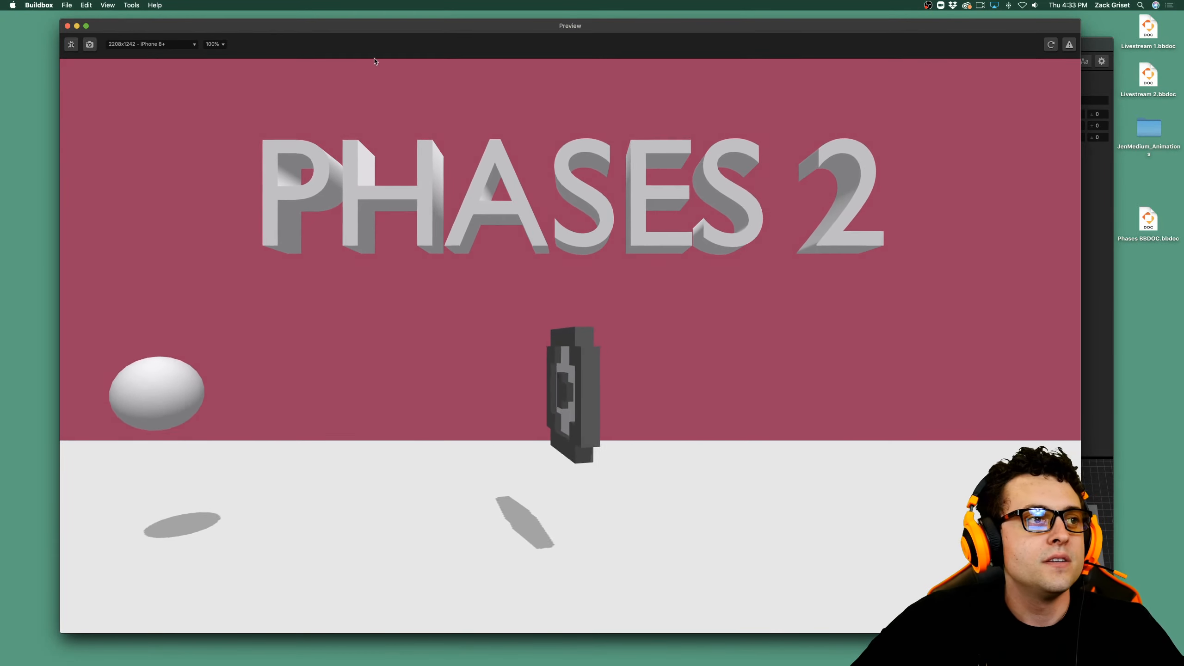
{"action": "left_click", "coordinate": [67, 26]}
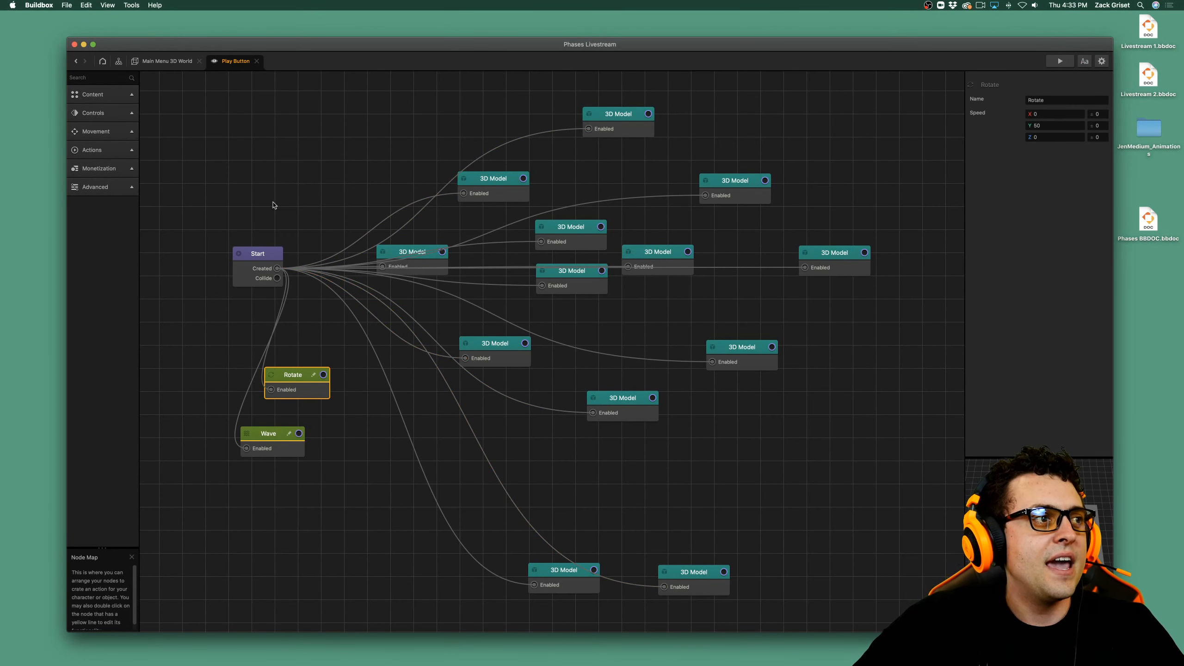
Return to Main Menu 3D World and open the Background object's node map.
{"action": "left_click", "coordinate": [173, 64]}
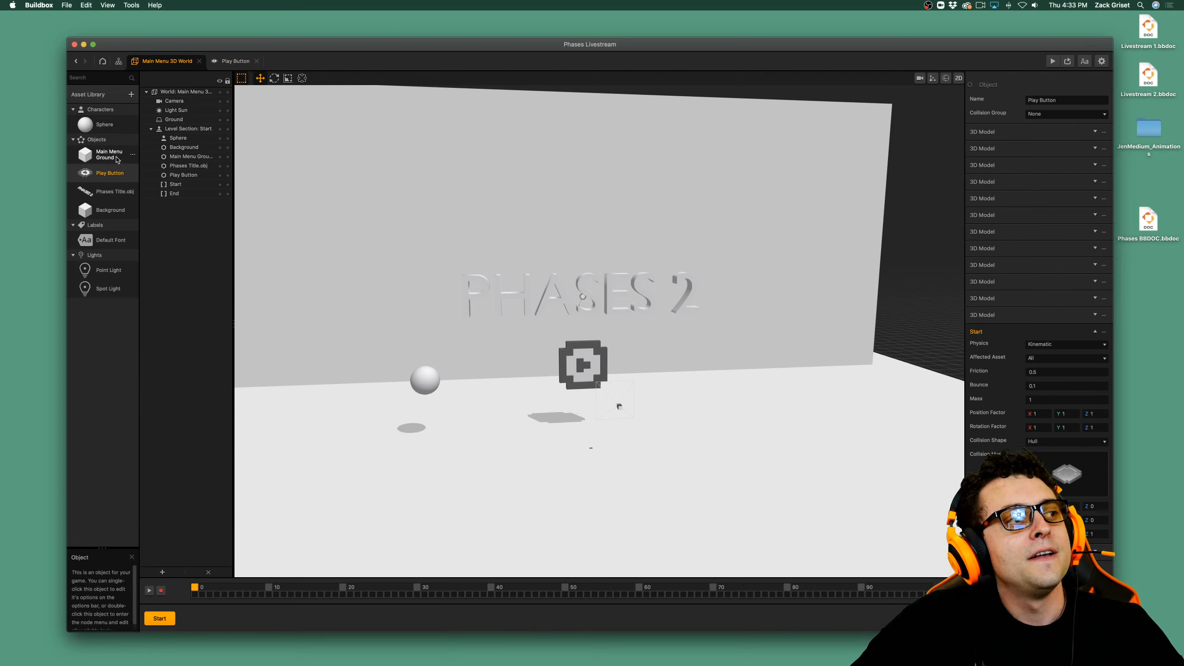
{"action": "left_click", "coordinate": [529, 191]}
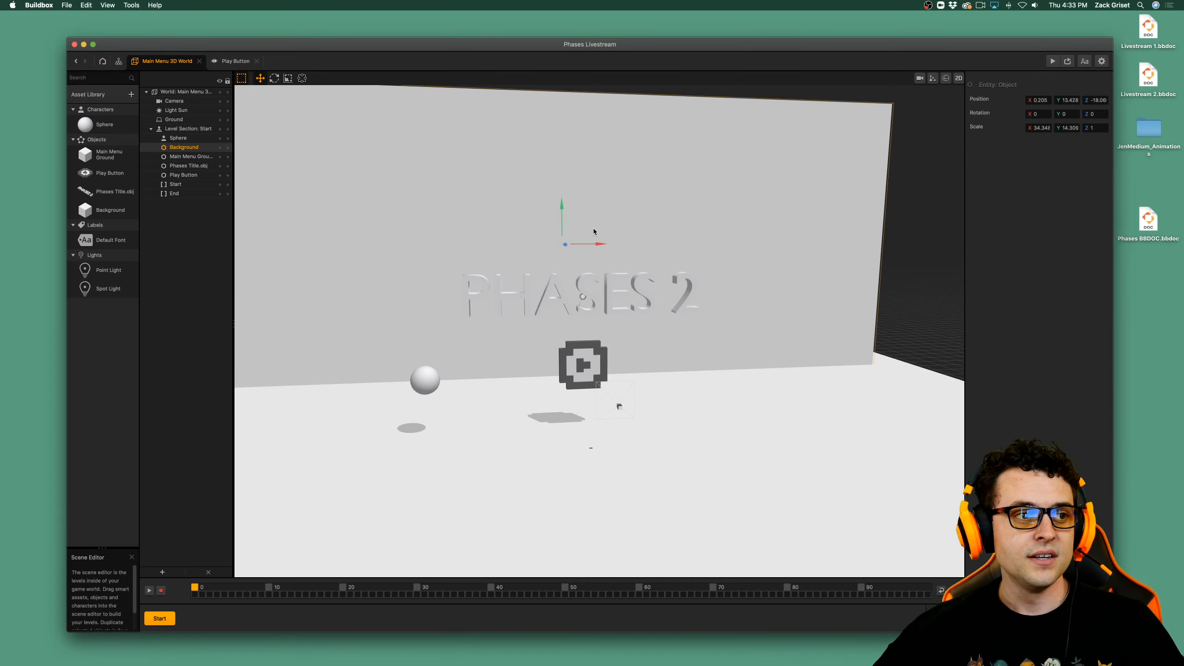
{"action": "double_click", "coordinate": [110, 211]}
Add a Color Animation node to the Background's node map and compare its settings with the Color Animation node connected to Start.
{"action": "left_click", "coordinate": [122, 150]}
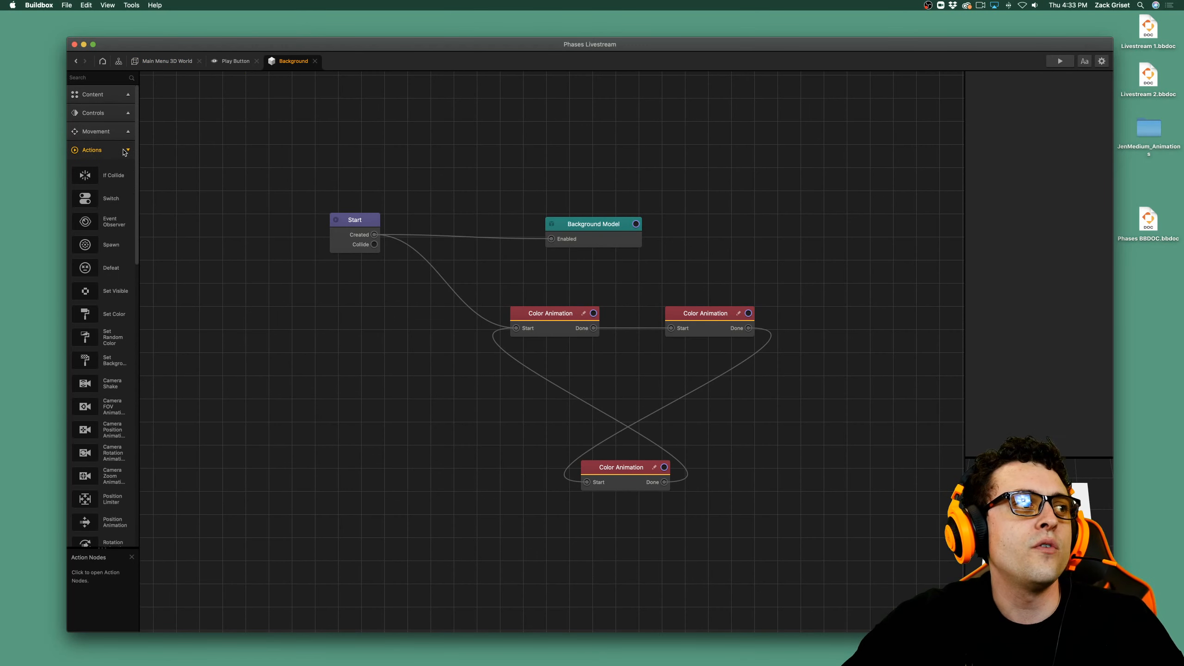
{"action": "scroll", "coordinate": [125, 373], "scroll_direction": "down", "scroll_amount": 5}
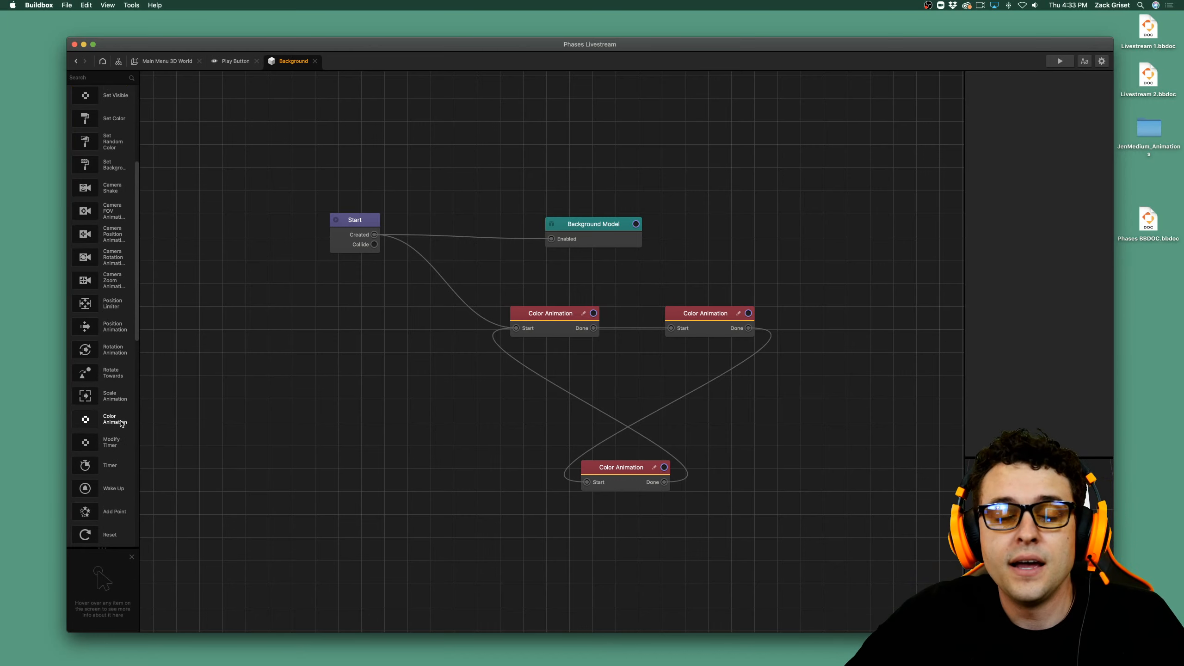
{"action": "left_click_drag", "start_coordinate": [222, 381], "coordinate": [426, 391]}
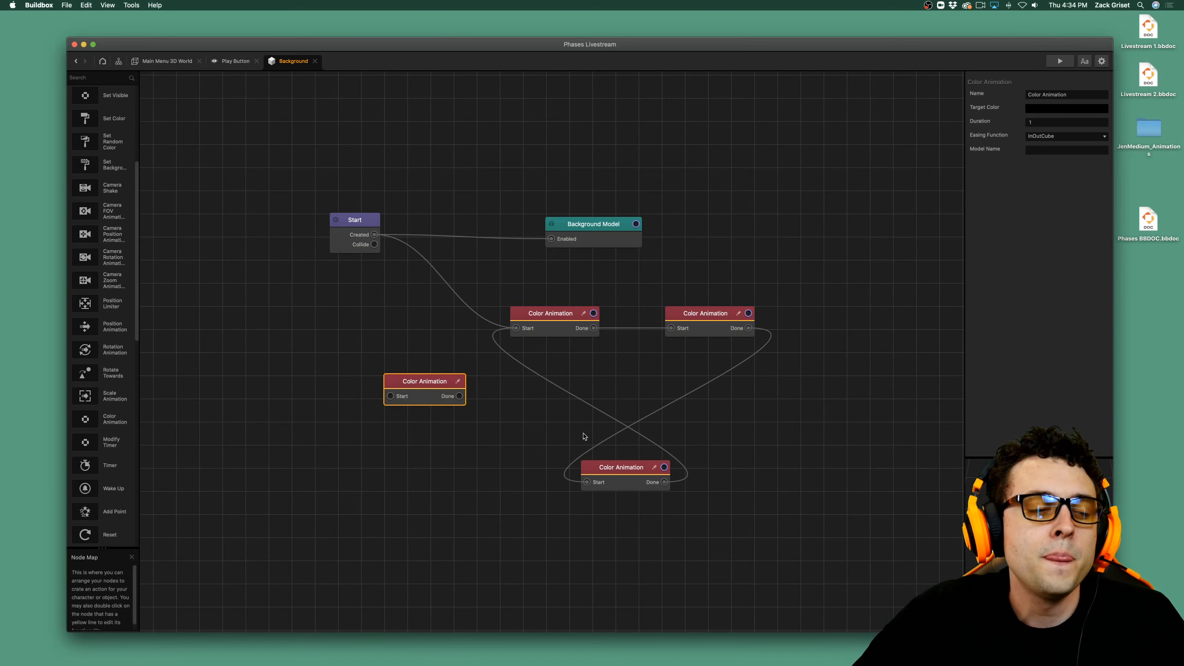
{"action": "left_click", "coordinate": [565, 321]}
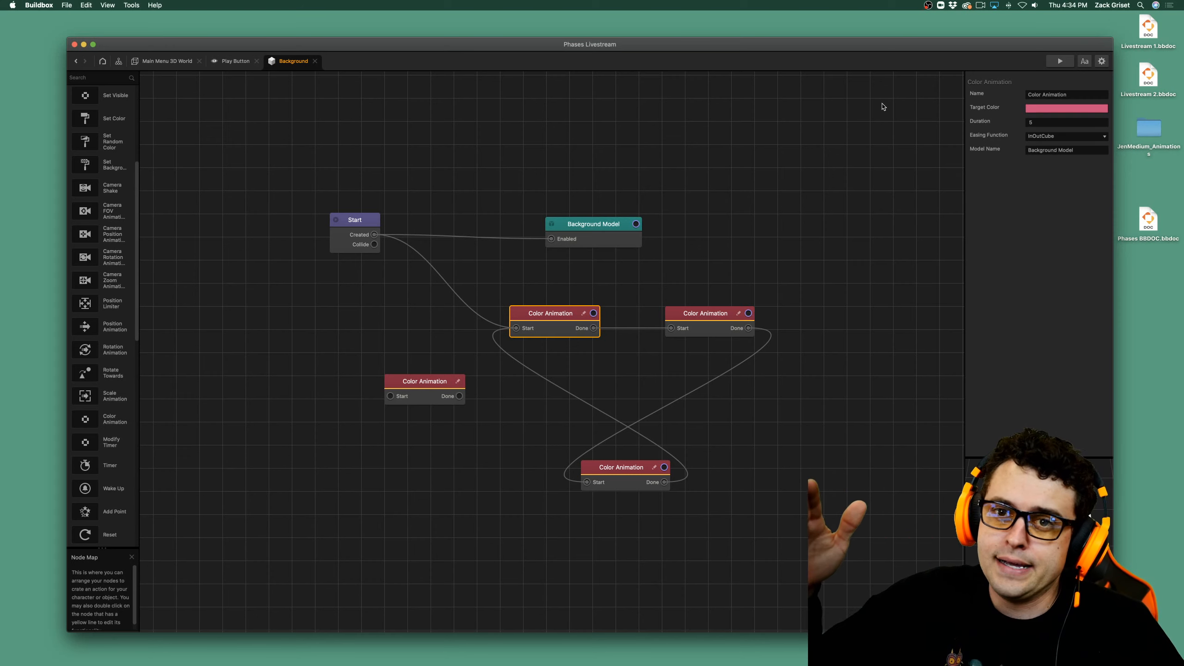
{"action": "left_click", "coordinate": [441, 386]}
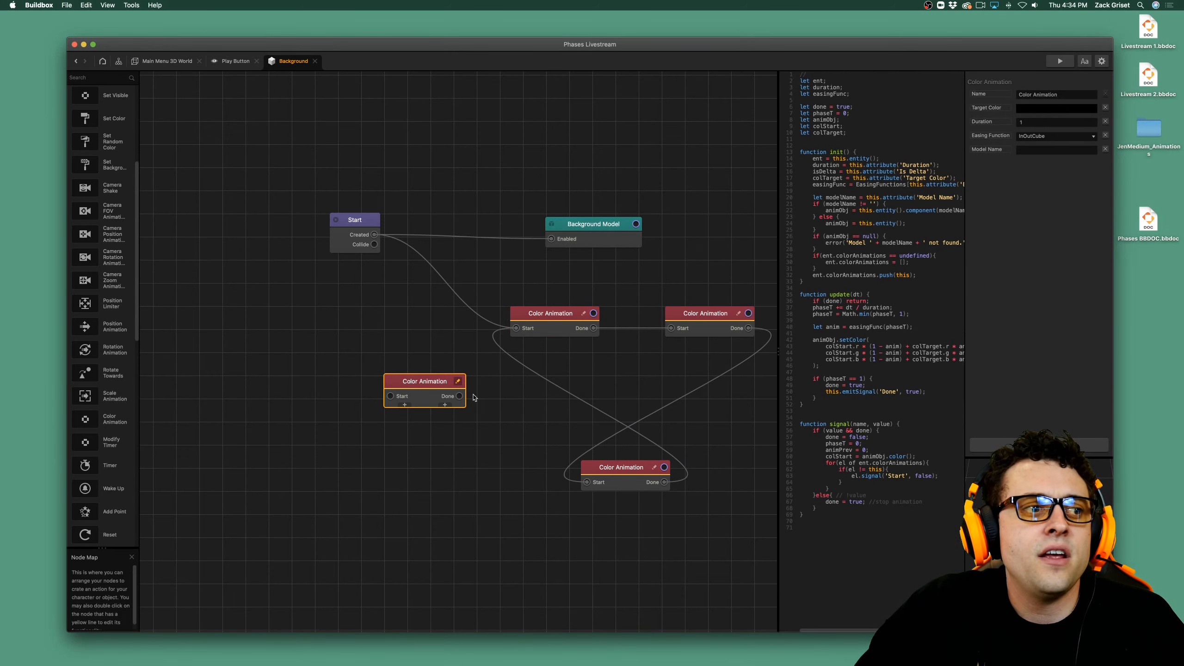
Set the new Color Animation node's Target Color to a medium green at 100% opacity.
{"action": "left_click", "coordinate": [1058, 110]}
{"action": "left_click_drag", "start_coordinate": [805, 350], "coordinate": [714, 350]}
{"action": "left_click", "coordinate": [761, 281]}
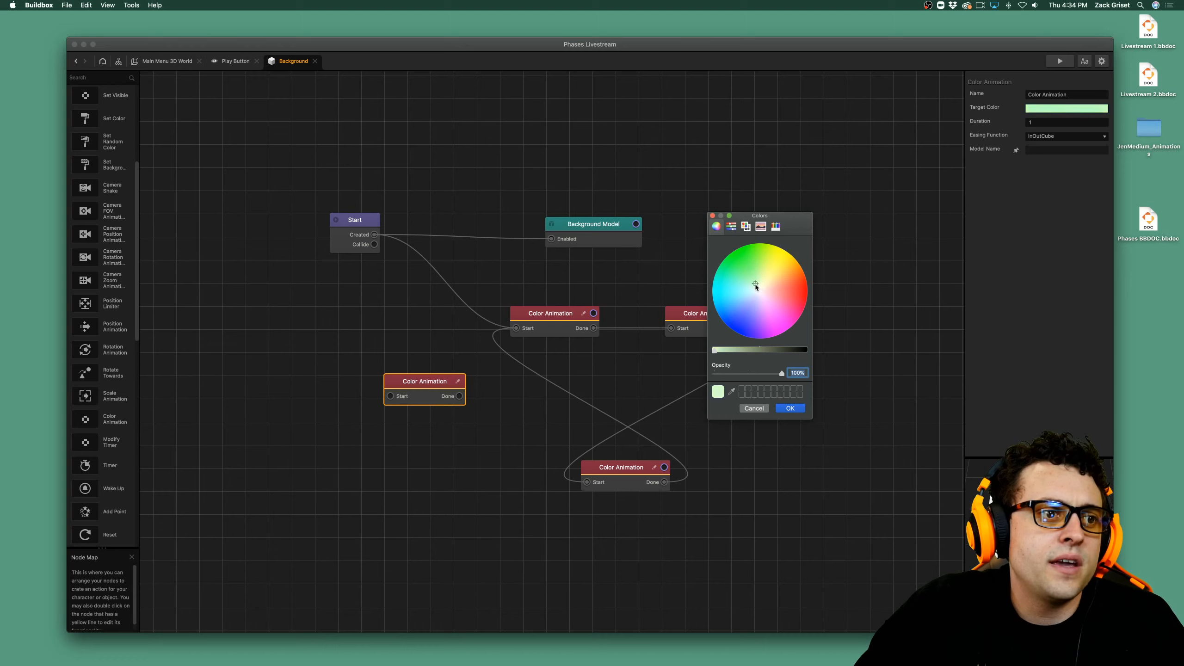
{"action": "left_click_drag", "start_coordinate": [753, 285], "coordinate": [749, 281]}
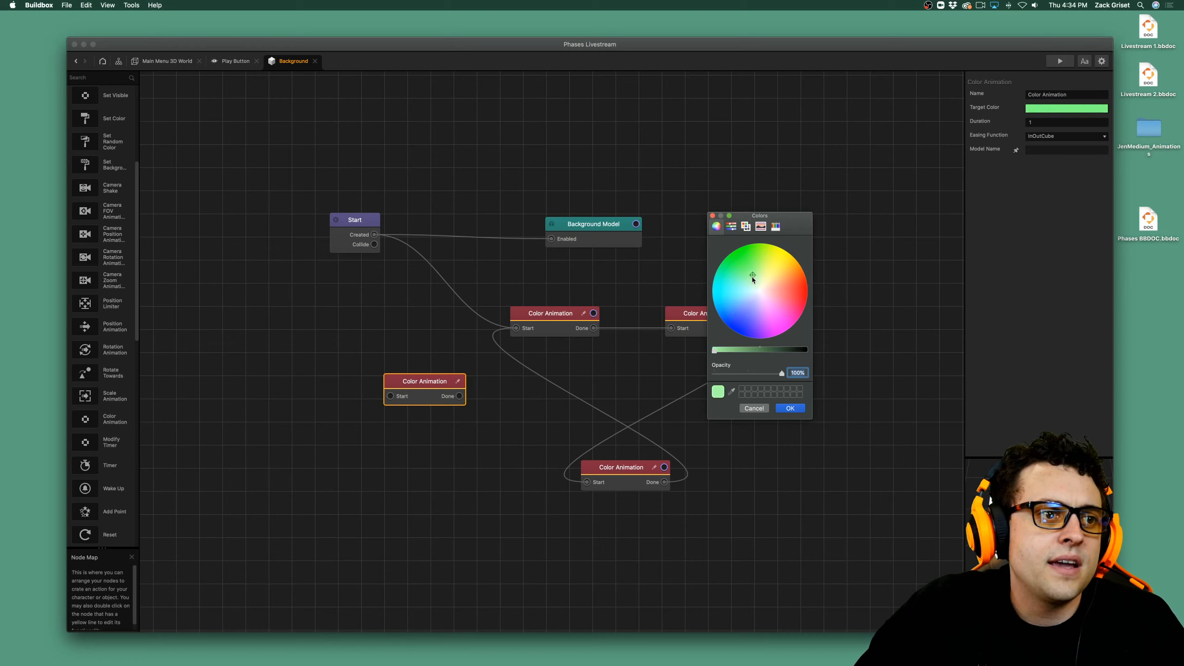
{"action": "left_click", "coordinate": [732, 351]}
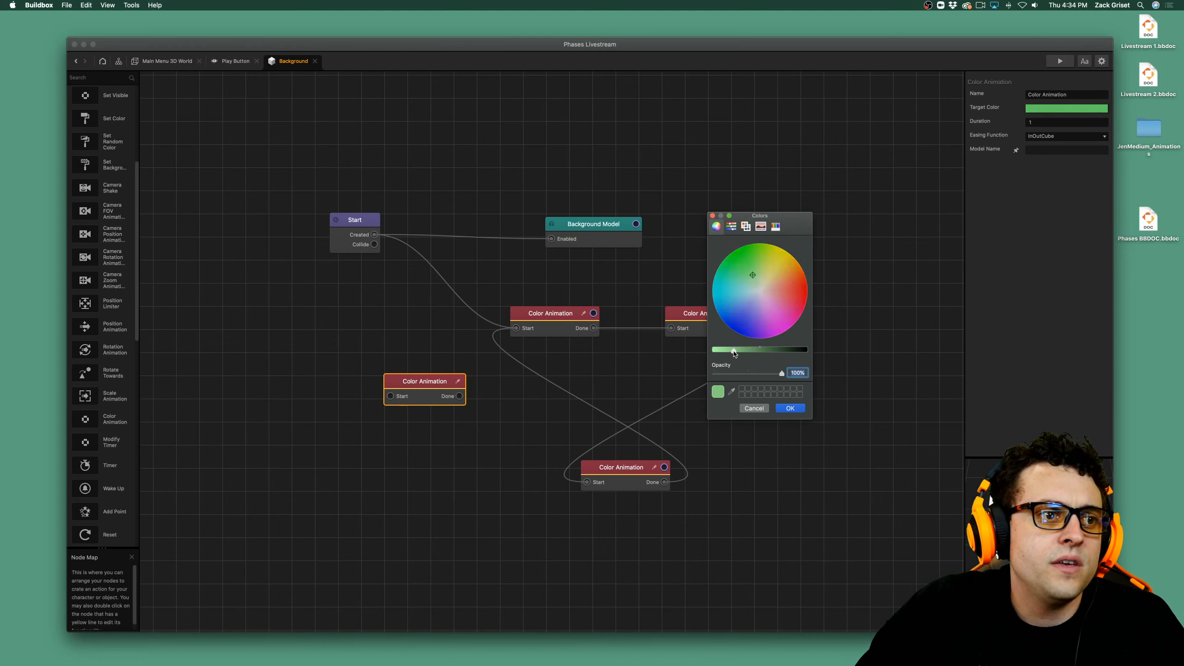
{"action": "left_click_drag", "start_coordinate": [734, 353], "coordinate": [733, 351]}
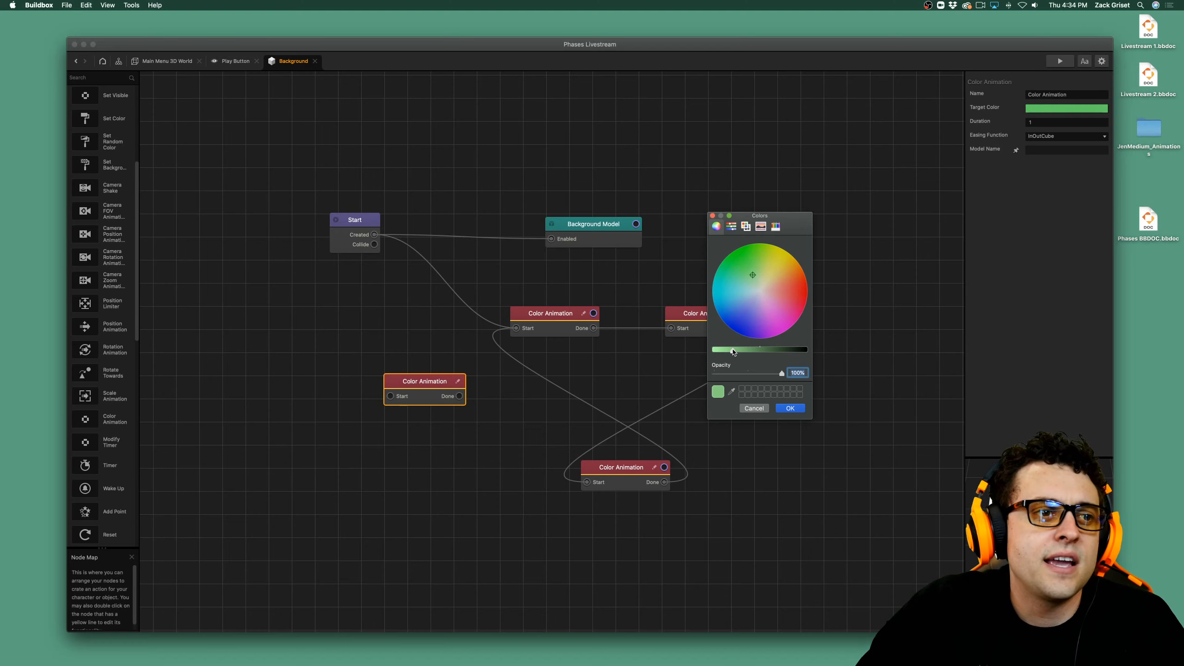
{"action": "left_click", "coordinate": [784, 407]}
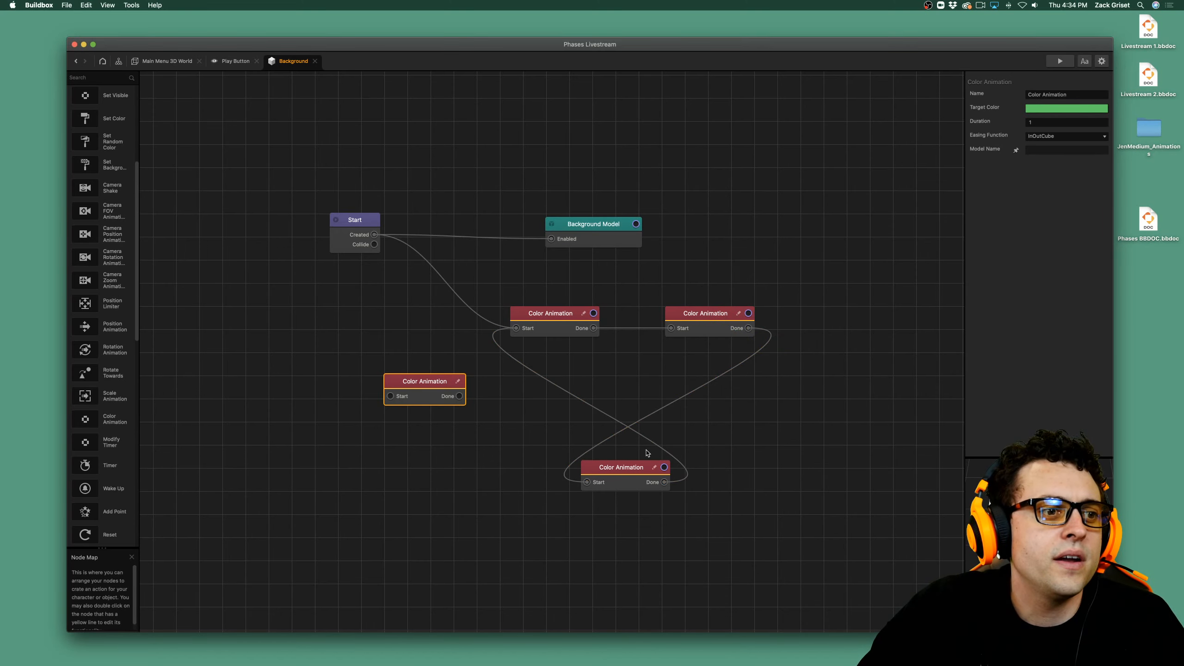
Reroute the blue Color Animation node's Done output to the green node's Start and set the green node's Duration to 5.
{"action": "left_click_drag", "start_coordinate": [649, 419], "coordinate": [393, 397]}
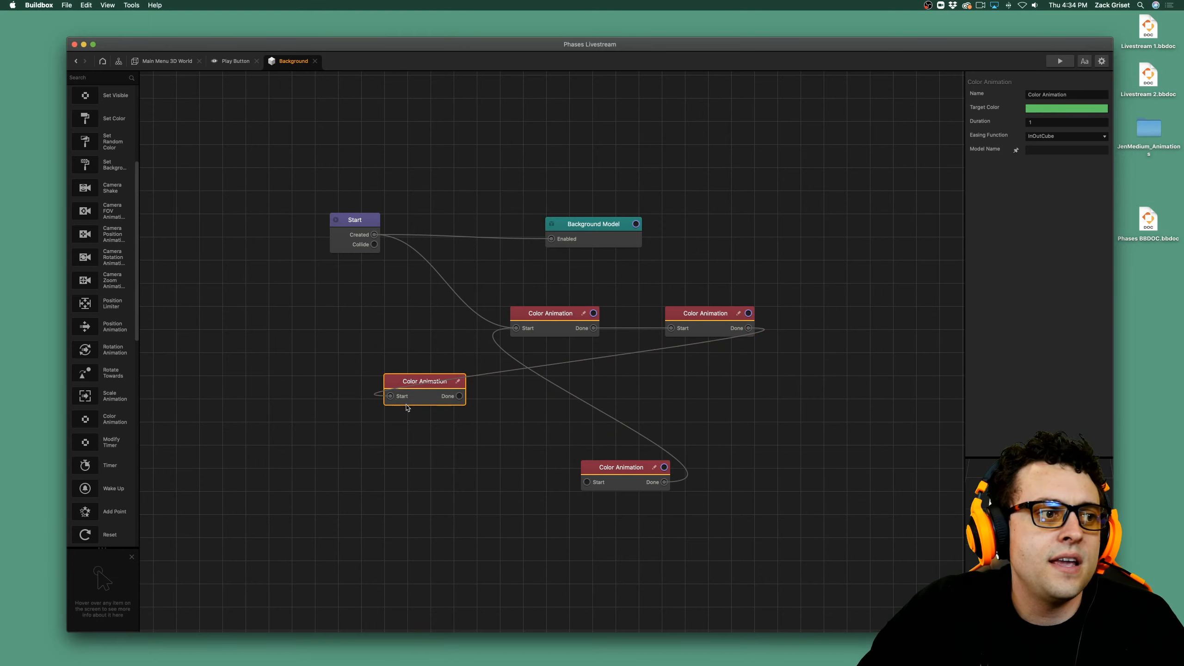
{"action": "left_click", "coordinate": [1065, 122]}
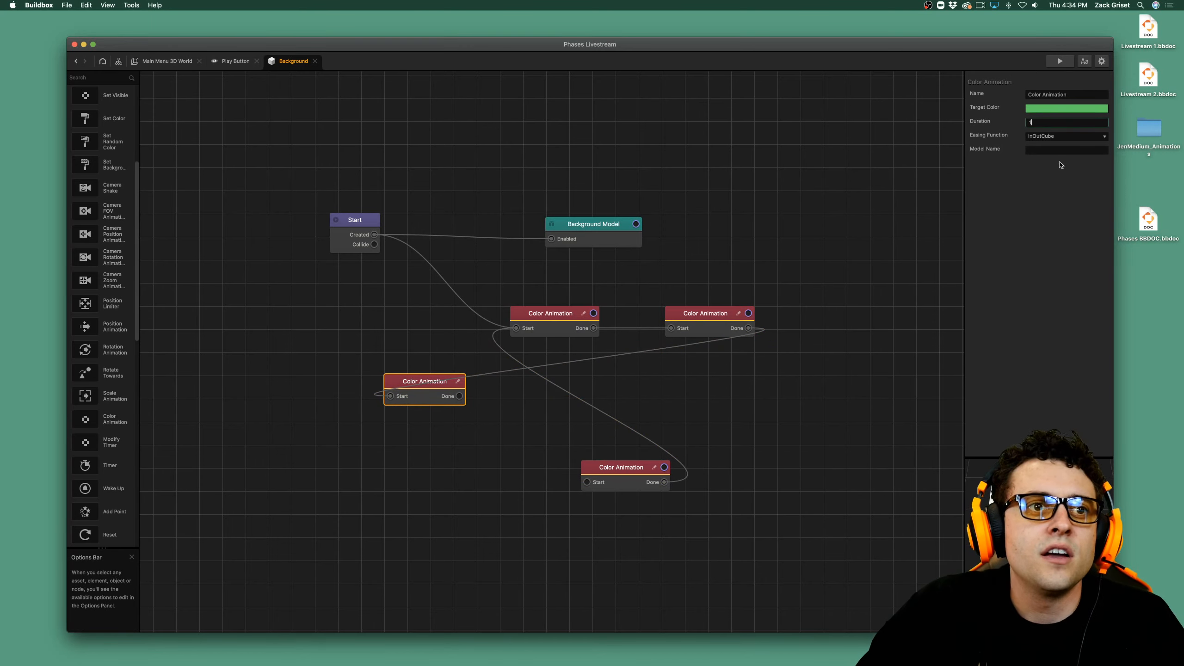
{"action": "type", "text": "5"}
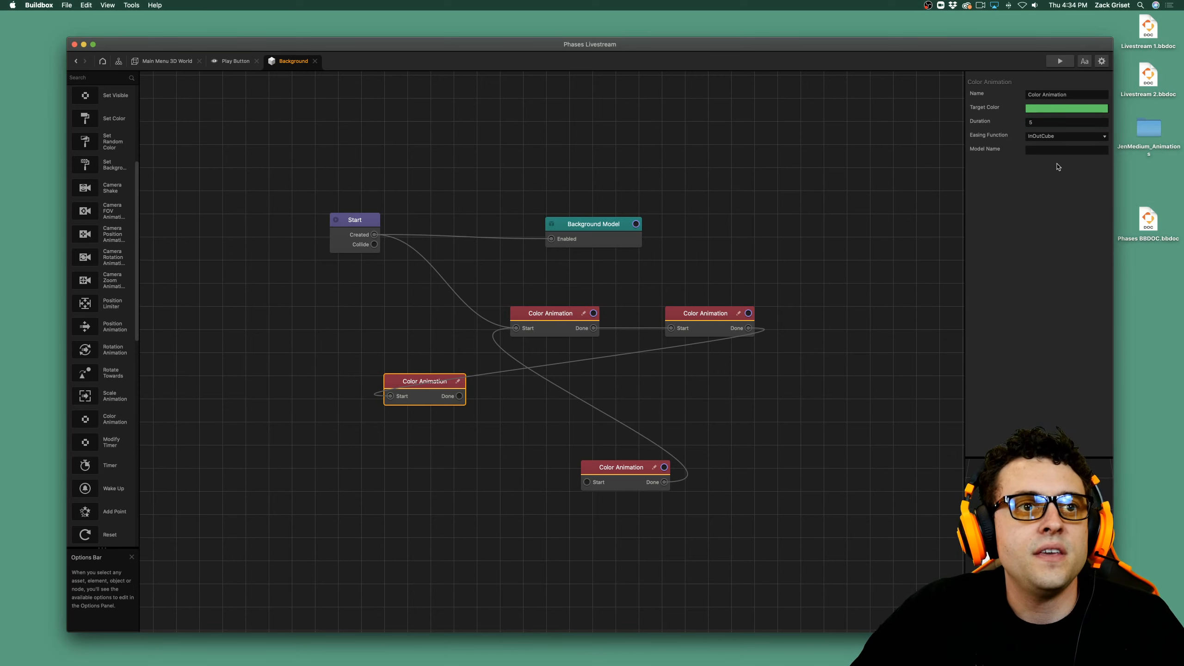
Check the model name used by the other nodes and set the green Color Animation node's Model Name to Background Model.
{"action": "left_click", "coordinate": [592, 238]}
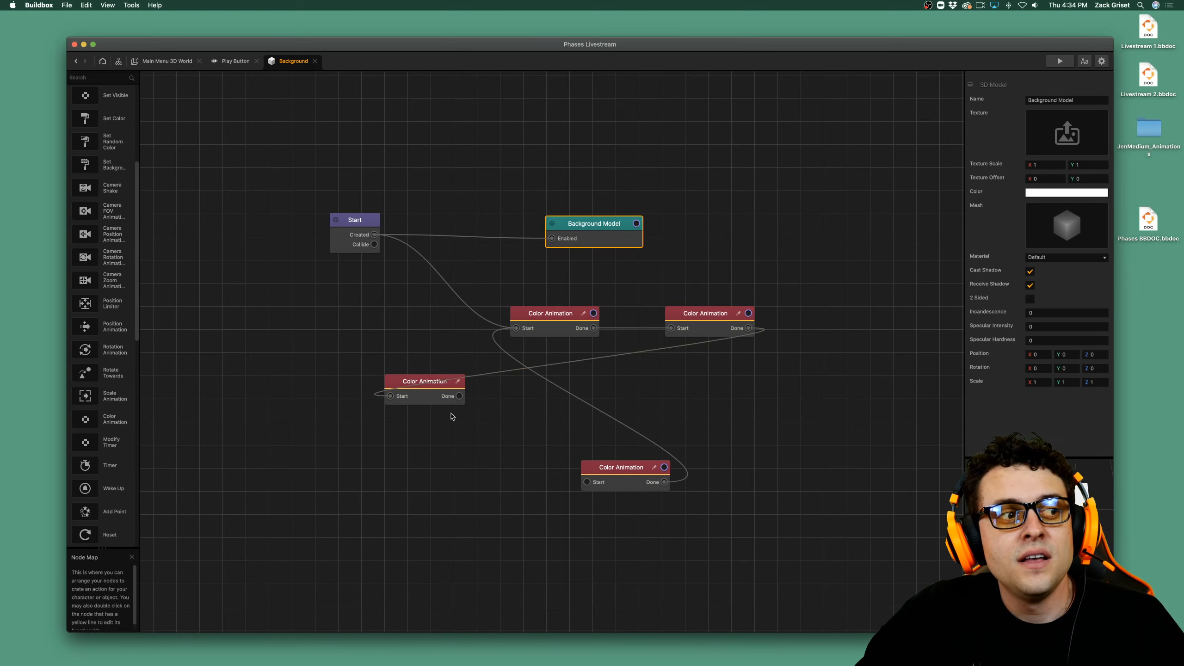
{"action": "left_click", "coordinate": [416, 401]}
{"action": "left_click", "coordinate": [544, 322]}
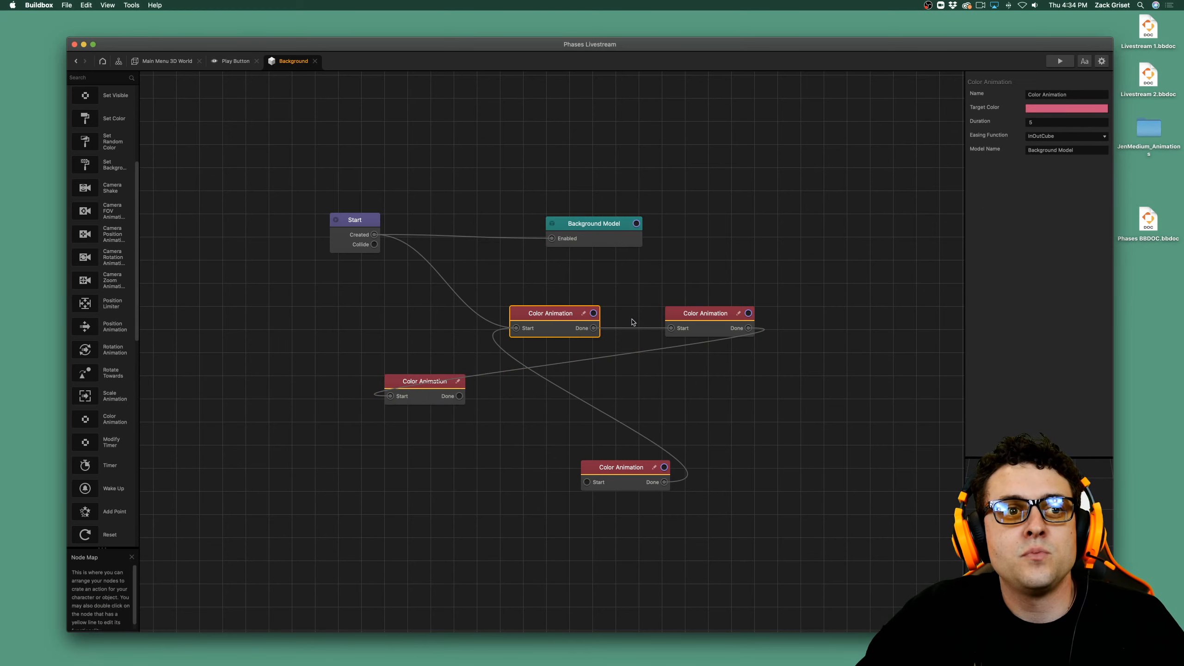
{"action": "left_click", "coordinate": [701, 323]}
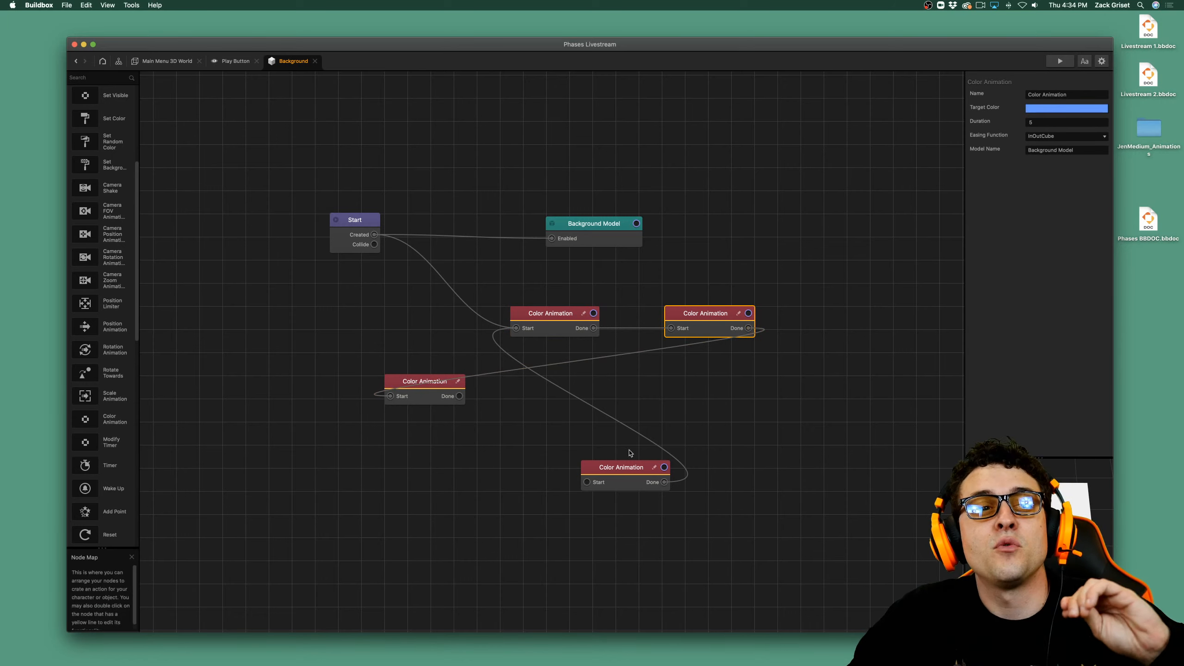
{"action": "left_click", "coordinate": [620, 470]}
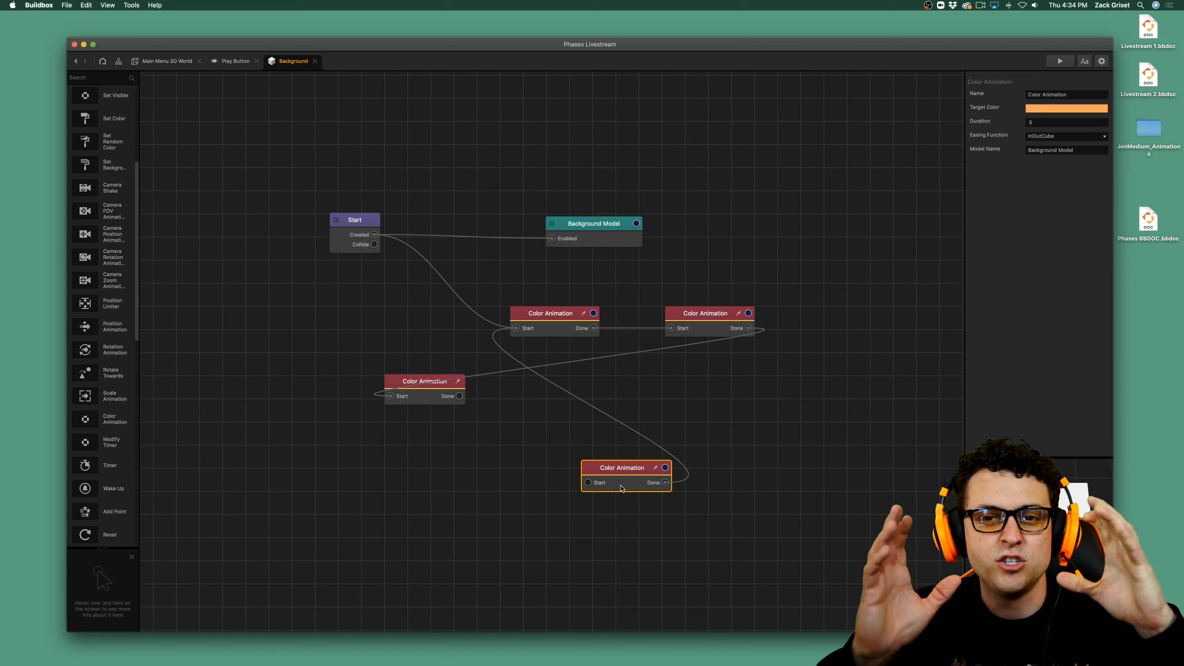
{"action": "left_click", "coordinate": [423, 393]}
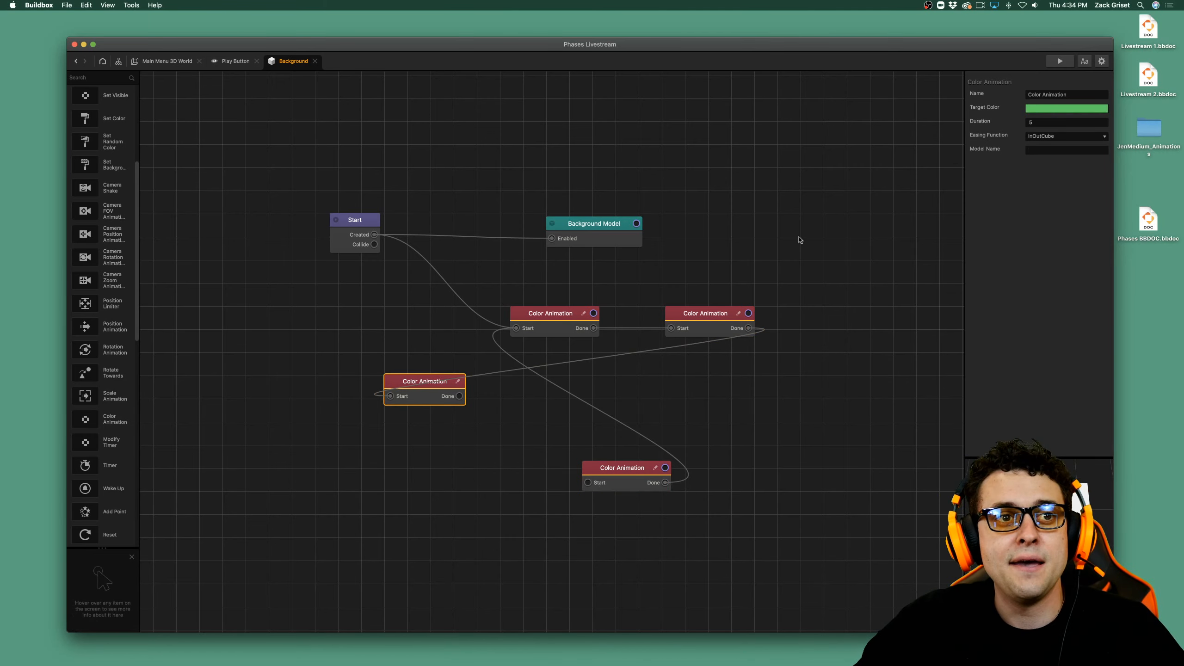
{"action": "left_click", "coordinate": [1086, 151]}
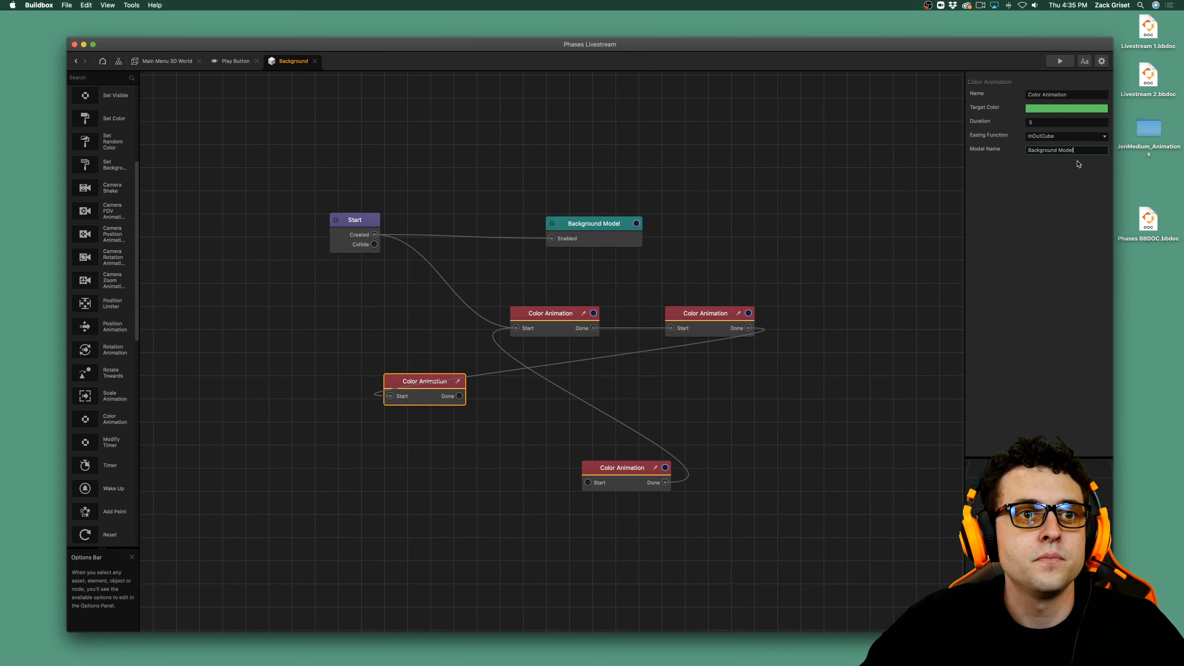
{"action": "key", "text": "Return"}
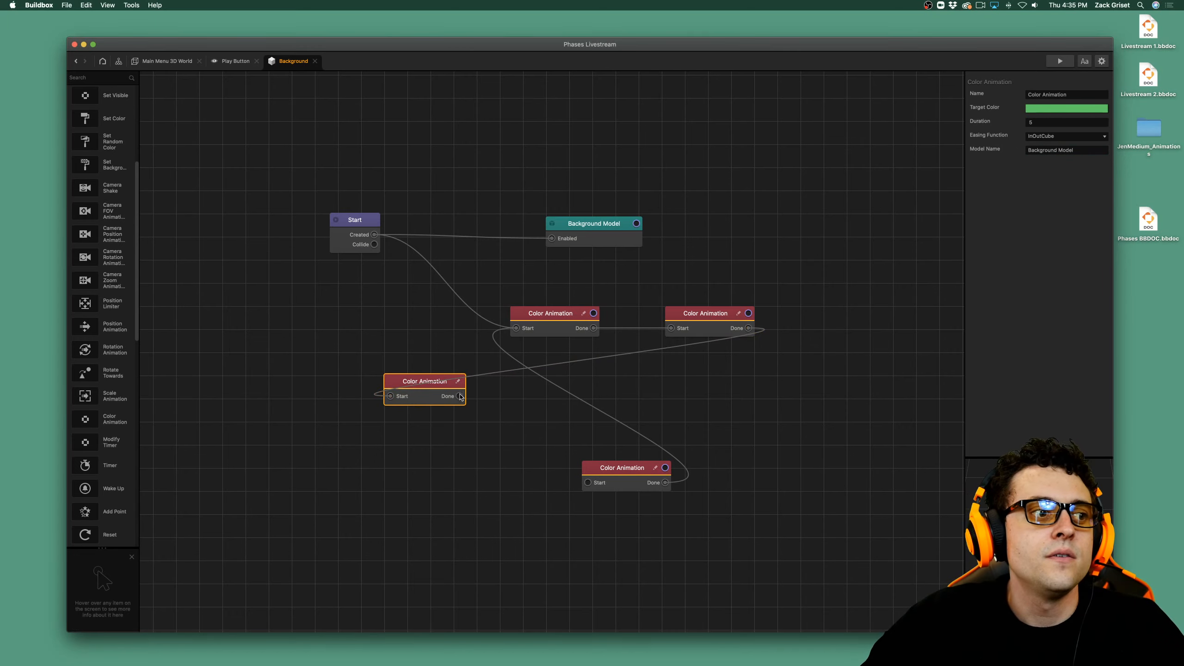
Connect the green Color Animation node's Done to the orange node's Start and line both up in a row beneath the other two.
{"action": "left_click_drag", "start_coordinate": [468, 405], "coordinate": [588, 483]}
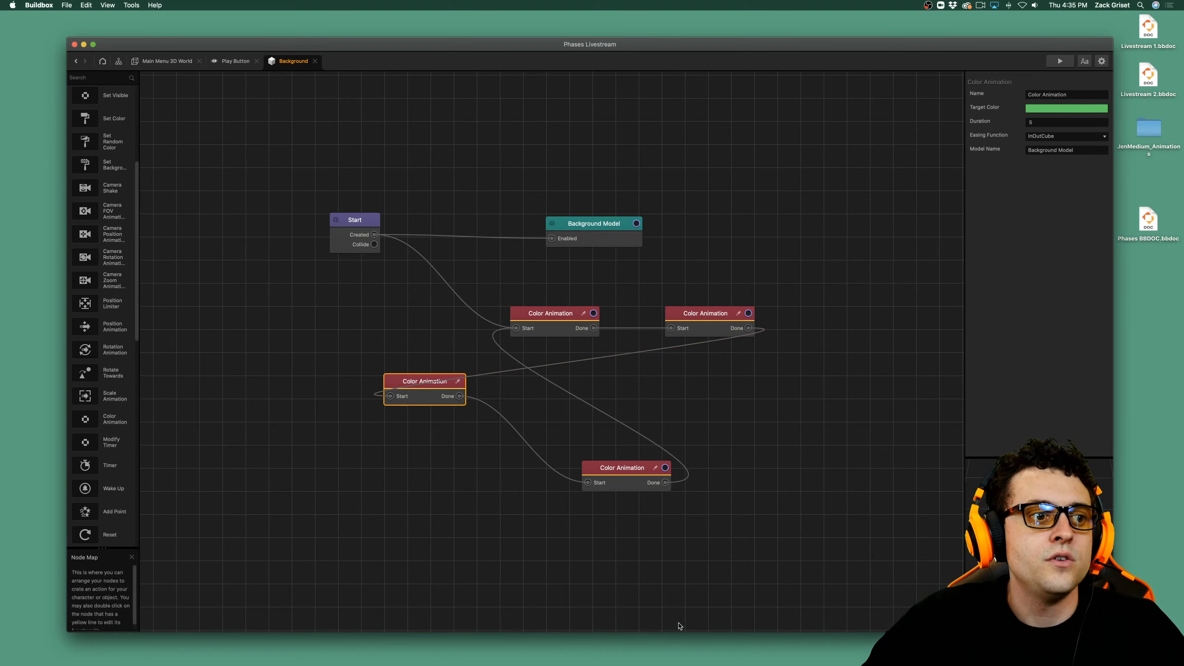
{"action": "left_click_drag", "start_coordinate": [444, 392], "coordinate": [536, 485]}
{"action": "left_click_drag", "start_coordinate": [644, 474], "coordinate": [728, 471]}
{"action": "left_click_drag", "start_coordinate": [534, 478], "coordinate": [565, 470]}
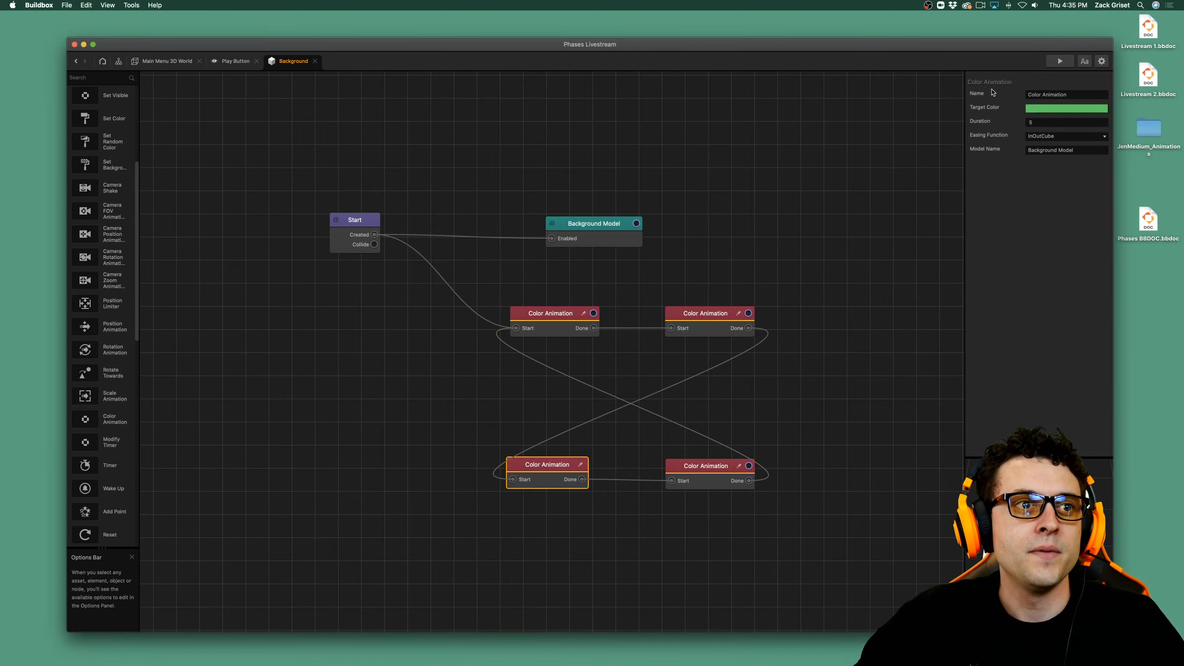
Preview the game to check the background's color cycle and close the preview.
{"action": "left_click", "coordinate": [1051, 64]}
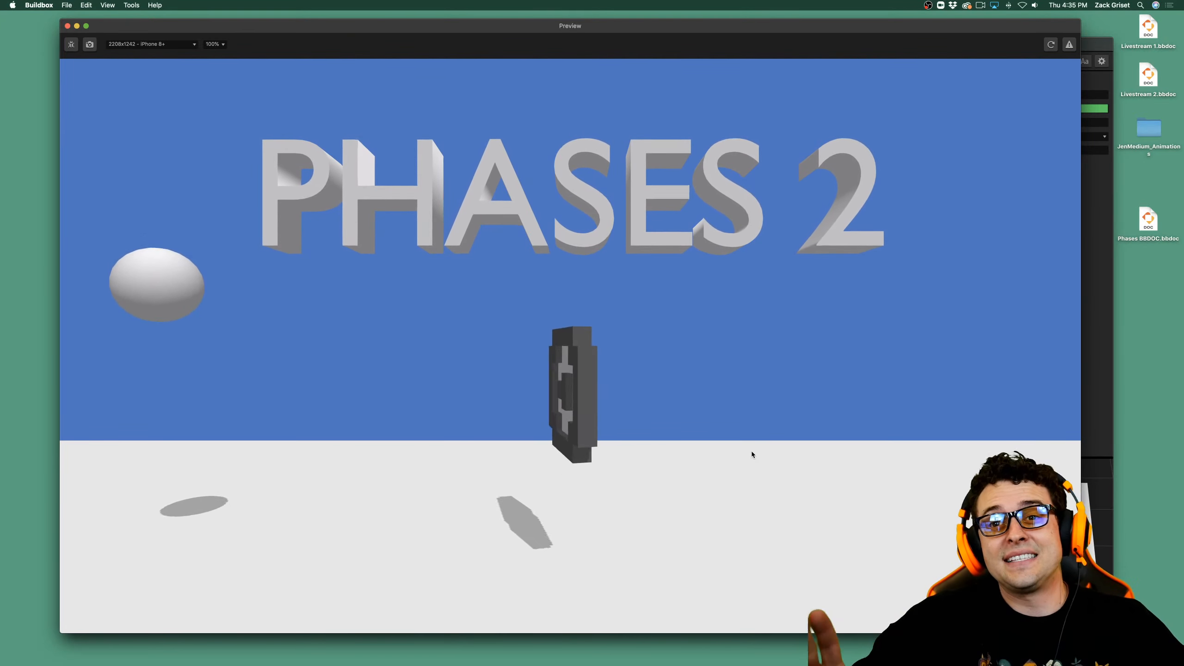
{"action": "left_click", "coordinate": [68, 26]}
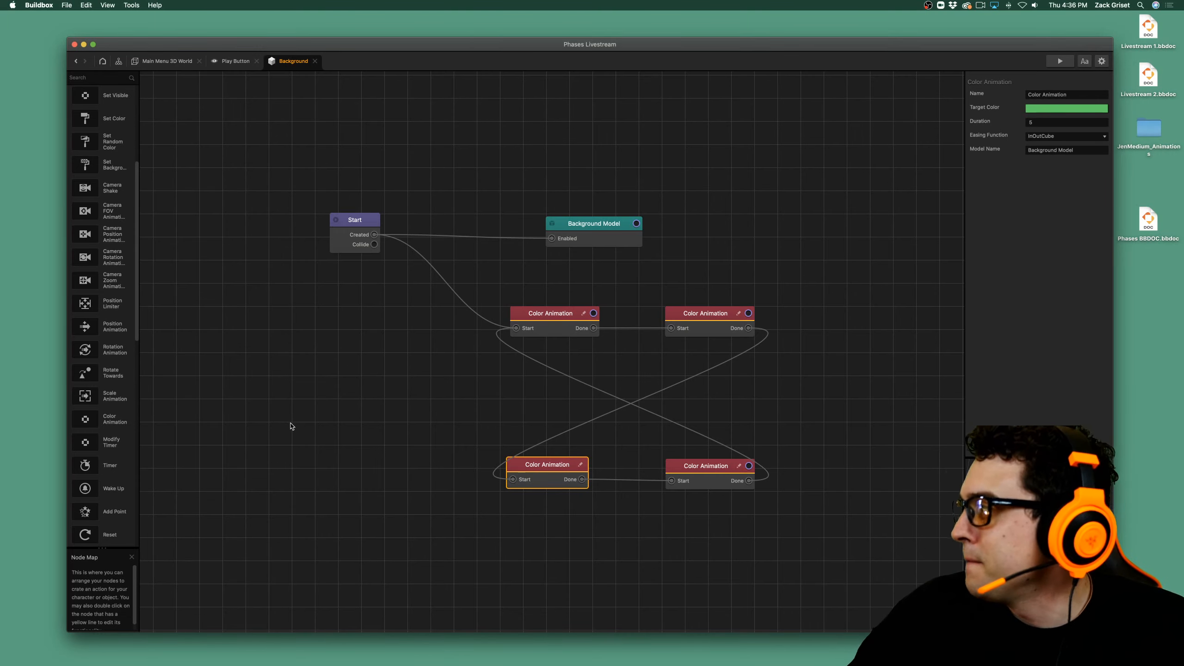
{"action": "scroll", "coordinate": [112, 280], "scroll_direction": "up", "scroll_amount": 5}
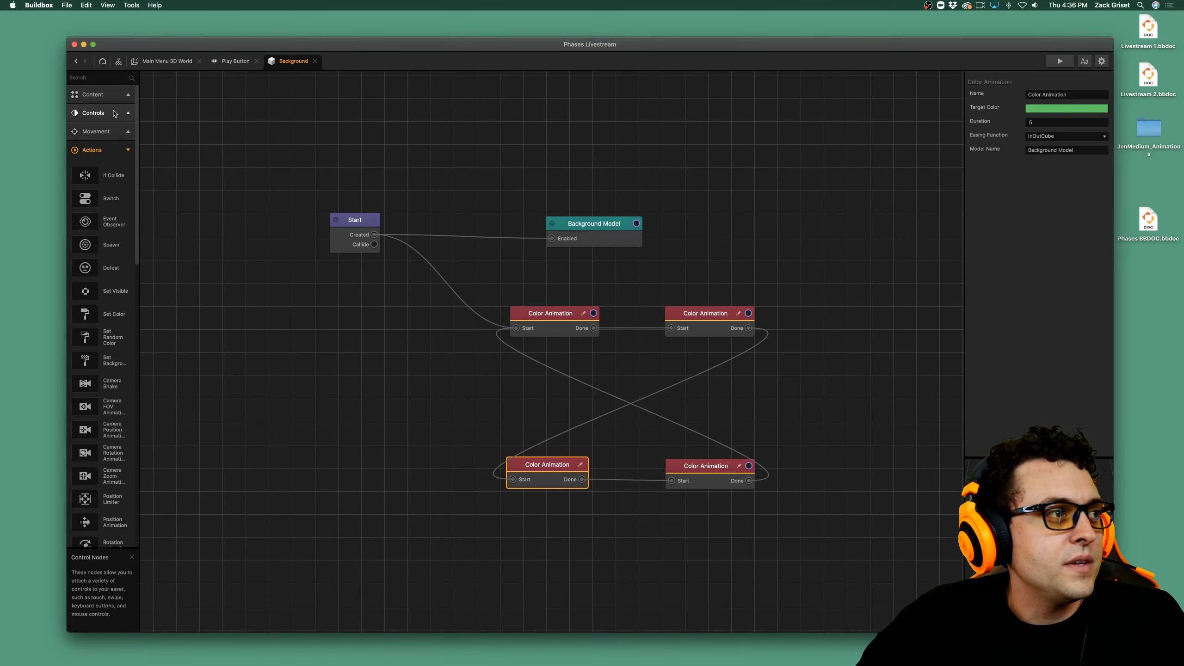
{"action": "left_click", "coordinate": [112, 148]}
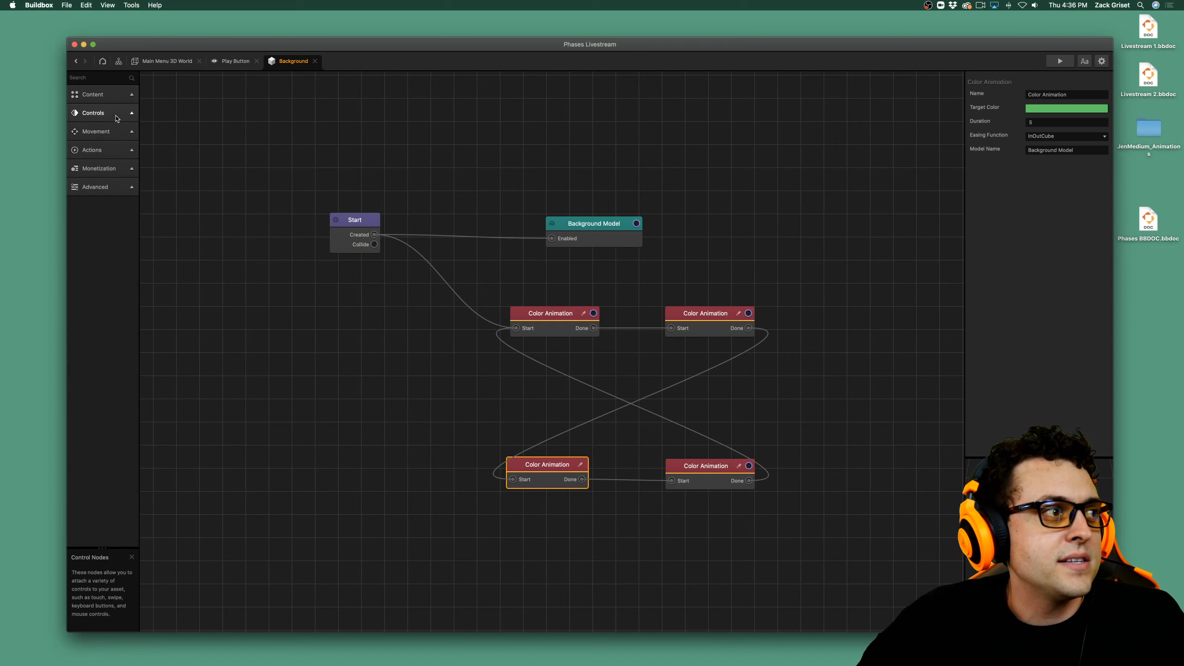
{"action": "left_click", "coordinate": [116, 113]}
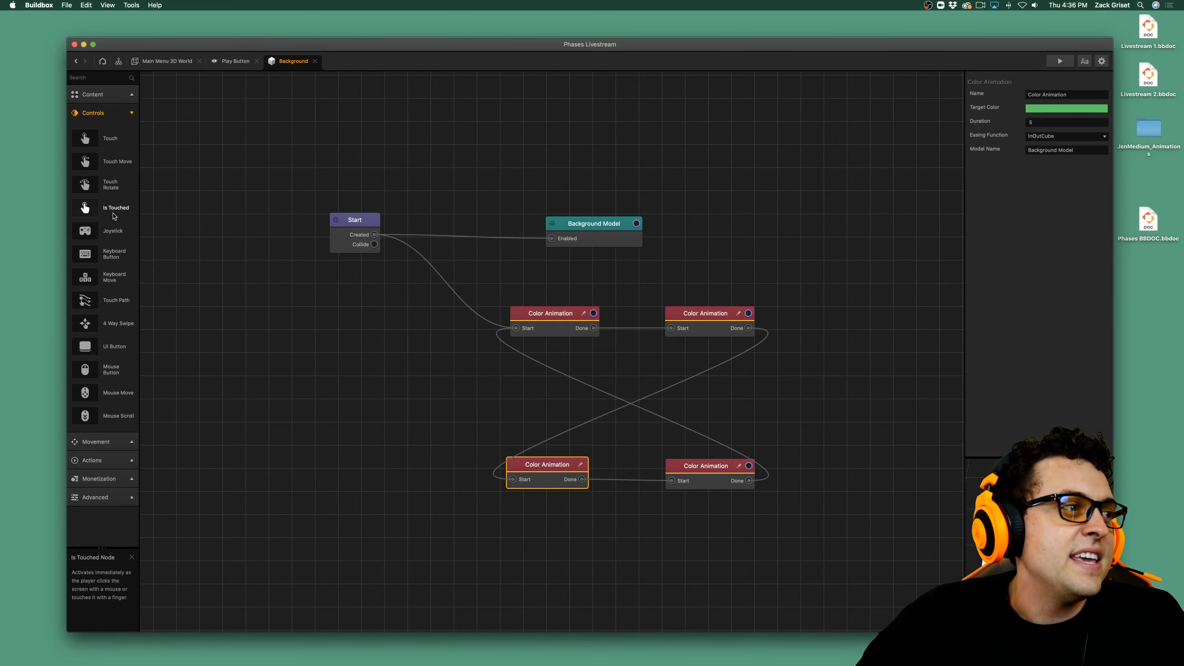
{"action": "left_click_drag", "start_coordinate": [112, 208], "coordinate": [394, 464]}
{"action": "left_click_drag", "start_coordinate": [398, 387], "coordinate": [405, 392]}
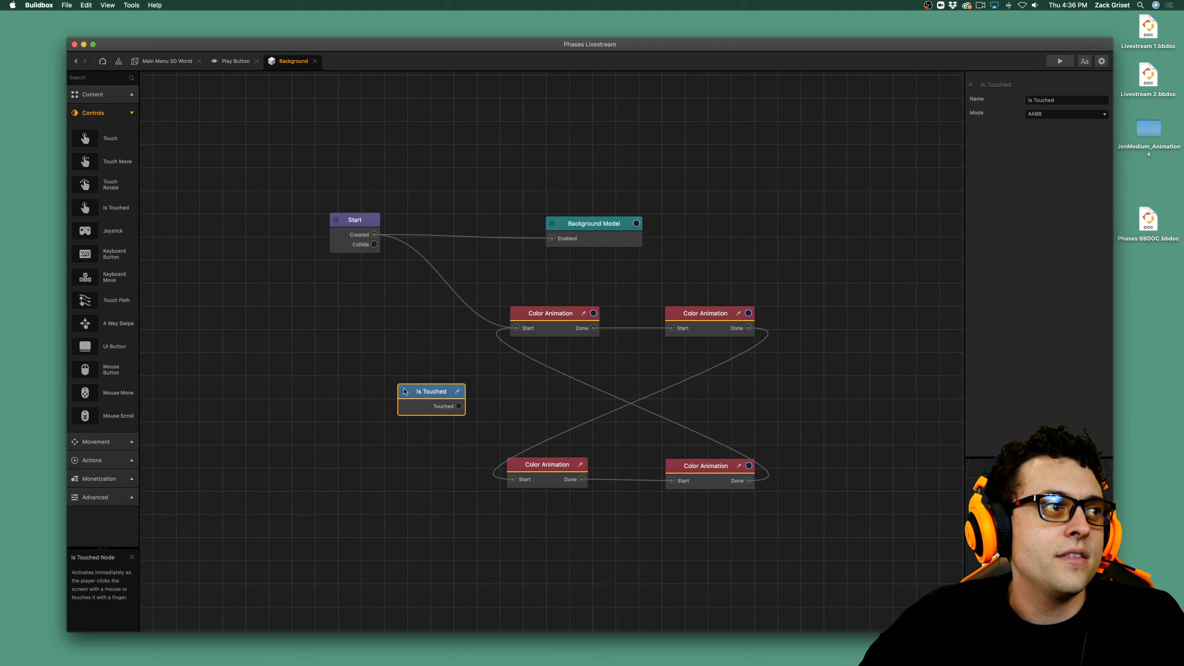
{"action": "key", "text": "BackSpace"}
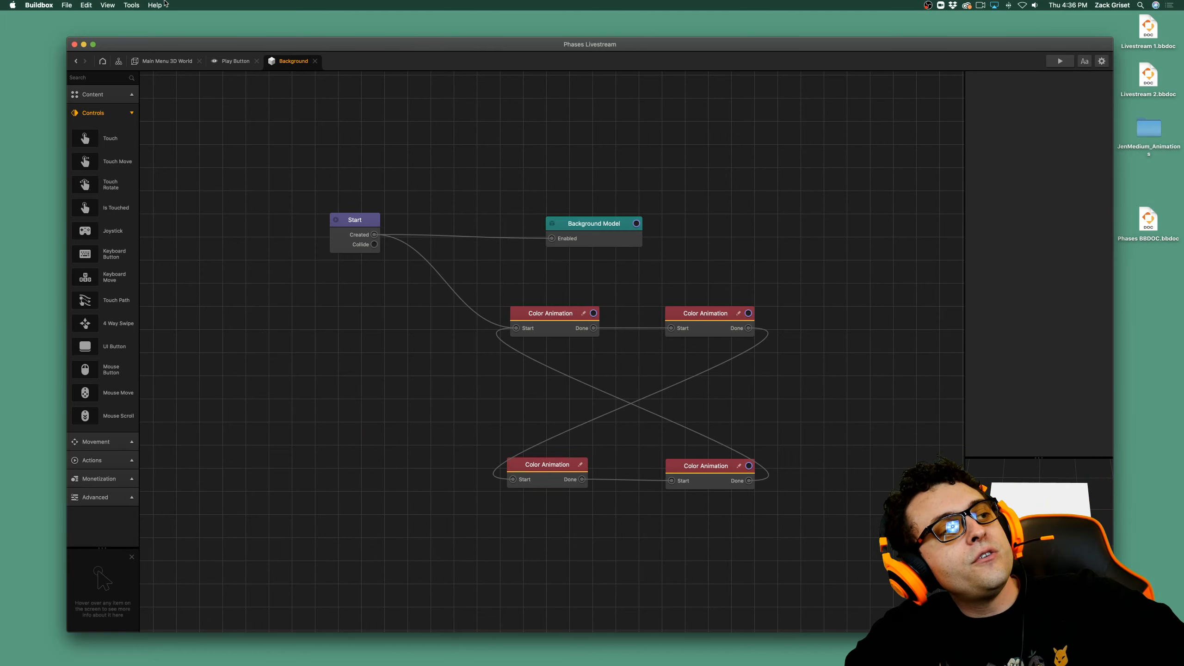
Add an Is Touched node to the Play Button's node map and place it in the empty area below the other nodes.
{"action": "left_click", "coordinate": [233, 61]}
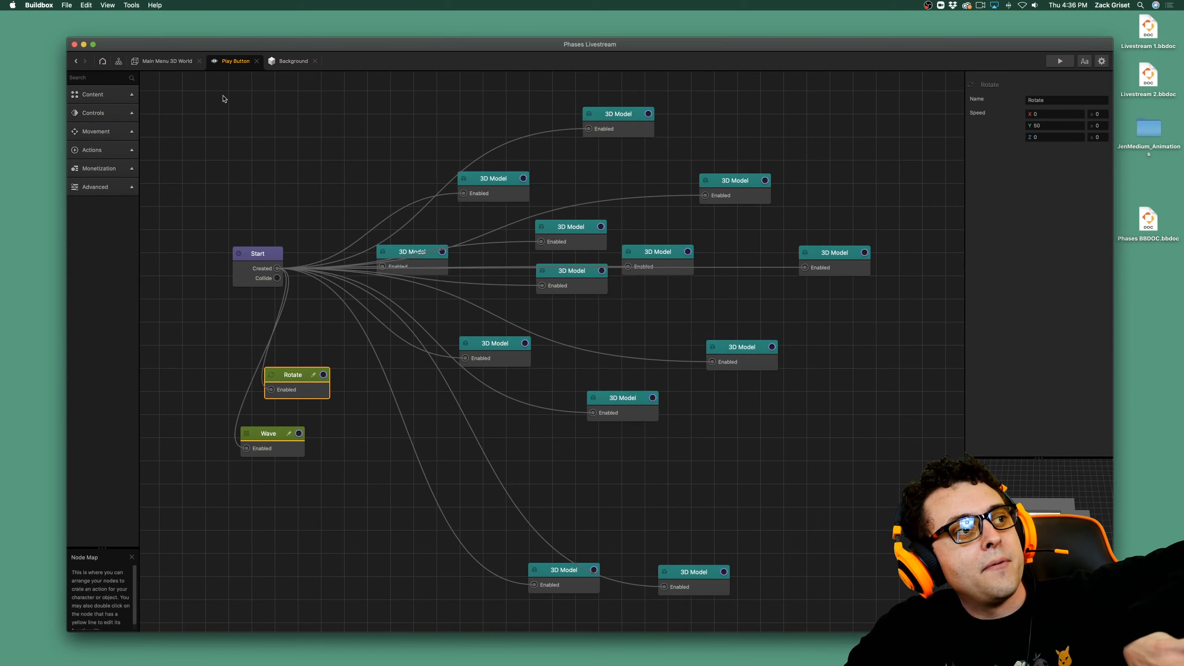
{"action": "left_click", "coordinate": [125, 114]}
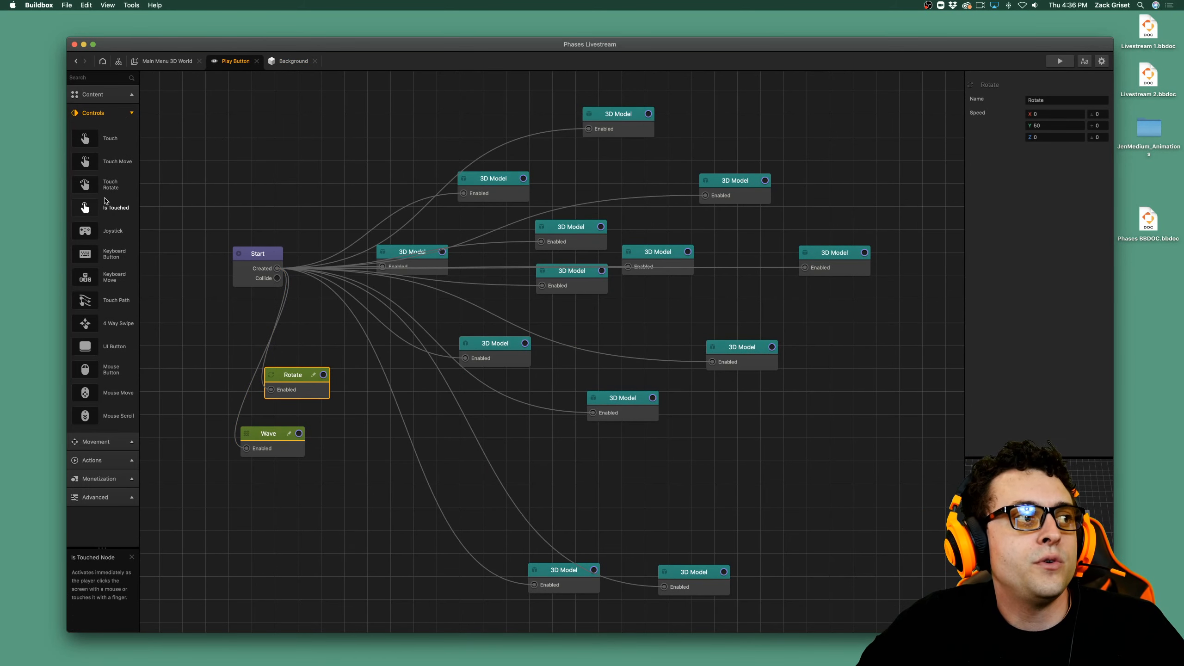
{"action": "left_click_drag", "start_coordinate": [111, 209], "coordinate": [255, 150]}
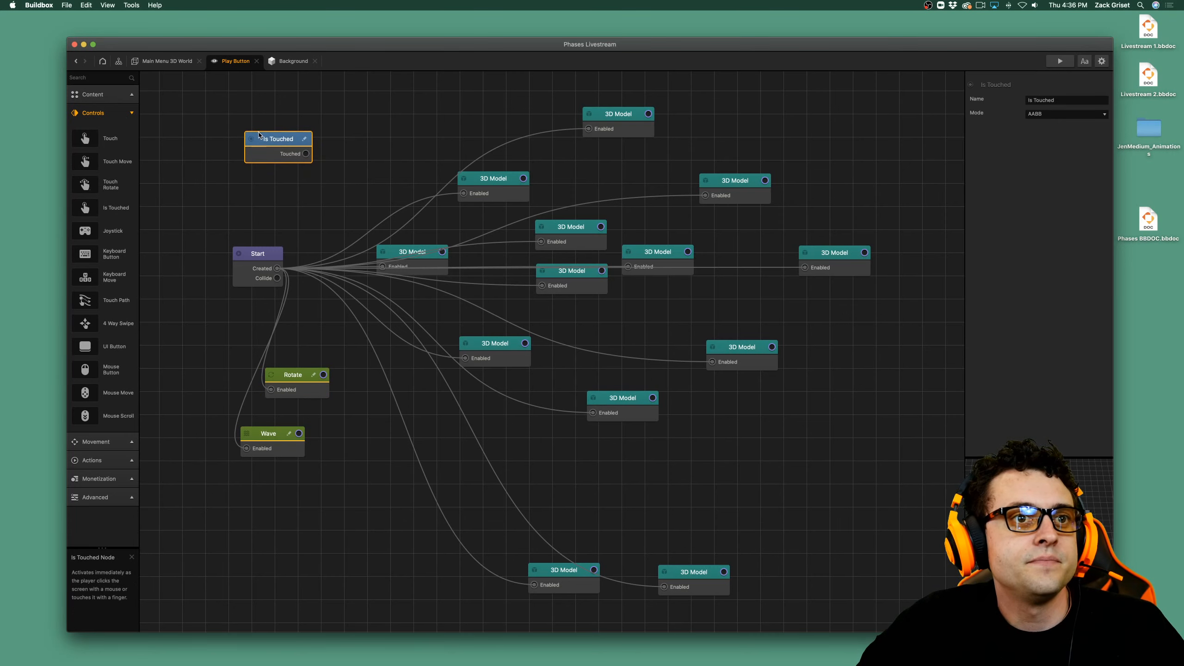
{"action": "left_click", "coordinate": [132, 113]}
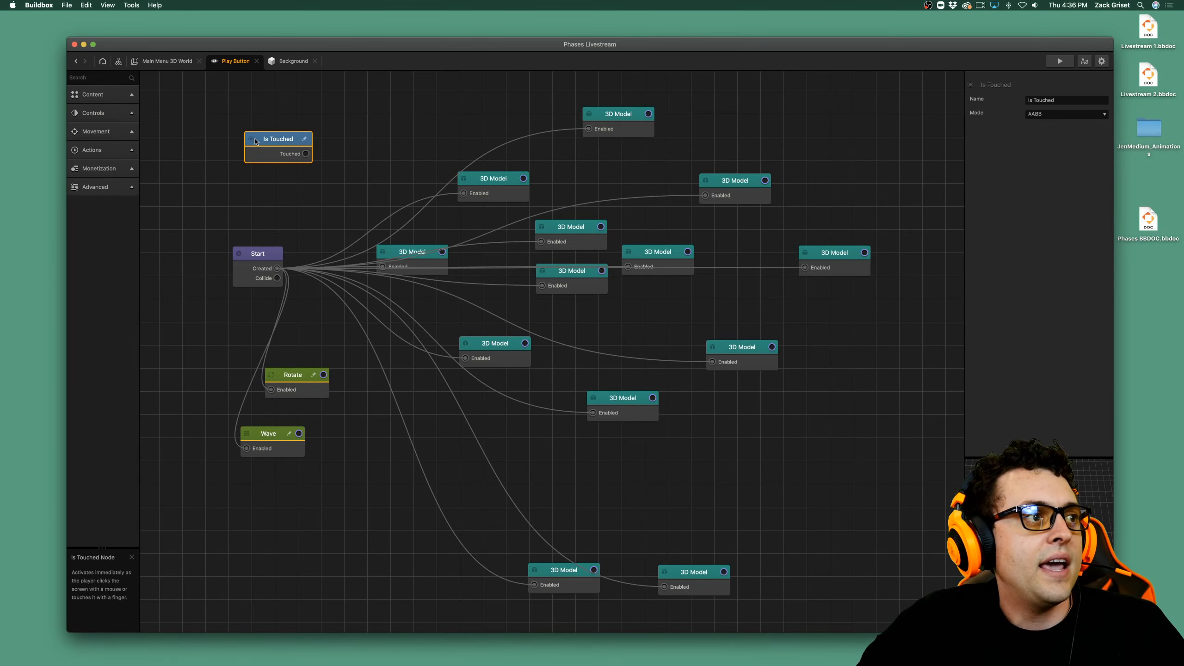
{"action": "left_click_drag", "start_coordinate": [279, 140], "coordinate": [372, 334]}
{"action": "left_click_drag", "start_coordinate": [489, 411], "coordinate": [662, 469]}
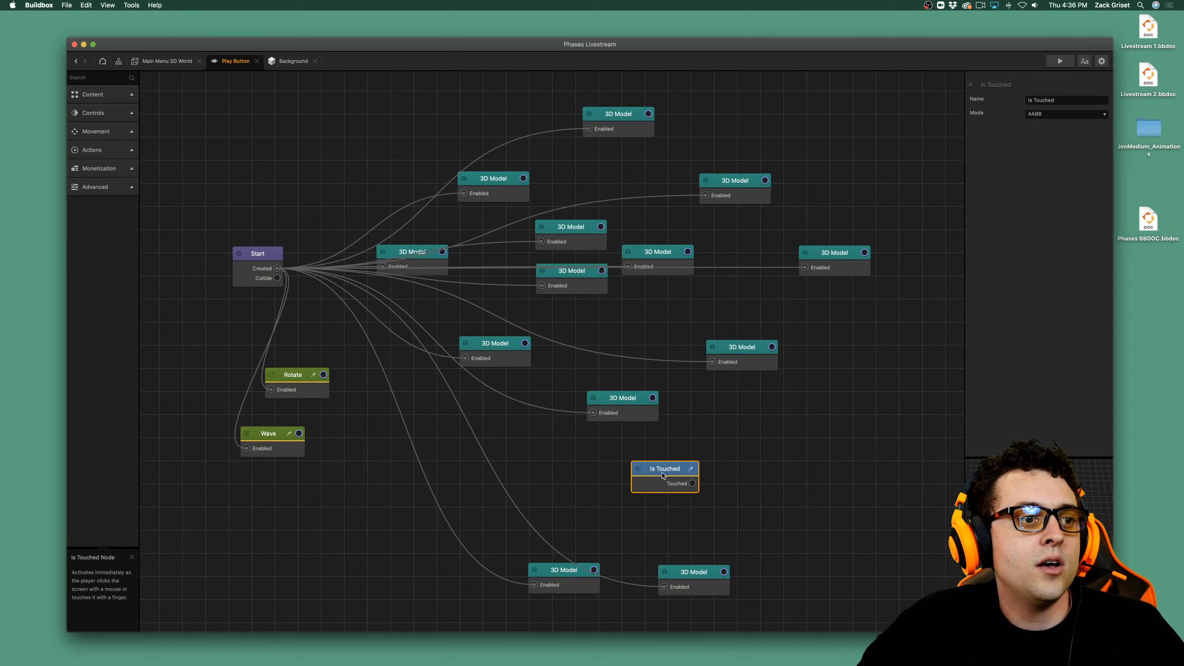
{"action": "scroll", "coordinate": [659, 470], "scroll_direction": "down", "scroll_amount": 3}
{"action": "scroll", "coordinate": [659, 470], "scroll_direction": "down", "scroll_amount": 5}
{"action": "scroll", "coordinate": [659, 470], "scroll_direction": "left", "scroll_amount": 3}
{"action": "left_click_drag", "start_coordinate": [773, 269], "coordinate": [488, 441]}
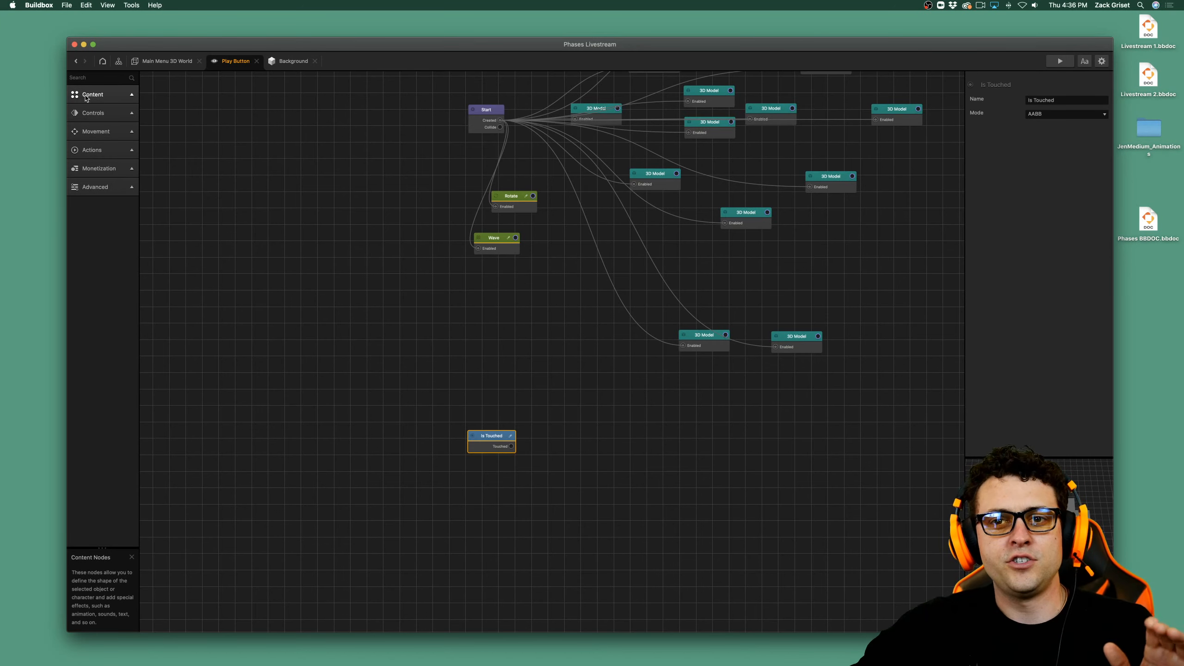
Review the project's mind map and return to the Play Button's node map through Main Menu 3D World.
{"action": "left_click", "coordinate": [119, 62]}
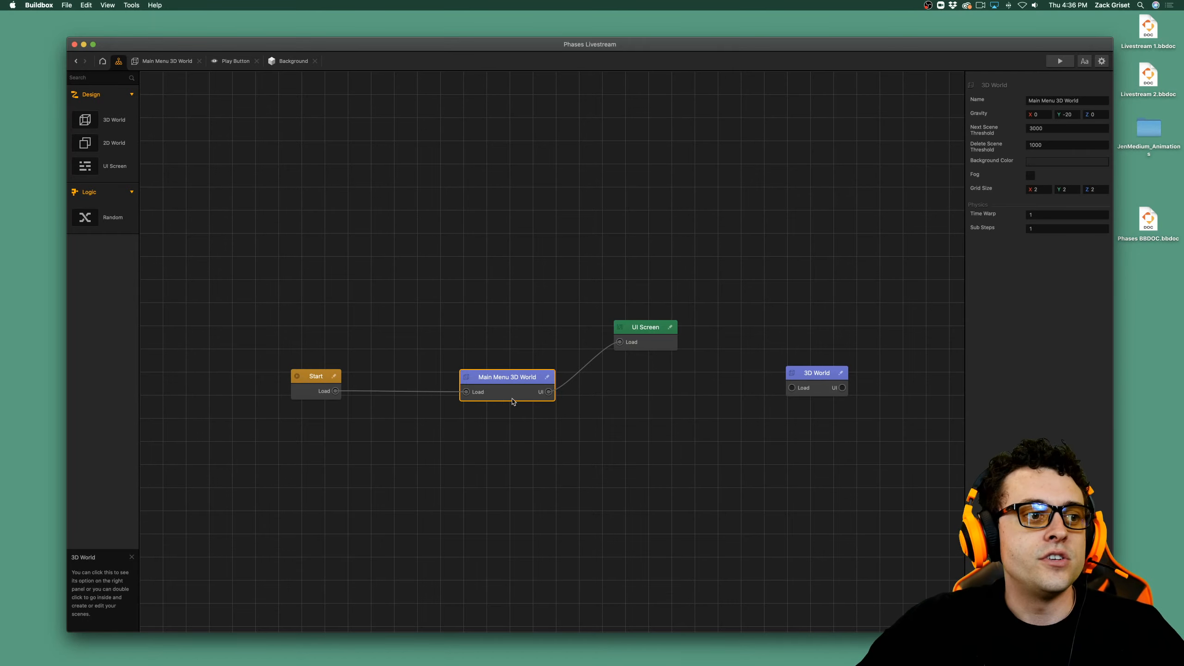
{"action": "double_click", "coordinate": [504, 399]}
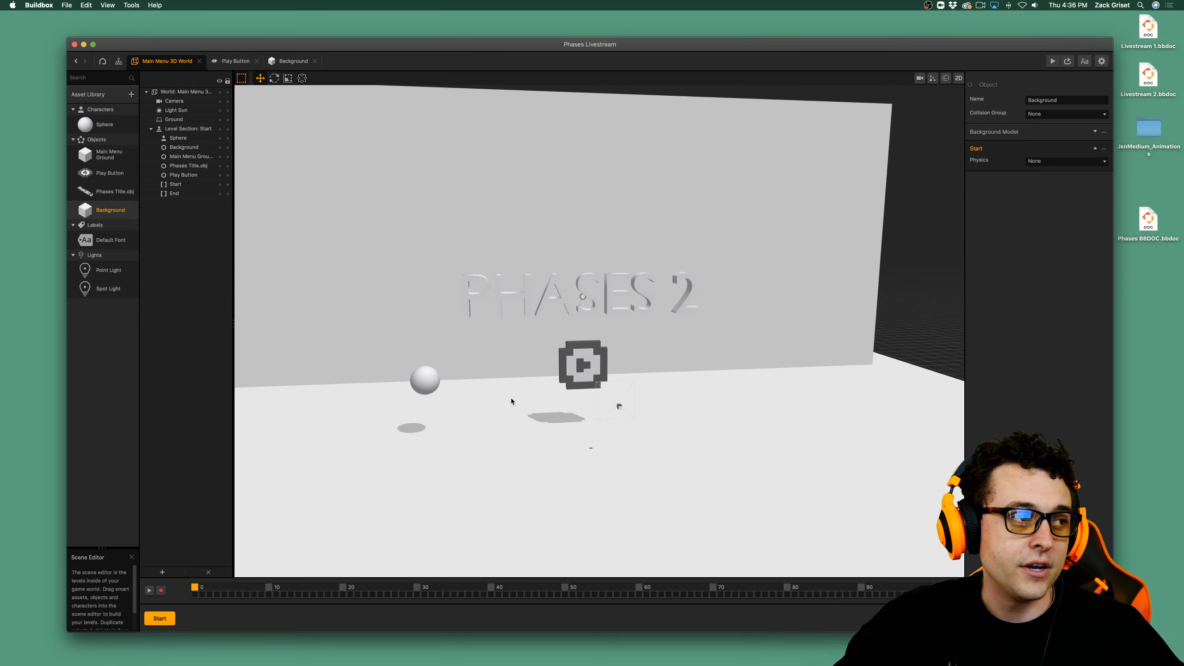
{"action": "double_click", "coordinate": [109, 173]}
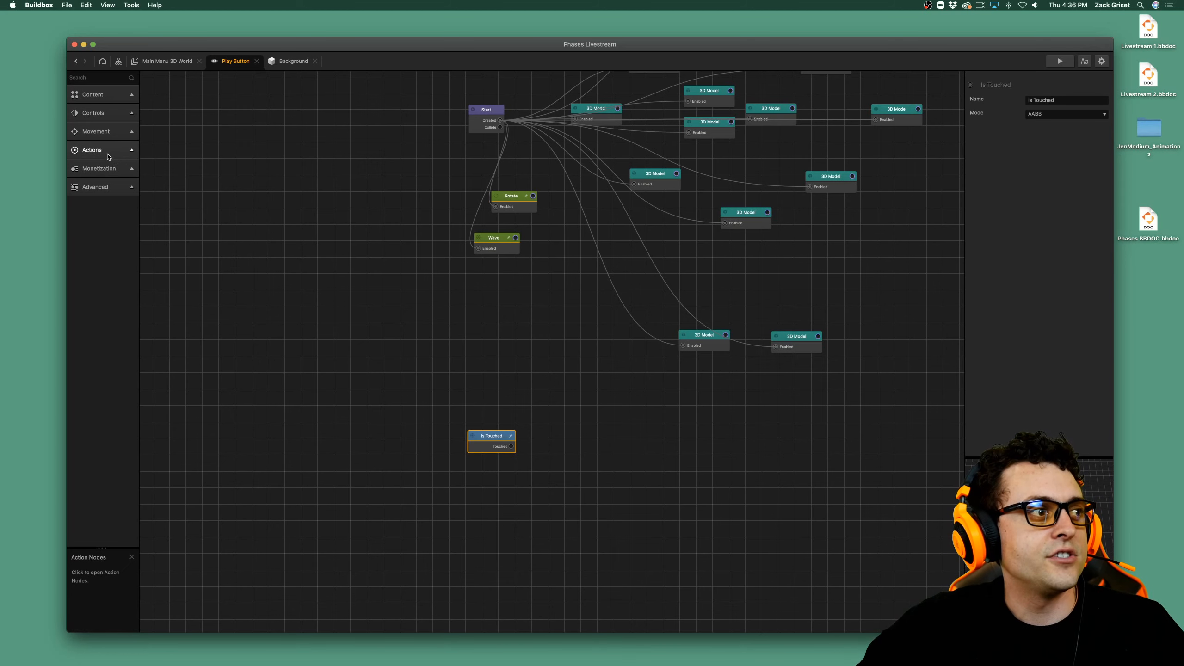
Add an Event node with Game Over and Menu Jump inputs beside the Is Touched node.
{"action": "left_click", "coordinate": [92, 150]}
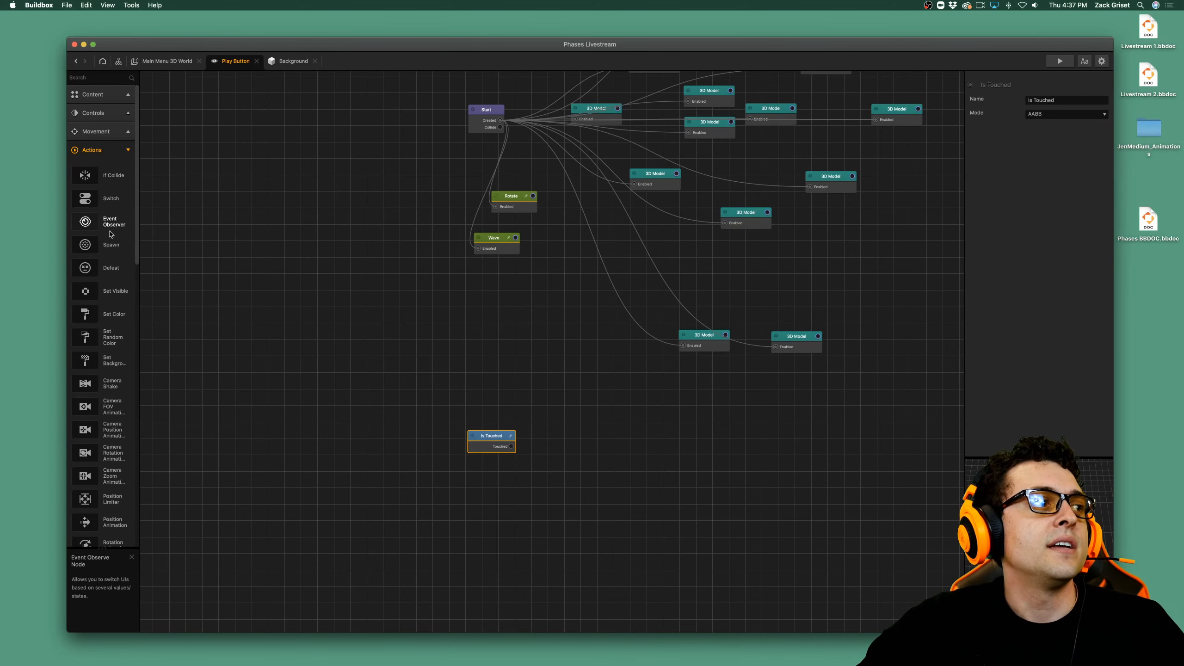
{"action": "left_click_drag", "start_coordinate": [111, 234], "coordinate": [182, 275]}
{"action": "left_click_drag", "start_coordinate": [565, 443], "coordinate": [572, 467]}
{"action": "scroll", "coordinate": [516, 445], "scroll_direction": "up", "scroll_amount": 5}
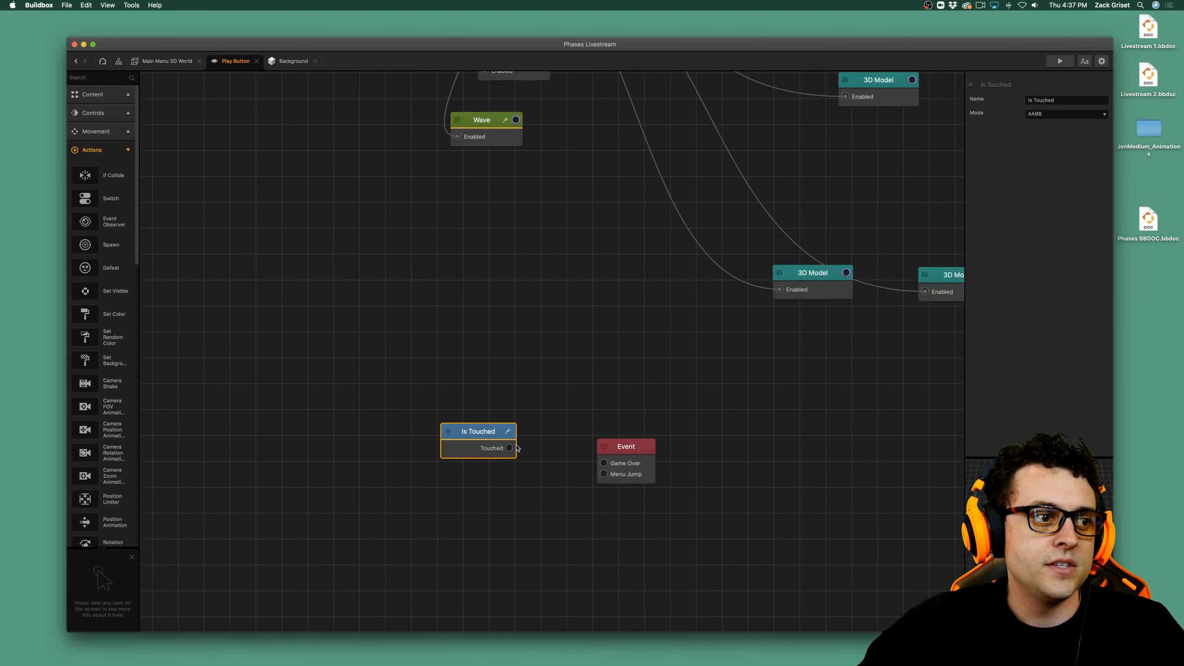
Connect the Is Touched node's Touched output to the Event node's Menu Jump input and move the Event node up beside it.
{"action": "scroll", "coordinate": [517, 449], "scroll_direction": "up", "scroll_amount": 4}
{"action": "double_click", "coordinate": [512, 450]}
{"action": "left_click", "coordinate": [527, 448]}
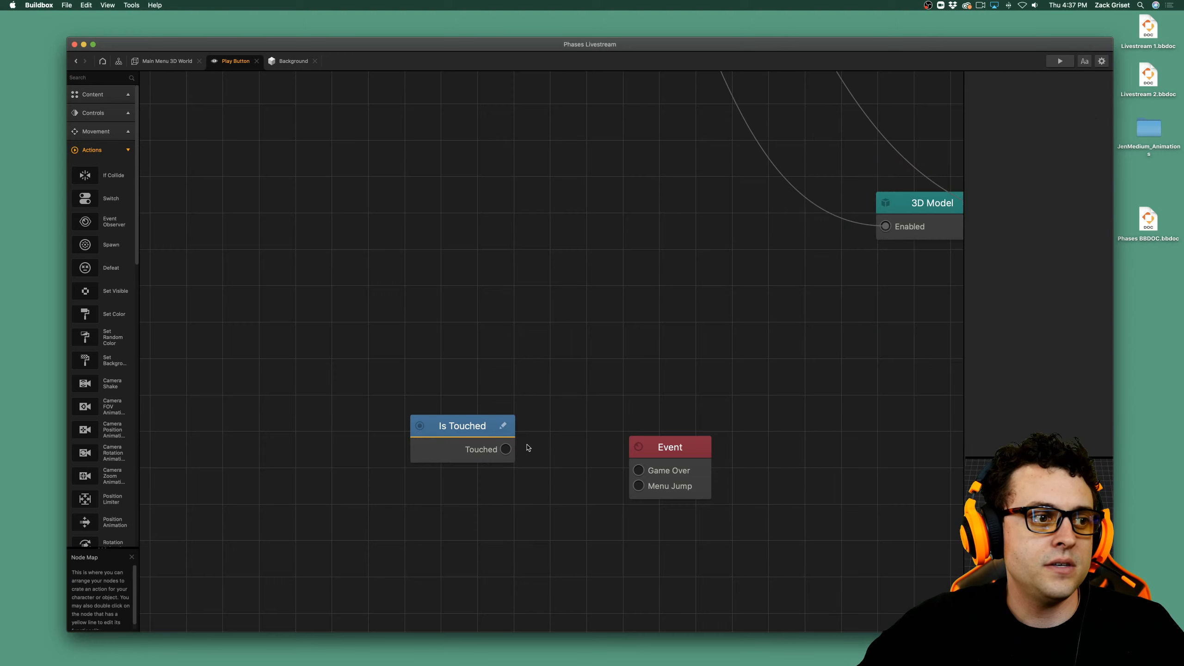
{"action": "left_click_drag", "start_coordinate": [506, 449], "coordinate": [639, 488]}
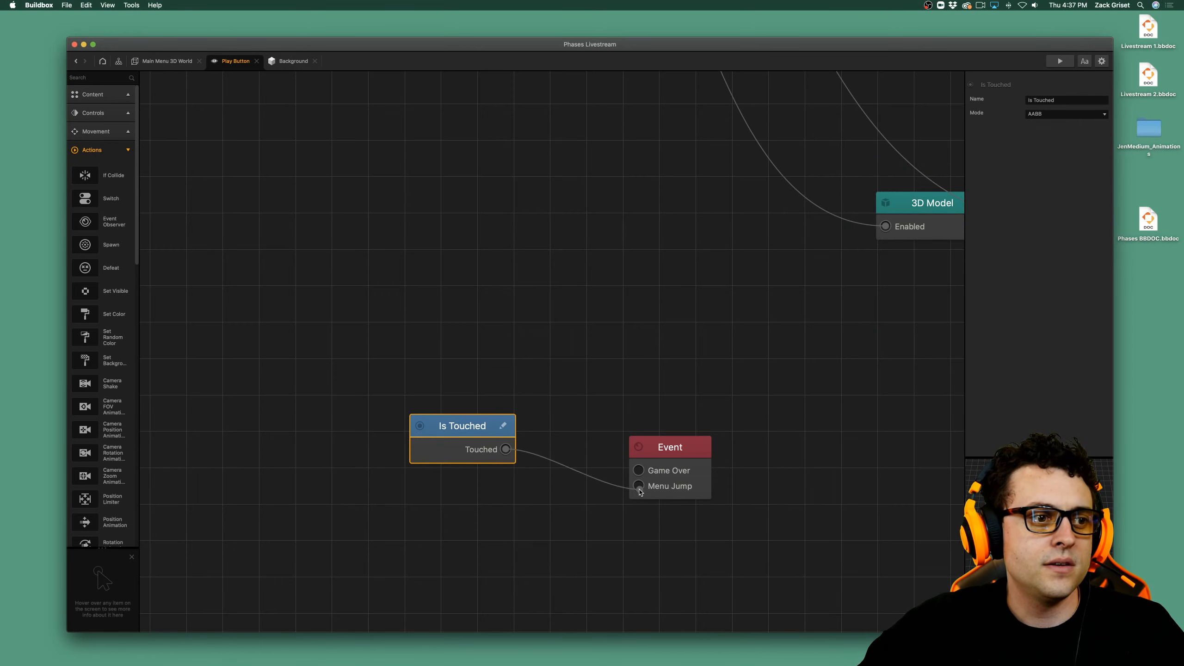
{"action": "left_click_drag", "start_coordinate": [671, 447], "coordinate": [683, 412]}
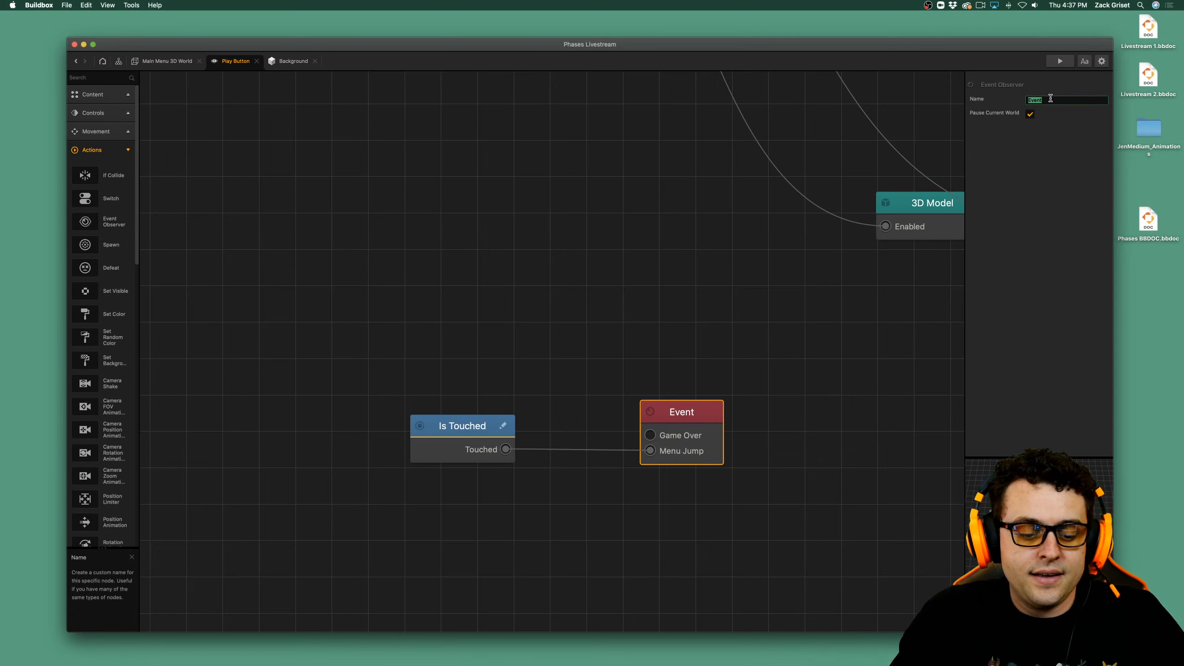
Rename the Event node as Play and save the project.
{"action": "type", "text": "Pl"}
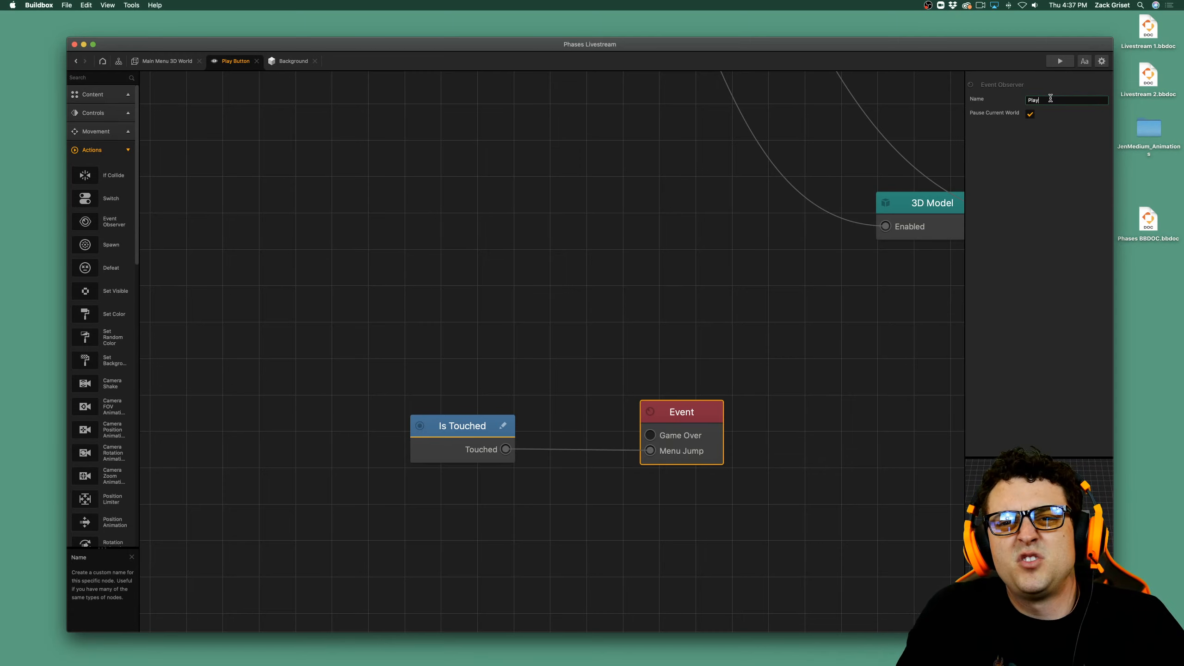
{"action": "type", "text": "ay"}
{"action": "key", "text": "Return"}
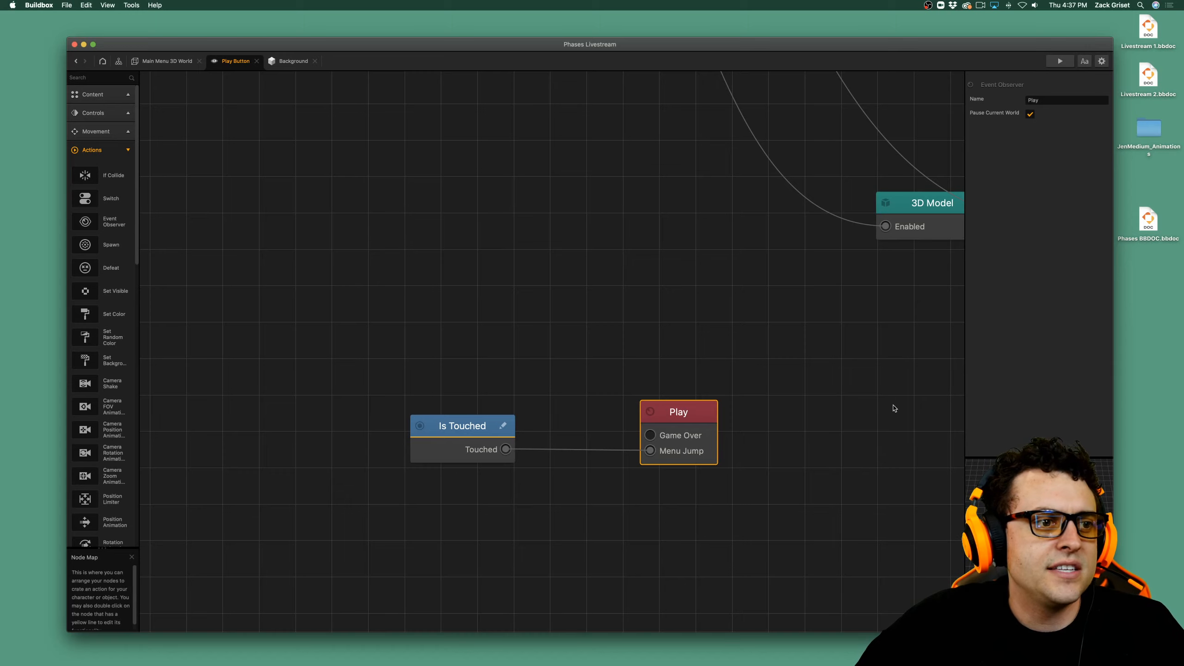
{"action": "left_click", "coordinate": [828, 416]}
{"action": "key", "text": "cmd+s"}
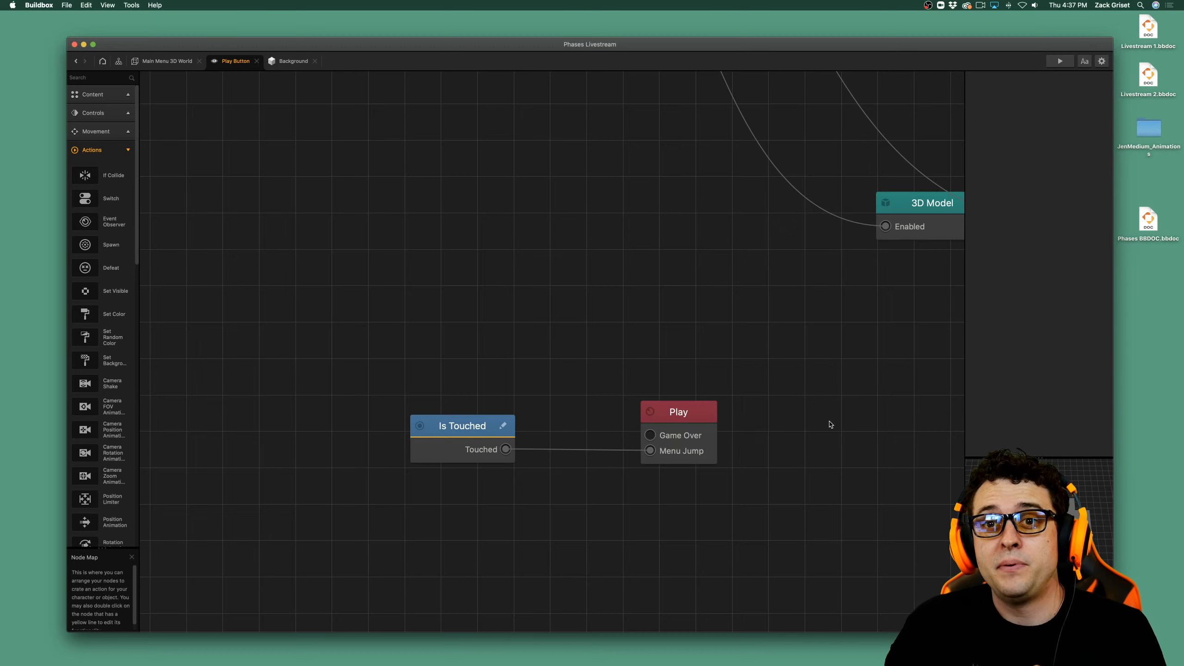
In the mind map, link Main Menu 3D World's Play output to the 3D World's Load input and open the 3D World.
{"action": "left_click", "coordinate": [117, 62]}
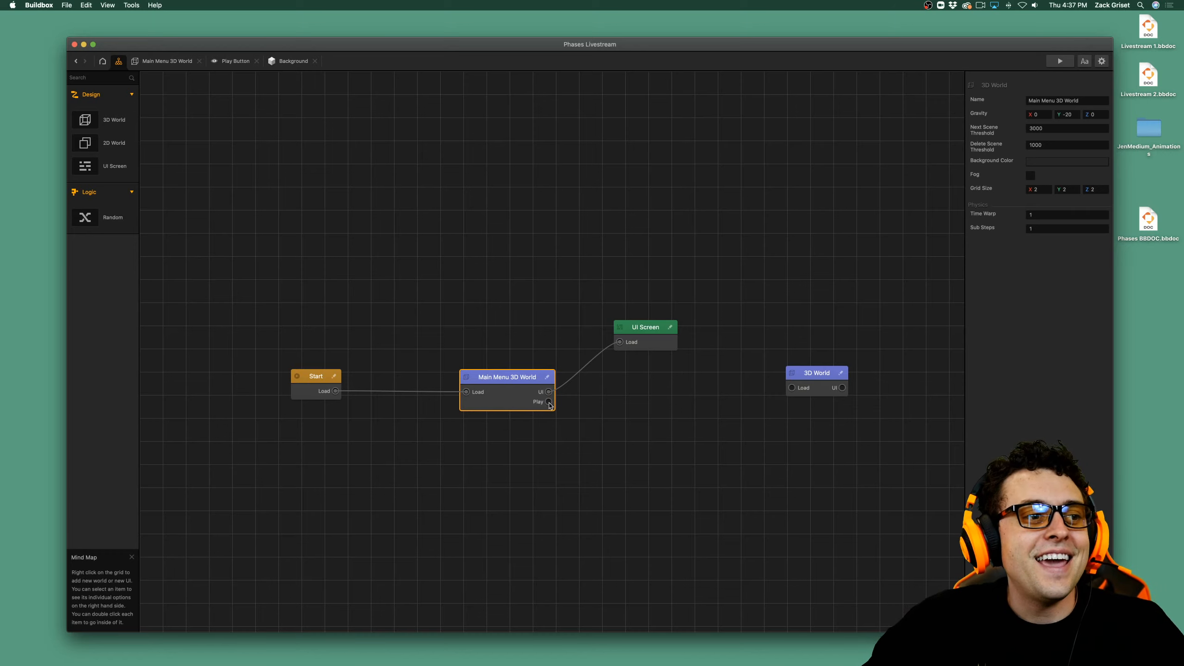
{"action": "left_click_drag", "start_coordinate": [627, 390], "coordinate": [792, 388]}
{"action": "double_click", "coordinate": [813, 371]}
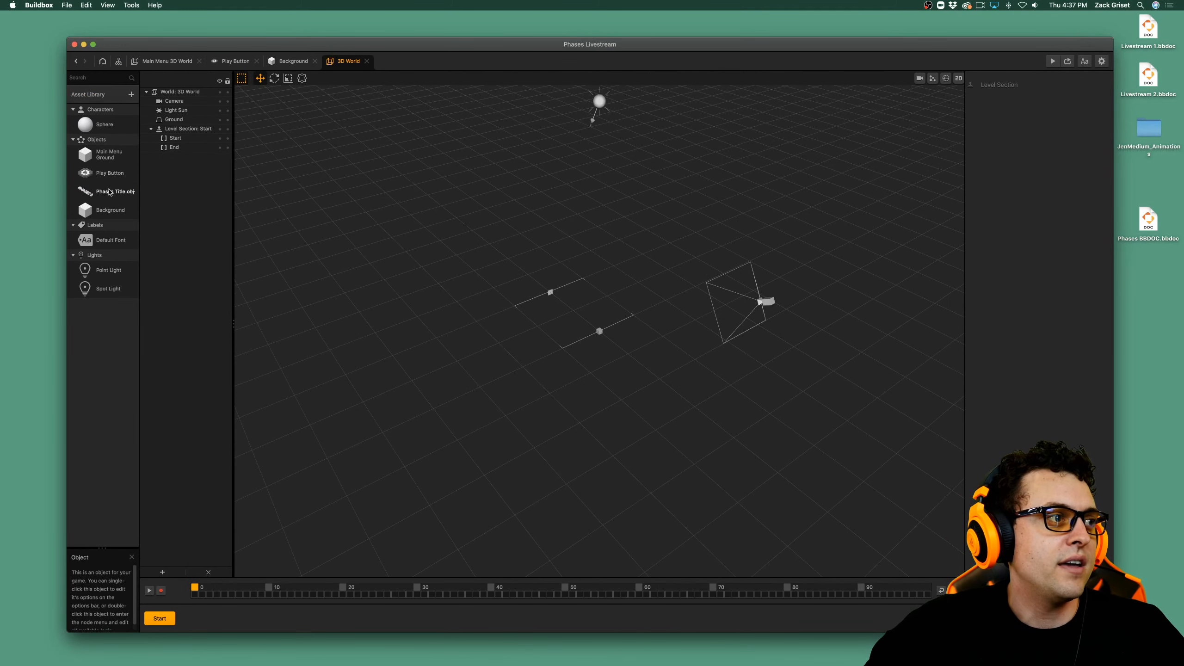
Add Alien_03_M_Space to the asset library and place it in the 3D World between the start and end markers.
{"action": "left_click", "coordinate": [131, 94]}
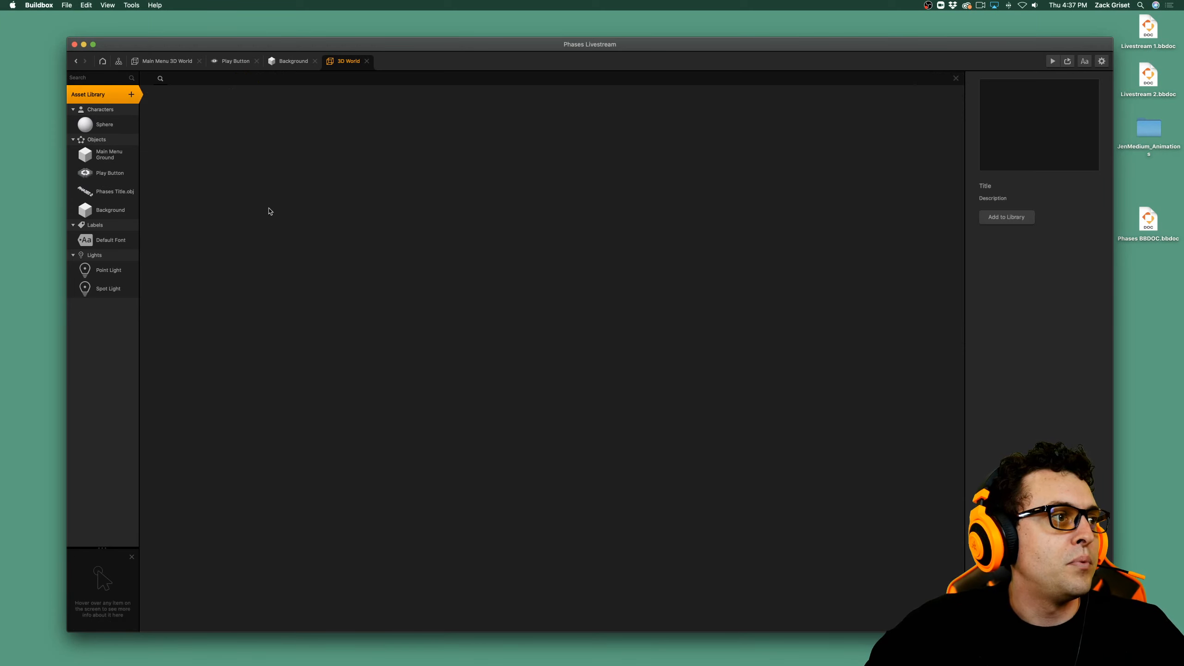
{"action": "left_click", "coordinate": [223, 77]}
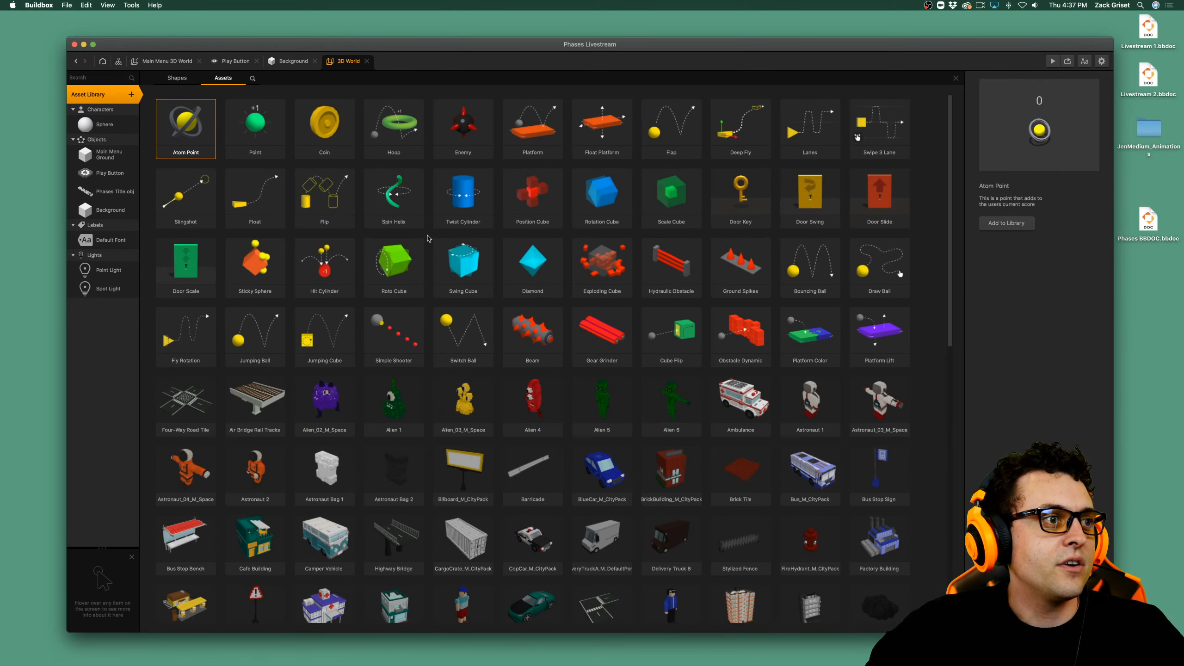
{"action": "scroll", "coordinate": [463, 406], "scroll_direction": "down", "scroll_amount": 2}
{"action": "double_click", "coordinate": [463, 348]}
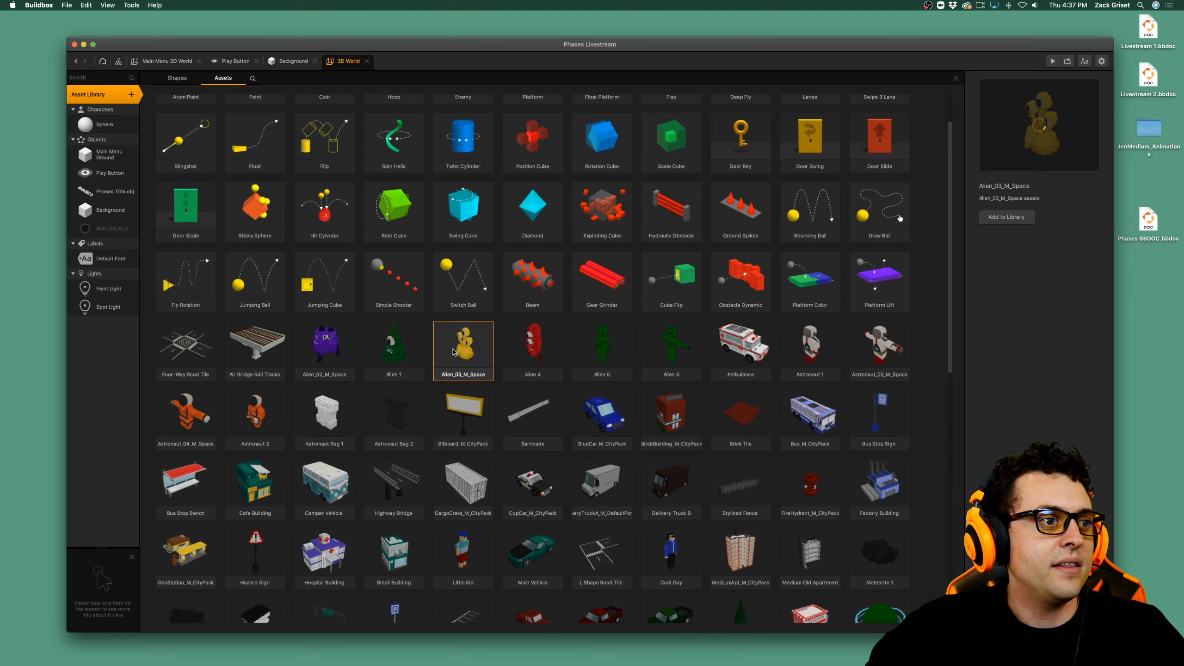
{"action": "left_click", "coordinate": [116, 95]}
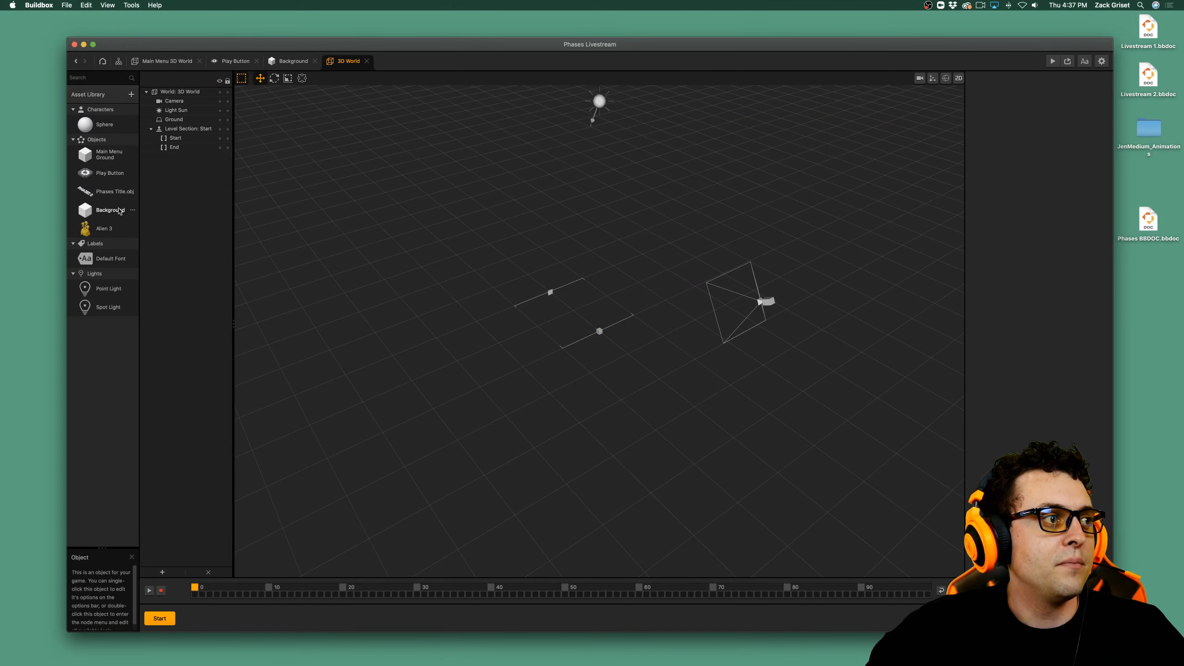
{"action": "left_click_drag", "start_coordinate": [110, 229], "coordinate": [586, 259]}
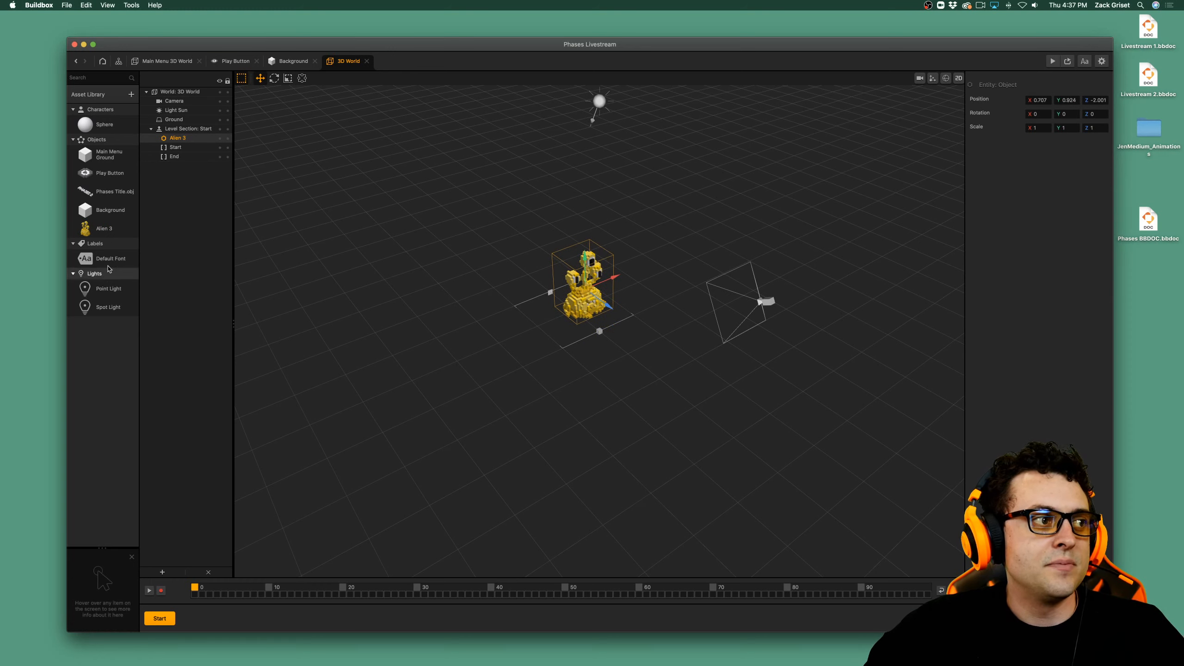
Set the alien object's physics to Static.
{"action": "left_click", "coordinate": [109, 231]}
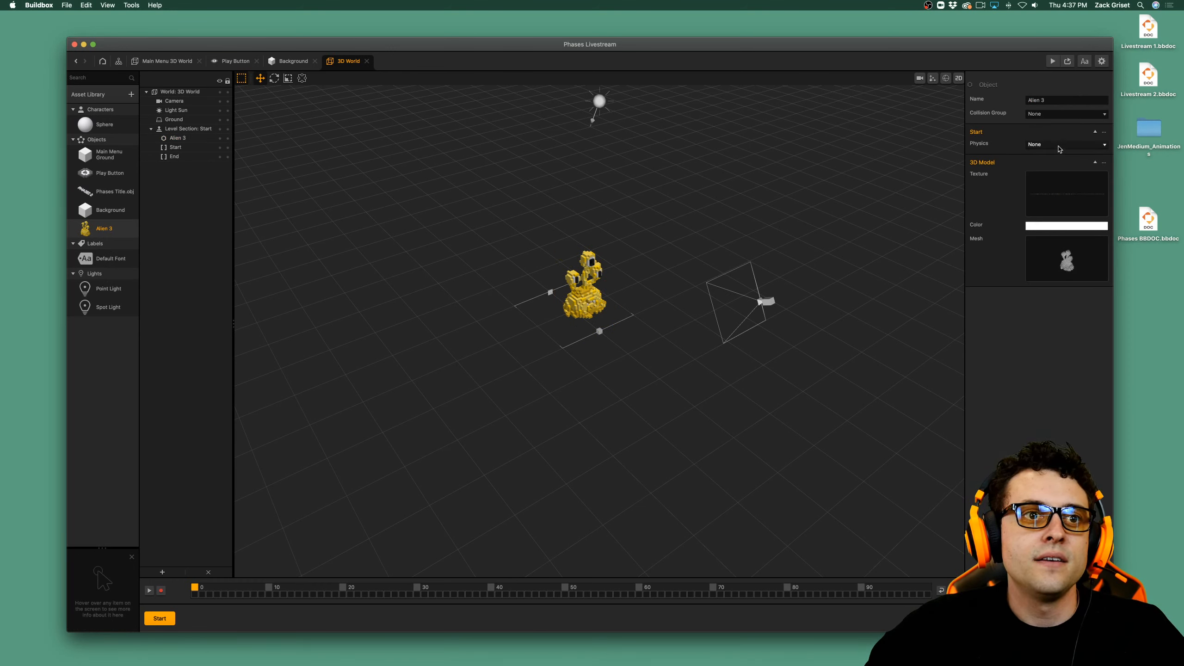
{"action": "left_click", "coordinate": [1067, 144]}
{"action": "left_click", "coordinate": [1045, 165]}
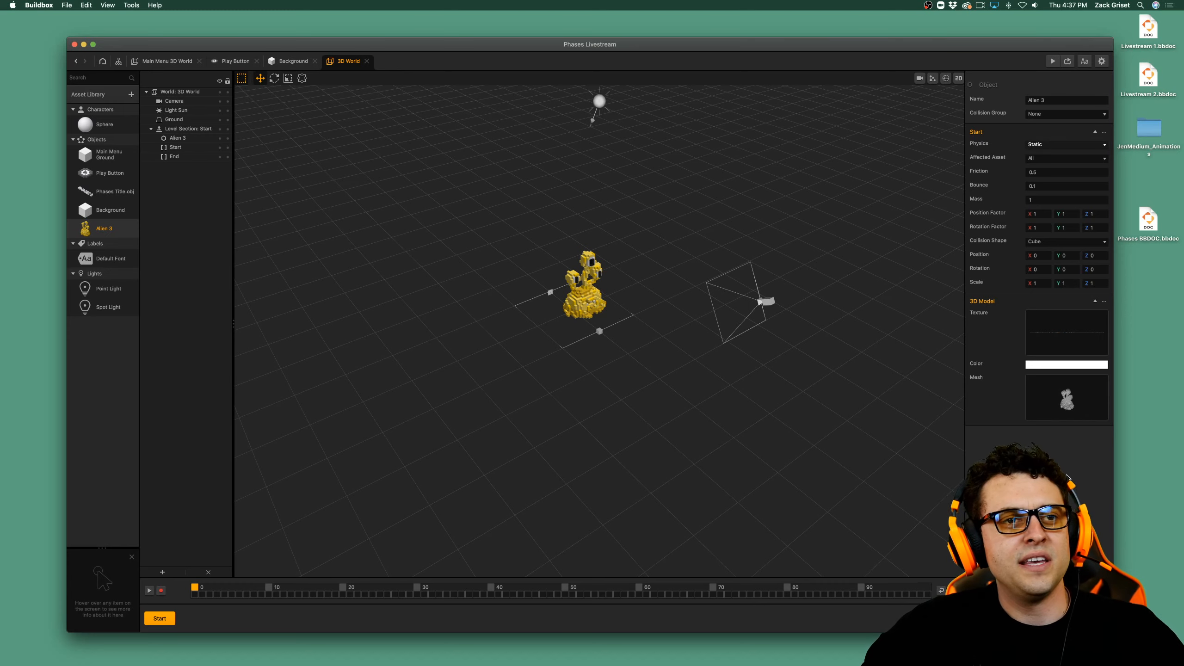
Preview the game from the mind map, test the 3D play button, restart to test it again, and close the preview.
{"action": "left_click", "coordinate": [166, 61]}
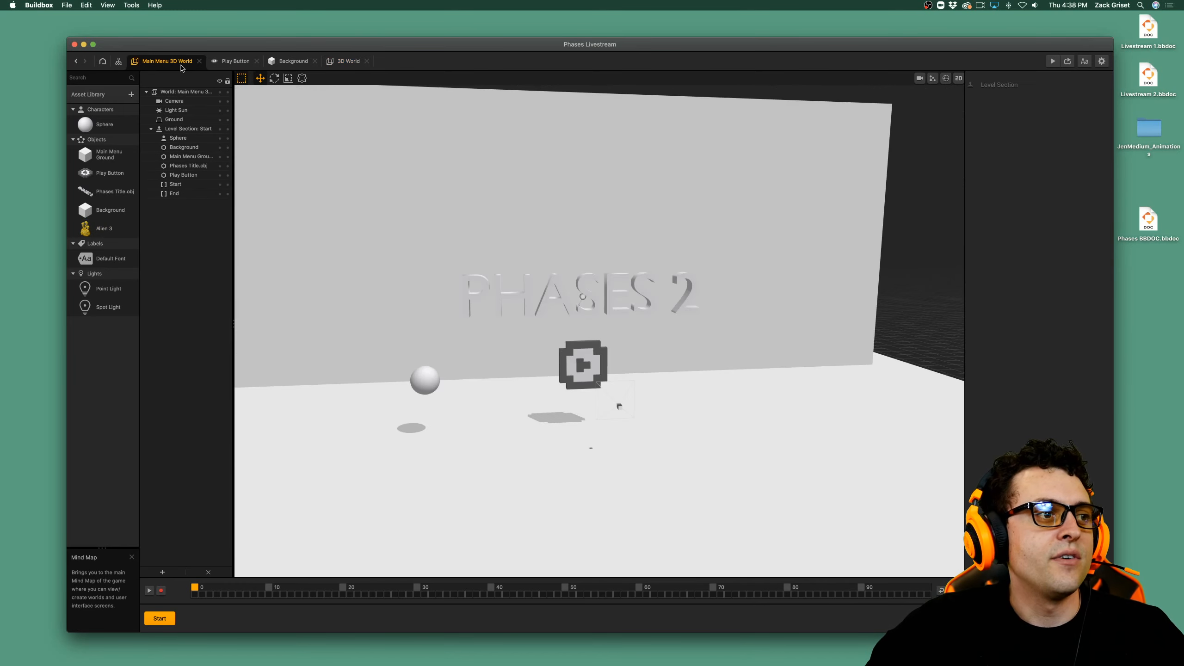
{"action": "left_click", "coordinate": [118, 61]}
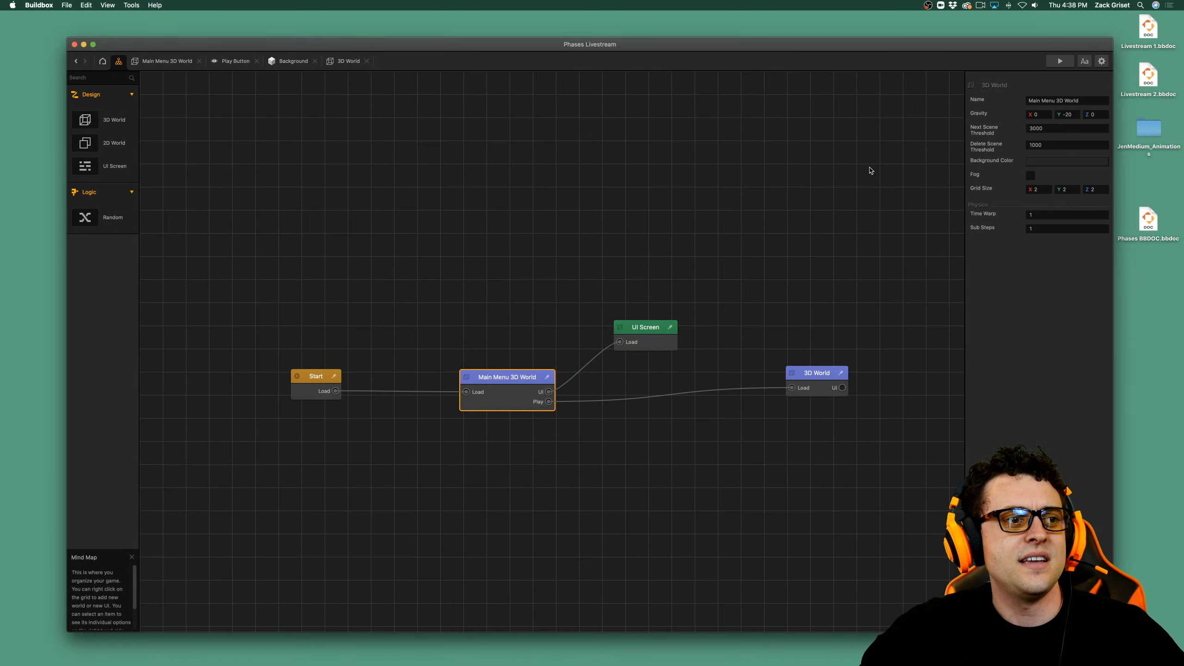
{"action": "left_click", "coordinate": [1060, 61]}
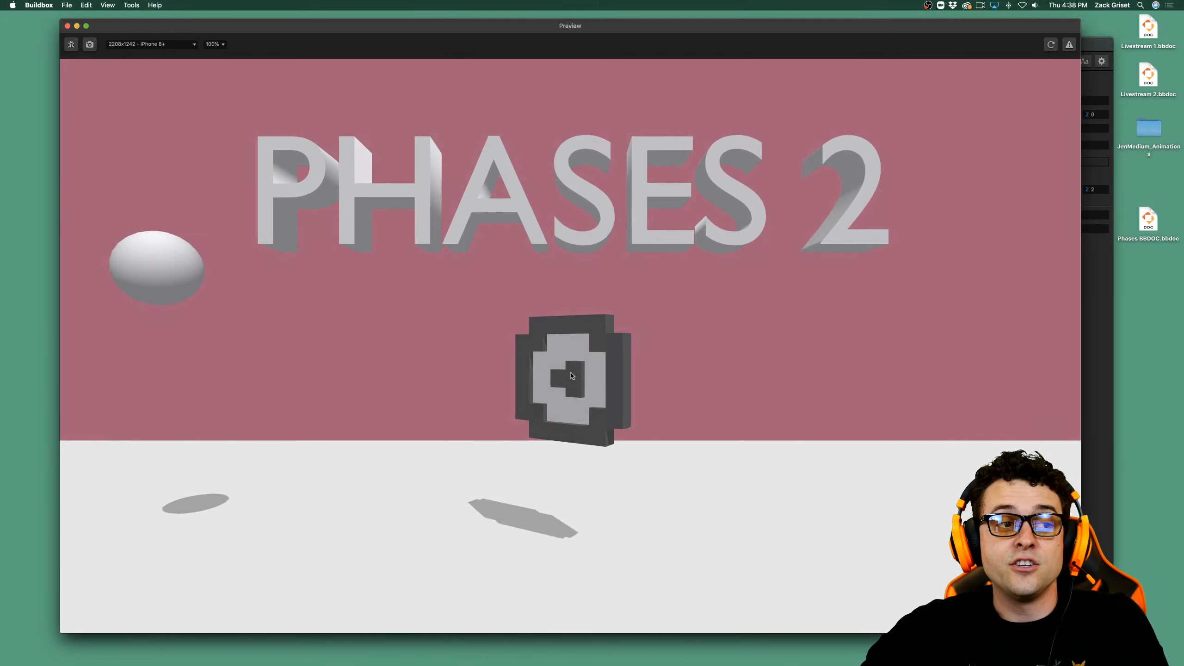
{"action": "left_click", "coordinate": [569, 376]}
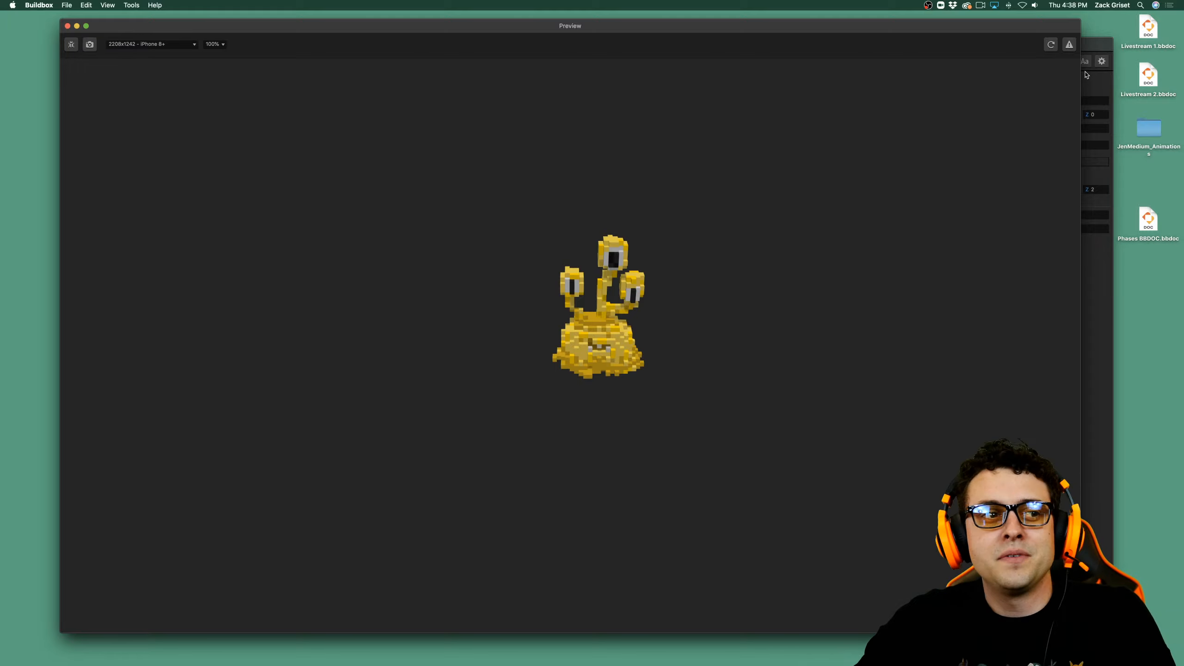
{"action": "left_click", "coordinate": [1051, 45]}
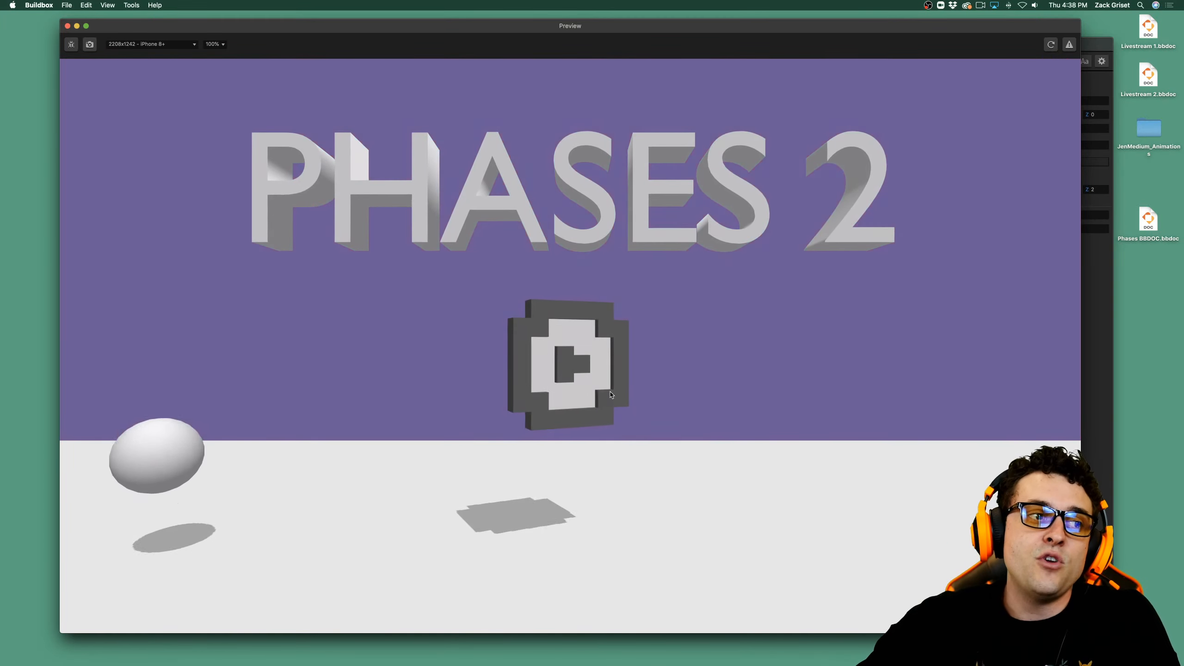
{"action": "left_click", "coordinate": [566, 375]}
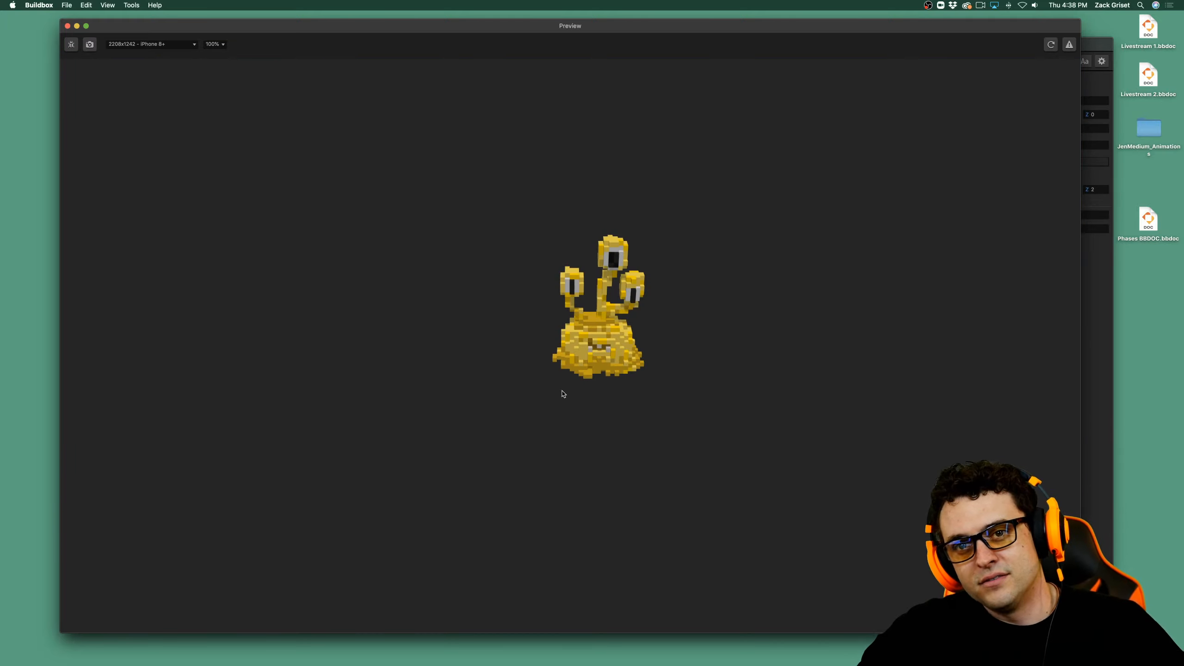
{"action": "left_click", "coordinate": [68, 26]}
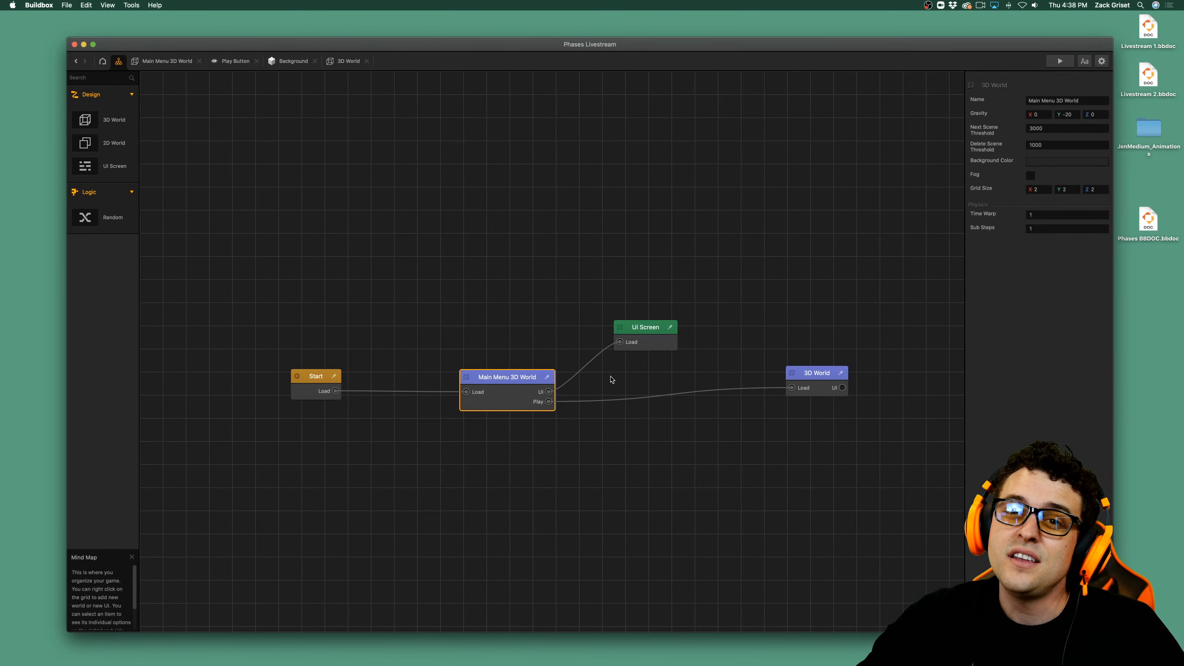
Add a Navigation Button near the center of the UI Screen and rename it as Play Button.
{"action": "double_click", "coordinate": [665, 345]}
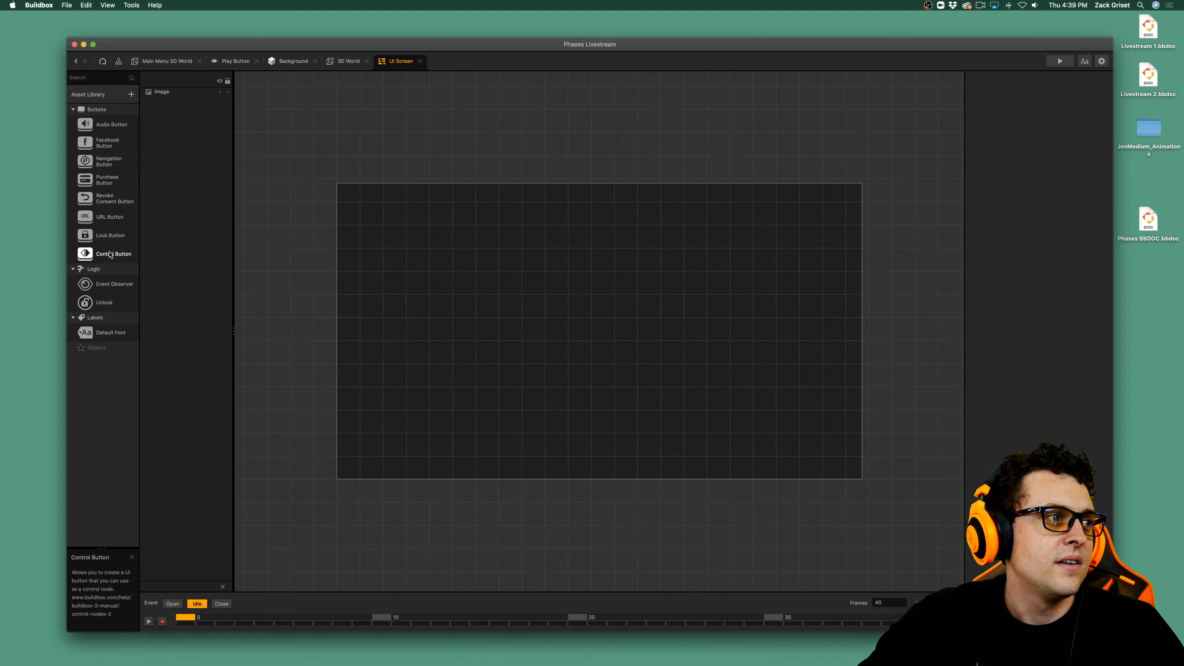
{"action": "left_click_drag", "start_coordinate": [110, 162], "coordinate": [612, 348]}
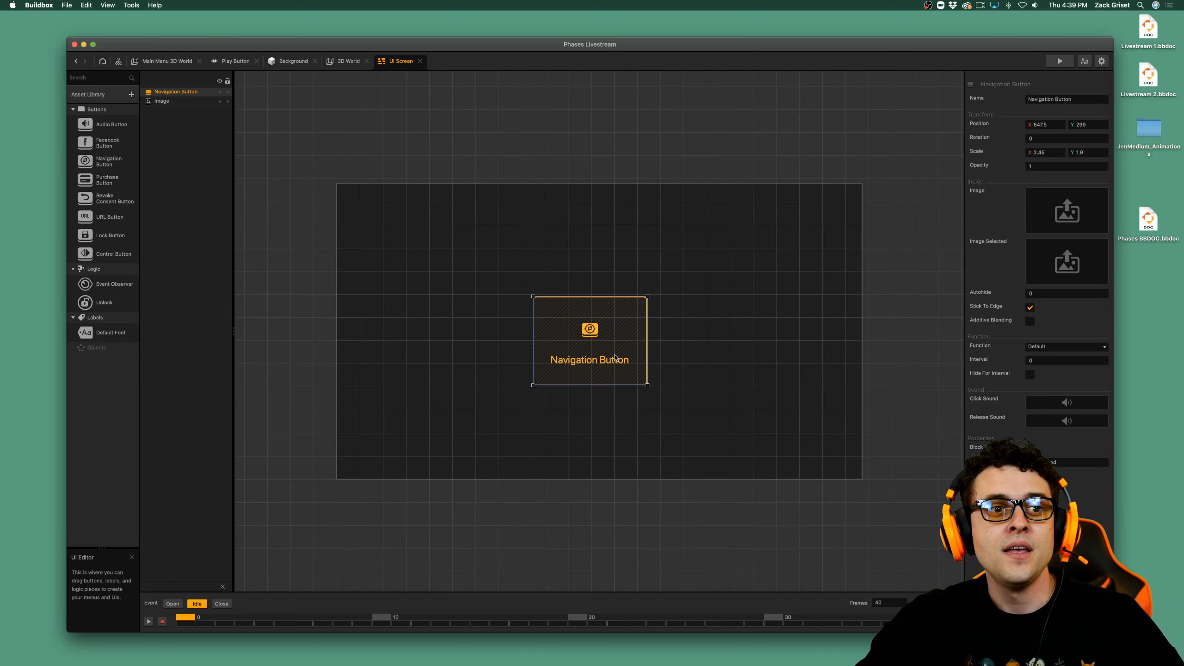
{"action": "double_click", "coordinate": [1052, 99]}
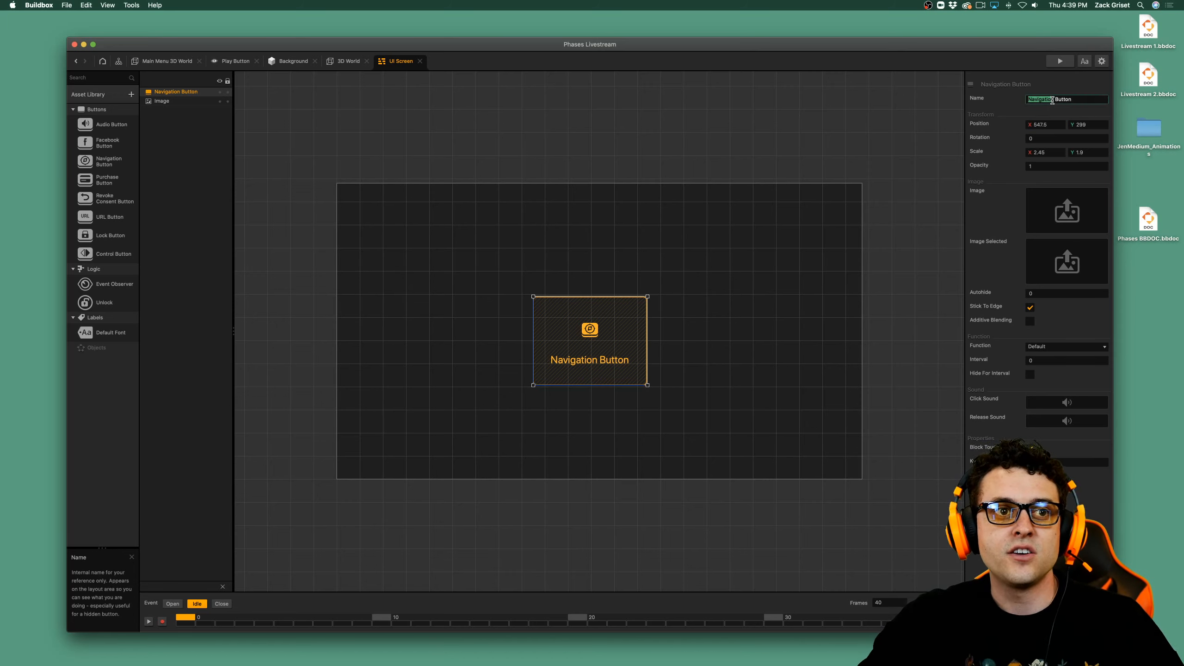
{"action": "type", "text": "Play"}
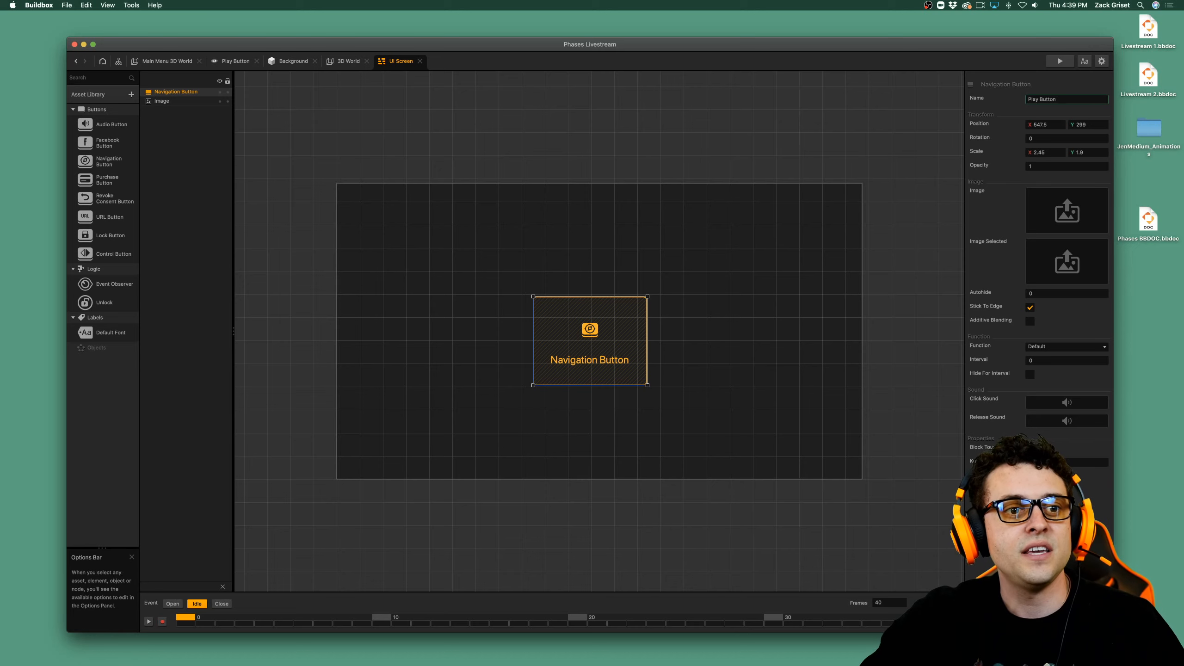
{"action": "key", "text": "Return"}
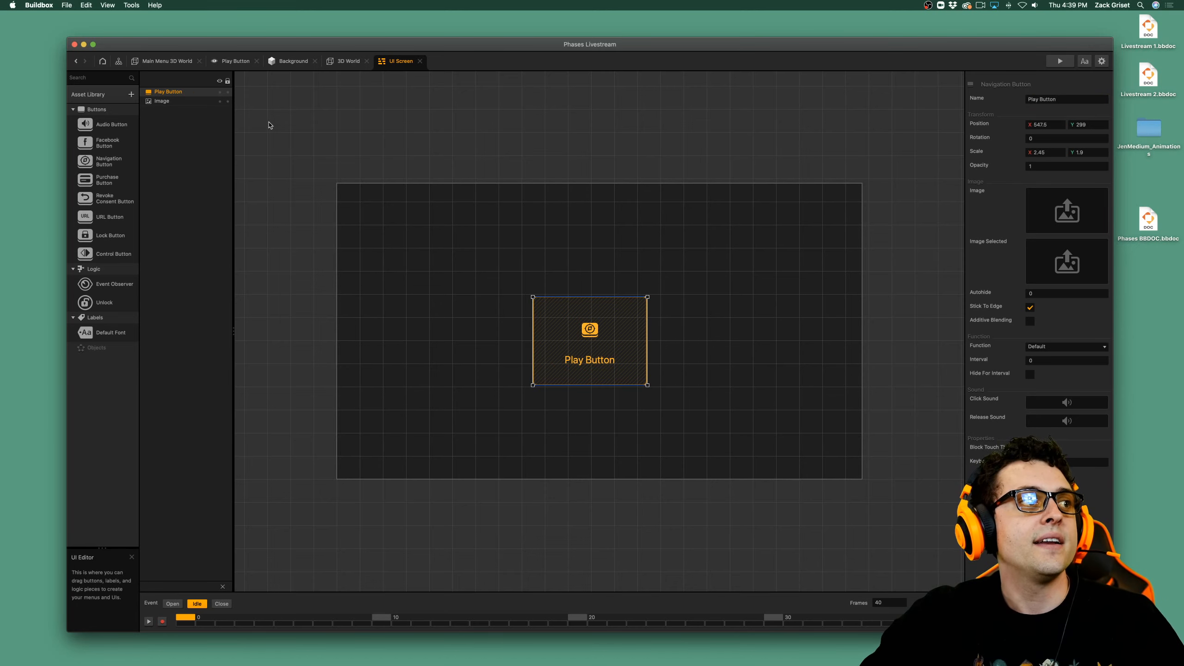
In the mind map, delete the Main Menu's Play link and connect the UI Screen's Play Button output to the 3D World's Load input.
{"action": "left_click", "coordinate": [170, 62]}
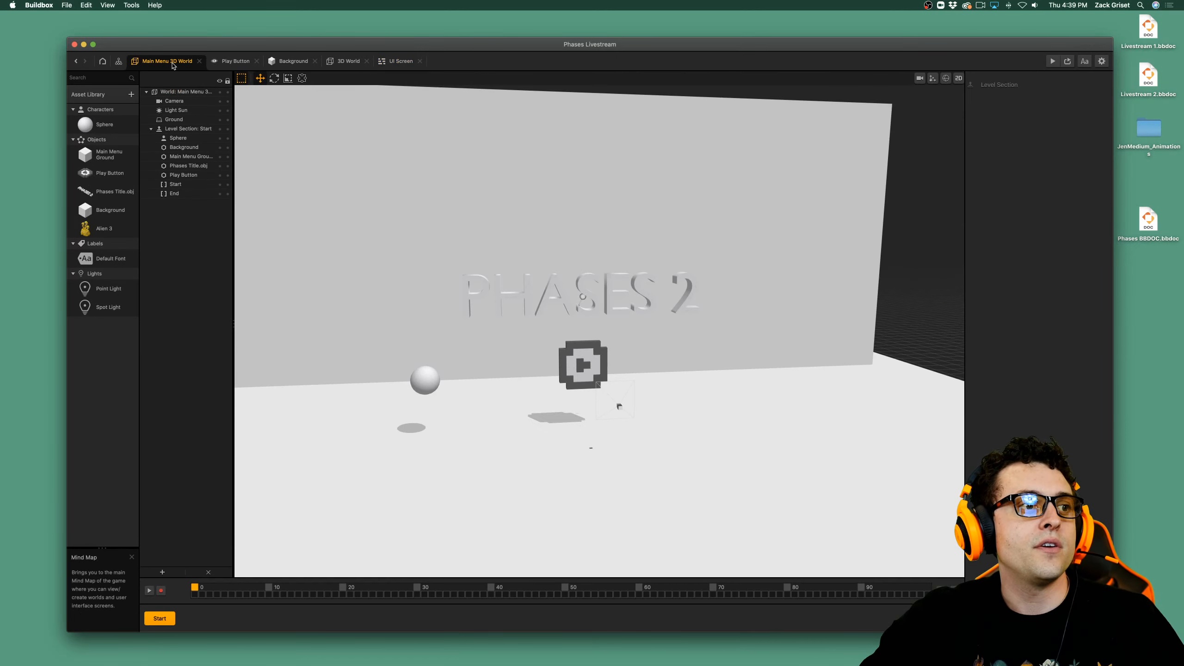
{"action": "left_click", "coordinate": [118, 61]}
{"action": "left_click", "coordinate": [680, 345]}
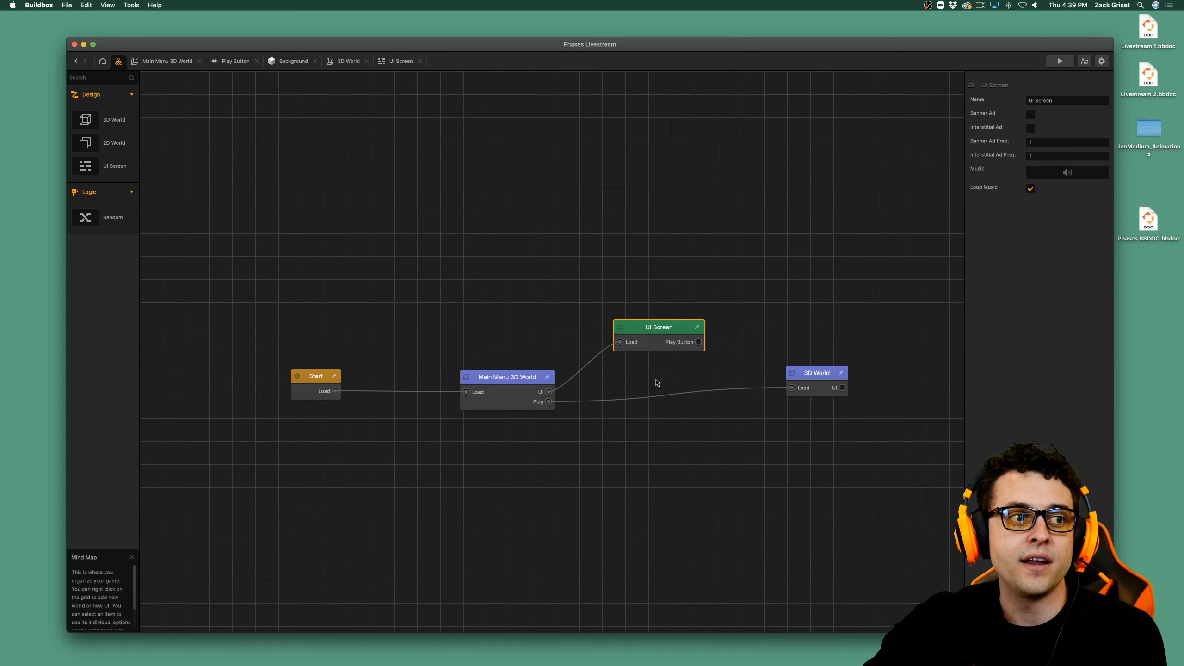
{"action": "left_click", "coordinate": [650, 400]}
{"action": "key", "text": "Delete"}
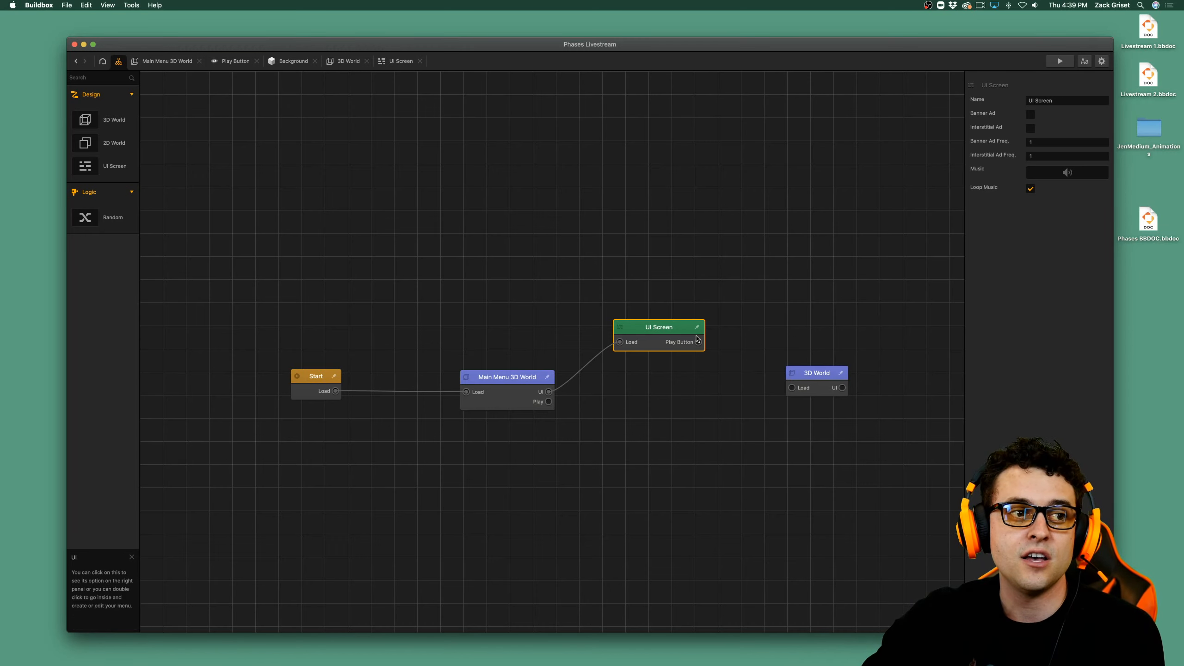
{"action": "left_click_drag", "start_coordinate": [698, 341], "coordinate": [792, 388]}
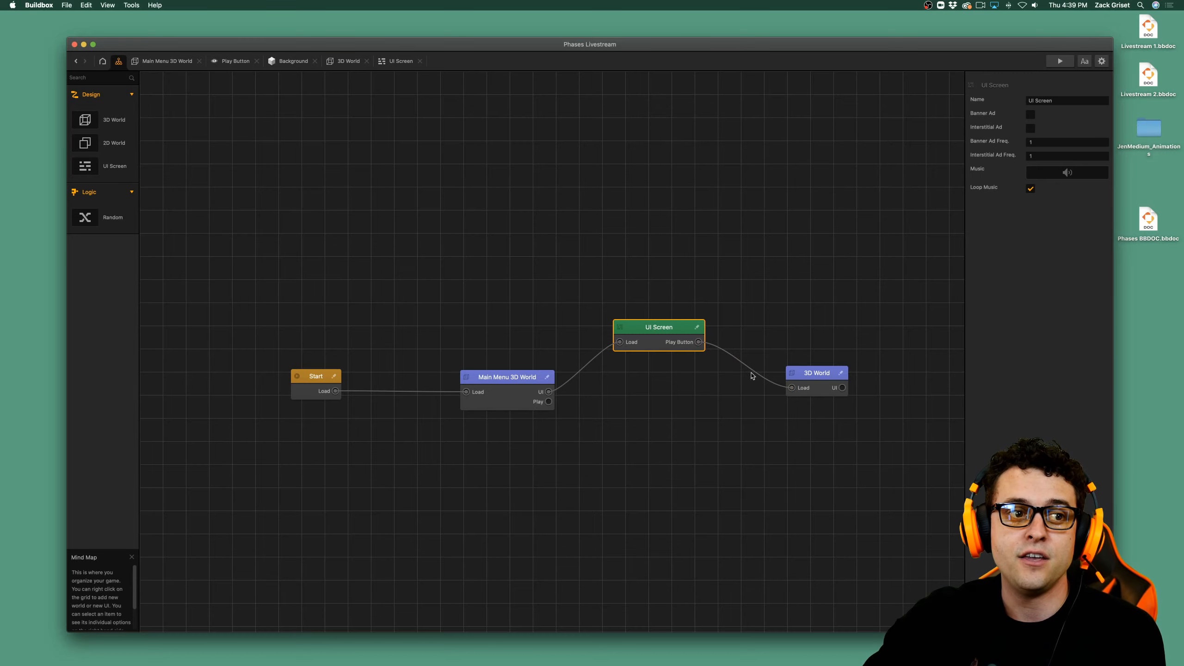
Enlarge the UI Screen's Play Button to a scale of about 3.04 by 2.25.
{"action": "double_click", "coordinate": [654, 336]}
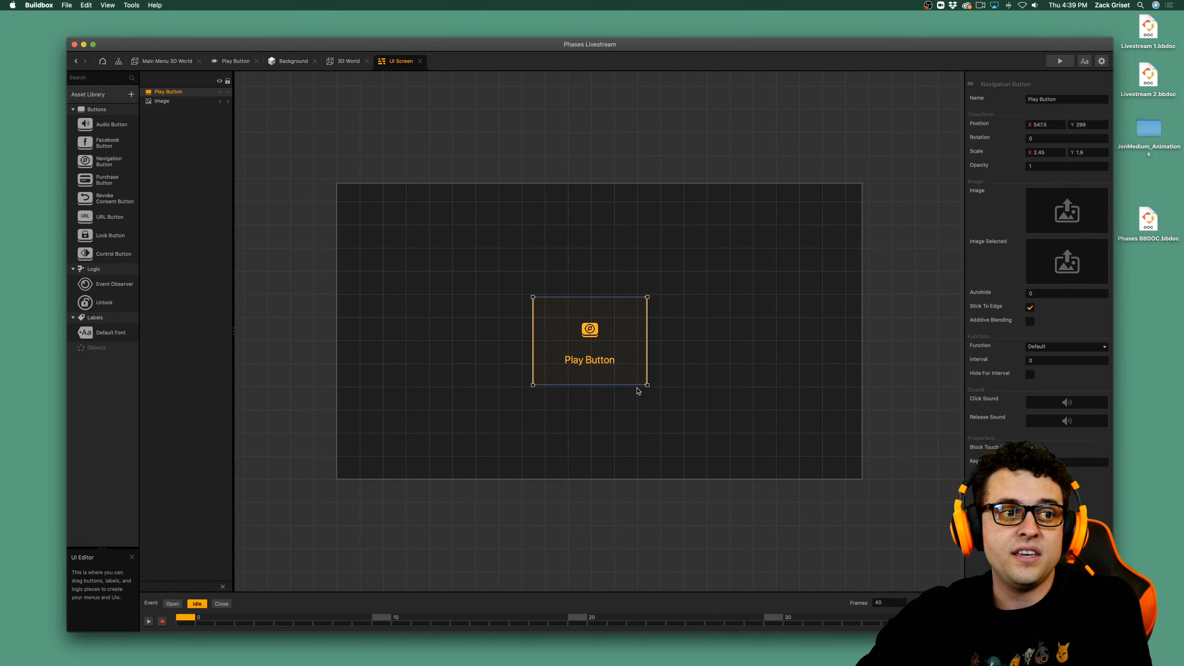
{"action": "left_click_drag", "start_coordinate": [647, 385], "coordinate": [672, 402]}
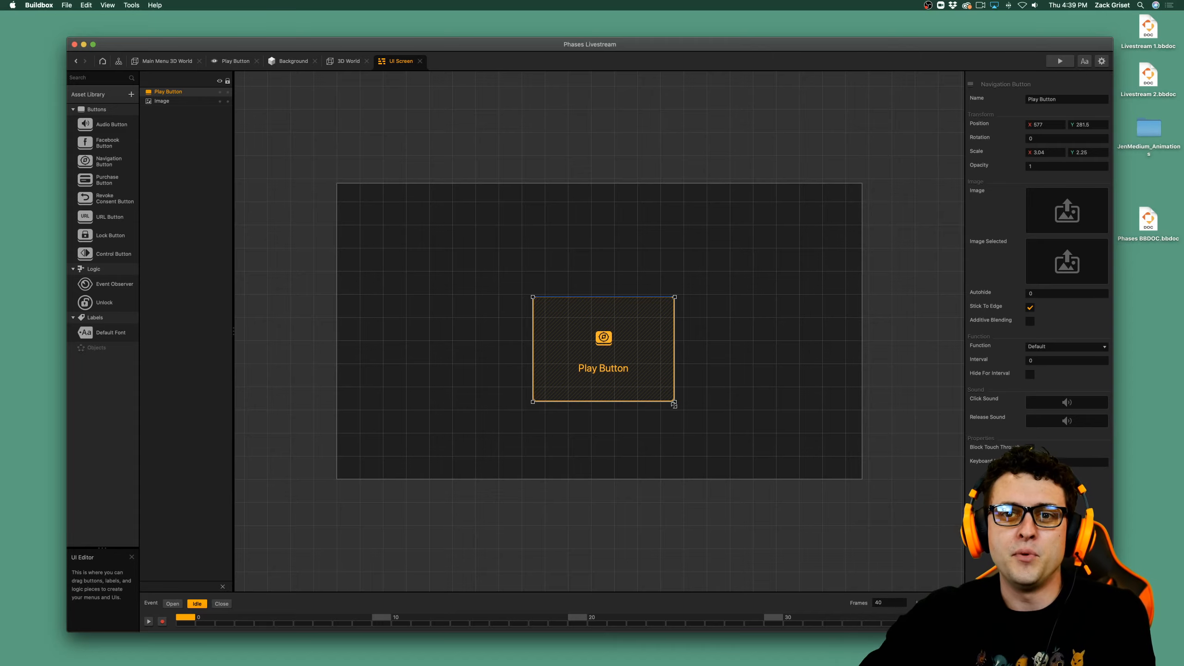
Preview the game, test the invisible UI button over the 3D play button, and close the preview.
{"action": "left_click", "coordinate": [1059, 61]}
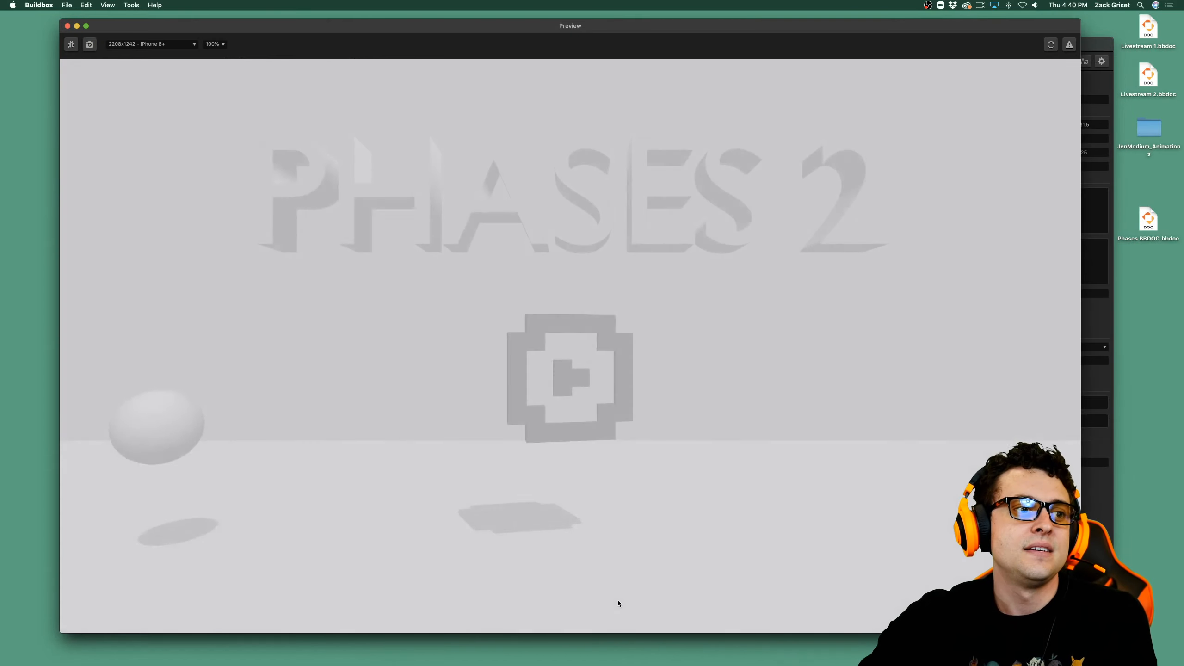
{"action": "left_click", "coordinate": [570, 370]}
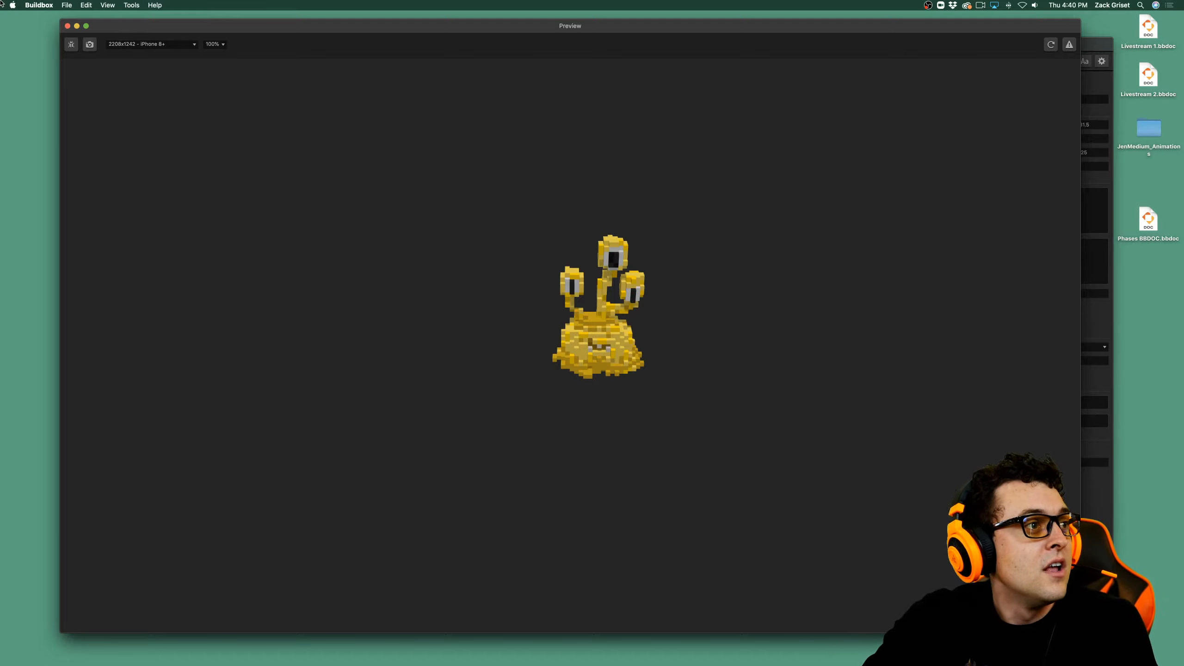
{"action": "left_click", "coordinate": [67, 25]}
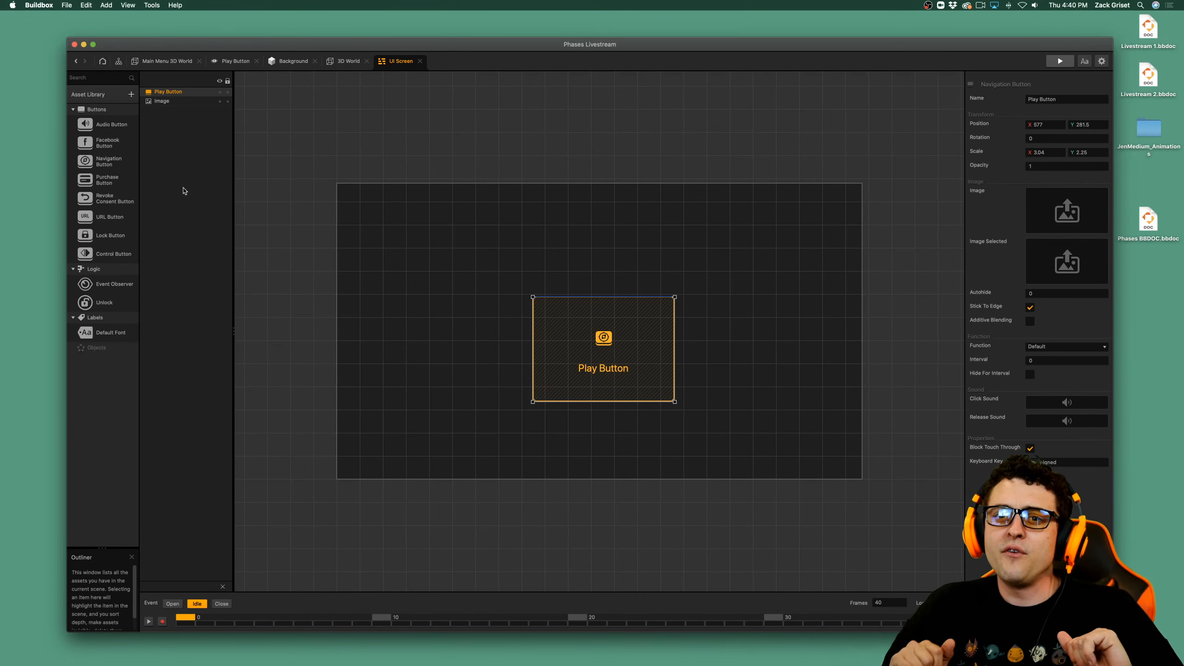
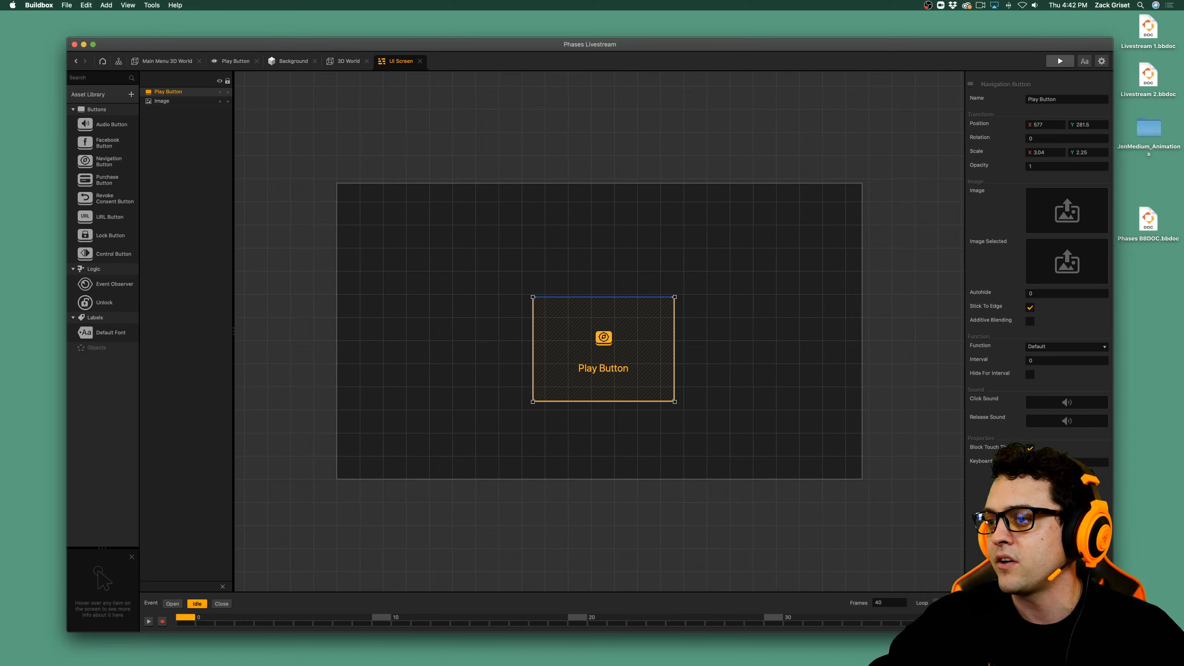
{"action": "key", "text": "super+Tab"}
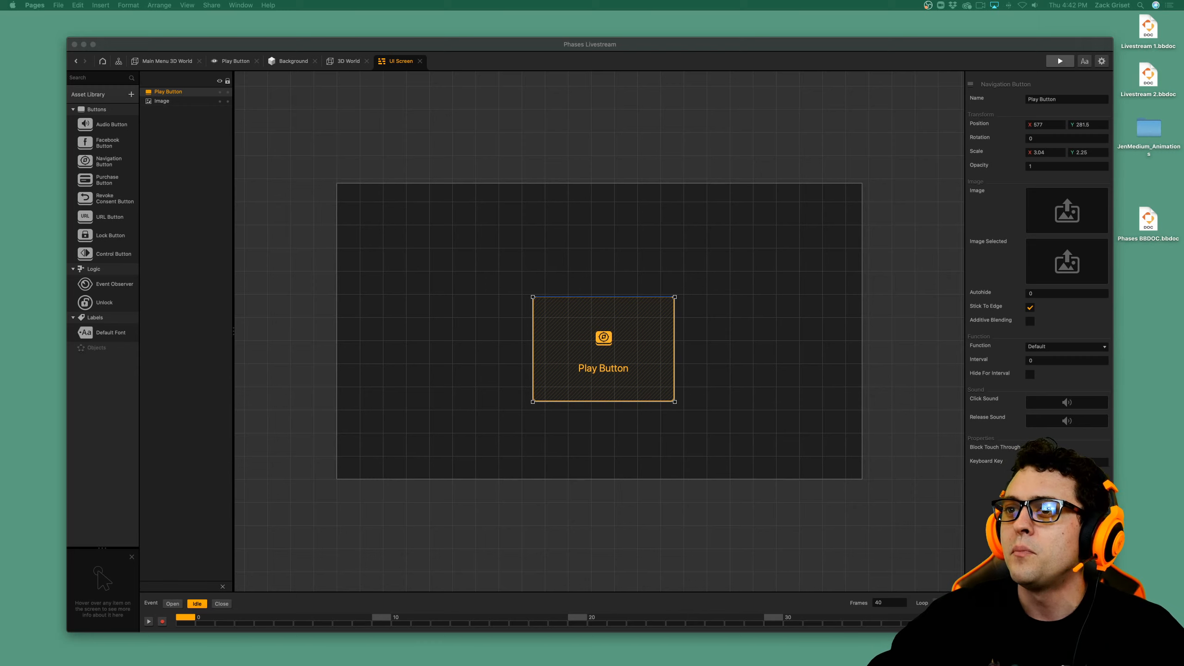
{"action": "left_click", "coordinate": [568, 252]}
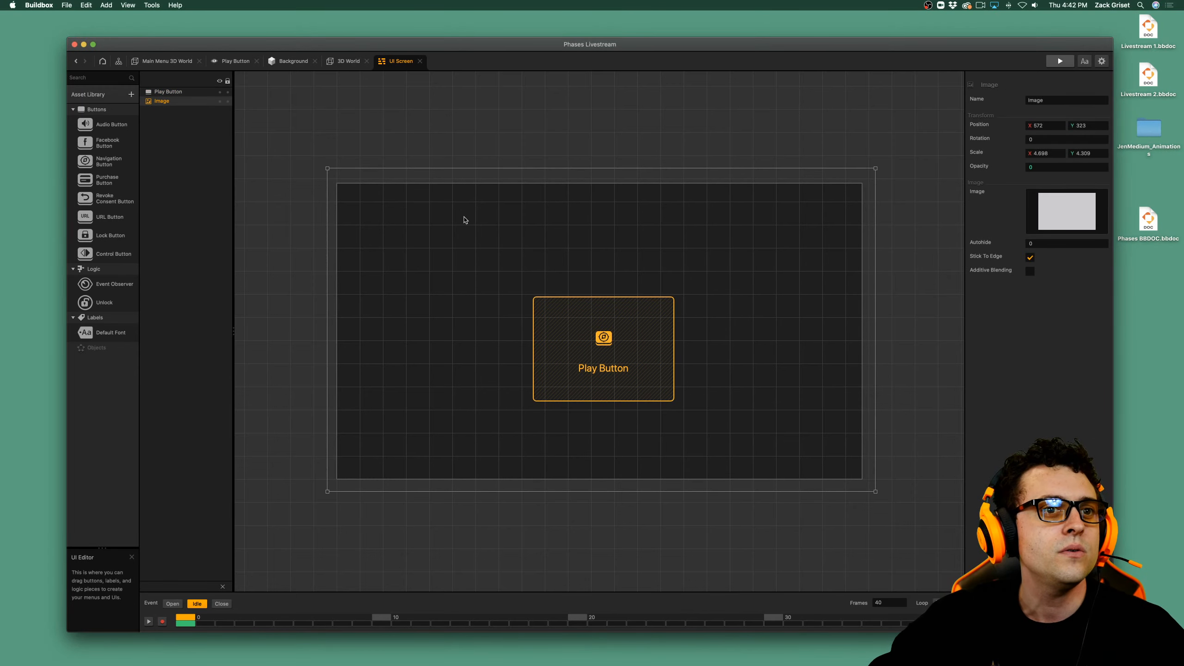
In the Main Menu 3D World, open the color picker for the Sphere character's 3D model.
{"action": "left_click", "coordinate": [174, 61]}
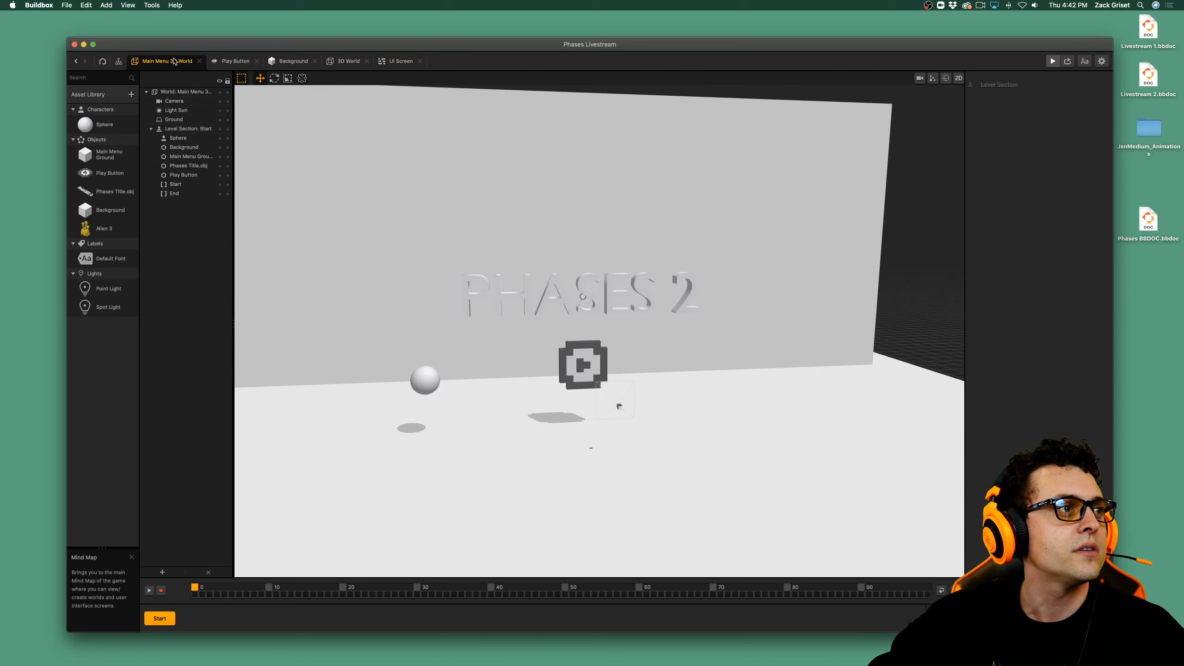
{"action": "left_click", "coordinate": [422, 382]}
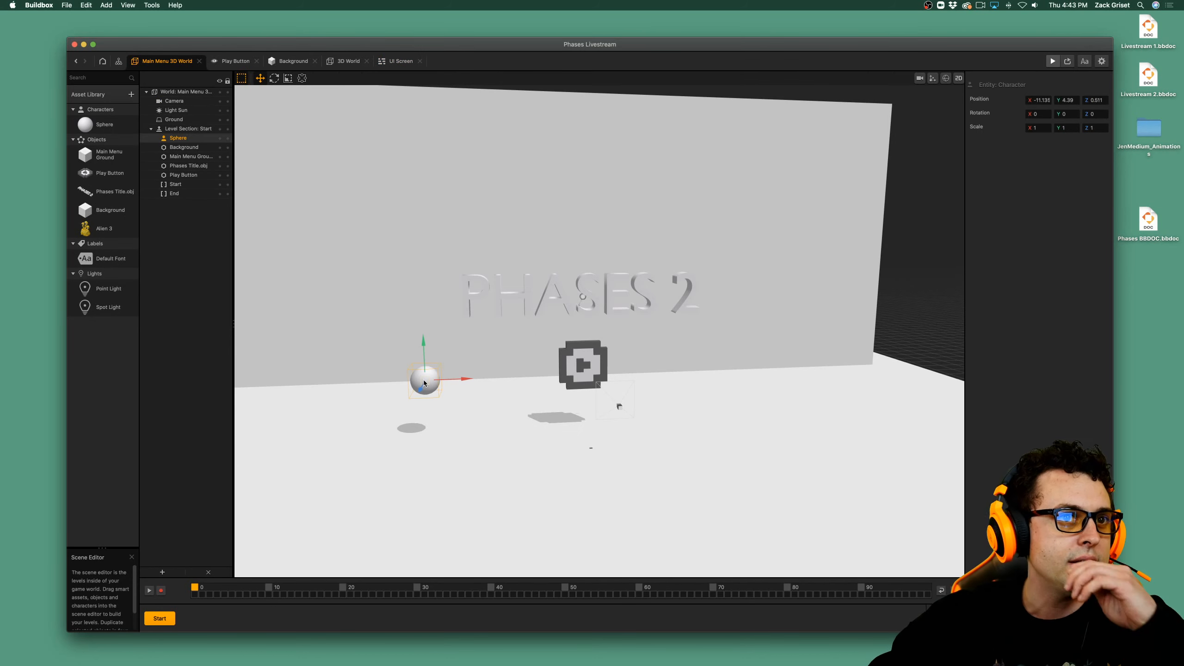
{"action": "left_click", "coordinate": [105, 124]}
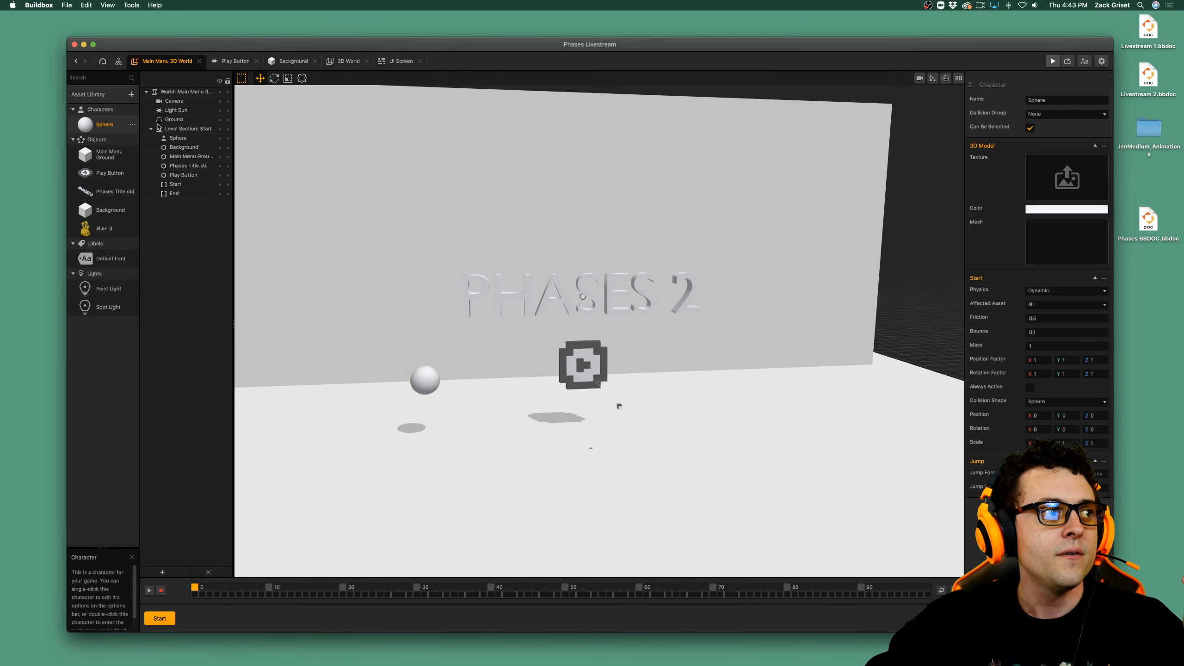
{"action": "left_click", "coordinate": [1067, 209]}
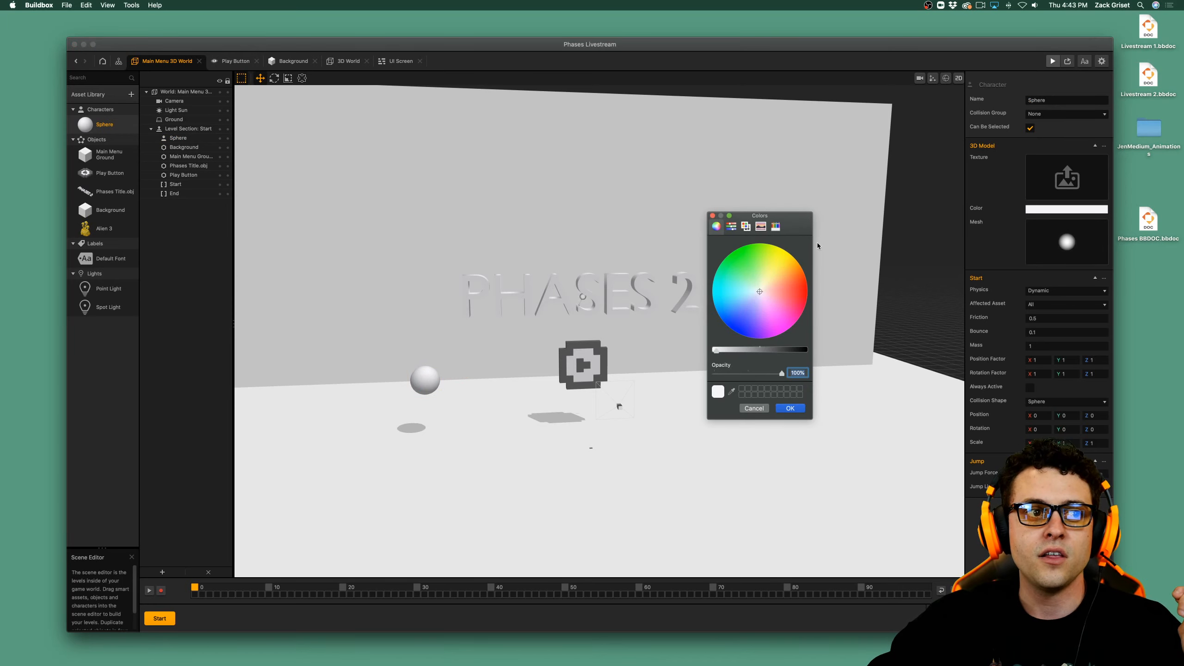
Examine the color picker's pencils, spectrum, RGB sliders and Web Safe Colors palette, and close the picker.
{"action": "left_click", "coordinate": [776, 227]}
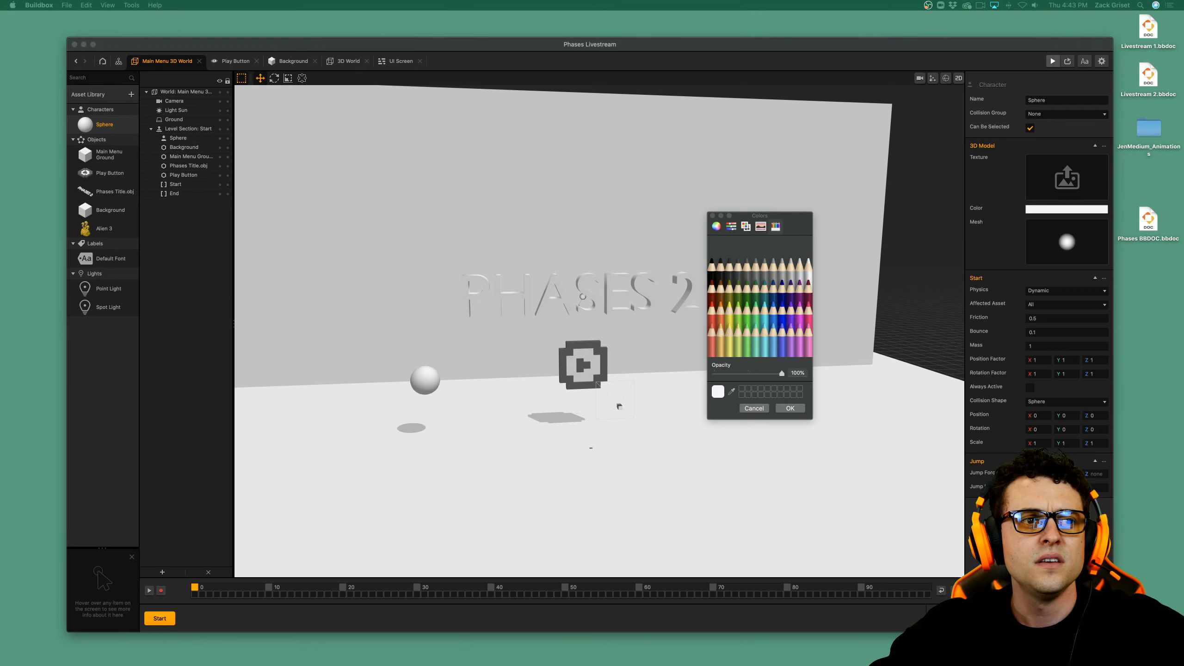
{"action": "left_click", "coordinate": [760, 227]}
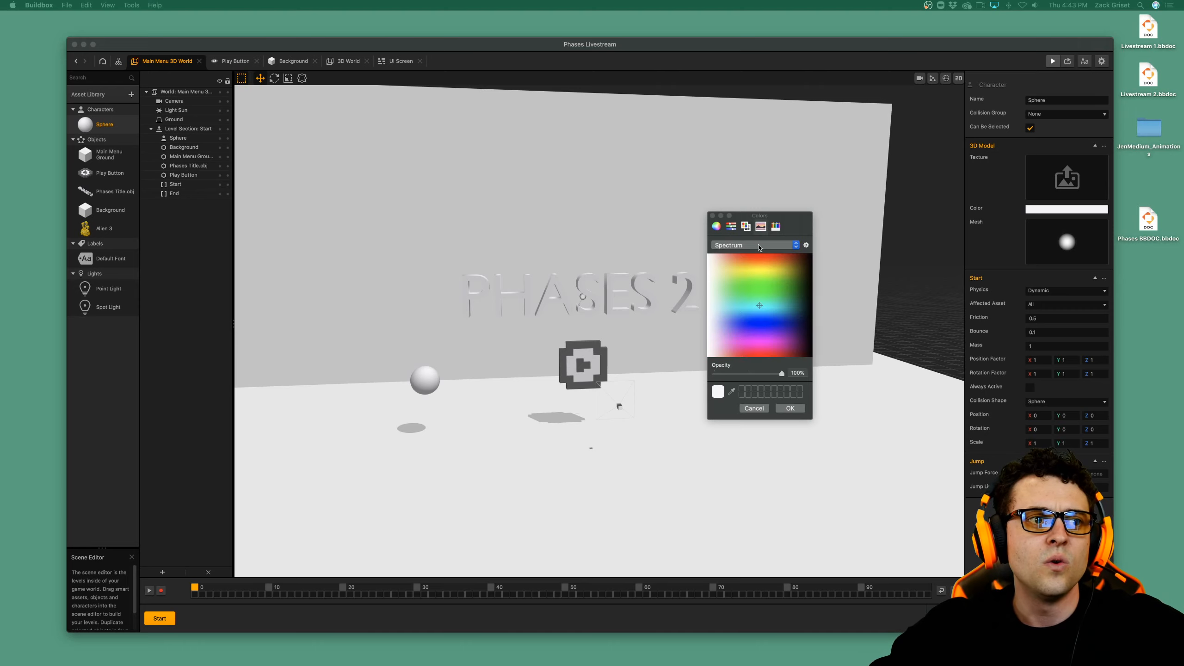
{"action": "left_click", "coordinate": [728, 246]}
{"action": "left_click", "coordinate": [728, 245]}
{"action": "left_click", "coordinate": [731, 227]}
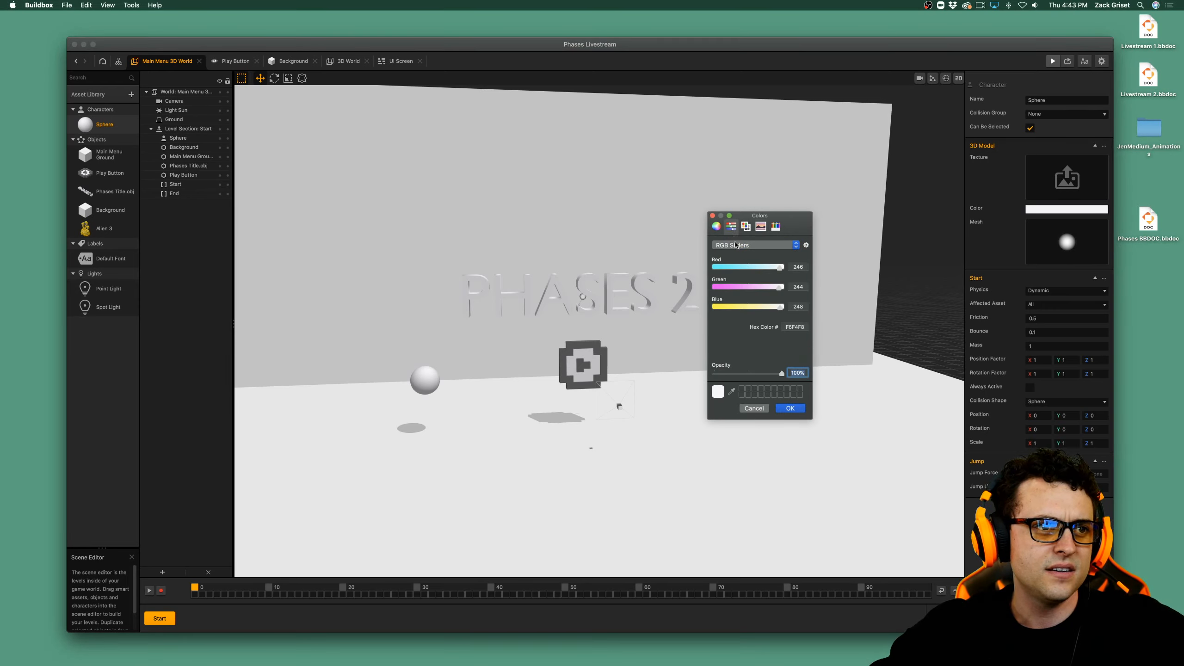
{"action": "left_click", "coordinate": [746, 246]}
{"action": "left_click", "coordinate": [746, 245]}
{"action": "left_click", "coordinate": [746, 227]}
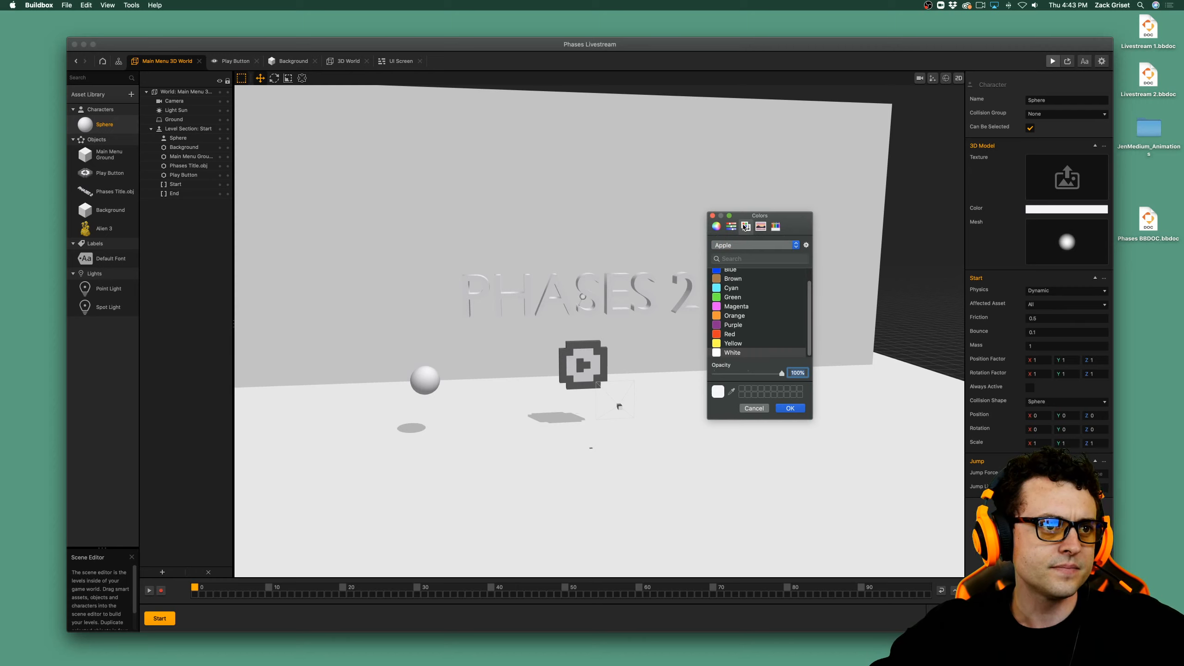
{"action": "left_click", "coordinate": [728, 245]}
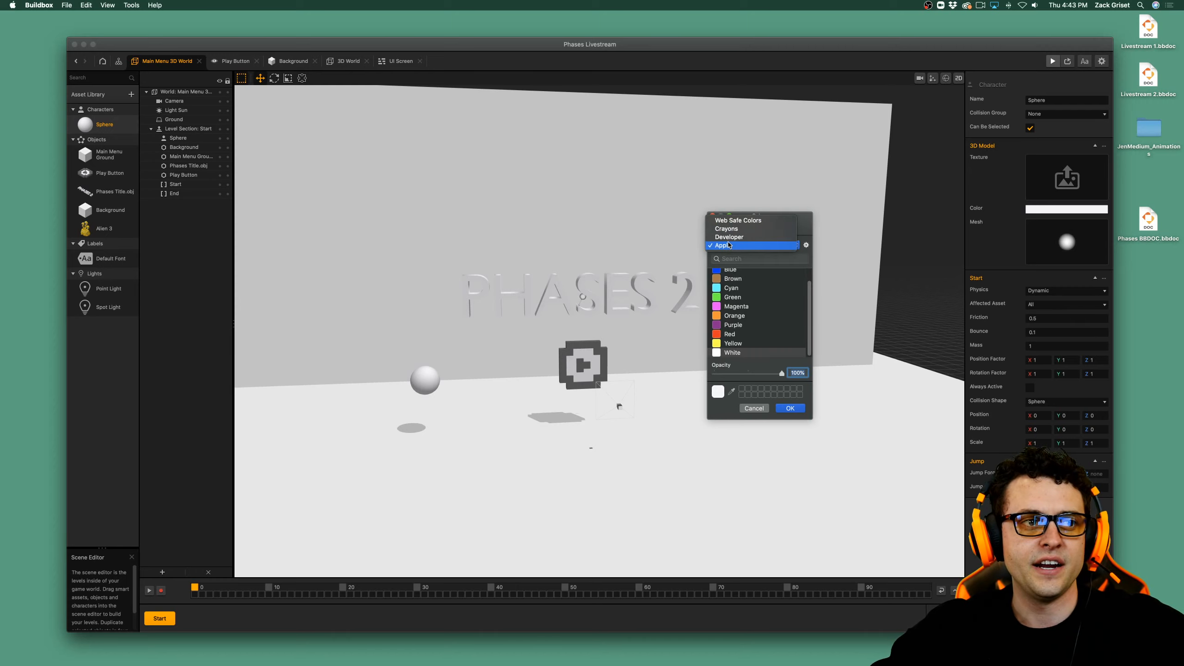
{"action": "left_click", "coordinate": [738, 220]}
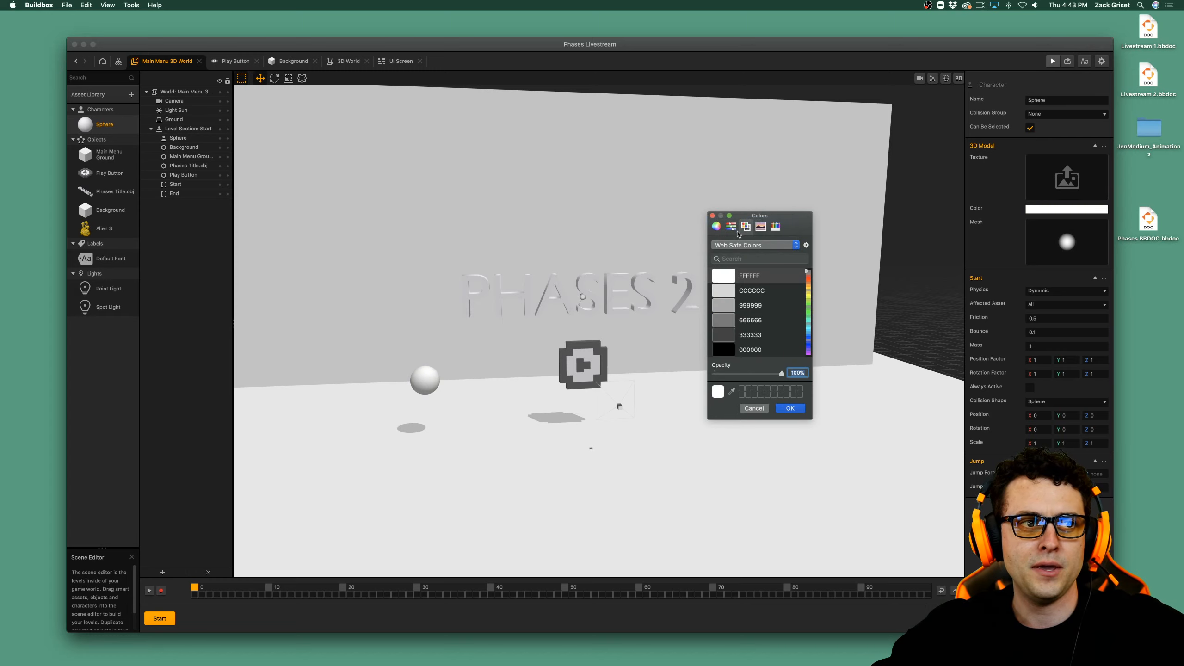
{"action": "left_click", "coordinate": [713, 215]}
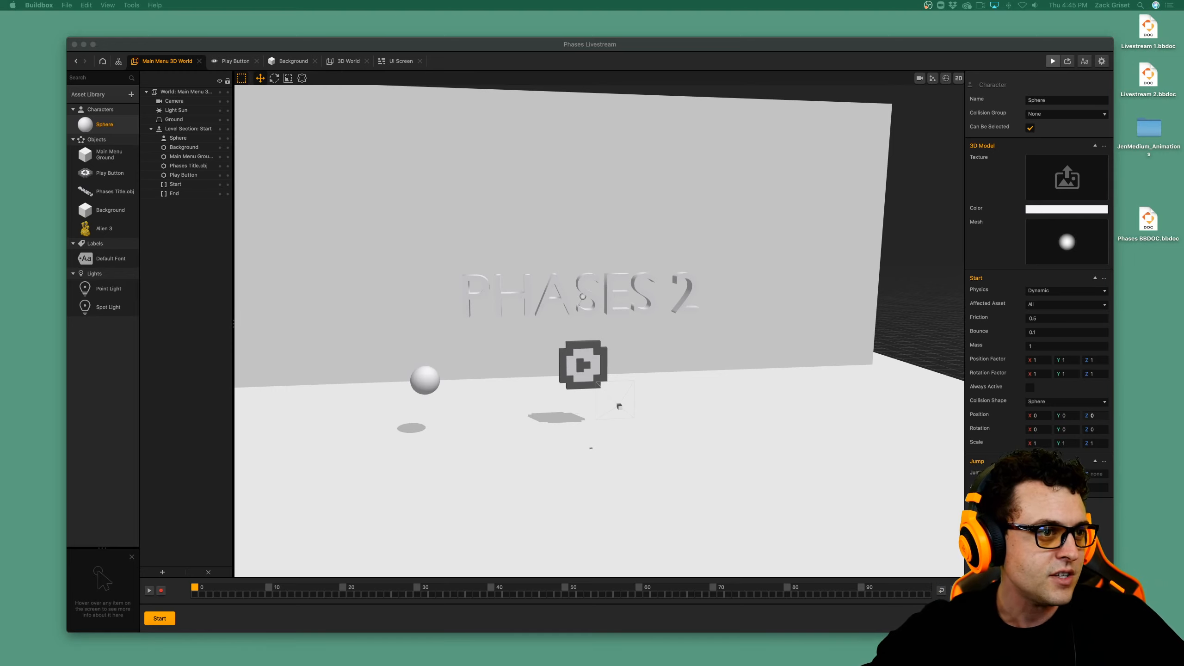
In the Phases Title.obj node map, disconnect the Wave node from the Start node's Created output.
{"action": "left_click", "coordinate": [514, 422]}
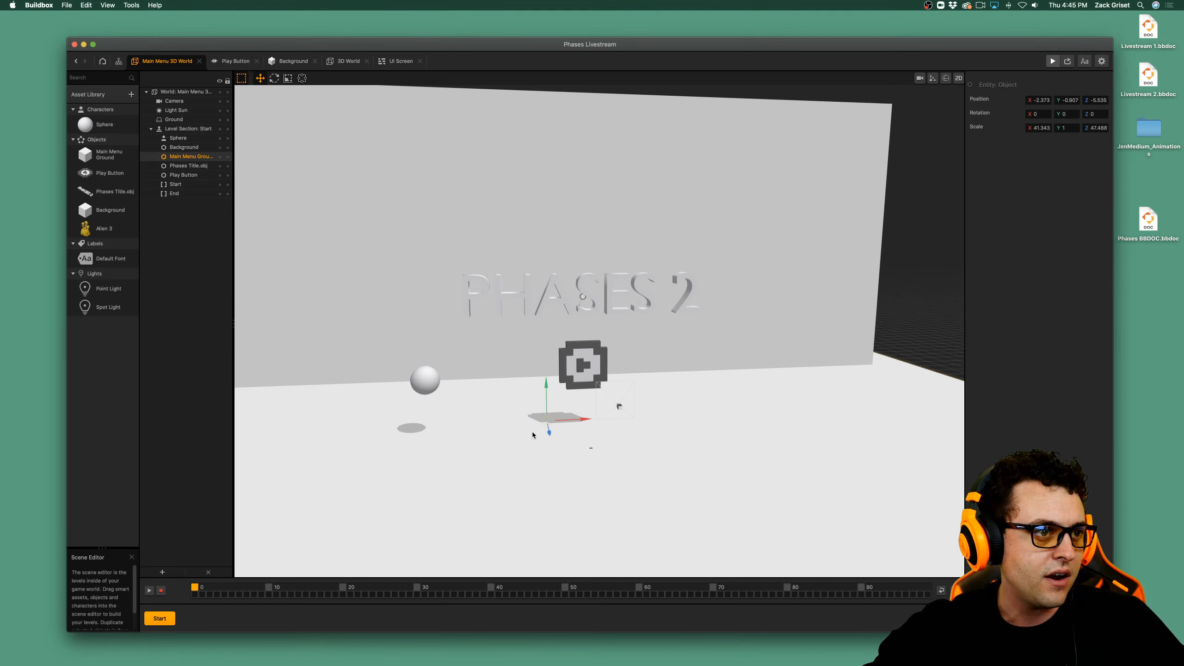
{"action": "left_click", "coordinate": [584, 305]}
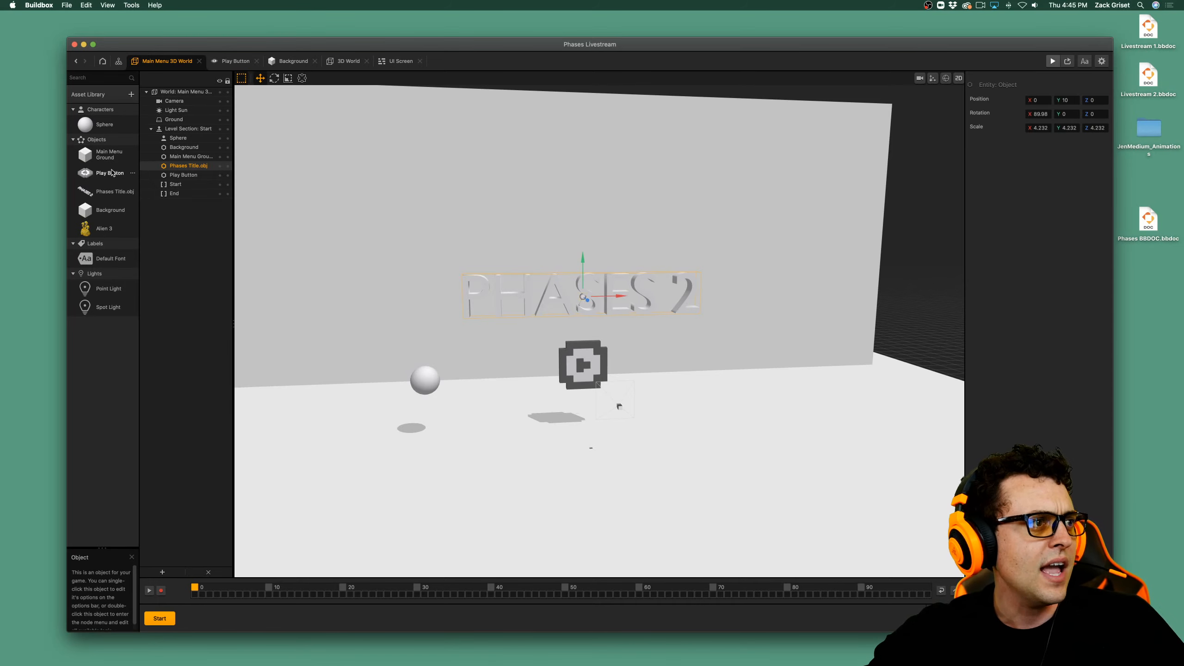
{"action": "left_click", "coordinate": [111, 193]}
{"action": "double_click", "coordinate": [111, 194]}
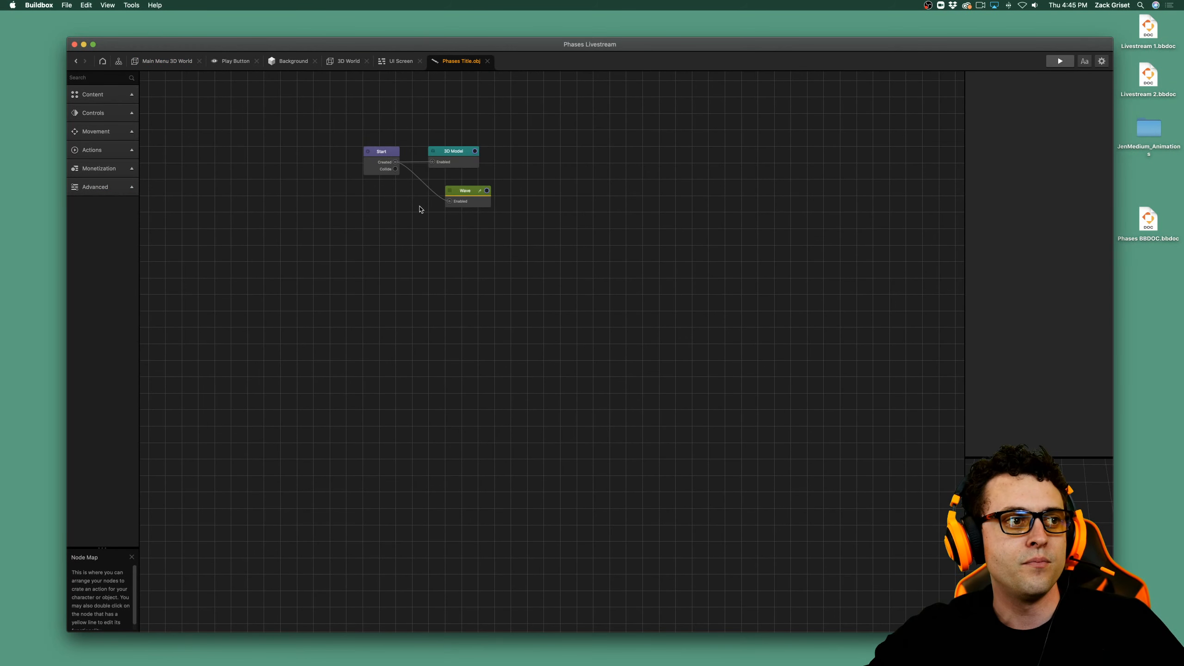
{"action": "left_click_drag", "start_coordinate": [449, 201], "coordinate": [433, 254]}
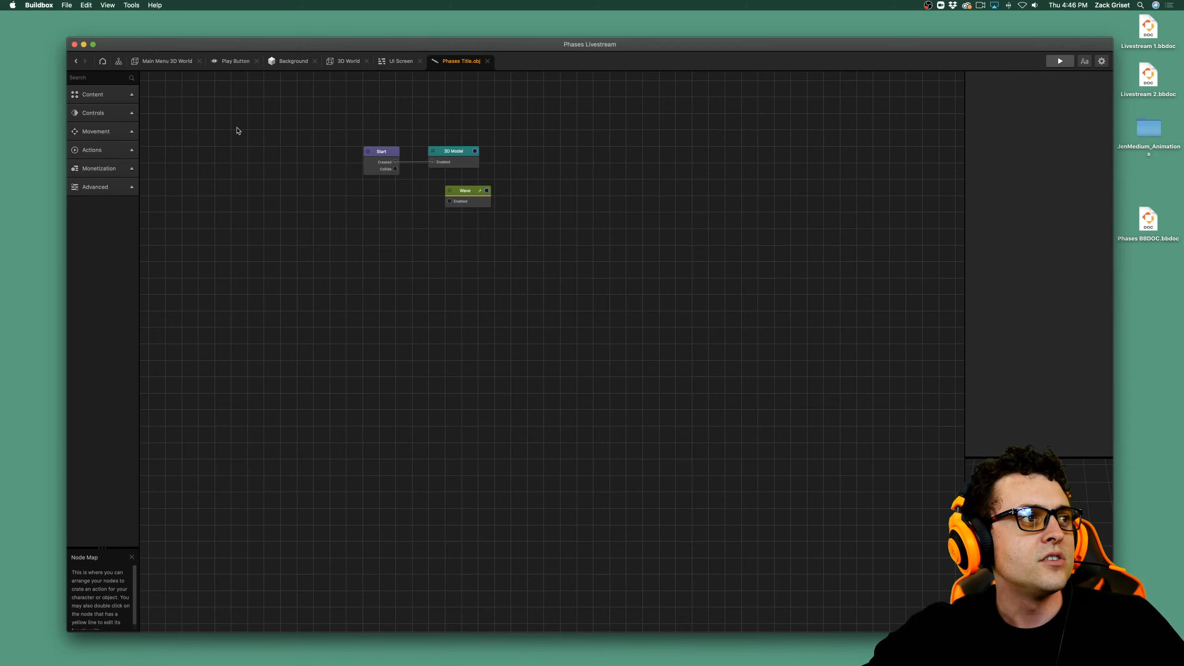
In the Main Menu 3D World, turn on animation recording and key the Phases title at about X 0.4 on frame 0.
{"action": "left_click", "coordinate": [162, 62]}
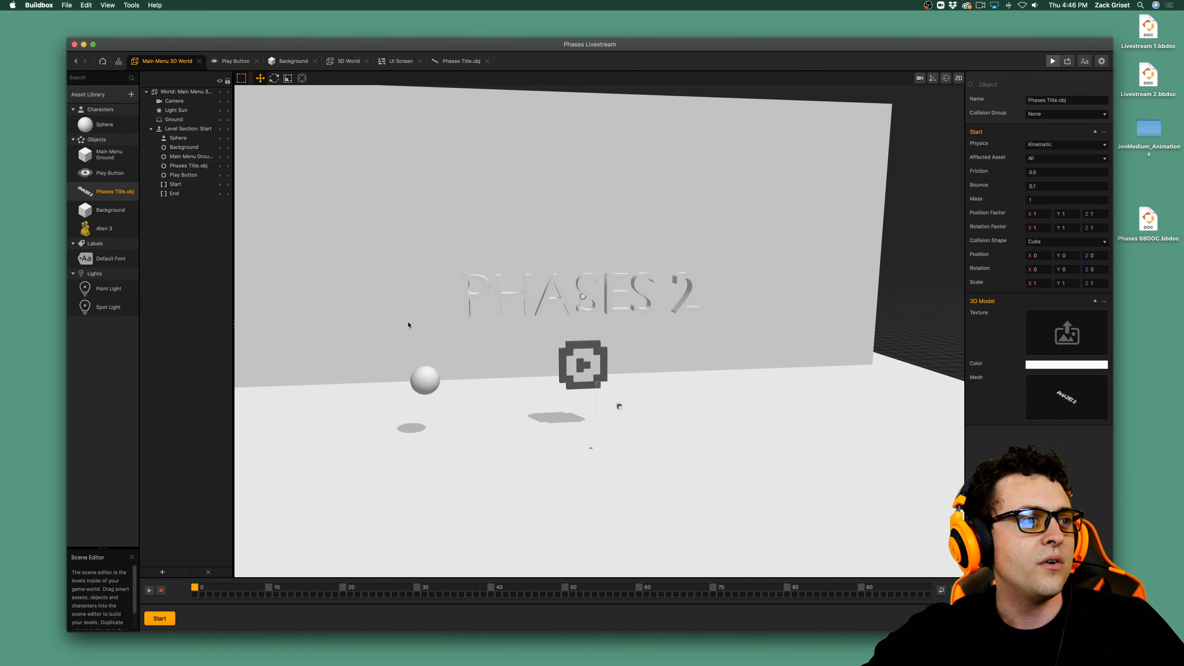
{"action": "left_click", "coordinate": [528, 292]}
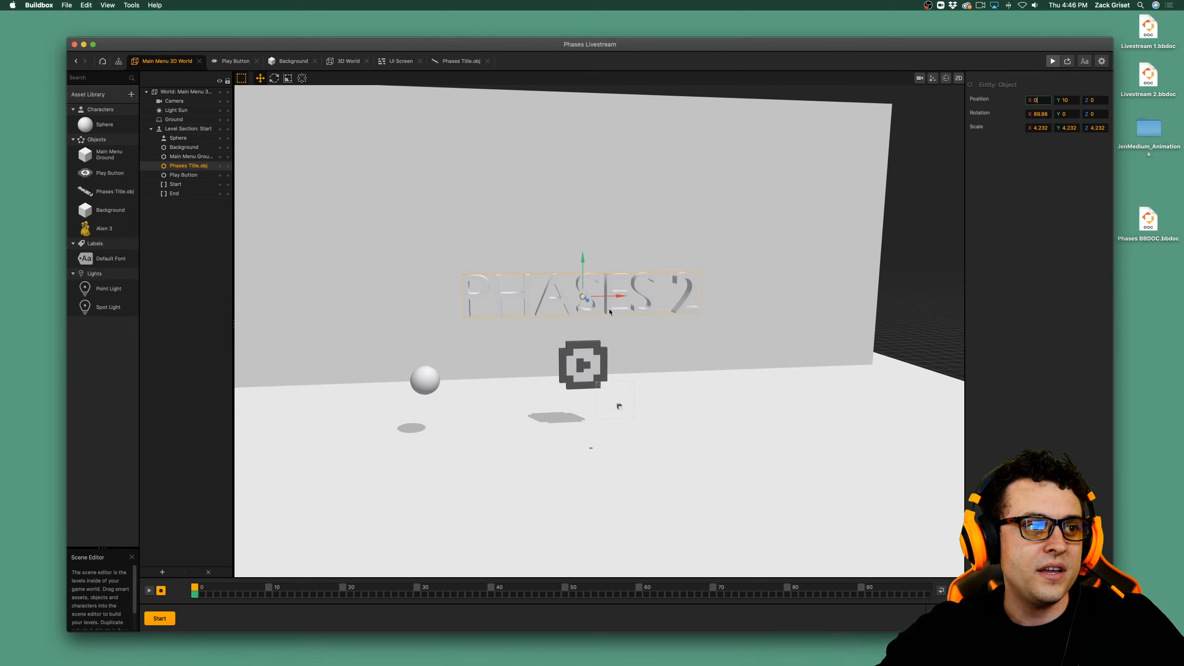
{"action": "left_click_drag", "start_coordinate": [604, 314], "coordinate": [660, 323]}
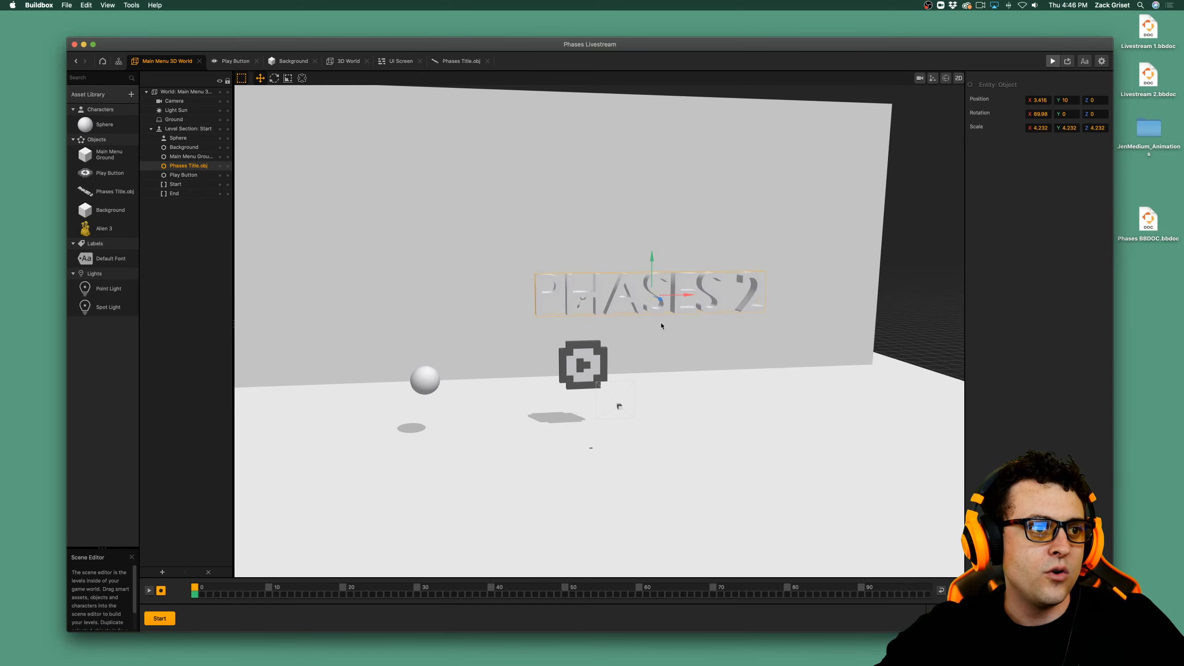
{"action": "left_click", "coordinate": [659, 323]}
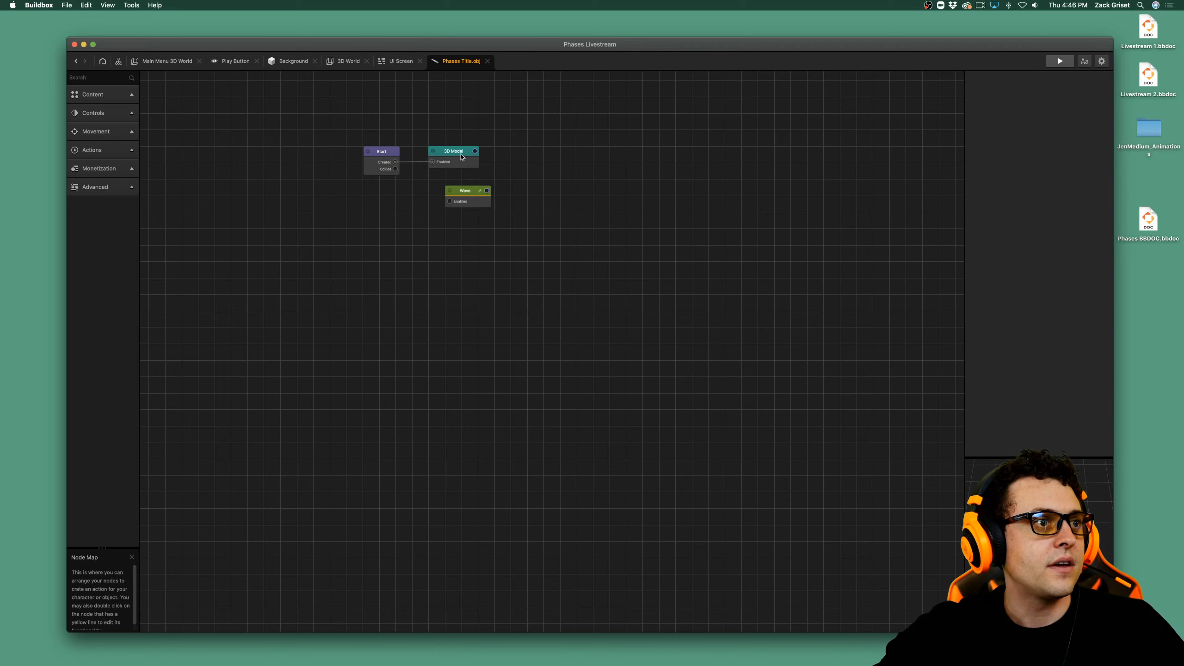
{"action": "left_click", "coordinate": [161, 61]}
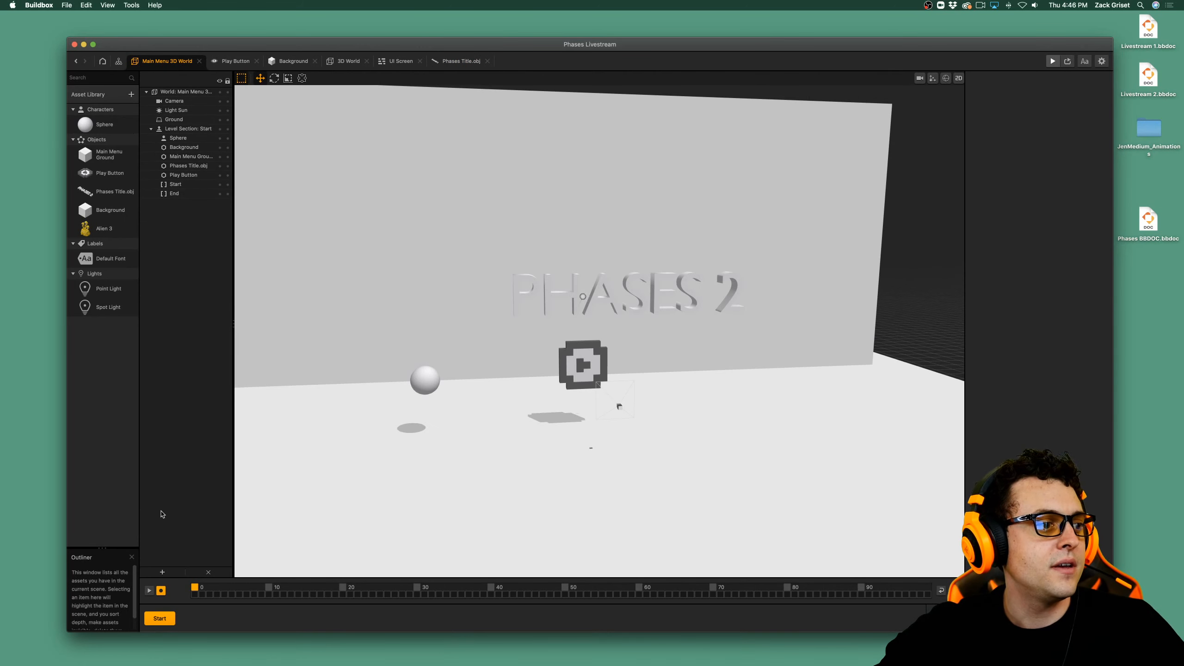
{"action": "left_click", "coordinate": [634, 300]}
{"action": "left_click", "coordinate": [634, 300]}
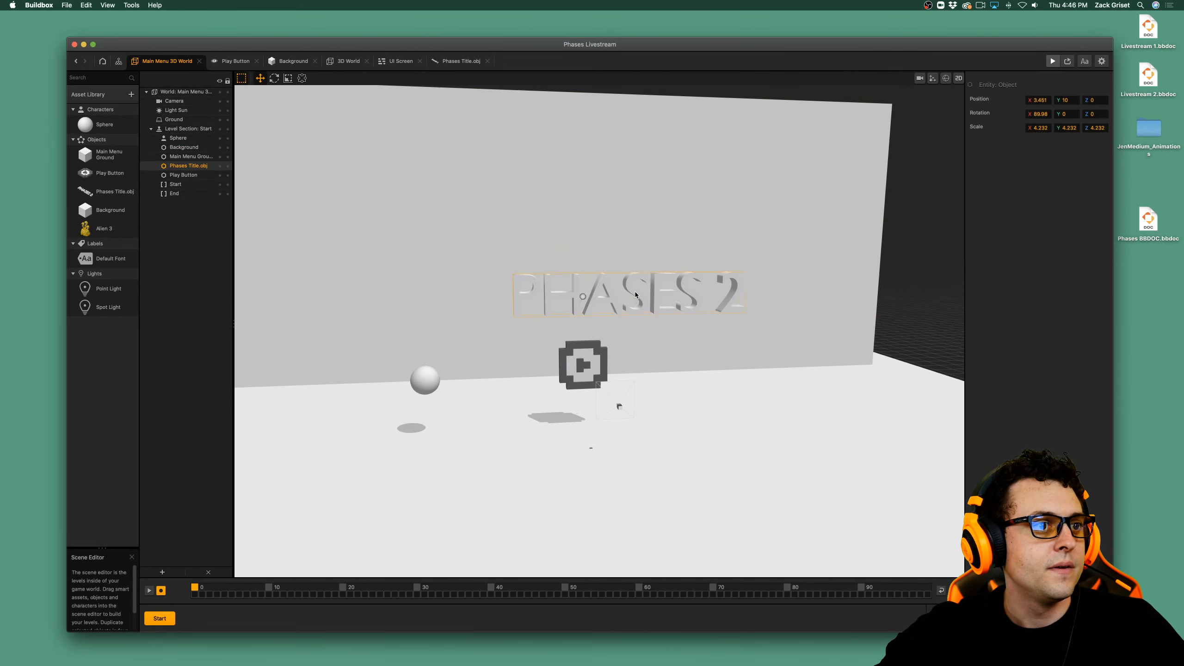
{"action": "left_click_drag", "start_coordinate": [636, 302], "coordinate": [595, 307]}
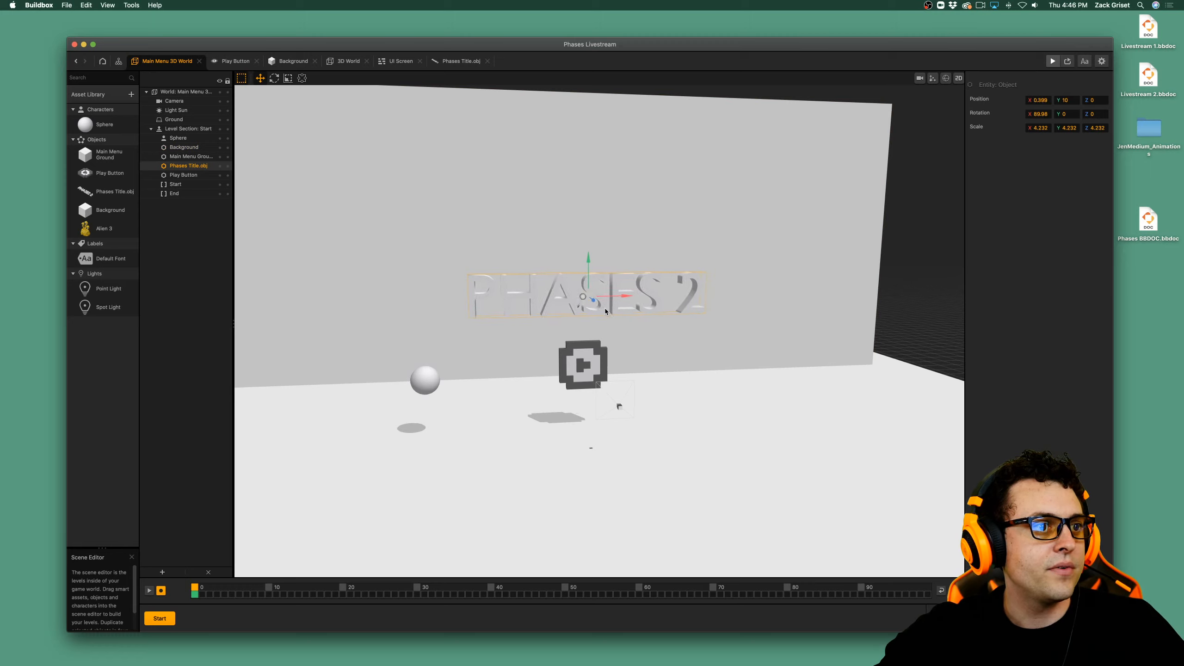
{"action": "left_click", "coordinate": [162, 590]}
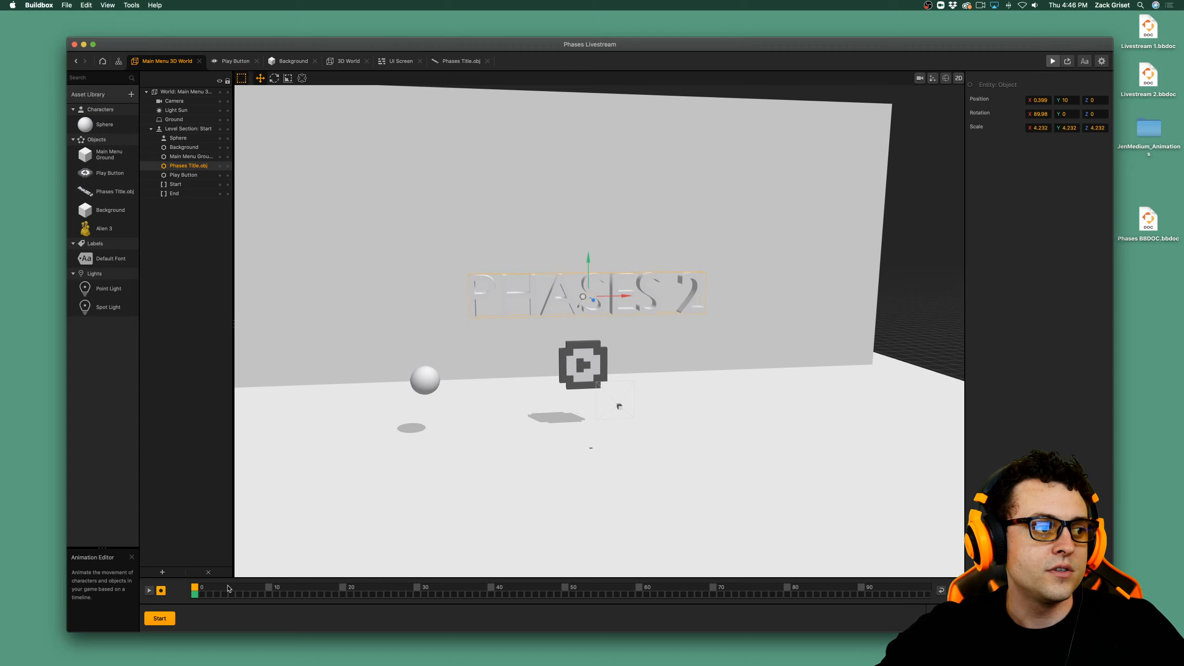
Key the Phases title at about X 15.8 on frame 20 and about X -13.4 on frame 40.
{"action": "left_click", "coordinate": [342, 589]}
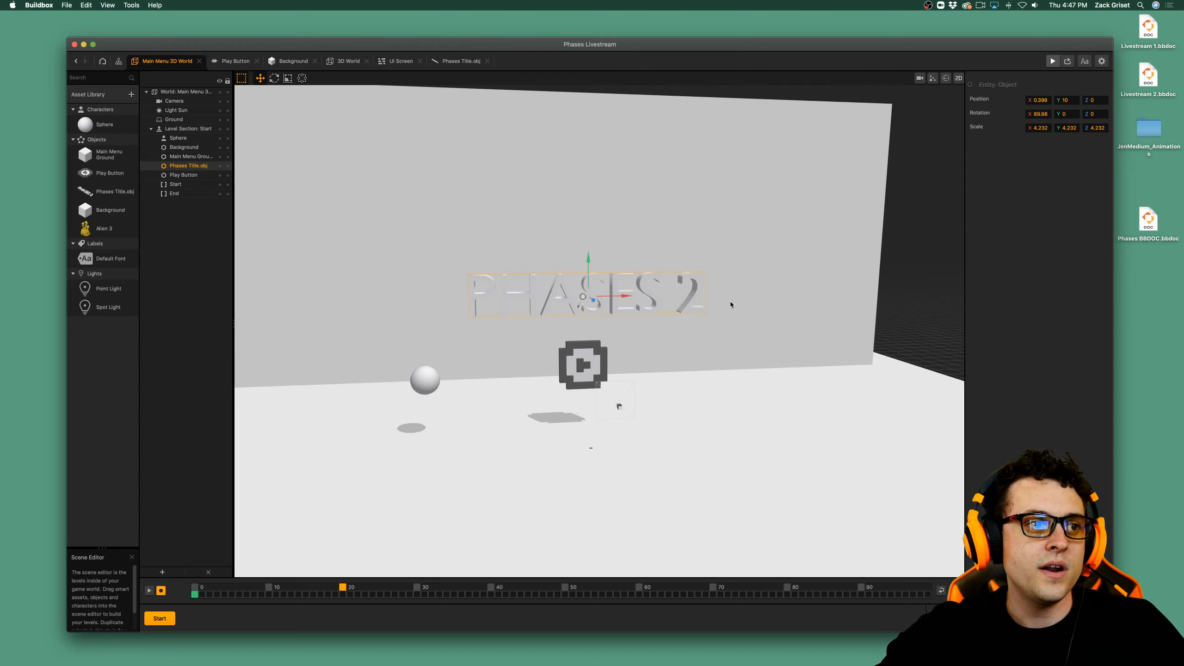
{"action": "left_click_drag", "start_coordinate": [679, 290], "coordinate": [891, 289]}
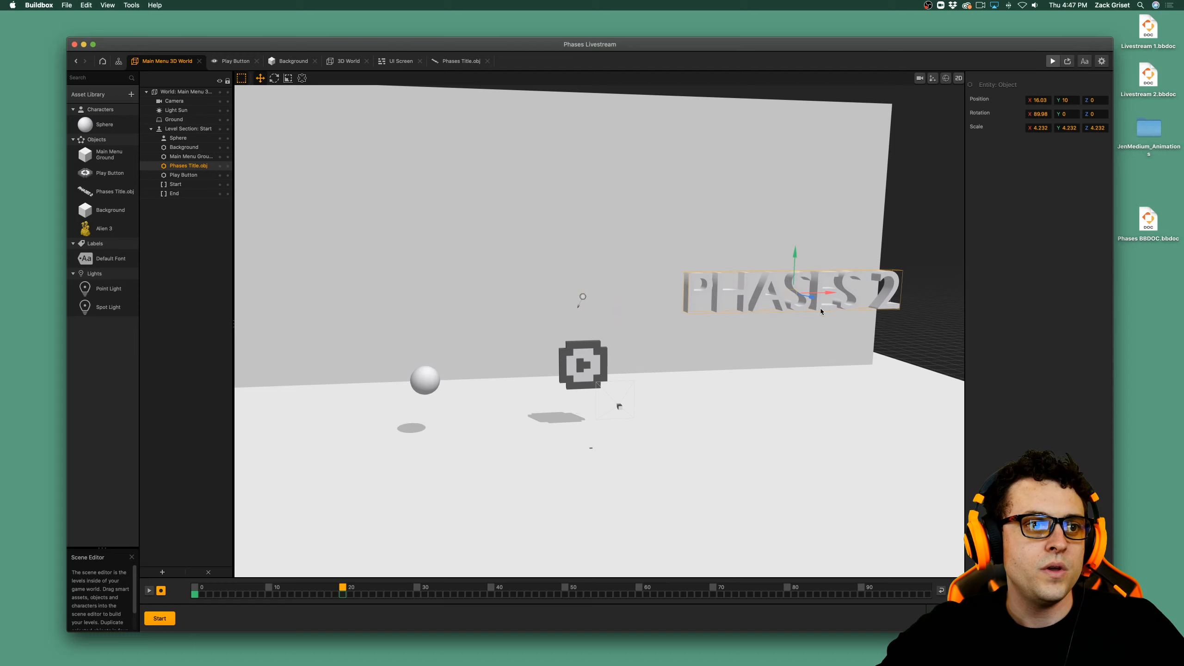
{"action": "left_click", "coordinate": [491, 588]}
{"action": "left_click_drag", "start_coordinate": [822, 297], "coordinate": [433, 367]}
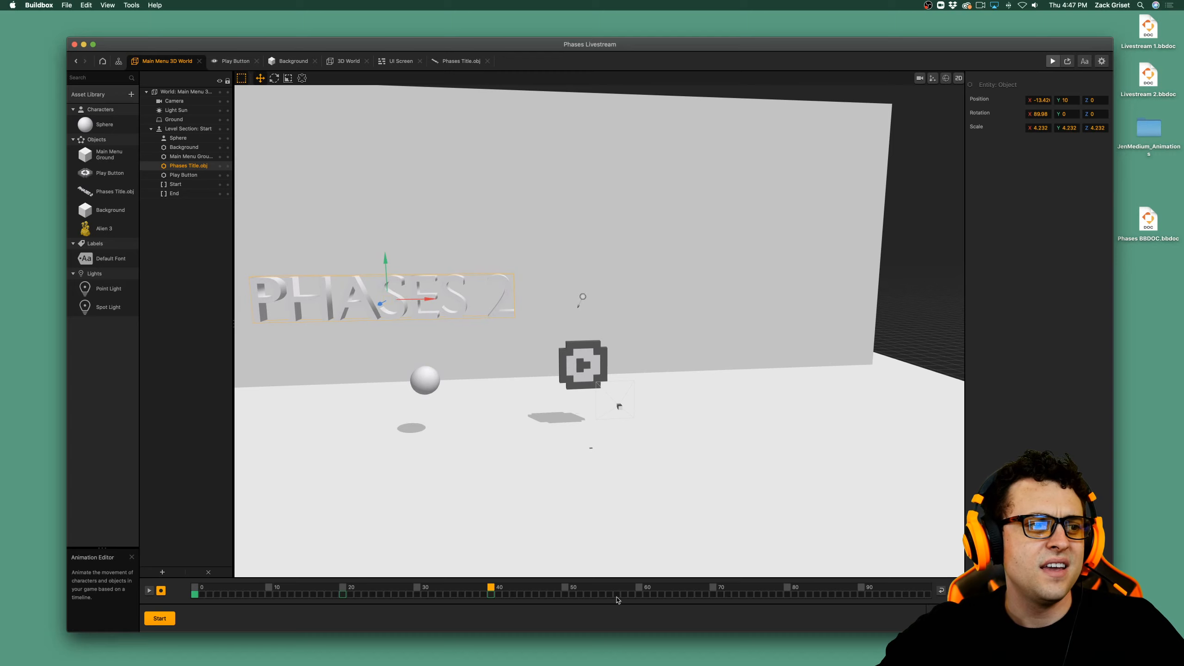
Key the Phases title at X 0 on frame 60 and stop the animation recording.
{"action": "left_click", "coordinate": [639, 589]}
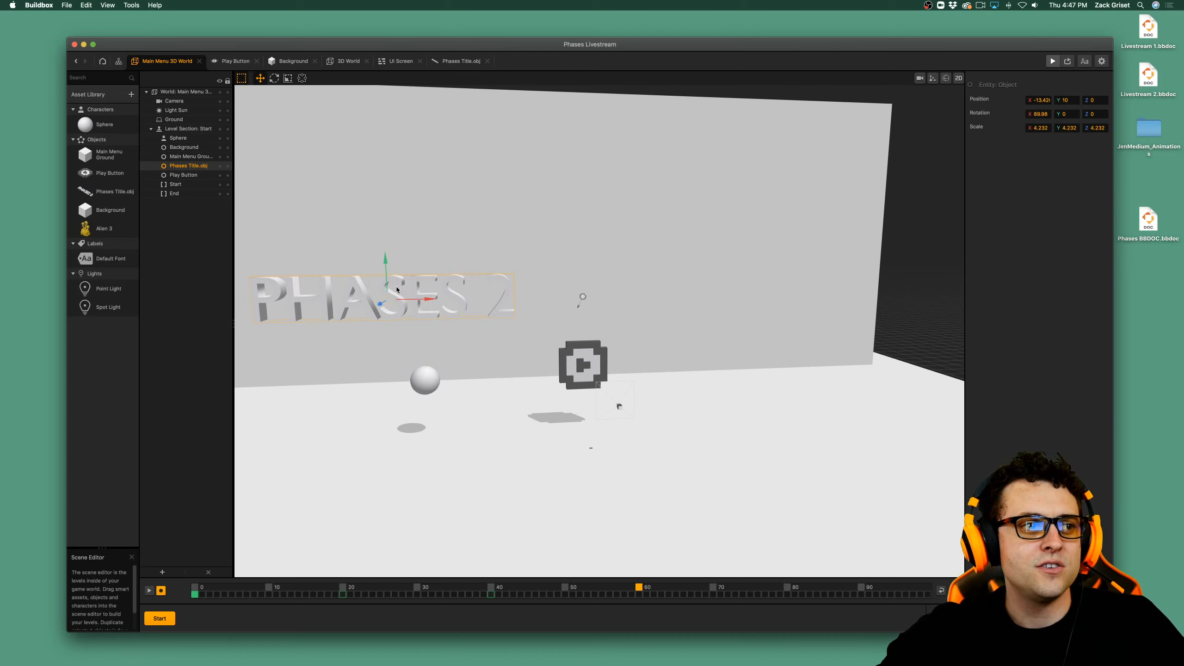
{"action": "left_click_drag", "start_coordinate": [463, 319], "coordinate": [602, 332]}
{"action": "left_click", "coordinate": [160, 591]}
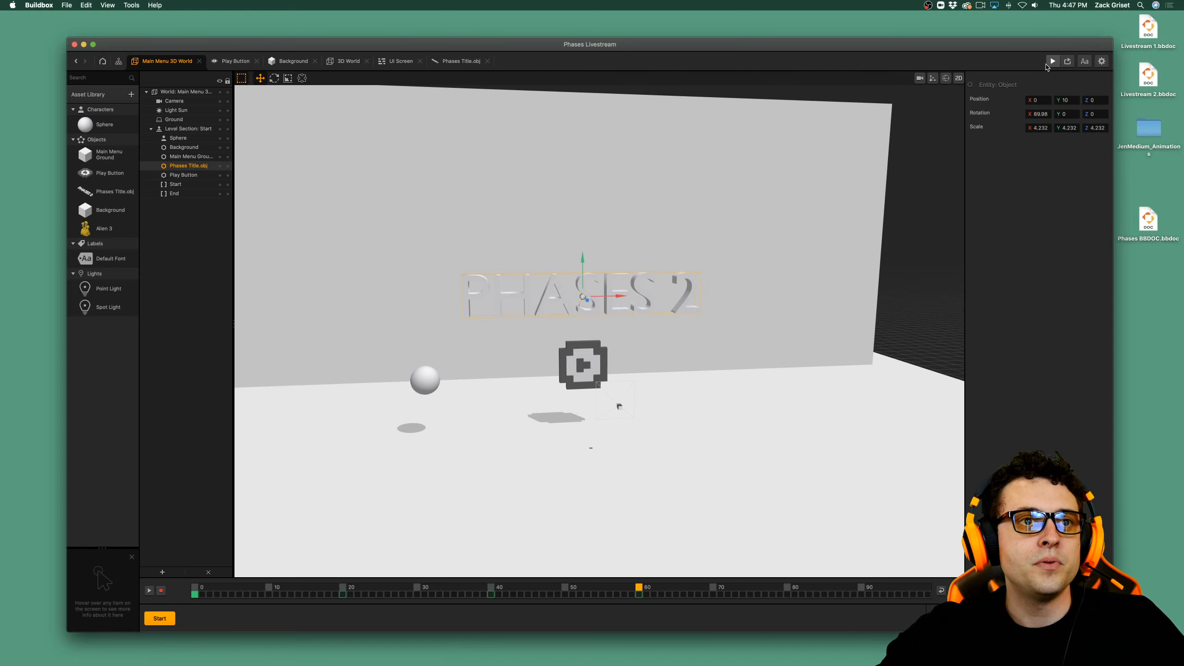
Preview the game to check the main menu's animated title, and close the preview.
{"action": "left_click", "coordinate": [1053, 61]}
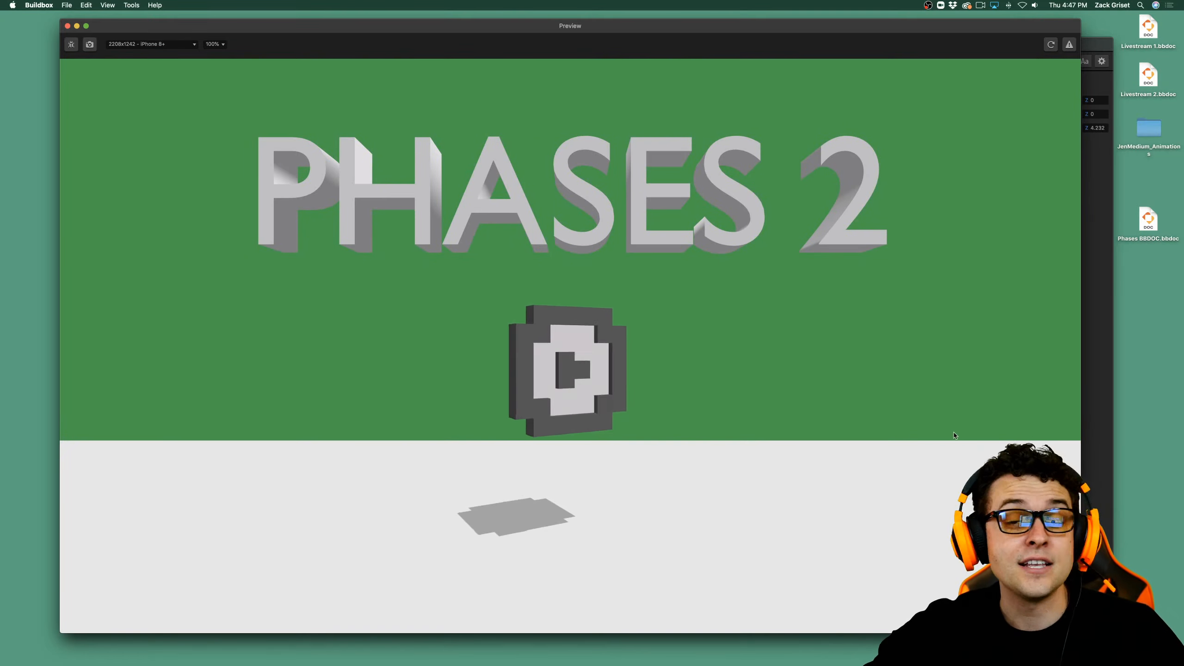
{"action": "left_click", "coordinate": [67, 26]}
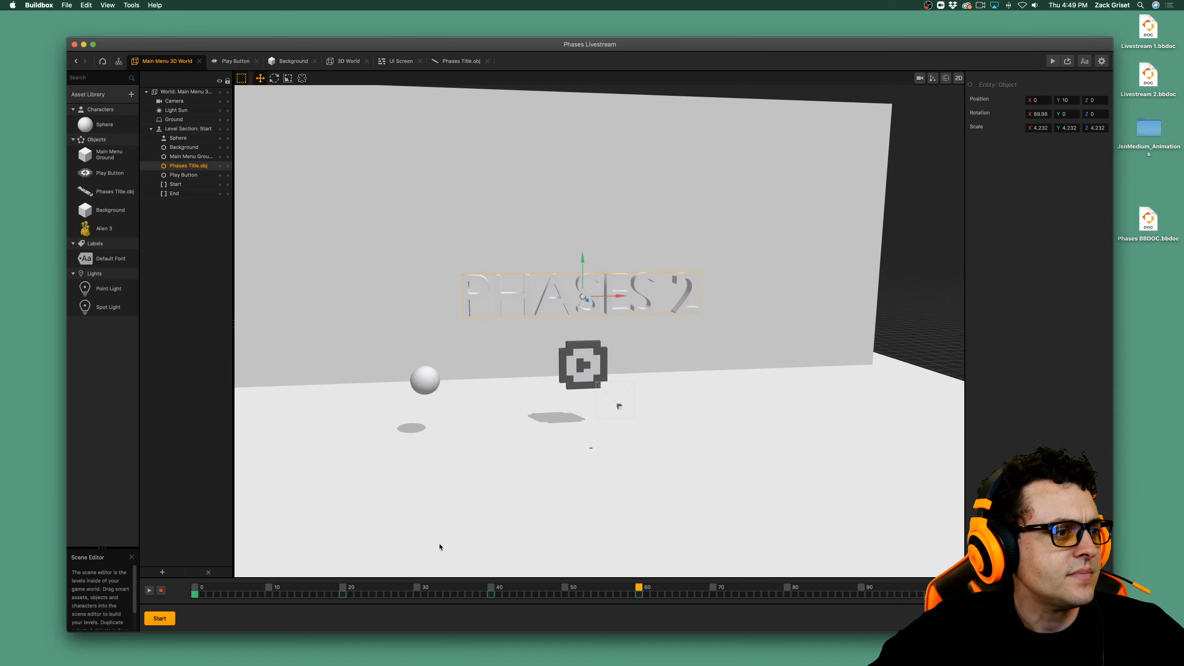
Add a Cube shape from the asset library to the project's objects and close the library.
{"action": "left_click", "coordinate": [104, 126]}
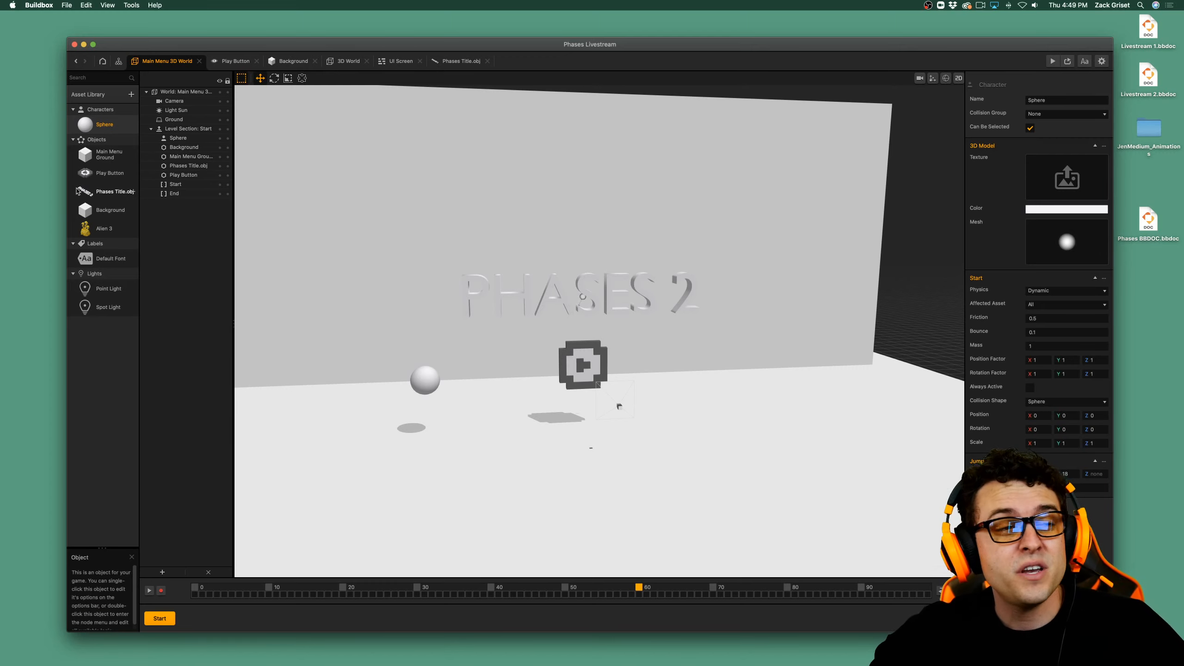
{"action": "left_click", "coordinate": [104, 99]}
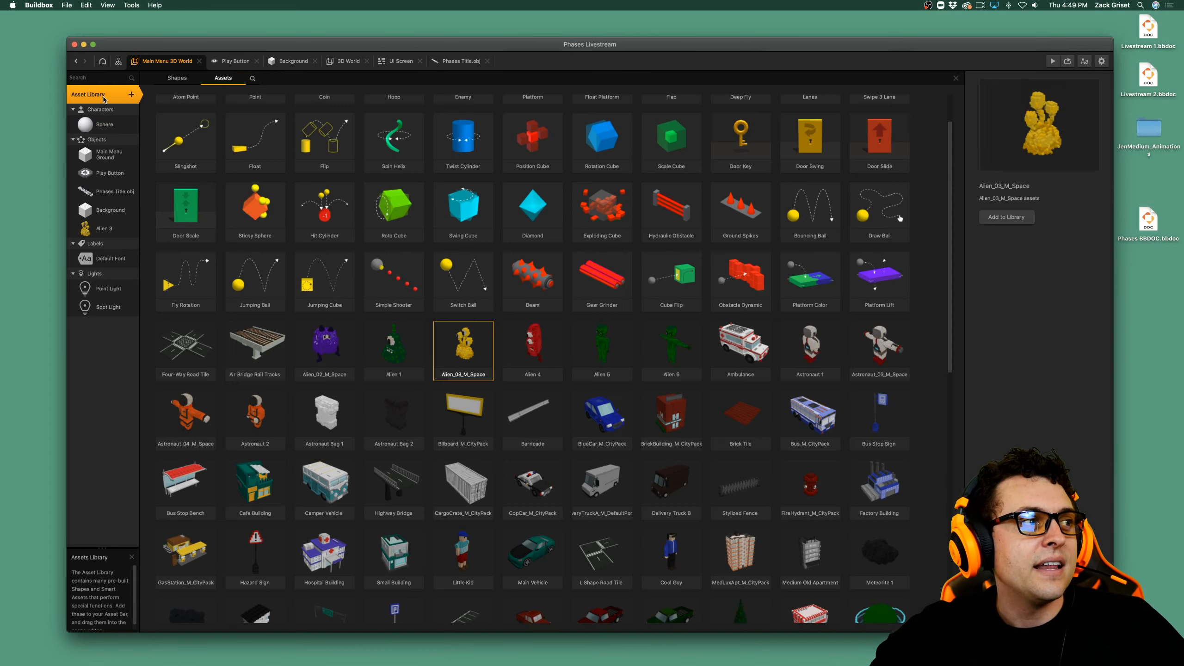
{"action": "scroll", "coordinate": [183, 107], "scroll_direction": "up", "scroll_amount": 2}
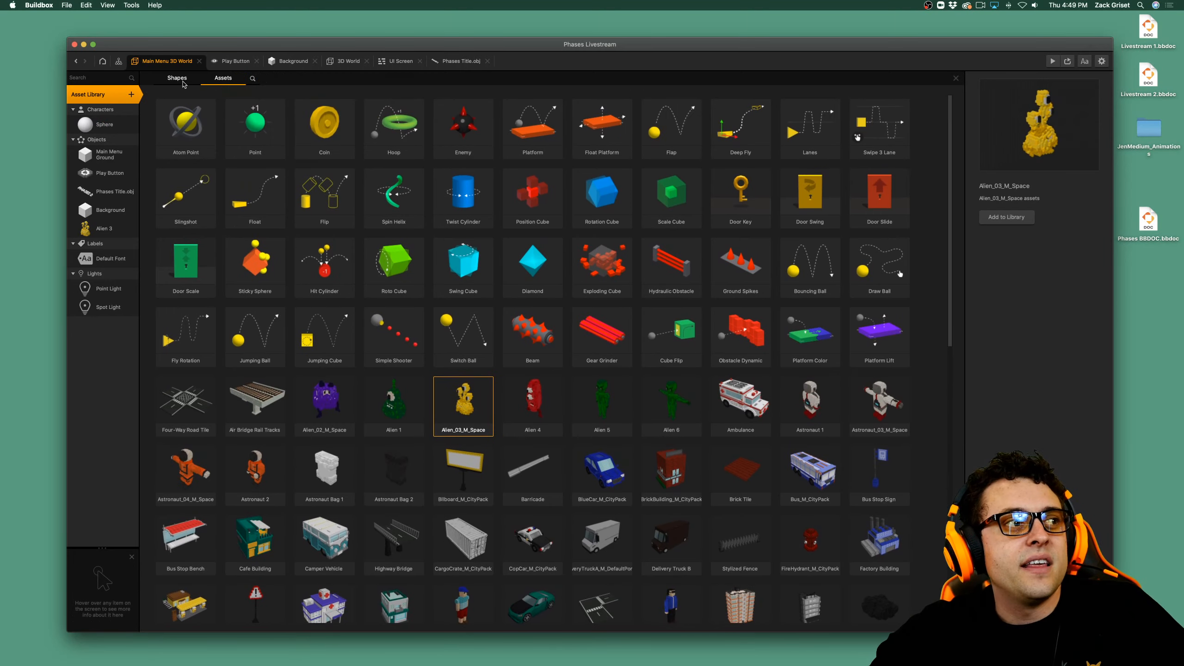
{"action": "left_click", "coordinate": [177, 78]}
{"action": "double_click", "coordinate": [198, 125]}
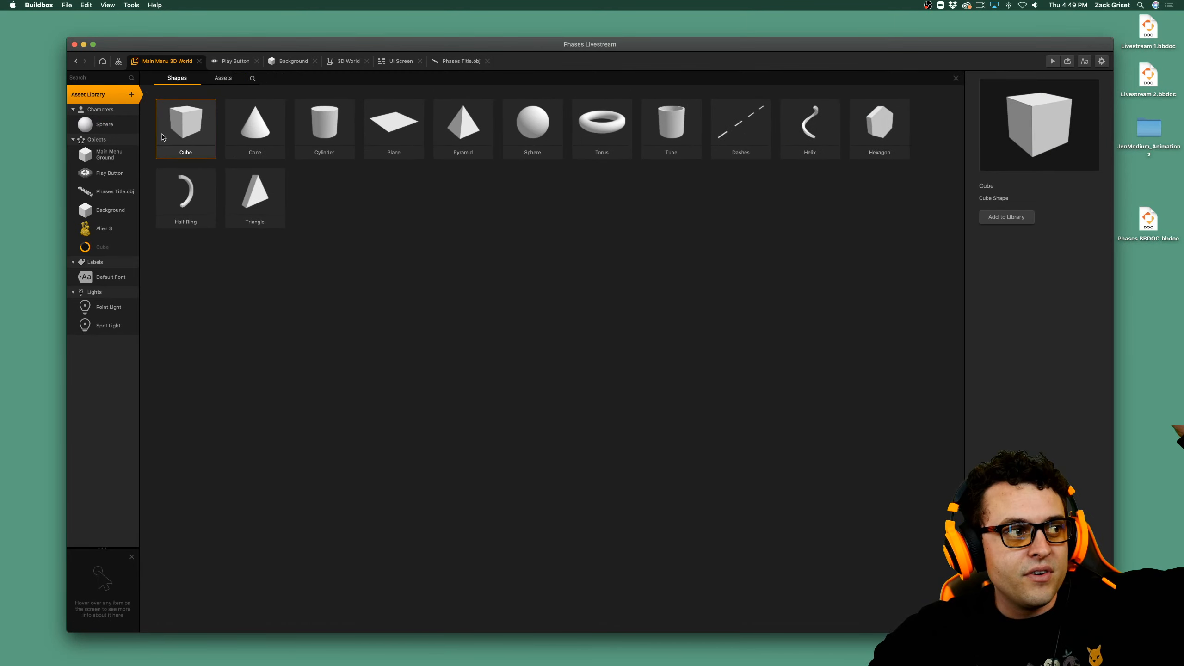
{"action": "left_click", "coordinate": [93, 94]}
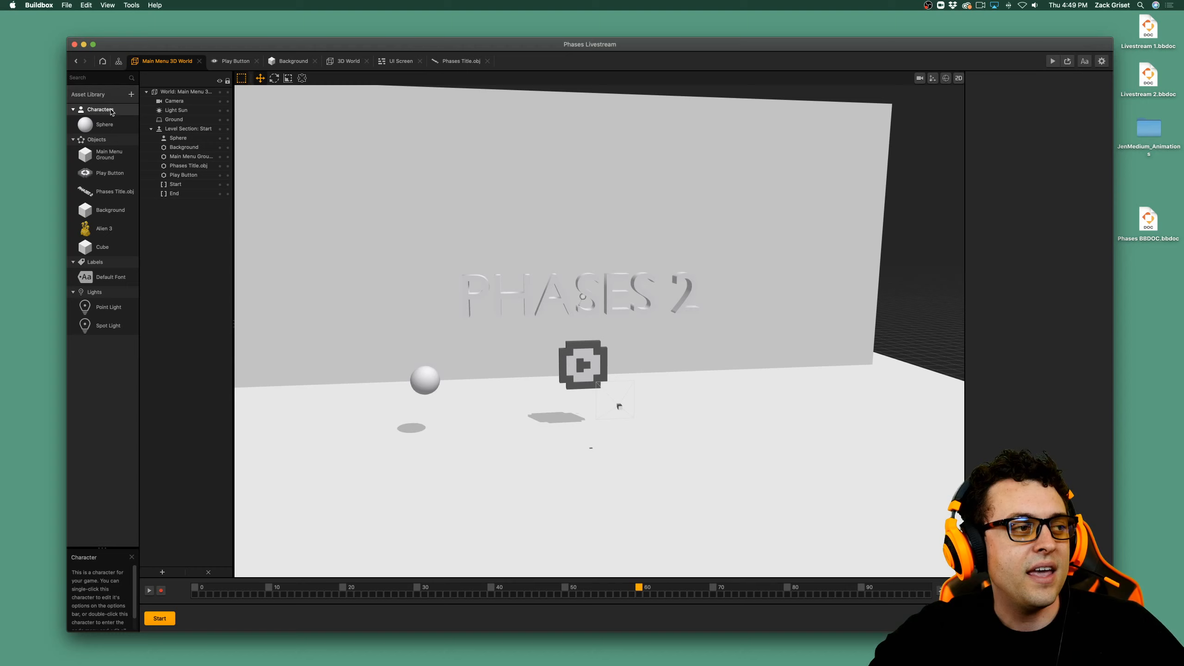
Set the Cube object's 3D model color to the Flora green pencil color.
{"action": "left_click", "coordinate": [103, 247]}
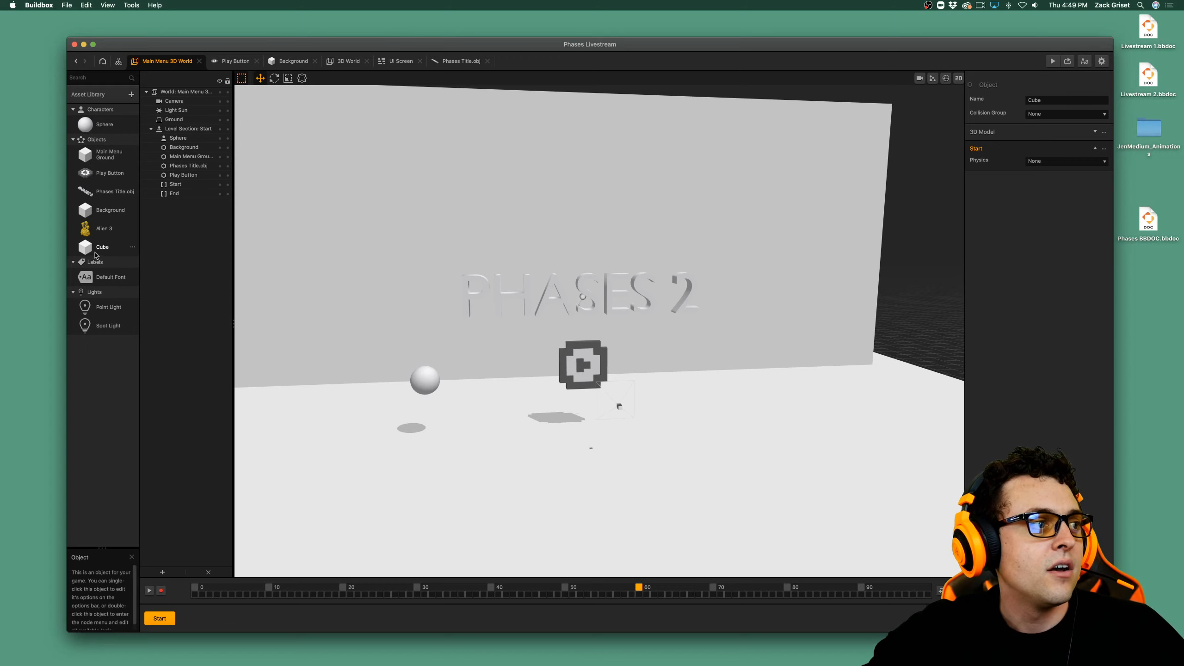
{"action": "left_click", "coordinate": [112, 253]}
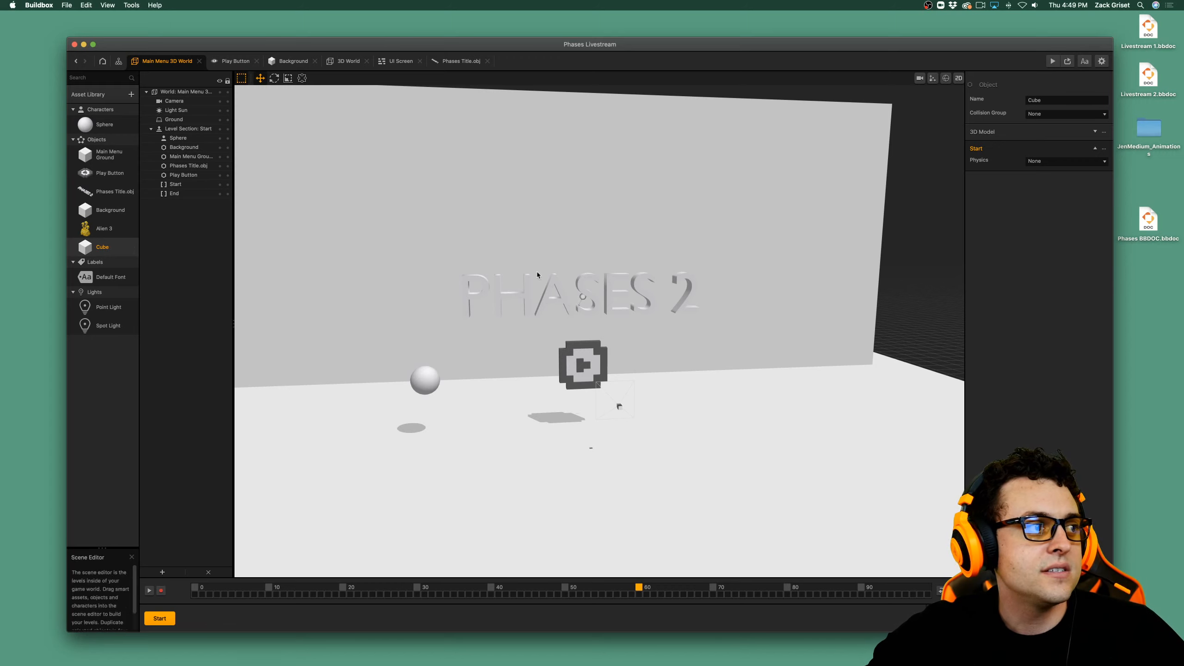
{"action": "left_click", "coordinate": [1024, 132]}
{"action": "left_click", "coordinate": [1055, 195]}
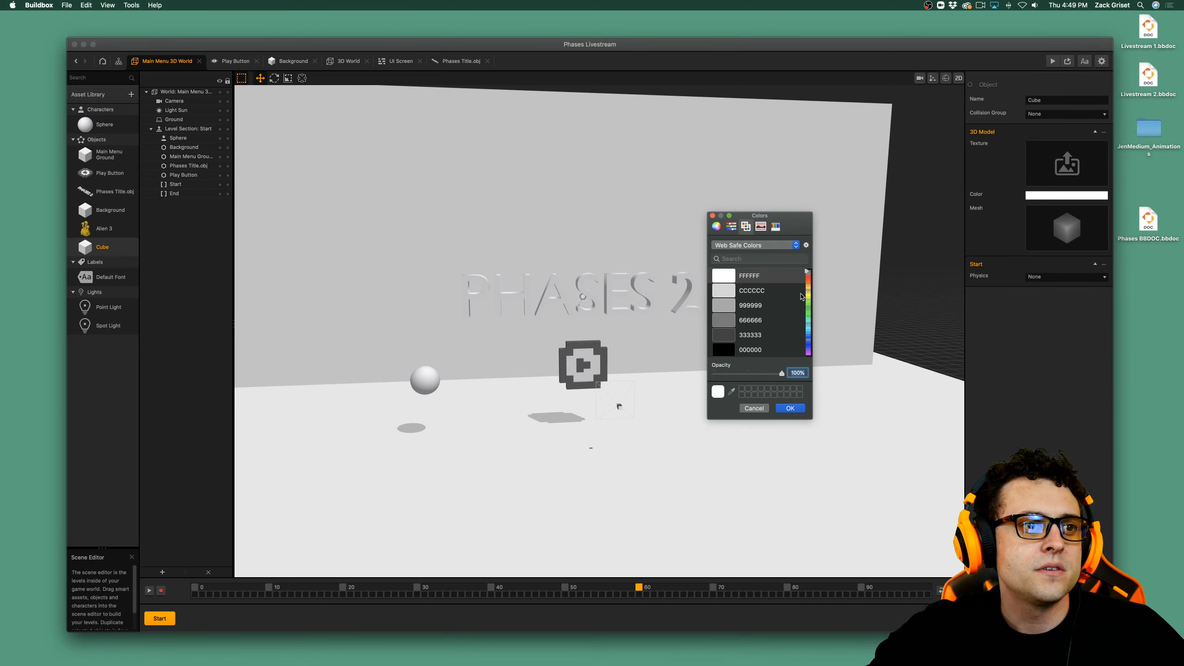
{"action": "left_click", "coordinate": [776, 227]}
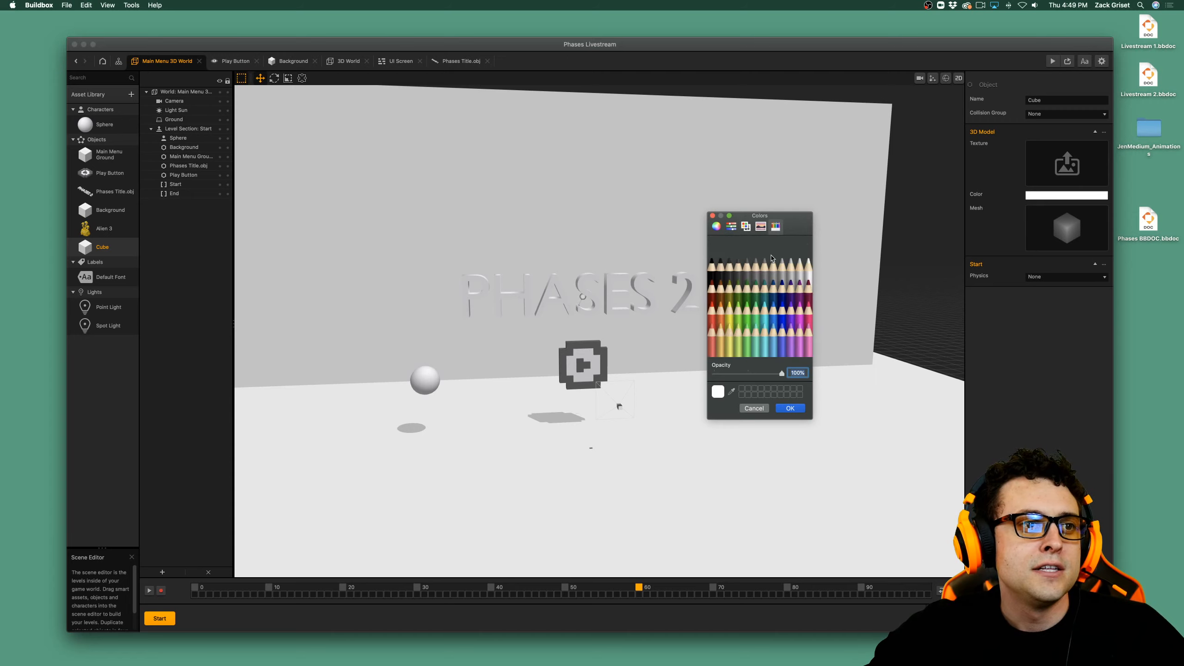
{"action": "left_click", "coordinate": [746, 332]}
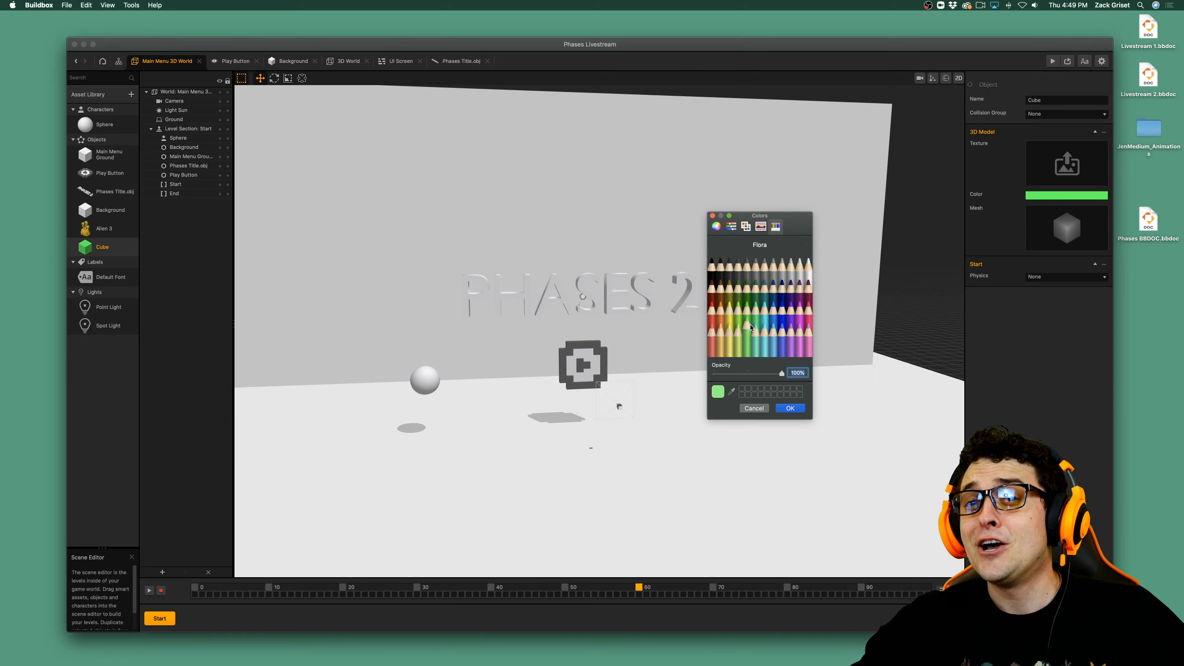
{"action": "left_click", "coordinate": [791, 407]}
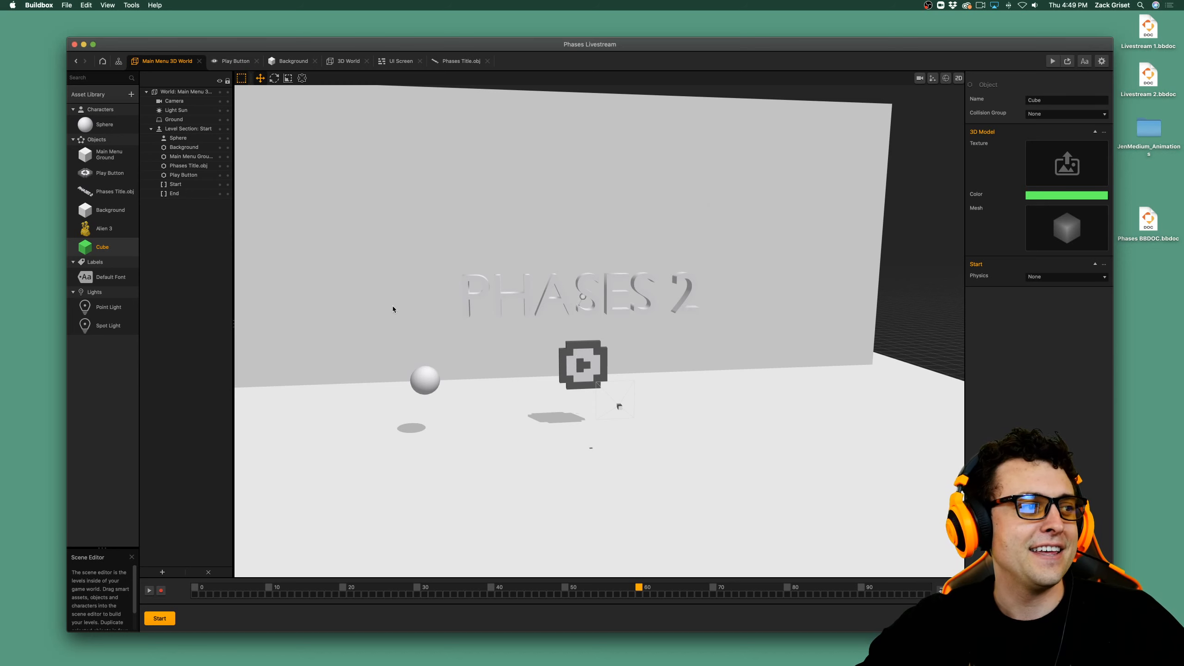
Place the green cube to the right of the title and stretch it into a pillar scaled about 2.5 in X and 11.1 in Y.
{"action": "left_click_drag", "start_coordinate": [93, 246], "coordinate": [861, 410]}
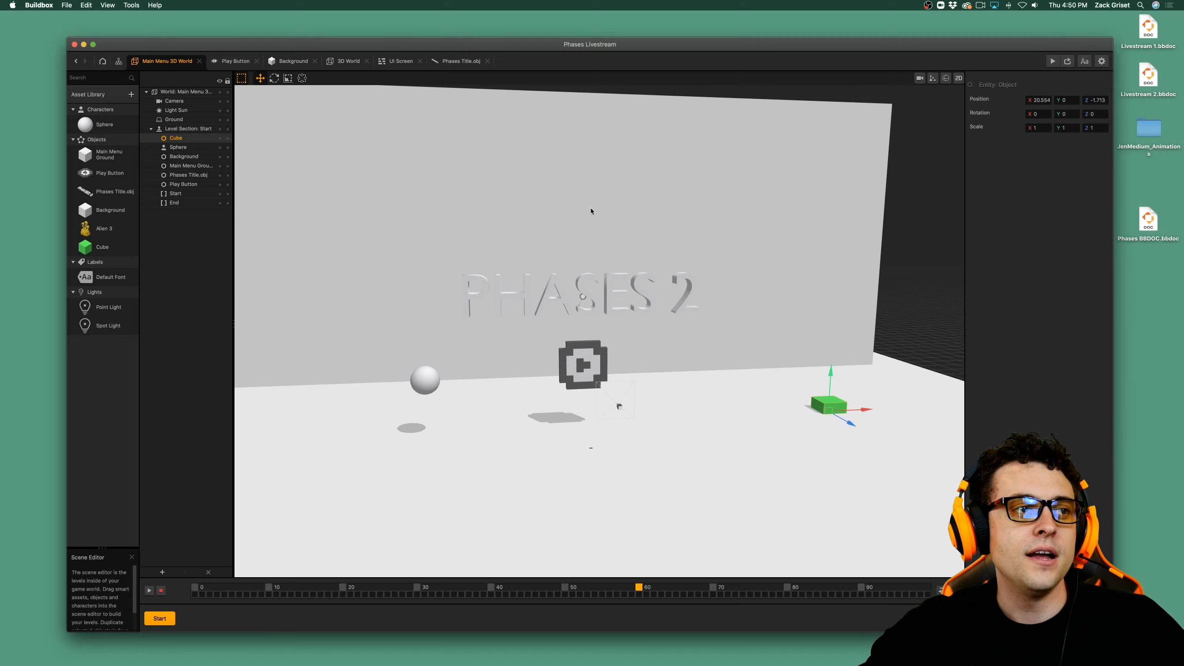
{"action": "left_click", "coordinate": [302, 78]}
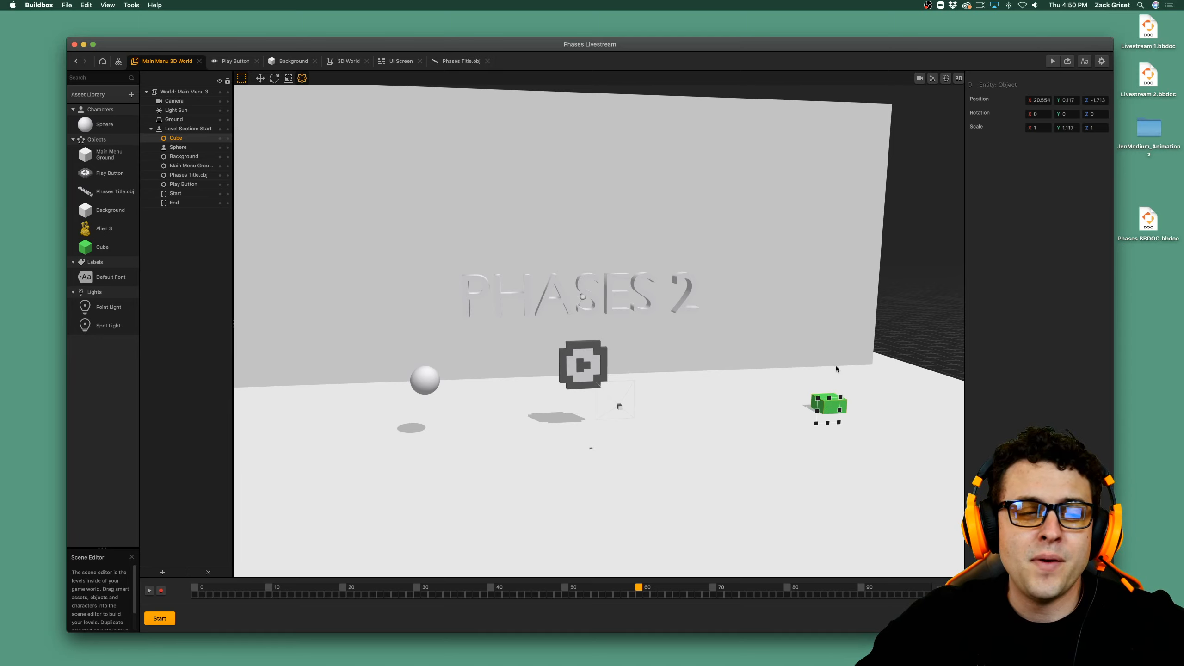
{"action": "left_click_drag", "start_coordinate": [829, 396], "coordinate": [844, 148]}
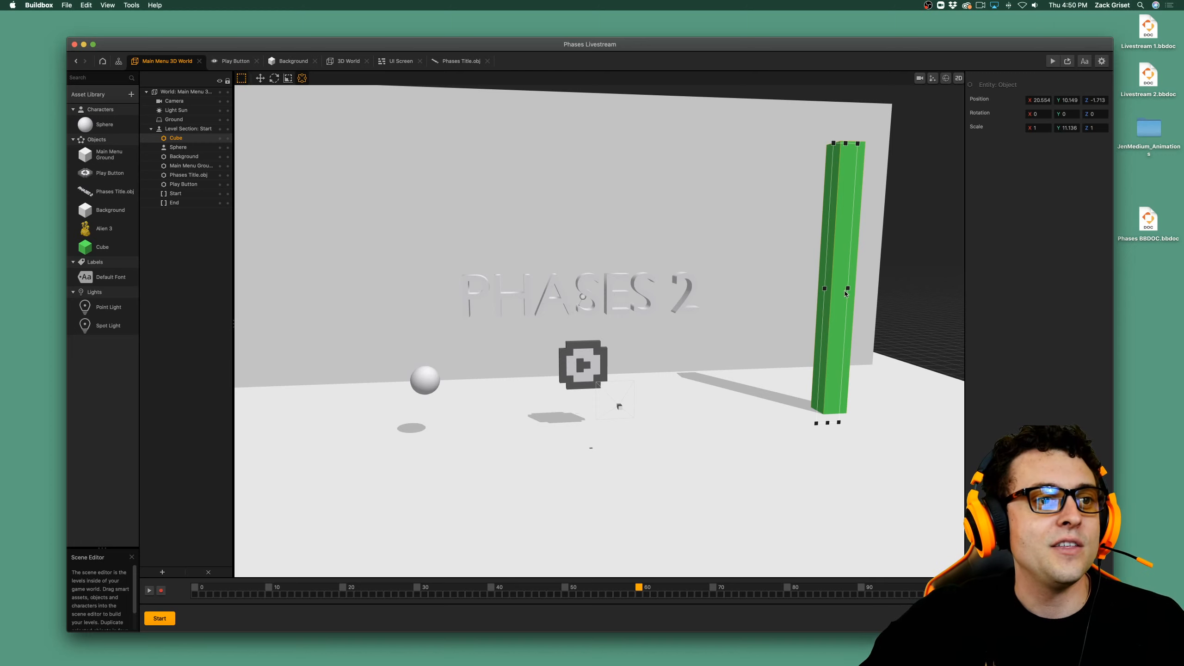
{"action": "left_click_drag", "start_coordinate": [848, 288], "coordinate": [882, 287]}
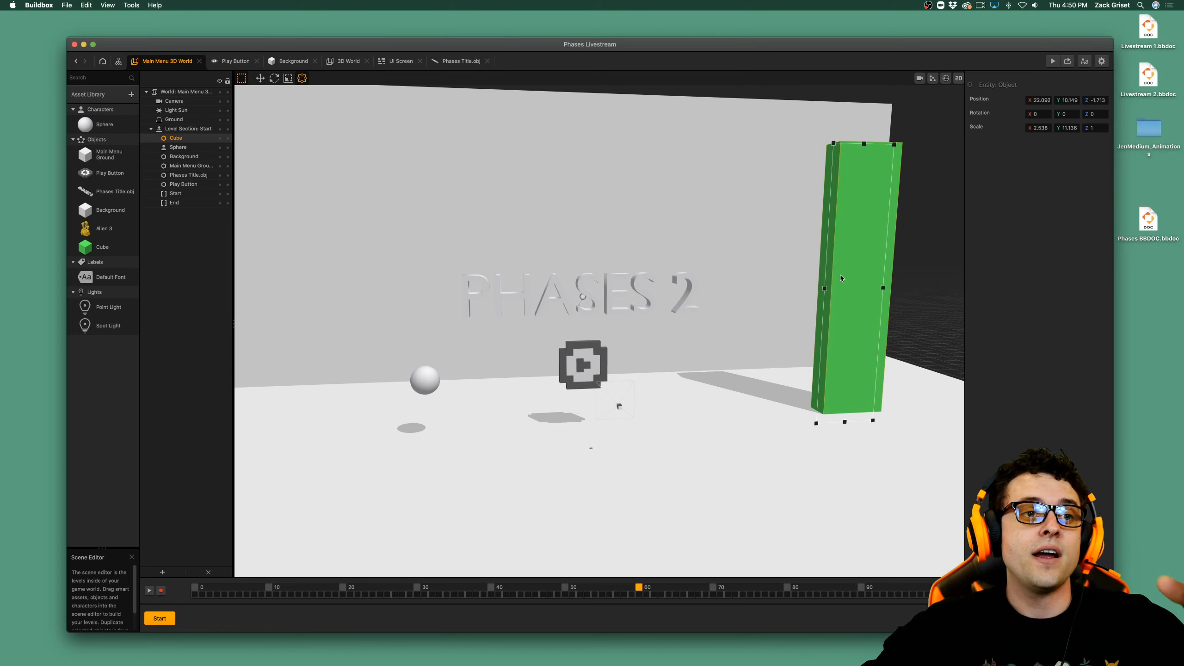
Open the Cube object's node map and add an If Collide action node.
{"action": "left_click", "coordinate": [111, 252]}
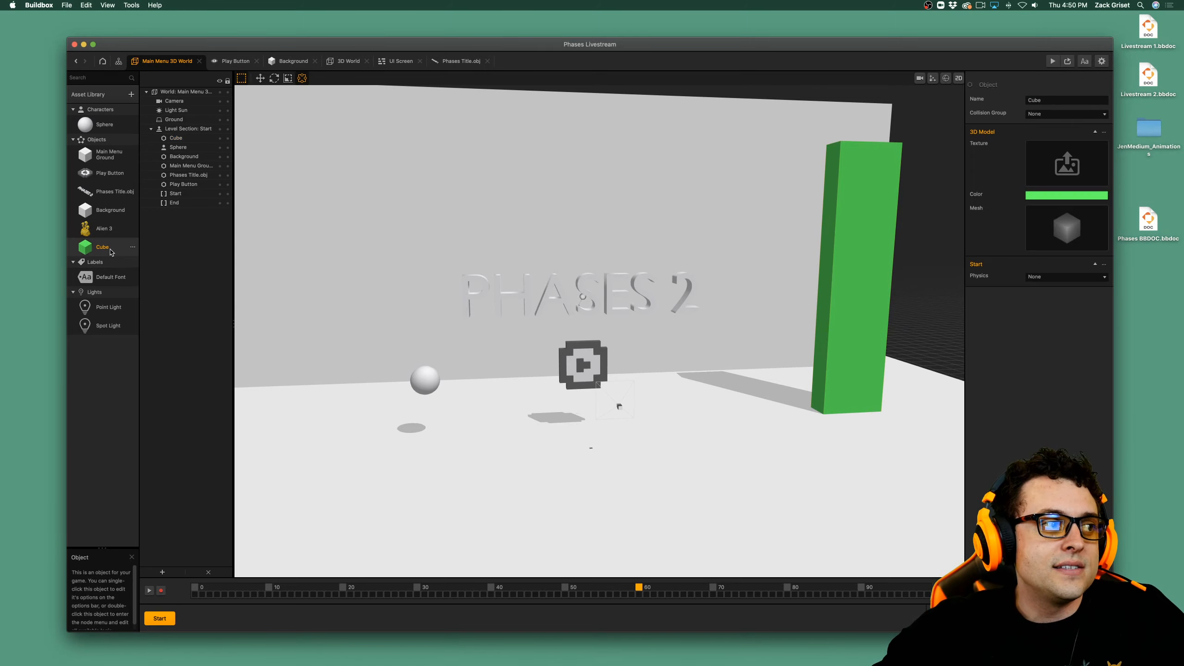
{"action": "double_click", "coordinate": [111, 252]}
{"action": "left_click", "coordinate": [93, 95]}
{"action": "left_click", "coordinate": [94, 95]}
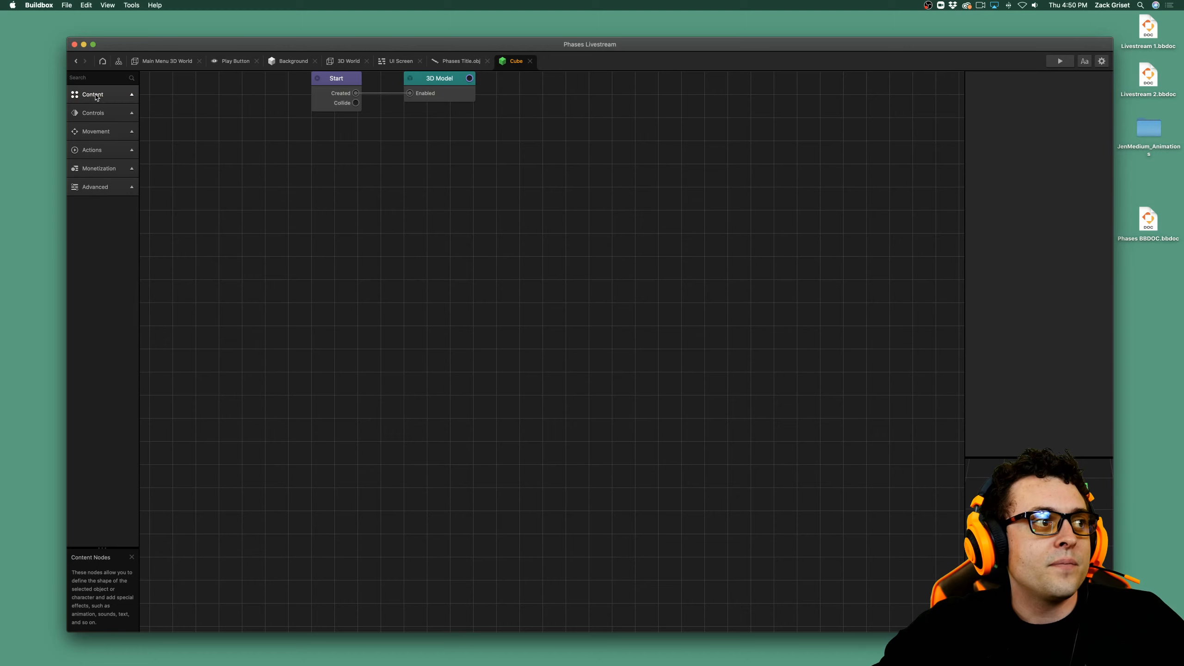
{"action": "left_click", "coordinate": [99, 114]}
{"action": "left_click", "coordinate": [99, 114]}
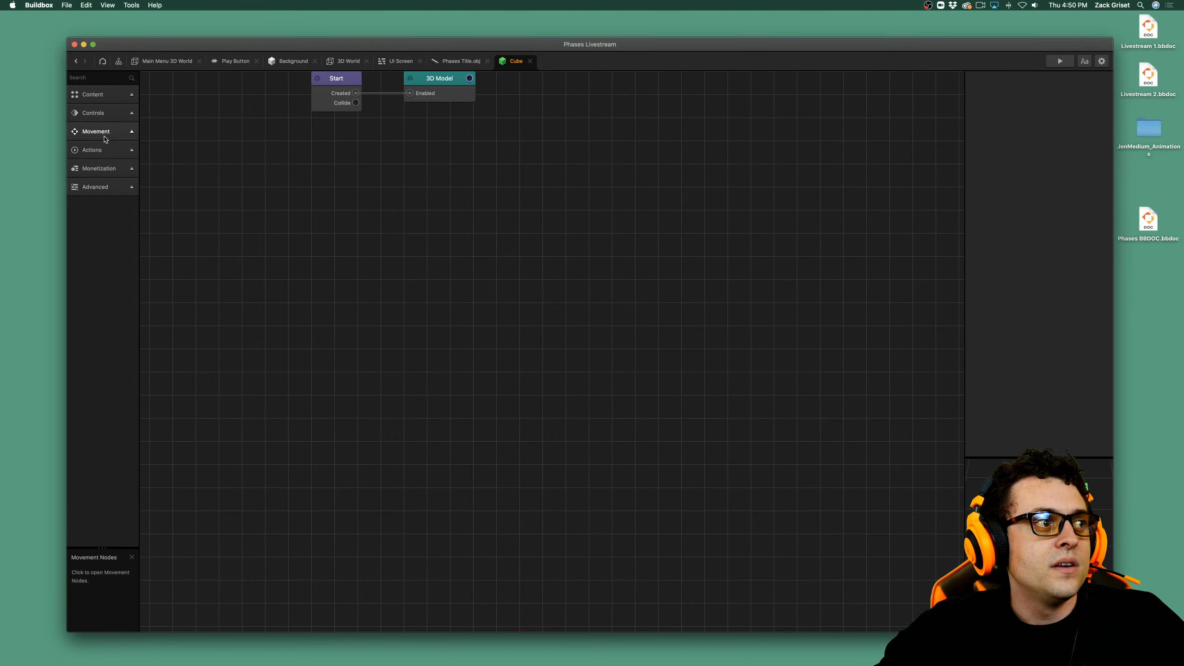
{"action": "left_click", "coordinate": [92, 150]}
{"action": "left_click_drag", "start_coordinate": [85, 175], "coordinate": [490, 208]}
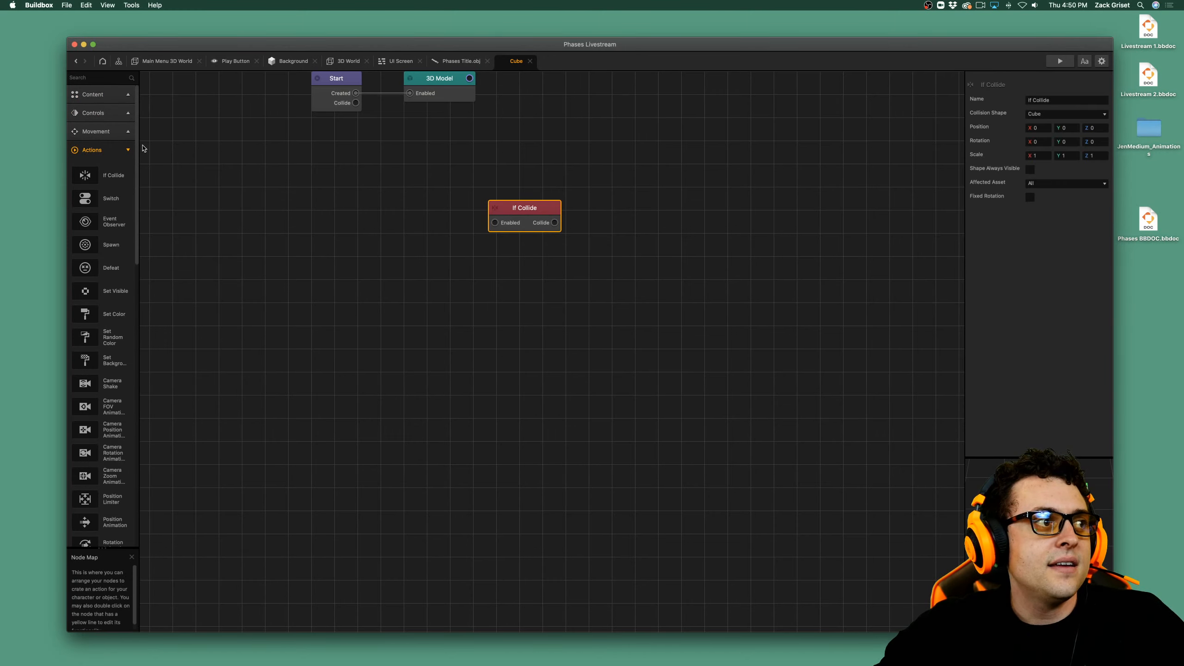
Add an Event Observer node and connect the Start node's Created output to If Collide's Enabled input.
{"action": "left_click", "coordinate": [126, 149]}
{"action": "left_click", "coordinate": [126, 150]}
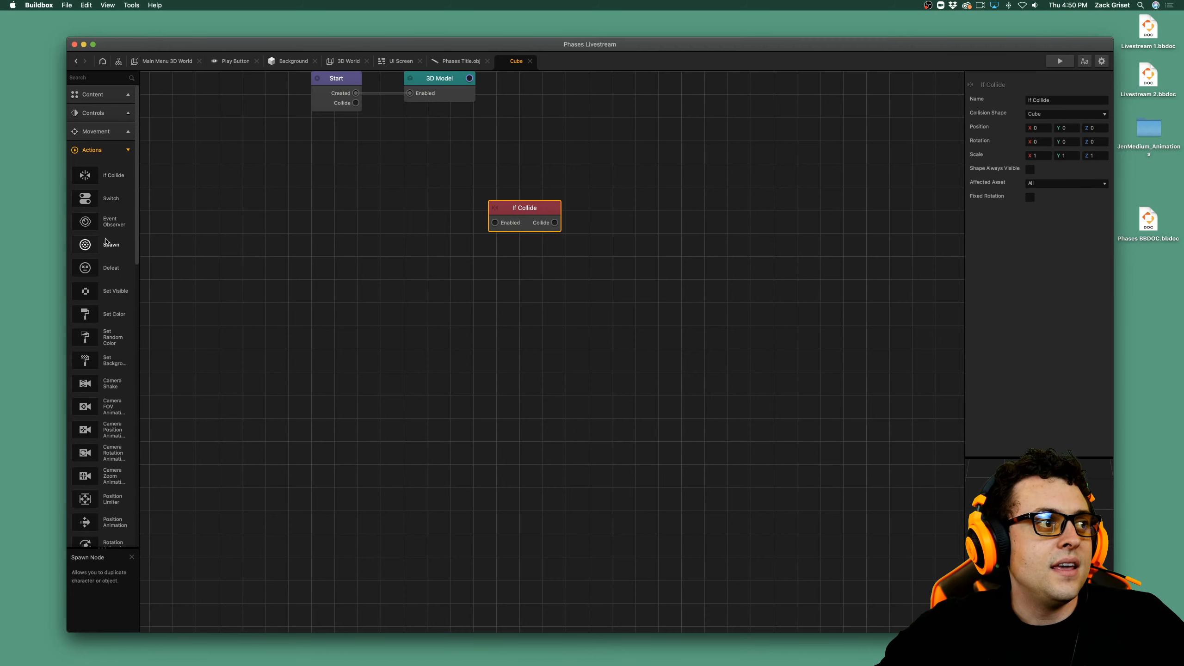
{"action": "left_click_drag", "start_coordinate": [85, 222], "coordinate": [627, 187]}
{"action": "left_click_drag", "start_coordinate": [494, 222], "coordinate": [356, 93]}
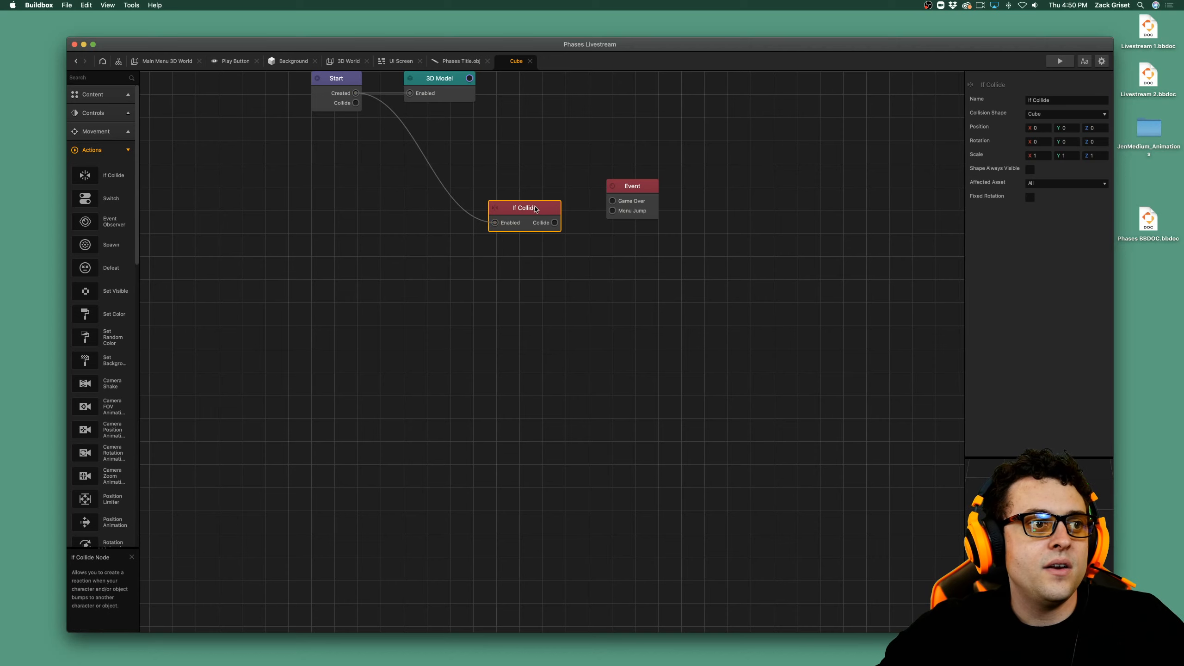
Set If Collide's affected asset to Character and connect its Collide output to the event node's Menu Jump input.
{"action": "left_click", "coordinate": [1056, 183]}
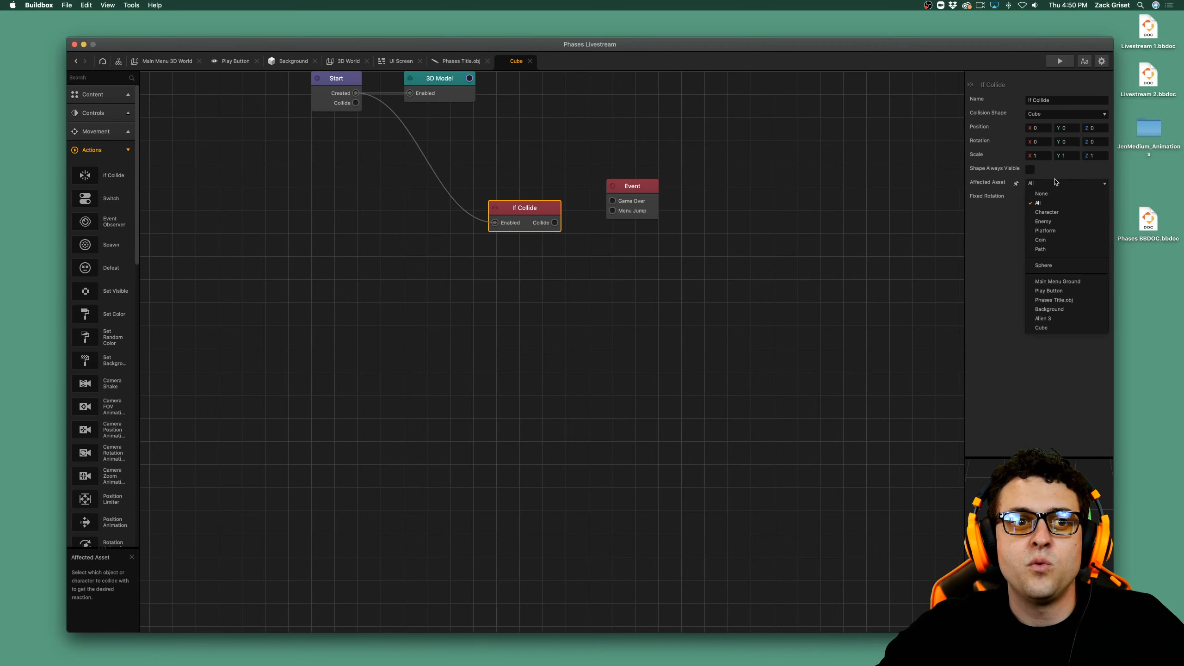
{"action": "left_click", "coordinate": [1047, 212]}
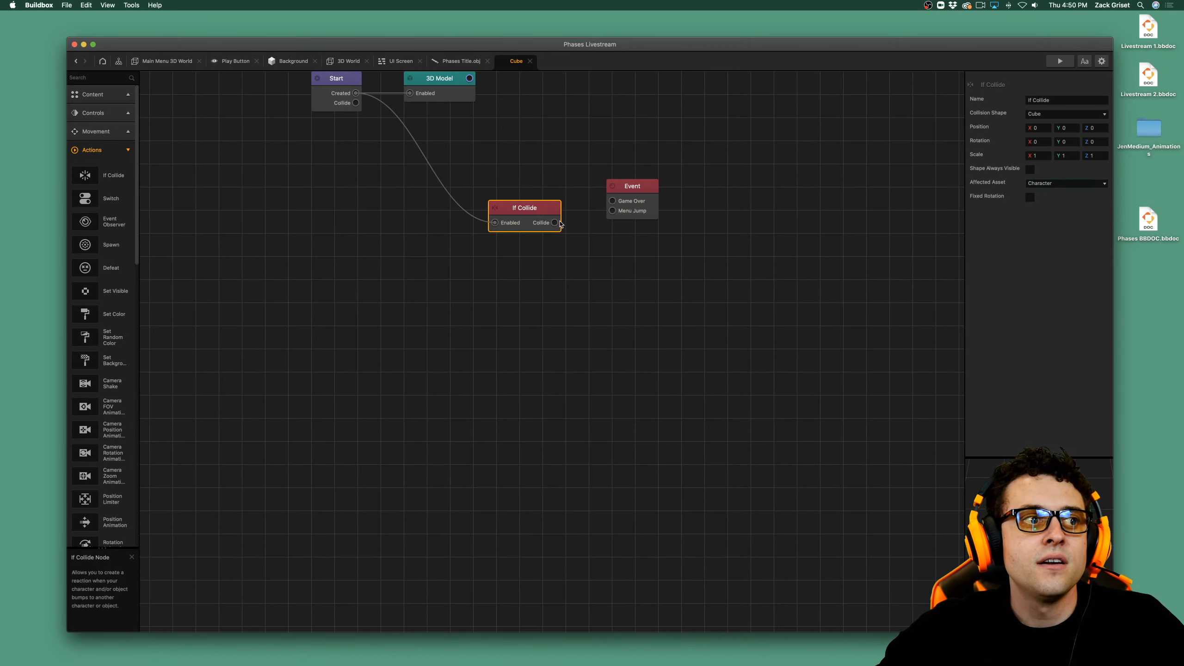
{"action": "left_click_drag", "start_coordinate": [554, 222], "coordinate": [612, 210]}
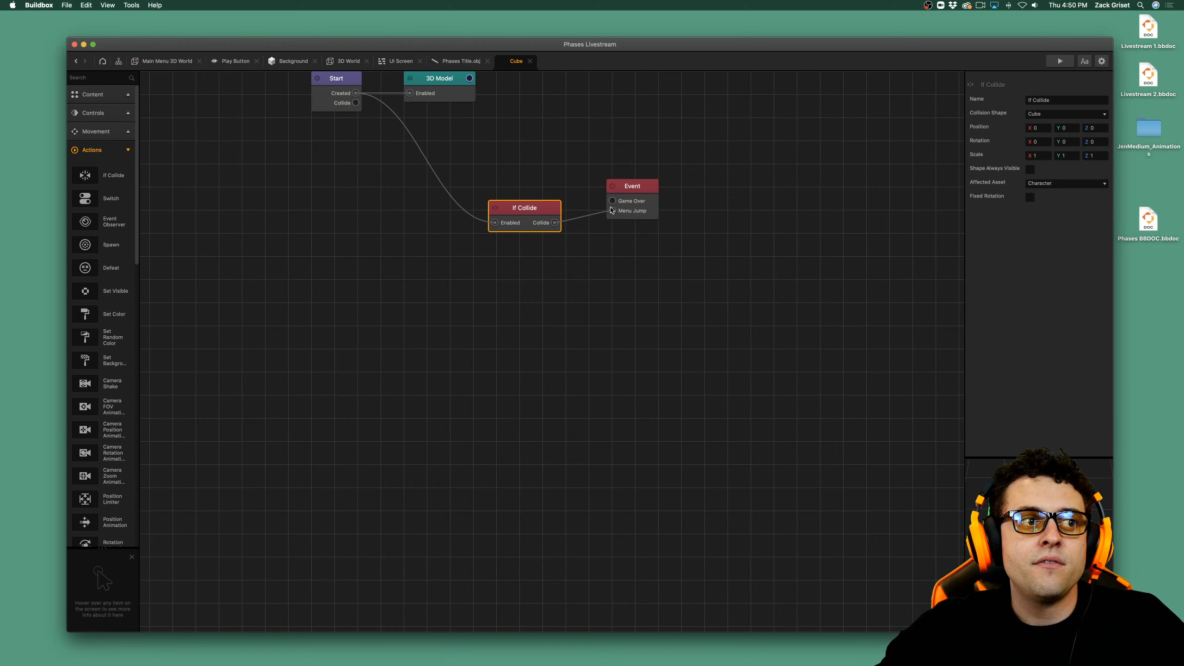
Rename the Event Observer node as Next Level.
{"action": "left_click", "coordinate": [633, 186]}
{"action": "double_click", "coordinate": [1055, 102]}
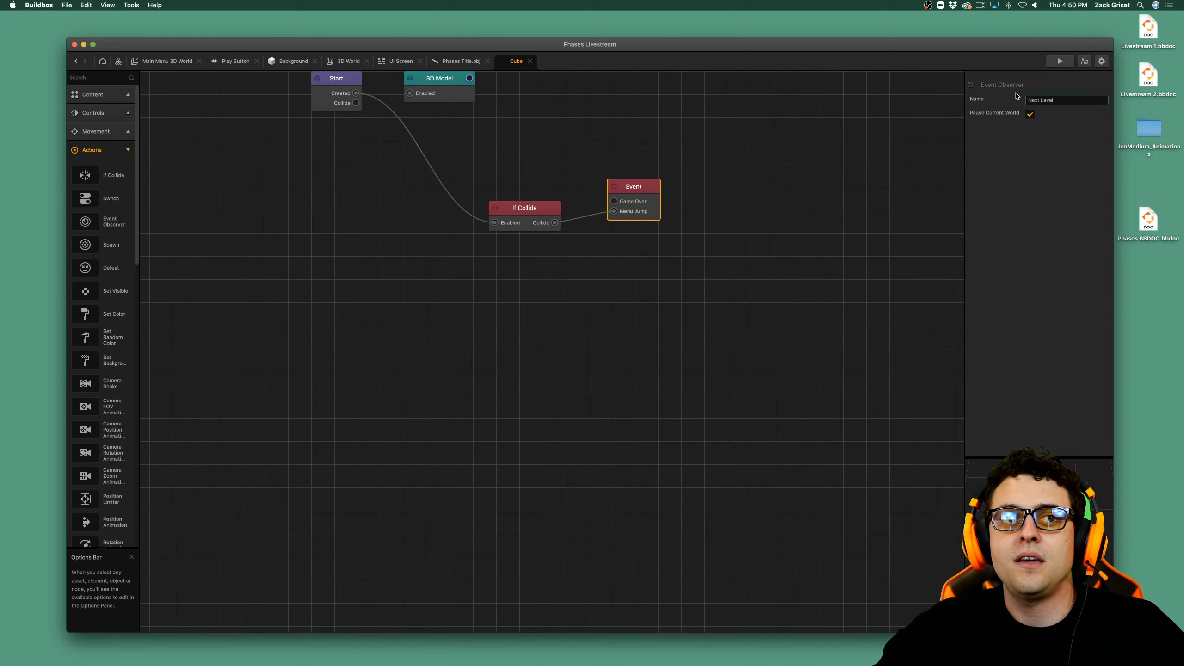
{"action": "left_click", "coordinate": [1106, 254]}
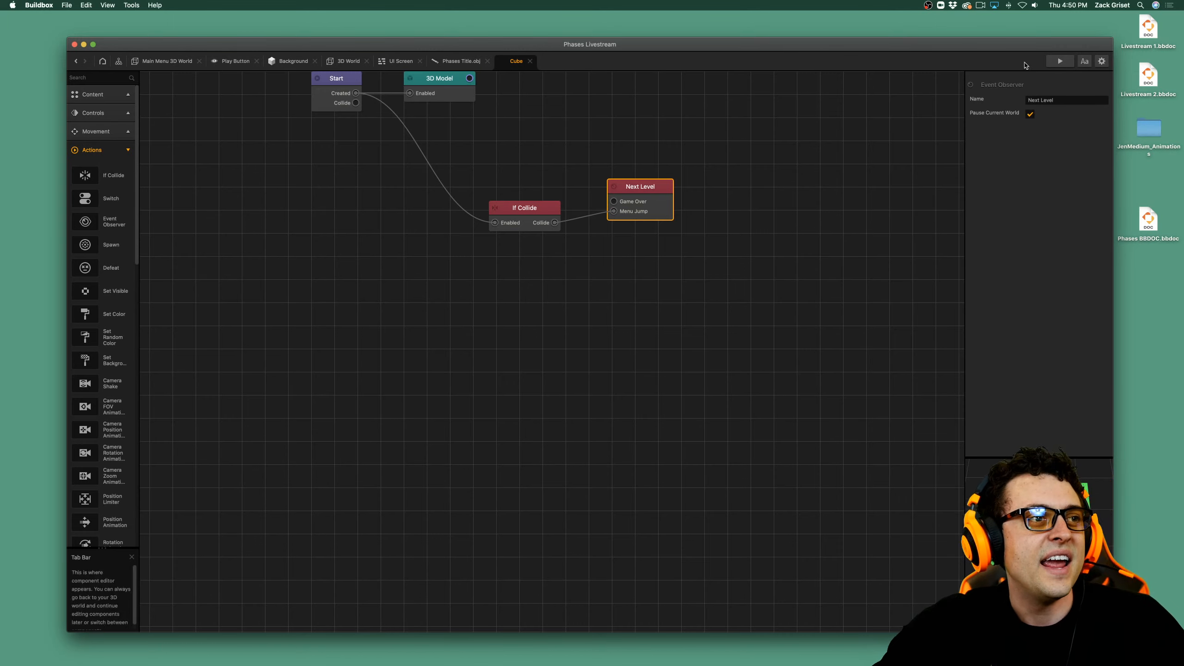
Check the Main Menu 3D World node's Next Level output in the mind map and return to that world.
{"action": "left_click", "coordinate": [182, 65]}
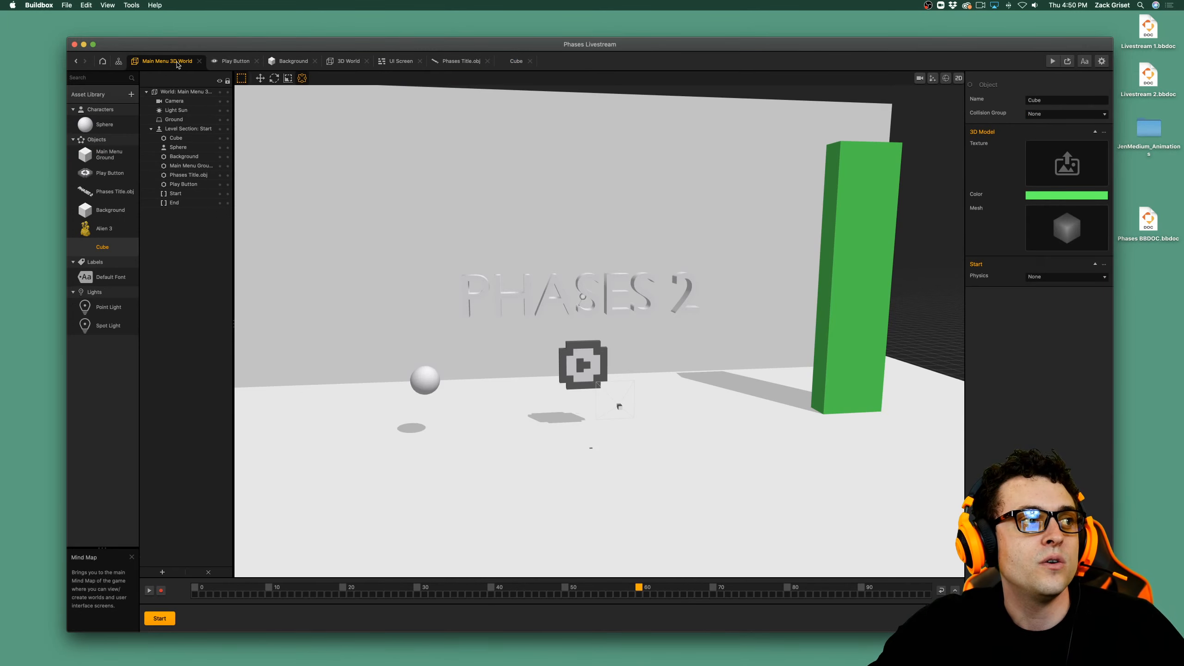
{"action": "left_click", "coordinate": [119, 62]}
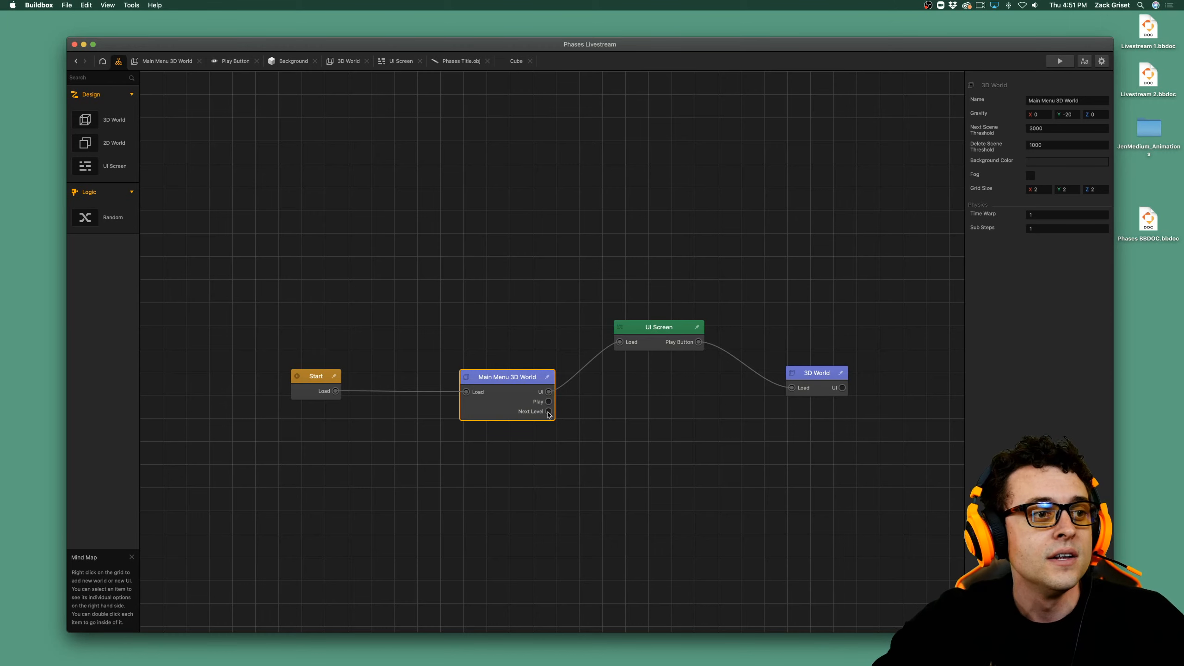
{"action": "double_click", "coordinate": [520, 382]}
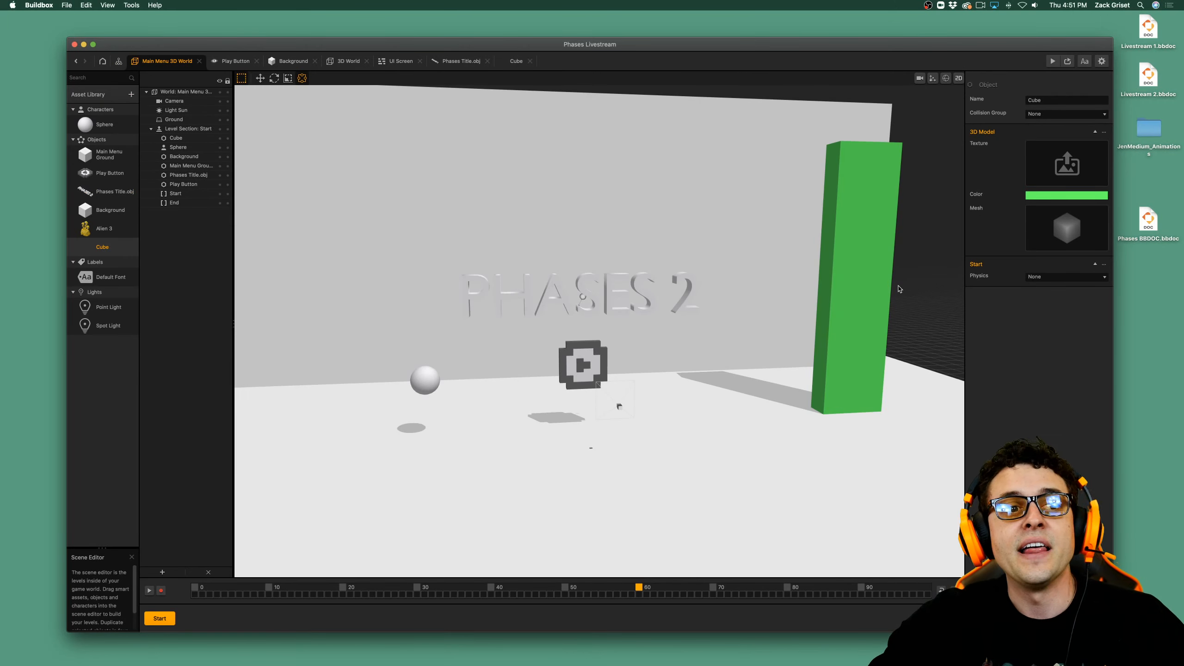
Open the green pillar's node map and delete its 3D Model node.
{"action": "left_click", "coordinate": [874, 304]}
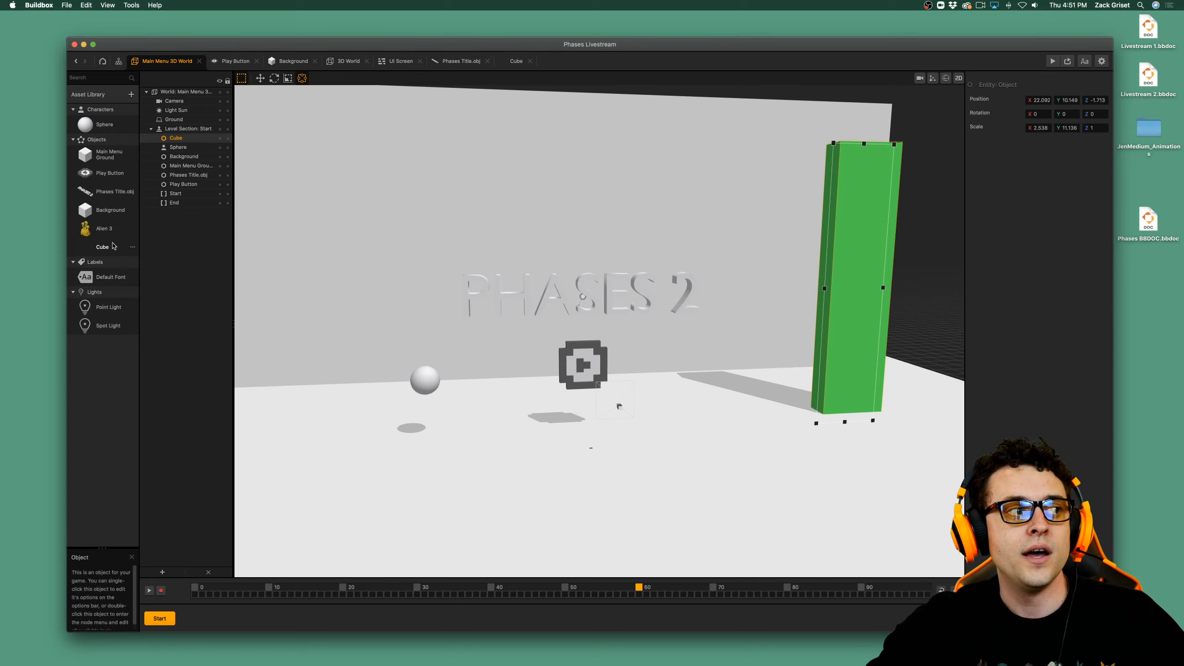
{"action": "double_click", "coordinate": [862, 309]}
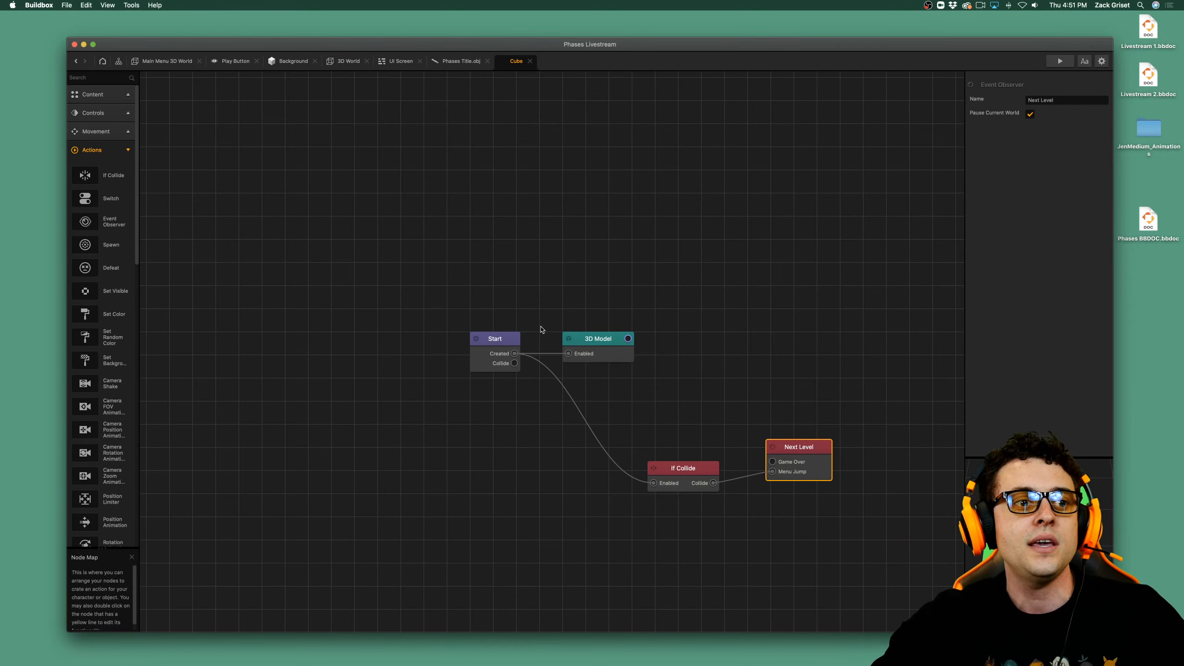
{"action": "left_click", "coordinate": [587, 339]}
{"action": "key", "text": "Delete"}
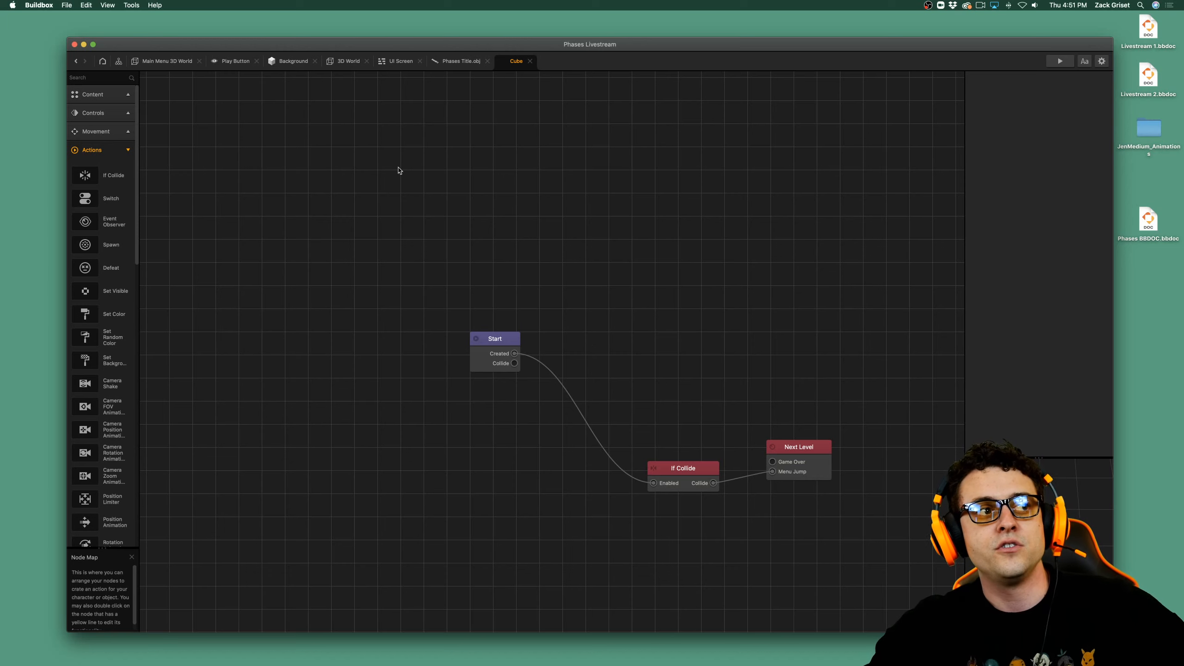
Look over the mind map and select the Cube in the Main Menu 3D World's scene hierarchy to examine its outline.
{"action": "left_click", "coordinate": [117, 63]}
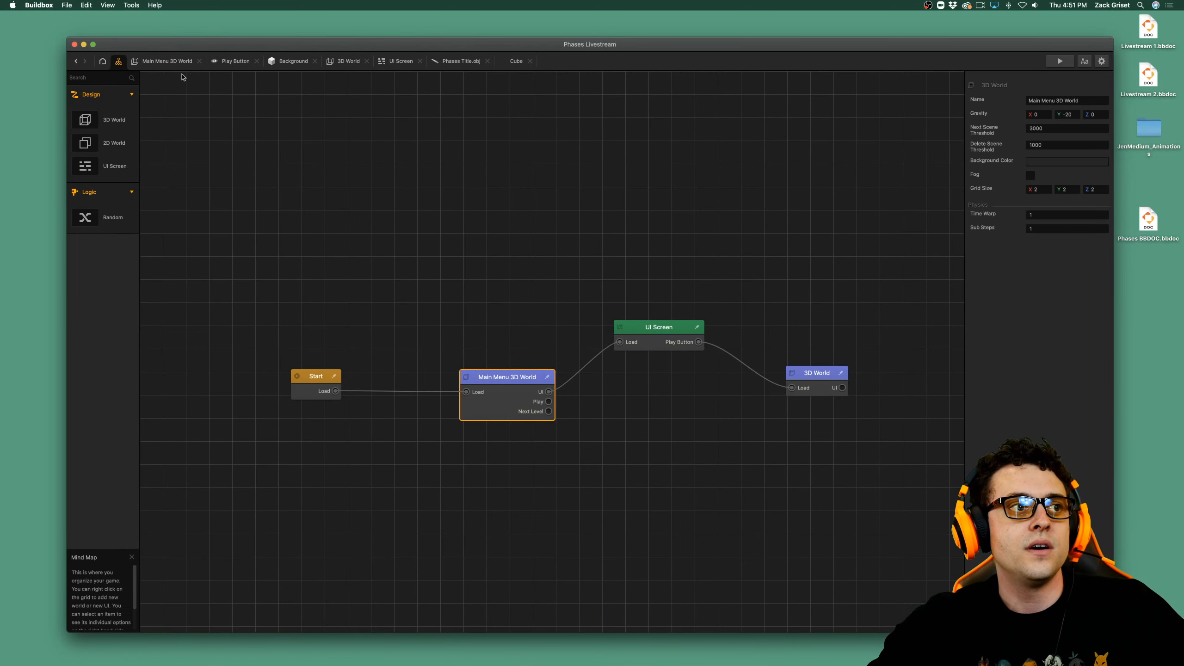
{"action": "left_click", "coordinate": [166, 61]}
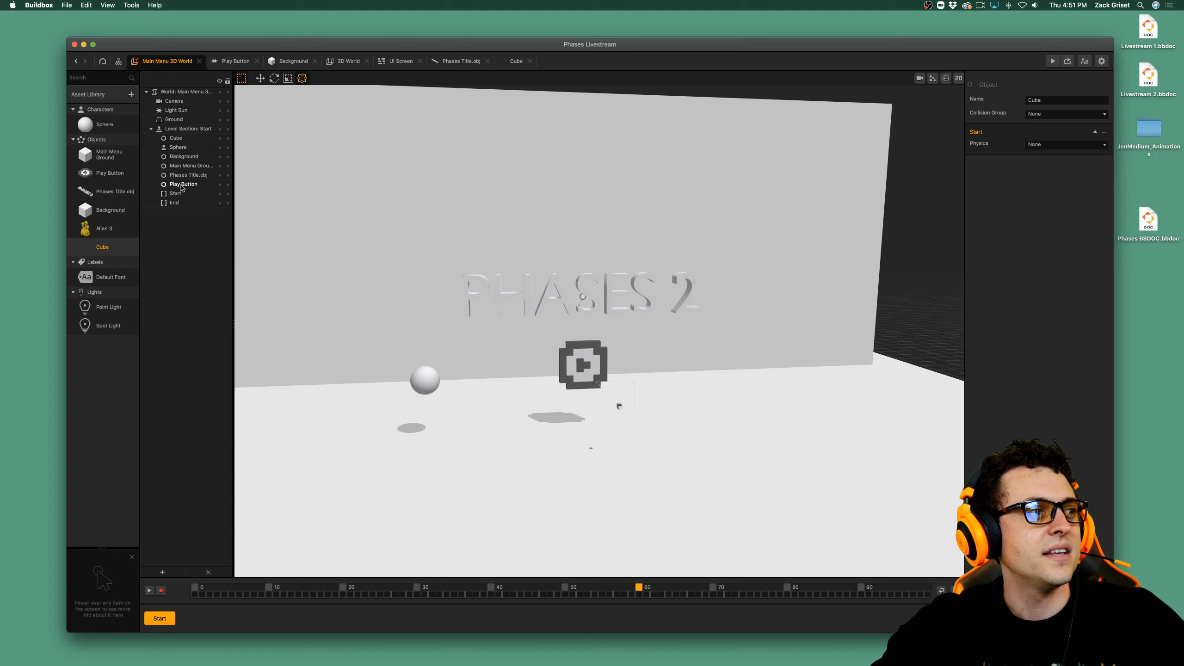
{"action": "left_click", "coordinate": [190, 146]}
{"action": "left_click", "coordinate": [190, 138]}
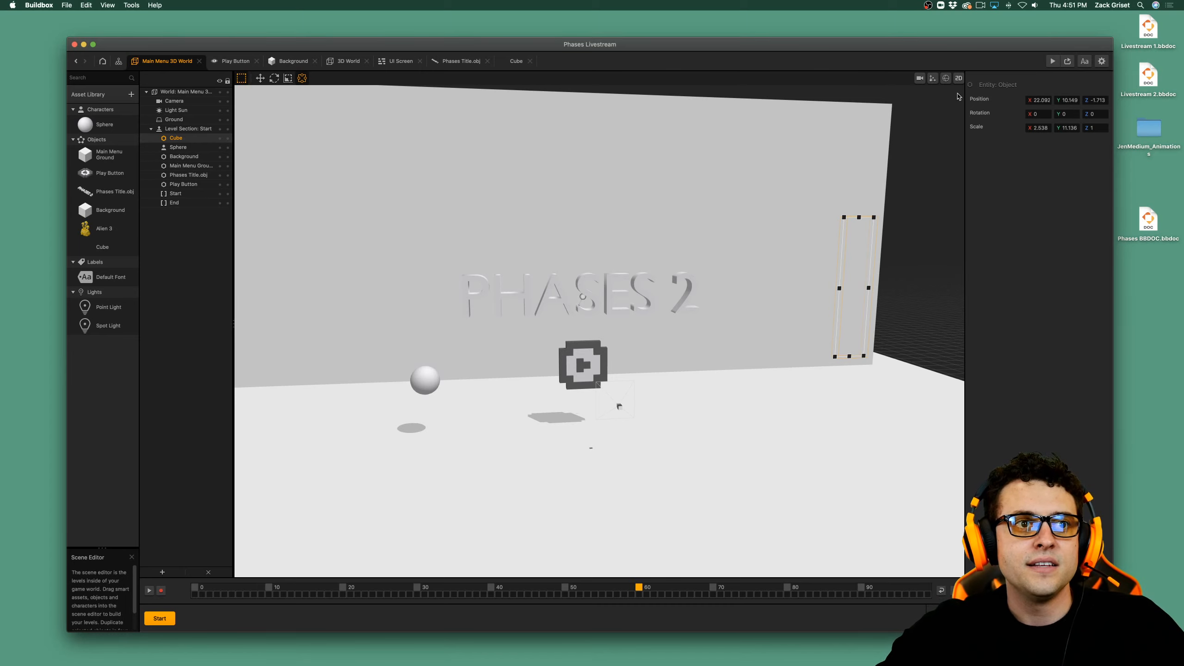
Display the collision shapes in the scene and examine the invisible Cube's collision box from an angle.
{"action": "left_click", "coordinate": [946, 78]}
{"action": "right_click_drag", "start_coordinate": [880, 311], "coordinate": [826, 264]}
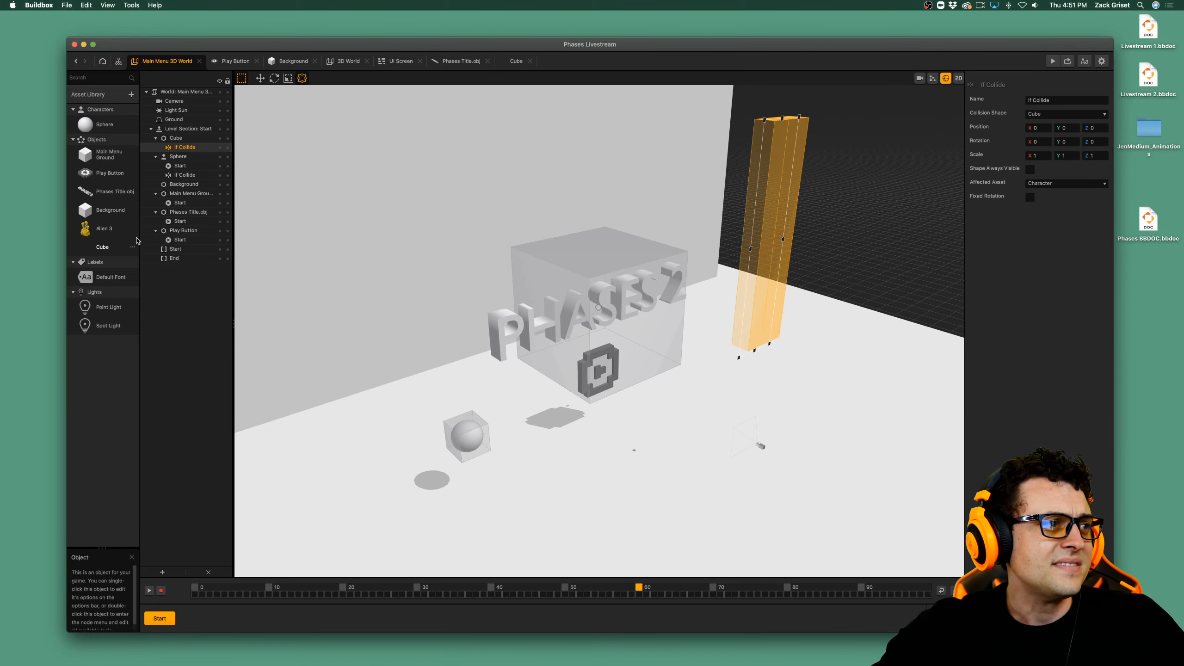
Add a 3D Model node to the Cube's node map and connect the Start node's Created output to its Enabled input.
{"action": "double_click", "coordinate": [111, 252]}
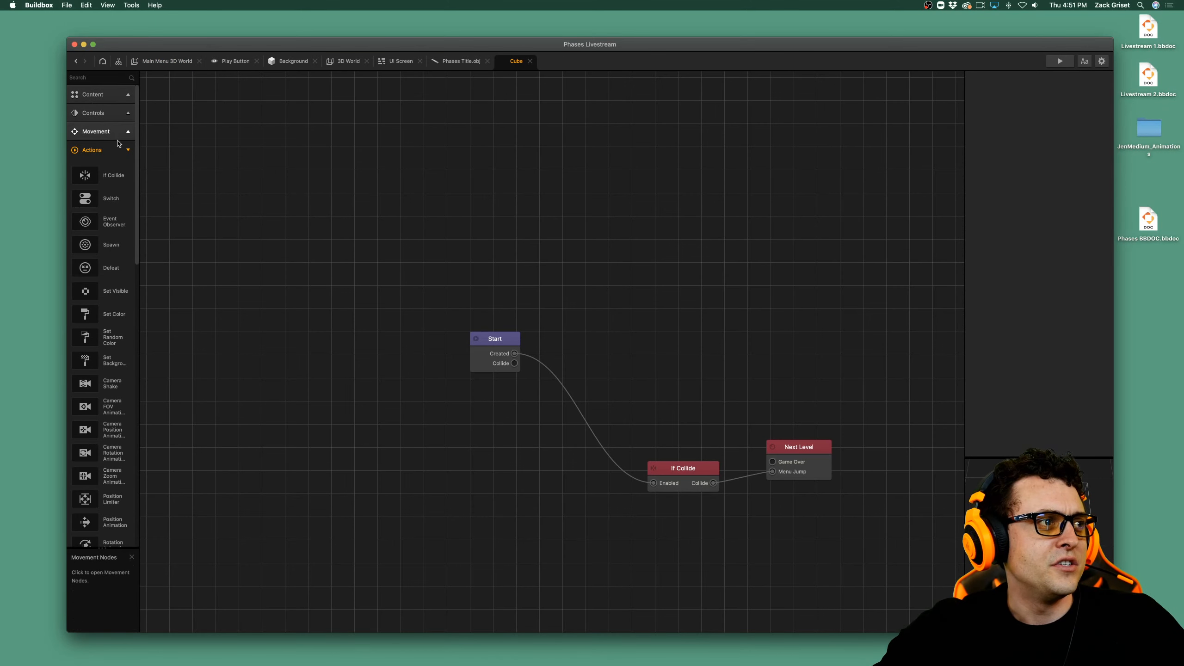
{"action": "left_click", "coordinate": [111, 95]}
{"action": "left_click_drag", "start_coordinate": [665, 280], "coordinate": [627, 286]}
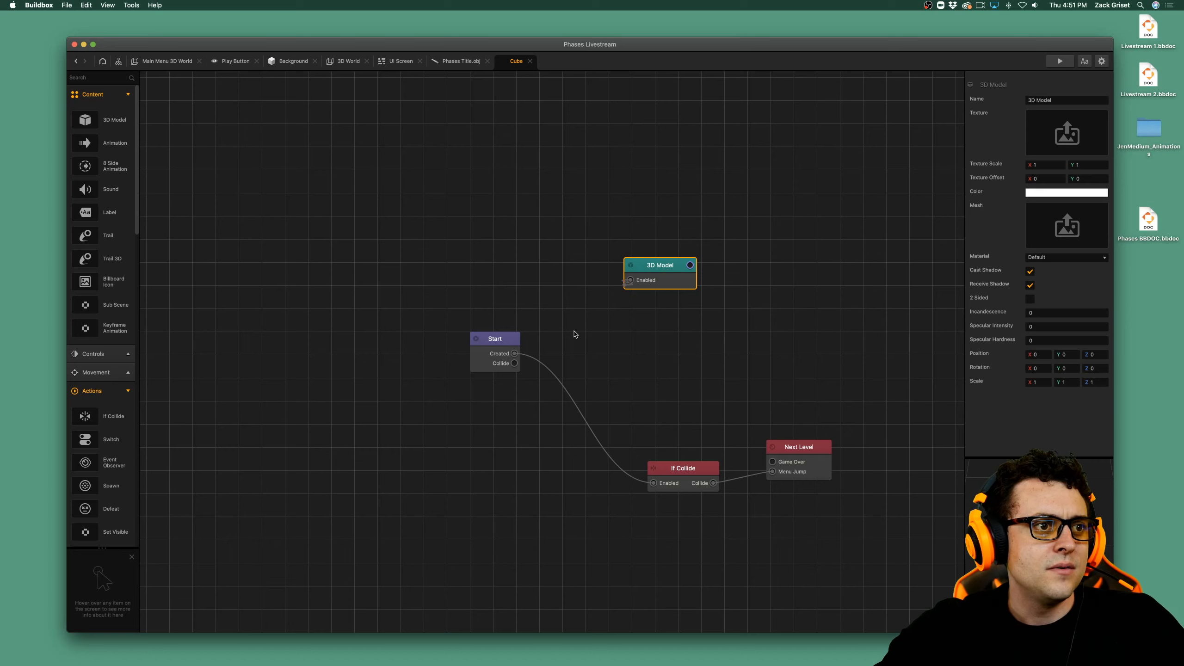
{"action": "left_click_drag", "start_coordinate": [576, 334], "coordinate": [515, 354]}
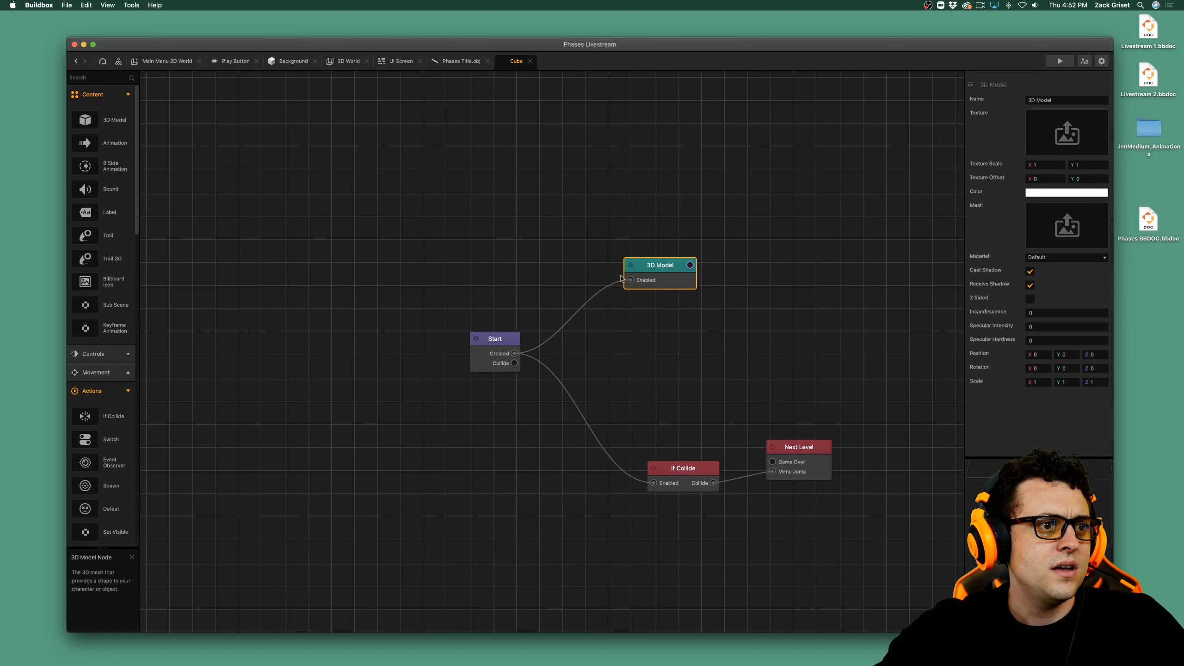
Set the new 3D Model node's colour to the green Flora pencil colour.
{"action": "left_click", "coordinate": [1061, 193]}
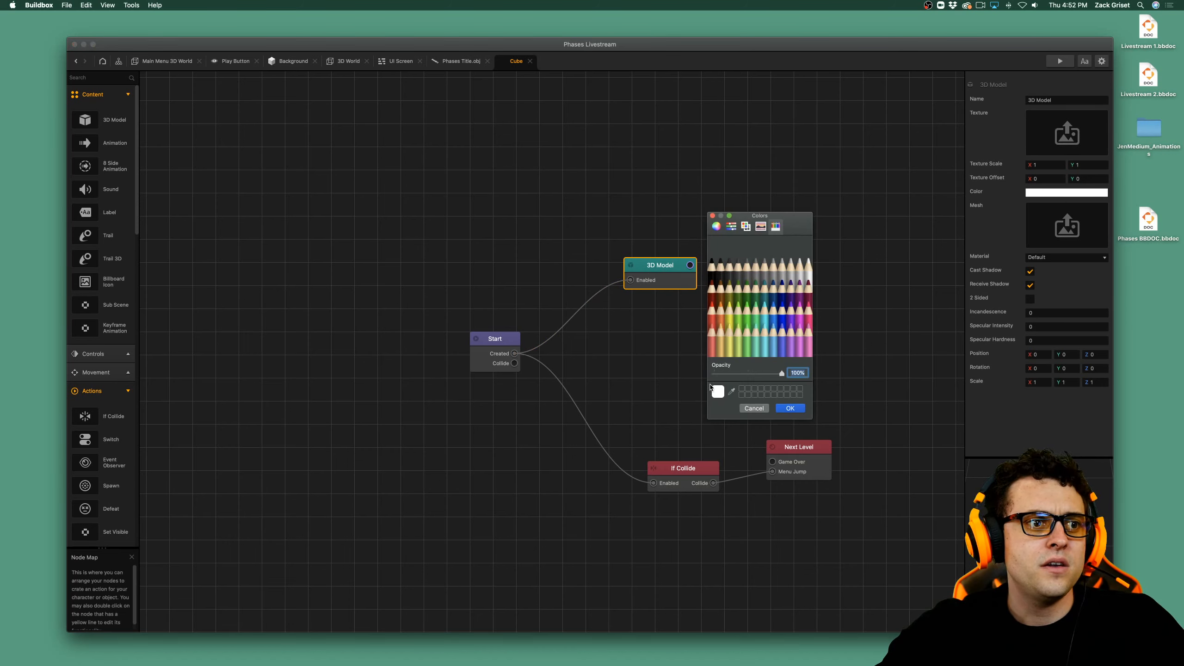
{"action": "left_click", "coordinate": [748, 330]}
{"action": "left_click", "coordinate": [789, 409]}
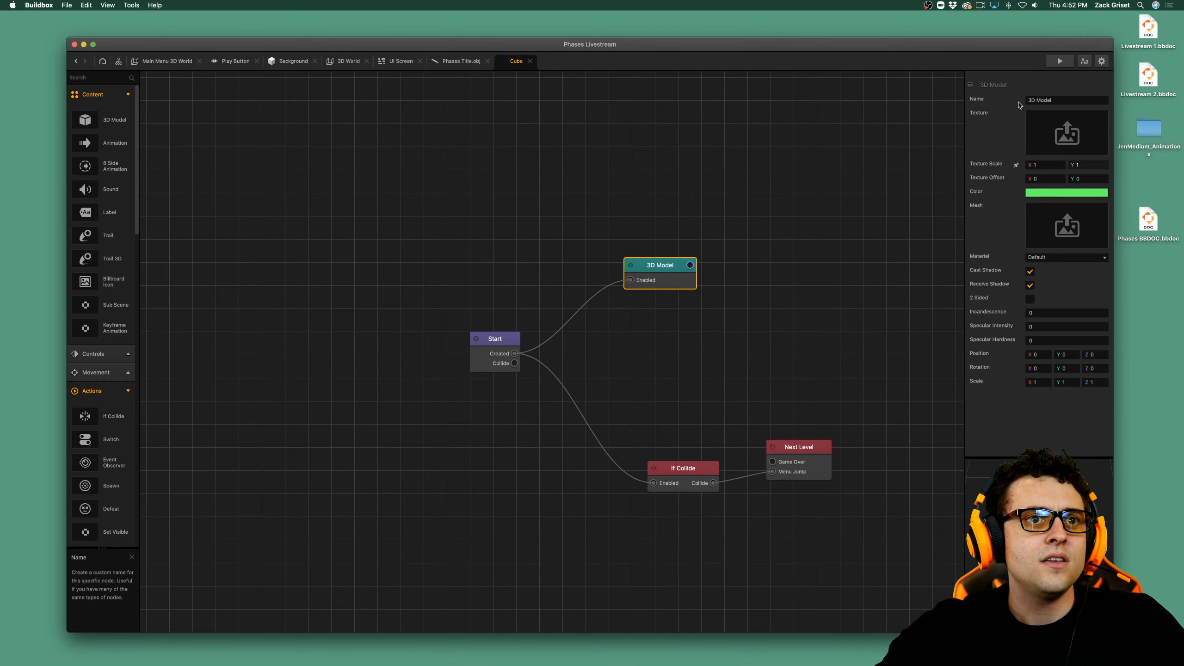
Assign the Cube mesh to the 3D Model node and hide the collision shapes in the Main Menu 3D World.
{"action": "left_click", "coordinate": [1088, 119]}
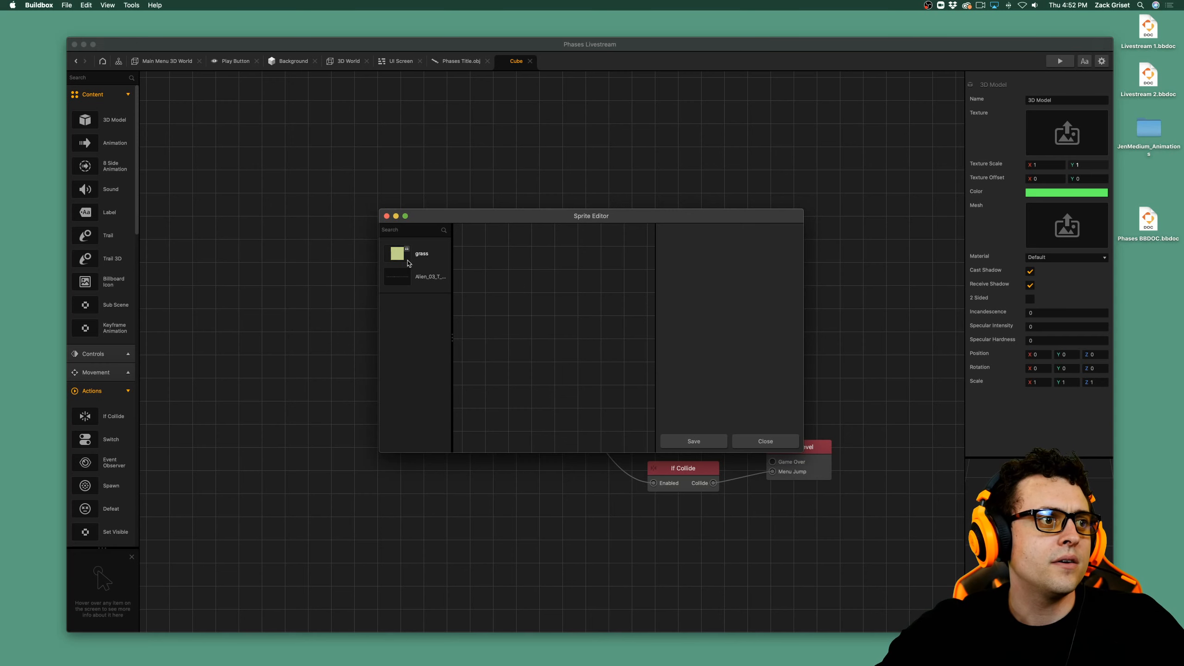
{"action": "left_click", "coordinate": [766, 442]}
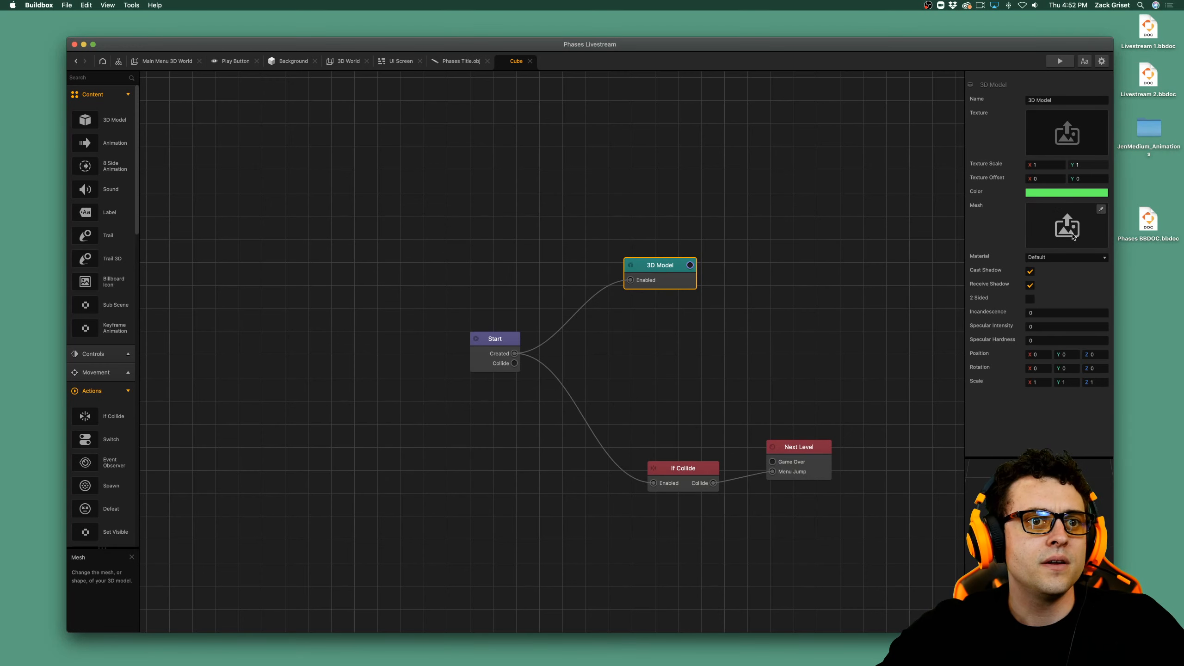
{"action": "left_click", "coordinate": [1100, 209]}
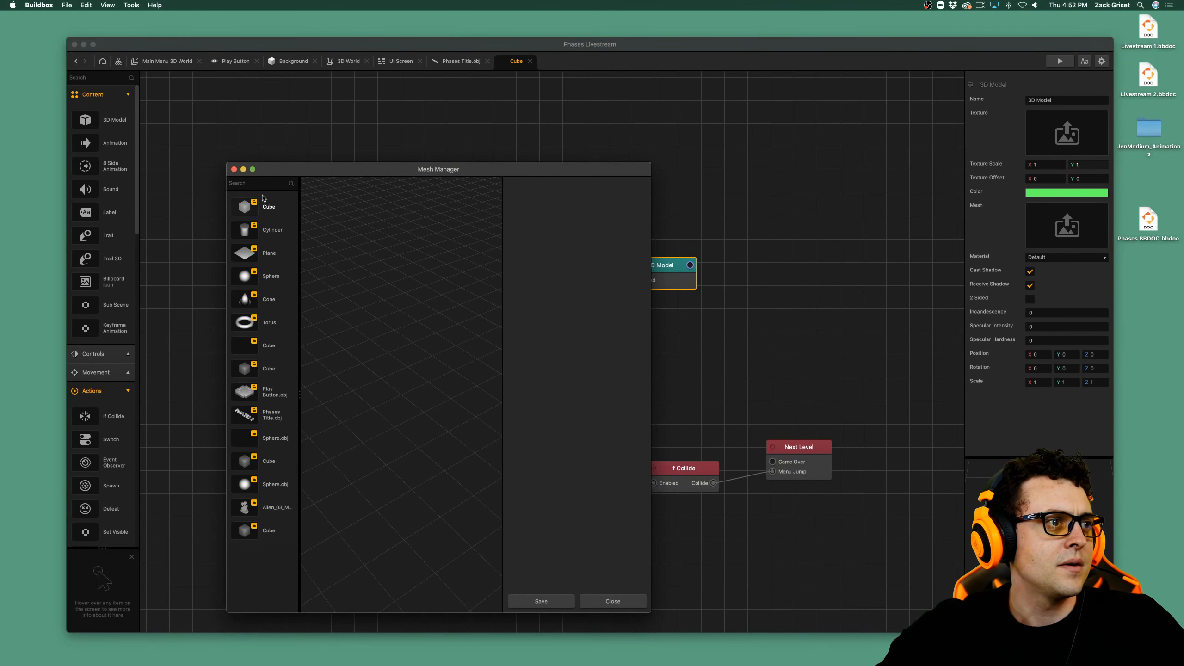
{"action": "left_click", "coordinate": [549, 603]}
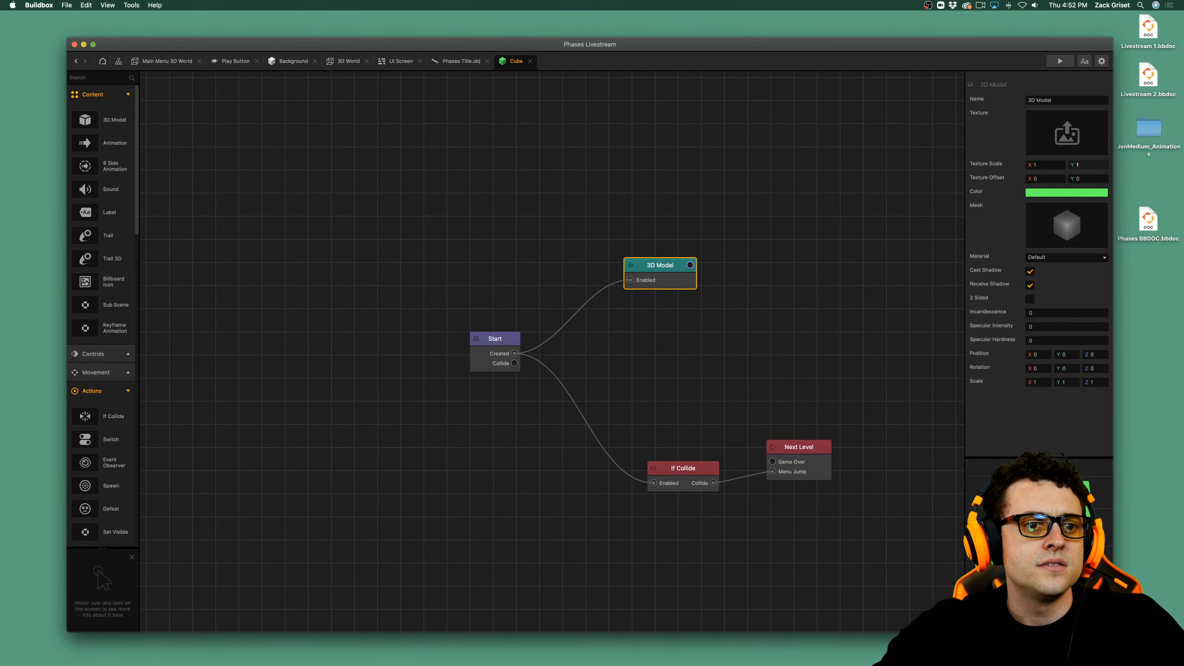
{"action": "left_click", "coordinate": [159, 61]}
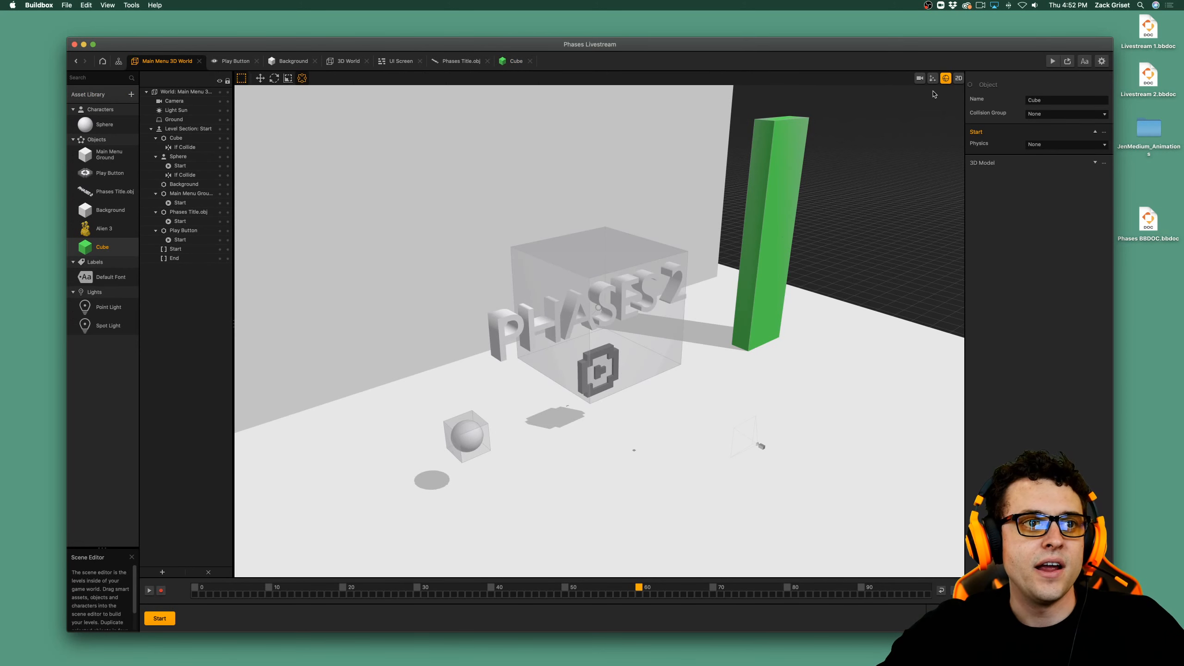
{"action": "left_click", "coordinate": [945, 78]}
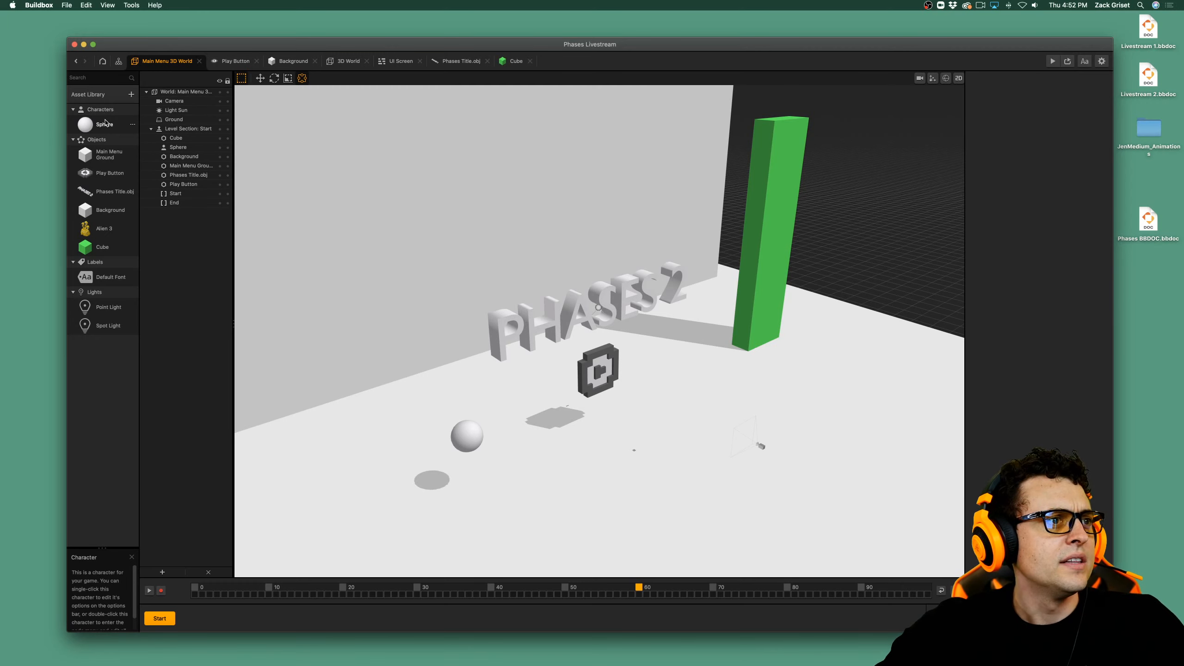
Lower the opacity of the Cube's 3D Model colour to 29%.
{"action": "double_click", "coordinate": [93, 247]}
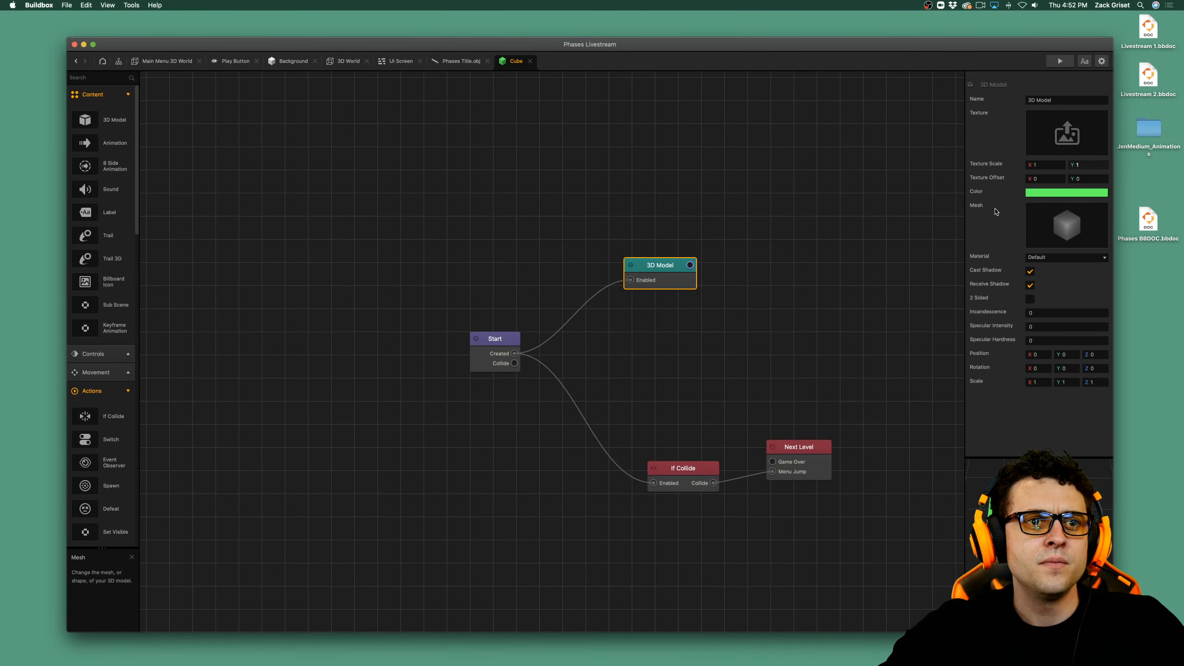
{"action": "left_click", "coordinate": [1073, 193]}
{"action": "left_click_drag", "start_coordinate": [748, 377], "coordinate": [741, 373]}
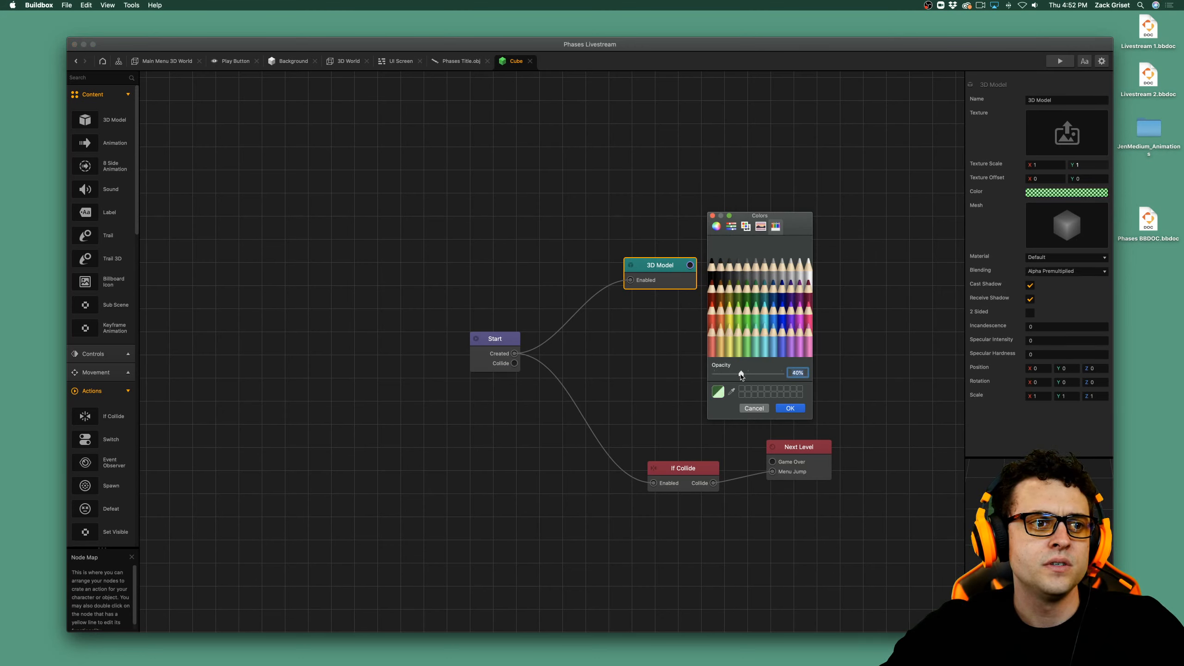
{"action": "left_click", "coordinate": [779, 408]}
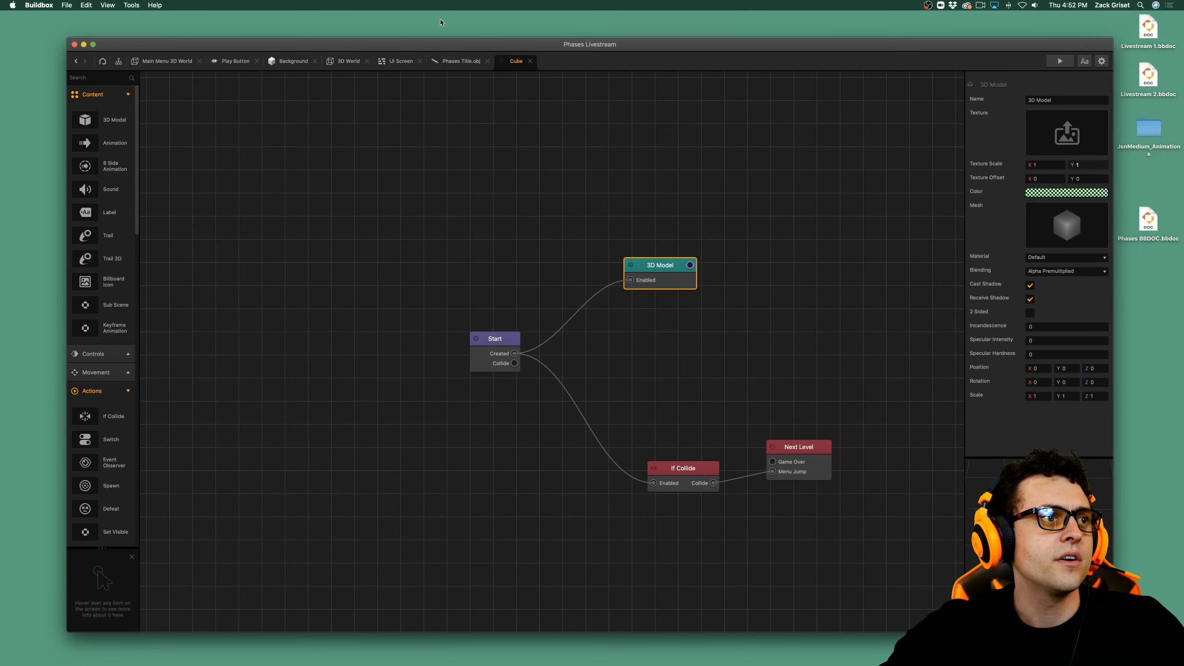
Return to the Main Menu 3D World and examine the translucent green pillar up close.
{"action": "left_click", "coordinate": [146, 61]}
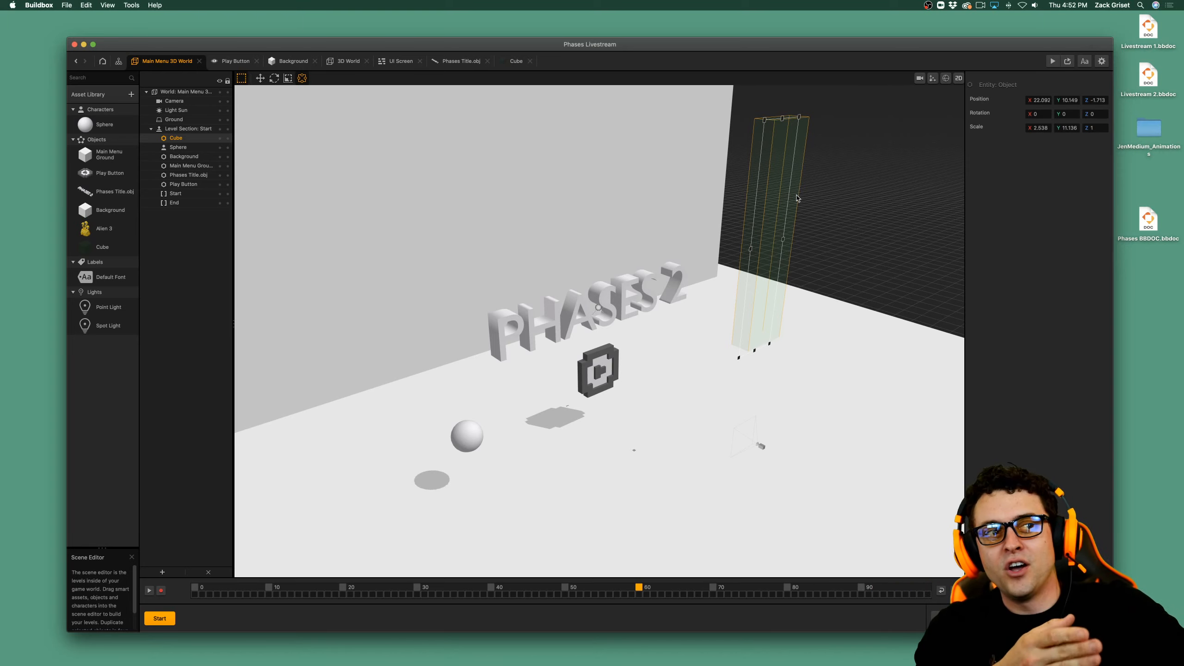
{"action": "left_click", "coordinate": [858, 225]}
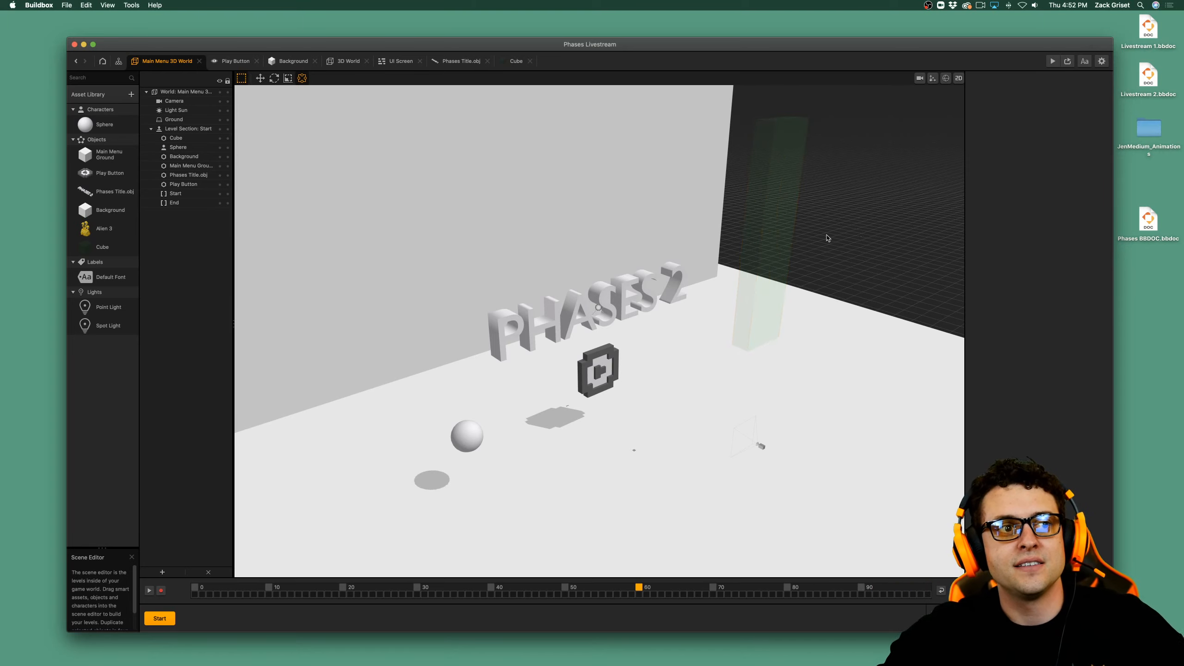
{"action": "scroll", "coordinate": [825, 238], "scroll_direction": "up", "scroll_amount": 3}
{"action": "middle_click_drag", "start_coordinate": [785, 221], "coordinate": [632, 400]}
{"action": "scroll", "coordinate": [651, 387], "scroll_direction": "up", "scroll_amount": 3}
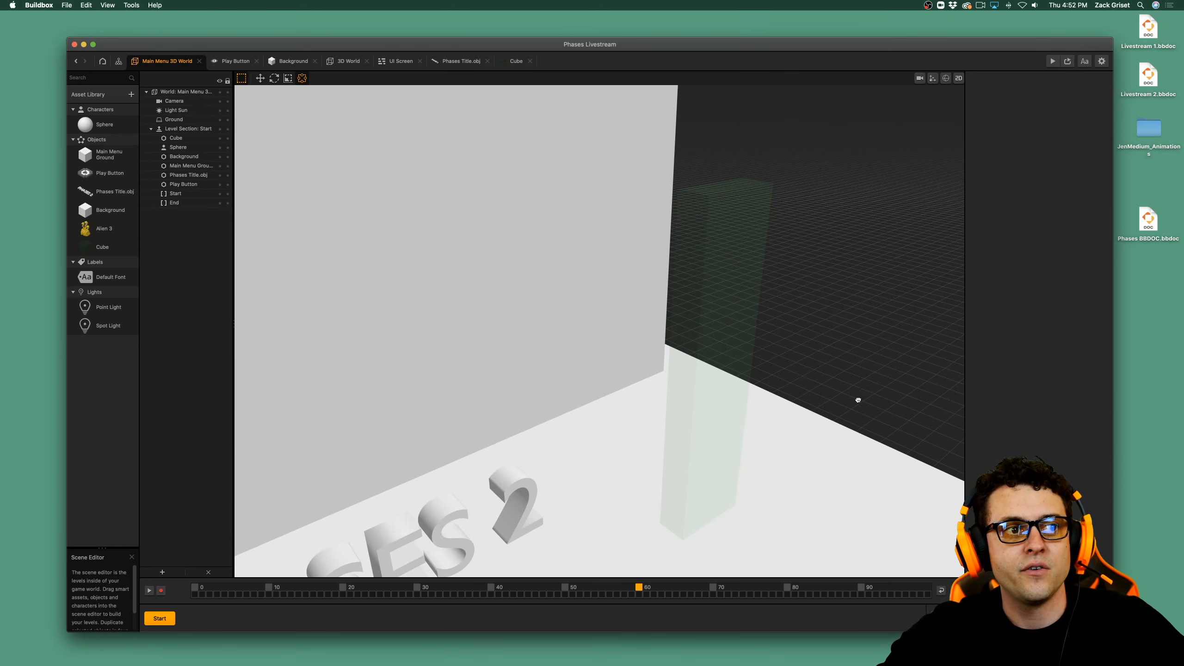
{"action": "middle_click_drag", "start_coordinate": [857, 400], "coordinate": [724, 368]}
Set the opacity of the Cube asset's 3D Model colour to 57% from the scene editor.
{"action": "left_click", "coordinate": [651, 317]}
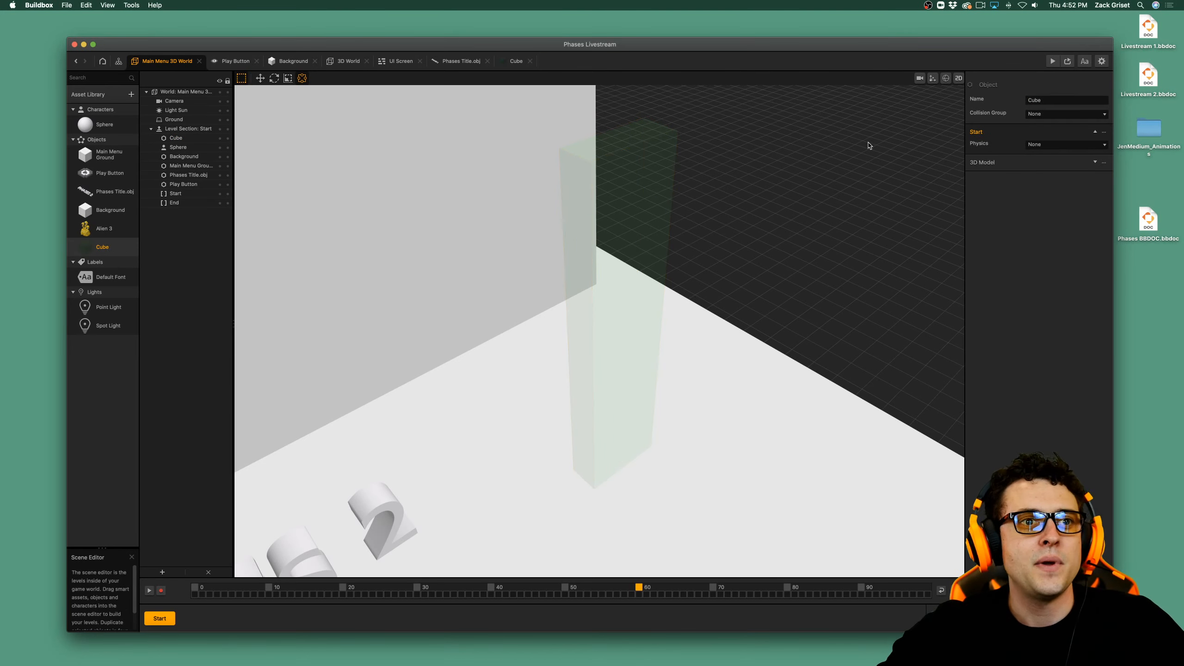
{"action": "left_click", "coordinate": [1098, 163]}
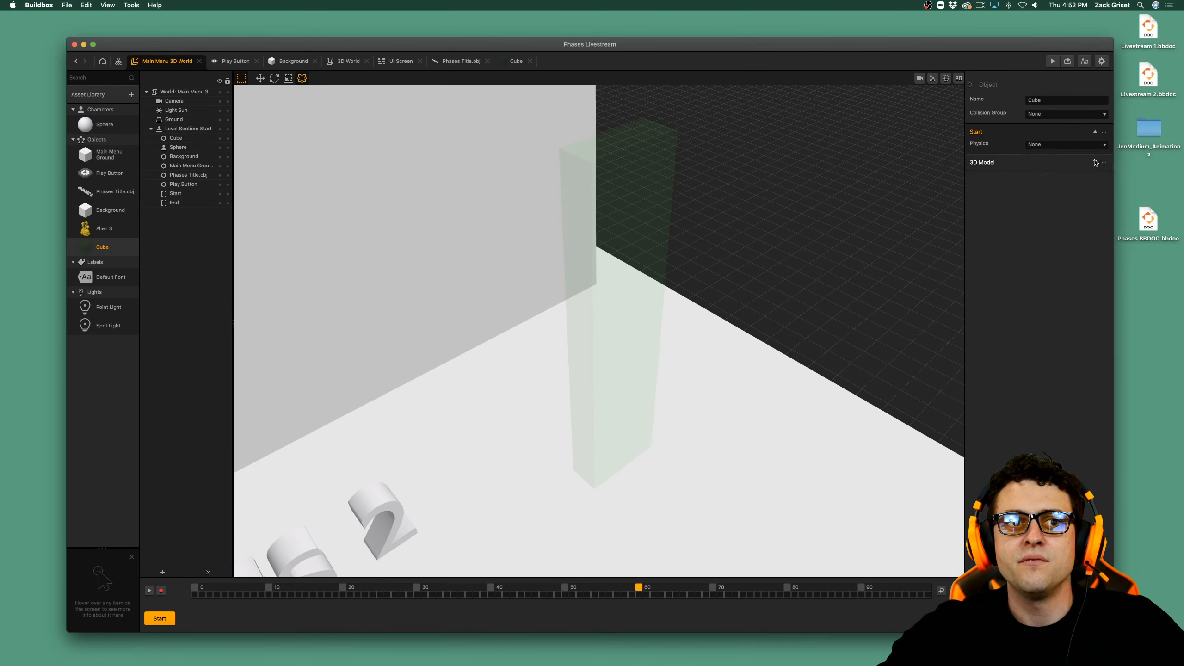
{"action": "left_click", "coordinate": [1056, 227]}
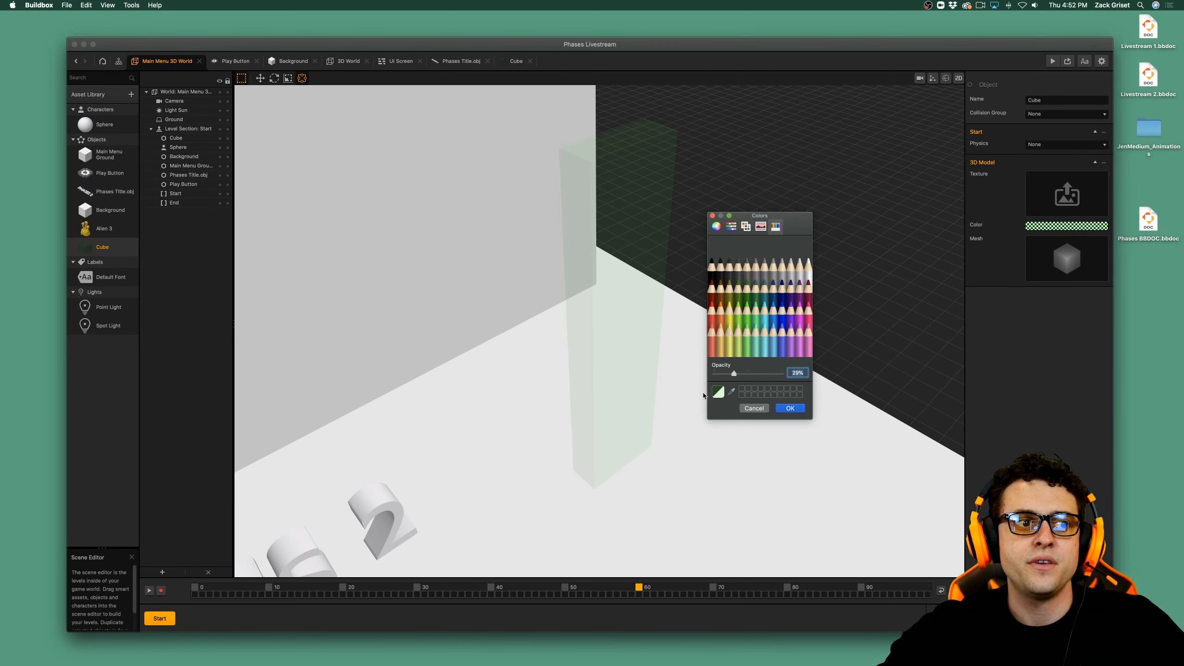
{"action": "left_click_drag", "start_coordinate": [734, 373], "coordinate": [753, 373]}
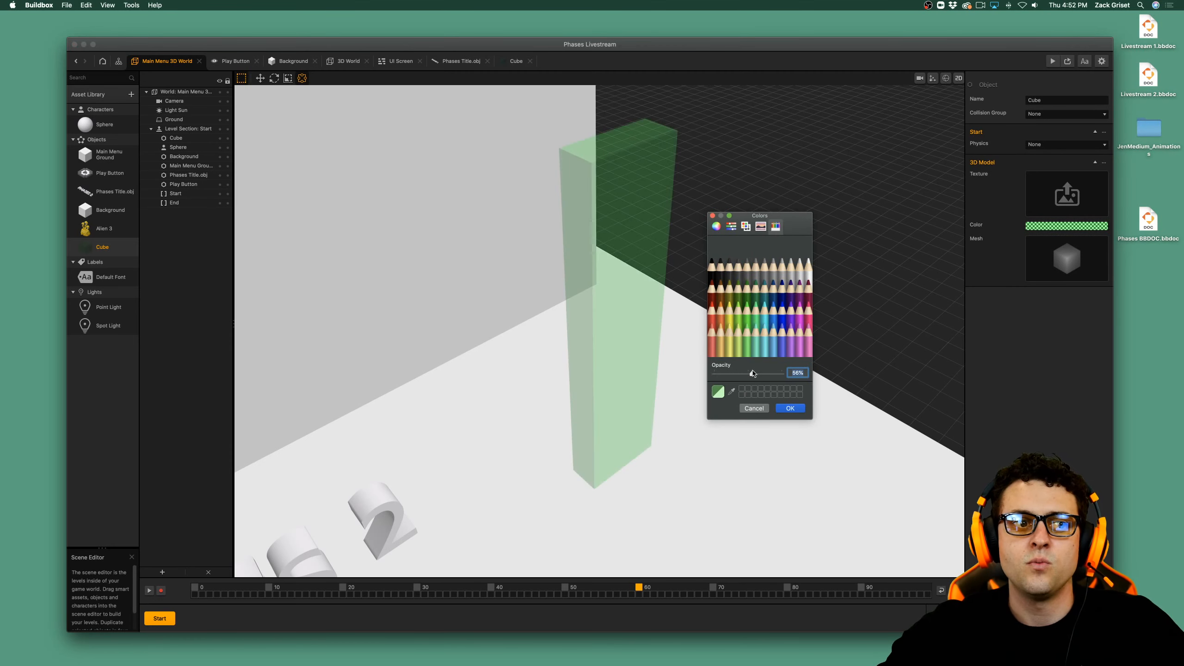
{"action": "left_click", "coordinate": [789, 409]}
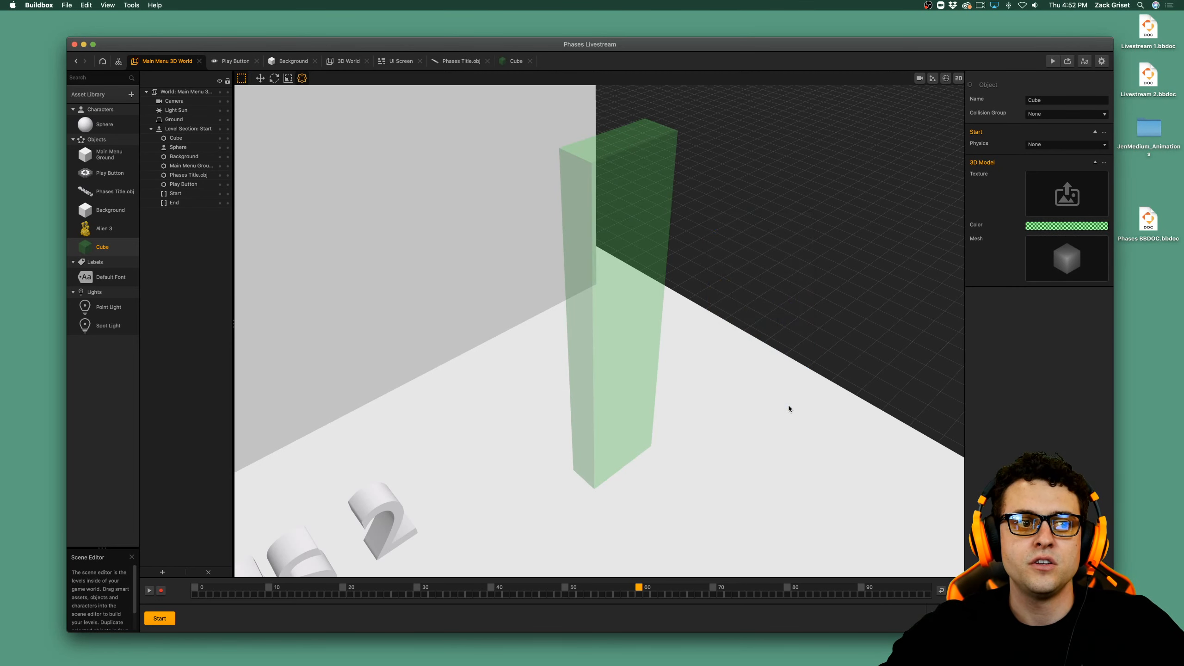
Open the Cube's node map and look through the available action nodes for one that handles level changes.
{"action": "double_click", "coordinate": [99, 248]}
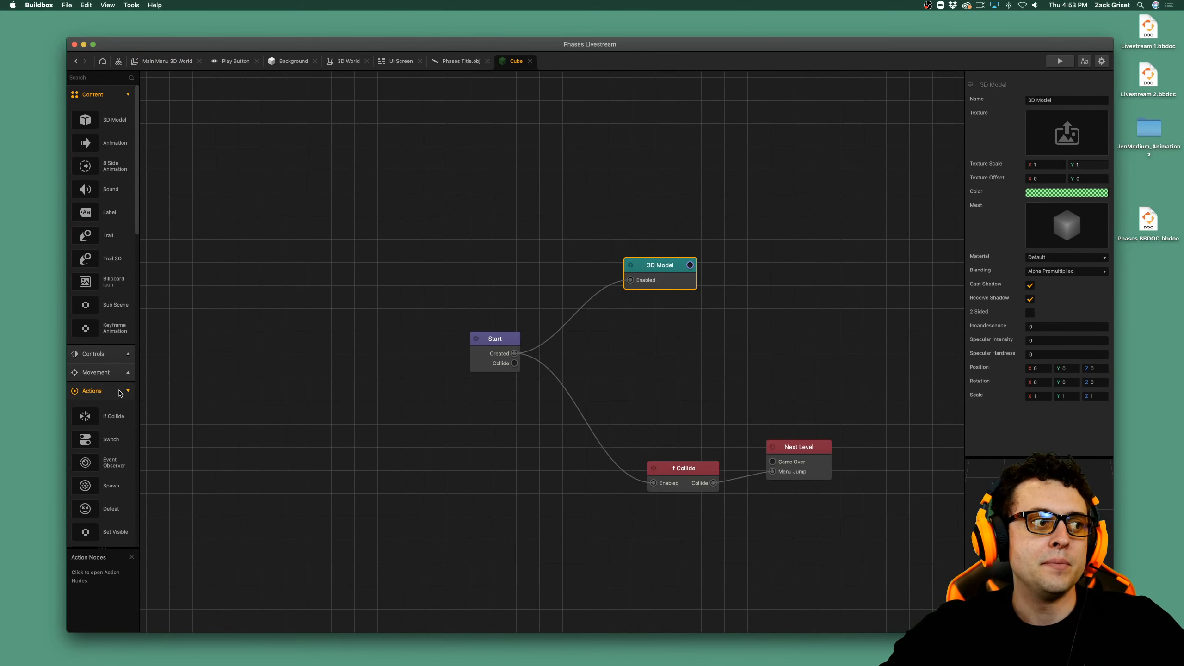
{"action": "scroll", "coordinate": [114, 392], "scroll_direction": "down", "scroll_amount": 10}
{"action": "scroll", "coordinate": [113, 392], "scroll_direction": "down", "scroll_amount": 5}
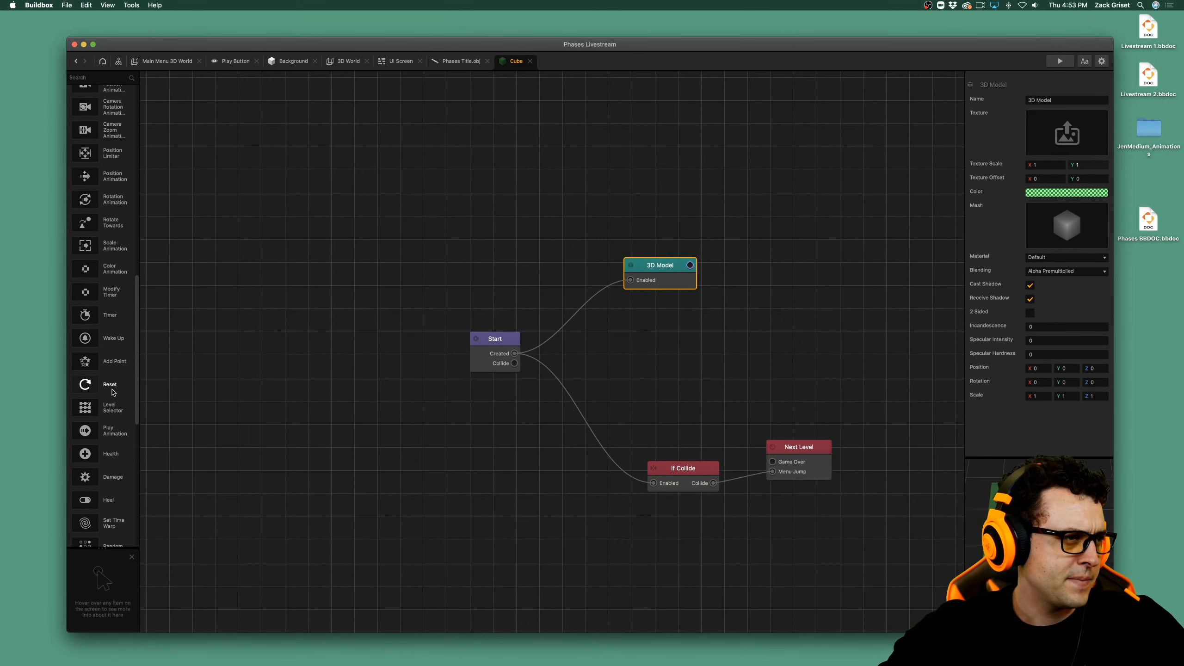
{"action": "scroll", "coordinate": [114, 392], "scroll_direction": "down", "scroll_amount": 5}
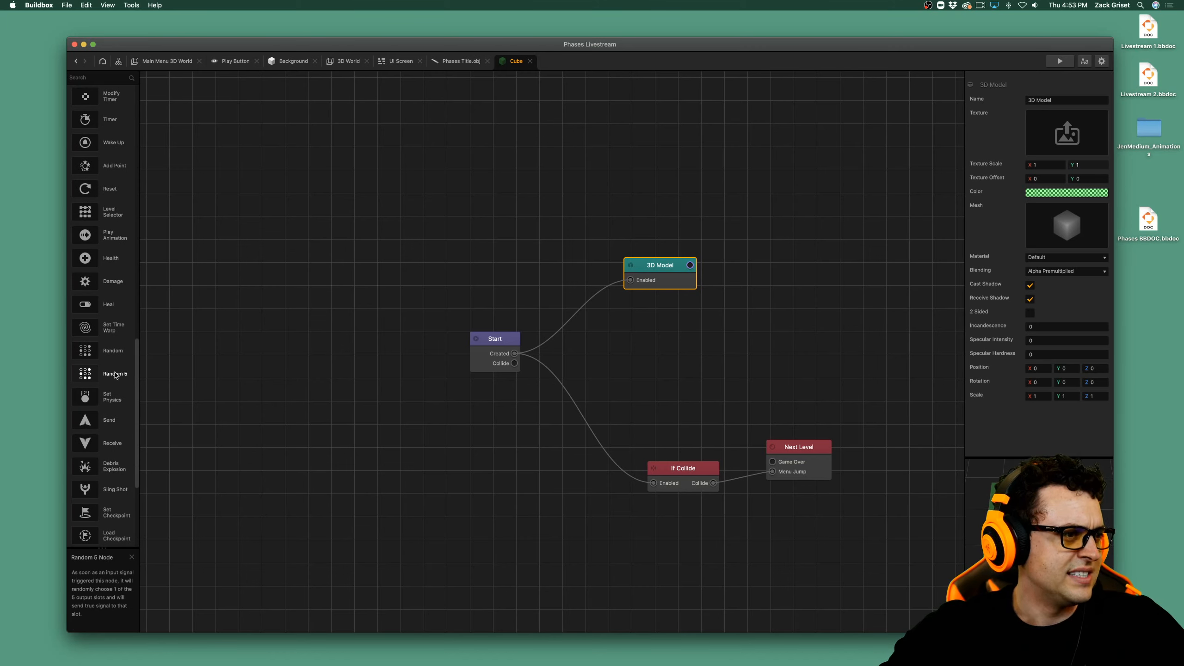
{"action": "scroll", "coordinate": [115, 375], "scroll_direction": "down", "scroll_amount": 5}
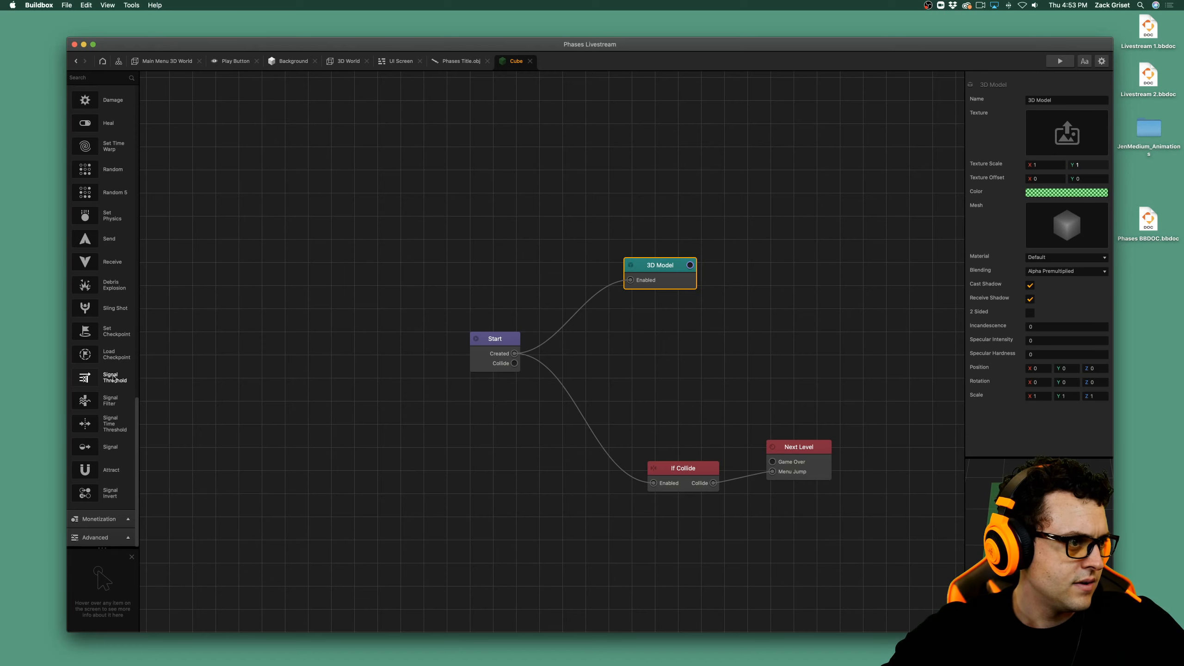
{"action": "scroll", "coordinate": [113, 378], "scroll_direction": "up", "scroll_amount": 10}
{"action": "scroll", "coordinate": [114, 378], "scroll_direction": "up", "scroll_amount": 7}
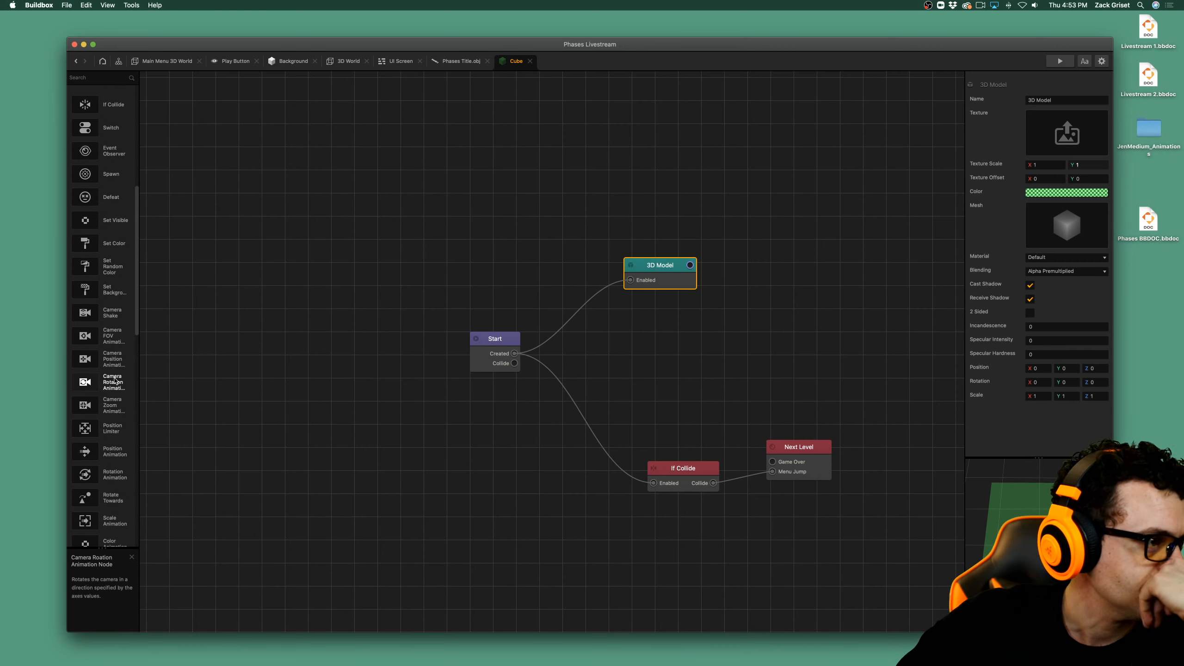
{"action": "scroll", "coordinate": [118, 394], "scroll_direction": "down", "scroll_amount": 3}
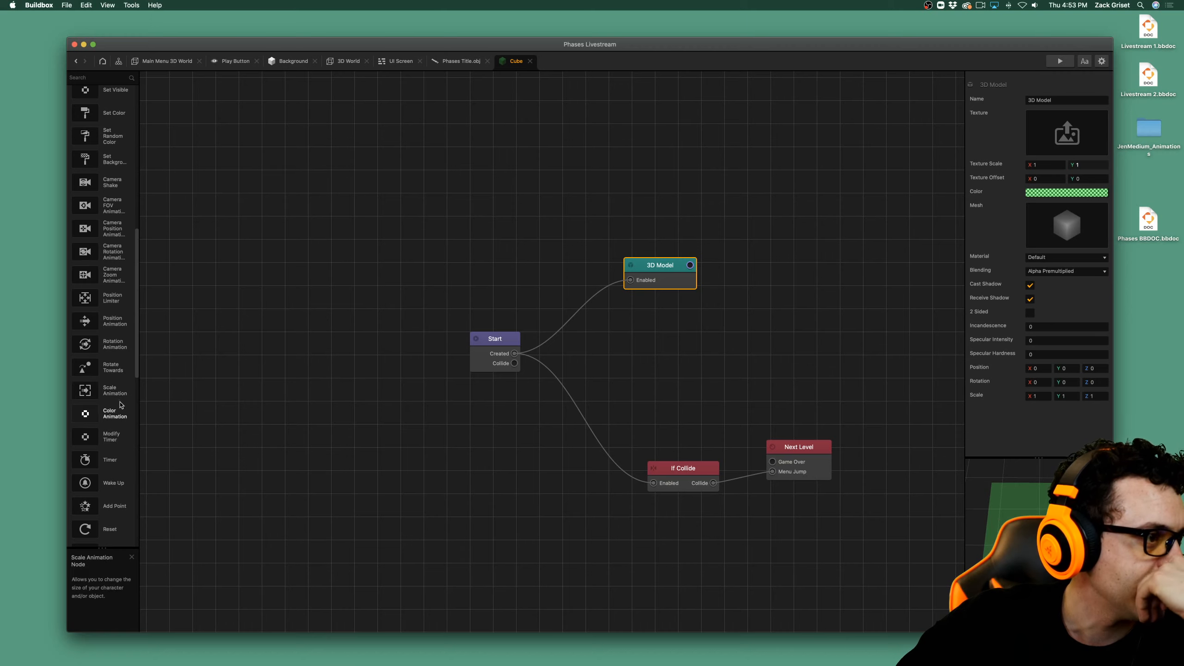
{"action": "scroll", "coordinate": [122, 413], "scroll_direction": "down", "scroll_amount": 2}
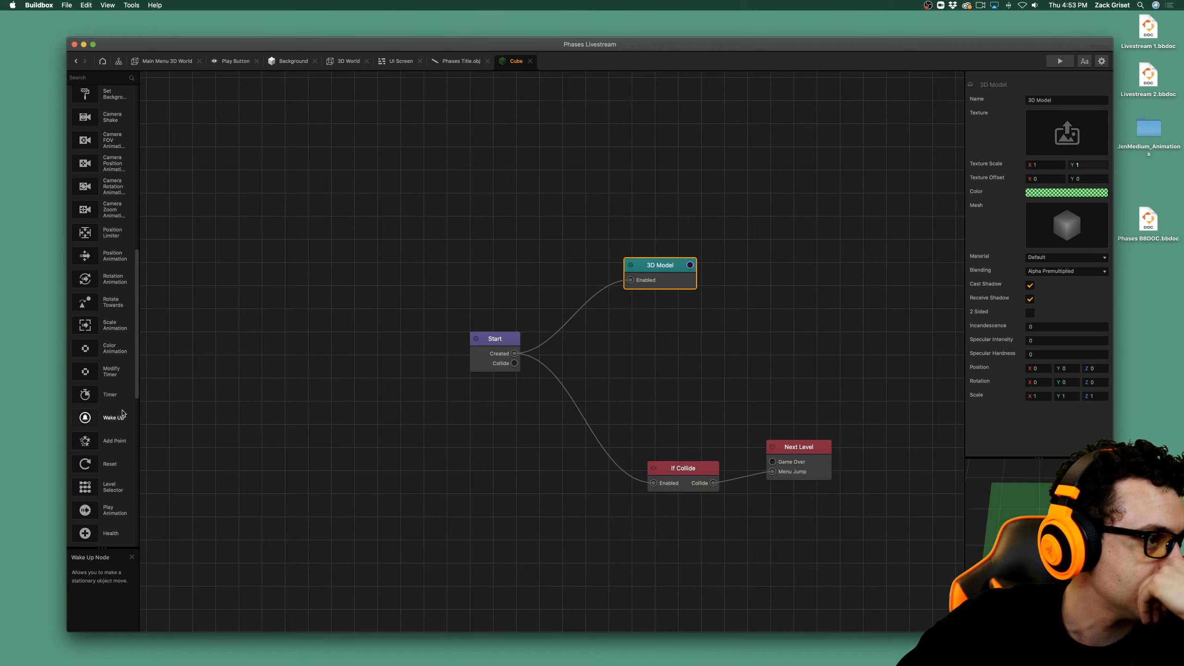
Find the Level Selector node by searching "select", place it above the Start node, and delete it again.
{"action": "left_click", "coordinate": [128, 80]}
{"action": "type", "text": "select"}
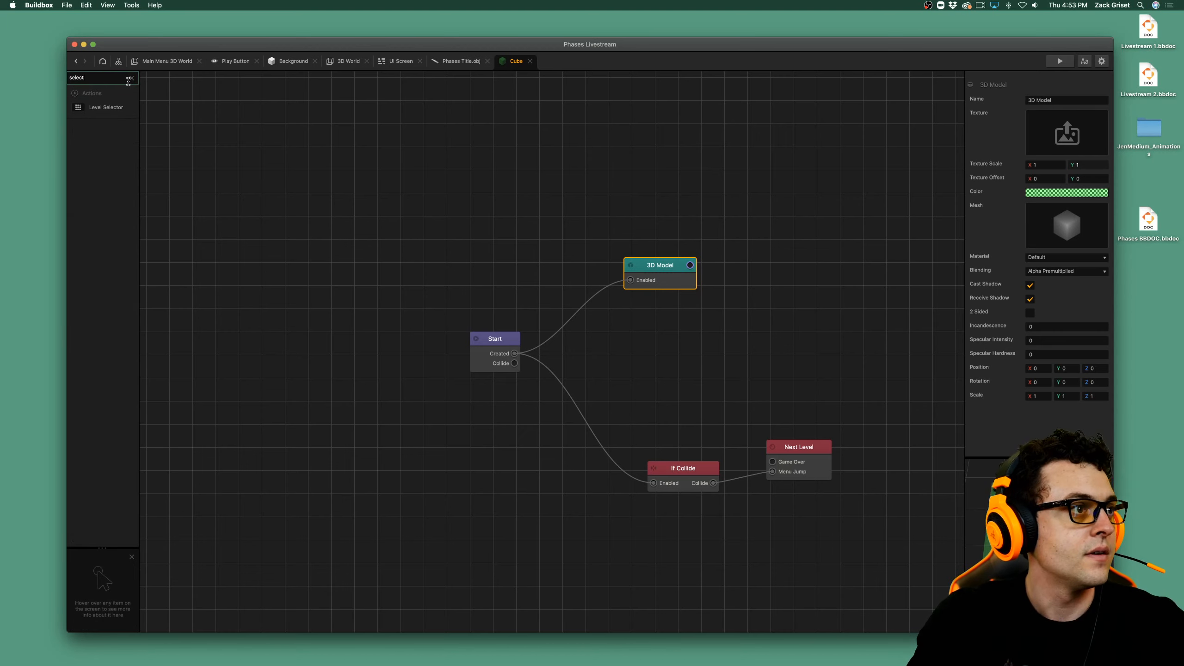
{"action": "left_click", "coordinate": [125, 111]}
{"action": "double_click", "coordinate": [125, 111]}
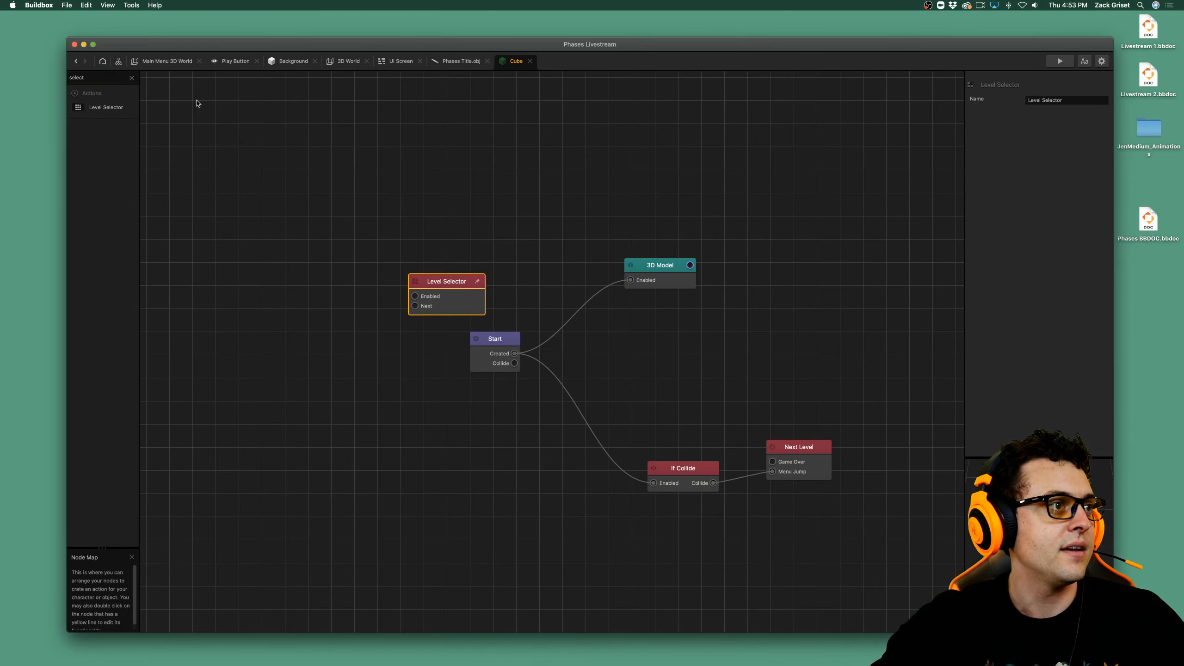
{"action": "left_click", "coordinate": [133, 78]}
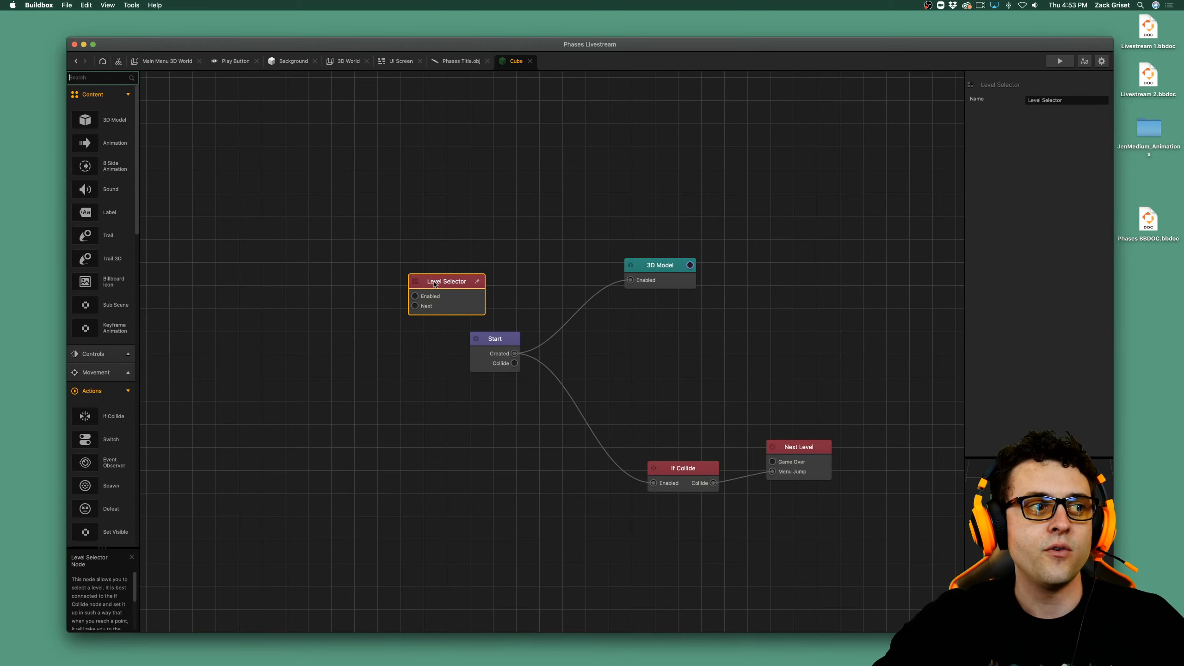
{"action": "left_click_drag", "start_coordinate": [457, 303], "coordinate": [466, 265]}
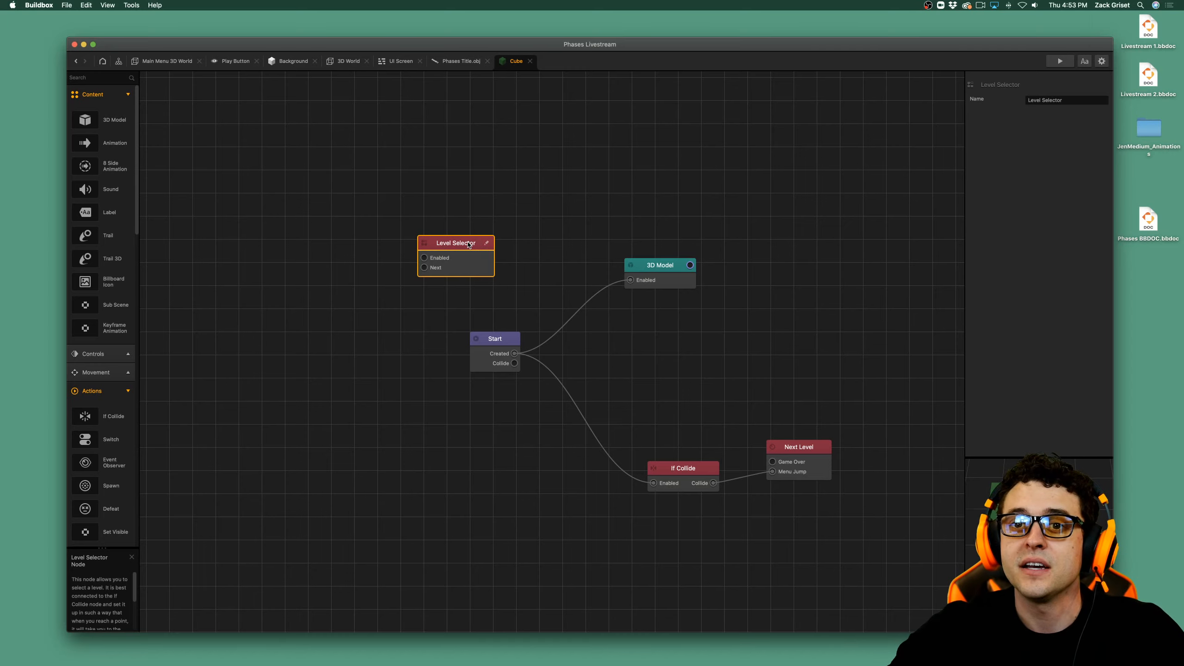
{"action": "key", "text": "BackSpace"}
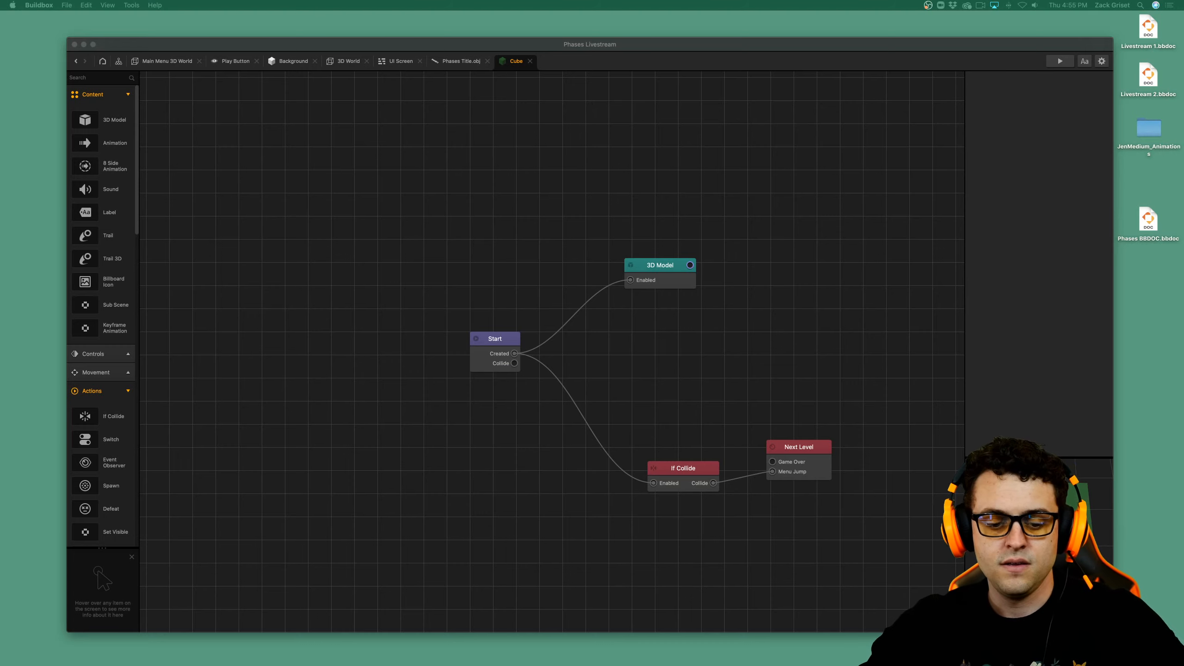
{"action": "key", "text": "ctrl+Up"}
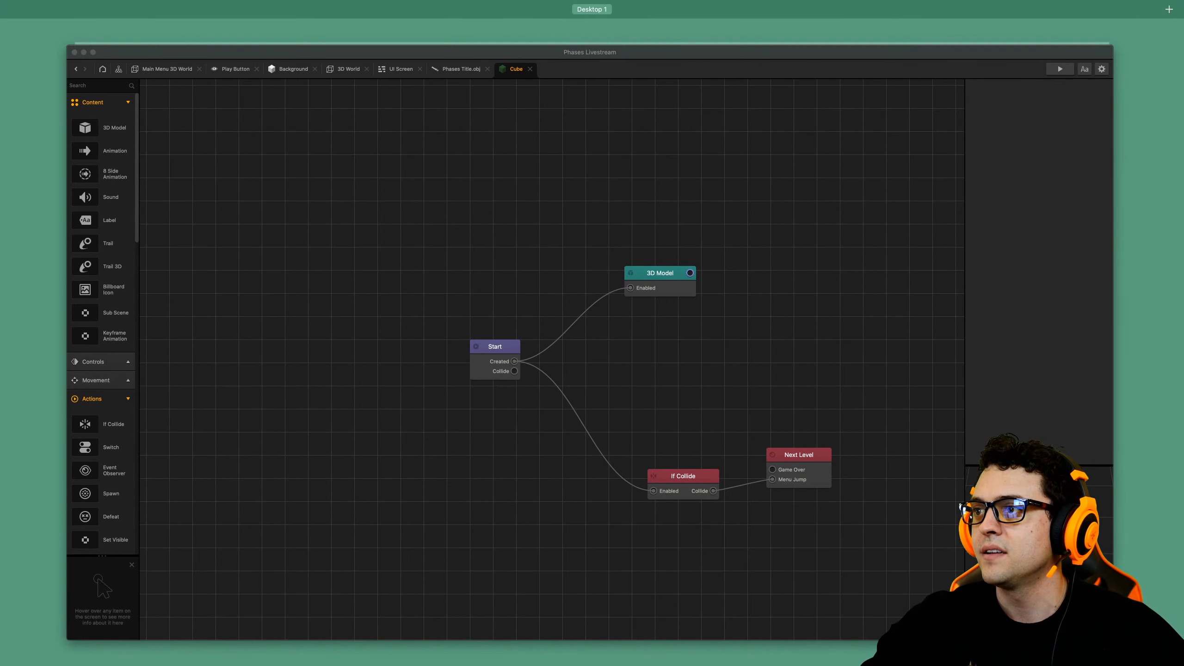
{"action": "key", "text": "ctrl+Up"}
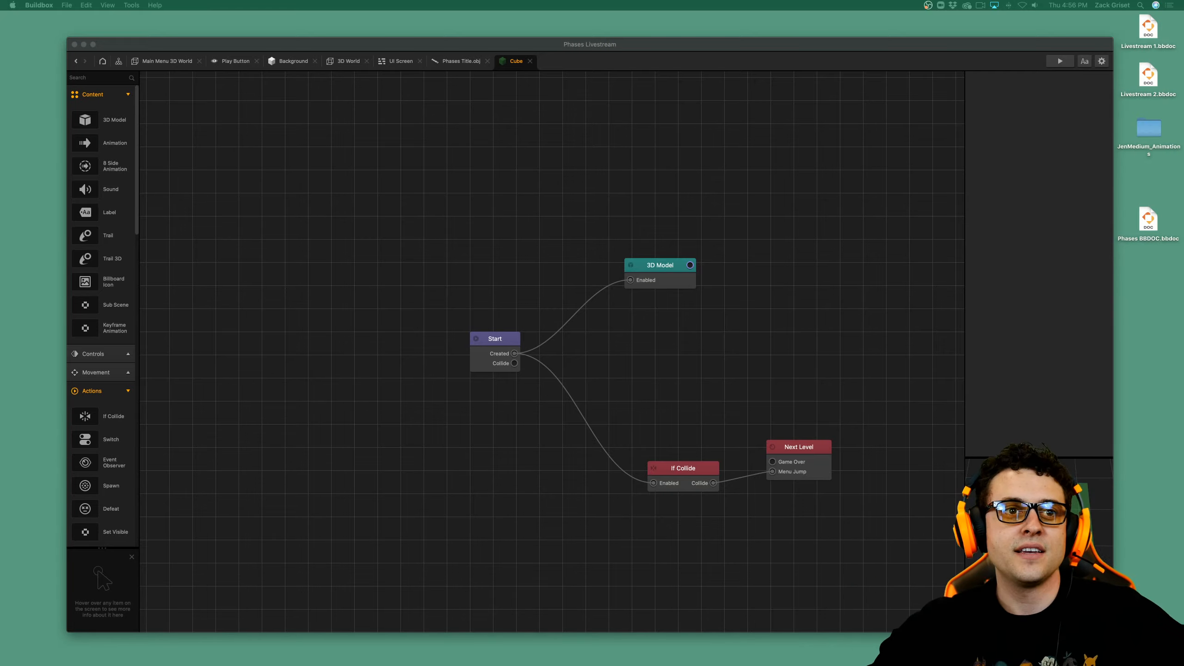
Open the Font Builder, look through the list of installed fonts for the Default Font, and close it.
{"action": "left_click", "coordinate": [1082, 62]}
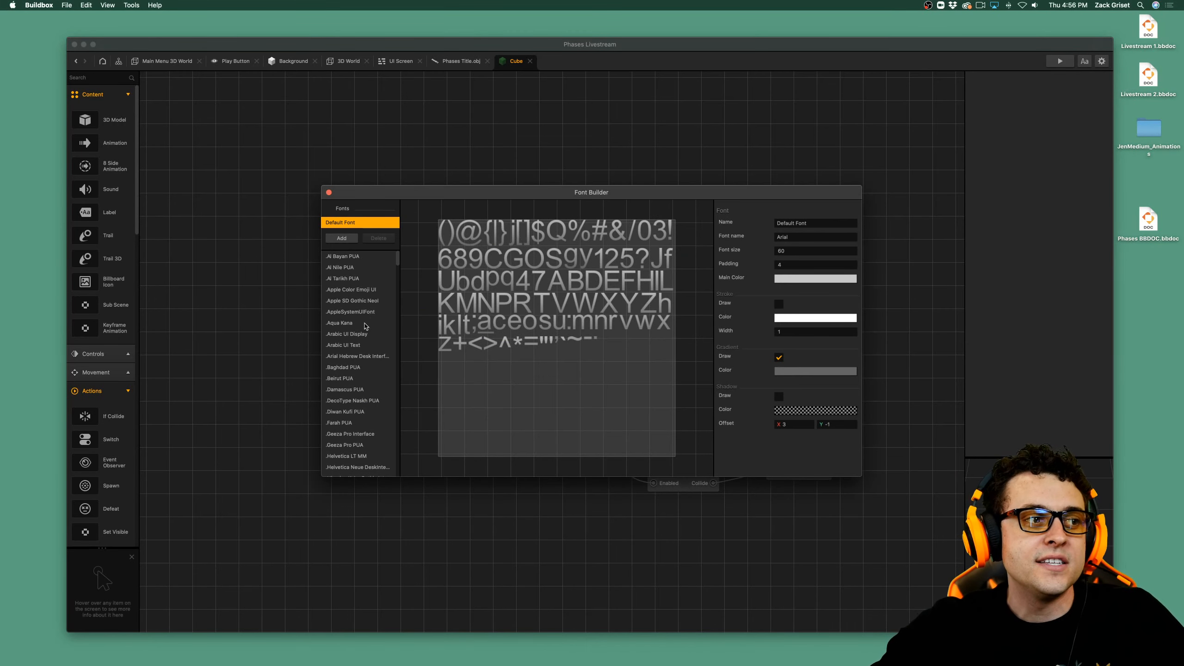
{"action": "scroll", "coordinate": [365, 326], "scroll_direction": "down", "scroll_amount": 3}
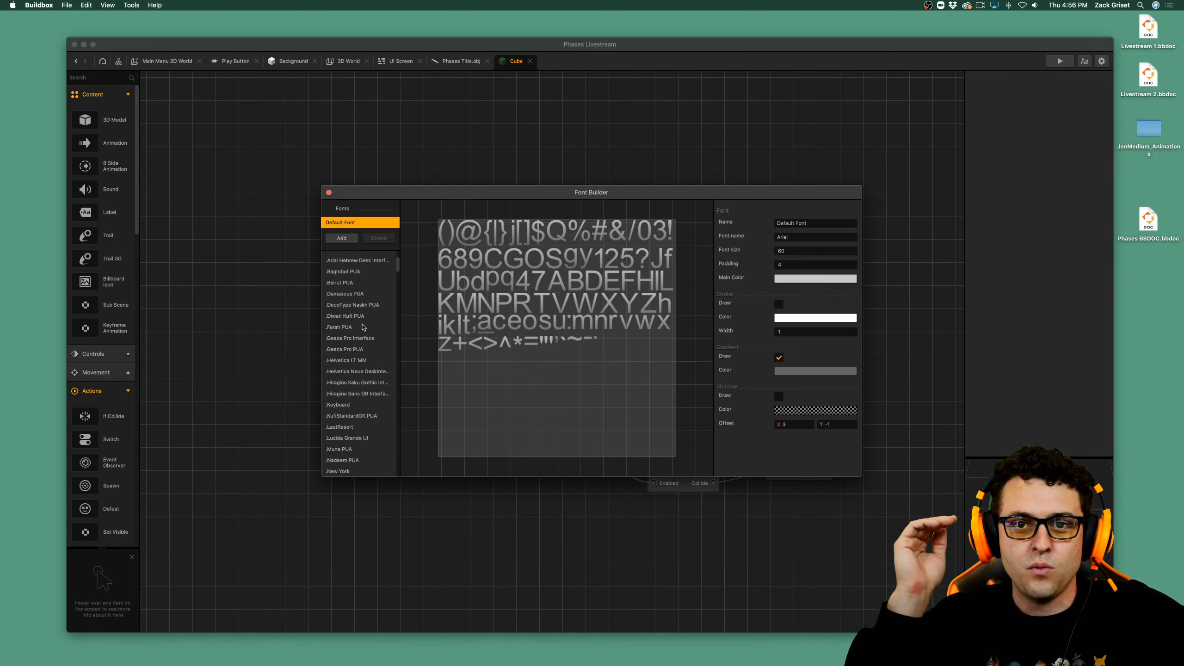
{"action": "scroll", "coordinate": [328, 375], "scroll_direction": "down", "scroll_amount": 4}
{"action": "scroll", "coordinate": [346, 374], "scroll_direction": "down", "scroll_amount": 15}
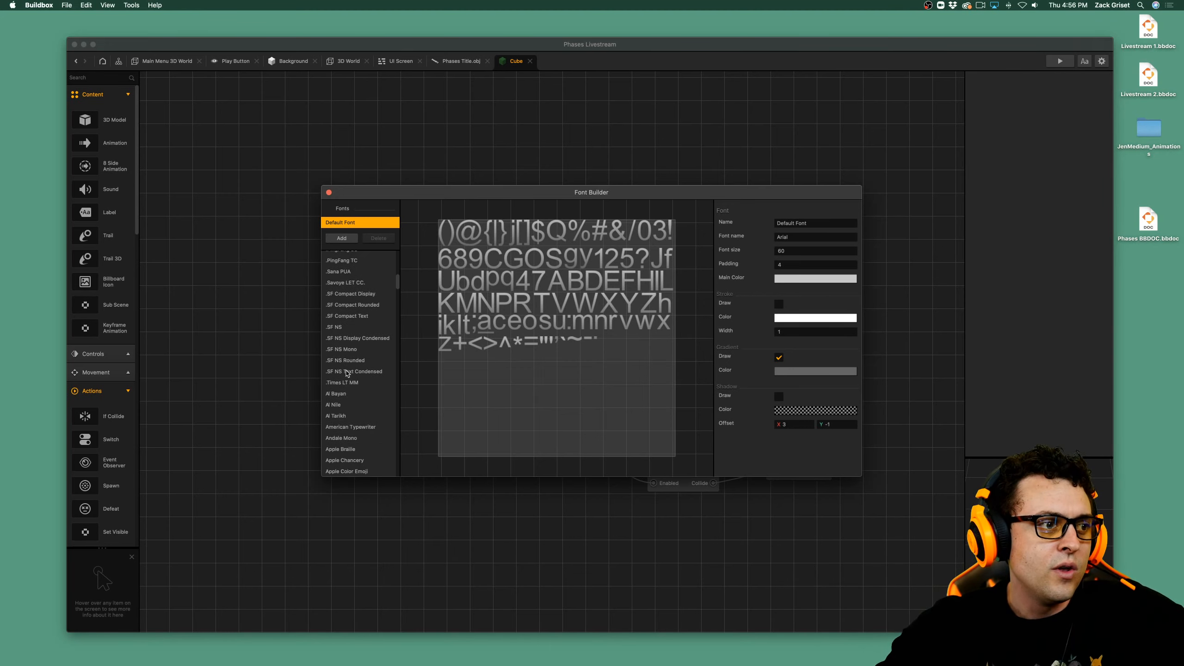
{"action": "scroll", "coordinate": [362, 371], "scroll_direction": "down", "scroll_amount": 20}
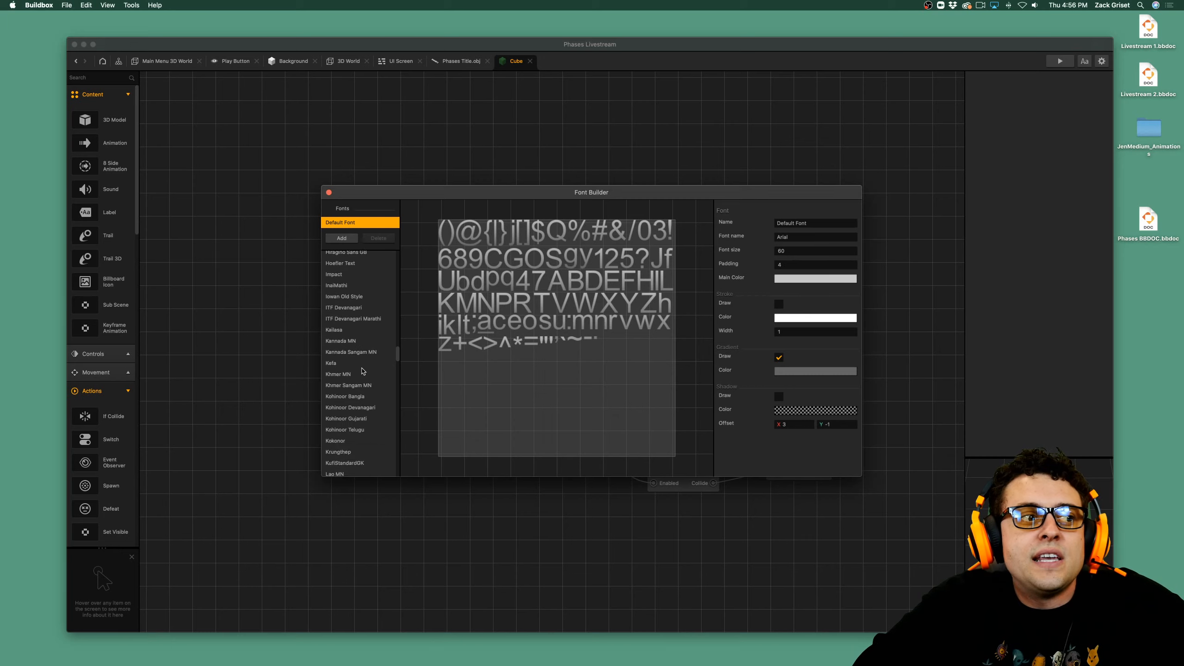
{"action": "scroll", "coordinate": [365, 372], "scroll_direction": "down", "scroll_amount": 20}
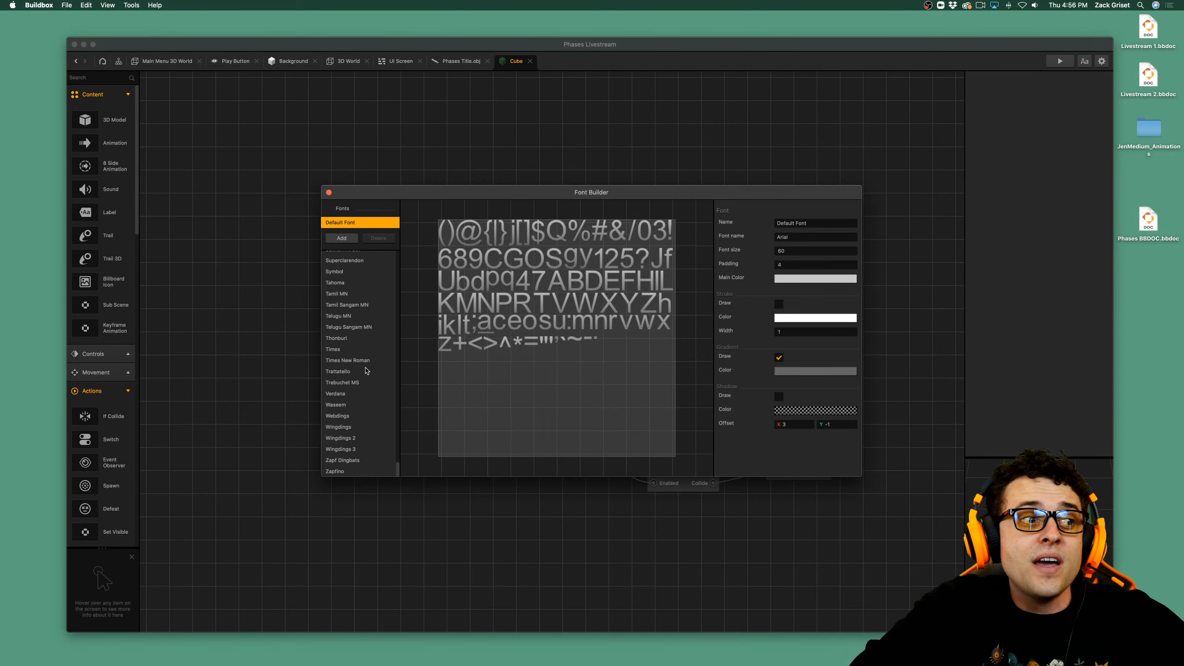
{"action": "scroll", "coordinate": [366, 371], "scroll_direction": "up", "scroll_amount": 10}
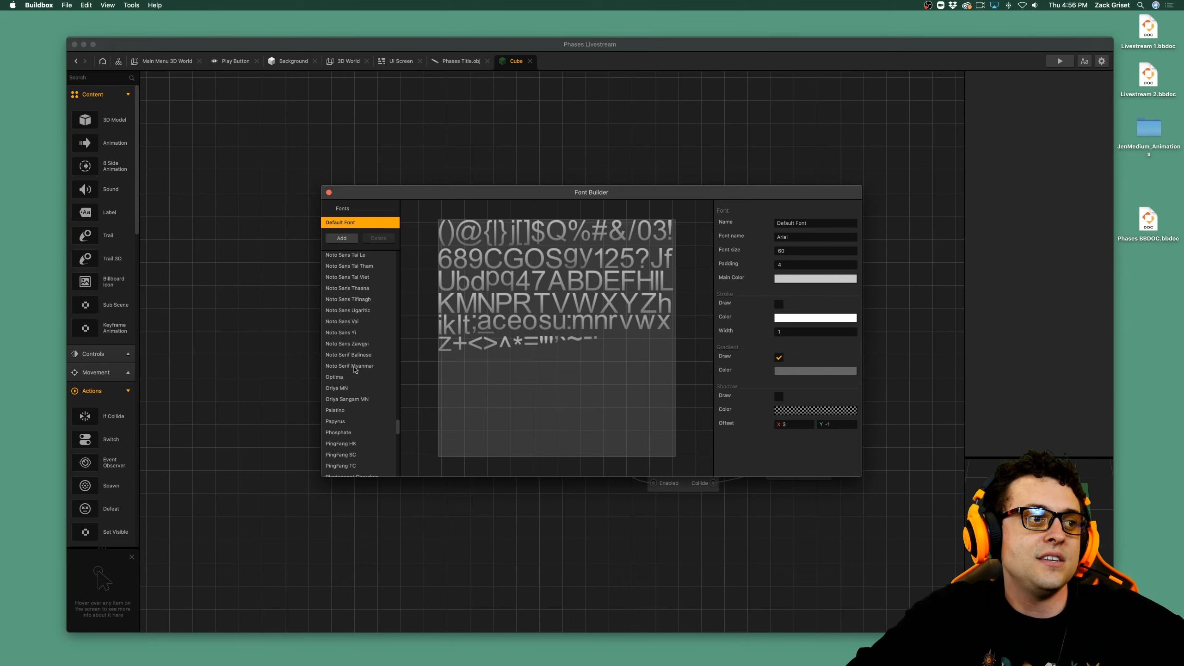
{"action": "scroll", "coordinate": [355, 369], "scroll_direction": "up", "scroll_amount": 1}
{"action": "scroll", "coordinate": [354, 357], "scroll_direction": "up", "scroll_amount": 15}
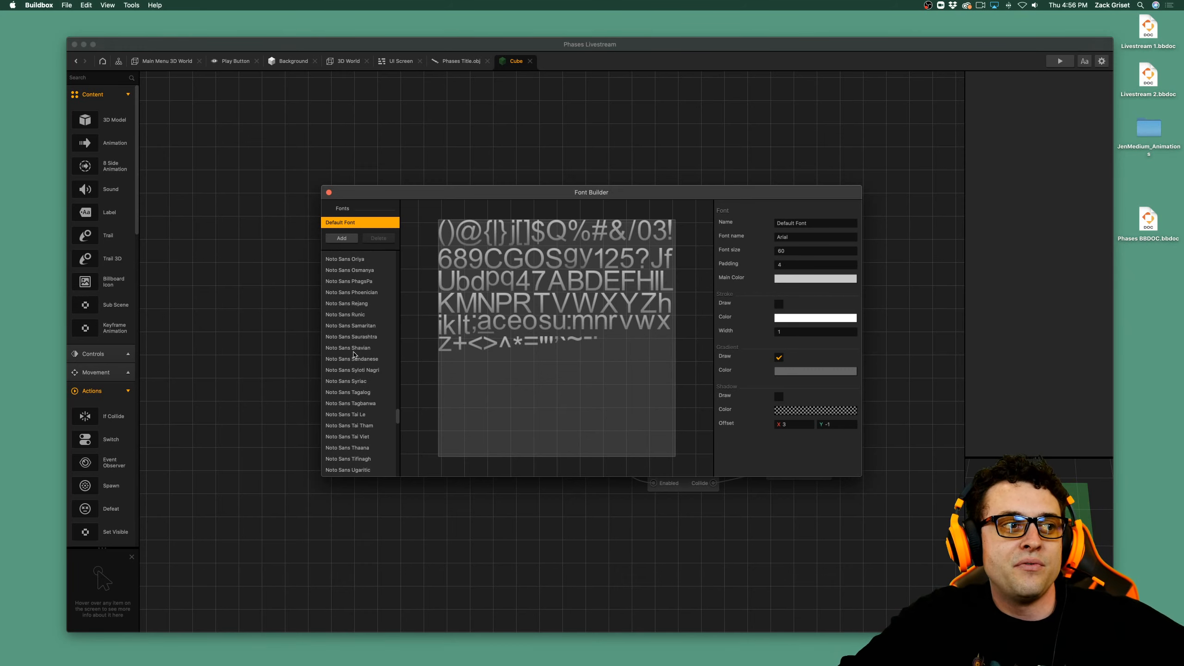
{"action": "scroll", "coordinate": [361, 350], "scroll_direction": "up", "scroll_amount": 6}
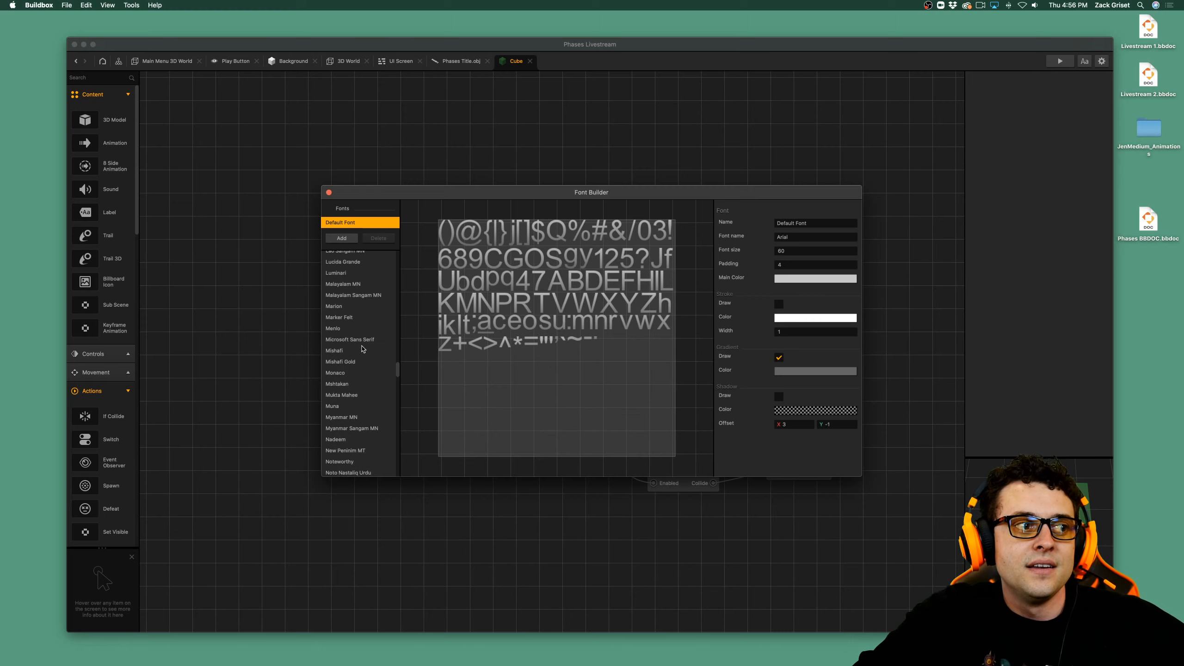
{"action": "scroll", "coordinate": [362, 351], "scroll_direction": "up", "scroll_amount": 10}
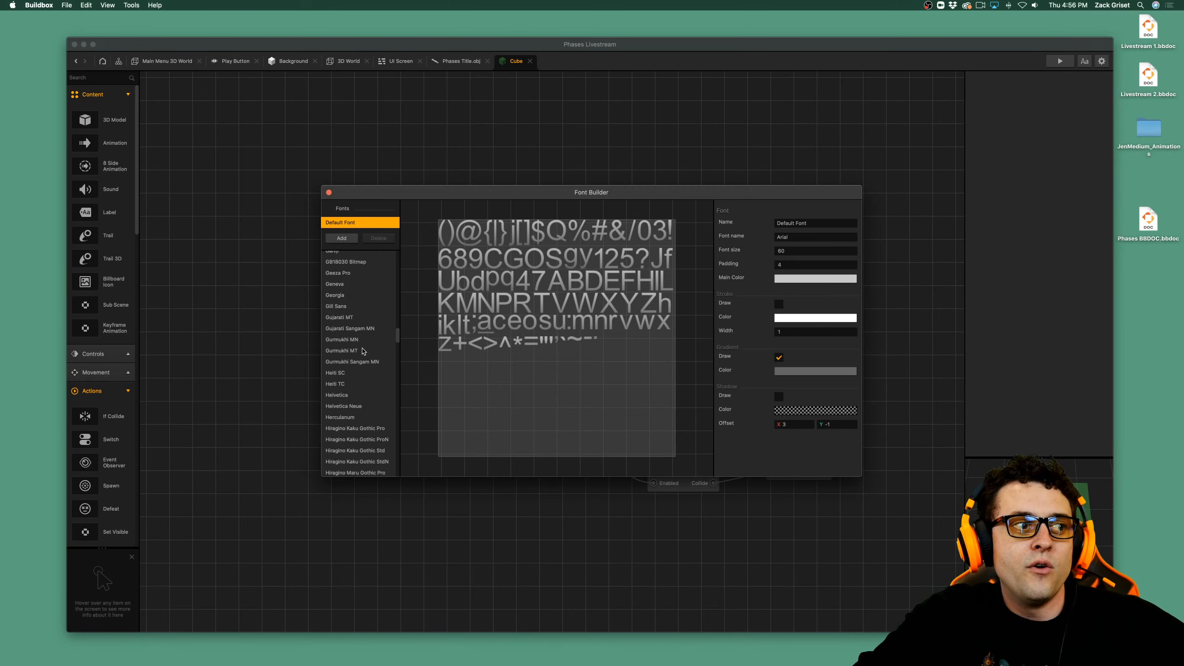
{"action": "scroll", "coordinate": [363, 349], "scroll_direction": "up", "scroll_amount": 15}
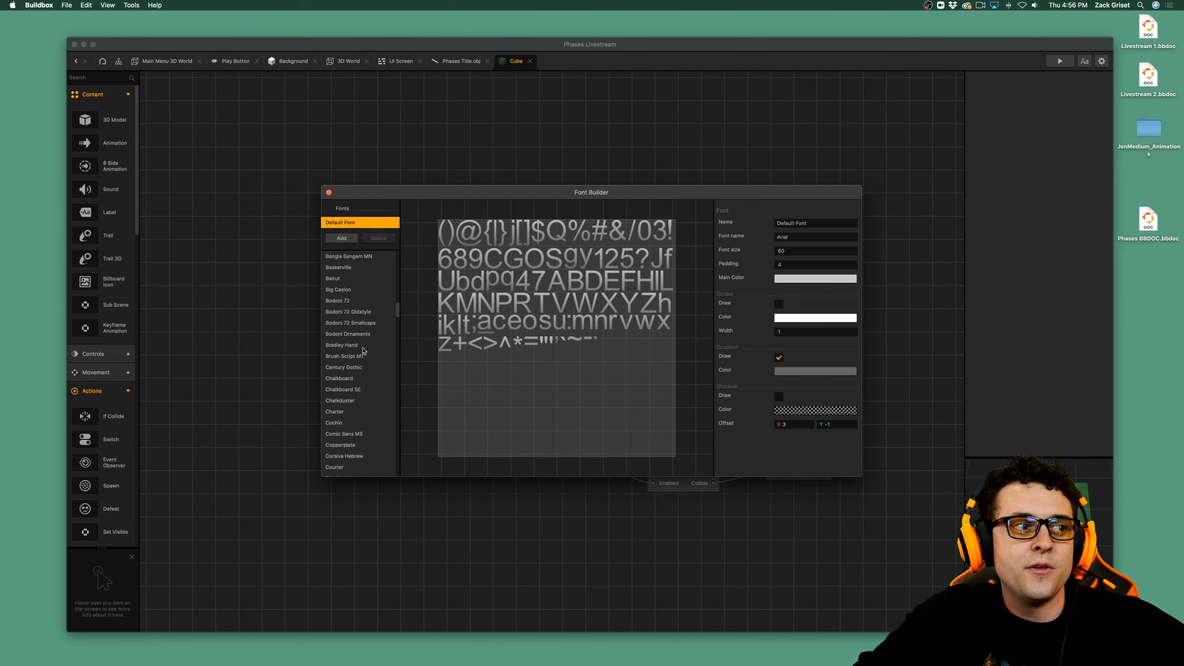
{"action": "scroll", "coordinate": [363, 340], "scroll_direction": "up", "scroll_amount": 4}
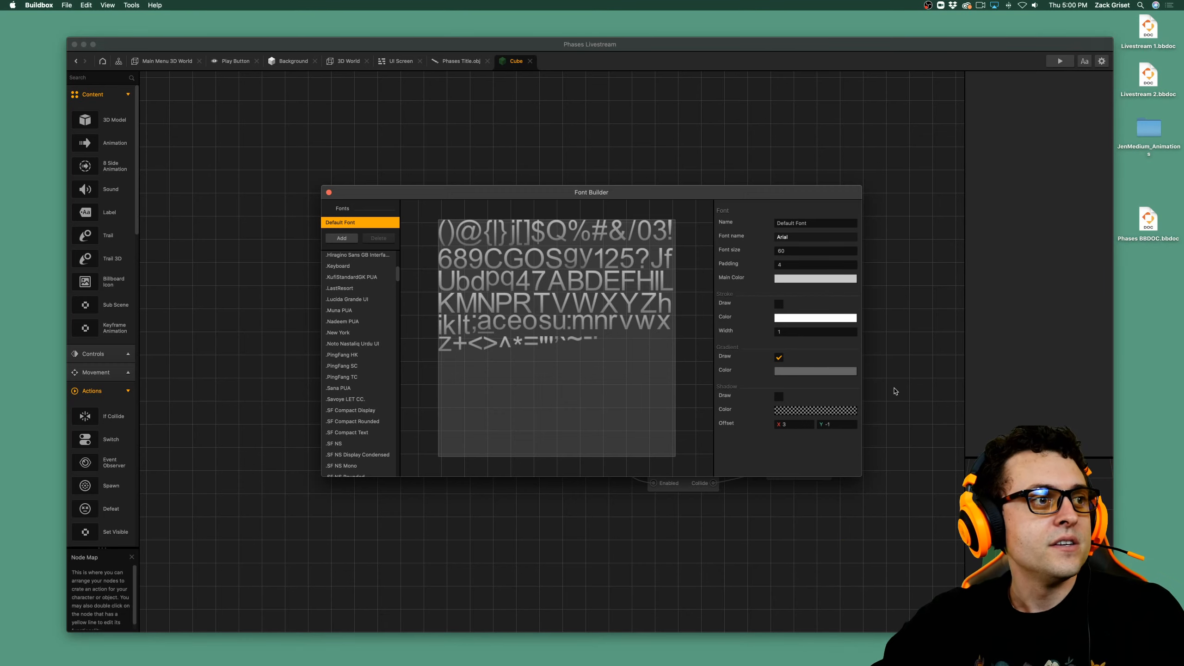
{"action": "left_click", "coordinate": [329, 192]}
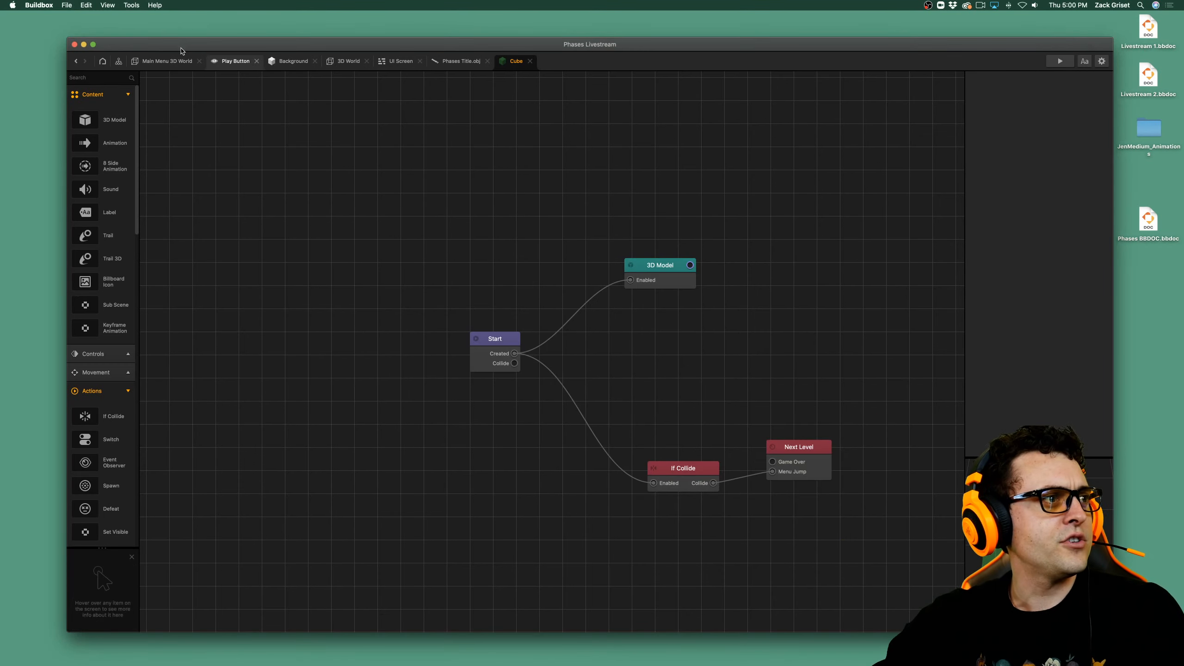
Save the current project and open the recent project Livestream 1.bbdoc.
{"action": "key", "text": "super+s"}
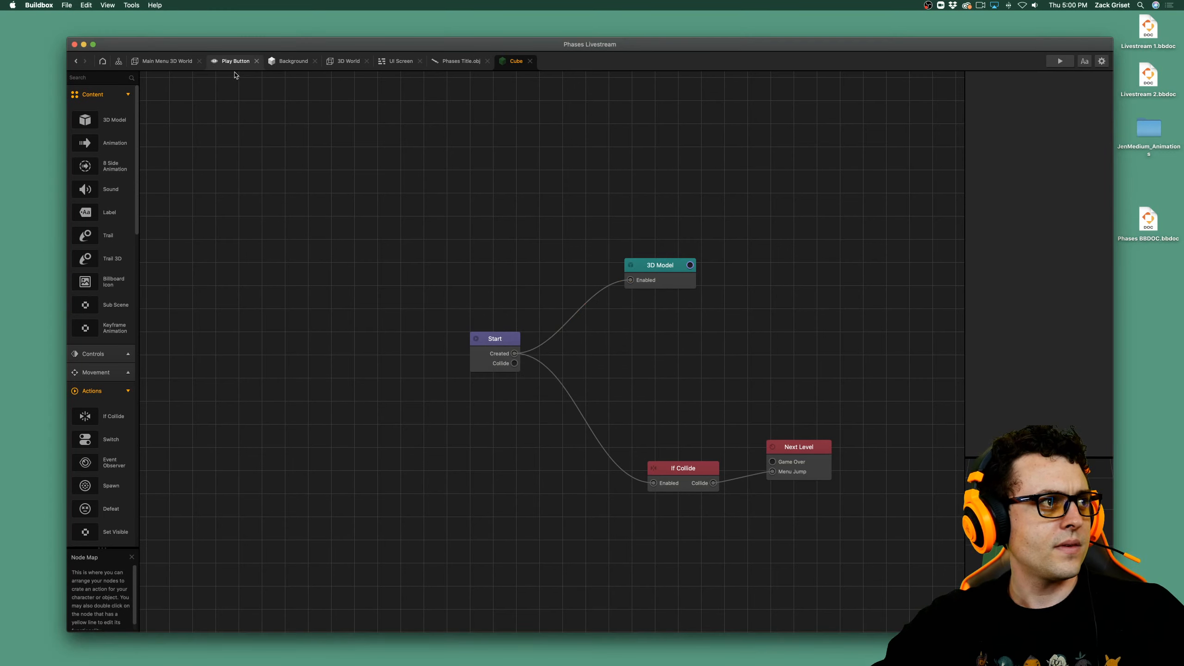
{"action": "left_click", "coordinate": [67, 5]}
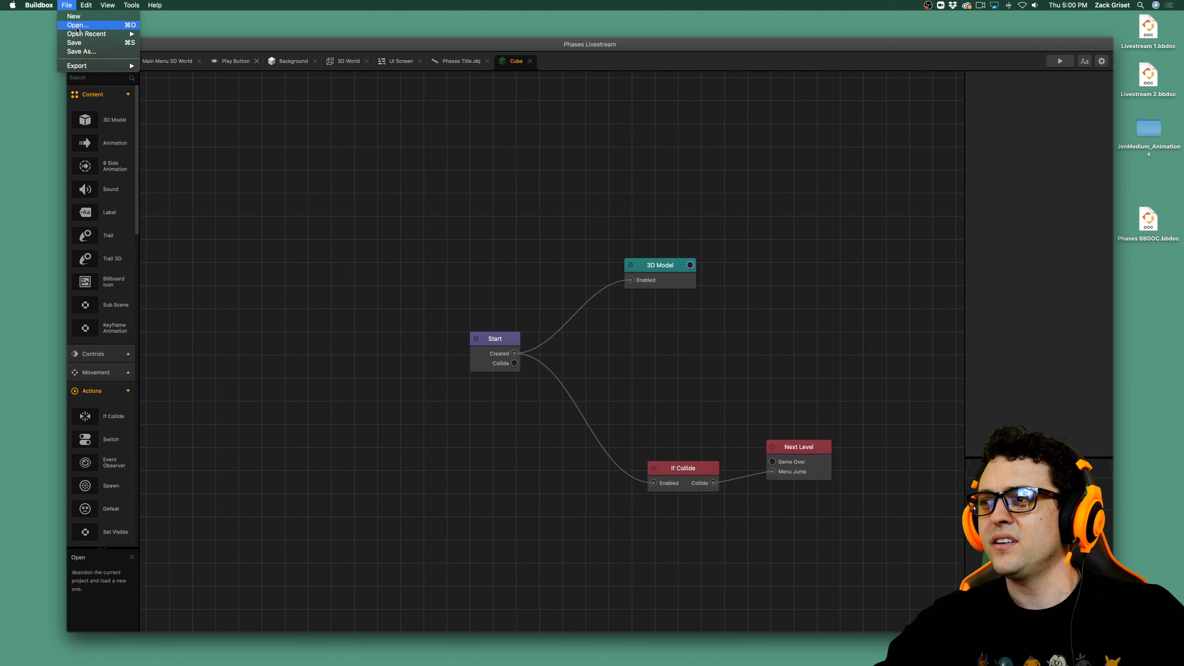
{"action": "mouse_move", "coordinate": [86, 35]}
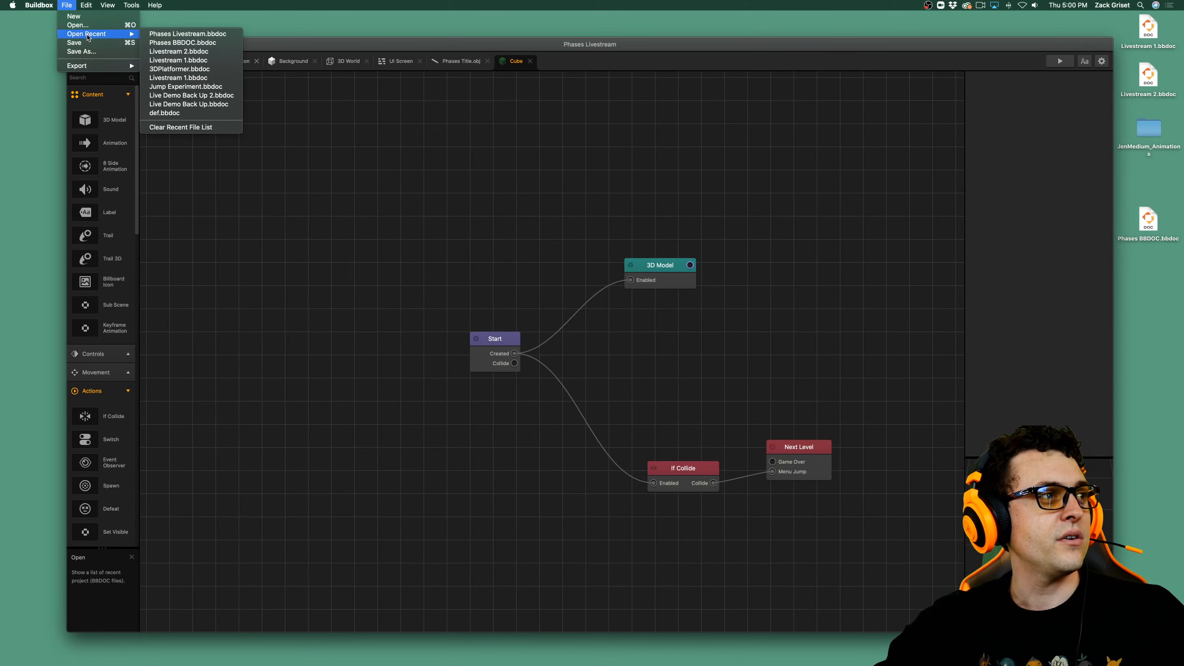
{"action": "left_click", "coordinate": [181, 51]}
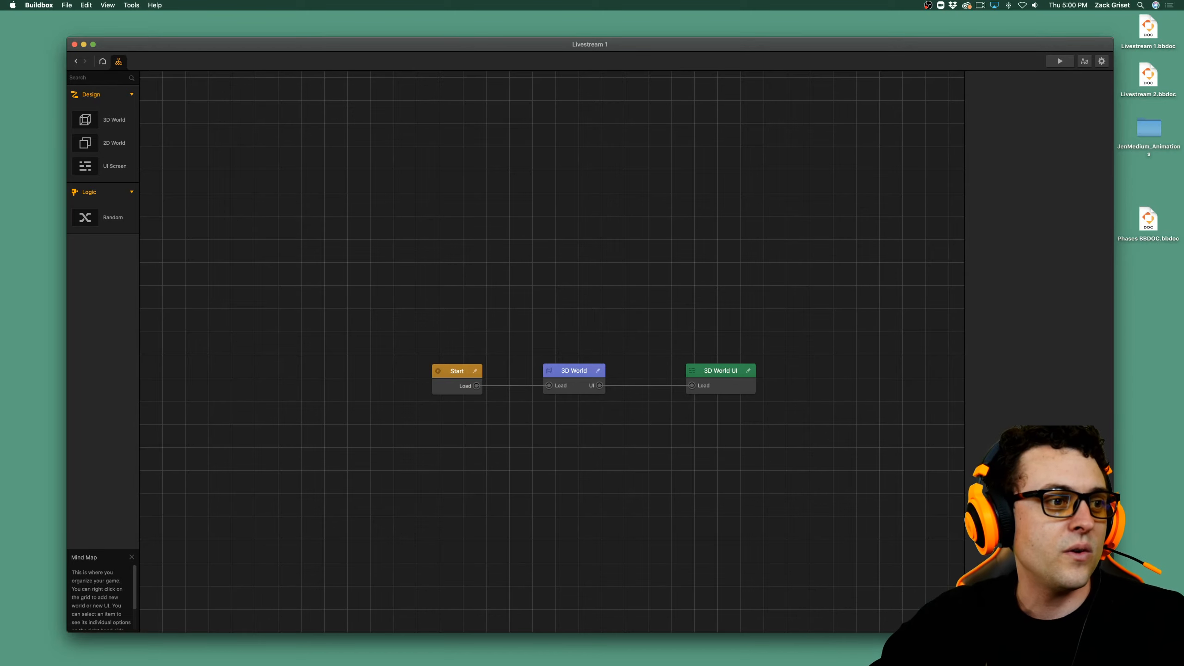
Open the 3D World's scene and examine the city layout of level section 1 from several distances and angles.
{"action": "double_click", "coordinate": [585, 377]}
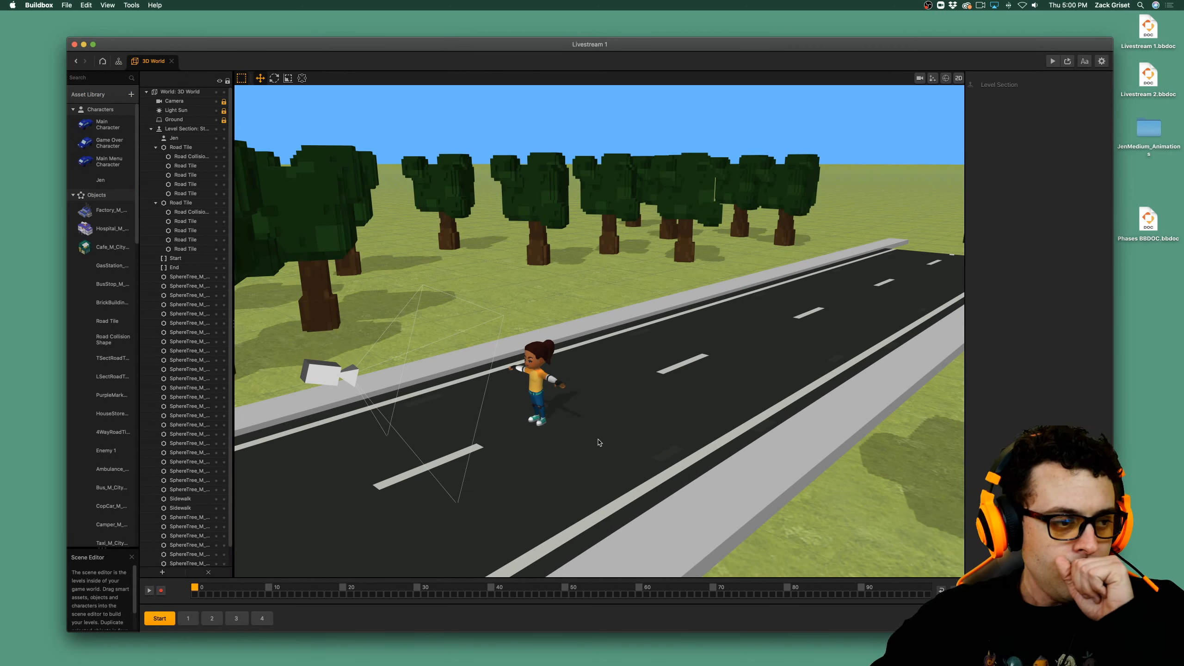
{"action": "left_click", "coordinate": [188, 618]}
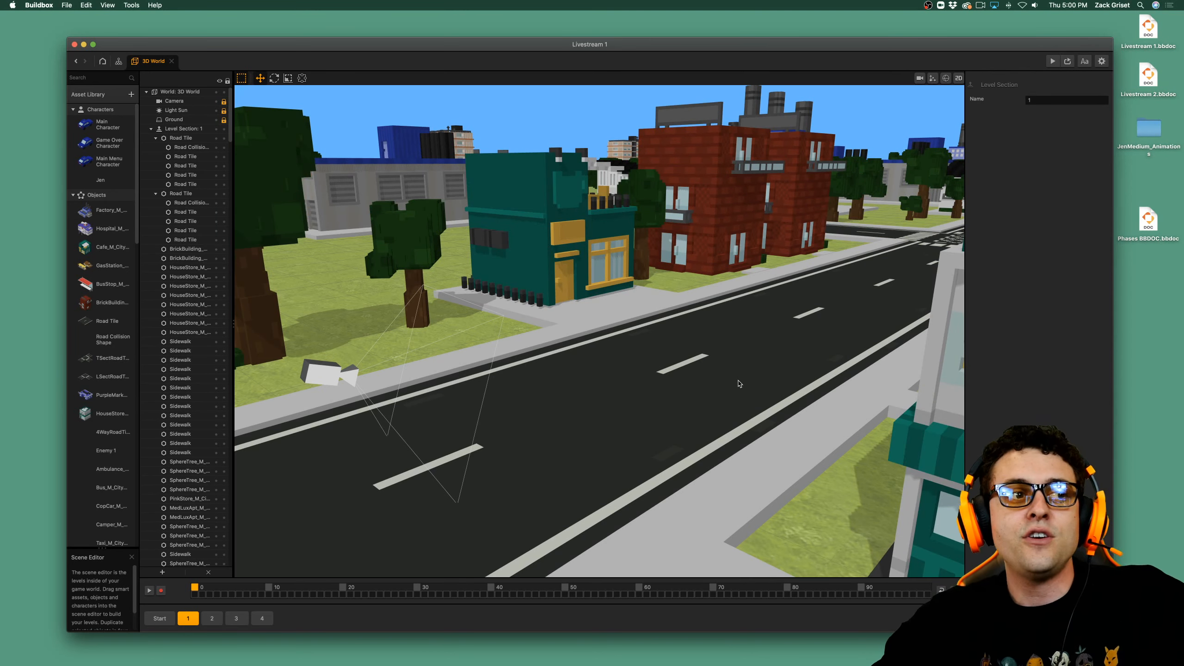
{"action": "scroll", "coordinate": [739, 384], "scroll_direction": "down", "scroll_amount": 5}
{"action": "scroll", "coordinate": [738, 383], "scroll_direction": "down", "scroll_amount": 5}
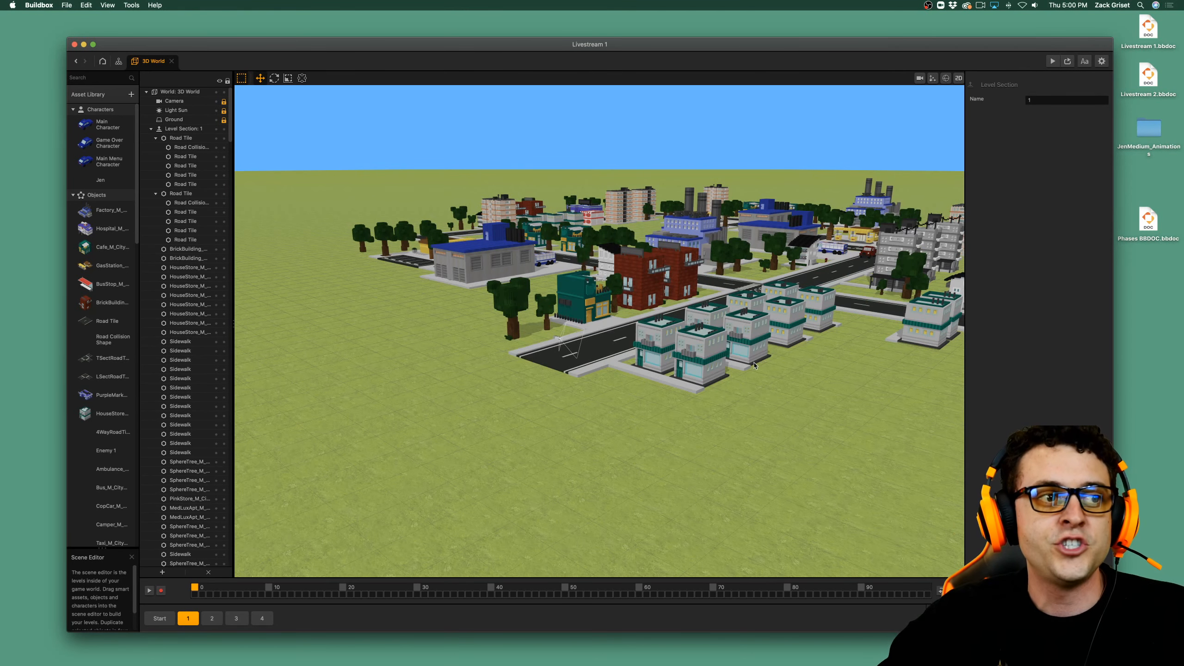
{"action": "scroll", "coordinate": [736, 380], "scroll_direction": "down", "scroll_amount": 3}
{"action": "middle_click_drag", "start_coordinate": [735, 385], "coordinate": [695, 411]}
{"action": "scroll", "coordinate": [533, 468], "scroll_direction": "up", "scroll_amount": 3}
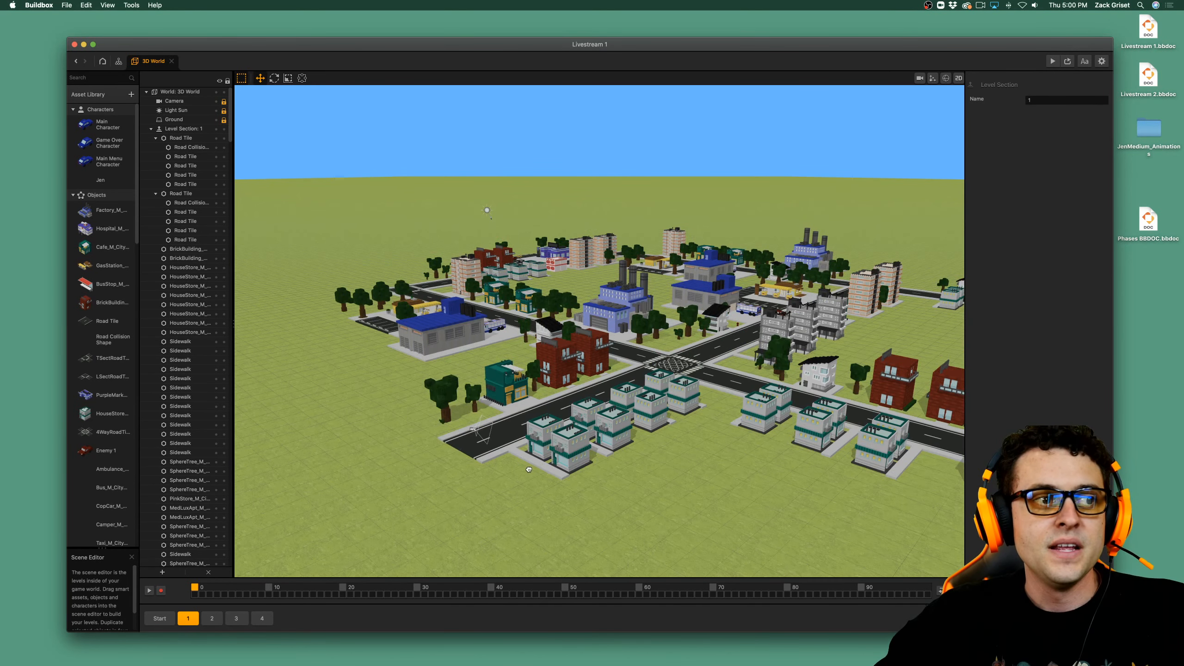
{"action": "scroll", "coordinate": [528, 470], "scroll_direction": "up", "scroll_amount": 3}
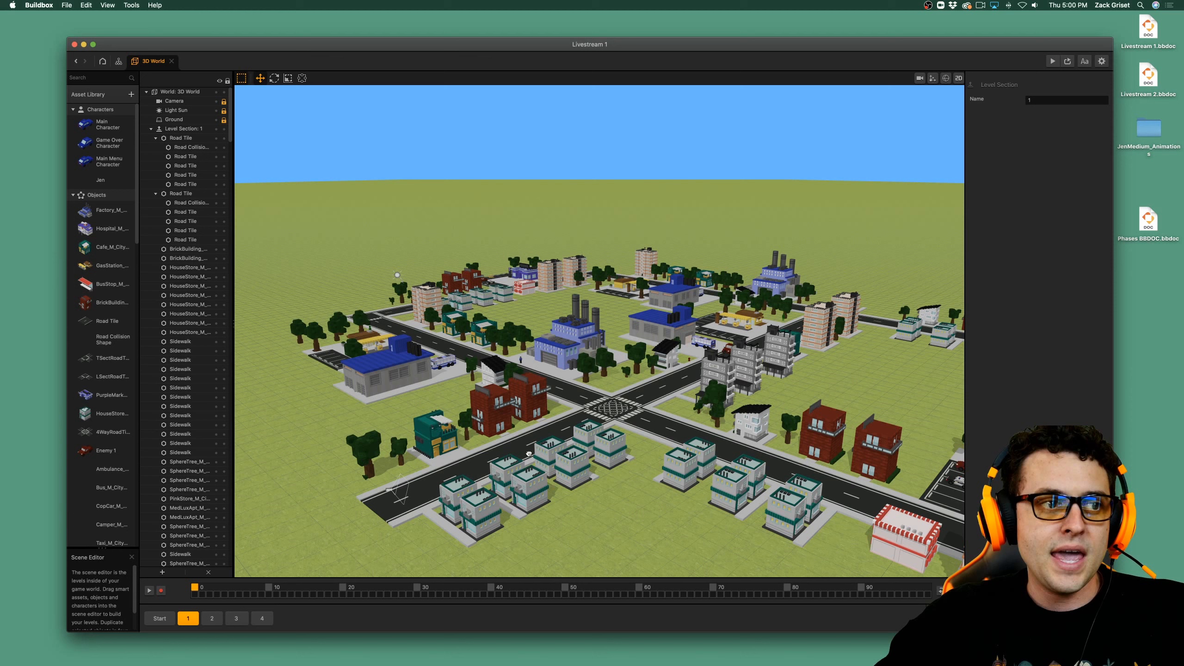
{"action": "middle_click_drag", "start_coordinate": [528, 454], "coordinate": [536, 448]}
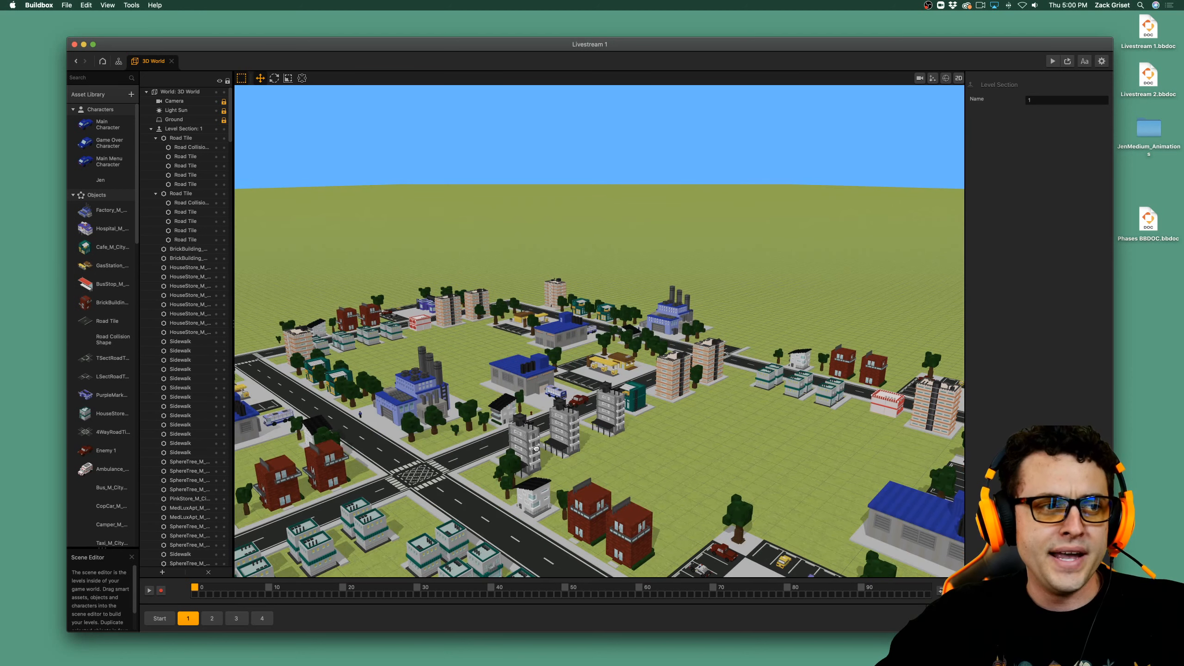
{"action": "scroll", "coordinate": [549, 433], "scroll_direction": "down", "scroll_amount": 3}
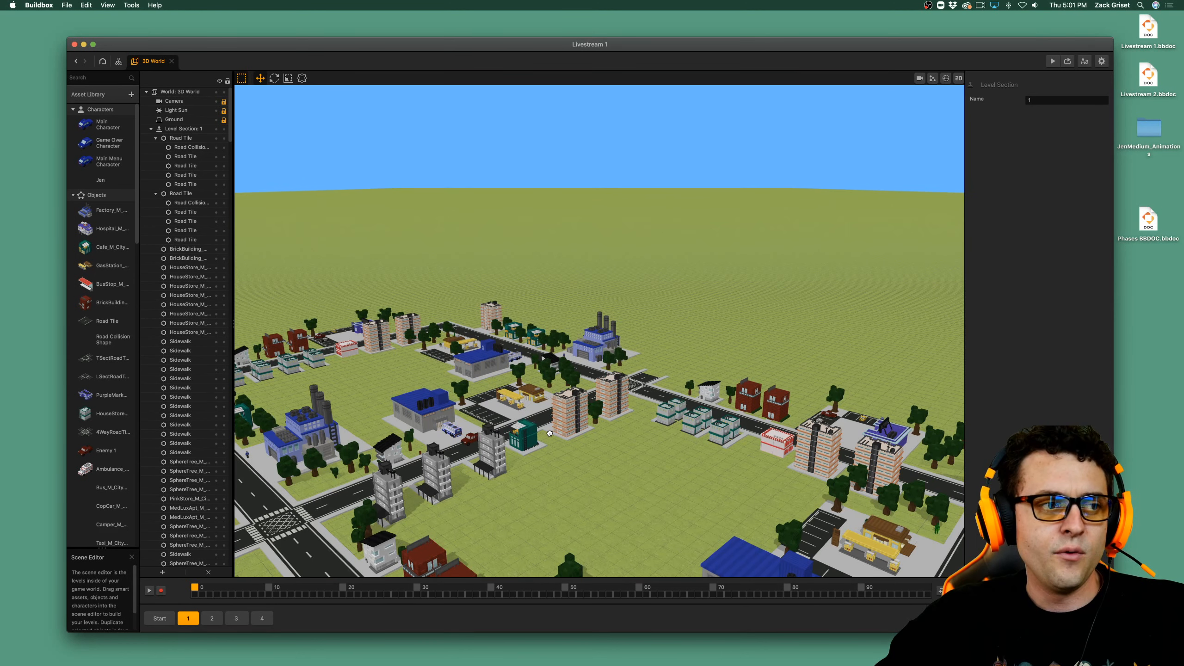
{"action": "scroll", "coordinate": [550, 433], "scroll_direction": "up", "scroll_amount": 2}
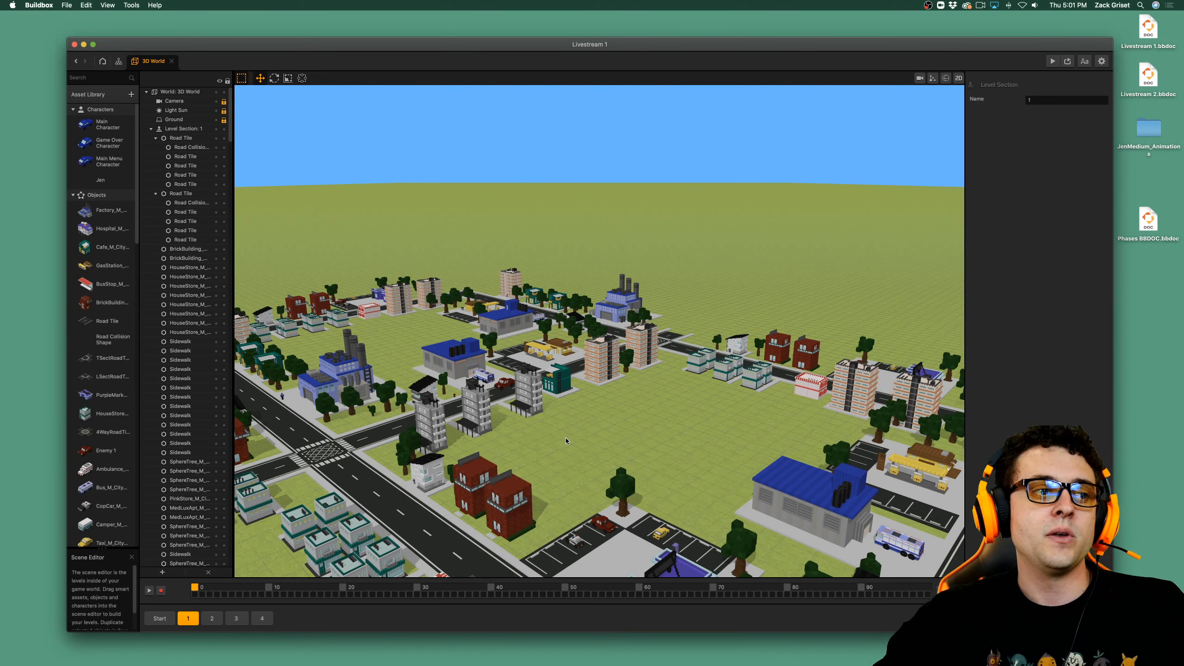
{"action": "scroll", "coordinate": [565, 439], "scroll_direction": "down", "scroll_amount": 2}
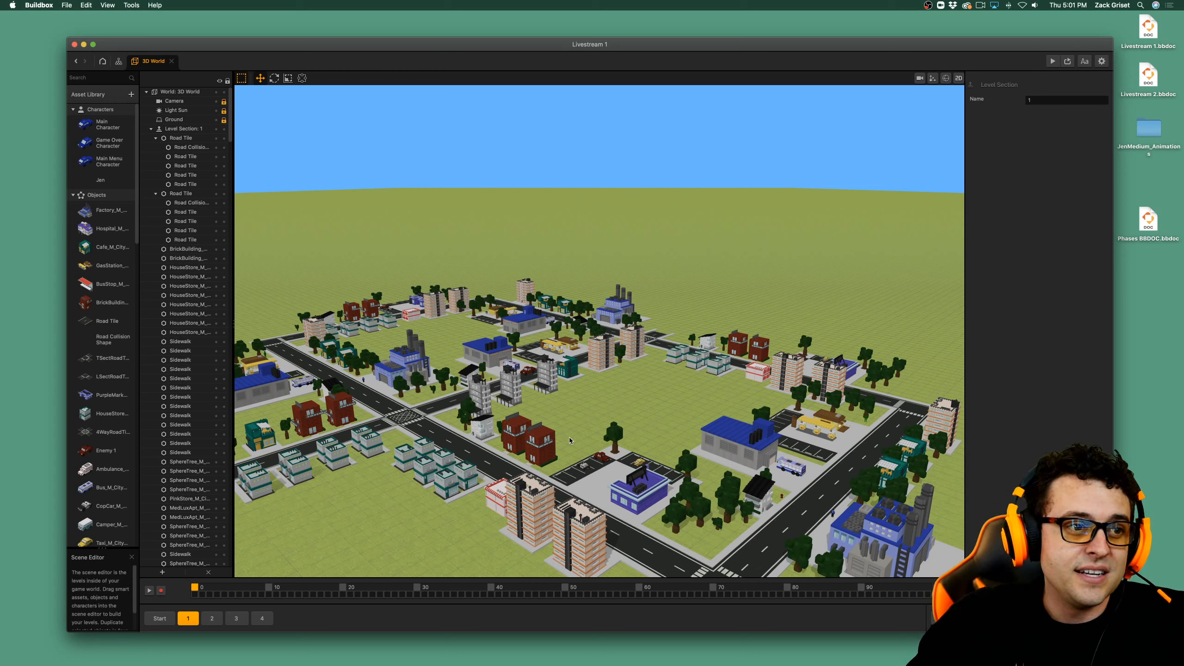
Select the large warehouse, check the physics options of the Factory_M_CityPack.obj asset, and keep its physics at None.
{"action": "left_click", "coordinate": [713, 445]}
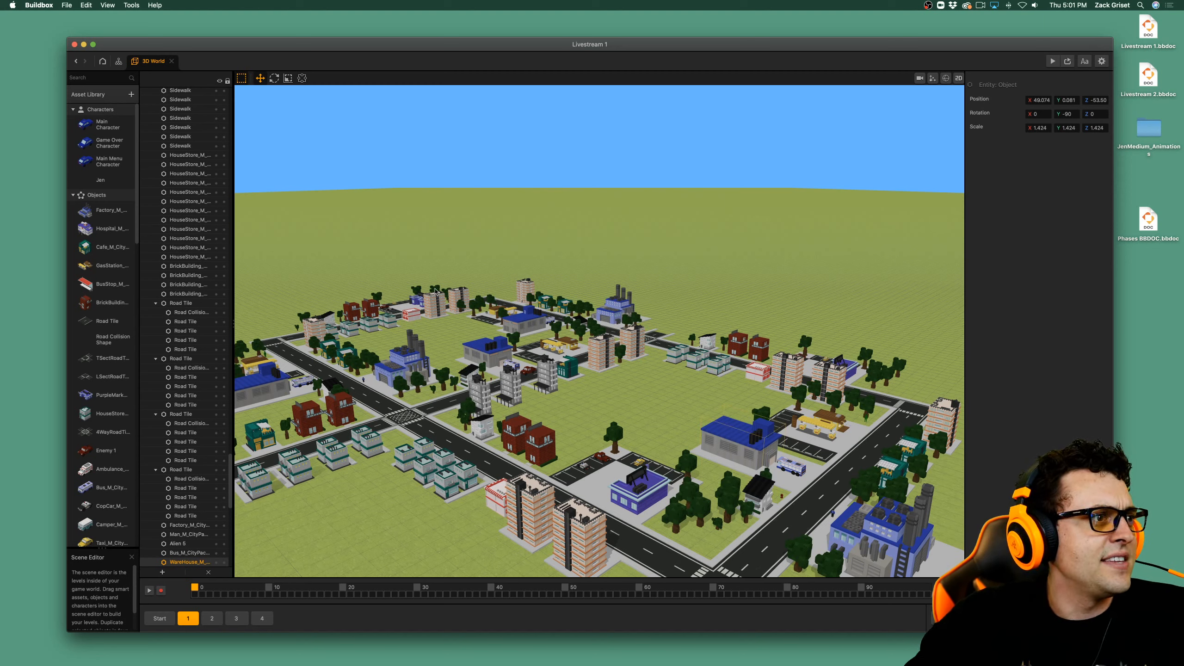
{"action": "left_click", "coordinate": [123, 217]}
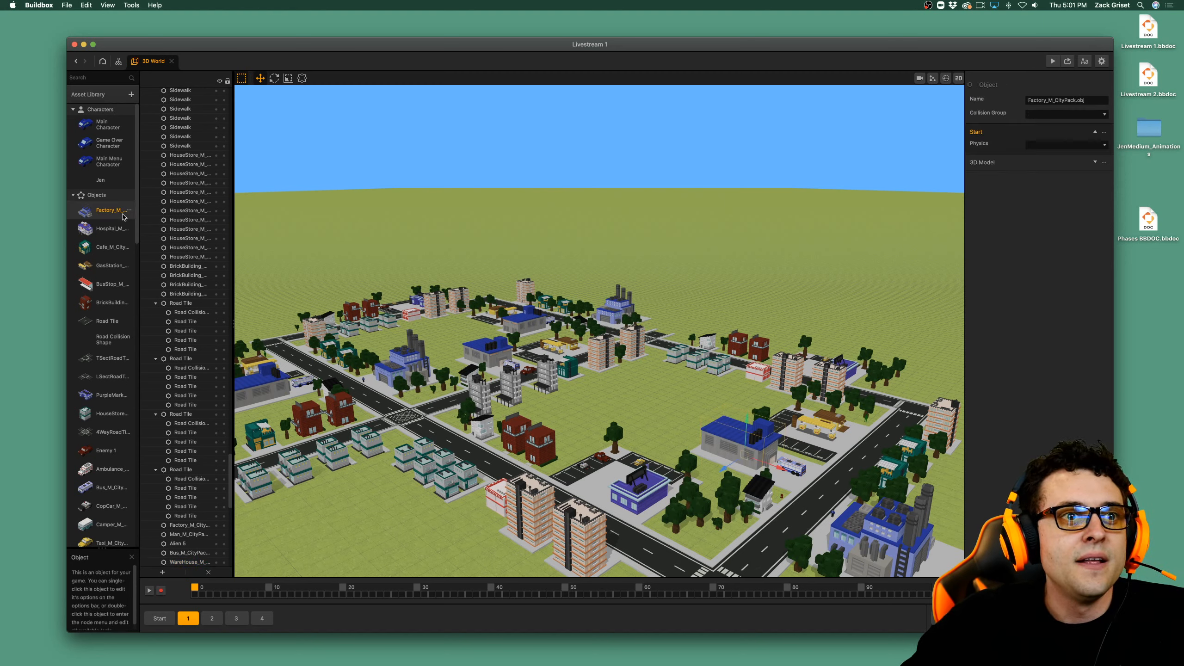
{"action": "left_click", "coordinate": [1072, 145]}
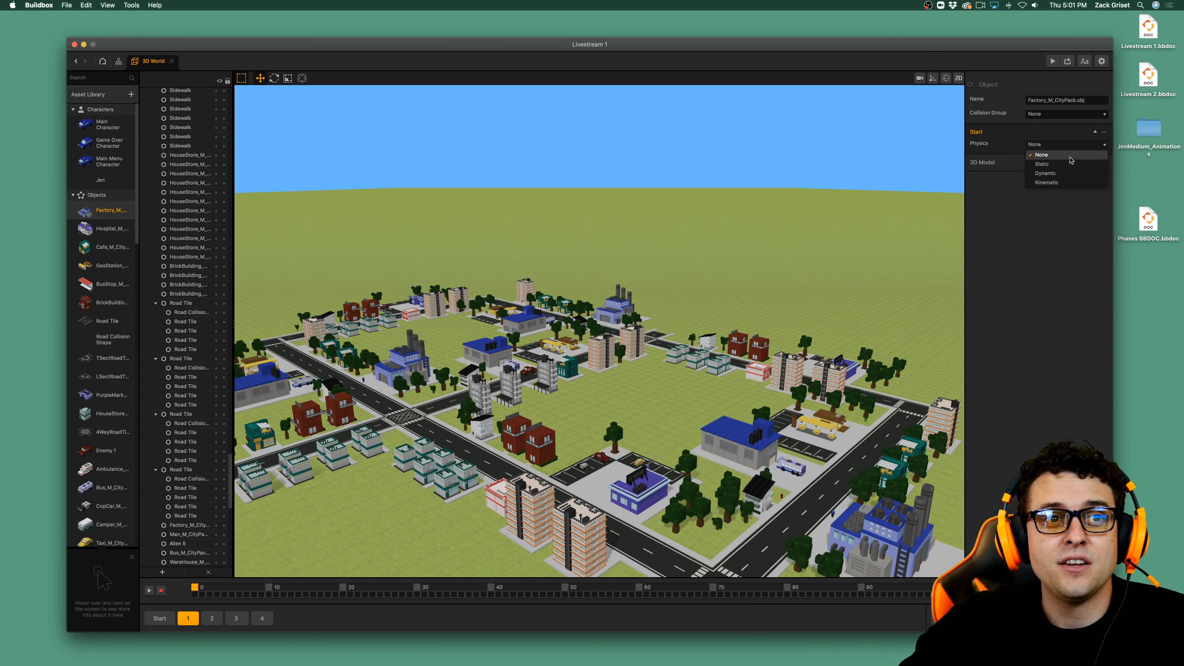
{"action": "left_click", "coordinate": [1070, 158]}
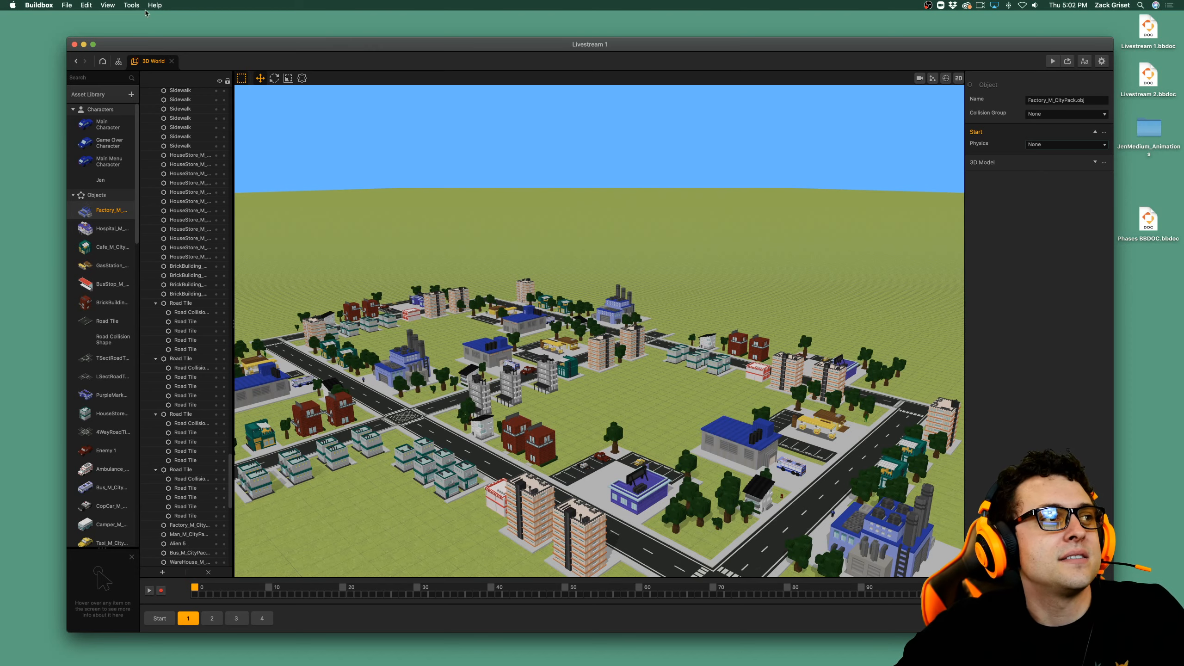
Open the project's atlases, run Optimize twice on Atlas#1, and close the atlas window.
{"action": "left_click", "coordinate": [107, 8]}
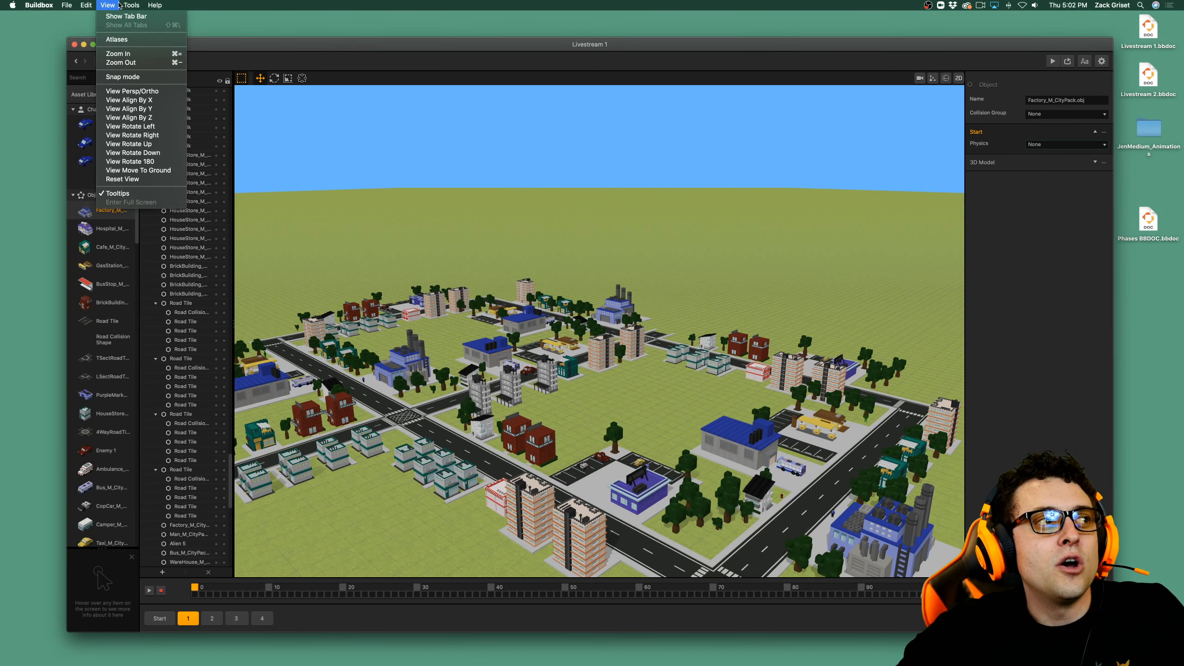
{"action": "left_click", "coordinate": [126, 41]}
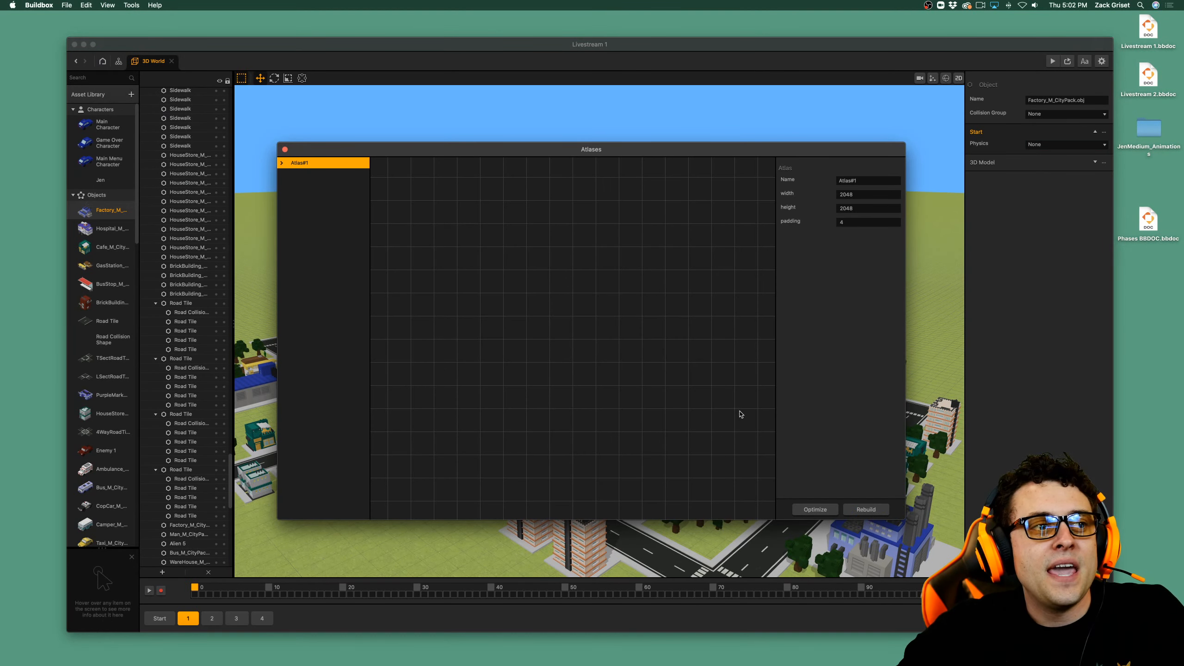
{"action": "left_click", "coordinate": [821, 510]}
{"action": "left_click", "coordinate": [605, 340]}
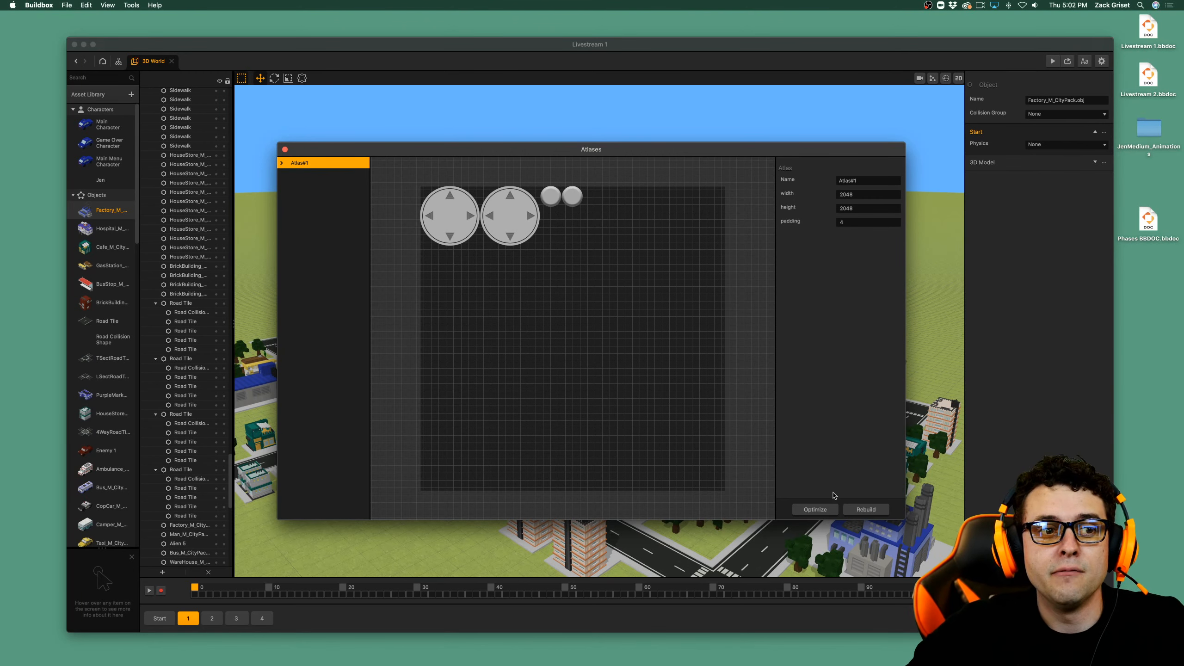
{"action": "left_click", "coordinate": [830, 511]}
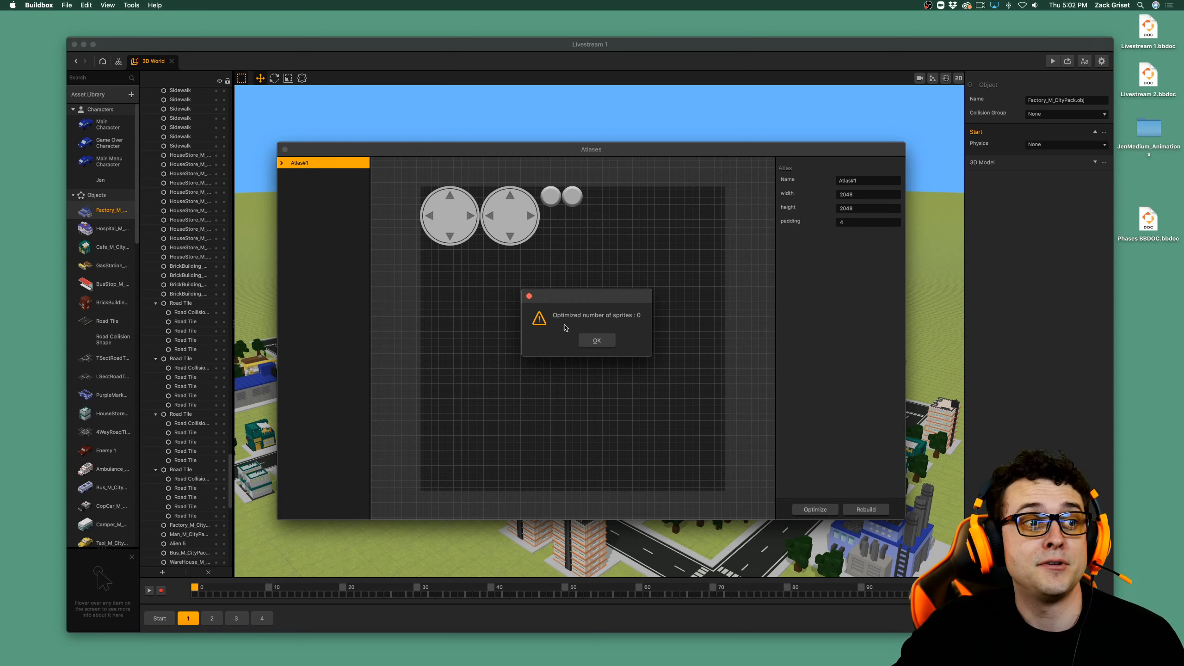
{"action": "left_click", "coordinate": [587, 340]}
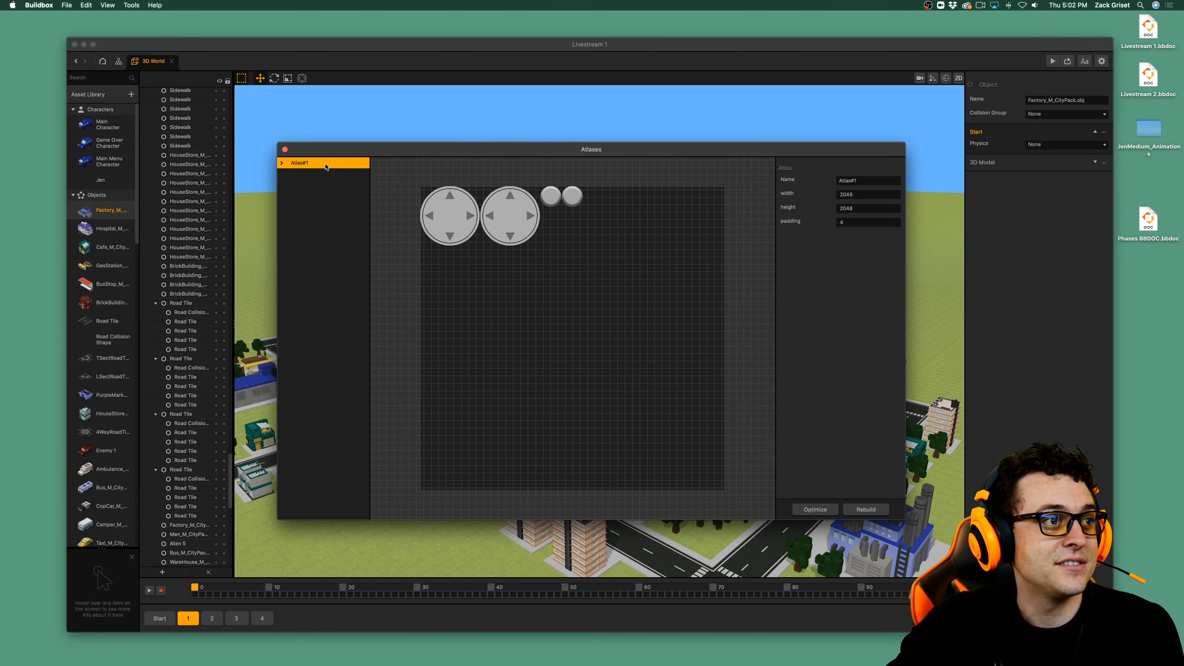
{"action": "left_click", "coordinate": [285, 149]}
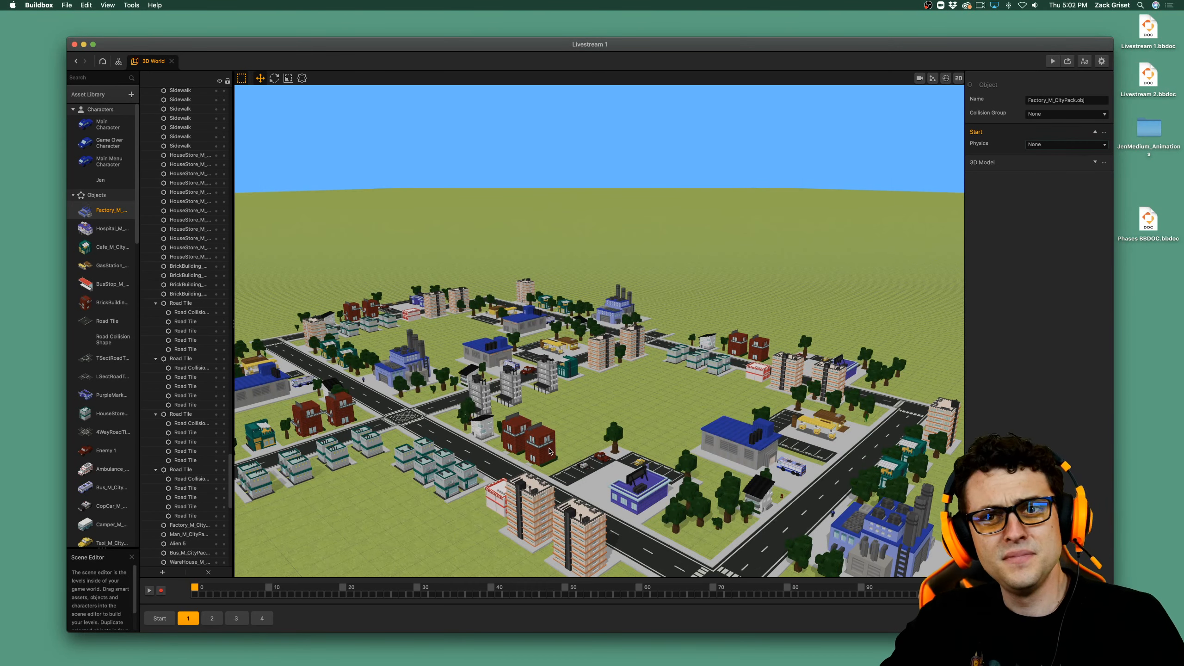